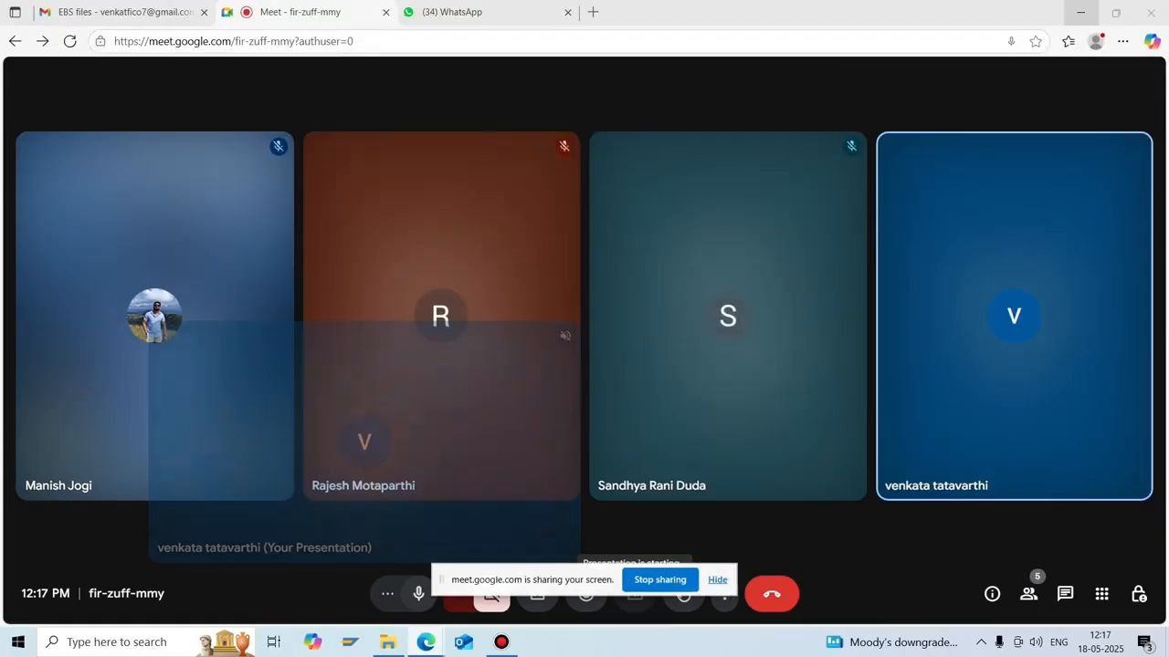
Minimize all windows so the desktop shows to the meeting participants.
{"action": "key", "text": "super+d"}
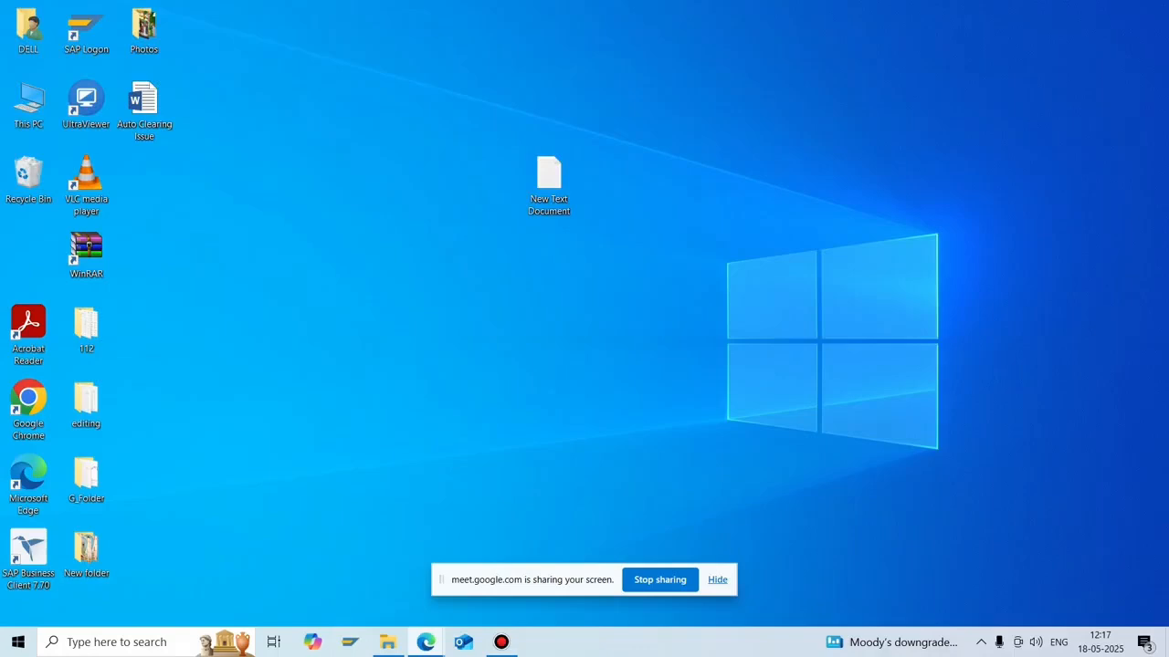
Log on to the Development system with the saved user ID and its password.
{"action": "left_click", "coordinate": [718, 580]}
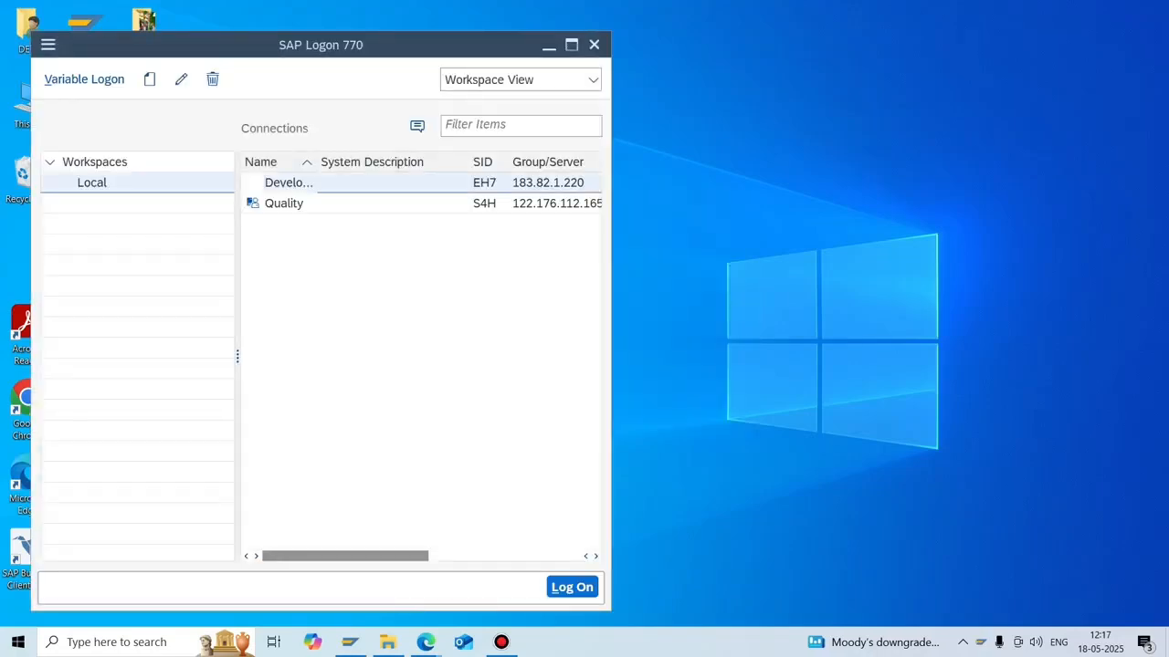
{"action": "left_click", "coordinate": [572, 45]}
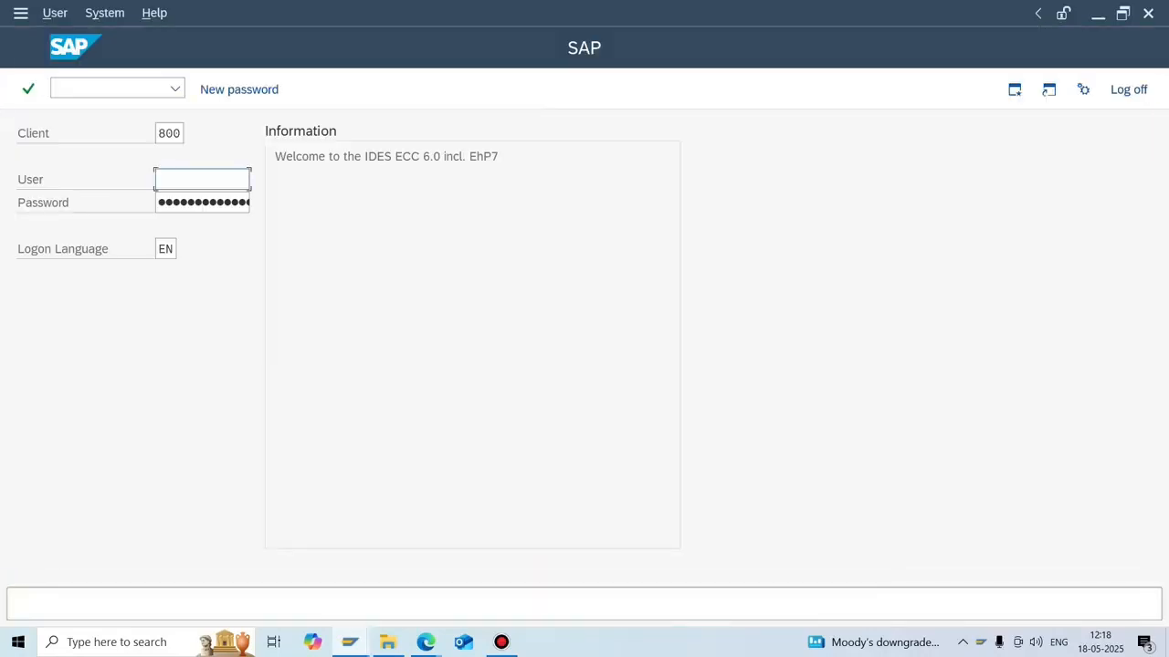
{"action": "type", "text": "15"}
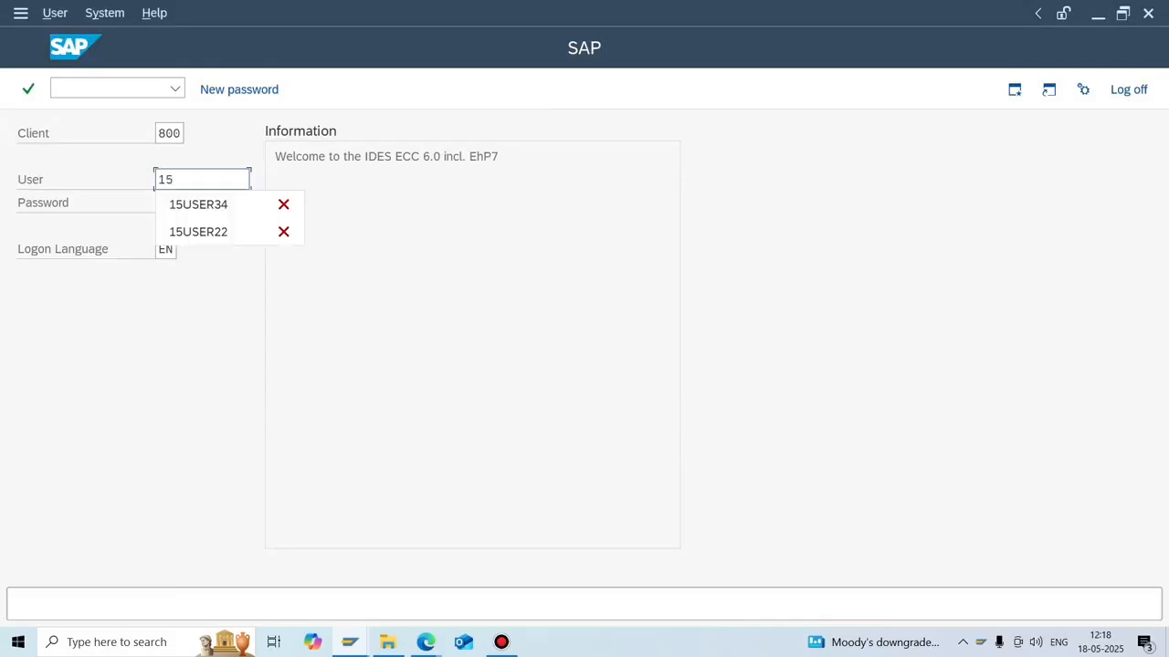
{"action": "key", "text": "Down"}
{"action": "key", "text": "Tab"}
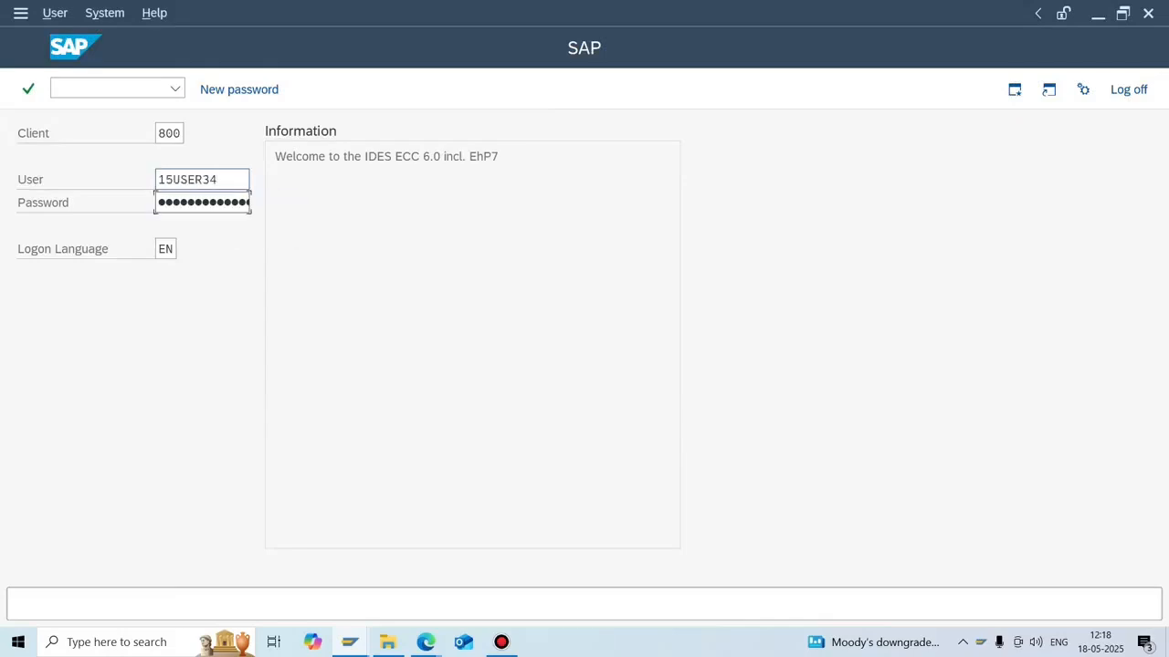
{"action": "type", "text": "●●●●●●●●●●"}
{"action": "key", "text": "Return"}
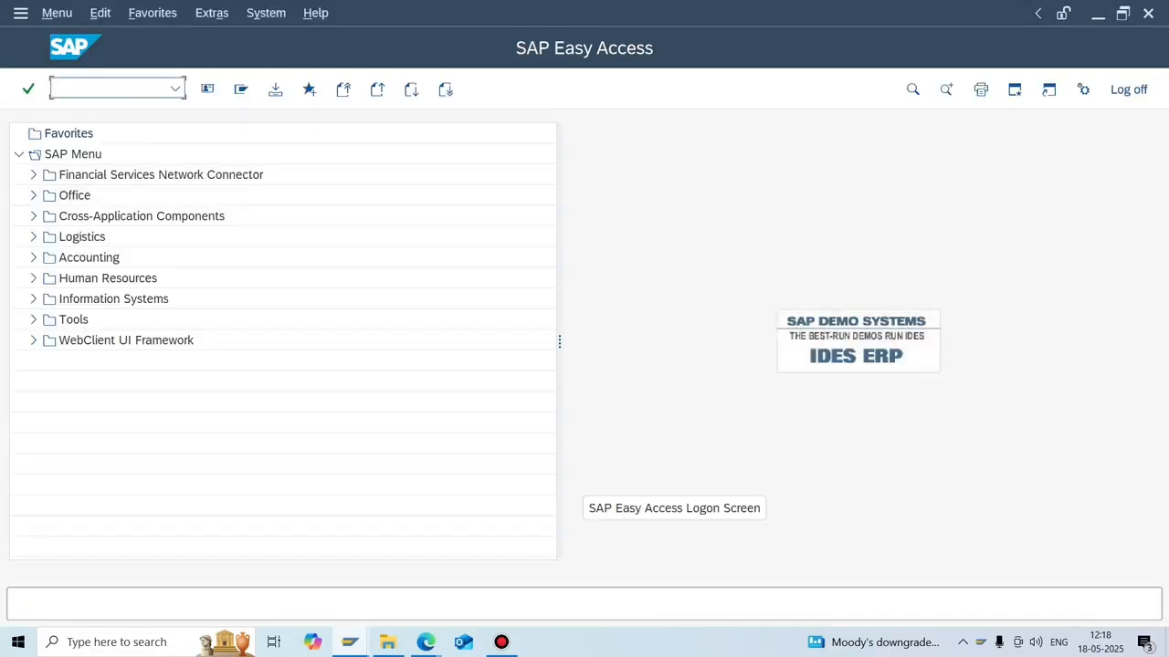
Create 'New Text Document (2)' on the desktop and open it maximized in Notepad.
{"action": "right_click", "coordinate": [628, 649]}
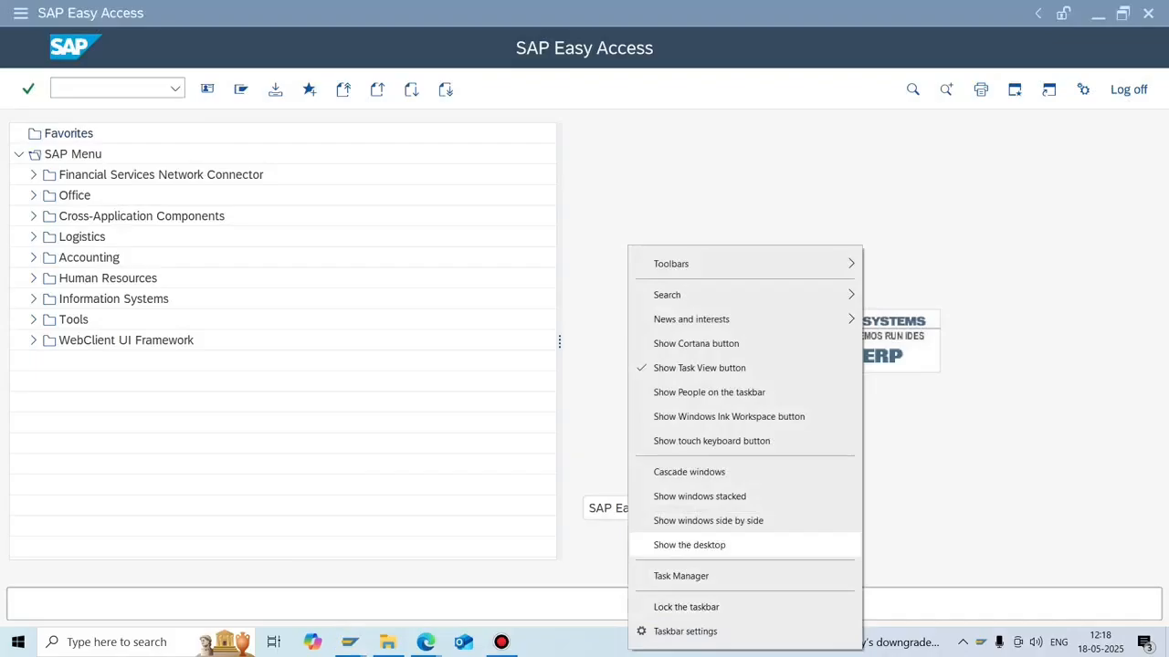
{"action": "left_click", "coordinate": [689, 545]}
{"action": "right_click", "coordinate": [565, 410]}
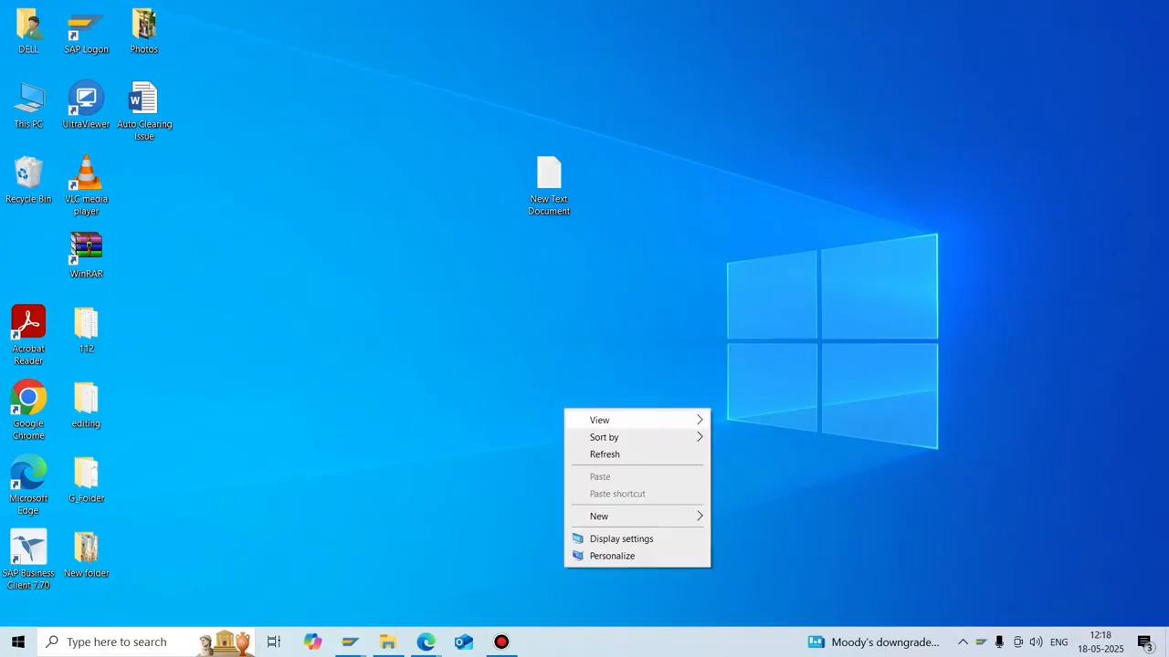
{"action": "mouse_move", "coordinate": [630, 516]}
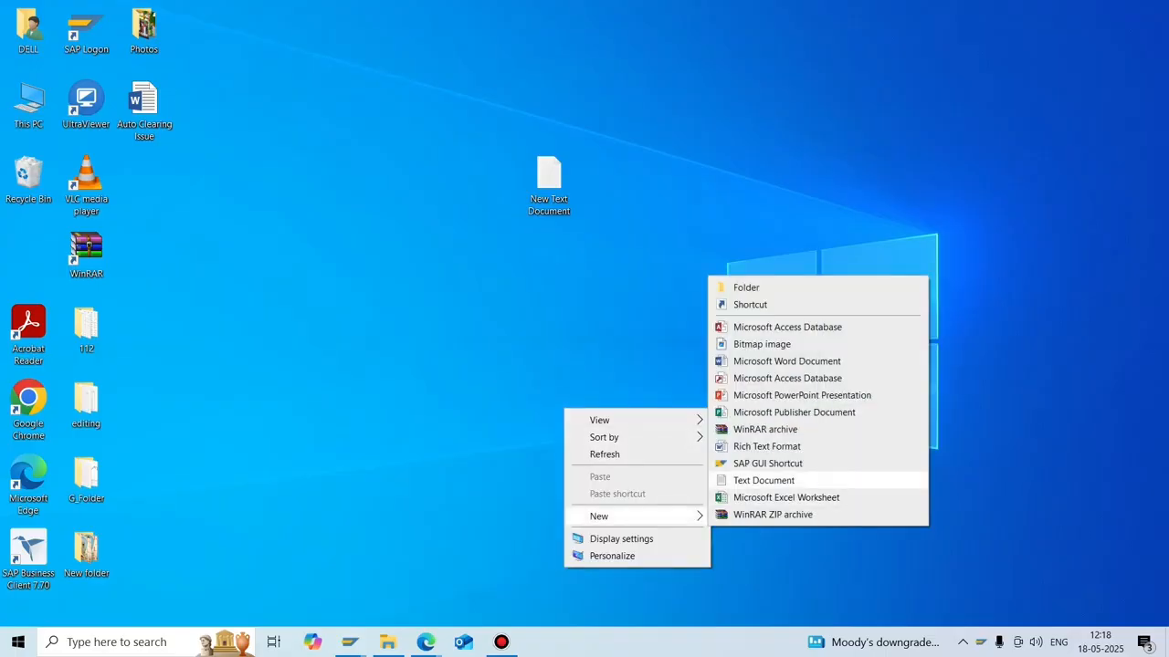
{"action": "left_click", "coordinate": [764, 480]}
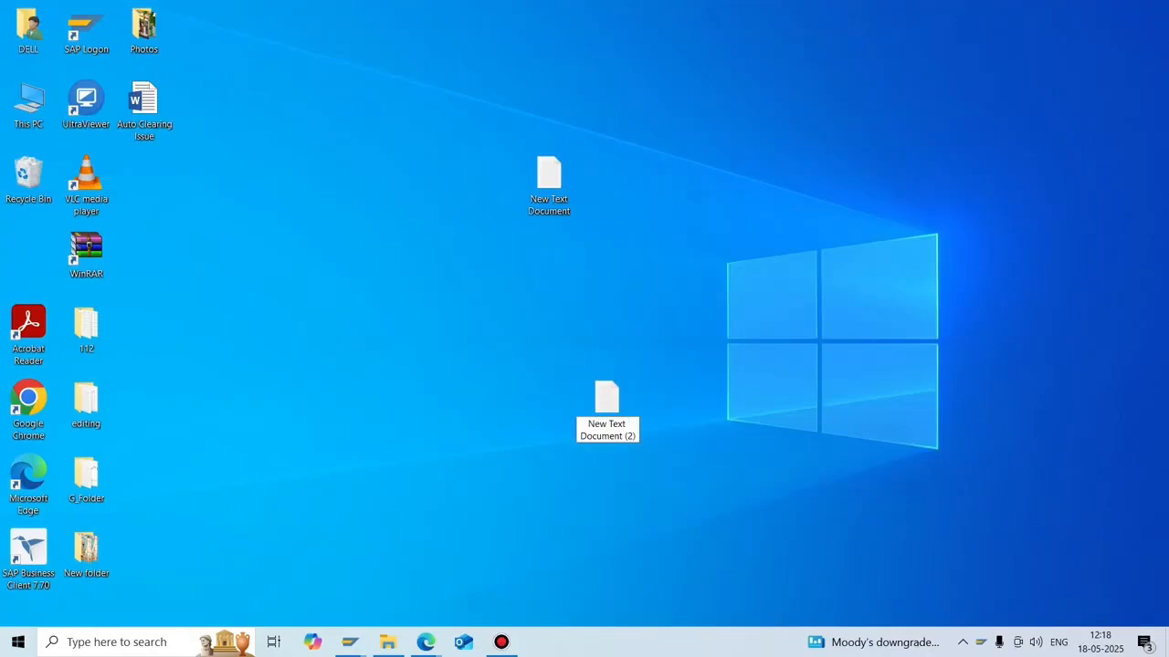
{"action": "key", "text": "Return"}
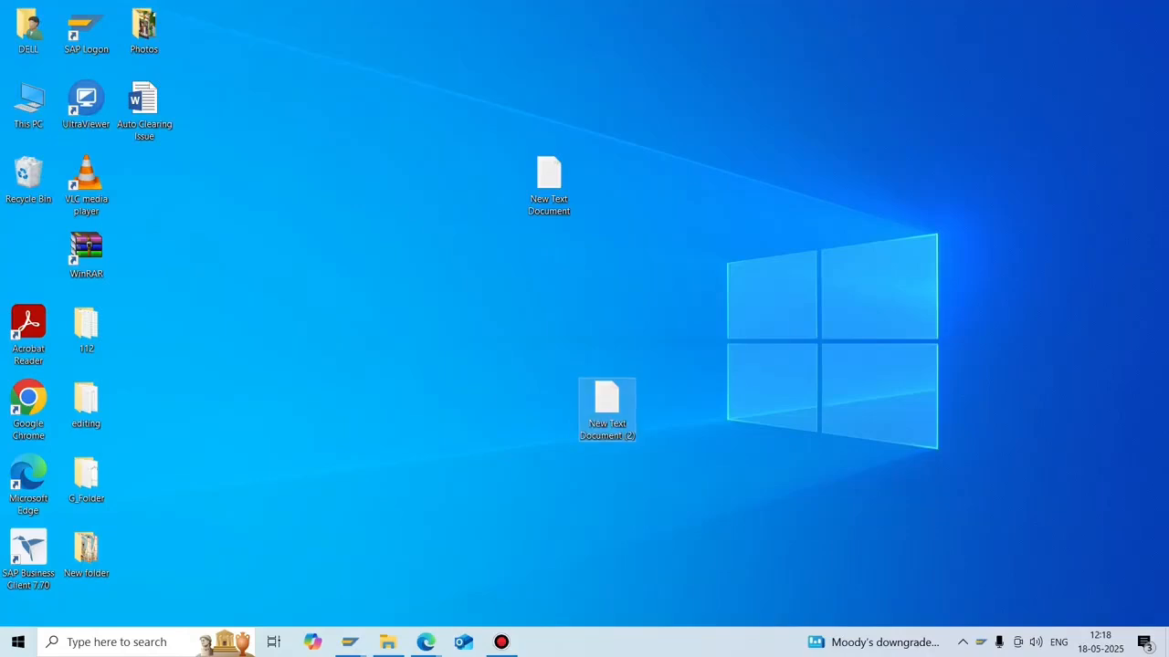
{"action": "key", "text": "Return"}
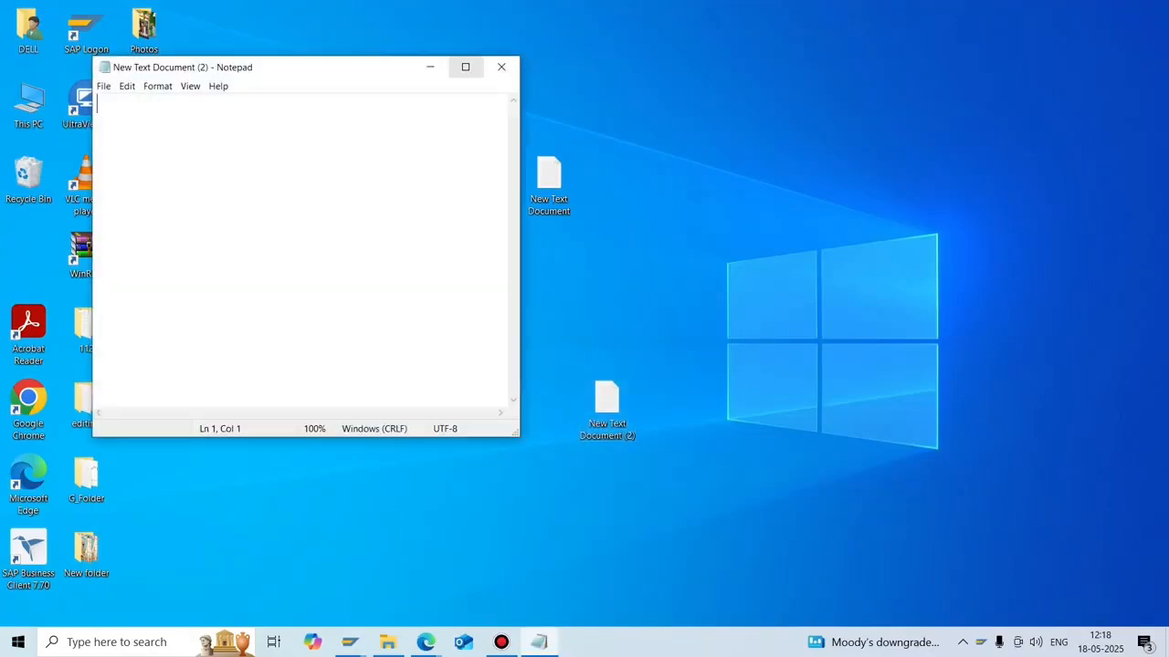
{"action": "left_click", "coordinate": [464, 65]}
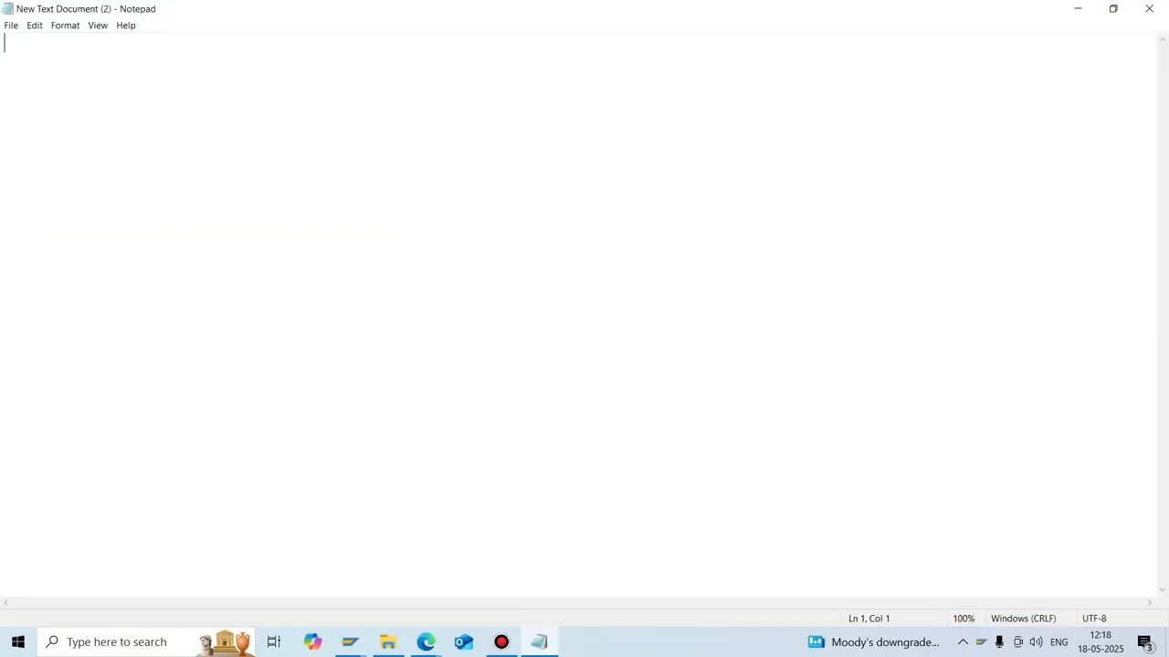
Adjust the Notepad zoom, type '1.', and switch back to SAP Easy Access.
{"action": "key", "text": "ctrl+plus"}
{"action": "key", "text": "ctrl+plus"}
{"action": "key", "text": "ctrl+plus"}
{"action": "key", "text": "ctrl+plus"}
{"action": "key", "text": "ctrl+plus"}
{"action": "key", "text": "ctrl+minus"}
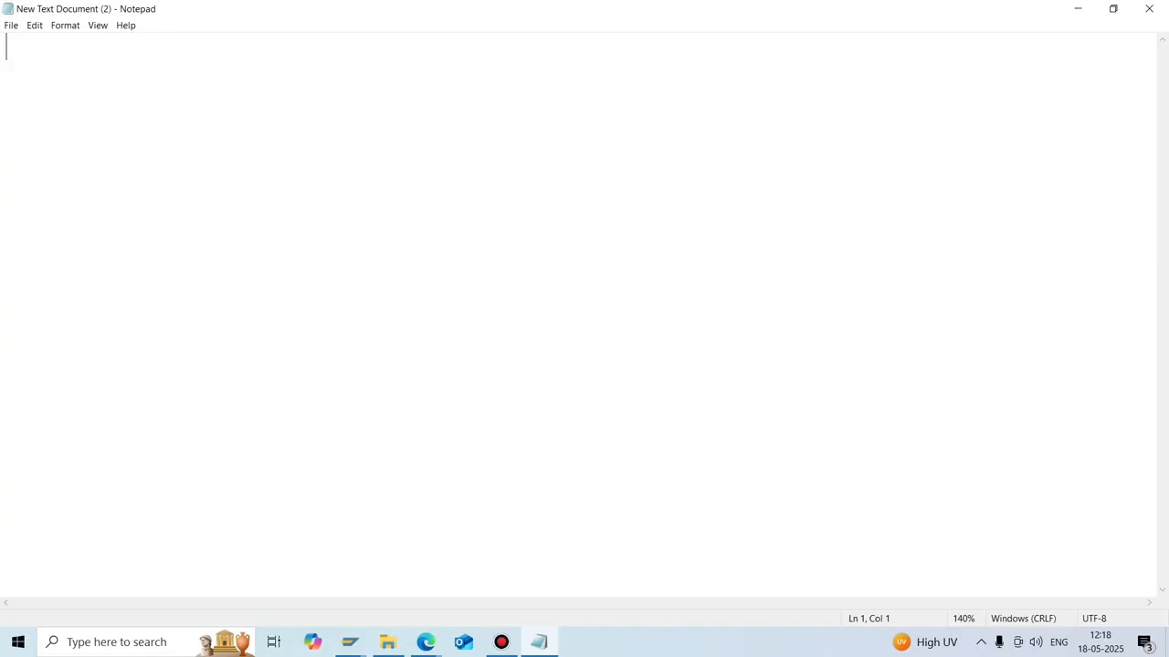
{"action": "key", "text": "ctrl+minus"}
{"action": "key", "text": "ctrl+minus"}
{"action": "key", "text": "ctrl+minus"}
{"action": "type", "text": "1."}
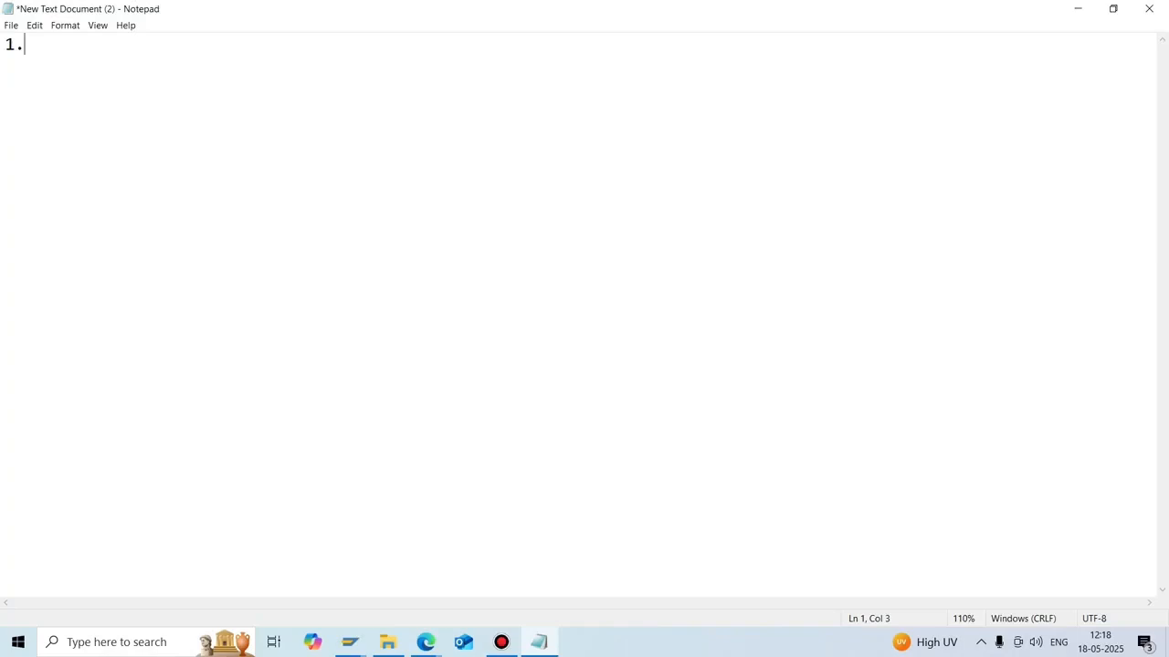
{"action": "left_click", "coordinate": [351, 641]}
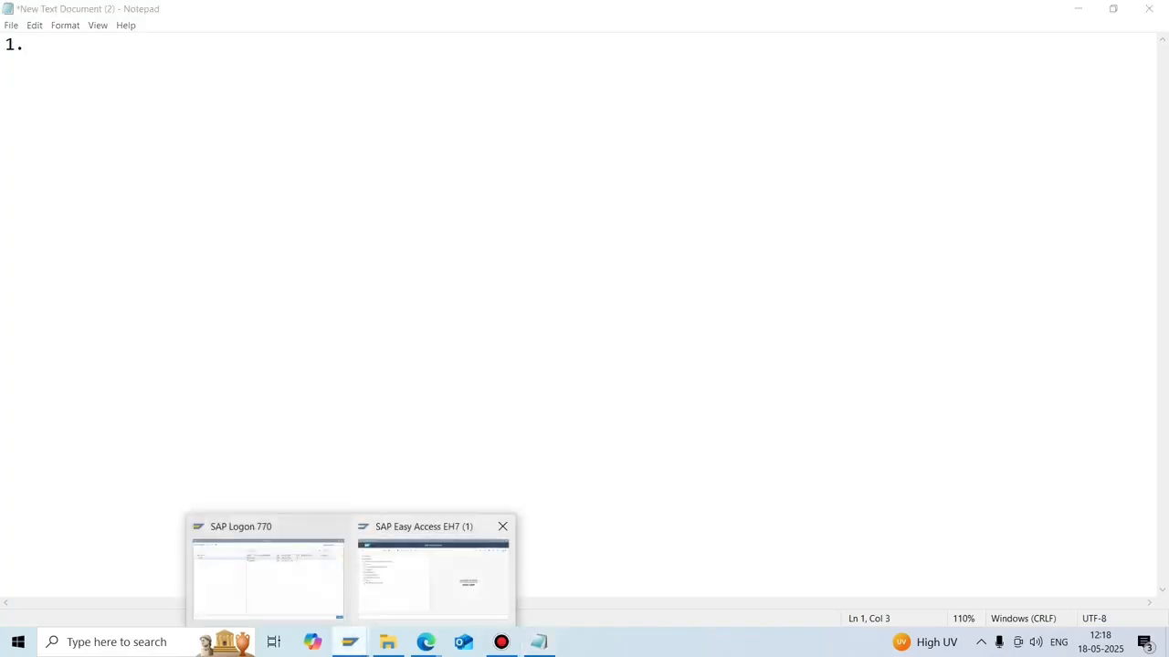
{"action": "left_click", "coordinate": [436, 577]}
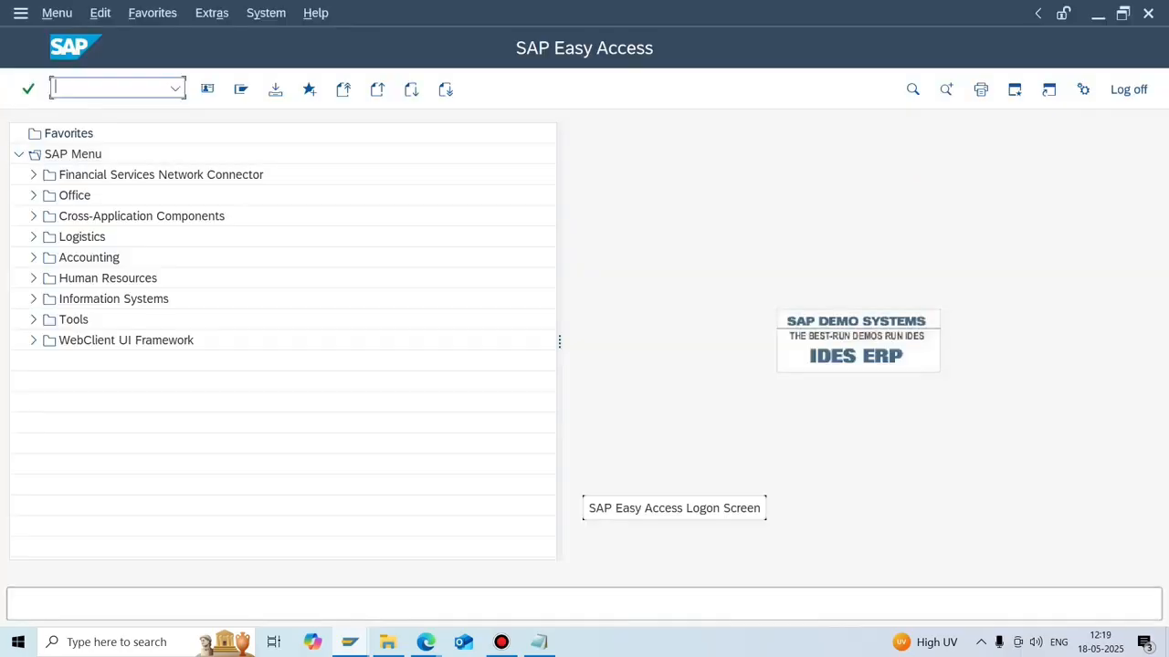
Run /NOBY6 and position the company code table at N702.
{"action": "type", "text": "/NOBY6"}
{"action": "key", "text": "Return"}
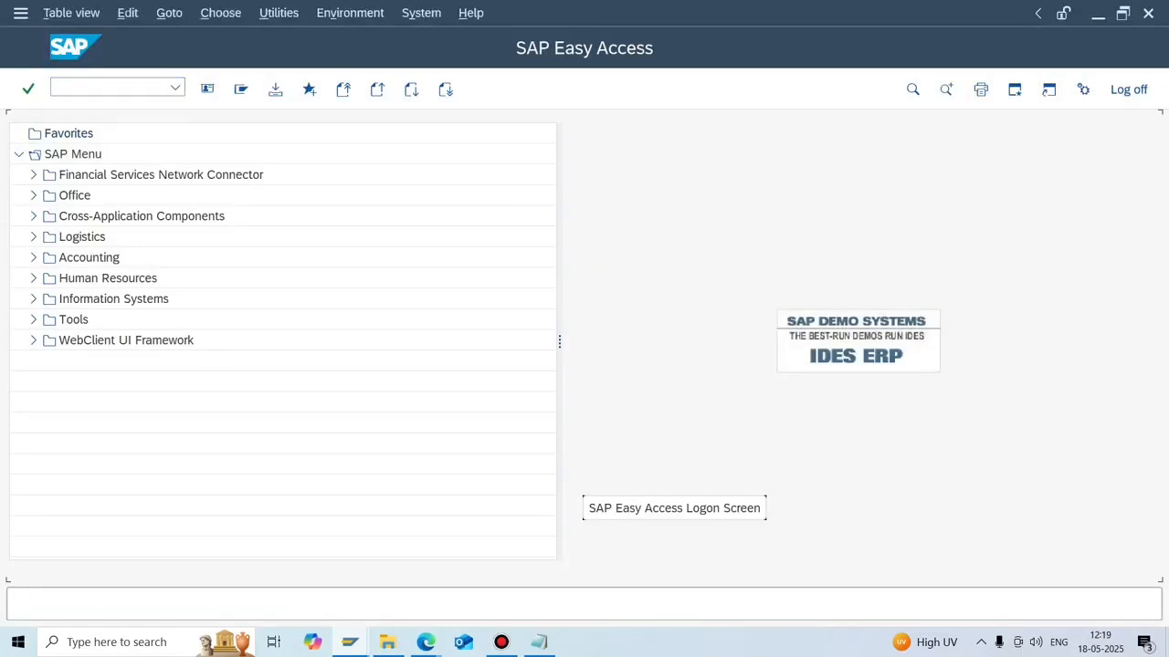
{"action": "left_click", "coordinate": [319, 549]}
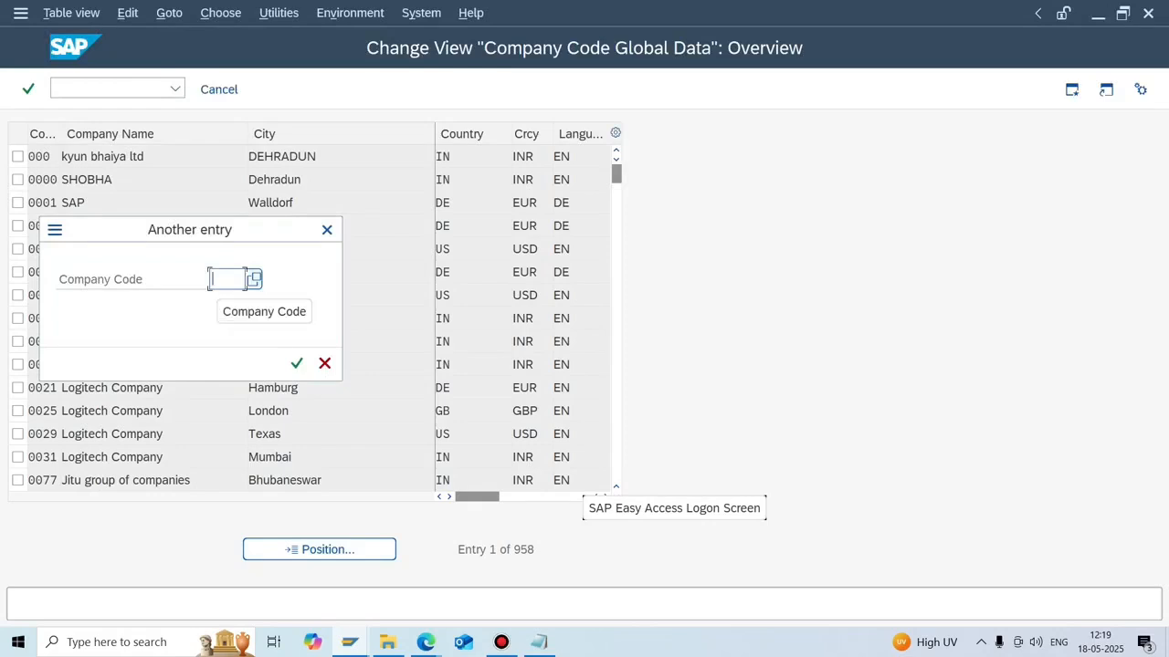
{"action": "type", "text": "N702"}
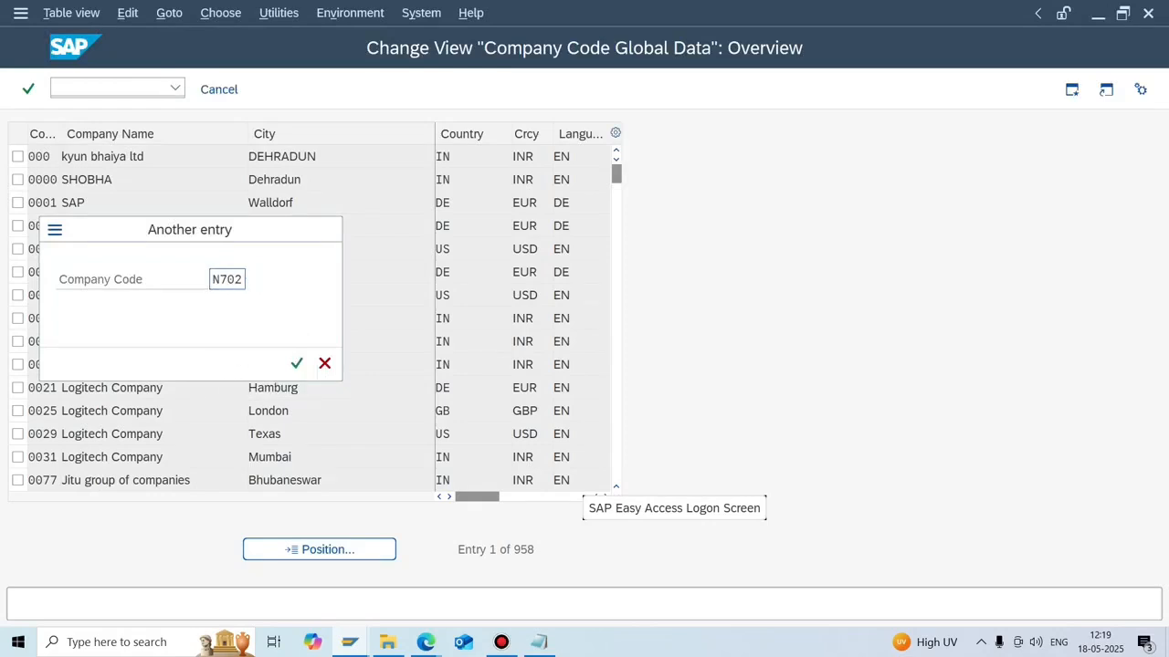
{"action": "key", "text": "Return"}
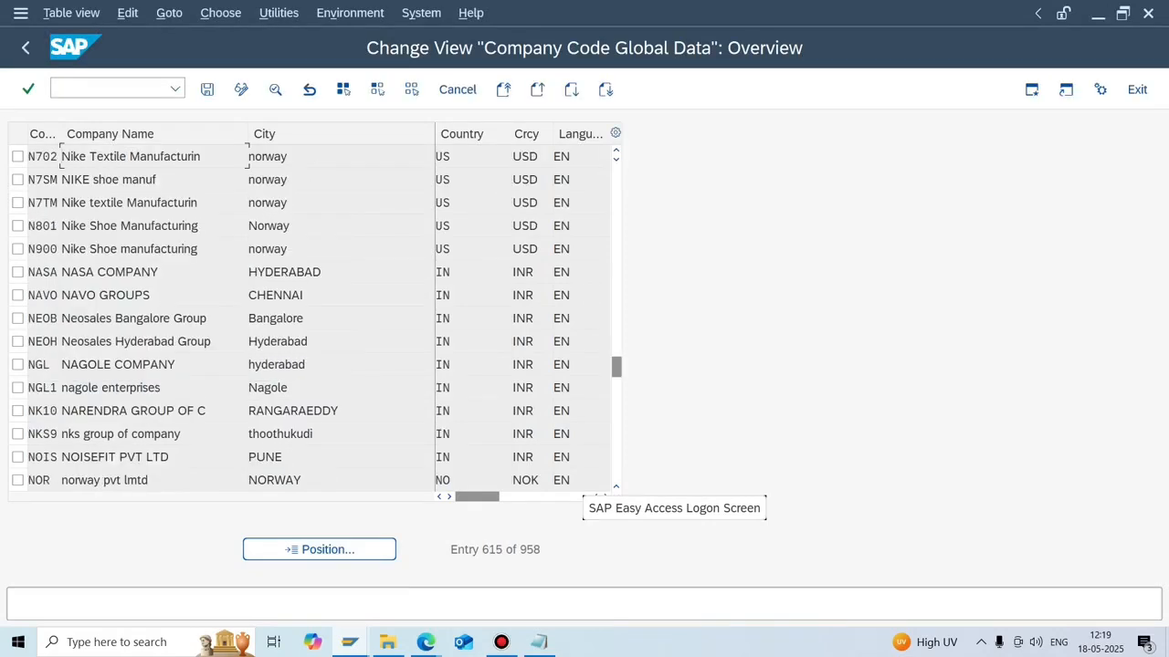
Type the heading 'POSTING OF VENDOR INVOICE 0F AMOUNT 10,000' in the notes.
{"action": "left_click", "coordinate": [538, 642]}
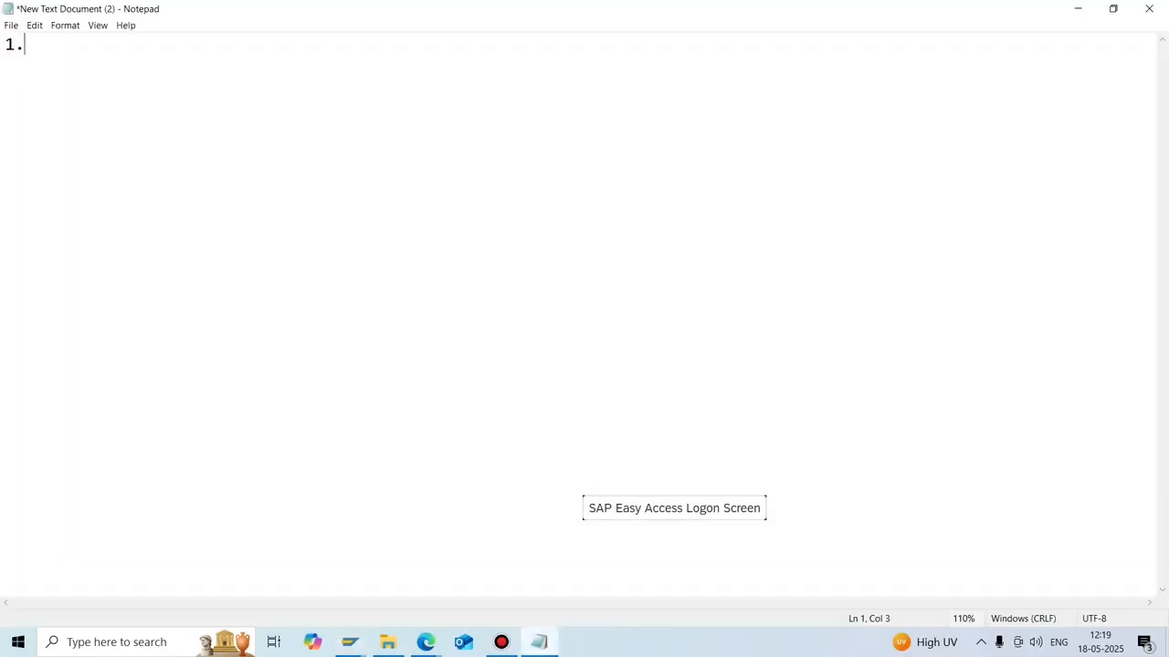
{"action": "type", "text": "POSTING OF VE"}
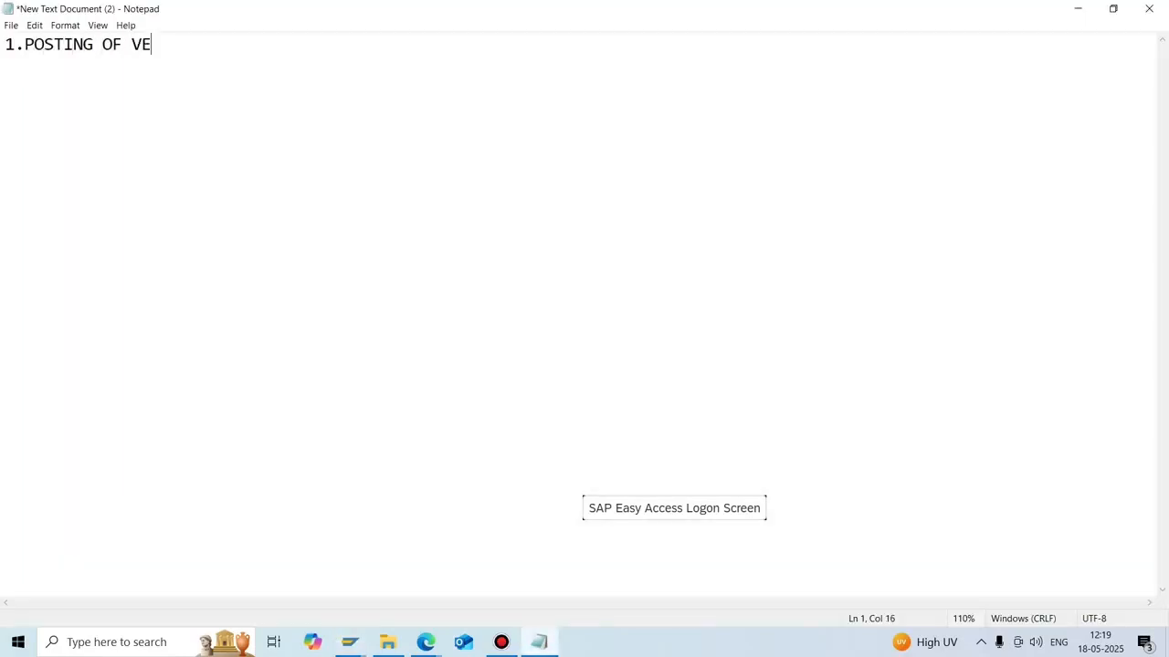
{"action": "type", "text": "NDOR INVOICE ("}
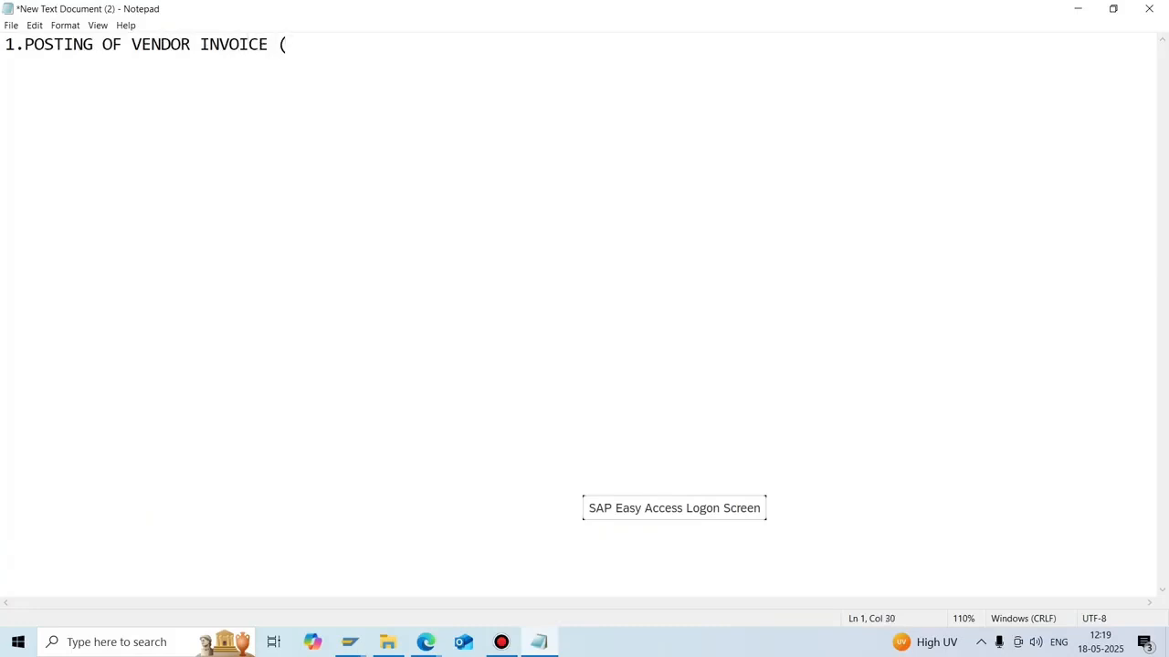
{"action": "key", "text": "BackSpace"}
{"action": "type", "text": "0F S"}
{"action": "key", "text": "BackSpace"}
{"action": "type", "text": "AMOUNT 10"}
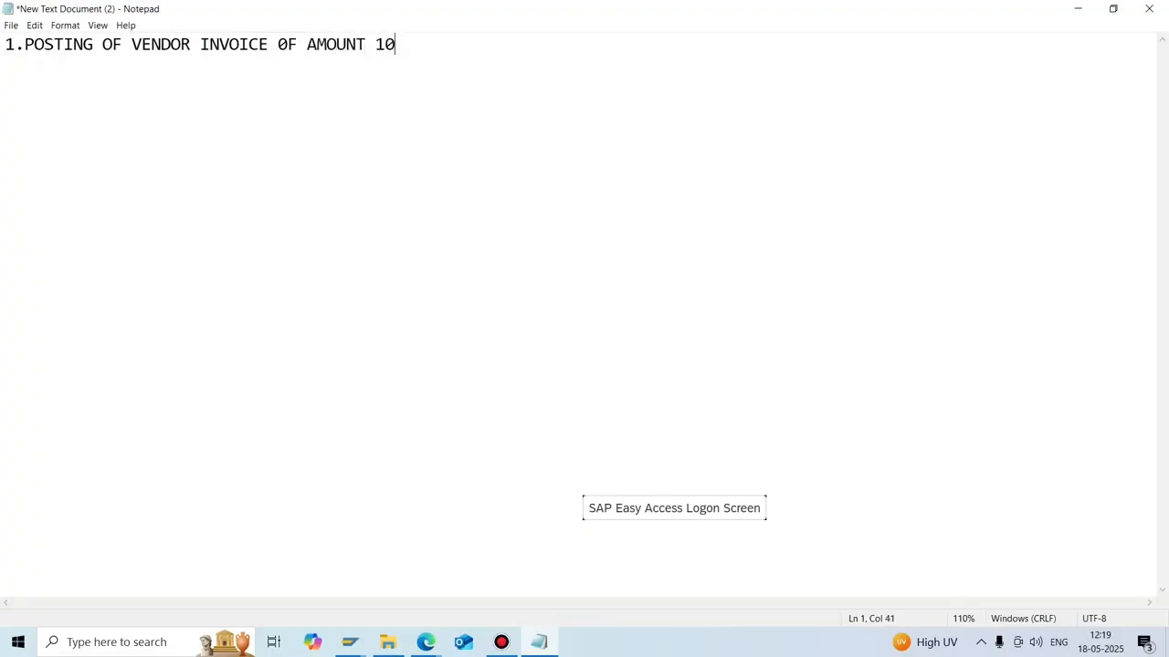
{"action": "type", "text": ",000"}
Add the entry 'RAWMATERIAL A/C DR 10,000' and 'TO VENDOR A/C' beneath the heading.
{"action": "key", "text": "Return"}
{"action": "key", "text": "Return"}
{"action": "type", "text": "RA"}
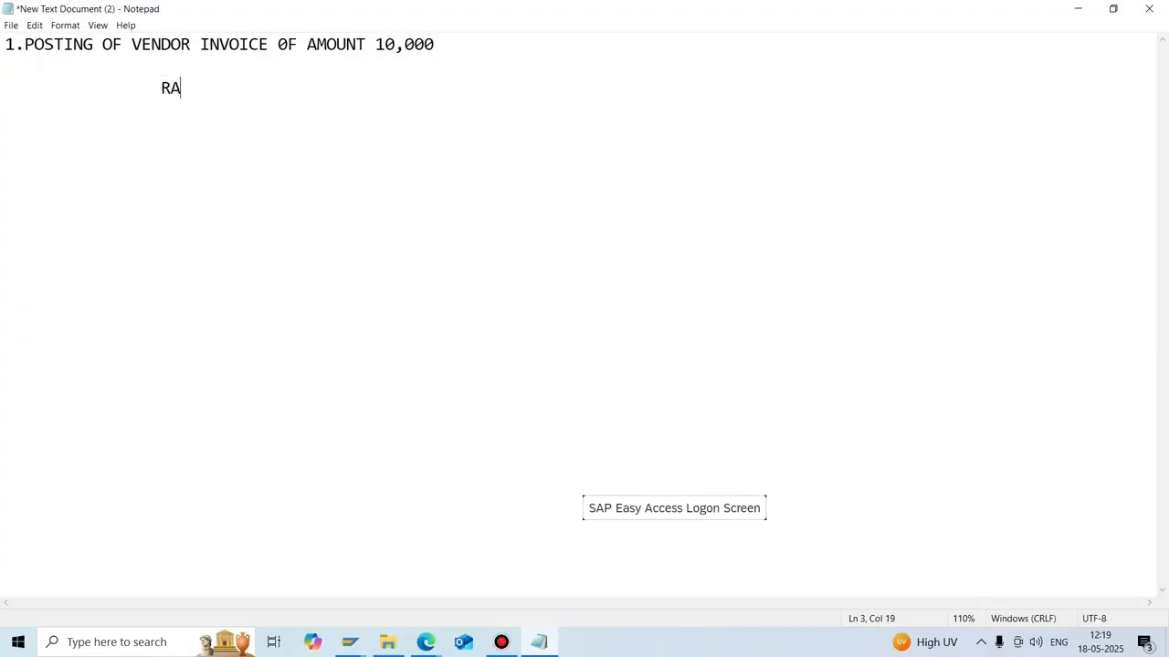
{"action": "type", "text": "WMATERIAL A"}
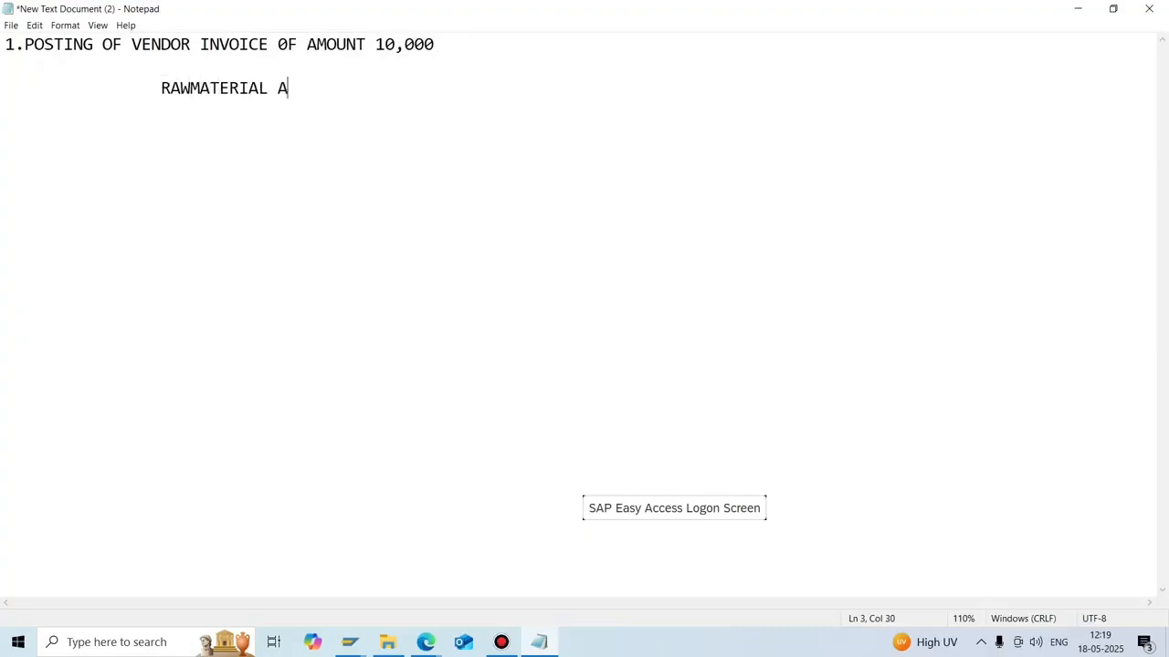
{"action": "type", "text": "/C DR"}
{"action": "key", "text": "Return"}
{"action": "type", "text": "TO VENDOR A/"}
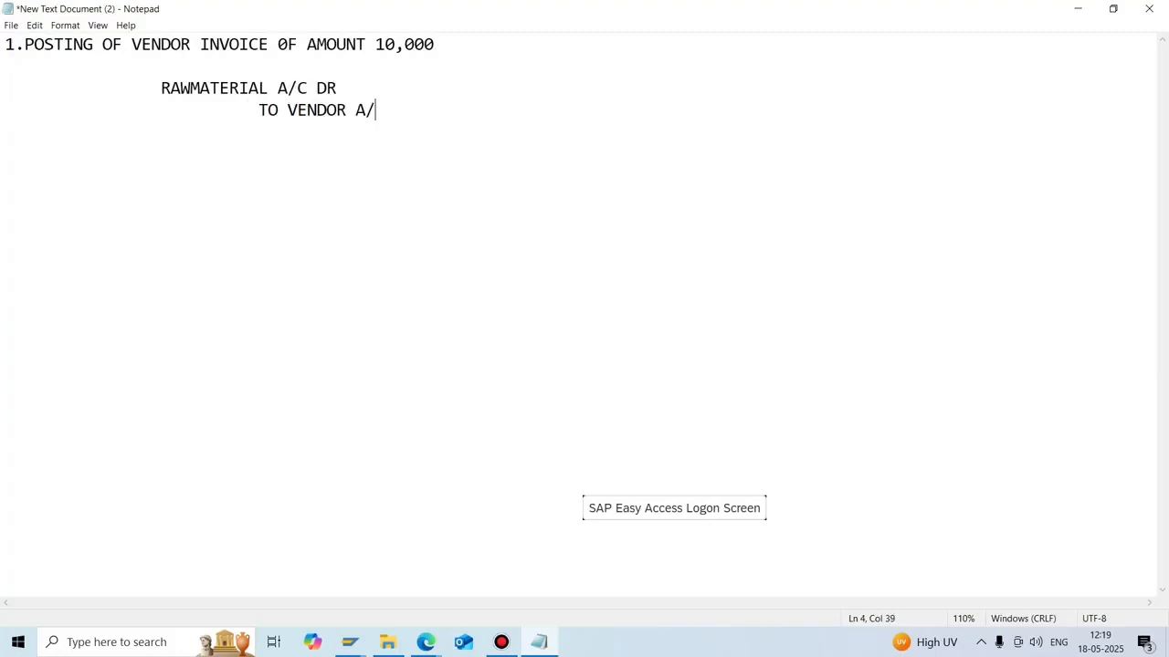
{"action": "type", "text": "C"}
{"action": "key", "text": "Up"}
{"action": "type", "text": "10,000"}
{"action": "key", "text": "Down"}
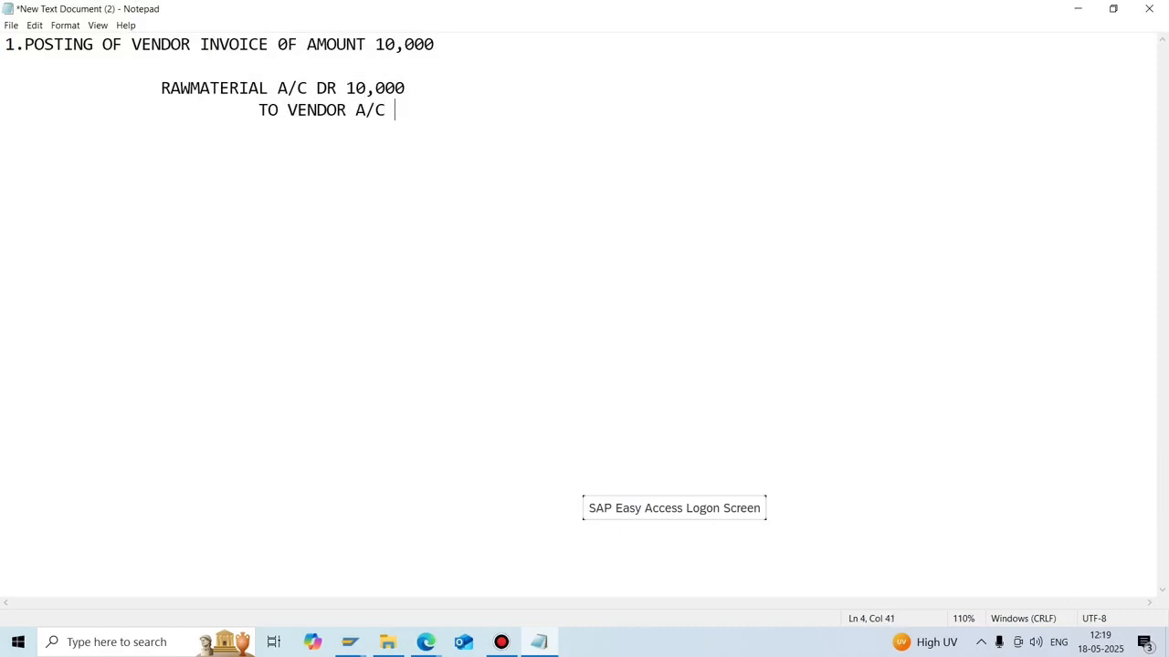
{"action": "type", "text": "10,000"}
Append '(F-43,IMPORT SUPPLIER INVOICE)' to the first note's heading.
{"action": "key", "text": "Up"}
{"action": "key", "text": "Up"}
{"action": "key", "text": "Up"}
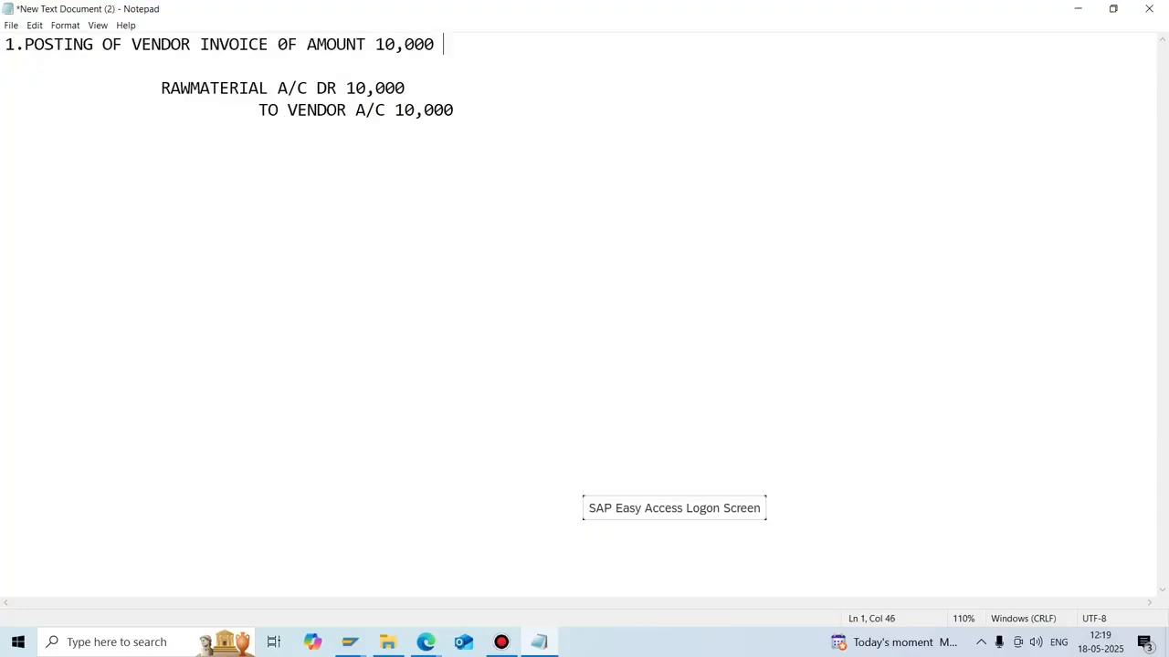
{"action": "type", "text": "(F-43"}
{"action": "type", "text": ","}
{"action": "type", "text": "IMPOR"}
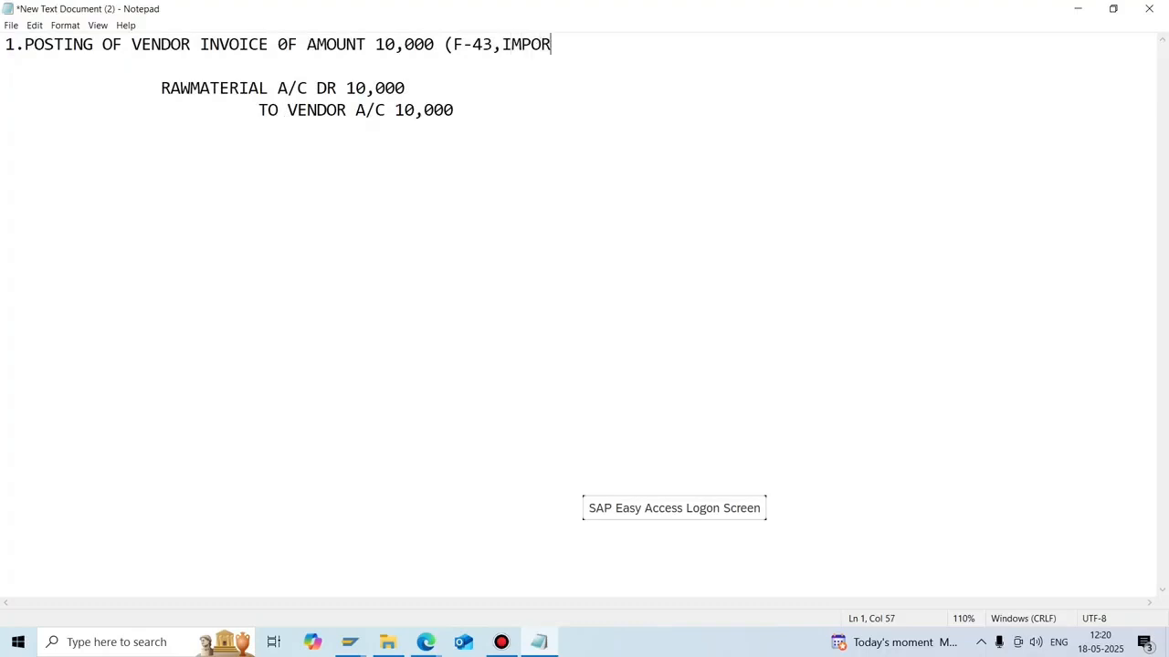
{"action": "type", "text": "T SUPPLIER "}
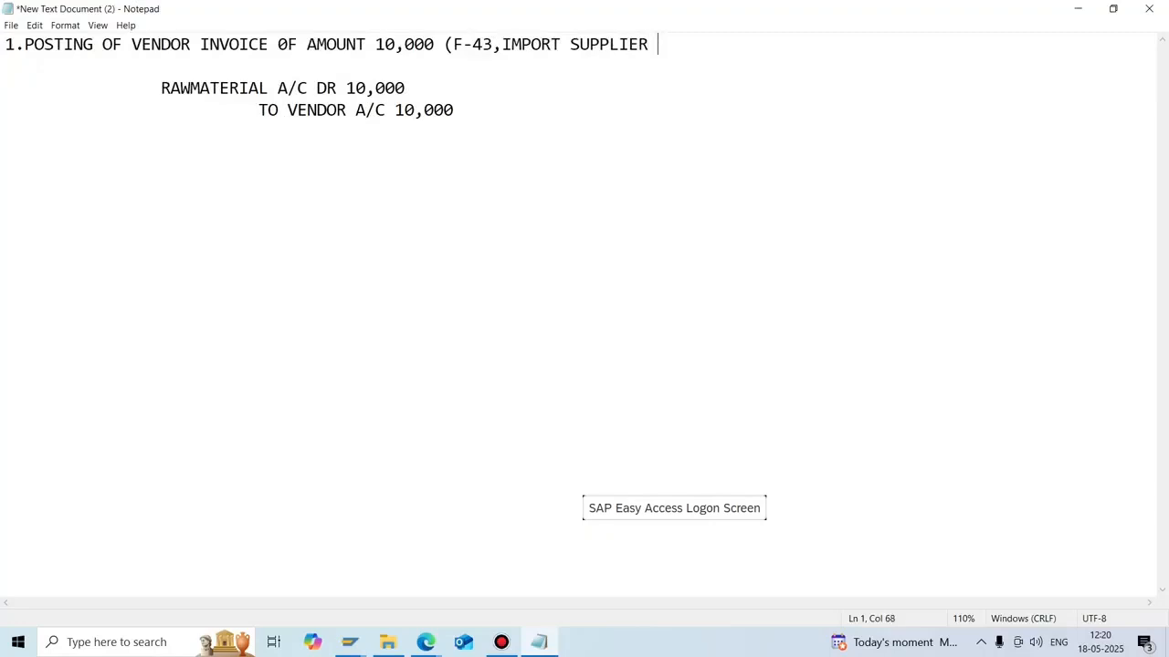
{"action": "type", "text": "INVOICE)"}
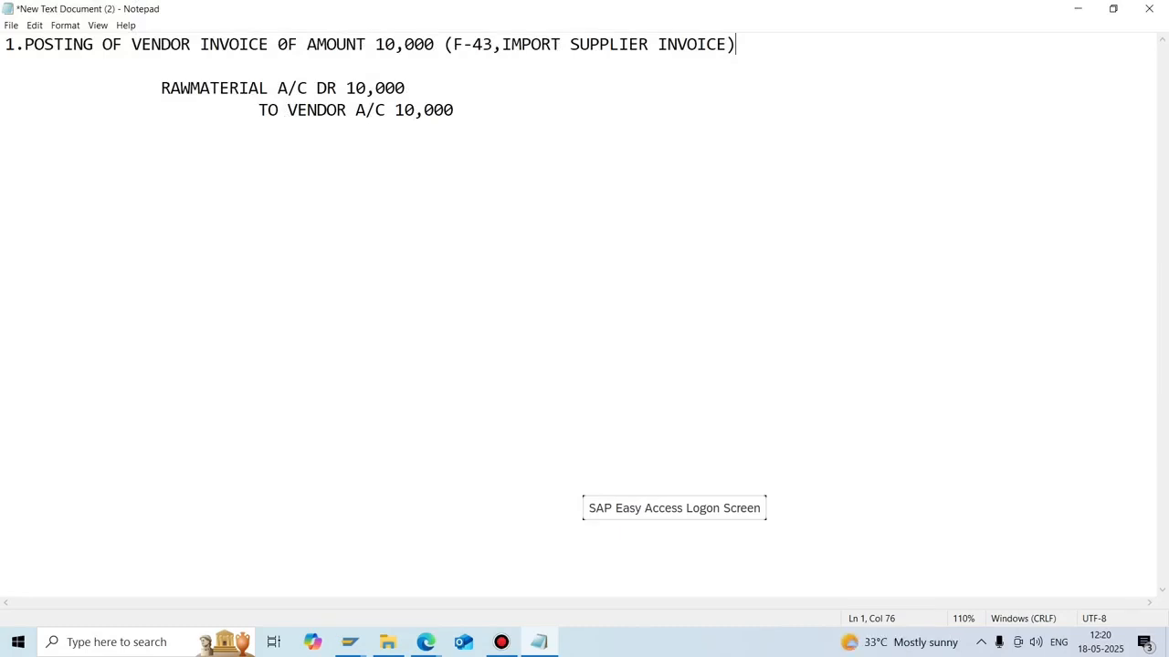
{"action": "left_click", "coordinate": [349, 641]}
{"action": "left_click", "coordinate": [433, 576]}
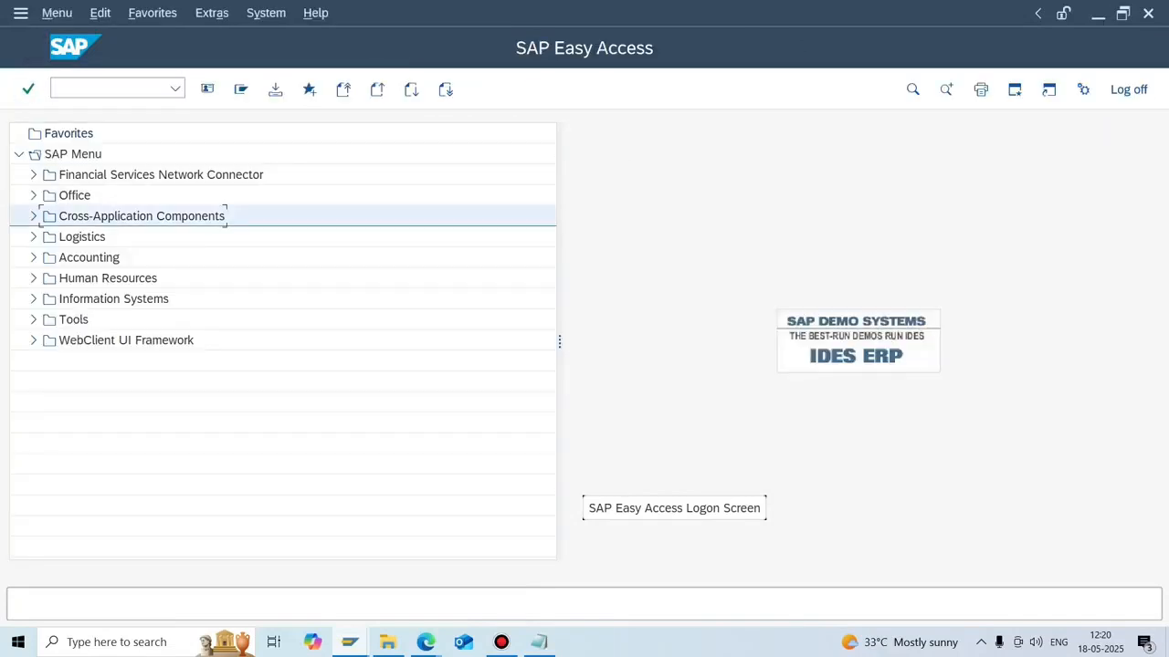
{"action": "left_click", "coordinate": [101, 258]}
{"action": "double_click", "coordinate": [92, 258]}
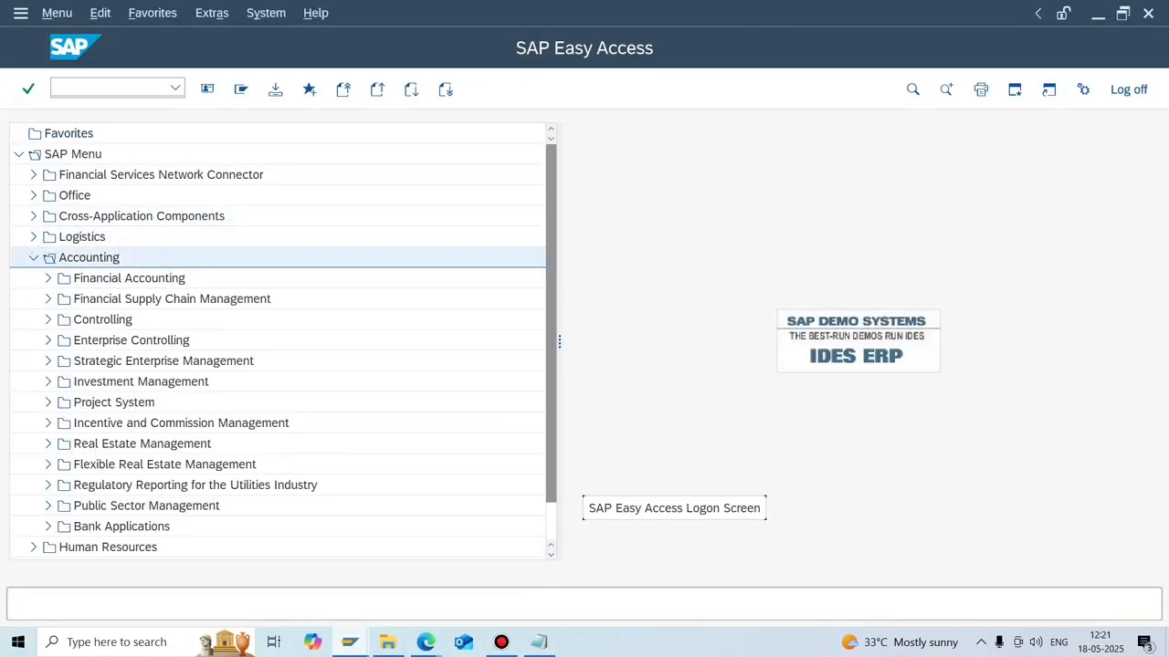
{"action": "double_click", "coordinate": [227, 277]}
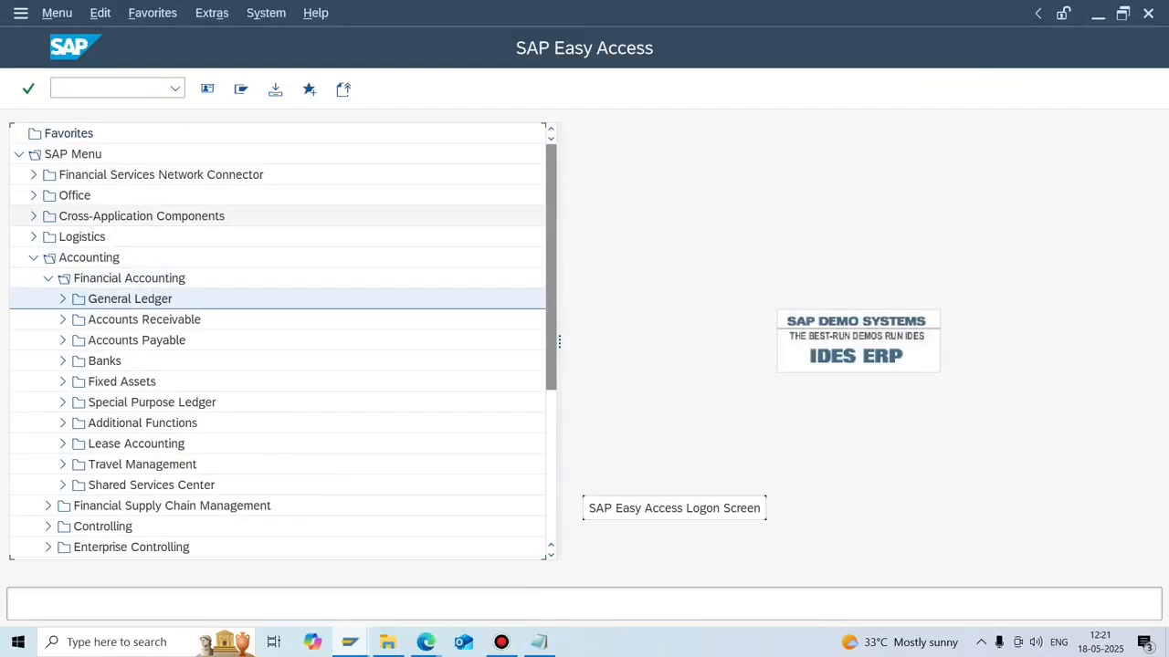
{"action": "left_click", "coordinate": [187, 300]}
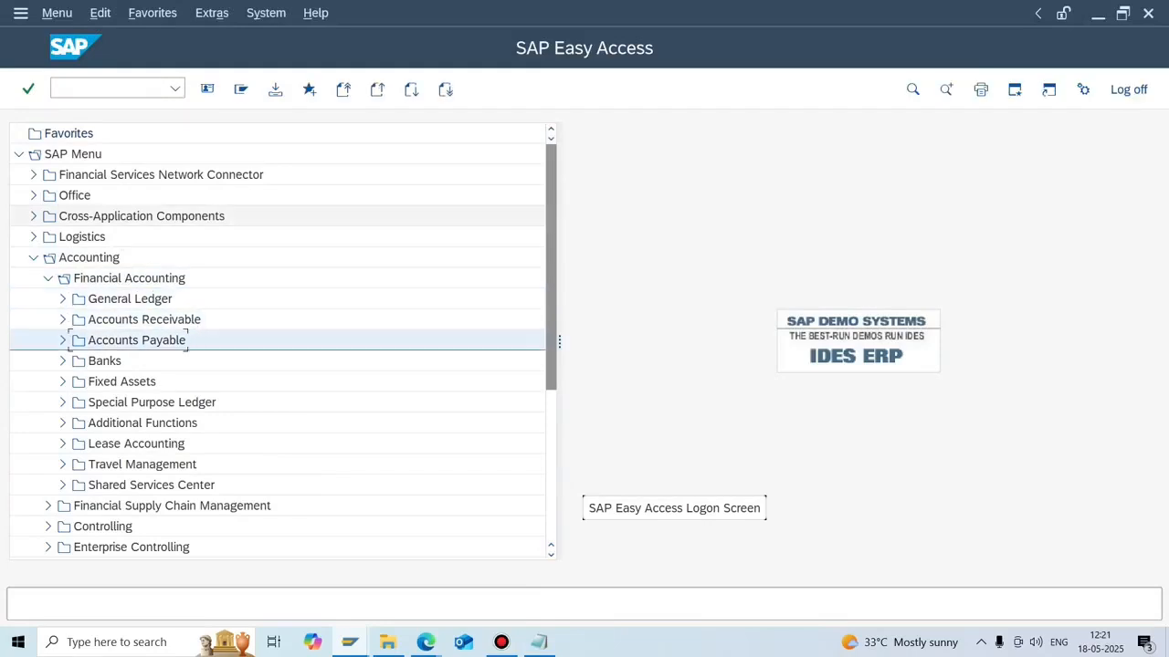
{"action": "double_click", "coordinate": [173, 341]}
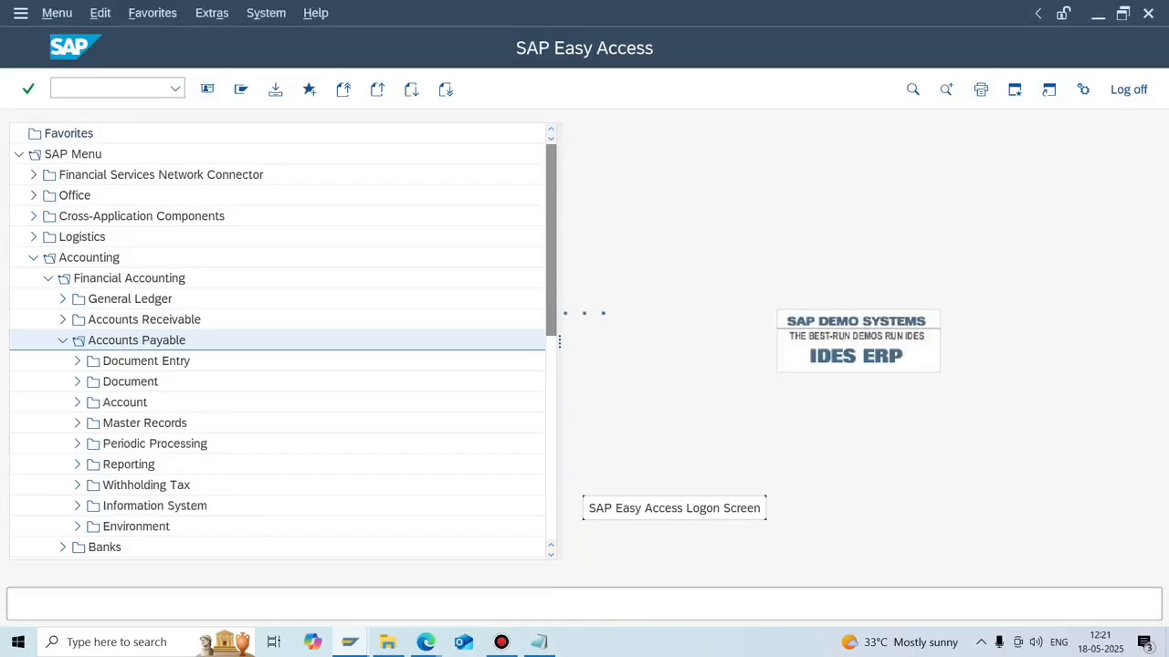
{"action": "key", "text": "Down"}
{"action": "key", "text": "Right"}
{"action": "key", "text": "Down"}
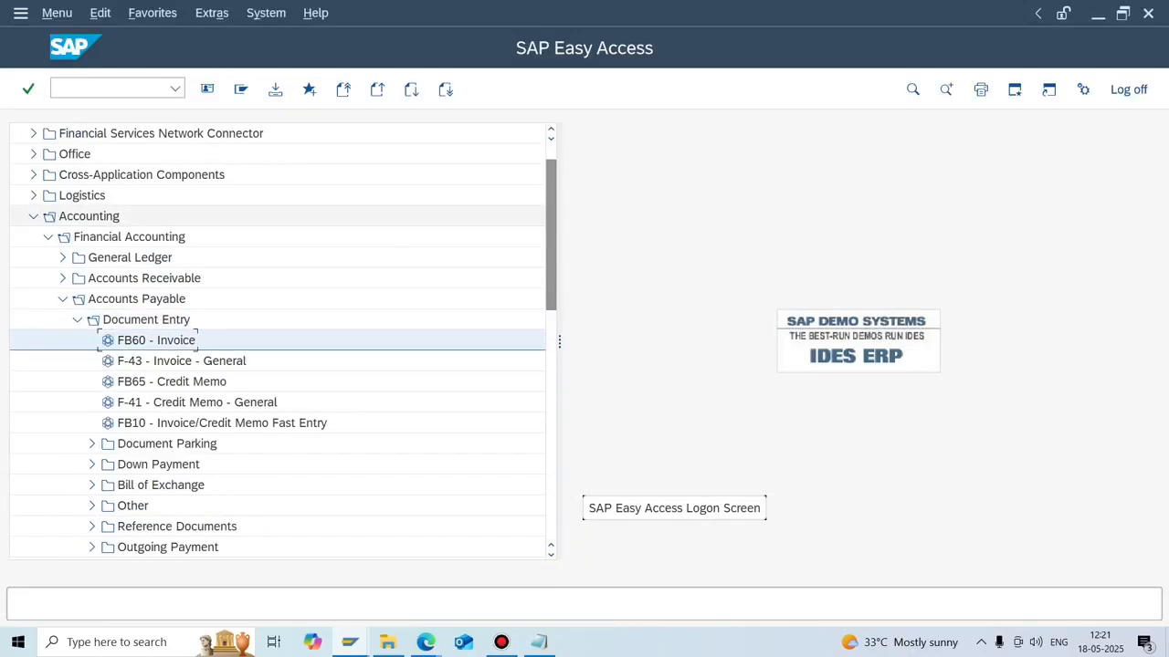
{"action": "key", "text": "Down"}
{"action": "key", "text": "Down"}
{"action": "key", "text": "Down"}
{"action": "key", "text": "Down"}
{"action": "key", "text": "Down"}
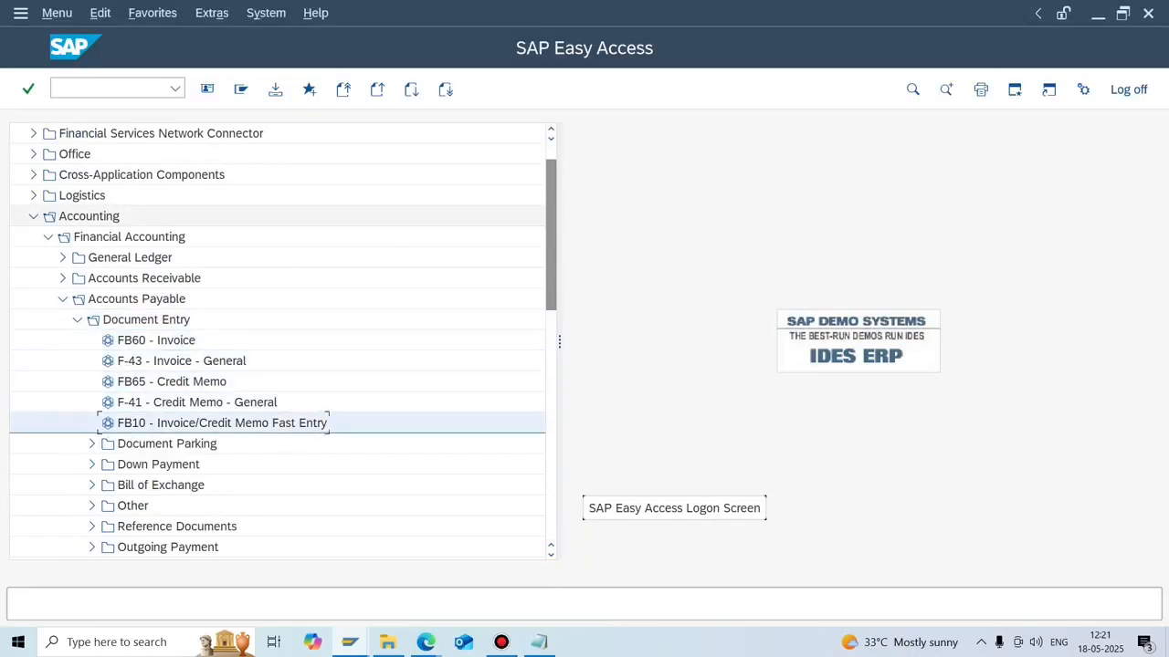
{"action": "key", "text": "Down"}
{"action": "key", "text": "Down"}
{"action": "key", "text": "Up"}
{"action": "key", "text": "Up"}
{"action": "key", "text": "Up"}
{"action": "key", "text": "Up"}
{"action": "key", "text": "Up"}
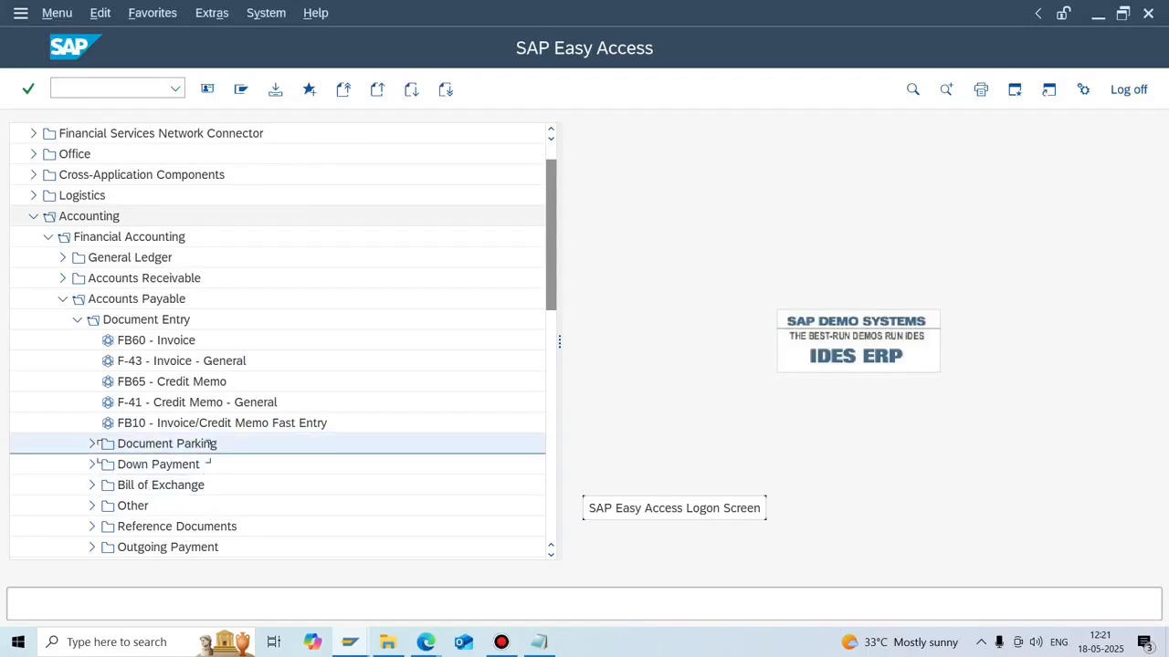
{"action": "key", "text": "Up"}
{"action": "key", "text": "Up"}
{"action": "key", "text": "Down"}
{"action": "key", "text": "Up"}
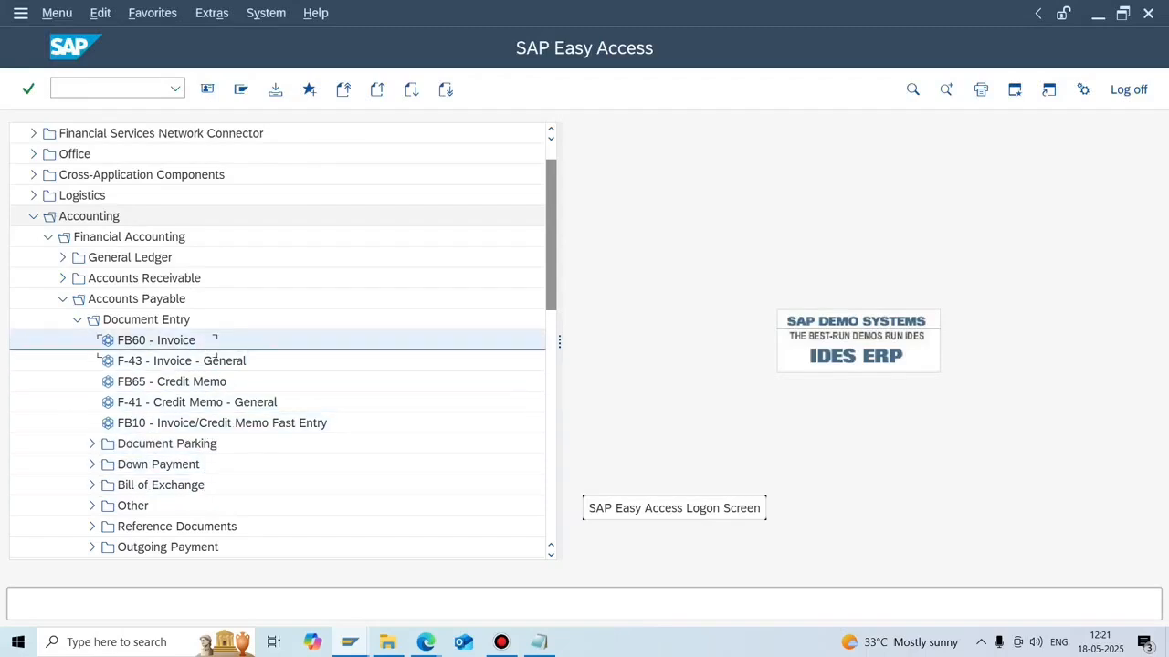
{"action": "key", "text": "Down"}
{"action": "key", "text": "Up"}
{"action": "key", "text": "Down"}
{"action": "key", "text": "Up"}
{"action": "key", "text": "Down"}
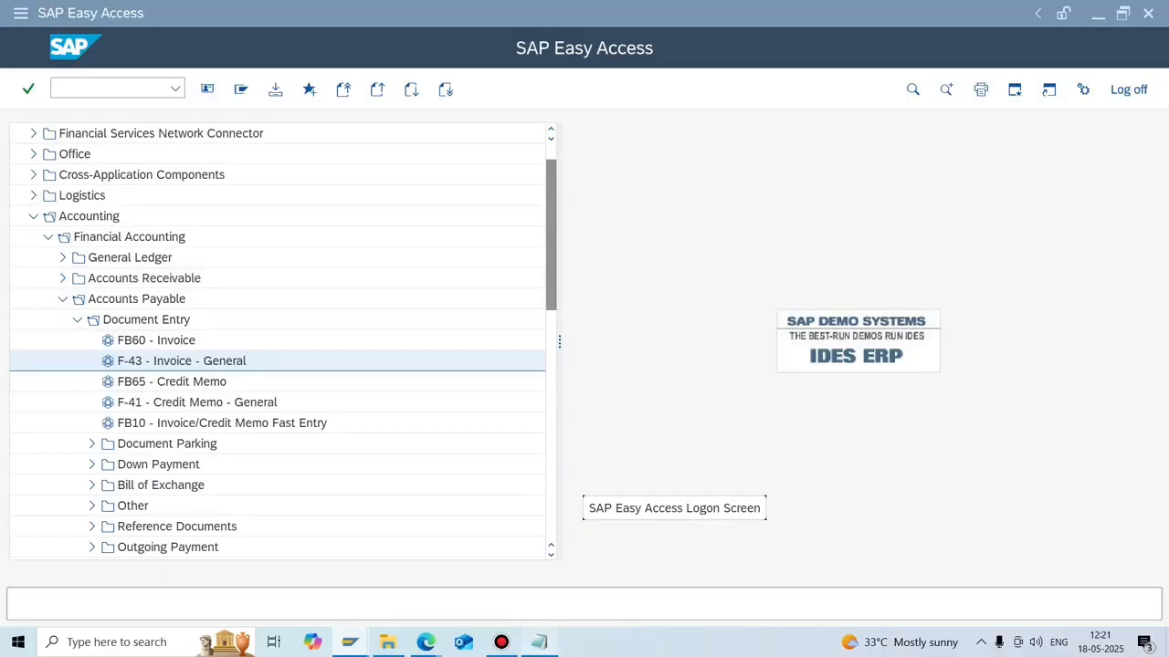
{"action": "key", "text": "alt+Tab"}
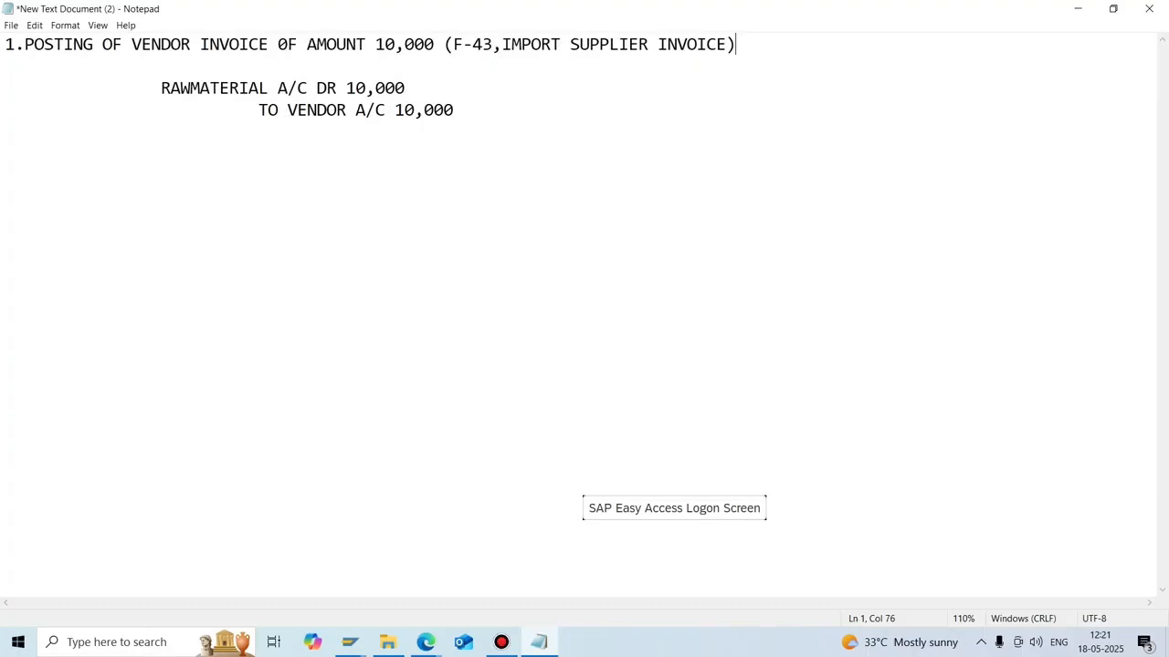
Write point '2.DISPLAY OF VENDOR INVOICE (FBL1N , MANAGE VENDOR LINE ITEMS)'.
{"action": "left_click", "coordinate": [453, 110]}
{"action": "key", "text": "Return"}
{"action": "key", "text": "Return"}
{"action": "type", "text": "2."}
{"action": "type", "text": "DISPLAY OF"}
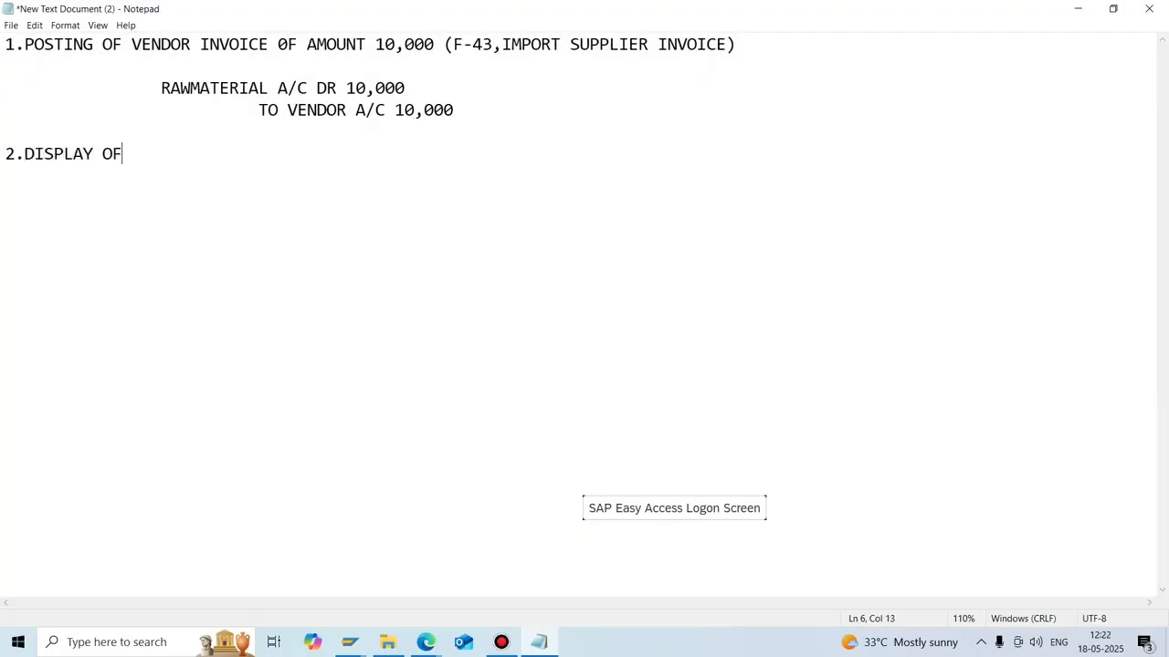
{"action": "type", "text": " VENDOR I"}
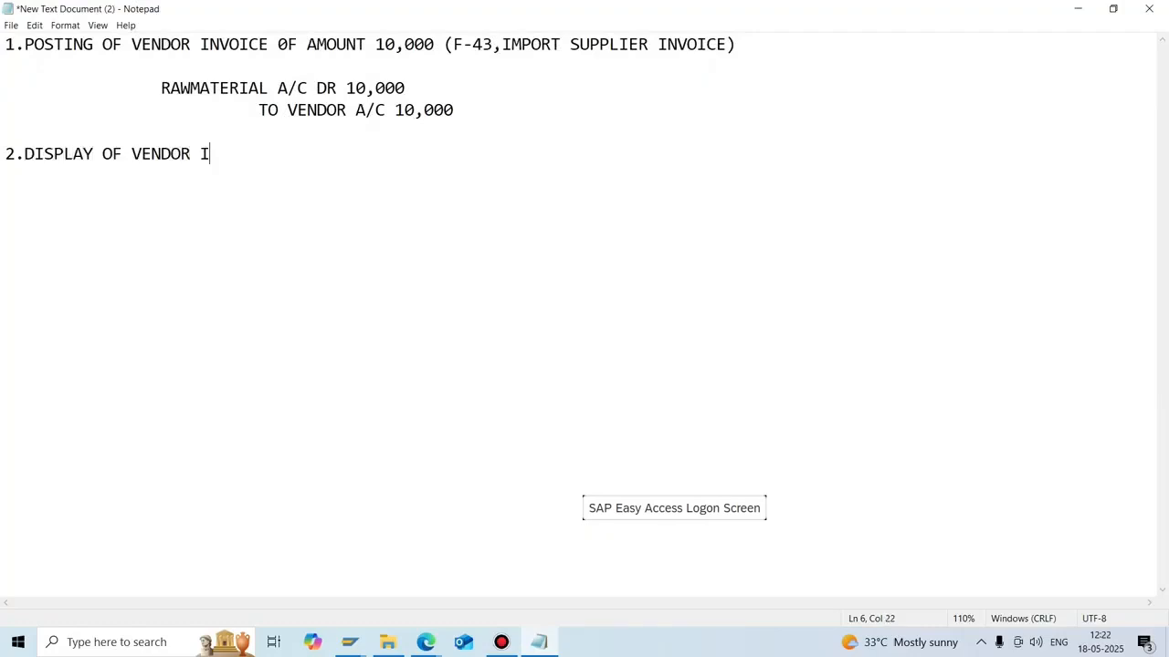
{"action": "type", "text": "NVOICE (FBL1N"}
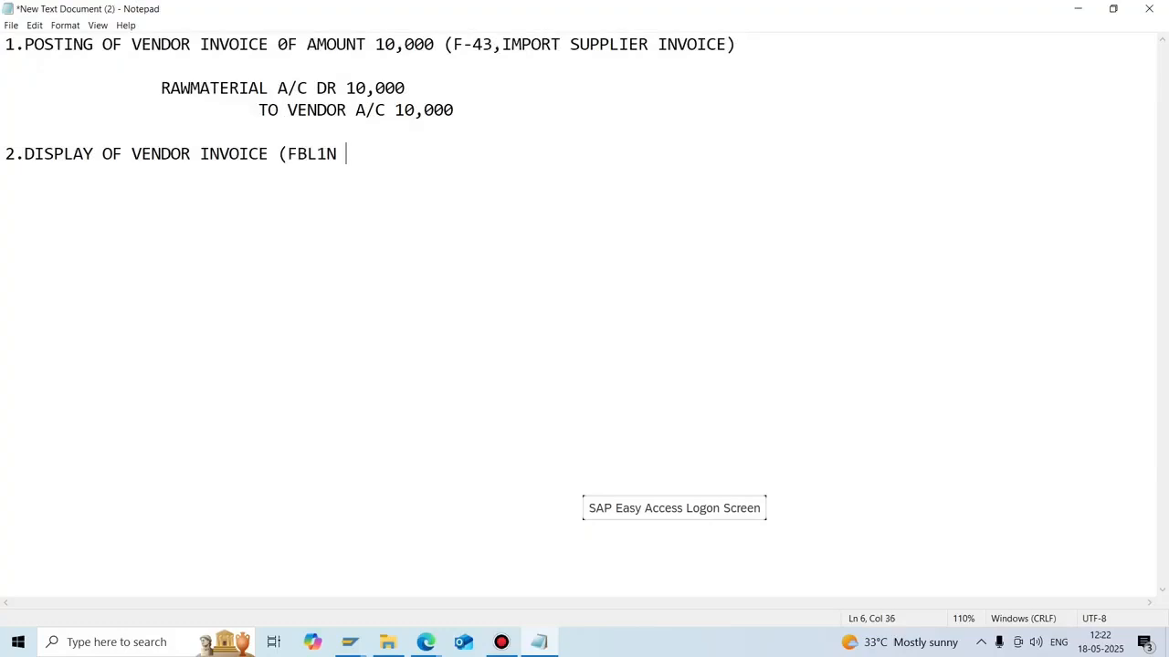
{"action": "type", "text": " , MANAGLE"}
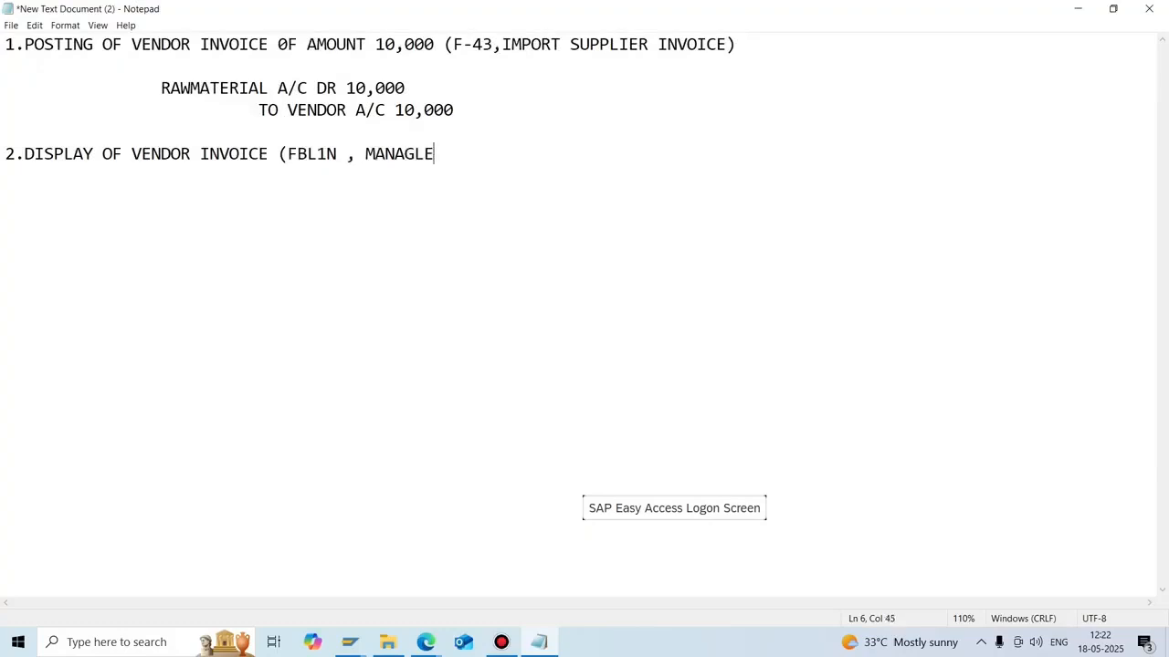
{"action": "key", "text": "BackSpace"}
{"action": "key", "text": "BackSpace"}
{"action": "type", "text": "E VENDOR "}
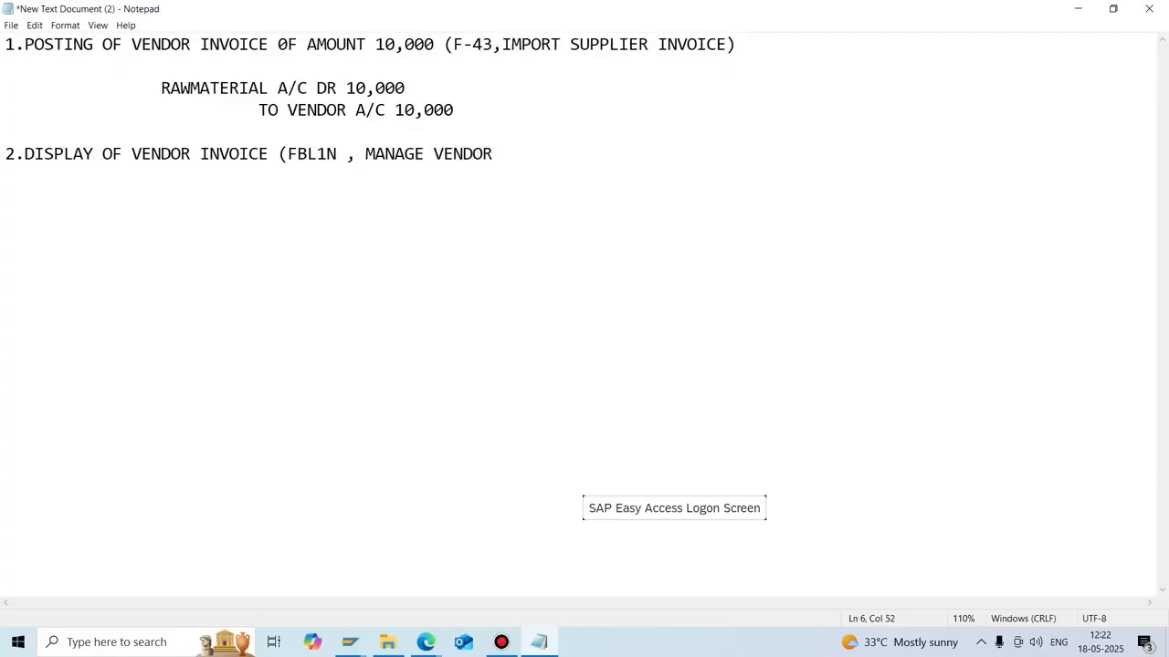
{"action": "type", "text": "LINE ITEMS"}
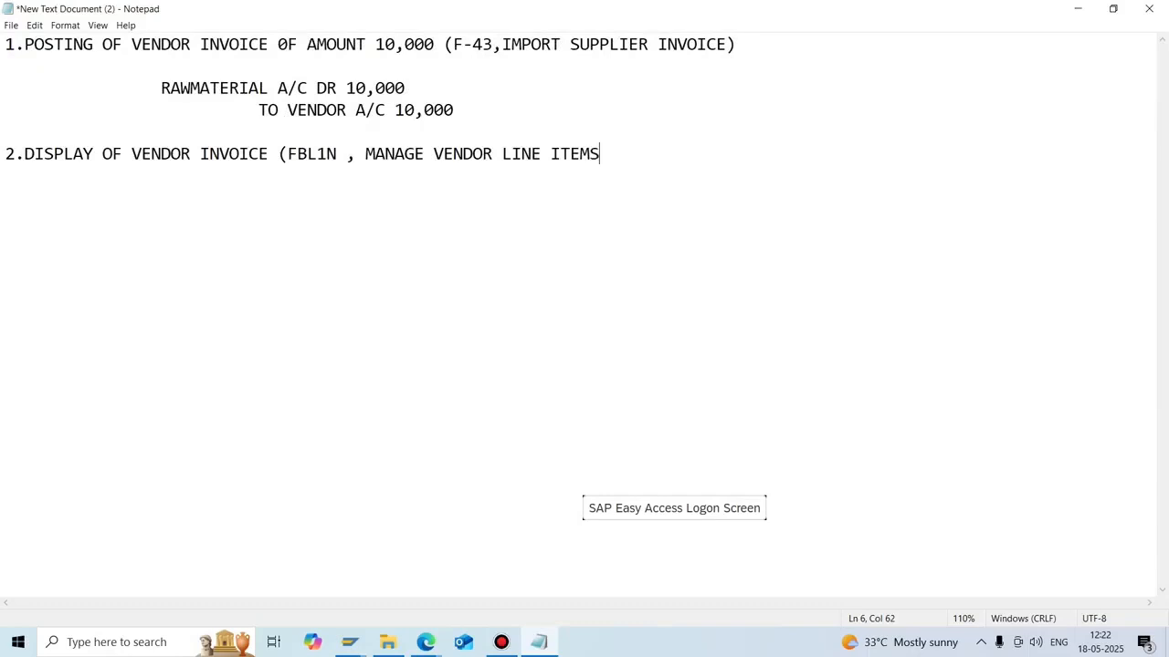
{"action": "type", "text": ")"}
Add '- OPEN ITEMS' and '- CLEAR ITEMS' lines, then begin point 3 on outgoing payment.
{"action": "key", "text": "Return"}
{"action": "key", "text": "Return"}
{"action": "key", "text": "Return"}
{"action": "type", "text": "VENDOR"}
{"action": "key", "text": "BackSpace"}
{"action": "key", "text": "BackSpace"}
{"action": "key", "text": "BackSpace"}
{"action": "key", "text": "BackSpace"}
{"action": "key", "text": "BackSpace"}
{"action": "key", "text": "BackSpace"}
{"action": "type", "text": "- OPEN ITEMS"}
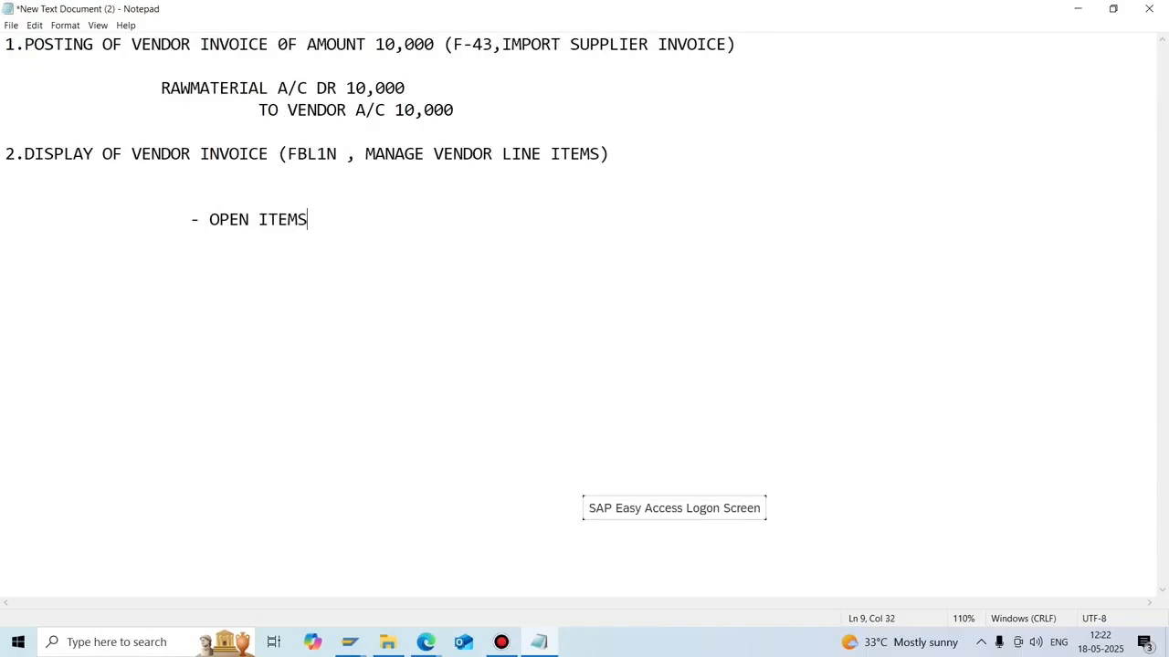
{"action": "key", "text": "Return"}
{"action": "type", "text": "- CLEAR ITEMS"}
{"action": "key", "text": "Return"}
{"action": "key", "text": "Return"}
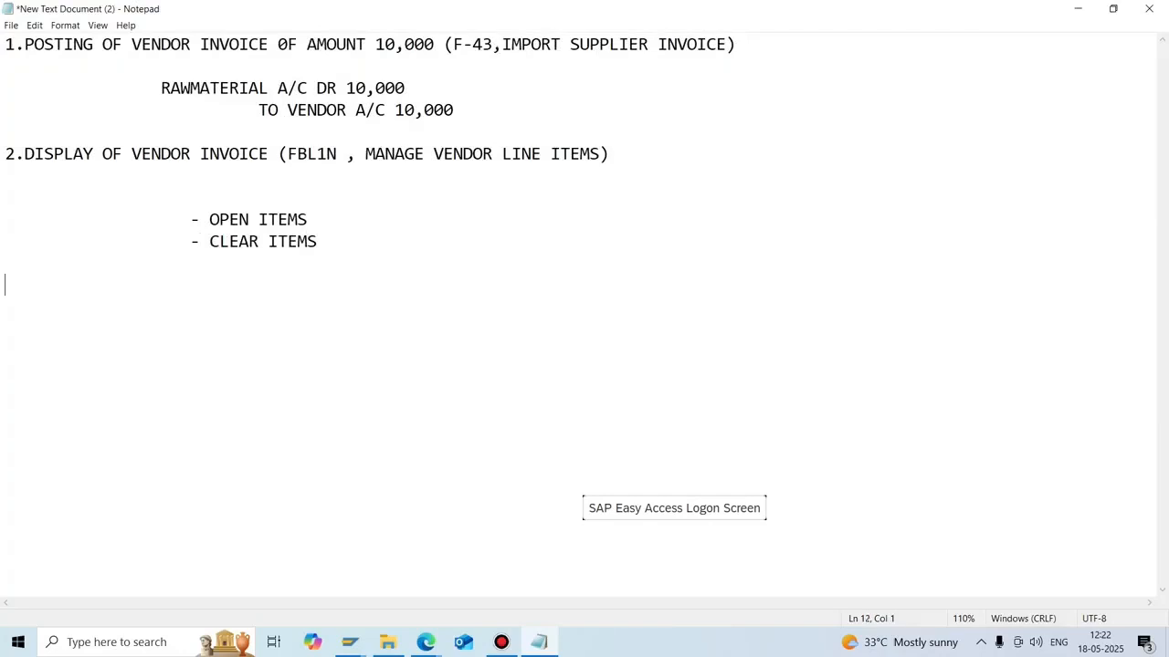
{"action": "type", "text": "3.OUTGOING PAYM"}
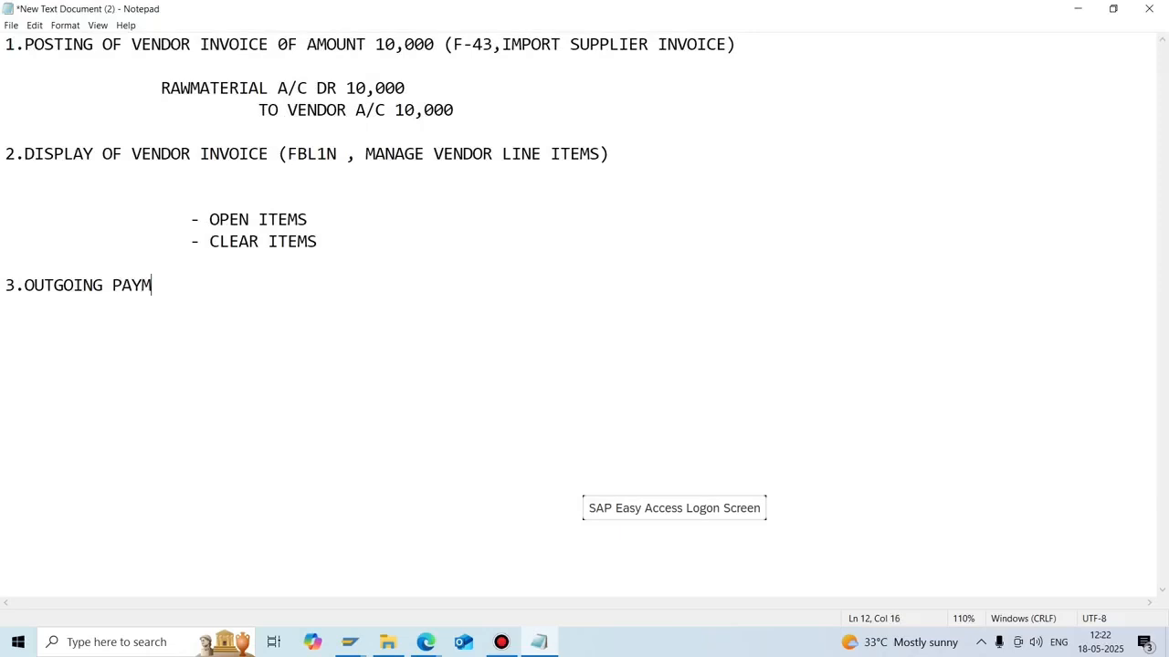
{"action": "type", "text": "ENT TO VENDOR "}
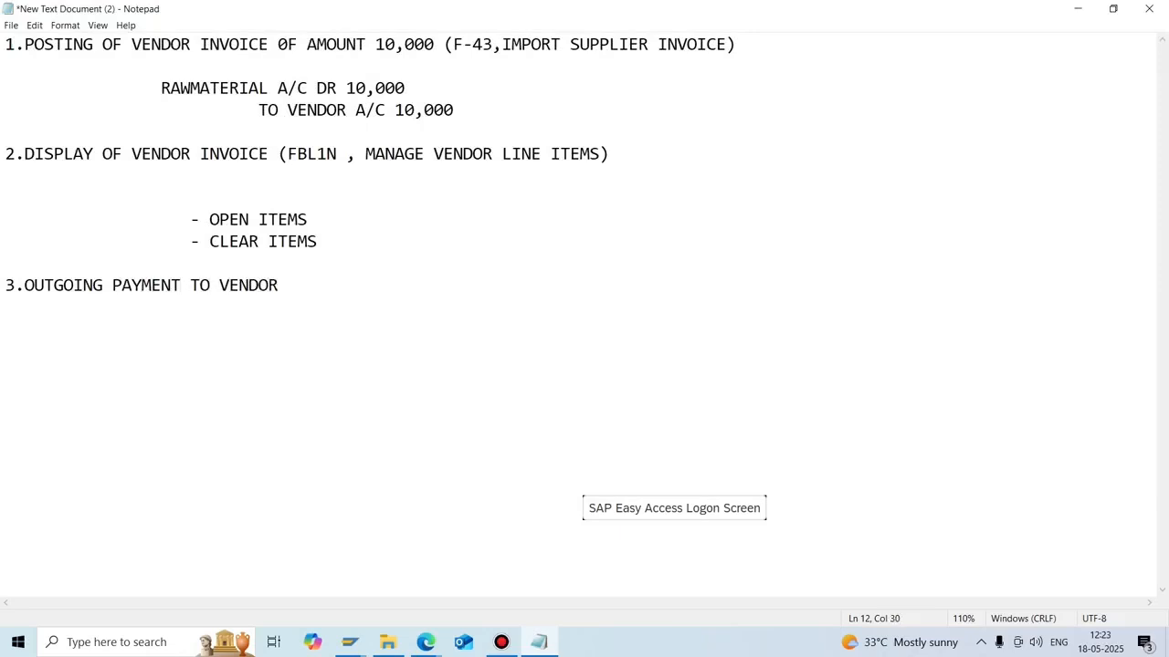
{"action": "type", "text": "OF AMOUNT 10,00"}
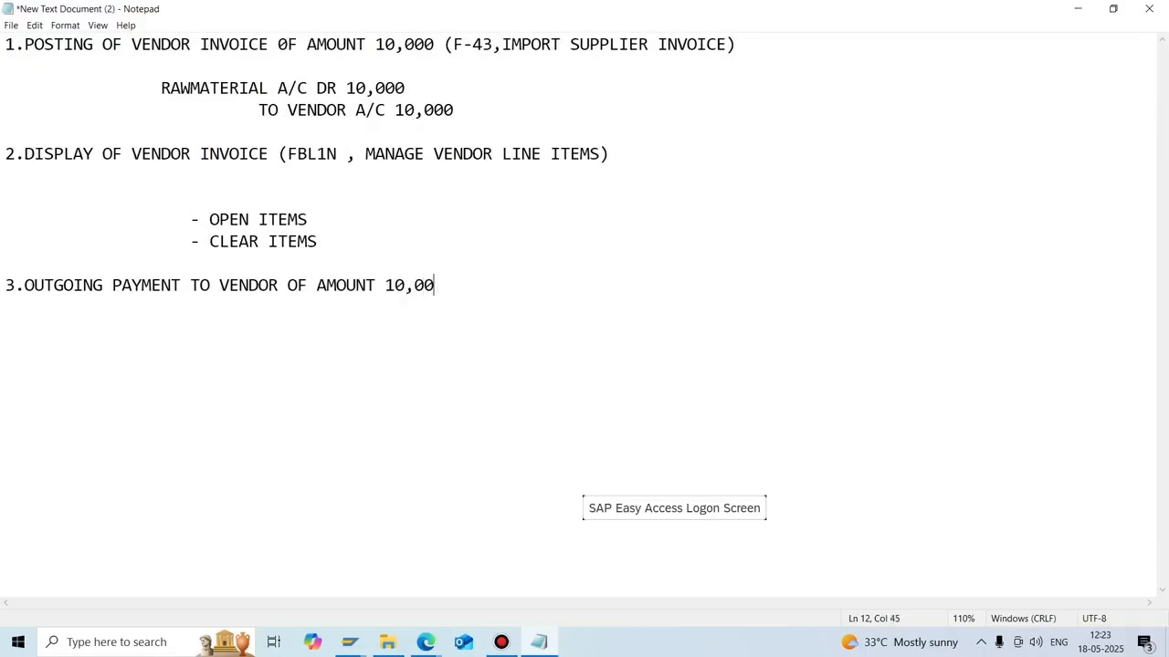
{"action": "type", "text": "0 (F-53,F110"}
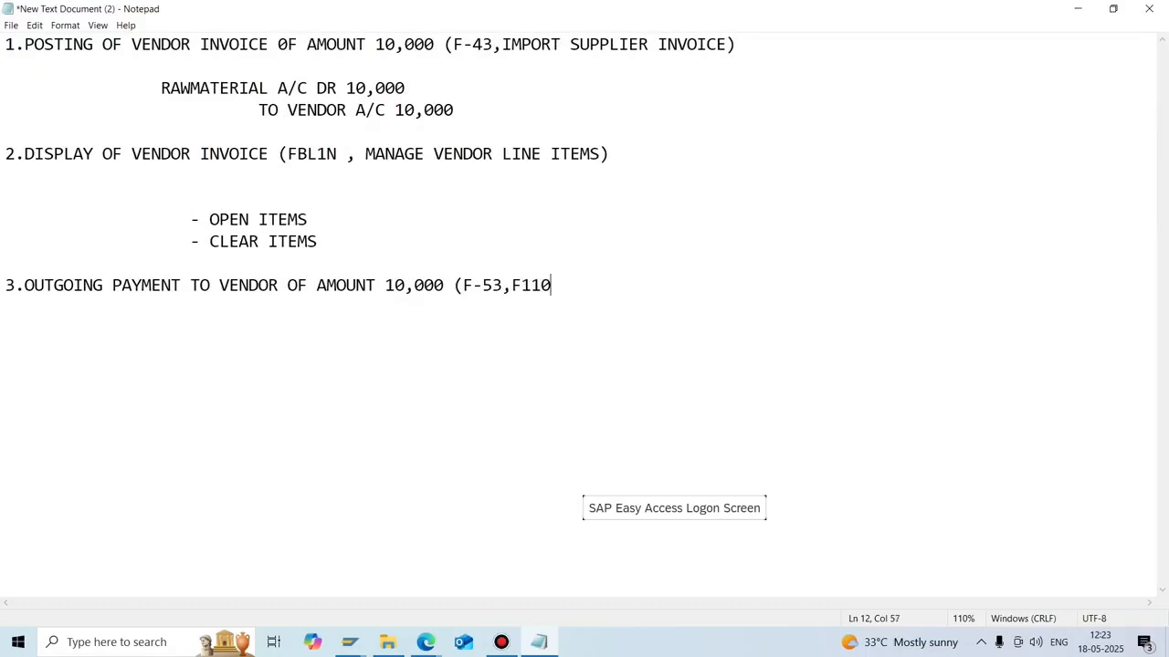
Finish point 3 with 'F-53,F110,MANAGE AUTOMATIC PAYMENT PROGRAM)' and start the 'VENDOR A/C DR' line.
{"action": "type", "text": ",MANAGE A"}
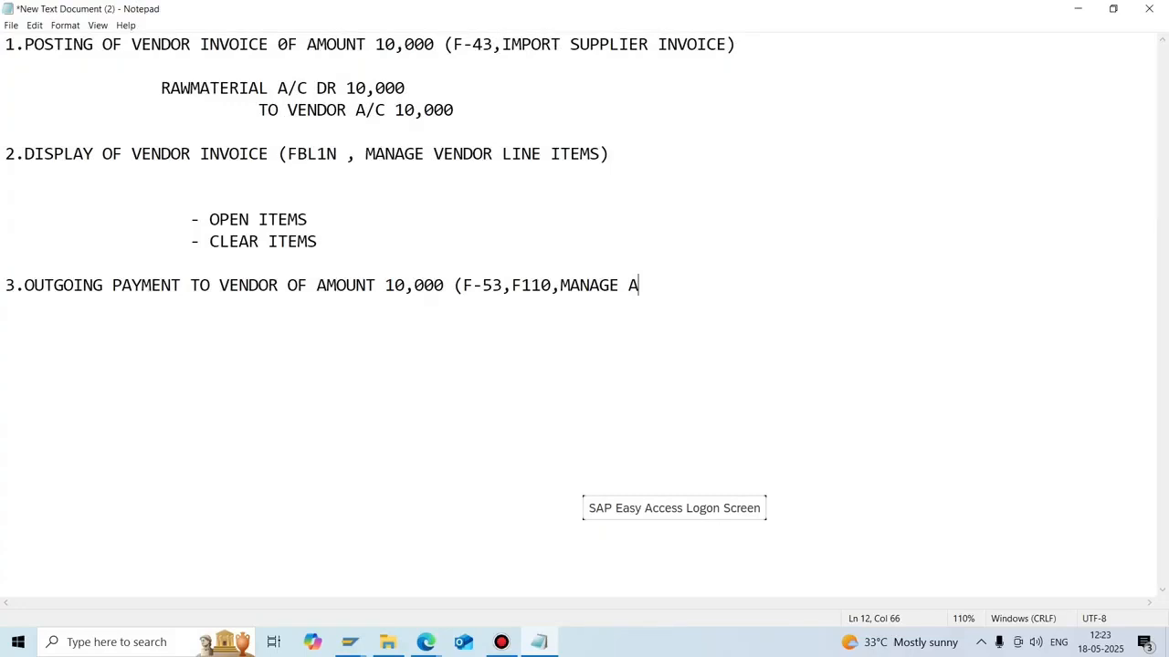
{"action": "type", "text": "UO"}
{"action": "key", "text": "BackSpace"}
{"action": "type", "text": "TOMAT"}
{"action": "type", "text": "CI"}
{"action": "key", "text": "BackSpace"}
{"action": "key", "text": "BackSpace"}
{"action": "key", "text": "BackSpace"}
{"action": "type", "text": "IC PAYMENT"}
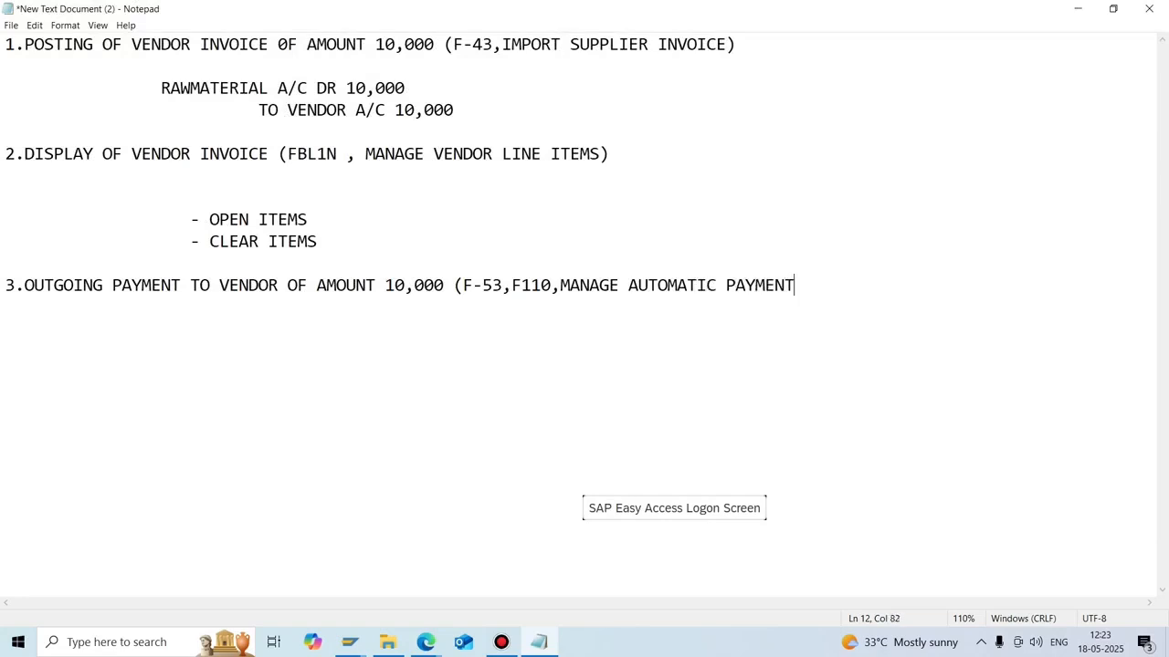
{"action": "type", "text": " PROGRAM"}
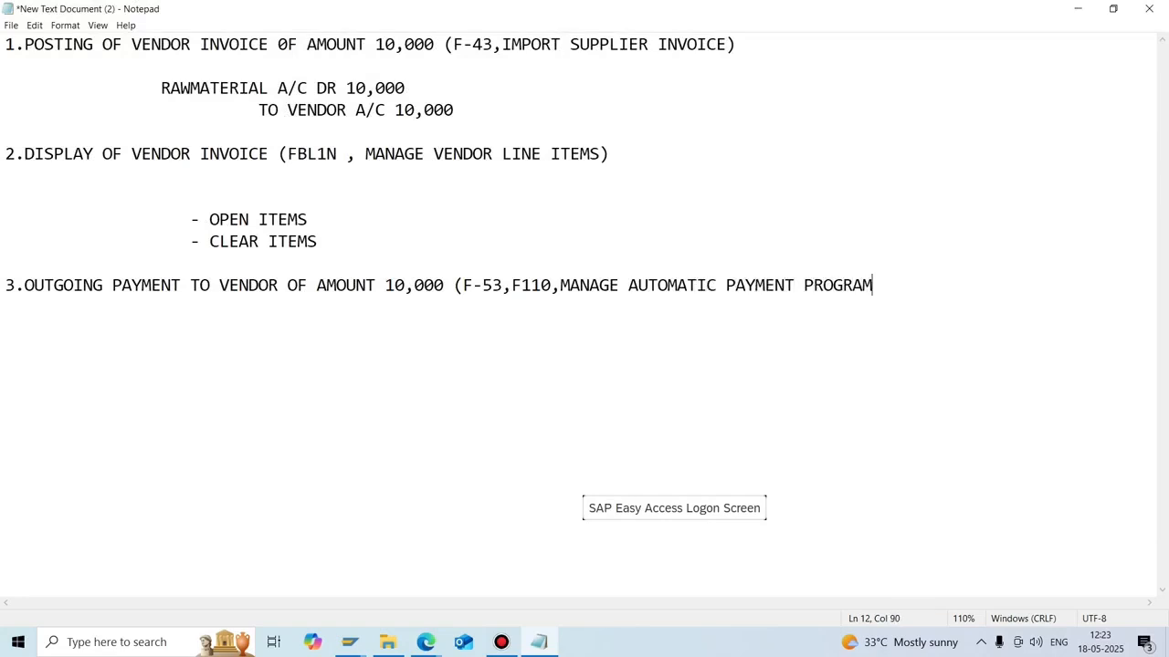
{"action": "type", "text": ")"}
{"action": "key", "text": "Return"}
{"action": "key", "text": "Return"}
{"action": "type", "text": "VENDOR A/C"}
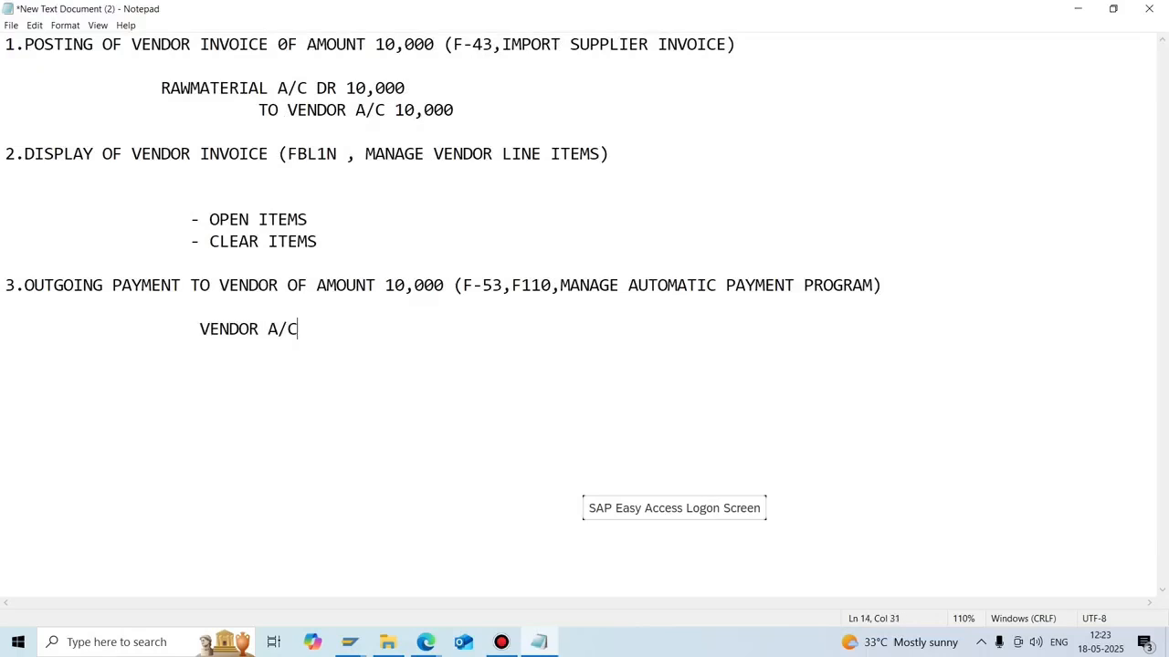
{"action": "type", "text": " DR"}
Add 'TO OUTGOING SUB CLEARING A/C' and put 10,000 on both debit and credit lines.
{"action": "key", "text": "Return"}
{"action": "type", "text": "TO OUTGOI"}
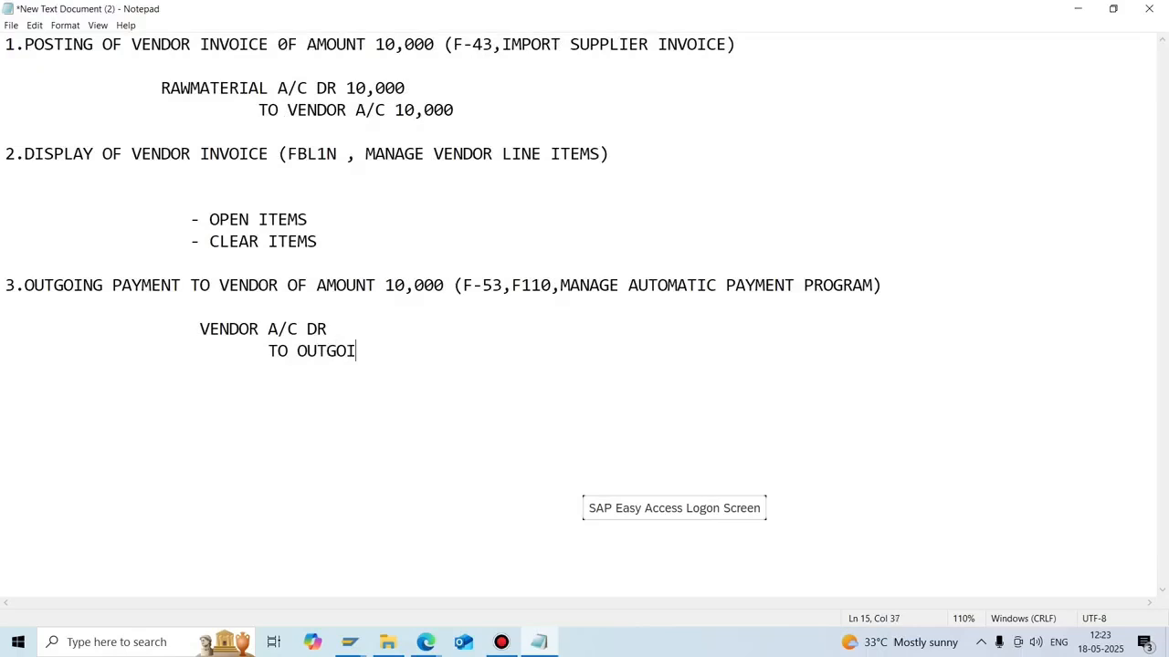
{"action": "type", "text": "NG SUB CLEARING "}
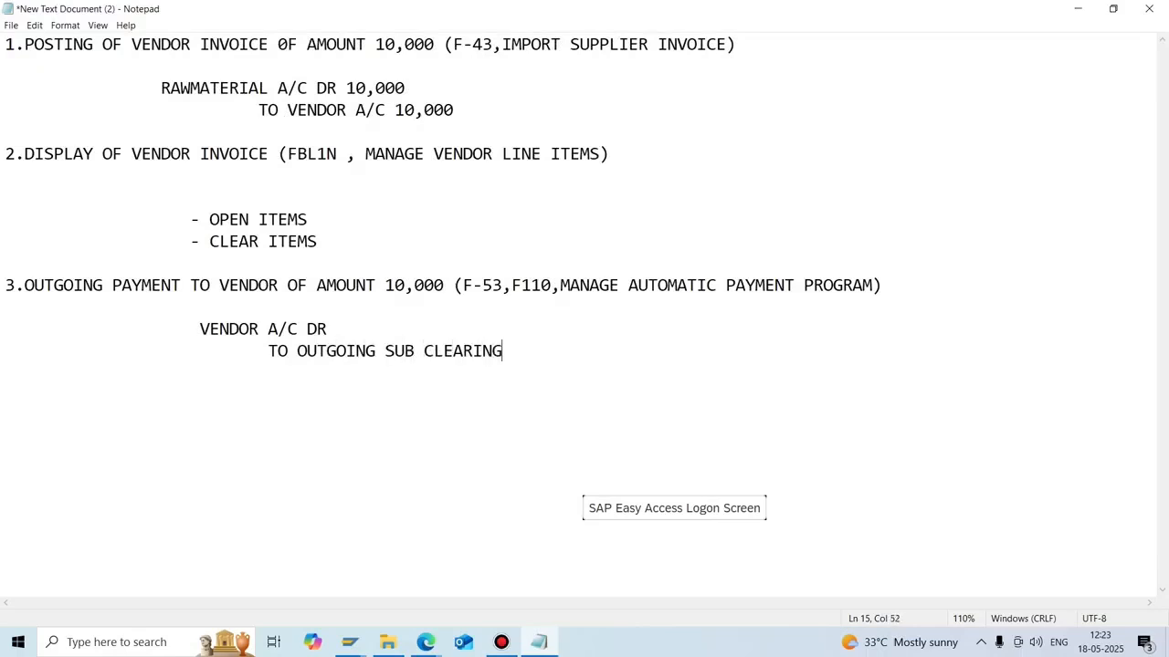
{"action": "type", "text": "A/C"}
{"action": "key", "text": "Up"}
{"action": "type", "text": "10,000"}
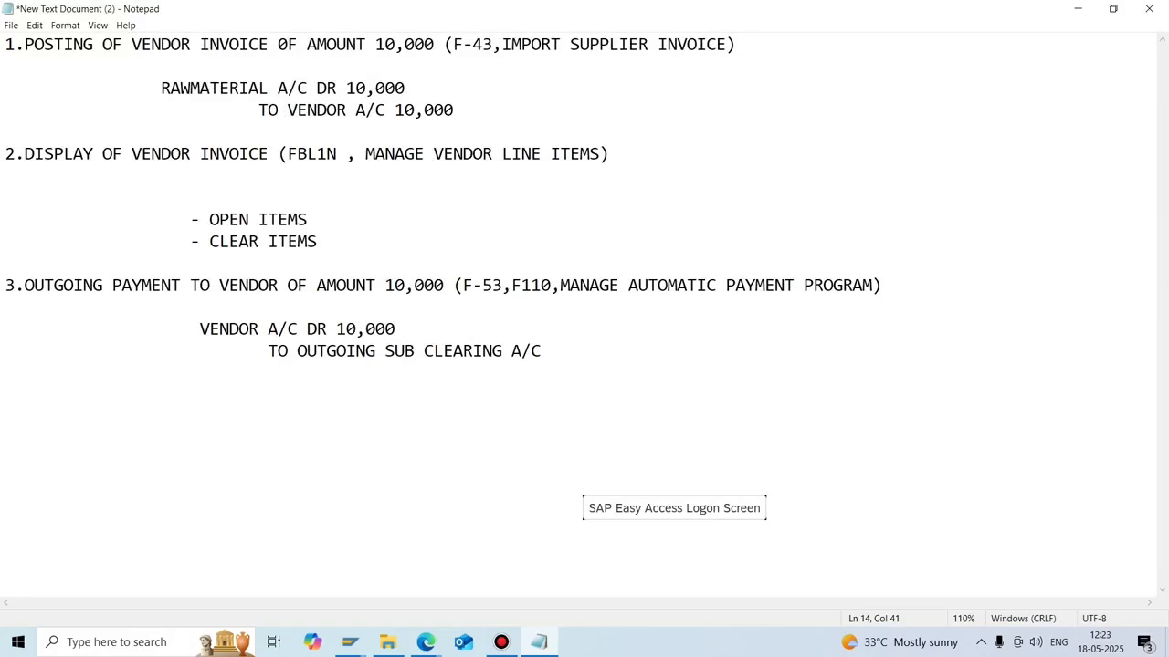
{"action": "left_click", "coordinate": [542, 350]}
{"action": "type", "text": "10,000"}
Start an F-43 vendor invoice for company code N702 with document date 12.04.2025.
{"action": "mouse_move", "coordinate": [350, 642]}
{"action": "left_click", "coordinate": [438, 571]}
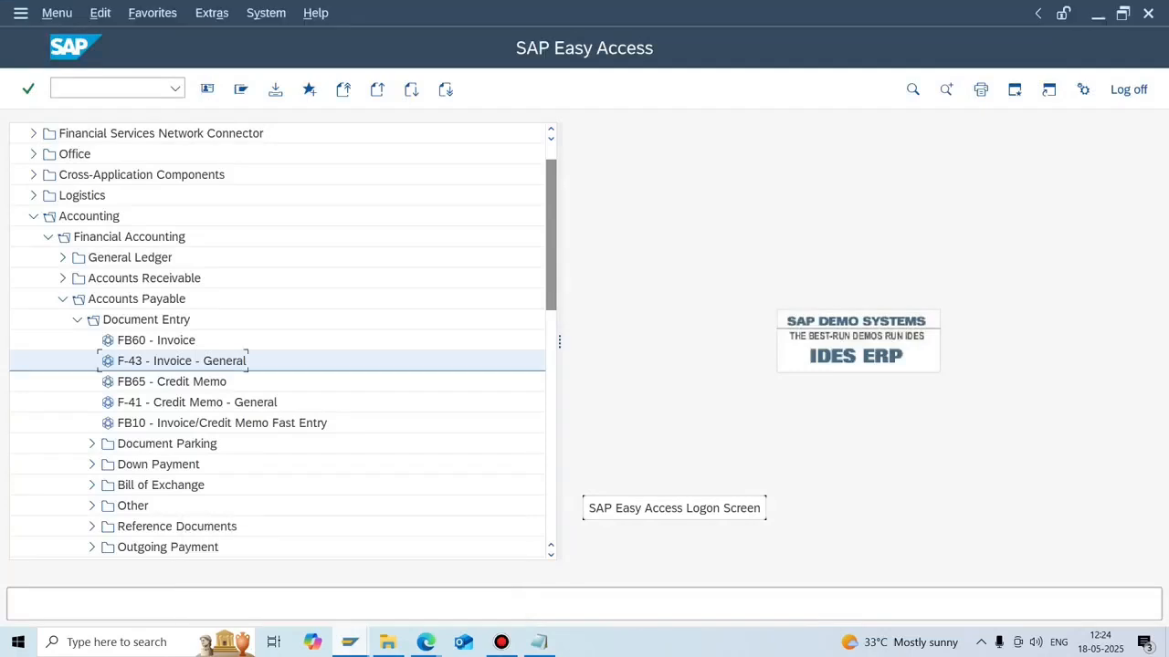
{"action": "type", "text": "/nf-"}
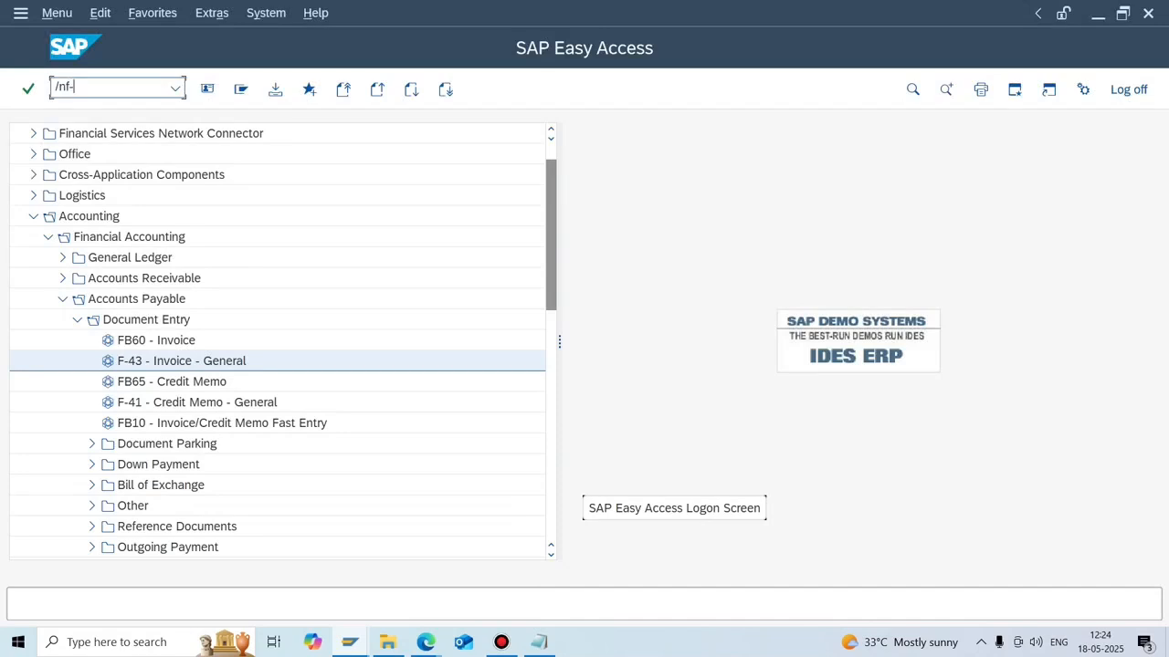
{"action": "type", "text": "43"}
{"action": "key", "text": "Return"}
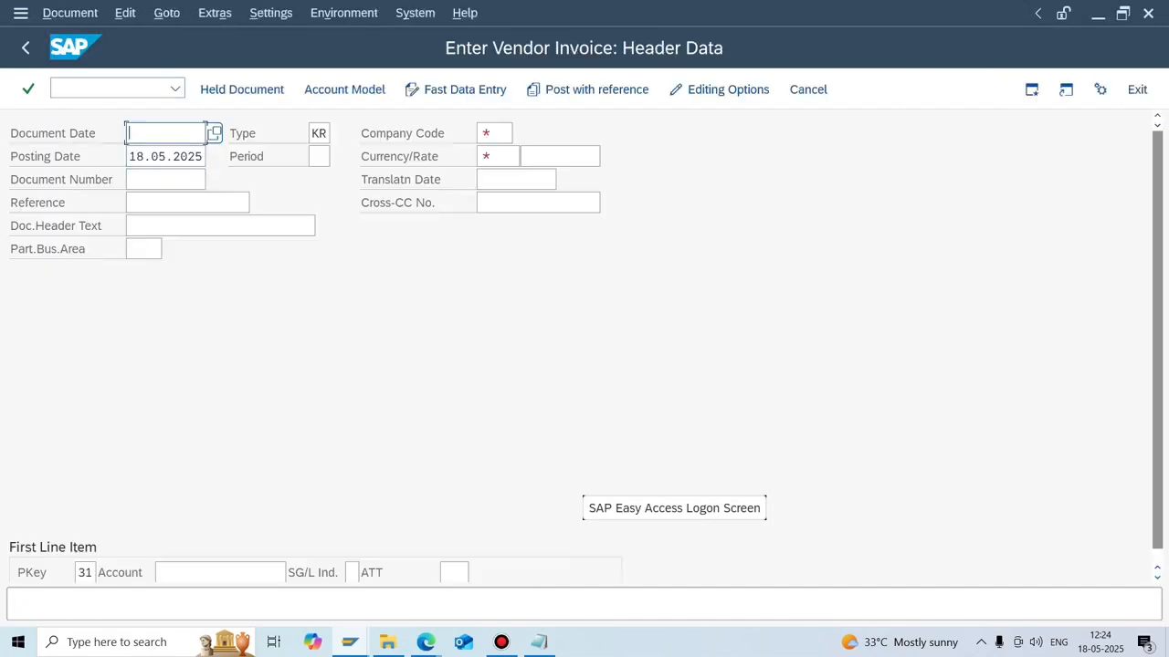
{"action": "left_click", "coordinate": [494, 133]}
{"action": "type", "text": "N702"}
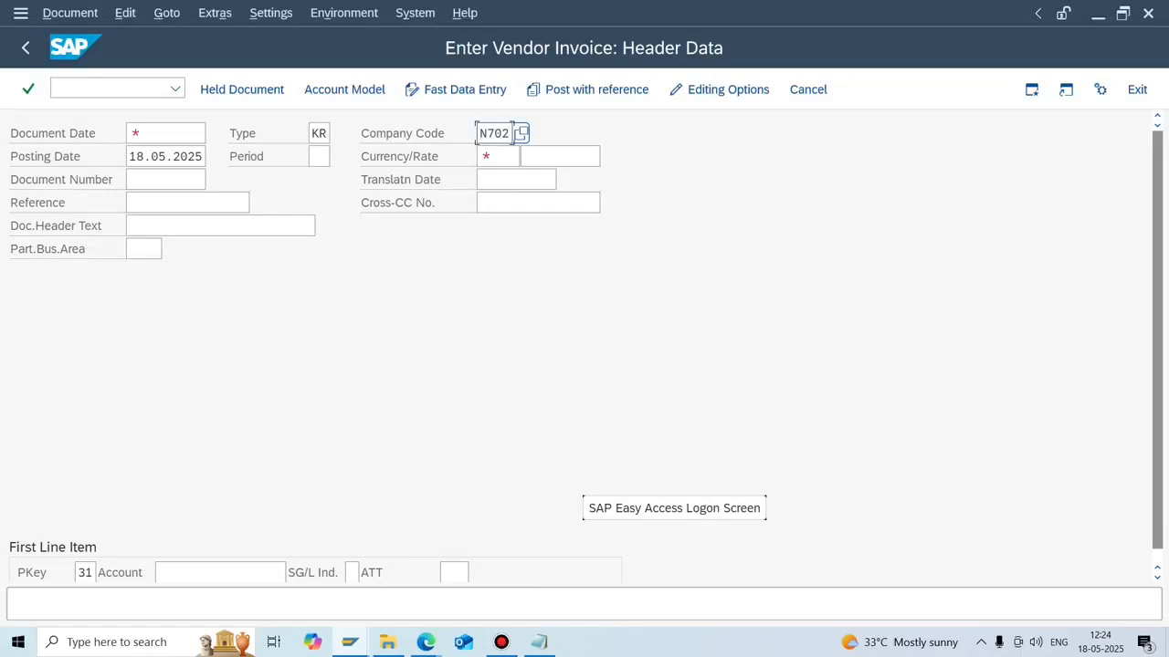
{"action": "left_click", "coordinate": [165, 133]}
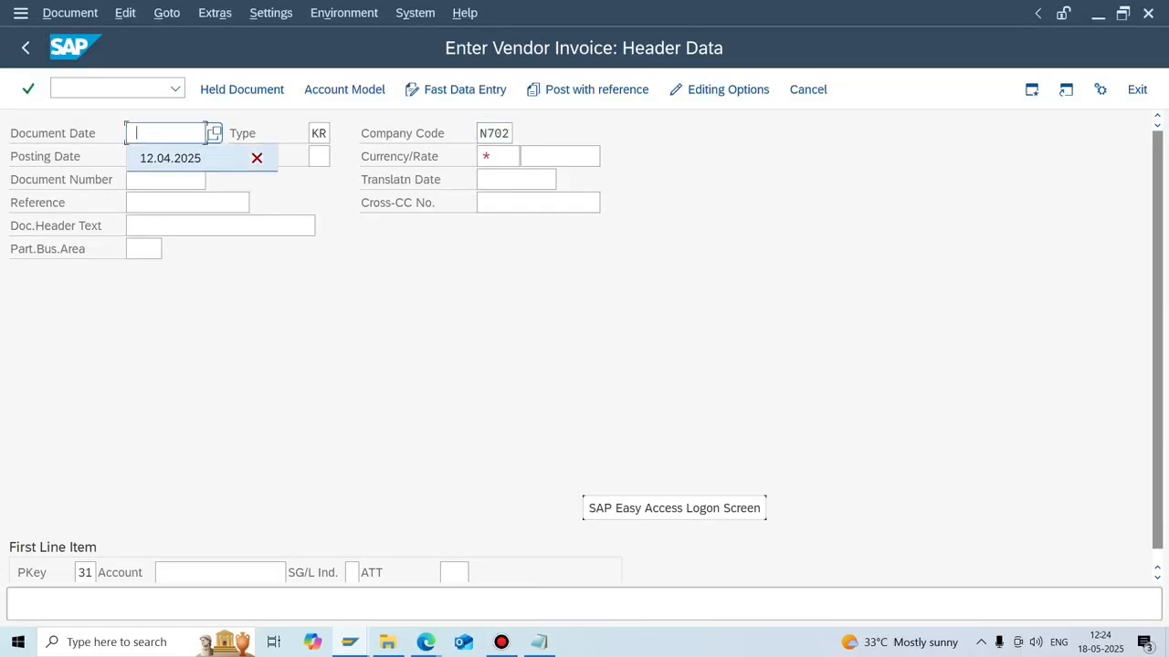
{"action": "key", "text": "Down"}
{"action": "key", "text": "Return"}
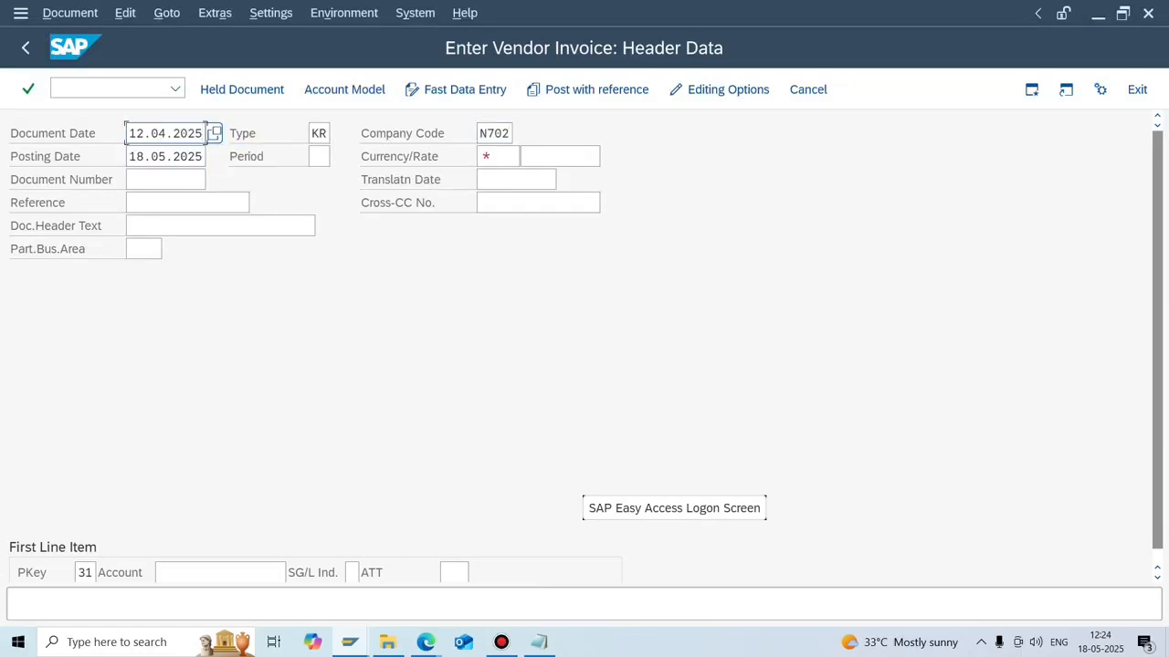
Choose vendor 1402 through search help as the first line item's account.
{"action": "left_click", "coordinate": [155, 573]}
{"action": "left_click", "coordinate": [295, 572]}
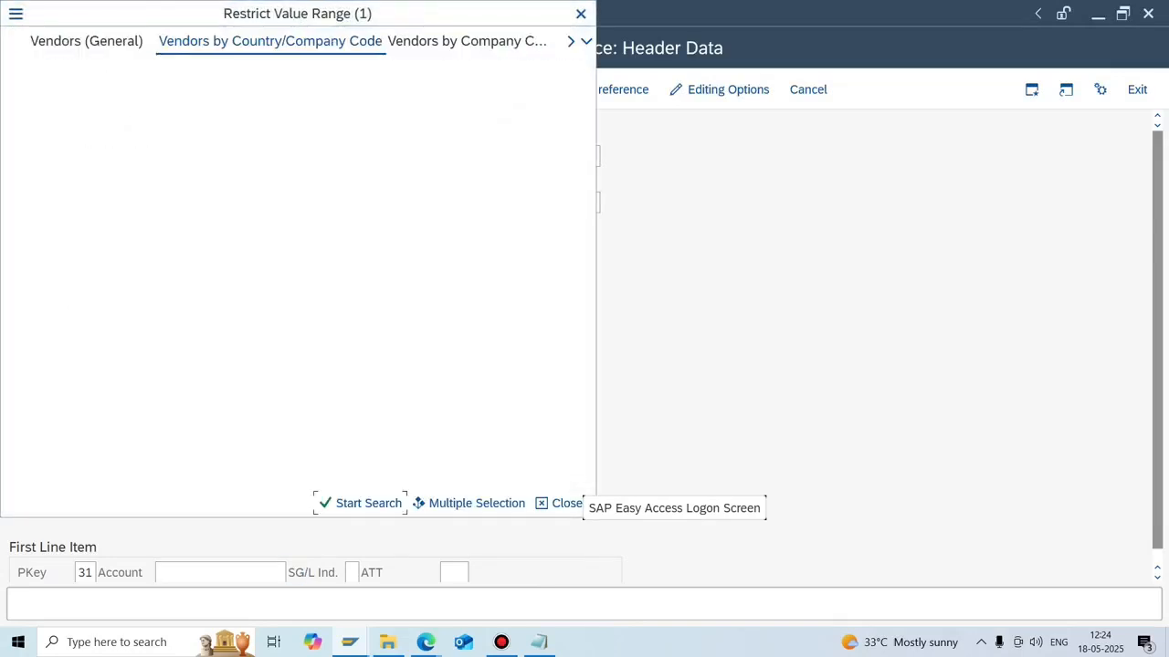
{"action": "key", "text": "Return"}
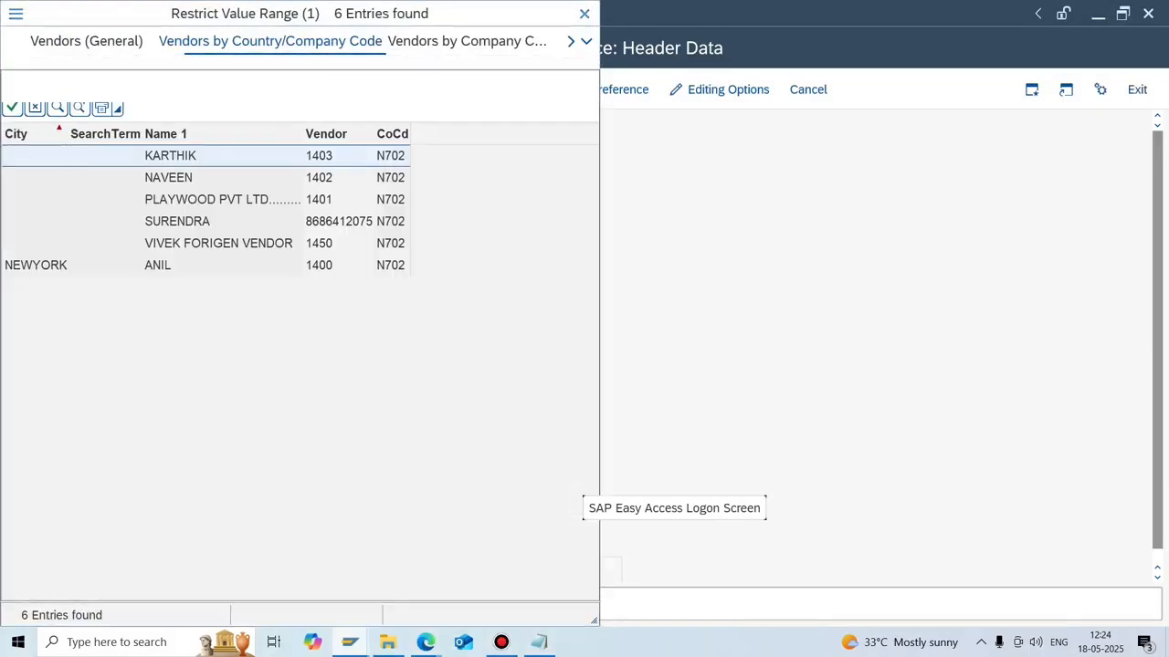
{"action": "double_click", "coordinate": [169, 177]}
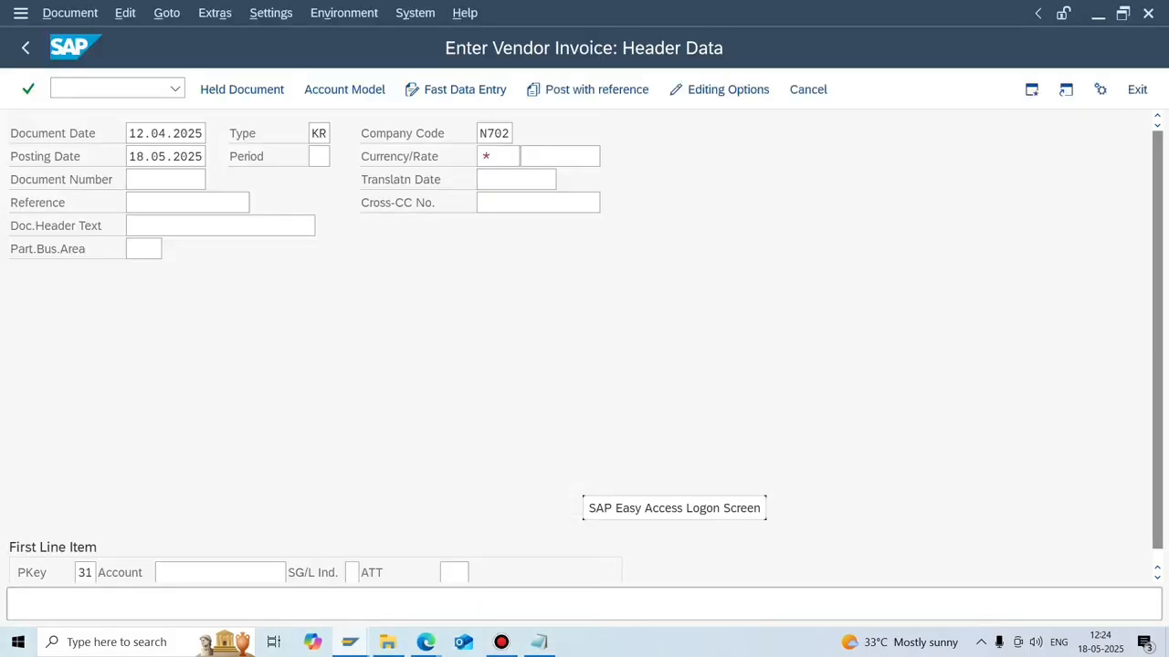
Set the invoice currency to USD and the vendor item amount to 10000.
{"action": "key", "text": "Return"}
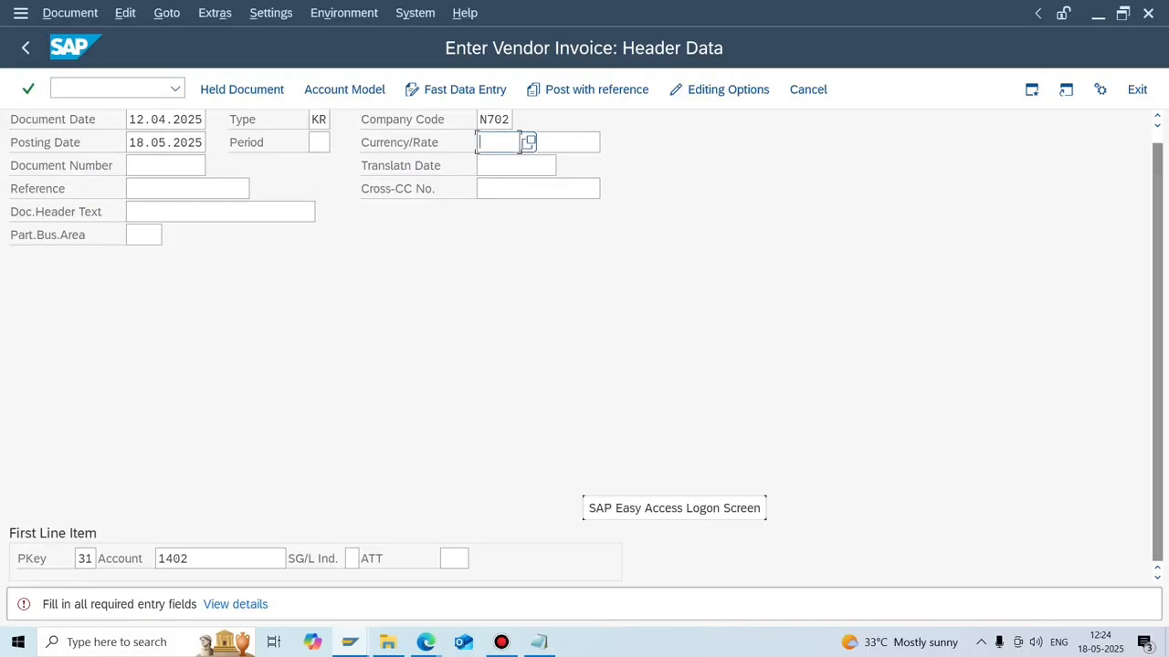
{"action": "type", "text": "usd"}
{"action": "key", "text": "Return"}
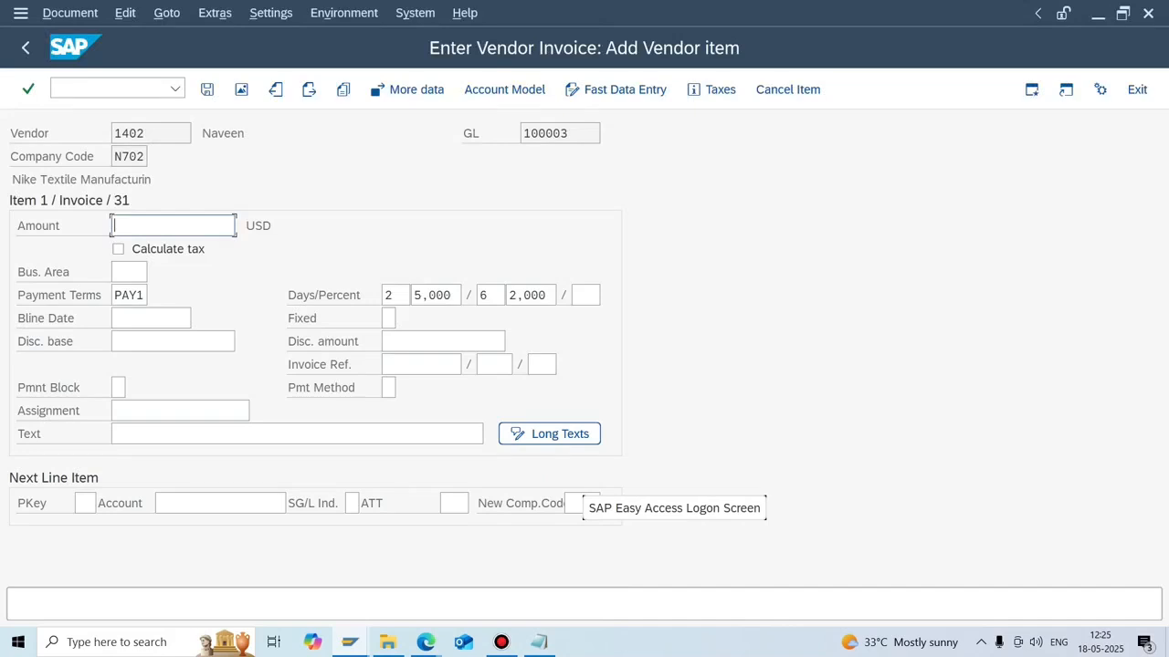
{"action": "type", "text": "10000"}
Replace payment terms PAY1 with 0001 and add item text 'Posting of vendor invoice'.
{"action": "double_click", "coordinate": [126, 294]}
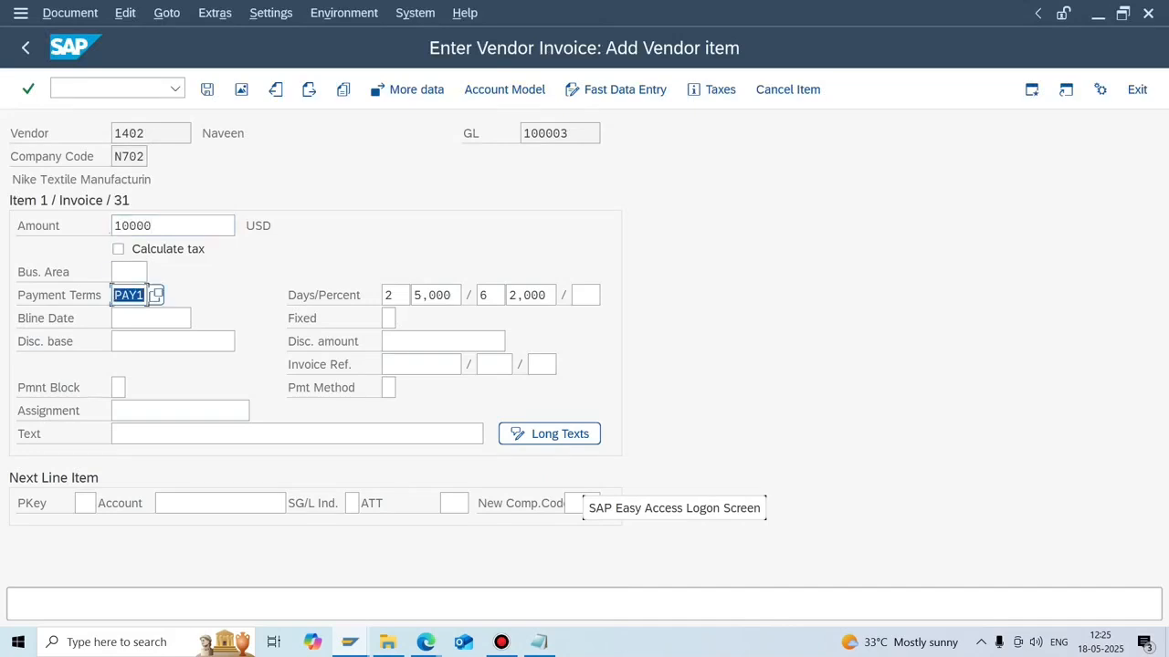
{"action": "key", "text": "BackSpace"}
{"action": "key", "text": "Return"}
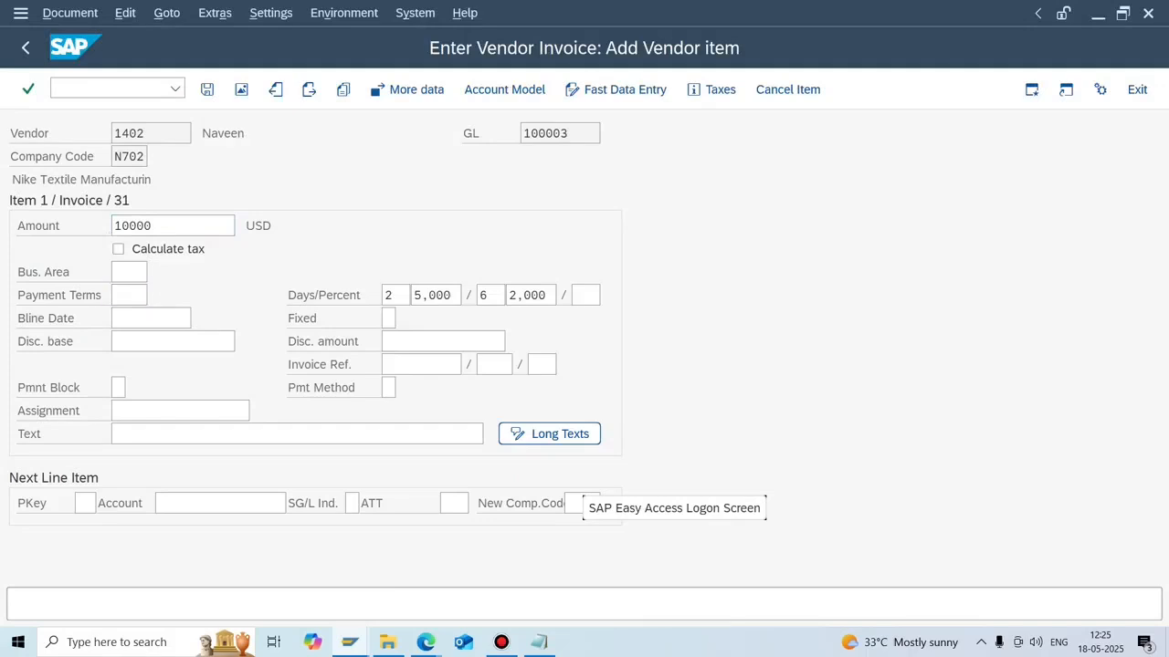
{"action": "key", "text": "F4"}
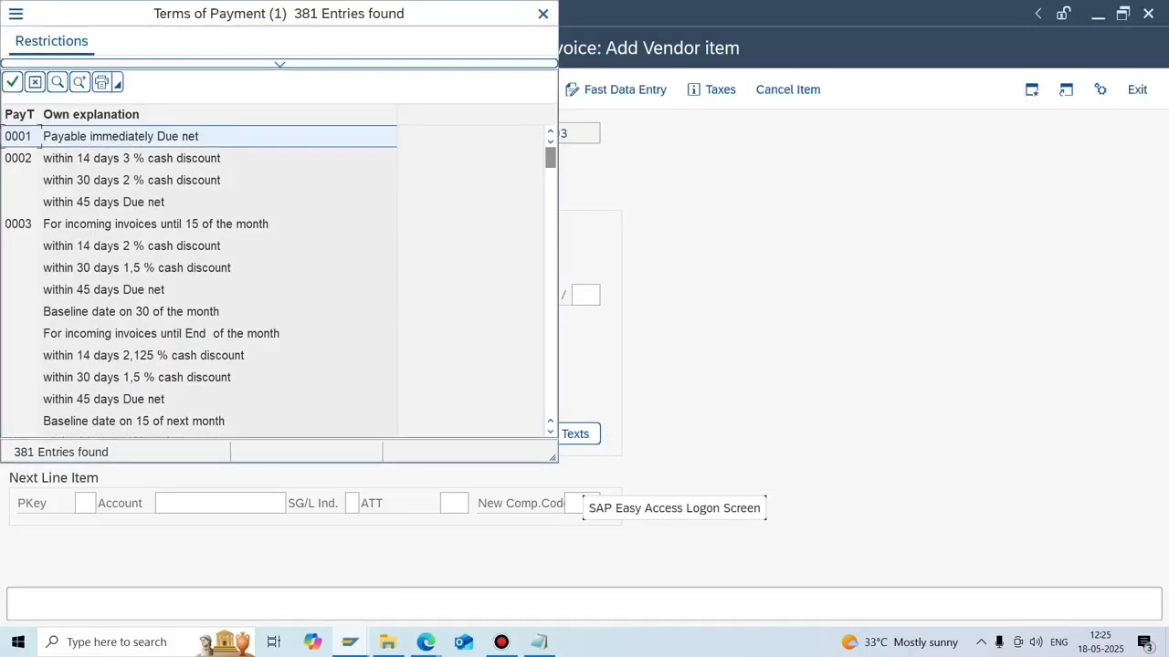
{"action": "double_click", "coordinate": [40, 137]}
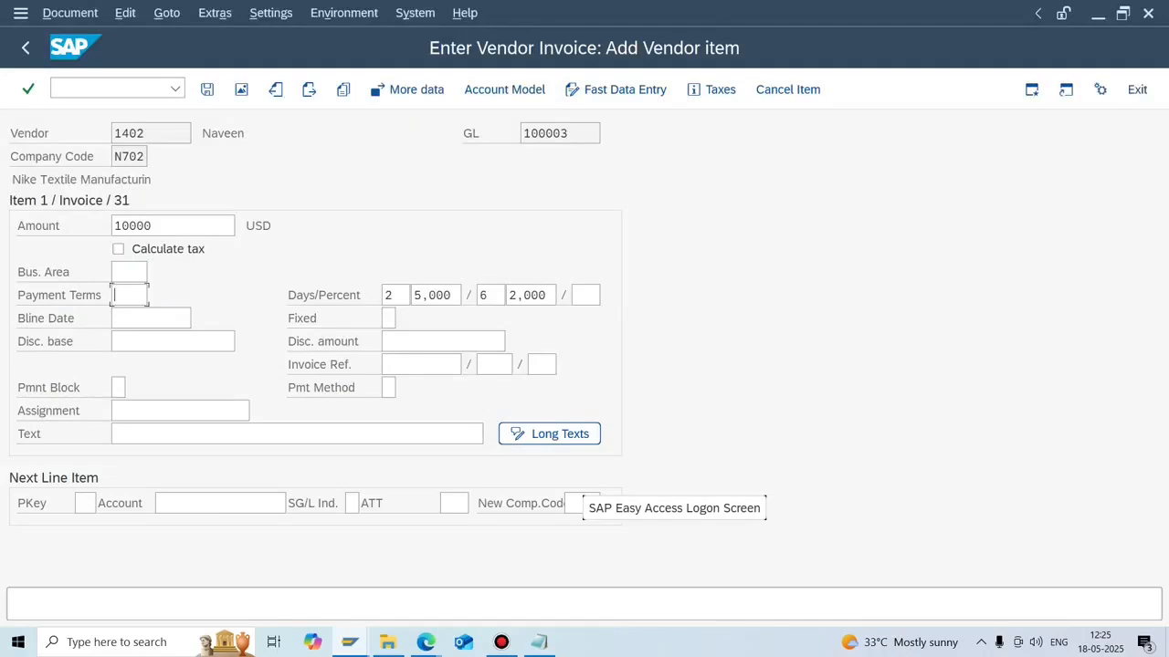
{"action": "left_click", "coordinate": [113, 433]}
{"action": "type", "text": "P"}
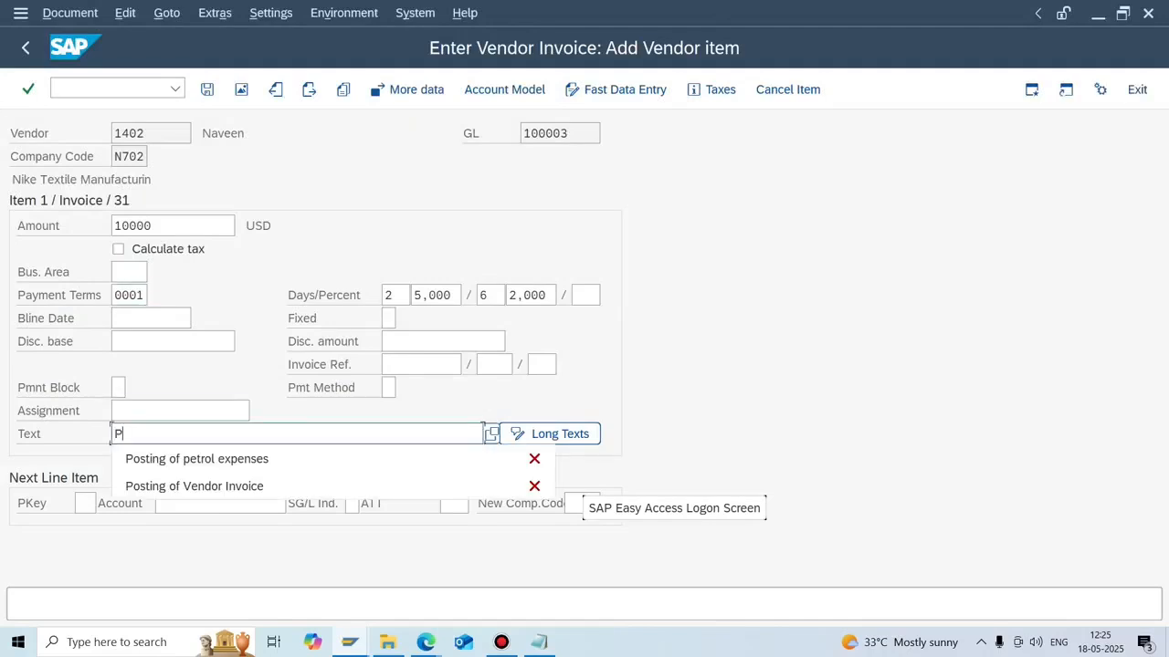
{"action": "type", "text": "osting of vendor invoice"}
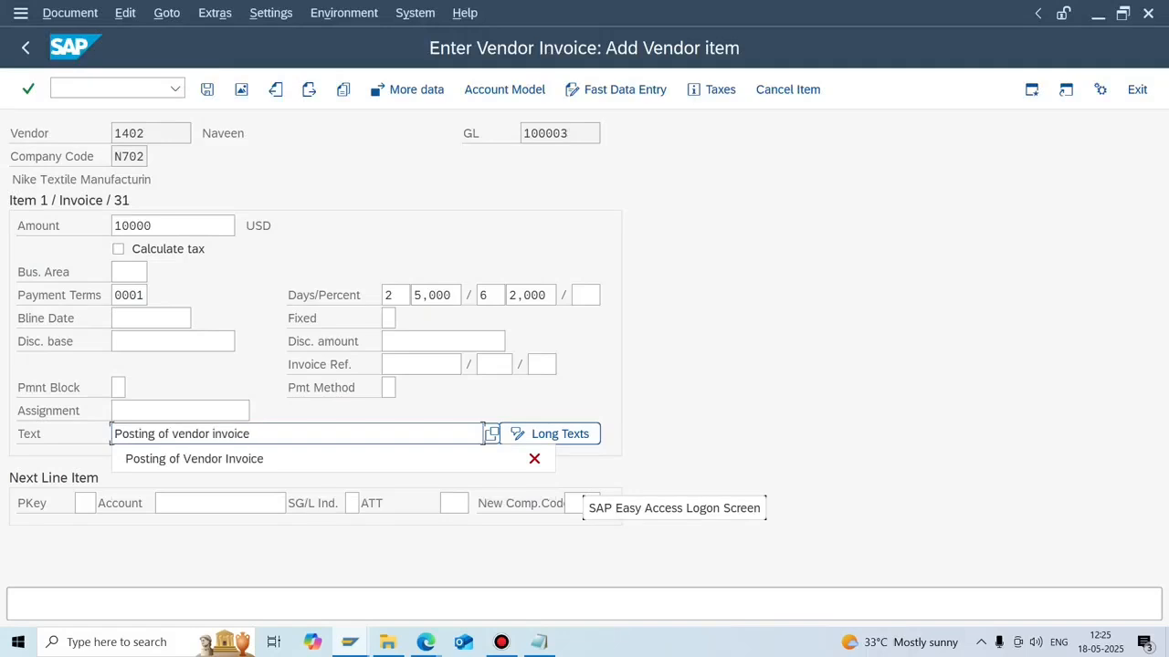
{"action": "left_click", "coordinate": [83, 503]}
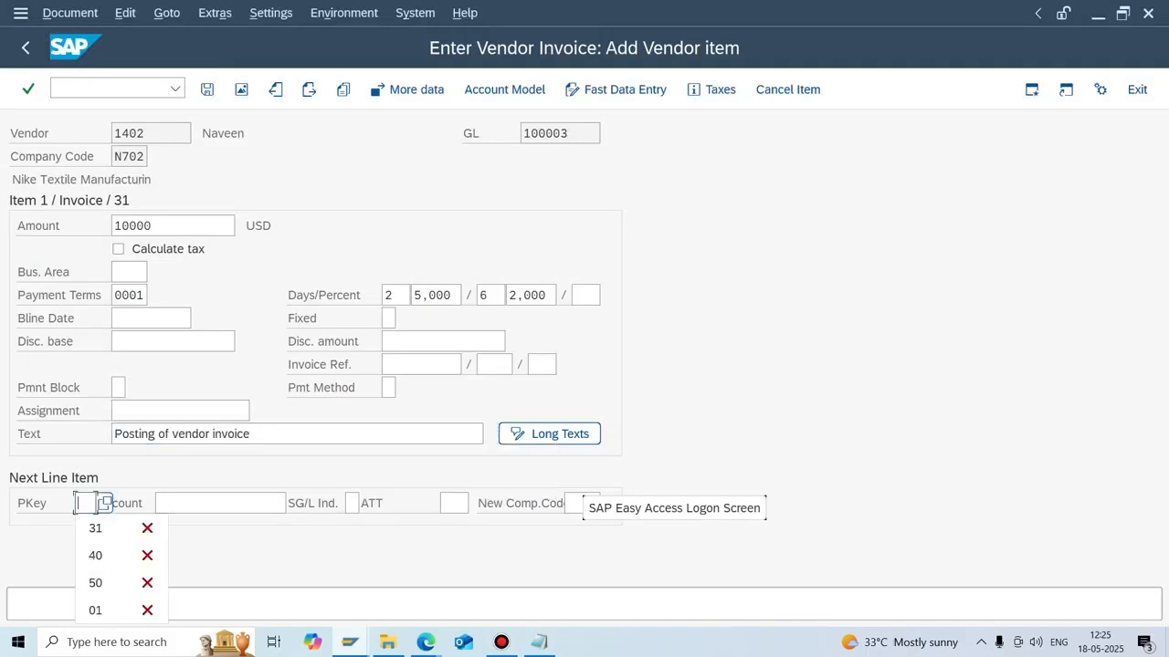
Add a posting key 40 line for G/L account 200002 Rawmaterial A/c, accepting the warnings.
{"action": "type", "text": "40"}
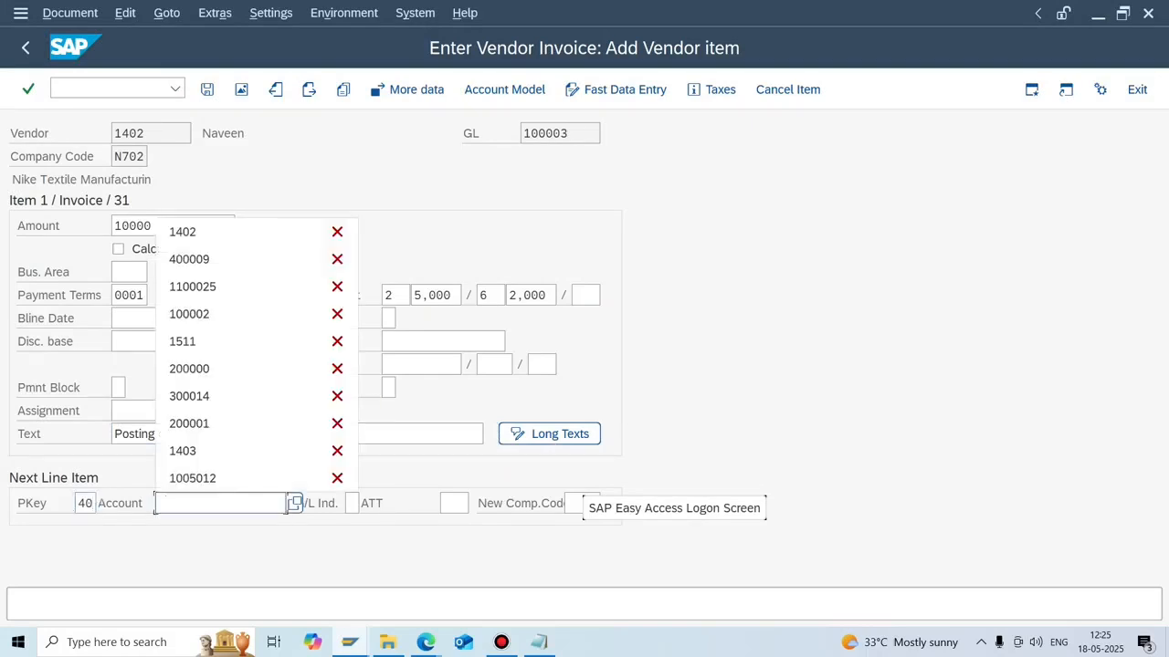
{"action": "key", "text": "F4"}
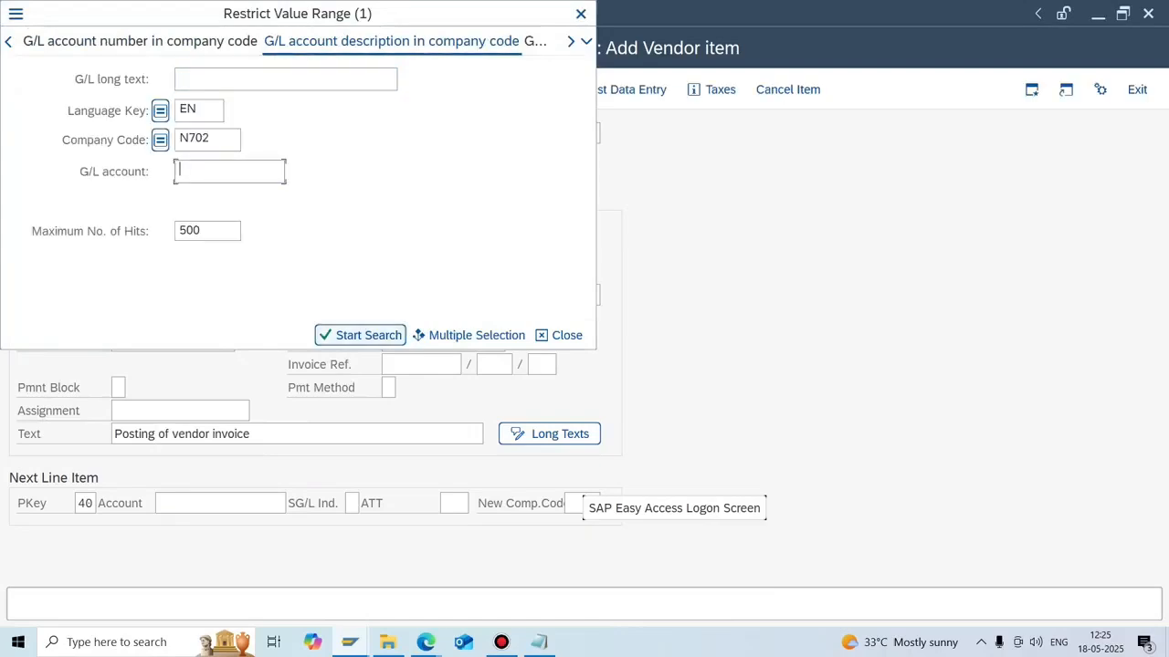
{"action": "type", "text": "2*"}
{"action": "key", "text": "Return"}
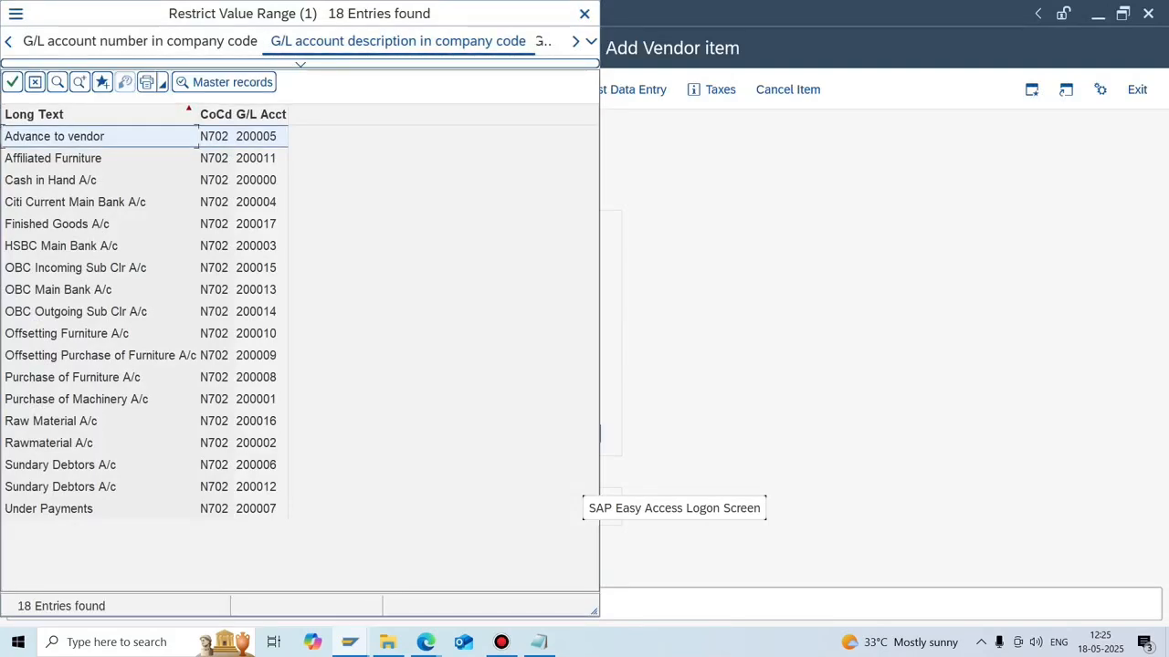
{"action": "double_click", "coordinate": [101, 442]}
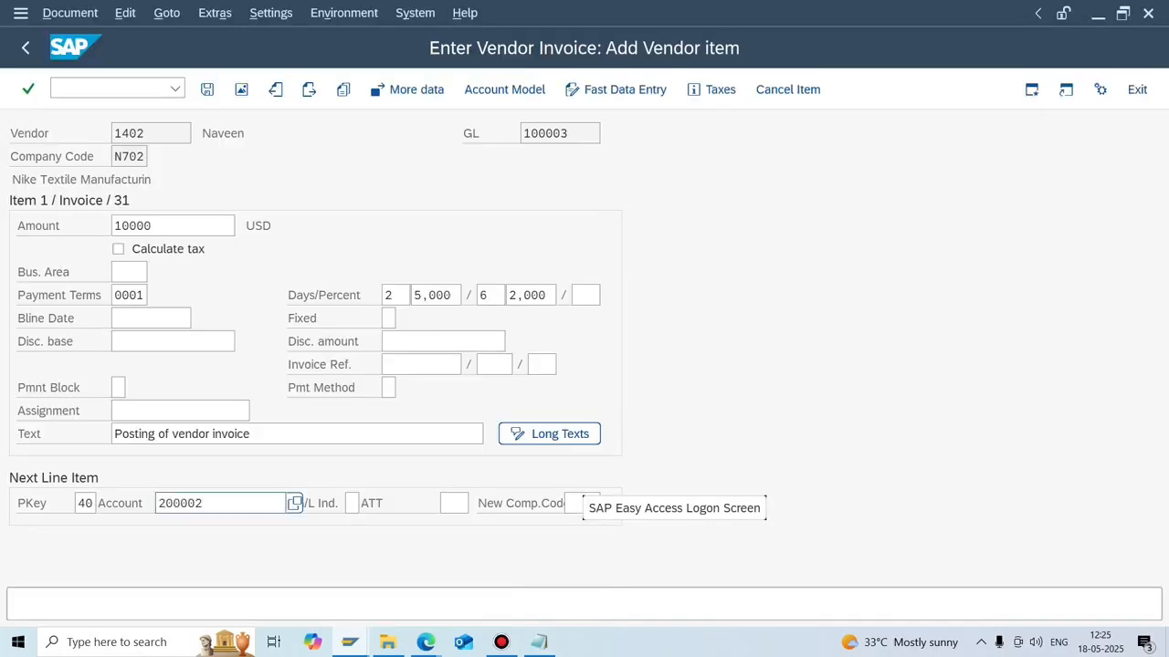
{"action": "key", "text": "Return"}
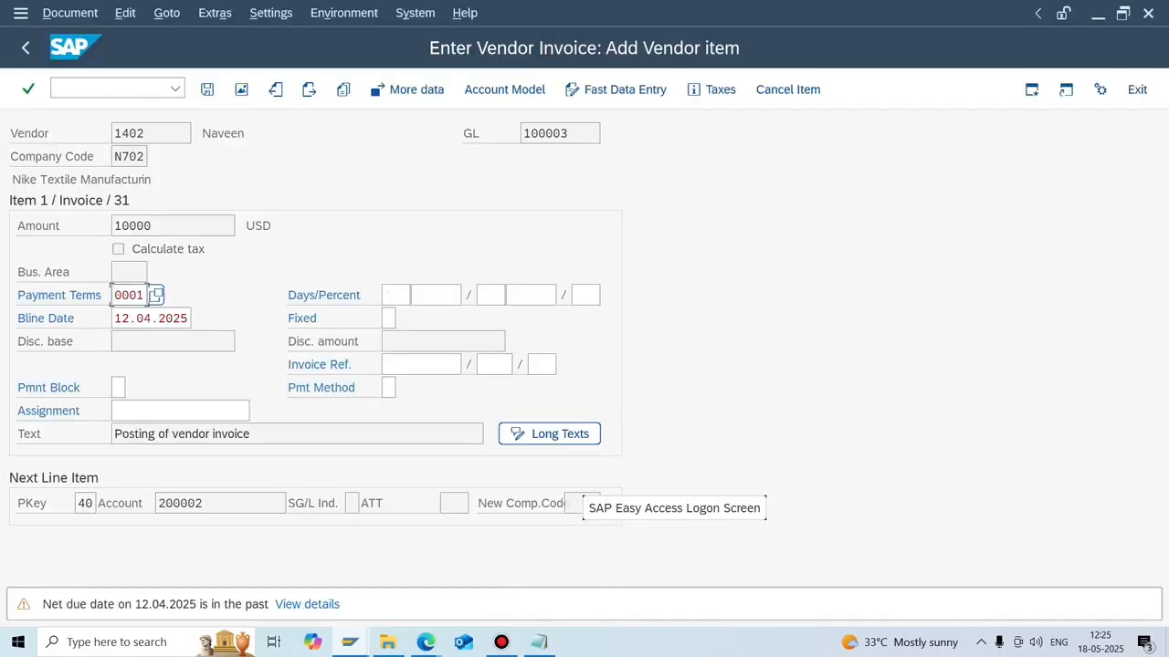
{"action": "key", "text": "Return"}
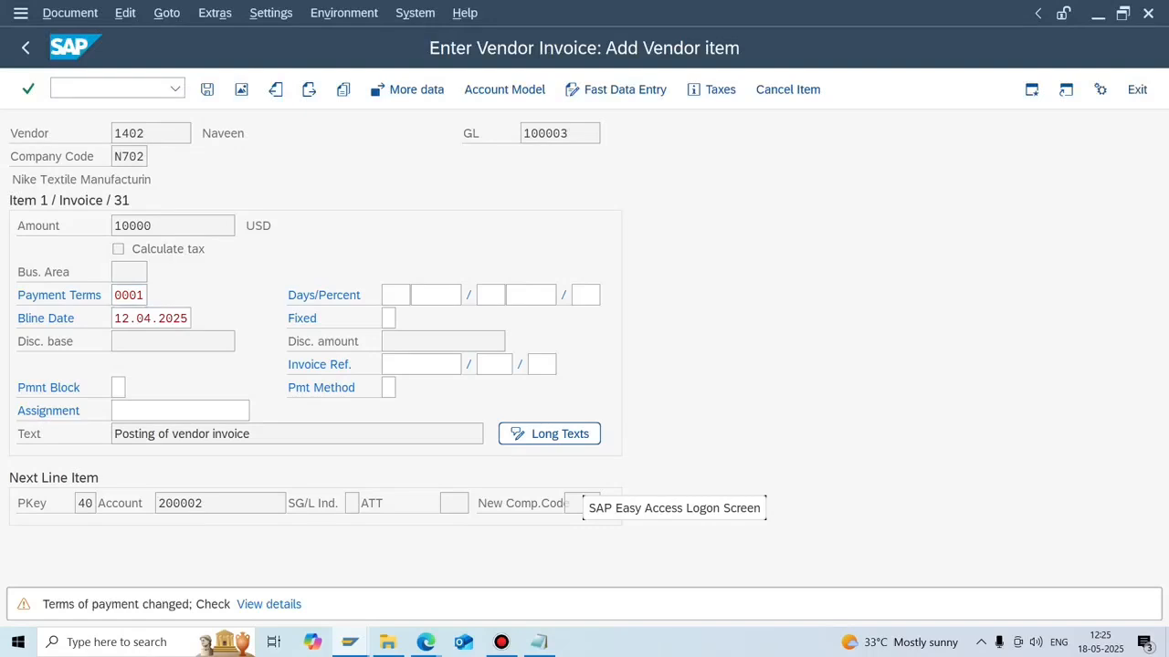
{"action": "key", "text": "Return"}
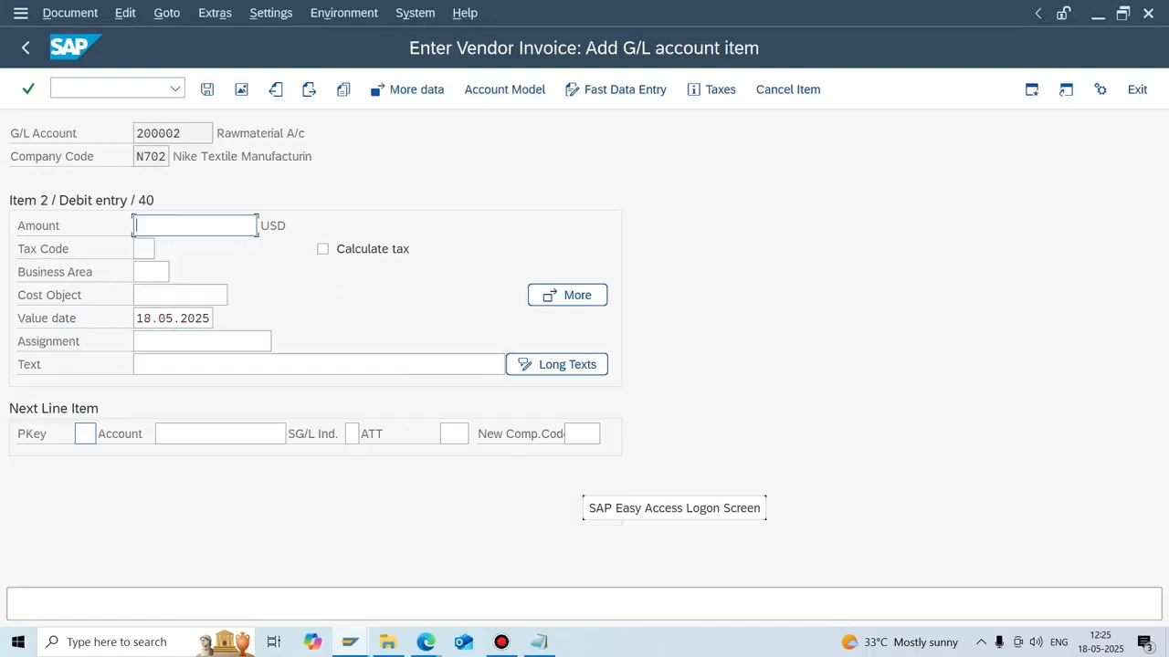
Take over the remaining 10.000.000 USD as the debit line amount using *.
{"action": "type", "text": "*"}
{"action": "key", "text": "Return"}
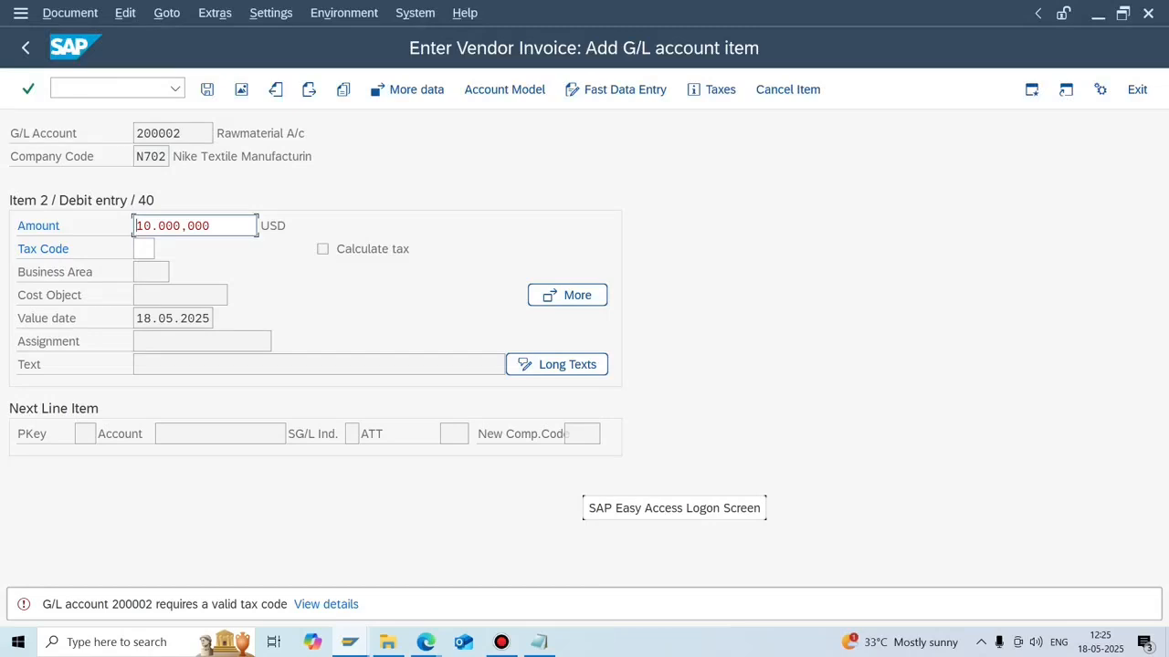
{"action": "left_click", "coordinate": [143, 249]}
Assign tax code W1, simulate the document, and post it as document 381.
{"action": "left_click", "coordinate": [163, 249]}
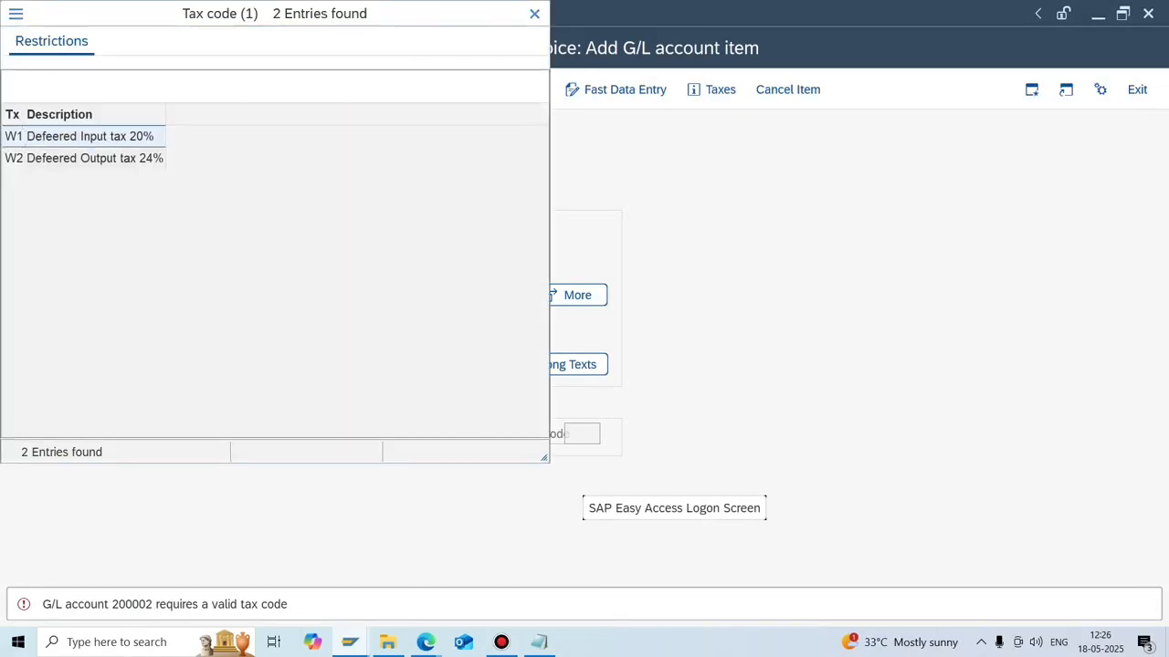
{"action": "key", "text": "Return"}
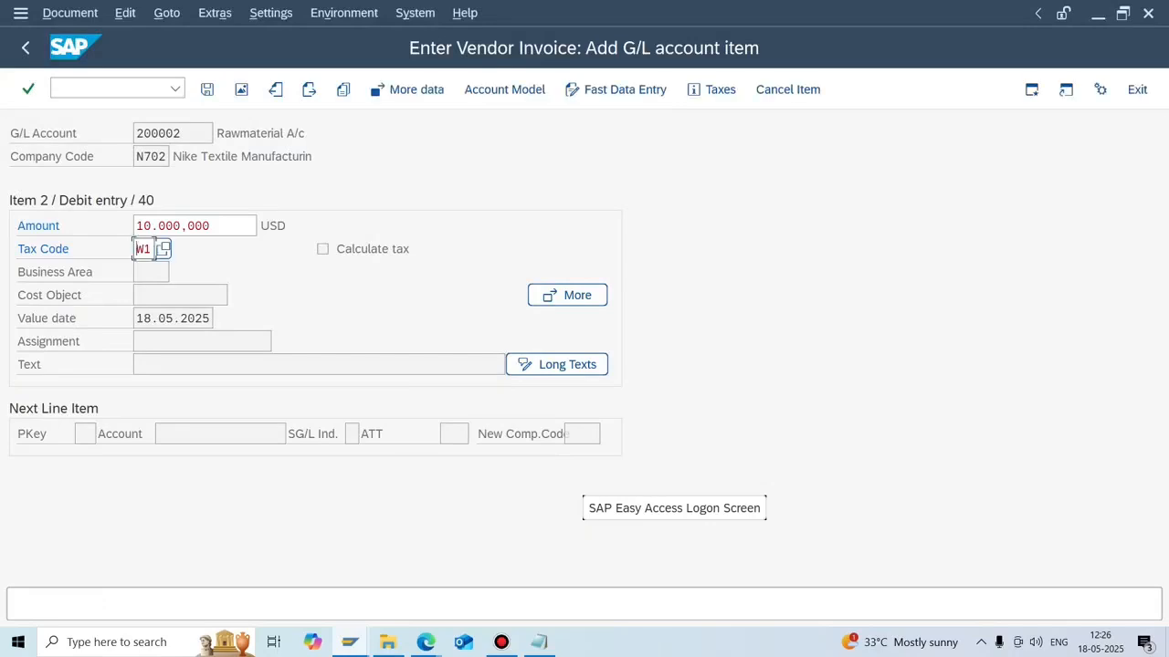
{"action": "left_click", "coordinate": [69, 13]}
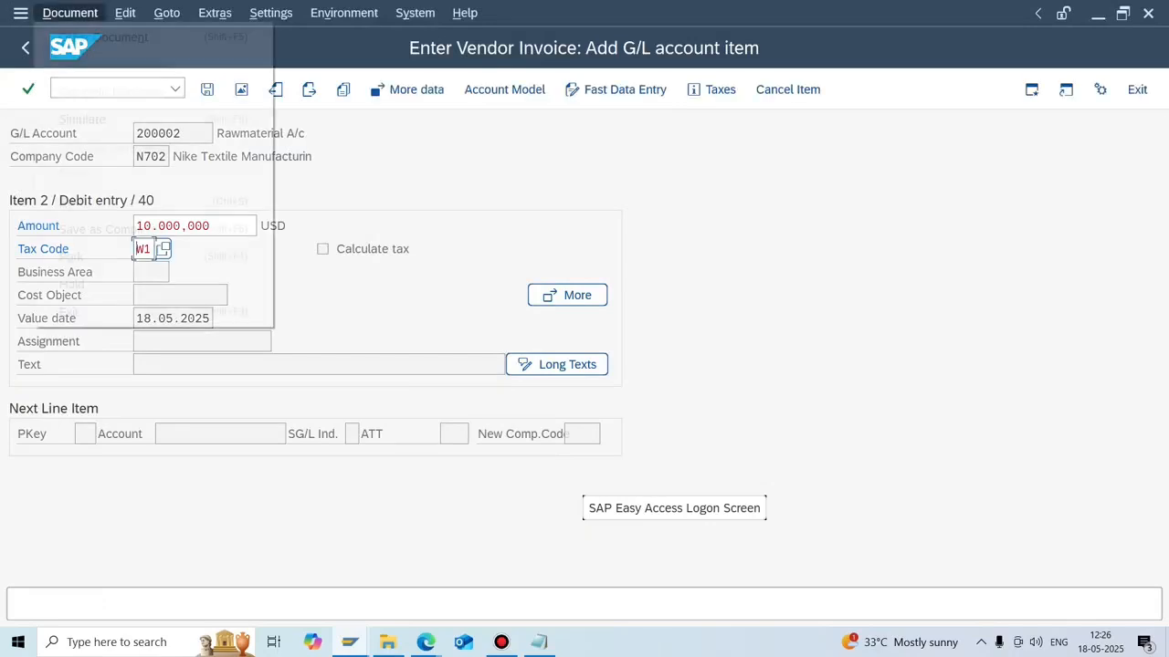
{"action": "left_click", "coordinate": [82, 120]}
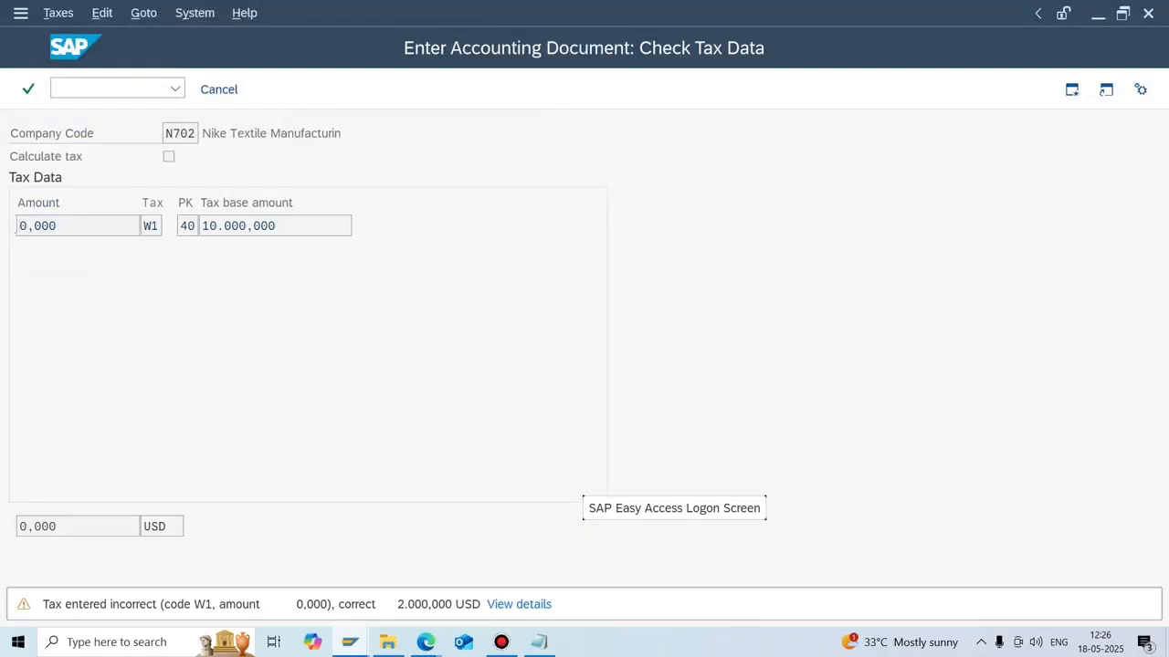
{"action": "key", "text": "Return"}
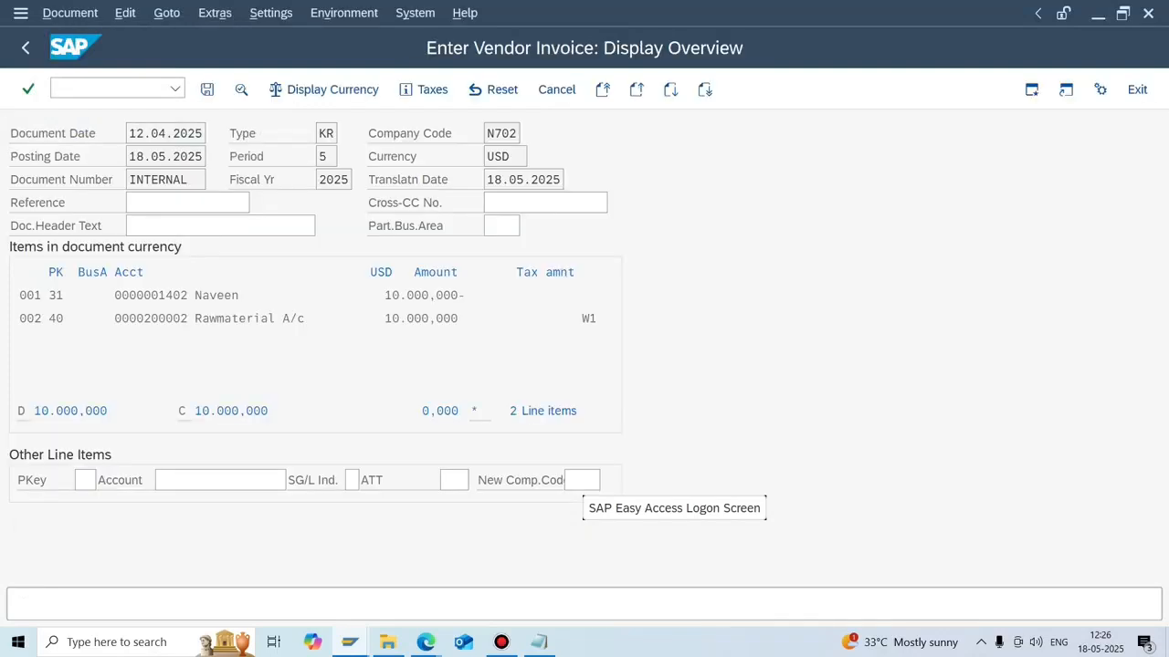
{"action": "key", "text": "ctrl+s"}
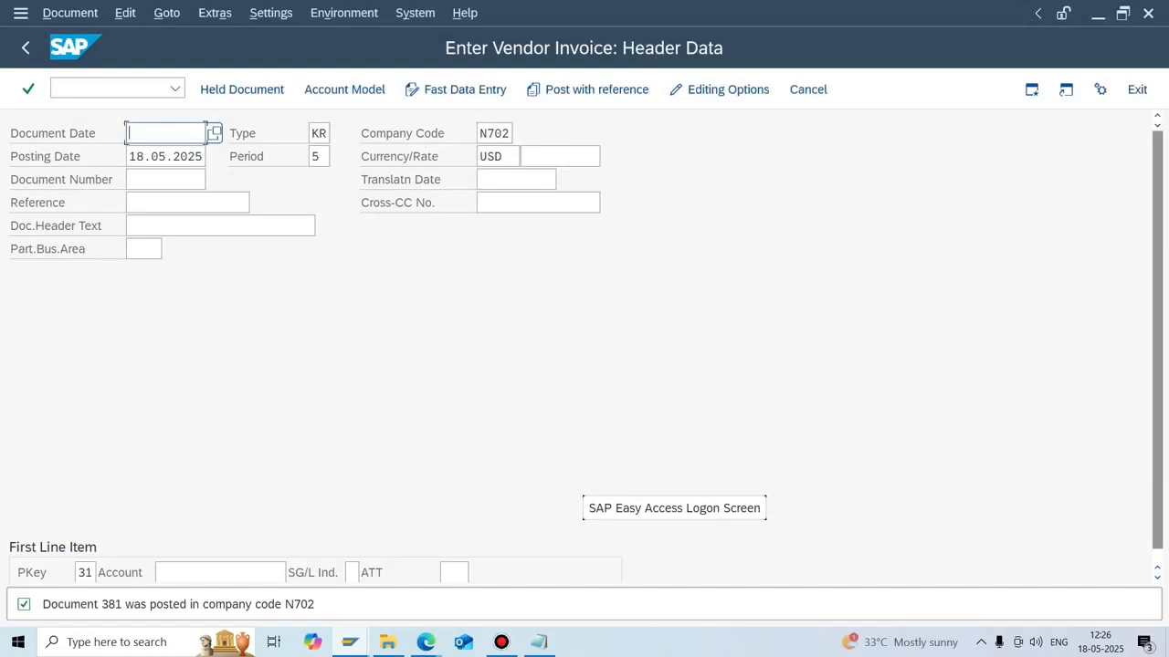
{"action": "left_click", "coordinate": [108, 89]}
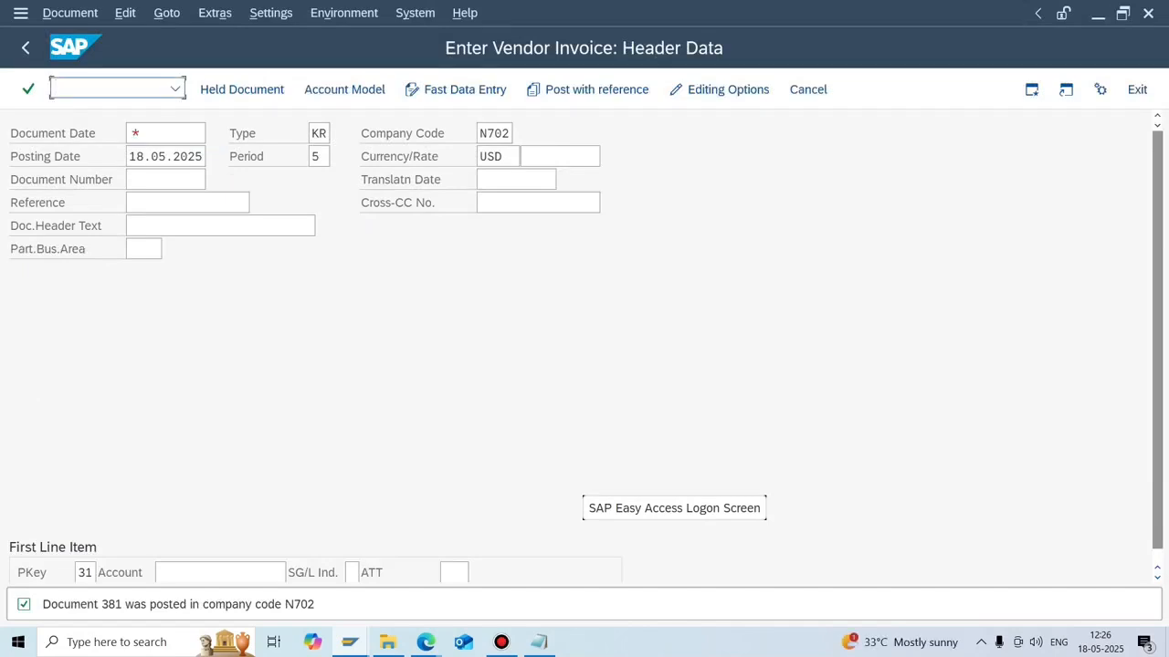
List vendor 1402's open items in N702 via FBL1N and open document 381's vendor line.
{"action": "type", "text": "/NFBL1N"}
{"action": "key", "text": "Return"}
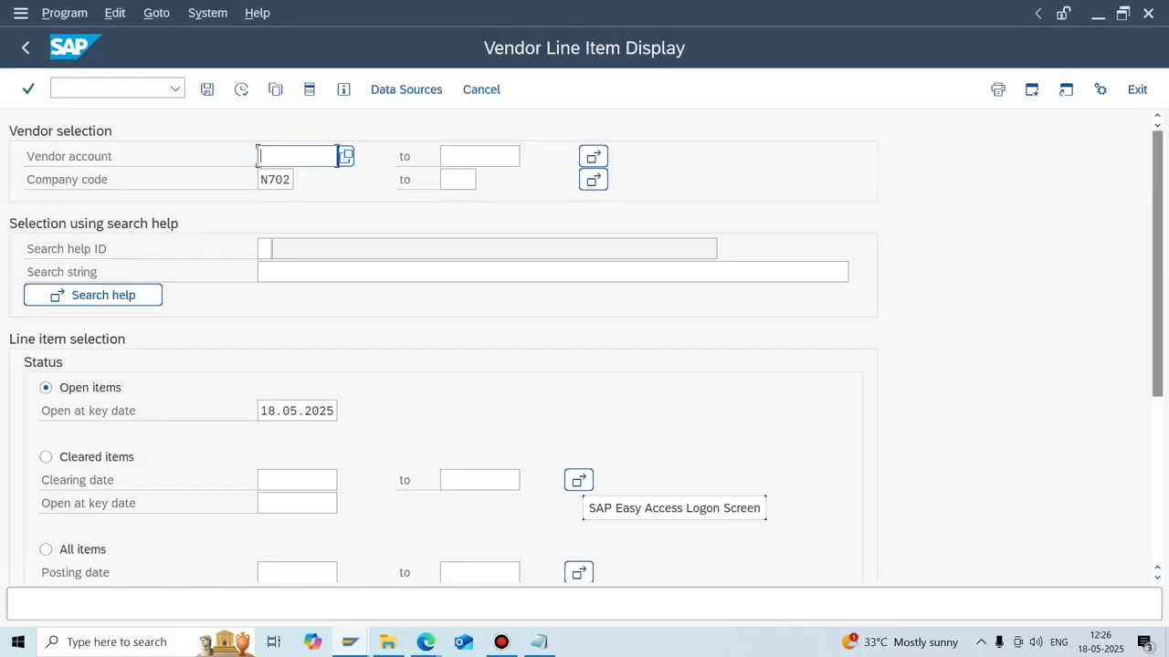
{"action": "key", "text": "F4"}
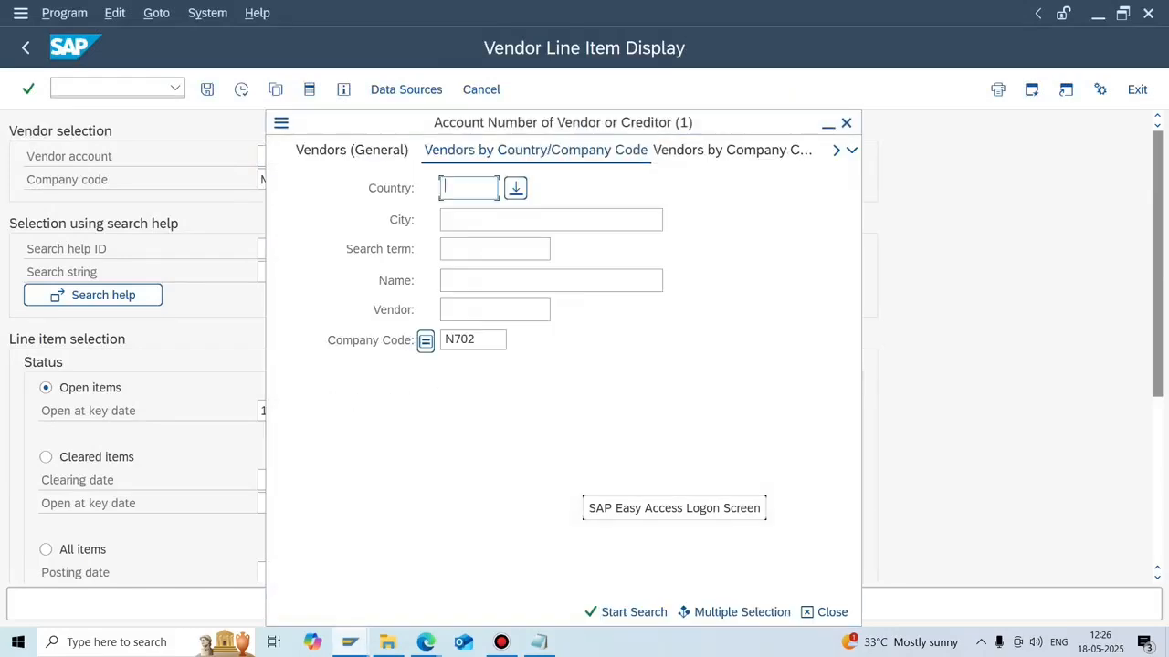
{"action": "key", "text": "Return"}
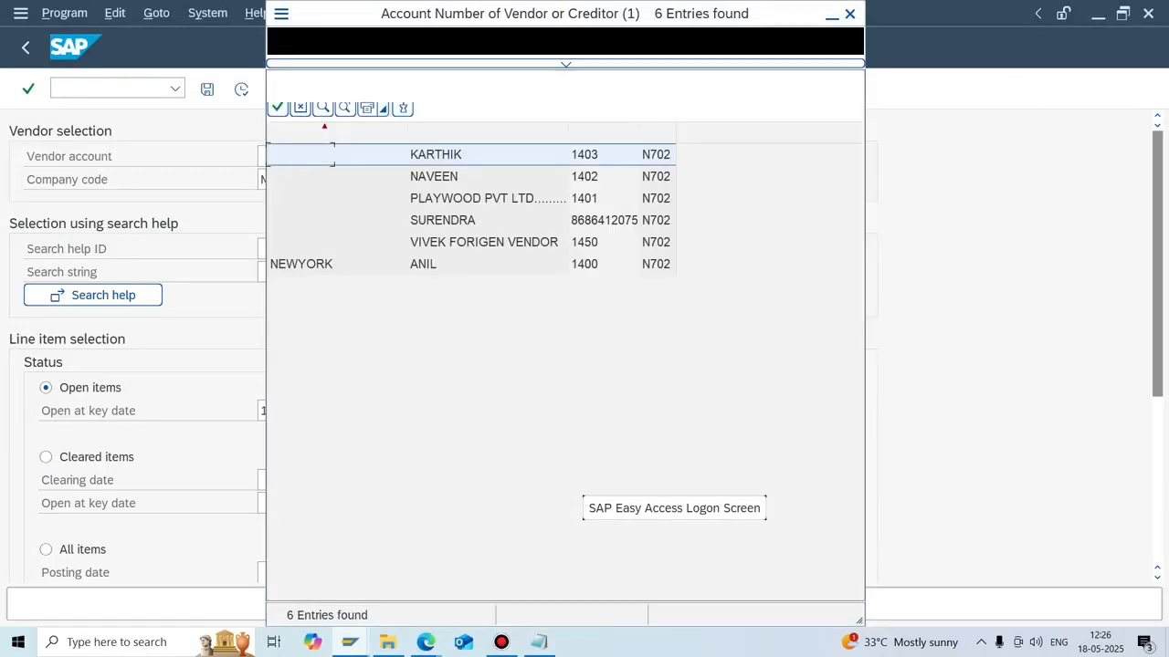
{"action": "key", "text": "Down"}
{"action": "key", "text": "Return"}
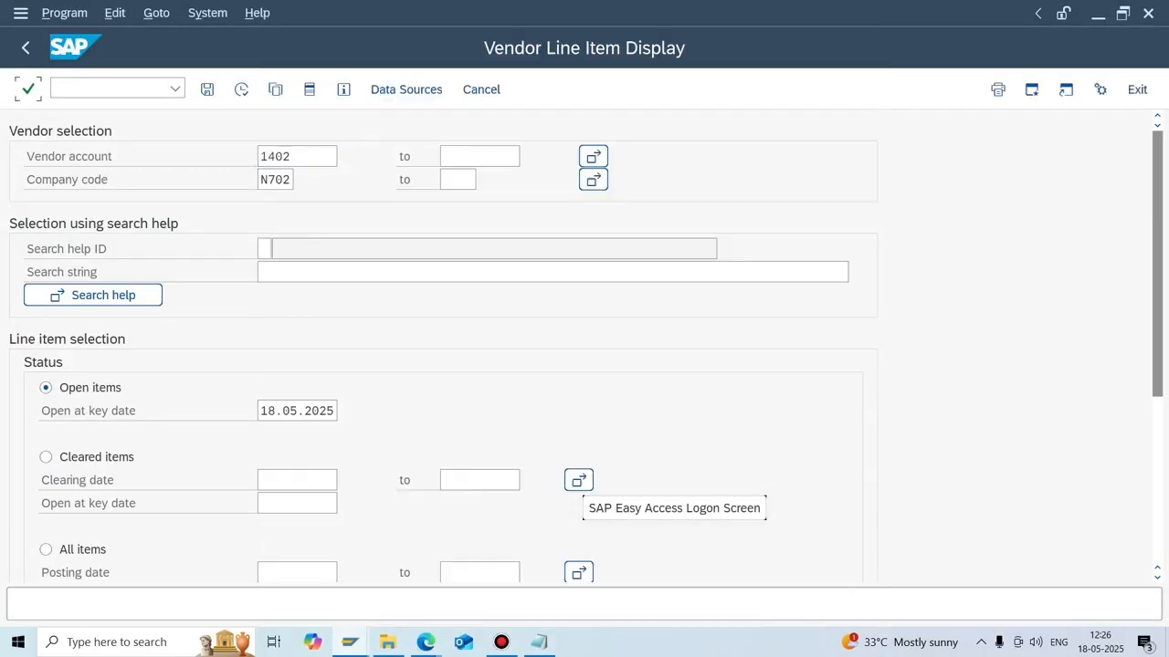
{"action": "left_click", "coordinate": [241, 89]}
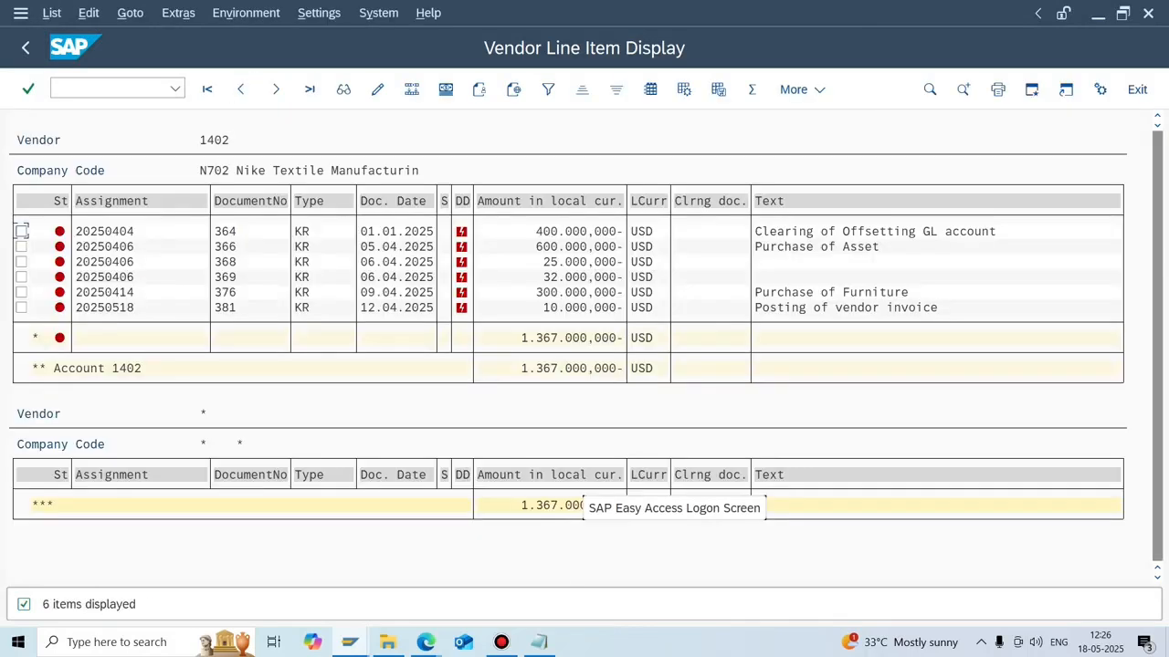
{"action": "double_click", "coordinate": [561, 306]}
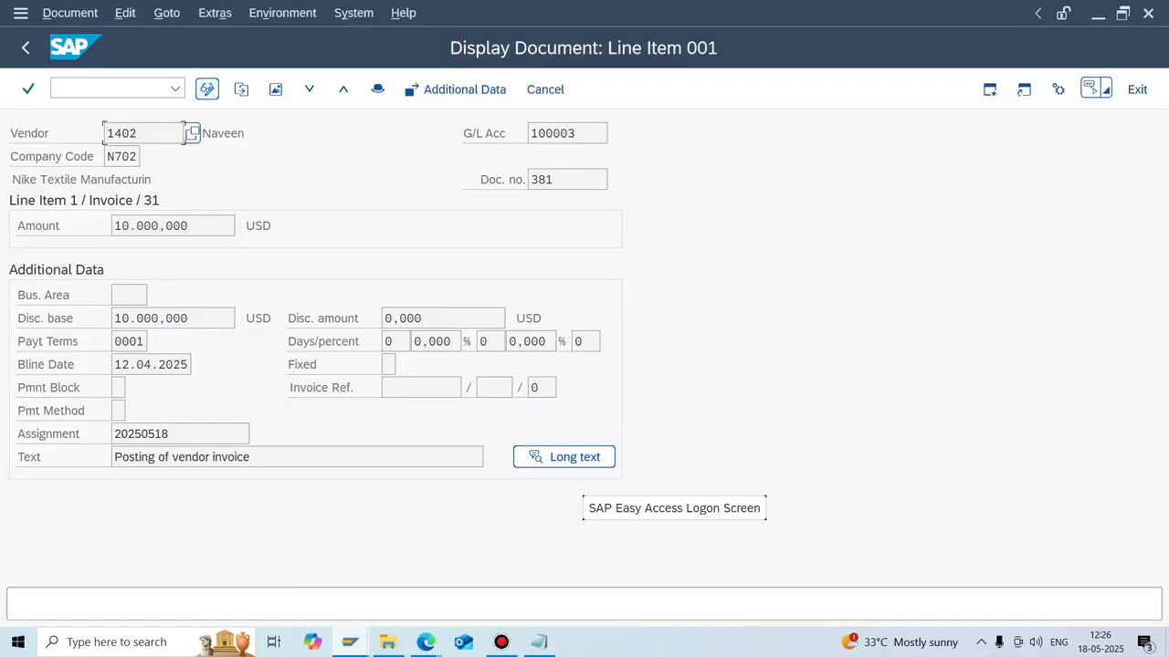
Put document 381's line in change mode, browse payment methods unchosen, then run /OFB03.
{"action": "left_click", "coordinate": [206, 88]}
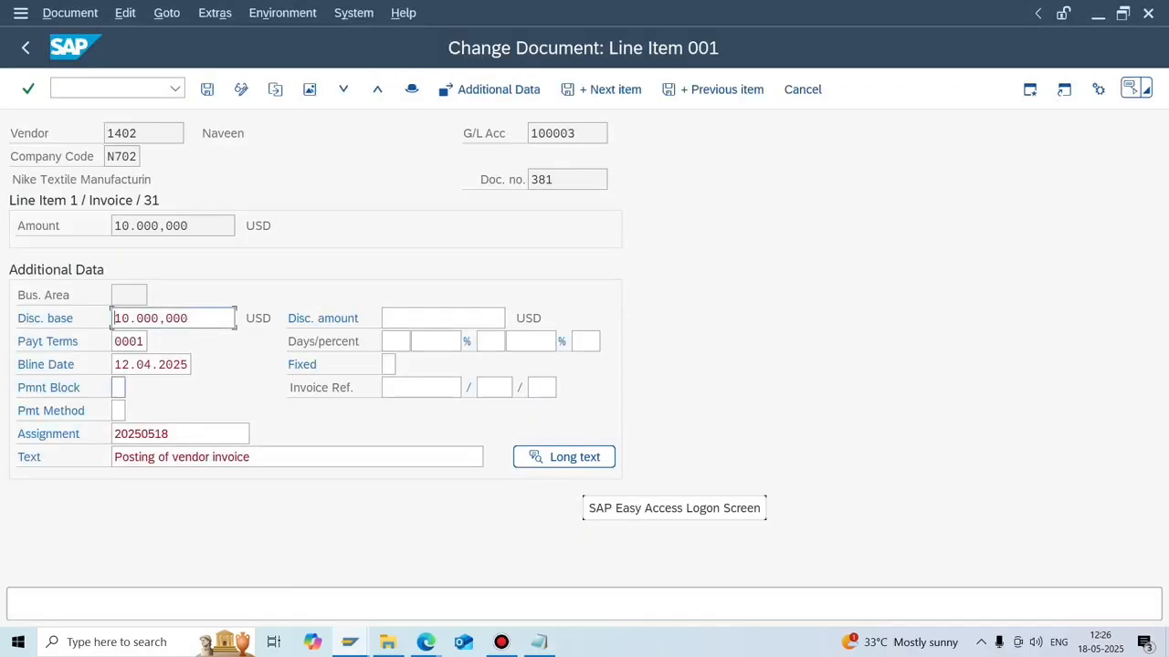
{"action": "left_click", "coordinate": [120, 411]}
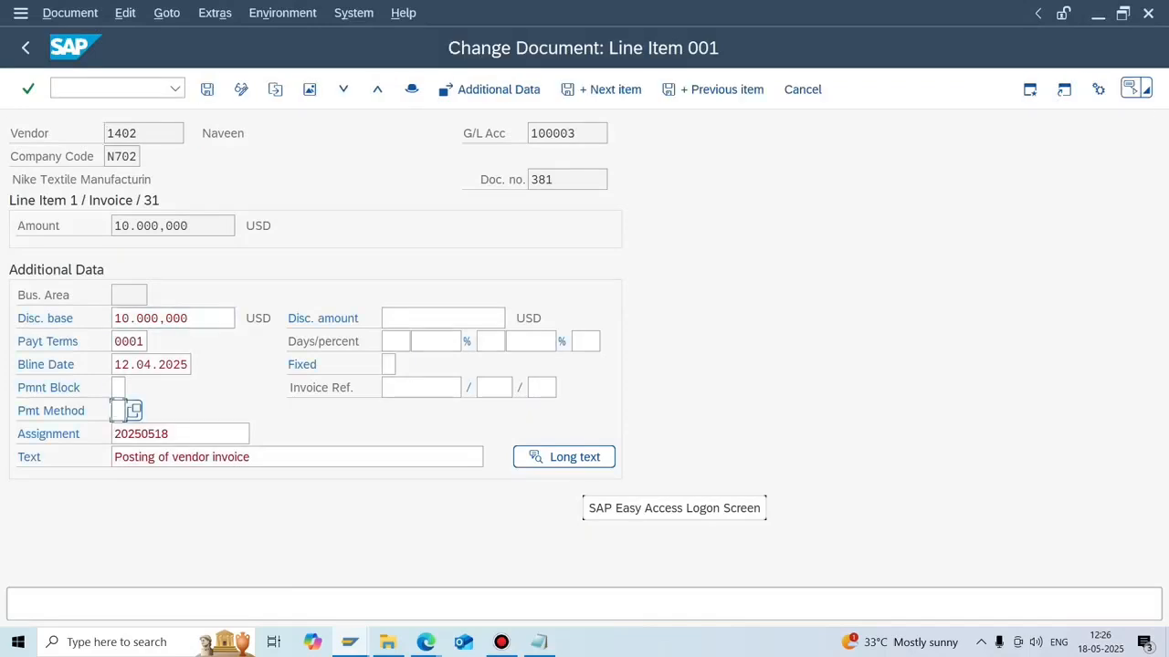
{"action": "left_click", "coordinate": [134, 411]}
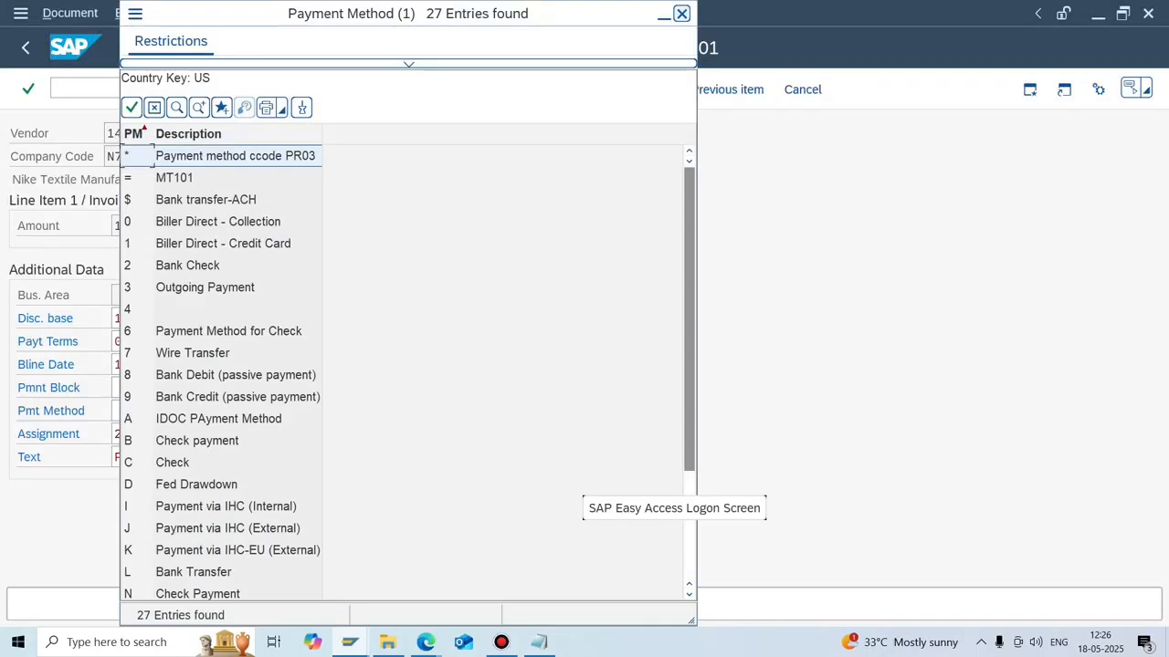
{"action": "left_click", "coordinate": [681, 14]}
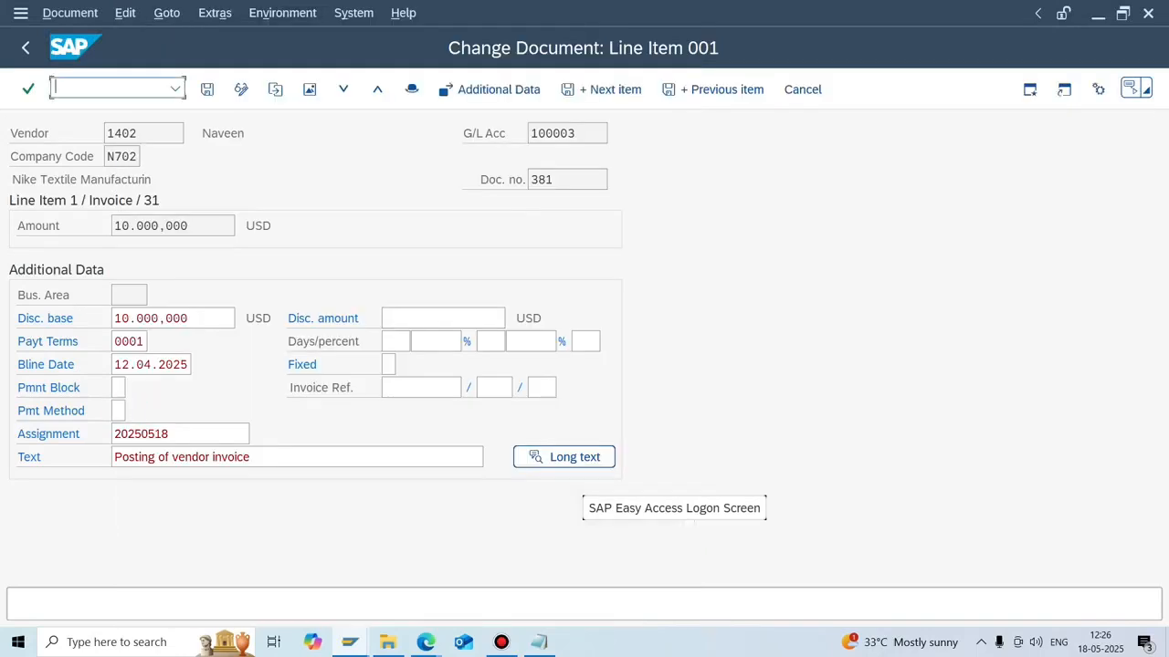
{"action": "type", "text": "/O"}
{"action": "type", "text": "FB03"}
{"action": "key", "text": "Return"}
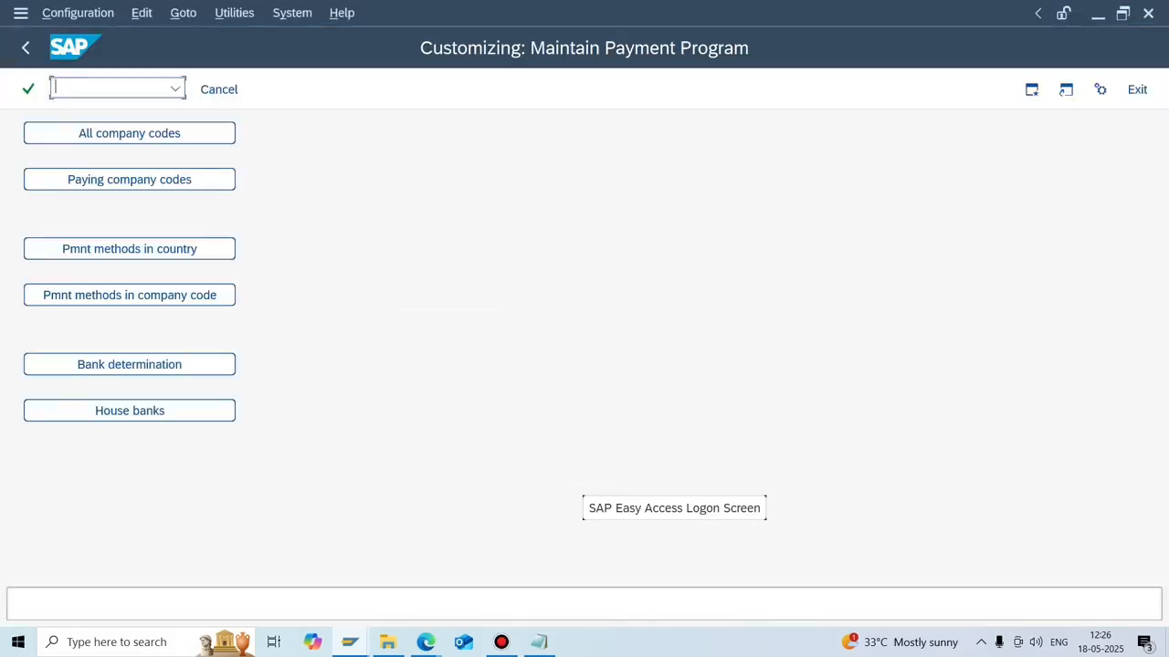
Look up country payment method US / 7 Wire Transfer in read-only mode.
{"action": "left_click", "coordinate": [129, 249]}
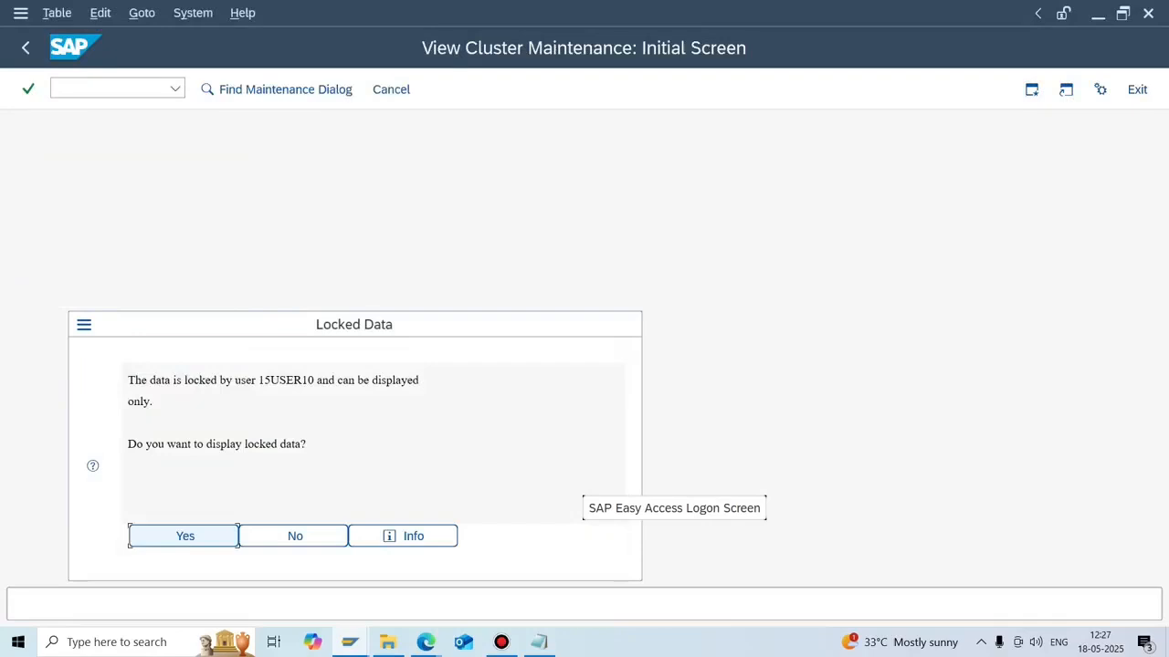
{"action": "key", "text": "Return"}
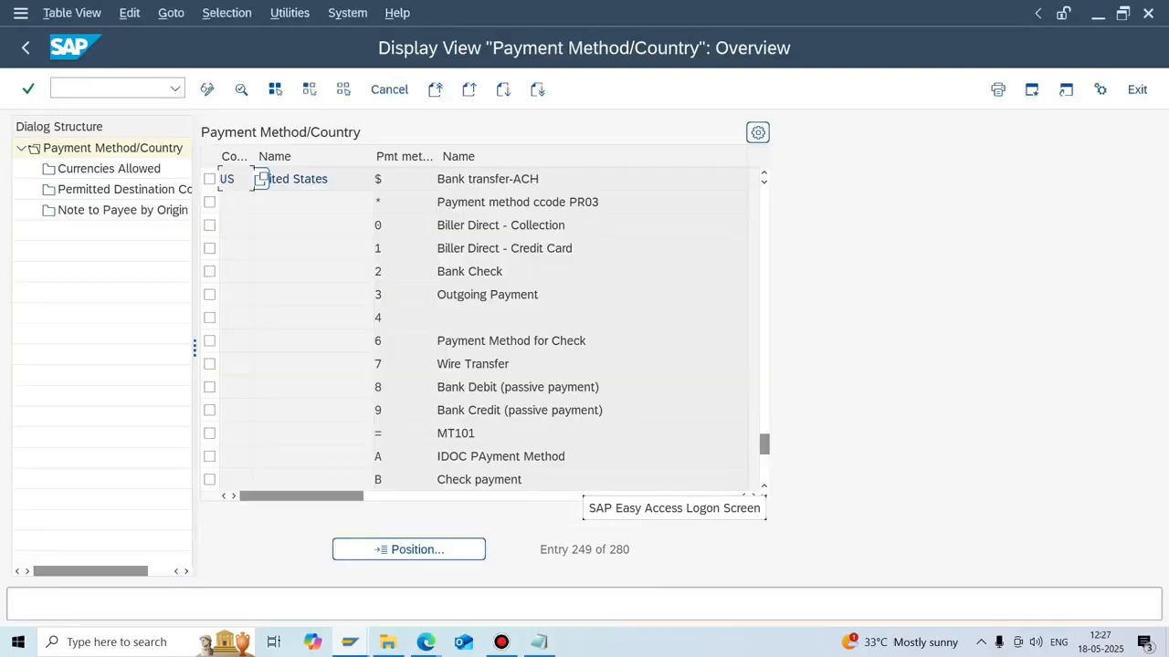
{"action": "key", "text": "Return"}
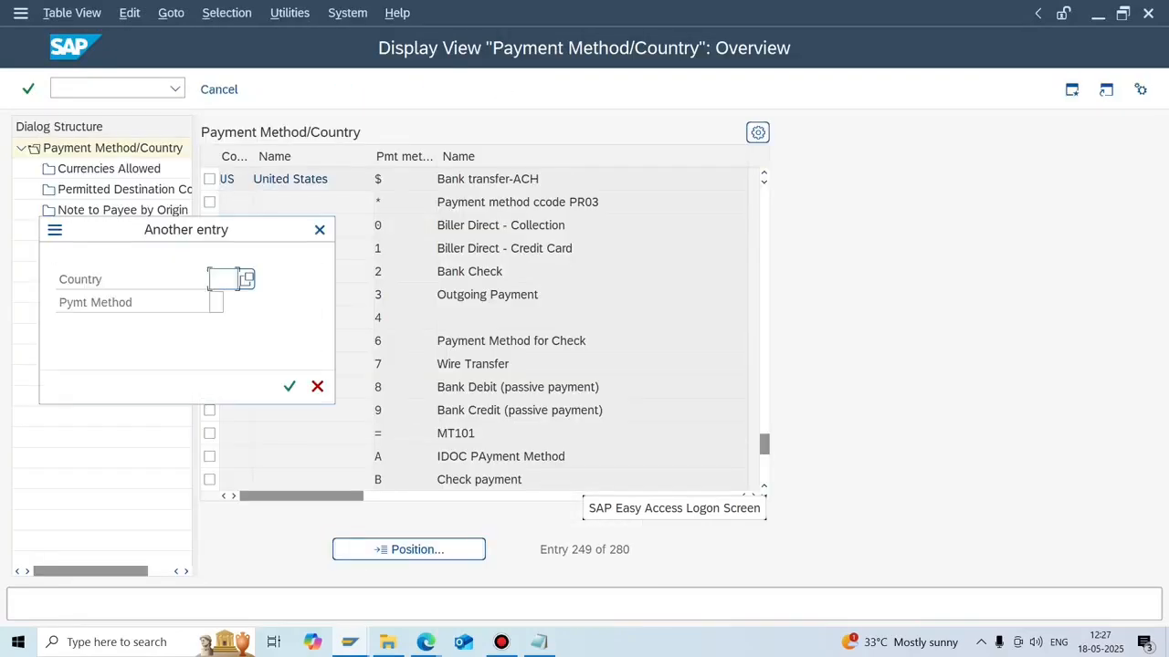
{"action": "type", "text": "US"}
{"action": "key", "text": "Tab"}
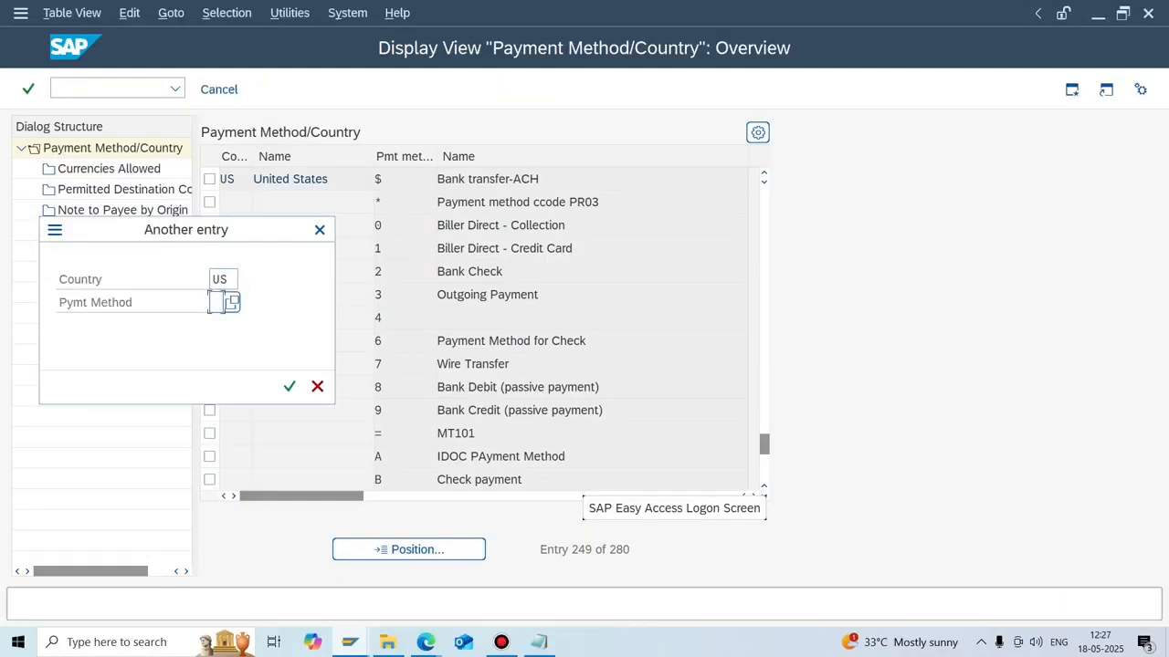
{"action": "type", "text": "7"}
{"action": "key", "text": "Return"}
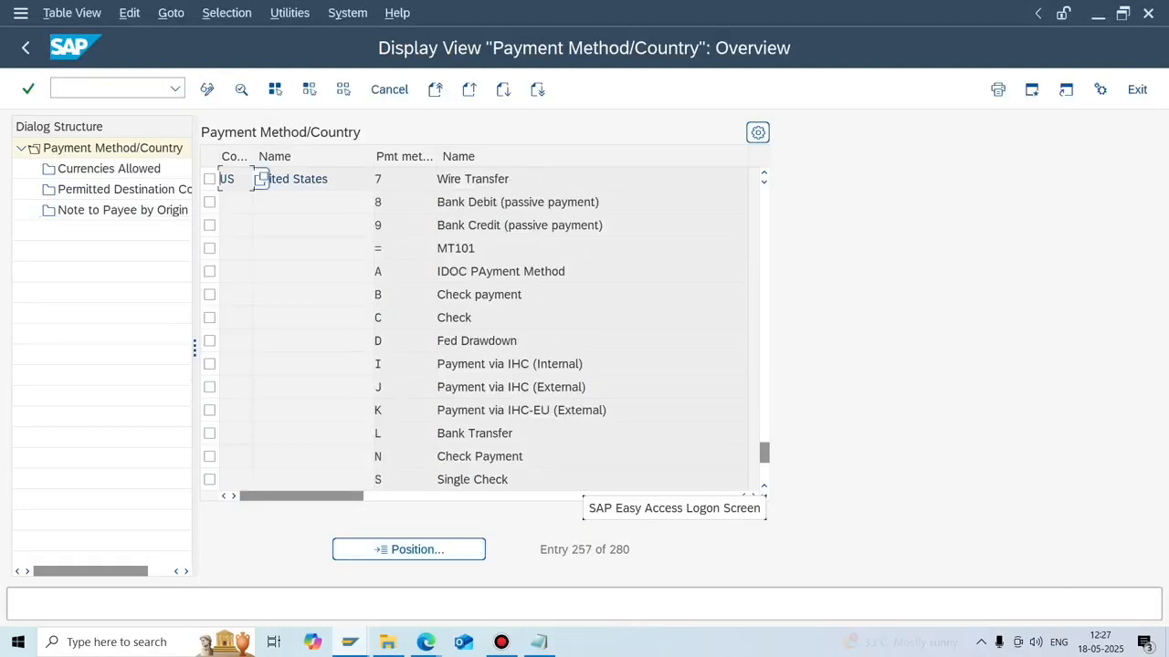
{"action": "left_click", "coordinate": [25, 48]}
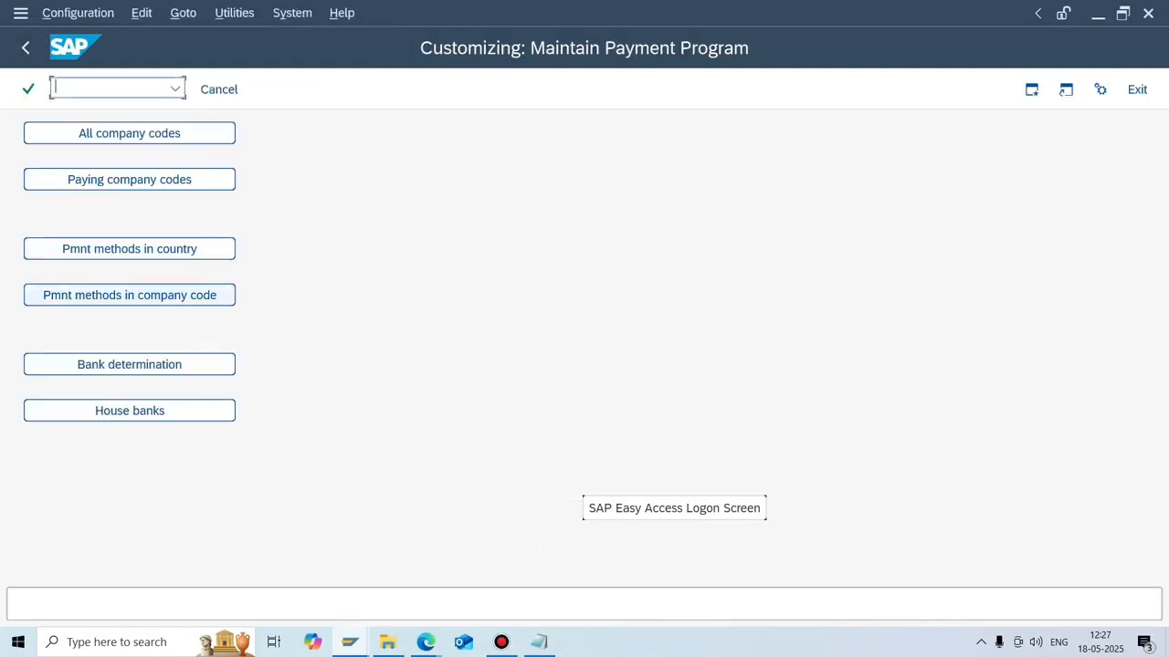
Check N702's Wire Transfer row in company-code payment methods, then reopen country methods.
{"action": "left_click", "coordinate": [130, 294]}
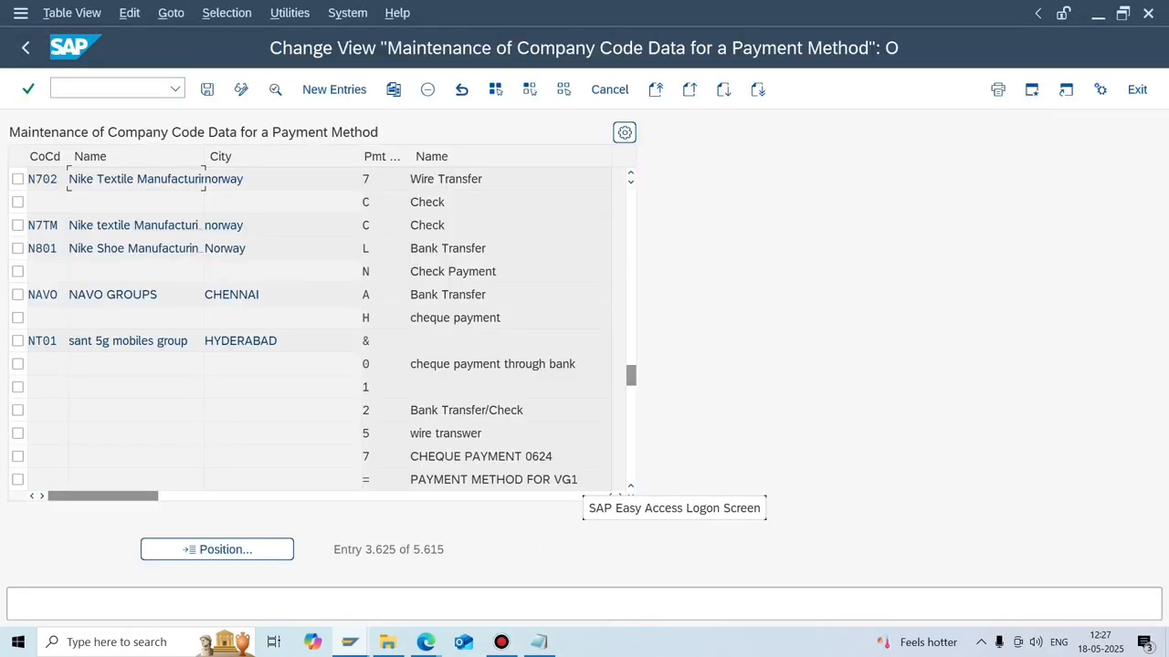
{"action": "left_click", "coordinate": [416, 179]}
{"action": "key", "text": "F3"}
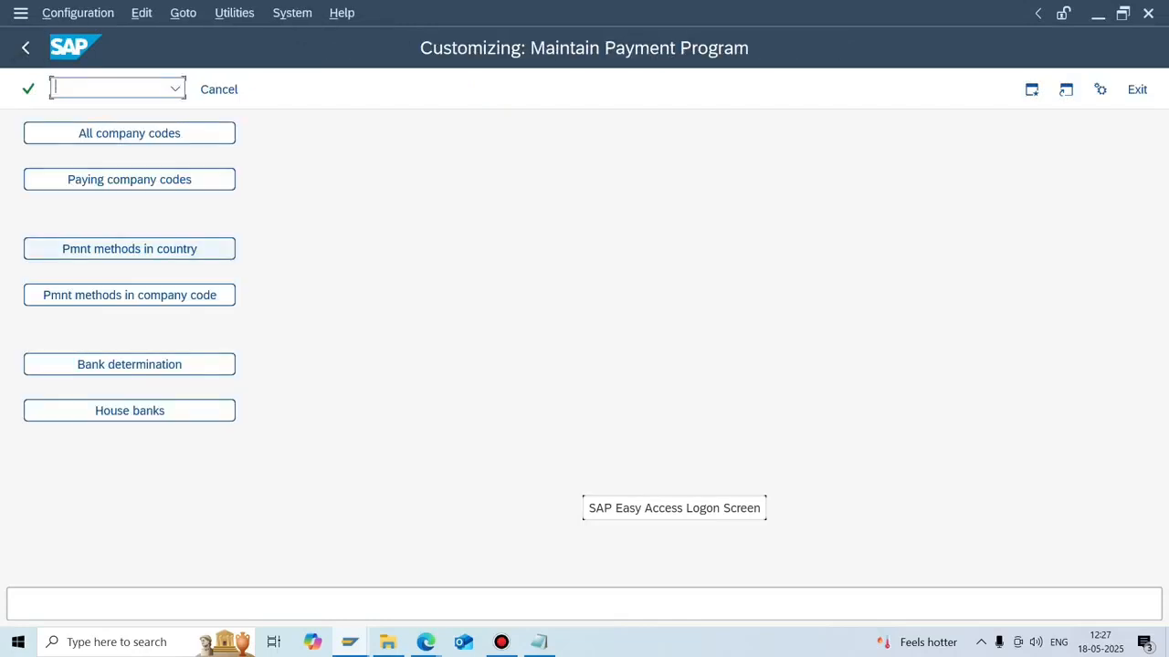
{"action": "left_click", "coordinate": [130, 249]}
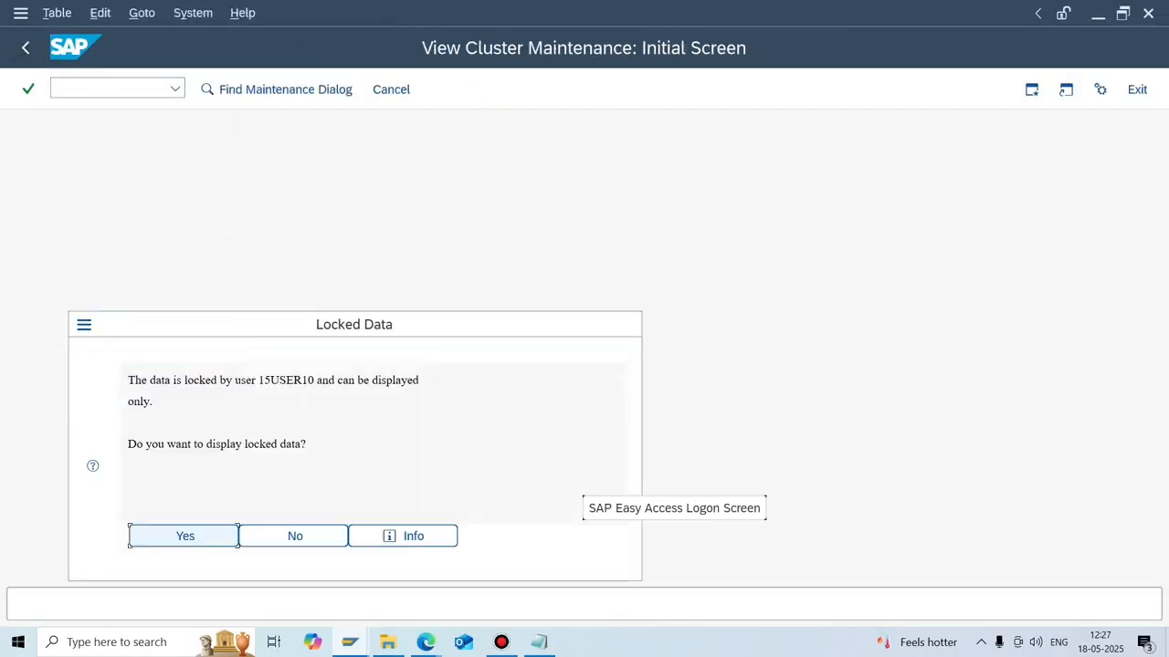
Inspect US method 7 Wire Transfer details read-only, then move on to bank determination.
{"action": "key", "text": "Return"}
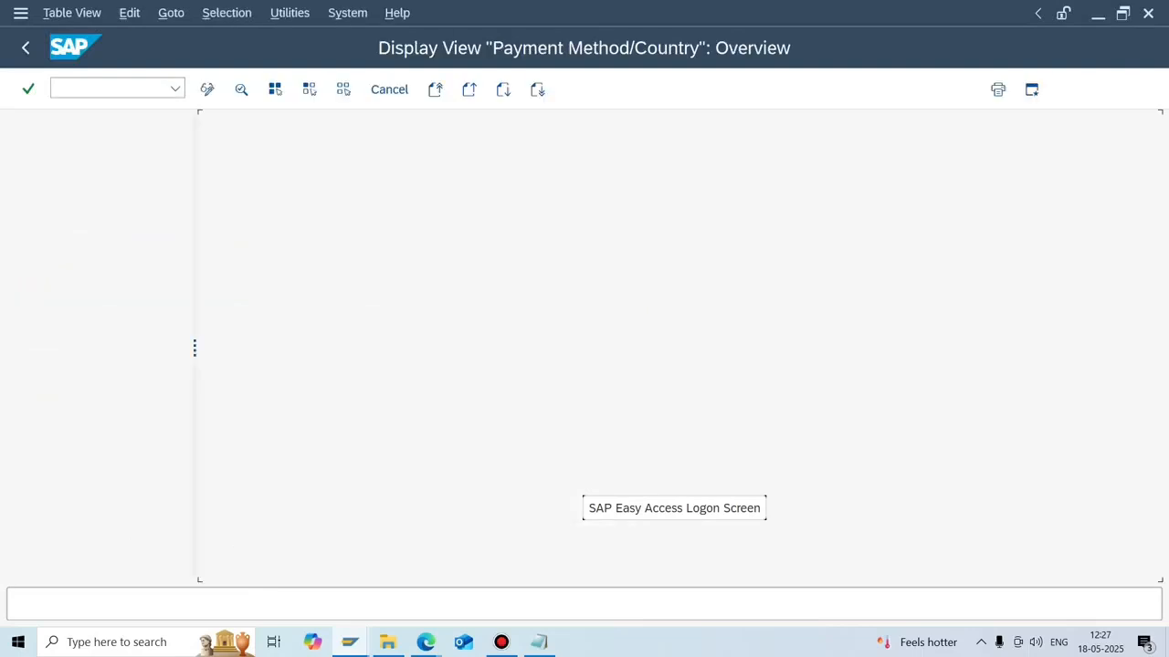
{"action": "double_click", "coordinate": [448, 365]}
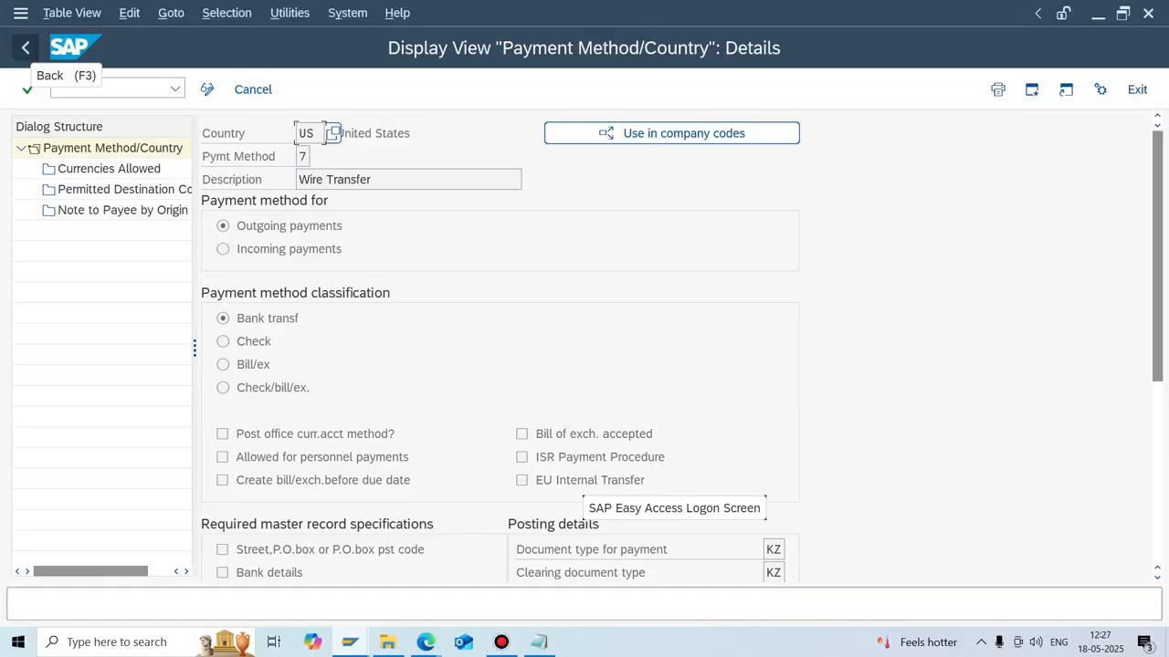
{"action": "left_click", "coordinate": [26, 48]}
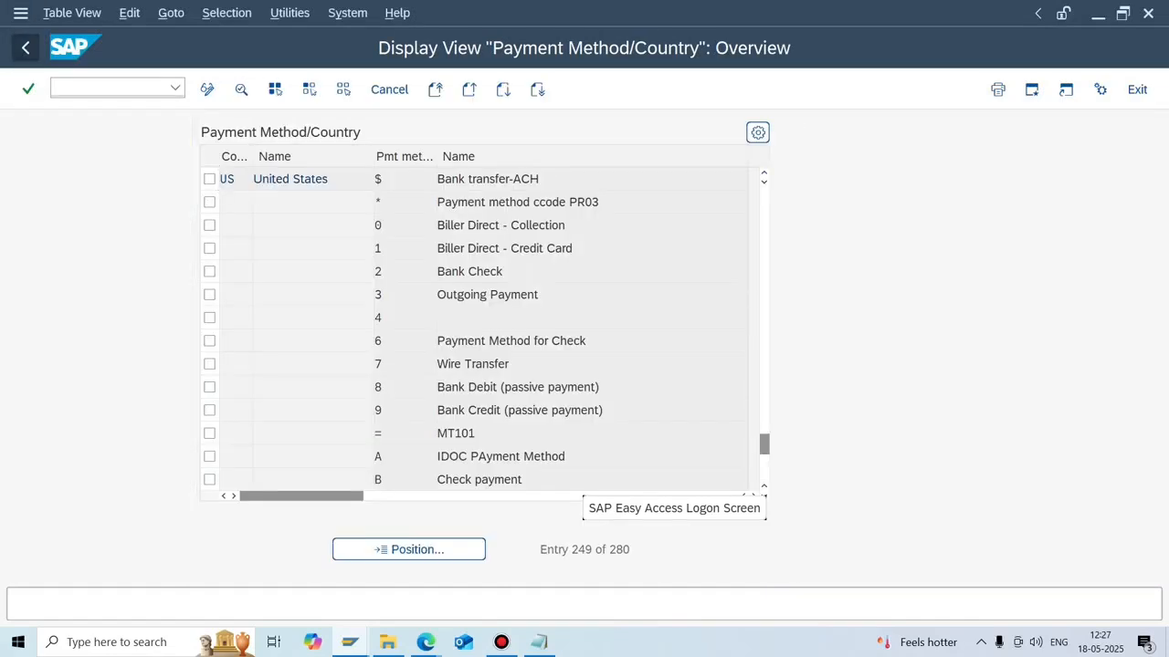
{"action": "key", "text": "F3"}
{"action": "left_click", "coordinate": [130, 365]}
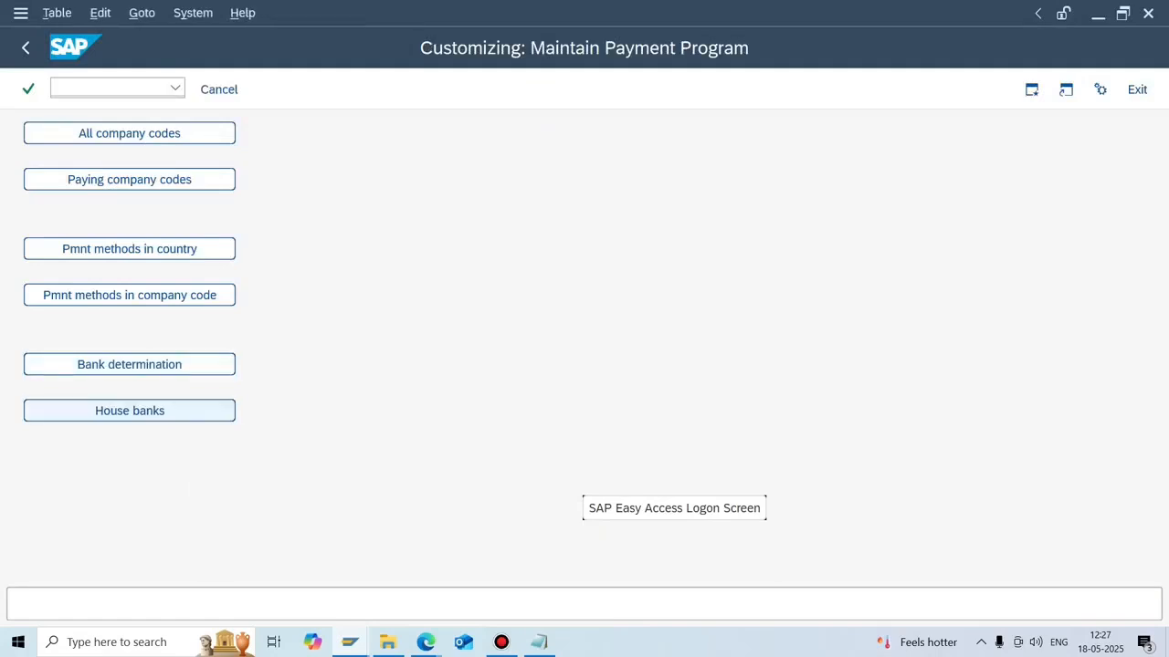
View the four house banks of company code N702 and return to the overview.
{"action": "key", "text": "Return"}
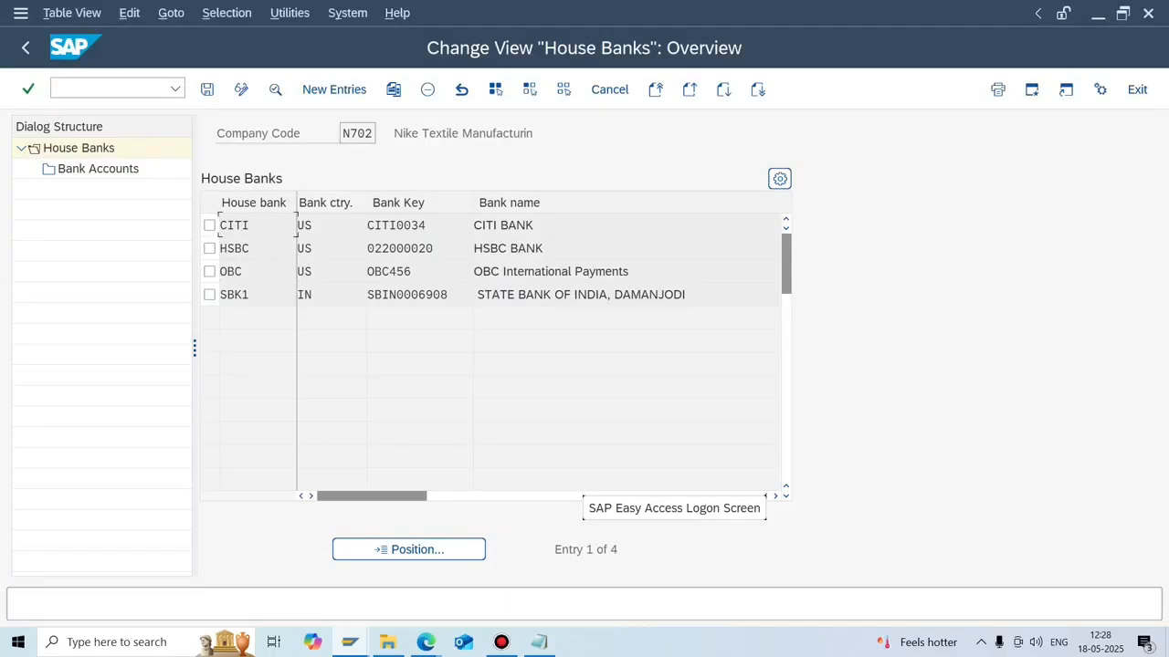
{"action": "left_click", "coordinate": [25, 48]}
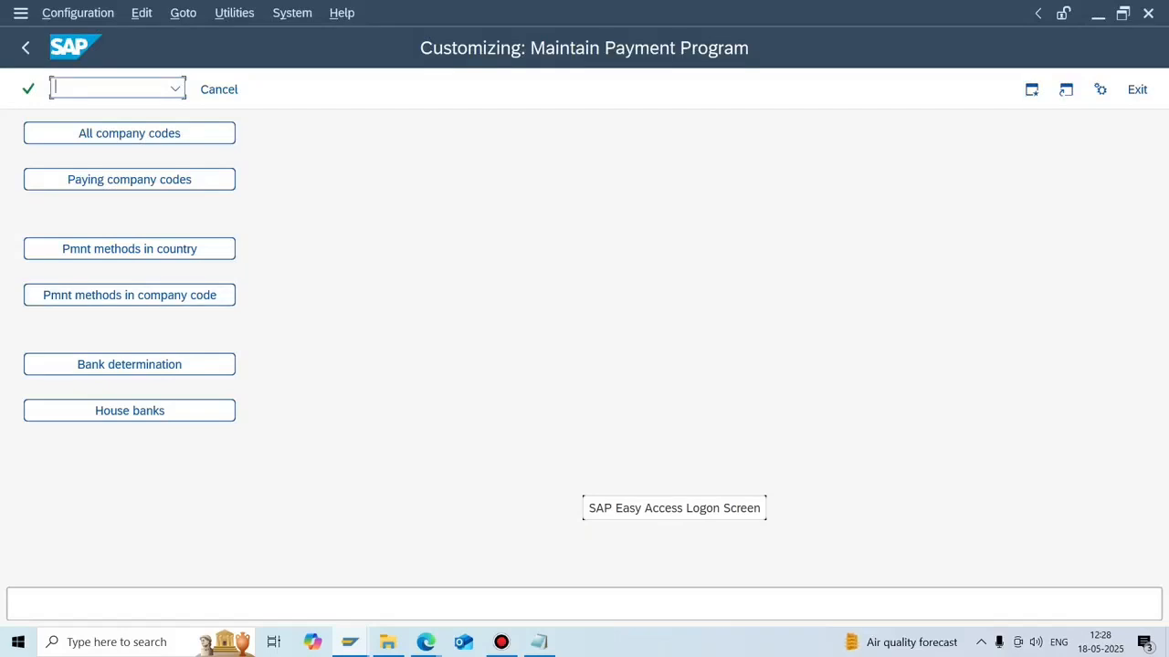
Set payment method 7 Wire Transfer on document 381's vendor line and save.
{"action": "mouse_move", "coordinate": [350, 642]}
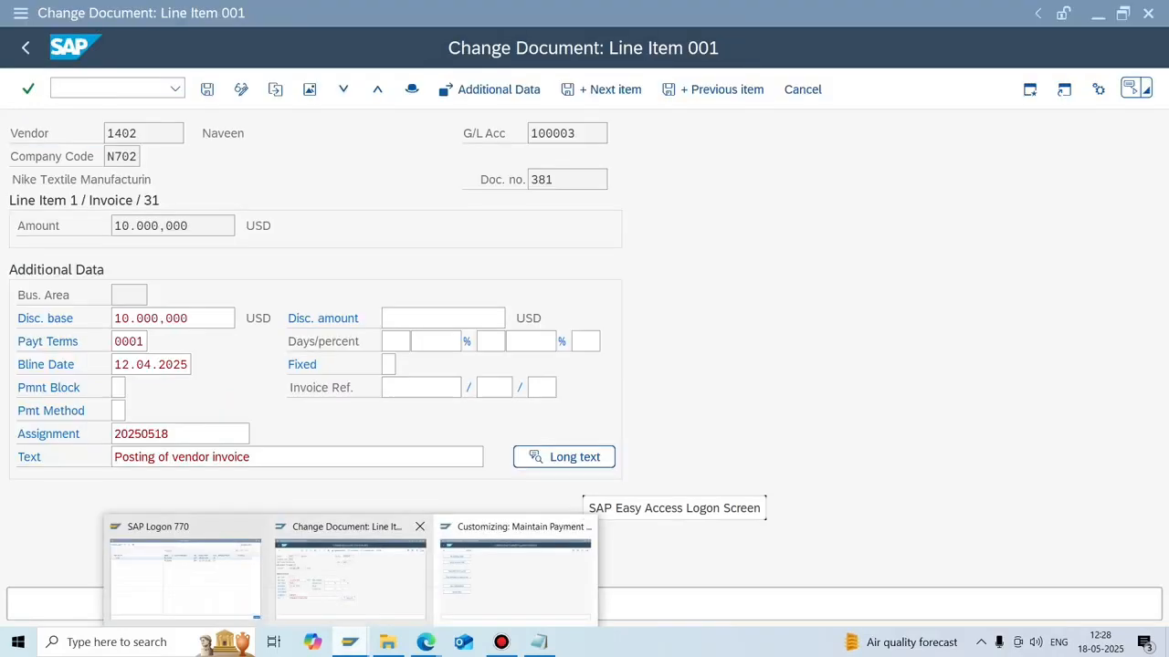
{"action": "left_click", "coordinate": [349, 575]}
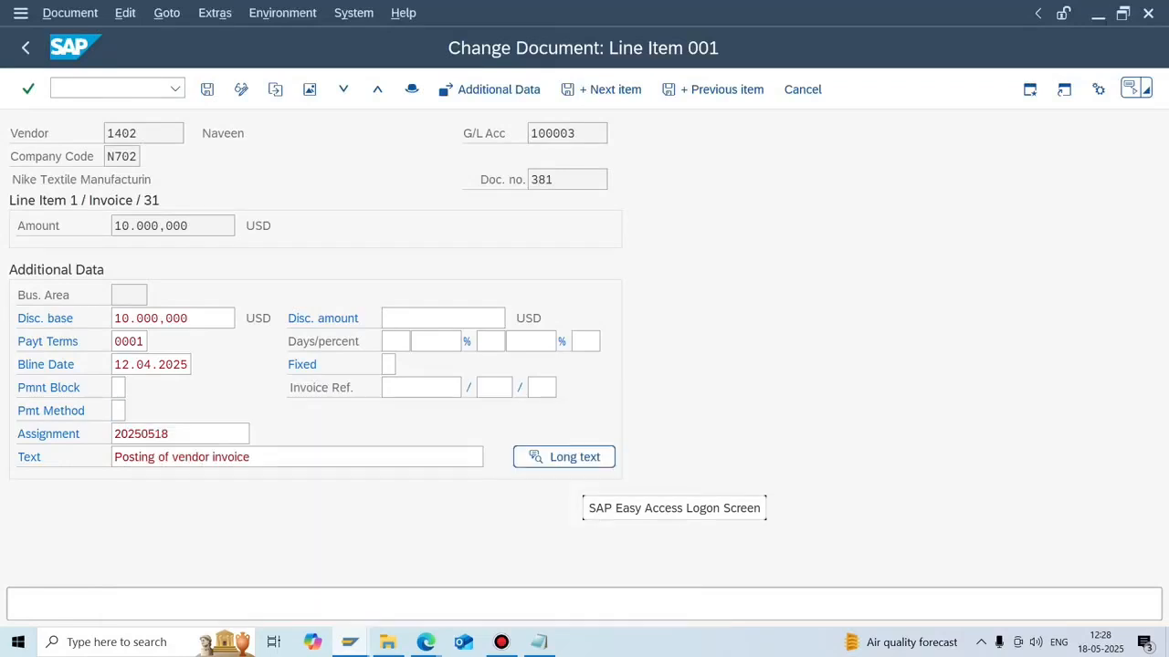
{"action": "key", "text": "F4"}
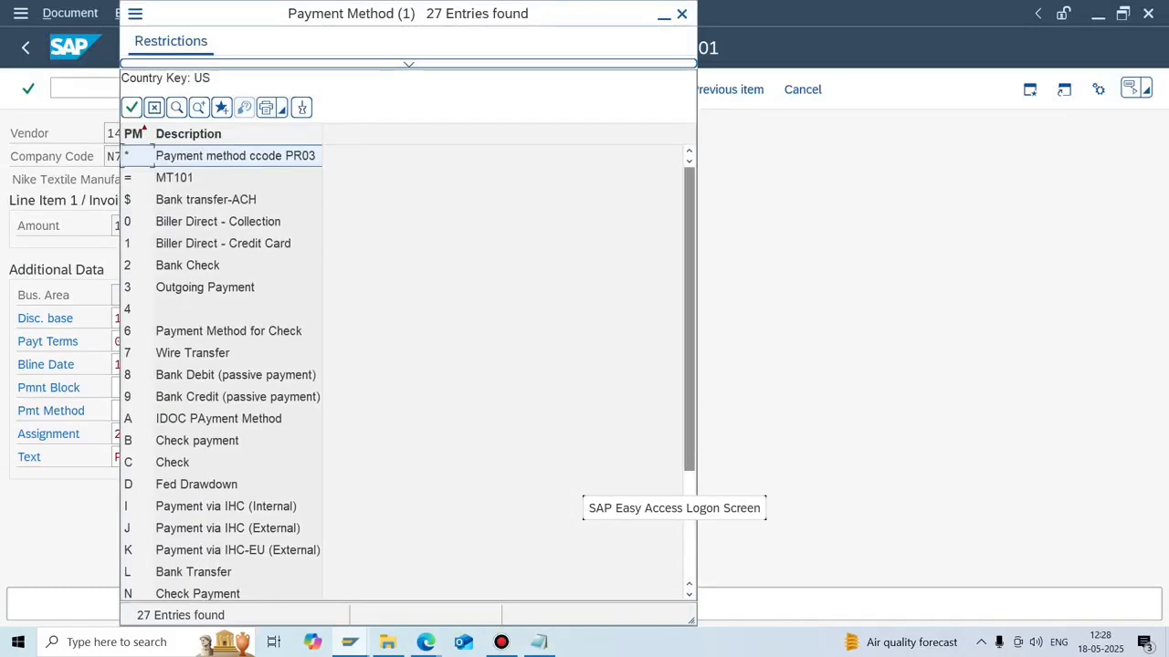
{"action": "double_click", "coordinate": [193, 353]}
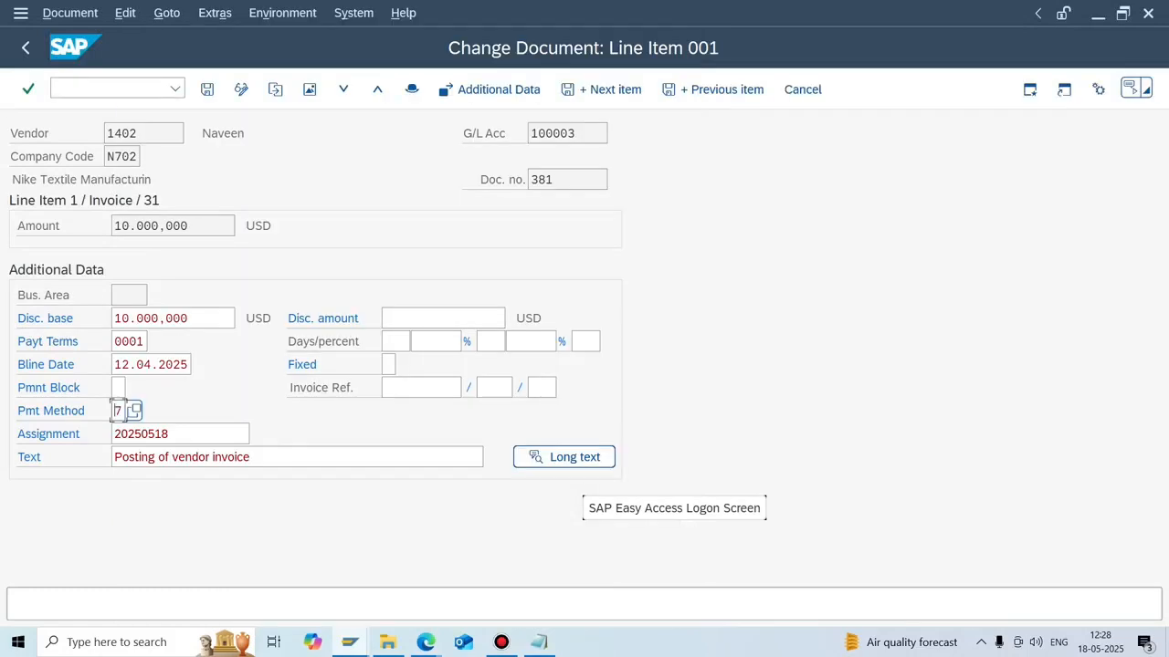
{"action": "key", "text": "ctrl+s"}
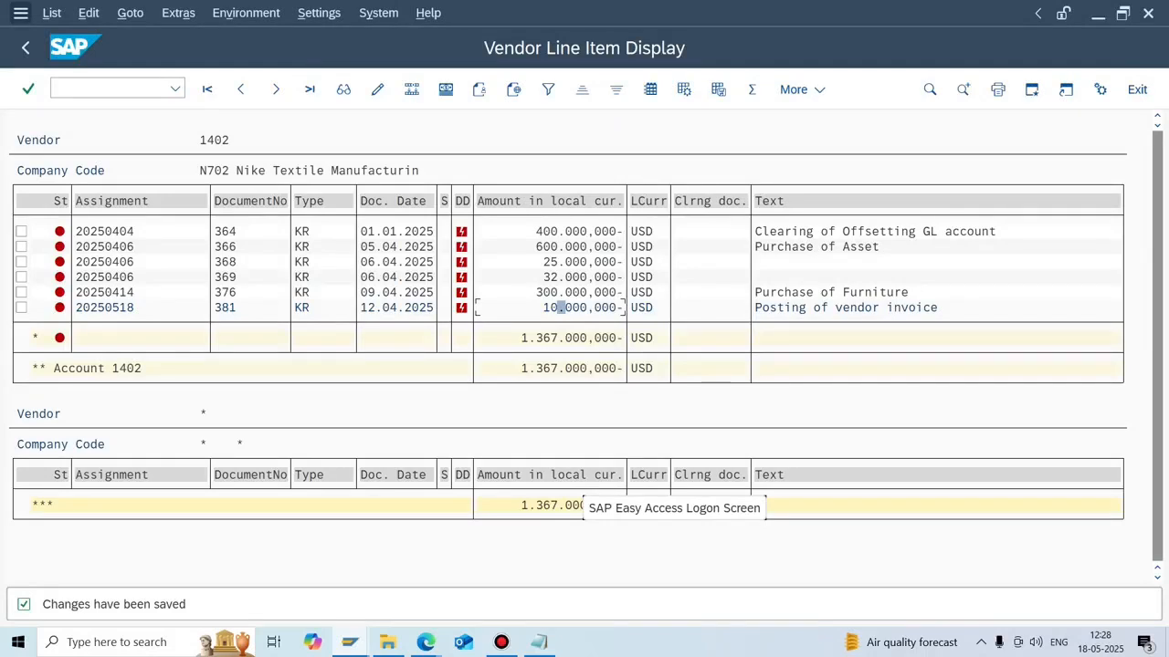
{"action": "left_click", "coordinate": [25, 48]}
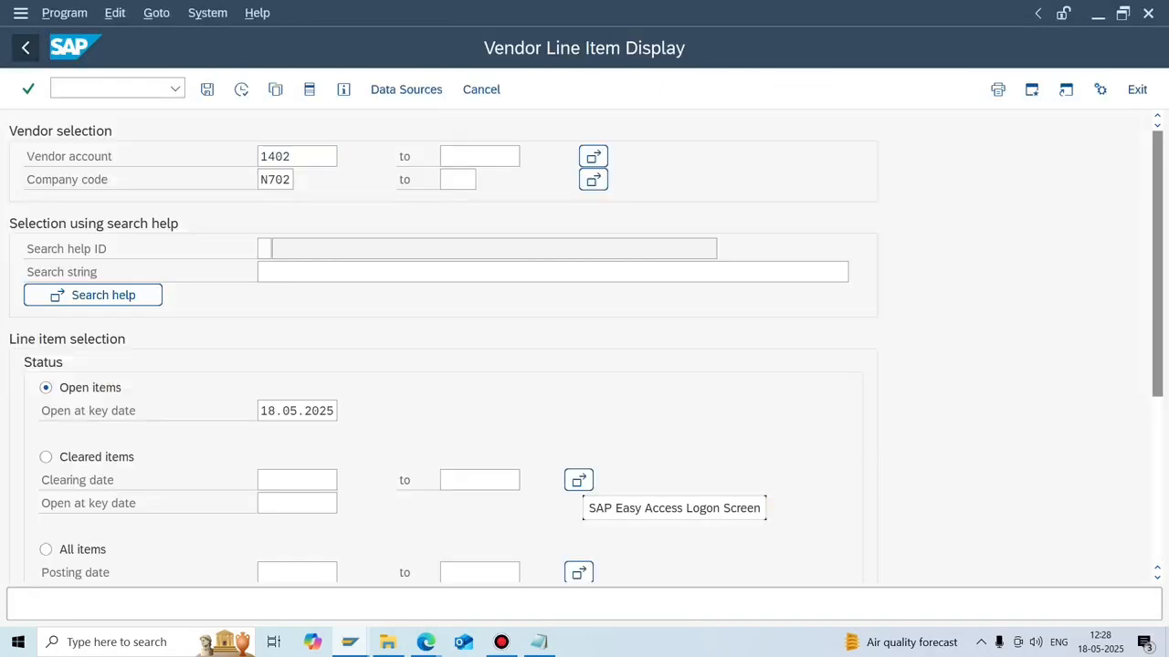
Start an F110 payment run dated 18.05.2025 with identification USD01.
{"action": "left_click", "coordinate": [25, 48]}
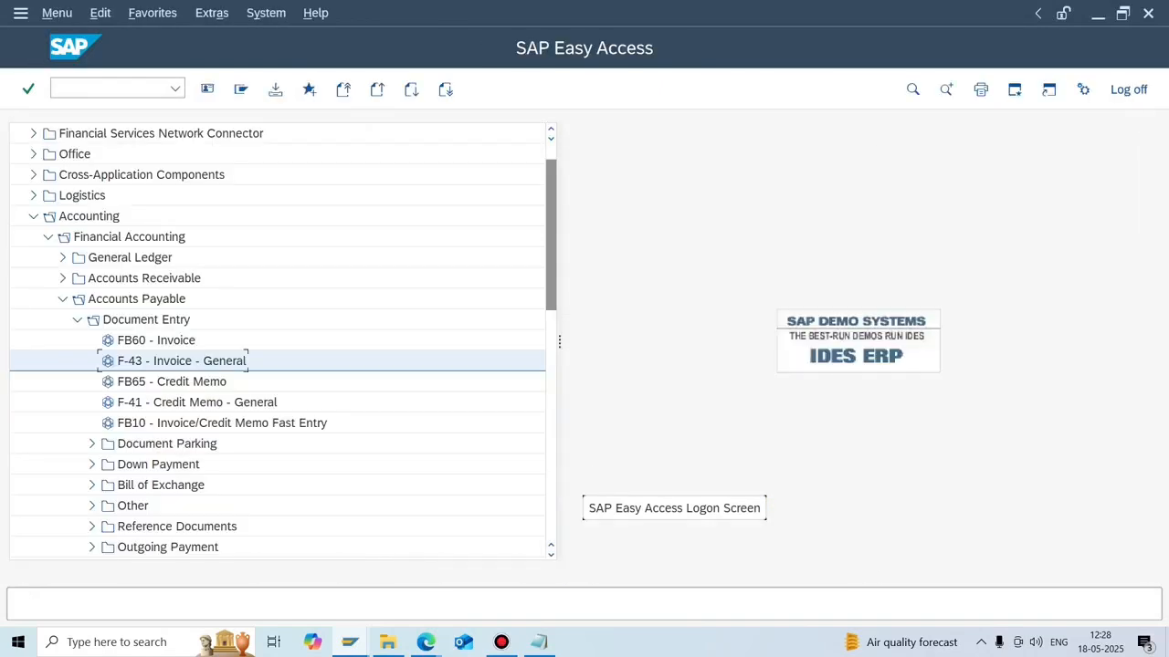
{"action": "type", "text": "/NF110"}
{"action": "key", "text": "Return"}
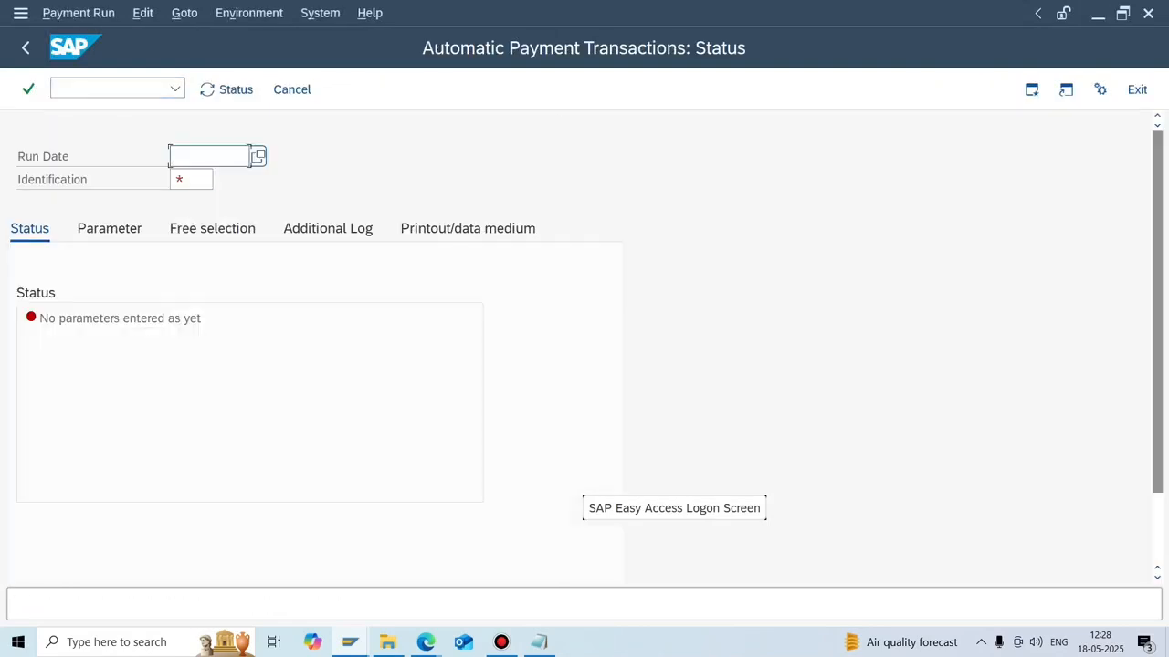
{"action": "type", "text": "18.05.2025"}
{"action": "key", "text": "Tab"}
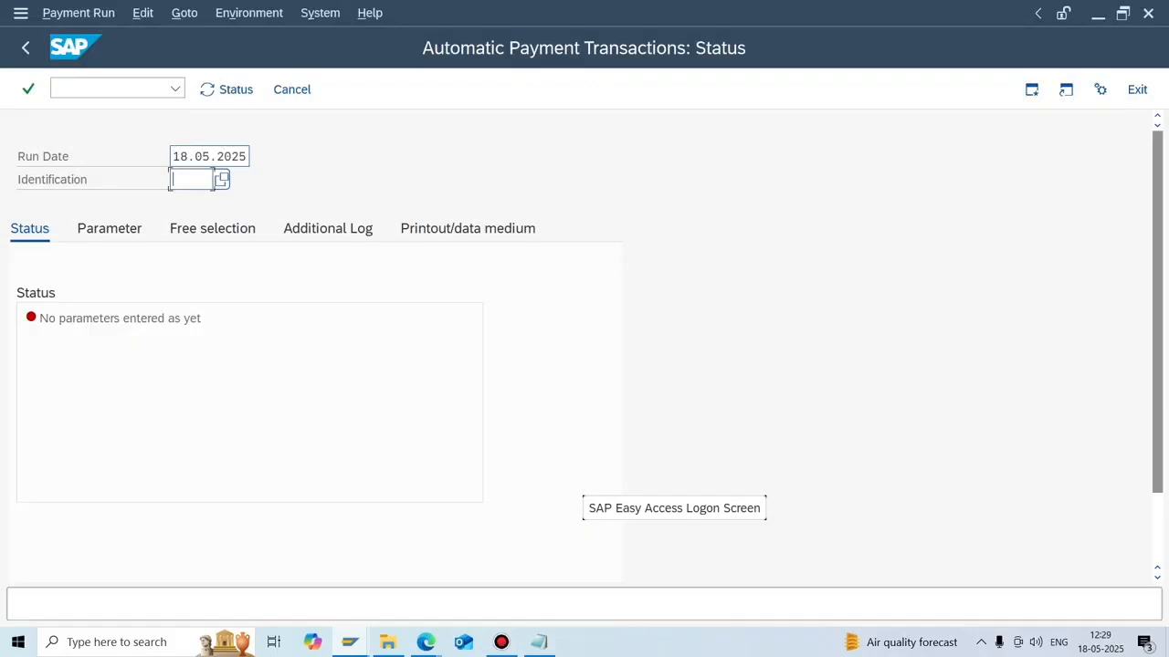
{"action": "type", "text": "USD01"}
Enter company code N702, payment method 7 and next payment date 19.05.2025 as parameters.
{"action": "left_click", "coordinate": [109, 229]}
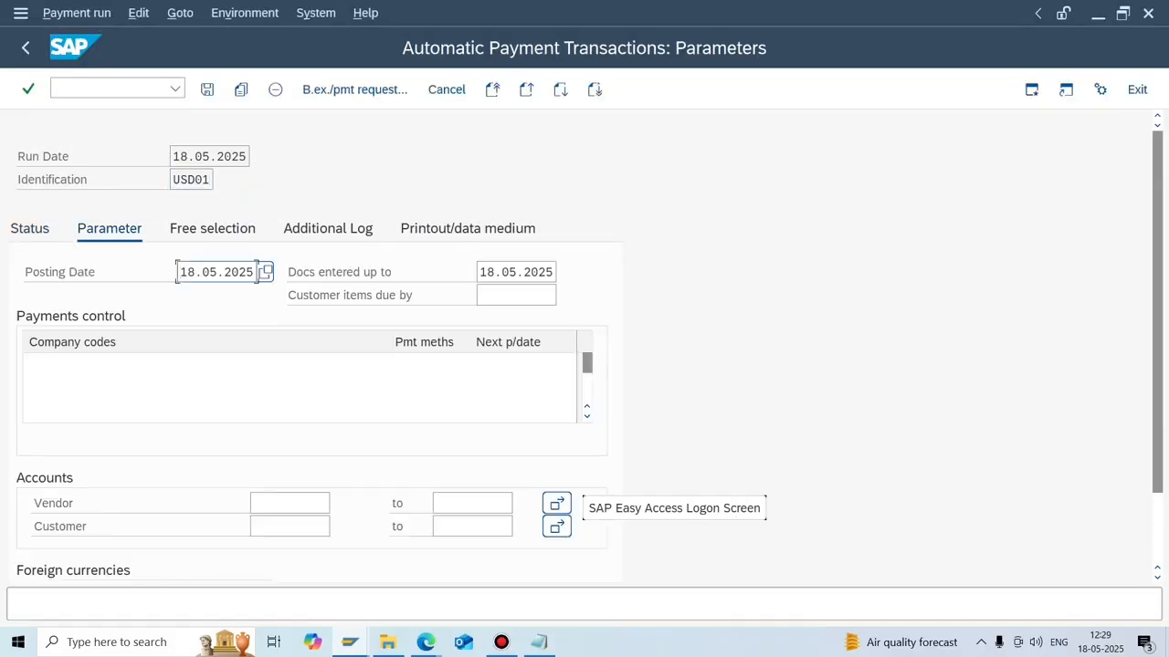
{"action": "left_click", "coordinate": [137, 365]}
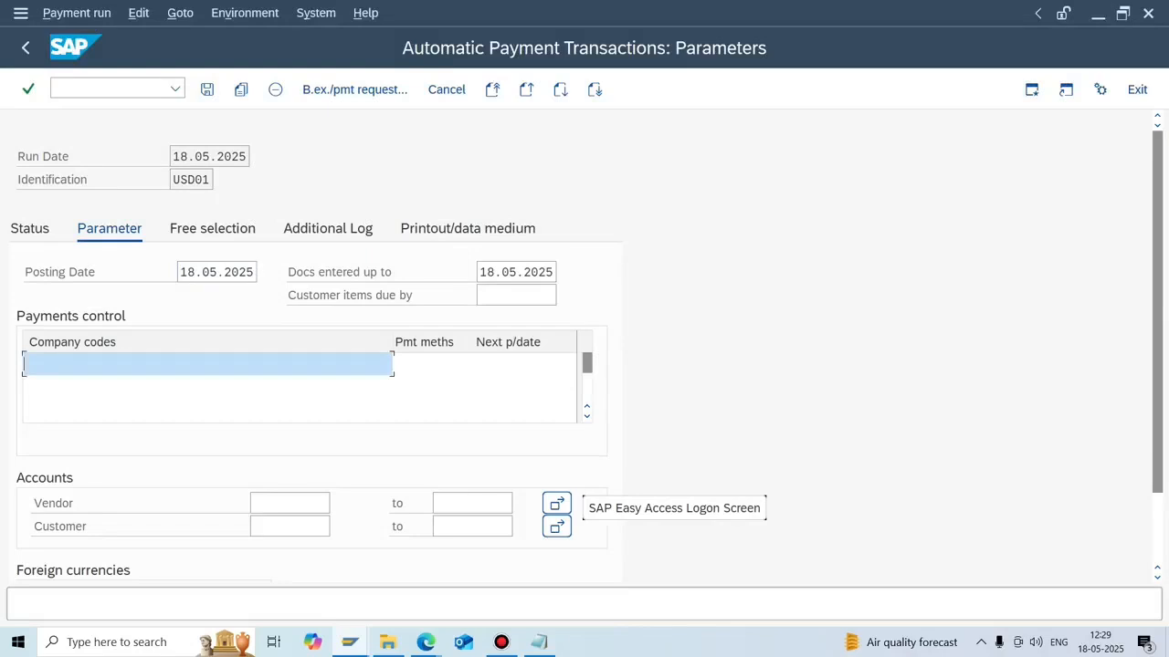
{"action": "type", "text": "N702"}
{"action": "key", "text": "Tab"}
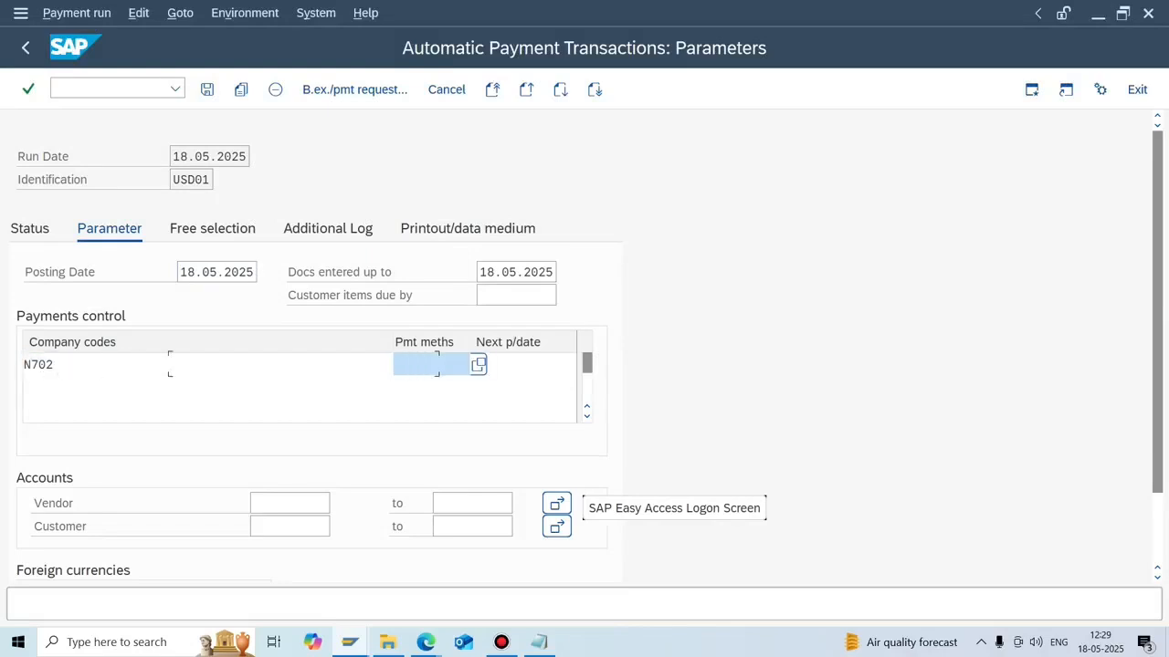
{"action": "type", "text": "7"}
{"action": "key", "text": "Tab"}
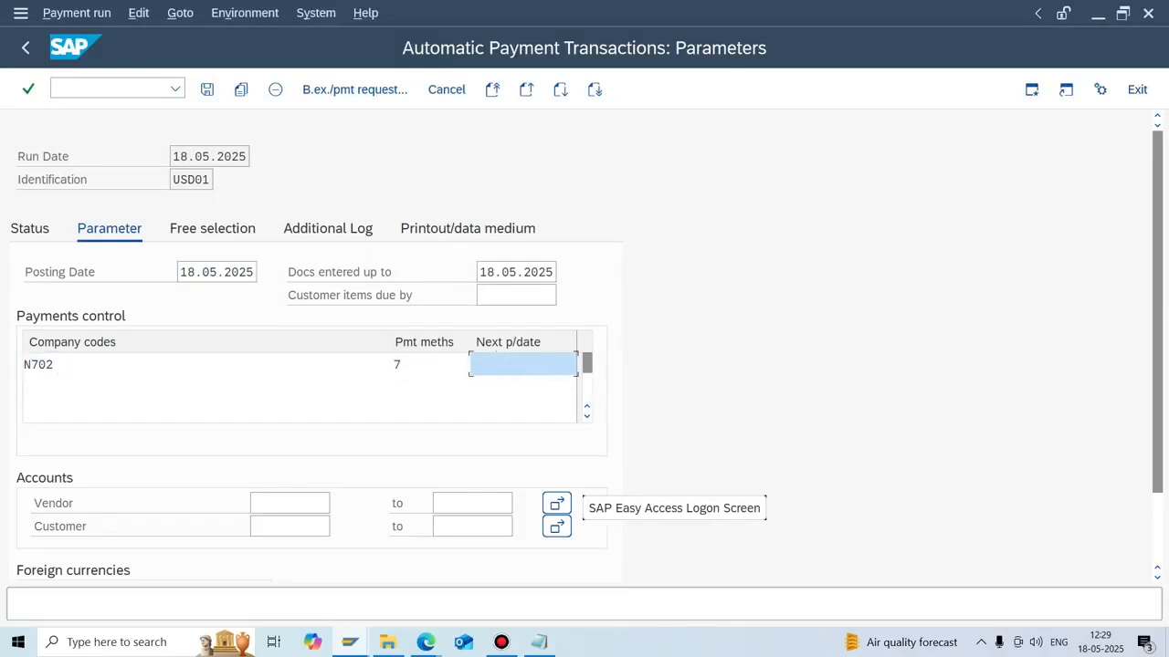
{"action": "type", "text": "19.05.2025"}
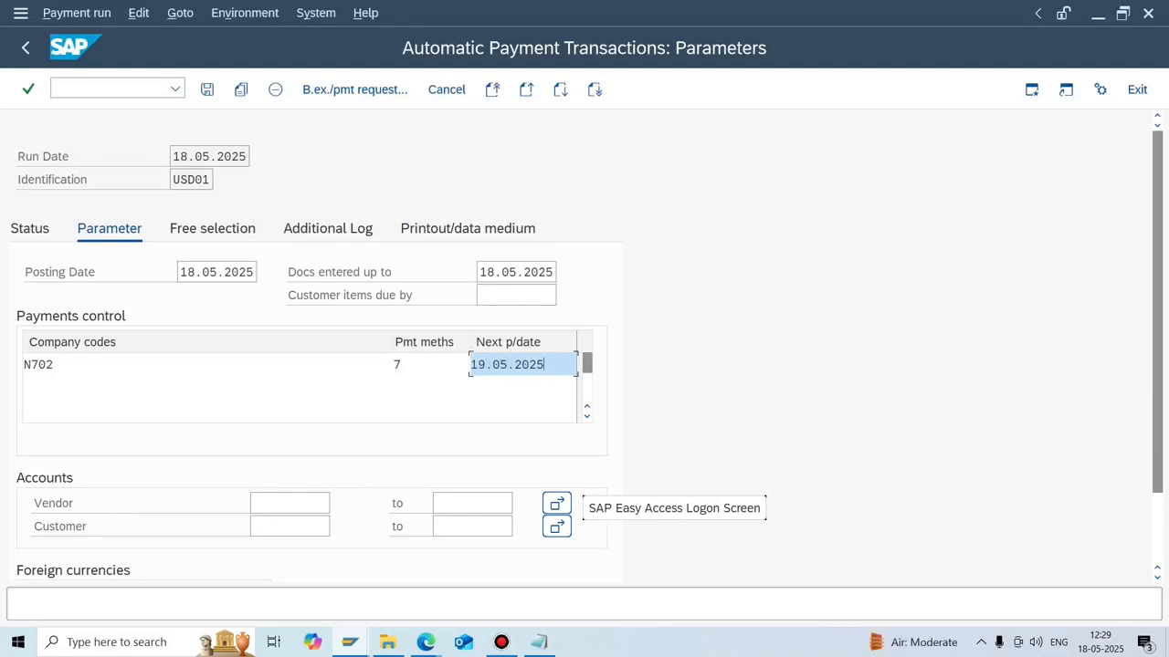
Add vendor 1402 to the run's accounts using the vendor lookup for N702.
{"action": "left_click", "coordinate": [289, 503]}
{"action": "left_click", "coordinate": [338, 503]}
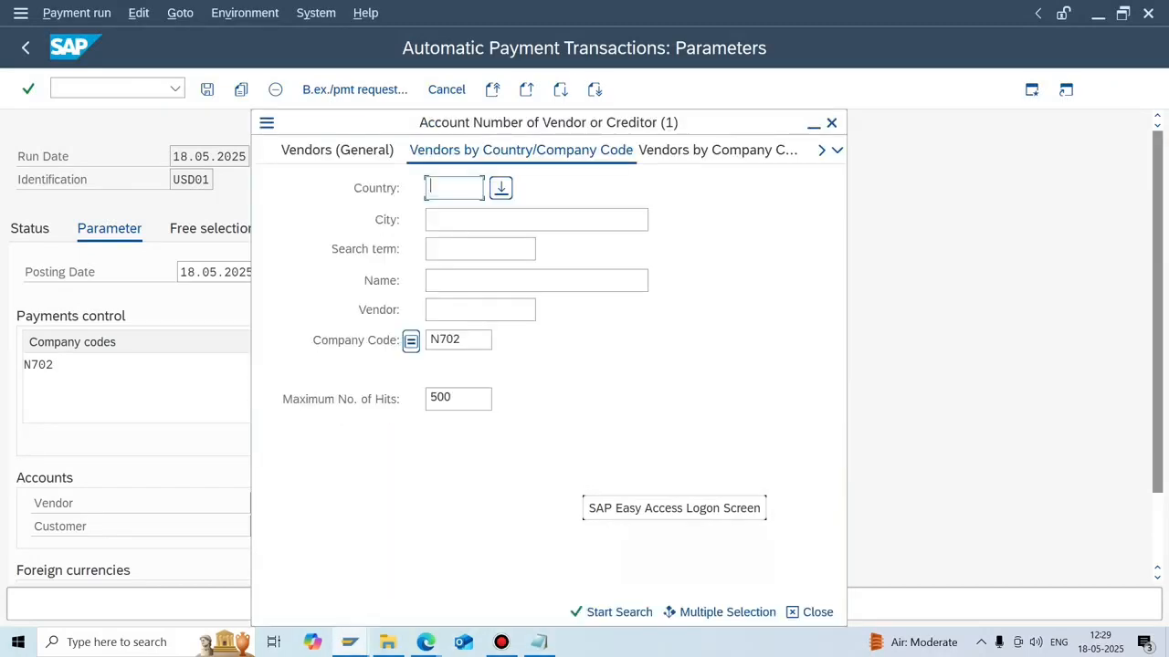
{"action": "key", "text": "Return"}
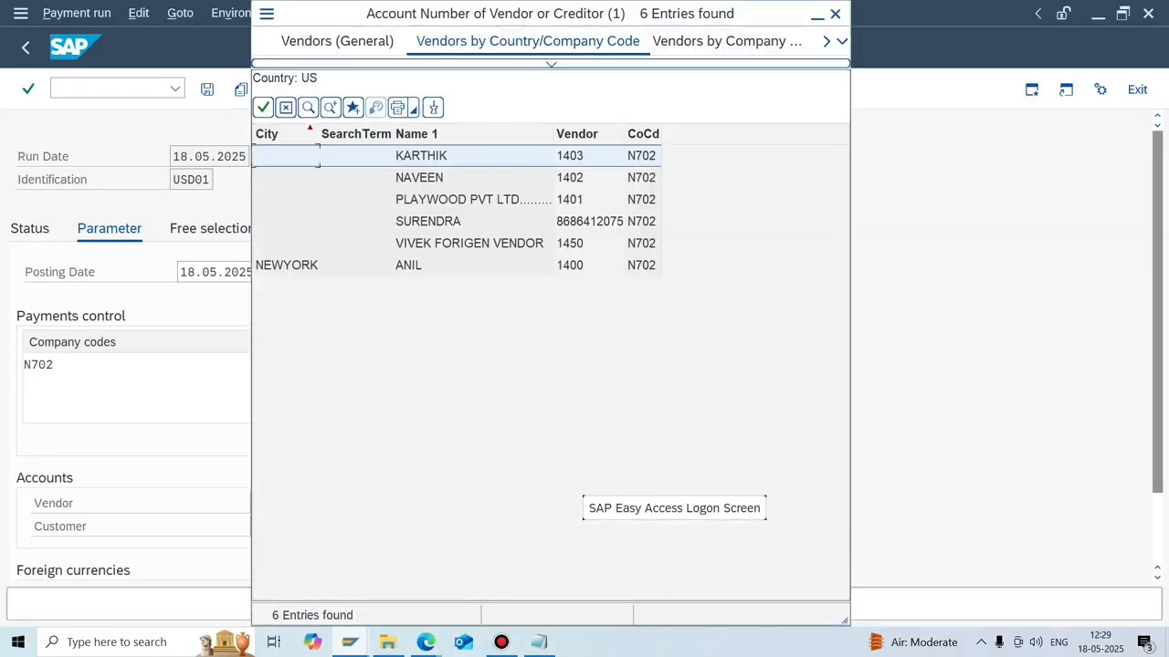
{"action": "left_click", "coordinate": [438, 178]}
{"action": "key", "text": "Return"}
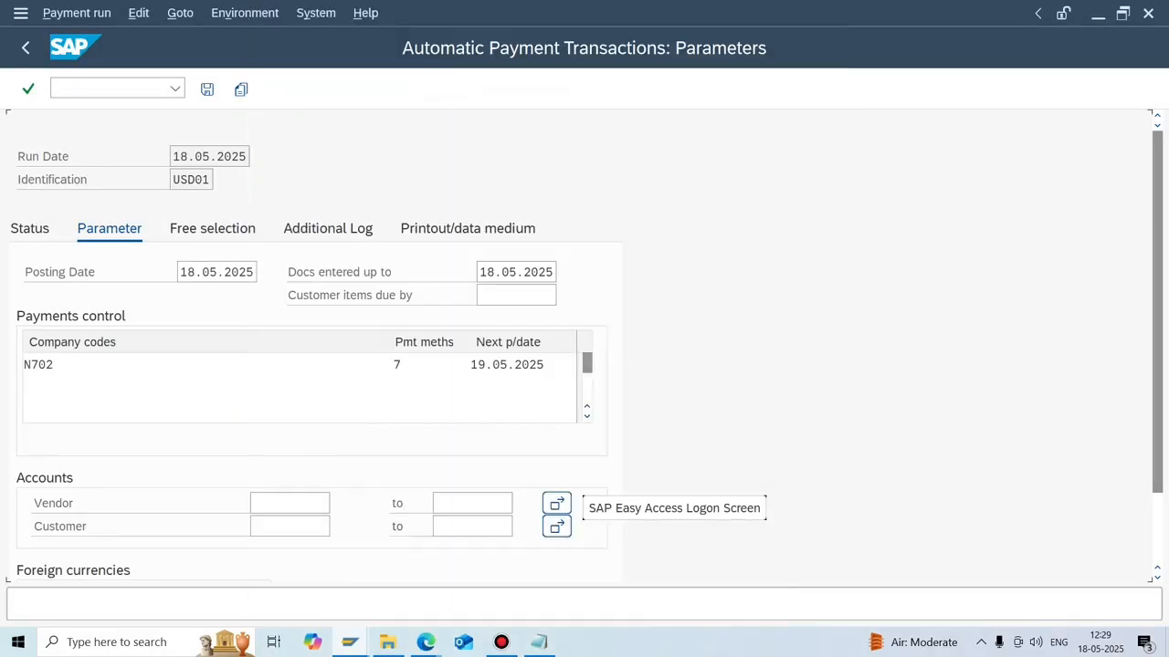
{"action": "double_click", "coordinate": [252, 503]}
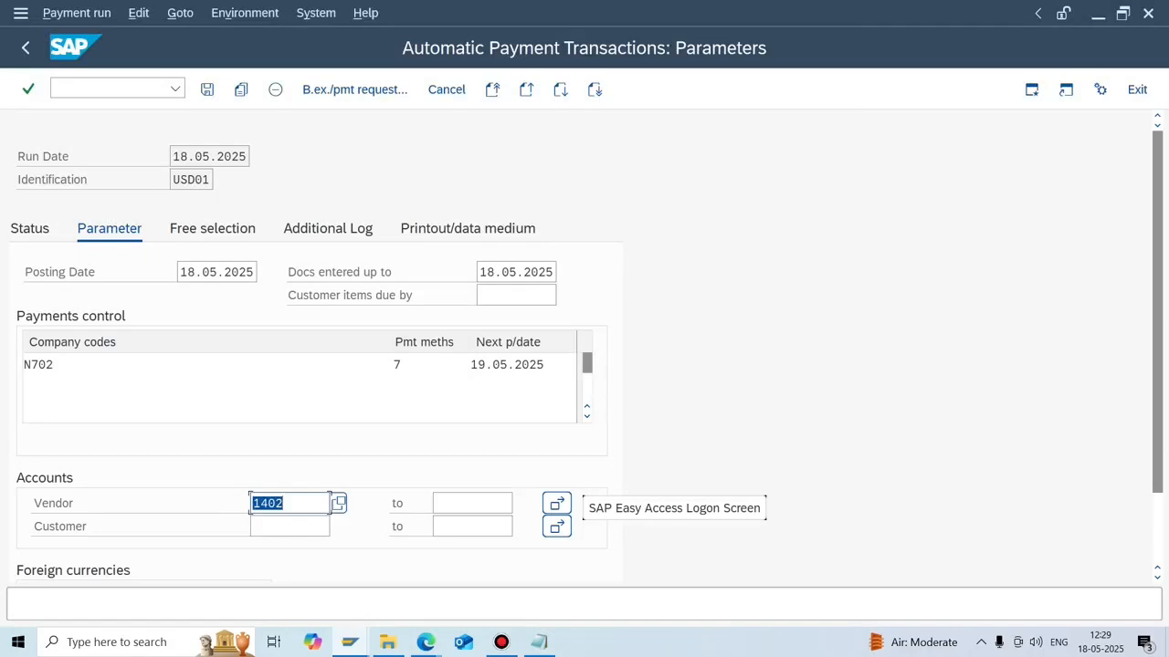
{"action": "left_click", "coordinate": [285, 503]}
Log due date check, payment method selection and line items for vendors 1402–1402, then save.
{"action": "left_click", "coordinate": [327, 229]}
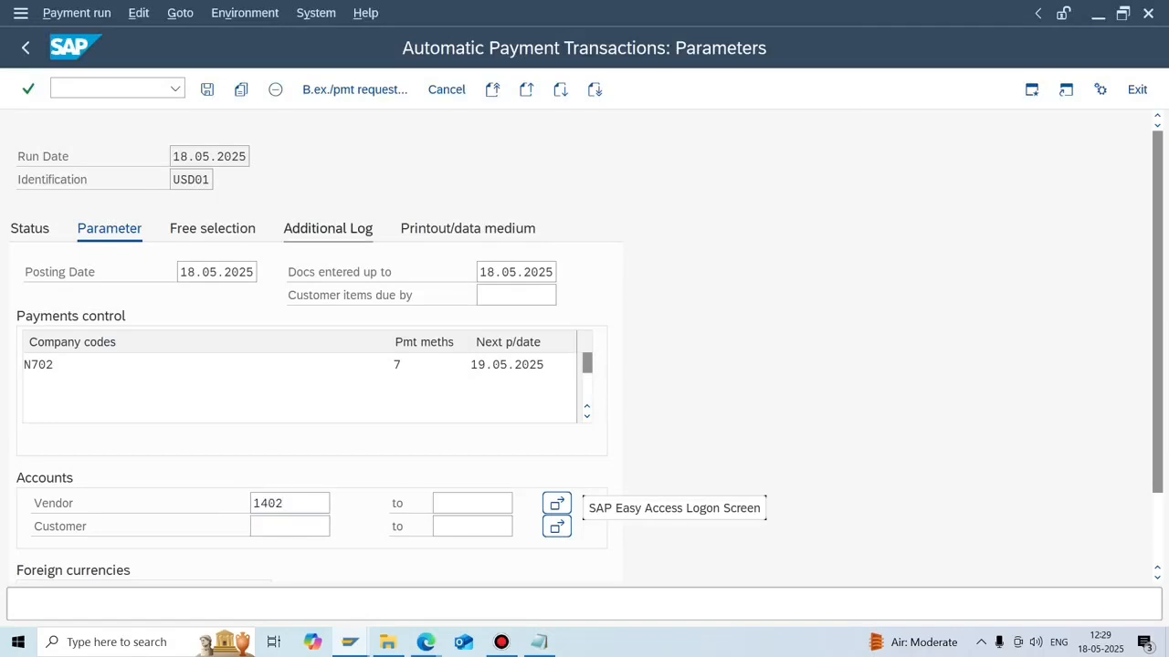
{"action": "left_click", "coordinate": [31, 318]}
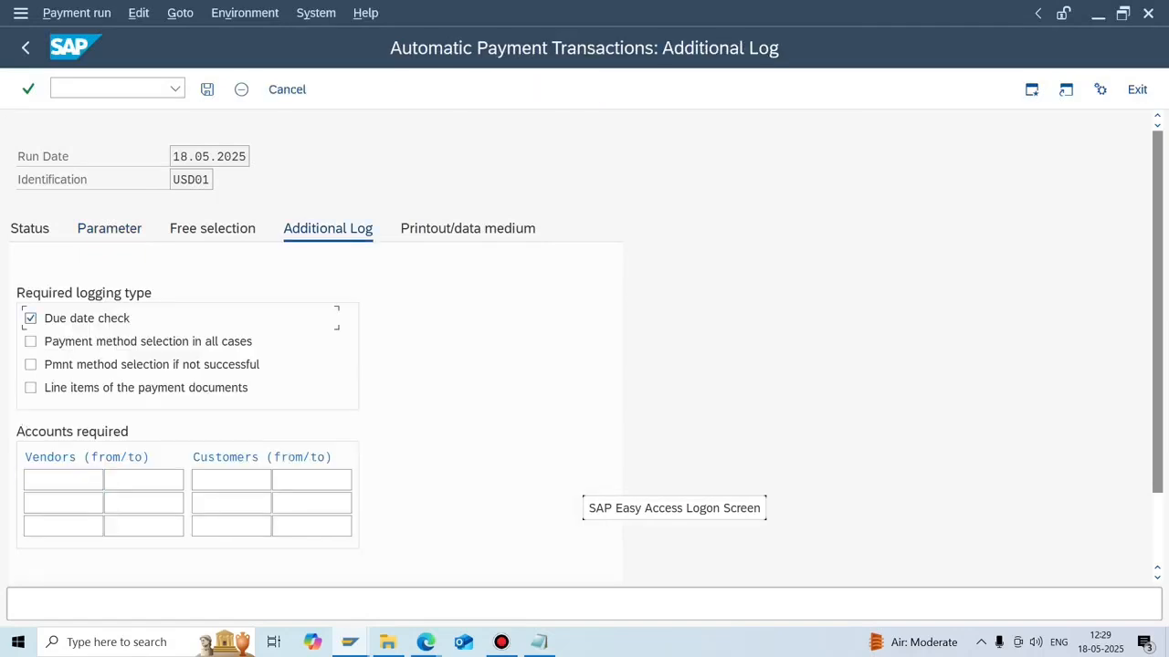
{"action": "left_click", "coordinate": [31, 341]}
{"action": "left_click", "coordinate": [31, 388]}
{"action": "left_click", "coordinate": [63, 480]}
{"action": "type", "text": "1402"}
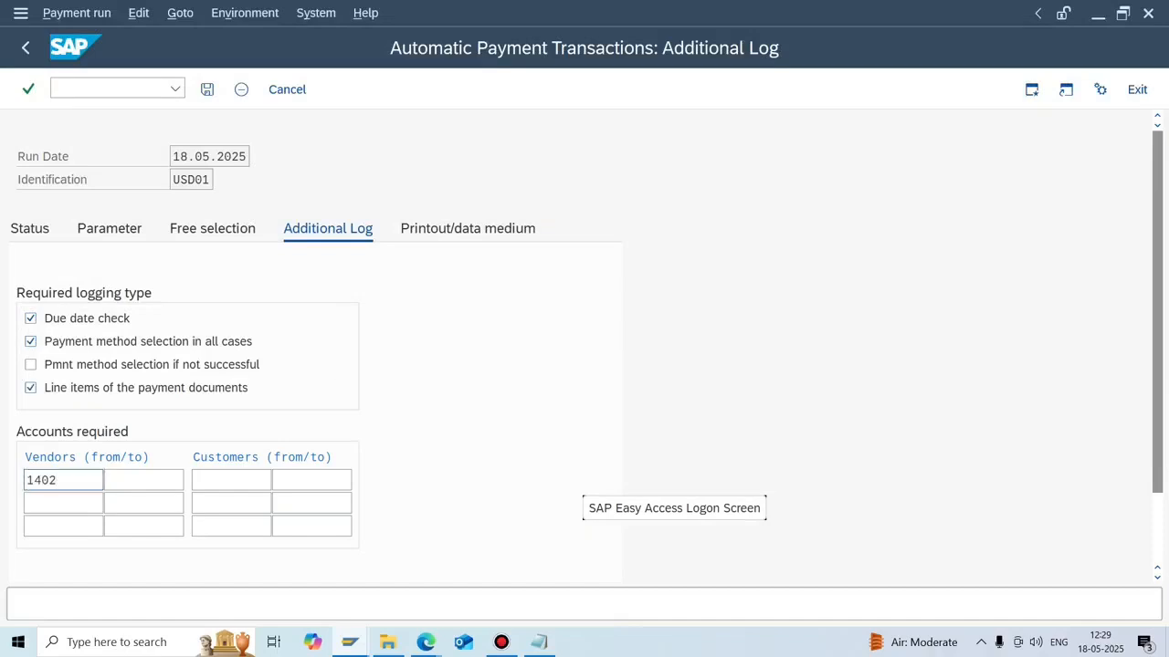
{"action": "key", "text": "ctrl+s"}
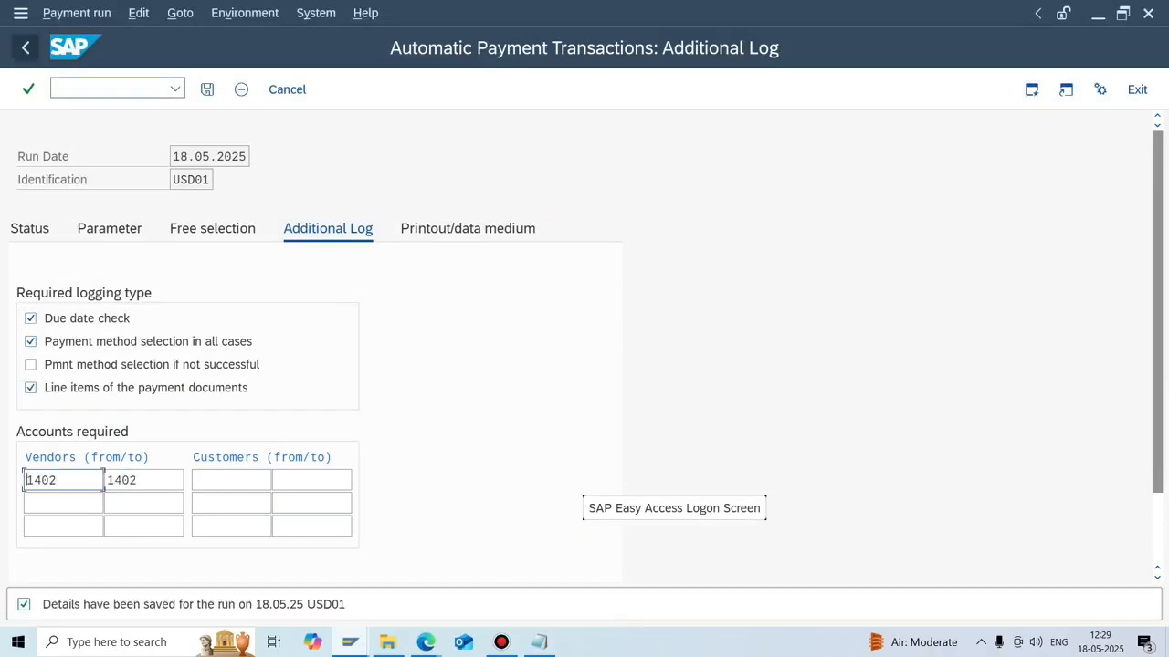
{"action": "left_click", "coordinate": [25, 47]}
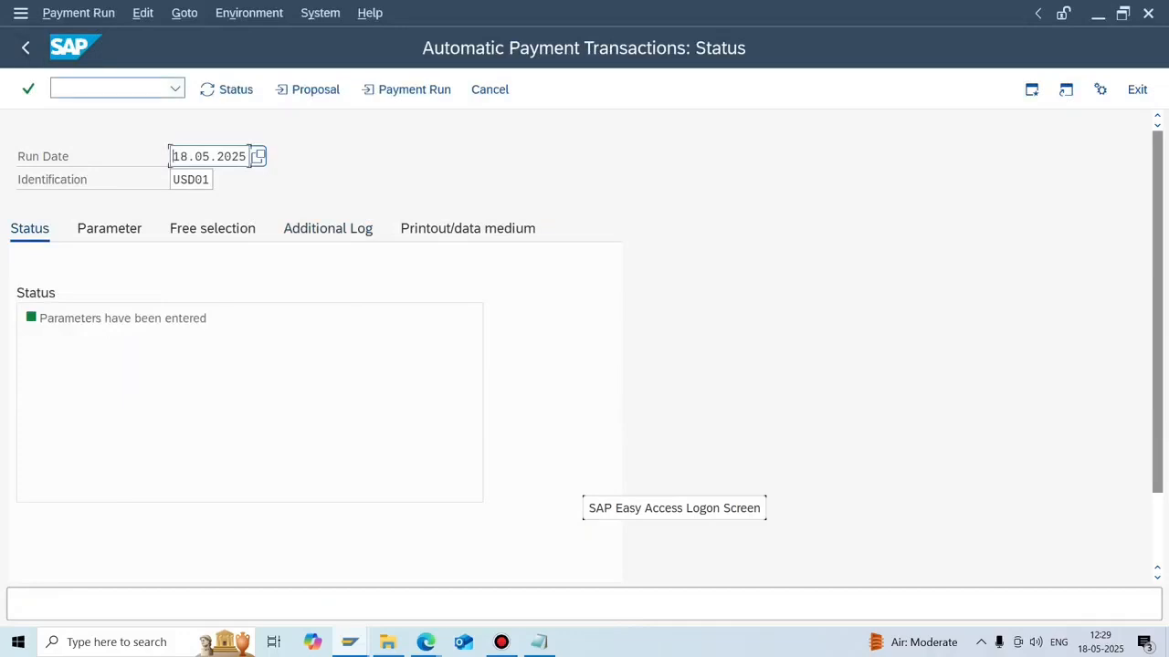
Schedule the USD01 payment proposal to start immediately.
{"action": "left_click", "coordinate": [308, 89]}
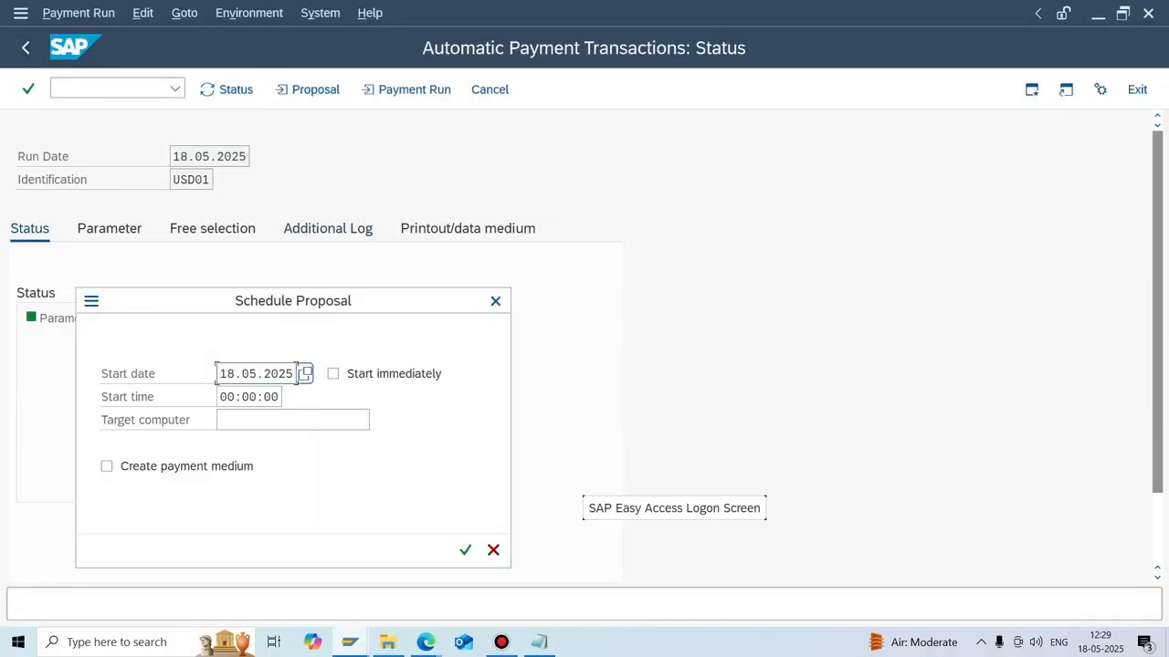
{"action": "left_click", "coordinate": [332, 373]}
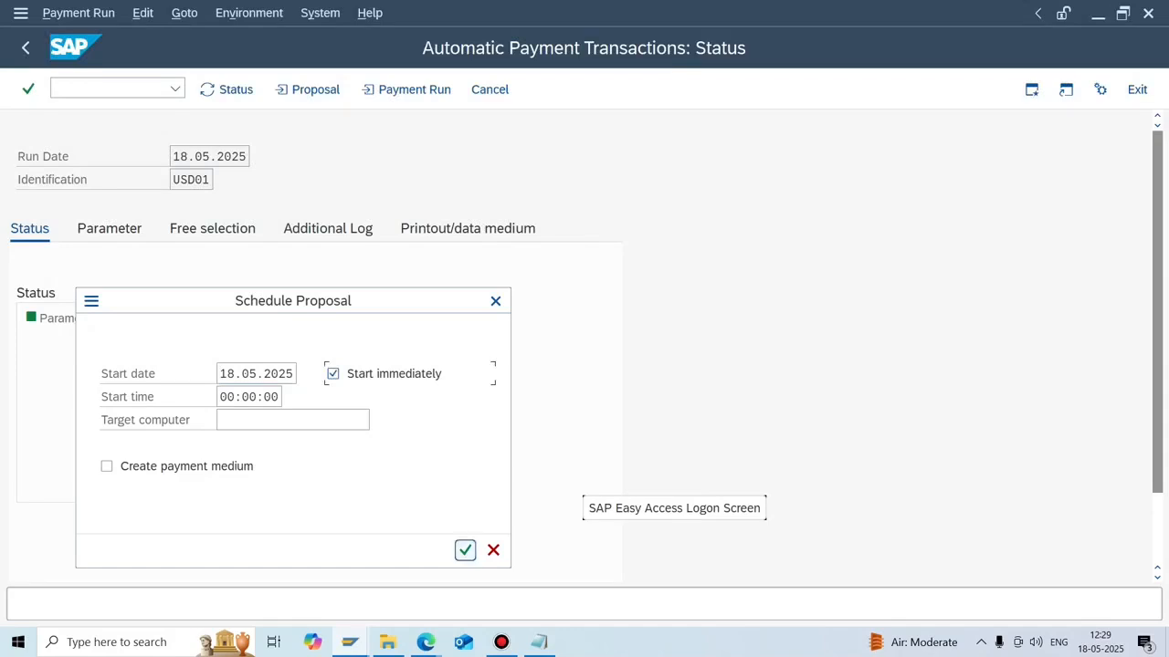
{"action": "left_click", "coordinate": [465, 550]}
Note N702, CITI and CURRENT A/C on separate lines in Notepad.
{"action": "left_click", "coordinate": [538, 642]}
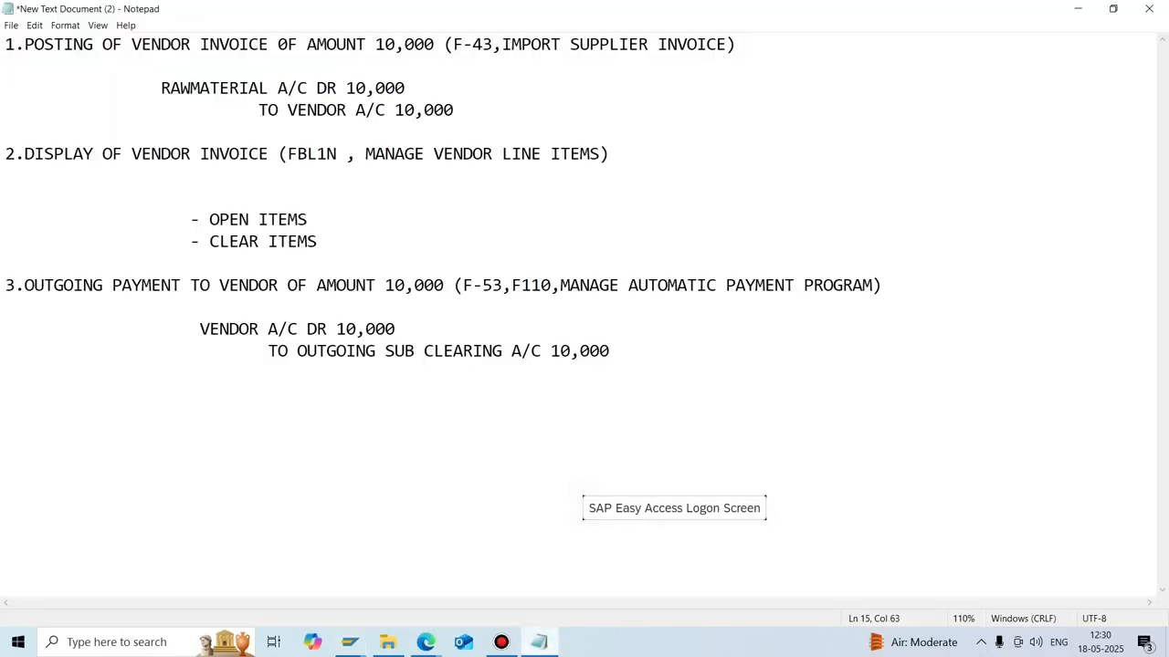
{"action": "key", "text": "Return"}
{"action": "key", "text": "Return"}
{"action": "key", "text": "Return"}
{"action": "key", "text": "Return"}
{"action": "type", "text": "N"}
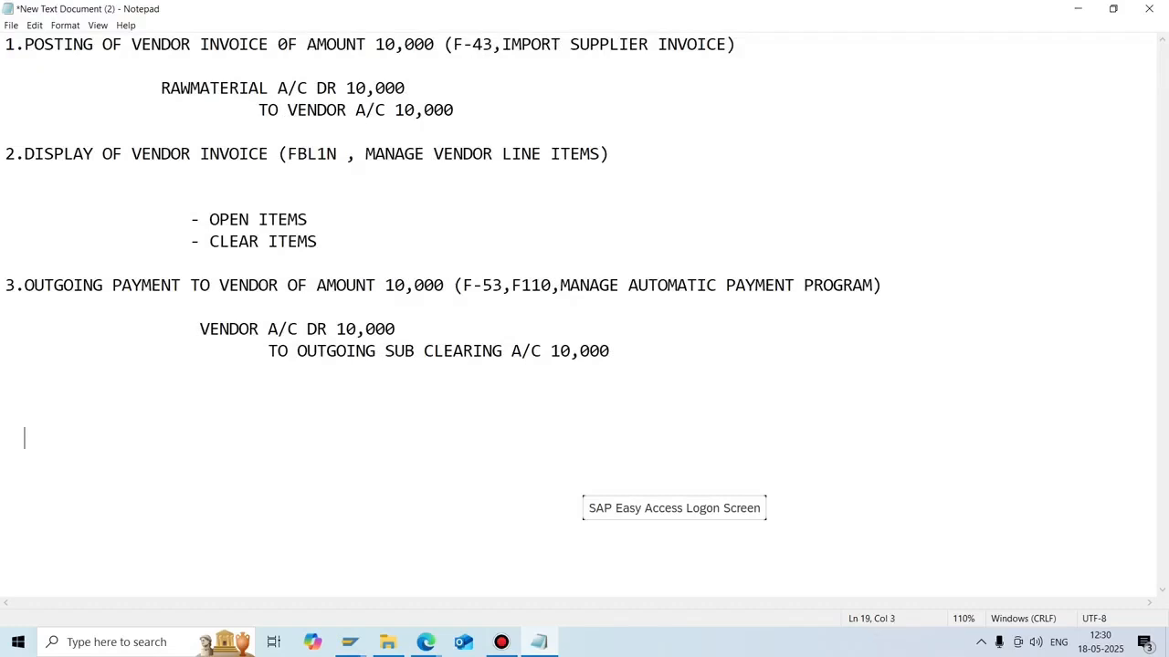
{"action": "type", "text": "702"}
{"action": "key", "text": "Return"}
{"action": "type", "text": "CITI"}
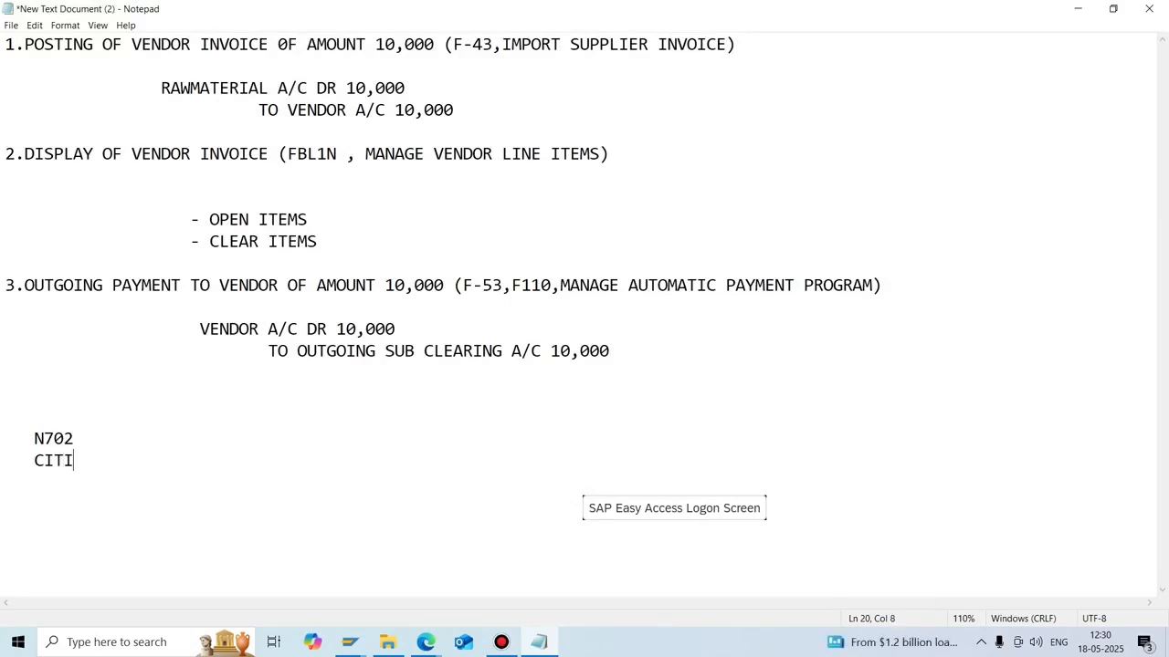
{"action": "key", "text": "Return"}
{"action": "type", "text": "CURRENT A."}
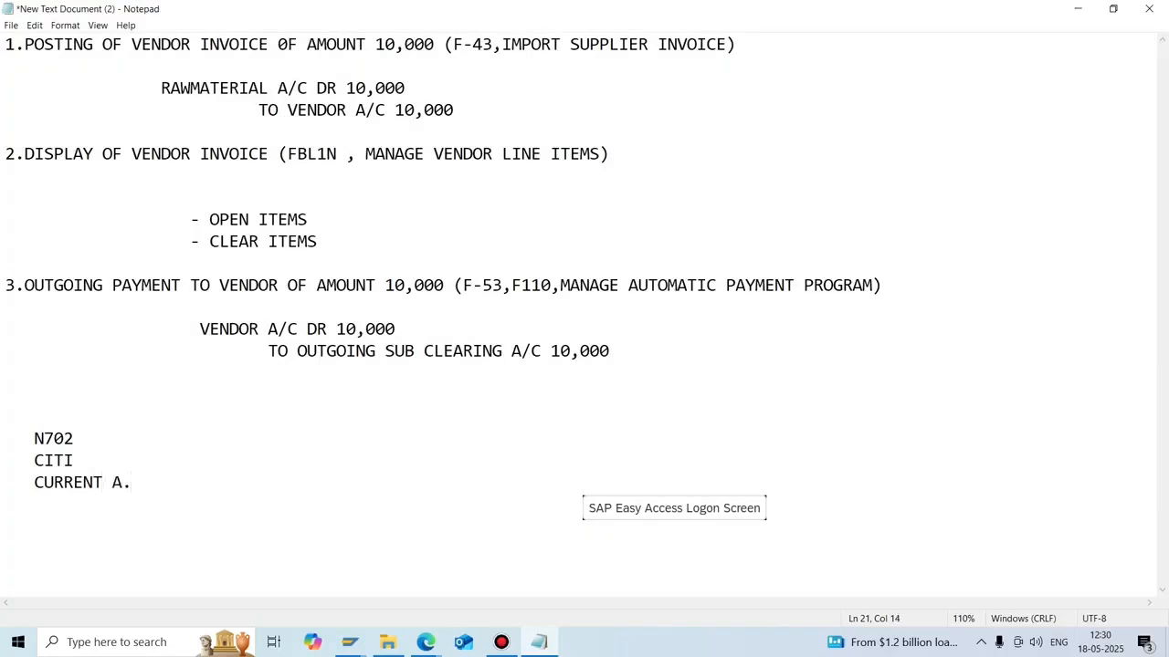
{"action": "key", "text": "BackSpace"}
{"action": "type", "text": "/C"}
Draw a dashed arrow from N702 to the vendor's name and line up the notes.
{"action": "key", "text": "Up"}
{"action": "key", "text": "Up"}
{"action": "type", "text": "-----------------"}
{"action": "key", "text": "BackSpace"}
{"action": "type", "text": "--->NAVEEN"}
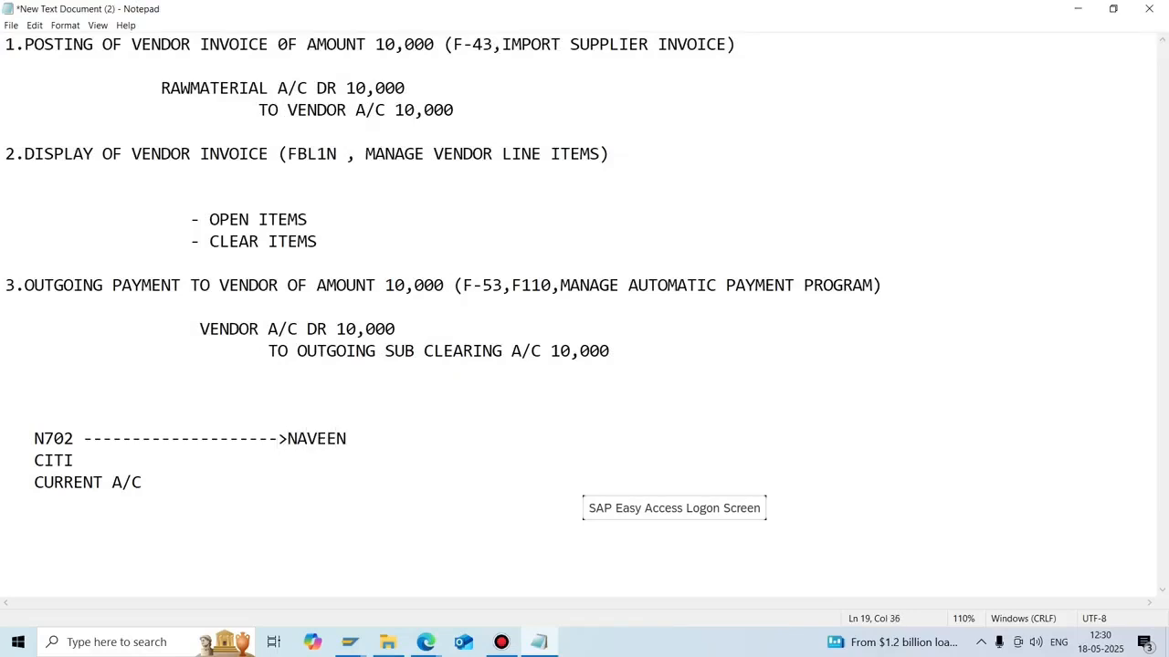
{"action": "key", "text": "Down"}
{"action": "key", "text": "BackSpace"}
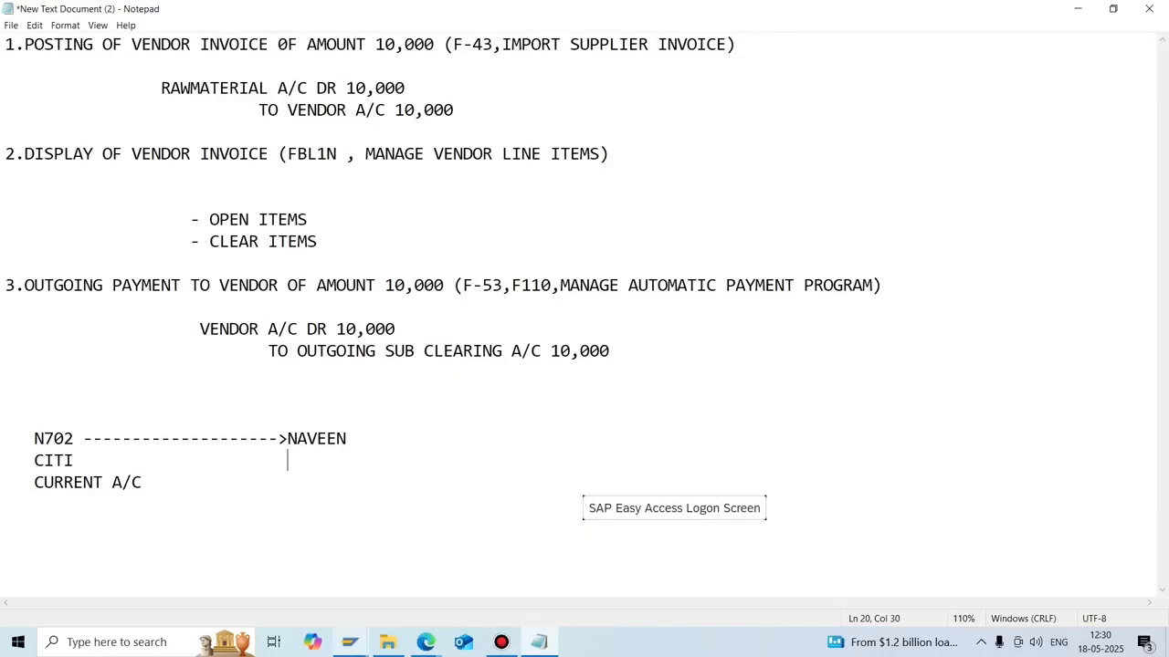
{"action": "left_click", "coordinate": [350, 642]}
In FK02, add a bank detail for the vendor with country US and bank key 29292929.
{"action": "left_click", "coordinate": [515, 578]}
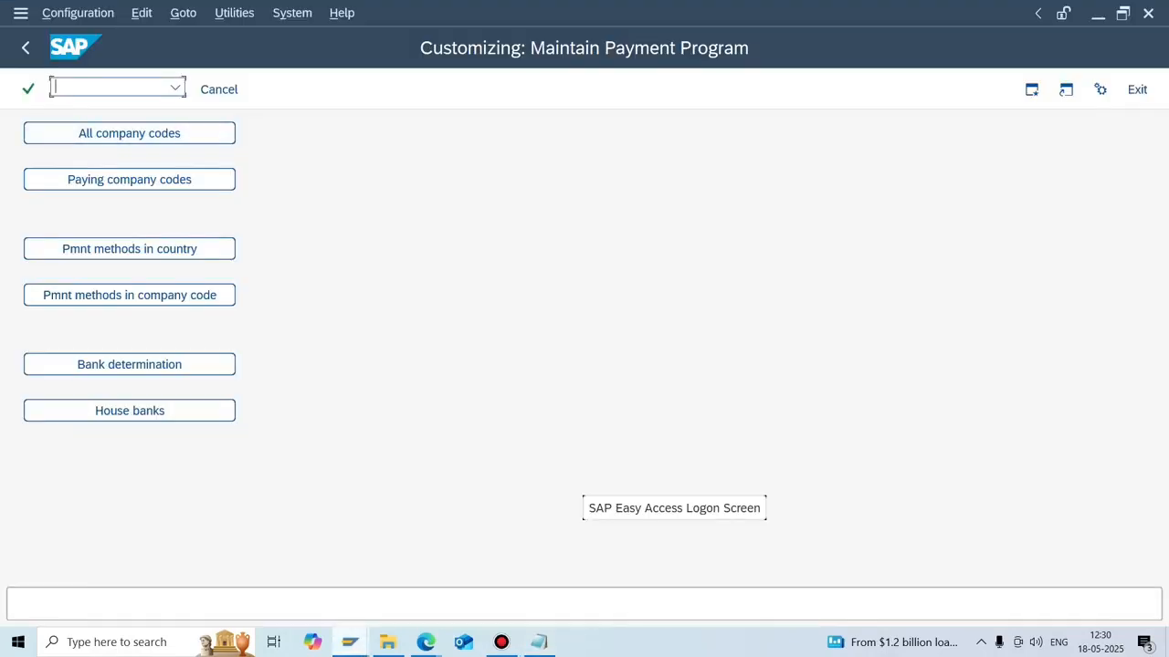
{"action": "type", "text": "/NFK02"}
{"action": "key", "text": "Return"}
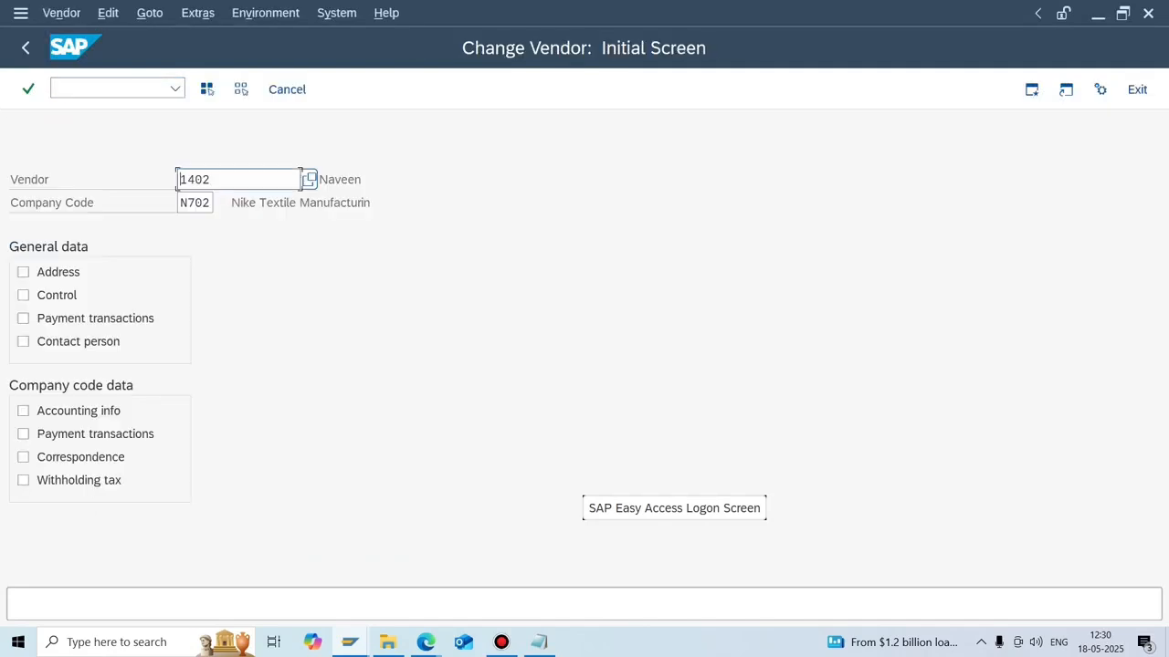
{"action": "left_click", "coordinate": [23, 318]}
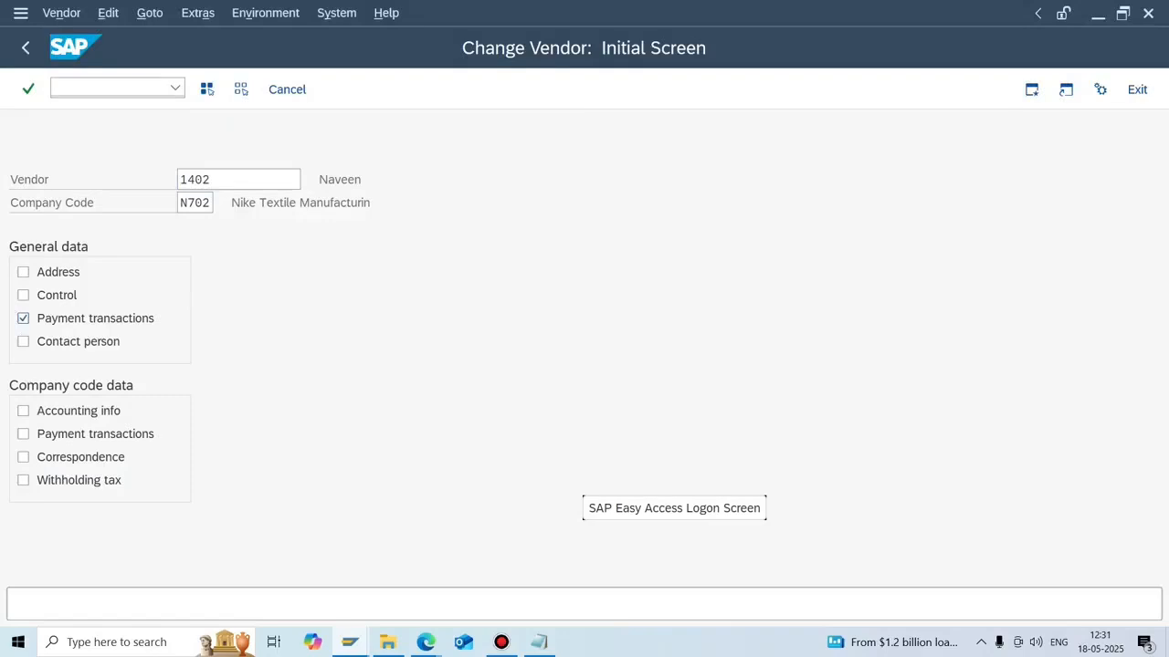
{"action": "key", "text": "Return"}
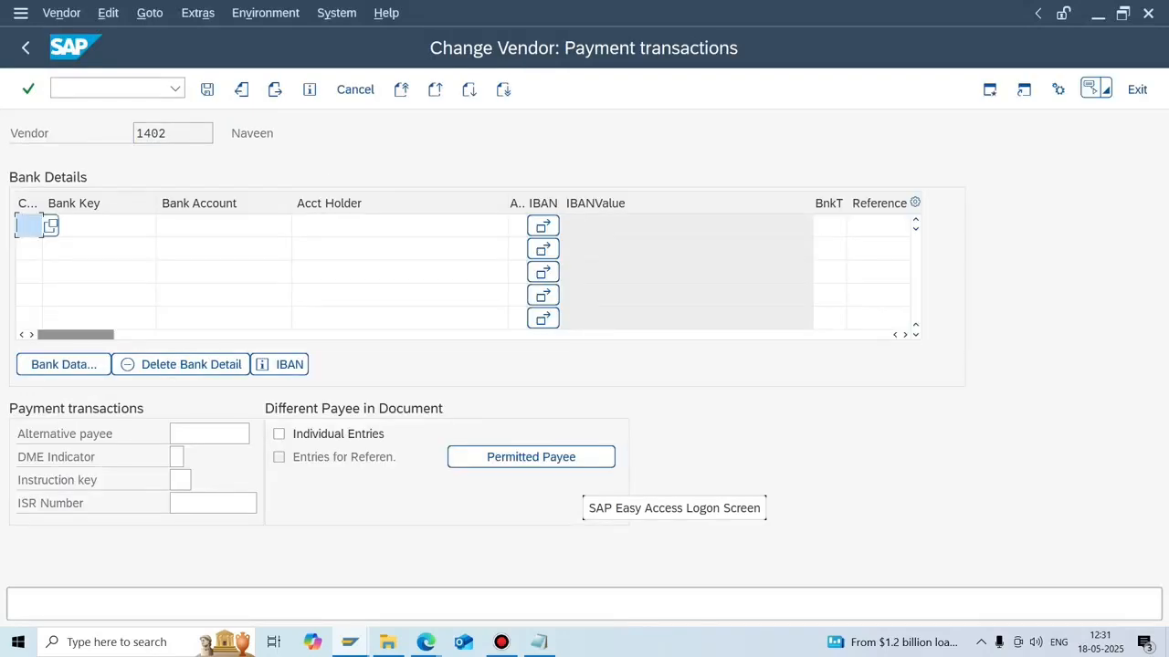
{"action": "type", "text": "US"}
{"action": "key", "text": "Tab"}
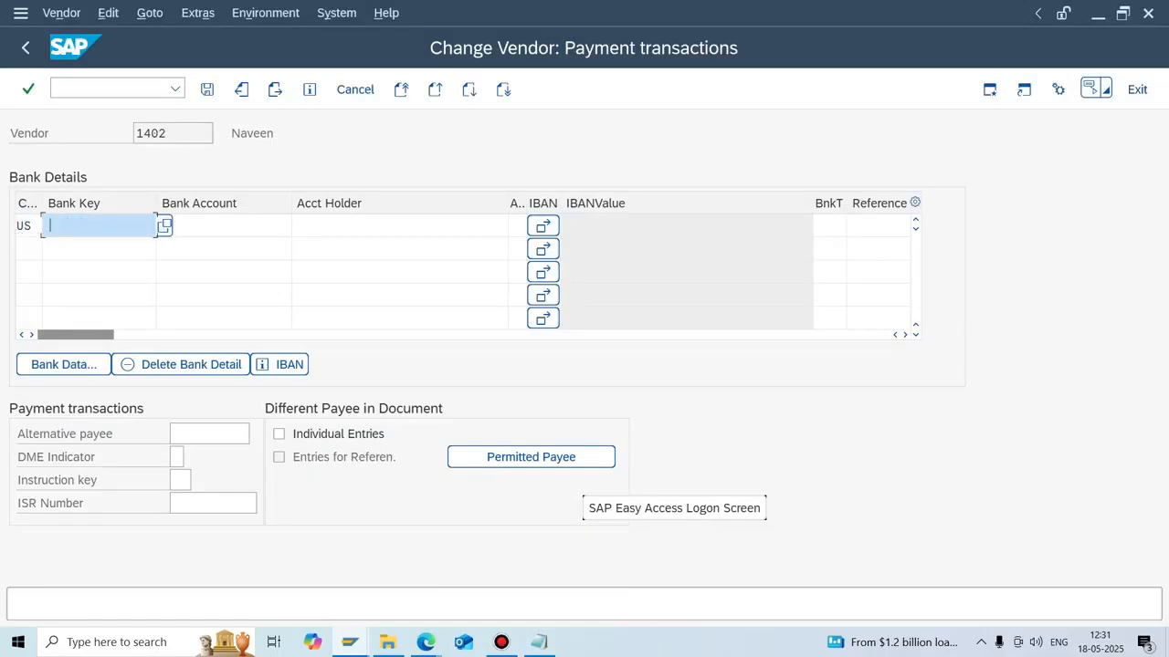
{"action": "key", "text": "F4"}
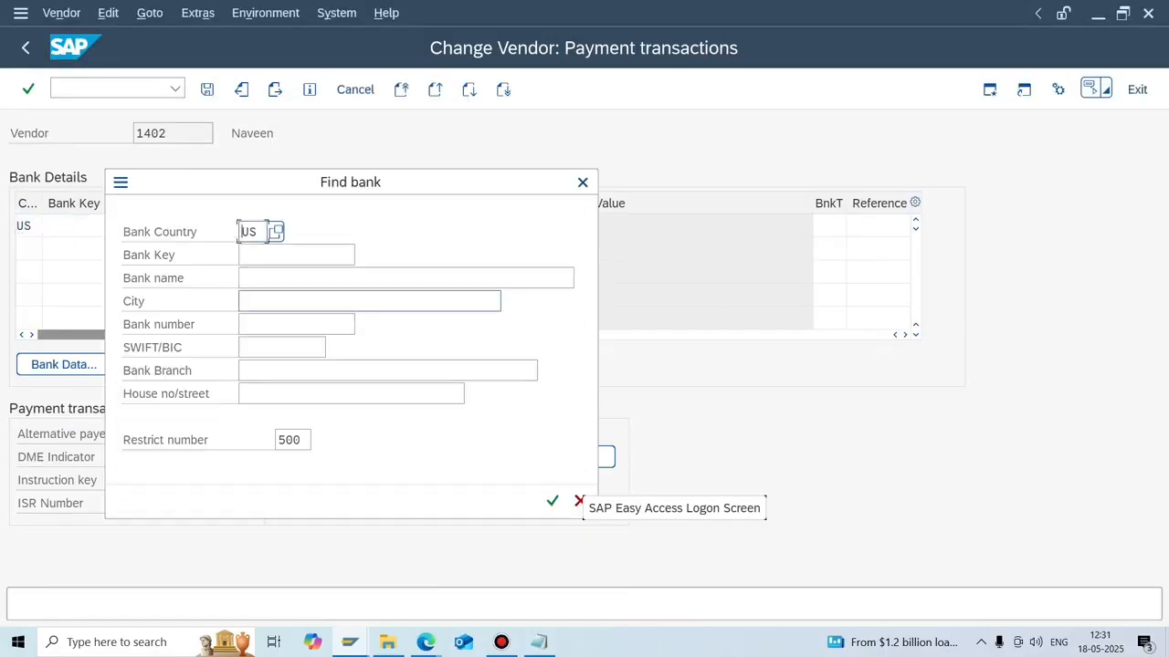
{"action": "key", "text": "Return"}
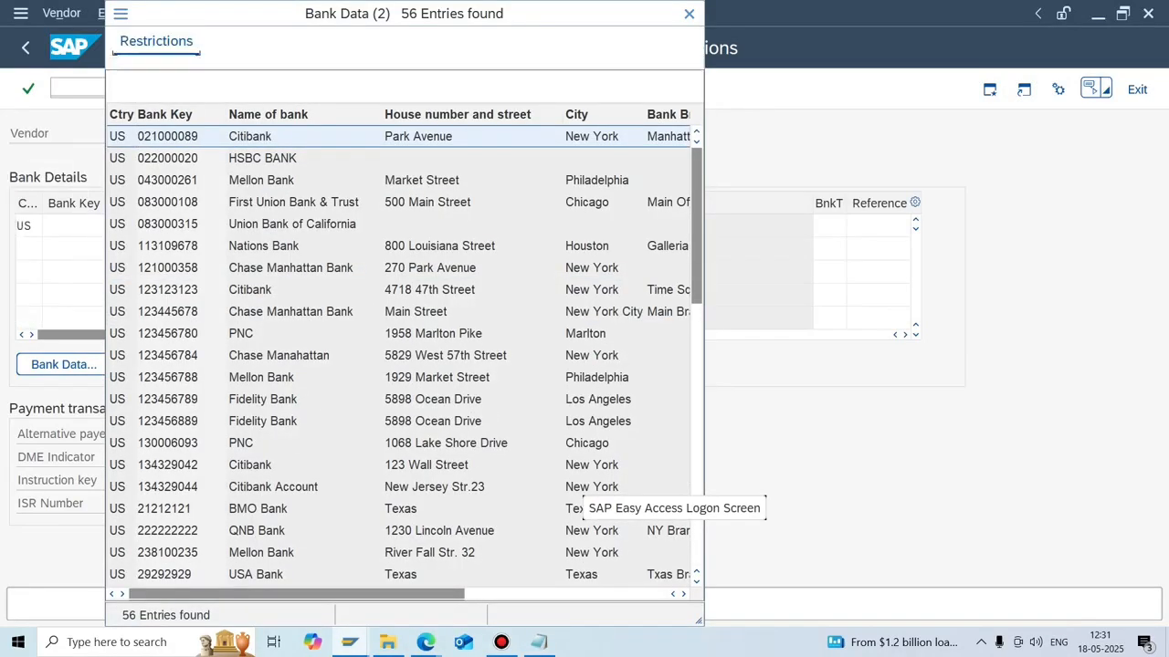
{"action": "double_click", "coordinate": [256, 574]}
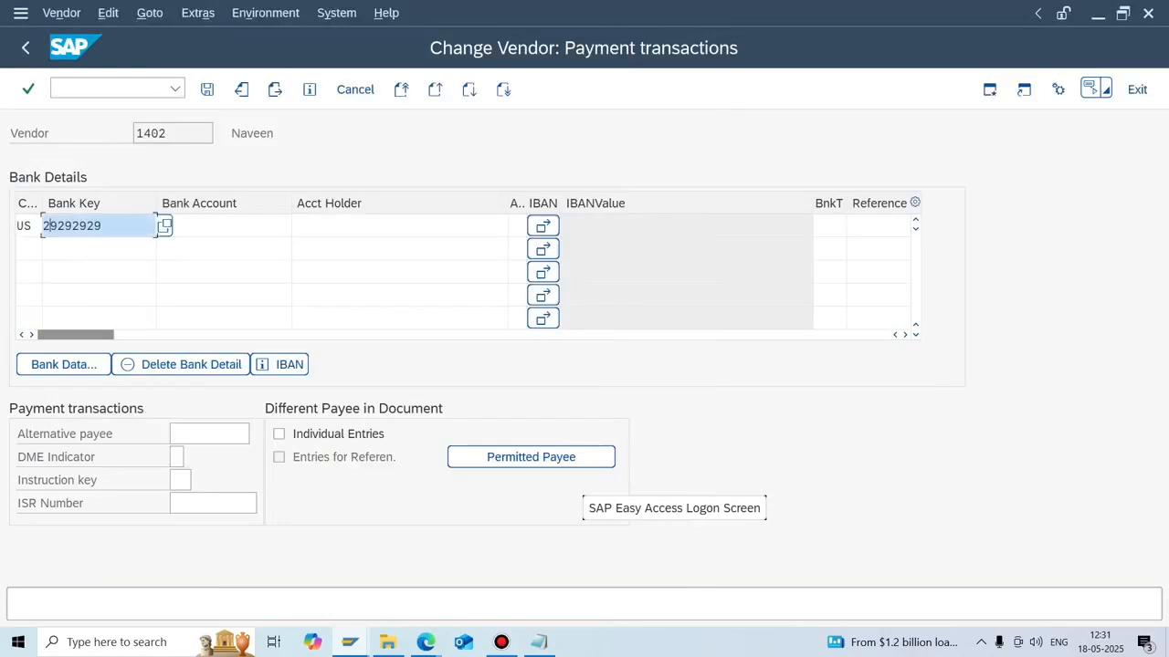
{"action": "key", "text": "Return"}
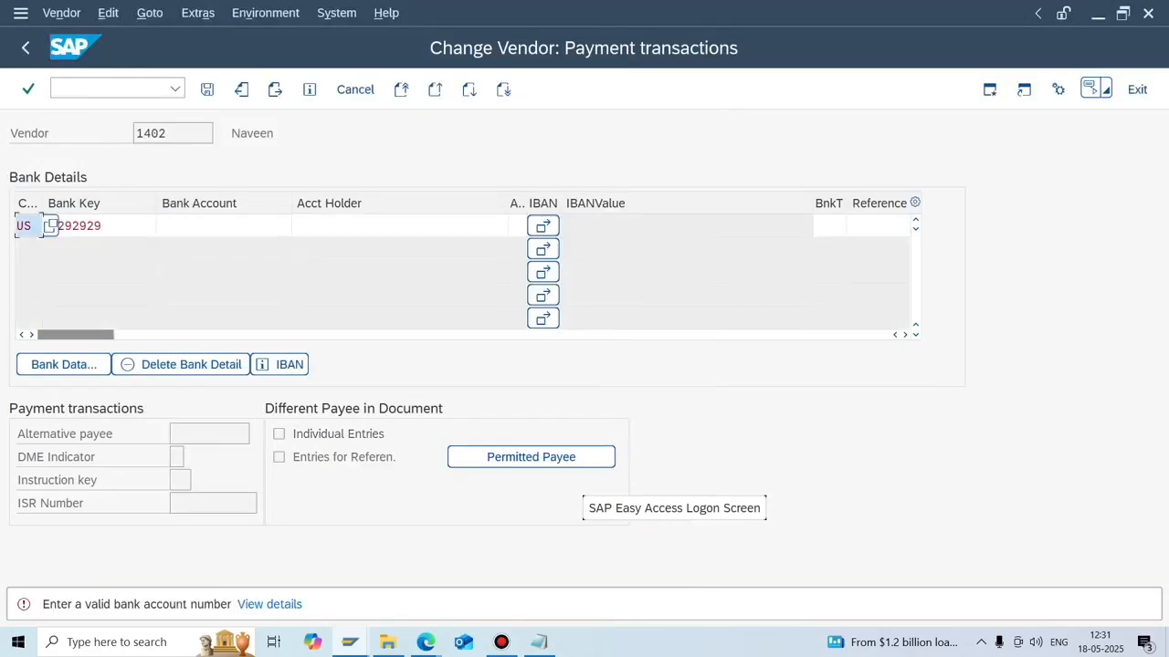
Fill in the vendor's bank account number and account holder, and save the bank detail.
{"action": "left_click", "coordinate": [224, 226]}
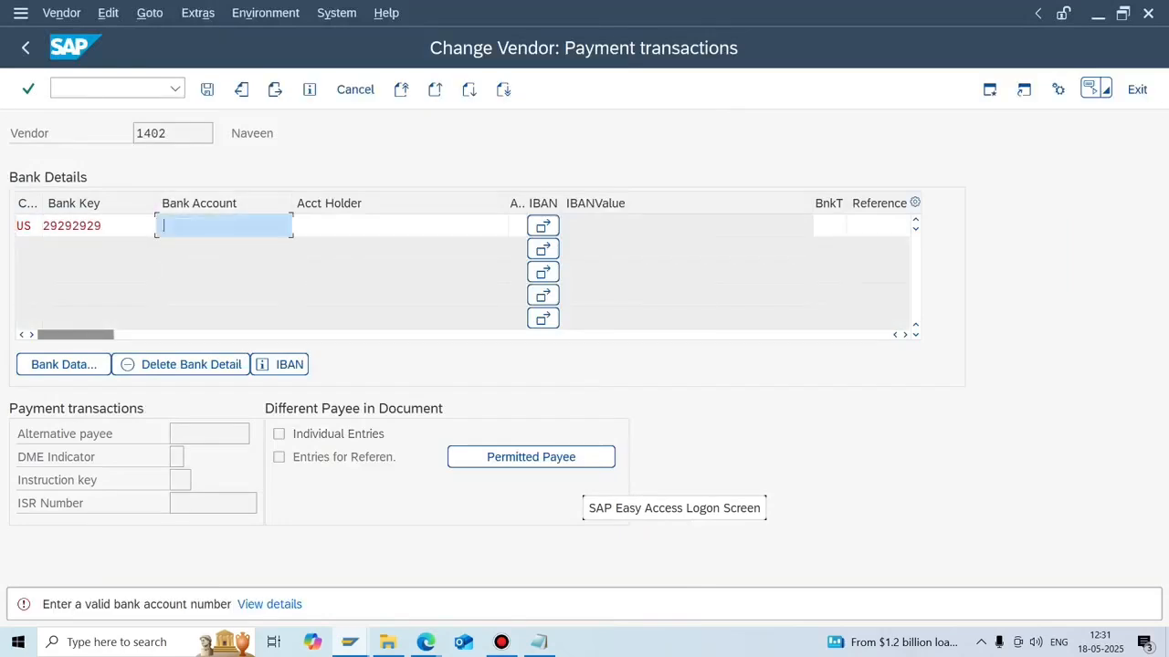
{"action": "key", "text": "Return"}
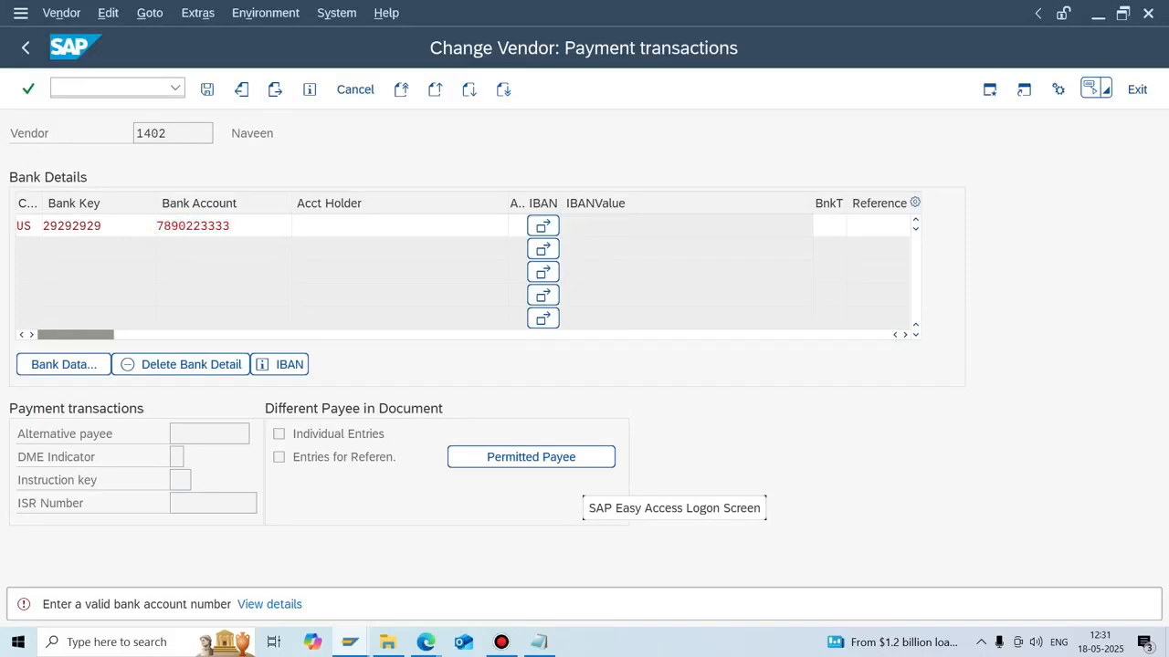
{"action": "left_click", "coordinate": [399, 226]}
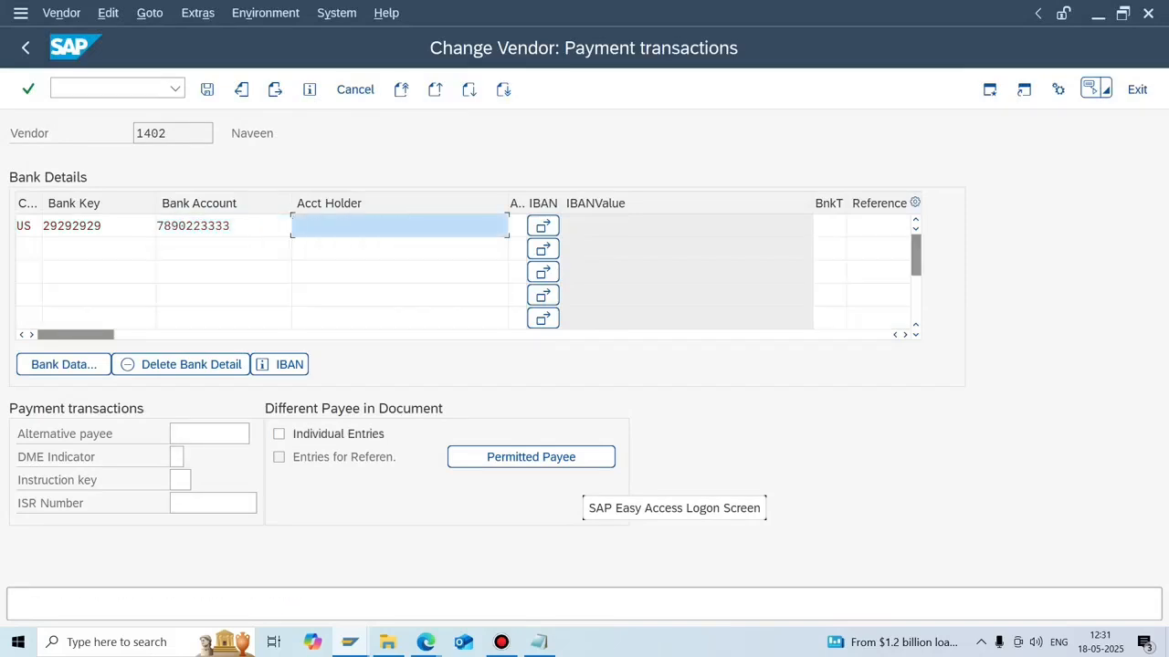
{"action": "type", "text": "NAVEEN"}
{"action": "key", "text": "Return"}
{"action": "key", "text": "Return"}
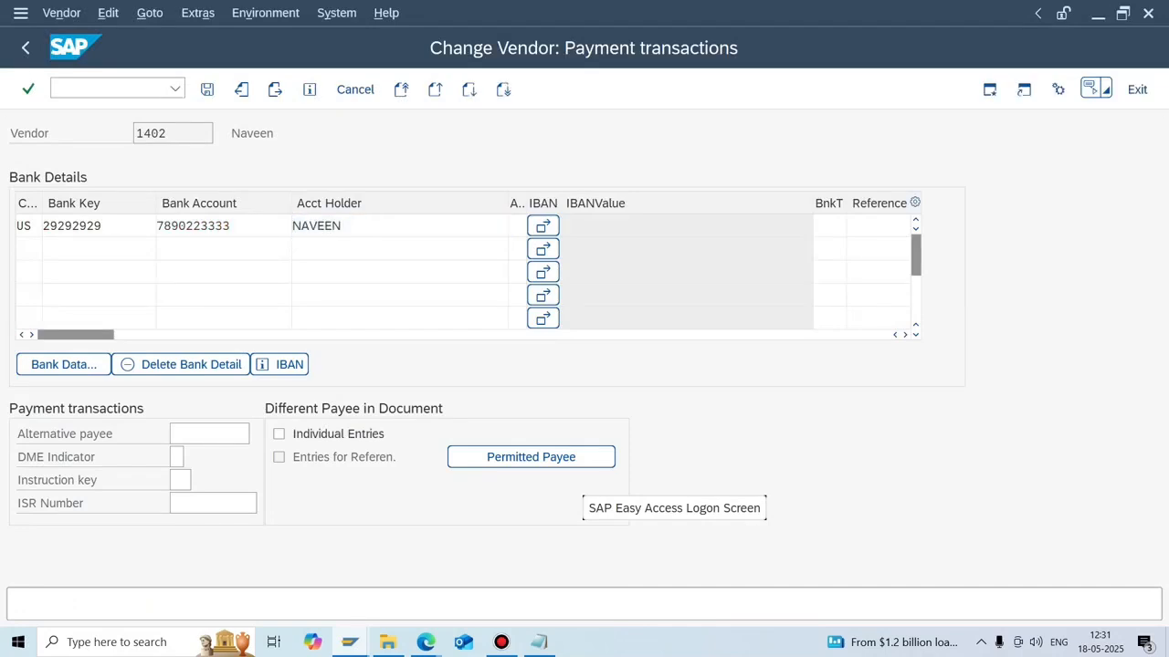
{"action": "key", "text": "ctrl+s"}
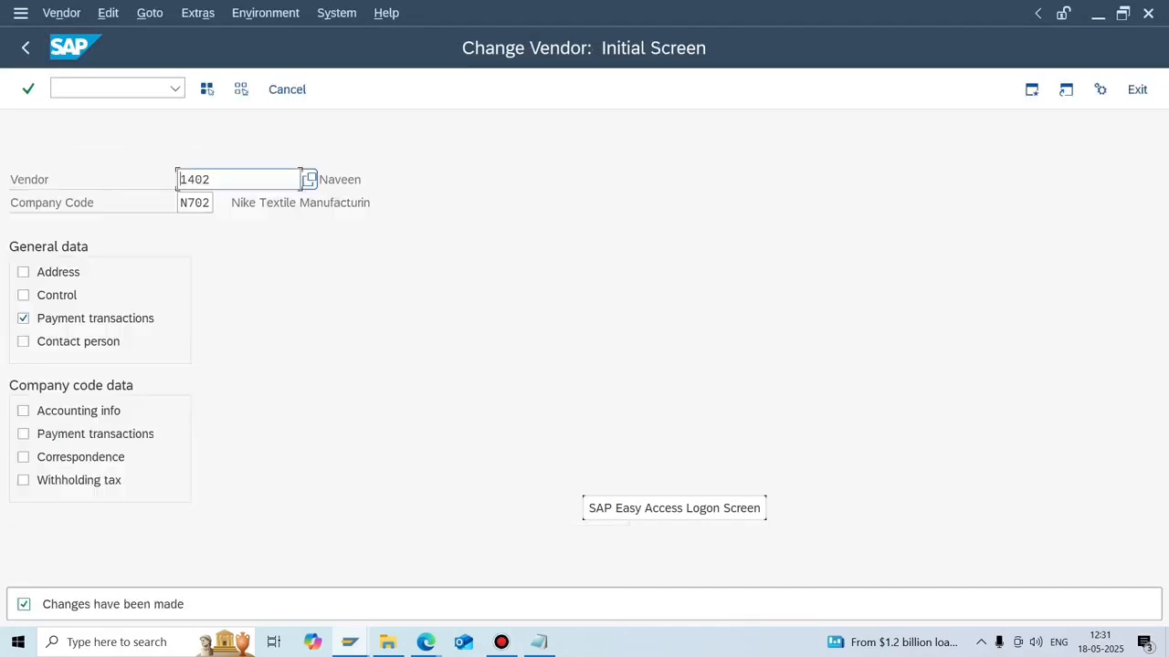
{"action": "key", "text": "Return"}
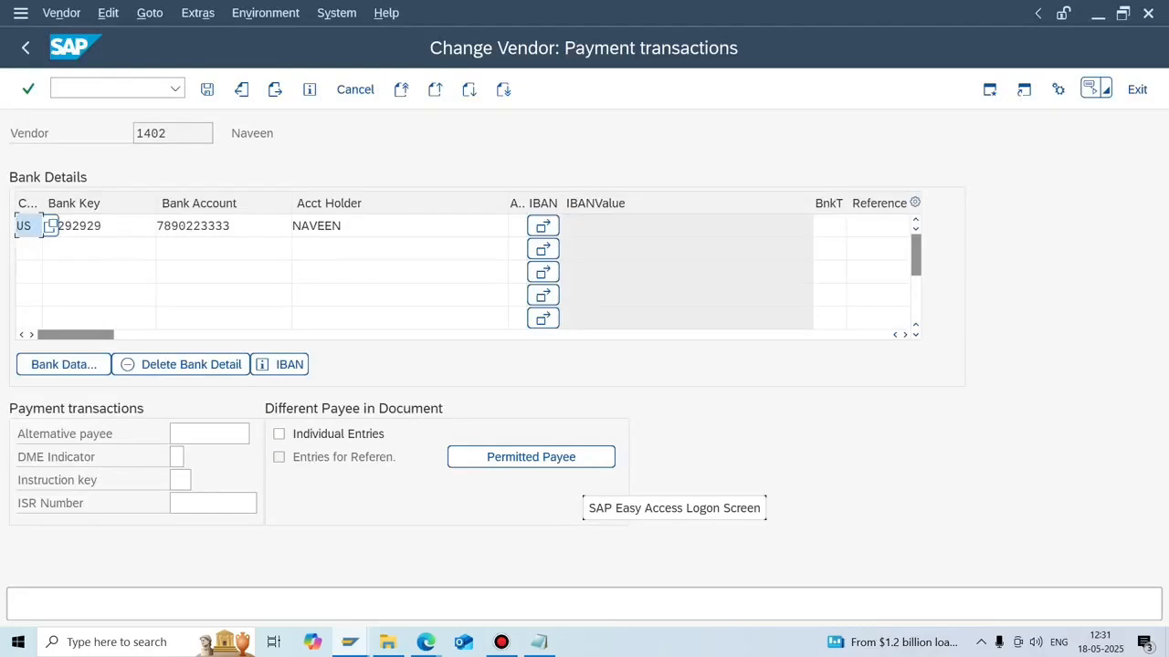
{"action": "left_click", "coordinate": [350, 642]}
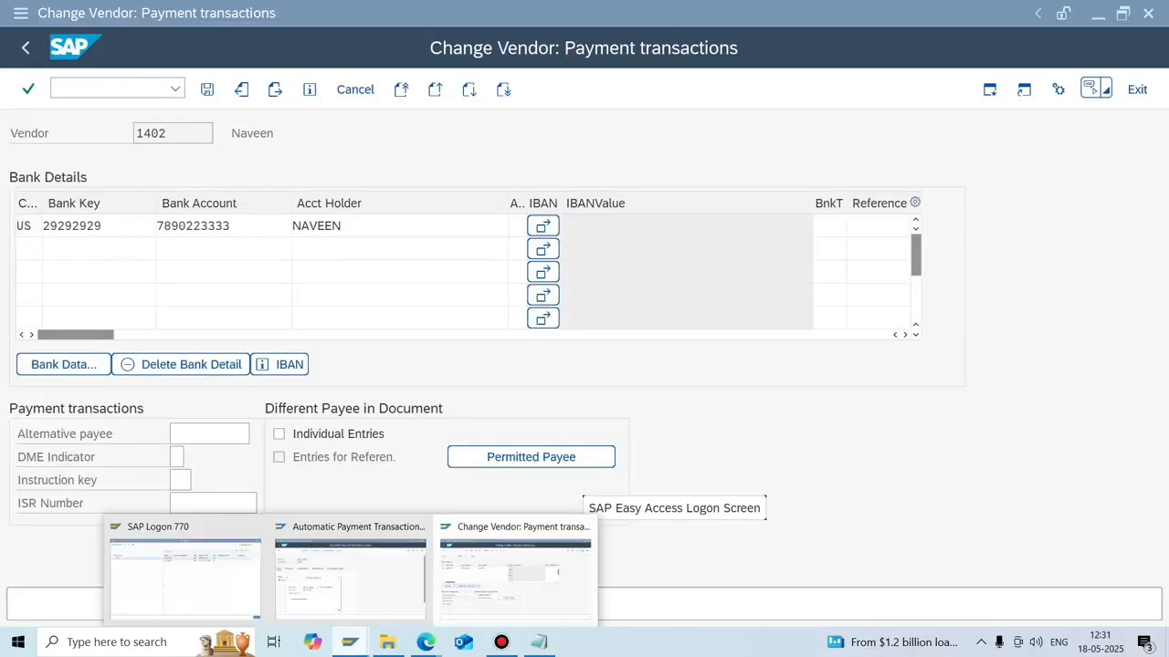
{"action": "left_click", "coordinate": [515, 575]}
{"action": "left_click", "coordinate": [27, 225]}
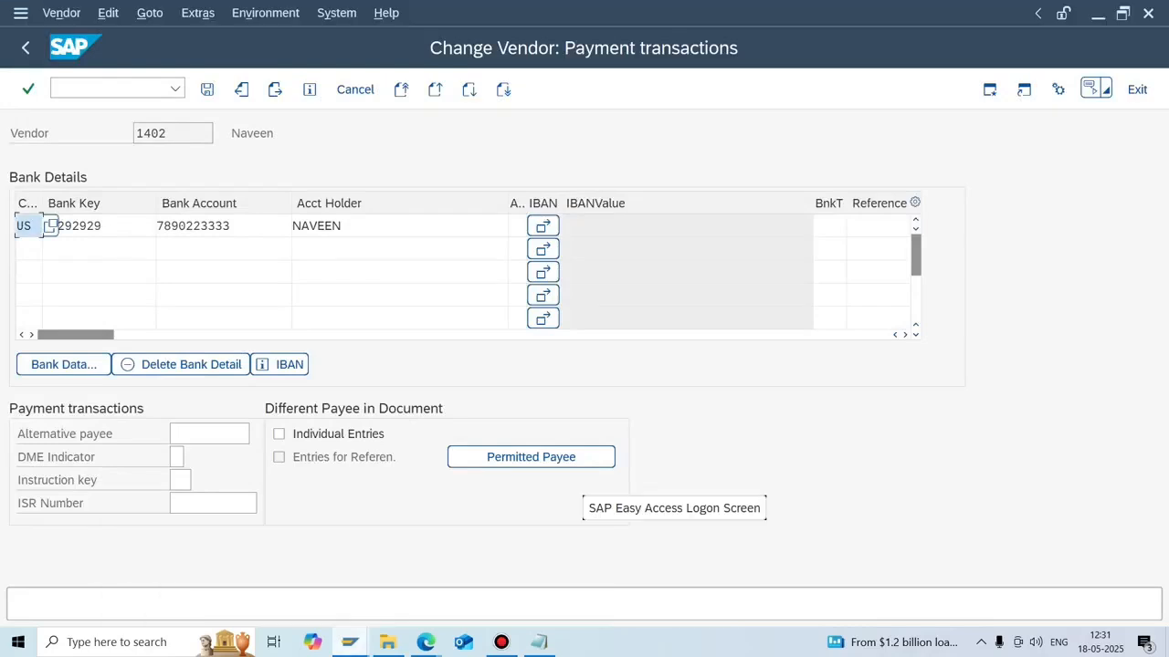
{"action": "left_click", "coordinate": [108, 88]}
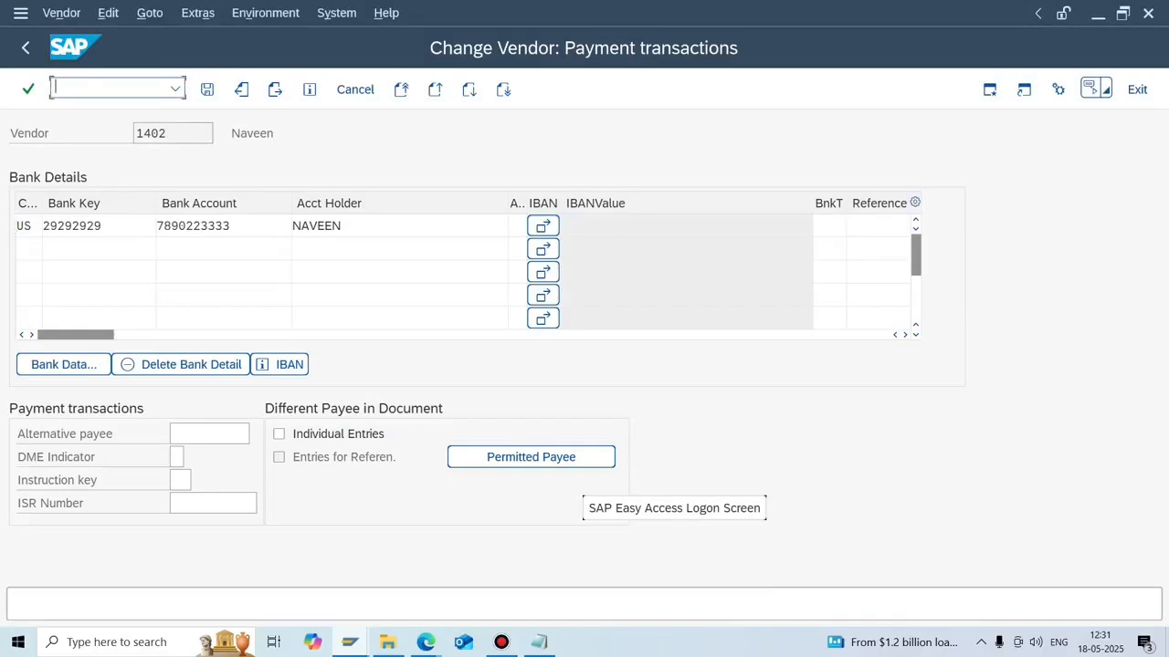
Open payment program configuration in a new session and select house bank CITI.
{"action": "type", "text": "/OFZP"}
{"action": "key", "text": "BackSpace"}
{"action": "key", "text": "BackSpace"}
{"action": "type", "text": "B60"}
{"action": "key", "text": "Return"}
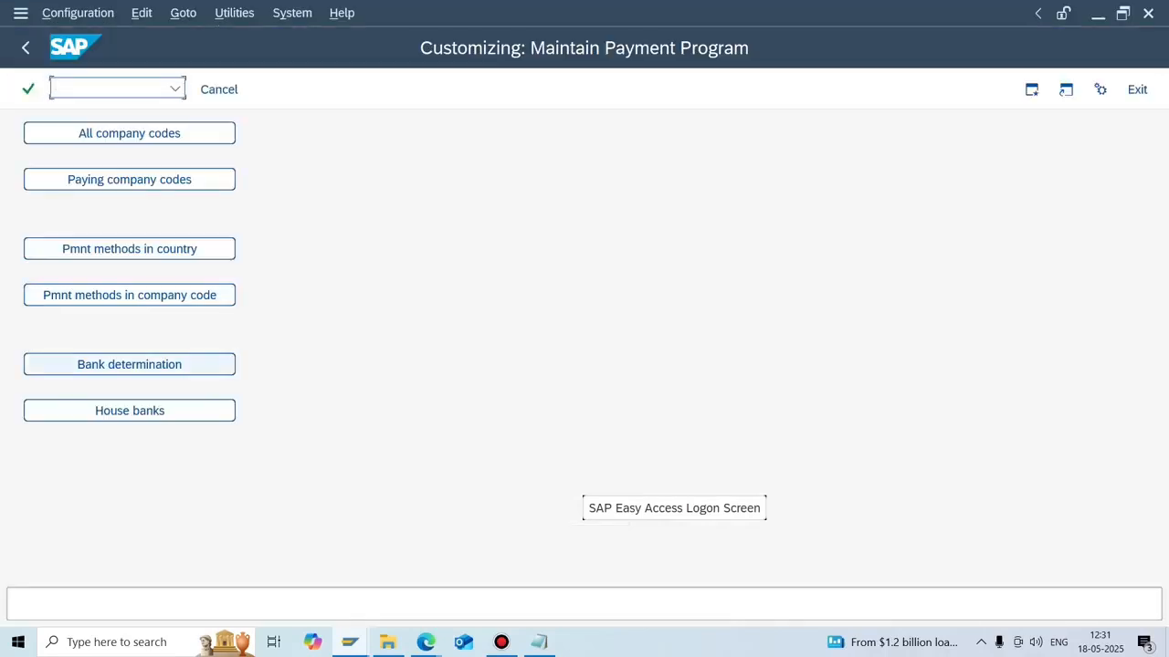
{"action": "left_click", "coordinate": [129, 411]}
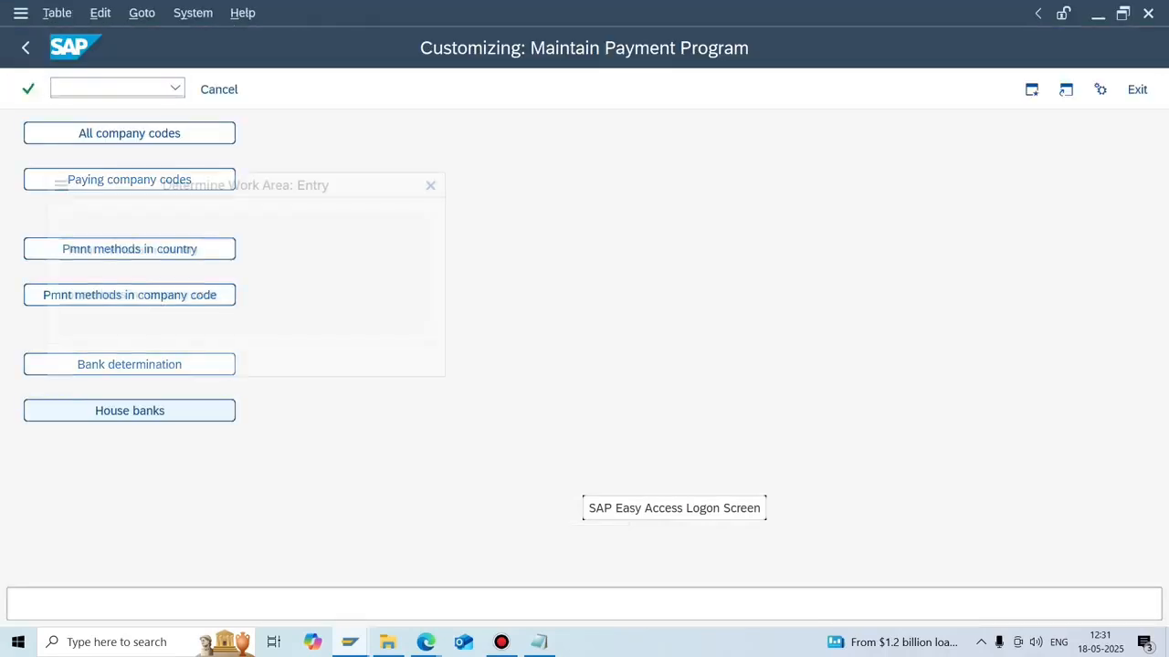
{"action": "left_click", "coordinate": [202, 363]}
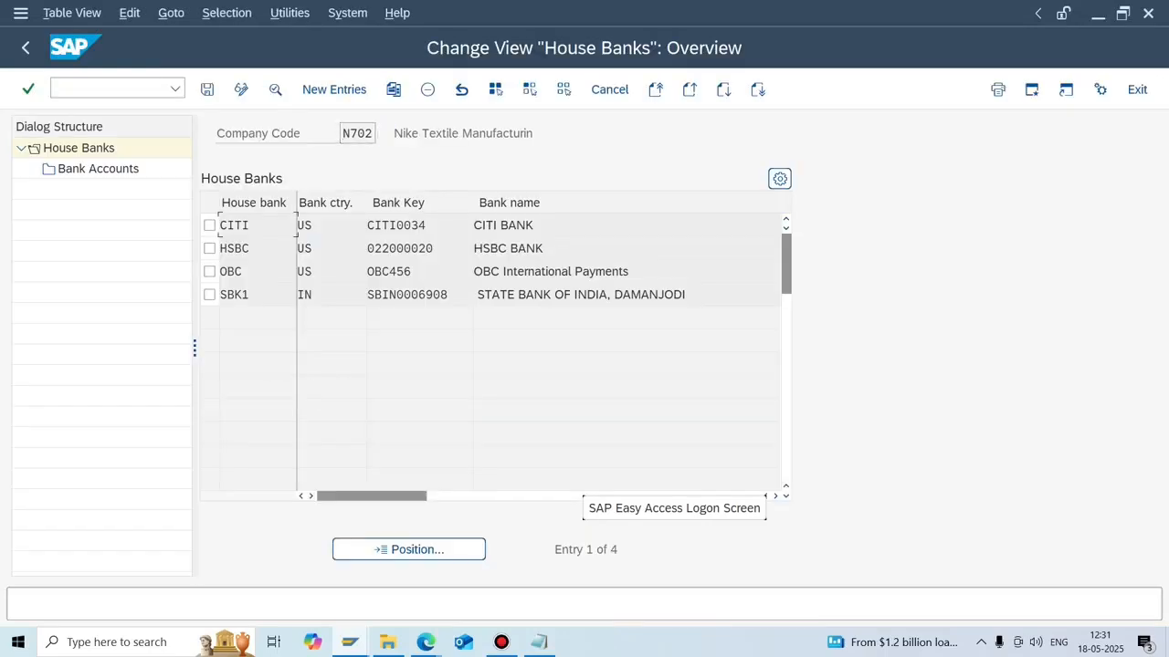
{"action": "left_click", "coordinate": [209, 225]}
Compare CITI's bank account number with the vendor's bank account number.
{"action": "double_click", "coordinate": [97, 169]}
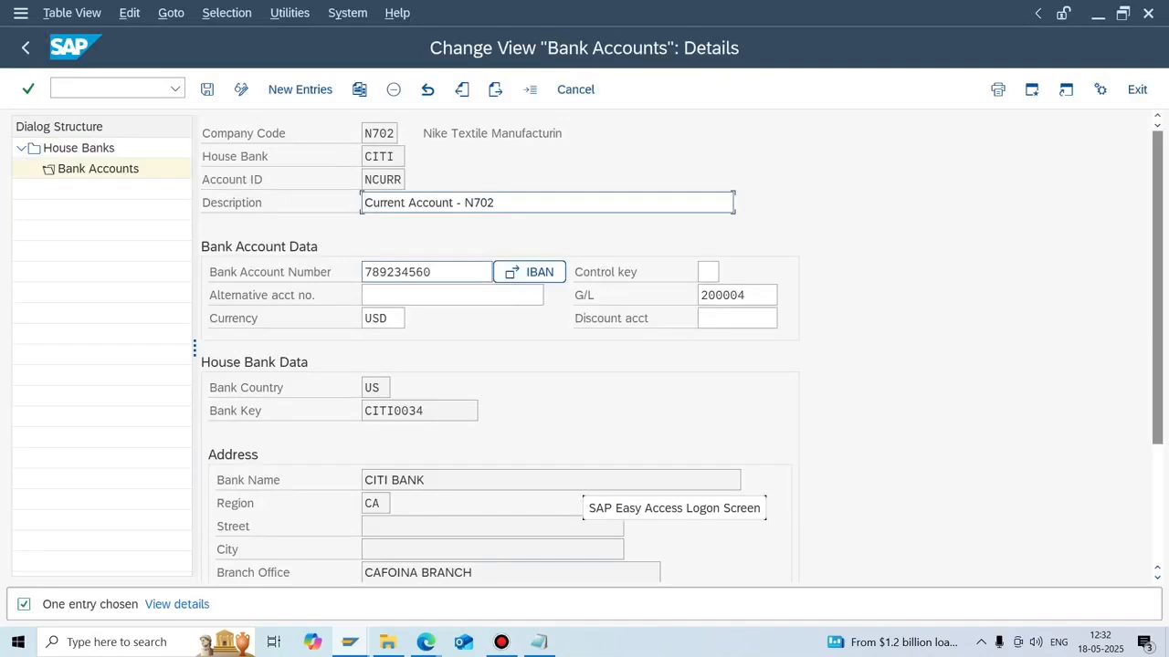
{"action": "left_click_drag", "start_coordinate": [433, 272], "coordinate": [361, 272]}
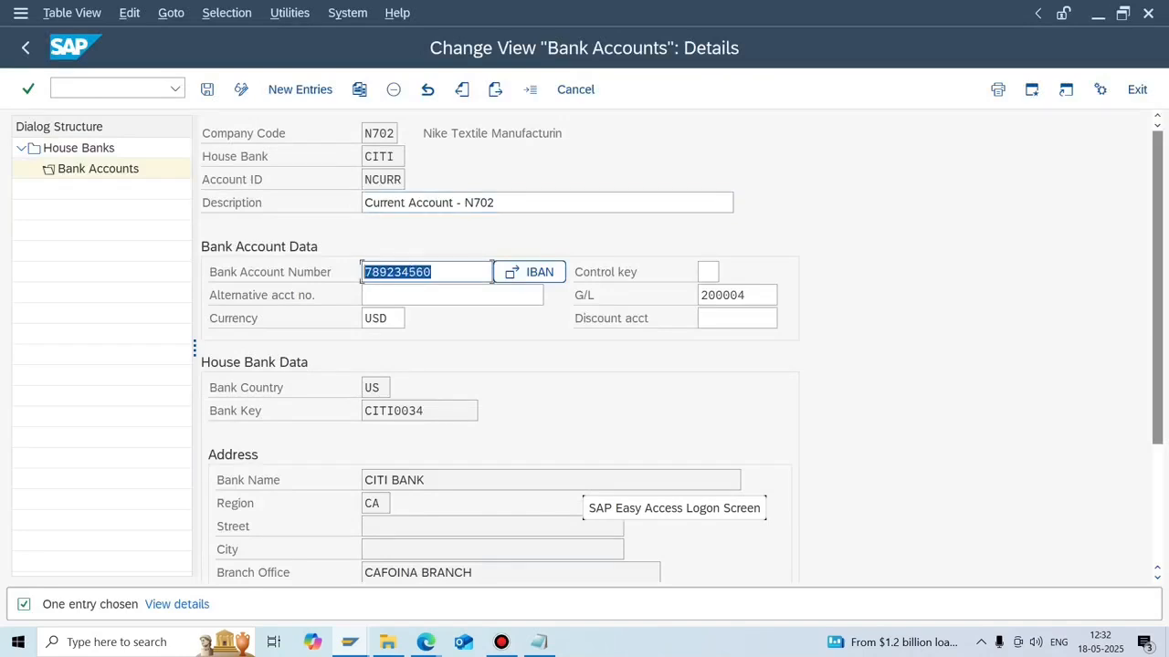
{"action": "key", "text": "alt+Tab"}
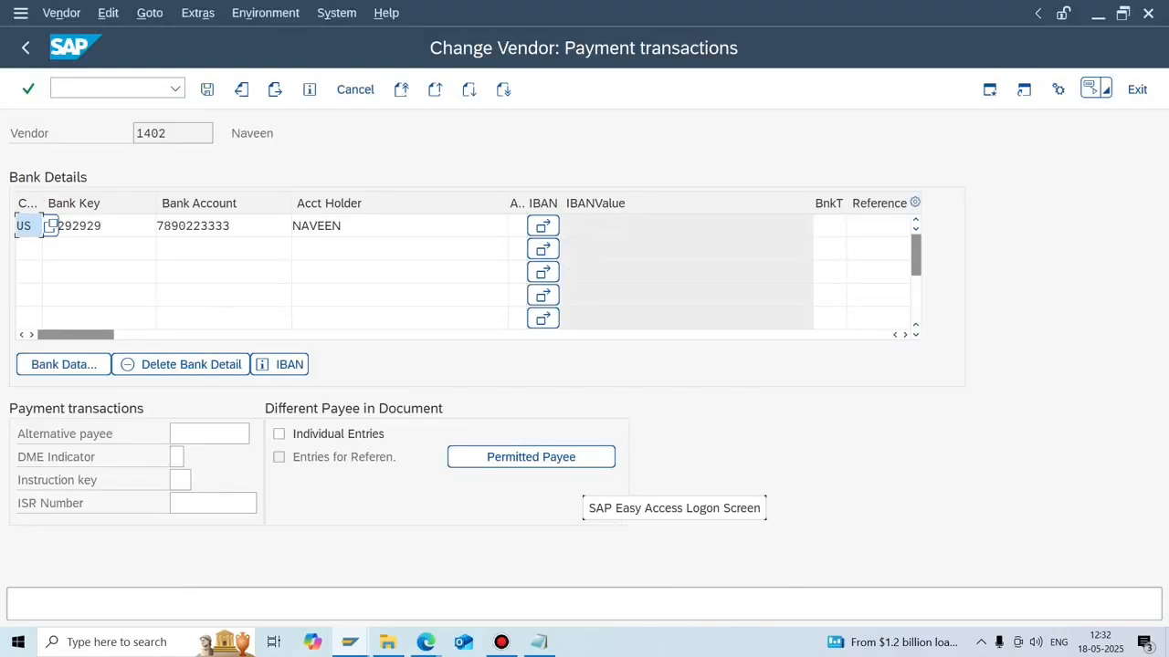
{"action": "left_click_drag", "start_coordinate": [231, 226], "coordinate": [156, 226]}
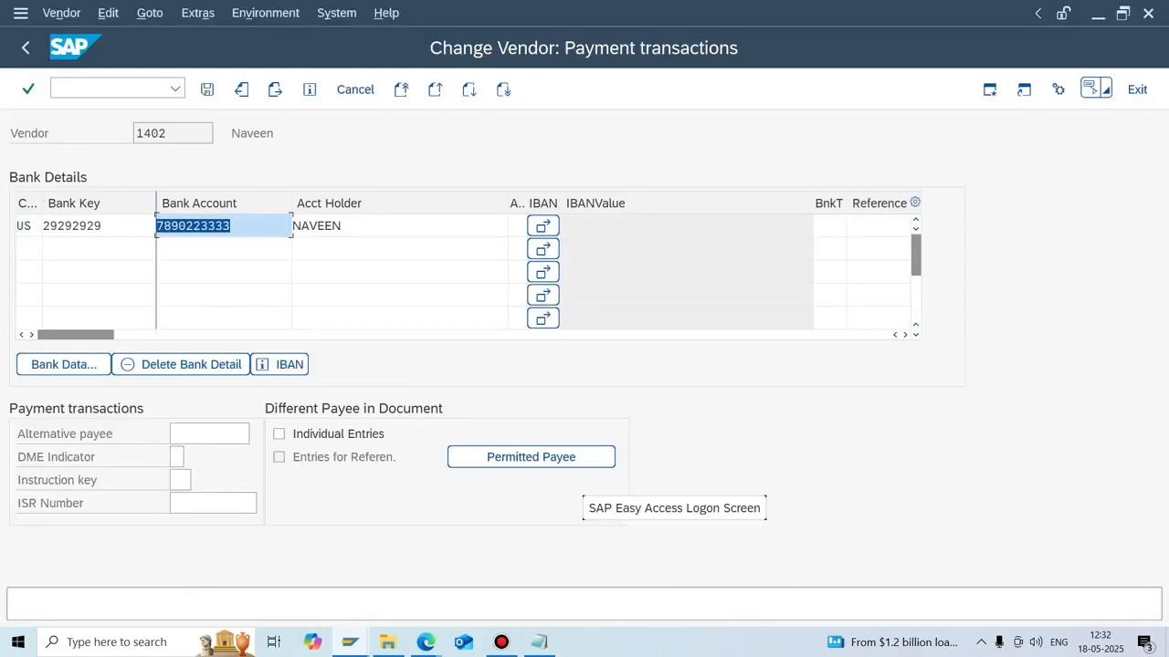
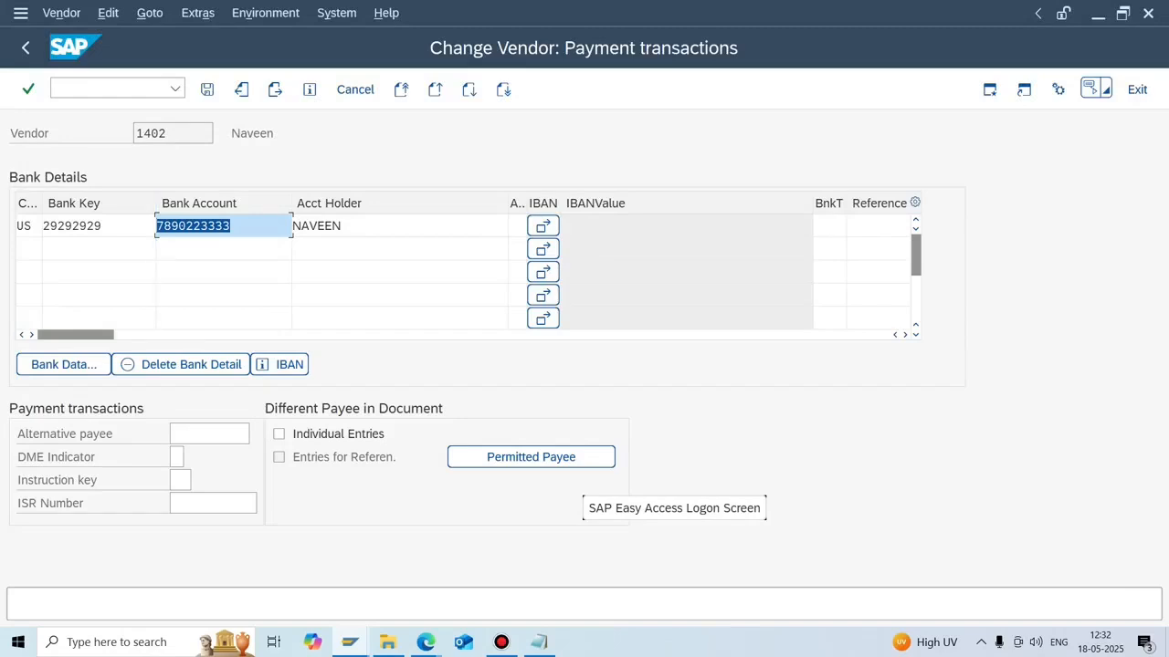
Cross-check the vendor's and CITI's account numbers, ending on run USD01's Schedule Proposal dialog.
{"action": "left_click", "coordinate": [349, 641]}
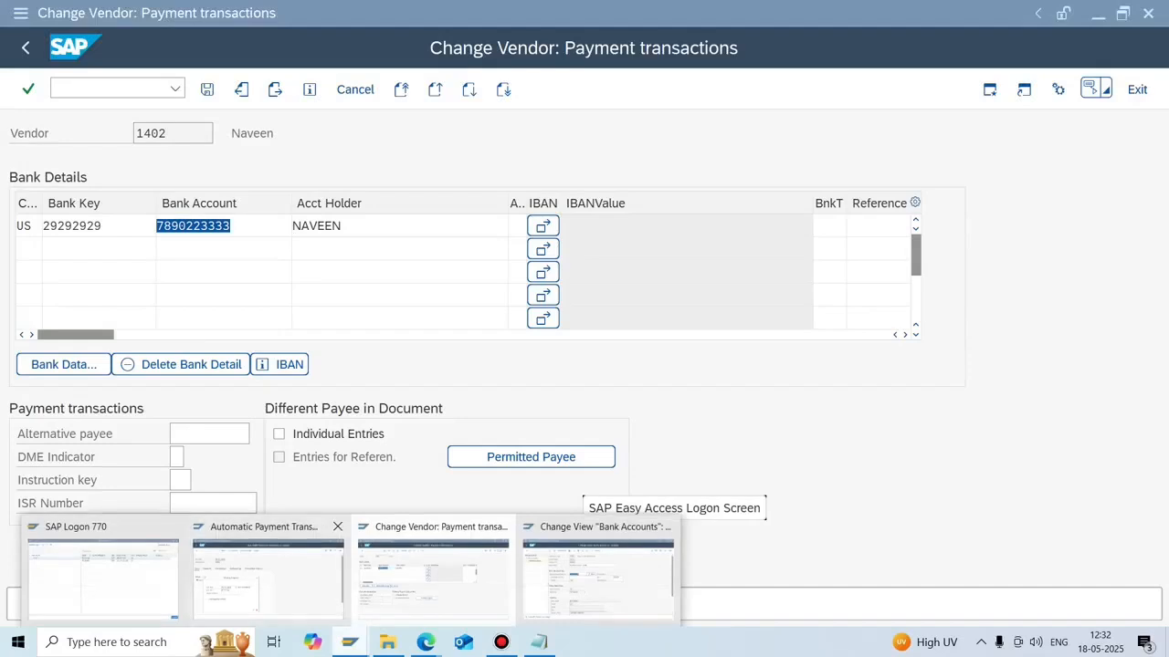
{"action": "left_click", "coordinate": [269, 573]}
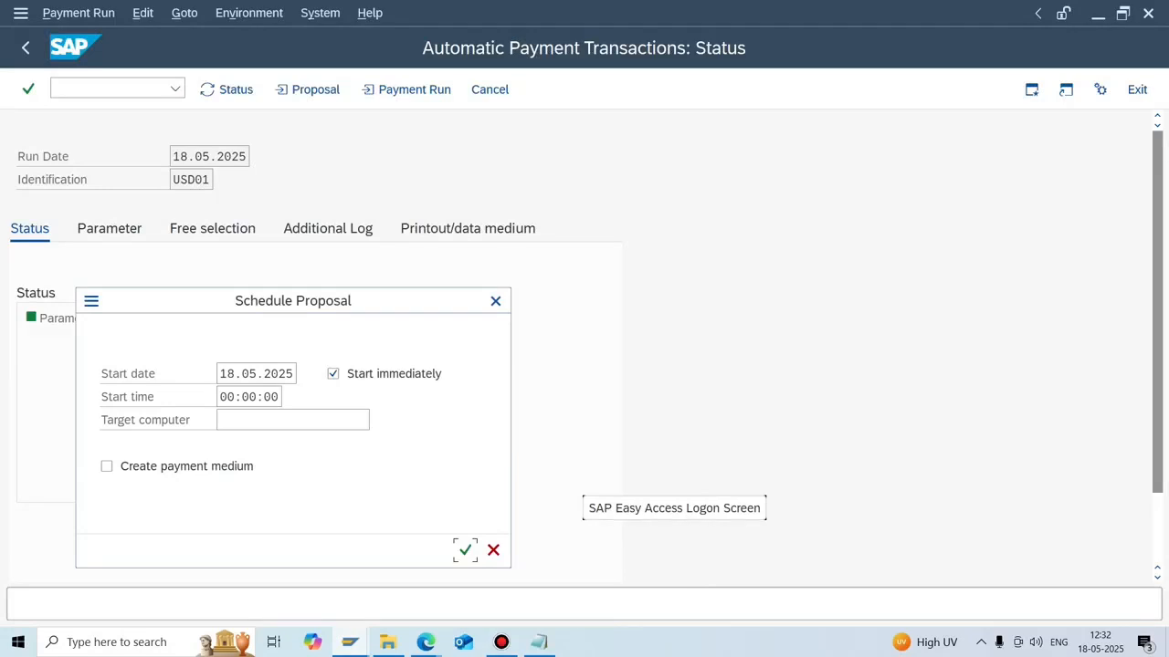
{"action": "left_click", "coordinate": [350, 641]}
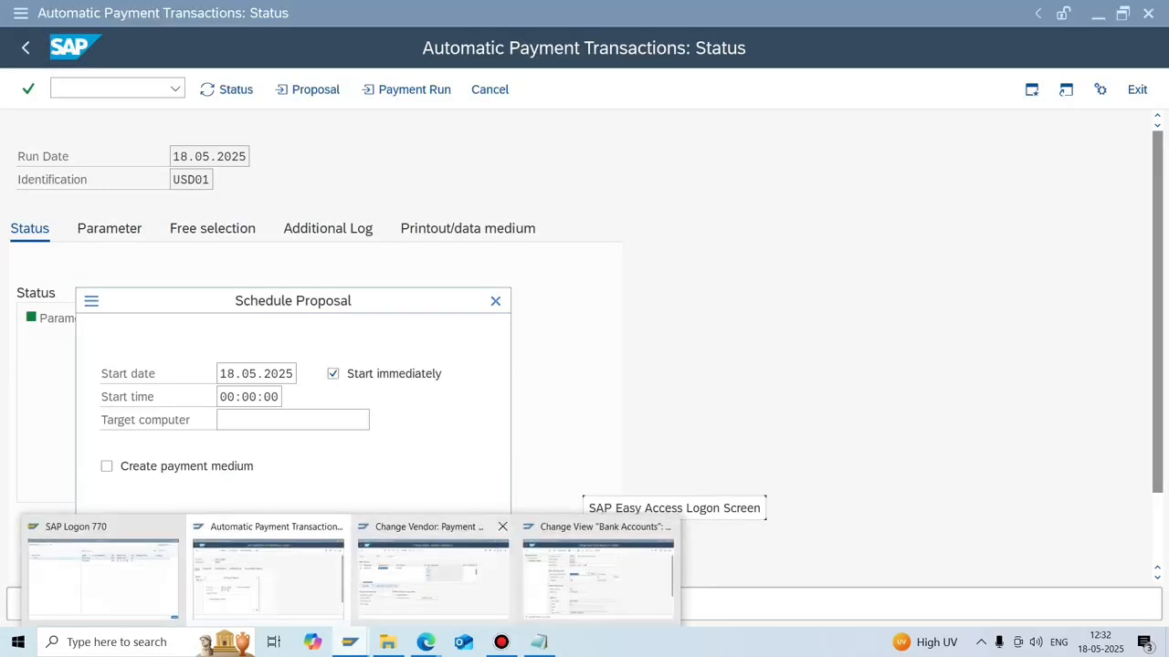
{"action": "left_click", "coordinate": [598, 575]}
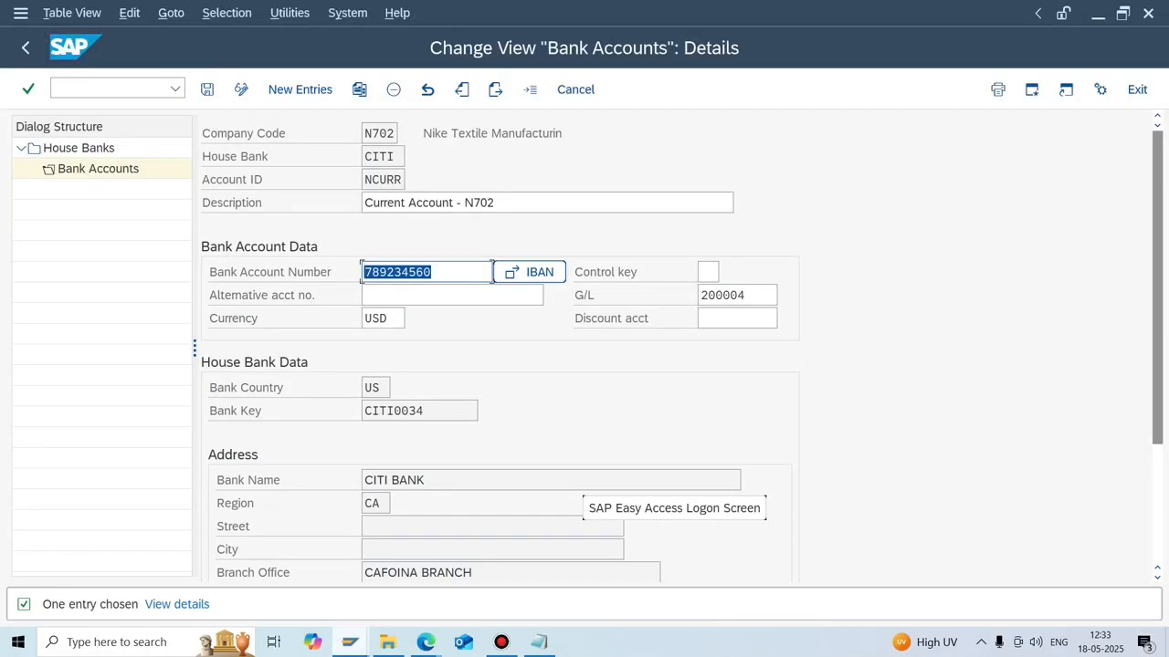
{"action": "mouse_move", "coordinate": [350, 642]}
{"action": "left_click", "coordinate": [447, 561]}
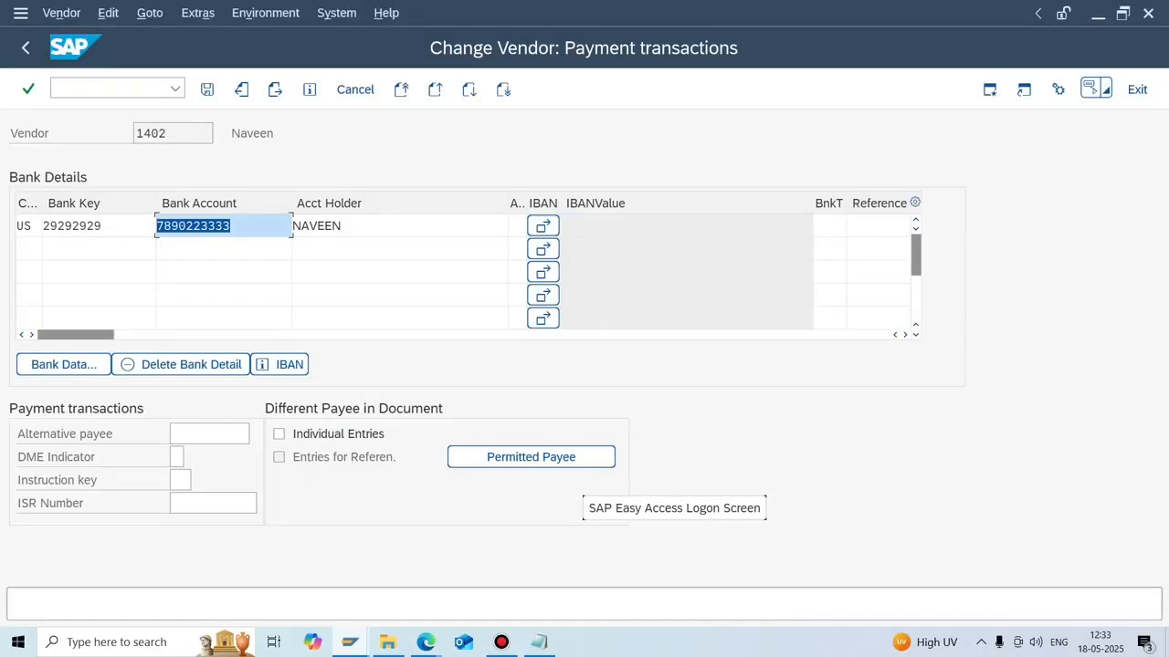
{"action": "mouse_move", "coordinate": [349, 642]}
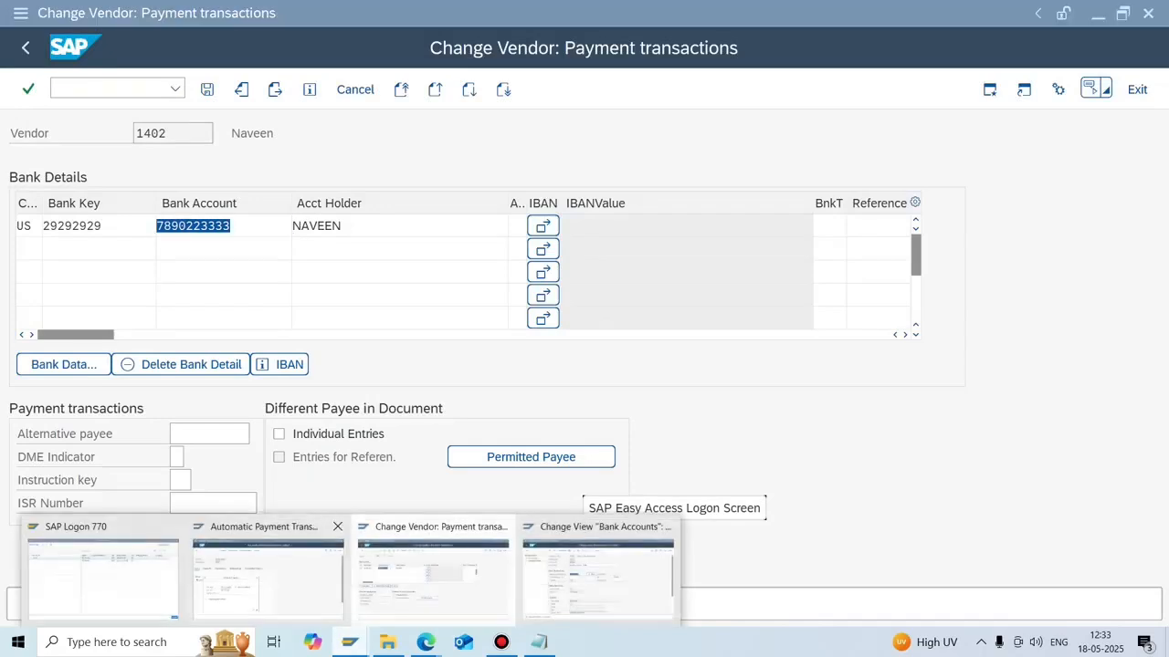
{"action": "left_click", "coordinate": [267, 561]}
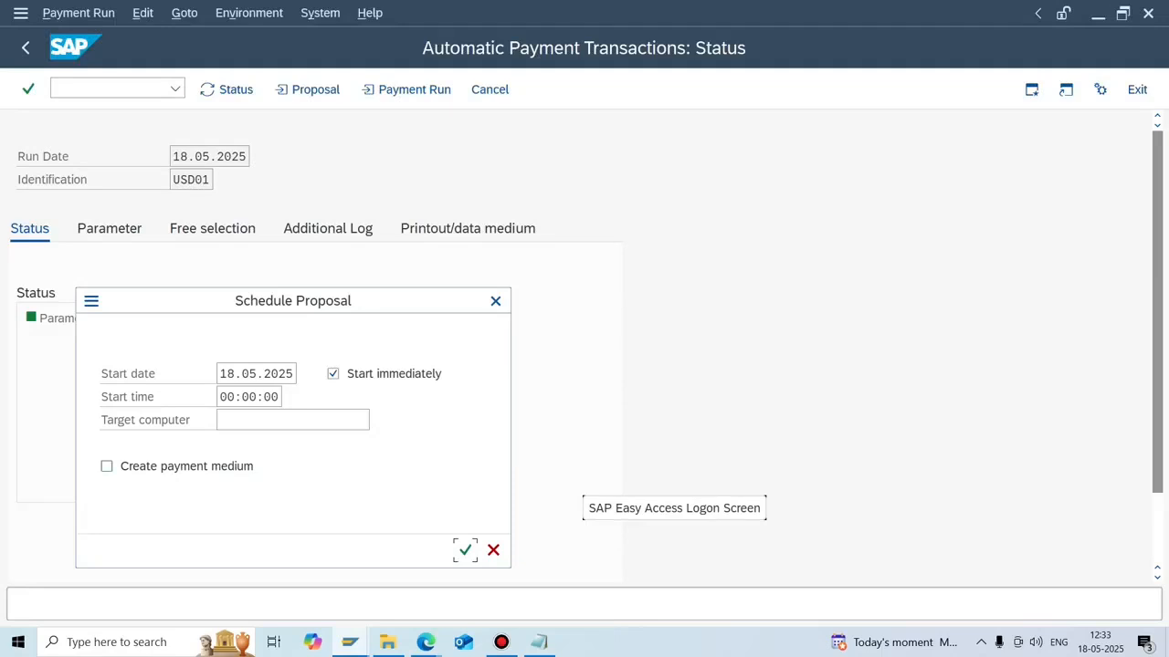
Tick Create payment medium for the proposal, then bring up CITI's NCURR account details.
{"action": "left_click", "coordinate": [107, 466]}
{"action": "left_click", "coordinate": [349, 642]}
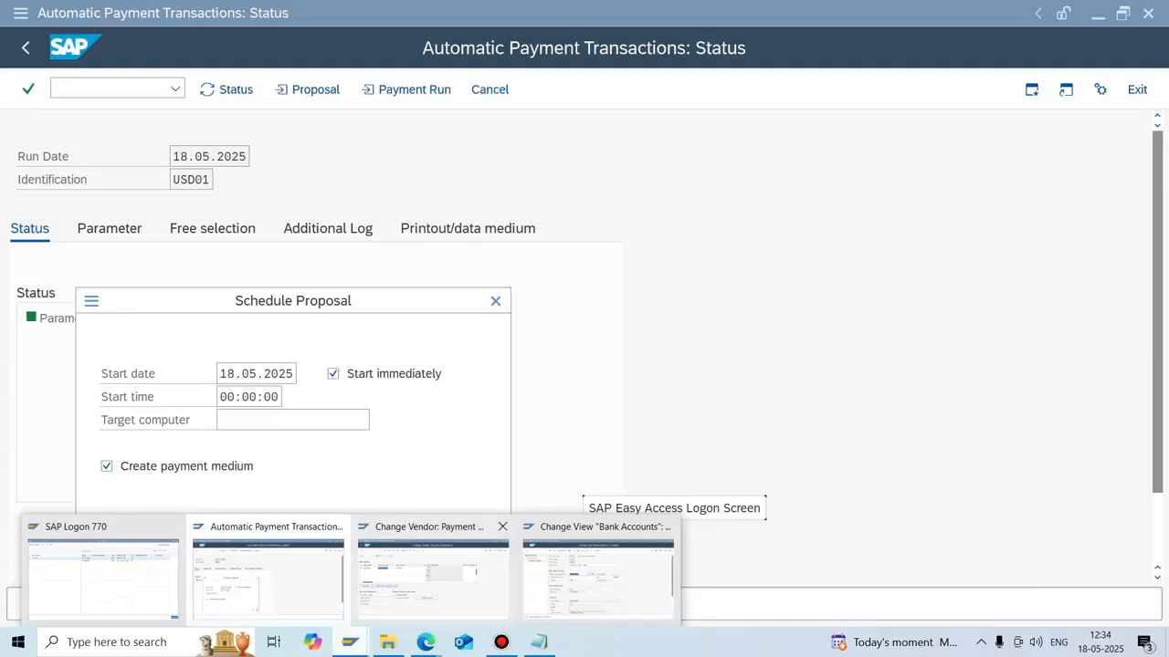
{"action": "left_click", "coordinate": [598, 575]}
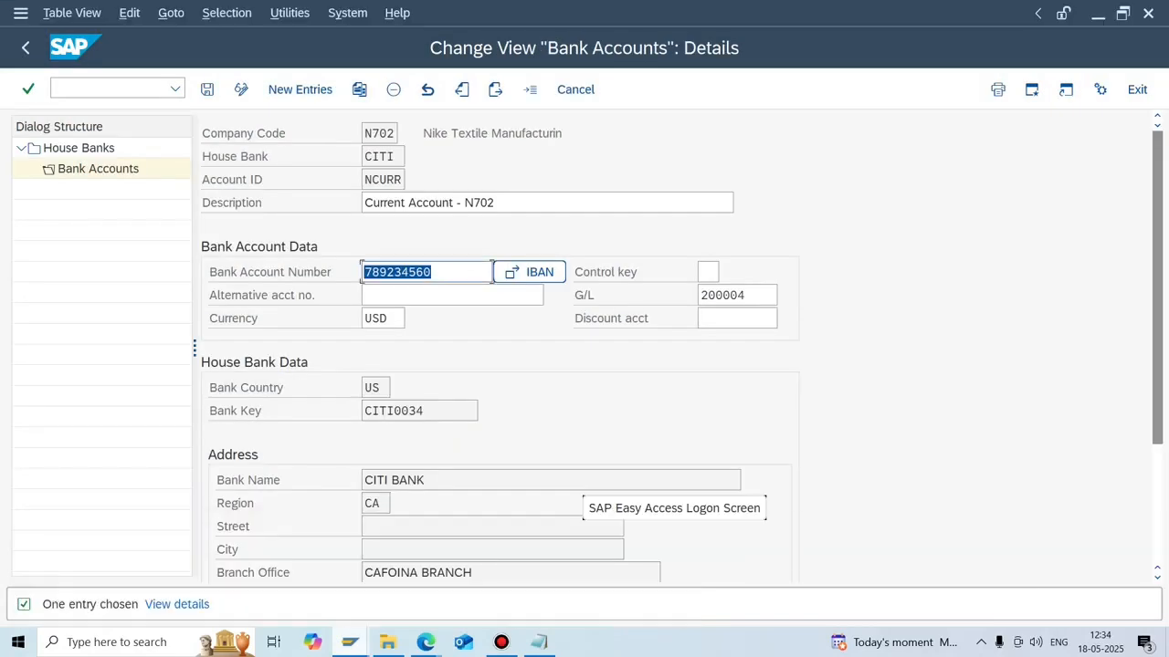
Open payment methods per country in FBZP, displaying the locked data read-only.
{"action": "left_click", "coordinate": [114, 89]}
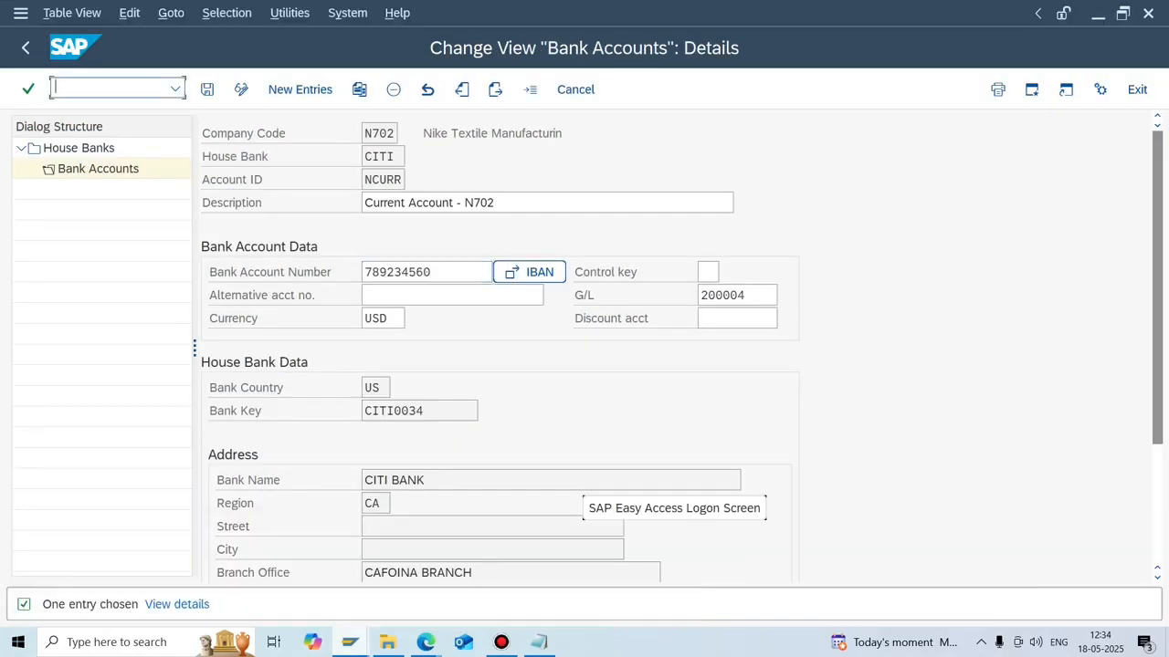
{"action": "type", "text": "/NFBZP"}
{"action": "key", "text": "Return"}
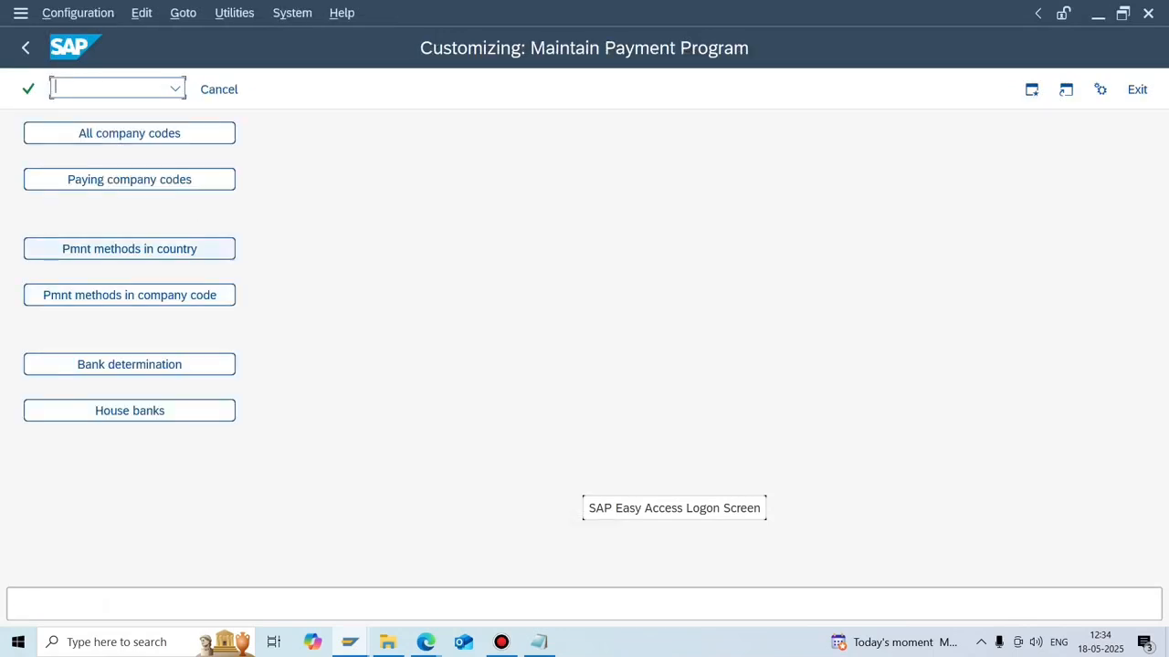
{"action": "left_click", "coordinate": [129, 248]}
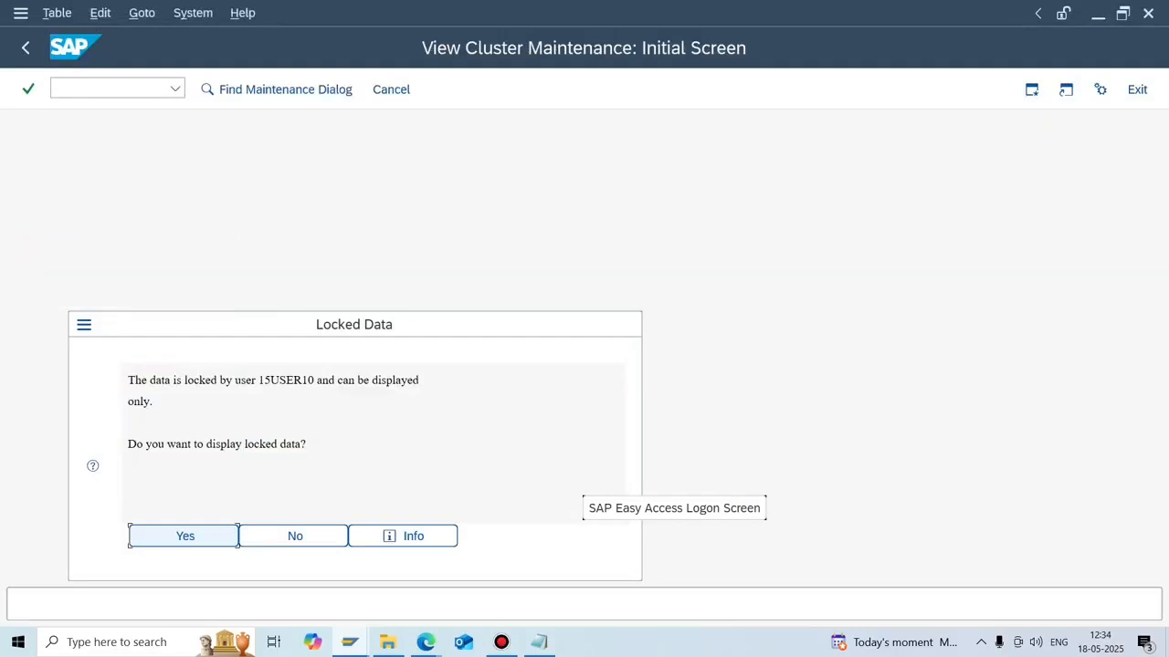
{"action": "key", "text": "Return"}
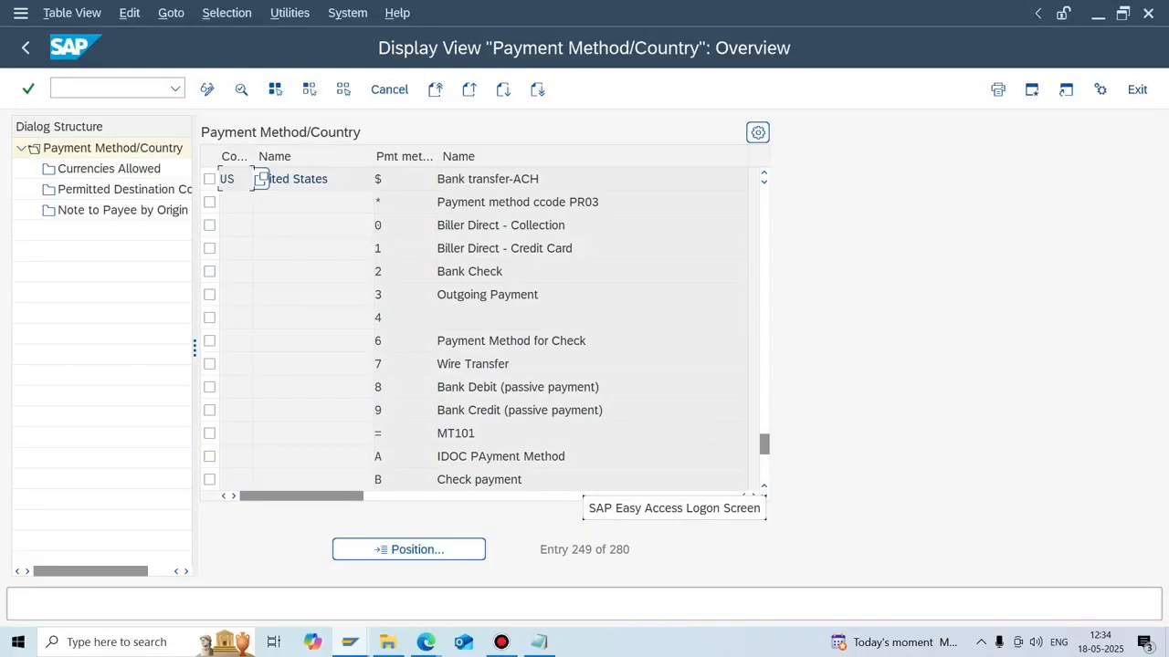
Open US payment method 7 (Wire Transfer) and check its CGI_XML_CT payment medium format.
{"action": "double_click", "coordinate": [402, 364]}
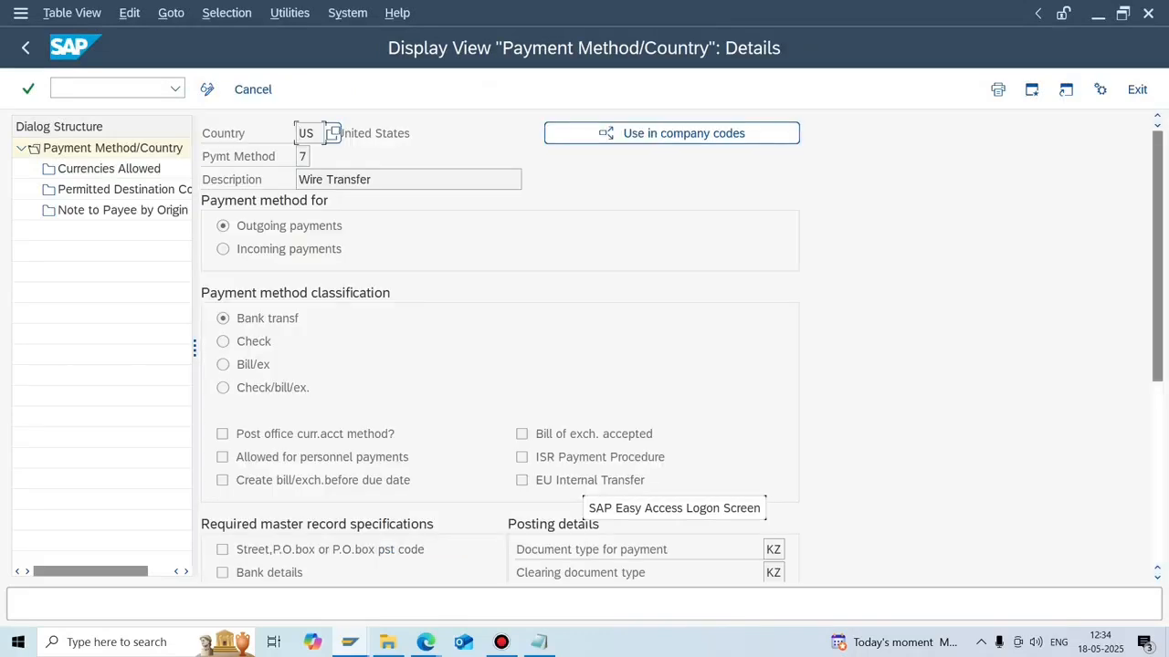
{"action": "scroll", "coordinate": [501, 347], "scroll_direction": "down", "scroll_amount": 5}
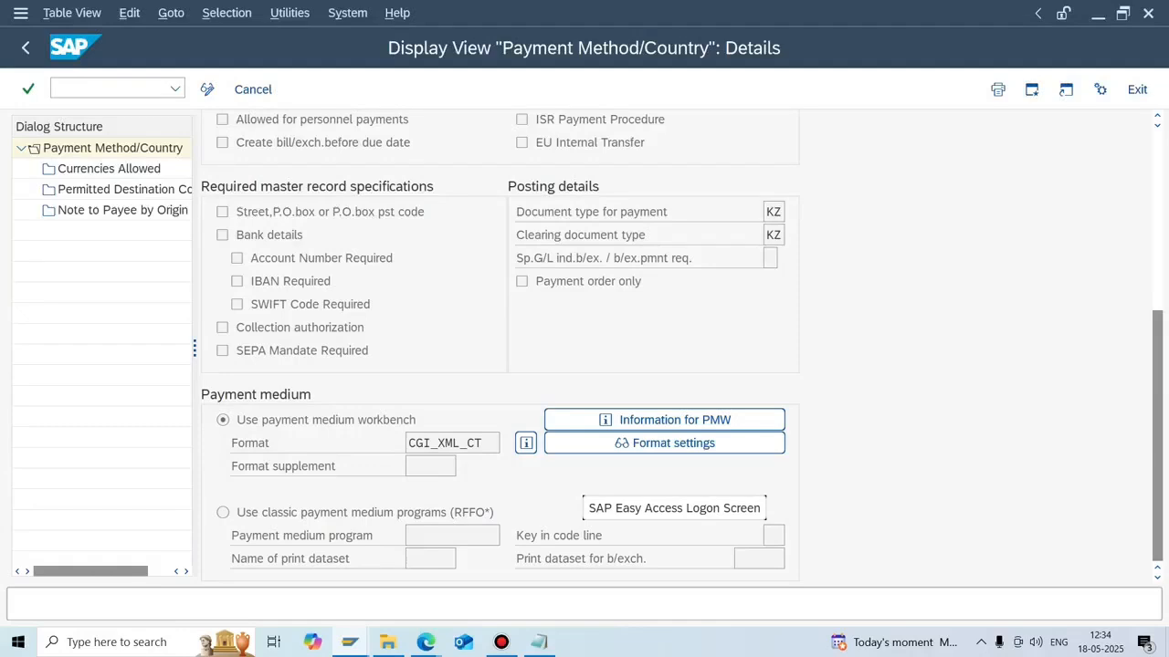
{"action": "left_click_drag", "start_coordinate": [483, 443], "coordinate": [407, 443]}
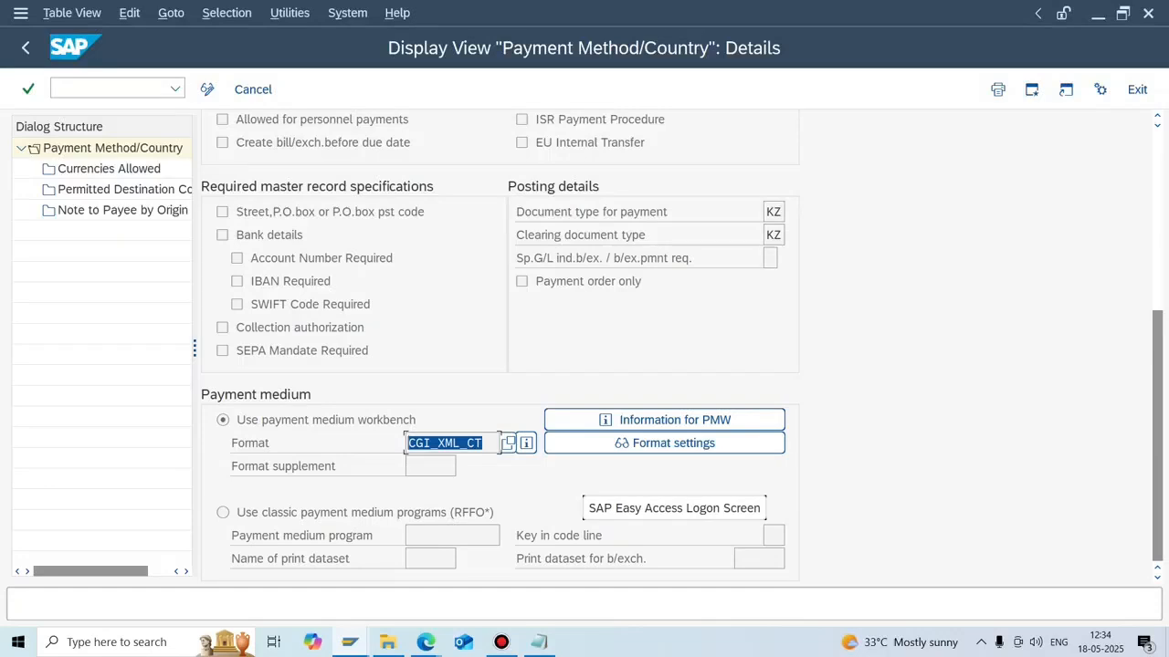
{"action": "left_click", "coordinate": [350, 642]}
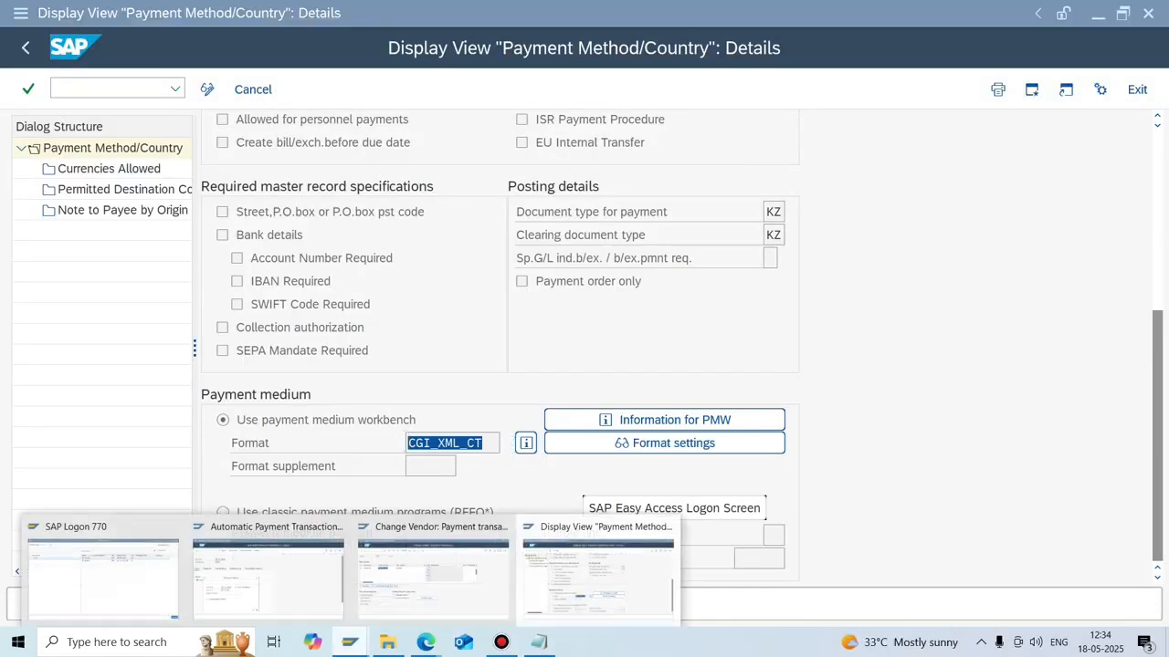
Schedule the USD01 payment proposal and refresh its status until it is created.
{"action": "left_click", "coordinate": [272, 573]}
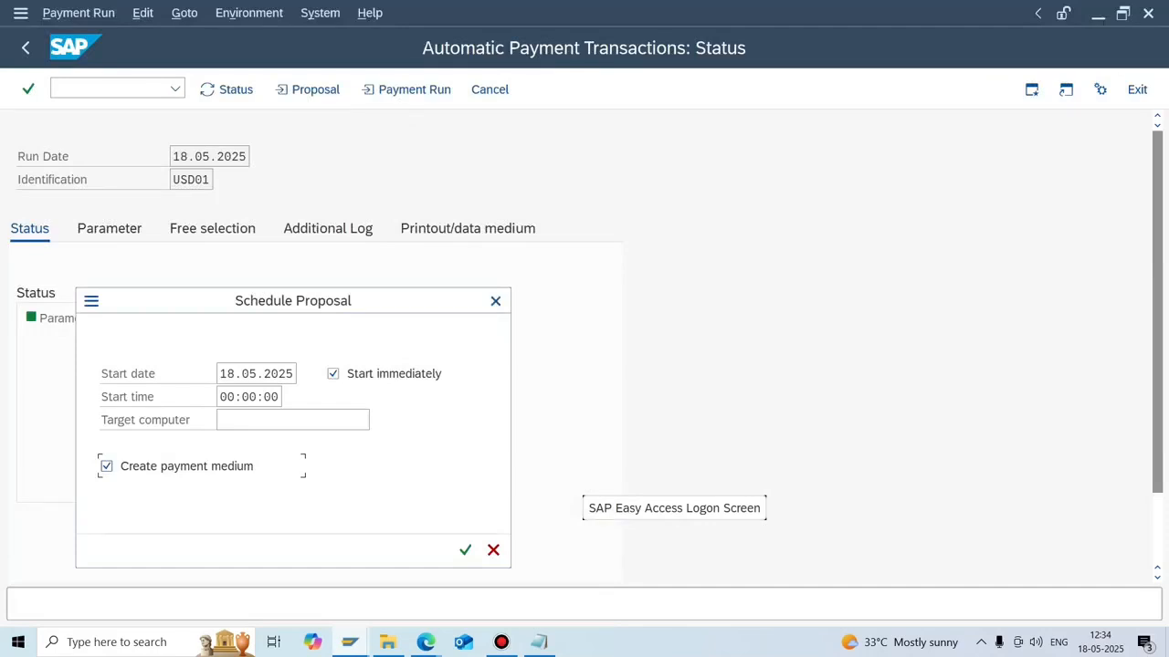
{"action": "left_click", "coordinate": [465, 549]}
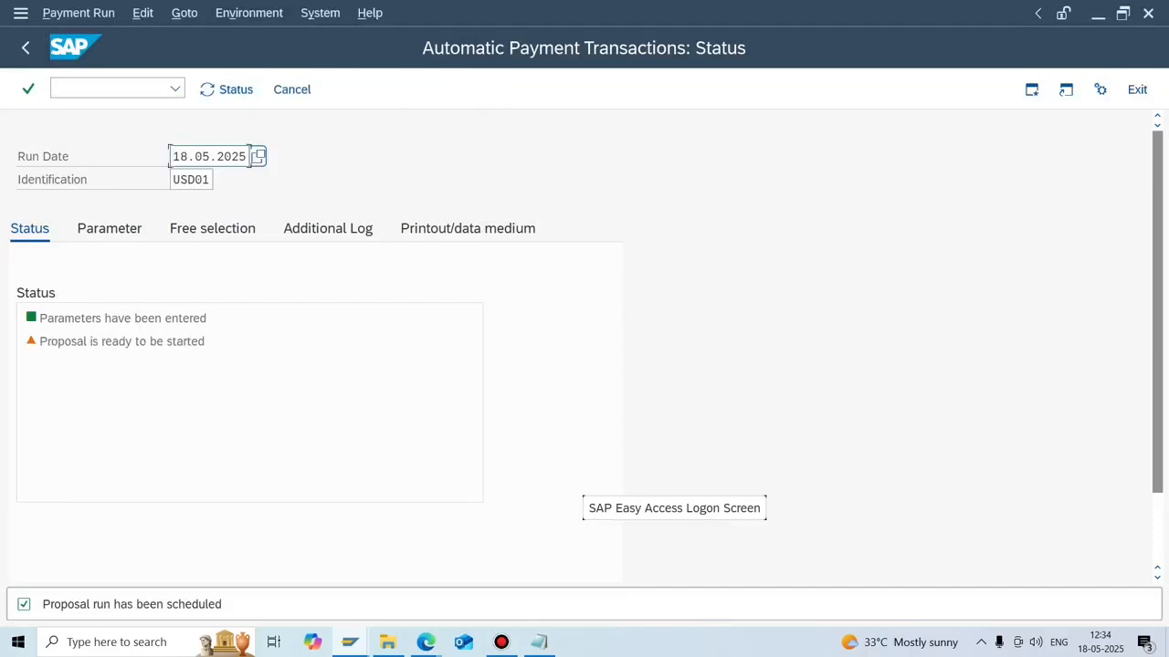
{"action": "left_click", "coordinate": [226, 89]}
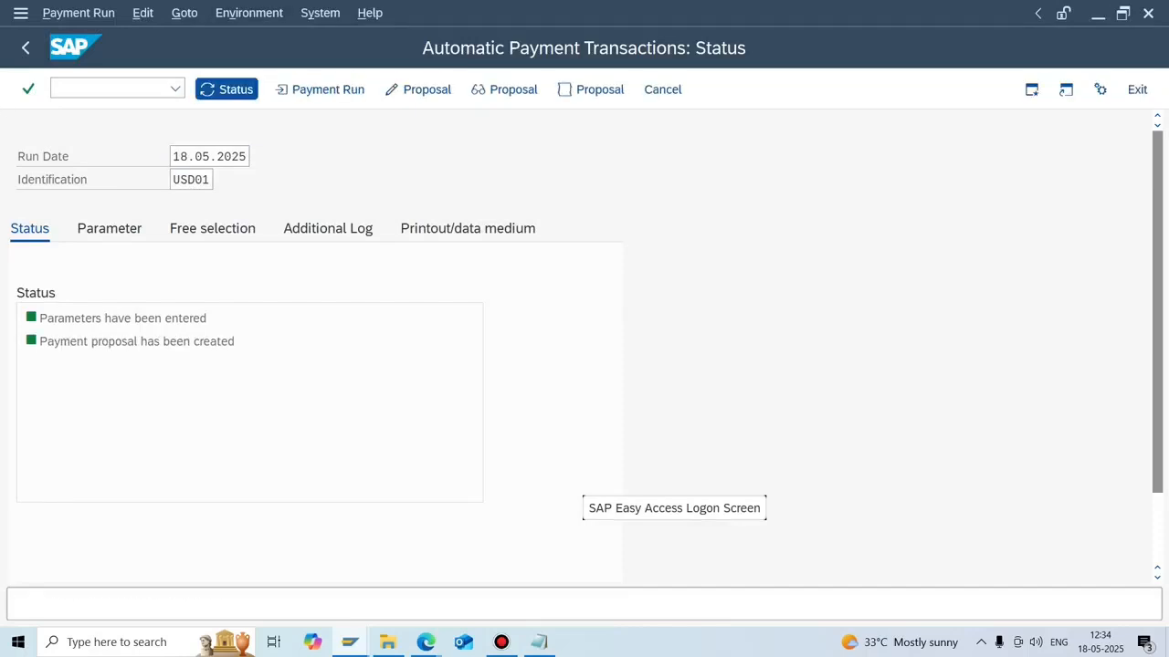
{"action": "left_click", "coordinate": [170, 157]}
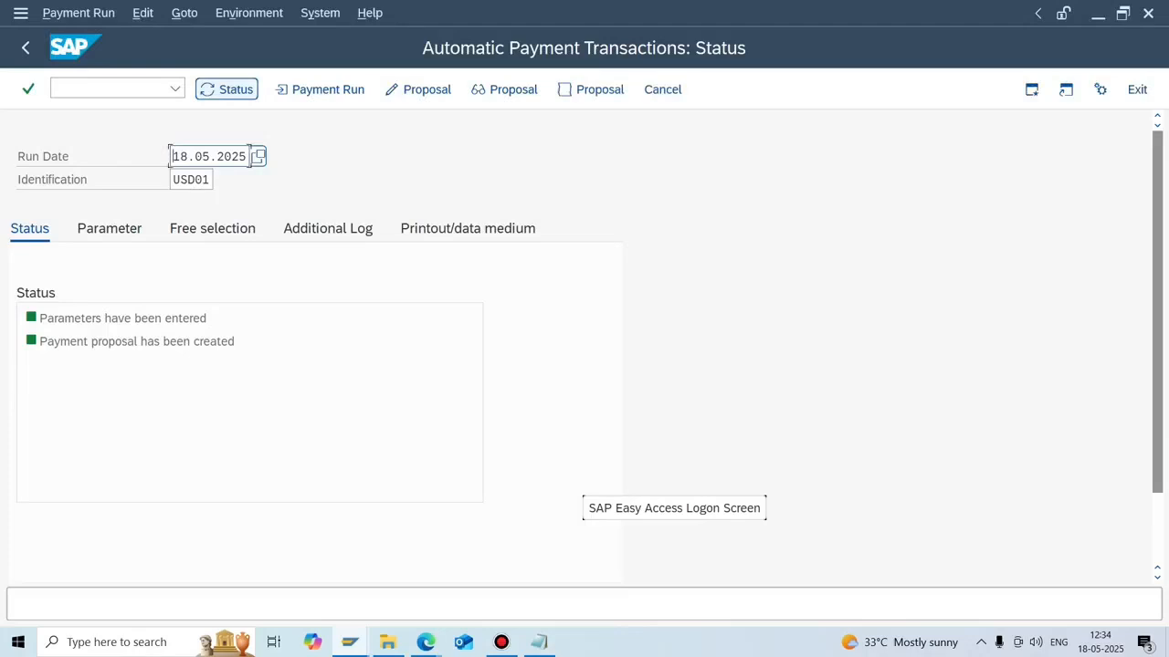
Open DME Administration to view the 10.000,000 USD CGI_XML_CT data medium.
{"action": "left_click", "coordinate": [248, 13]}
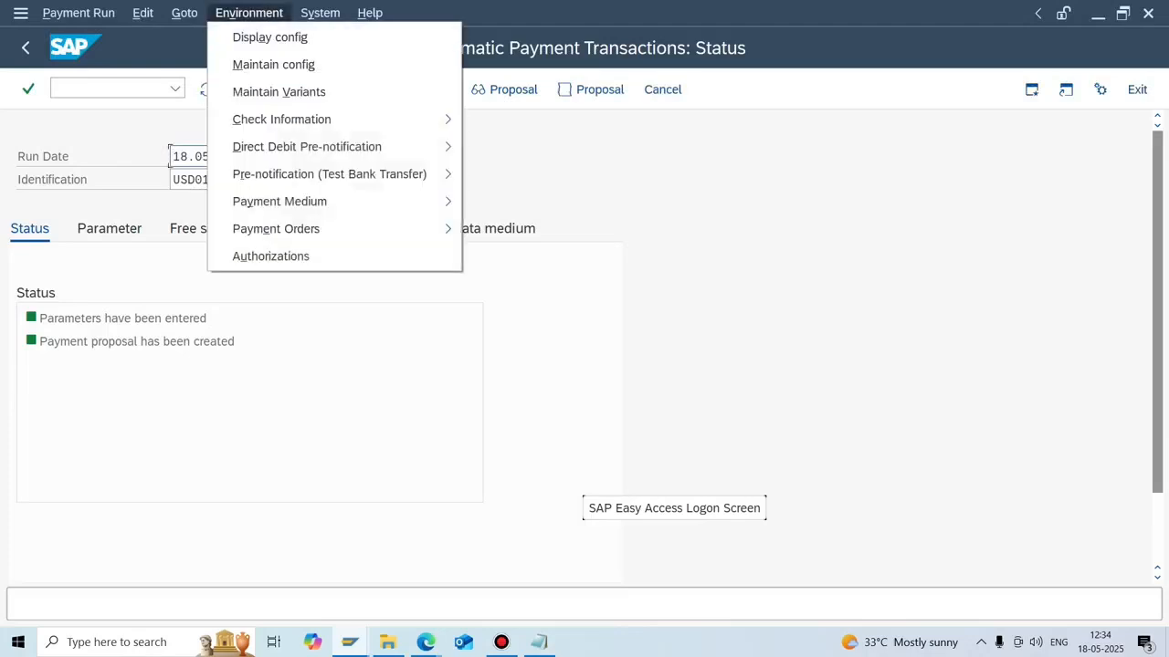
{"action": "mouse_move", "coordinate": [279, 201]}
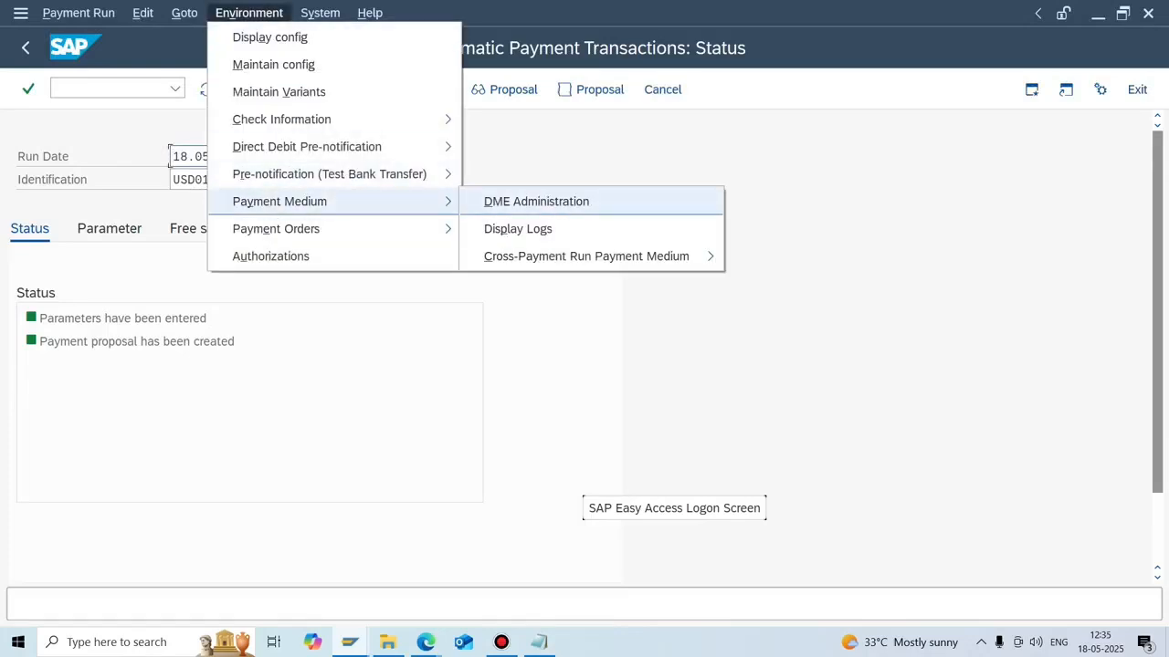
{"action": "left_click", "coordinate": [536, 202]}
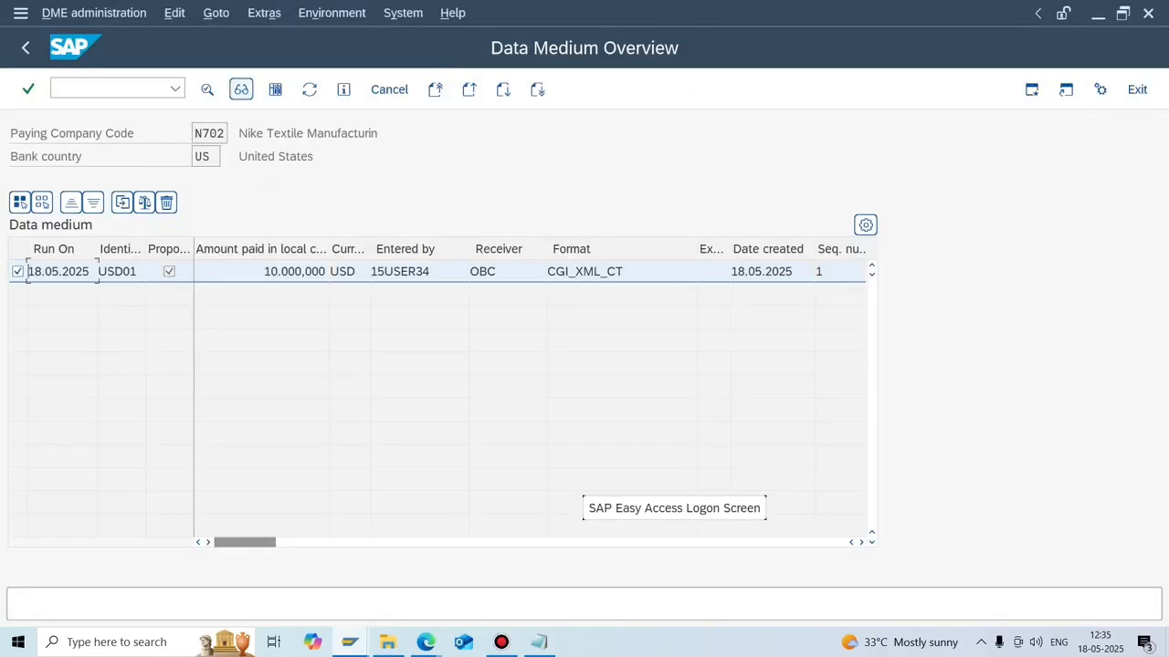
Display the pain.001 XML file, checking 1 transaction, the 10000.00 USD control sum and debtor name.
{"action": "left_click", "coordinate": [241, 89]}
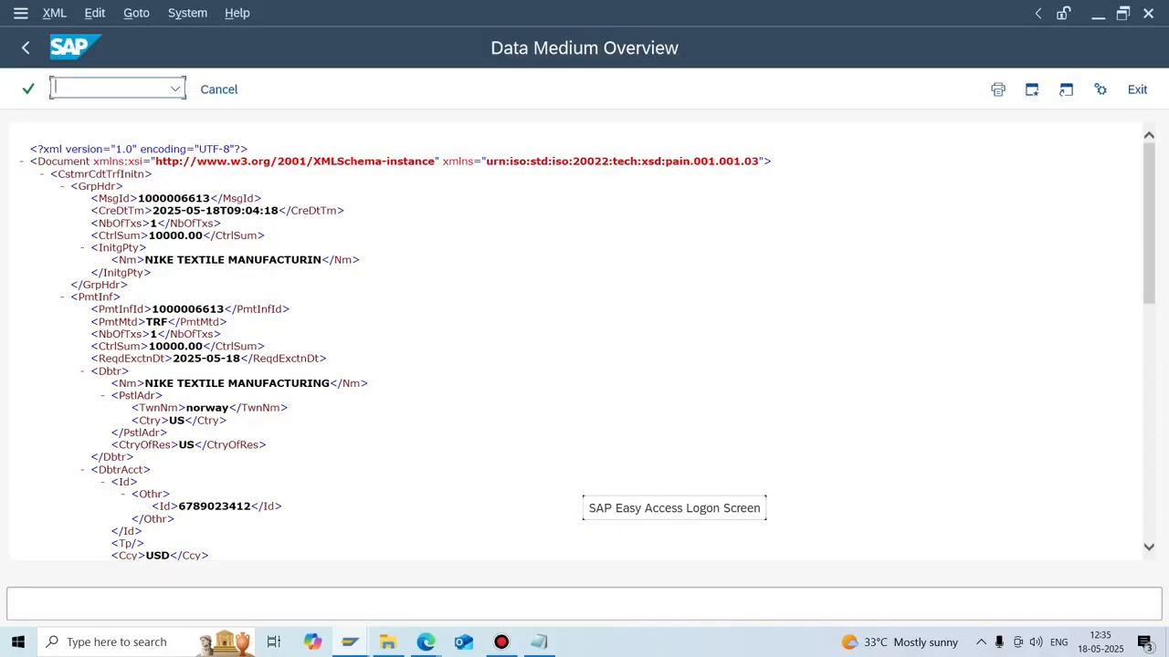
{"action": "double_click", "coordinate": [154, 224]}
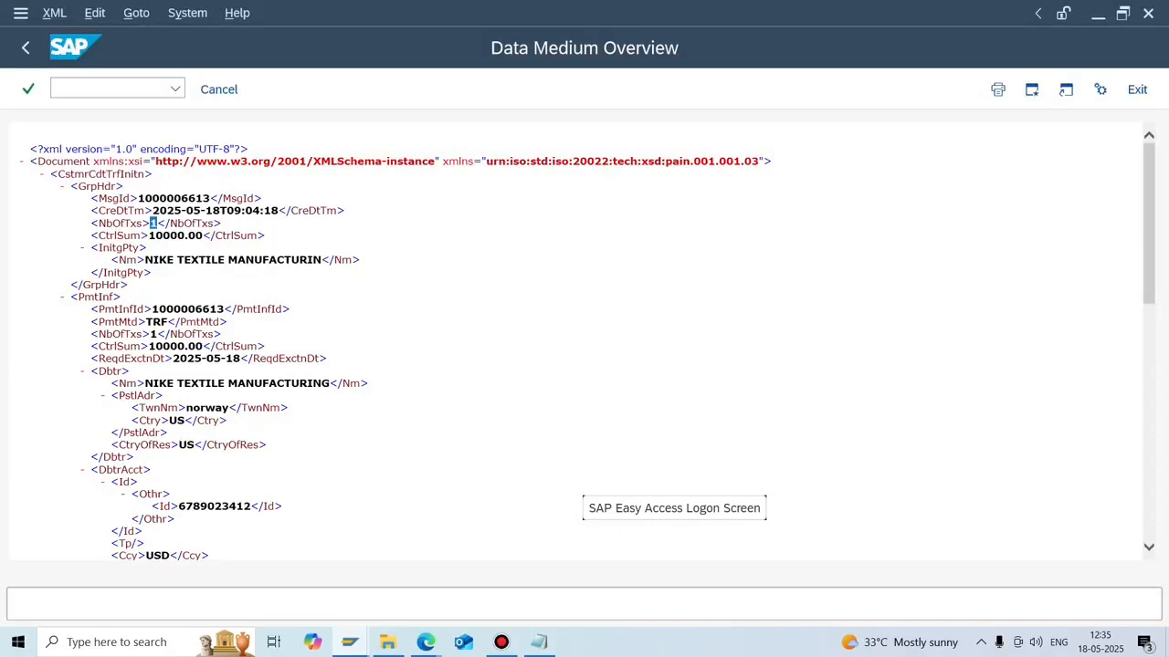
{"action": "left_click_drag", "start_coordinate": [204, 347], "coordinate": [149, 347]}
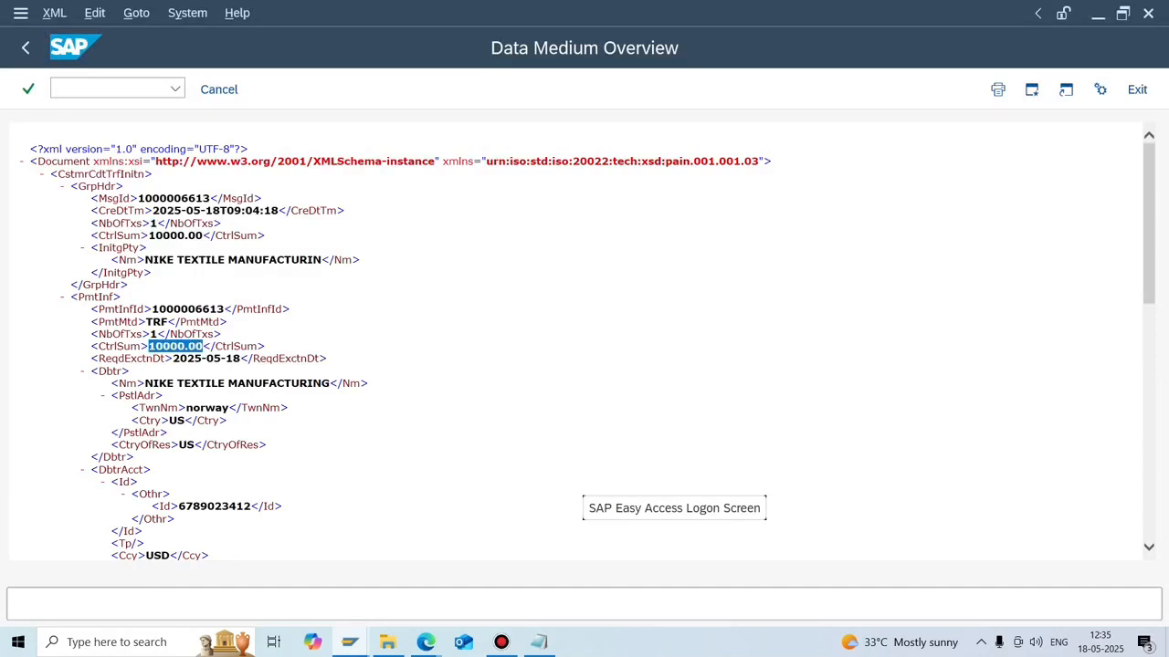
{"action": "left_click_drag", "start_coordinate": [176, 383], "coordinate": [329, 383]}
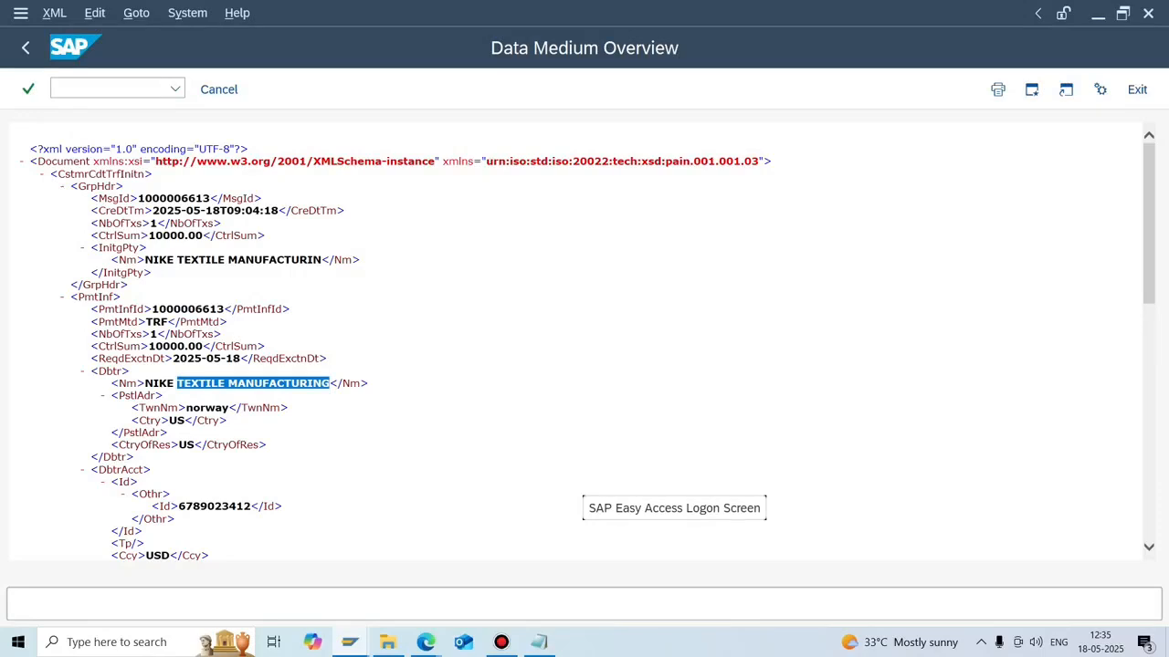
{"action": "scroll", "coordinate": [575, 338], "scroll_direction": "down", "scroll_amount": 10}
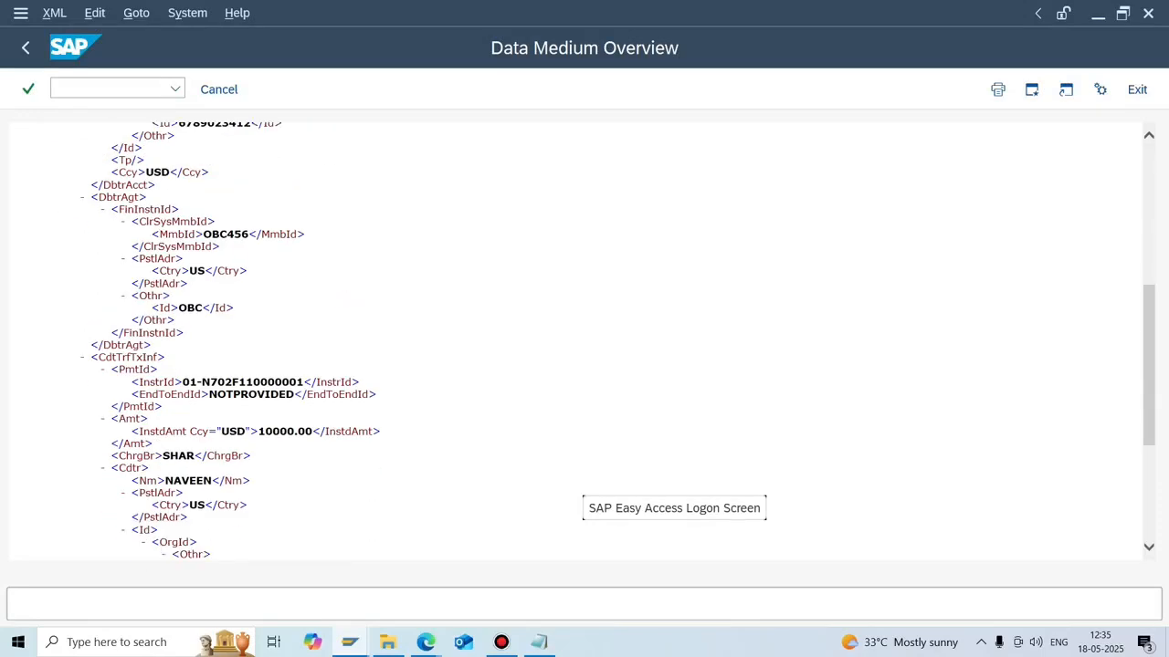
{"action": "scroll", "coordinate": [575, 337], "scroll_direction": "up", "scroll_amount": 2}
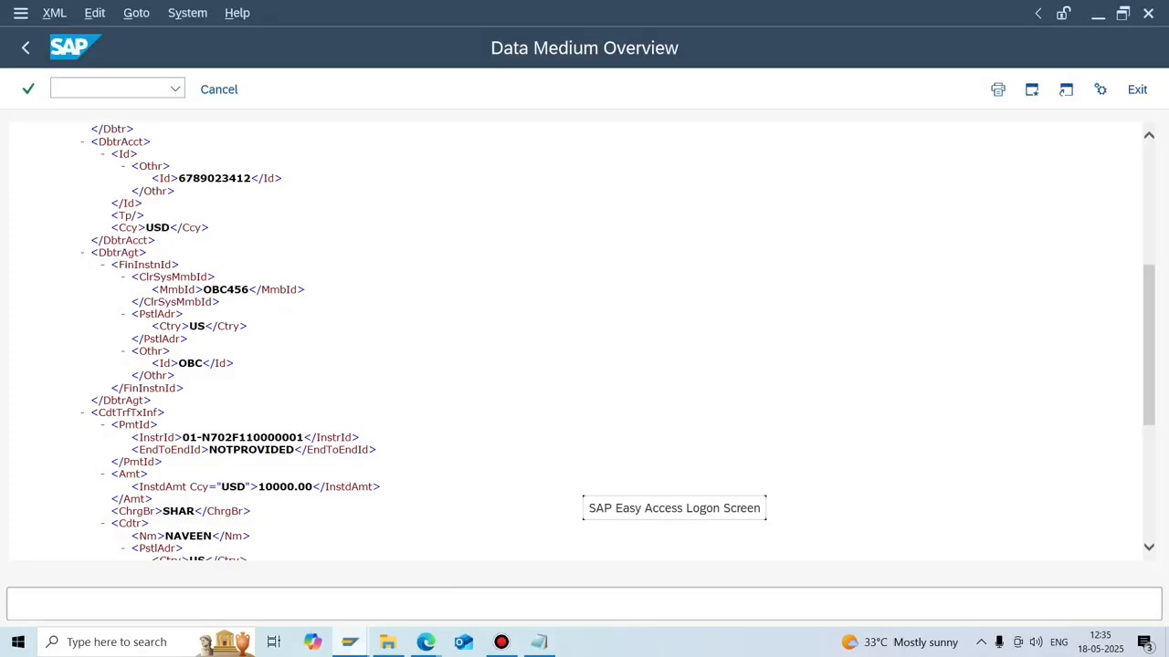
{"action": "left_click", "coordinate": [349, 642]}
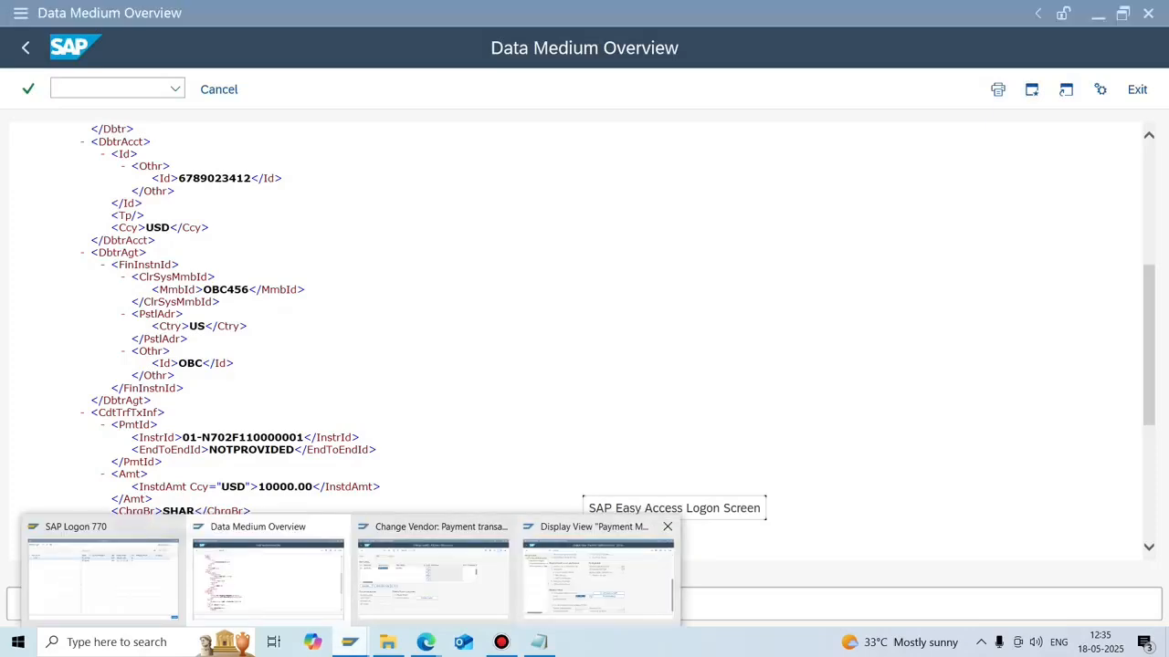
Go back from the payment method details to the payment program customizing screen.
{"action": "left_click", "coordinate": [598, 573]}
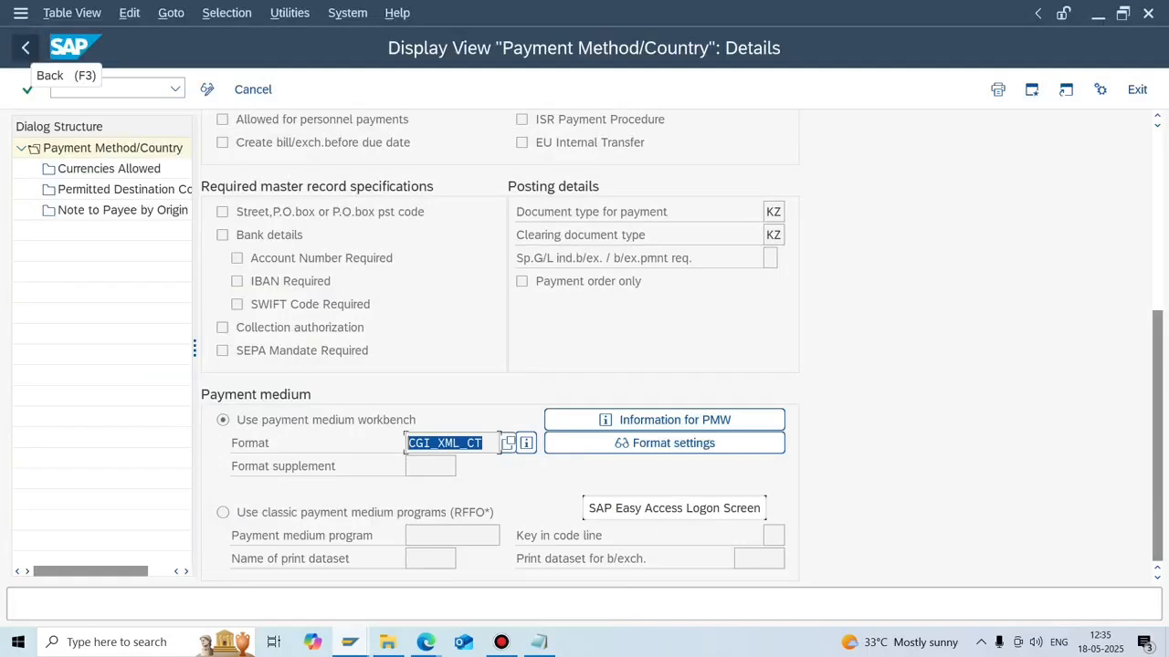
{"action": "left_click", "coordinate": [25, 48]}
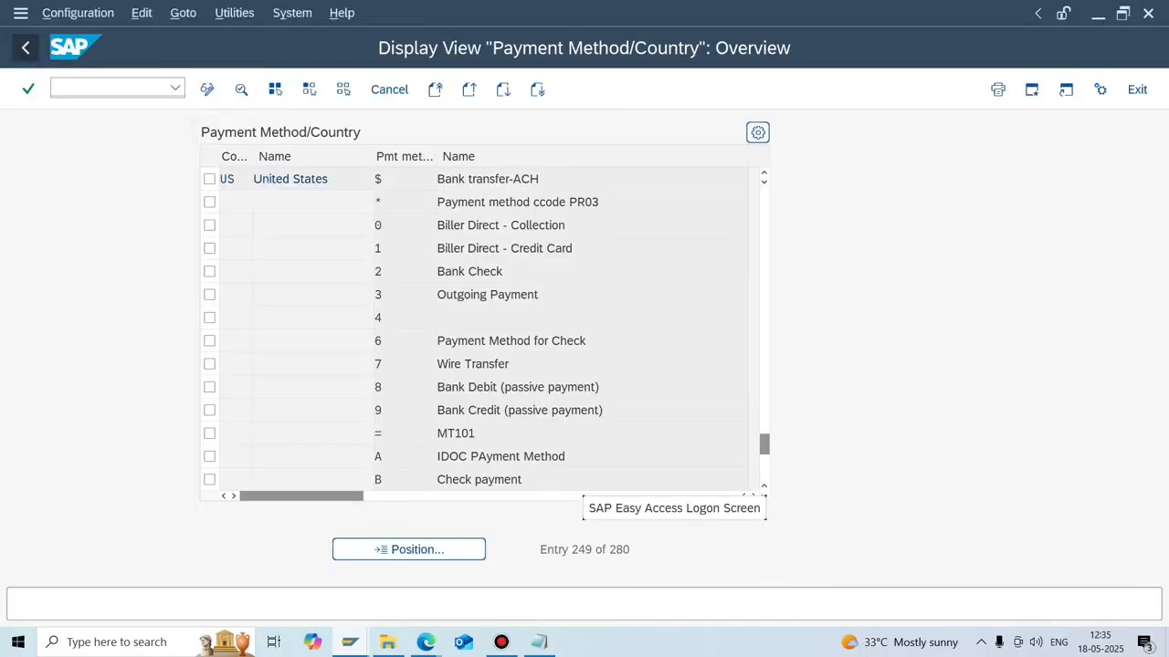
{"action": "left_click", "coordinate": [26, 48]}
Jump to paying company code N702 in Bank Selection, select its row, and return.
{"action": "left_click", "coordinate": [130, 364]}
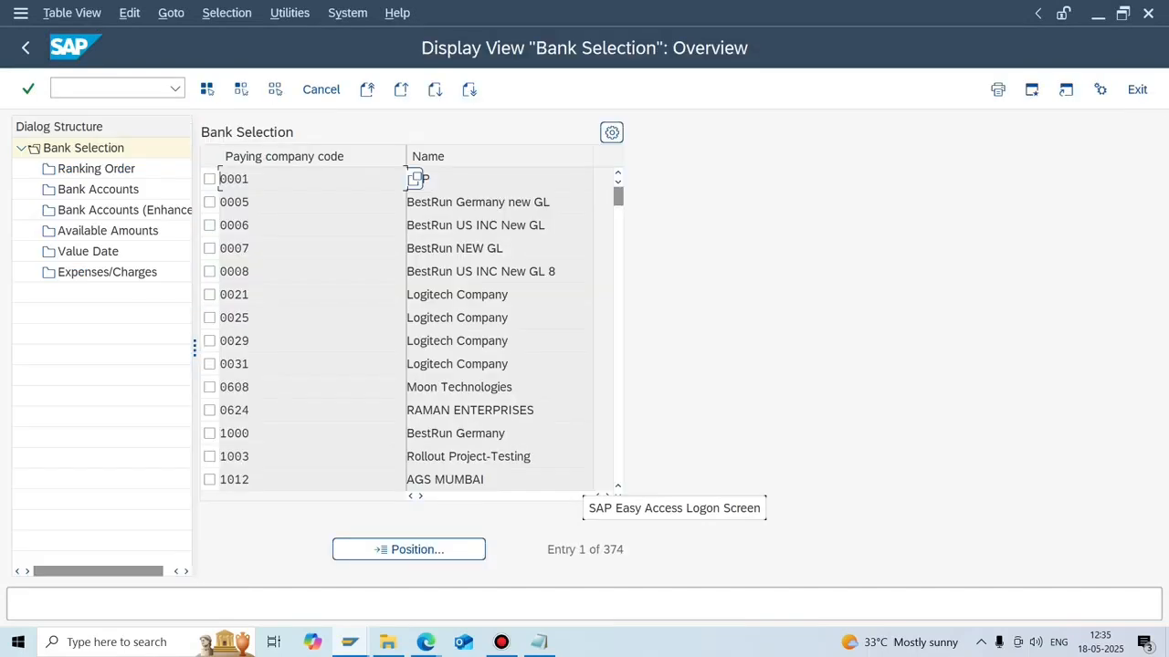
{"action": "left_click", "coordinate": [408, 549]}
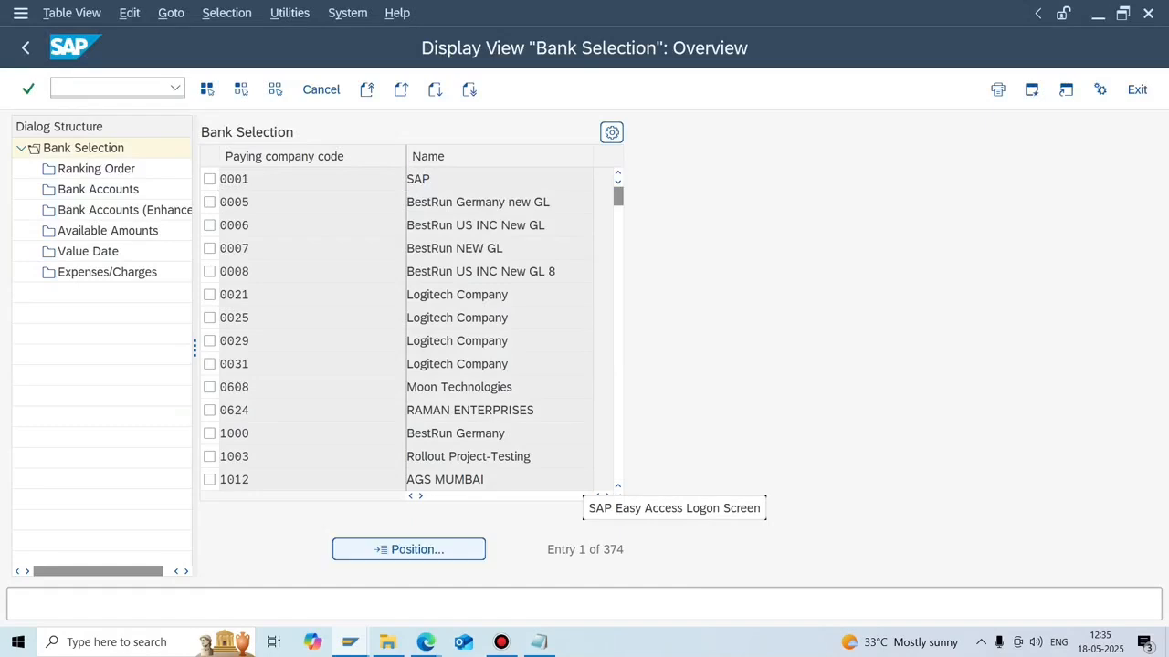
{"action": "type", "text": "N702"}
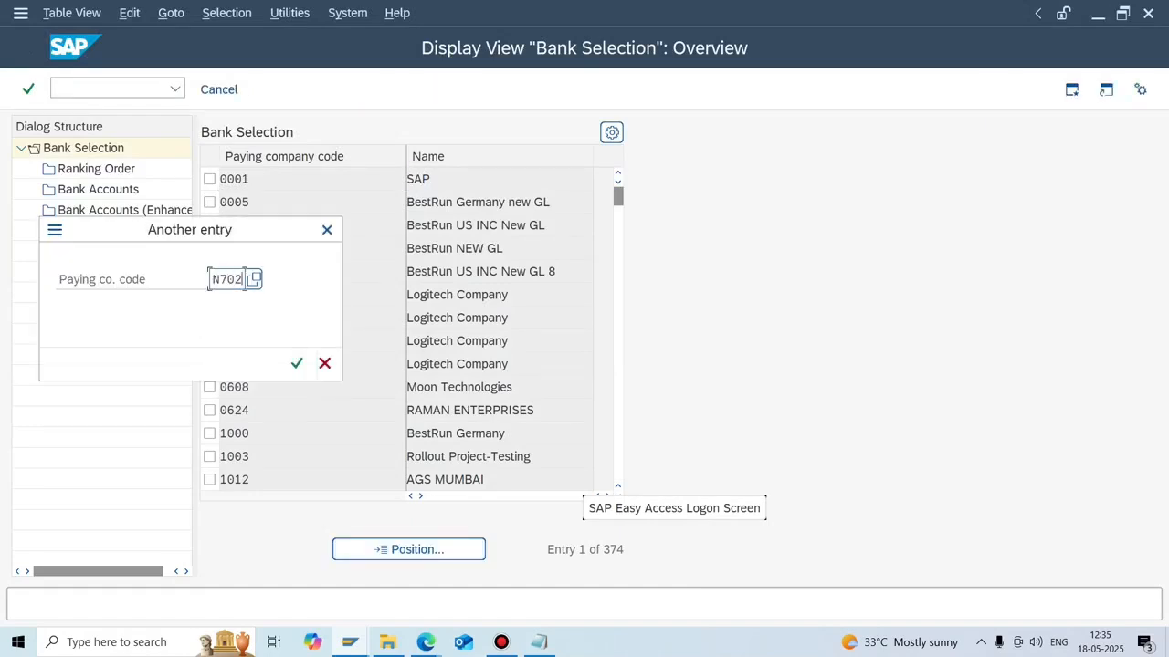
{"action": "key", "text": "Return"}
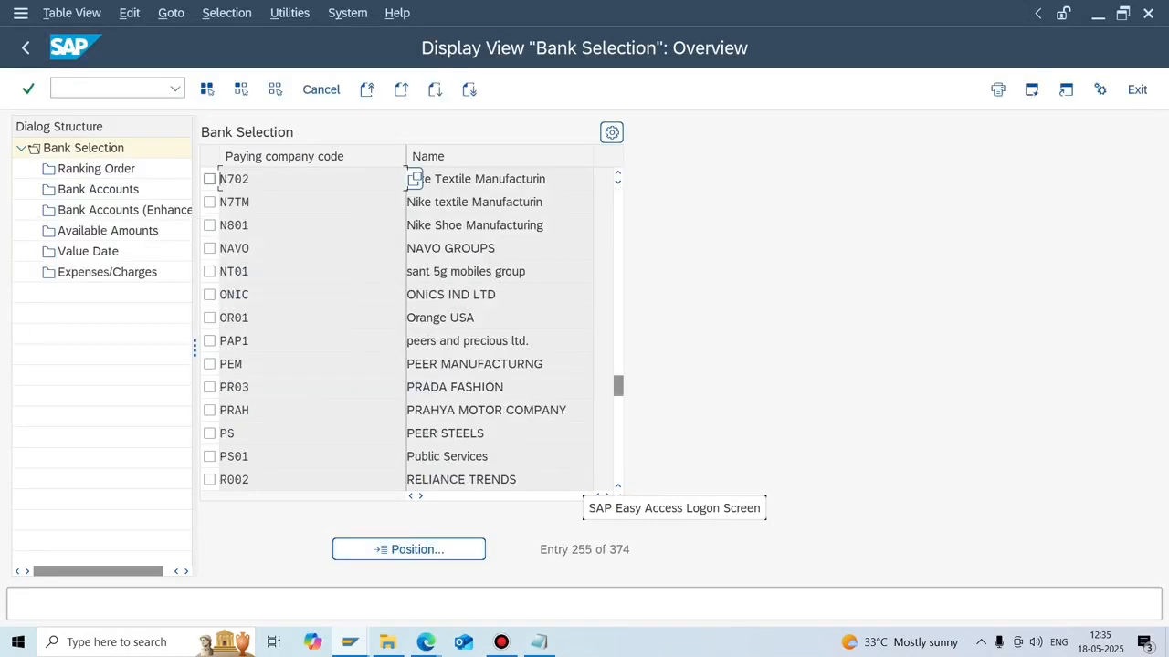
{"action": "left_click", "coordinate": [209, 179]}
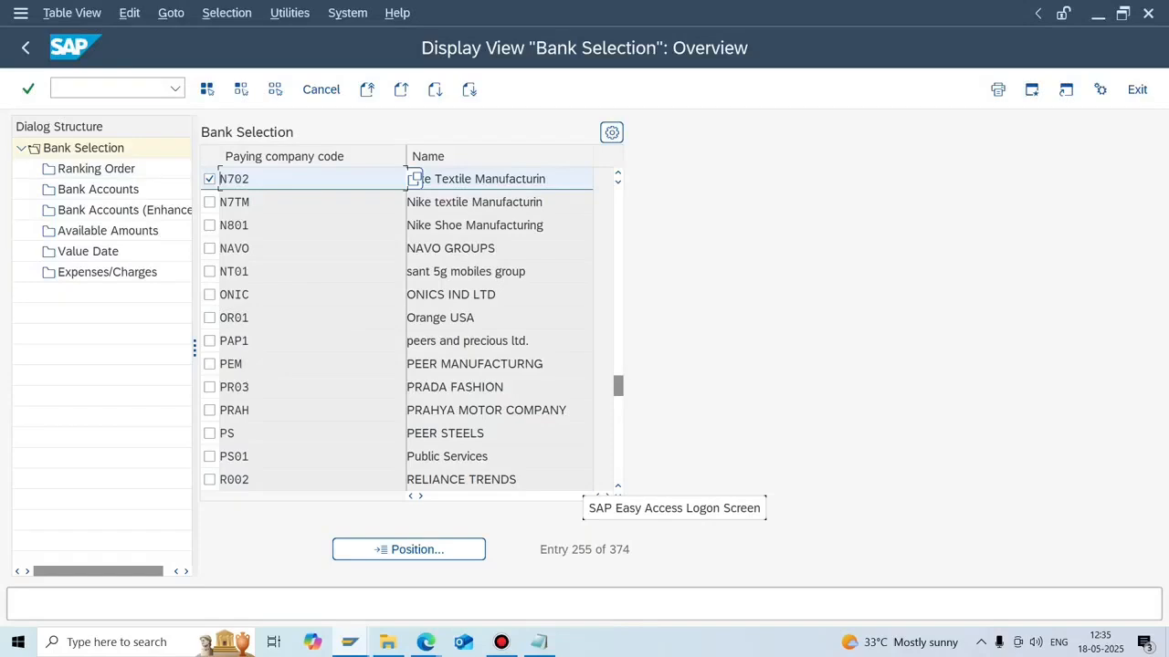
{"action": "left_click", "coordinate": [26, 47]}
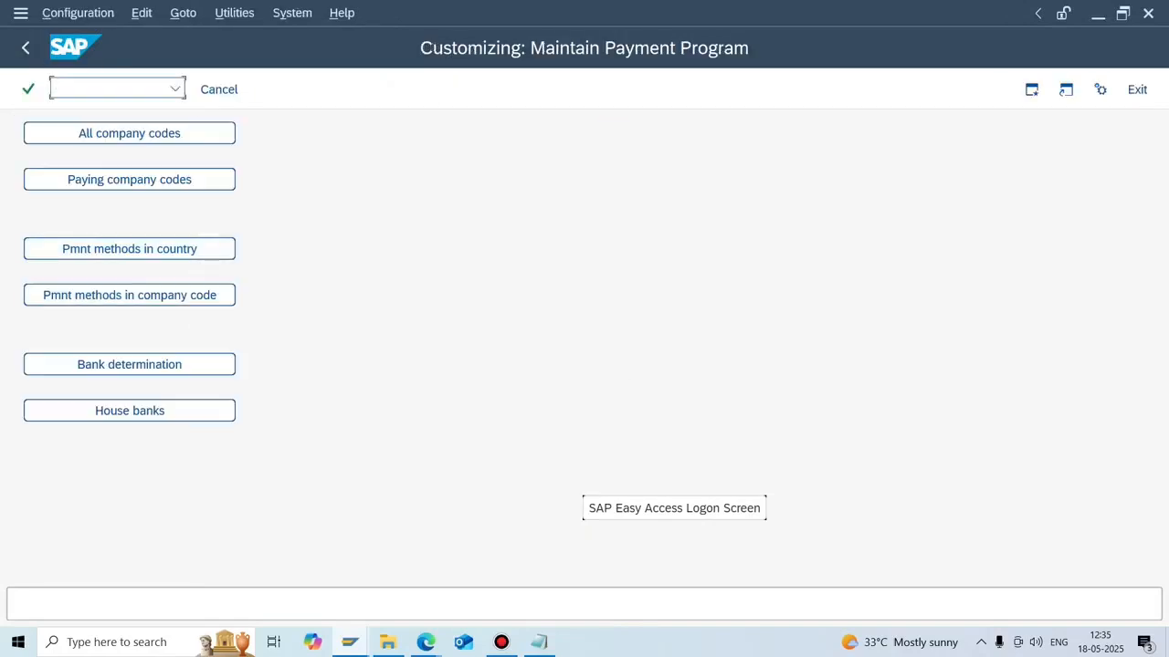
Open house bank CITI's bank accounts for company code N702.
{"action": "left_click", "coordinate": [130, 411]}
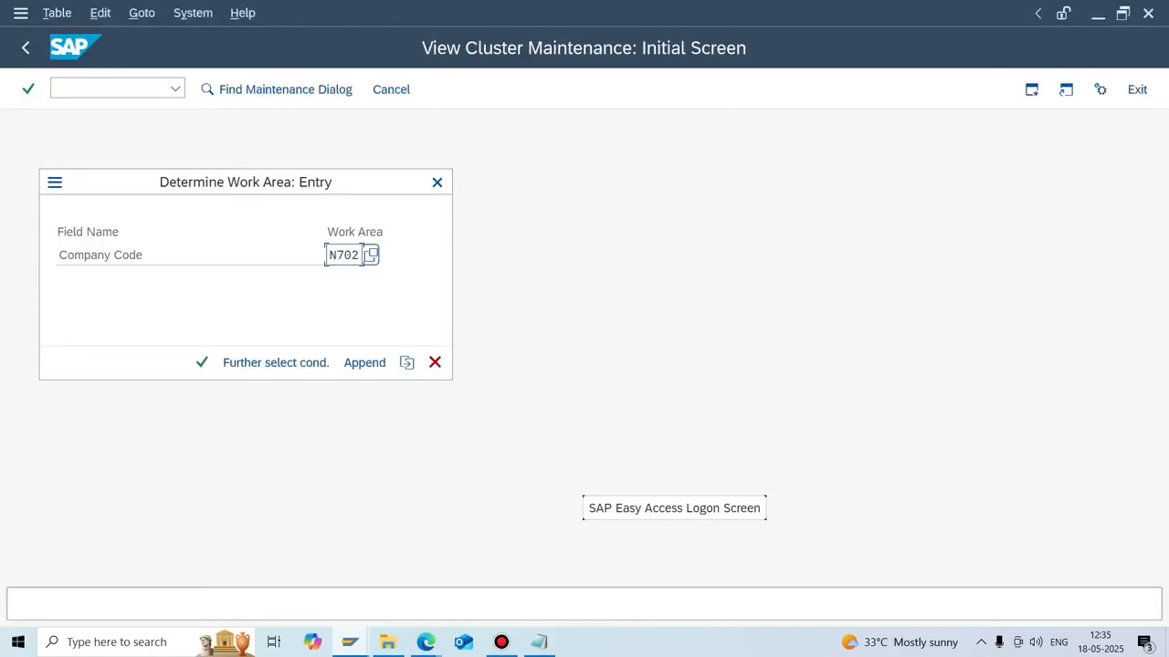
{"action": "left_click", "coordinate": [202, 363]}
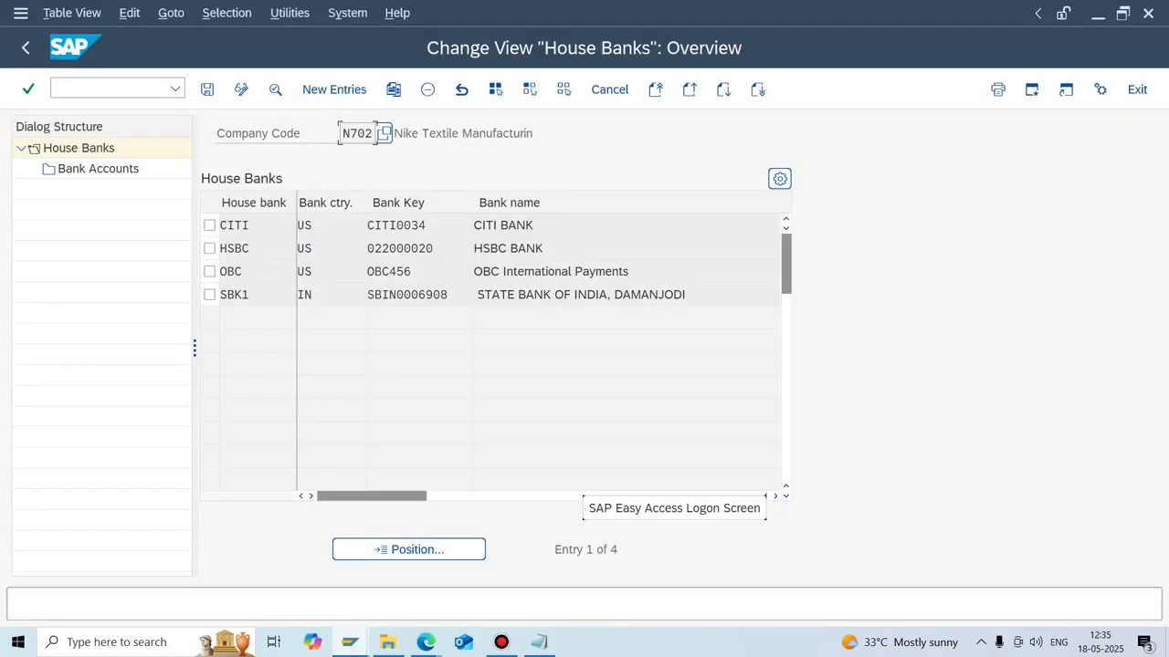
{"action": "left_click", "coordinate": [209, 225]}
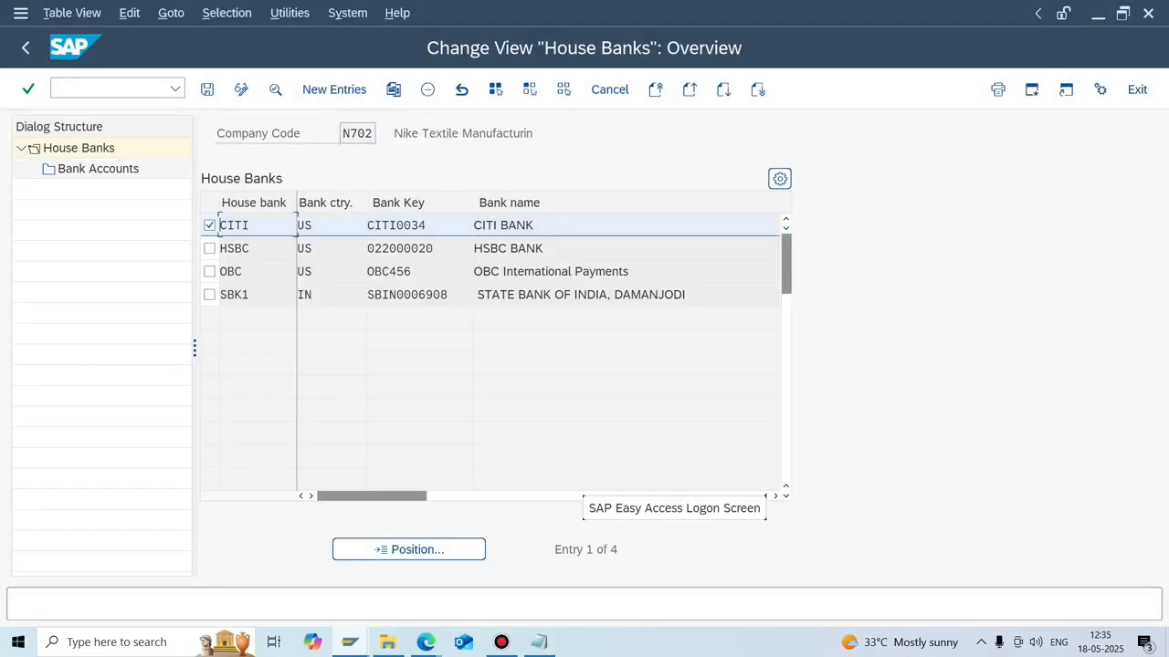
{"action": "double_click", "coordinate": [98, 169]}
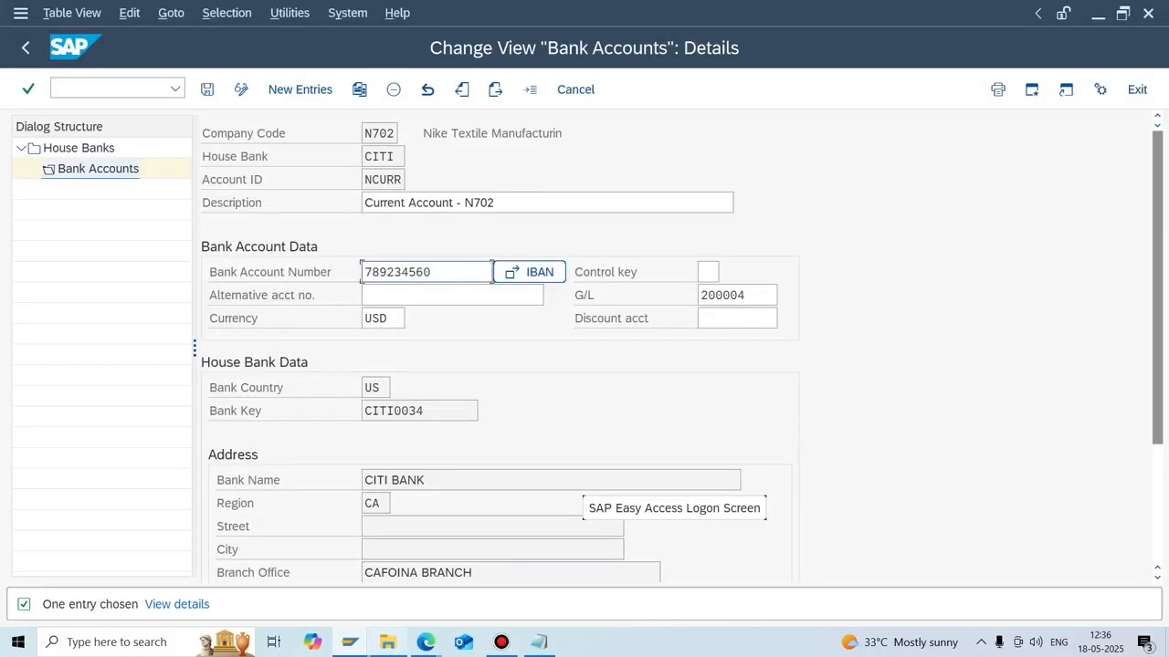
Compare the payment XML with CITI's account details, scrolling to the 0.00 USD WHT record.
{"action": "mouse_move", "coordinate": [387, 642]}
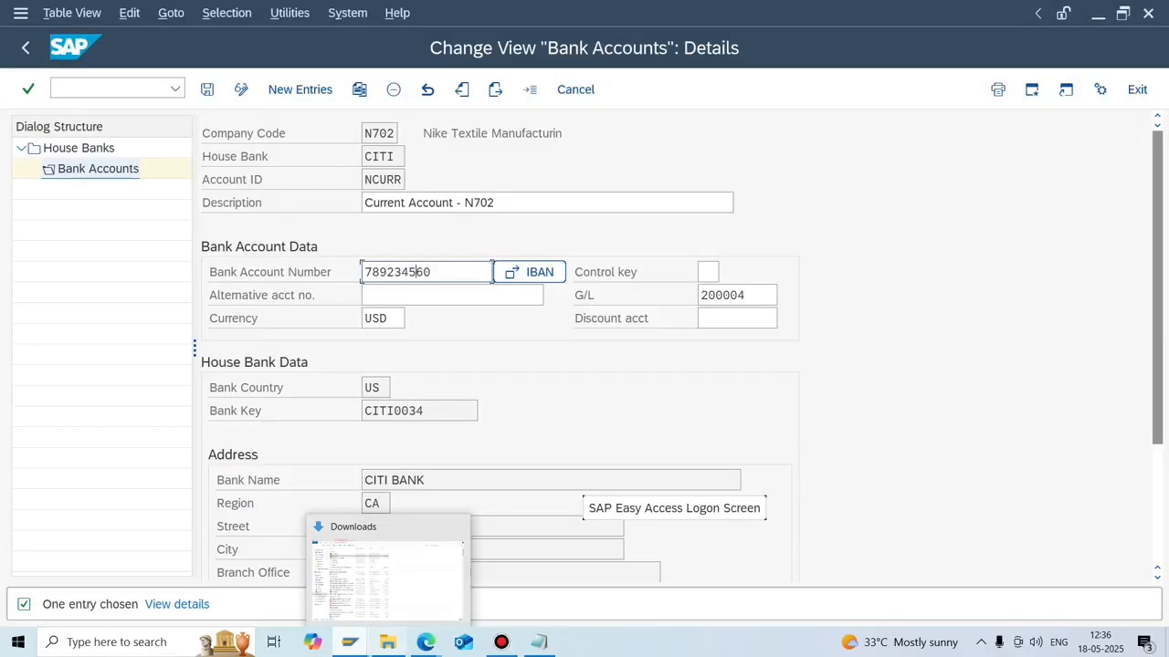
{"action": "mouse_move", "coordinate": [349, 642]}
{"action": "left_click", "coordinate": [283, 568]}
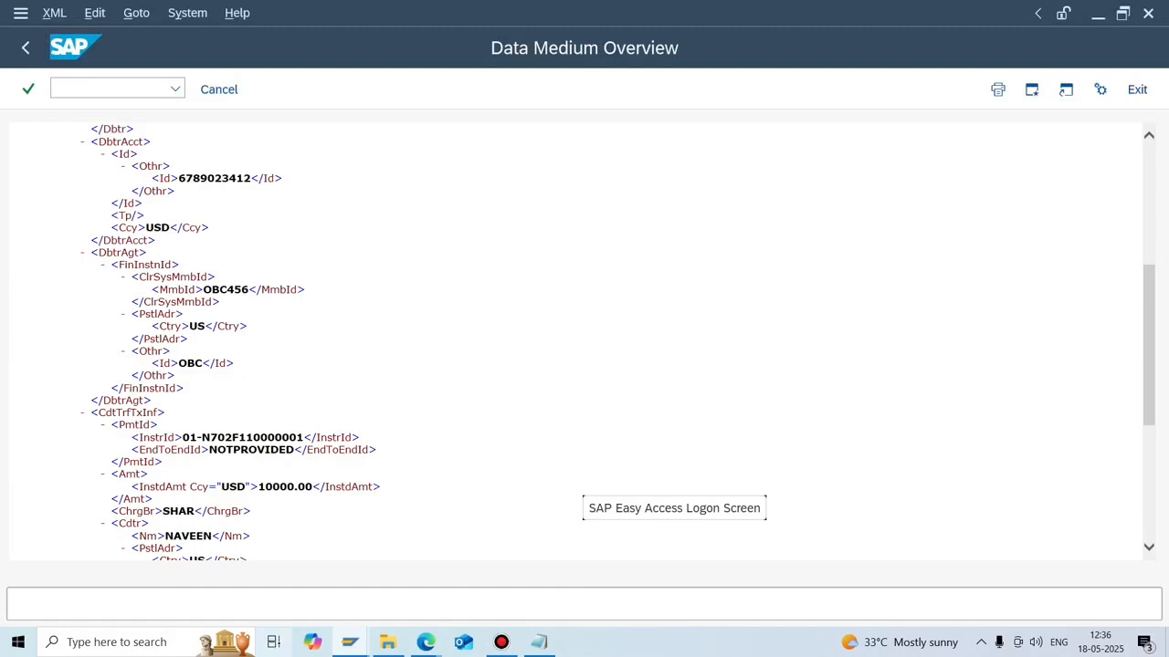
{"action": "mouse_move", "coordinate": [350, 642]}
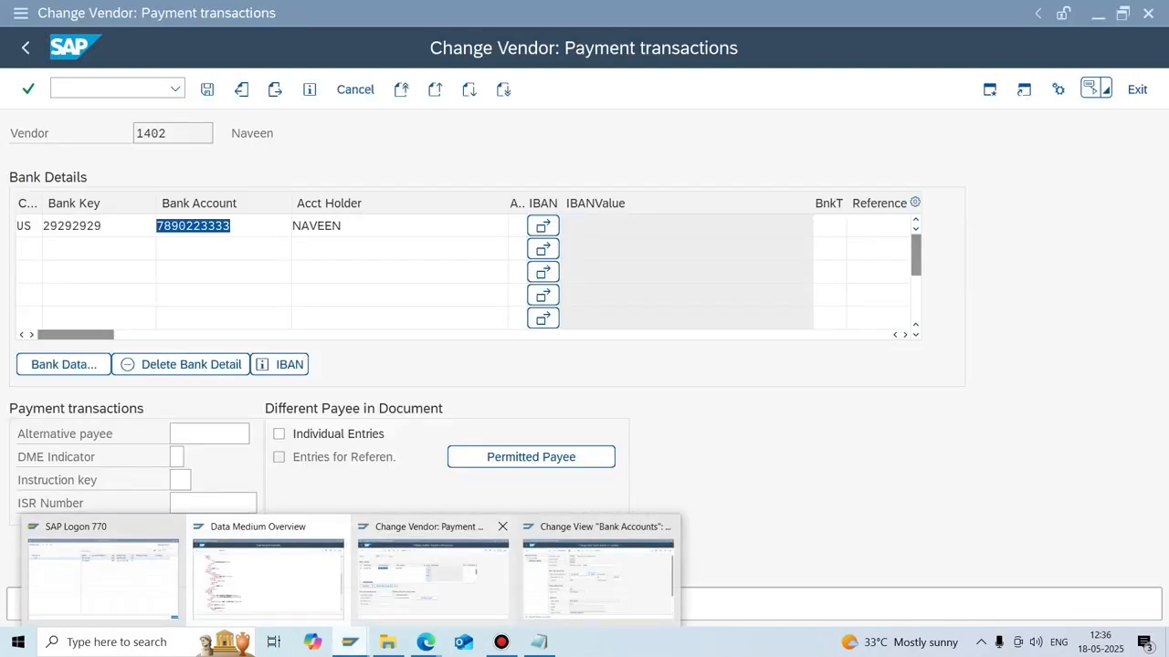
{"action": "left_click", "coordinate": [598, 575]}
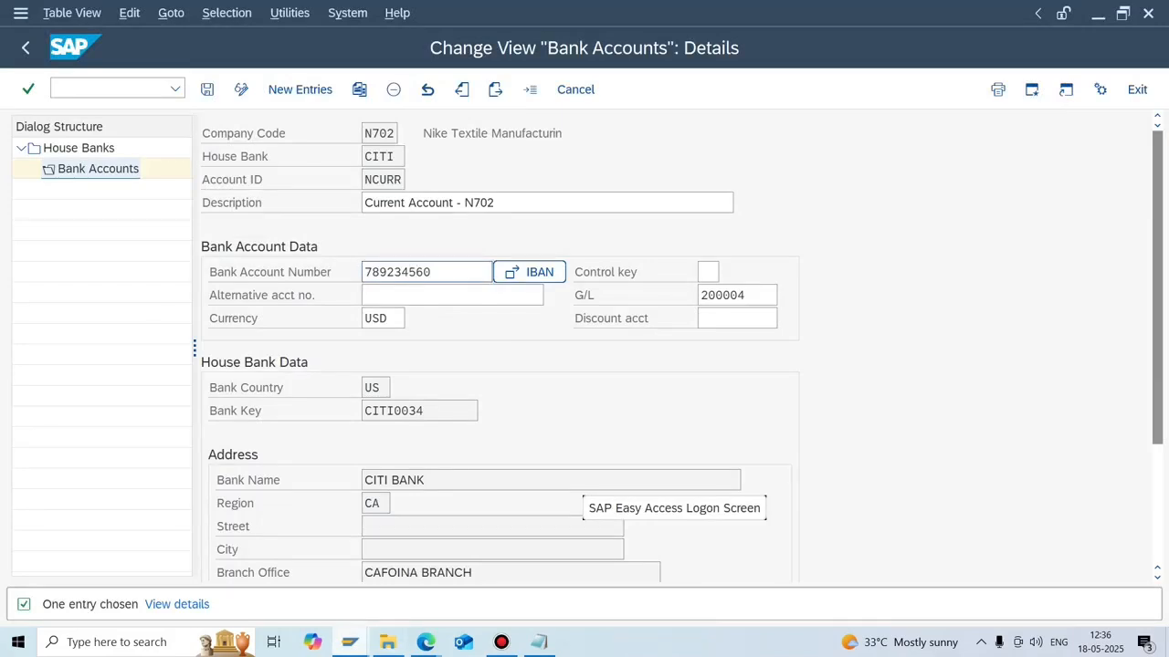
{"action": "mouse_move", "coordinate": [350, 642]}
{"action": "mouse_move", "coordinate": [267, 575]}
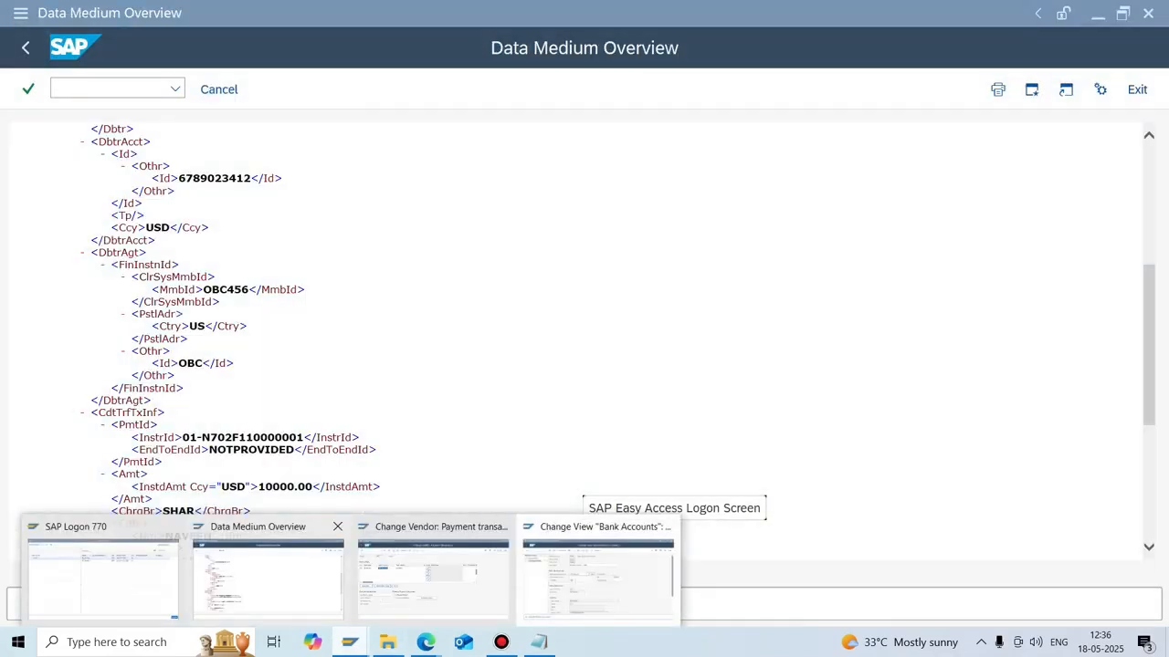
{"action": "left_click", "coordinate": [268, 575]}
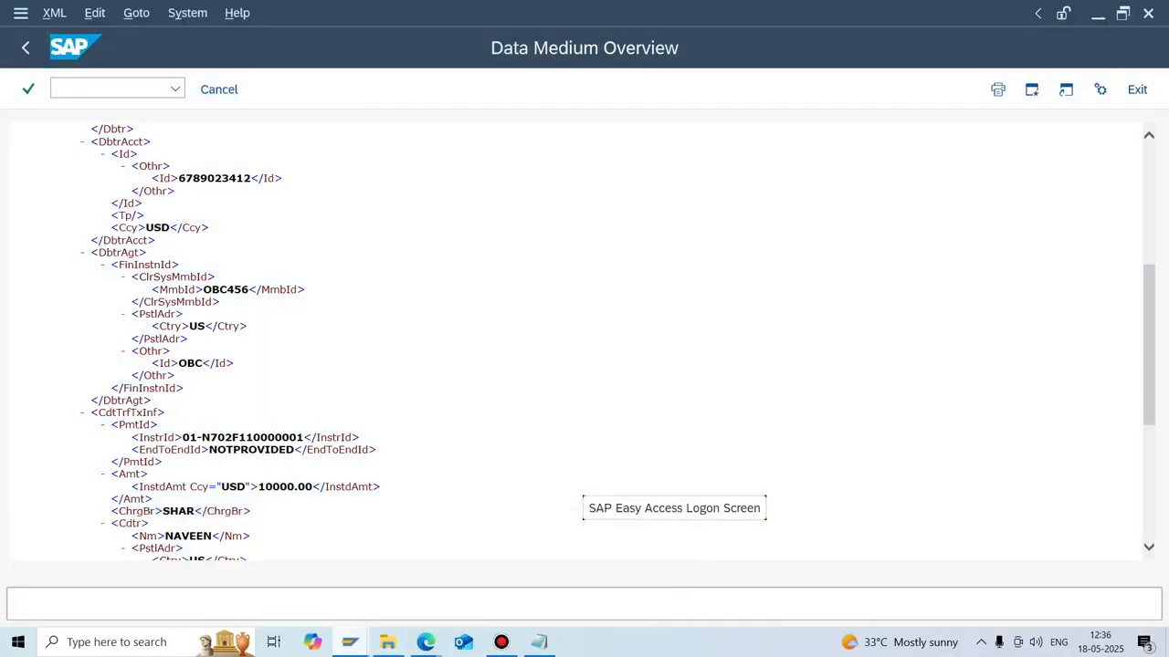
{"action": "scroll", "coordinate": [584, 338], "scroll_direction": "down", "scroll_amount": 5}
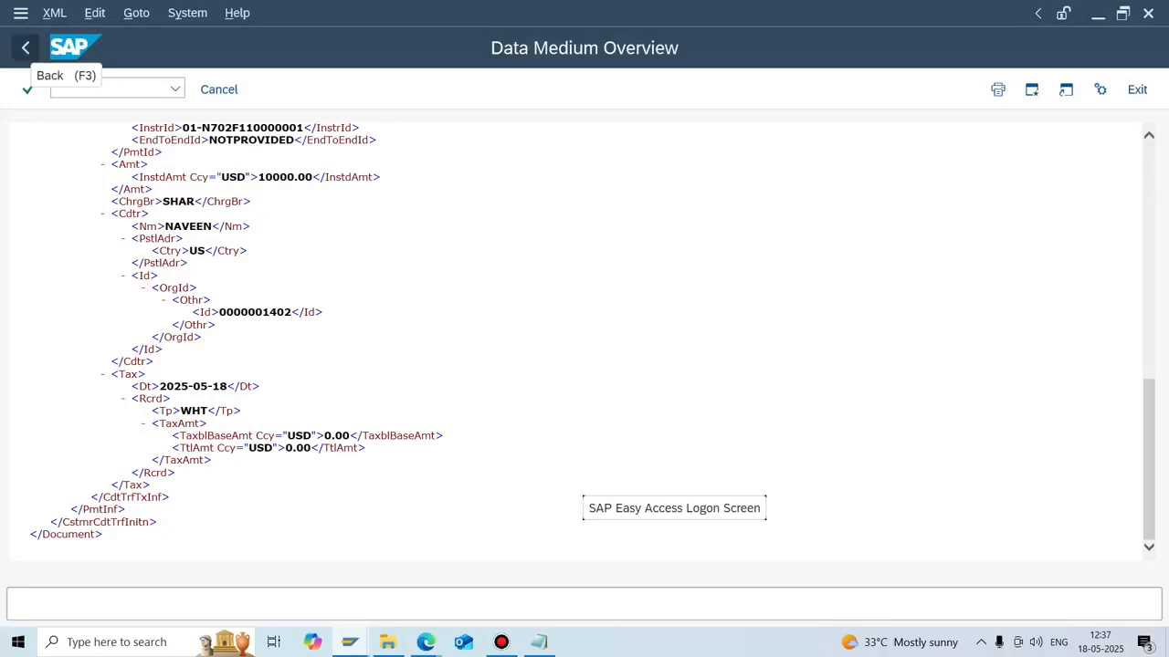
Leave the XML via the data medium list and return to the USD01 payment run status.
{"action": "left_click", "coordinate": [25, 47]}
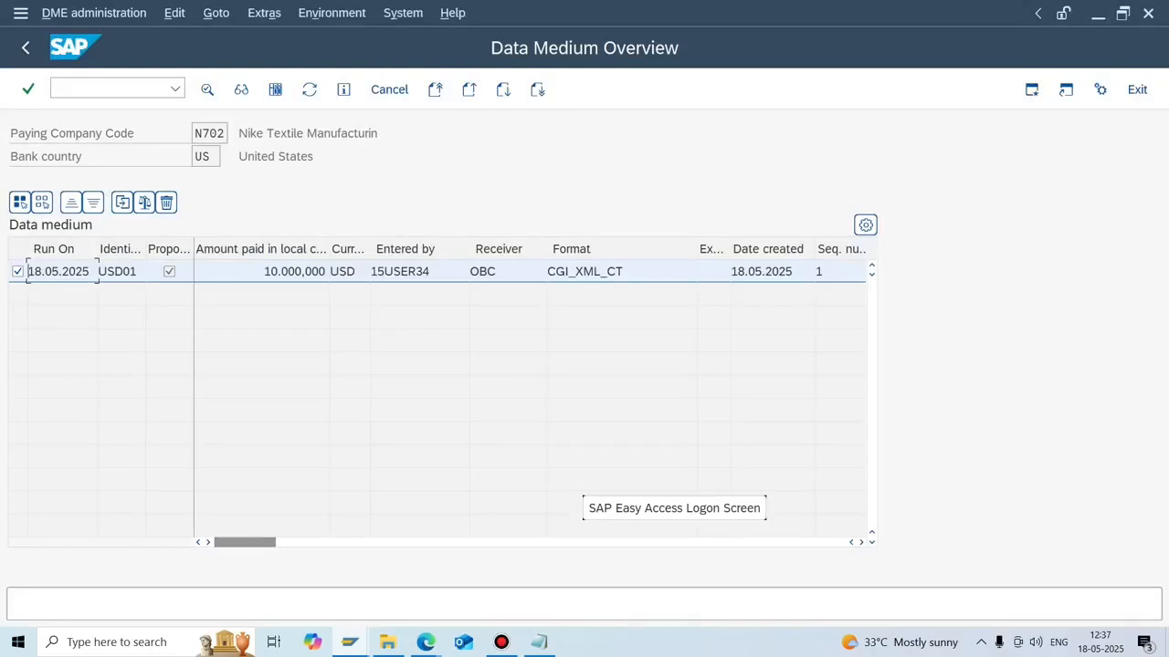
{"action": "left_click", "coordinate": [349, 642]}
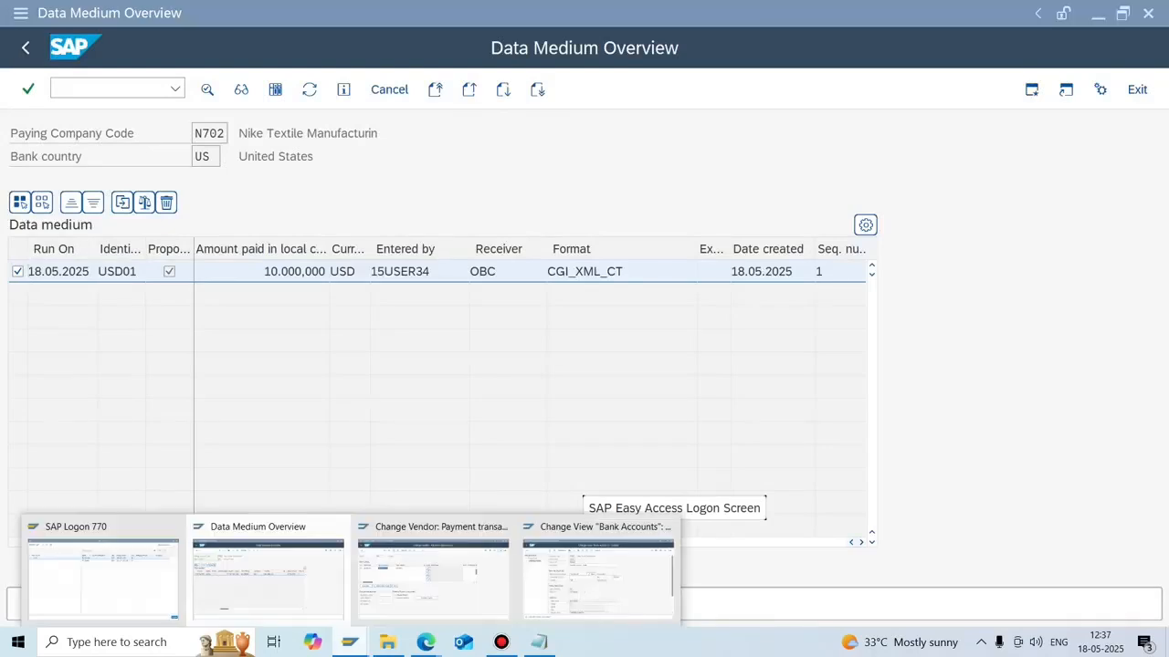
{"action": "mouse_move", "coordinate": [429, 557]}
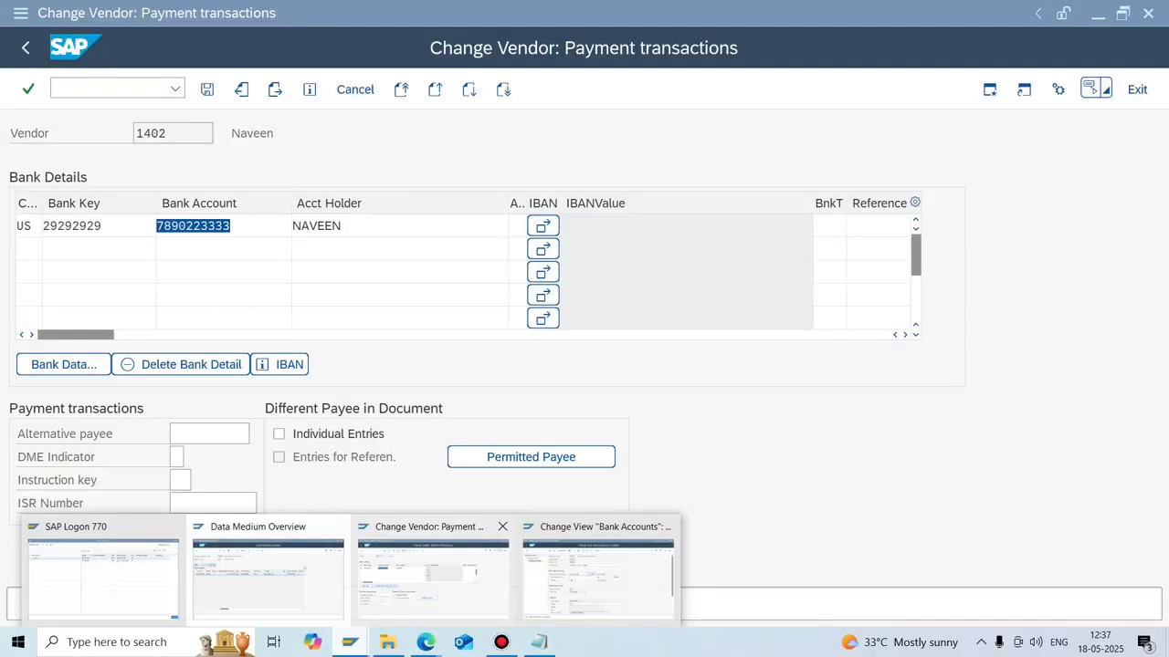
{"action": "left_click", "coordinate": [267, 579]}
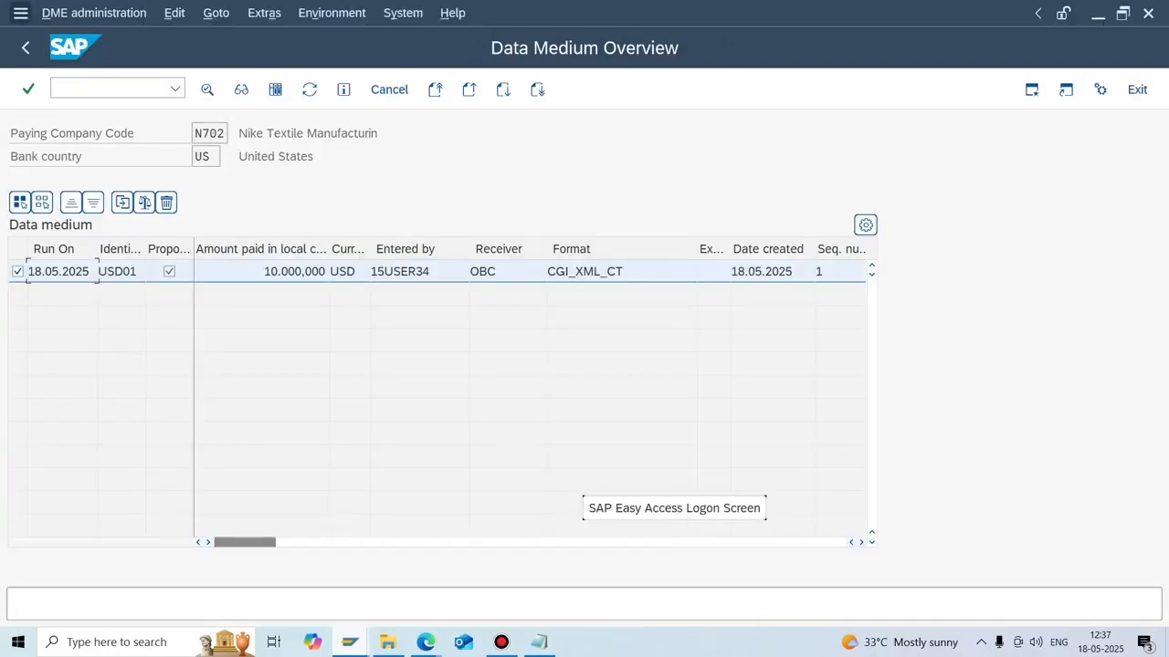
{"action": "left_click", "coordinate": [26, 48]}
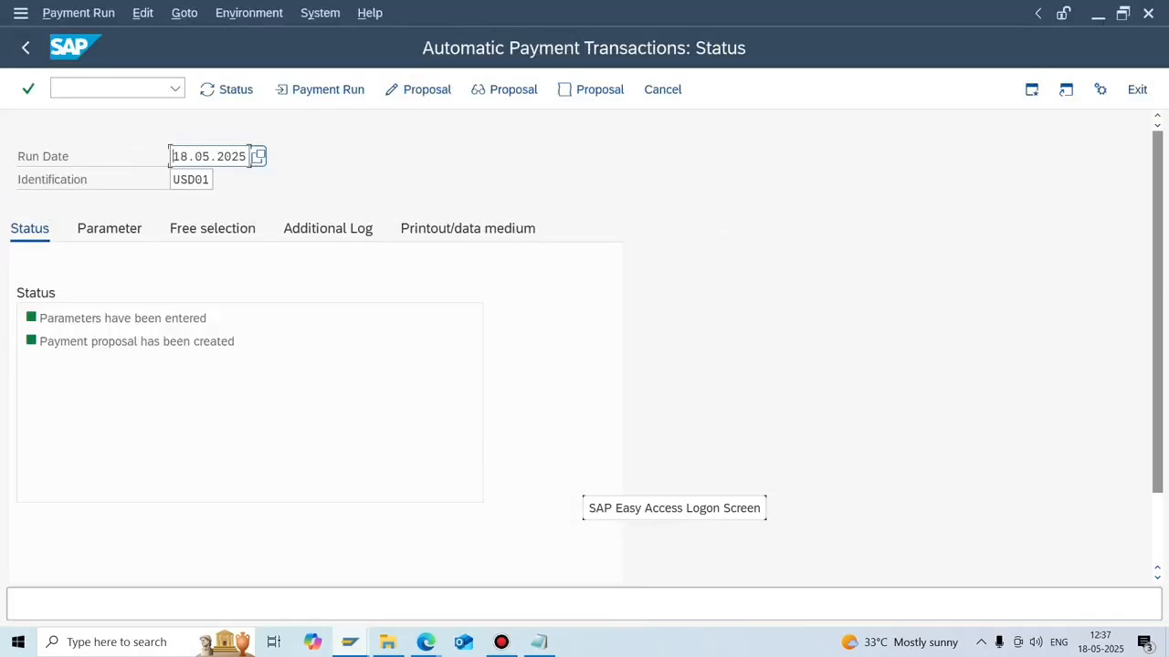
Run payment USD01 immediately, confirm its one posting order completed, then switch to Notepad.
{"action": "left_click", "coordinate": [320, 89]}
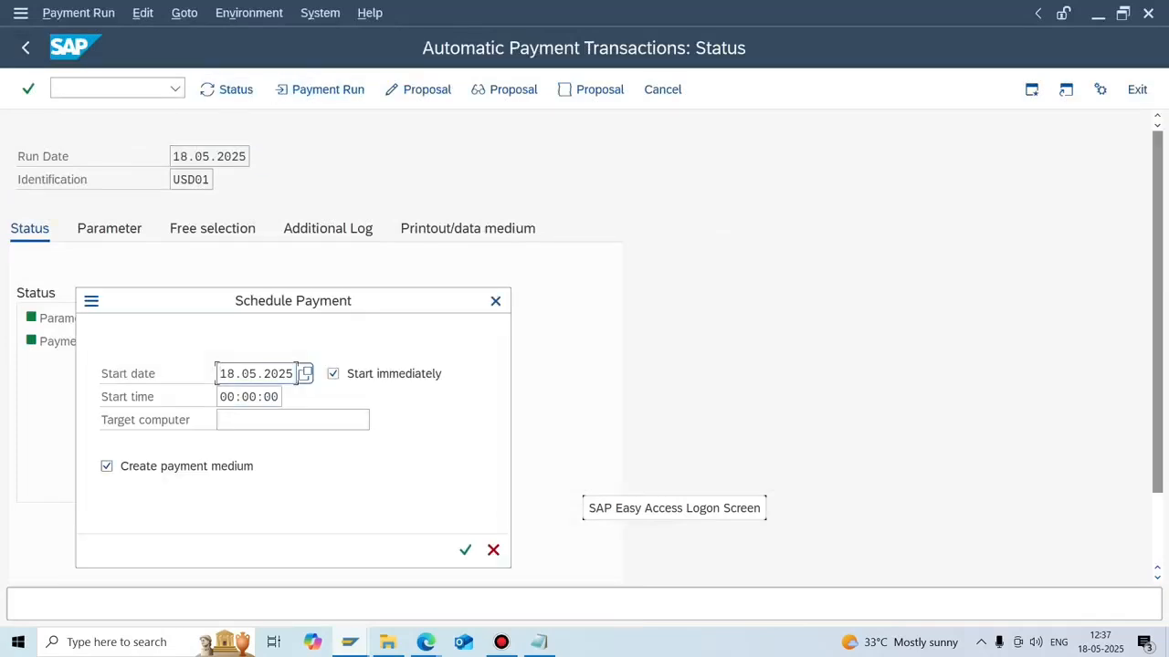
{"action": "left_click", "coordinate": [465, 549]}
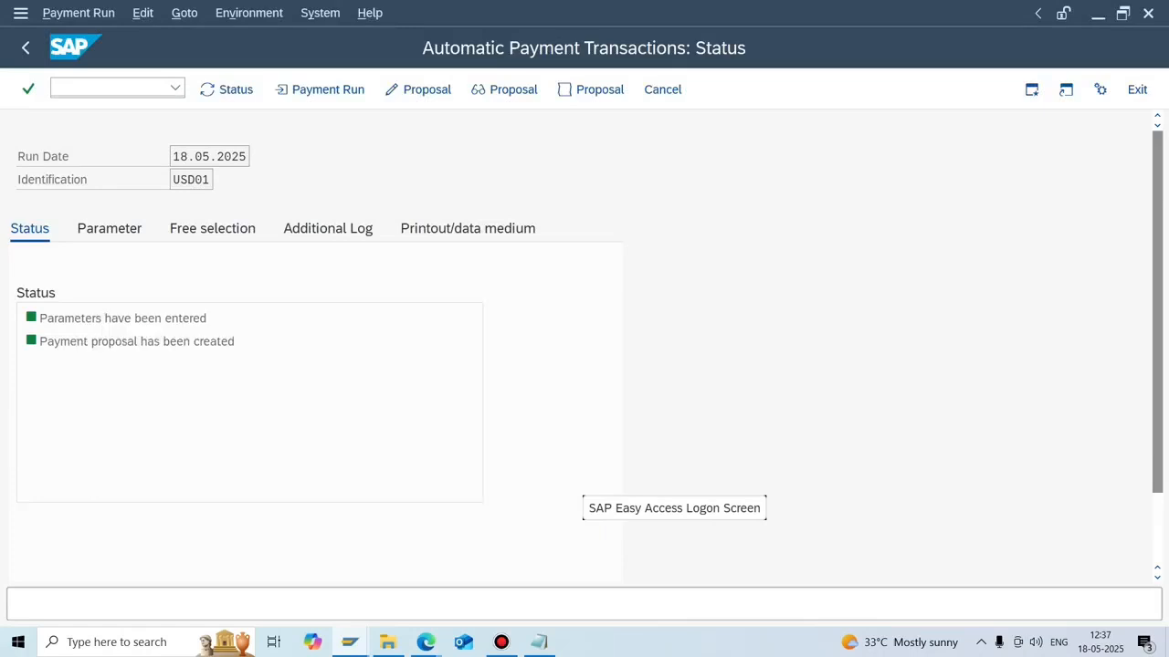
{"action": "left_click", "coordinate": [227, 90]}
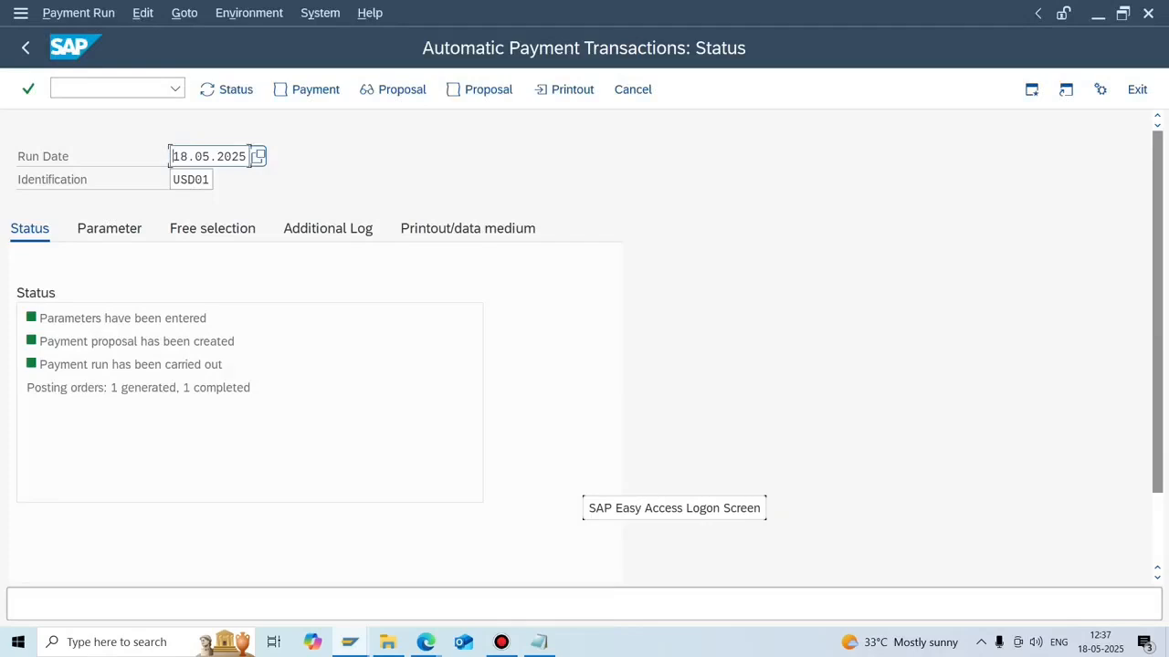
{"action": "key", "text": "alt+Tab"}
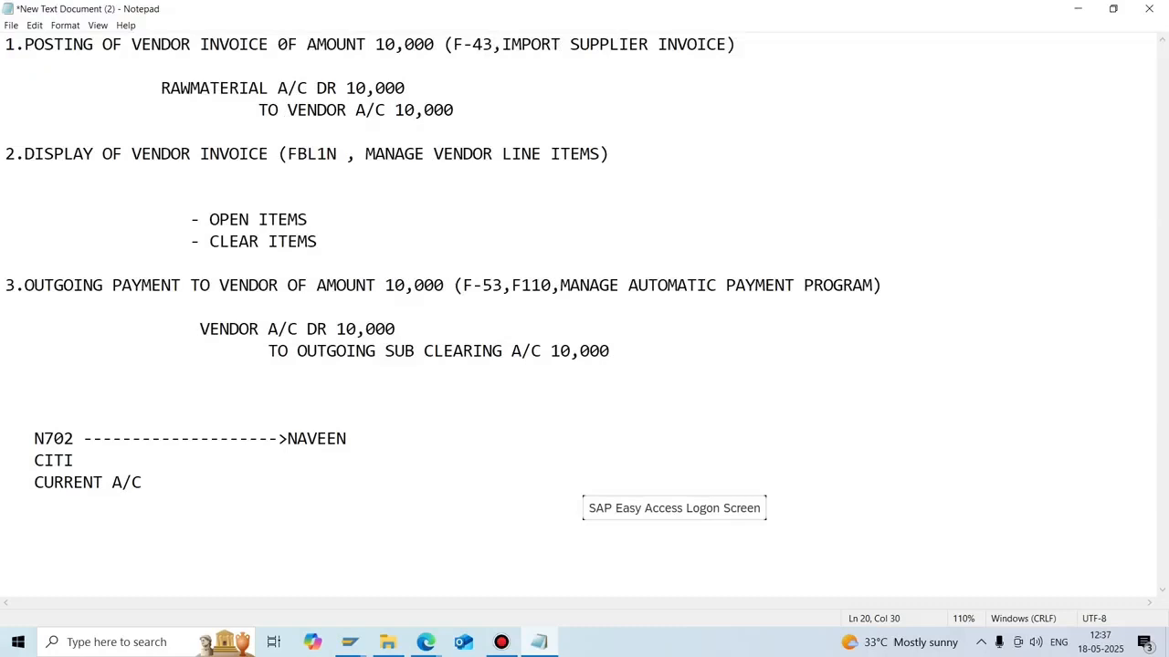
Replace the vendor on the N702 line with INTERFACE---------------> BANK.
{"action": "left_click", "coordinate": [347, 439]}
{"action": "key", "text": "BackSpace"}
{"action": "key", "text": "BackSpace"}
{"action": "key", "text": "BackSpace"}
{"action": "key", "text": "BackSpace"}
{"action": "key", "text": "BackSpace"}
{"action": "key", "text": "BackSpace"}
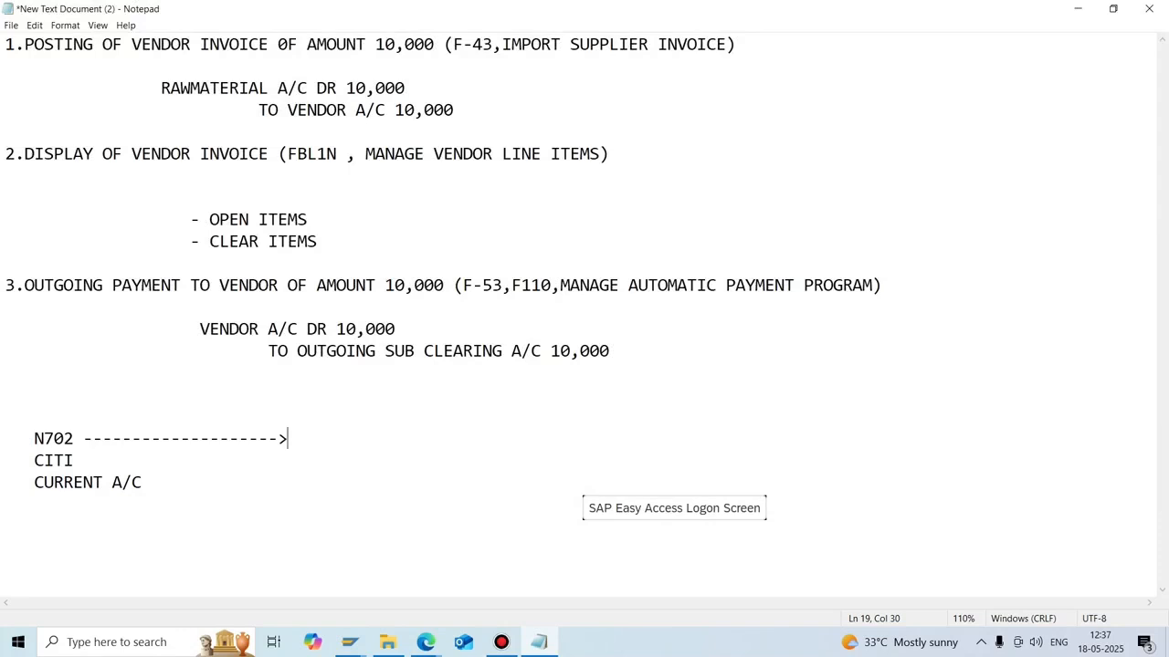
{"action": "type", "text": "INTERFACE"}
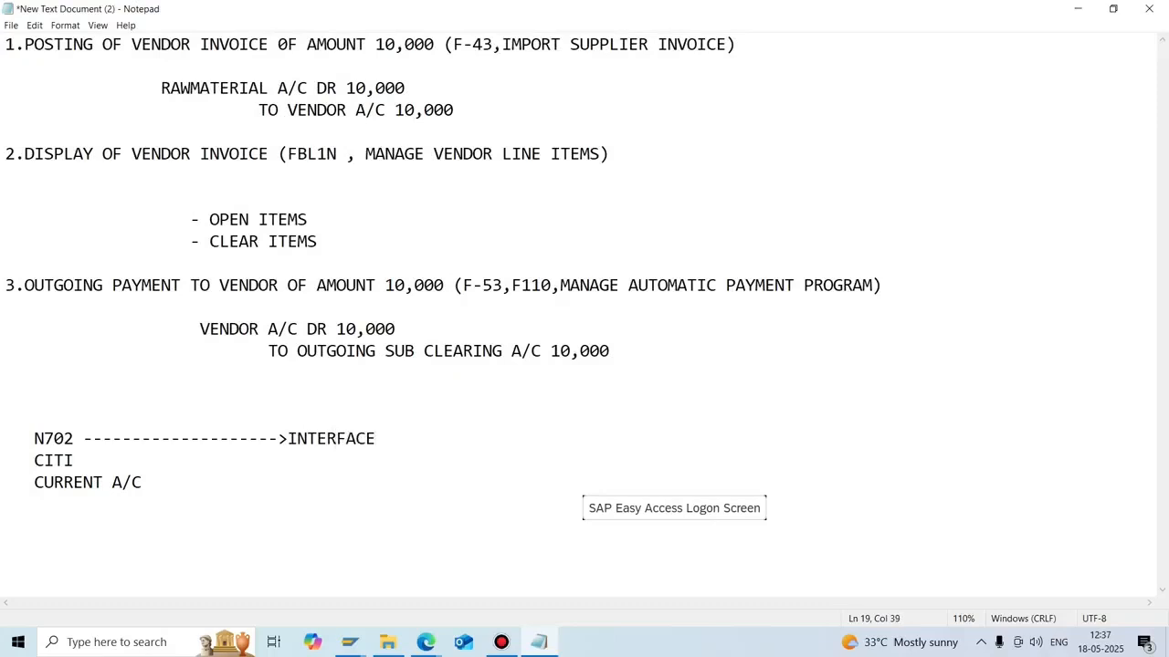
{"action": "type", "text": "--------------->"}
{"action": "type", "text": "BANK"}
{"action": "mouse_move", "coordinate": [426, 641]}
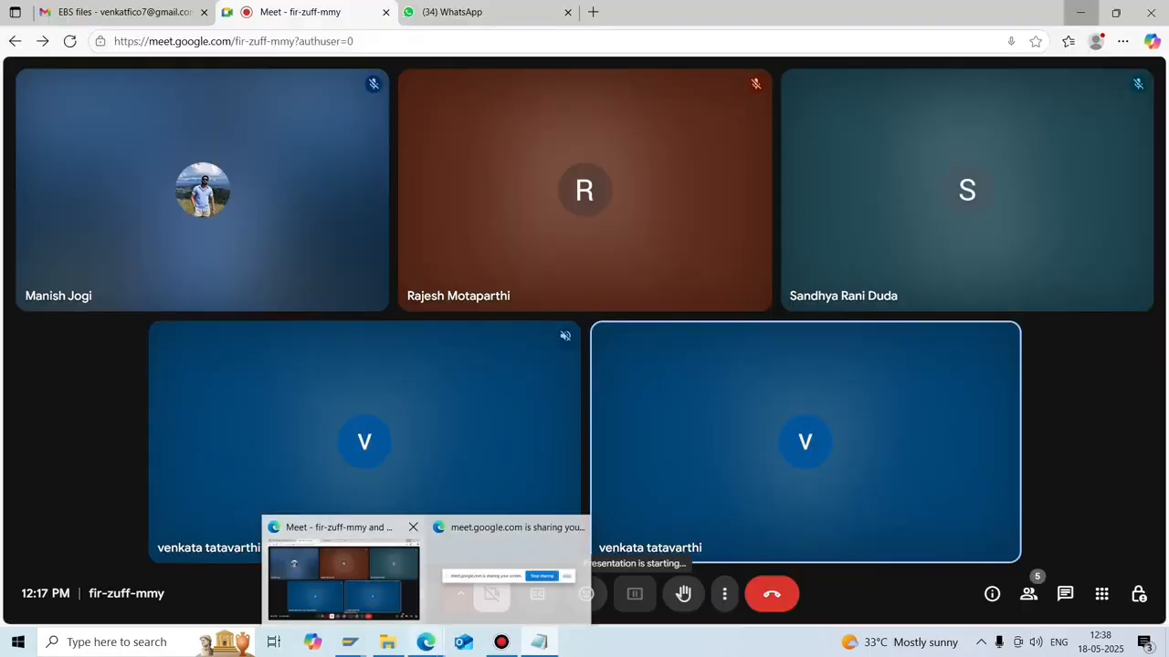
{"action": "left_click", "coordinate": [343, 580]}
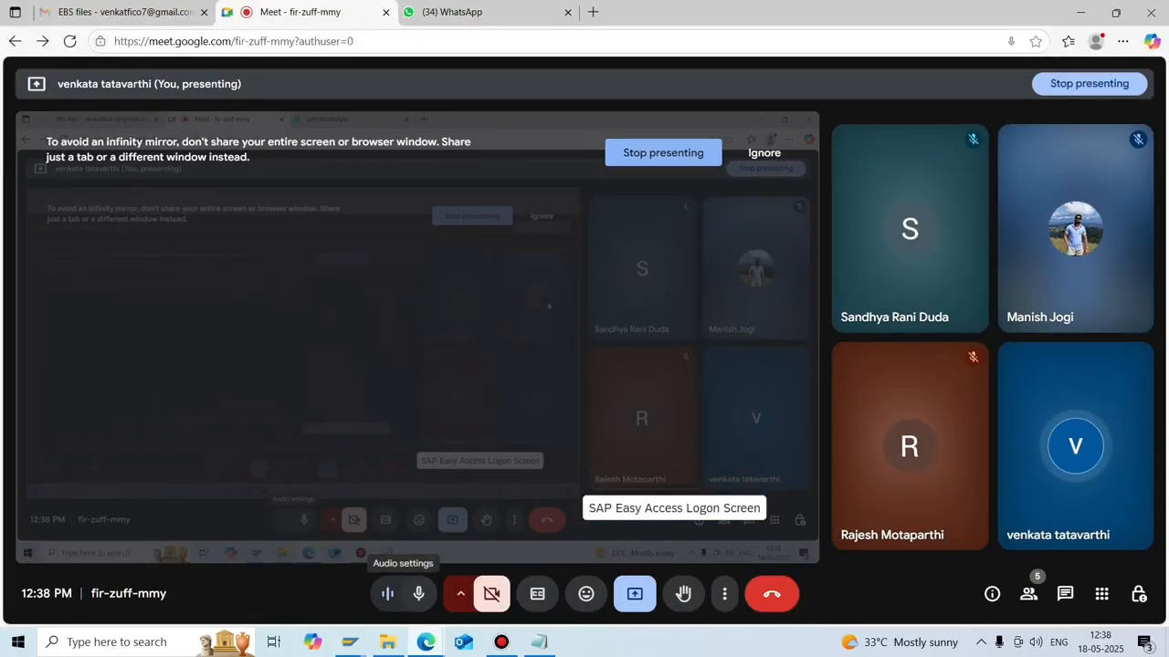
{"action": "left_click", "coordinate": [1080, 12]}
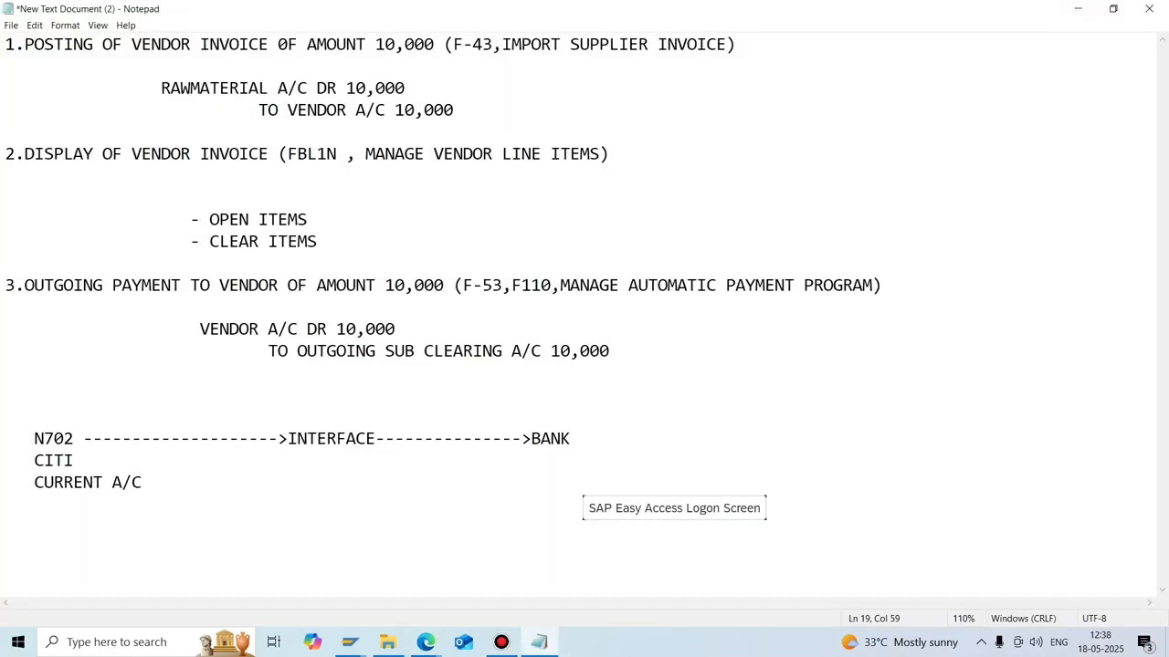
{"action": "mouse_move", "coordinate": [425, 642]}
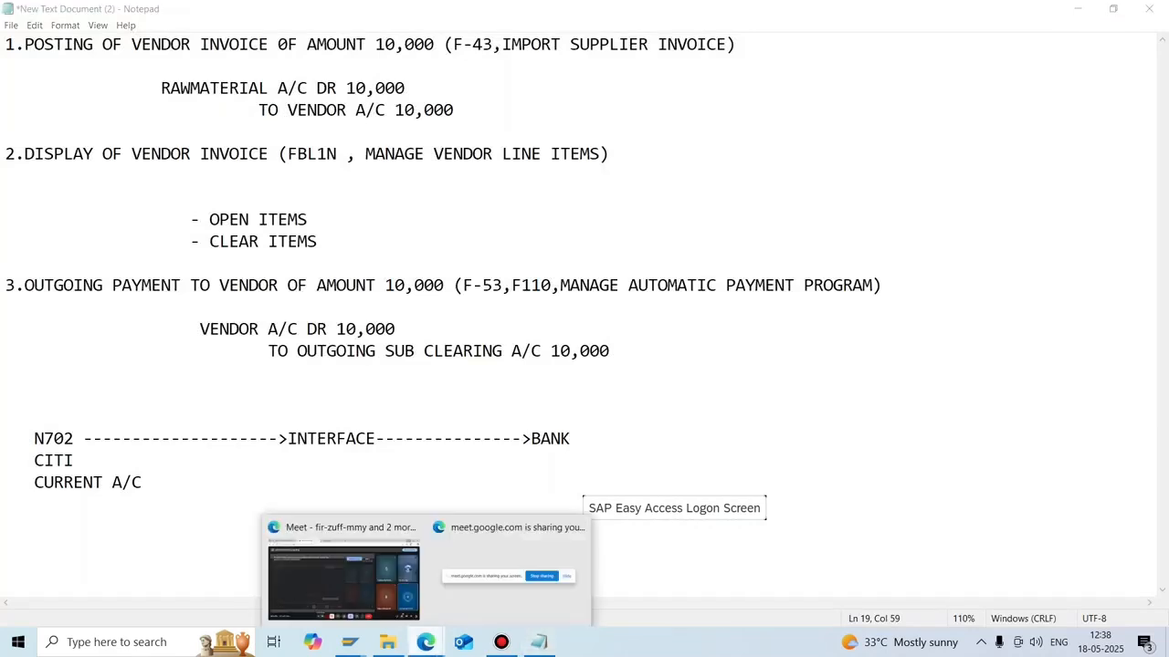
{"action": "left_click", "coordinate": [341, 575]}
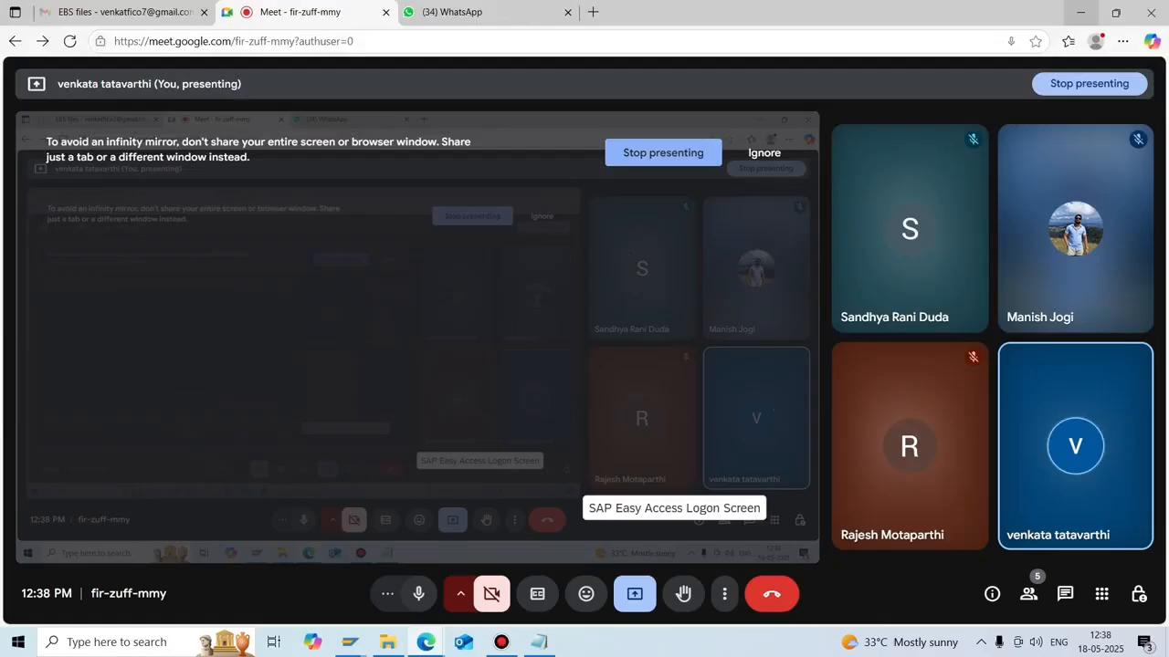
{"action": "left_click", "coordinate": [1080, 12]}
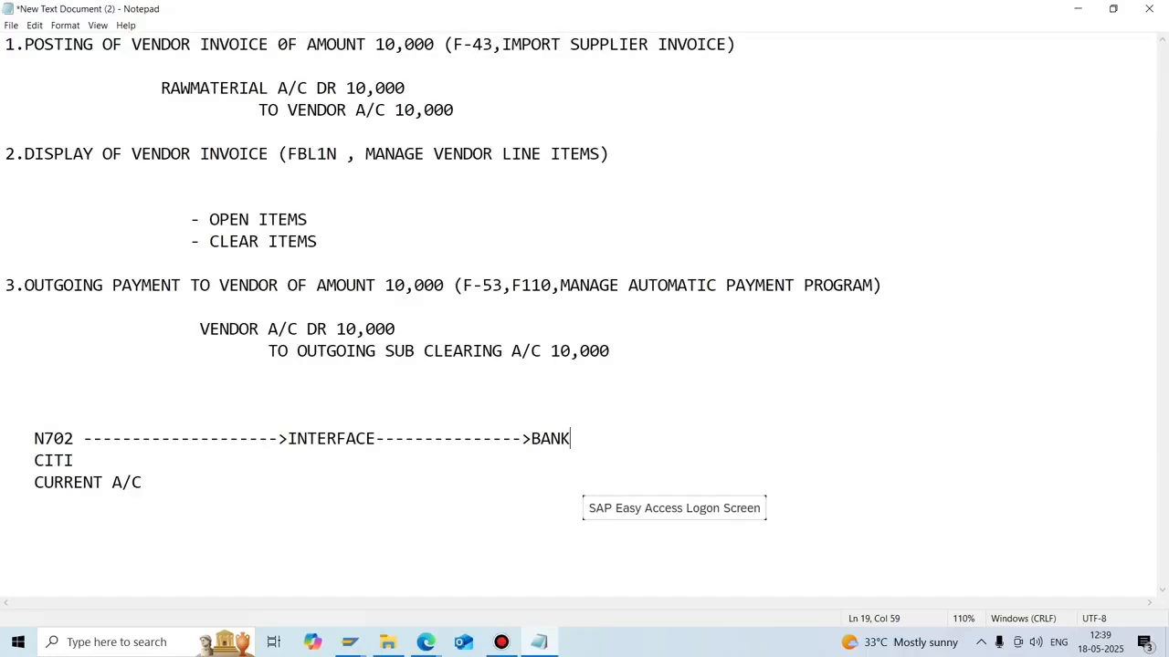
Add bullets '- MAINBANK', '- OUTGOING SUB CLEARING', '- INCOMING SUB CLEARING' below CURRENT A/C, then select BANK.
{"action": "left_click", "coordinate": [143, 483]}
{"action": "key", "text": "Return"}
{"action": "key", "text": "Return"}
{"action": "key", "text": "Return"}
{"action": "type", "text": "- MAINBANK"}
{"action": "key", "text": "Return"}
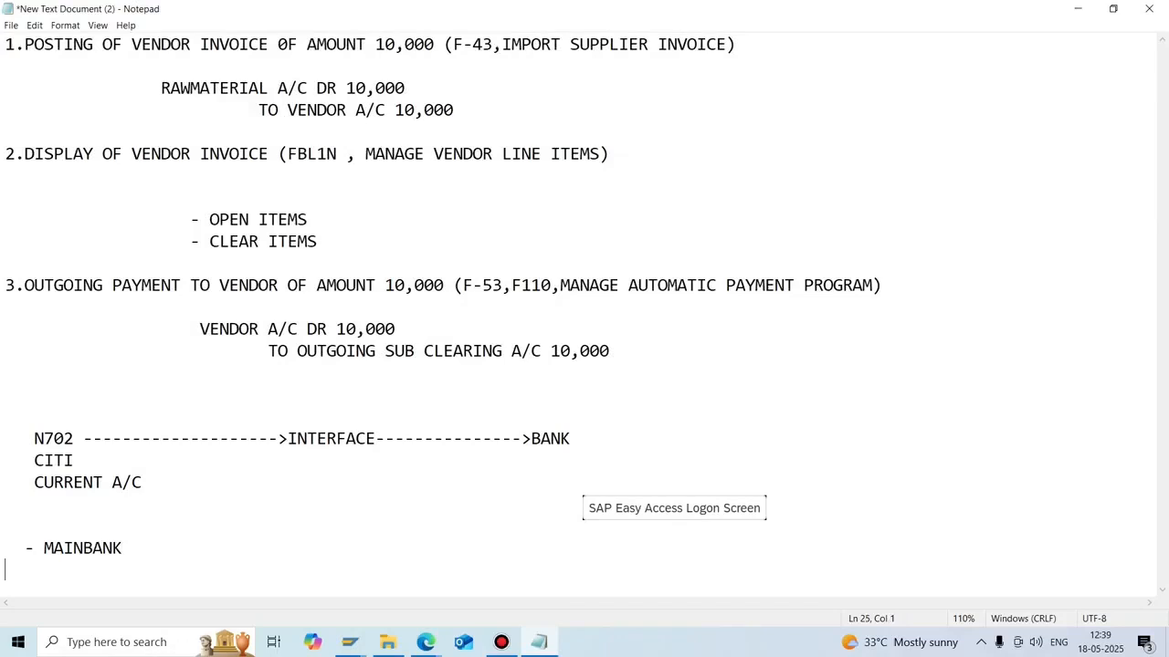
{"action": "type", "text": "- OUTGOUN"}
{"action": "key", "text": "BackSpace"}
{"action": "key", "text": "BackSpace"}
{"action": "type", "text": "ING SUB S"}
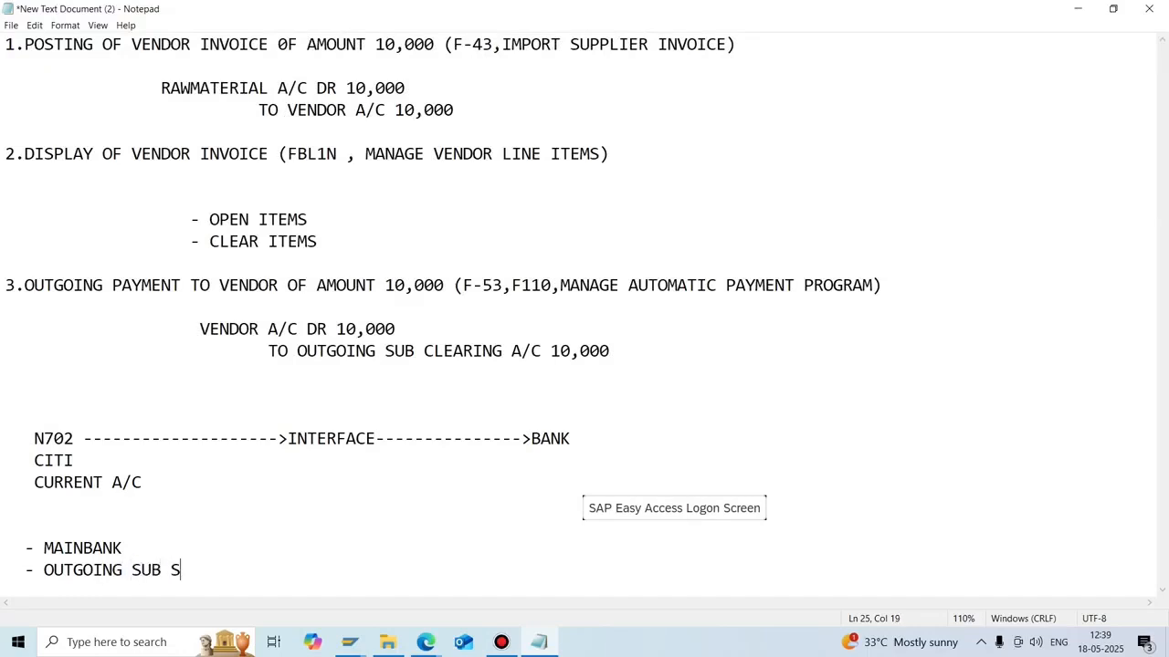
{"action": "key", "text": "BackSpace"}
{"action": "type", "text": "CLEARIN"}
{"action": "type", "text": "G"}
{"action": "key", "text": "Return"}
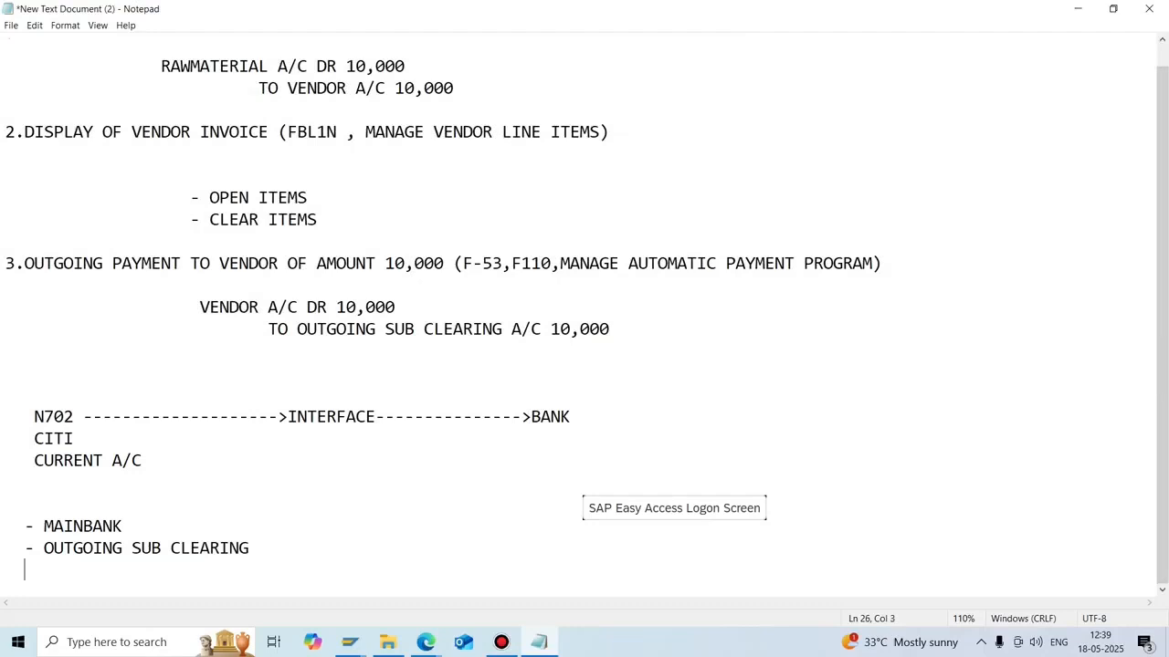
{"action": "type", "text": "- INCOMING S"}
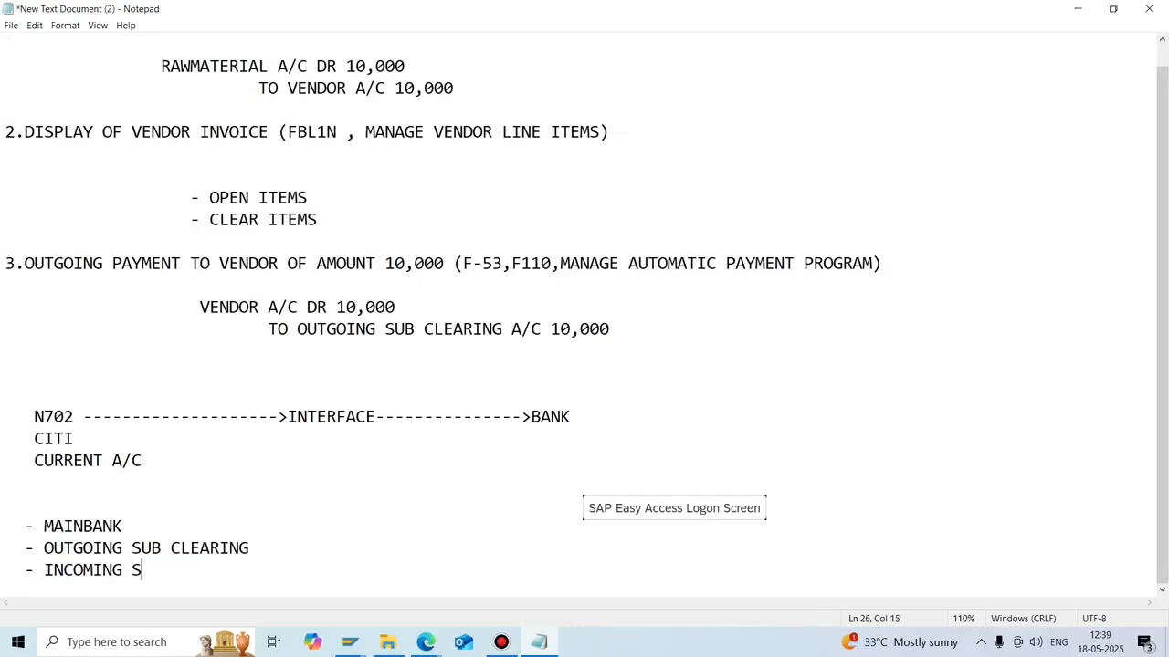
{"action": "type", "text": "UB CLEAR"}
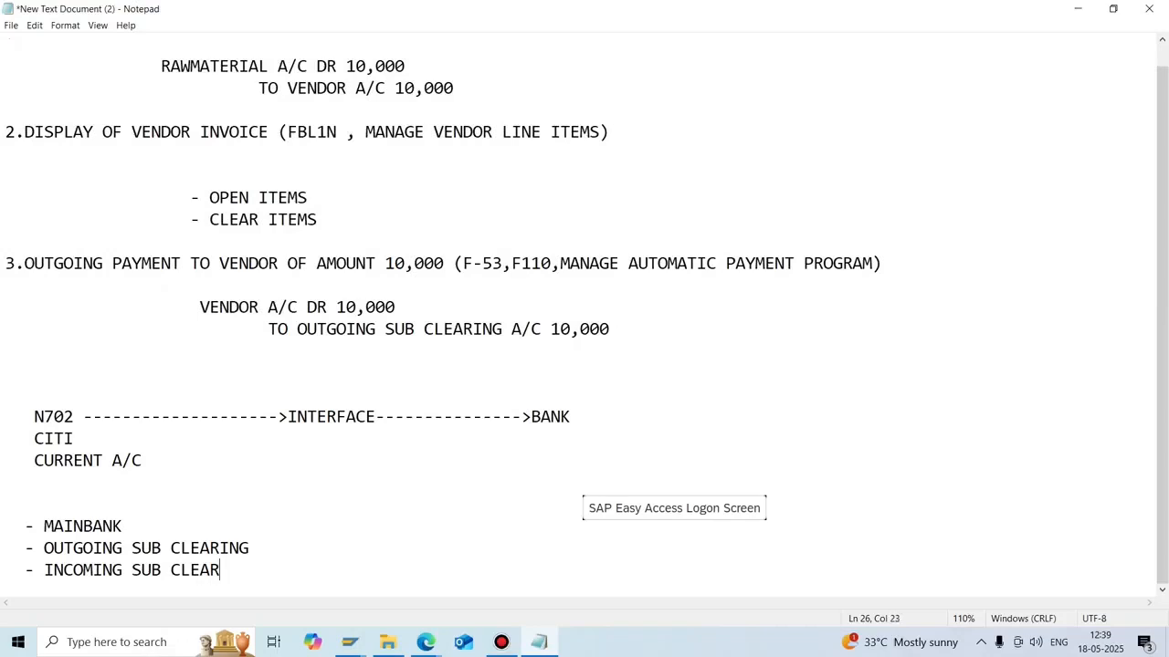
{"action": "type", "text": "ING"}
{"action": "left_click", "coordinate": [122, 526]}
{"action": "key", "text": "shift+Left"}
{"action": "key", "text": "shift+Left"}
{"action": "key", "text": "shift+Left"}
{"action": "key", "text": "shift+Left"}
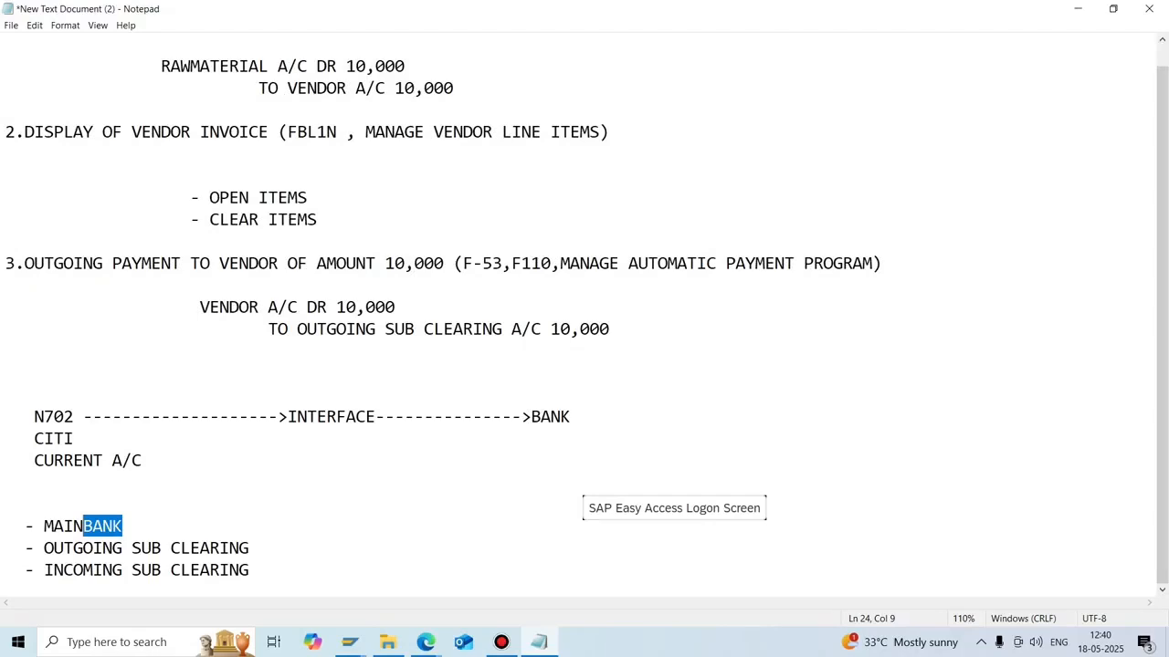
Copy G/L account 200004 from the CITI house bank account details.
{"action": "mouse_move", "coordinate": [349, 641]}
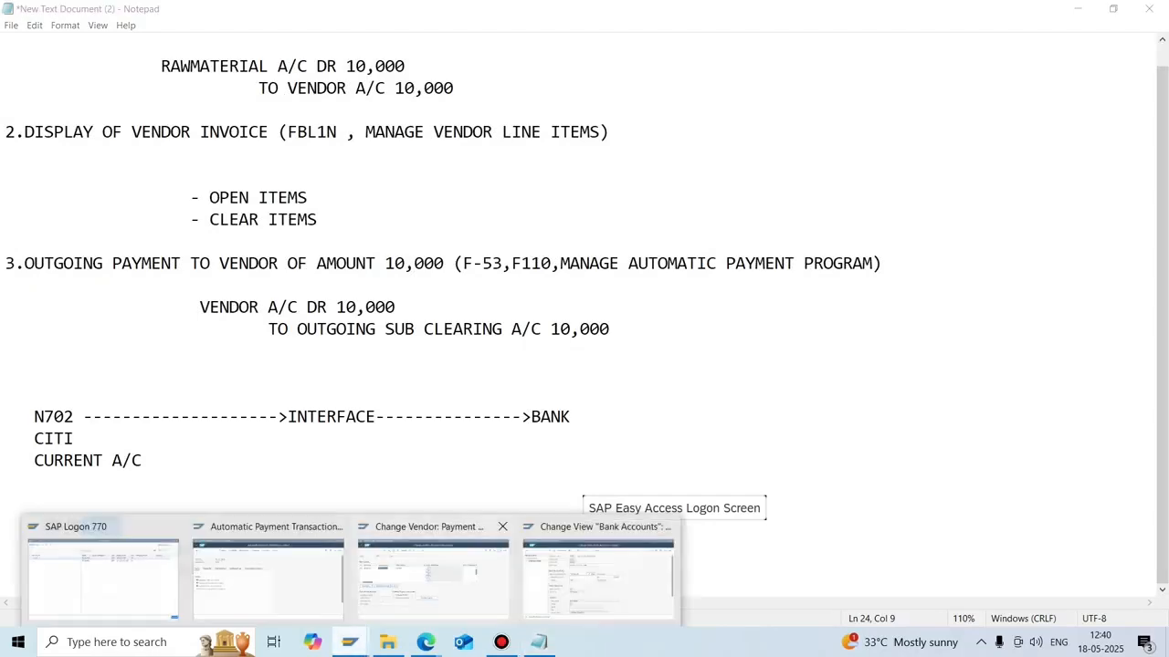
{"action": "left_click", "coordinate": [598, 575]}
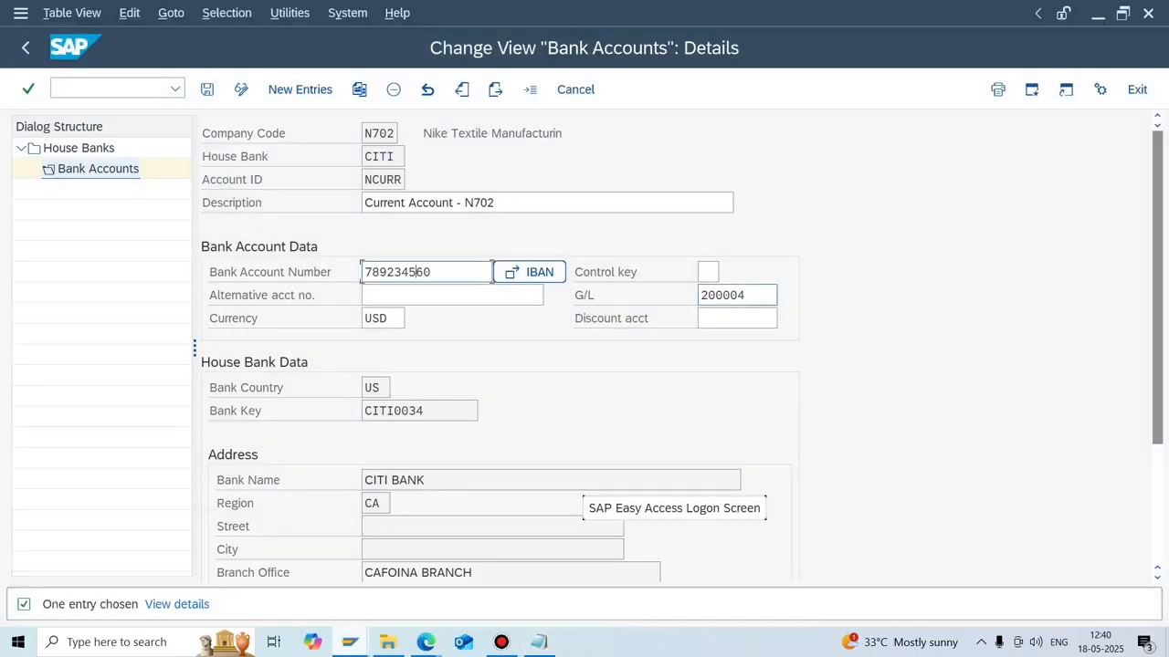
{"action": "double_click", "coordinate": [727, 295]}
{"action": "key", "text": "ctrl+c"}
{"action": "left_click", "coordinate": [747, 295]}
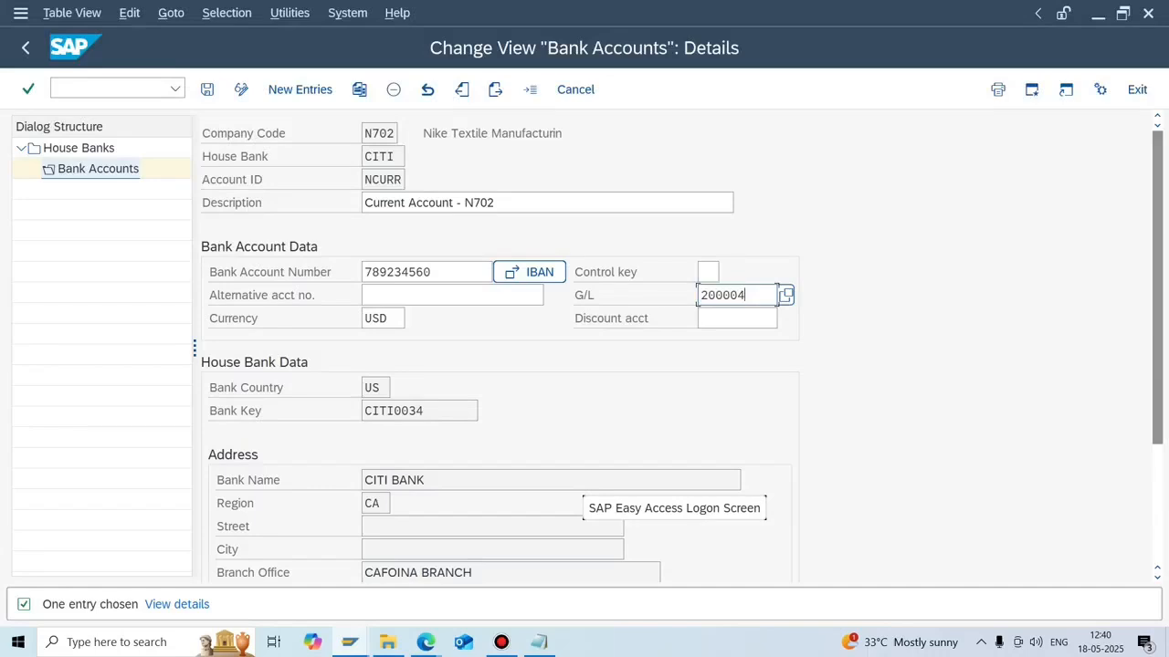
Show the FS10N balance of account 200004, cumulative 270.000,000- at period 12, then return to Notepad.
{"action": "left_click", "coordinate": [116, 89]}
{"action": "type", "text": "/"}
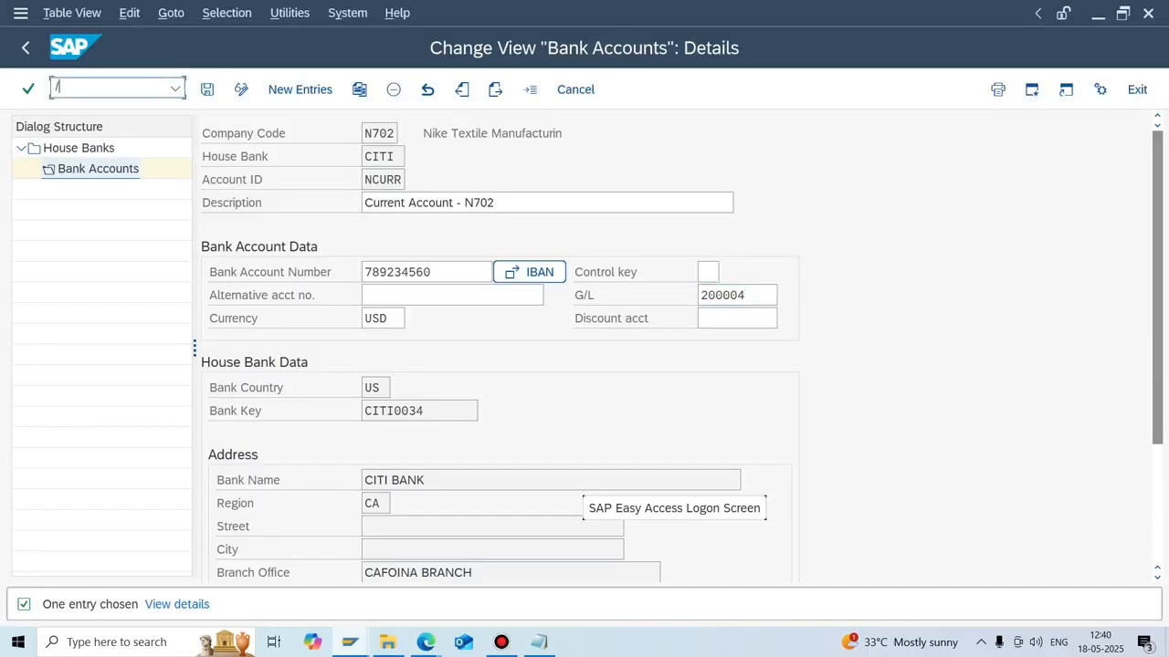
{"action": "type", "text": "NFS10N"}
{"action": "key", "text": "Return"}
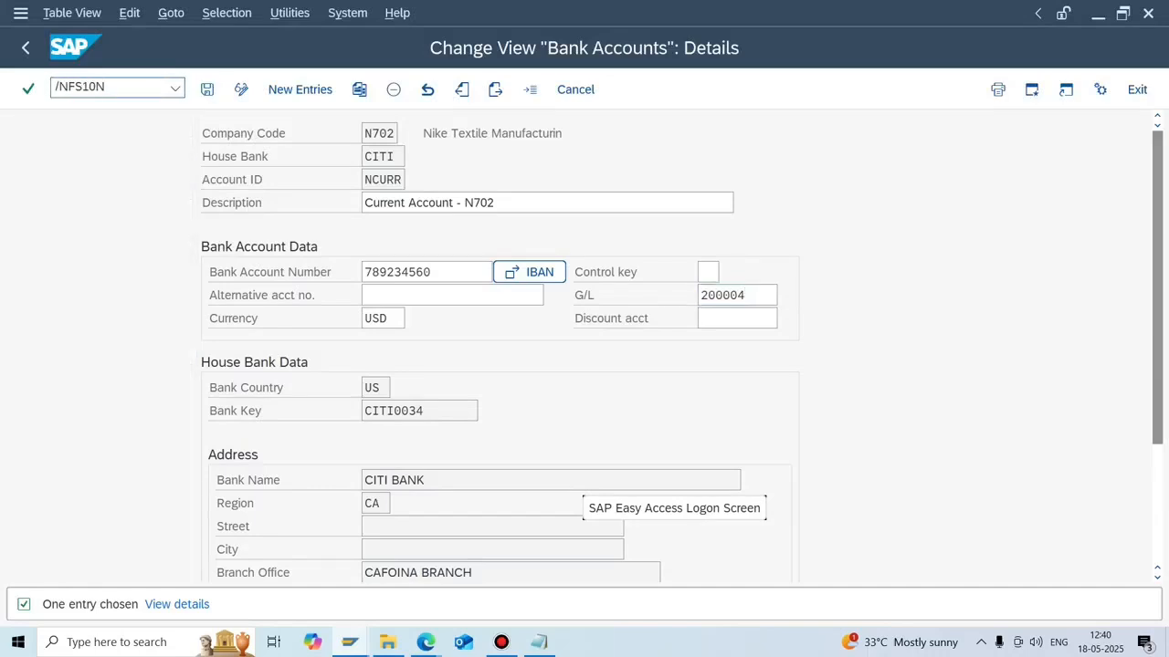
{"action": "key", "text": "ctrl+v"}
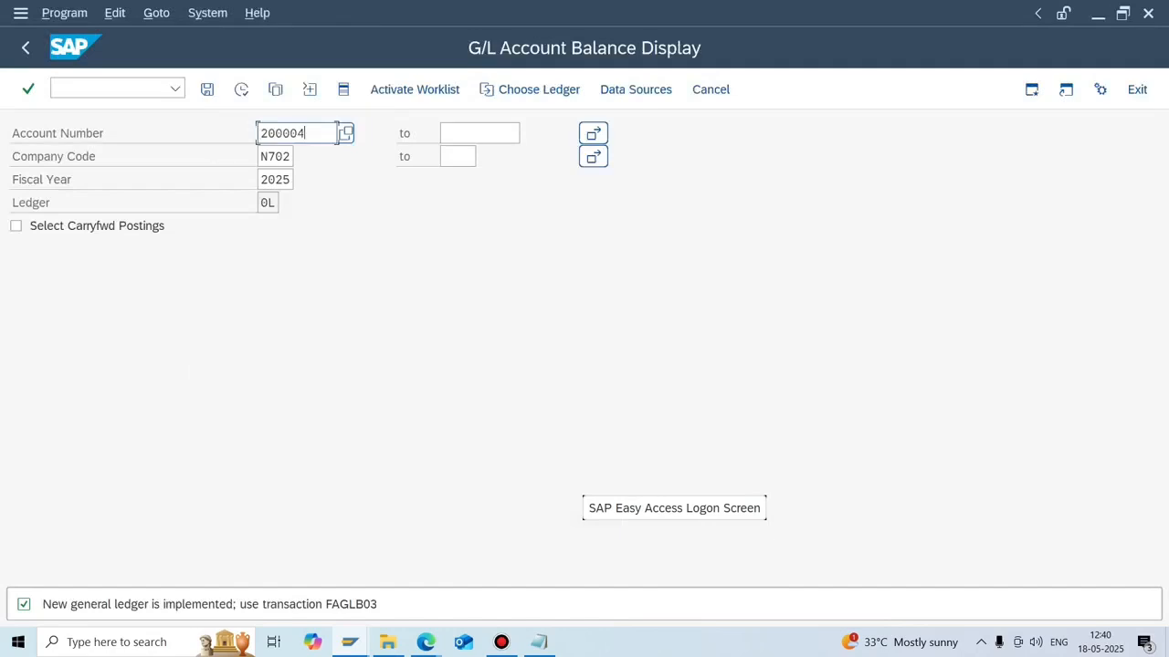
{"action": "left_click", "coordinate": [241, 89]}
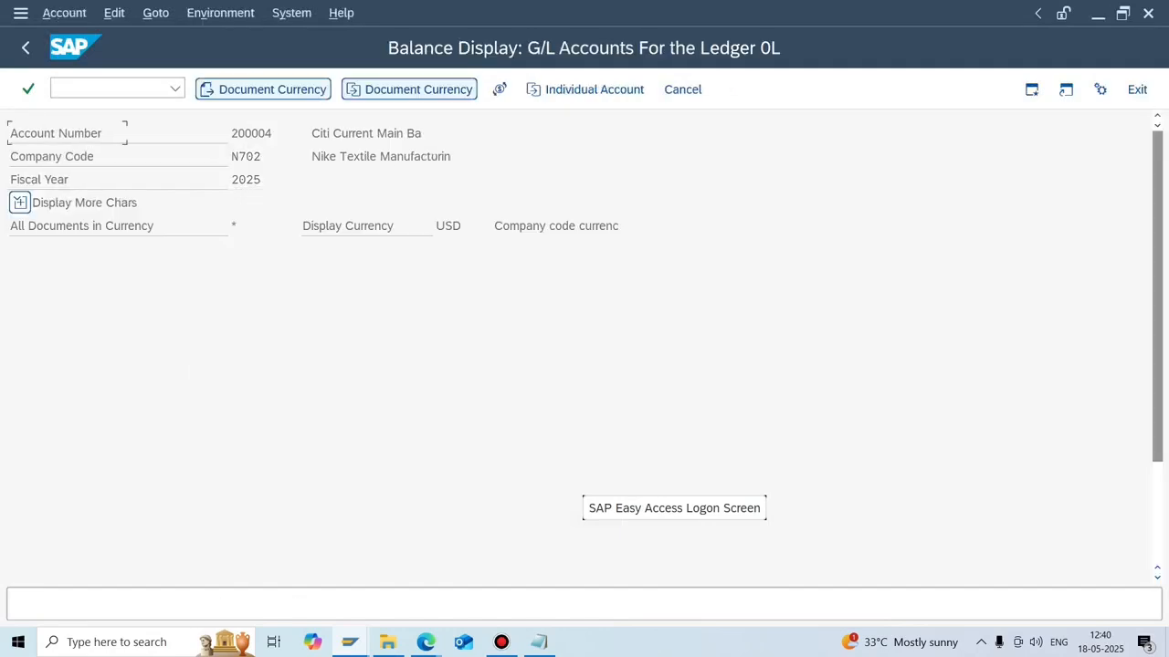
{"action": "left_click", "coordinate": [564, 567]}
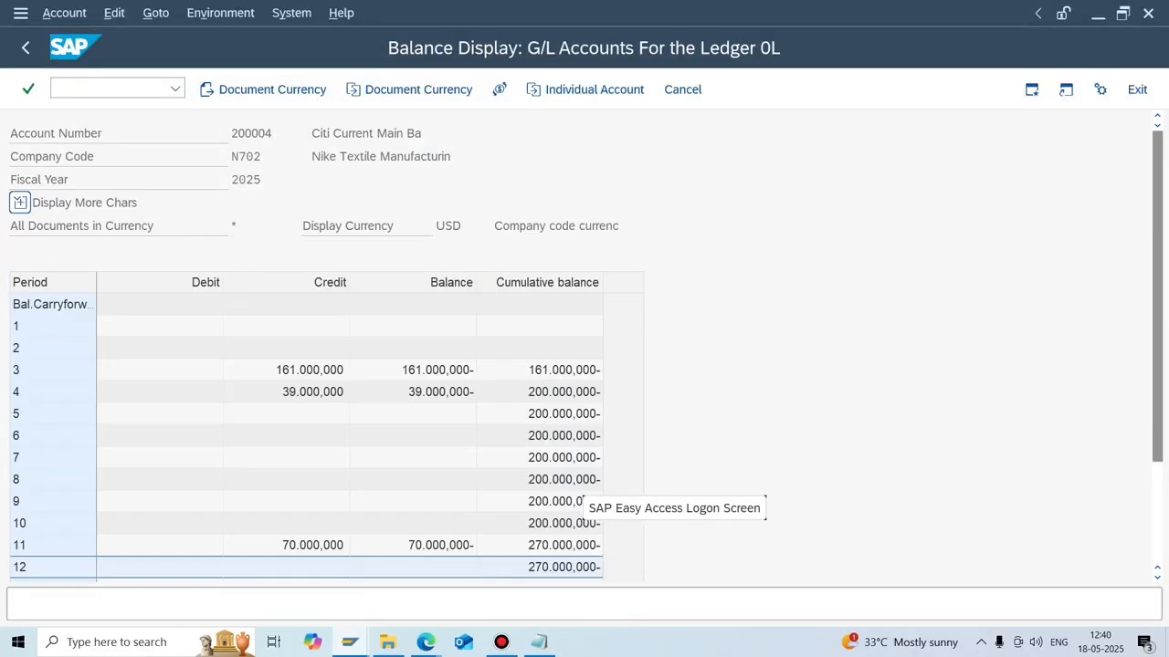
{"action": "key", "text": "alt+Tab"}
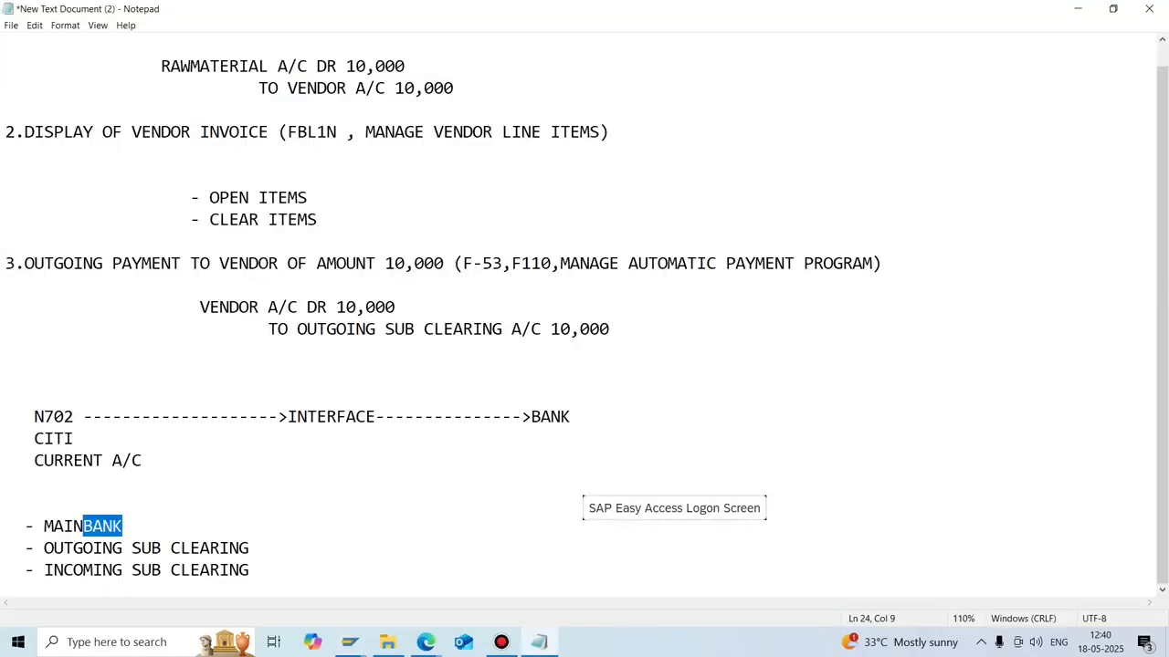
Review the CITI bank-flow notes, then bring back the balance display for G/L 200004.
{"action": "left_click", "coordinate": [349, 642]}
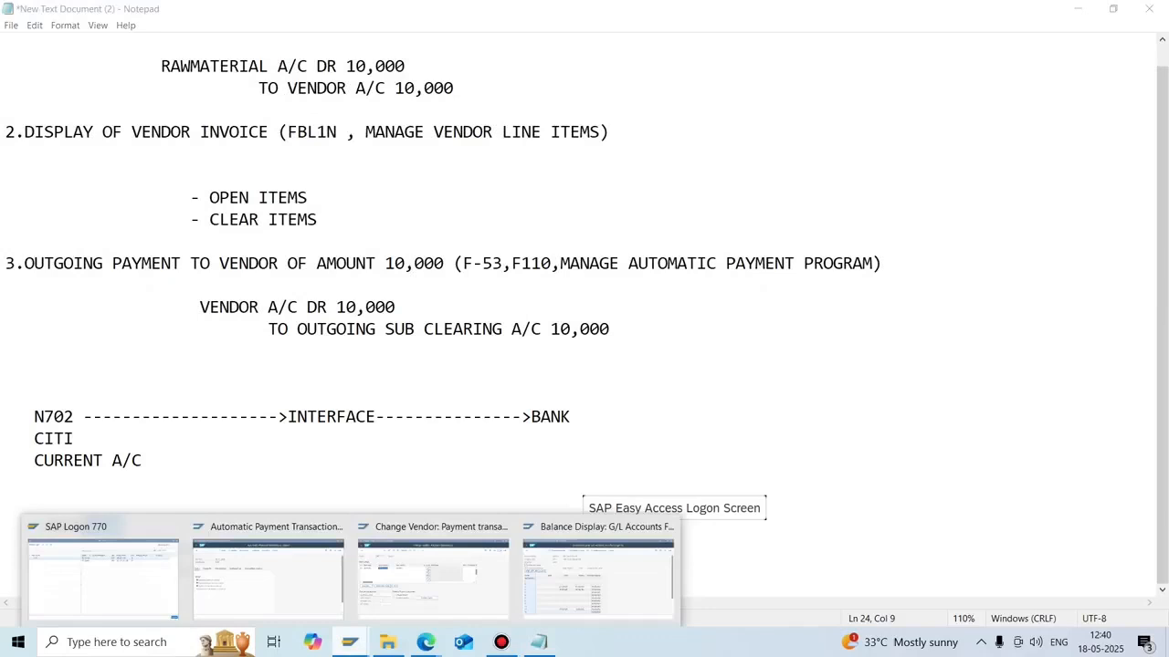
{"action": "left_click", "coordinate": [287, 438]}
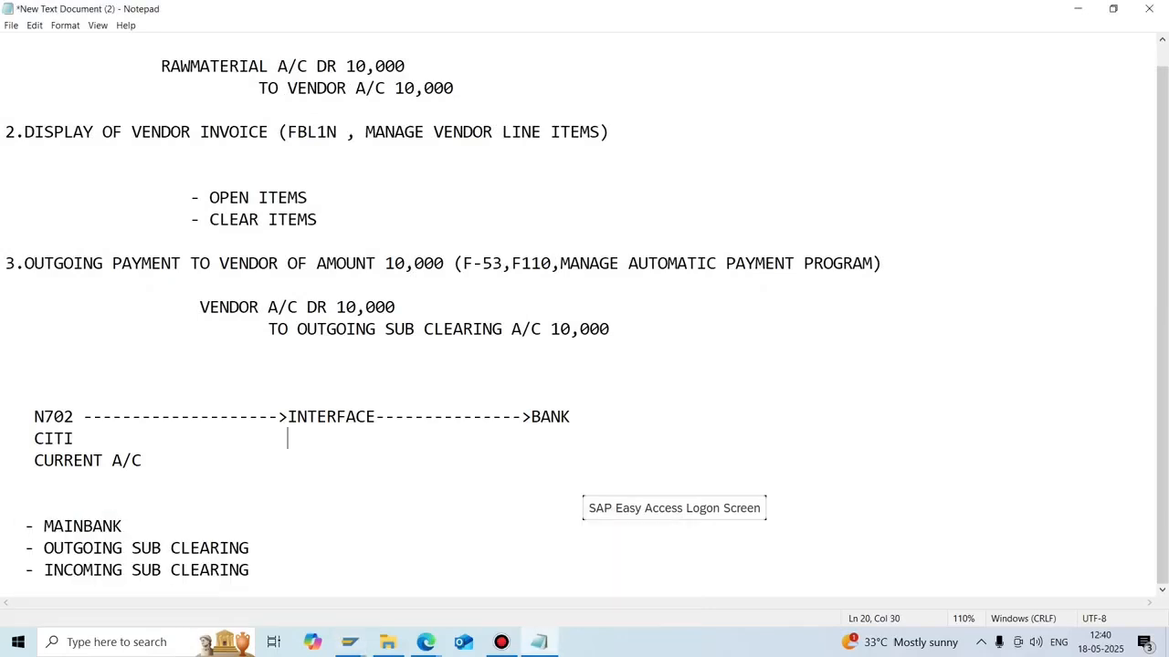
{"action": "left_click_drag", "start_coordinate": [365, 329], "coordinate": [375, 329]}
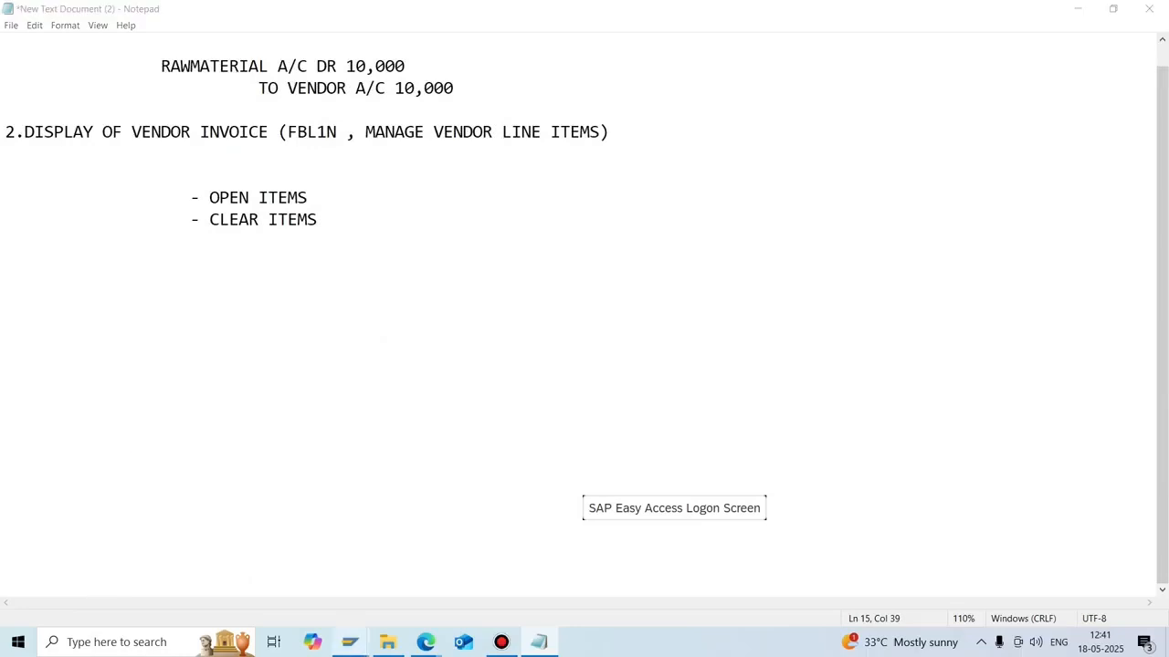
{"action": "left_click", "coordinate": [350, 642]}
{"action": "left_click", "coordinate": [597, 577]}
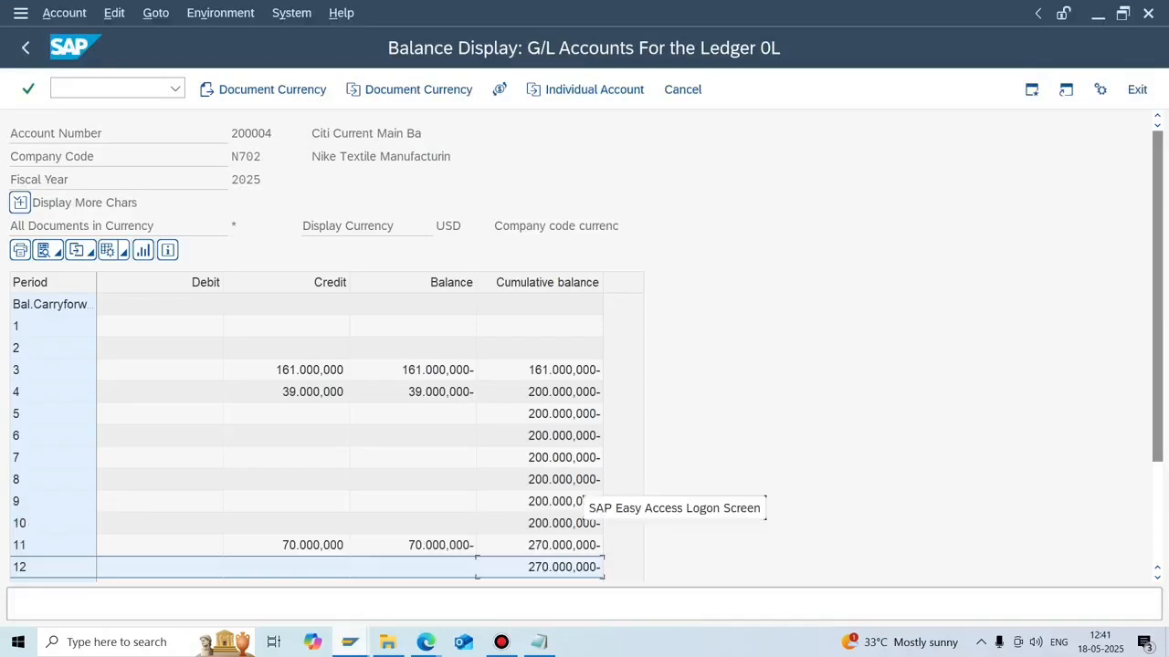
Run /NFS00 for N702, expand the Liabilities and Asset account folders, and select account 200004.
{"action": "left_click", "coordinate": [108, 88]}
{"action": "type", "text": "/NFS00"}
{"action": "key", "text": "Return"}
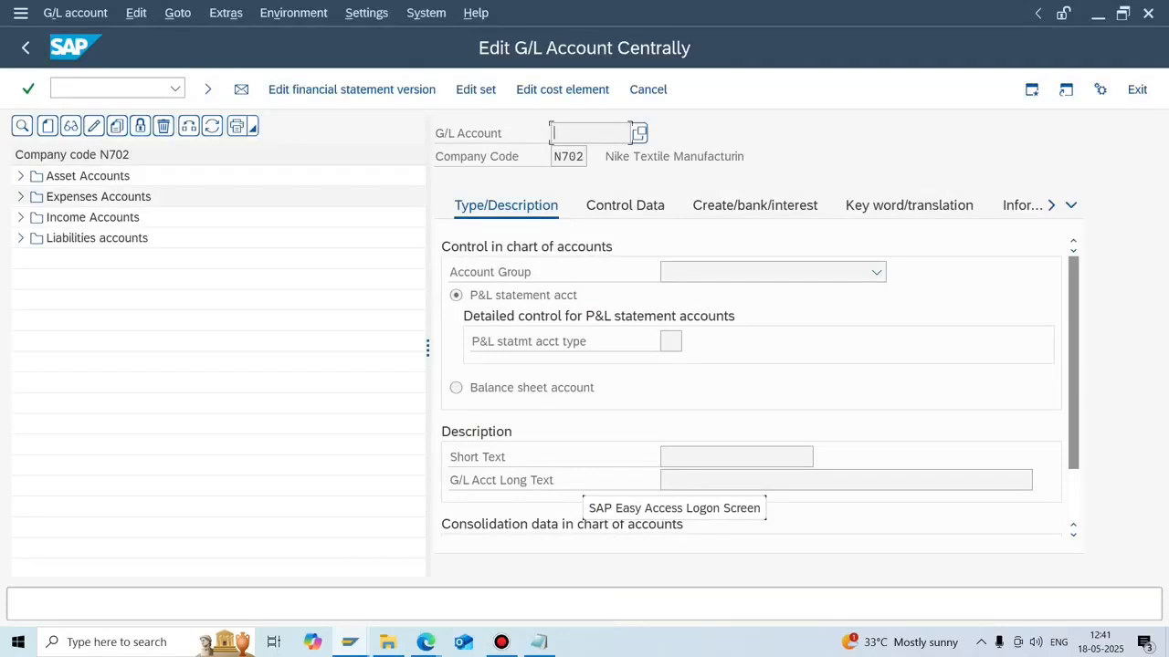
{"action": "left_click", "coordinate": [21, 238]}
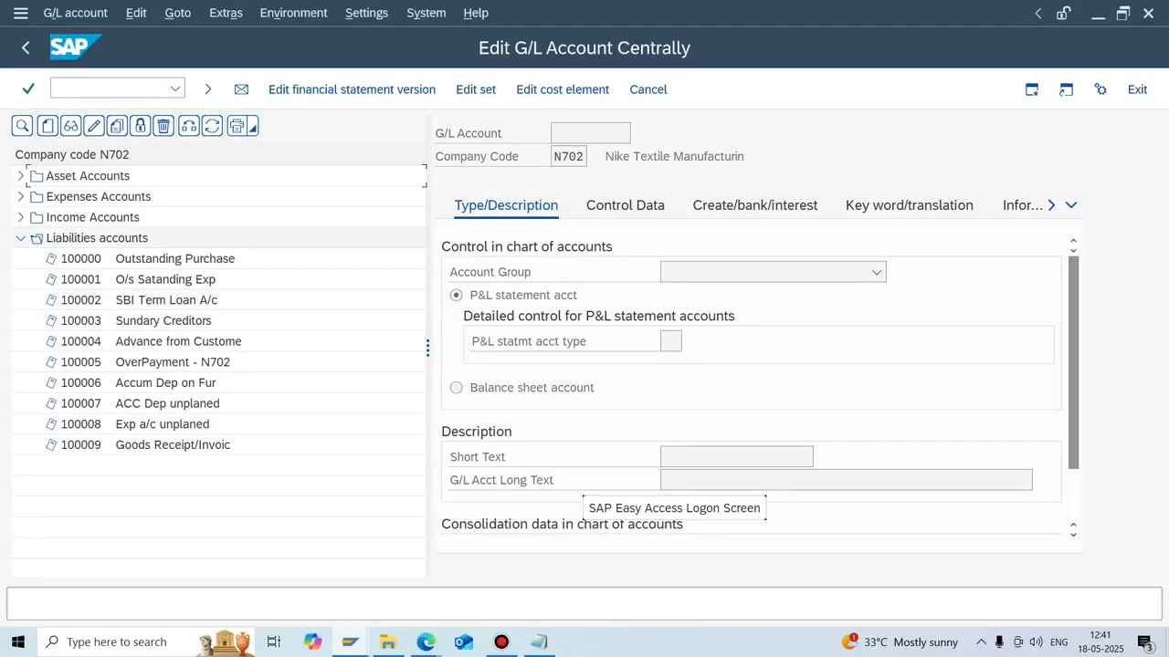
{"action": "left_click", "coordinate": [21, 176]}
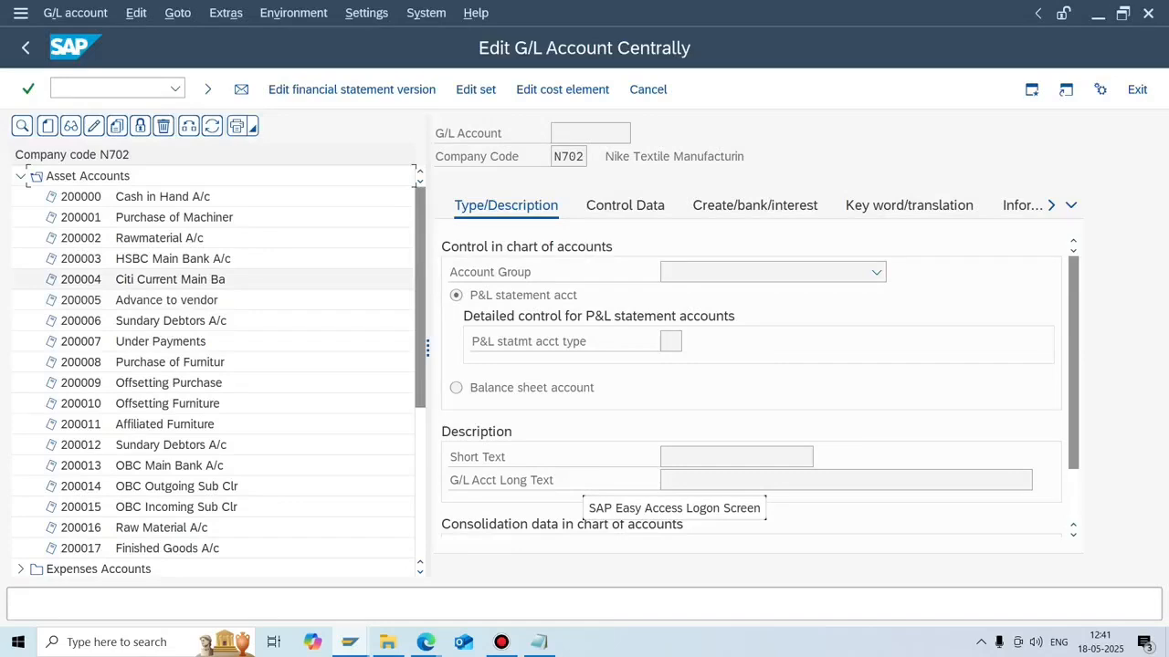
{"action": "left_click", "coordinate": [169, 280]}
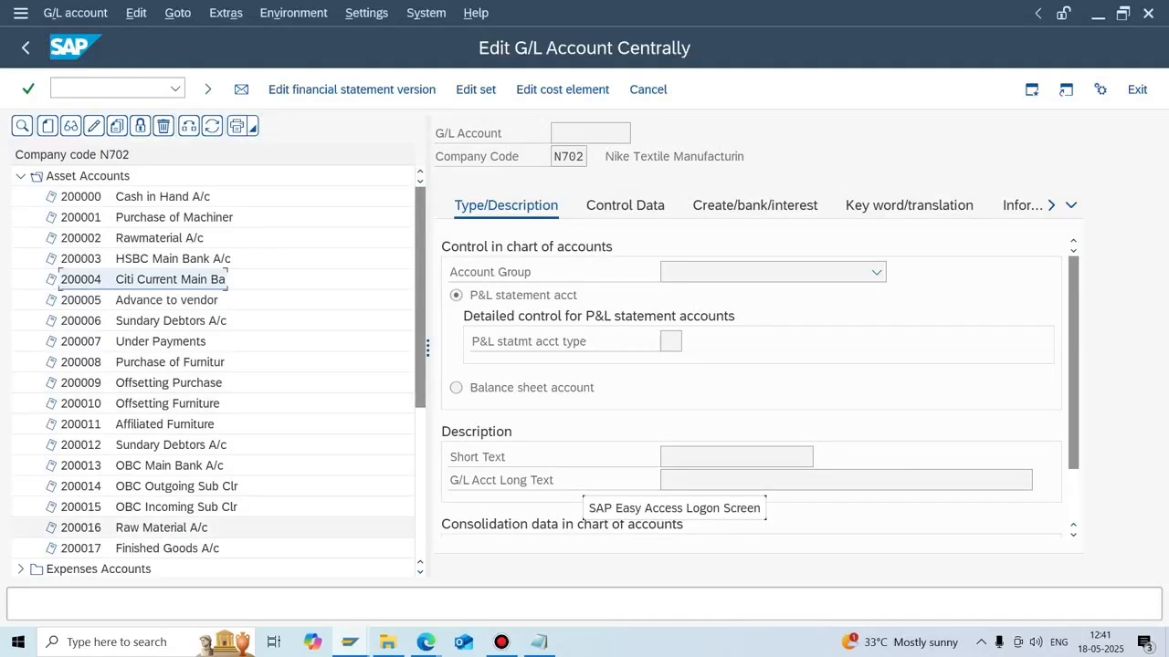
Open FBZP bank determination and display the house bank ranking order for company code N702.
{"action": "mouse_move", "coordinate": [539, 642]}
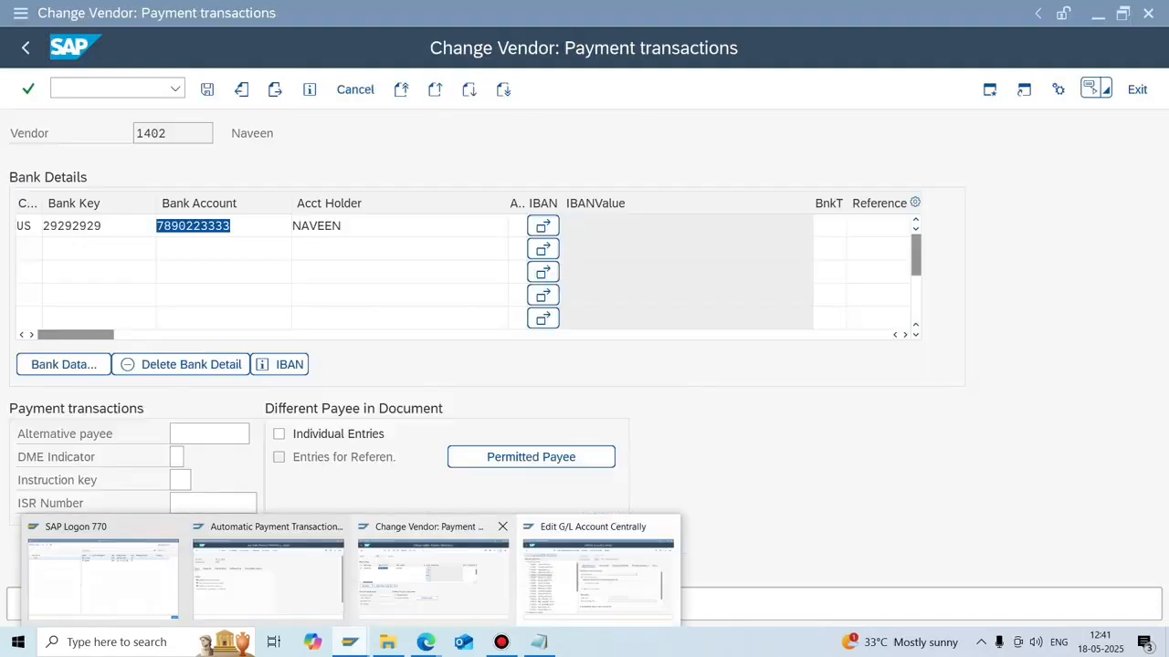
{"action": "left_click", "coordinate": [433, 571]}
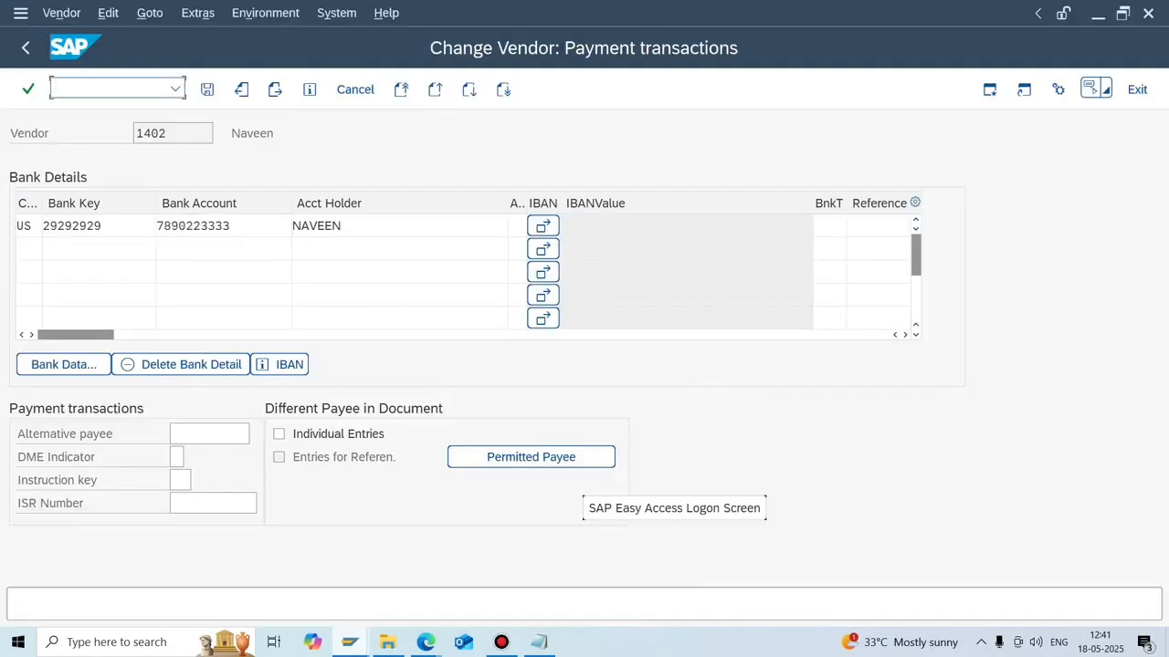
{"action": "type", "text": "/NFBZP"}
{"action": "key", "text": "Return"}
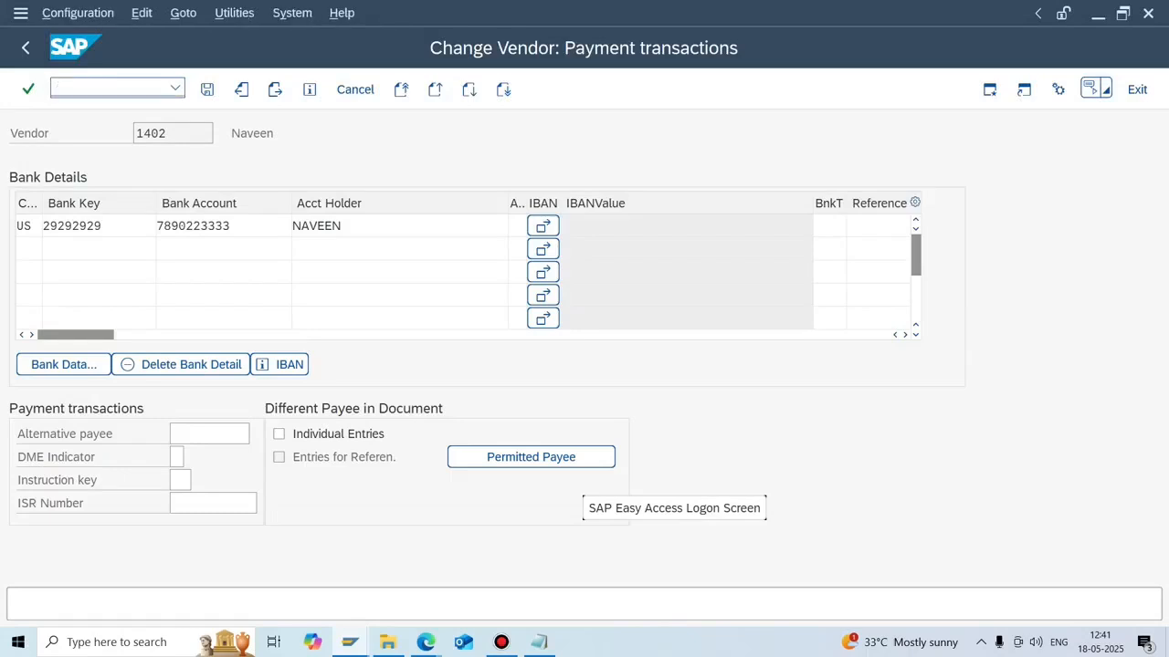
{"action": "left_click", "coordinate": [129, 364]}
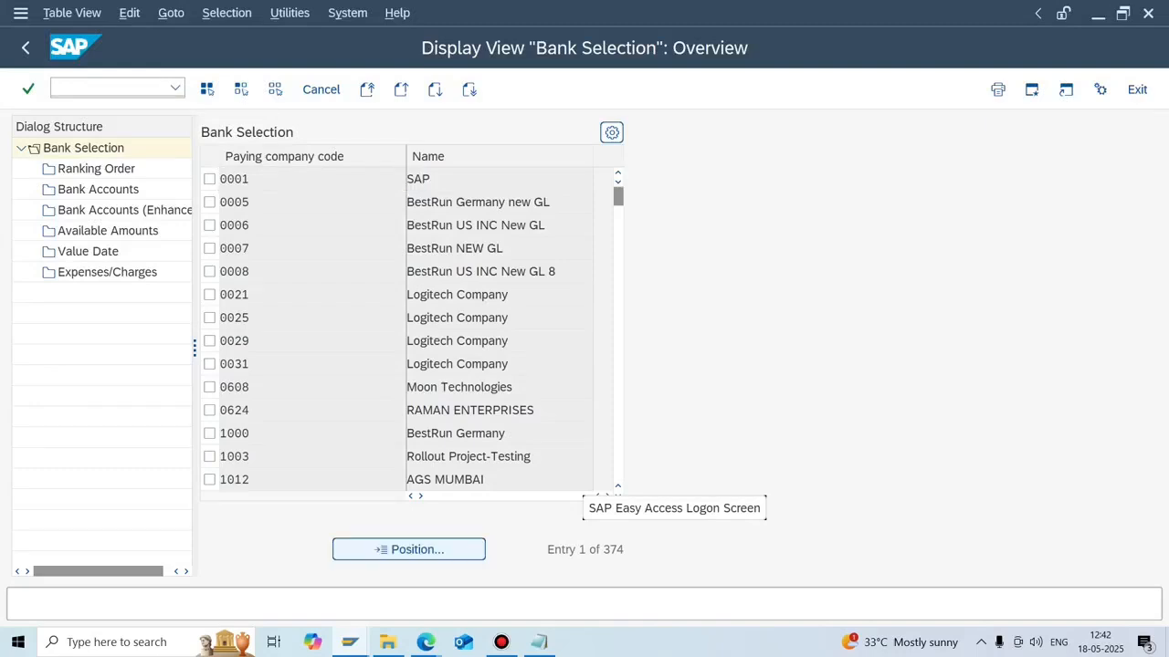
{"action": "left_click", "coordinate": [408, 549]}
{"action": "type", "text": "N702"}
{"action": "key", "text": "Return"}
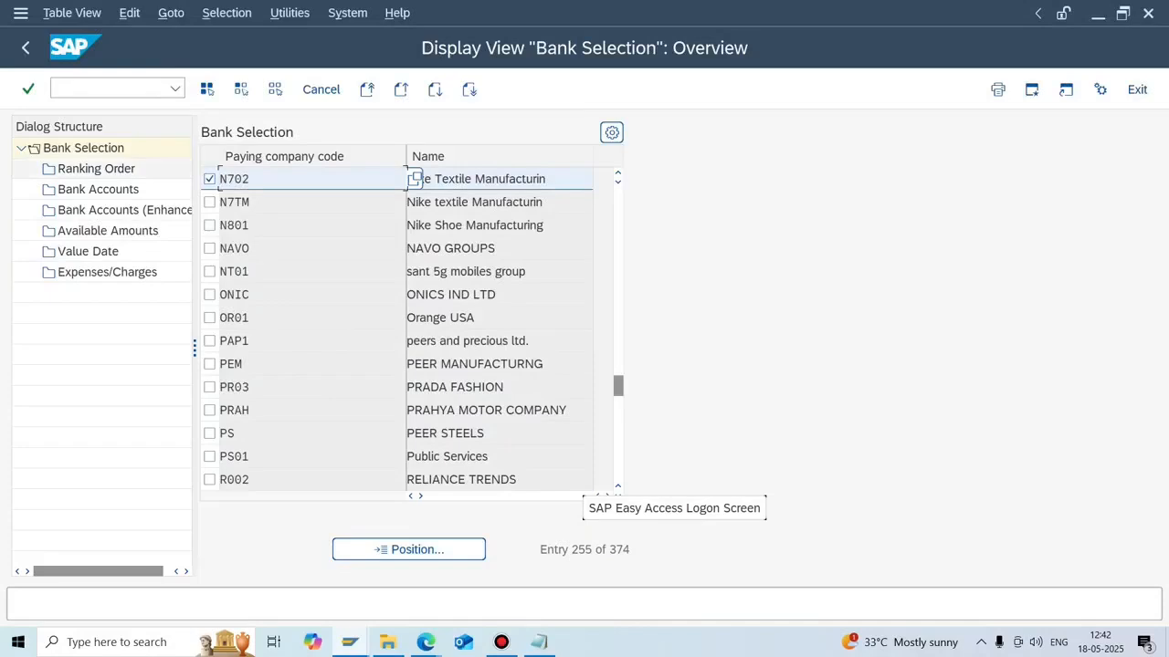
{"action": "double_click", "coordinate": [128, 168]}
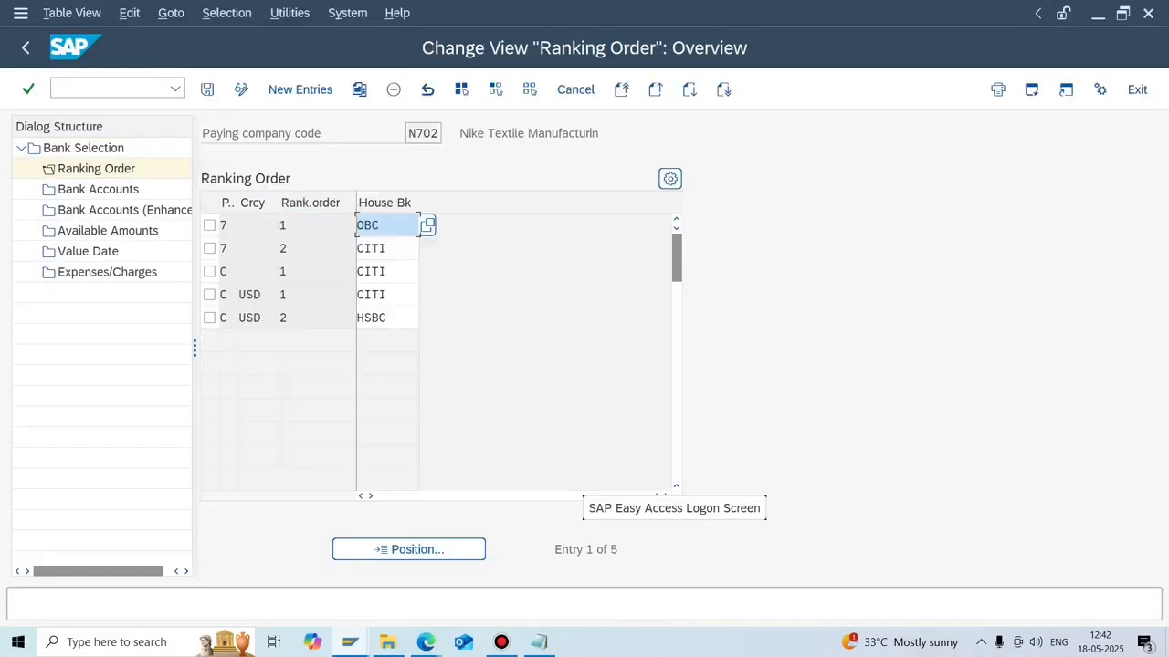
Confirm OBC is rank 1 for payment method 7 and copy its bank subaccount 200014.
{"action": "left_click", "coordinate": [209, 248]}
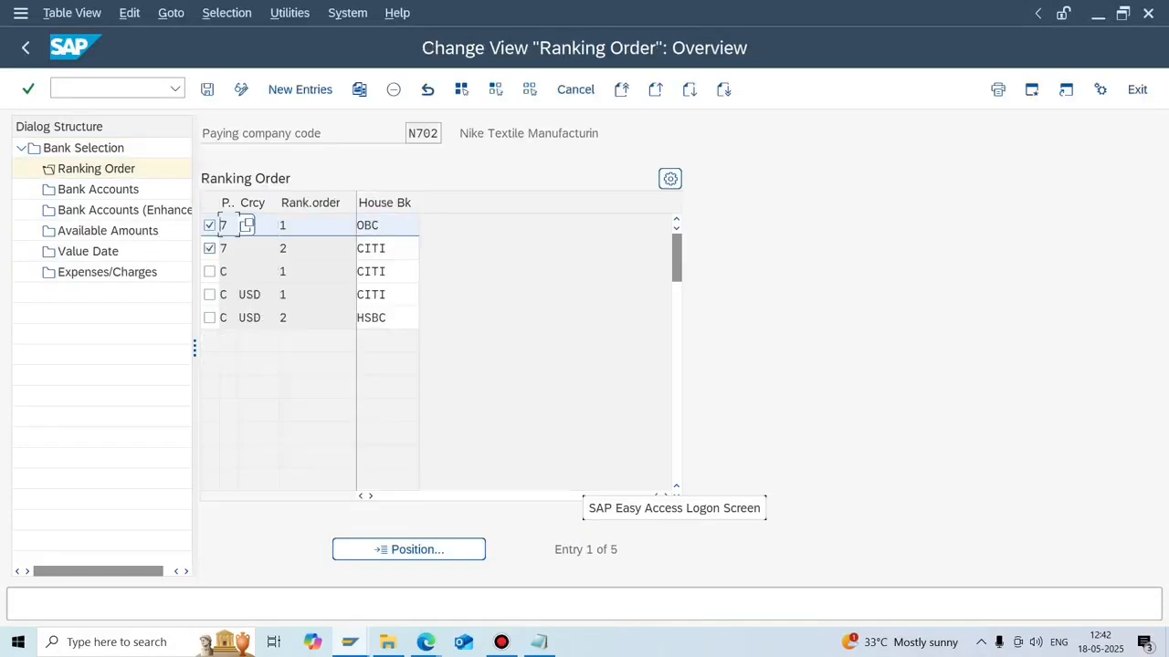
{"action": "left_click", "coordinate": [209, 226]}
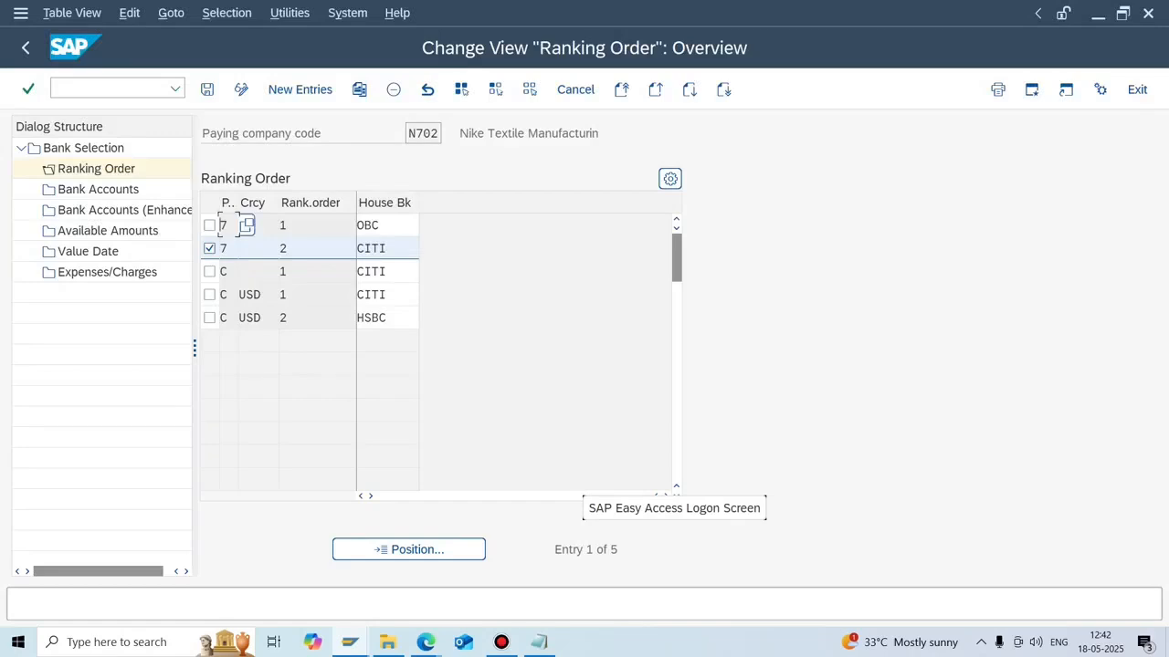
{"action": "left_click", "coordinate": [211, 248]}
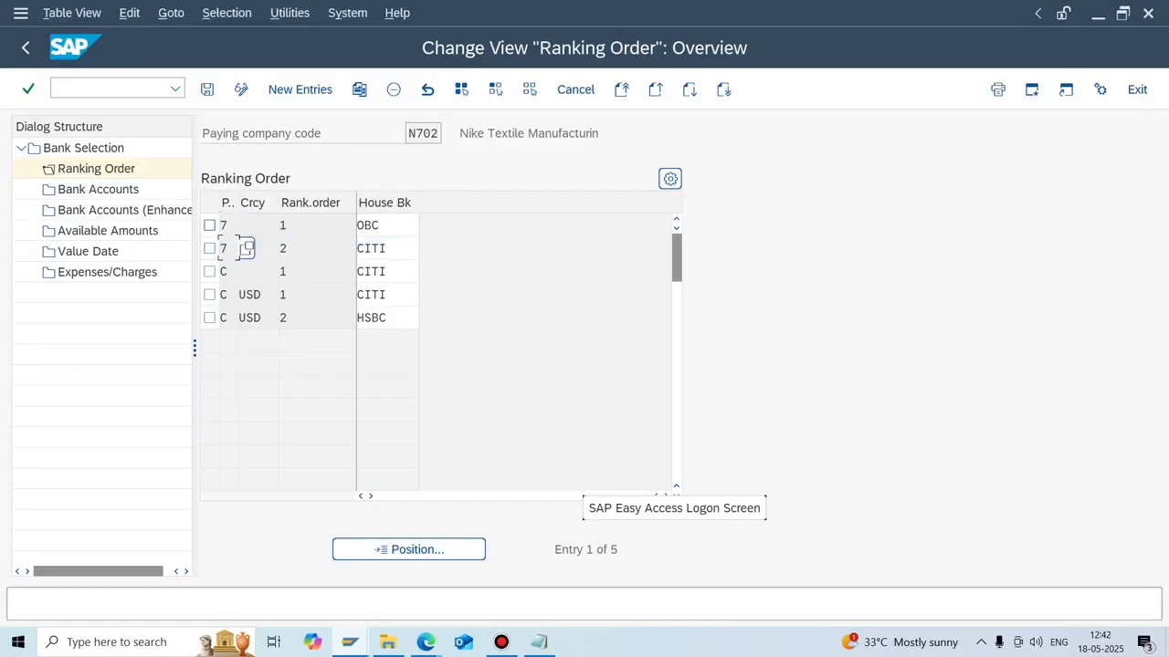
{"action": "left_click", "coordinate": [245, 224]}
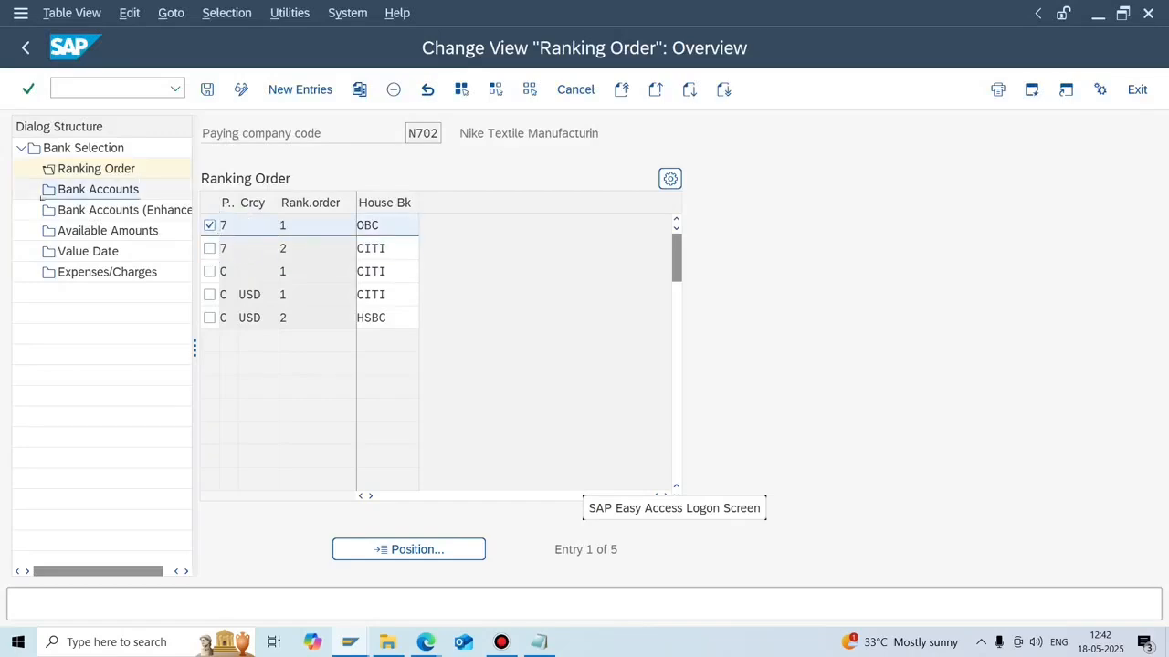
{"action": "double_click", "coordinate": [97, 189]}
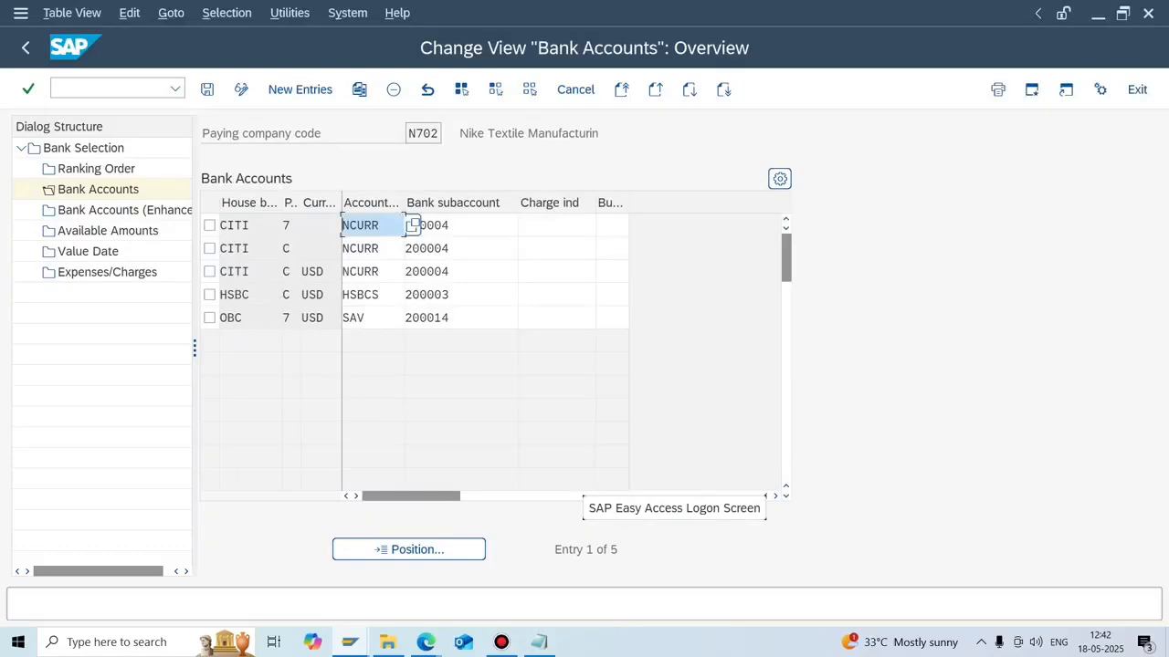
{"action": "left_click_drag", "start_coordinate": [450, 318], "coordinate": [404, 317]}
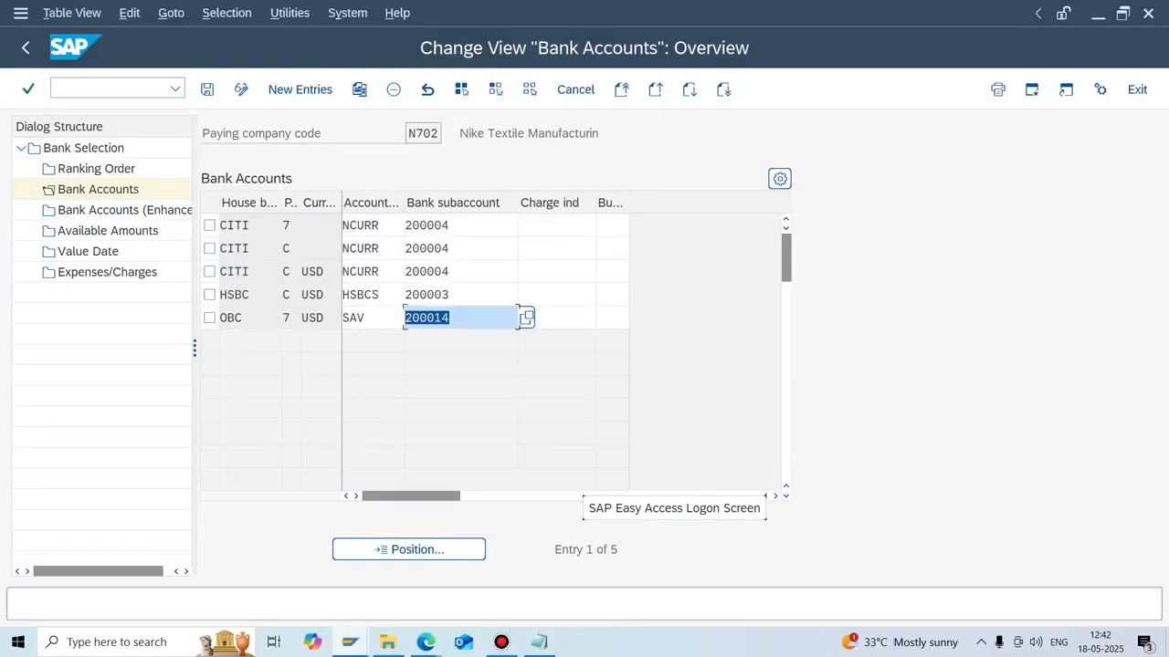
{"action": "key", "text": "ctrl+c"}
{"action": "key", "text": "alt+Tab"}
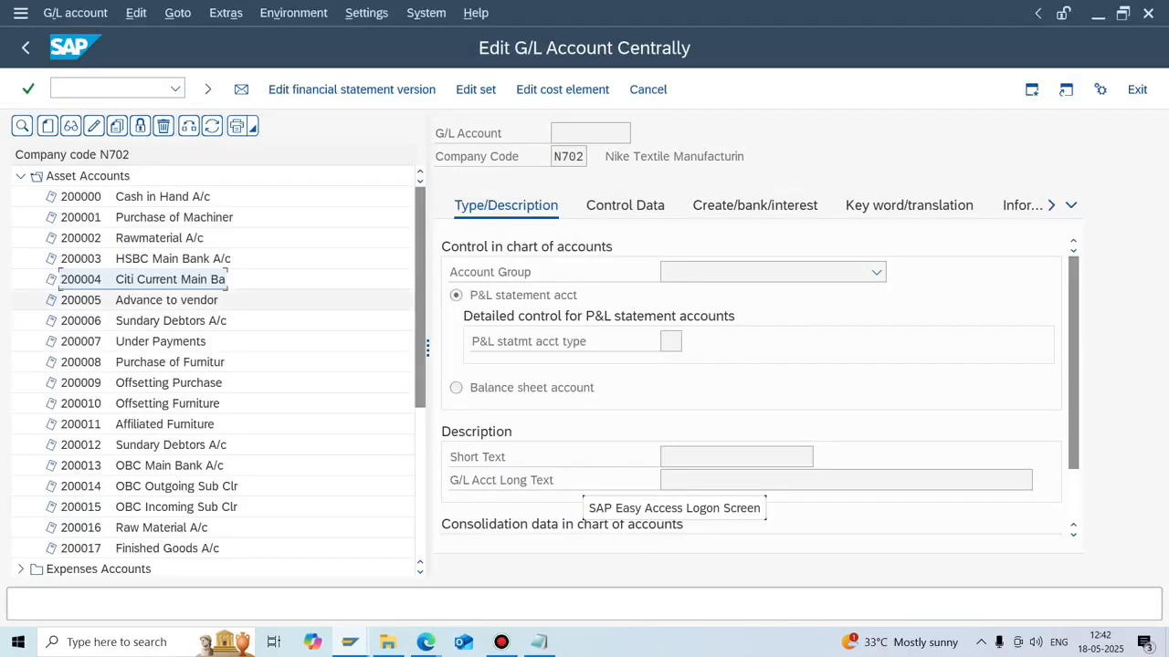
Check control data of account 200014 OBC Outgoing Sub Clr (USD, open items), then reopen F110.
{"action": "left_click", "coordinate": [146, 486]}
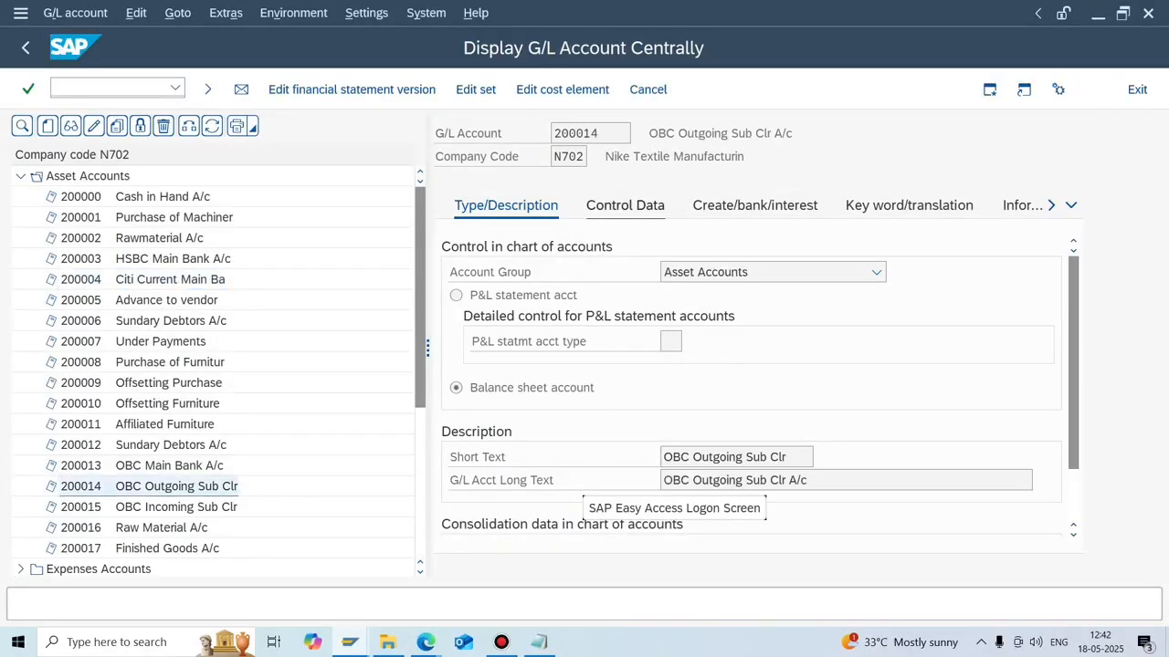
{"action": "left_click", "coordinate": [625, 205]}
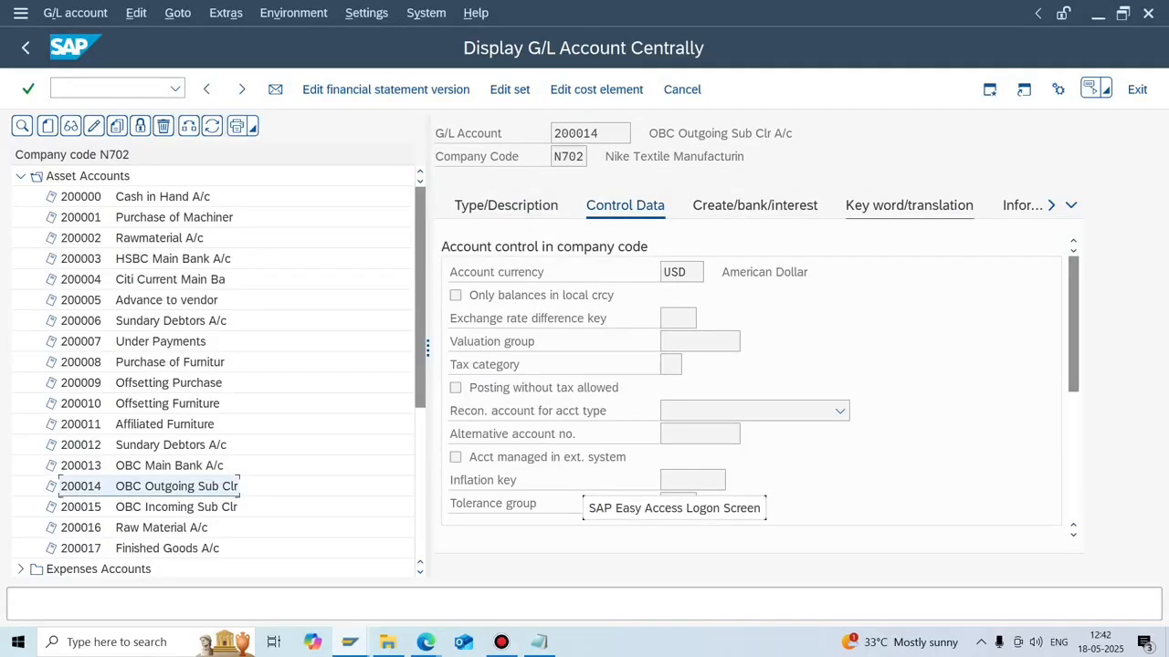
{"action": "scroll", "coordinate": [749, 384], "scroll_direction": "down", "scroll_amount": 5}
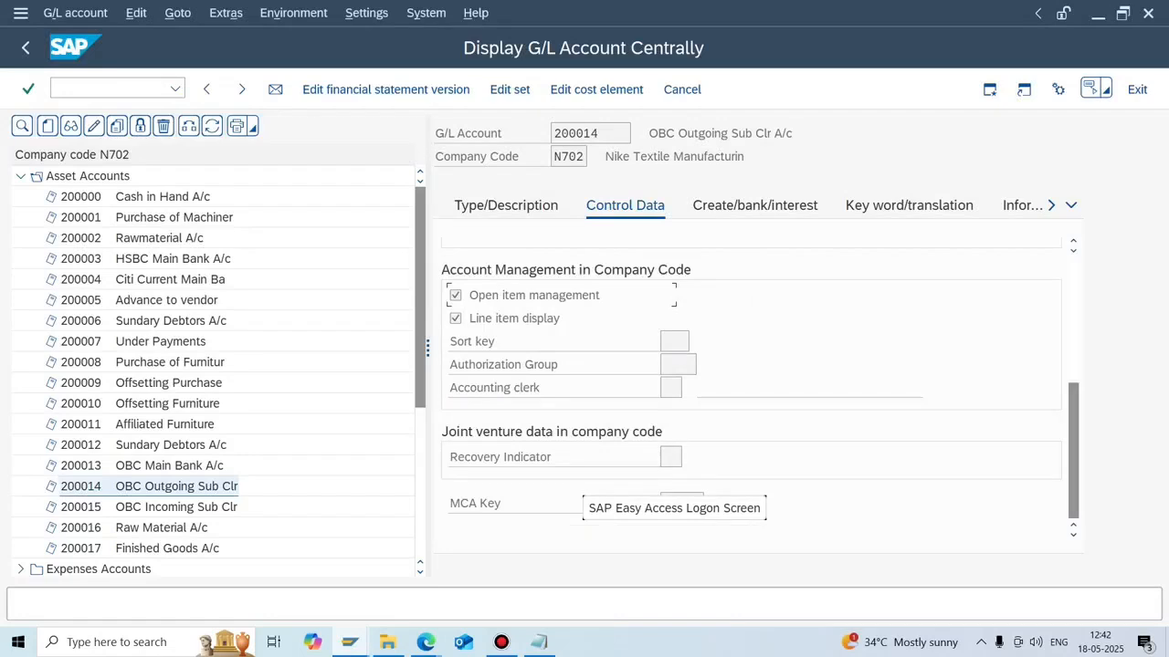
{"action": "left_click", "coordinate": [111, 89]}
{"action": "type", "text": "/nF110"}
{"action": "key", "text": "Return"}
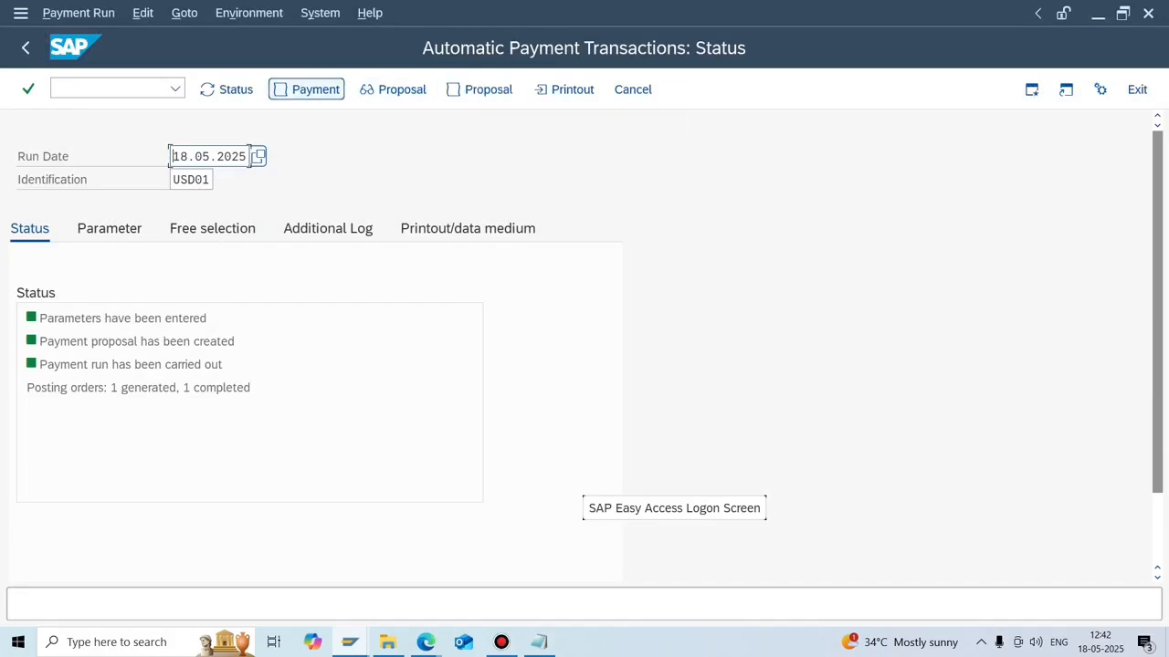
Inspect the USD01 job log line for document 620 posting 10.000,000 USD to 200014.
{"action": "left_click", "coordinate": [306, 89]}
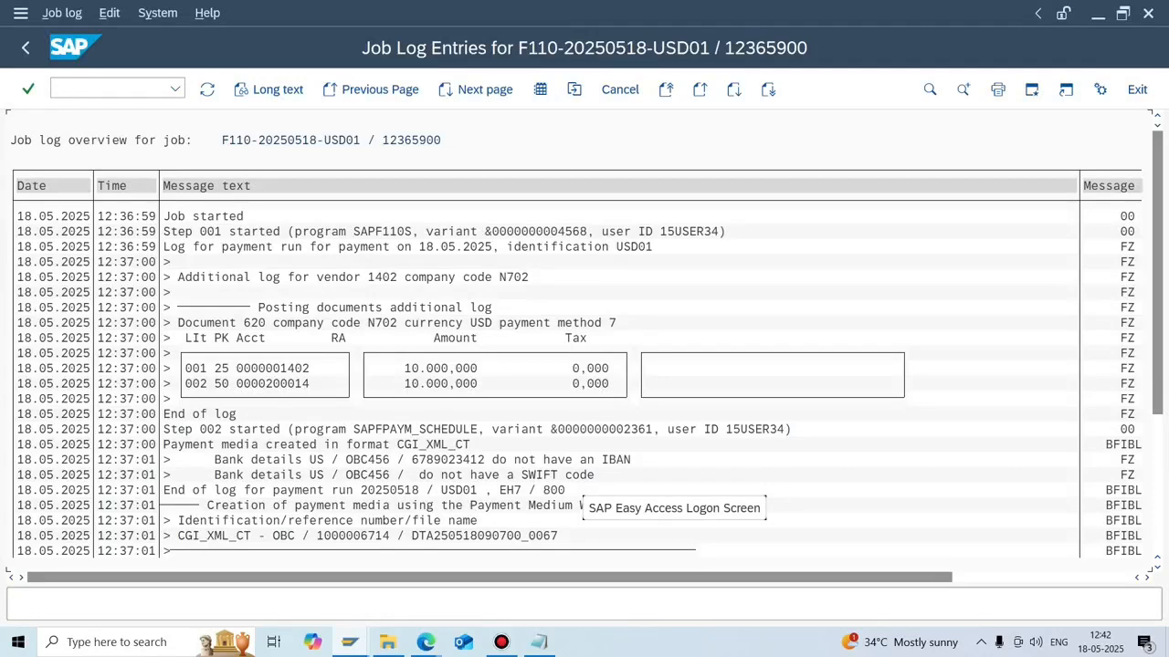
{"action": "left_click", "coordinate": [269, 323]}
{"action": "left_click", "coordinate": [102, 89]}
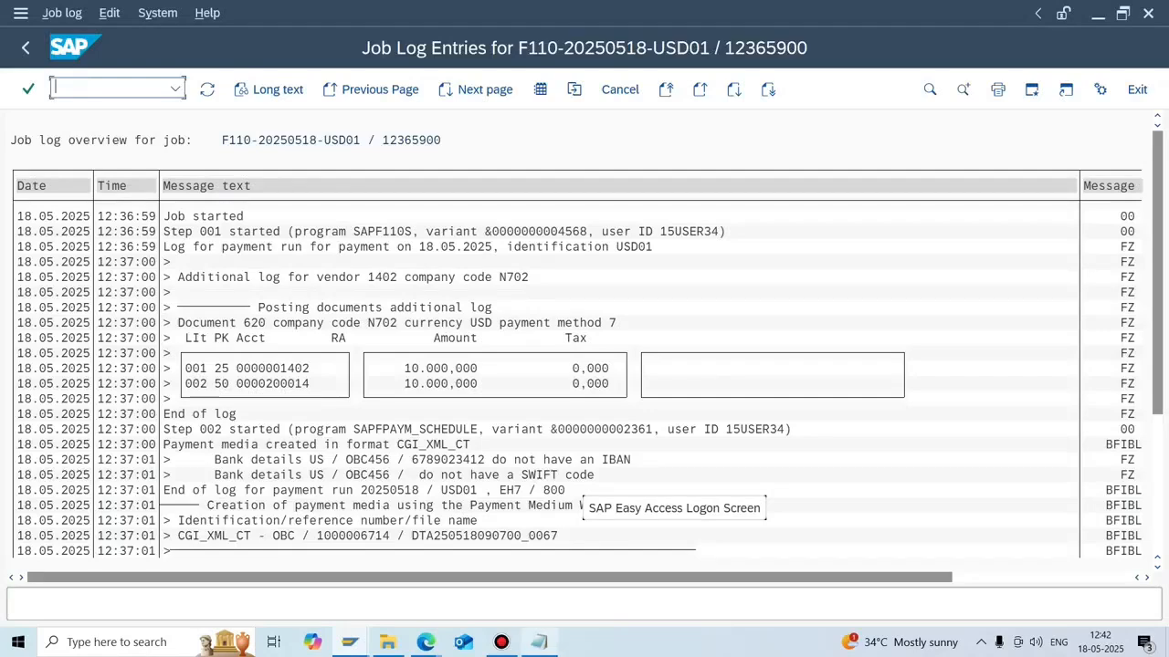
{"action": "left_click", "coordinate": [540, 642]}
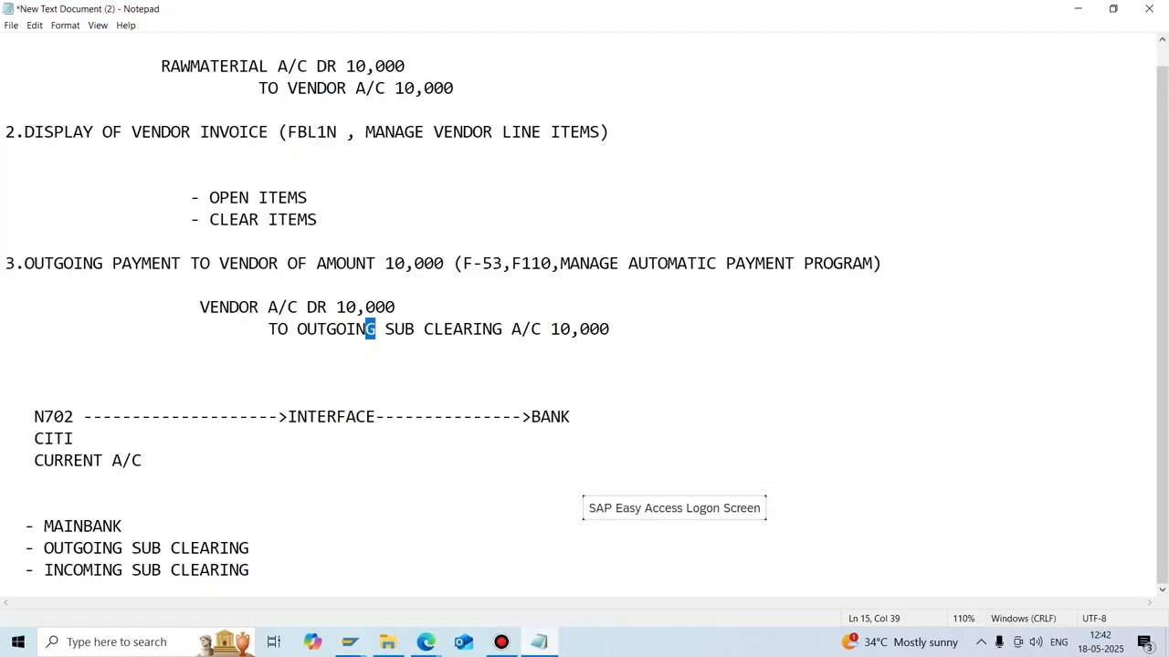
Insert blank lines below the outgoing sub clearing entry, then switch back to the SAP job log.
{"action": "left_click", "coordinate": [610, 330]}
{"action": "key", "text": "Return"}
{"action": "key", "text": "Return"}
{"action": "key", "text": "Return"}
{"action": "key", "text": "Return"}
{"action": "key", "text": "Return"}
{"action": "key", "text": "Return"}
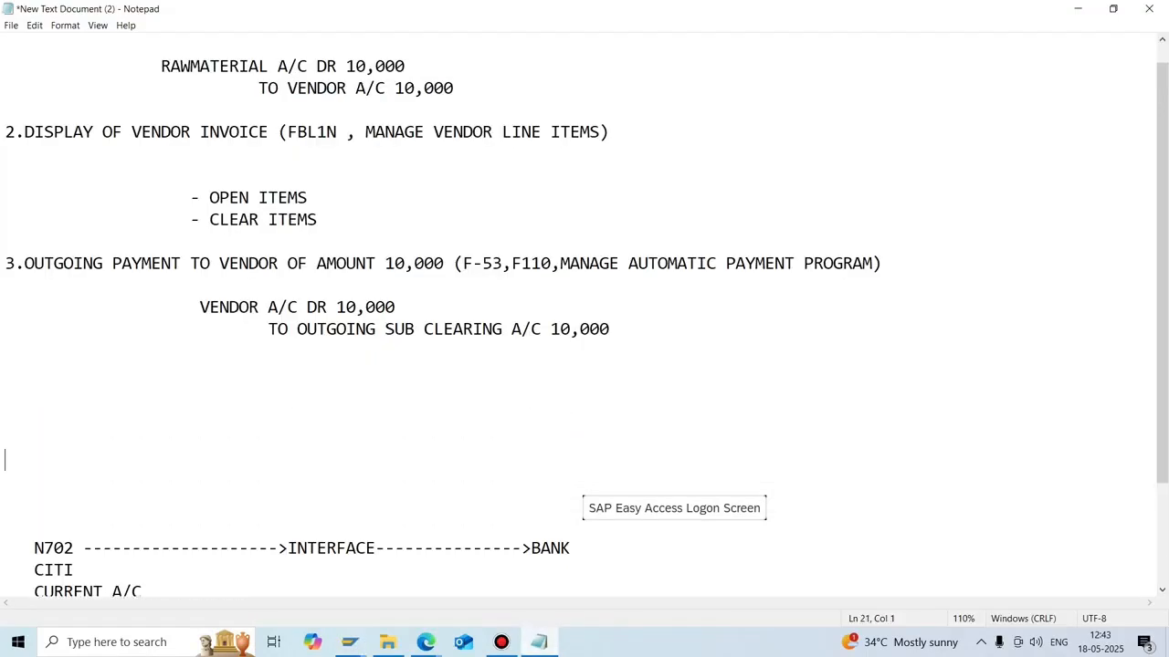
{"action": "key", "text": "Return"}
{"action": "key", "text": "Return"}
{"action": "key", "text": "Return"}
{"action": "key", "text": "Return"}
{"action": "key", "text": "Up"}
{"action": "key", "text": "Up"}
{"action": "key", "text": "Up"}
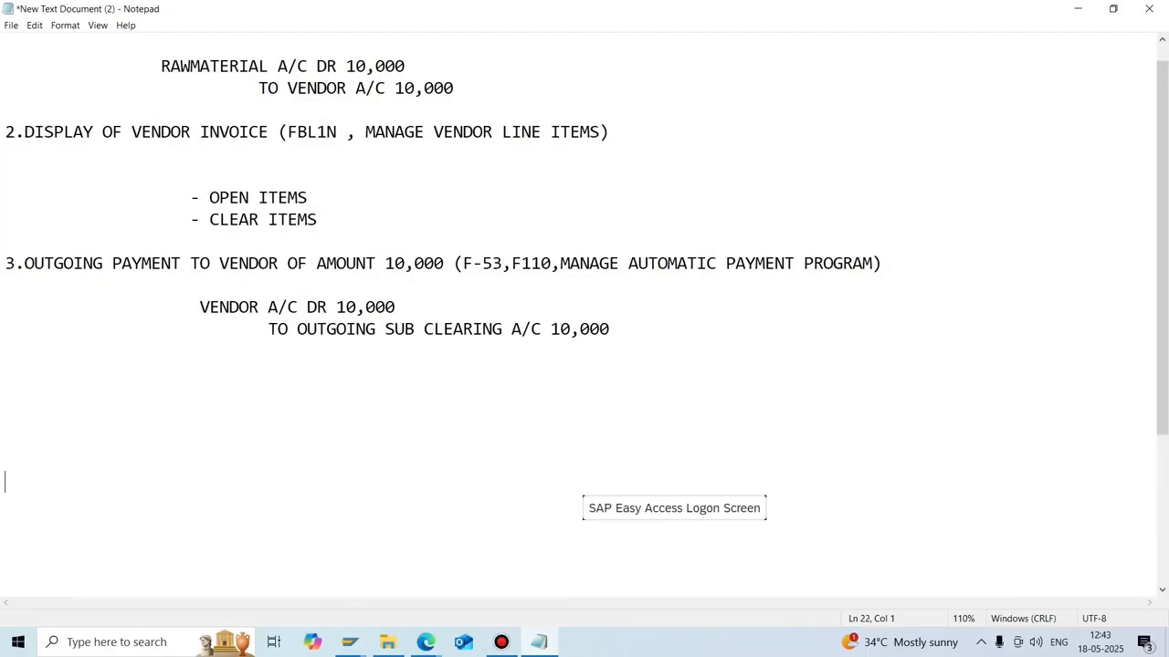
{"action": "key", "text": "Up"}
{"action": "key", "text": "Up"}
{"action": "key", "text": "Up"}
{"action": "key", "text": "alt+Tab"}
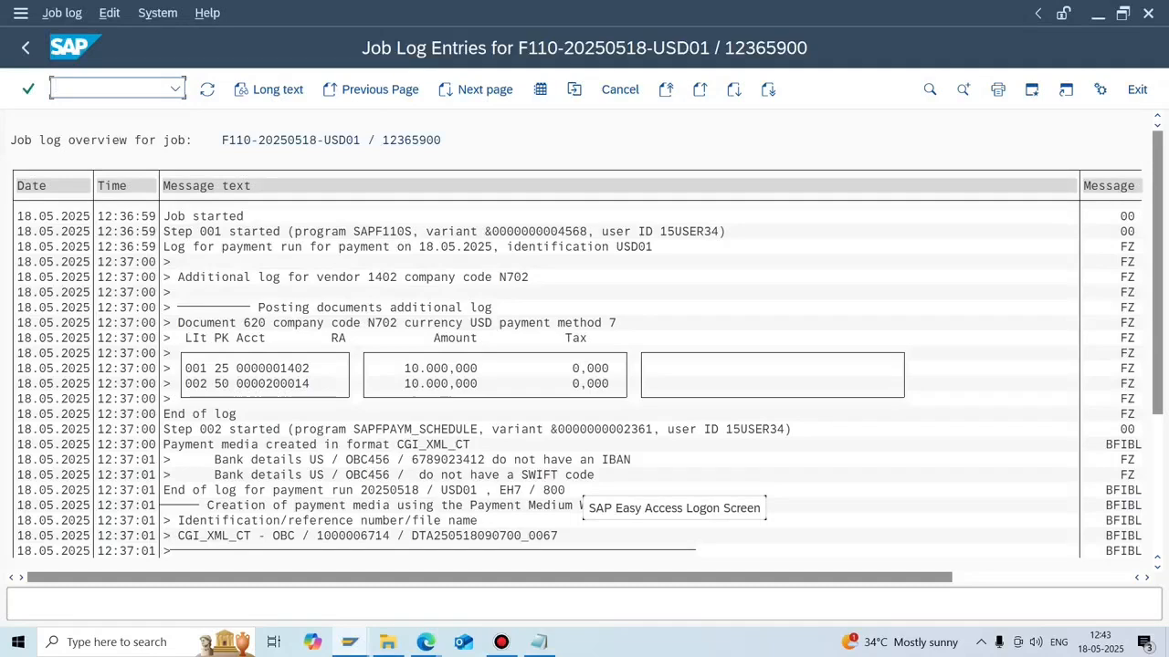
Display document 620 in FB03: vendor 1402 debited, 200014 credited 10.000,000 USD; then return to Notepad.
{"action": "type", "text": "/NFB03"}
{"action": "key", "text": "Return"}
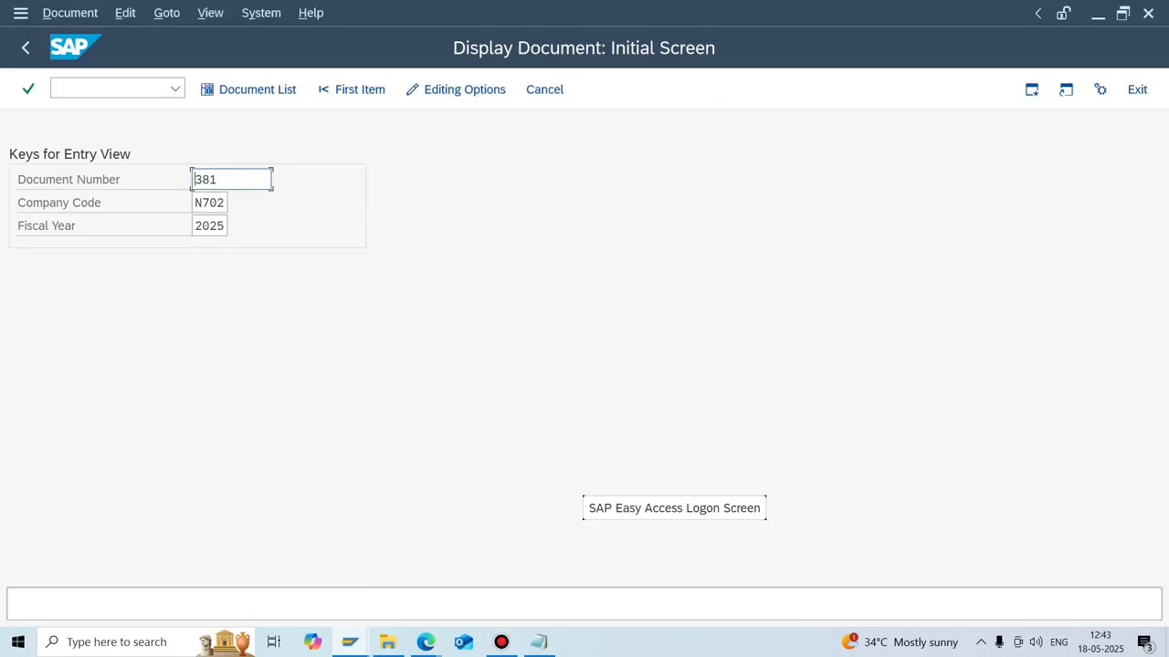
{"action": "key", "text": "BackSpace"}
{"action": "key", "text": "BackSpace"}
{"action": "key", "text": "BackSpace"}
{"action": "type", "text": "620"}
{"action": "key", "text": "Return"}
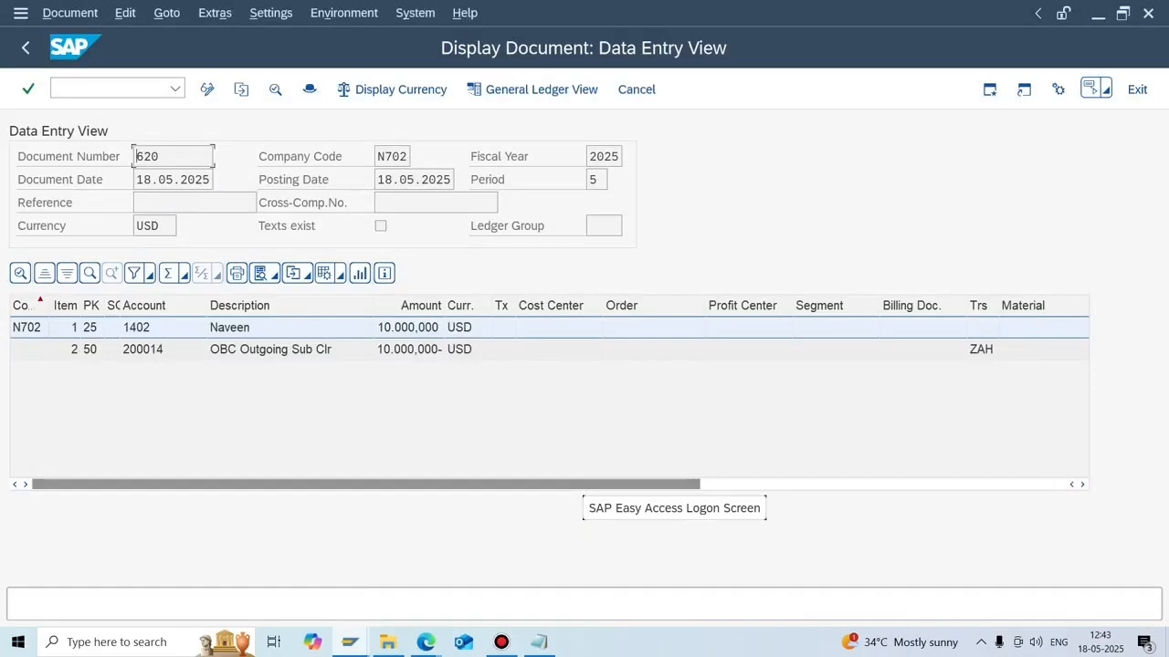
{"action": "left_click", "coordinate": [290, 350]}
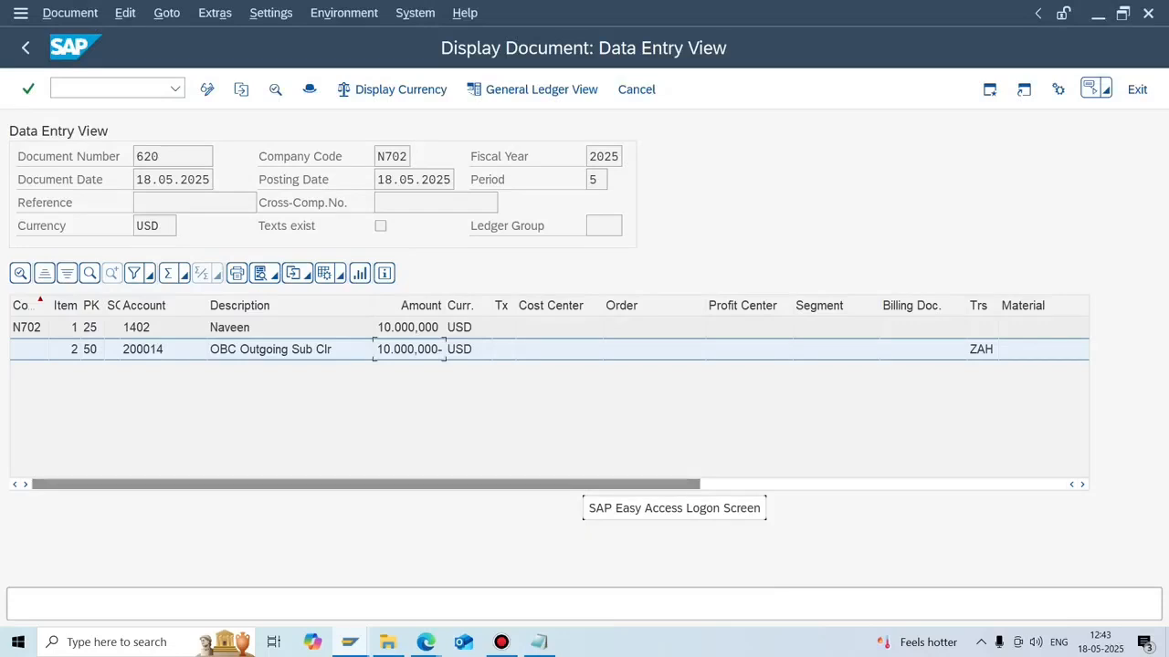
{"action": "mouse_move", "coordinate": [350, 642]}
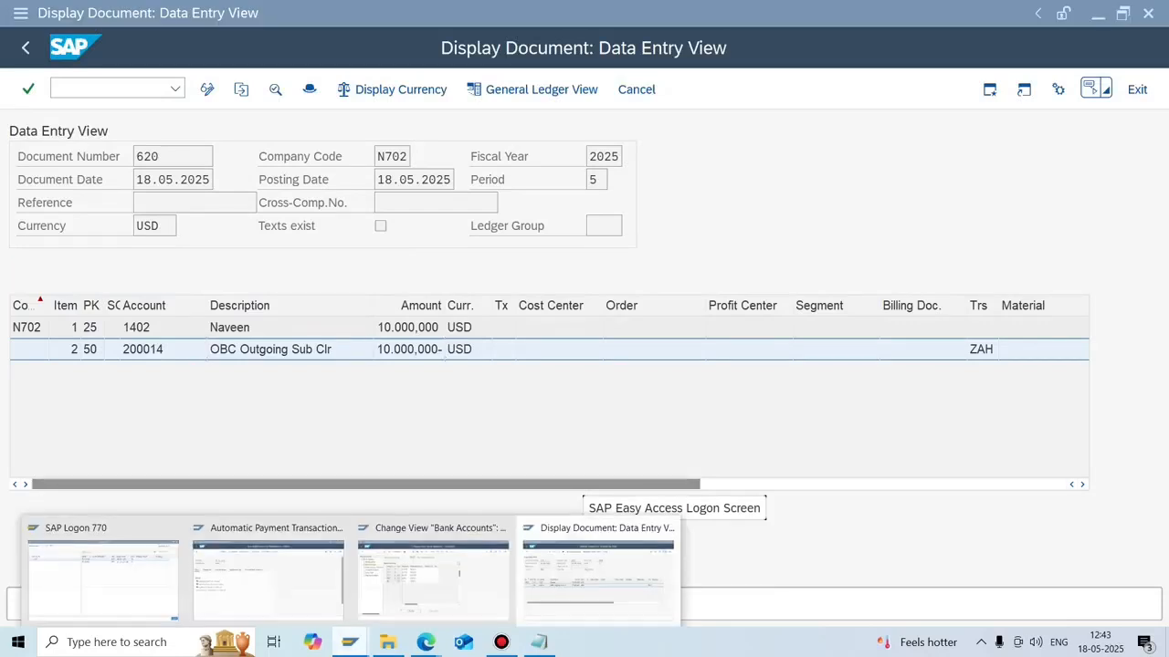
{"action": "left_click", "coordinate": [598, 579]}
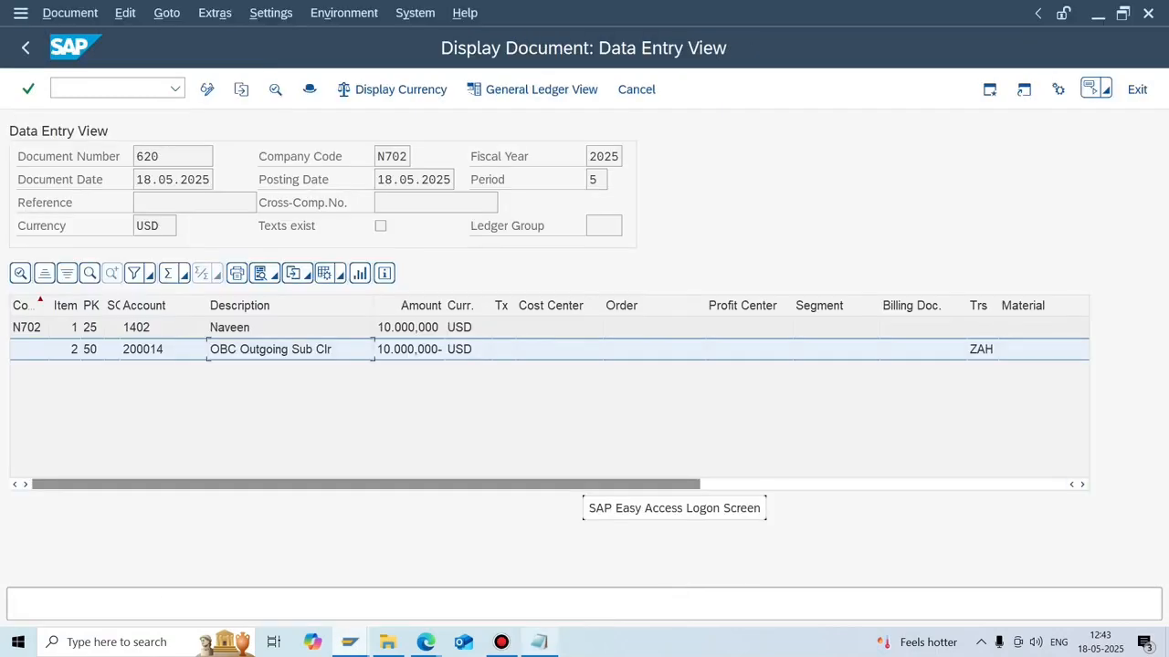
{"action": "left_click", "coordinate": [538, 642]}
{"action": "key", "text": "BackSpace"}
{"action": "key", "text": "BackSpace"}
{"action": "key", "text": "BackSpace"}
{"action": "key", "text": "BackSpace"}
Type '4.DISPLAY OF OUTGOING SUB CLEAR OPEN ITEMS (FBL3N)' on a new line, then go back to SAP.
{"action": "key", "text": "Return"}
{"action": "key", "text": "Return"}
{"action": "key", "text": "Return"}
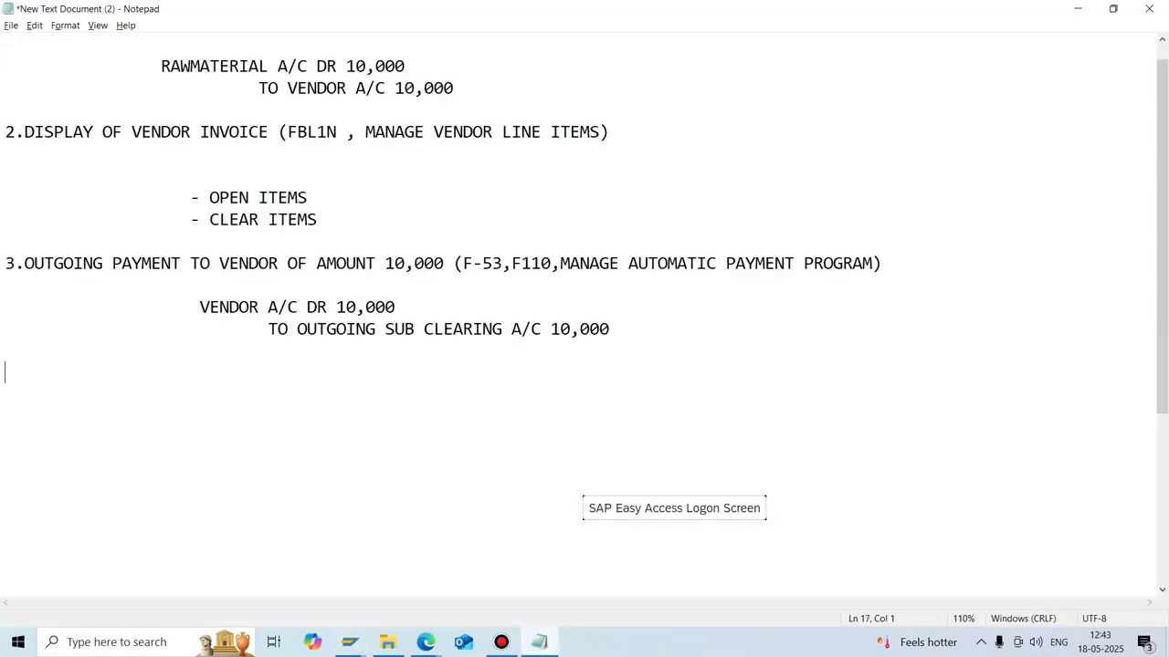
{"action": "type", "text": "4.DISPLA"}
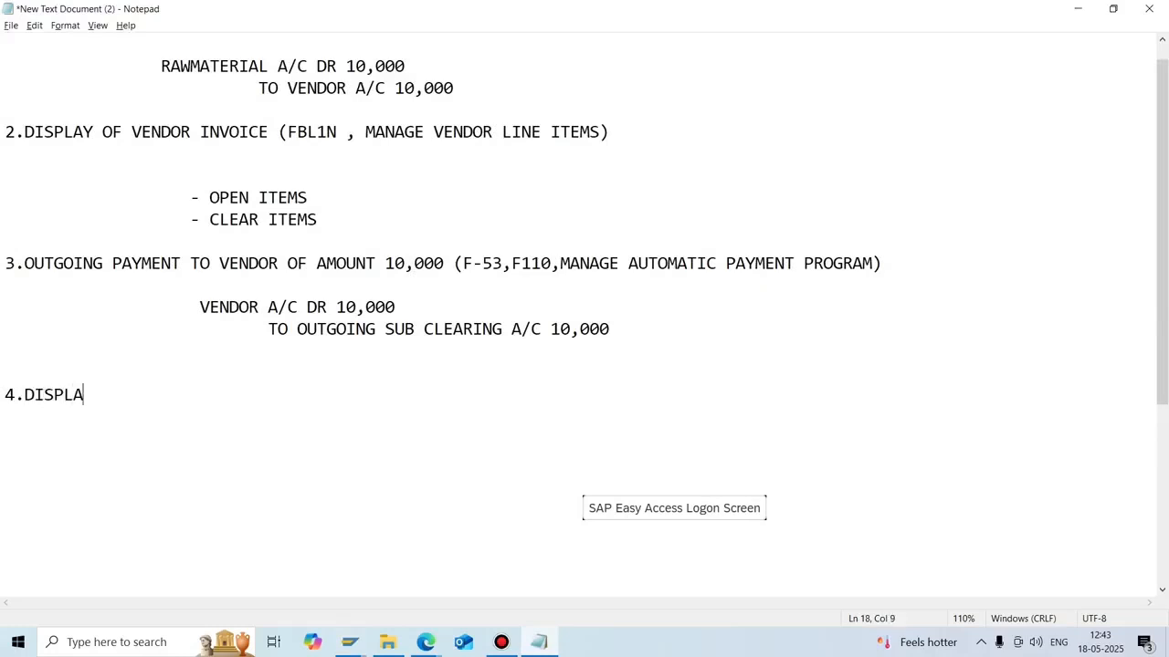
{"action": "type", "text": "Y OF OUTGOING SUB"}
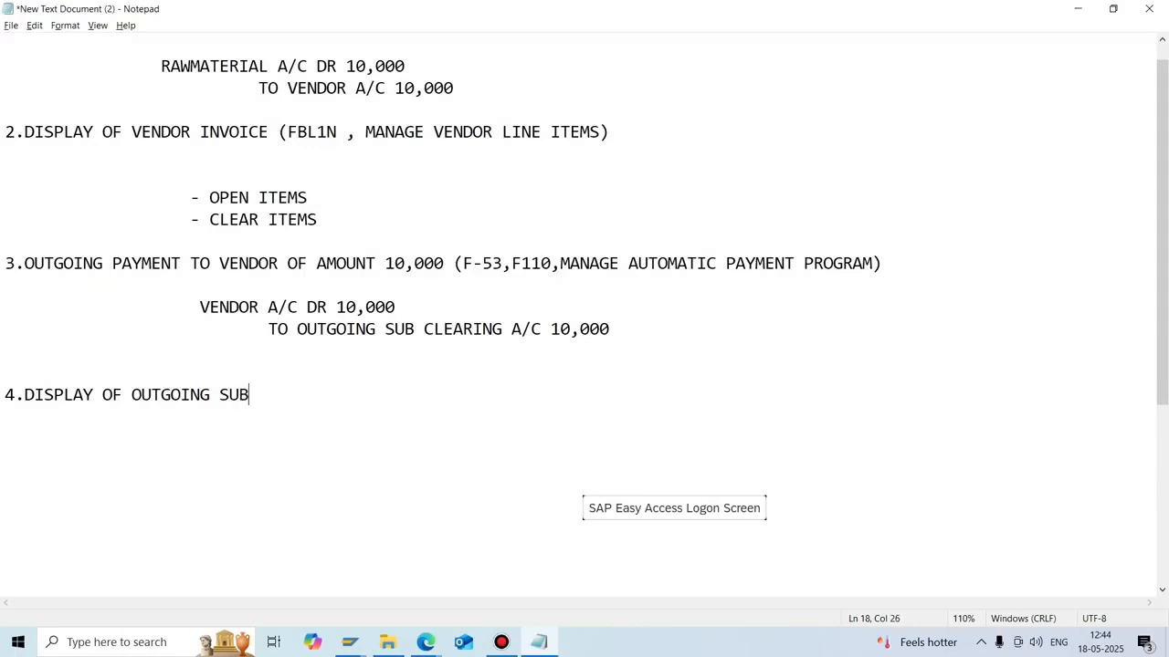
{"action": "type", "text": " CLEAR OPEN IT"}
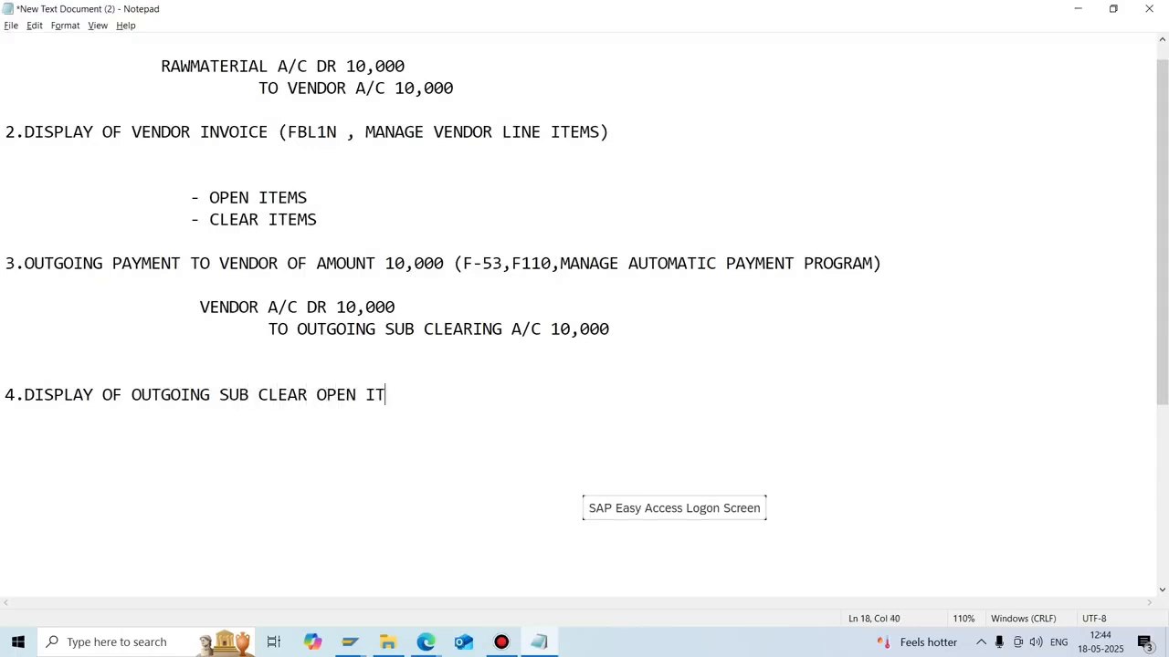
{"action": "type", "text": "EMS (FBL3N)"}
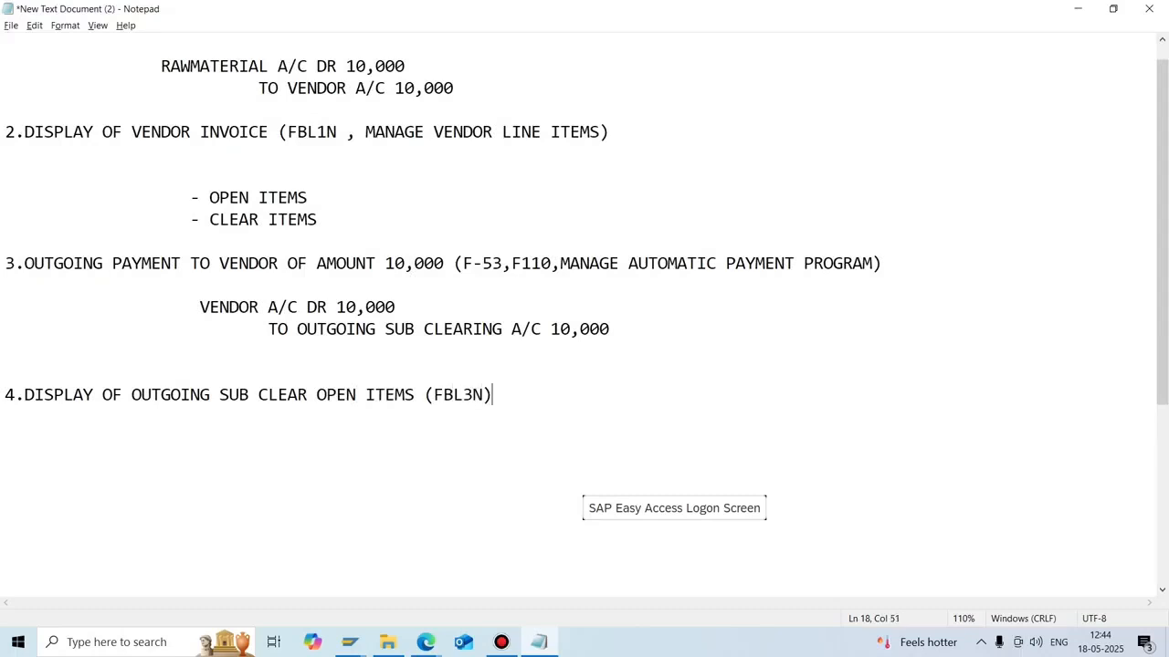
{"action": "key", "text": "alt+Tab"}
Run FBL3N for account 200014 to list documents 617, 619 and 620 totalling 44.800,000 USD.
{"action": "left_click", "coordinate": [109, 88]}
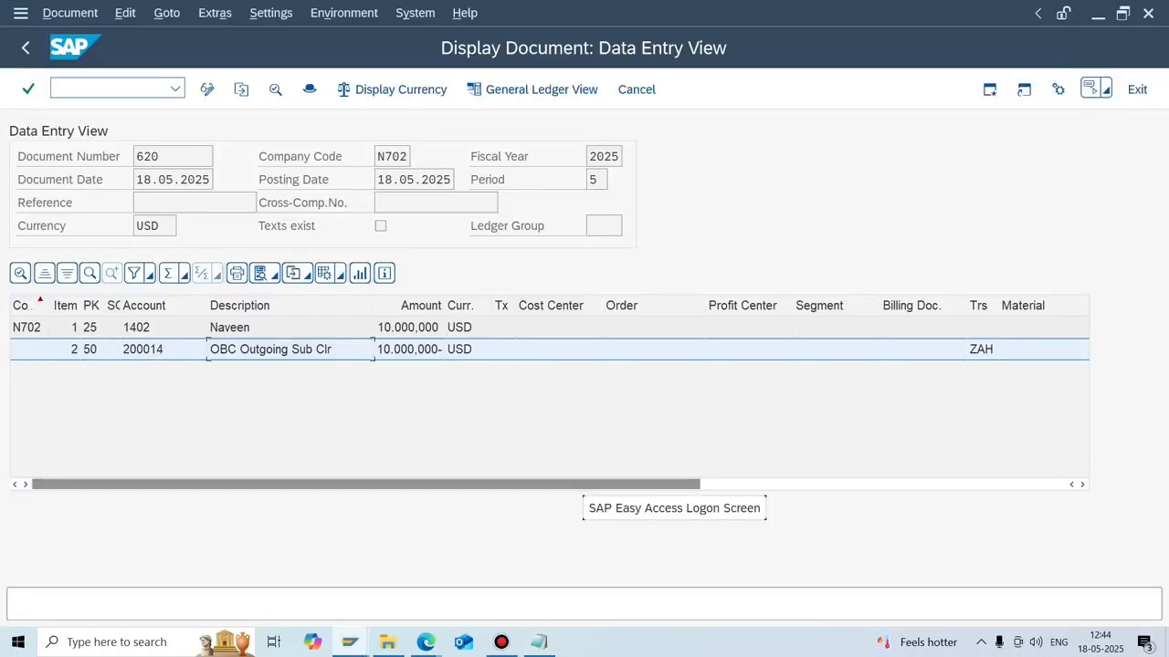
{"action": "type", "text": "/nfbl3n"}
{"action": "key", "text": "Return"}
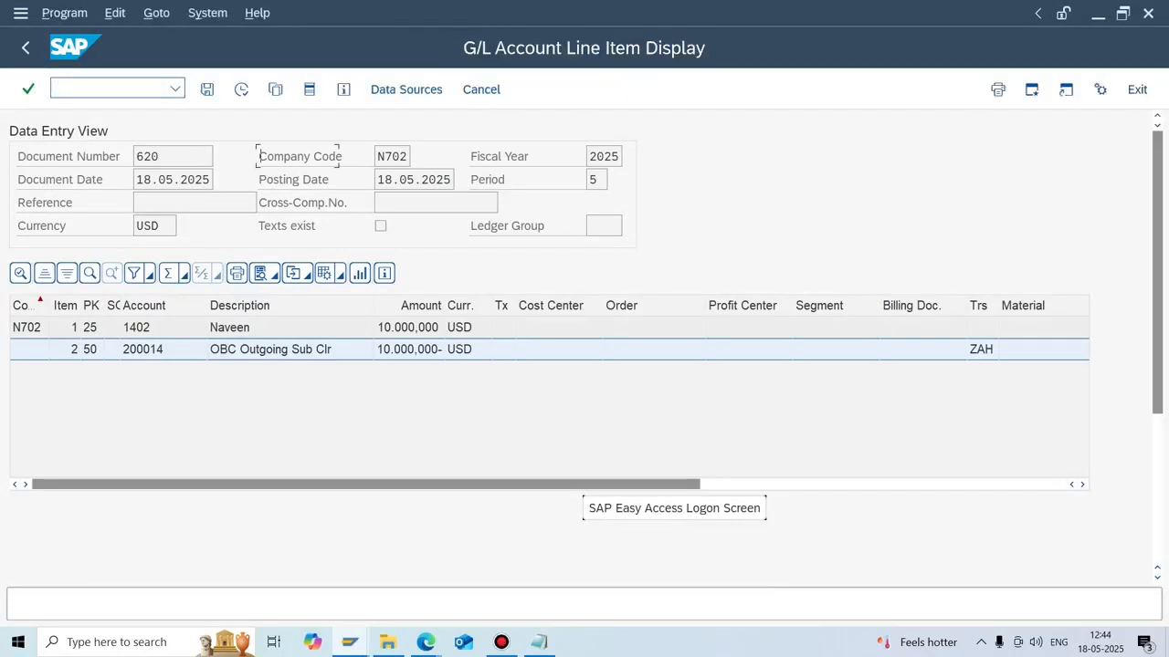
{"action": "left_click", "coordinate": [241, 89]}
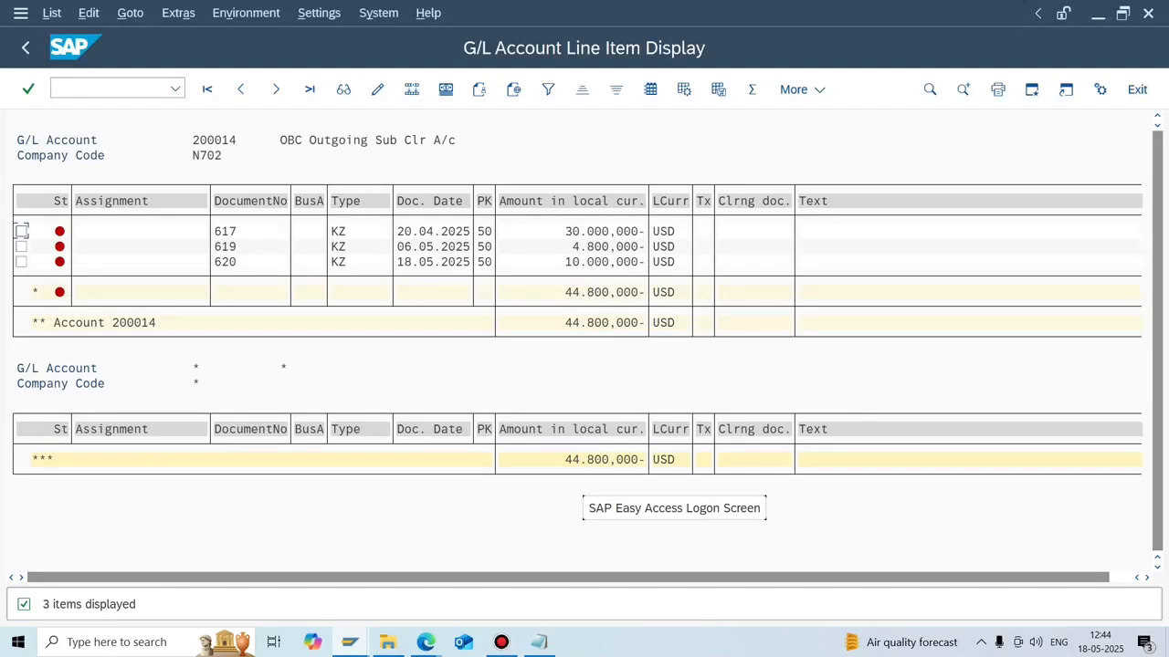
{"action": "left_click", "coordinate": [539, 642]}
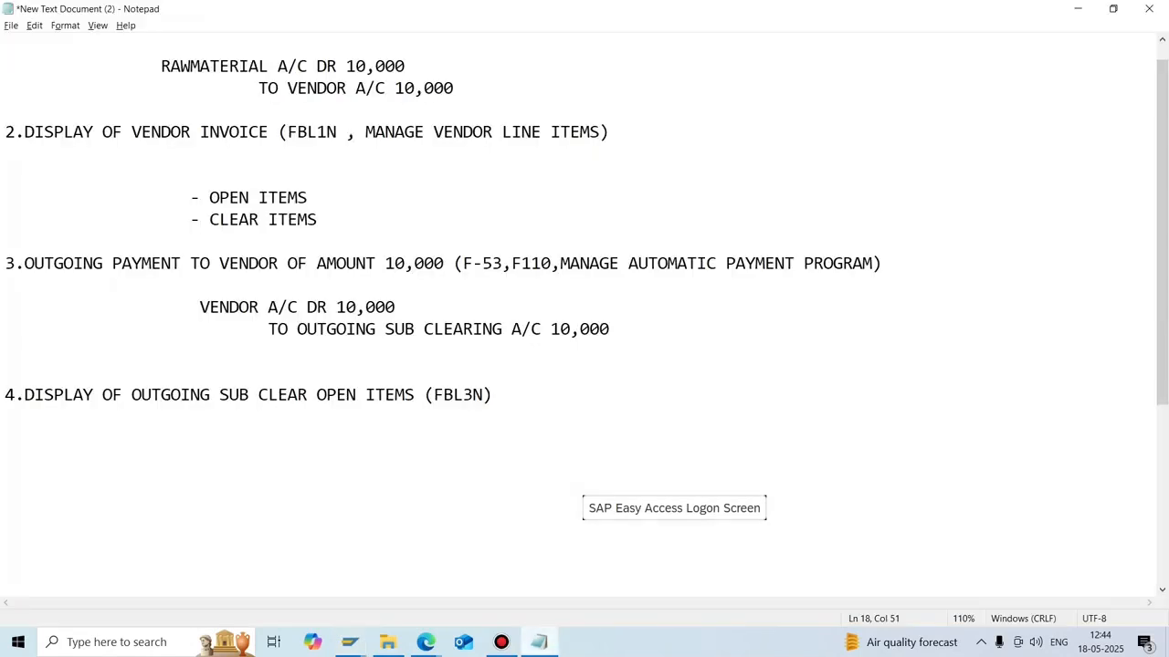
Add the heading '5.PROCESSING OF EBS STATEMENT (FF_5)' below step 4.
{"action": "key", "text": "Return"}
{"action": "key", "text": "Return"}
{"action": "key", "text": "Return"}
{"action": "type", "text": "5.process"}
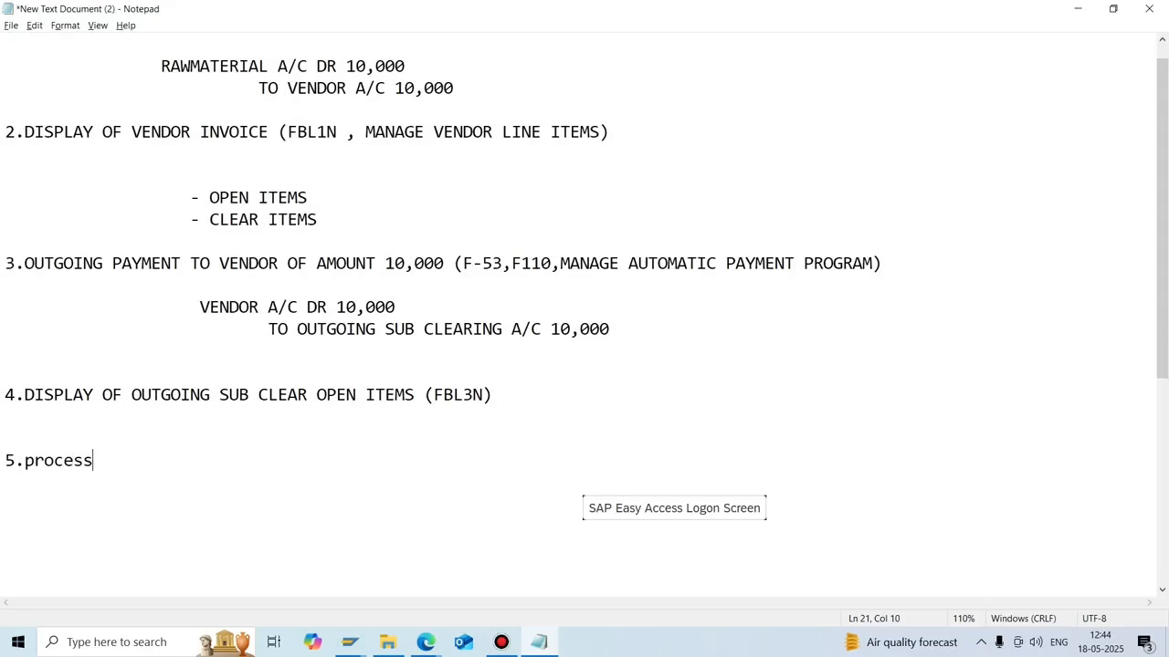
{"action": "key", "text": "BackSpace"}
{"action": "key", "text": "BackSpace"}
{"action": "key", "text": "BackSpace"}
{"action": "key", "text": "BackSpace"}
{"action": "key", "text": "BackSpace"}
{"action": "key", "text": "BackSpace"}
{"action": "key", "text": "BackSpace"}
{"action": "type", "text": "PROCESSIN"}
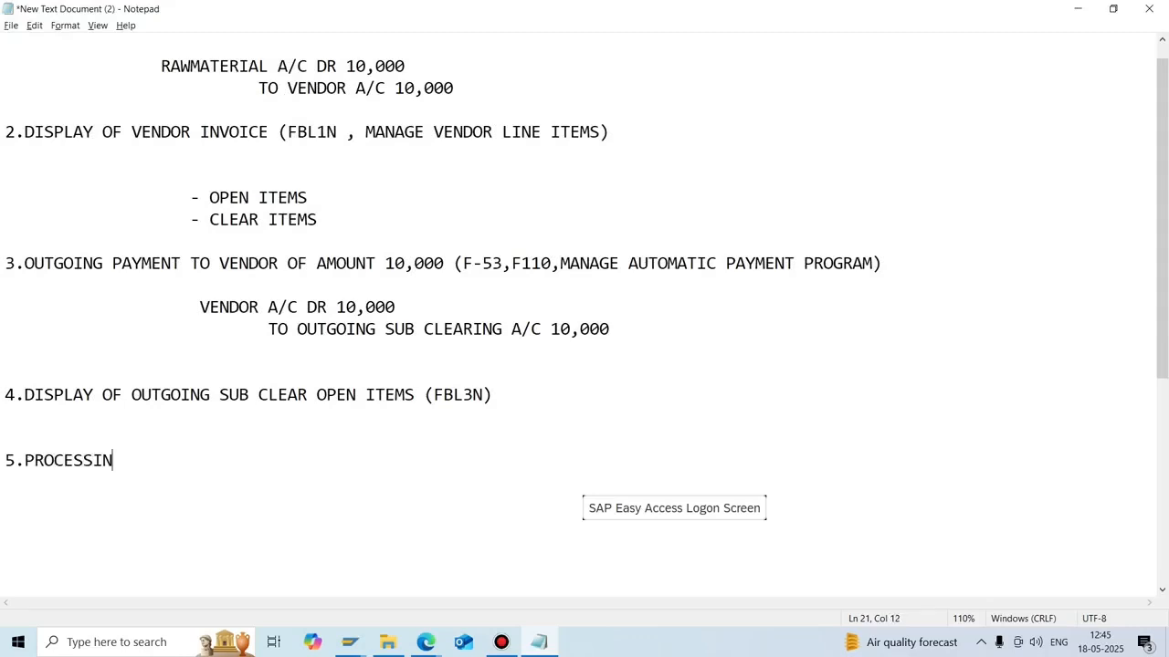
{"action": "type", "text": "G OF EBS STA"}
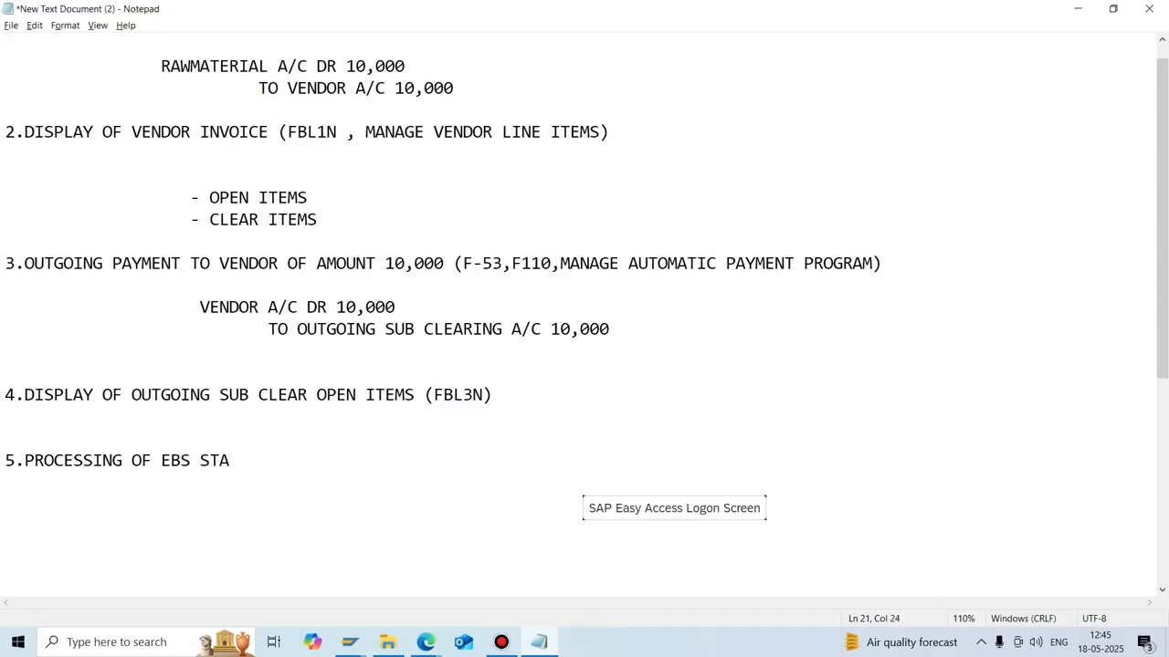
{"action": "key", "text": "BackSpace"}
{"action": "key", "text": "BackSpace"}
{"action": "key", "text": "BackSpace"}
{"action": "type", "text": "STATEMENT ("}
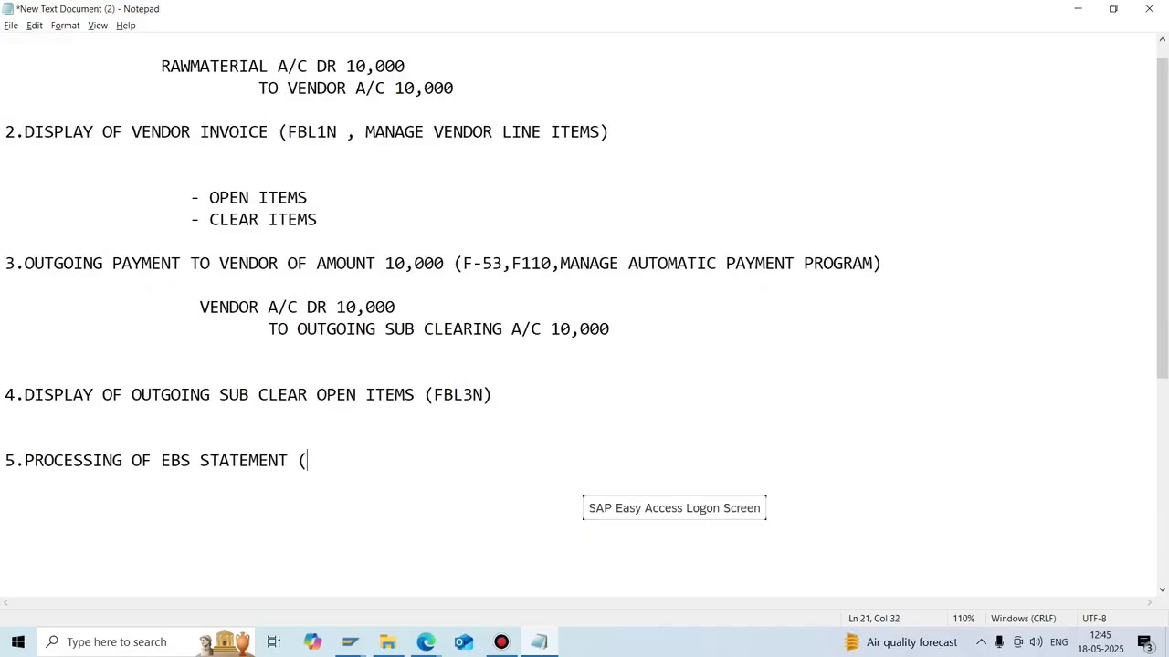
{"action": "type", "text": "FF_5)"}
{"action": "key", "text": "alt+Tab"}
{"action": "key", "text": "alt+Tab"}
Write the entry OUTGOING SUB CLR A/C DR 10,000 TO MAIN BANK A/C 10,000.
{"action": "key", "text": "Return"}
{"action": "key", "text": "Return"}
{"action": "key", "text": "Return"}
{"action": "type", "text": "O"}
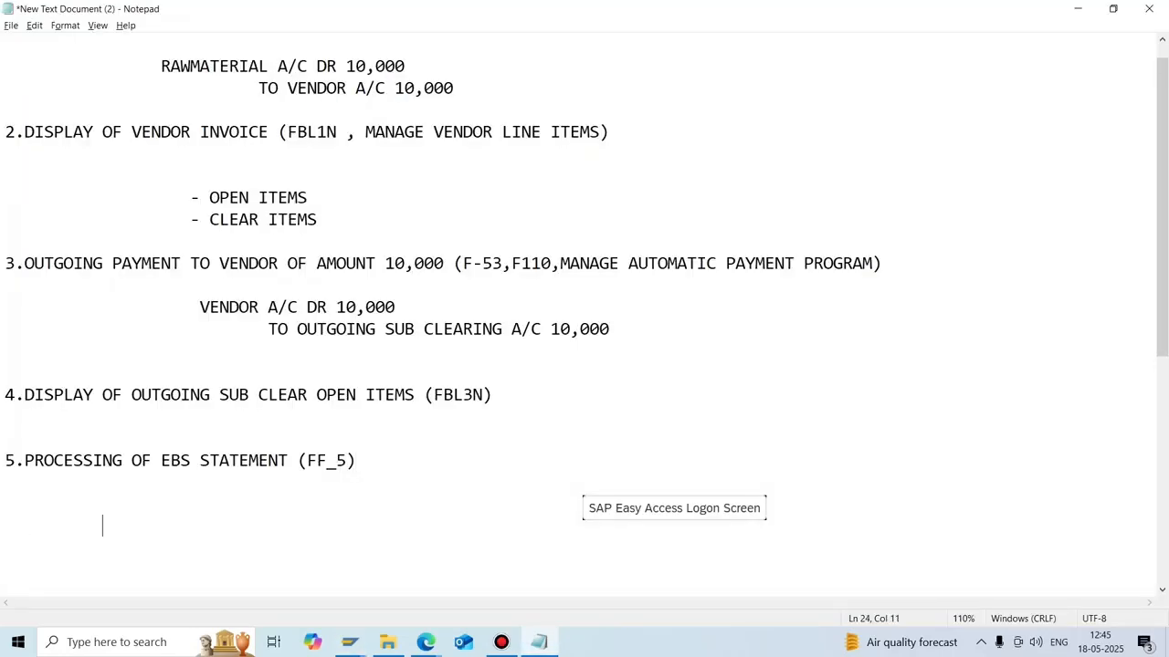
{"action": "type", "text": "UTGOING SU"}
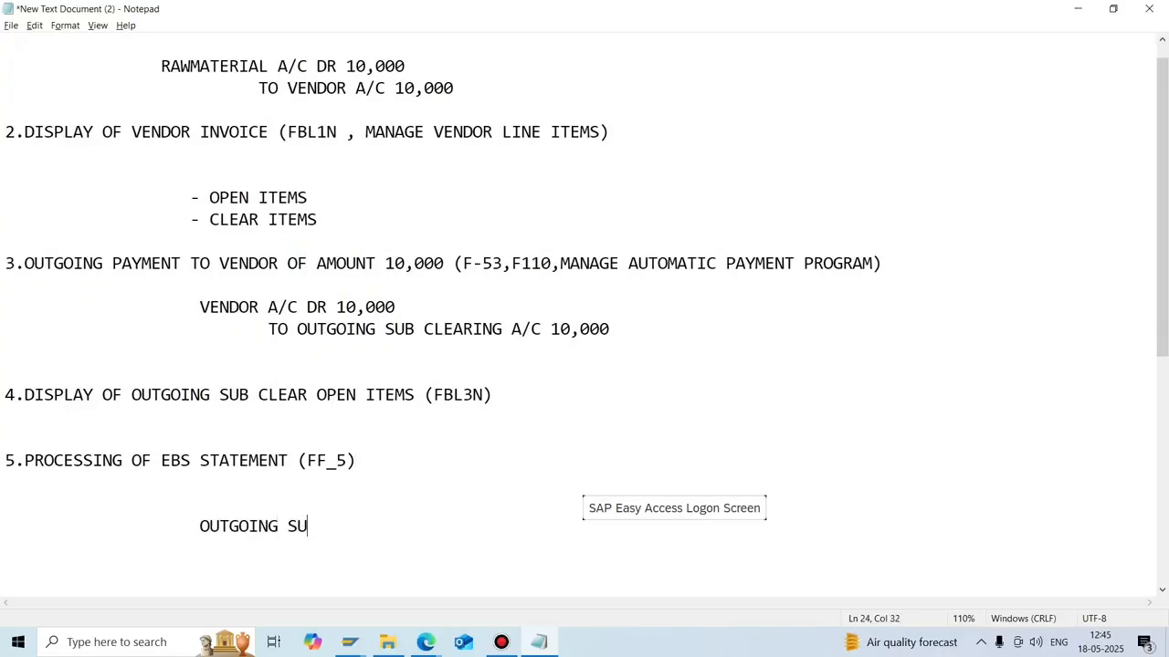
{"action": "type", "text": "B CLR A/C DR"}
{"action": "key", "text": "Return"}
{"action": "type", "text": "TO"}
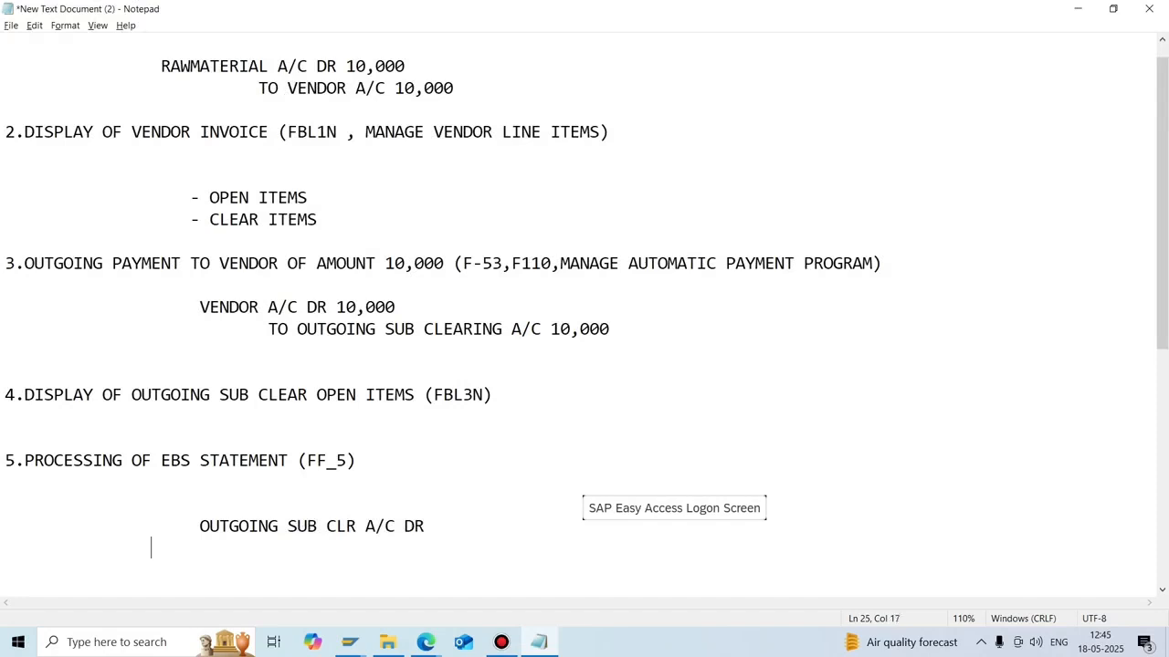
{"action": "type", "text": " MAIN ABNK"}
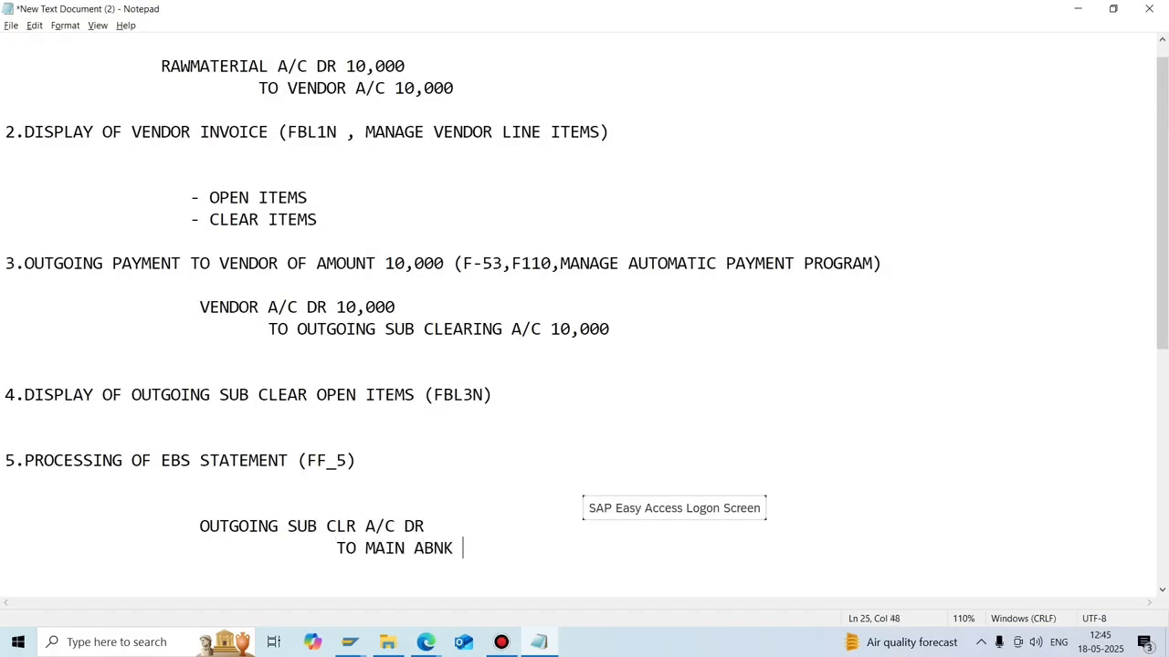
{"action": "key", "text": "BackSpace"}
{"action": "key", "text": "BackSpace"}
{"action": "key", "text": "BackSpace"}
{"action": "key", "text": "BackSpace"}
{"action": "type", "text": "BANK A/C"}
{"action": "type", "text": "10"}
{"action": "type", "text": ",000"}
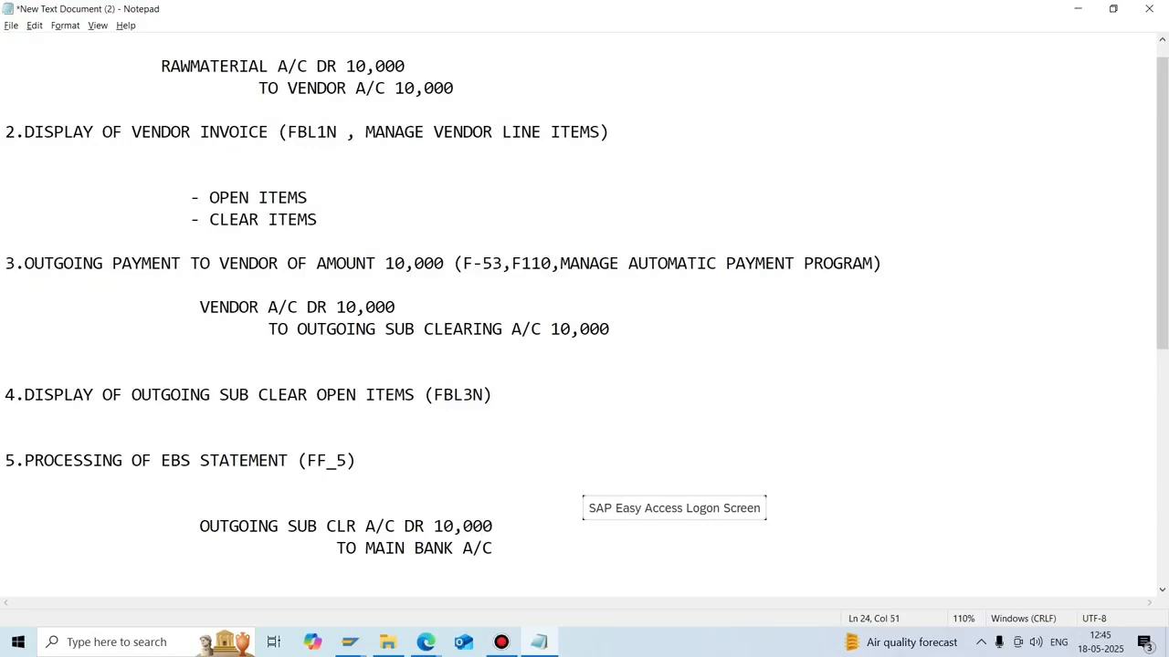
{"action": "key", "text": "Down"}
{"action": "type", "text": "10,"}
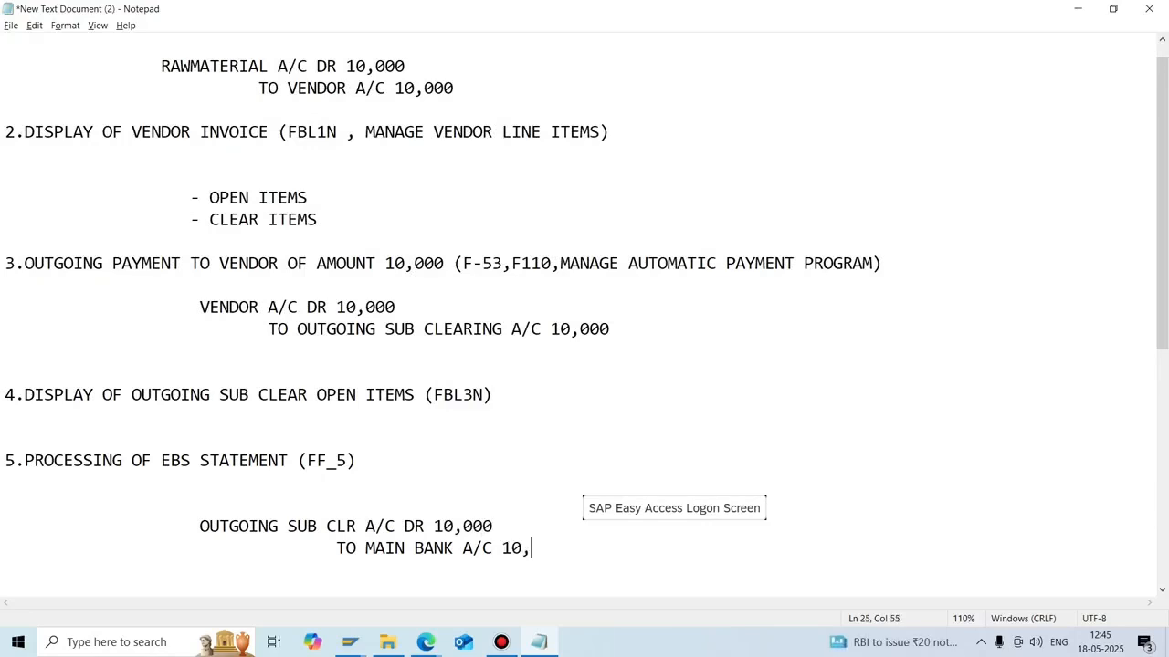
{"action": "type", "text": "000"}
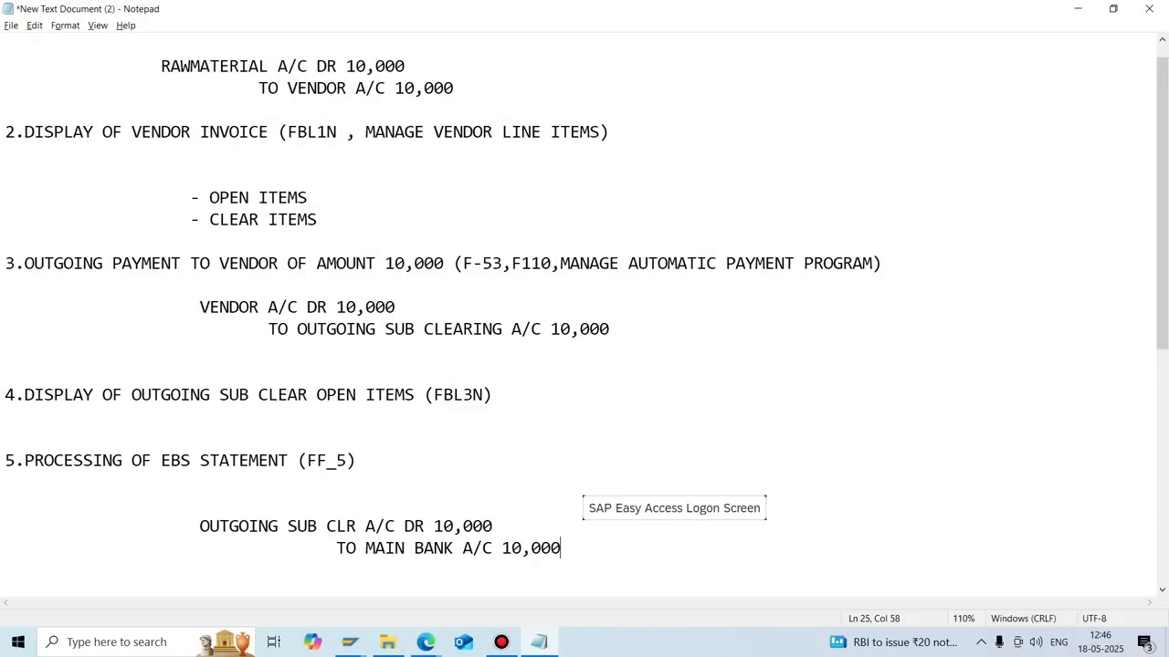
Add a blank line below the step 5 journal entry.
{"action": "left_click_drag", "start_coordinate": [561, 549], "coordinate": [187, 507]}
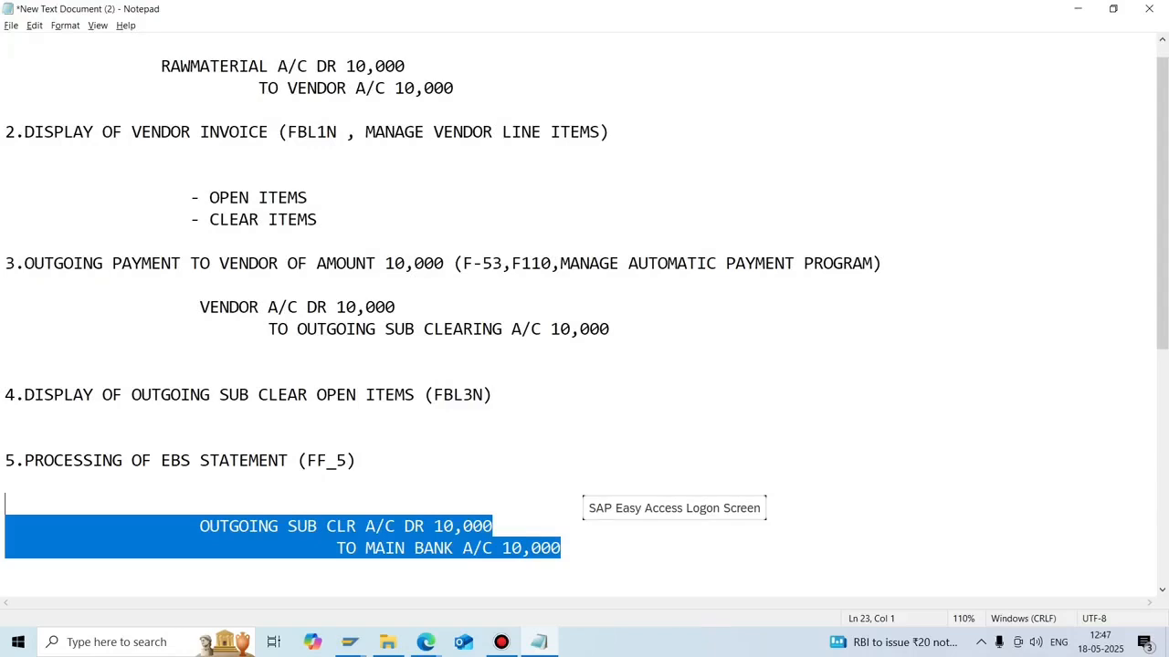
{"action": "left_click", "coordinate": [561, 548]}
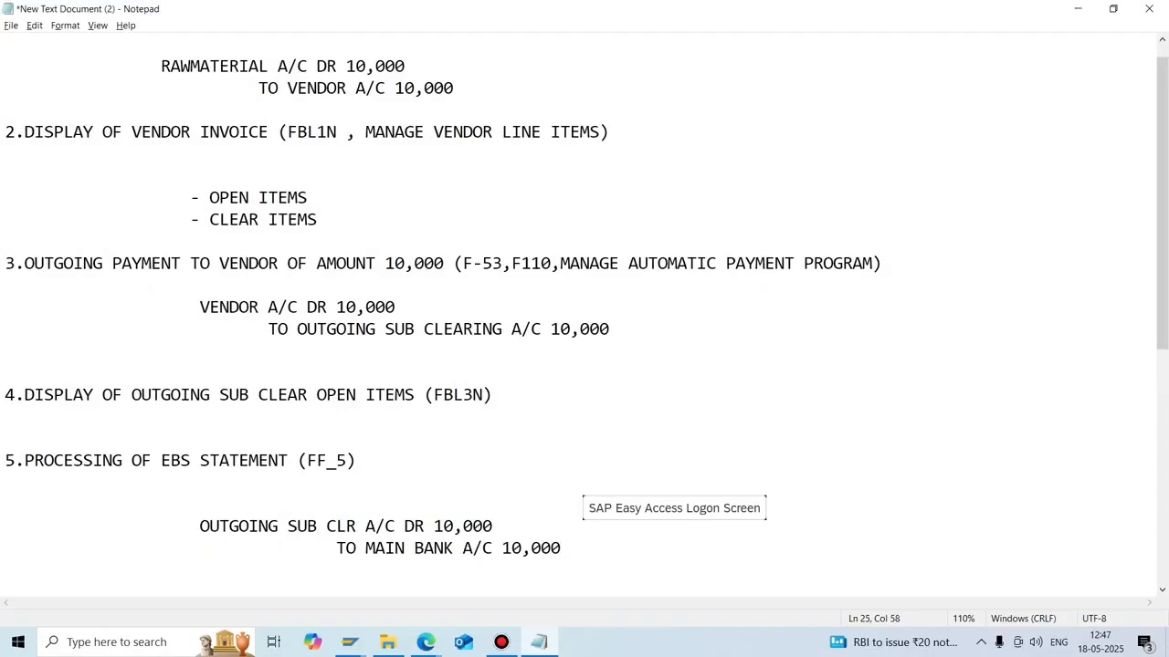
{"action": "key", "text": "Return"}
{"action": "key", "text": "Return"}
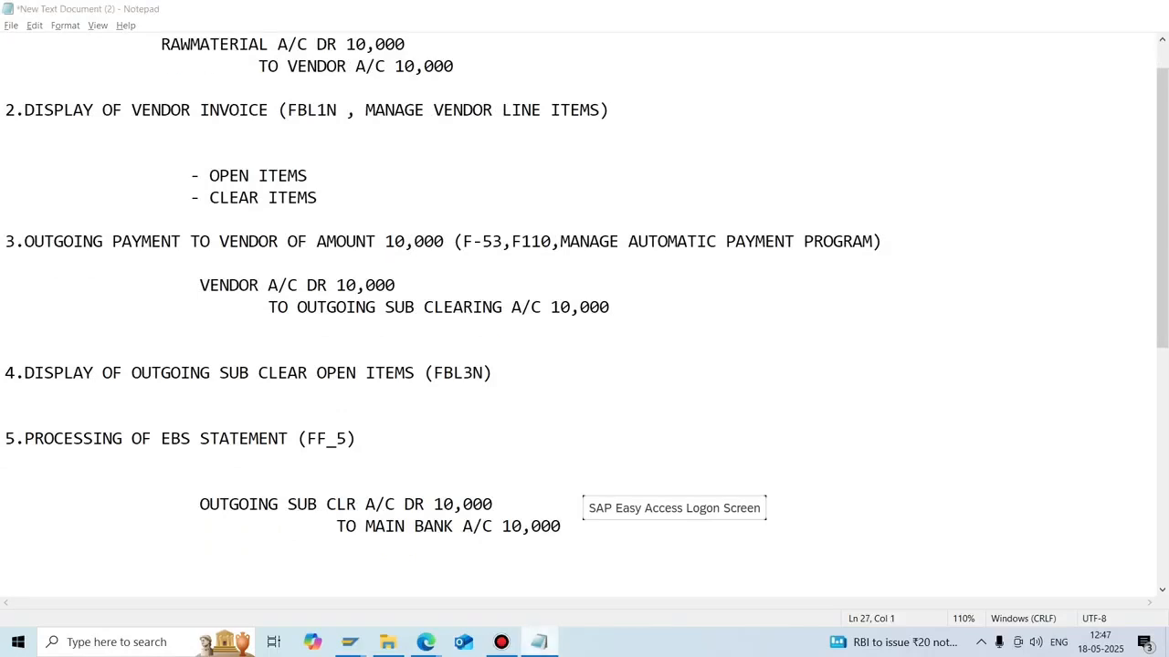
Switch back to the G/L line item display and scroll through its items.
{"action": "key", "text": "alt+Tab"}
{"action": "key", "text": "alt+Tab"}
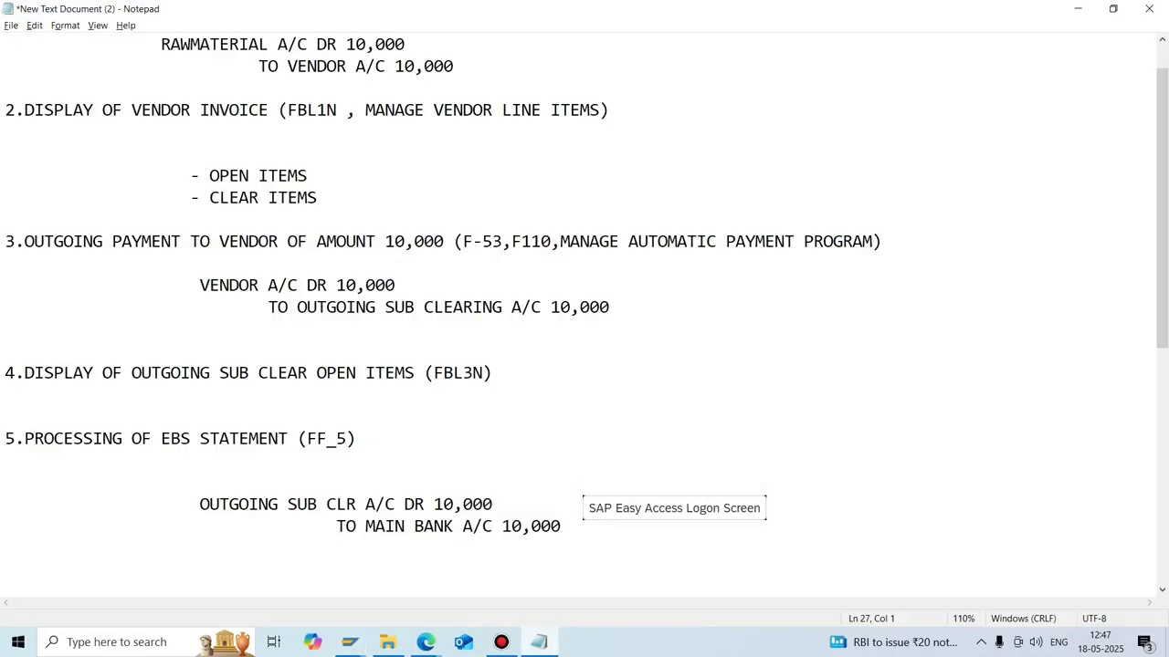
{"action": "scroll", "coordinate": [584, 317], "scroll_direction": "down", "scroll_amount": 4}
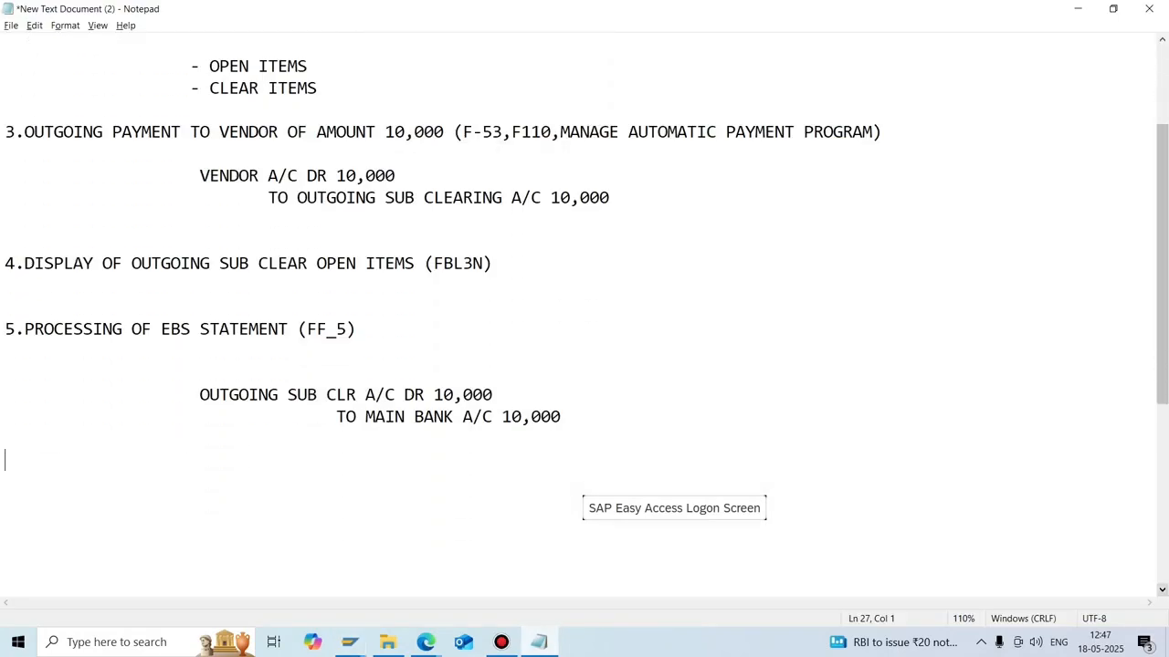
{"action": "scroll", "coordinate": [584, 316], "scroll_direction": "down", "scroll_amount": 4}
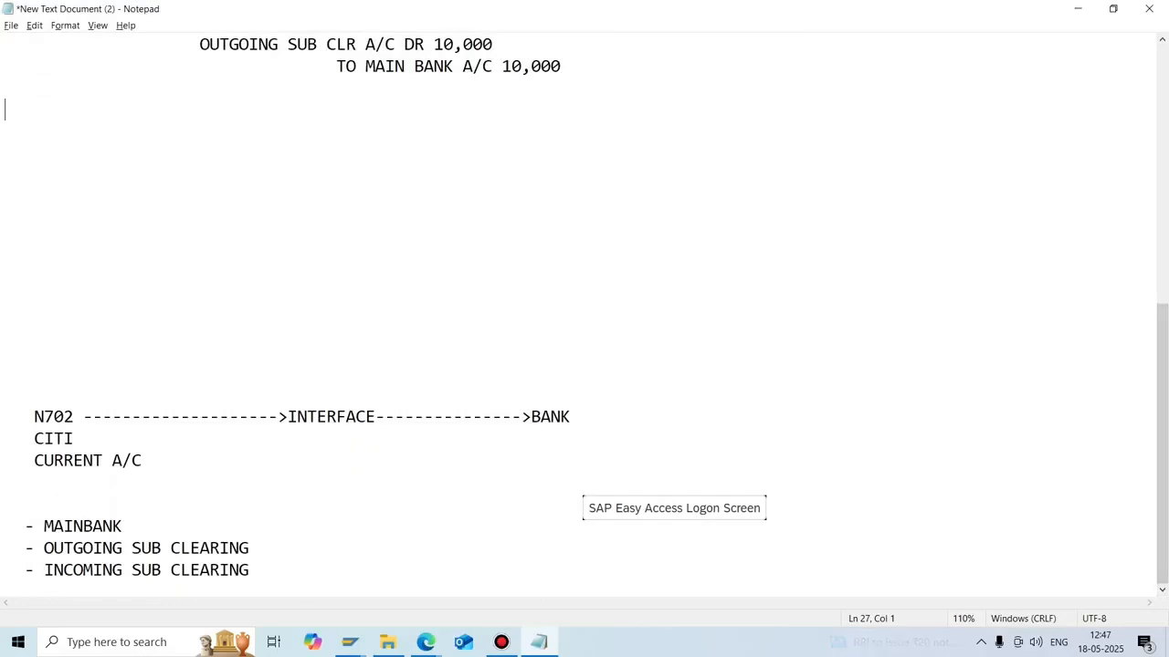
Mark N702 as (SAP), add XML under CURRENT A/C and EBS under BANK in the sketch.
{"action": "left_click", "coordinate": [74, 418]}
{"action": "type", "text": "(SA"}
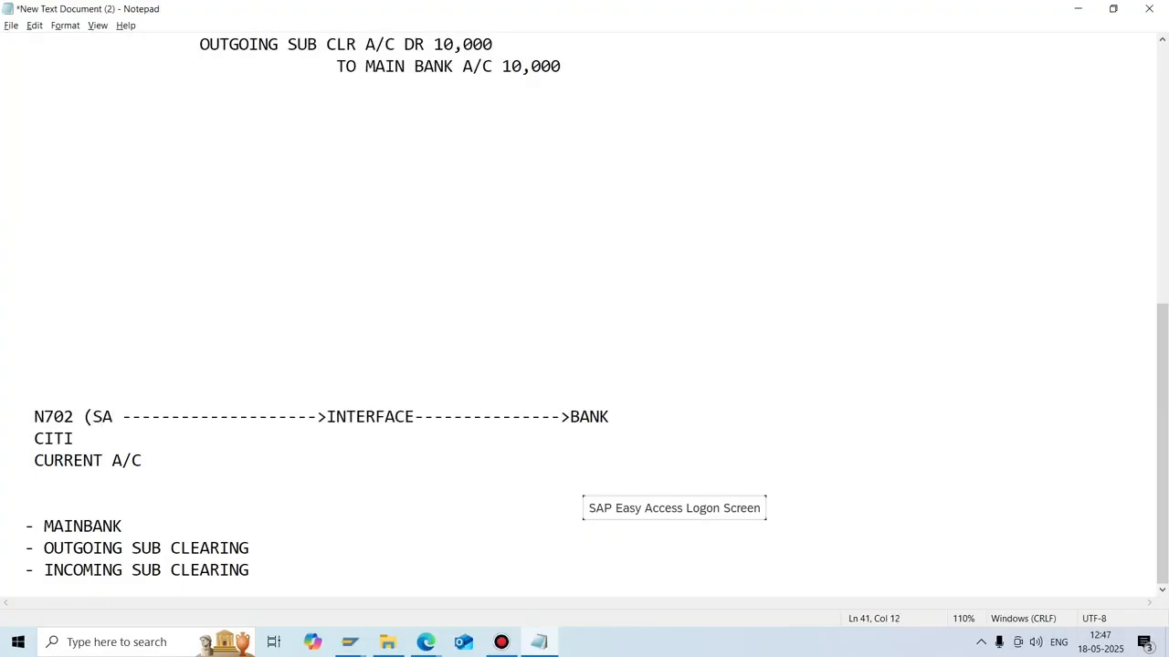
{"action": "type", "text": "P)"}
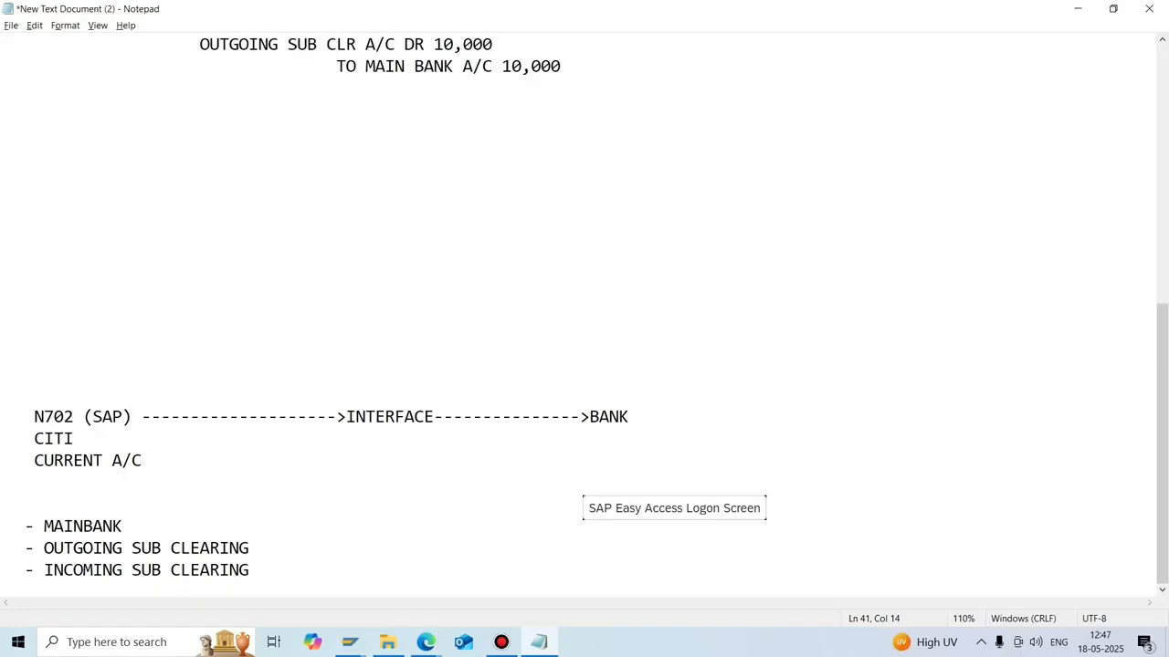
{"action": "left_click", "coordinate": [288, 439]}
{"action": "key", "text": "Down"}
{"action": "key", "text": "Down"}
{"action": "type", "text": "XML"}
{"action": "left_click", "coordinate": [288, 439]}
{"action": "type", "text": "EBS"}
Close the G/L line item display and bring the bank accounts configuration forward.
{"action": "mouse_move", "coordinate": [349, 641]}
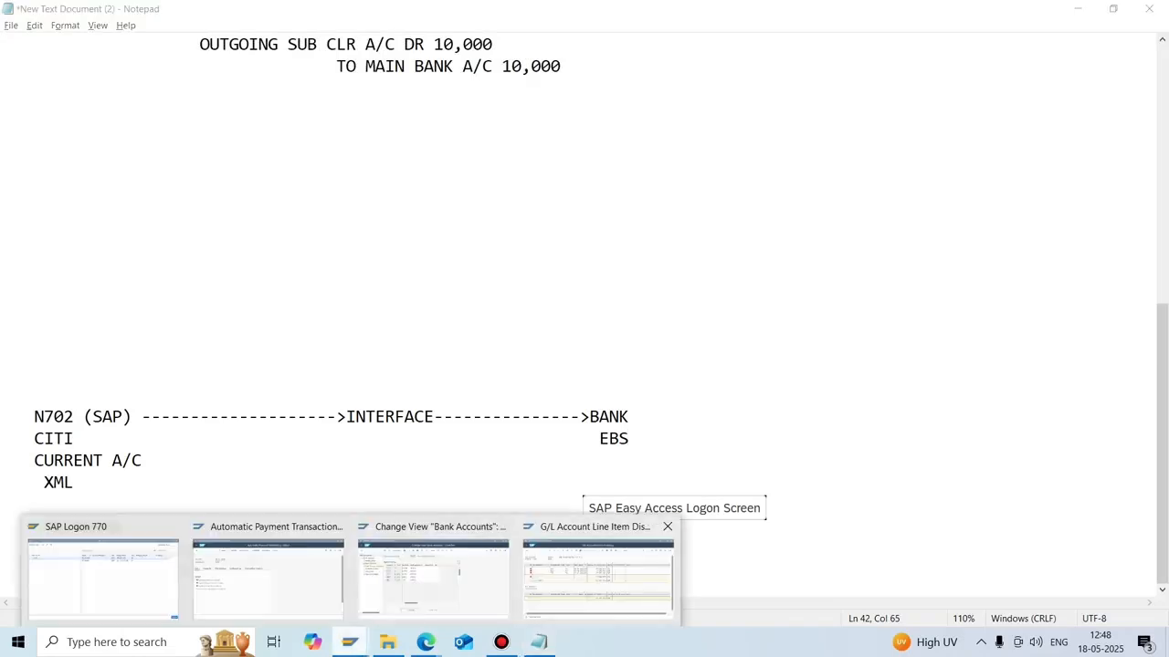
{"action": "left_click", "coordinate": [667, 527]}
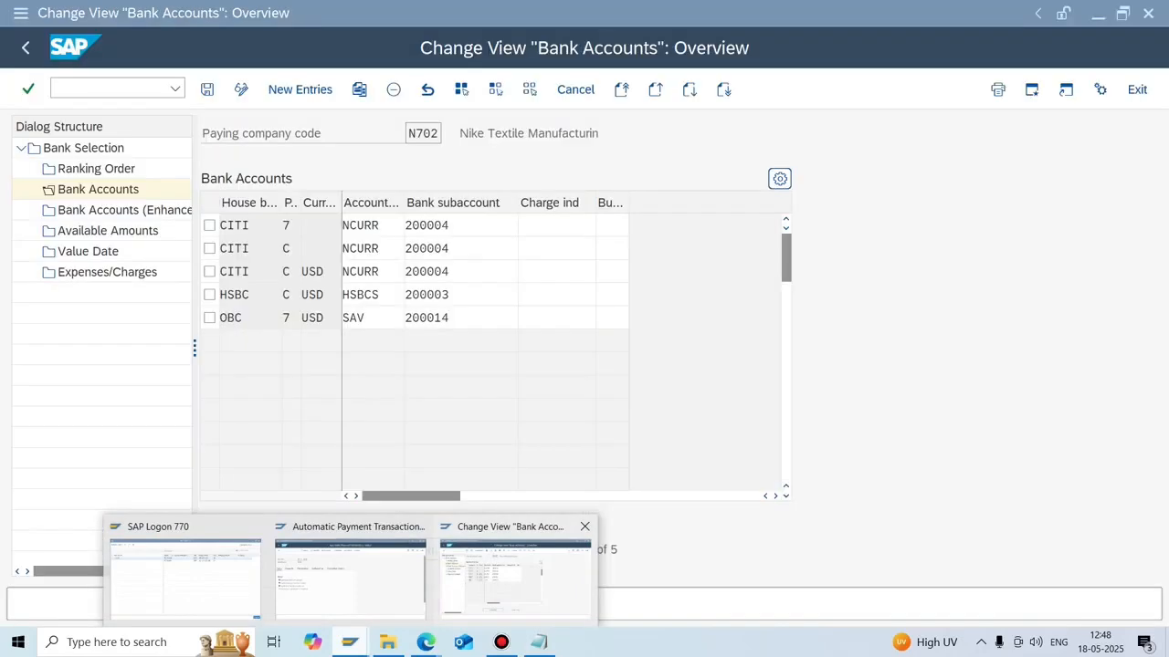
{"action": "left_click", "coordinate": [539, 573]}
Open the DIR_GEN_ROOT directory C:\usr\sap\EH7\SYS\gen, then bring up the Downloads folder.
{"action": "left_click", "coordinate": [111, 87]}
{"action": "type", "text": "/n"}
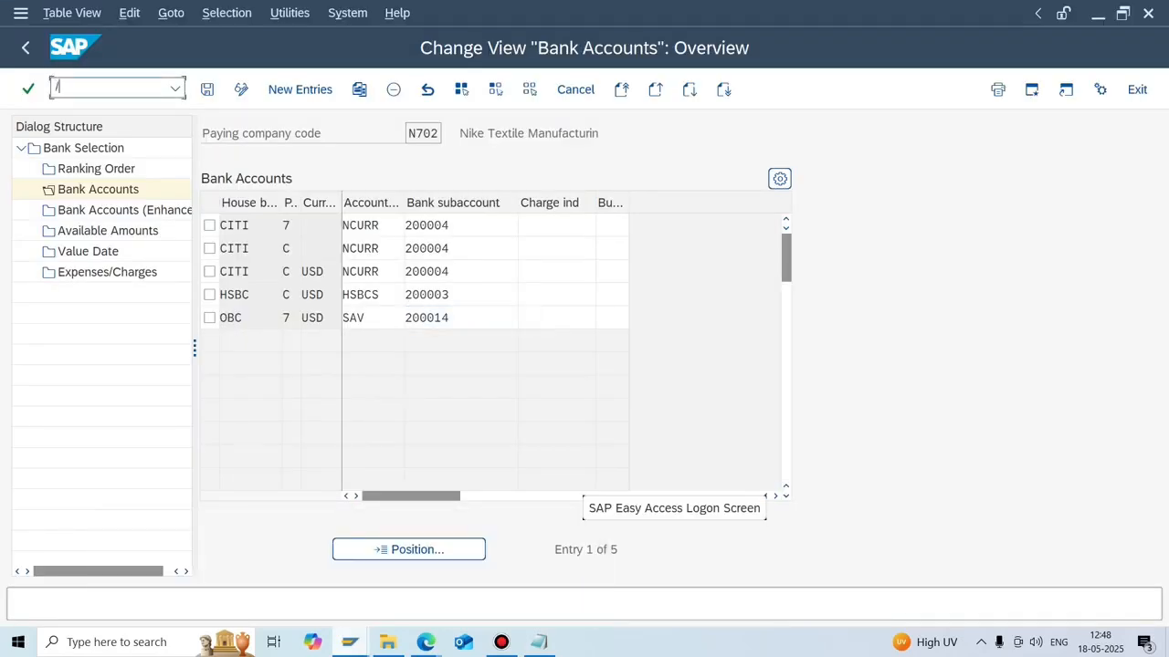
{"action": "type", "text": "f110"}
{"action": "key", "text": "Return"}
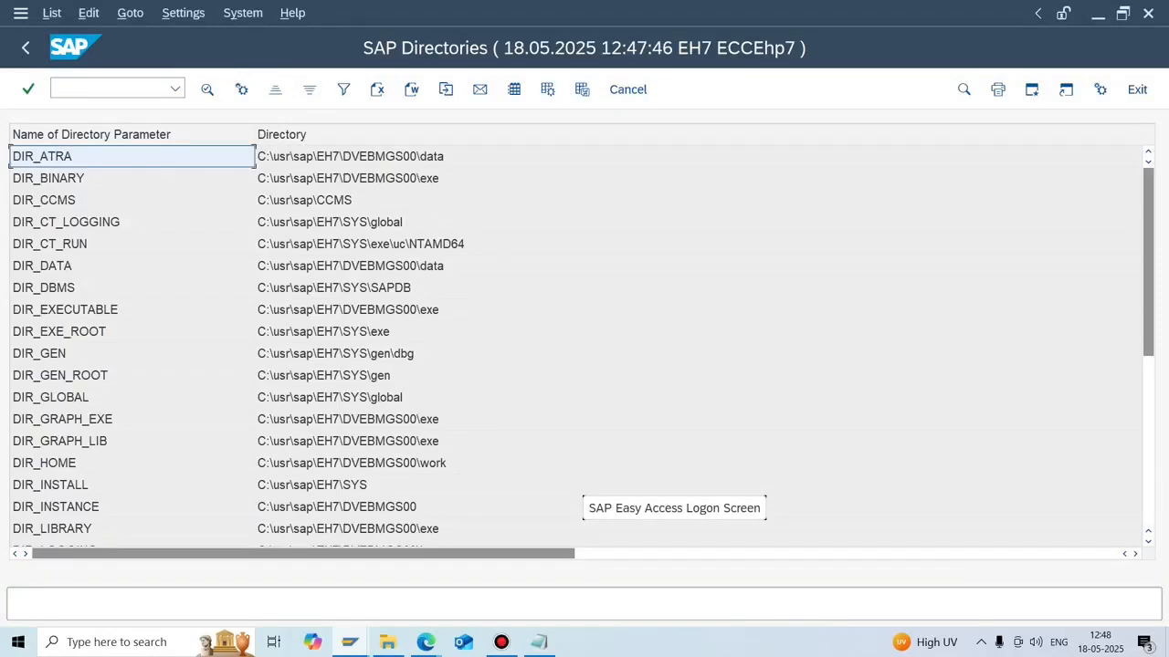
{"action": "left_click", "coordinate": [383, 375]}
{"action": "double_click", "coordinate": [328, 375]}
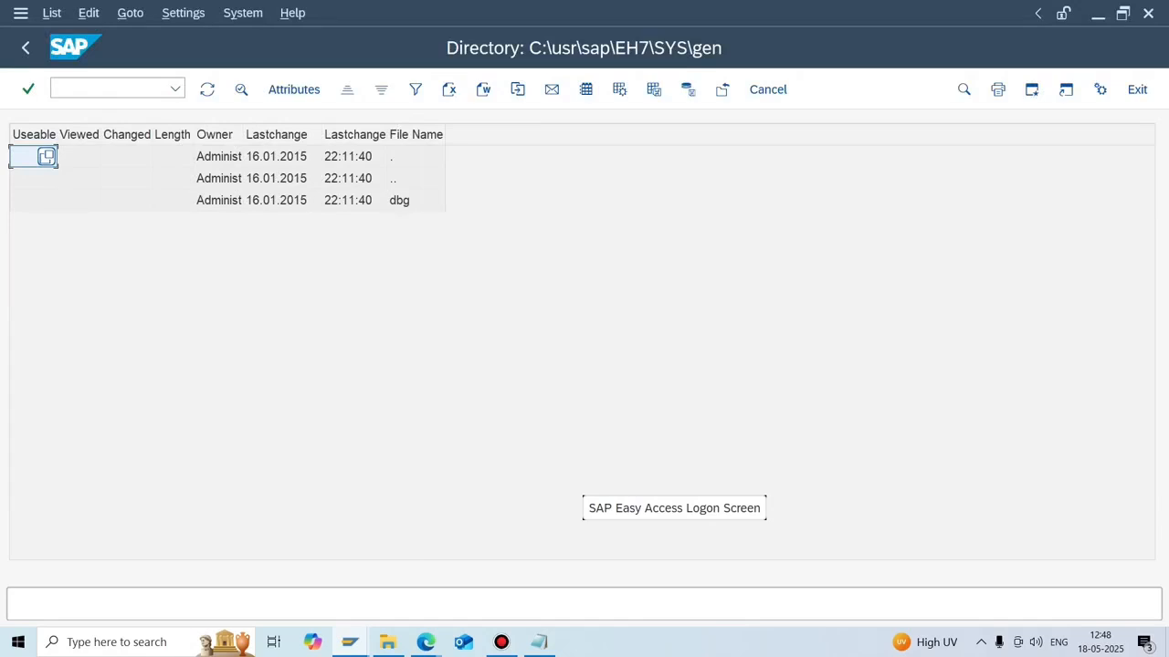
{"action": "left_click", "coordinate": [388, 642]}
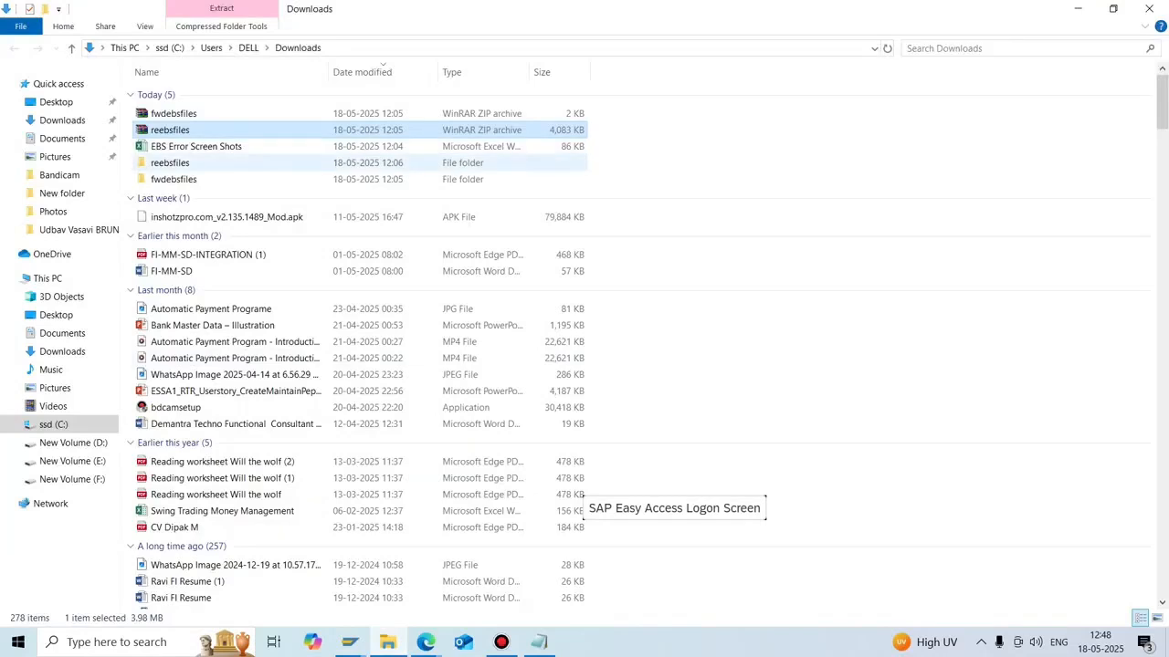
Open reebsfiles, scroll through the SFTP for DNB Bank(1) document, then close it.
{"action": "left_click", "coordinate": [171, 163]}
{"action": "double_click", "coordinate": [171, 163]}
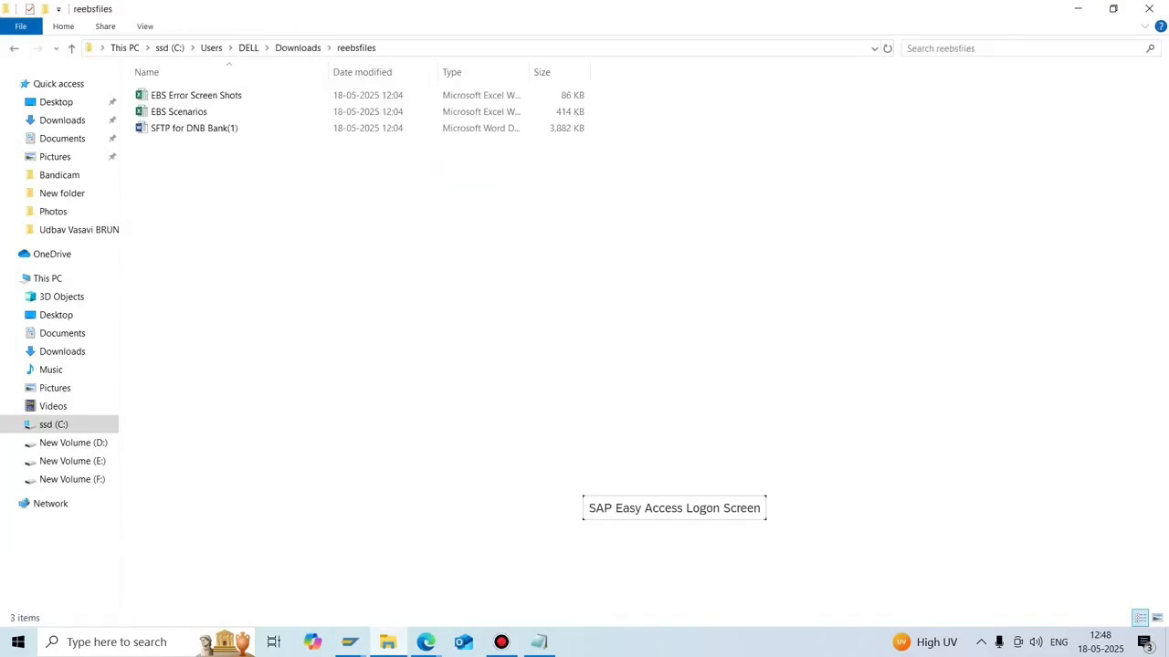
{"action": "left_click", "coordinate": [195, 129]}
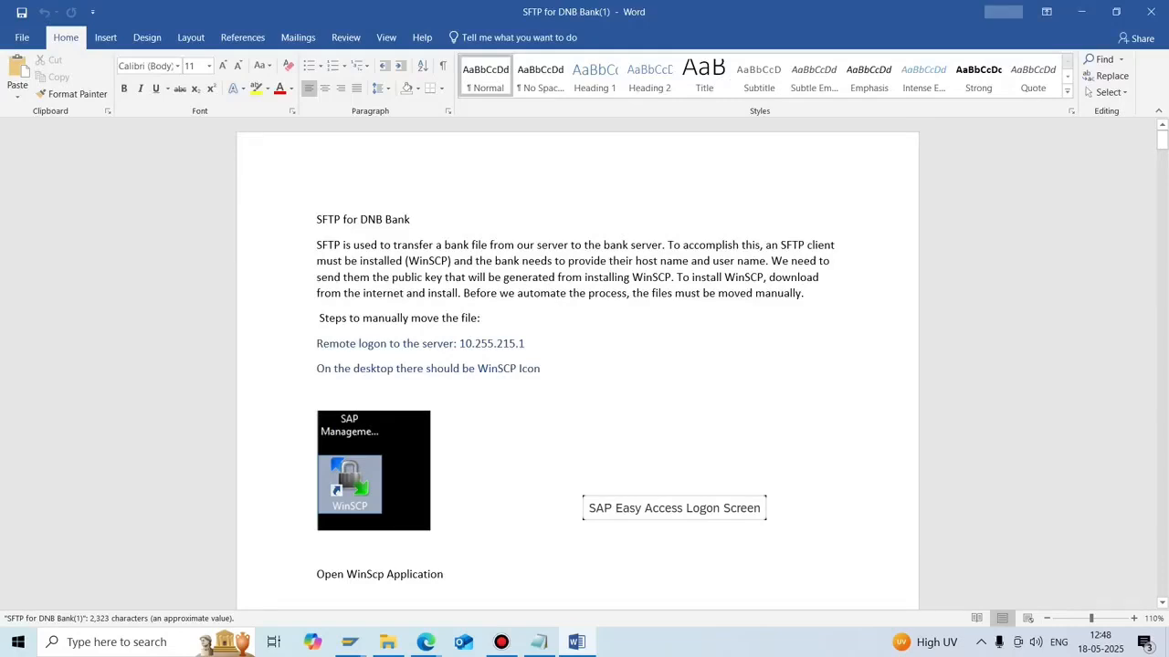
{"action": "scroll", "coordinate": [577, 365], "scroll_direction": "down", "scroll_amount": 10}
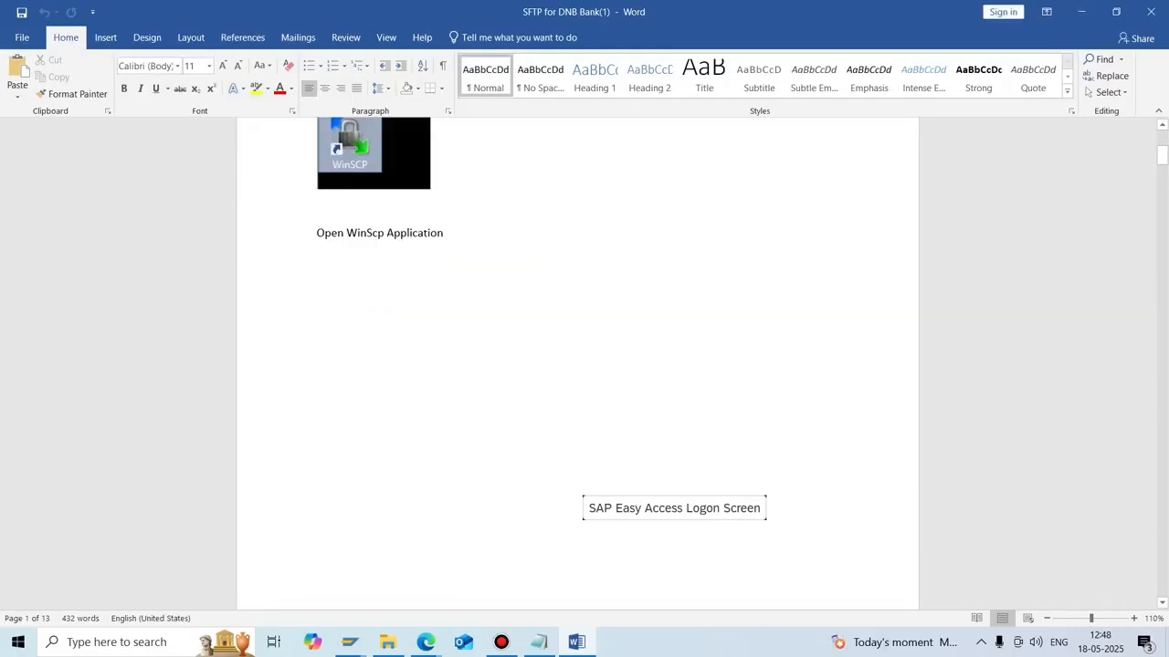
{"action": "scroll", "coordinate": [609, 365], "scroll_direction": "down", "scroll_amount": 15}
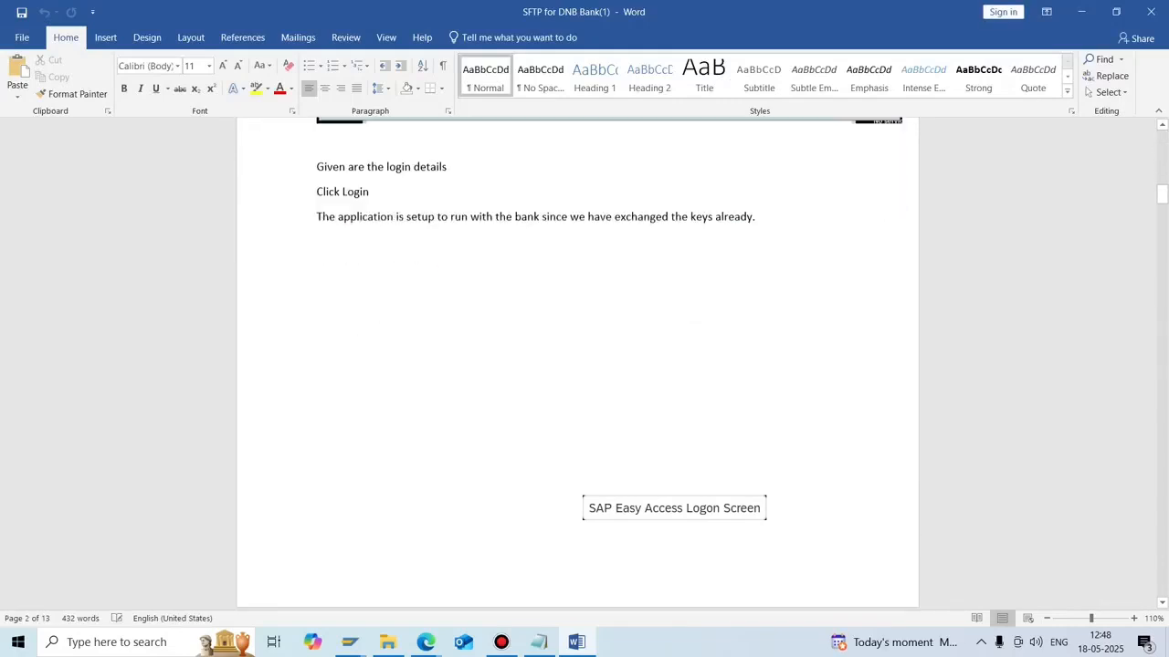
{"action": "scroll", "coordinate": [608, 365], "scroll_direction": "down", "scroll_amount": 15}
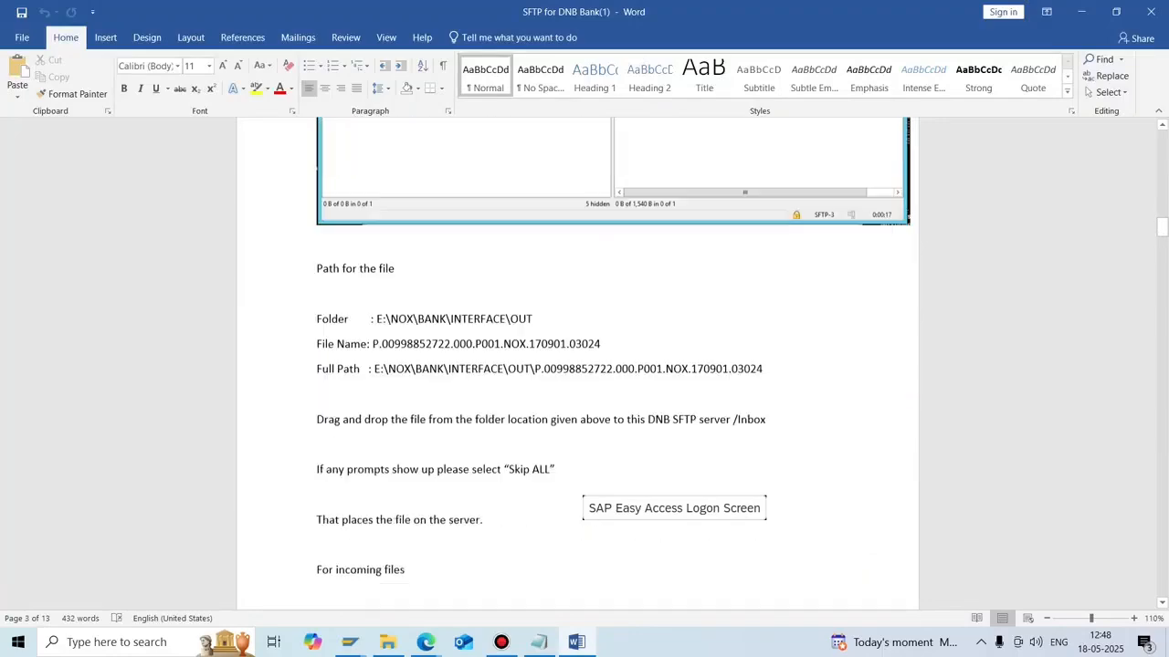
{"action": "scroll", "coordinate": [577, 365], "scroll_direction": "down", "scroll_amount": 20}
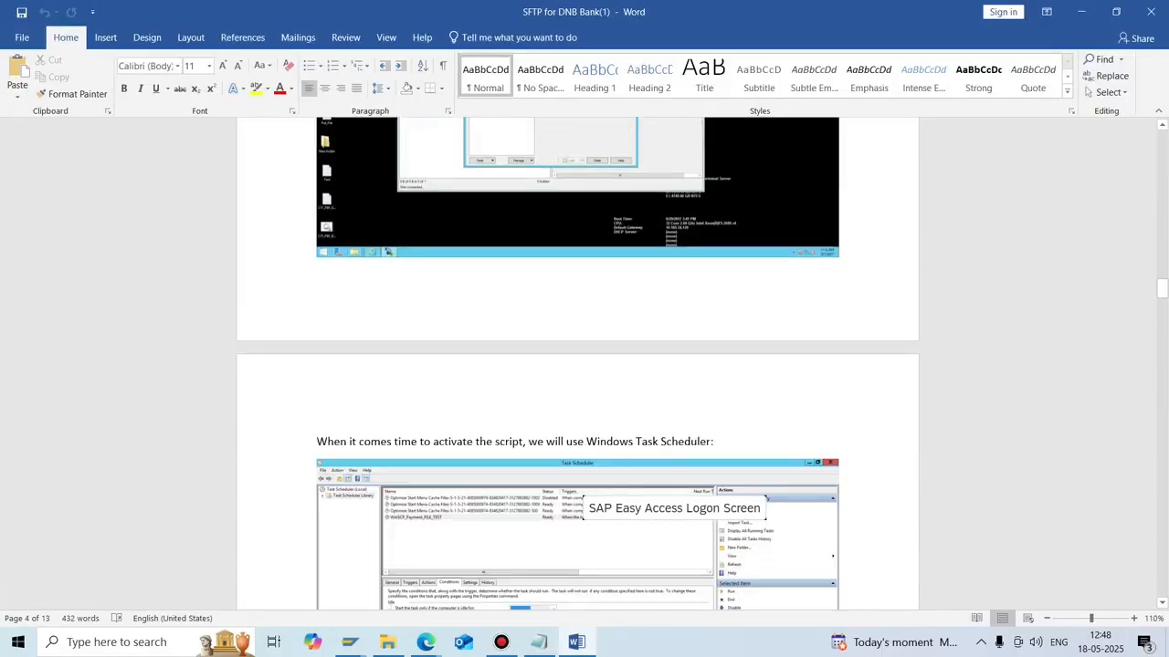
{"action": "scroll", "coordinate": [577, 365], "scroll_direction": "down", "scroll_amount": 20}
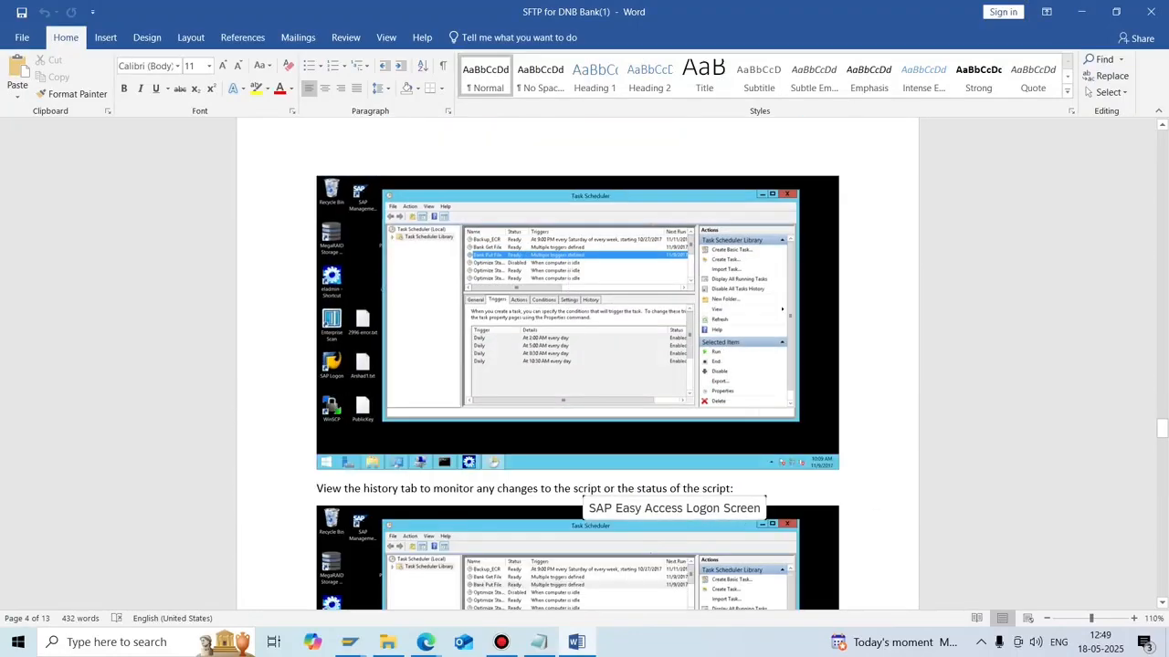
{"action": "scroll", "coordinate": [577, 365], "scroll_direction": "down", "scroll_amount": 5}
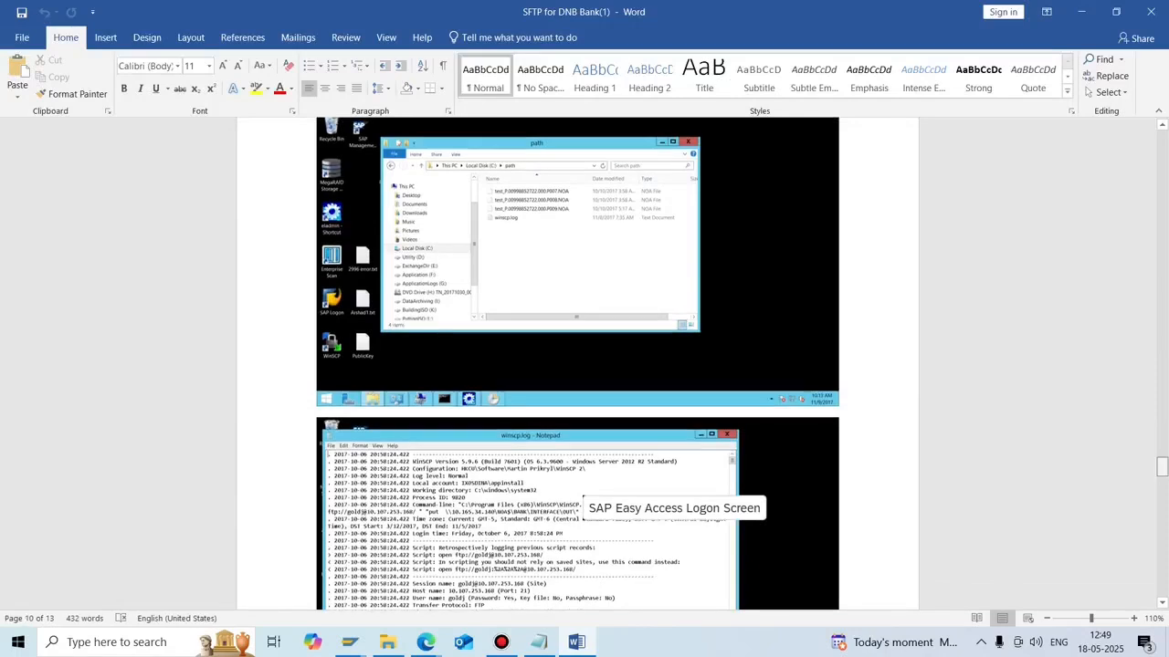
{"action": "left_click", "coordinate": [1151, 12]}
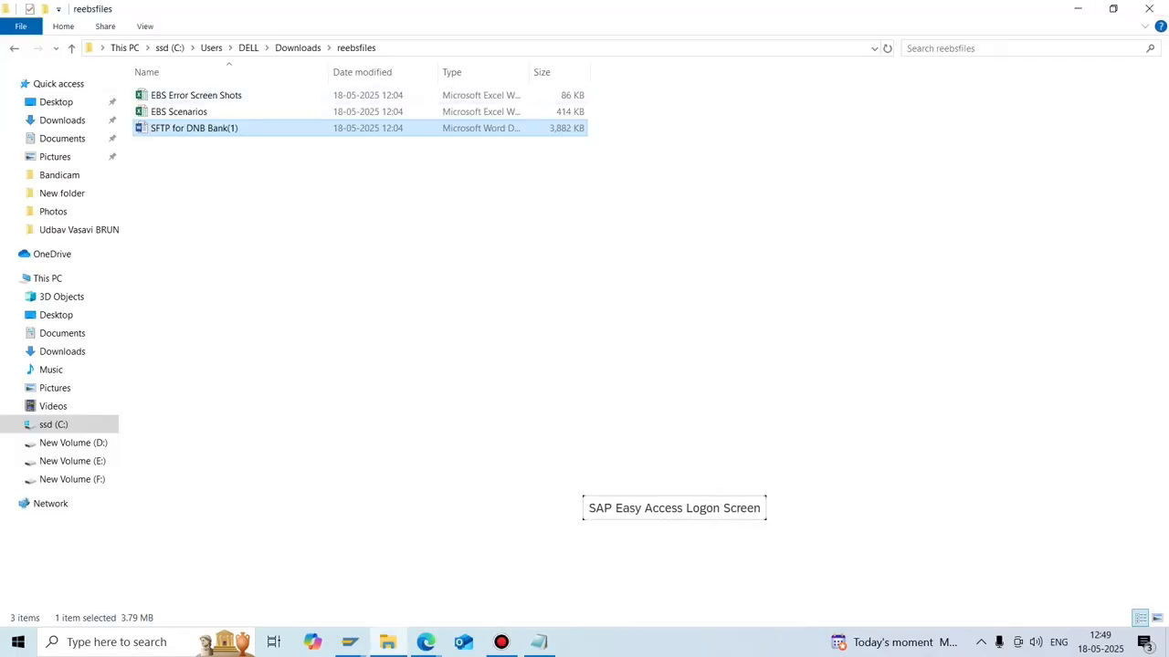
Open and close the EBS Error Screen Shots workbook, then bring the Notepad notes back.
{"action": "double_click", "coordinate": [196, 94]}
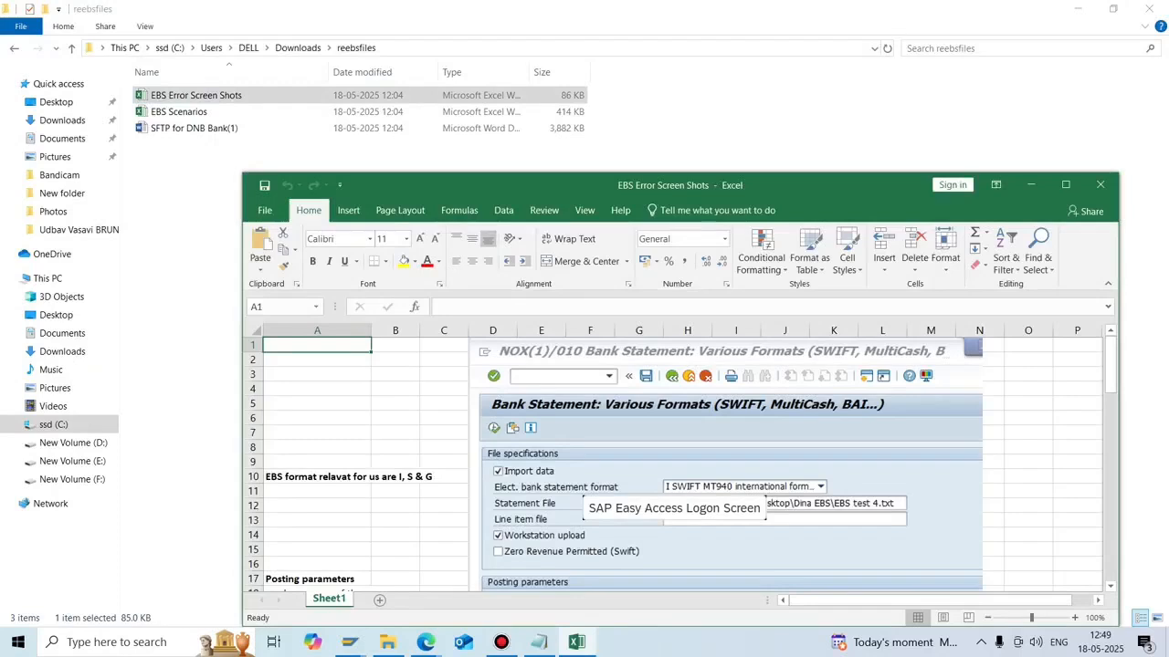
{"action": "left_click", "coordinate": [1100, 184]}
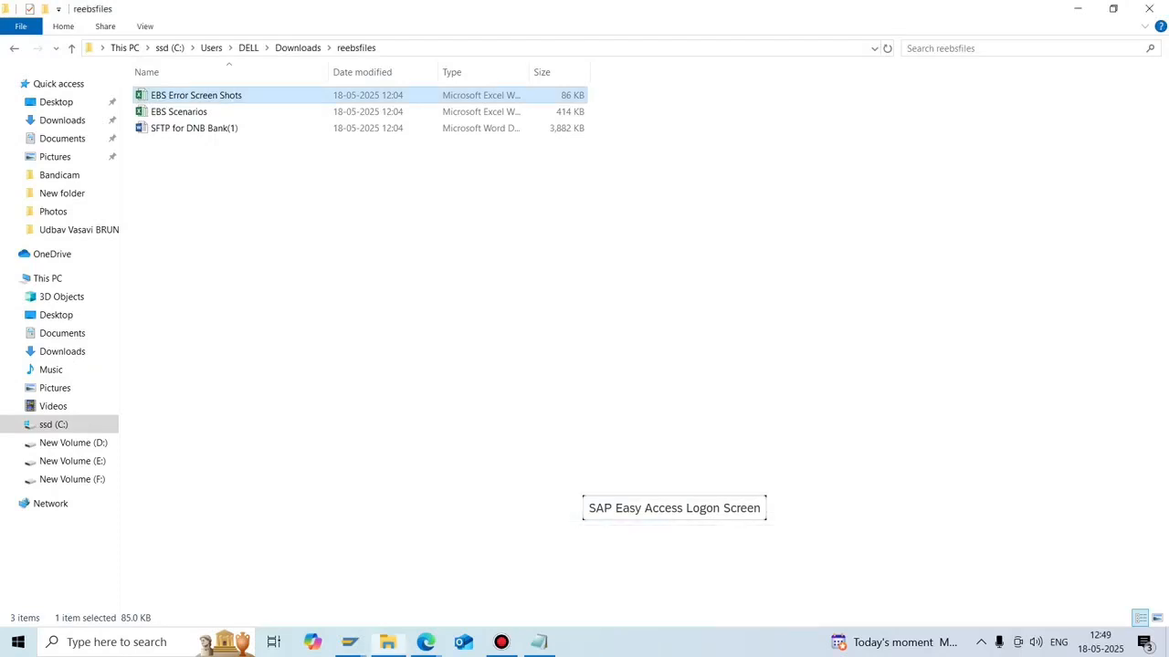
{"action": "left_click", "coordinate": [1077, 9]}
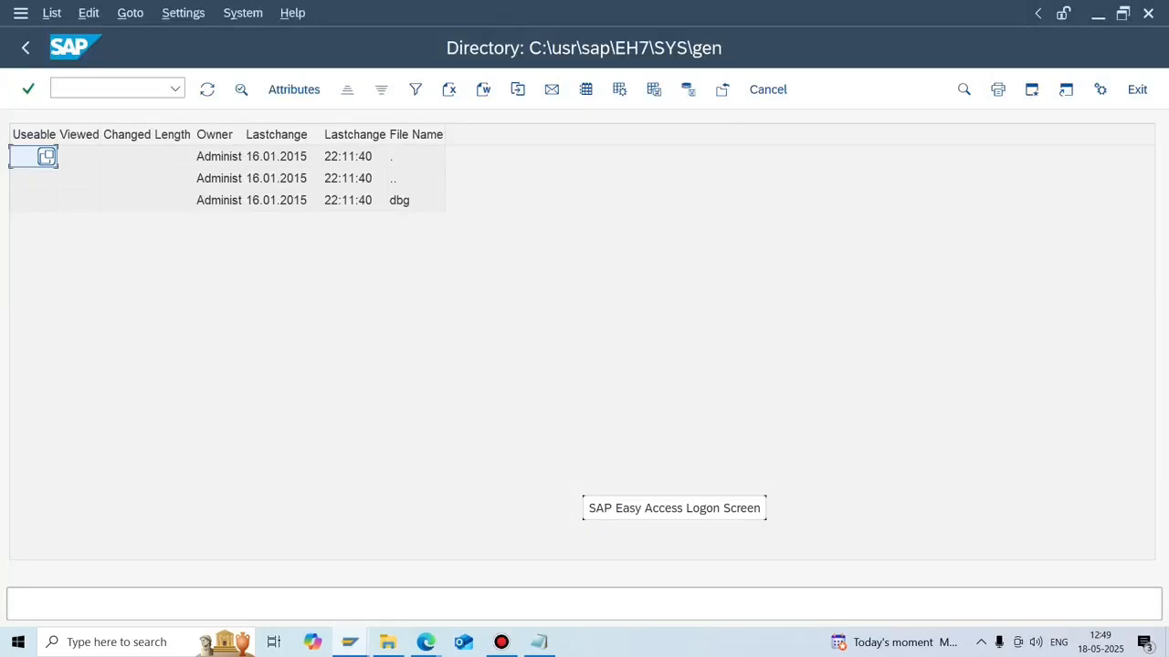
{"action": "left_click", "coordinate": [980, 642]}
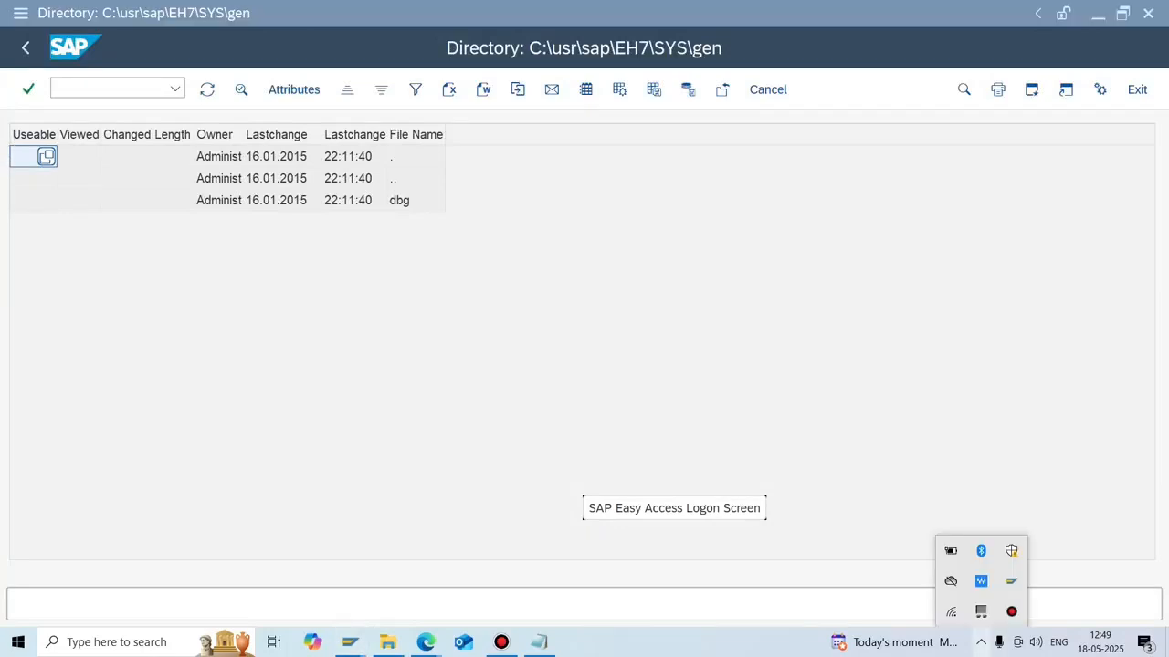
{"action": "left_click", "coordinate": [1012, 611]}
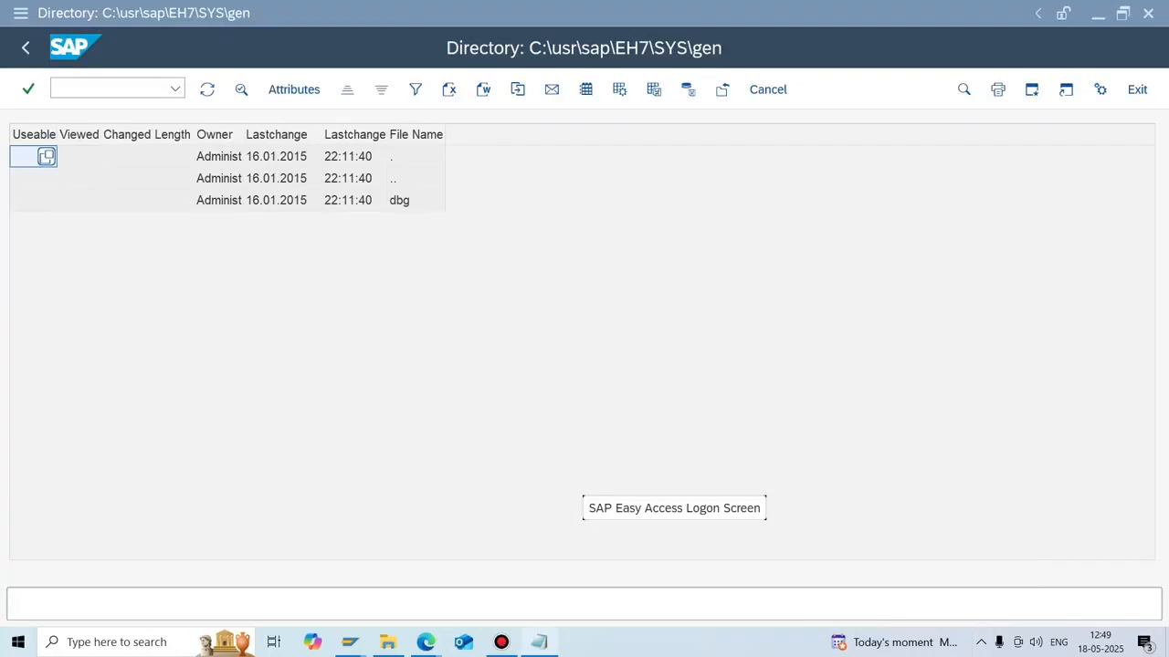
{"action": "left_click", "coordinate": [539, 642]}
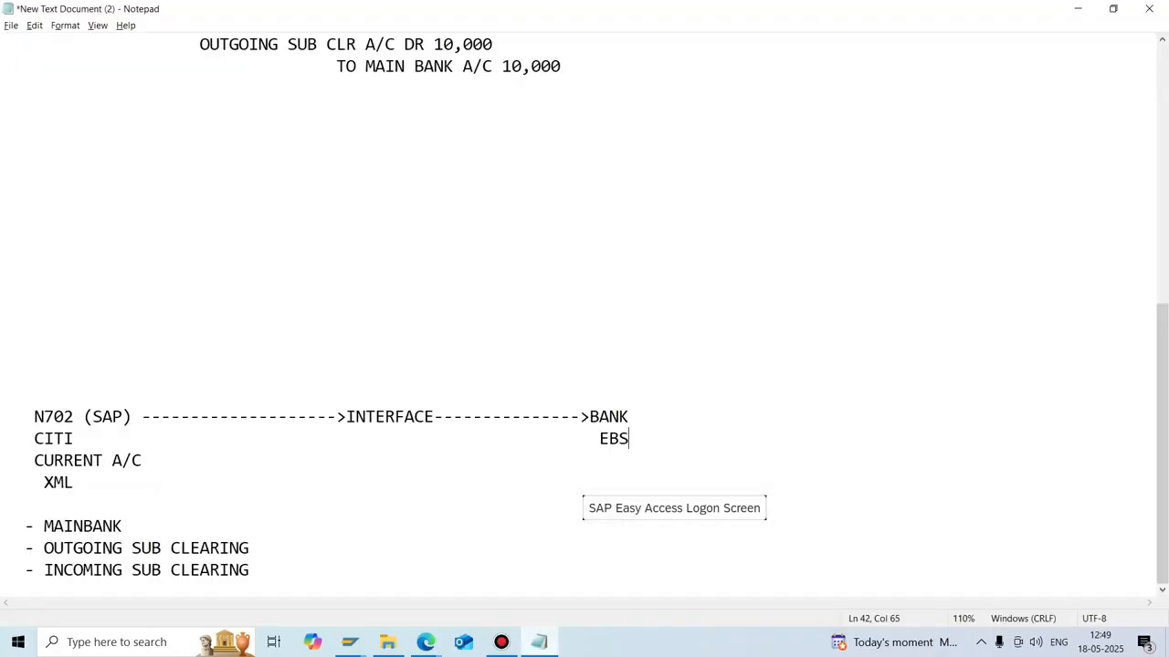
{"action": "scroll", "coordinate": [601, 316], "scroll_direction": "up", "scroll_amount": 1}
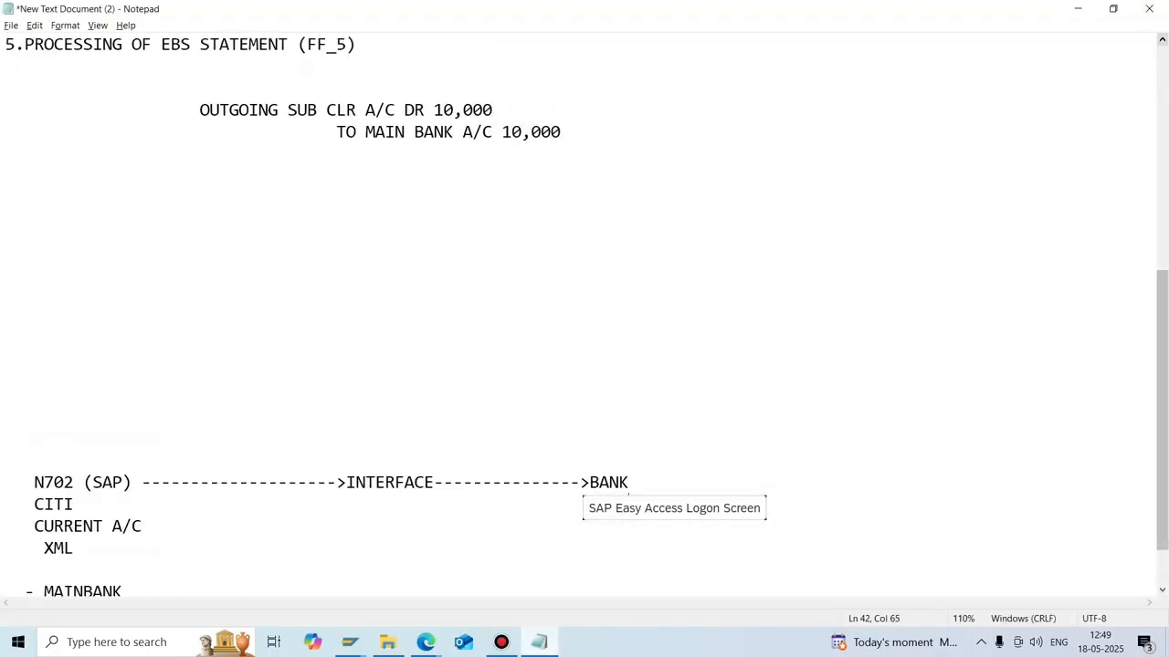
{"action": "left_click", "coordinate": [1161, 39]}
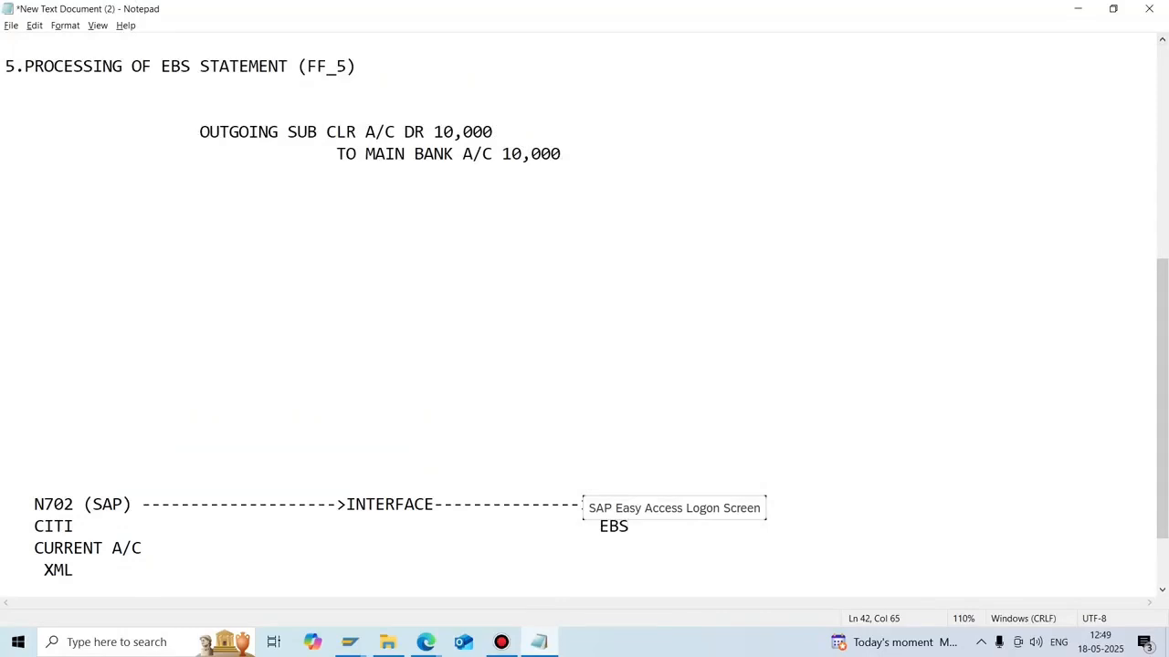
{"action": "left_click_drag", "start_coordinate": [190, 132], "coordinate": [561, 155]}
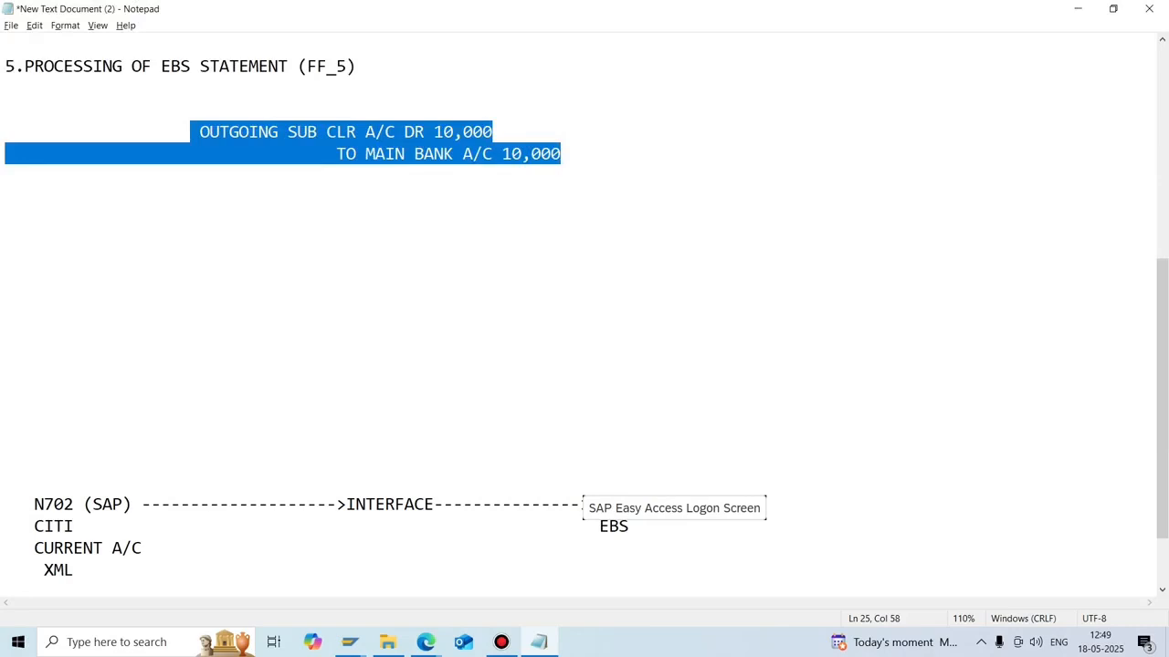
{"action": "left_click", "coordinate": [562, 155]}
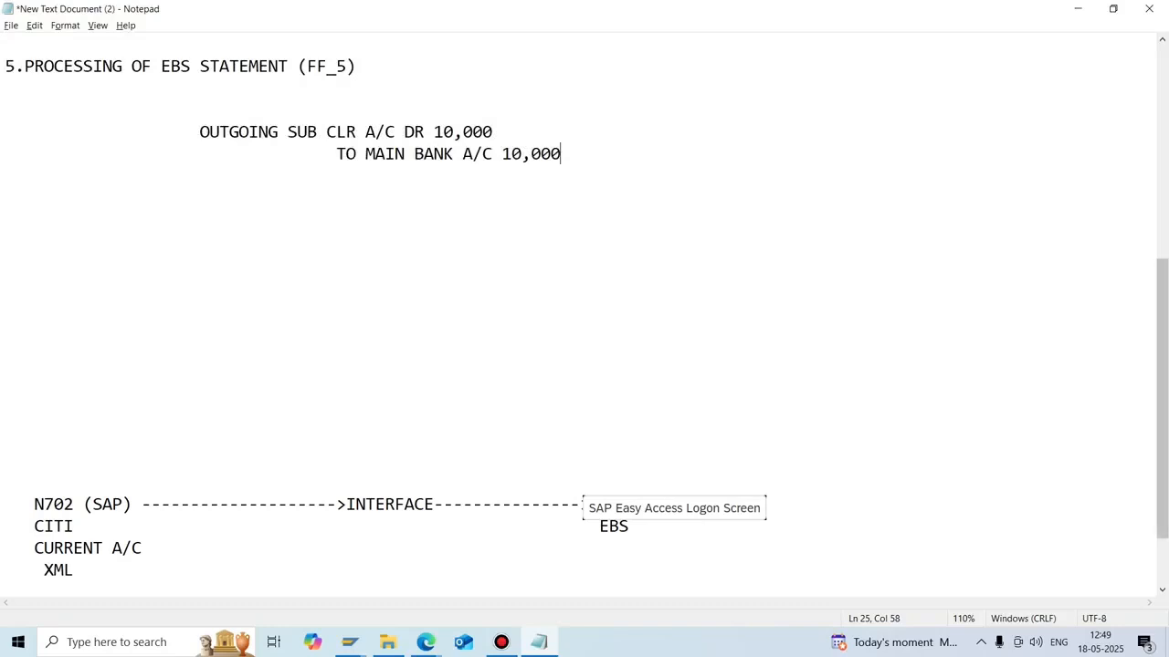
{"action": "scroll", "coordinate": [584, 318], "scroll_direction": "up", "scroll_amount": 1}
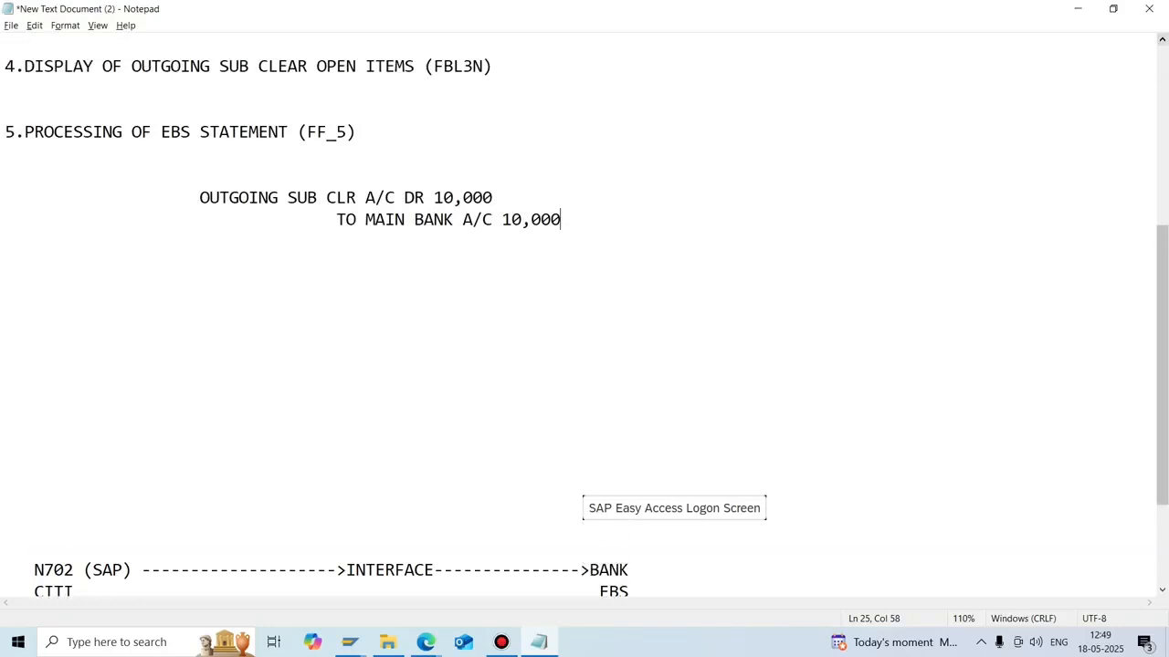
{"action": "scroll", "coordinate": [585, 318], "scroll_direction": "up", "scroll_amount": 1}
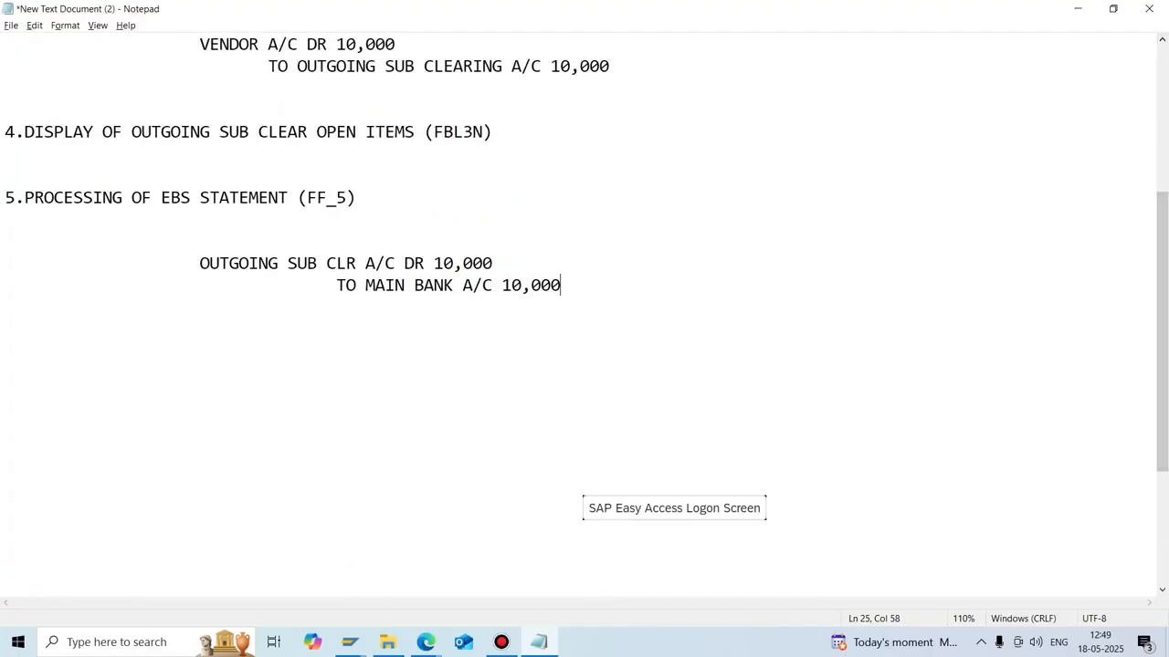
Go from reebsfiles up to Downloads, open fwdebsfiles and select EBSFILE1.
{"action": "right_click", "coordinate": [740, 641]}
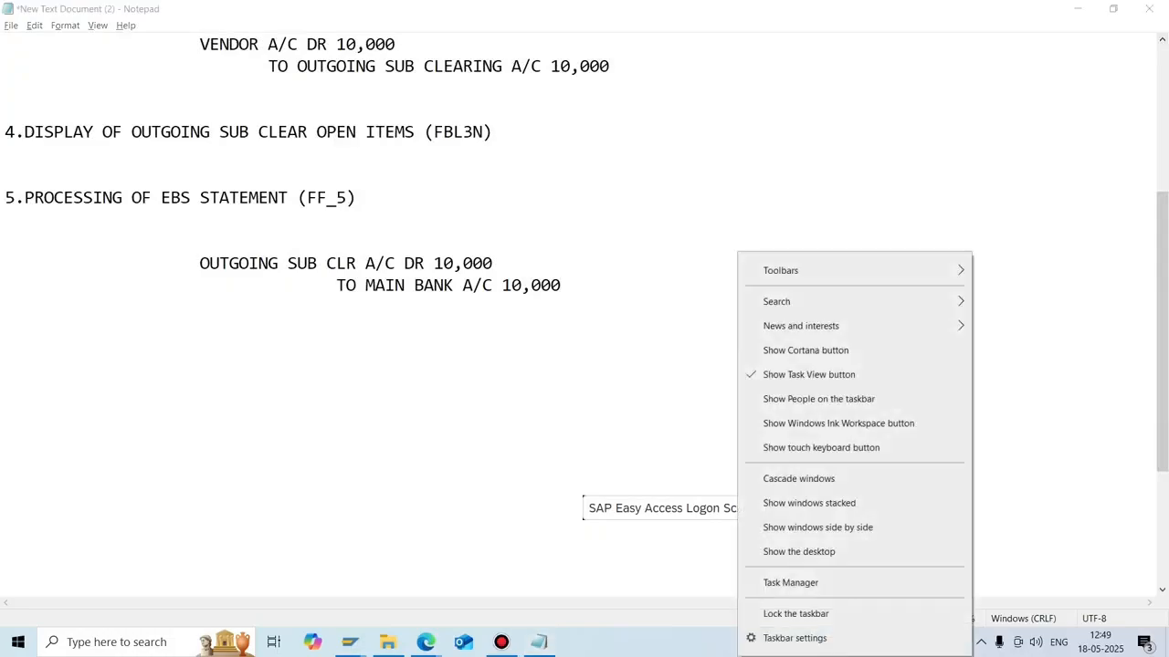
{"action": "left_click", "coordinate": [798, 551]}
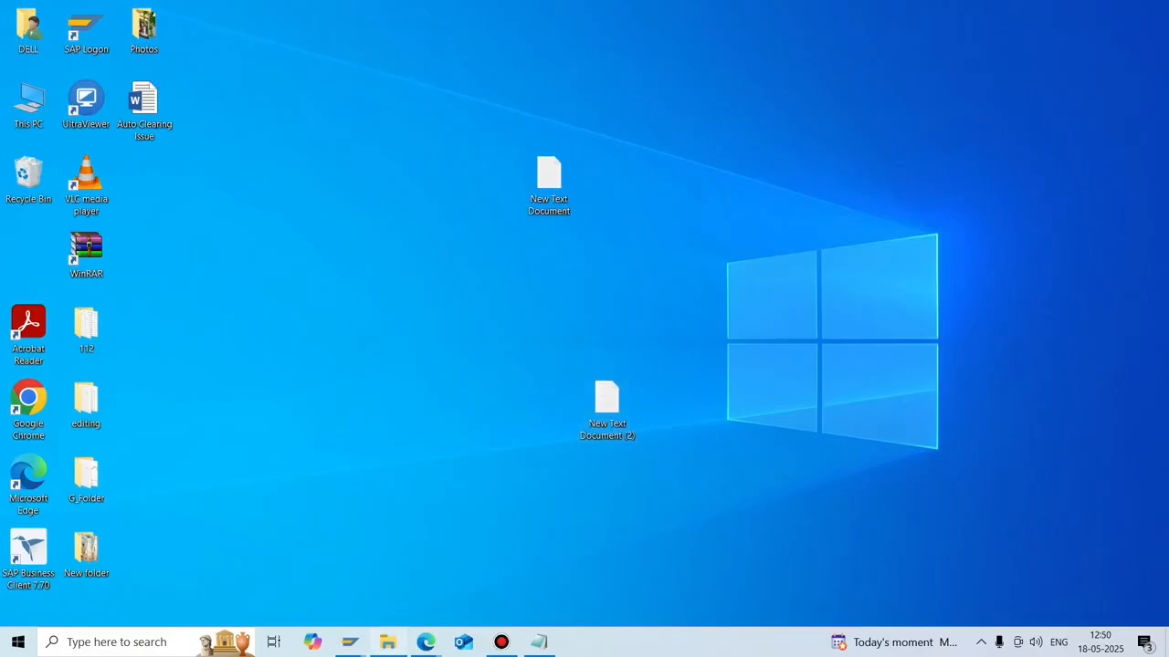
{"action": "left_click", "coordinate": [387, 642]}
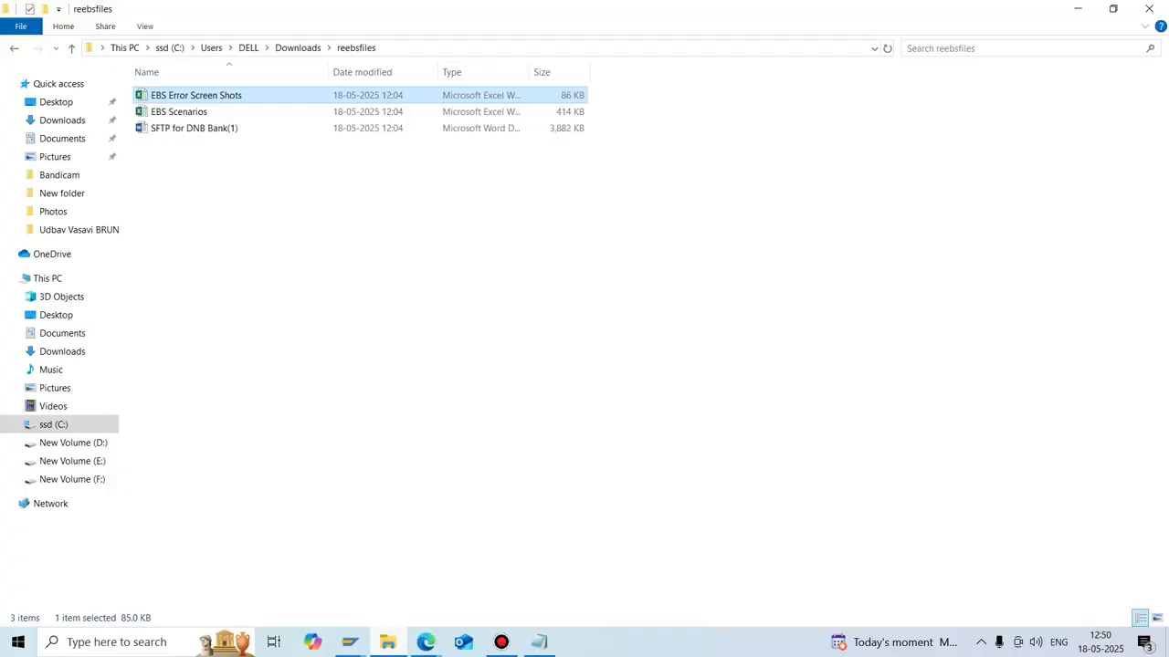
{"action": "key", "text": "BackSpace"}
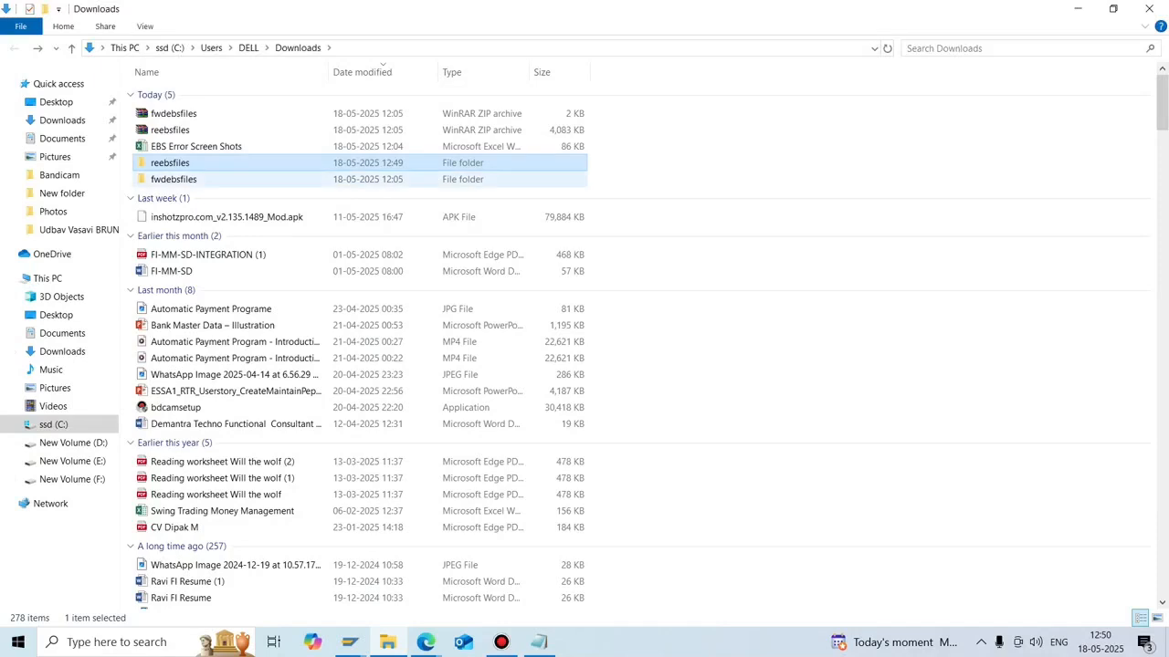
{"action": "key", "text": "Down"}
{"action": "key", "text": "Return"}
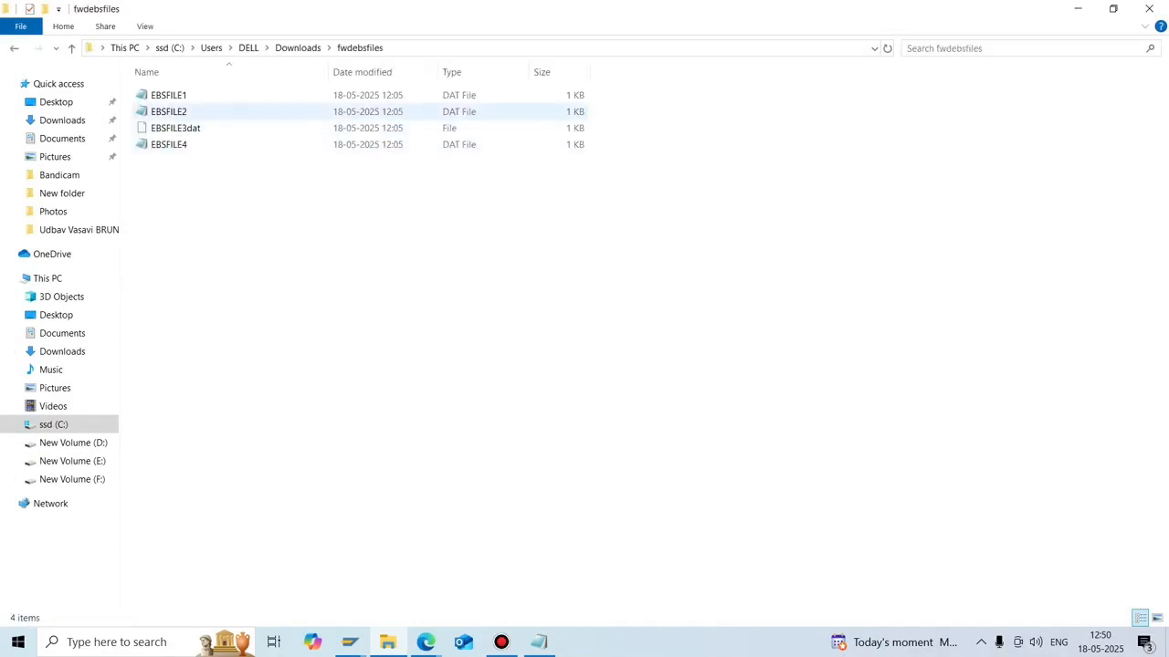
{"action": "left_click", "coordinate": [168, 95]}
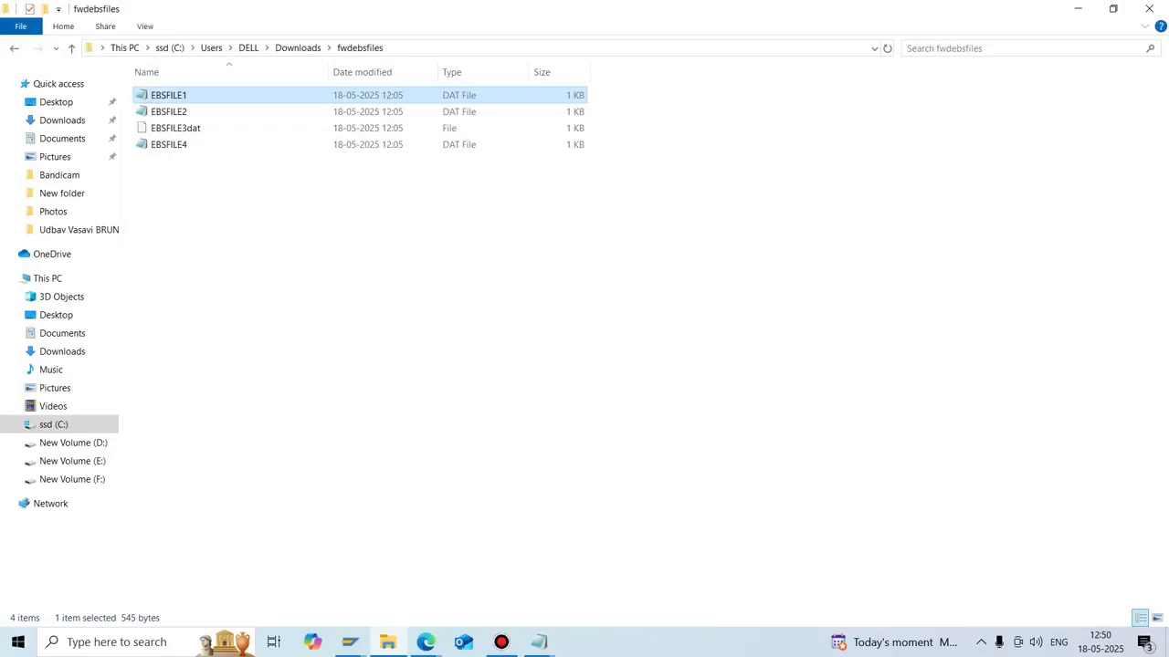
Bring up EBSFILE1 in Notepad and maximize the window.
{"action": "left_click", "coordinate": [538, 641]}
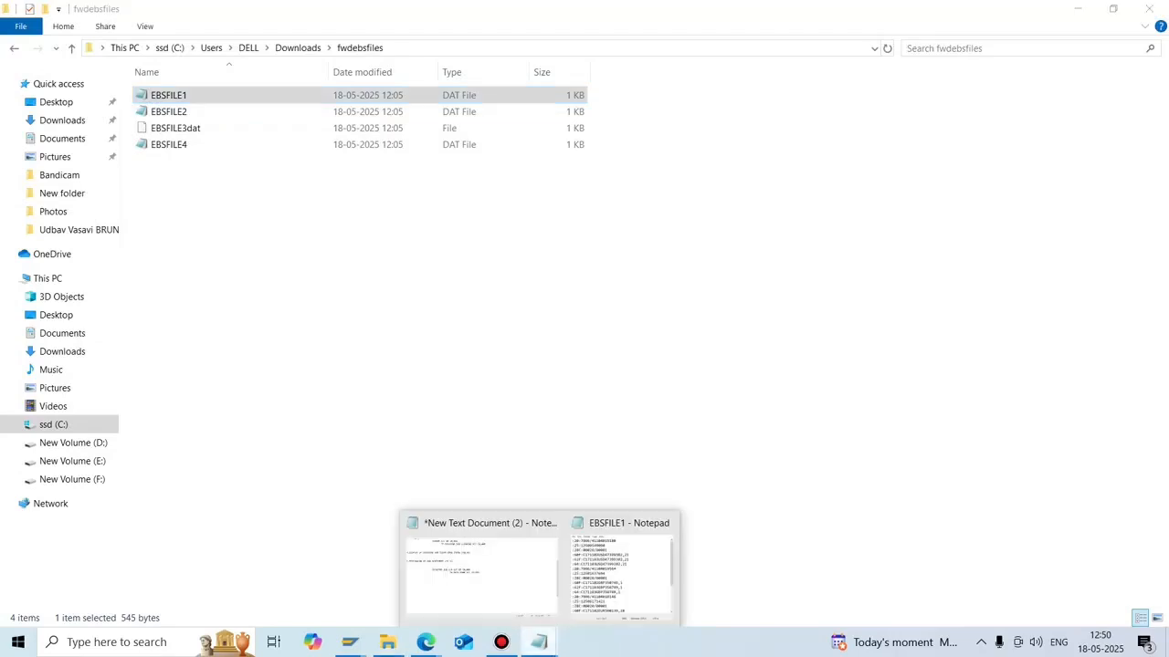
{"action": "left_click", "coordinate": [621, 570]}
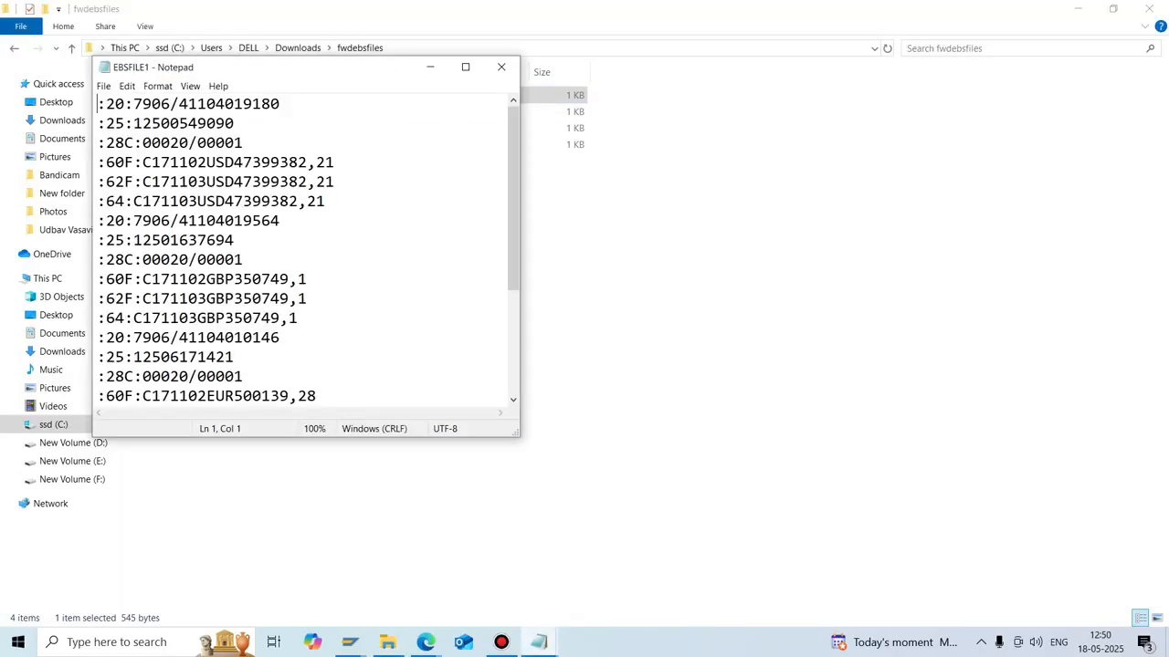
{"action": "left_click", "coordinate": [465, 67]}
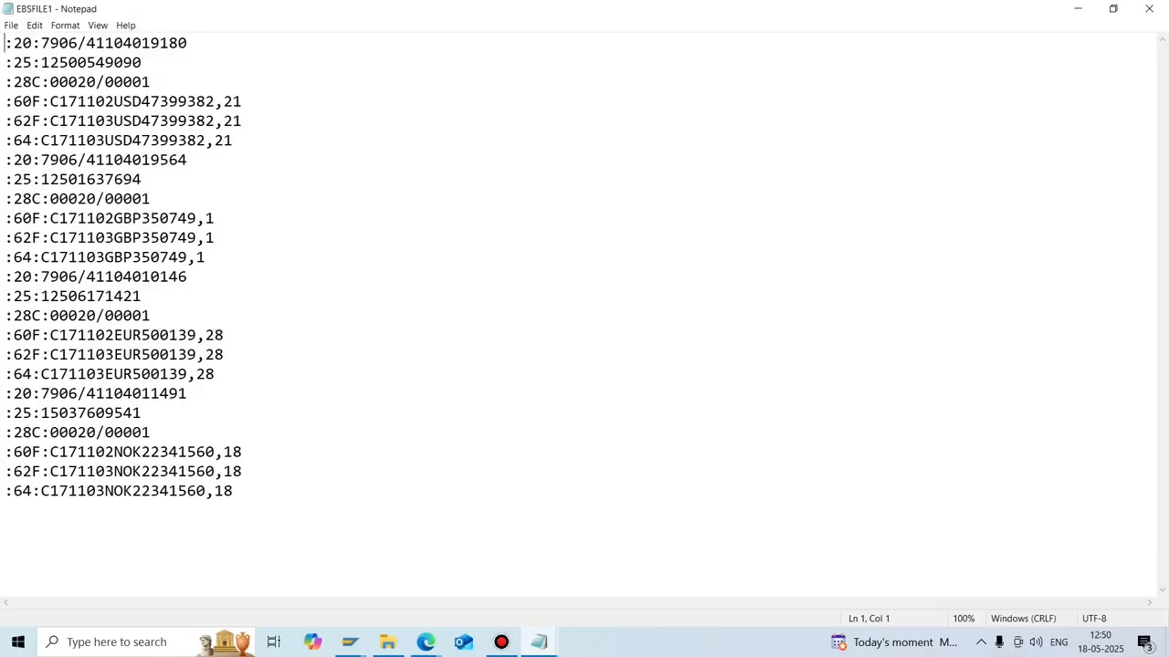
Insert blank lines after the first and second account records.
{"action": "left_click", "coordinate": [188, 43]}
{"action": "left_click", "coordinate": [233, 140]}
{"action": "key", "text": "Return"}
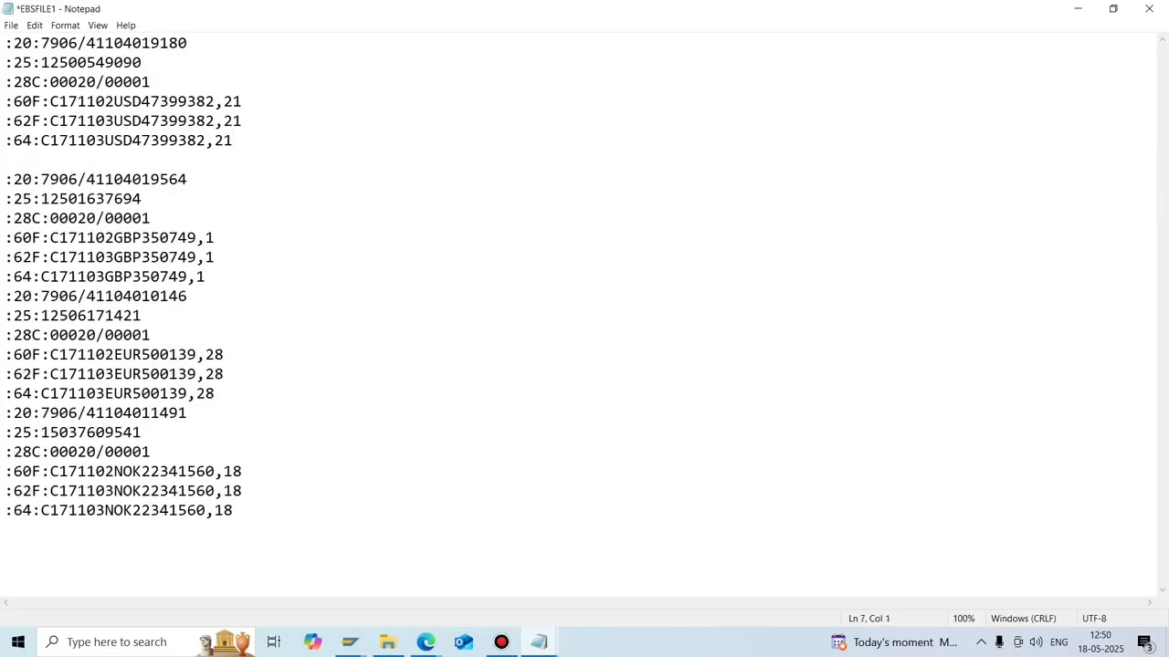
{"action": "left_click", "coordinate": [188, 180]}
{"action": "left_click", "coordinate": [206, 276]}
{"action": "key", "text": "Return"}
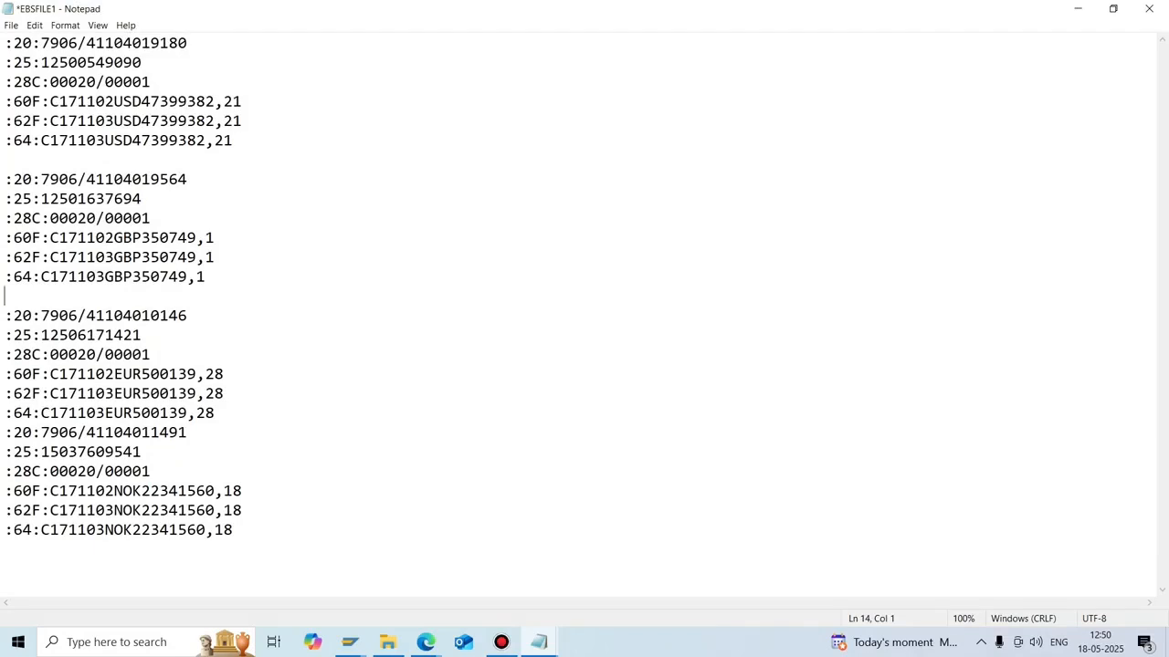
Highlight the first two records, then the :20: tag on line 1.
{"action": "left_click_drag", "start_coordinate": [234, 141], "coordinate": [5, 43]}
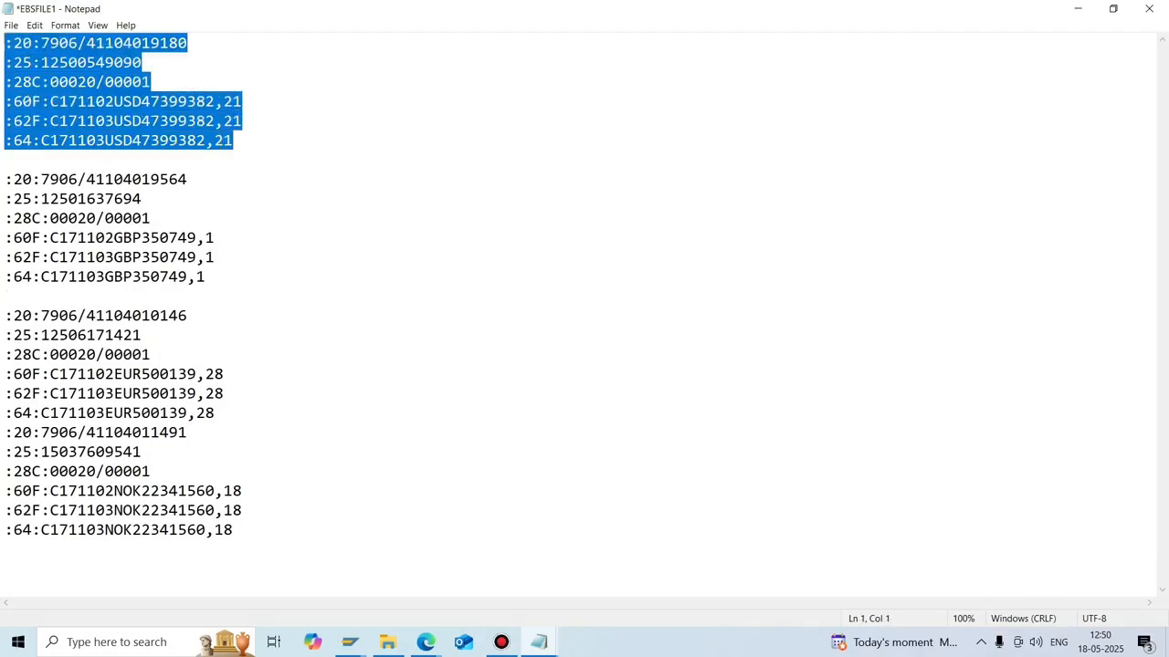
{"action": "left_click_drag", "start_coordinate": [206, 276], "coordinate": [6, 179]}
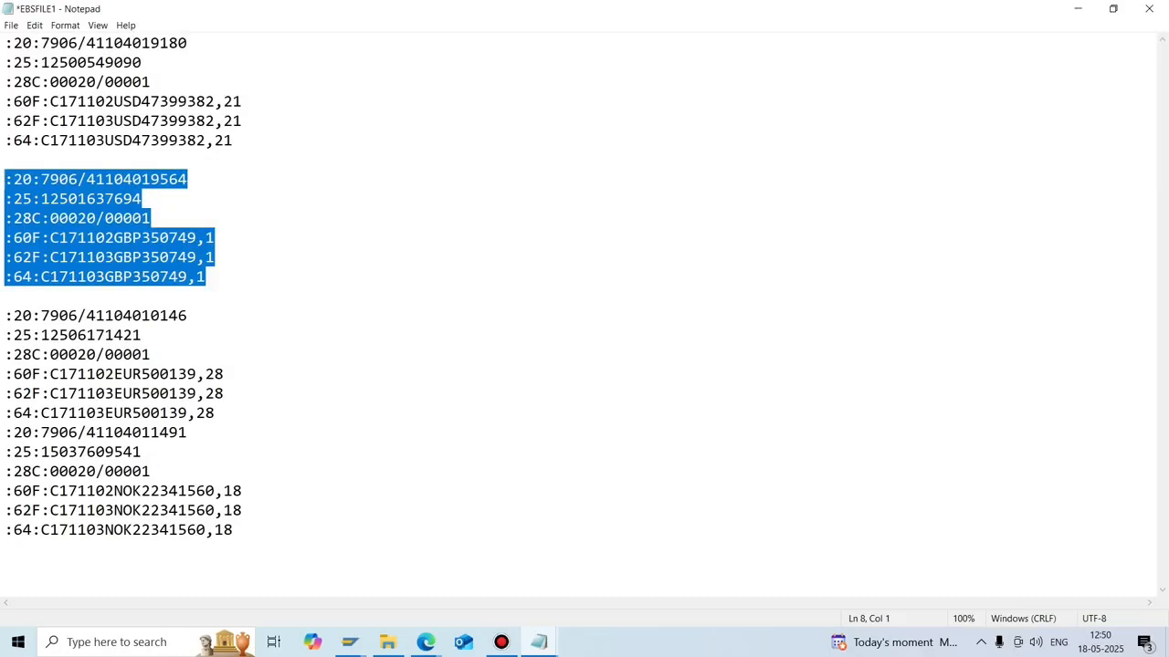
{"action": "left_click", "coordinate": [40, 43]}
{"action": "left_click_drag", "start_coordinate": [40, 43], "coordinate": [5, 43]}
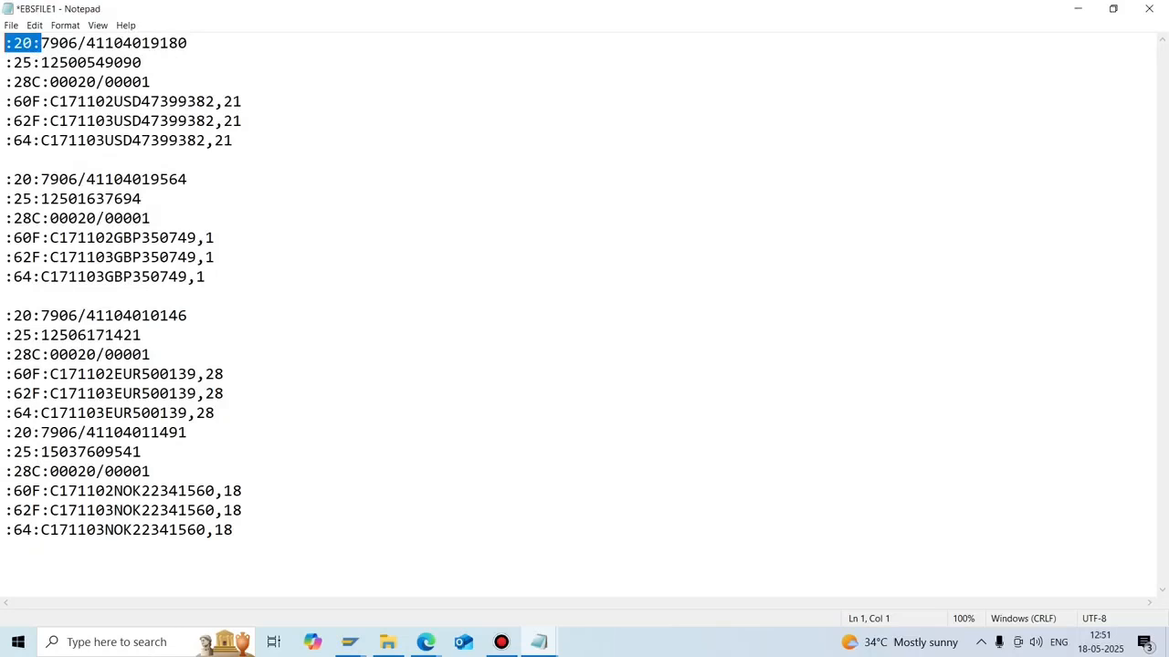
Open EBSFILE2 maximized and insert blank lines after its first and second statements.
{"action": "left_click", "coordinate": [387, 642]}
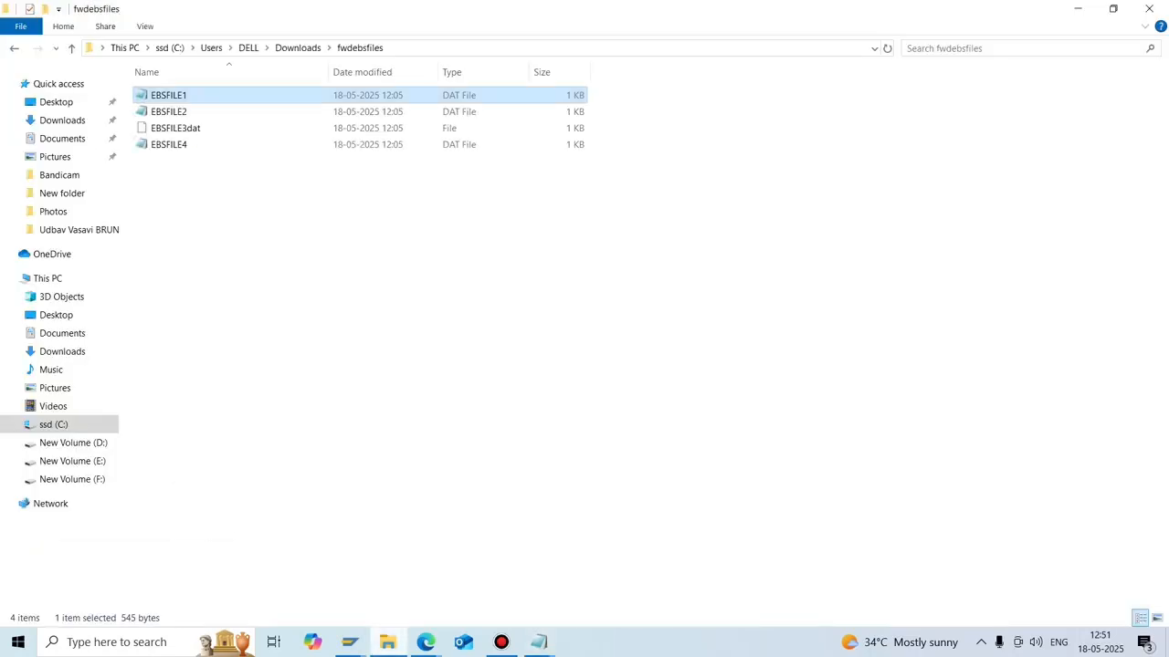
{"action": "double_click", "coordinate": [169, 111]}
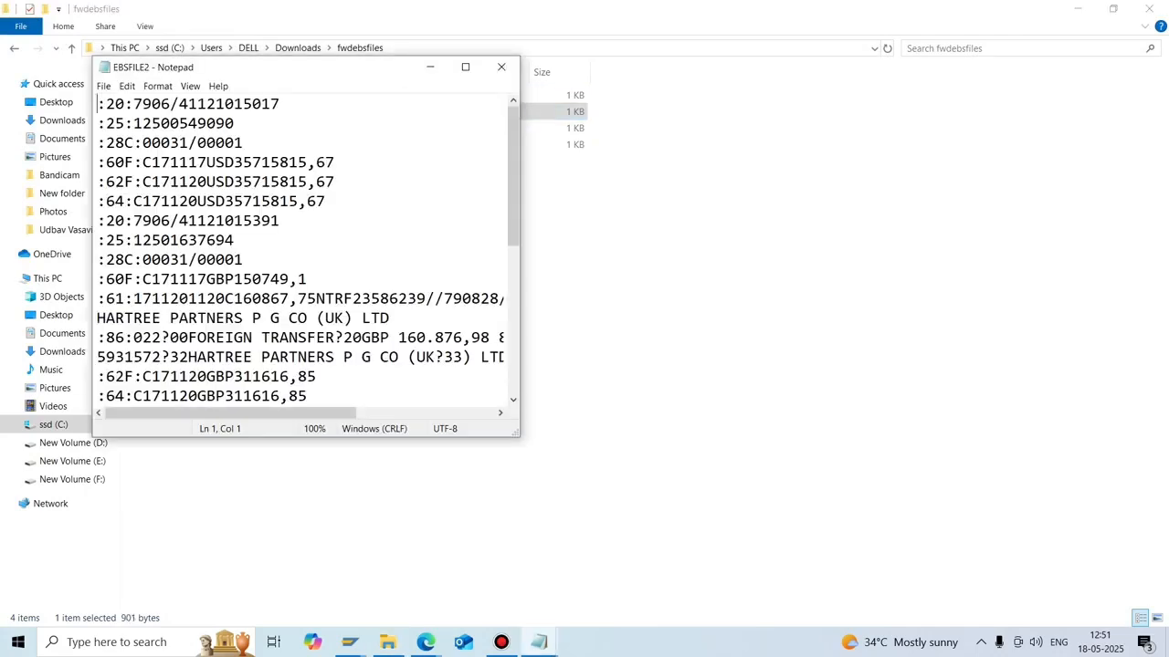
{"action": "left_click", "coordinate": [465, 67]}
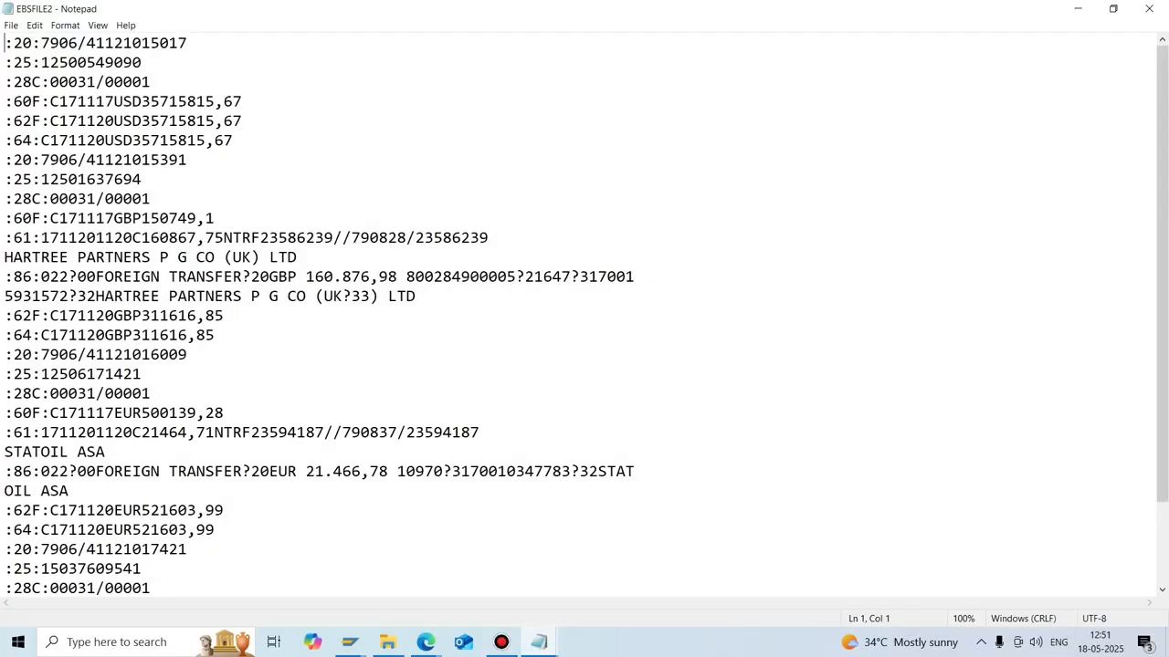
{"action": "left_click", "coordinate": [234, 140]}
{"action": "key", "text": "Return"}
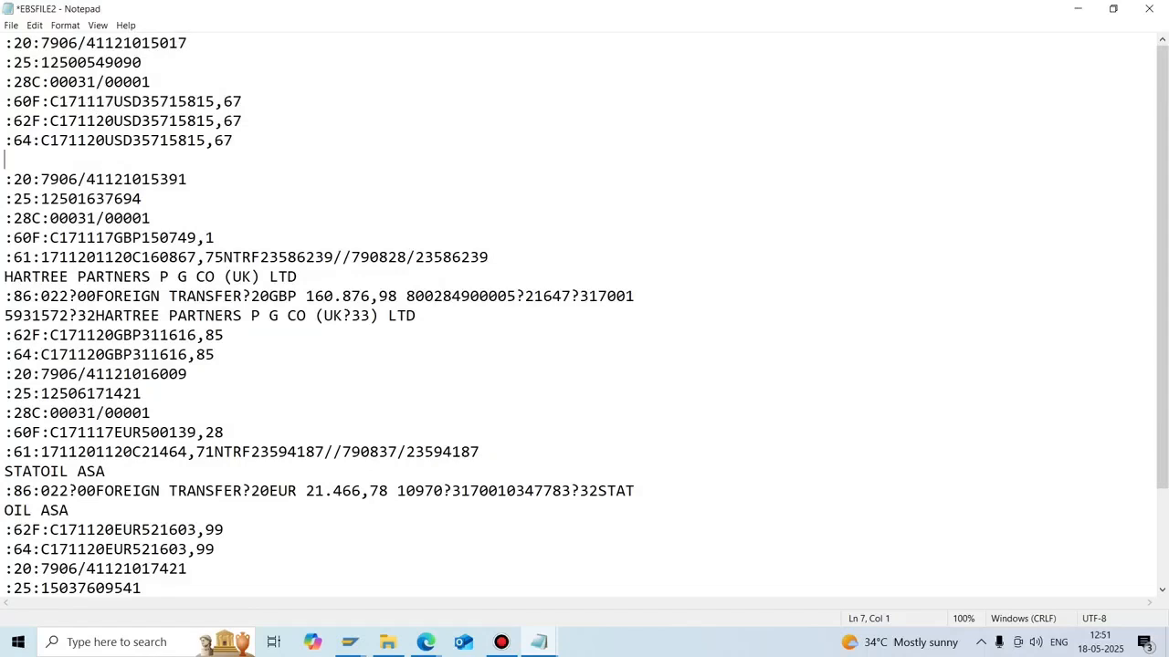
{"action": "left_click", "coordinate": [215, 355]}
{"action": "key", "text": "Return"}
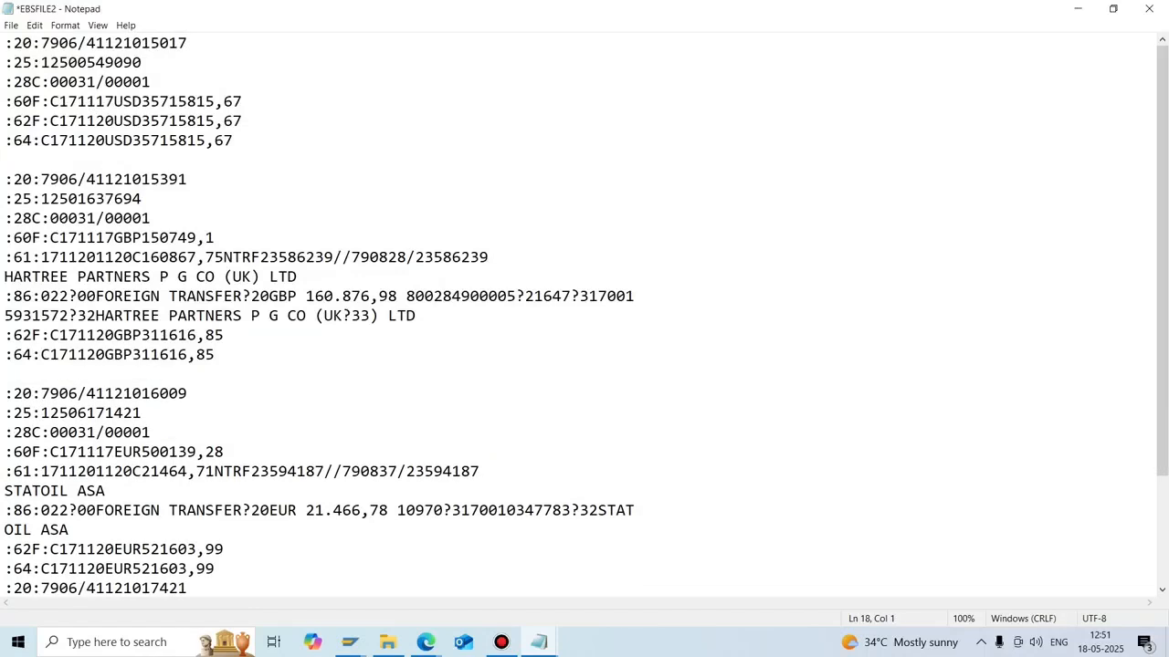
{"action": "left_click", "coordinate": [216, 355]}
Append '- DATE' to the :20 line and '- CLIENT BANK ACCOUNT' to the :25 line.
{"action": "left_click", "coordinate": [189, 43]}
{"action": "type", "text": "- DATE"}
{"action": "left_click_drag", "start_coordinate": [78, 42], "coordinate": [50, 43]}
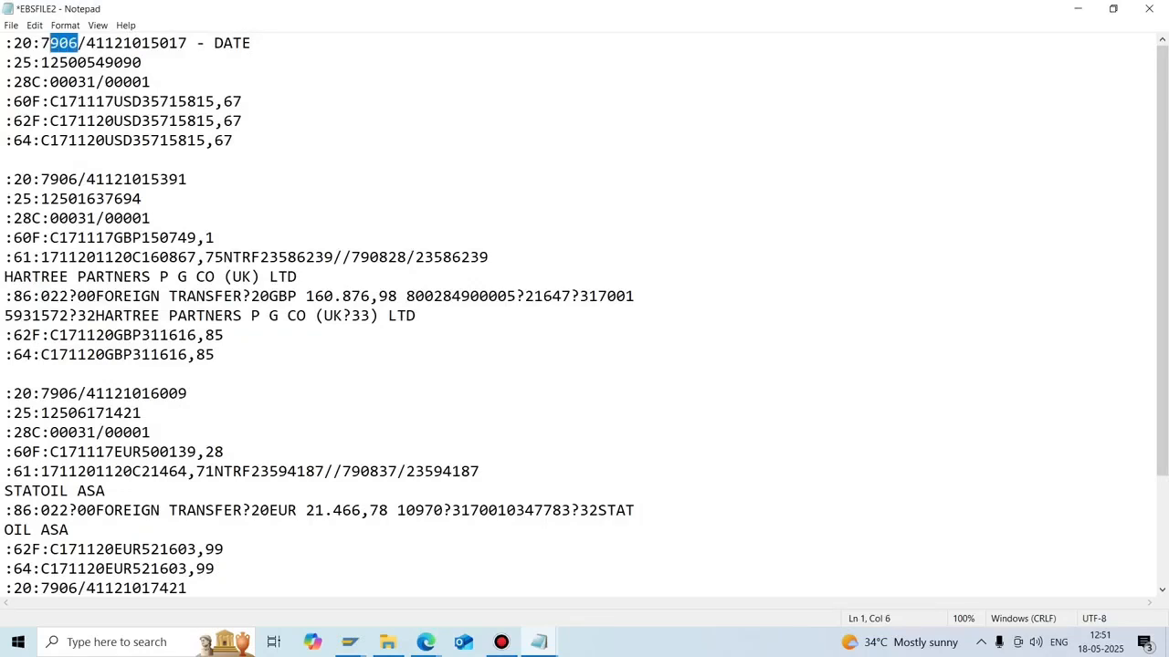
{"action": "left_click", "coordinate": [178, 43]}
{"action": "left_click", "coordinate": [143, 62]}
{"action": "type", "text": "- CLIENT "}
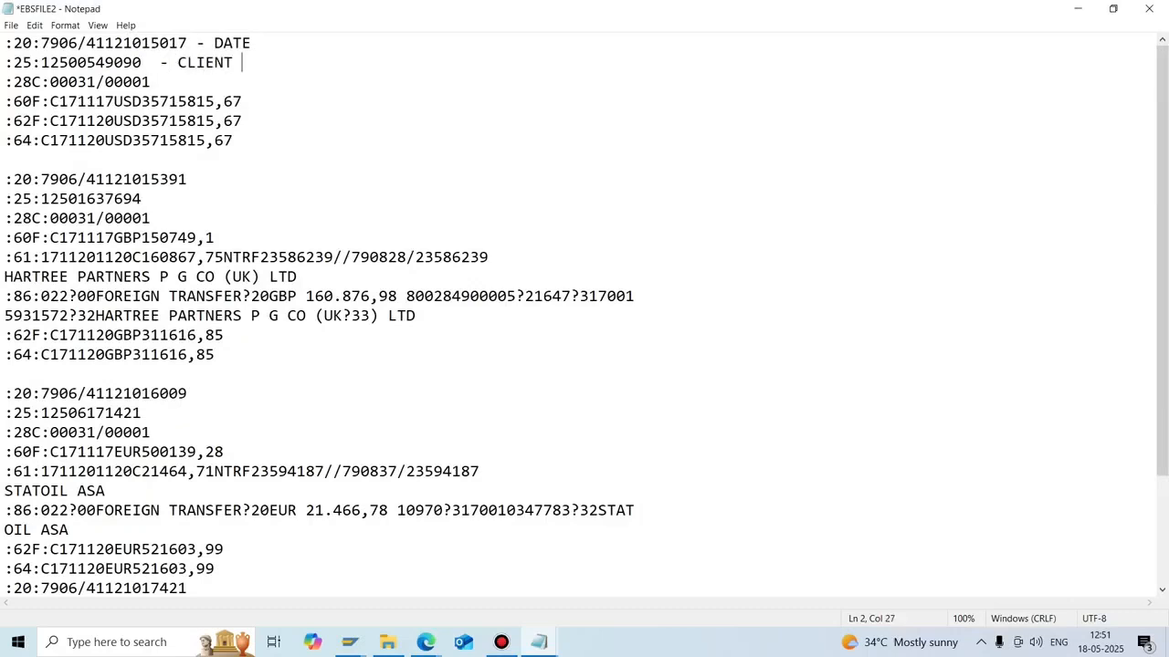
{"action": "type", "text": "BANK ACCOUNT"}
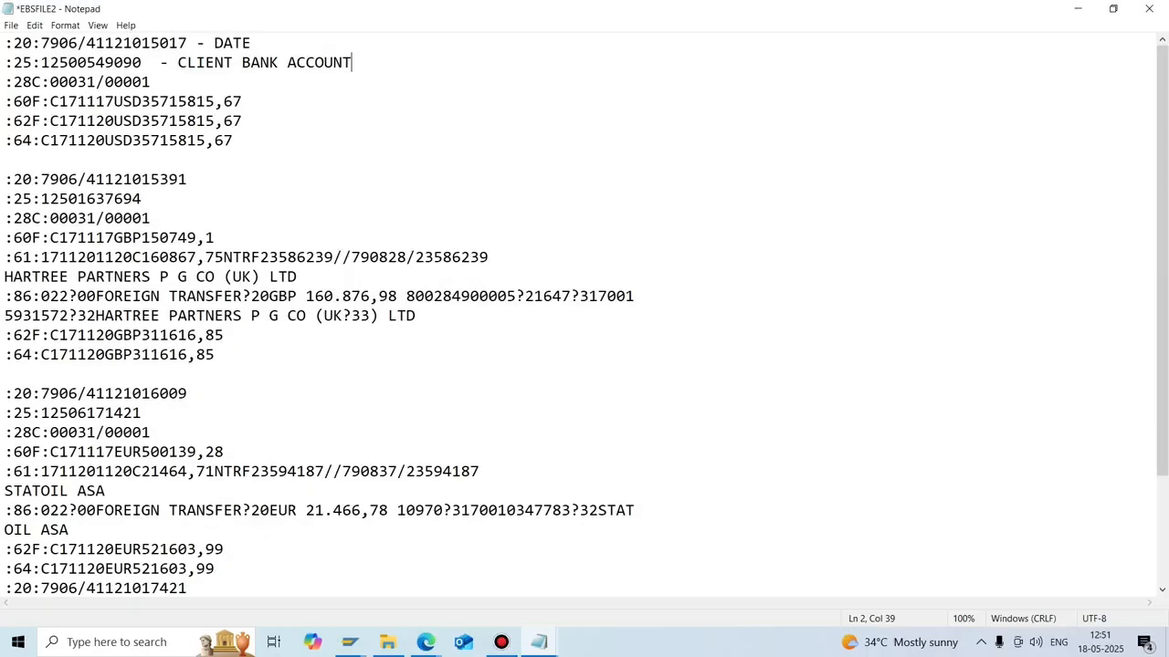
In SAP, open the FBZP house bank settings for company code N702.
{"action": "left_click", "coordinate": [351, 641]}
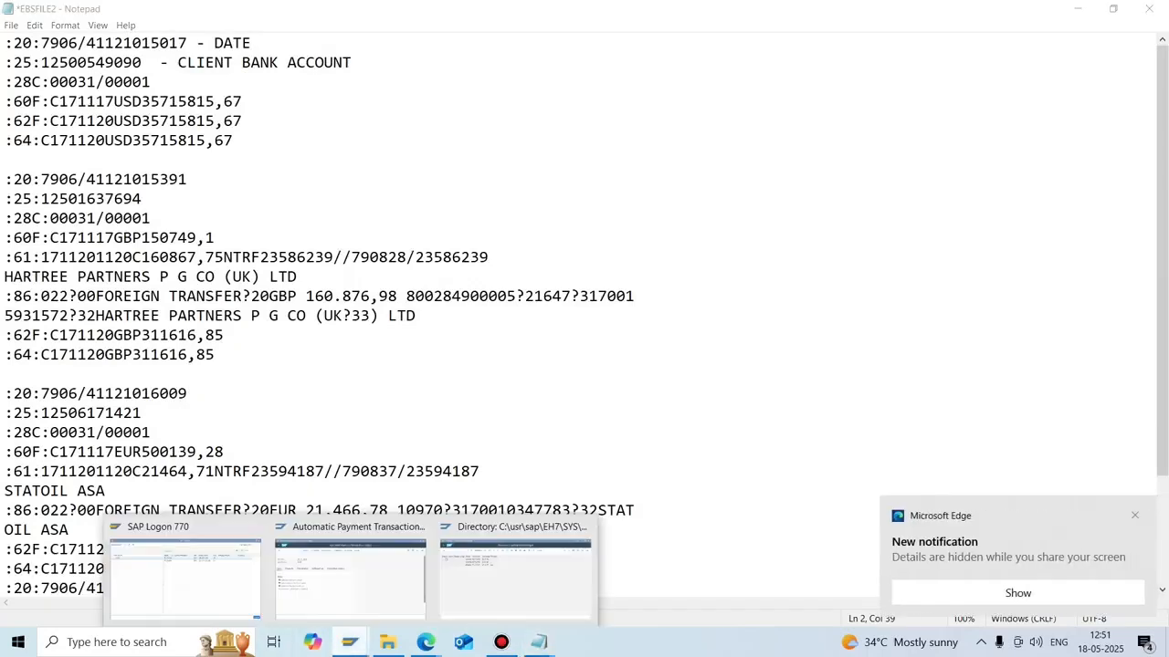
{"action": "left_click", "coordinate": [515, 571]}
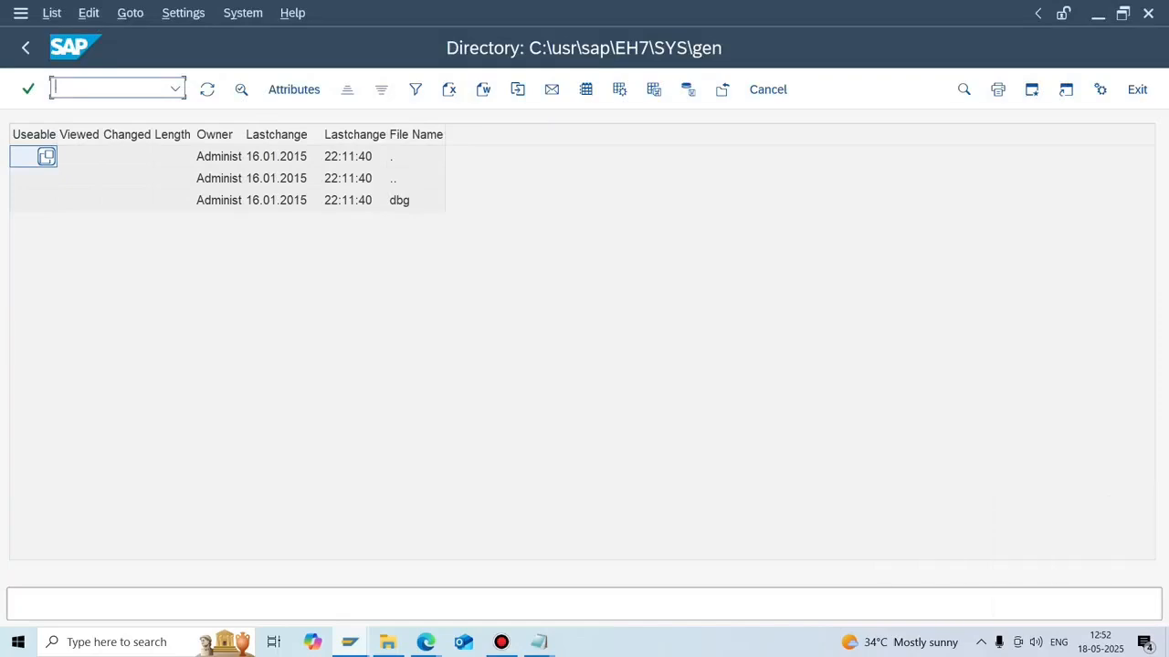
{"action": "type", "text": "/NFBZP"}
{"action": "key", "text": "Return"}
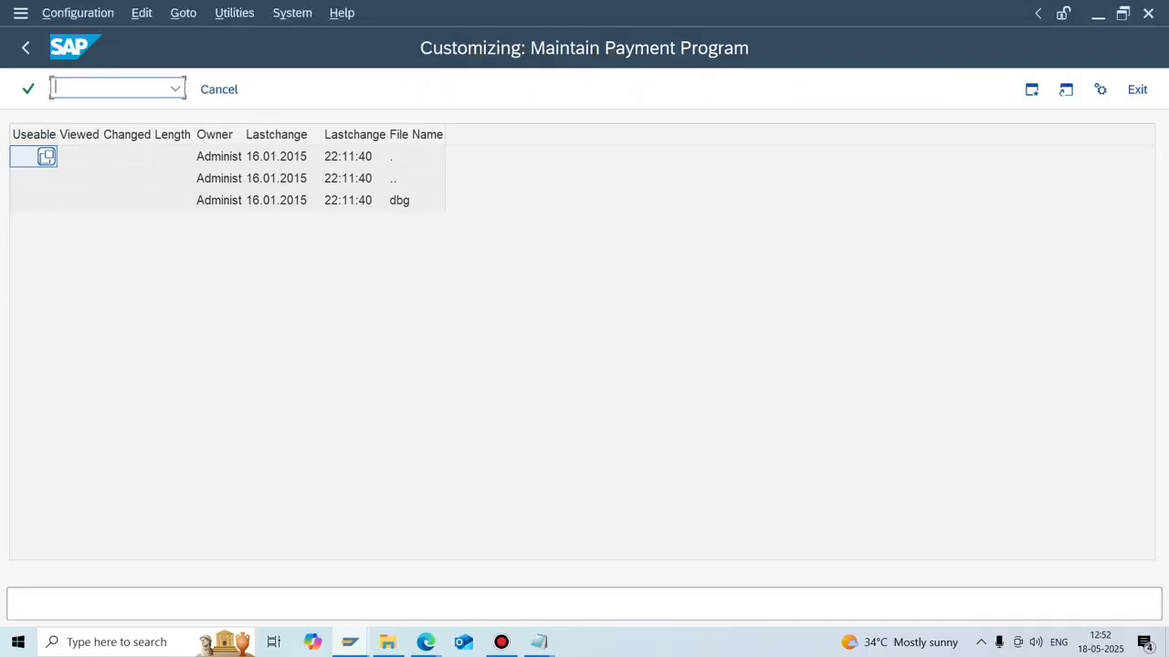
{"action": "left_click", "coordinate": [130, 411]}
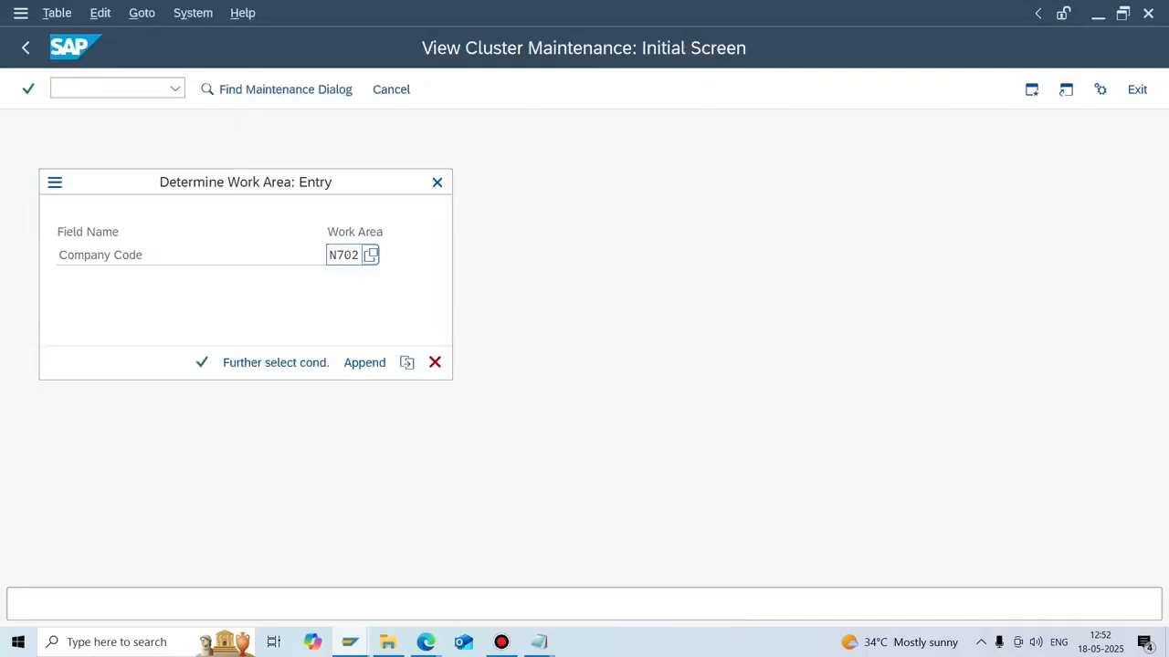
{"action": "key", "text": "Return"}
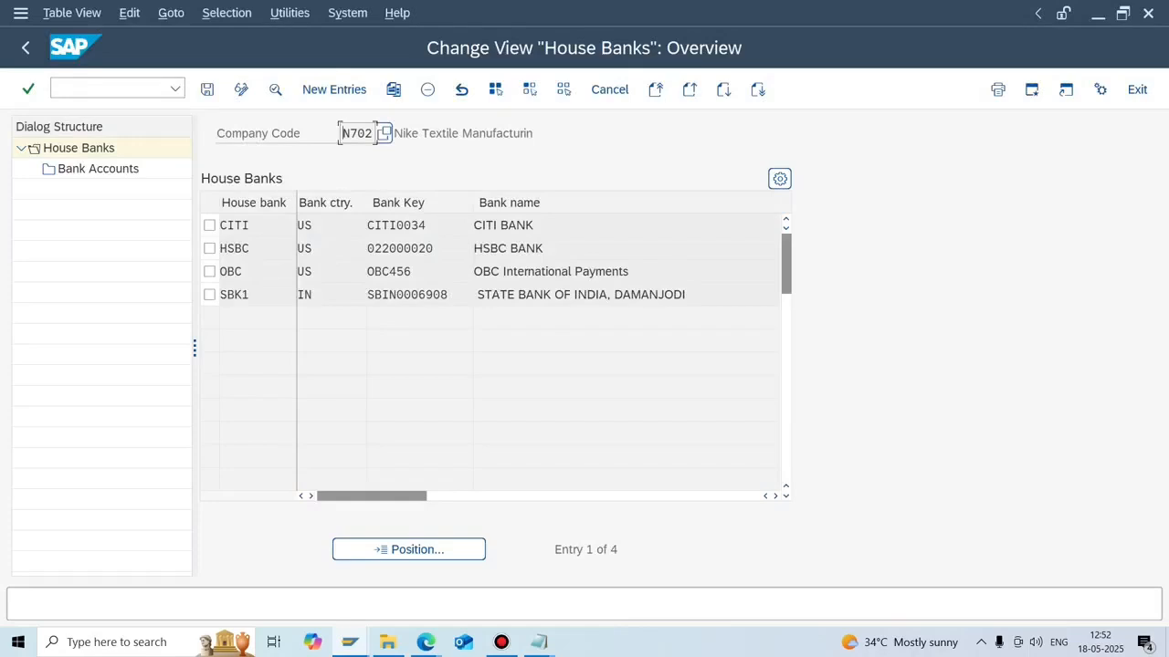
Show CITI's bank account NCURR, linked to G/L 200004 in USD.
{"action": "left_click", "coordinate": [209, 226]}
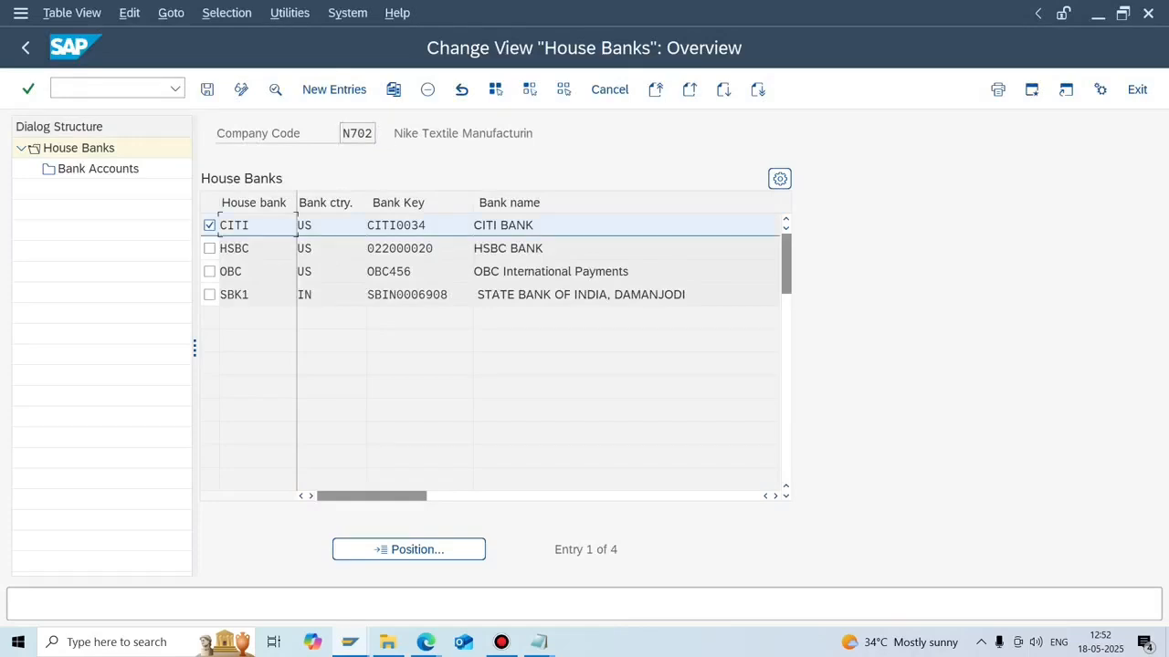
{"action": "double_click", "coordinate": [98, 169]}
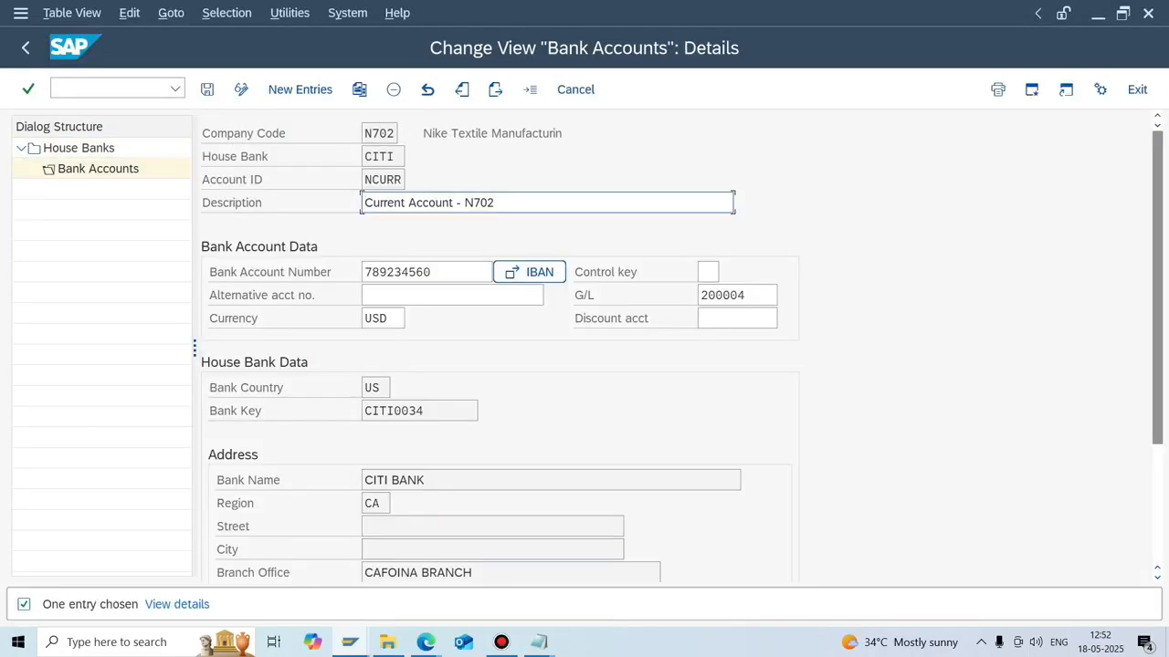
{"action": "left_click_drag", "start_coordinate": [434, 272], "coordinate": [364, 272]}
{"action": "left_click", "coordinate": [362, 272]}
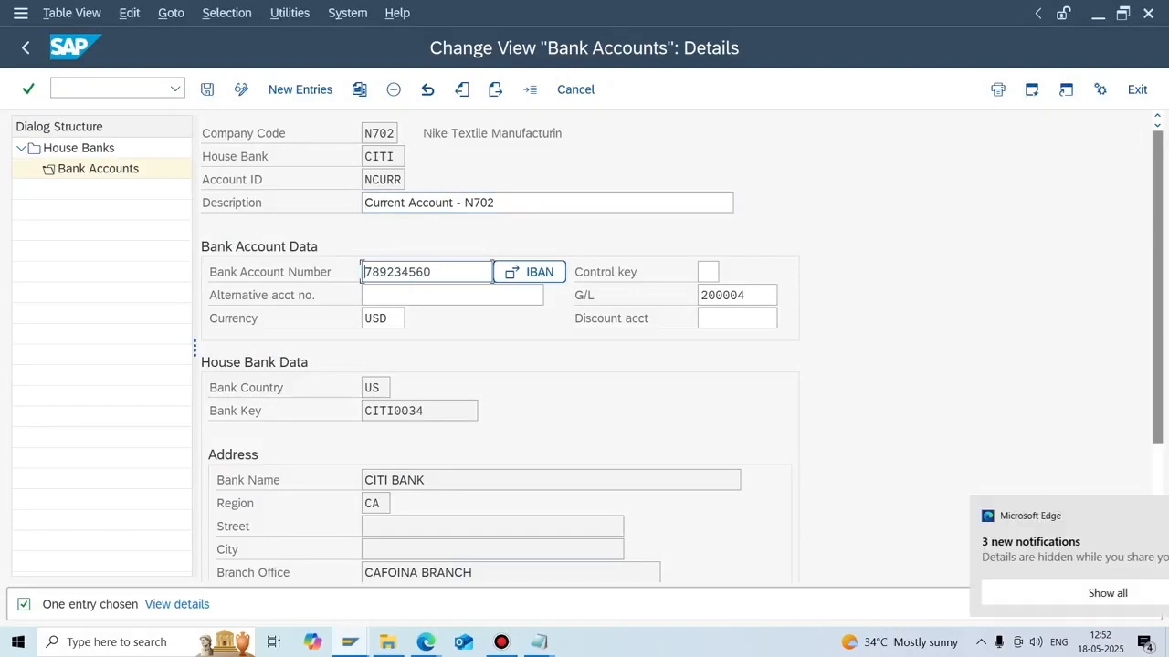
{"action": "left_click", "coordinate": [538, 642]}
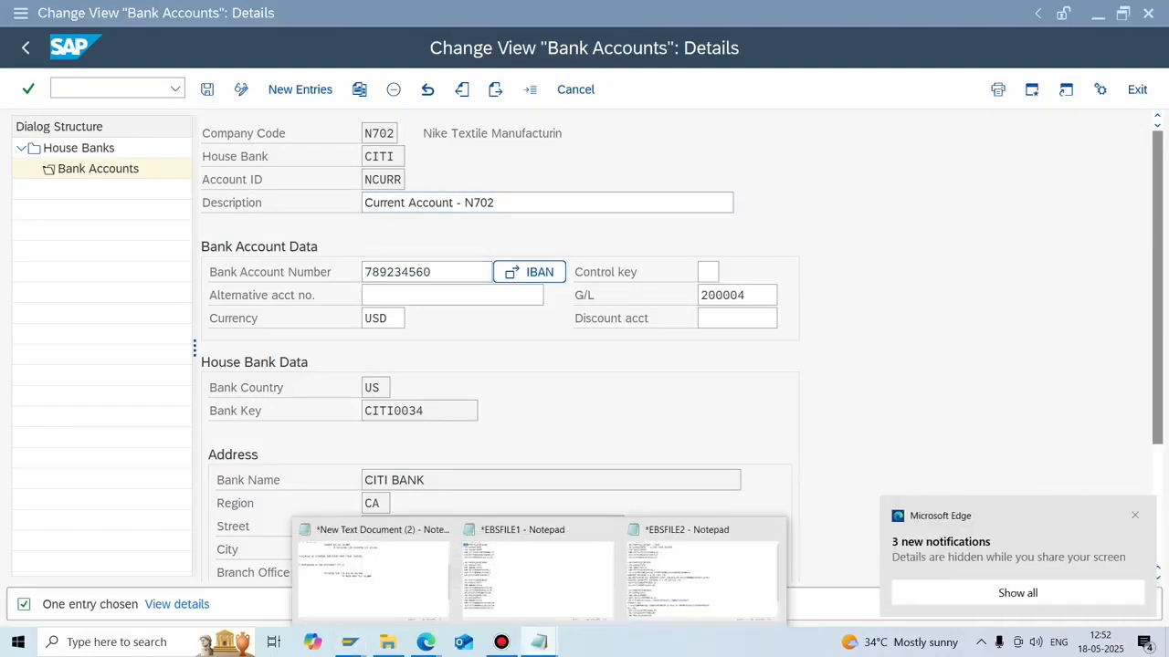
In EBSFILE2, label the :28C line (00031/00001) with ' - STATEMENT NUMBER/PAGES'.
{"action": "left_click", "coordinate": [703, 571]}
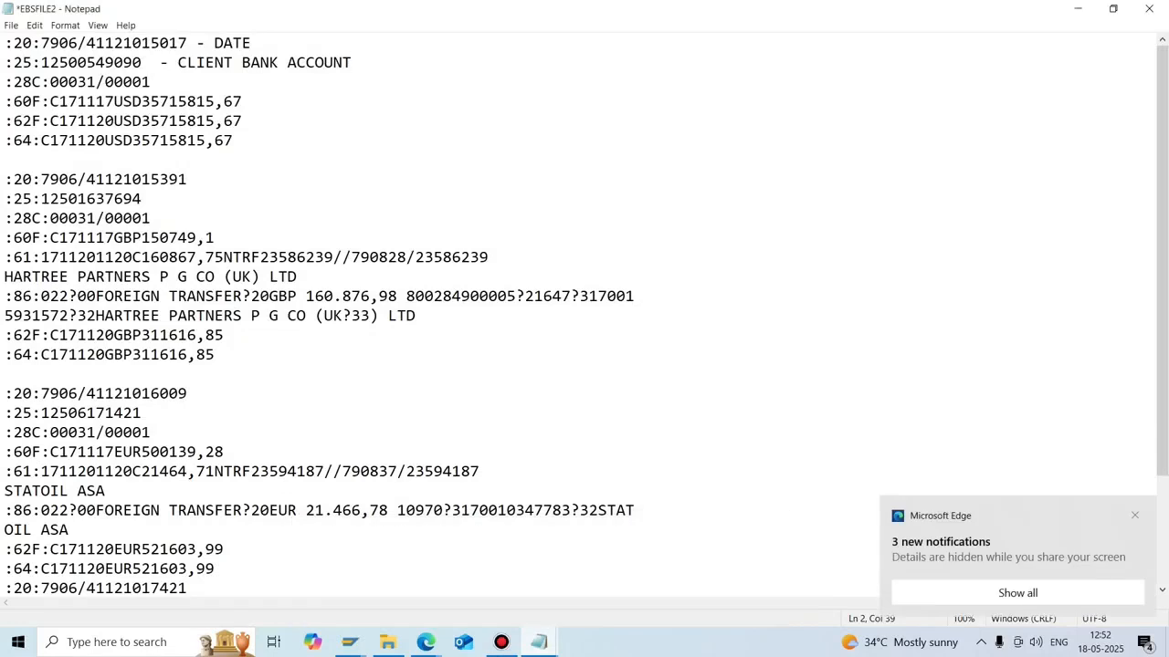
{"action": "left_click_drag", "start_coordinate": [142, 63], "coordinate": [41, 63]}
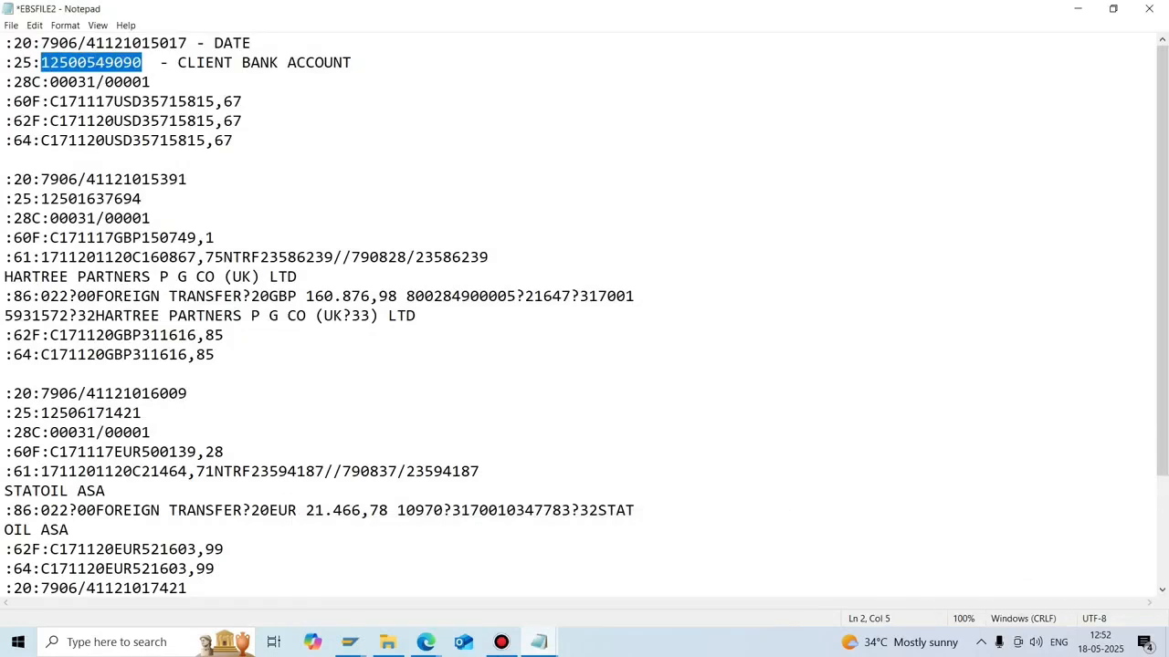
{"action": "key", "text": "Right"}
{"action": "key", "text": "Down"}
{"action": "key", "text": "Down"}
{"action": "key", "text": "Down"}
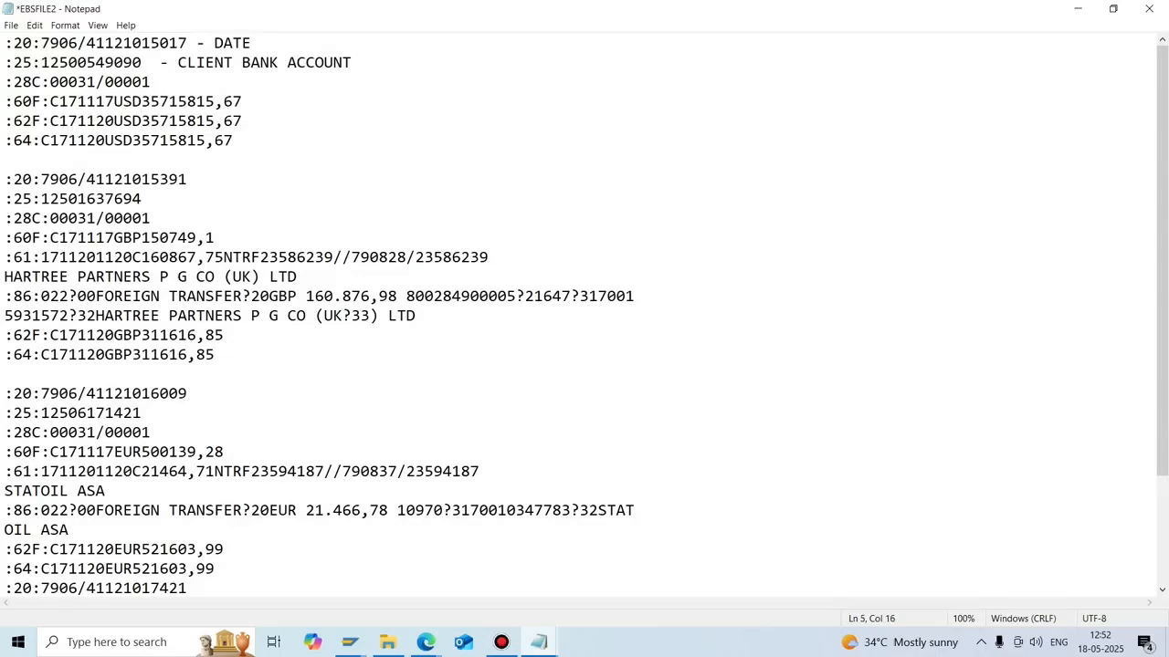
{"action": "key", "text": "Up"}
{"action": "key", "text": "Up"}
{"action": "key", "text": "Left"}
{"action": "key", "text": "Left"}
{"action": "key", "text": "Left"}
{"action": "key", "text": "Left"}
{"action": "key", "text": "Left"}
{"action": "key", "text": "shift+Left"}
{"action": "key", "text": "shift+Left"}
{"action": "key", "text": "shift+Left"}
{"action": "key", "text": "shift+Left"}
{"action": "key", "text": "shift+Left"}
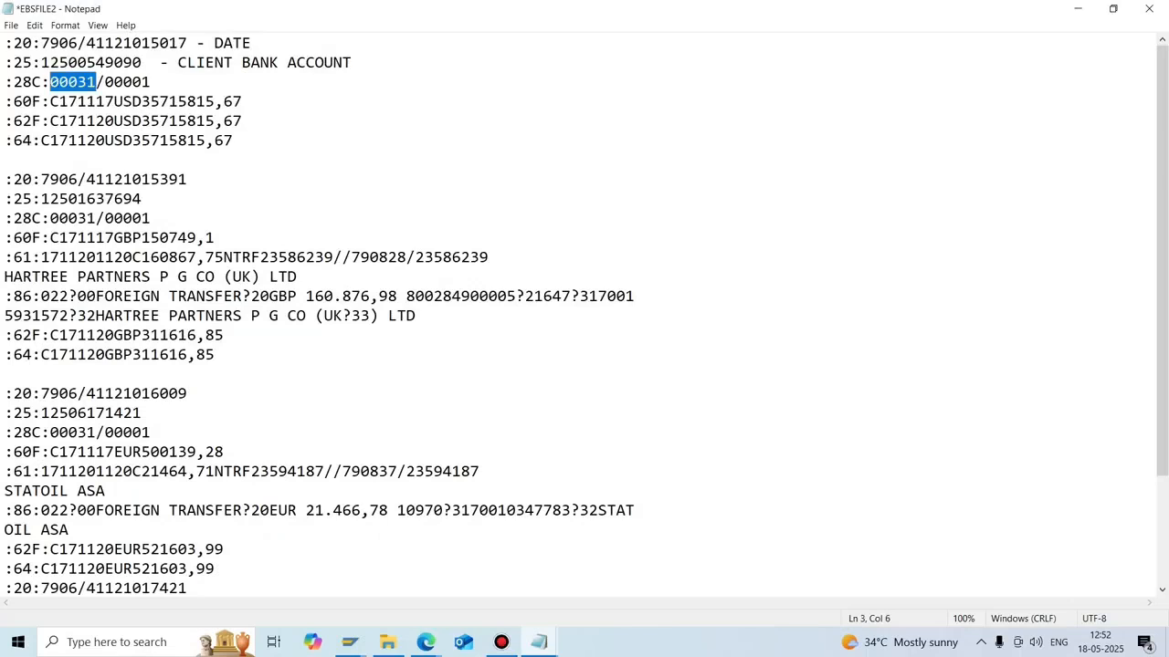
{"action": "key", "text": "End"}
{"action": "key", "text": "shift+Left"}
{"action": "key", "text": "shift+Left"}
{"action": "key", "text": "shift+Left"}
{"action": "key", "text": "shift+Left"}
{"action": "key", "text": "shift+Left"}
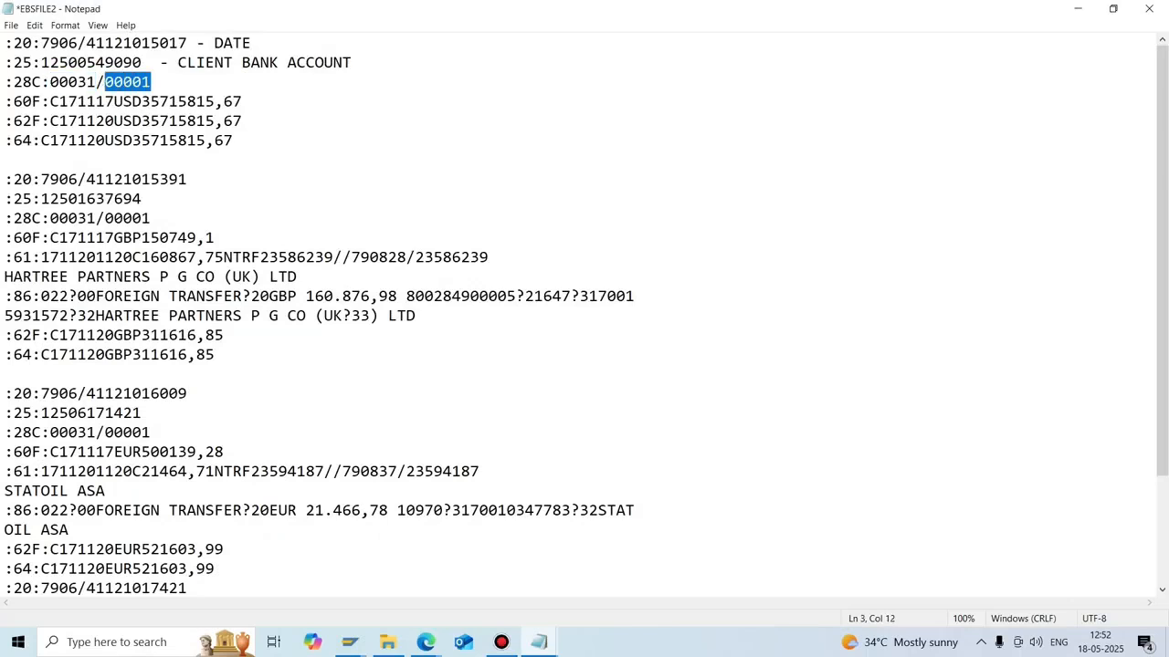
{"action": "key", "text": "End"}
{"action": "type", "text": "- "}
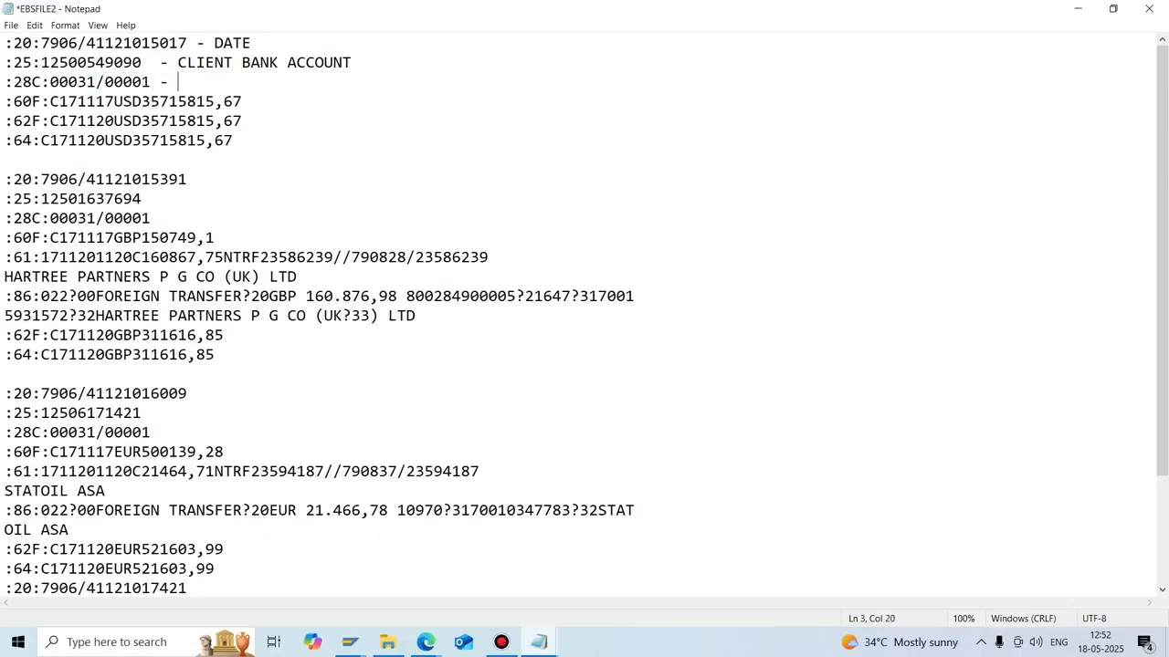
{"action": "type", "text": "STATEMEN T NU"}
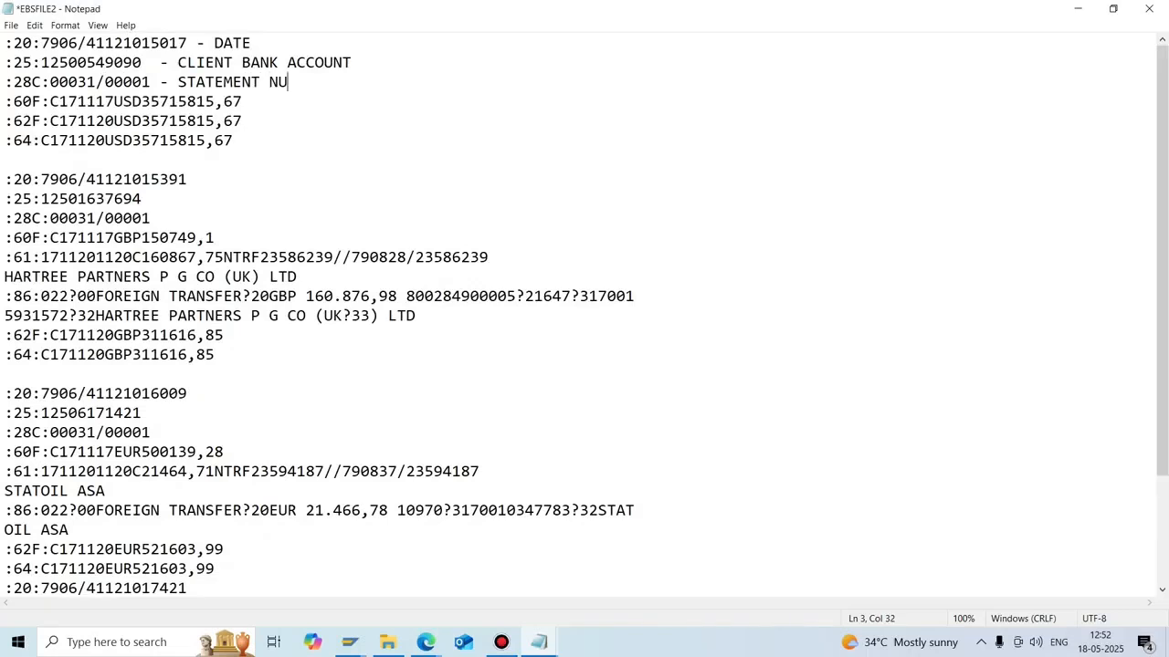
{"action": "type", "text": "MBER/PAGES"}
Pick out the opening balance amount 35715815,67 on the :60F line.
{"action": "key", "text": "ctrl+Home"}
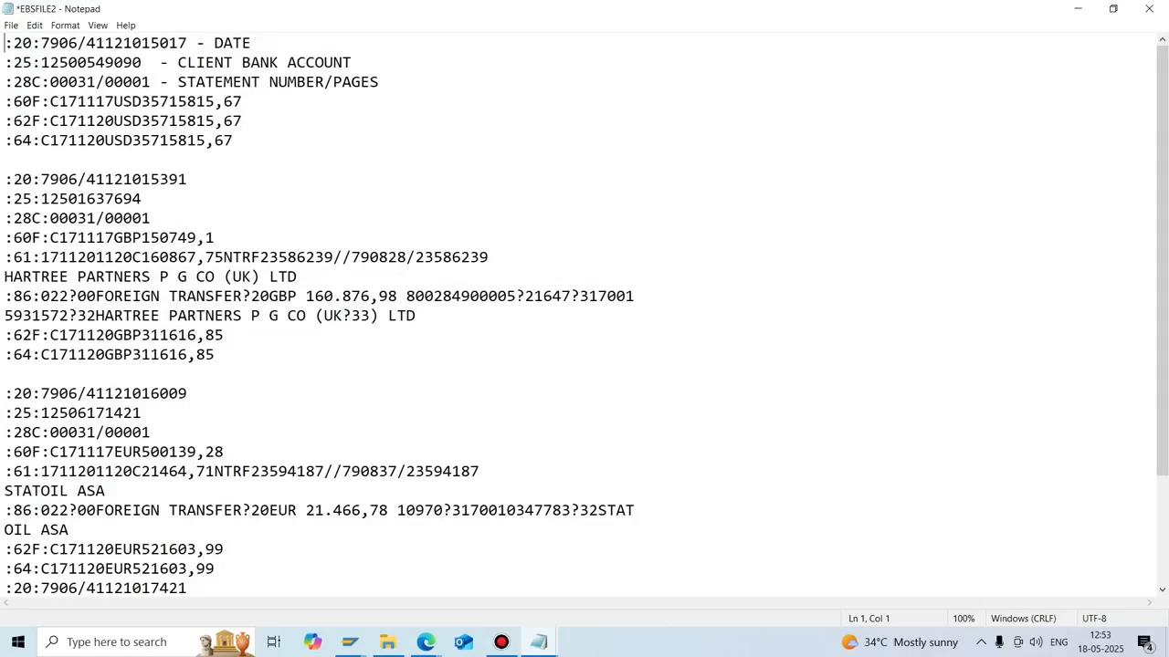
{"action": "left_click_drag", "start_coordinate": [96, 81], "coordinate": [78, 82]}
{"action": "left_click", "coordinate": [41, 101]}
{"action": "left_click_drag", "start_coordinate": [242, 101], "coordinate": [87, 102]}
{"action": "left_click", "coordinate": [114, 102]}
{"action": "left_click_drag", "start_coordinate": [142, 101], "coordinate": [242, 101]}
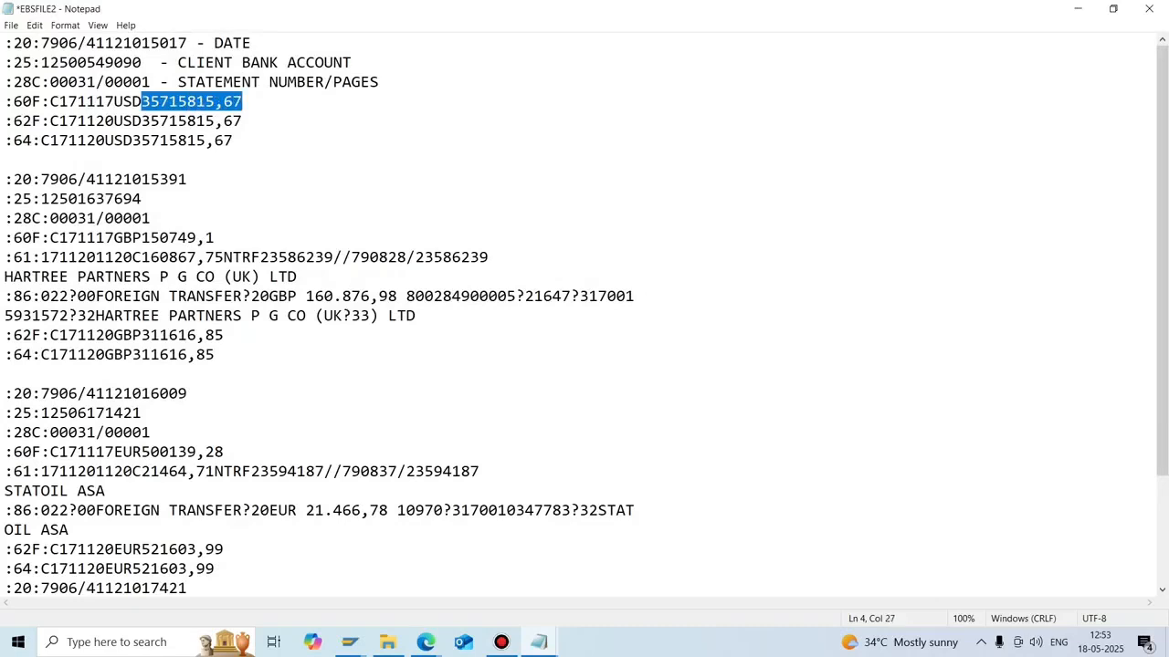
Run FS10N for G/L 200004, check the 2025 total of 270.000,000-, and return to EBSFILE2.
{"action": "mouse_move", "coordinate": [350, 642]}
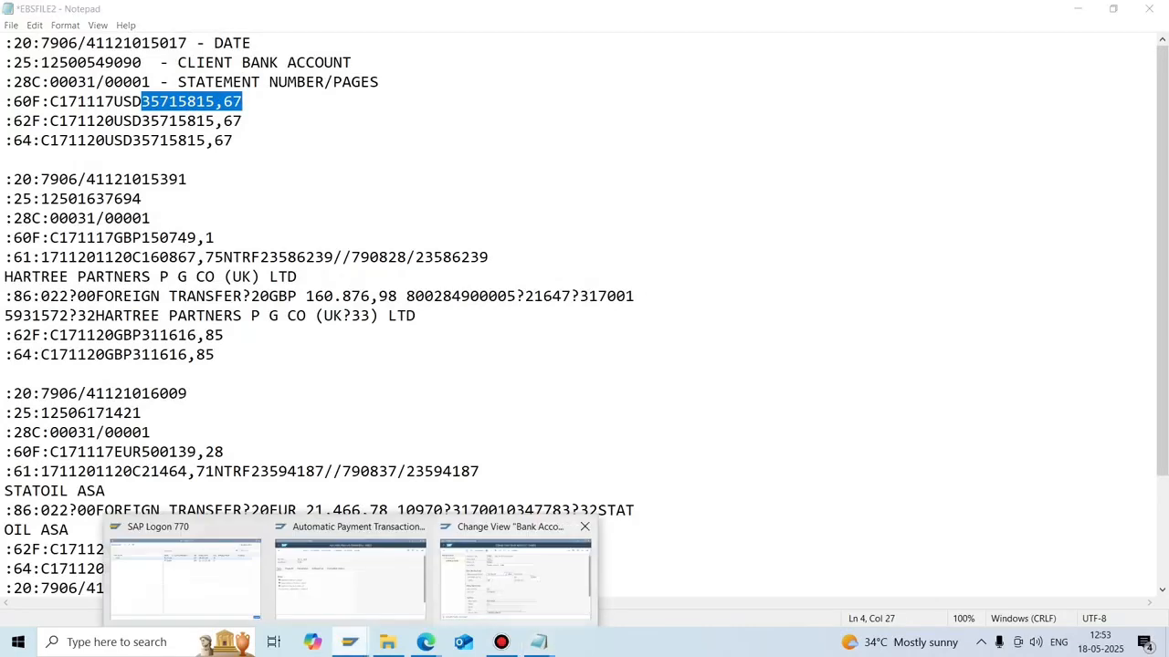
{"action": "left_click", "coordinate": [515, 575]}
{"action": "left_click", "coordinate": [96, 89]}
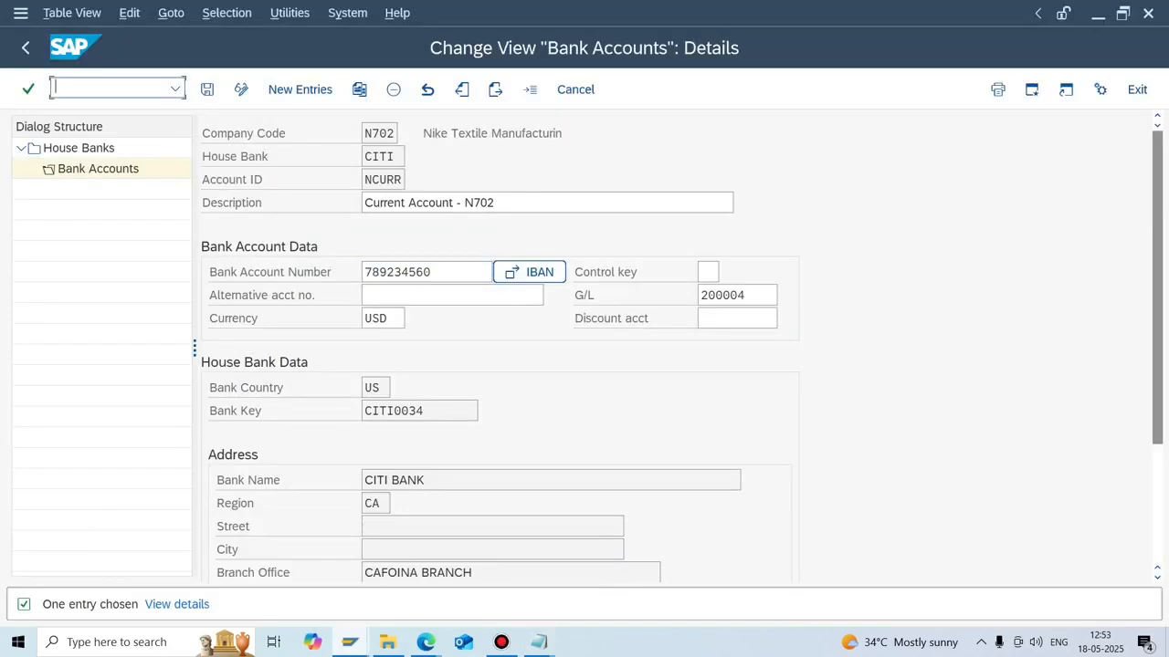
{"action": "type", "text": "/NFS10N"}
{"action": "key", "text": "Return"}
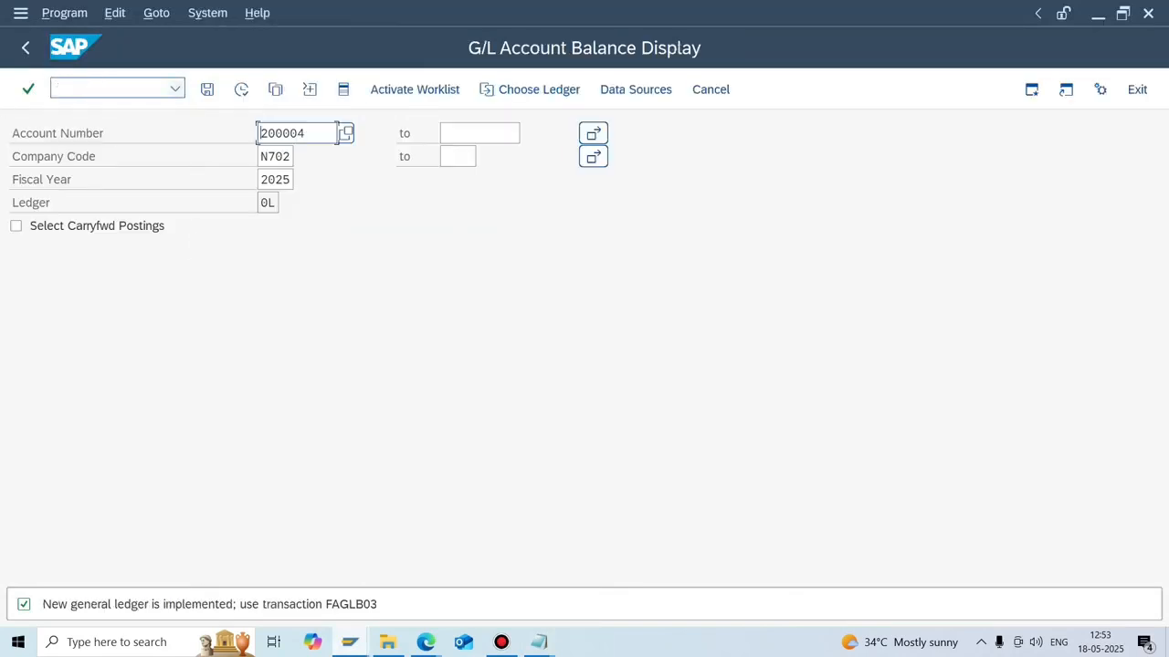
{"action": "left_click", "coordinate": [241, 89]}
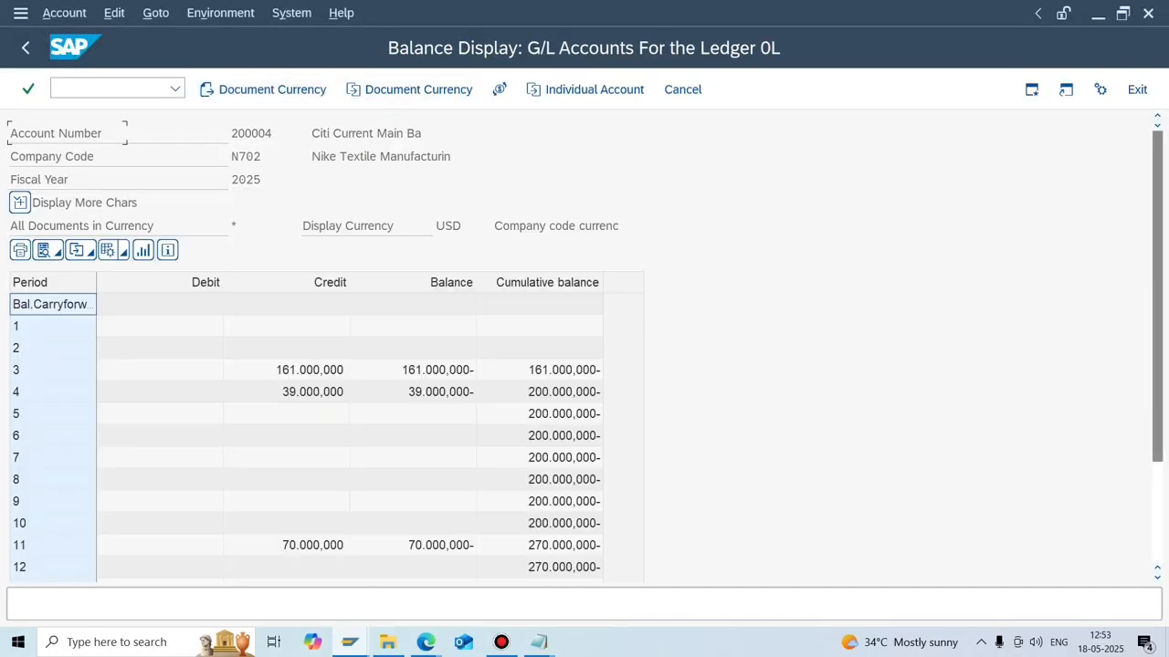
{"action": "scroll", "coordinate": [326, 347], "scroll_direction": "down", "scroll_amount": 3}
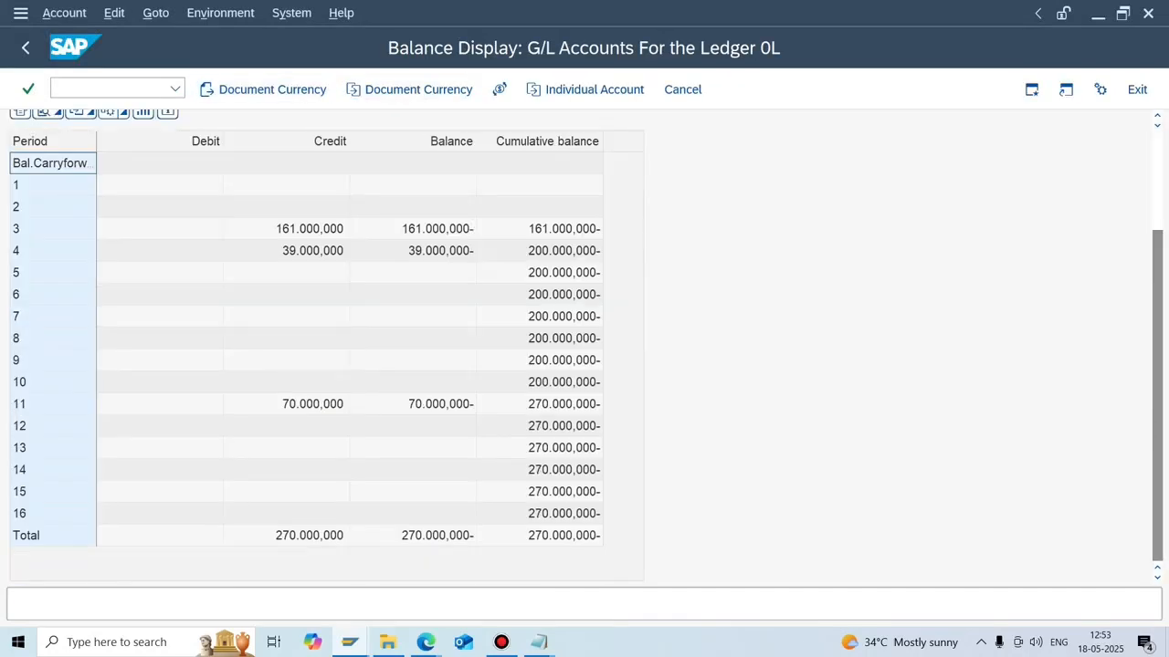
{"action": "mouse_move", "coordinate": [539, 642]}
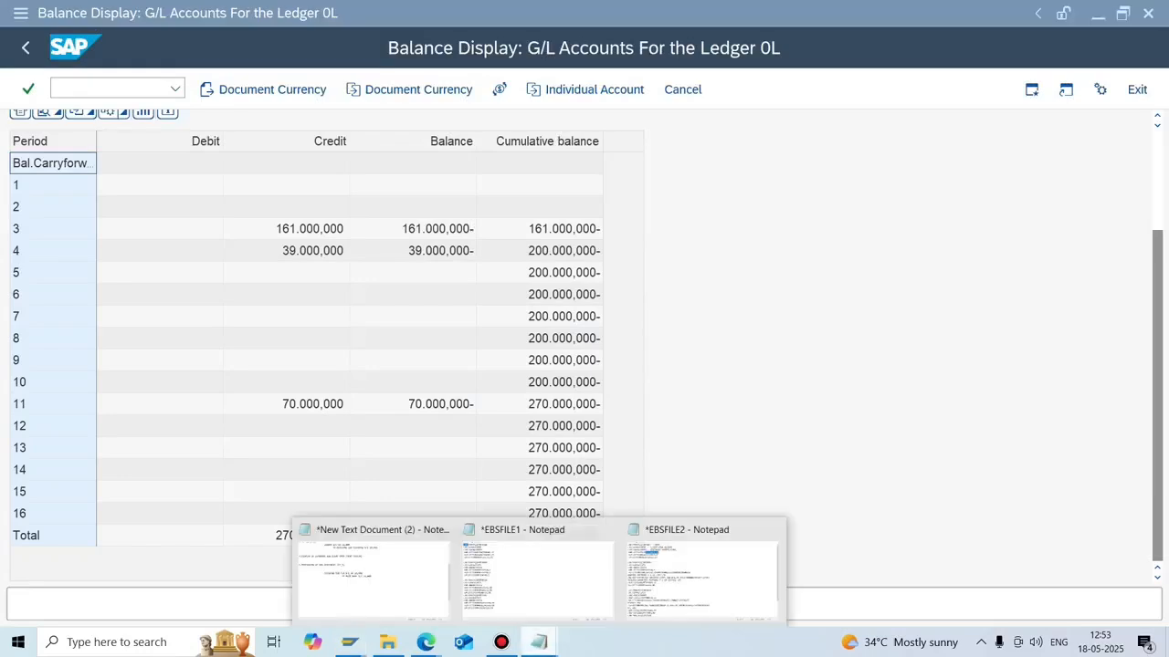
{"action": "left_click", "coordinate": [701, 575]}
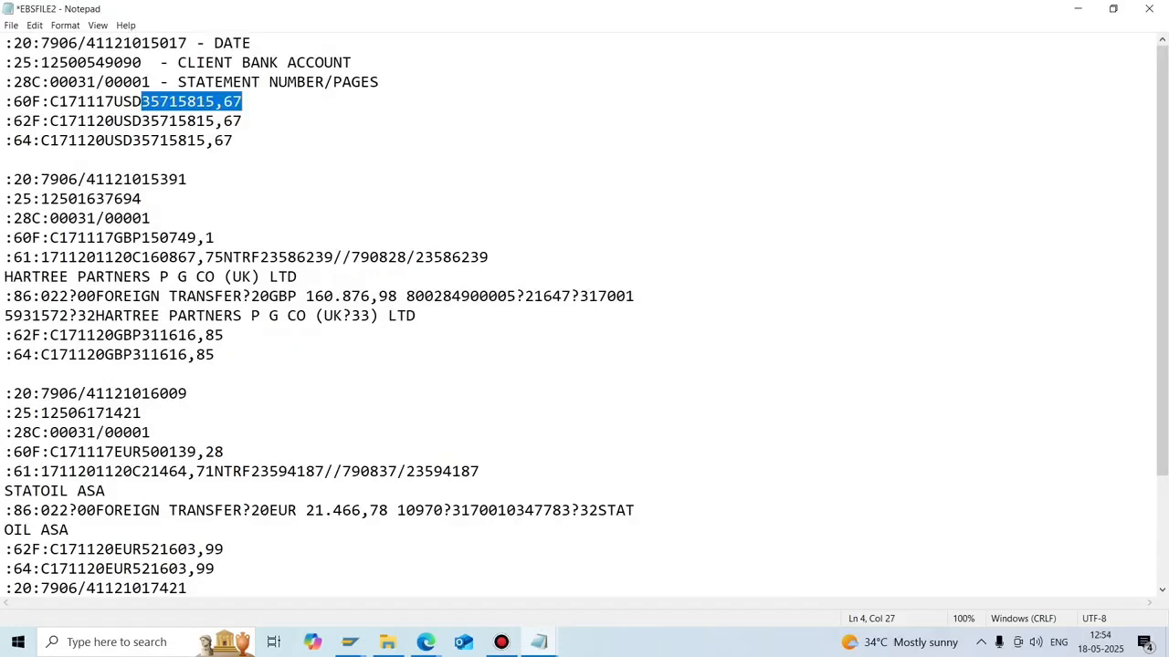
Label the first statement's :60F:, :62F: and :64: lines as OPENING BALANCE, CLOSSING BALANCE and CLOSING BALANCE.
{"action": "left_click", "coordinate": [242, 121]}
{"action": "left_click", "coordinate": [242, 101]}
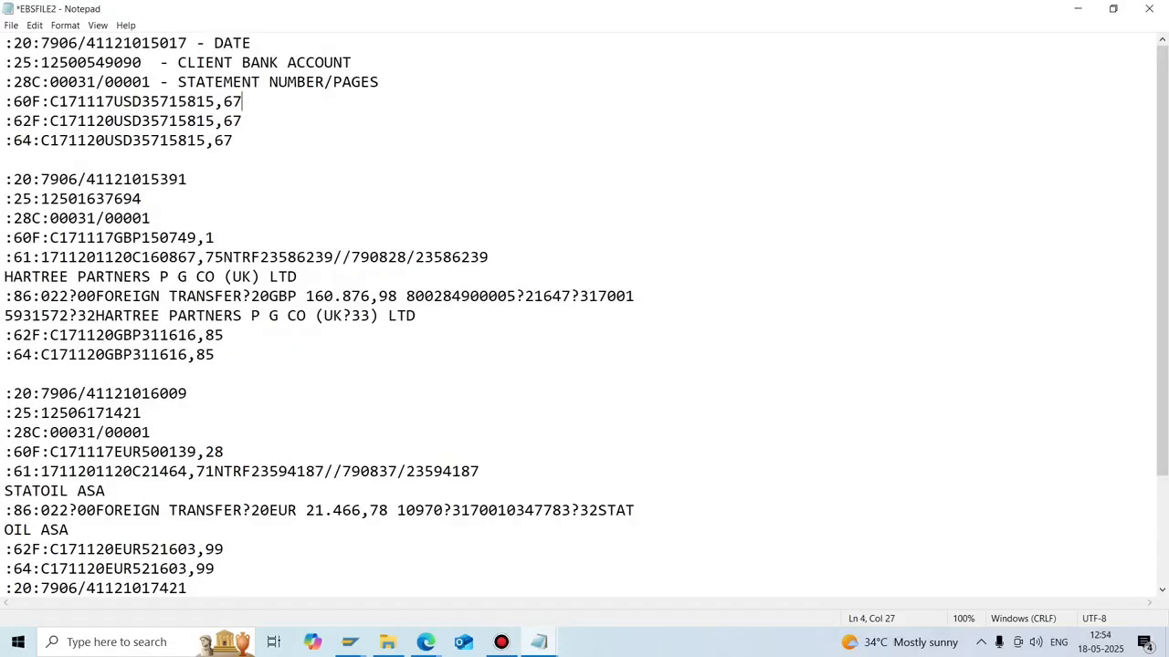
{"action": "type", "text": "- OPENING BALANCE"}
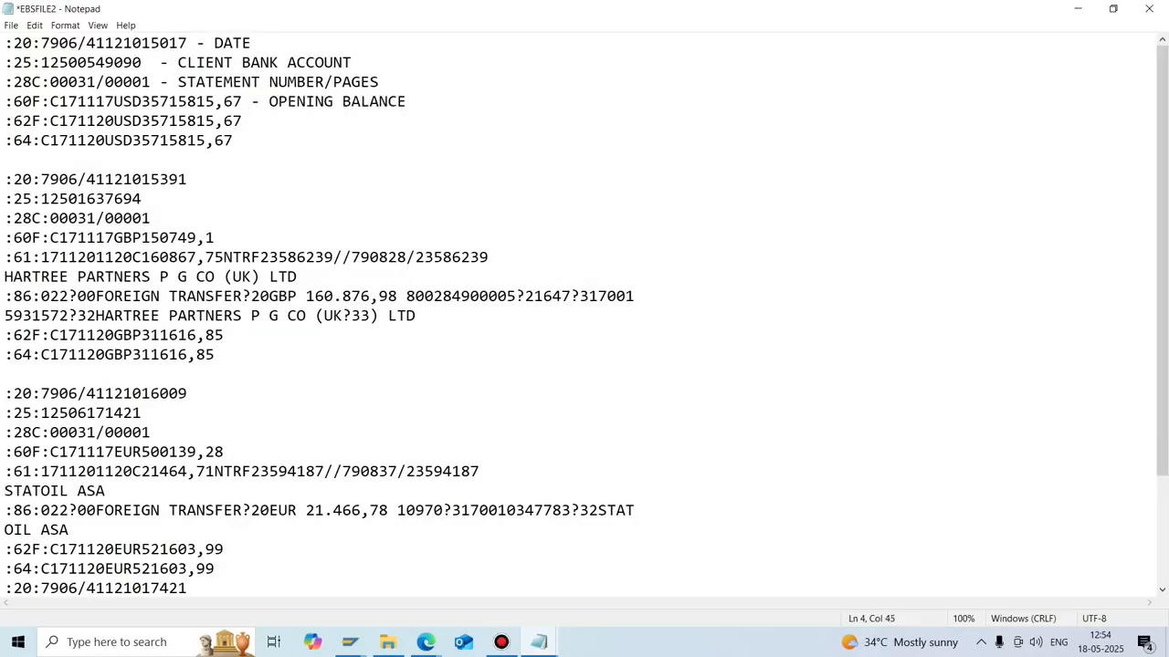
{"action": "key", "text": "Down"}
{"action": "type", "text": "- CLOSSING BALANCE :64:C171120USD35715815,67 "}
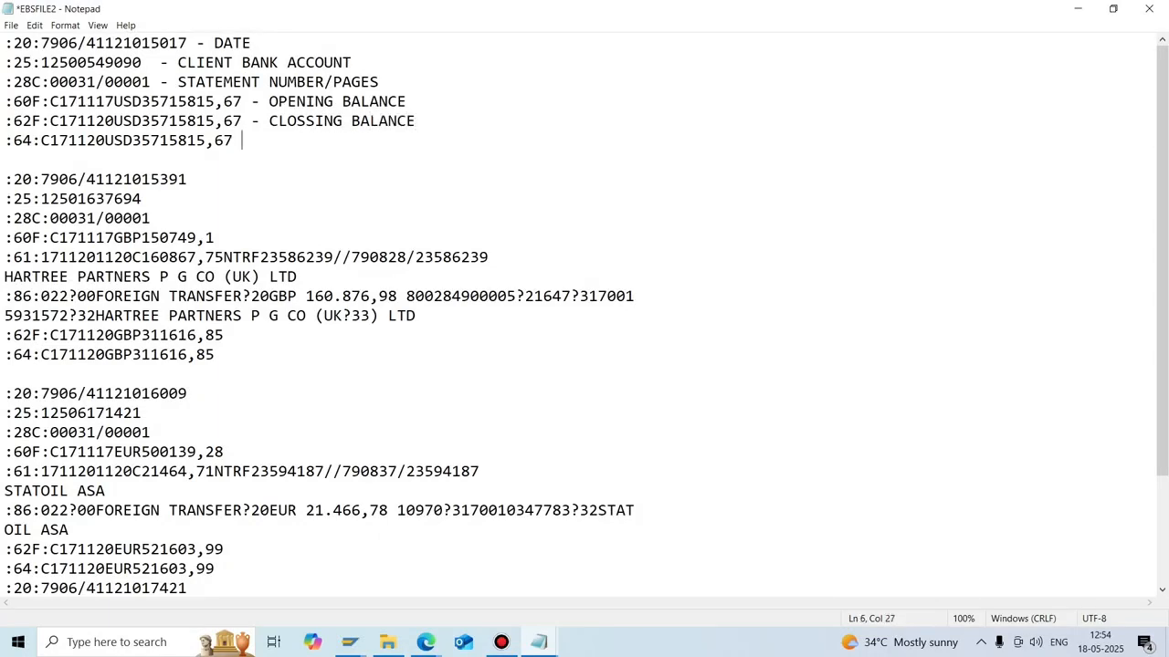
{"action": "type", "text": "- CLOSING BALANCE"}
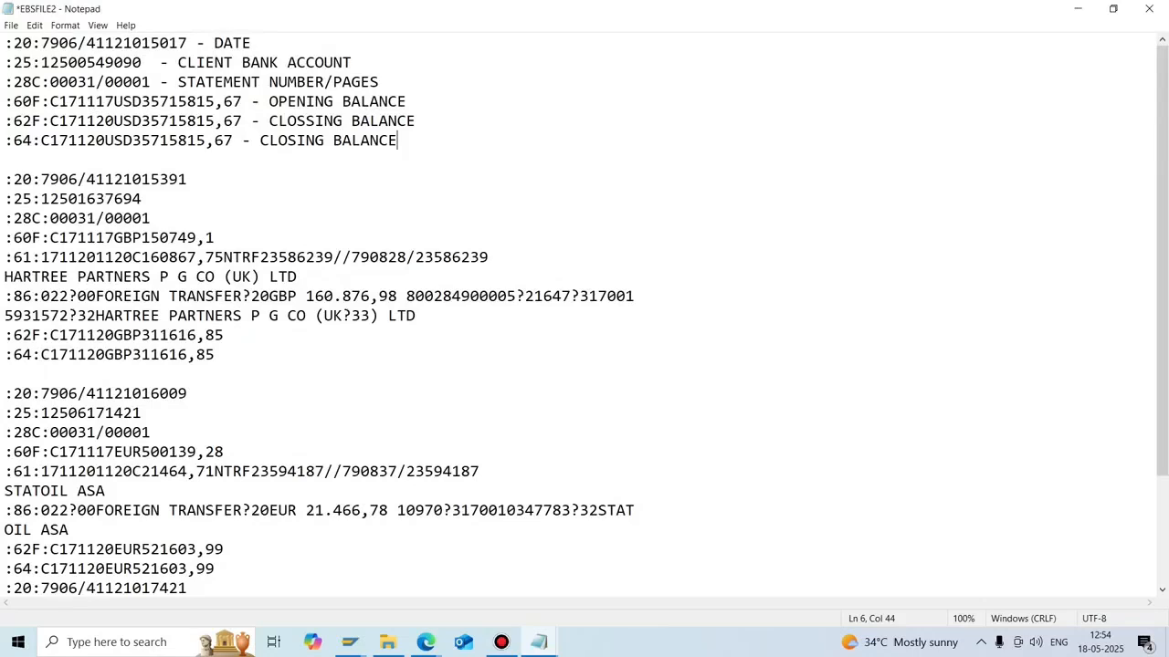
{"action": "left_click_drag", "start_coordinate": [397, 140], "coordinate": [4, 43]}
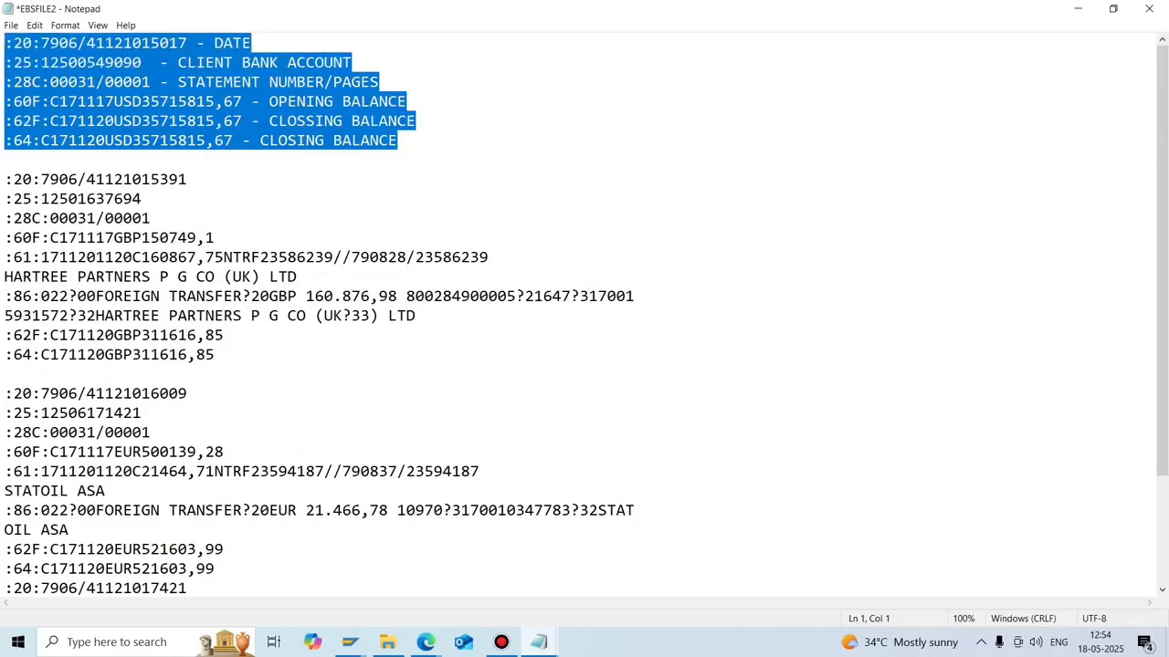
Delete everything after the GBP statement, removing the EUR and NOK blocks from line 19 onward.
{"action": "left_click_drag", "start_coordinate": [214, 355], "coordinate": [5, 178]}
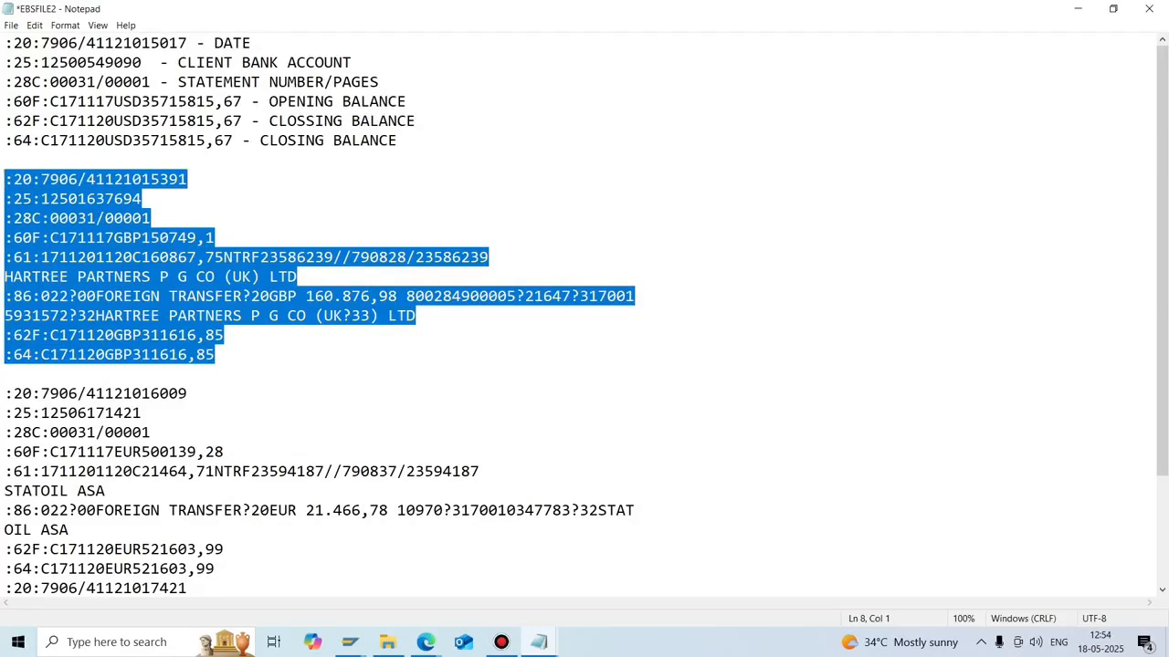
{"action": "scroll", "coordinate": [188, 529], "scroll_direction": "down", "scroll_amount": 1}
{"action": "left_click_drag", "start_coordinate": [187, 530], "coordinate": [4, 335]}
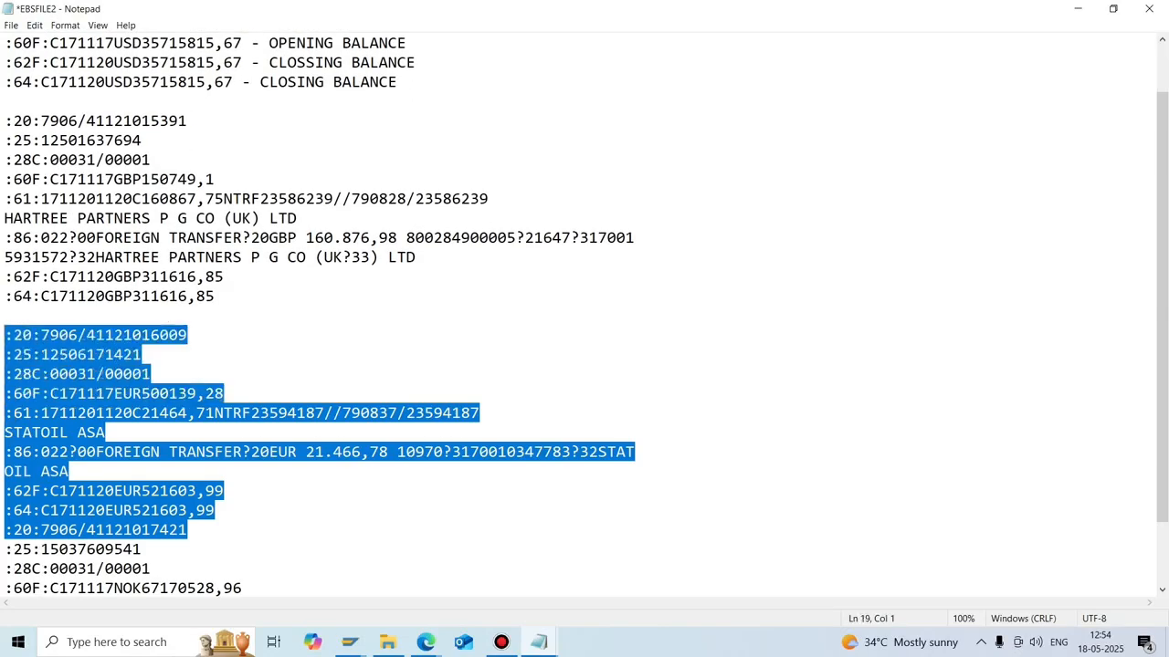
{"action": "left_click", "coordinate": [226, 394]}
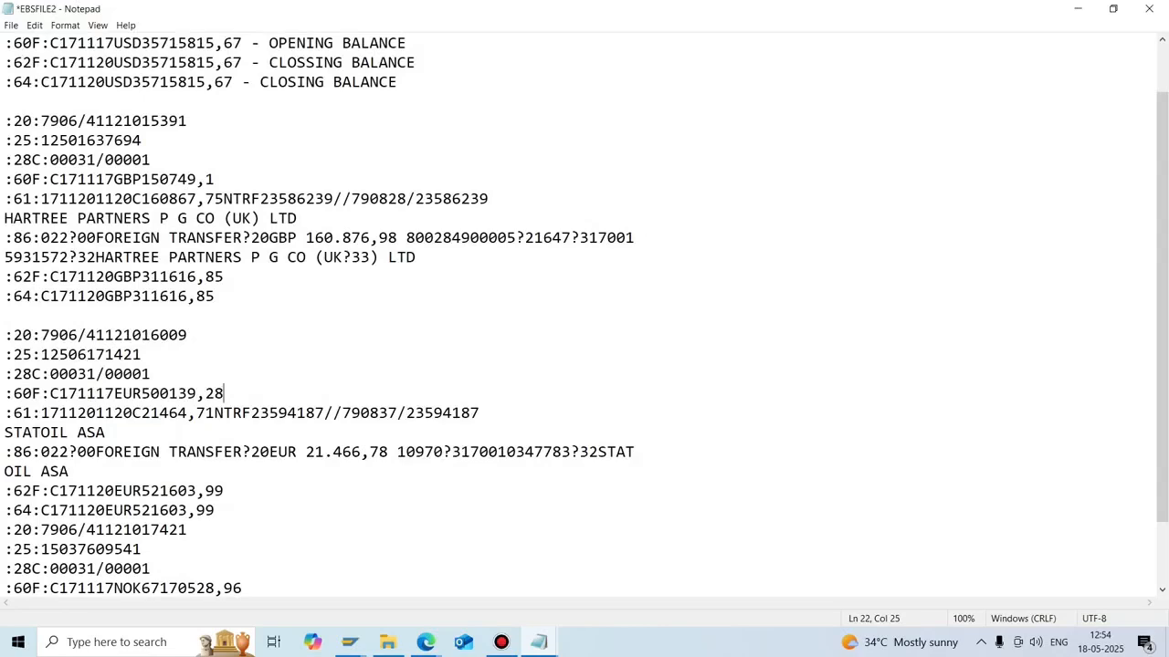
{"action": "scroll", "coordinate": [226, 394], "scroll_direction": "up", "scroll_amount": 1}
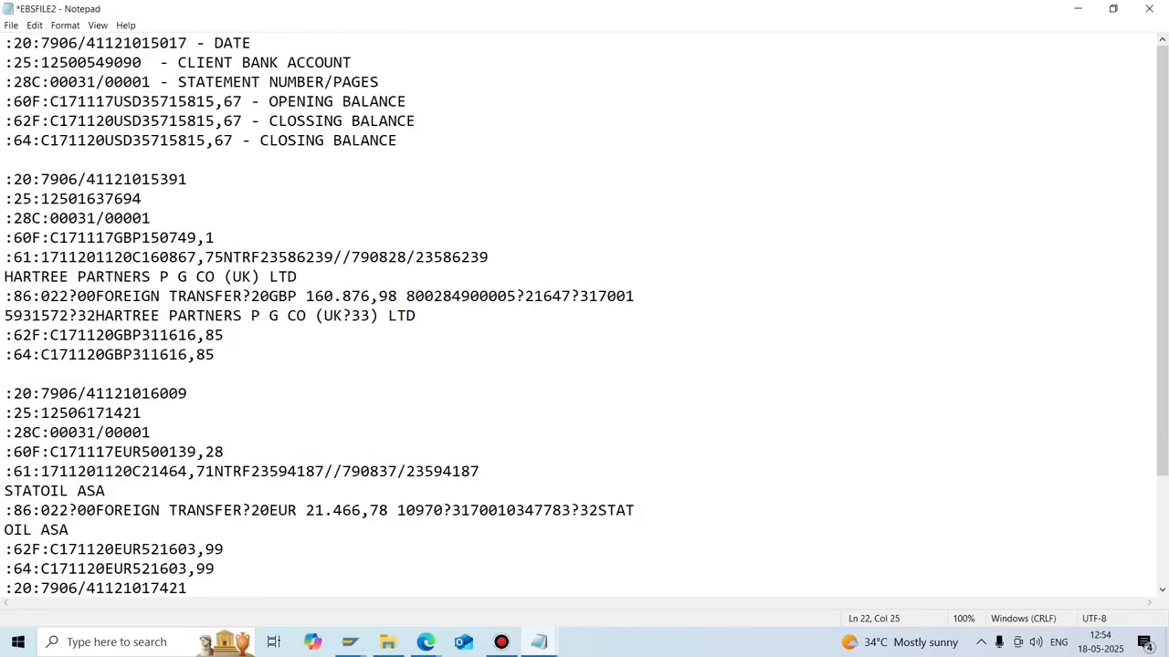
{"action": "left_click_drag", "start_coordinate": [398, 141], "coordinate": [4, 43]}
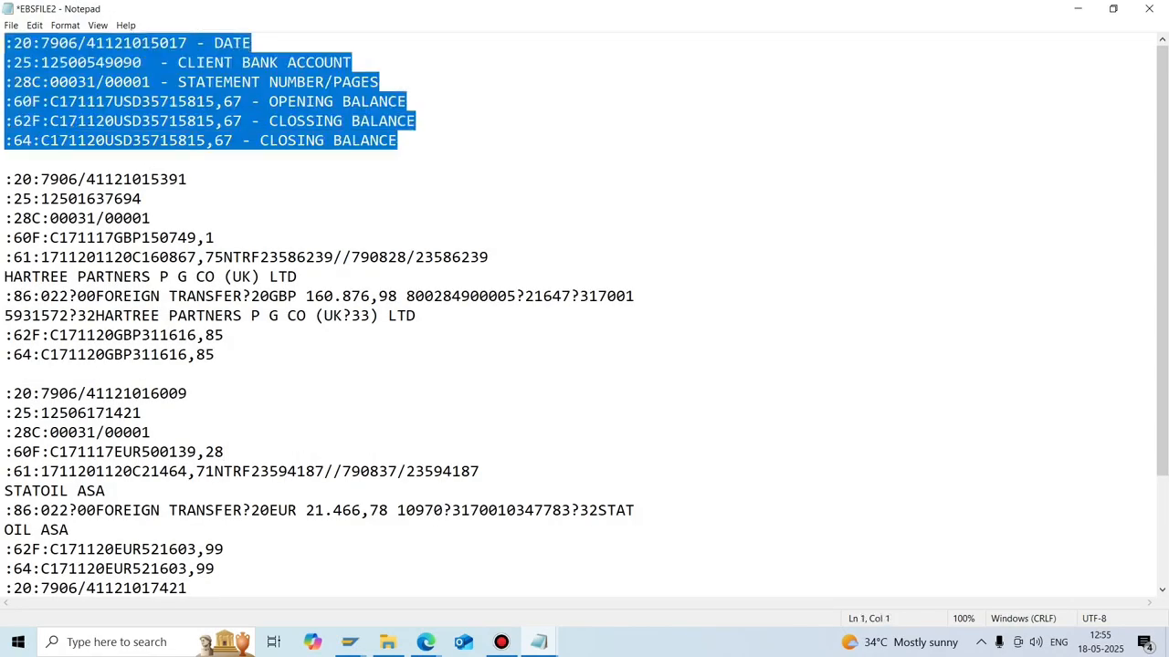
{"action": "left_click", "coordinate": [190, 335]}
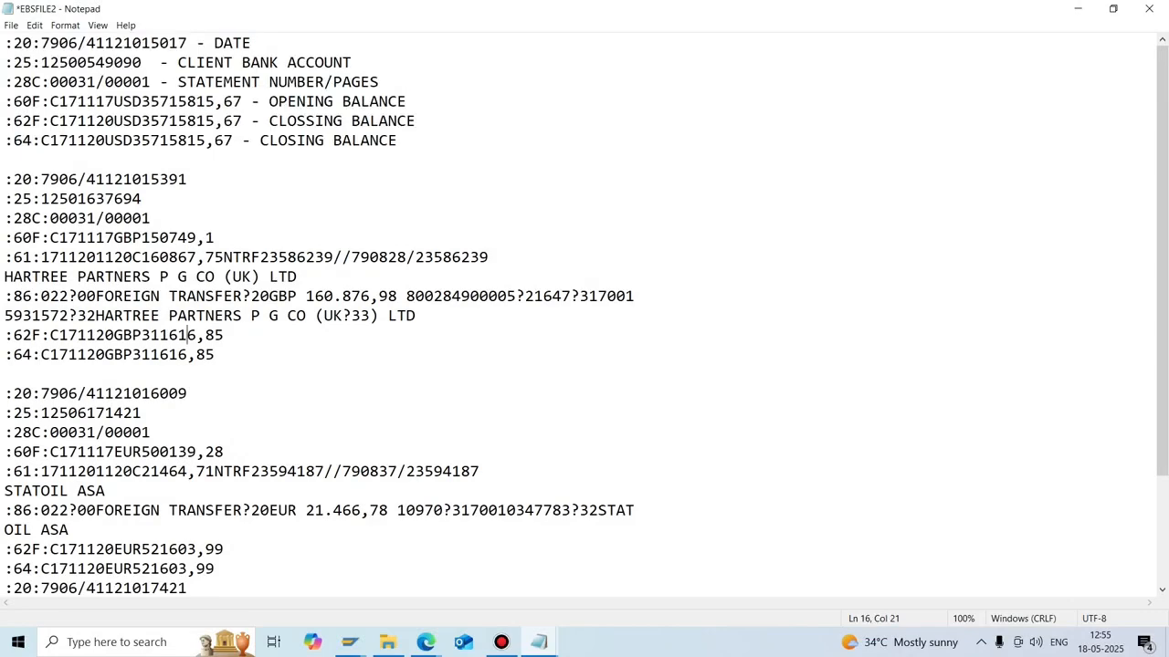
{"action": "left_click_drag", "start_coordinate": [5, 394], "coordinate": [5, 585]}
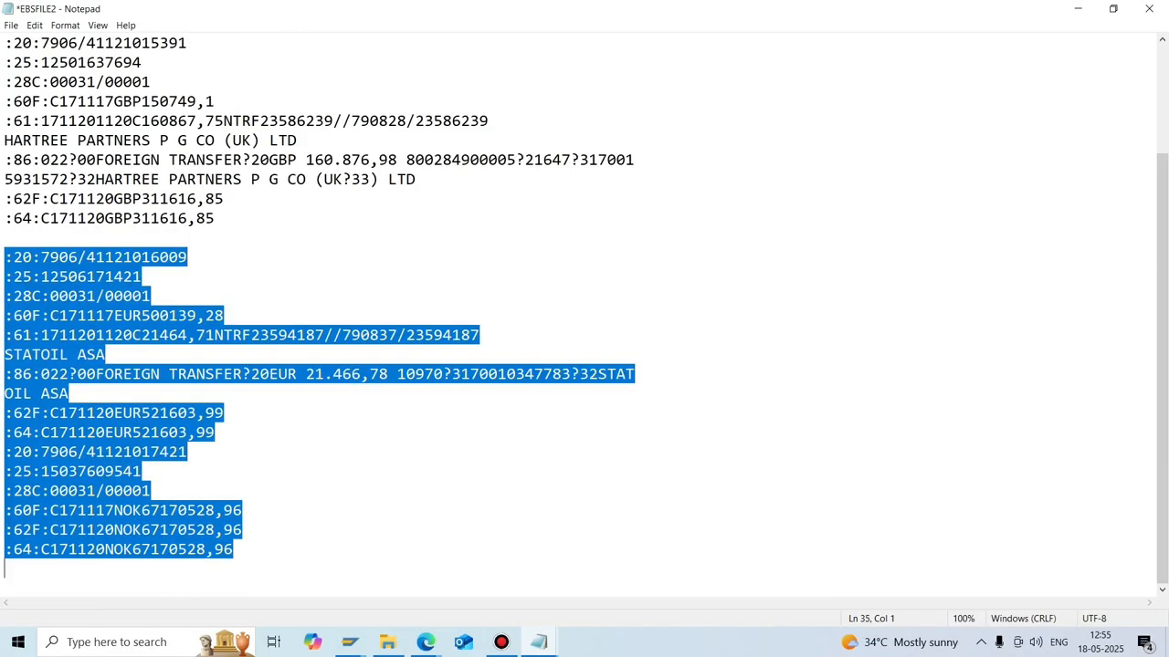
{"action": "key", "text": "Delete"}
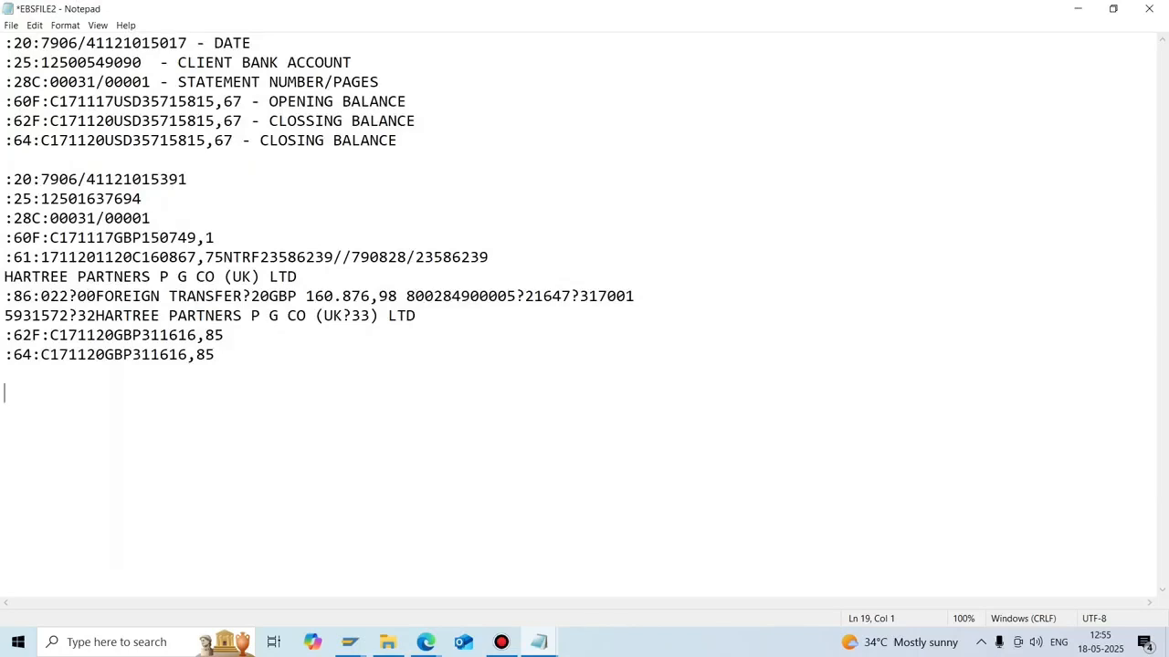
Append '- DATE', 'BANK ACCOUNT', '- STATEMENT NUMBER' and '- OPENING BALANCE' to the GBP header lines.
{"action": "double_click", "coordinate": [187, 180]}
{"action": "type", "text": "-"}
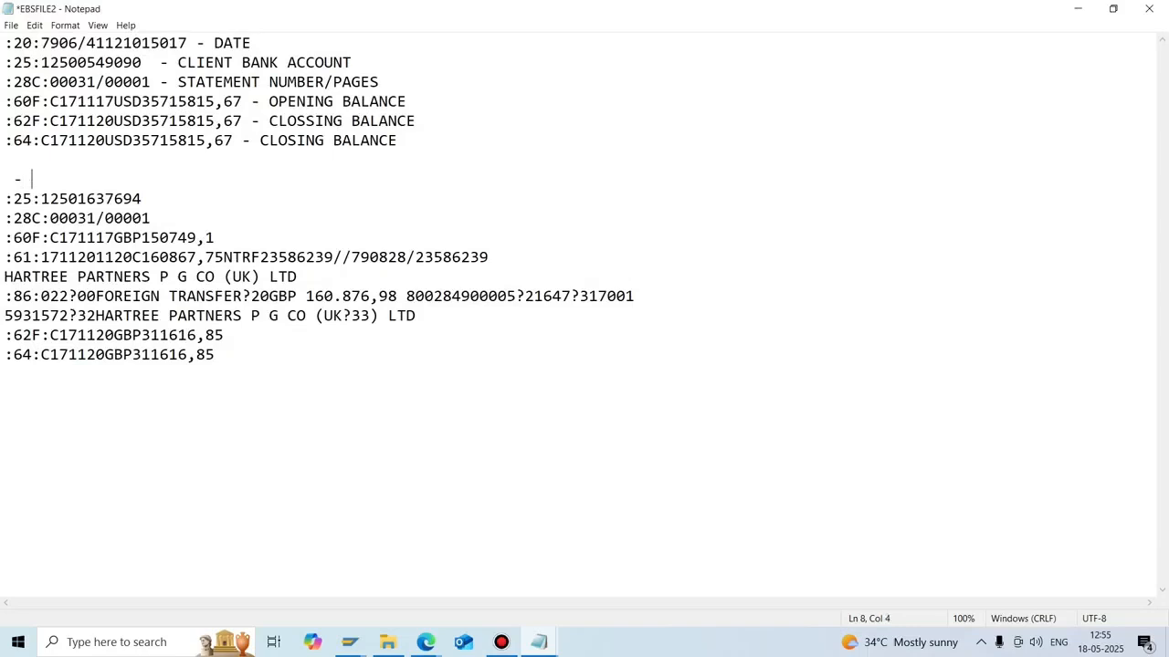
{"action": "key", "text": "ctrl+z"}
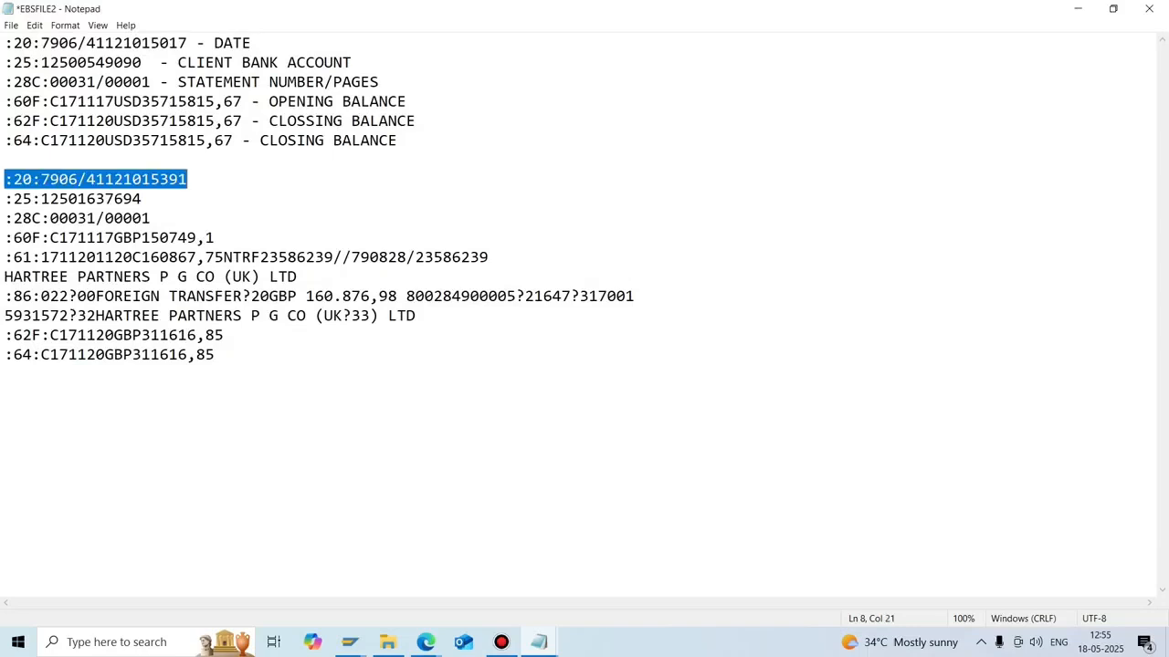
{"action": "key", "text": "End"}
{"action": "type", "text": "- "}
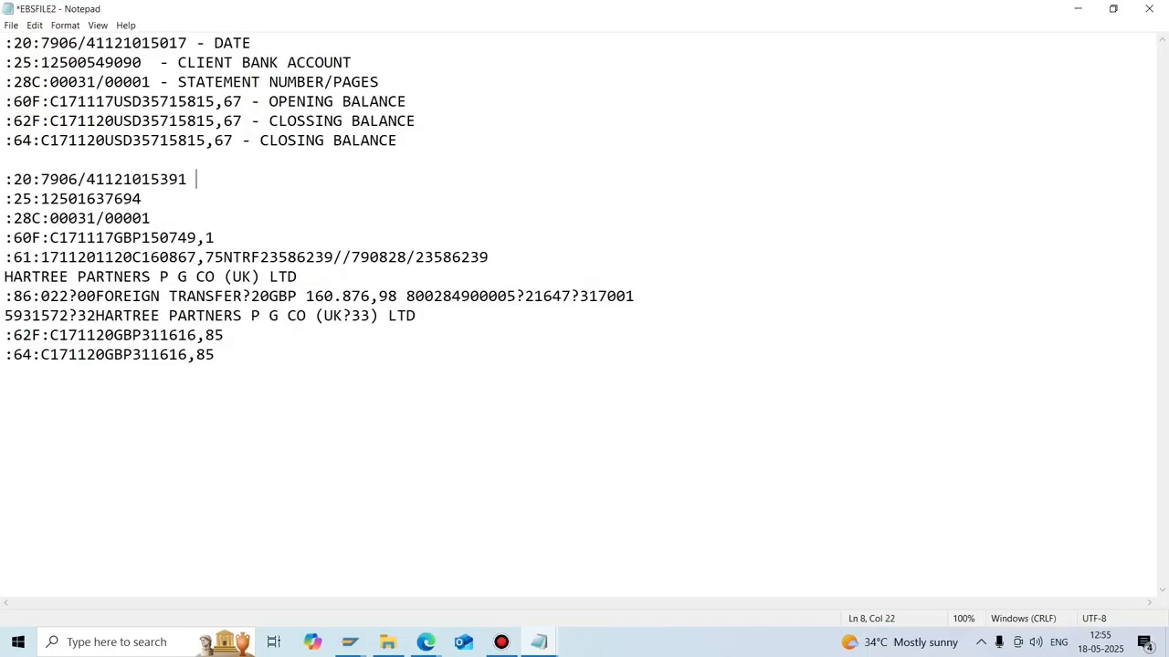
{"action": "type", "text": "DATE"}
{"action": "key", "text": "Down"}
{"action": "type", "text": "BANK ACCOUNT"}
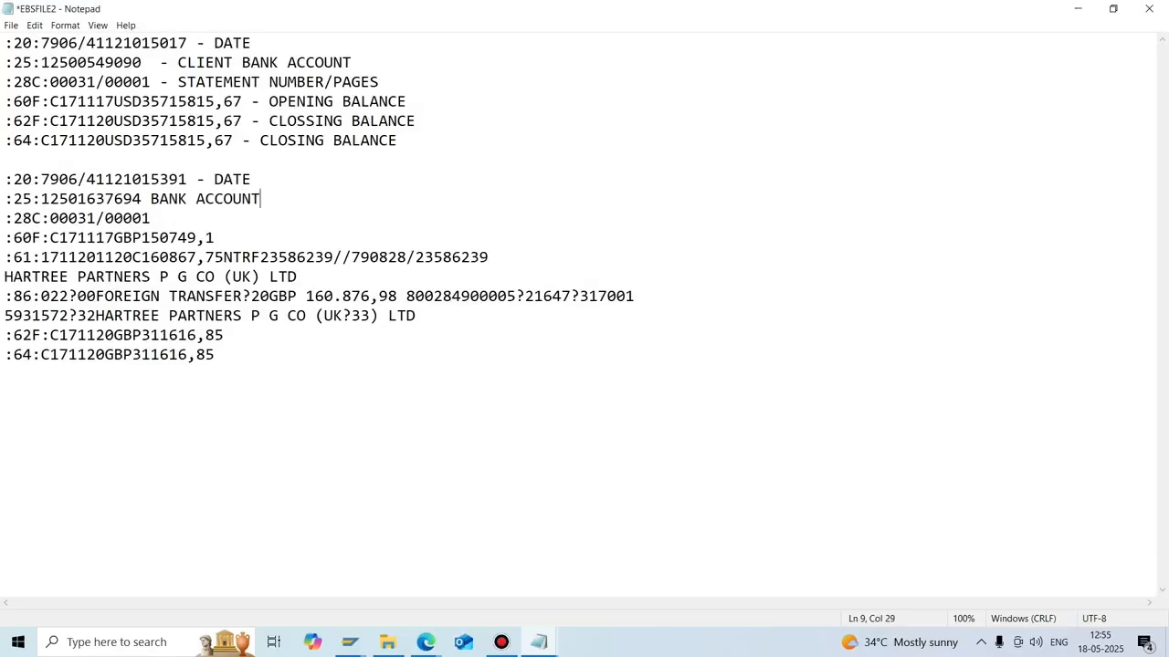
{"action": "key", "text": "Down"}
{"action": "type", "text": "- STATEMEN"}
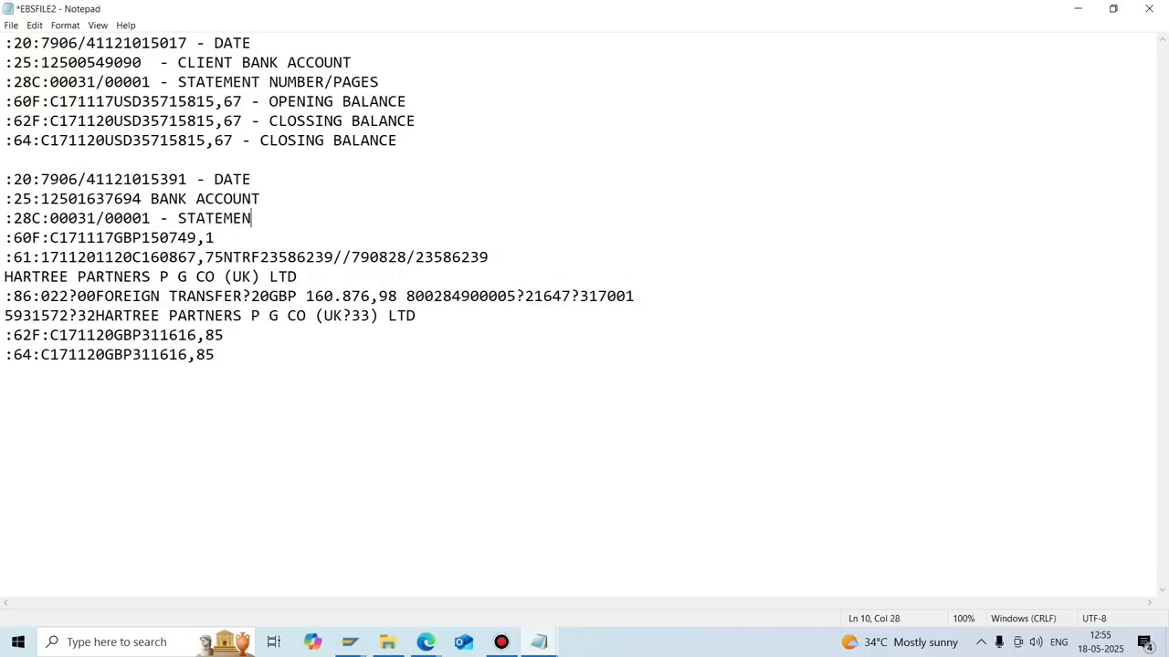
{"action": "type", "text": "T NUMBER"}
{"action": "key", "text": "Down"}
{"action": "type", "text": "- OPENI"}
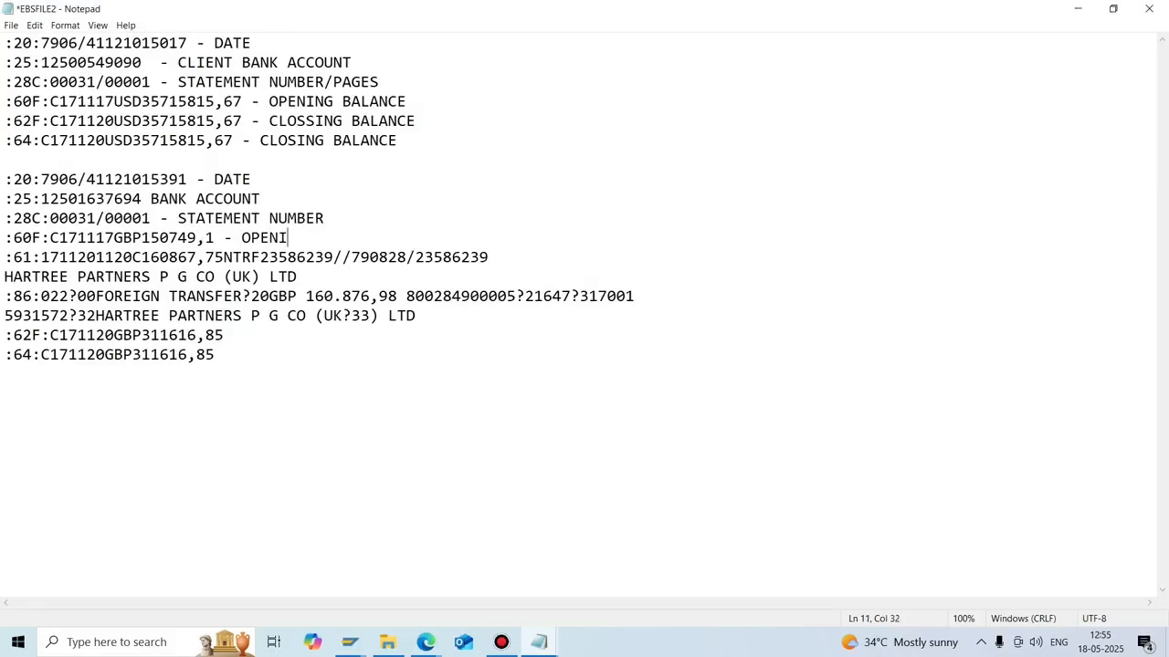
{"action": "type", "text": "NG BALANCE"}
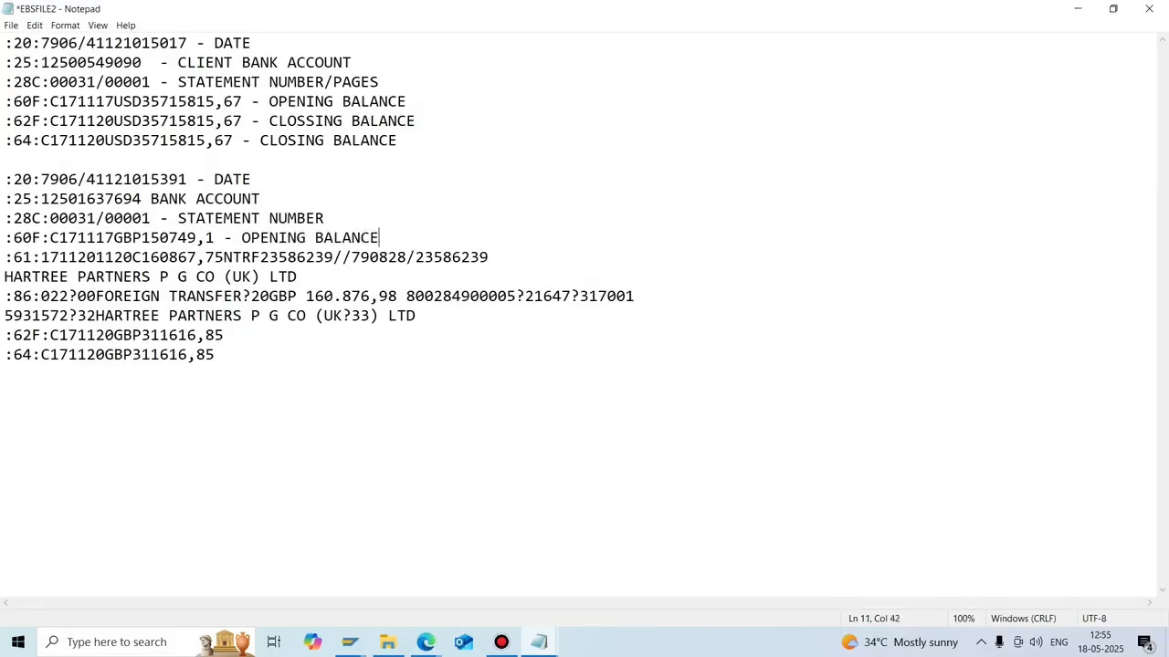
Remove the blank line between the USD and GBP statements and save EBSFILE2.
{"action": "left_click_drag", "start_coordinate": [417, 315], "coordinate": [4, 257]}
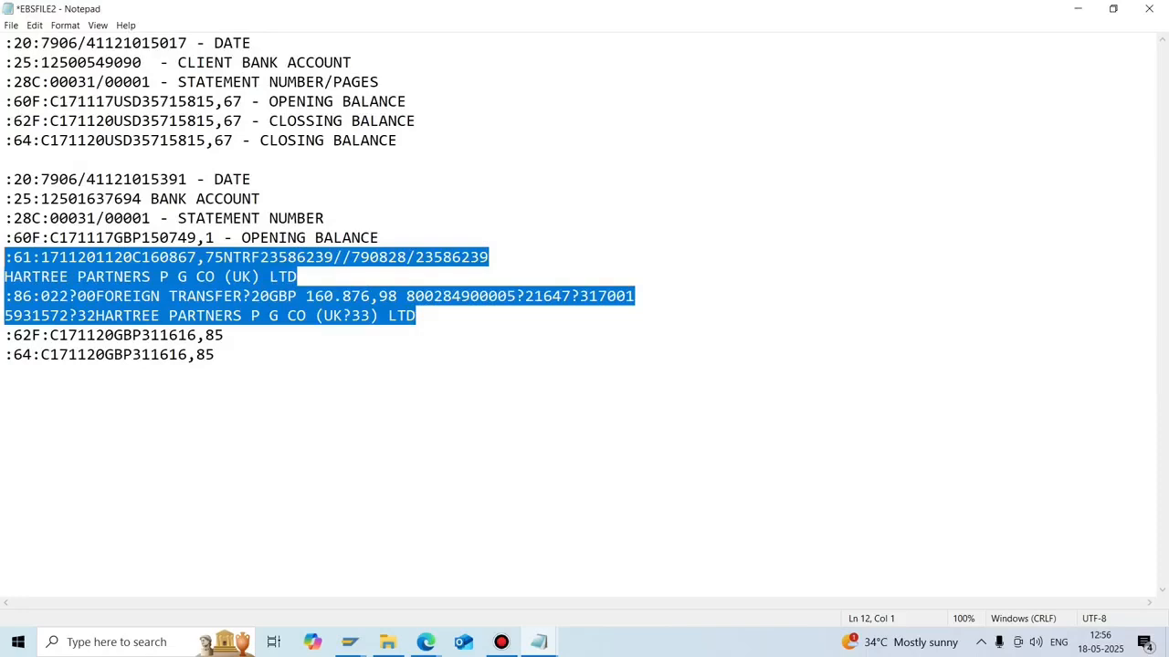
{"action": "left_click", "coordinate": [5, 159]}
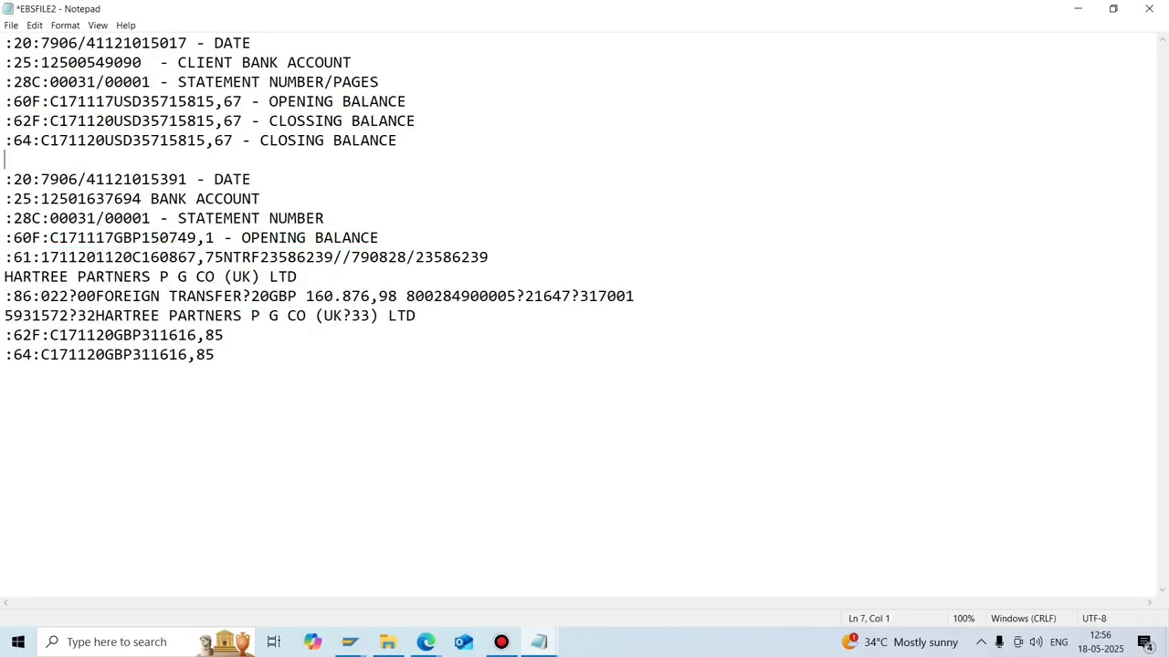
{"action": "key", "text": "Delete"}
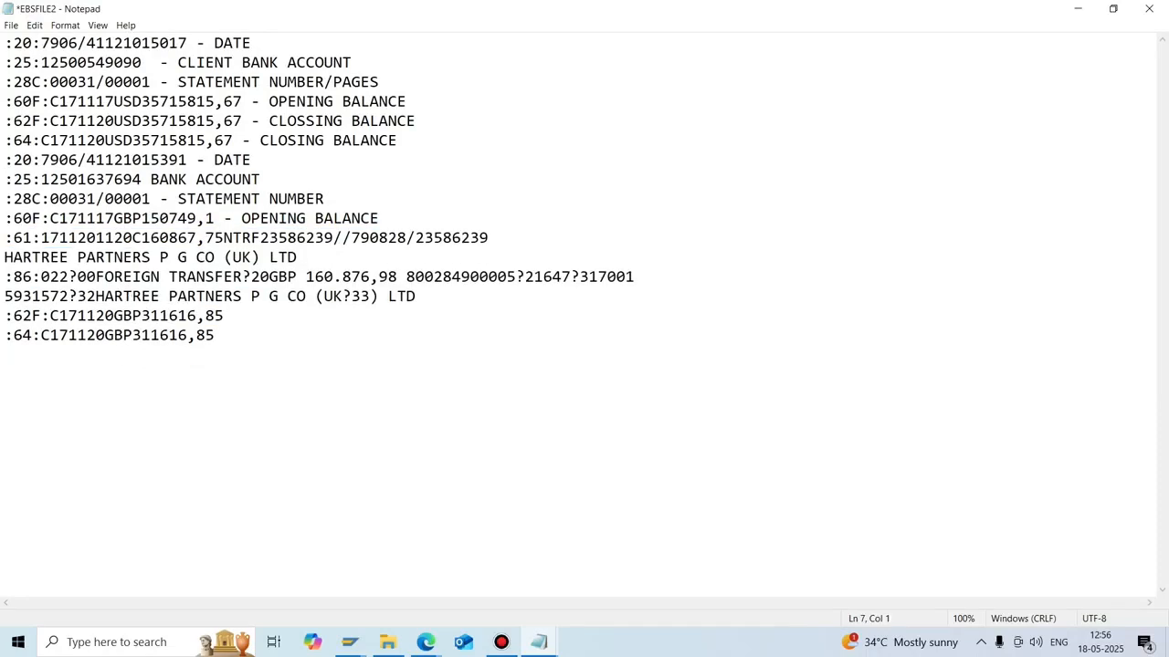
{"action": "key", "text": "ctrl+s"}
Back in SAP, run /NFF_ to open the Bank Statement: Various Formats import screen.
{"action": "left_click", "coordinate": [1078, 10]}
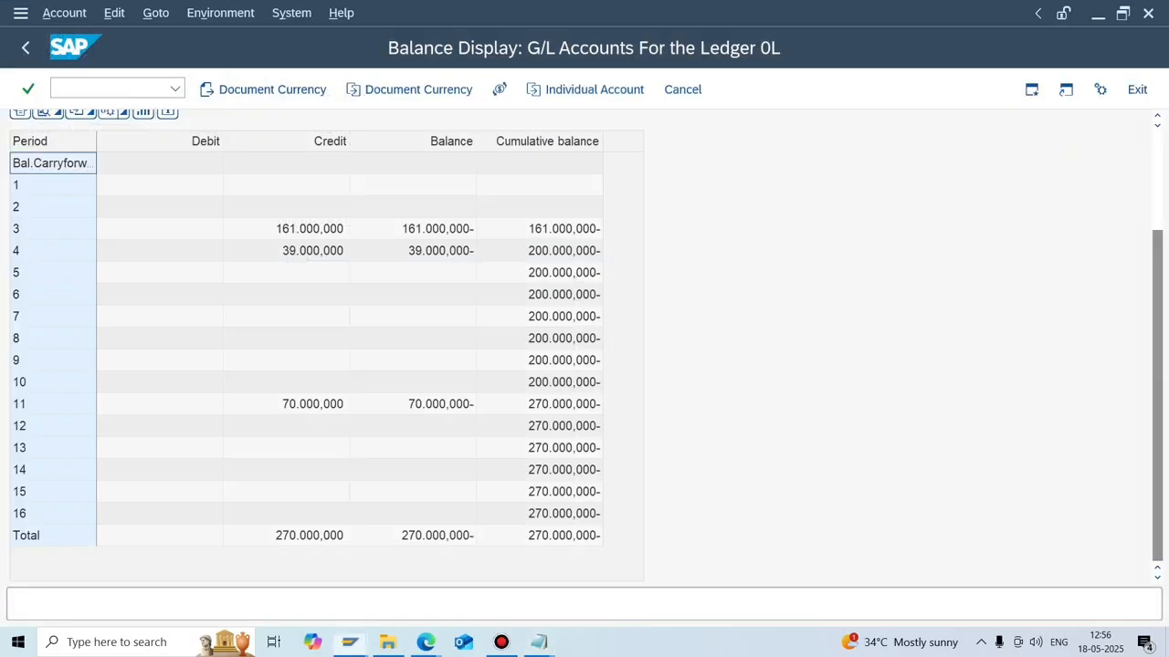
{"action": "left_click", "coordinate": [55, 88]}
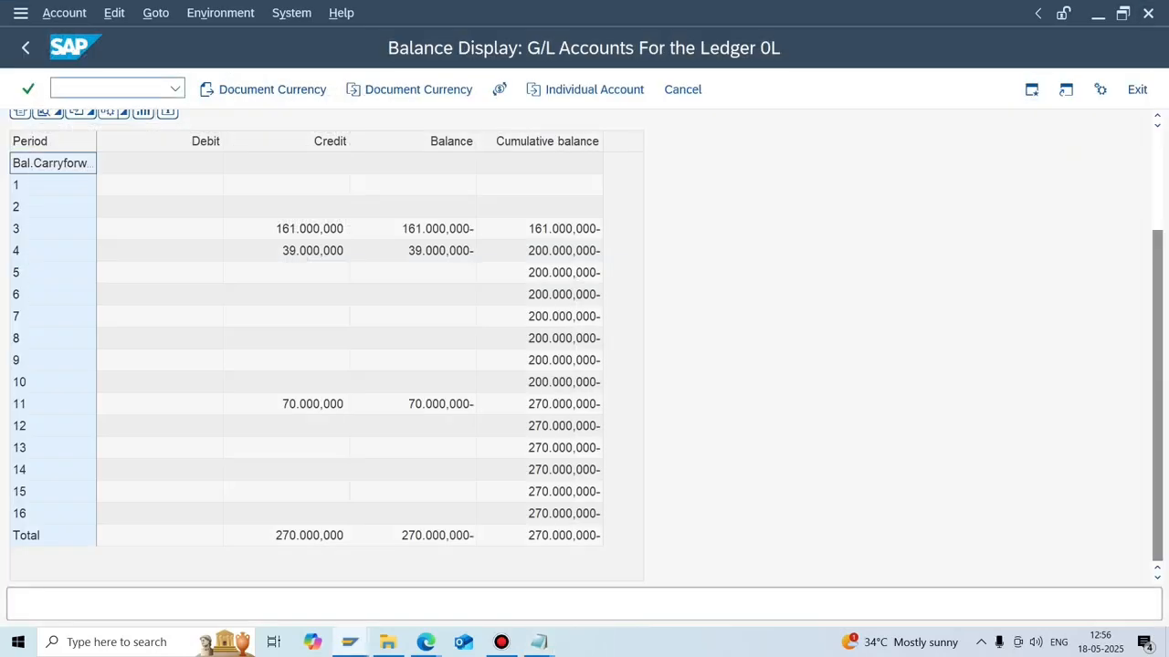
{"action": "type", "text": "/NFF_5"}
{"action": "key", "text": "Return"}
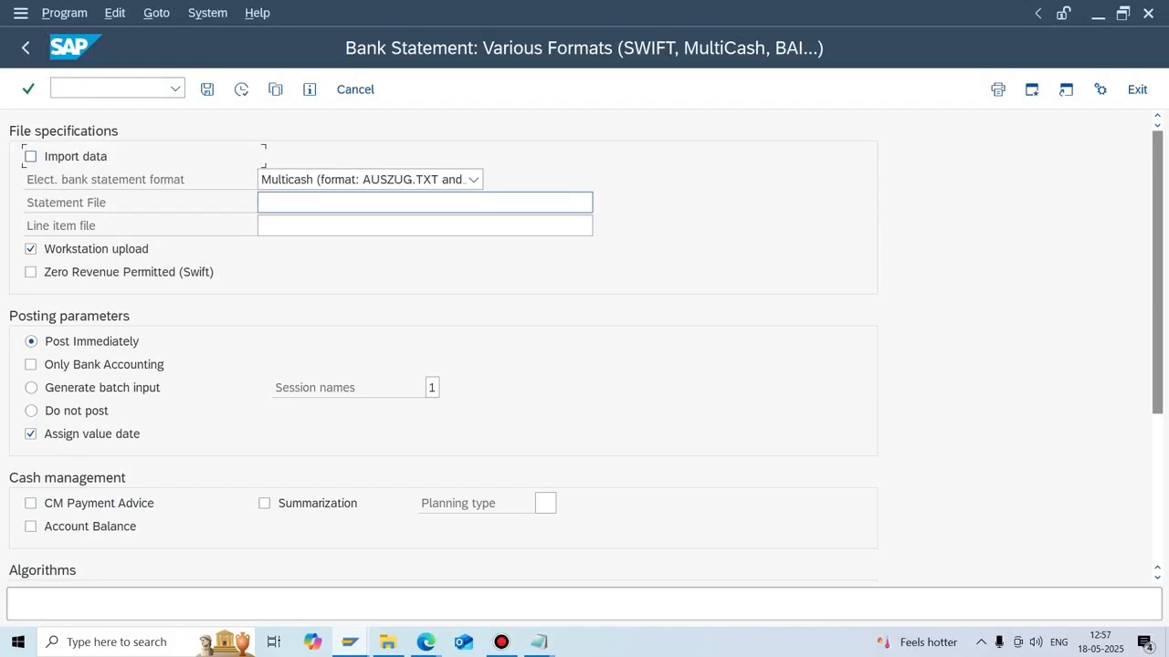
Set the bank statement format to SWIFT MT940 with field 86 structured.
{"action": "left_click", "coordinate": [473, 179]}
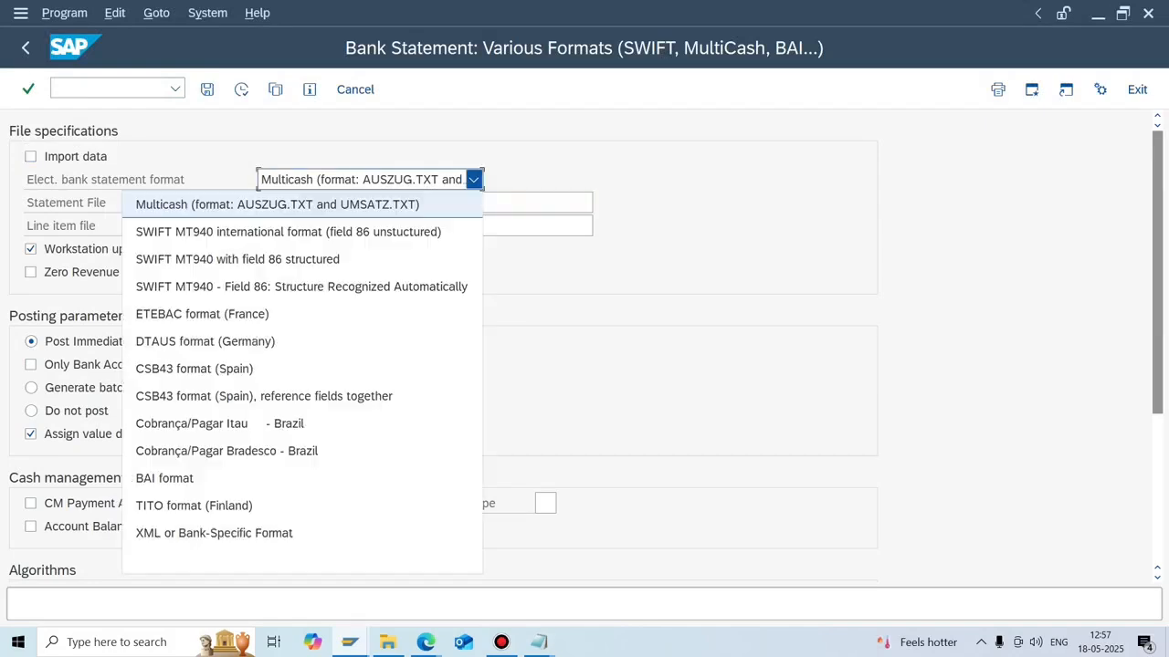
{"action": "key", "text": "Down"}
{"action": "key", "text": "Down"}
{"action": "key", "text": "Return"}
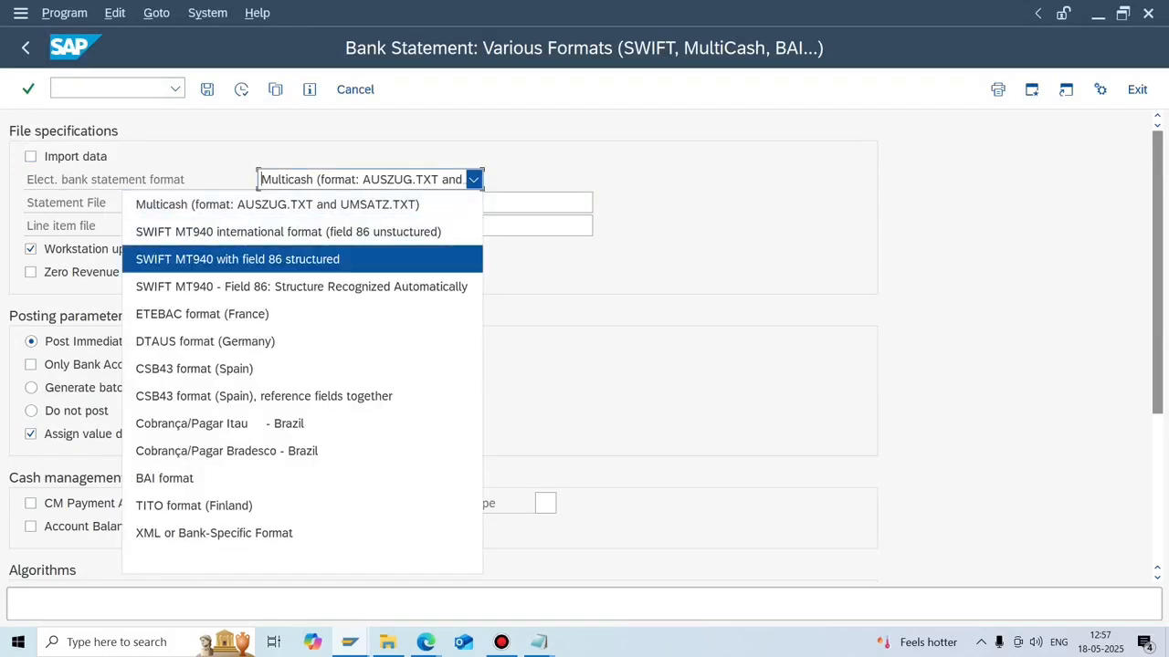
Close EBSFILE1 in Notepad without saving and open the Statement File chooser.
{"action": "left_click", "coordinate": [402, 202]}
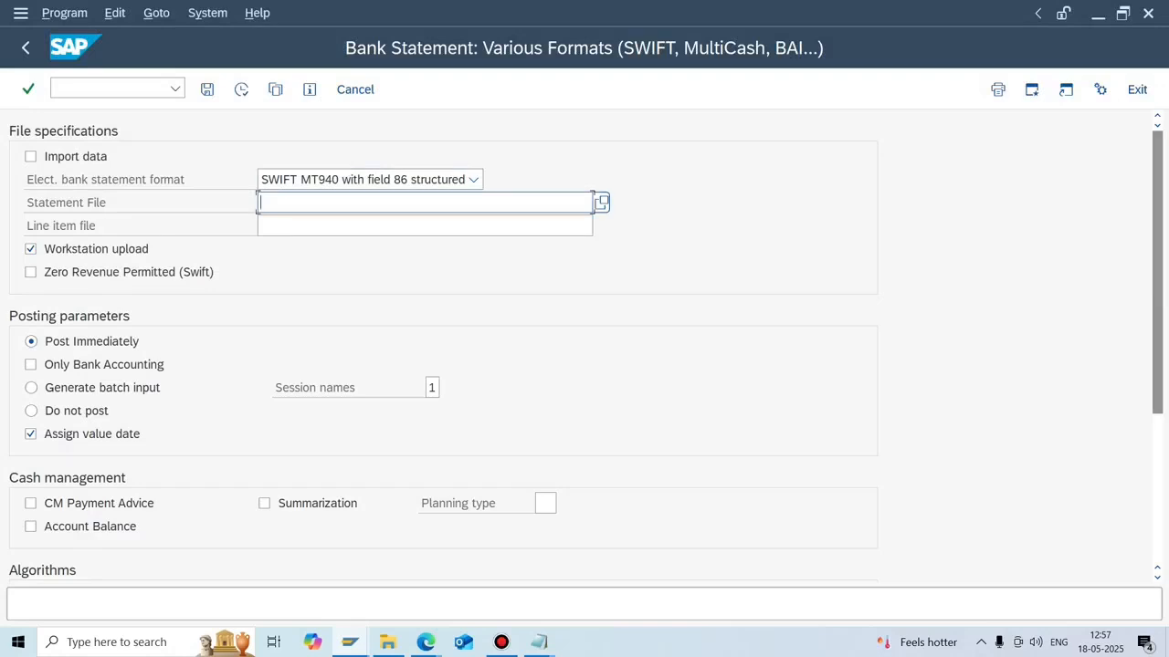
{"action": "left_click", "coordinate": [539, 642]}
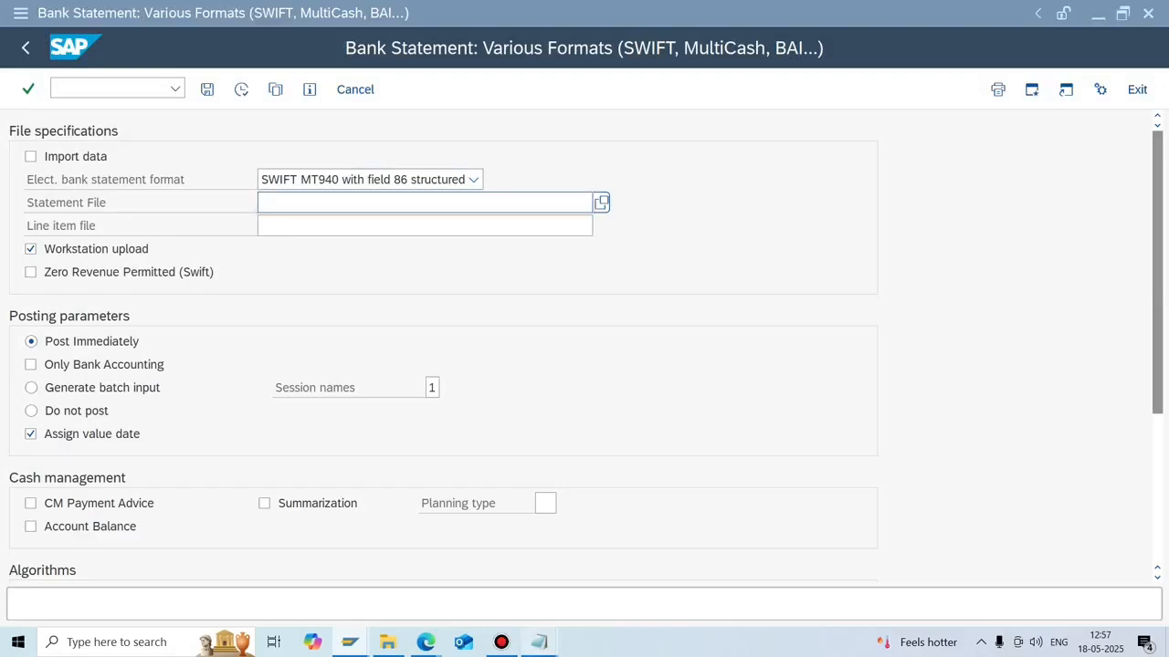
{"action": "left_click", "coordinate": [690, 530]}
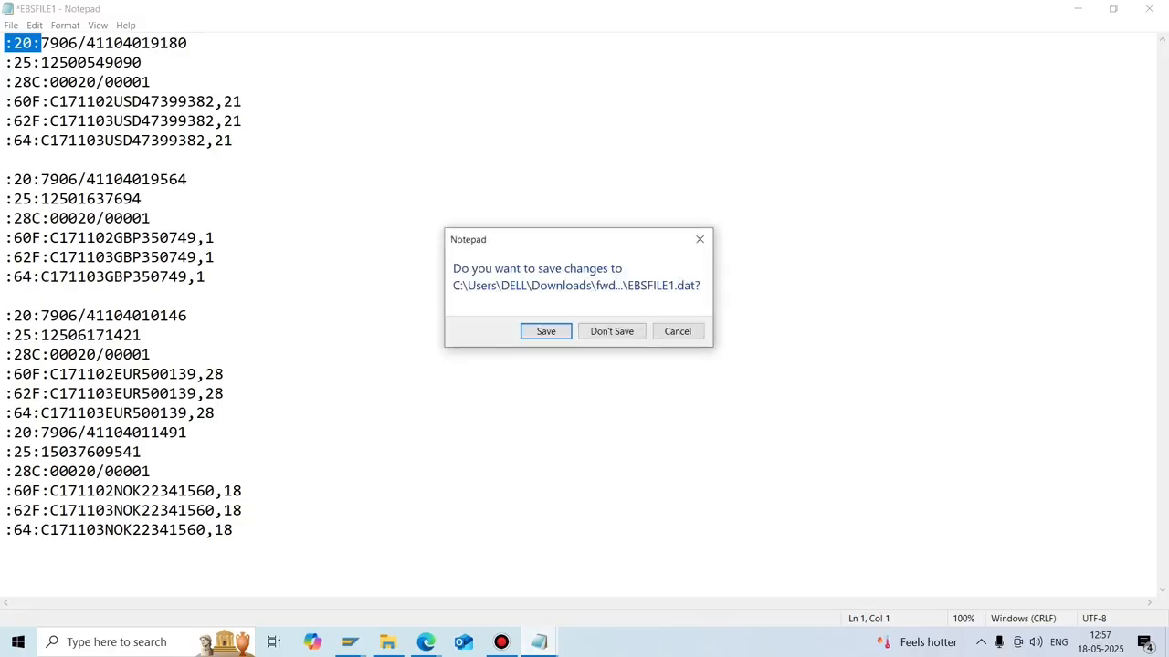
{"action": "left_click", "coordinate": [612, 332]}
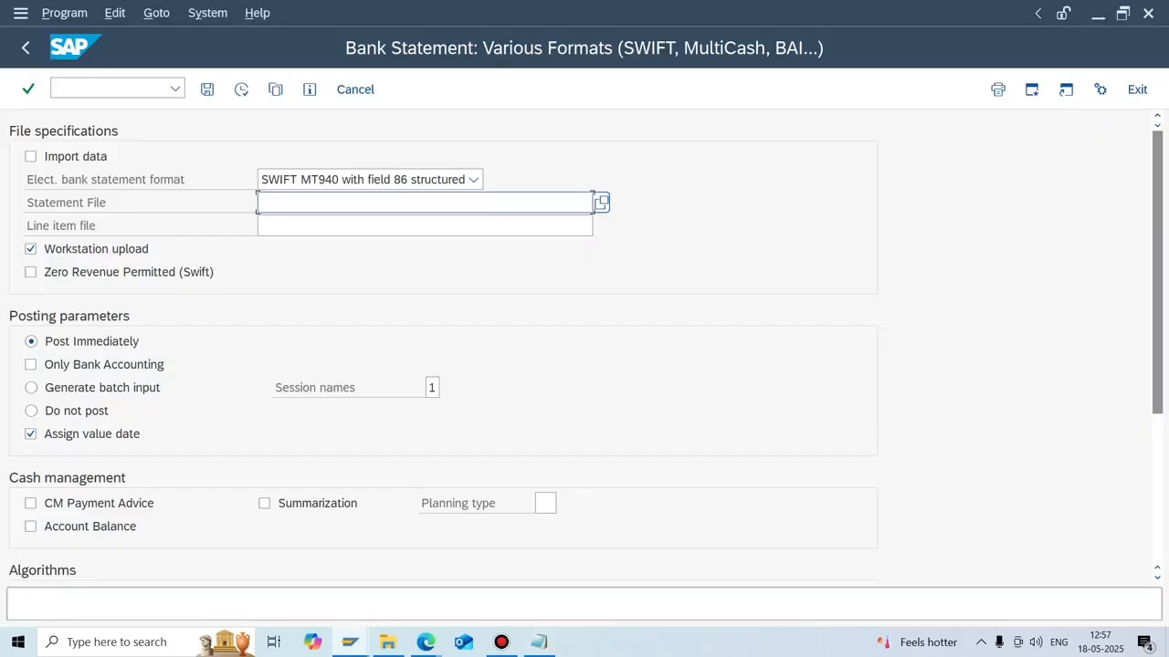
{"action": "left_click", "coordinate": [601, 203]}
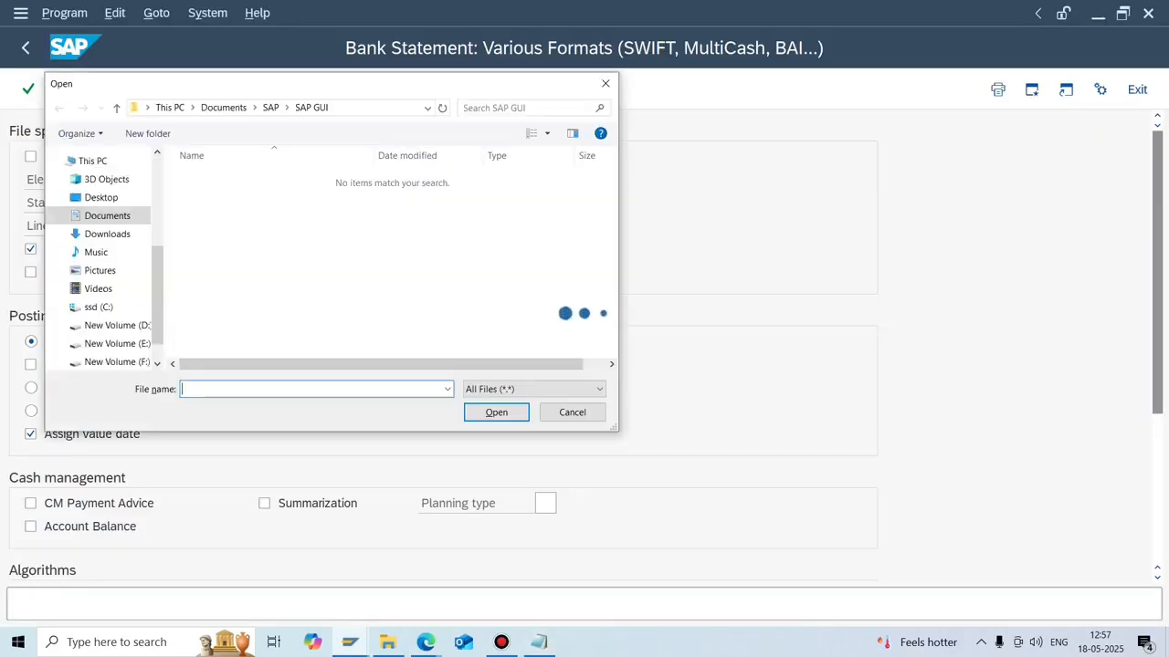
Choose EBSFILE2 from Downloads > fwdebsfiles as the statement file.
{"action": "left_click", "coordinate": [106, 235]}
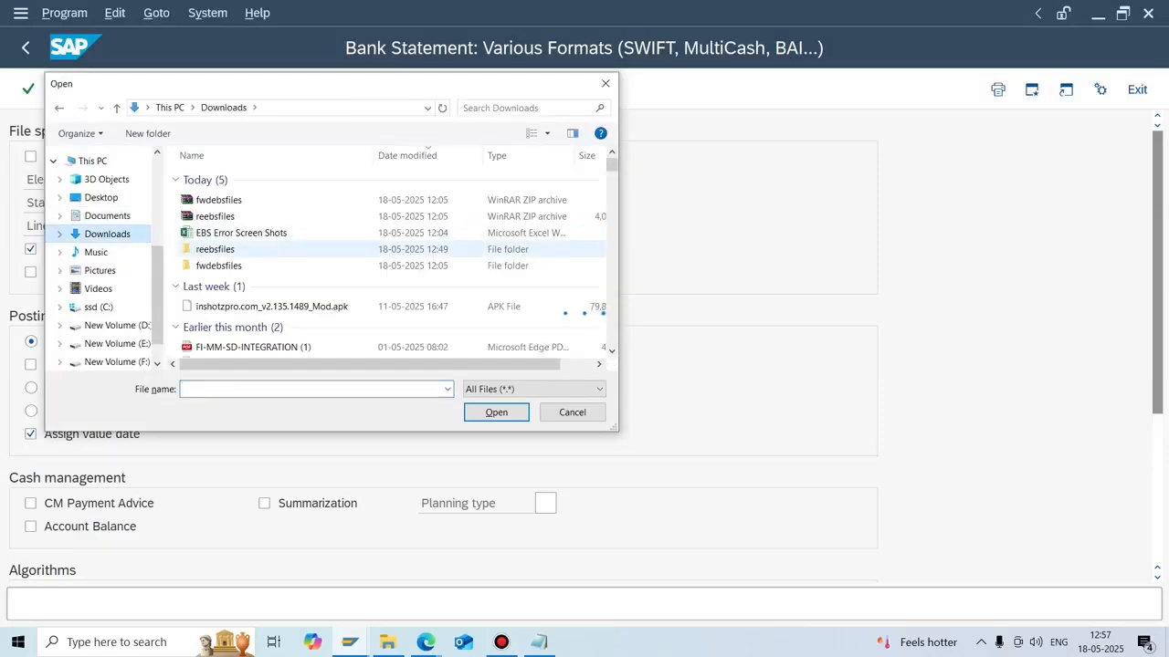
{"action": "double_click", "coordinate": [218, 265]}
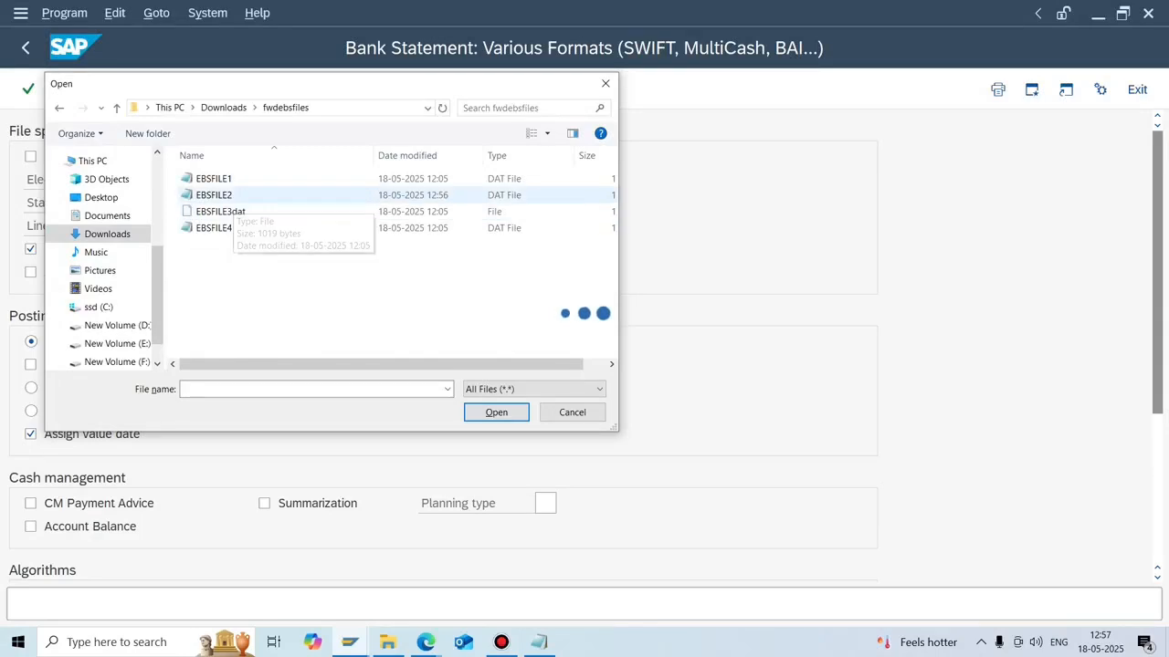
{"action": "left_click", "coordinate": [219, 196]}
{"action": "key", "text": "Return"}
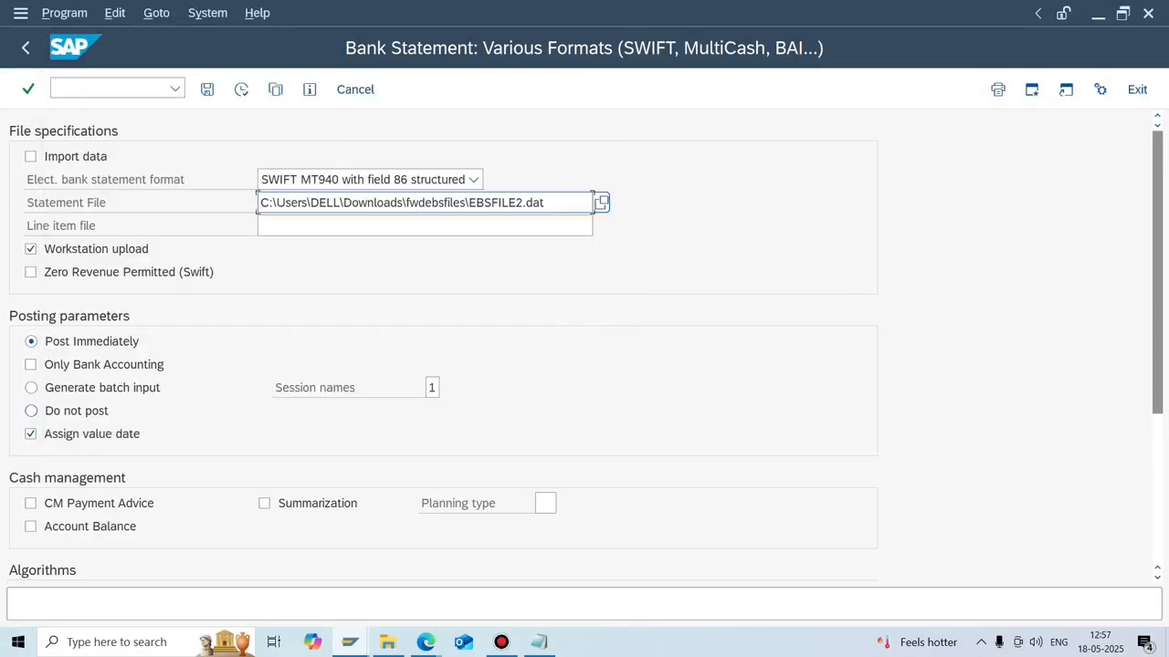
Select Do not post and tick Print posting log and Print statistics.
{"action": "left_click", "coordinate": [31, 411]}
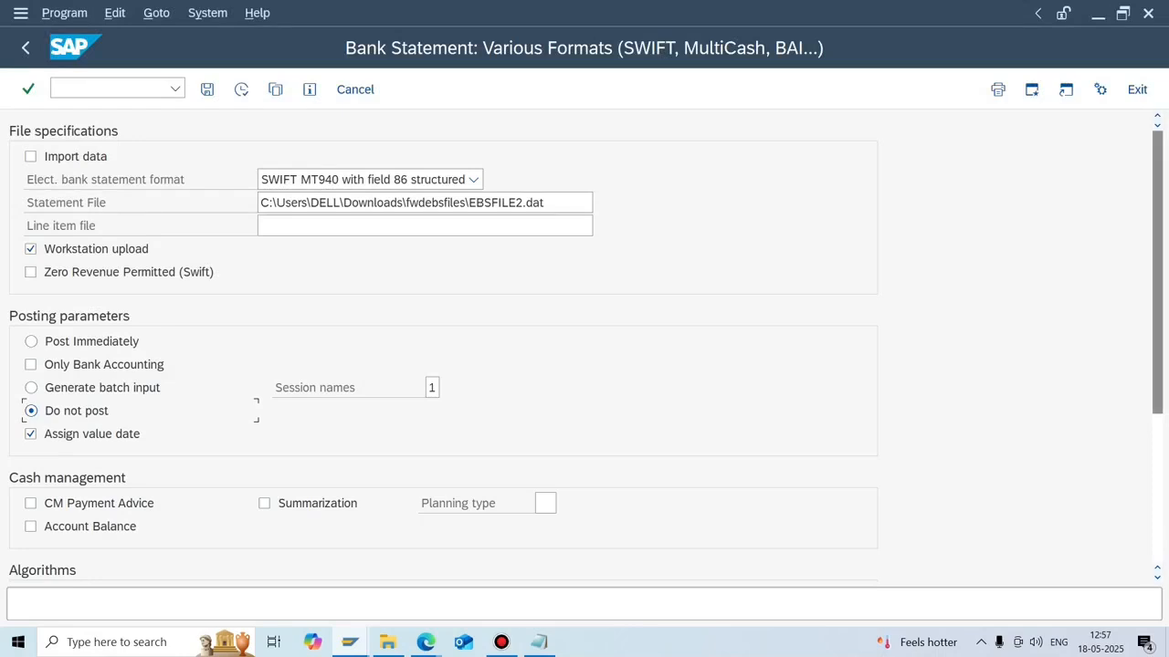
{"action": "scroll", "coordinate": [442, 347], "scroll_direction": "down", "scroll_amount": 4}
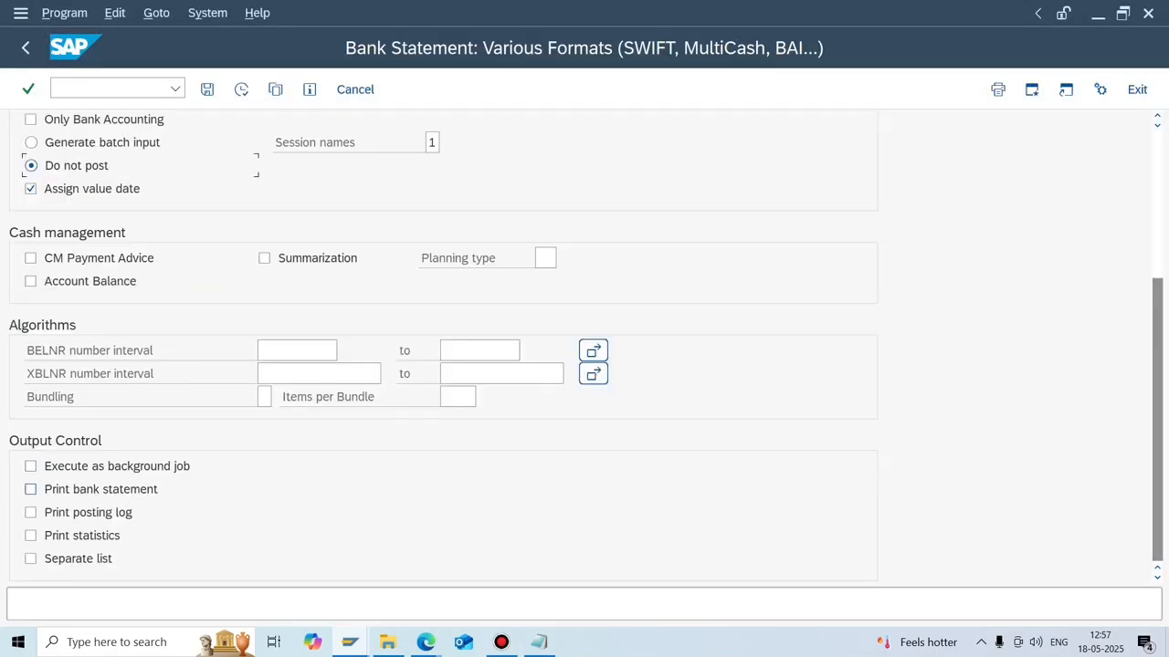
{"action": "left_click", "coordinate": [30, 512]}
{"action": "left_click", "coordinate": [30, 536]}
Add the bank statement printout, execute the import, acknowledge the no-data notice and return to Easy Access.
{"action": "left_click", "coordinate": [30, 489]}
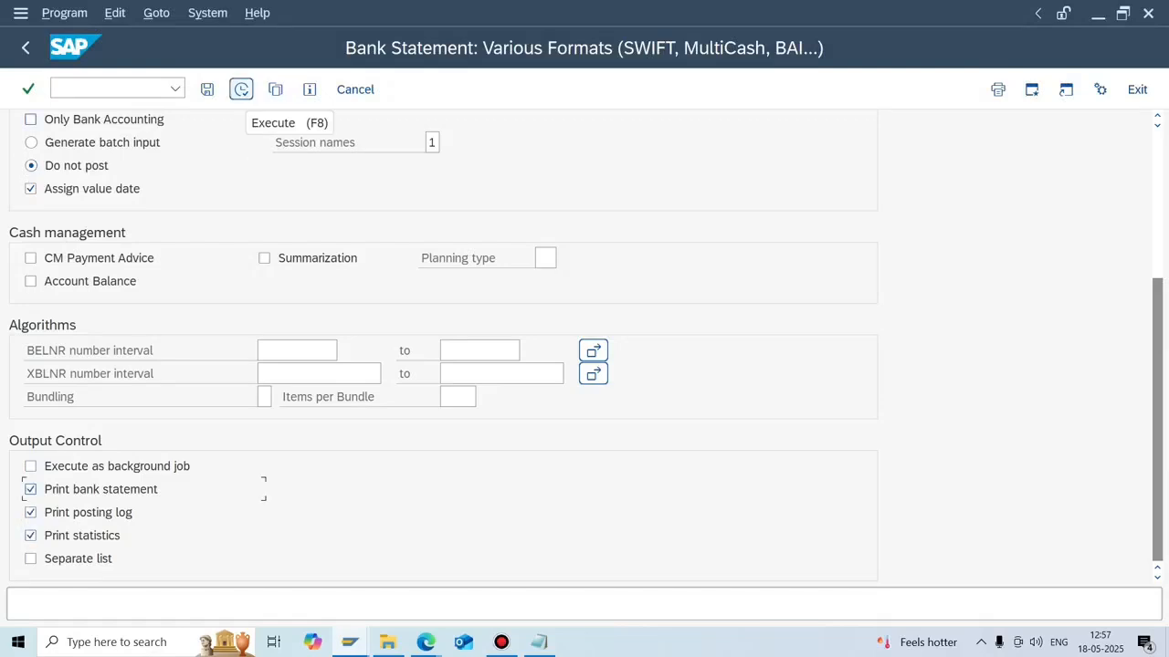
{"action": "left_click", "coordinate": [241, 88]}
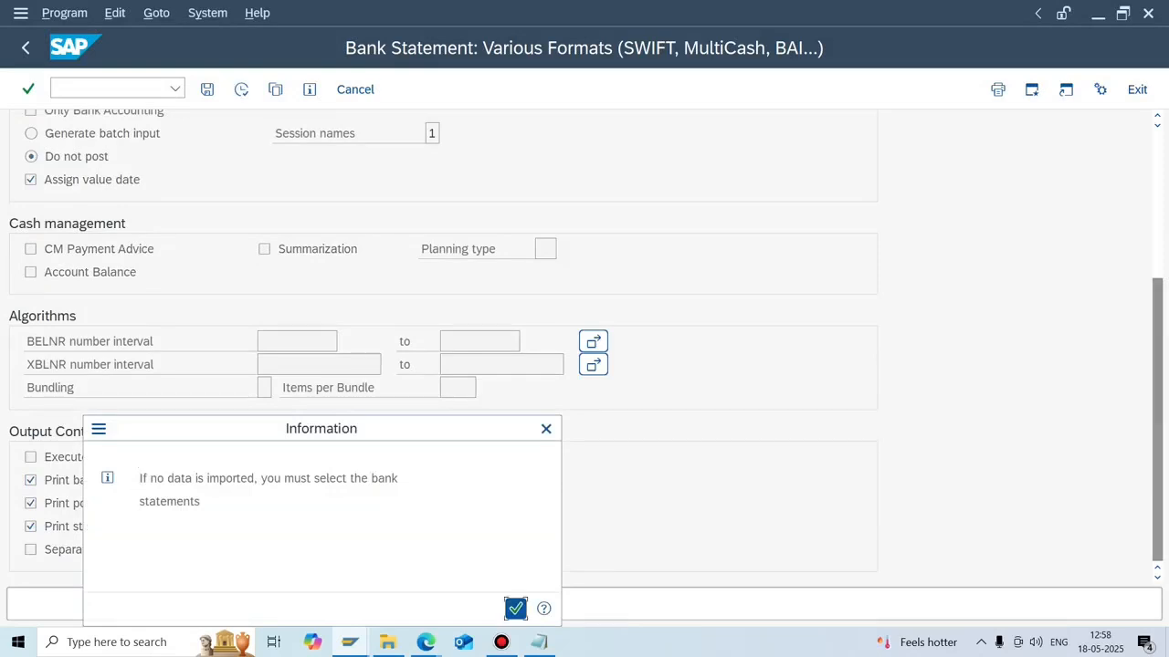
{"action": "left_click", "coordinate": [516, 608]}
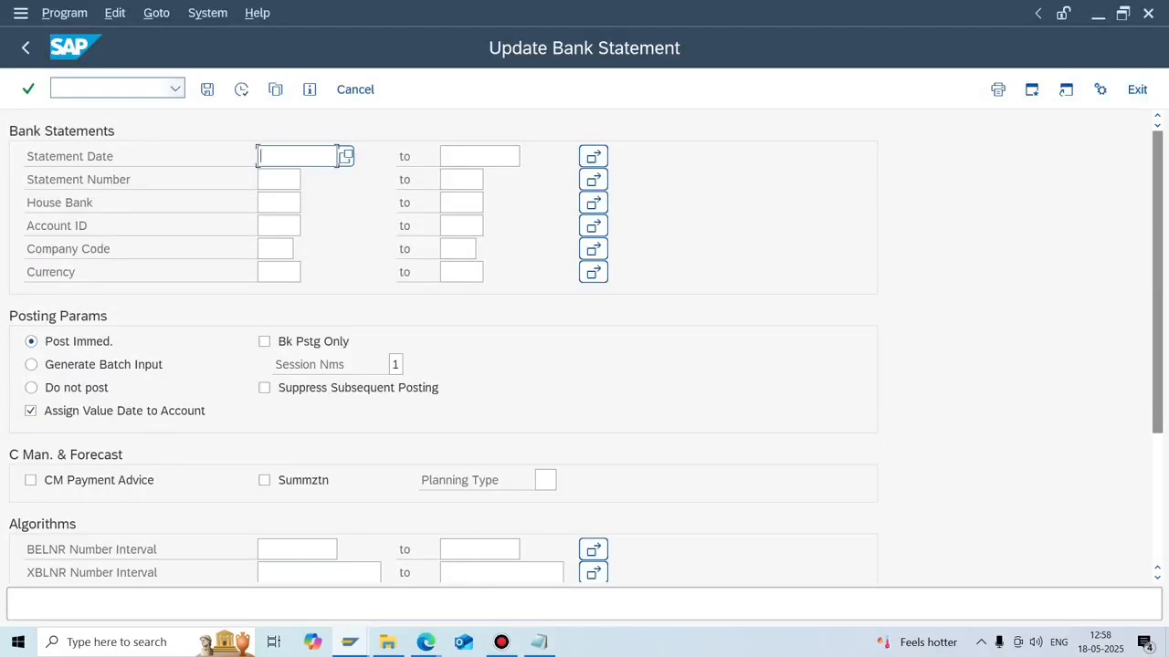
{"action": "left_click", "coordinate": [26, 48]}
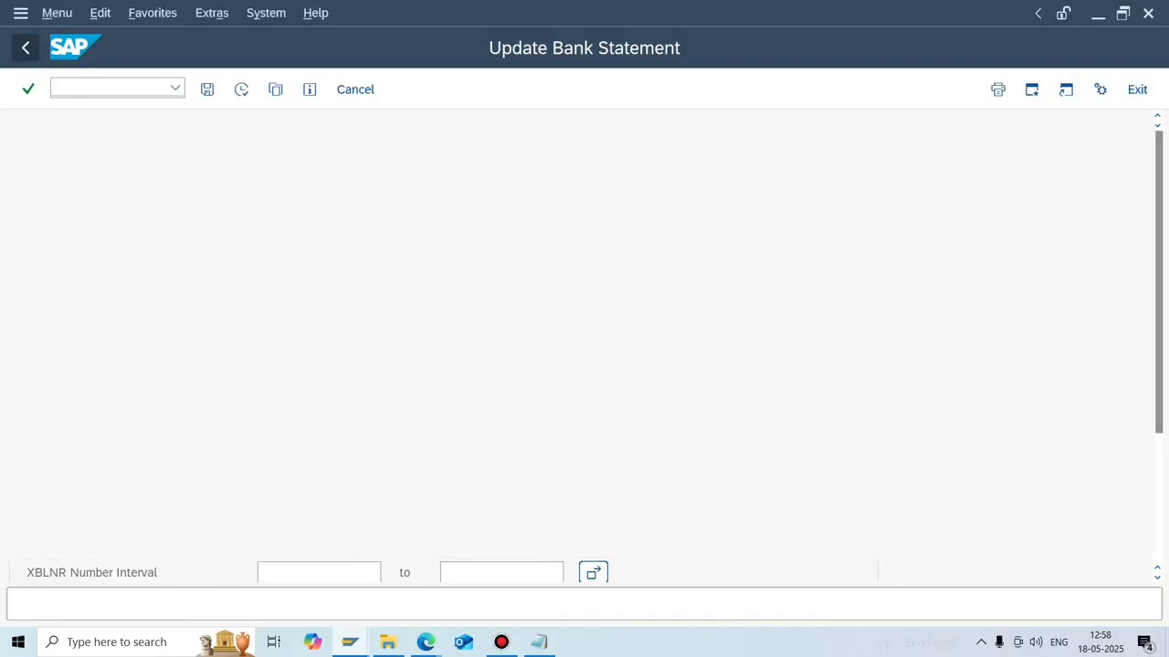
{"action": "left_click", "coordinate": [175, 88]}
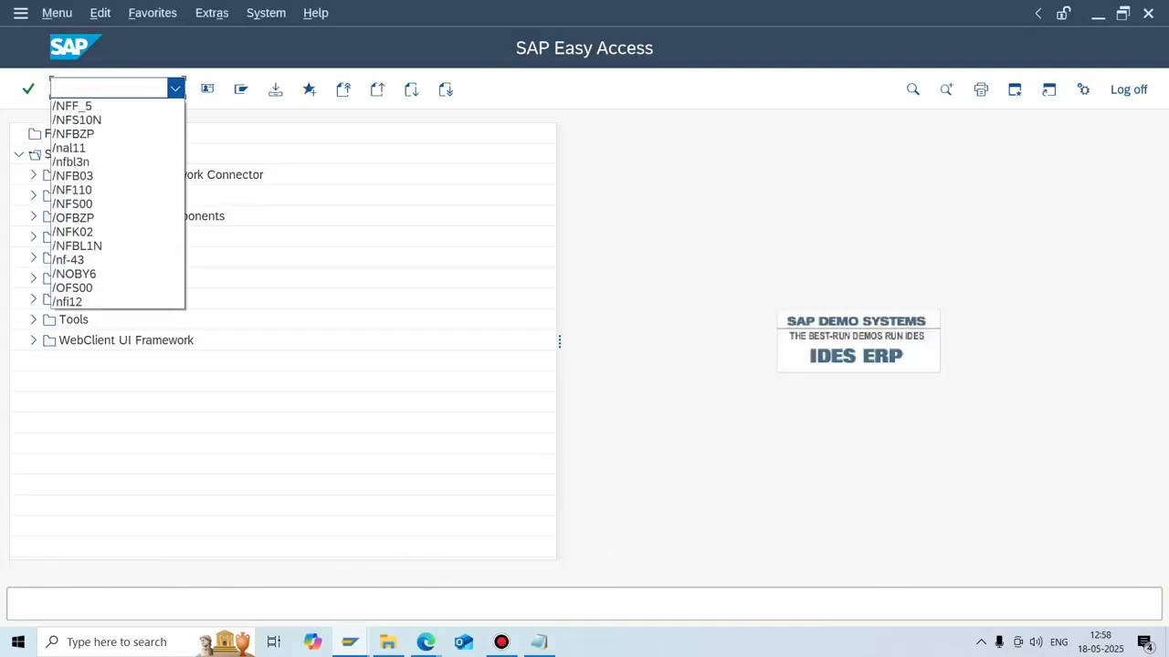
Rerun /NFF_5 and set the format to SWIFT MT940 with field 86 structured.
{"action": "left_click", "coordinate": [119, 106]}
{"action": "key", "text": "Return"}
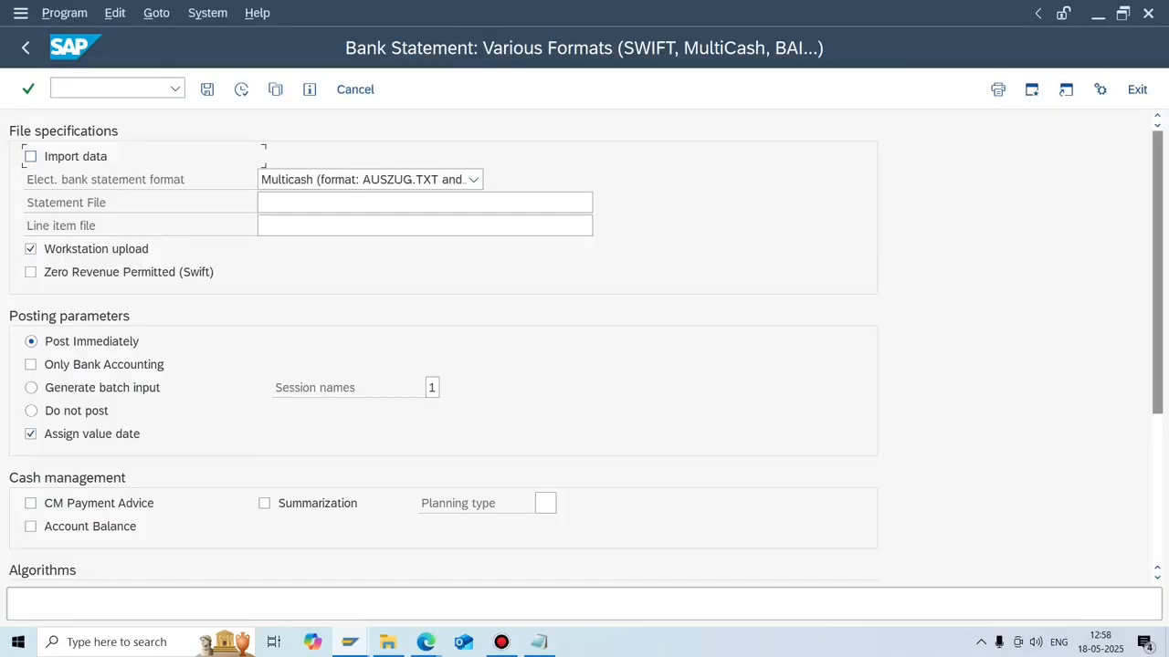
{"action": "left_click", "coordinate": [474, 179]}
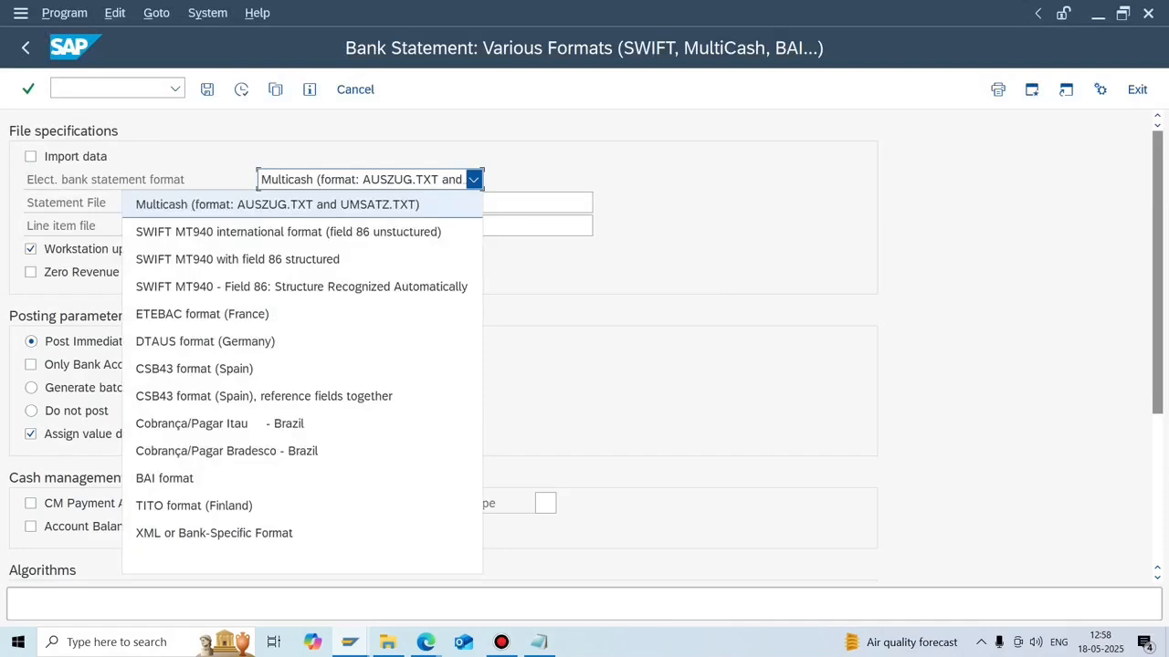
{"action": "key", "text": "Up"}
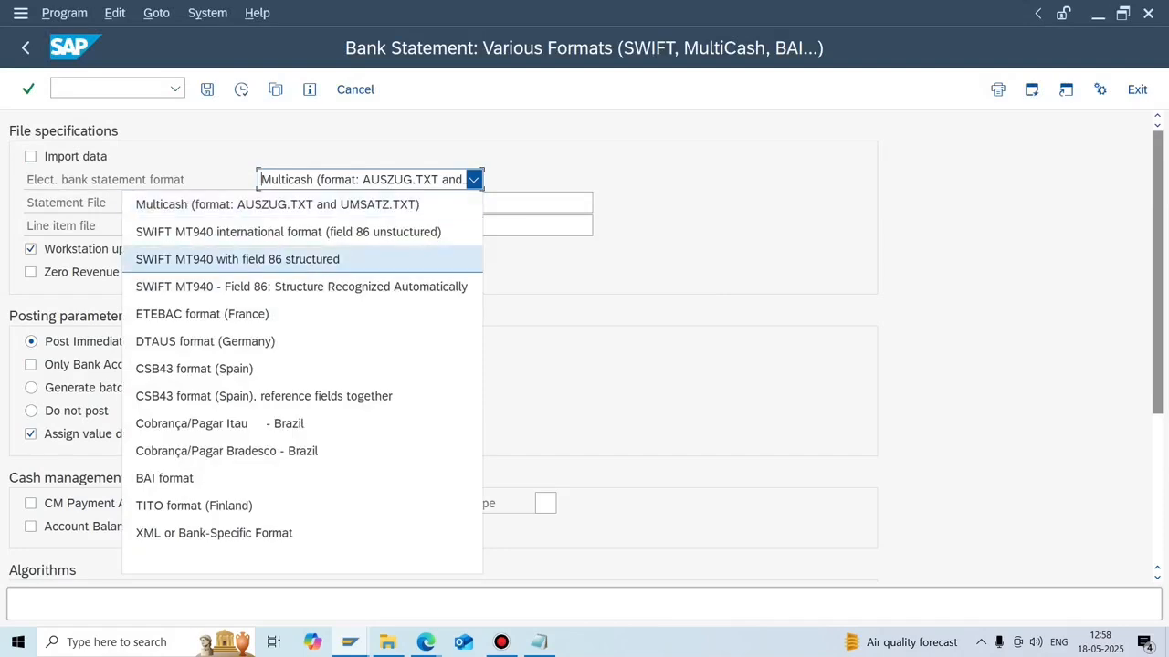
{"action": "key", "text": "Up"}
{"action": "key", "text": "Return"}
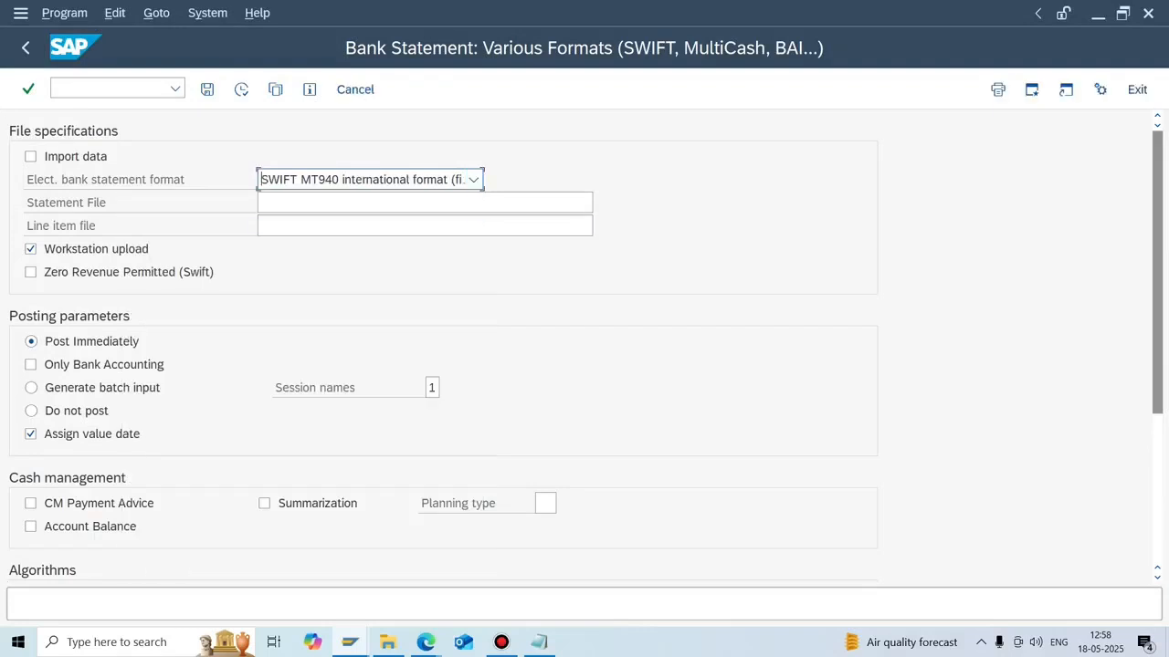
{"action": "key", "text": "F4"}
{"action": "key", "text": "Down"}
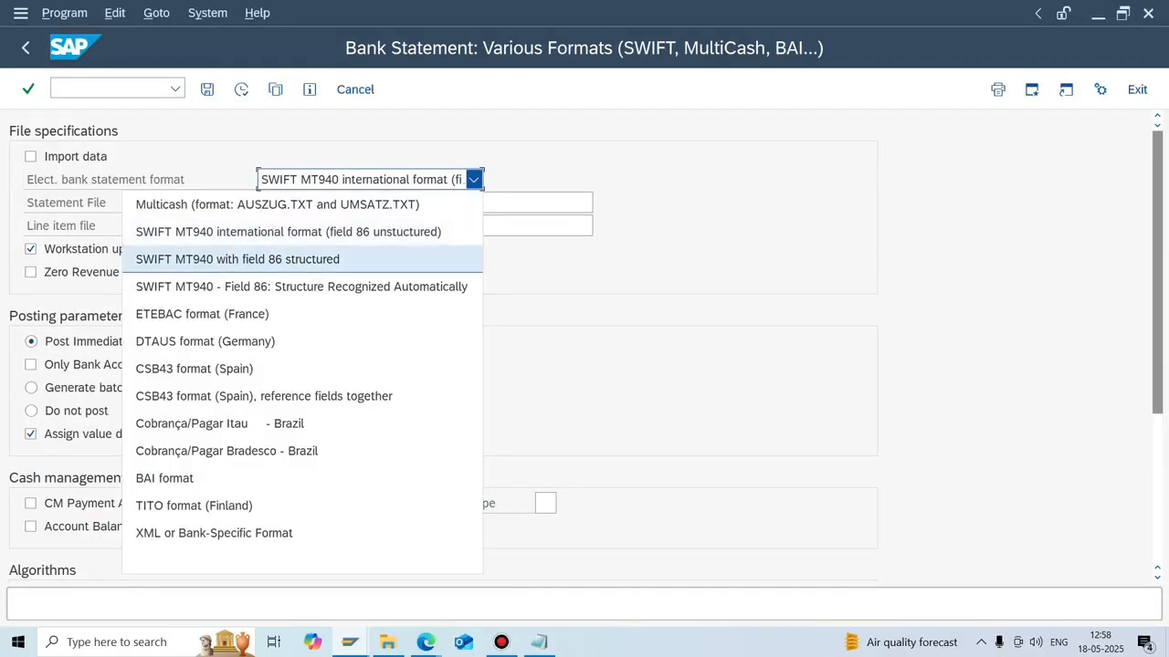
{"action": "key", "text": "Return"}
Tick Import data, Do not post, all three print options and Separate list.
{"action": "left_click", "coordinate": [32, 157]}
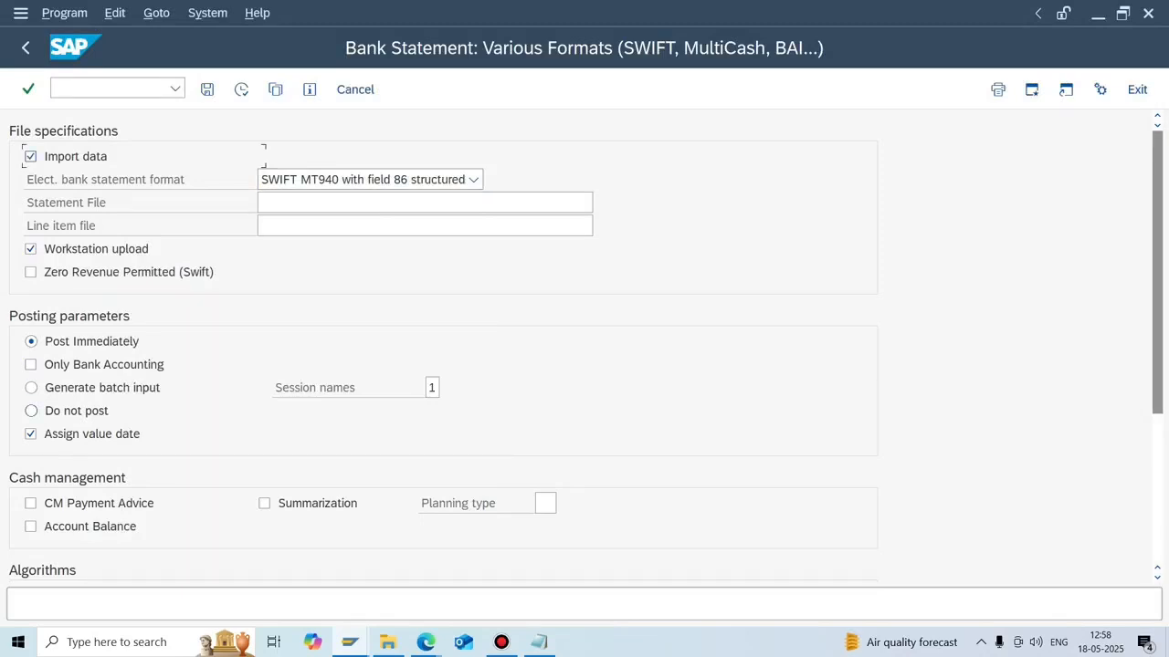
{"action": "left_click", "coordinate": [31, 411]}
{"action": "scroll", "coordinate": [442, 347], "scroll_direction": "down", "scroll_amount": 5}
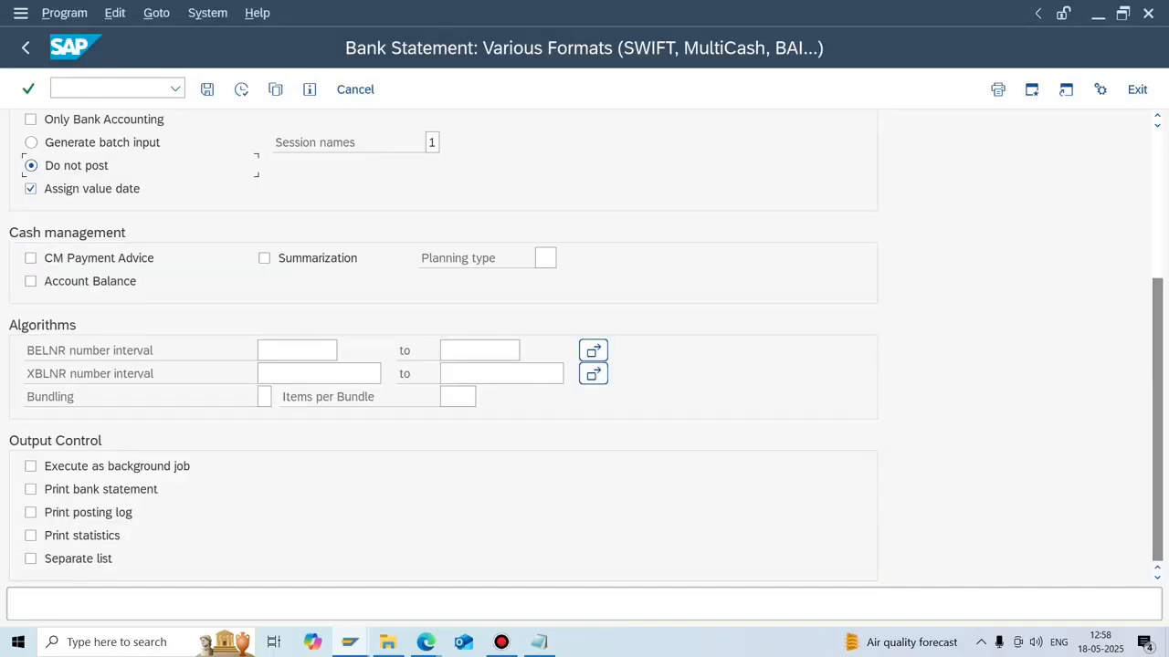
{"action": "left_click", "coordinate": [31, 490]}
{"action": "left_click", "coordinate": [31, 512]}
{"action": "left_click", "coordinate": [31, 535]}
{"action": "left_click", "coordinate": [31, 559]}
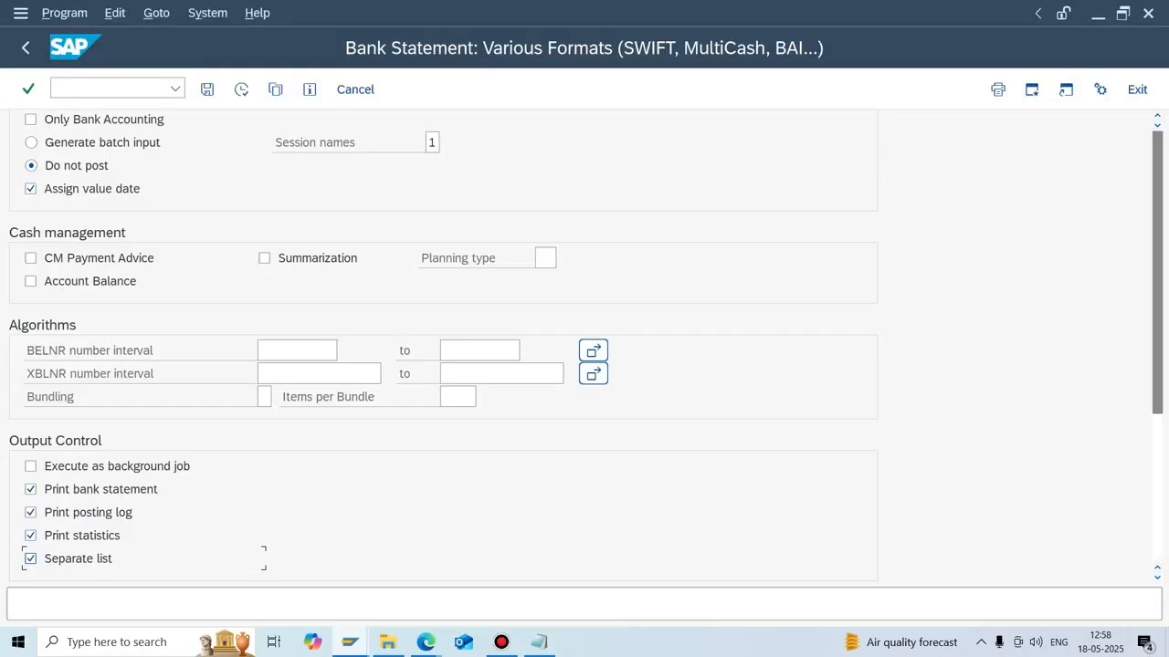
{"action": "scroll", "coordinate": [23, 570], "scroll_direction": "up", "scroll_amount": 5}
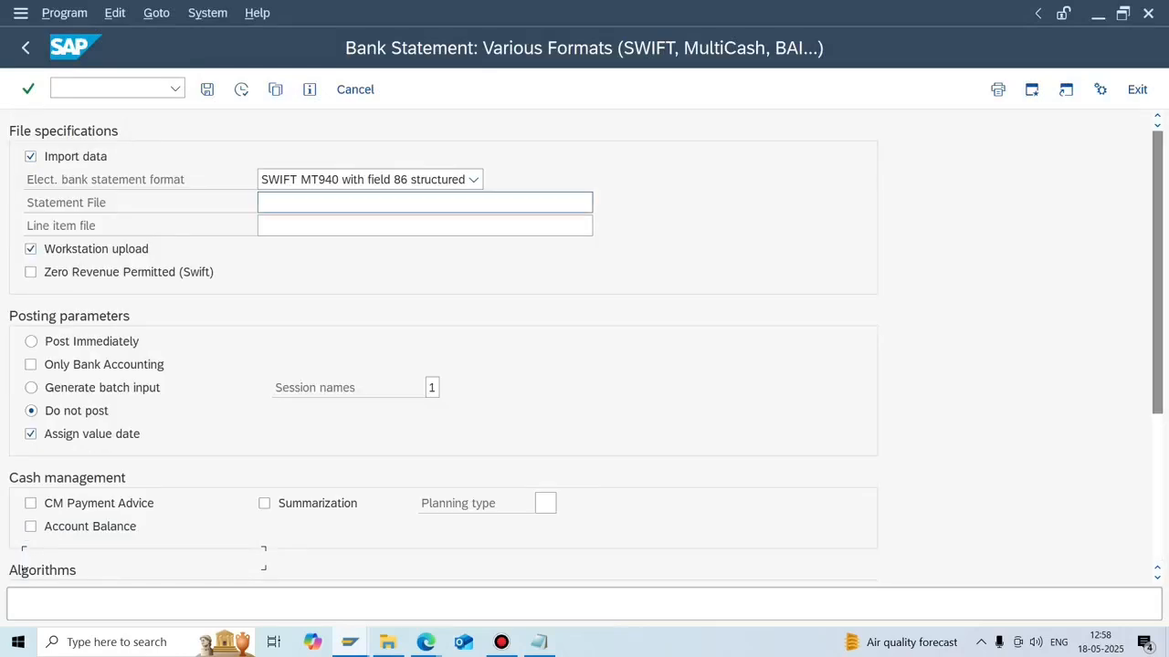
{"action": "left_click", "coordinate": [425, 202]}
Load EBSFILE2, execute the import and dismiss the 'OPENI is not a valid amount' error.
{"action": "left_click", "coordinate": [602, 203]}
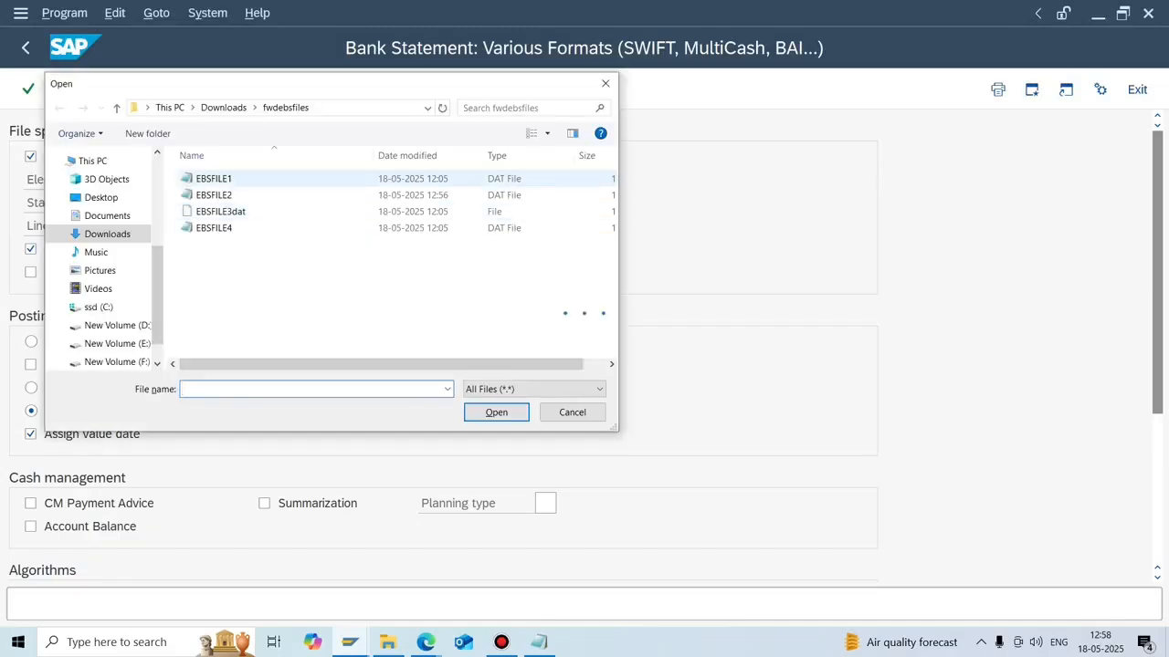
{"action": "double_click", "coordinate": [219, 196]}
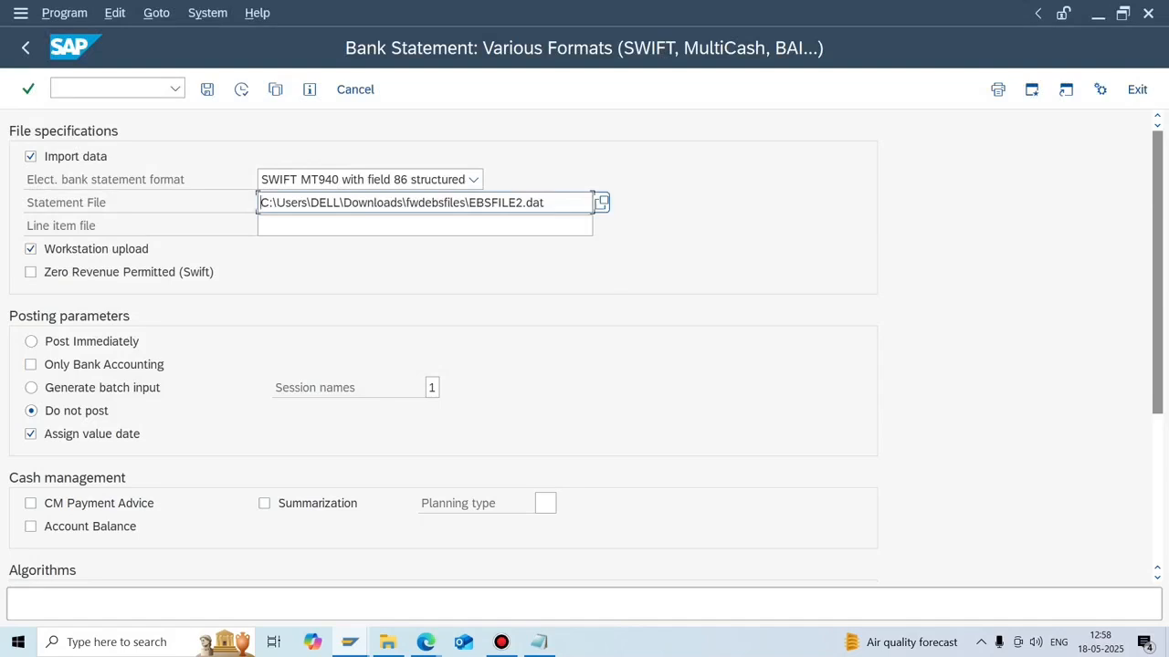
{"action": "left_click", "coordinate": [241, 88]}
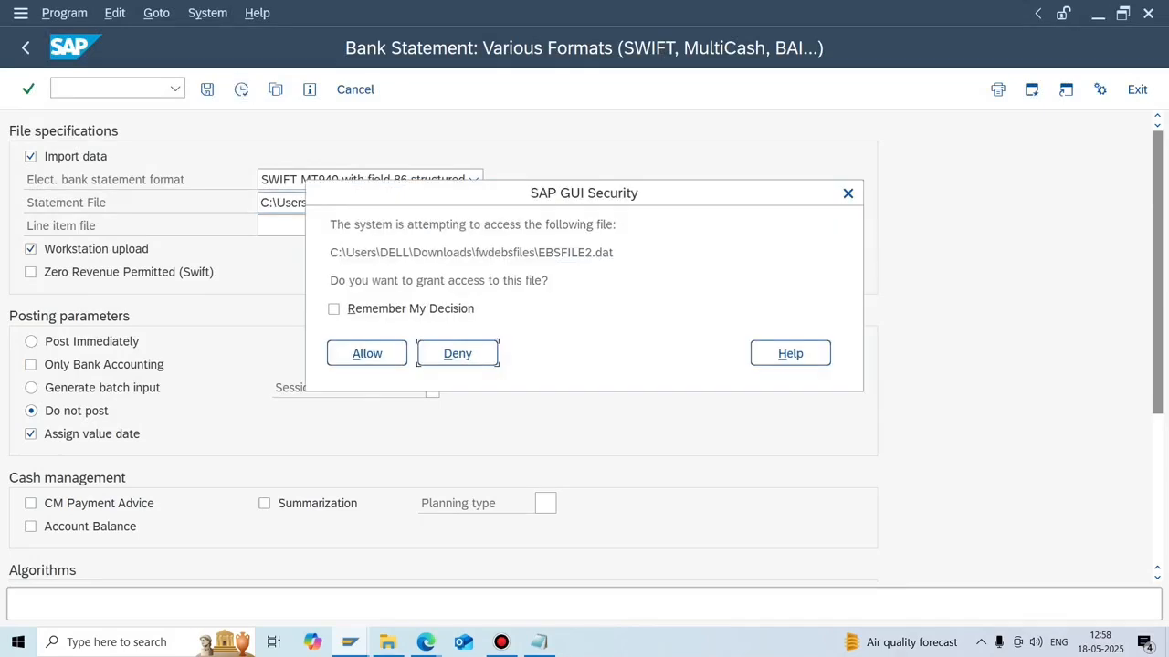
{"action": "left_click", "coordinate": [367, 353]}
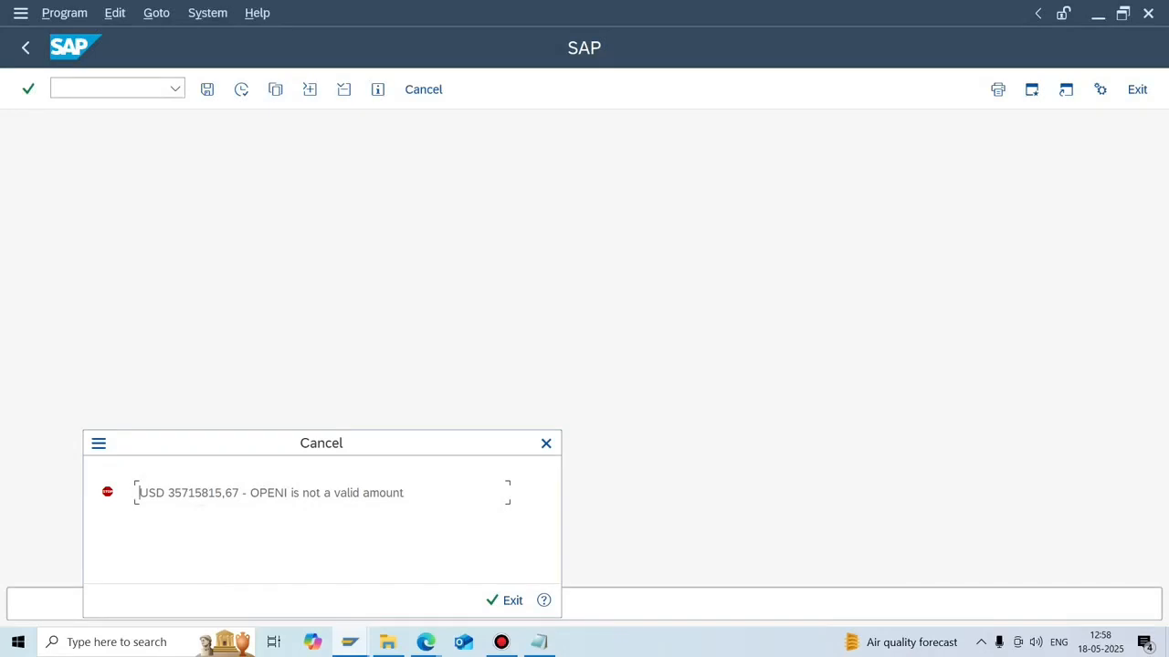
{"action": "left_click_drag", "start_coordinate": [167, 493], "coordinate": [242, 493]}
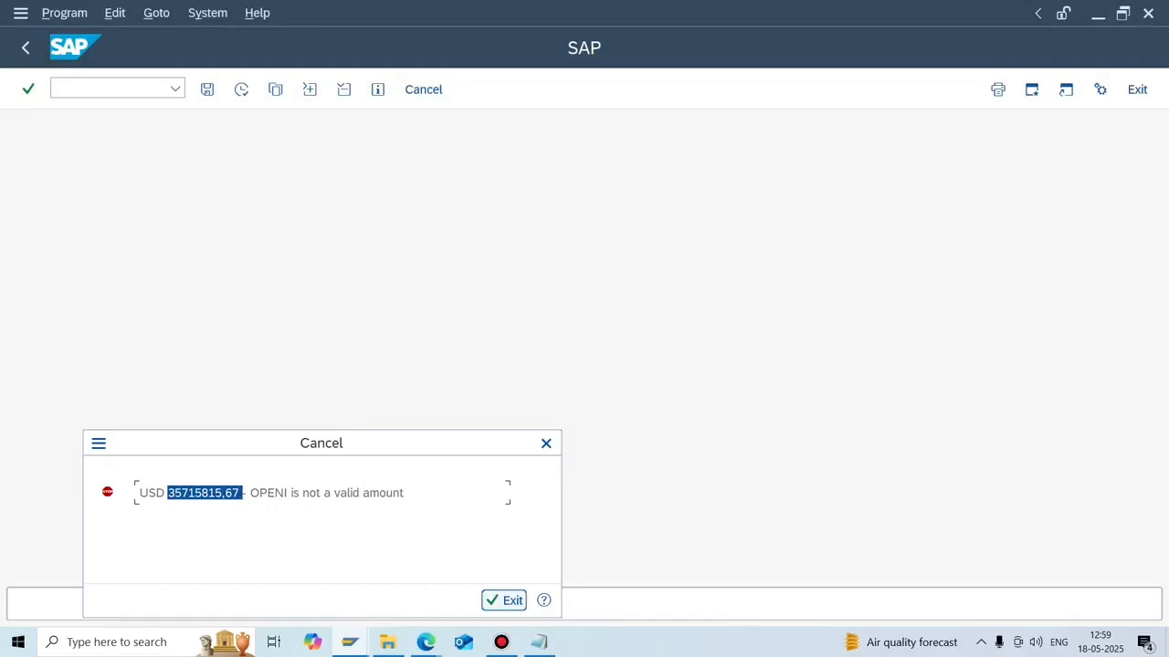
{"action": "left_click", "coordinate": [505, 600]}
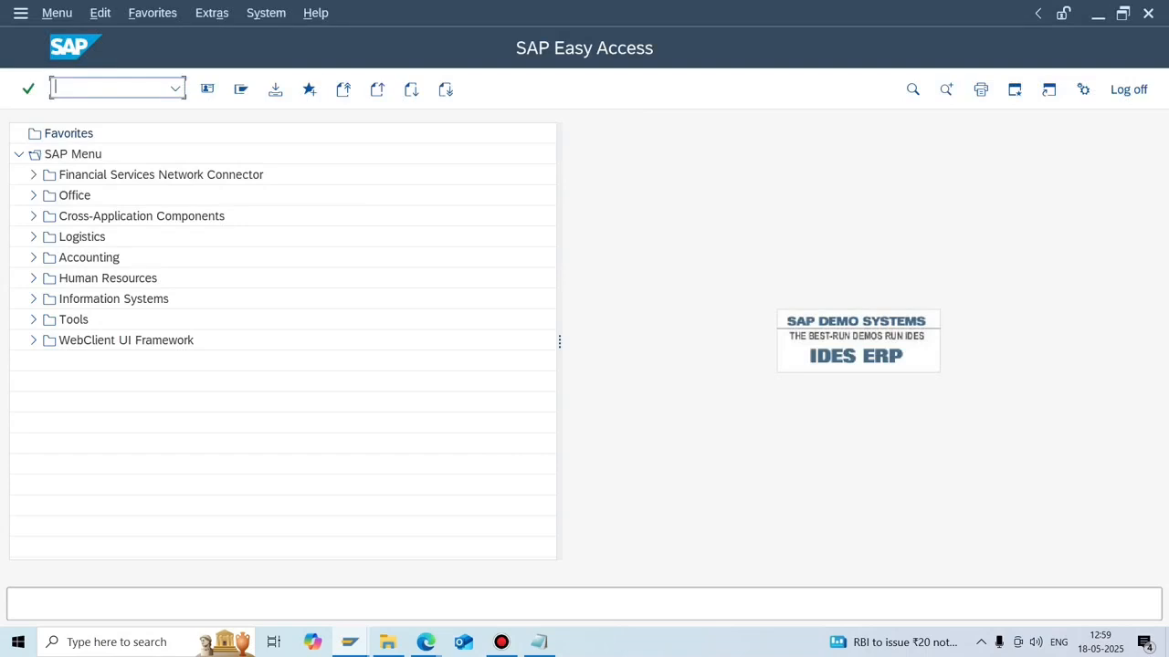
Display vendor 1402's open items with /NFBL1N, then return to the selection screen.
{"action": "left_click", "coordinate": [350, 642]}
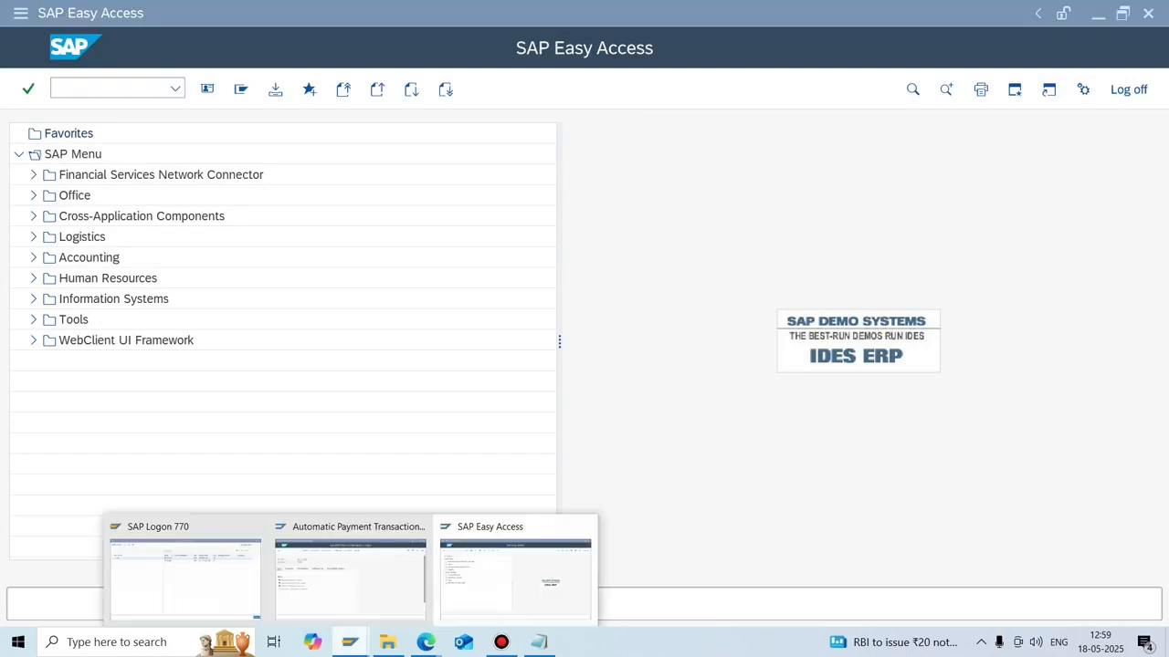
{"action": "left_click", "coordinate": [514, 575]}
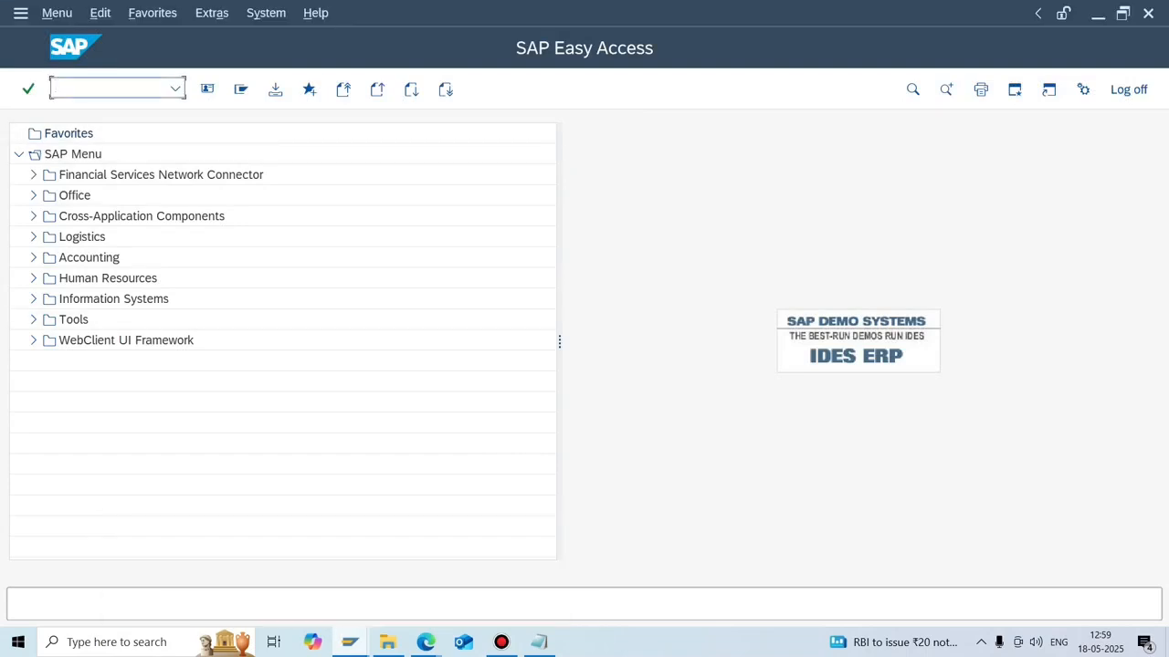
{"action": "type", "text": "/NFBL1N"}
{"action": "key", "text": "Return"}
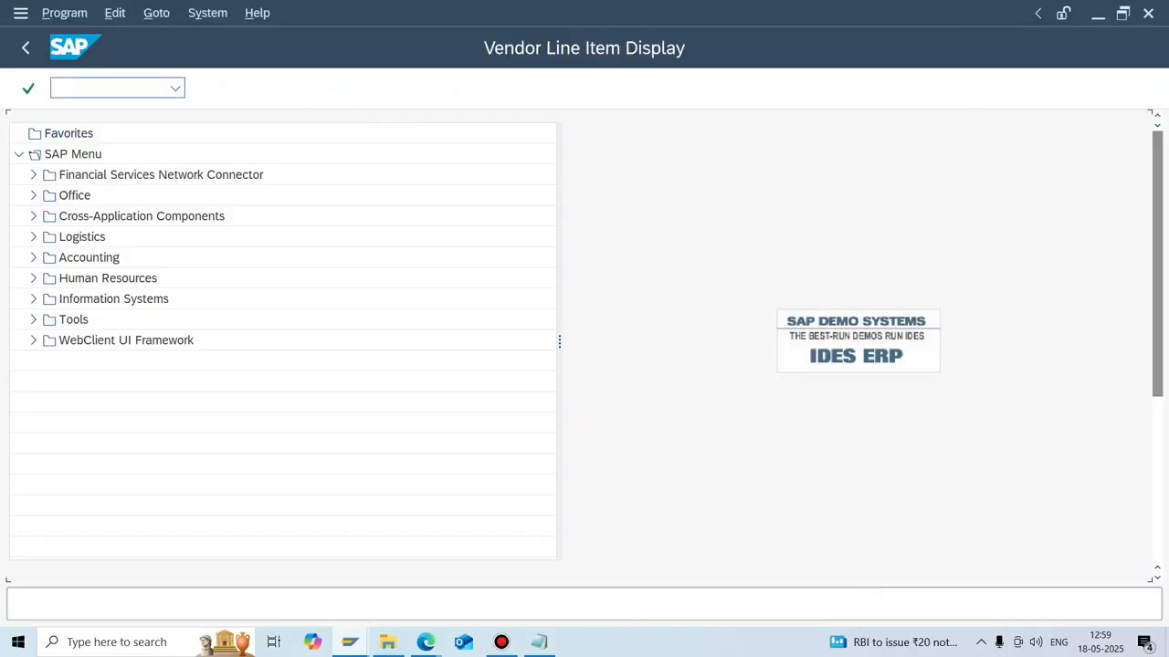
{"action": "left_click", "coordinate": [241, 88]}
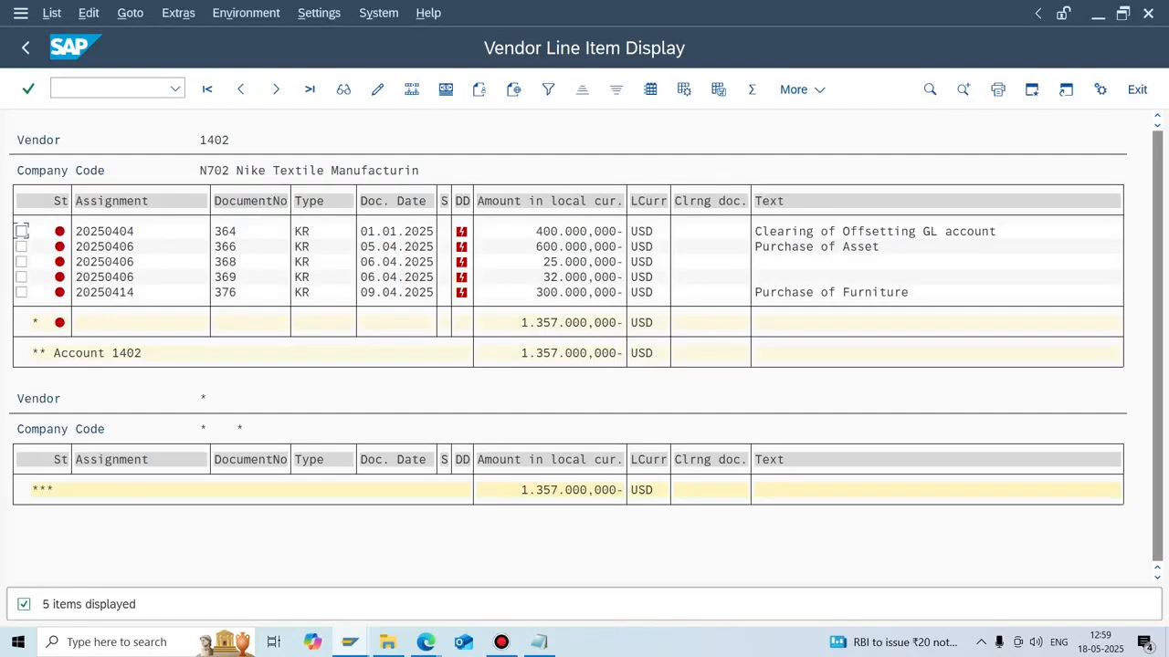
{"action": "left_click", "coordinate": [26, 47]}
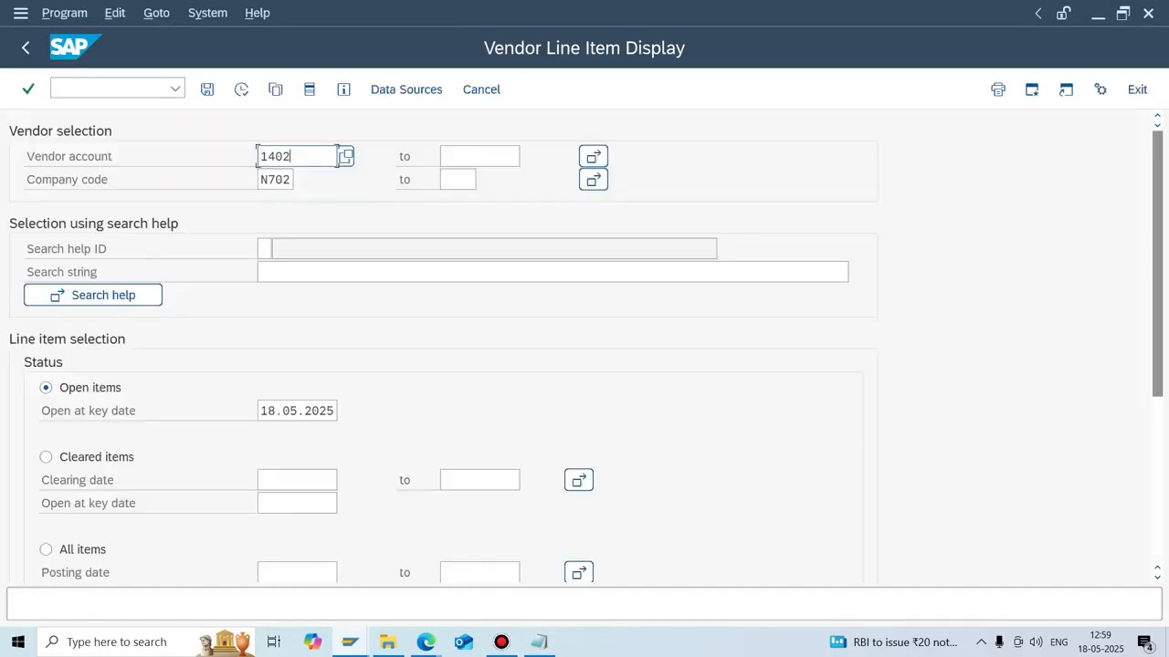
Run /nfbl3n and execute it to list G/L account 200014's open items.
{"action": "left_click", "coordinate": [82, 89]}
{"action": "type", "text": "/nfbl3n"}
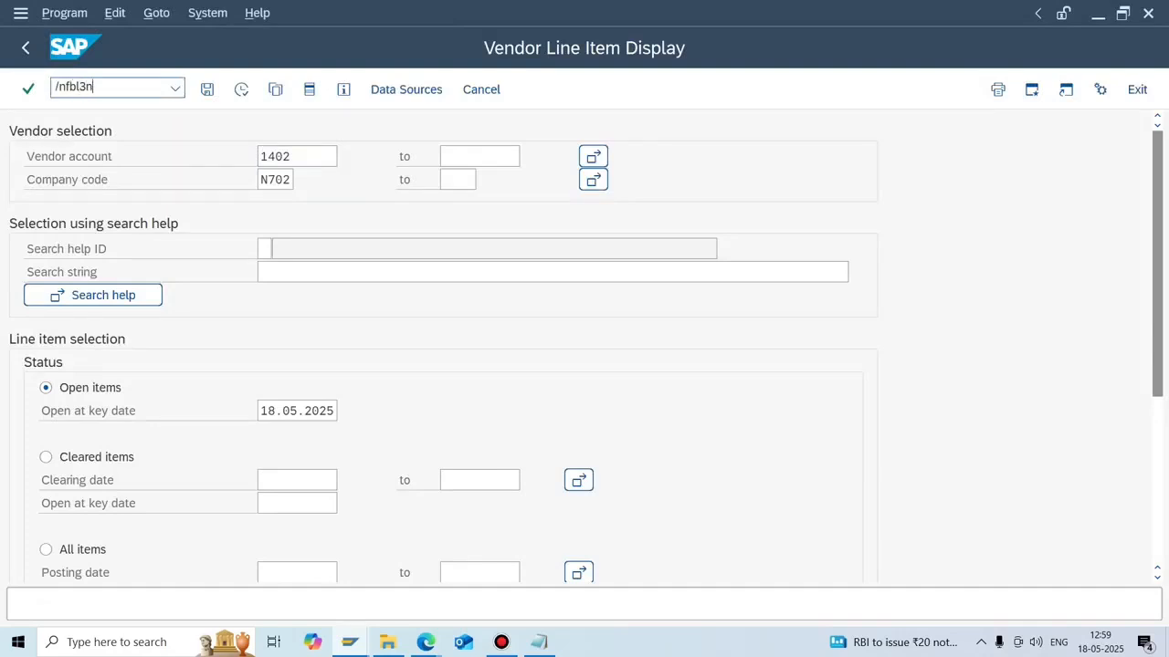
{"action": "key", "text": "Return"}
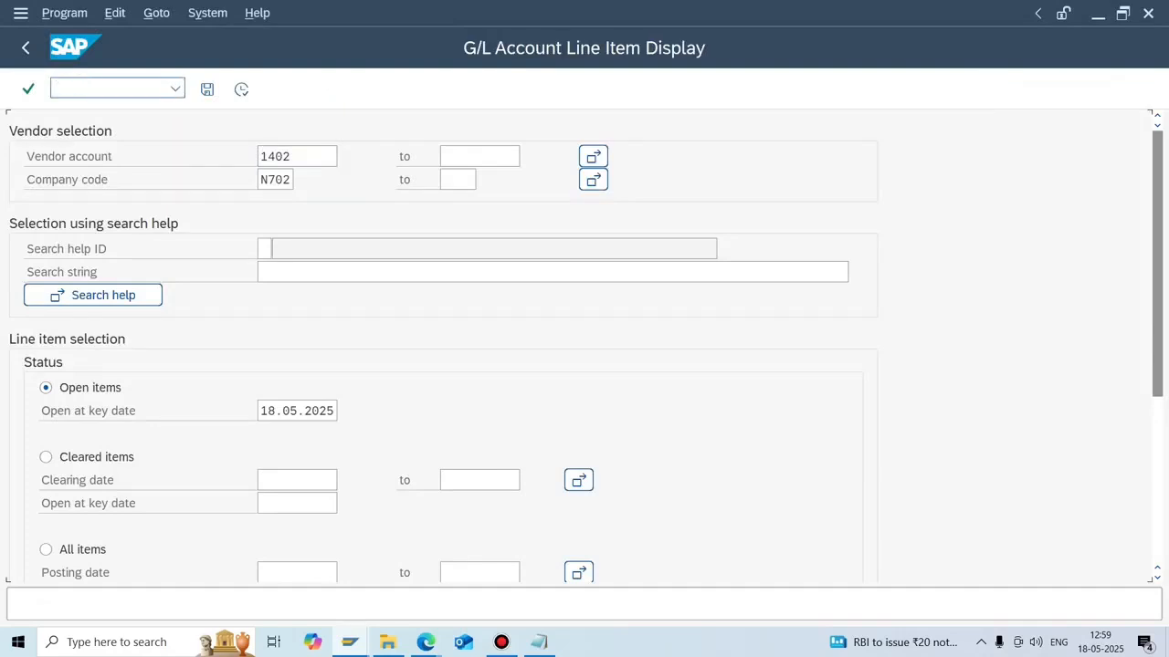
{"action": "left_click", "coordinate": [241, 89]}
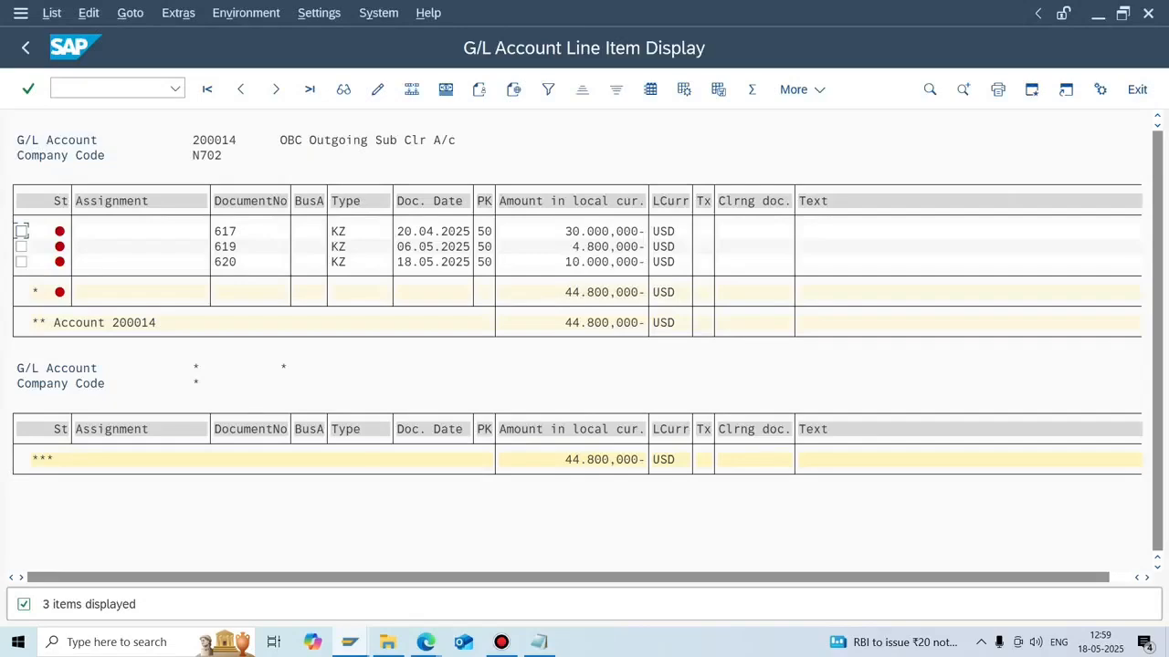
Show the desktop and open EBSFILE2 from fwdebsfiles in a maximized Notepad window.
{"action": "key", "text": "alt+Tab"}
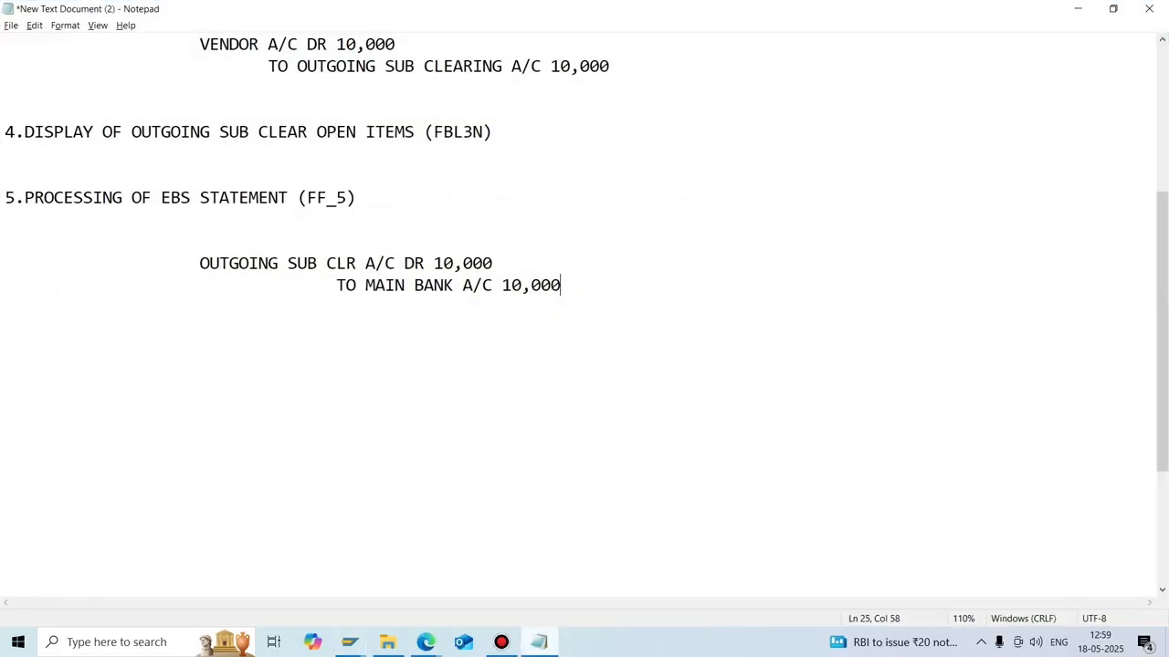
{"action": "right_click", "coordinate": [594, 641]}
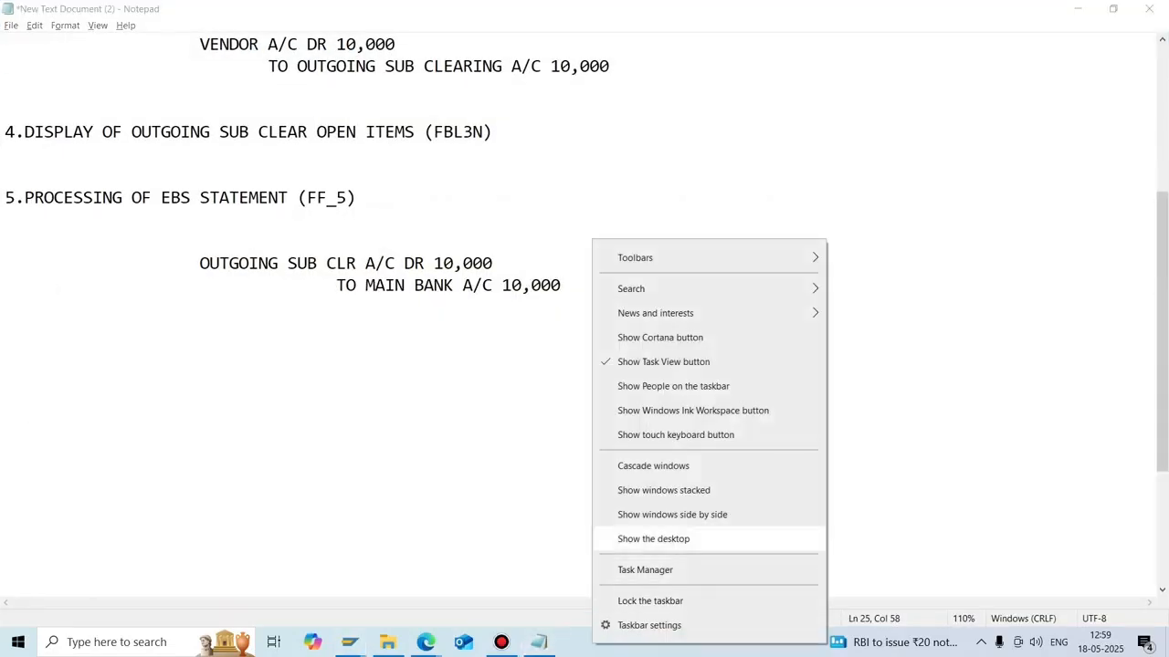
{"action": "left_click", "coordinate": [651, 538]}
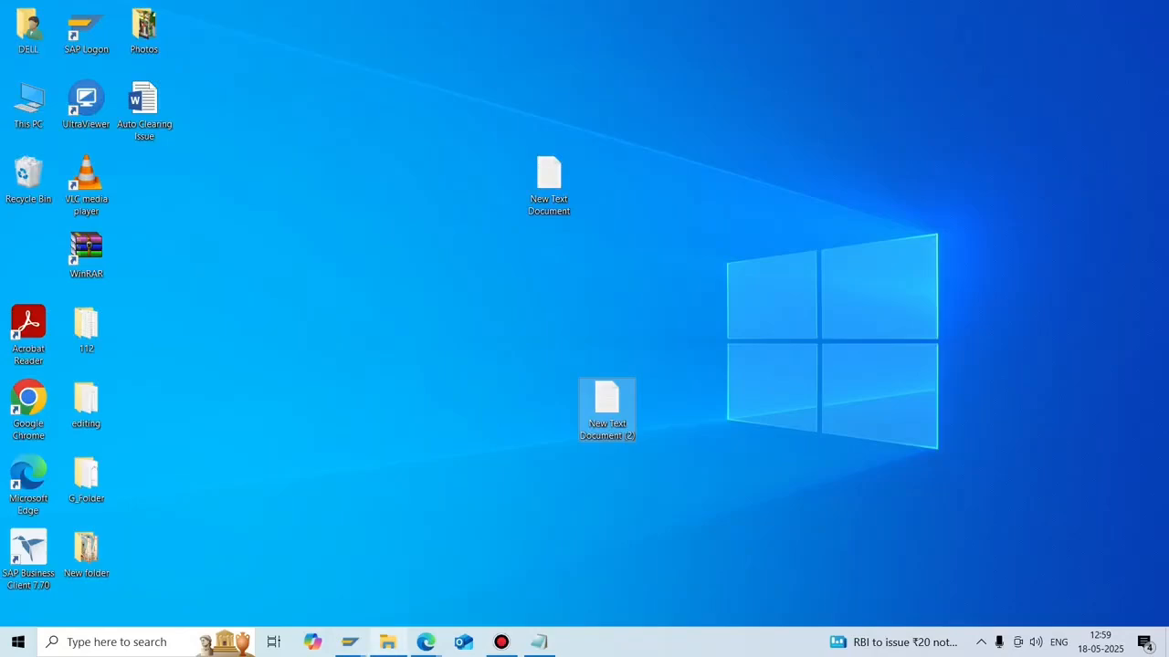
{"action": "left_click", "coordinate": [387, 642]}
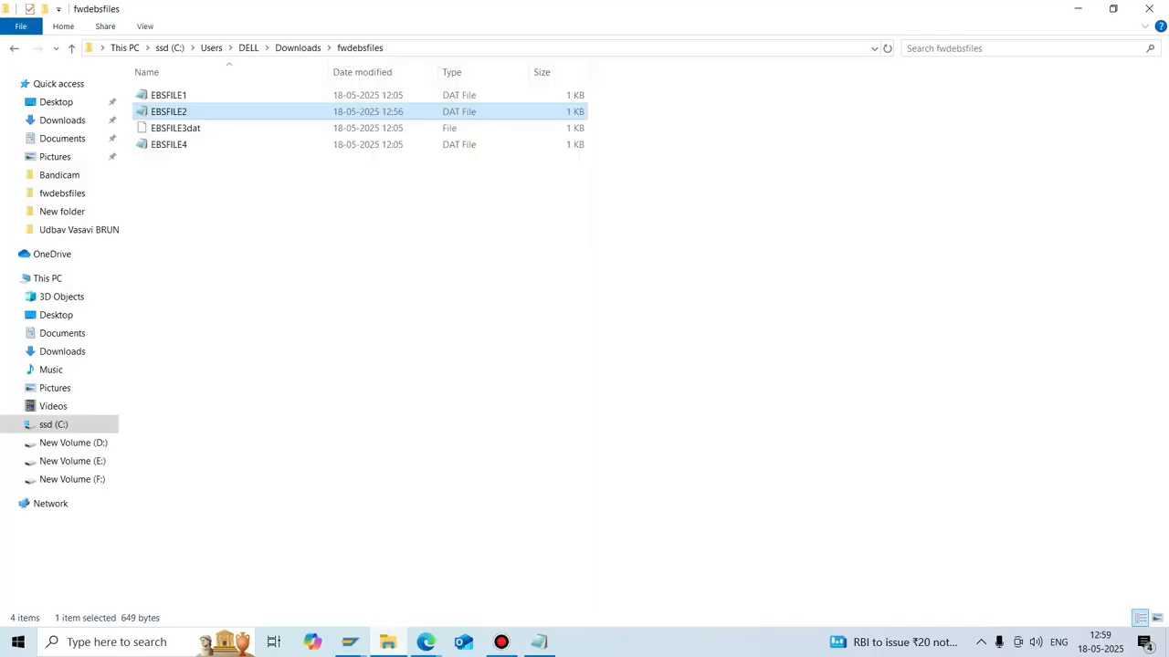
{"action": "key", "text": "Return"}
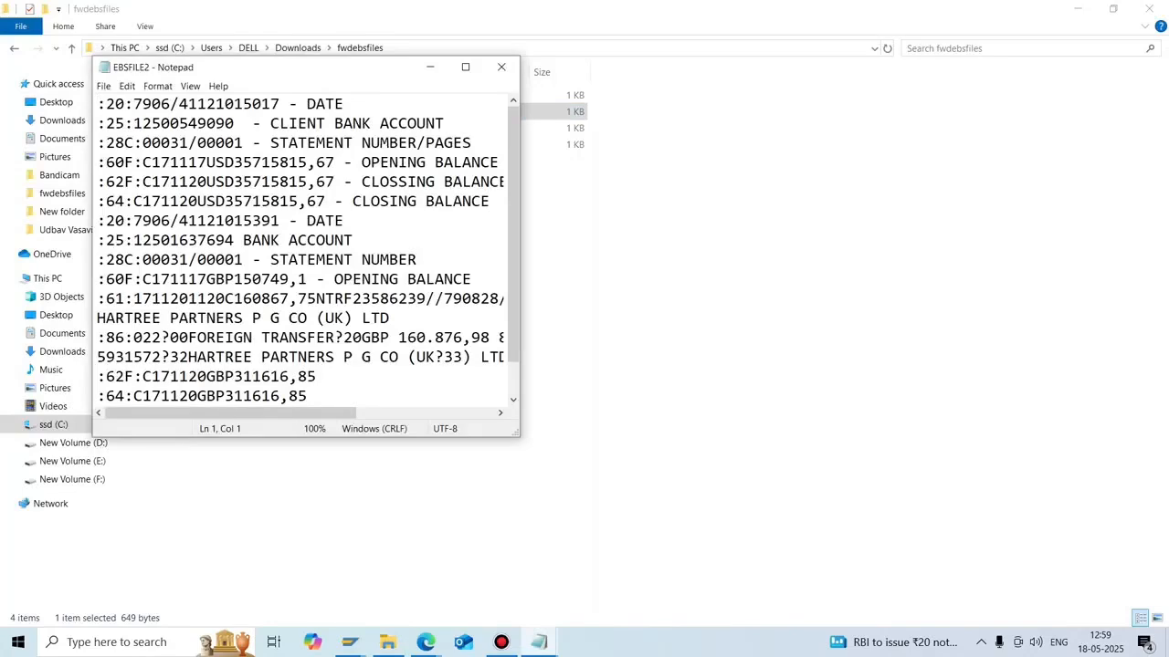
{"action": "left_click", "coordinate": [465, 67]}
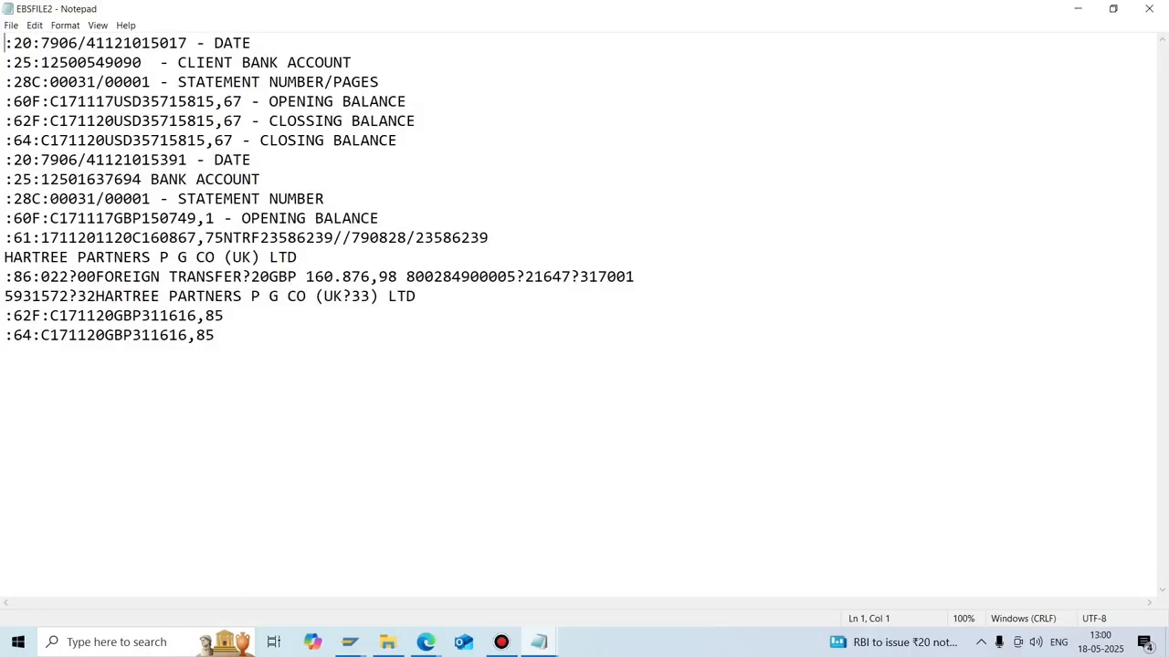
{"action": "left_click", "coordinate": [416, 297]}
{"action": "left_click_drag", "start_coordinate": [416, 297], "coordinate": [5, 238]}
{"action": "key", "text": "ctrl+c"}
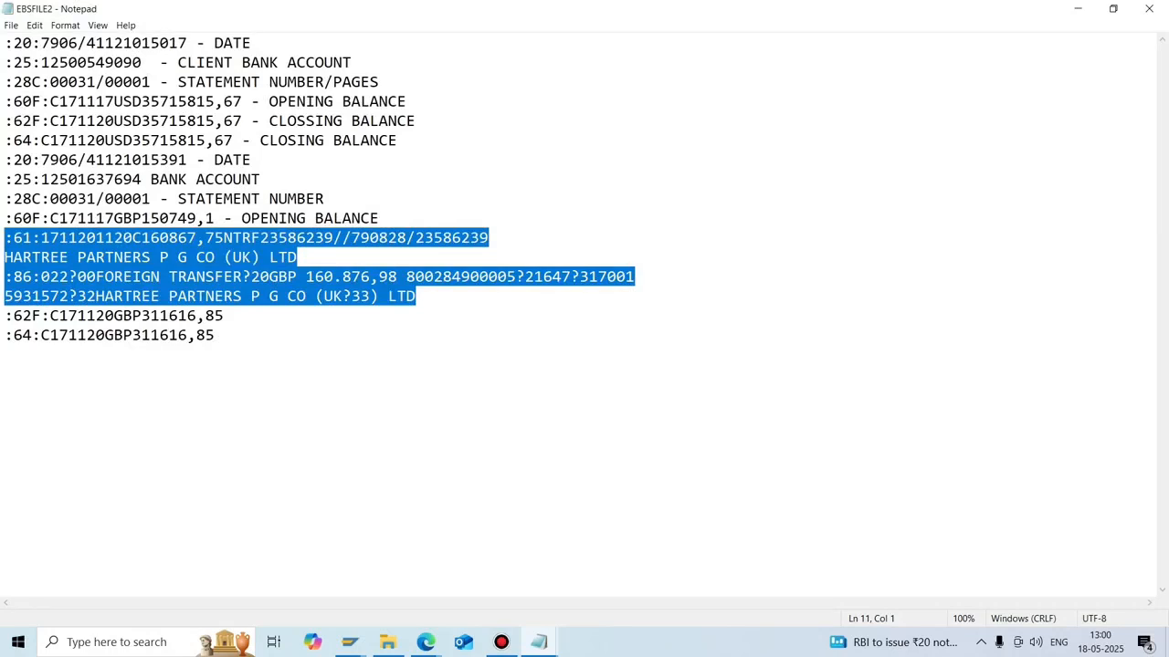
{"action": "left_click", "coordinate": [417, 297]}
{"action": "key", "text": "Return"}
{"action": "key", "text": "Return"}
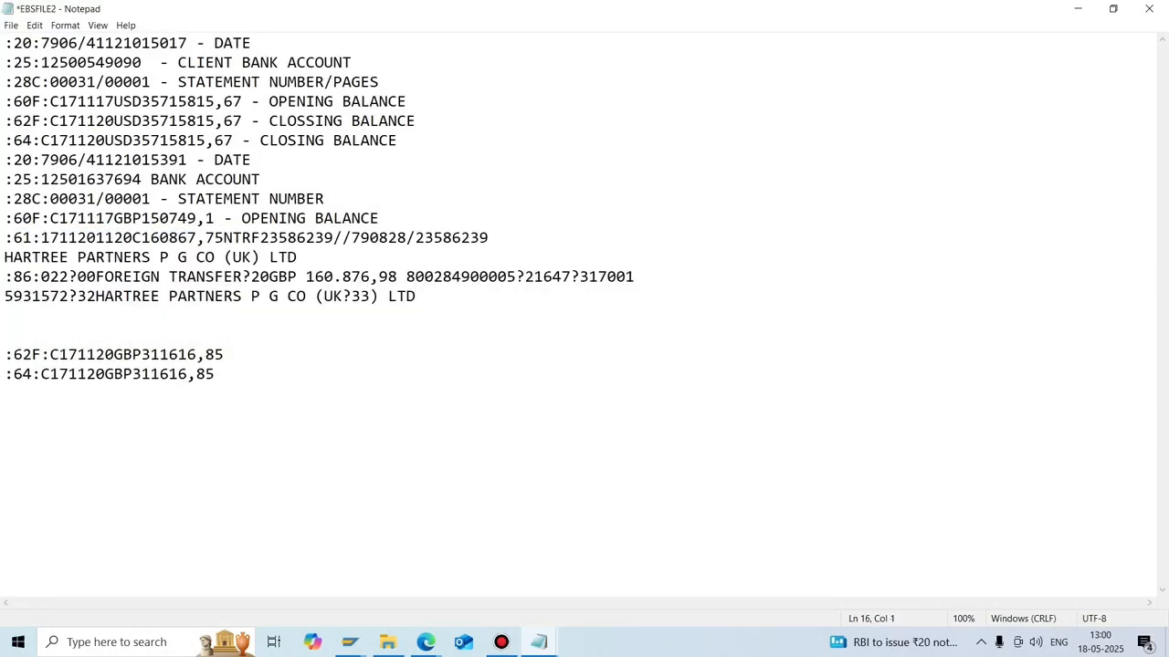
{"action": "key", "text": "ctrl+v"}
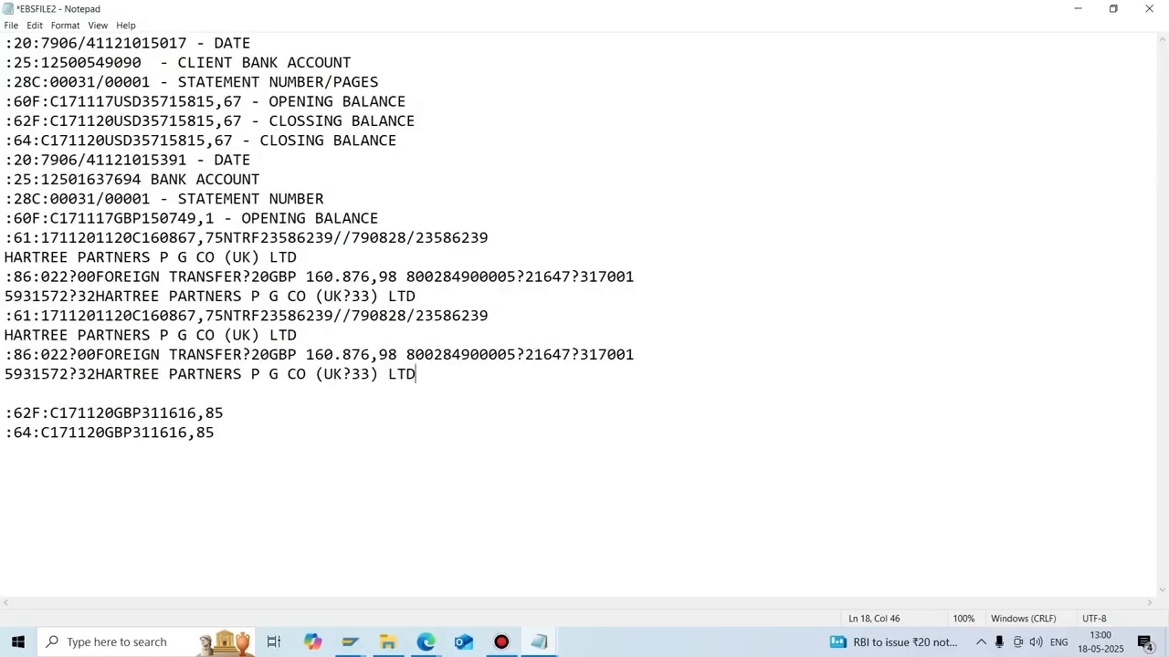
{"action": "left_click", "coordinate": [242, 355]}
{"action": "key", "text": "BackSpace"}
{"action": "key", "text": "BackSpace"}
{"action": "key", "text": "BackSpace"}
{"action": "key", "text": "BackSpace"}
{"action": "key", "text": "BackSpace"}
{"action": "key", "text": "BackSpace"}
{"action": "key", "text": "BackSpace"}
{"action": "key", "text": "BackSpace"}
{"action": "key", "text": "BackSpace"}
{"action": "key", "text": "BackSpace"}
{"action": "key", "text": "BackSpace"}
{"action": "key", "text": "BackSpace"}
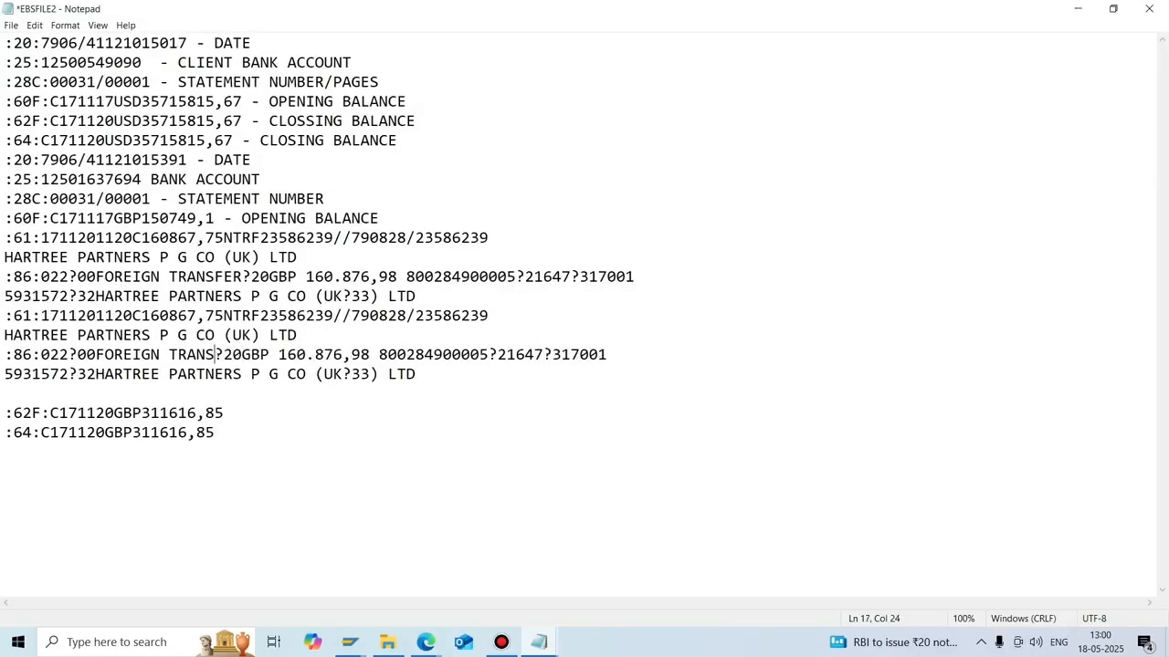
{"action": "key", "text": "BackSpace"}
{"action": "key", "text": "BackSpace"}
{"action": "key", "text": "BackSpace"}
{"action": "key", "text": "BackSpace"}
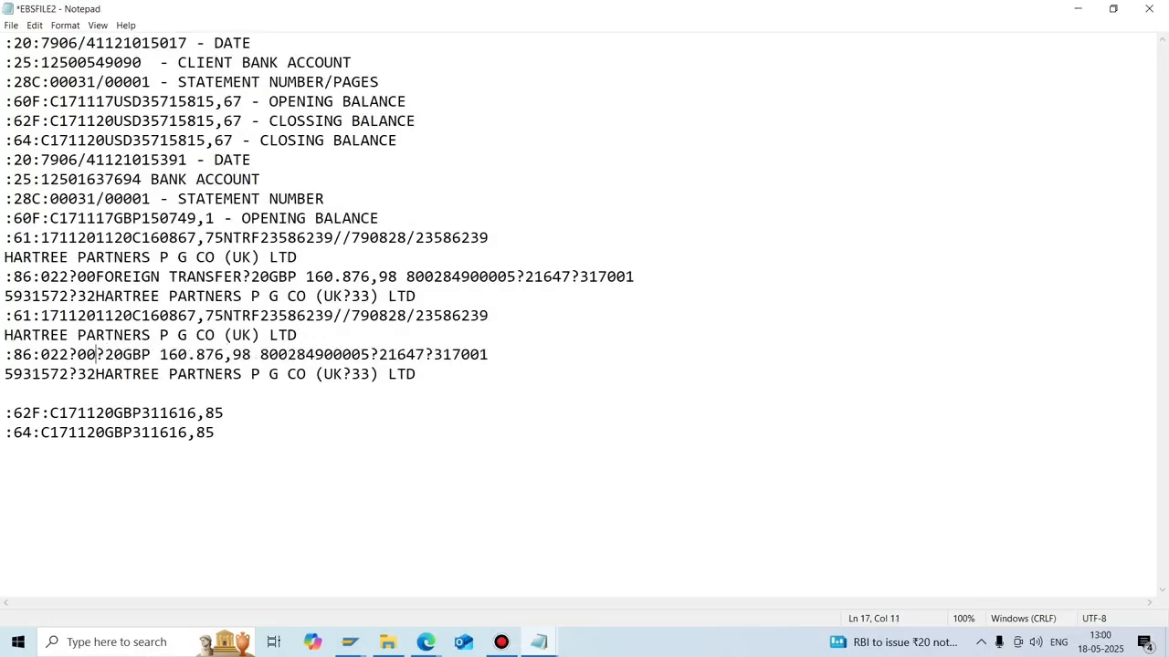
{"action": "type", "text": "RENT TRANS"}
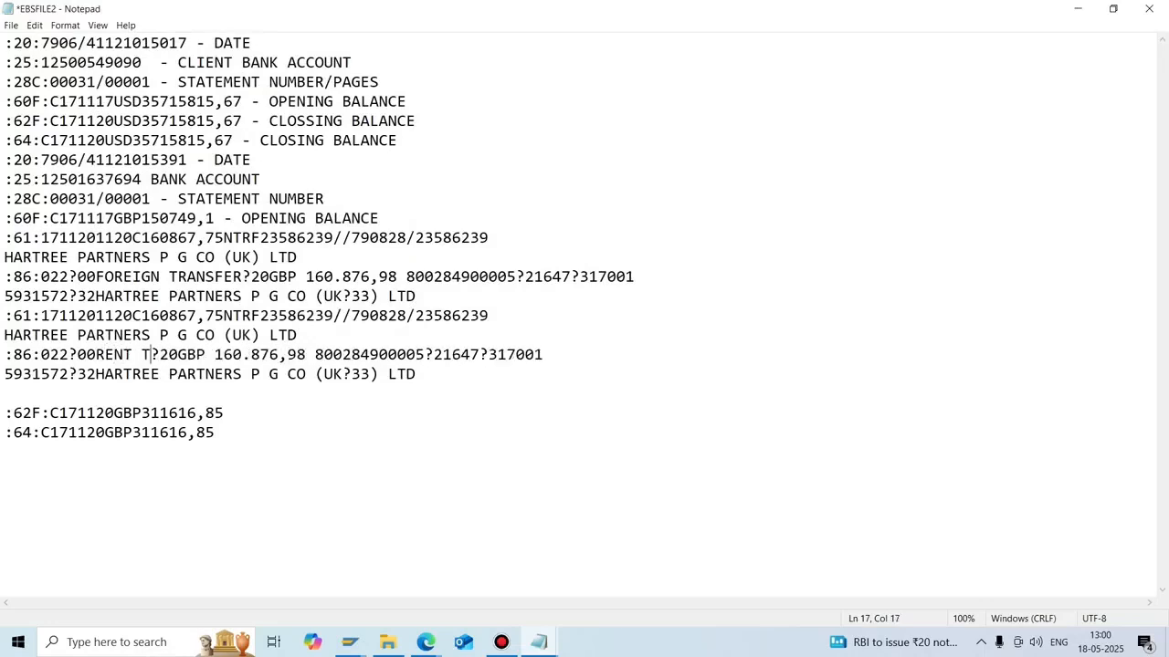
{"action": "type", "text": "FER"}
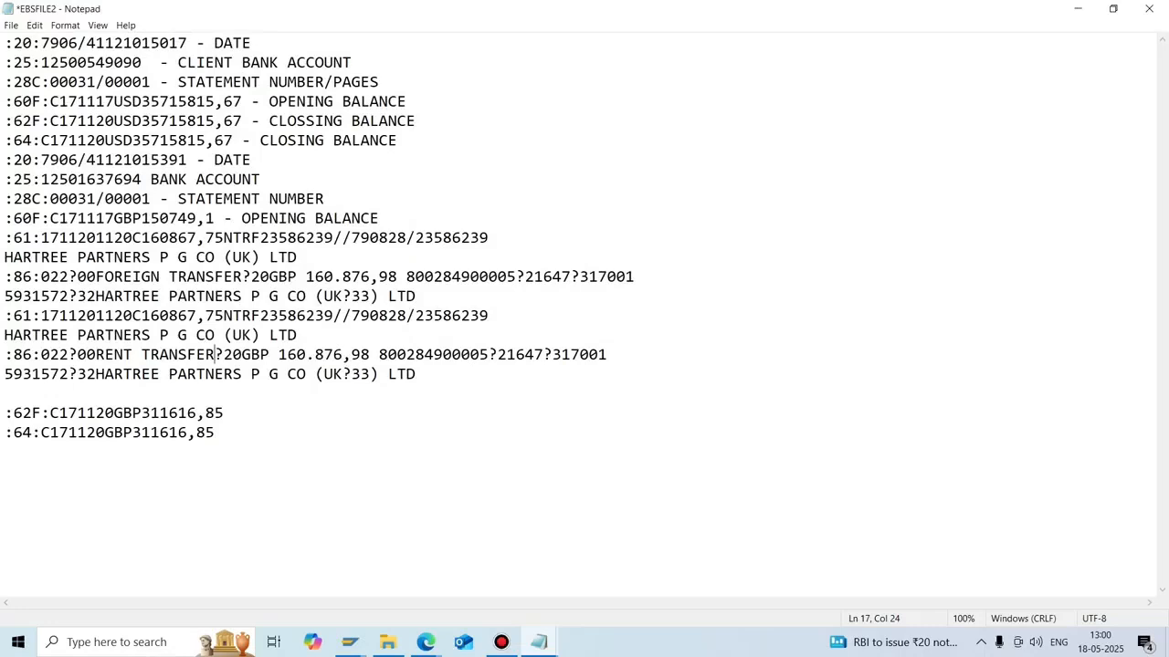
{"action": "left_click", "coordinate": [370, 356]}
{"action": "key", "text": "BackSpace"}
{"action": "key", "text": "BackSpace"}
{"action": "key", "text": "BackSpace"}
{"action": "key", "text": "BackSpace"}
{"action": "key", "text": "BackSpace"}
{"action": "key", "text": "BackSpace"}
{"action": "key", "text": "BackSpace"}
{"action": "key", "text": "BackSpace"}
{"action": "key", "text": "BackSpace"}
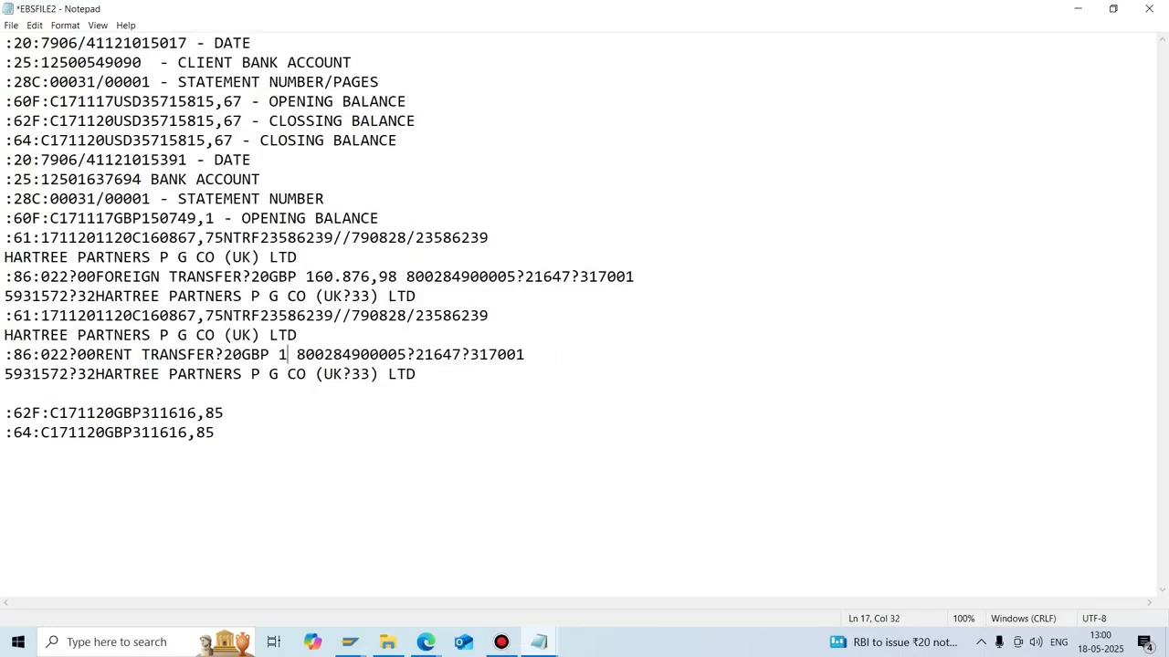
{"action": "key", "text": "BackSpace"}
{"action": "type", "text": "900"}
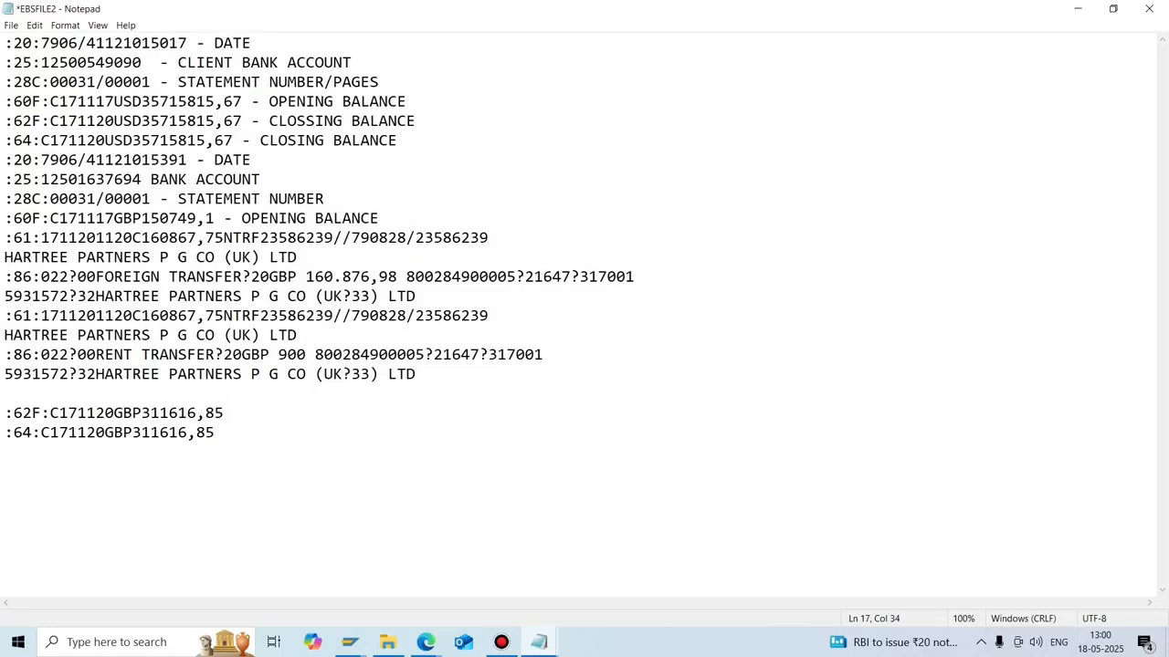
{"action": "left_click_drag", "start_coordinate": [416, 296], "coordinate": [4, 237]}
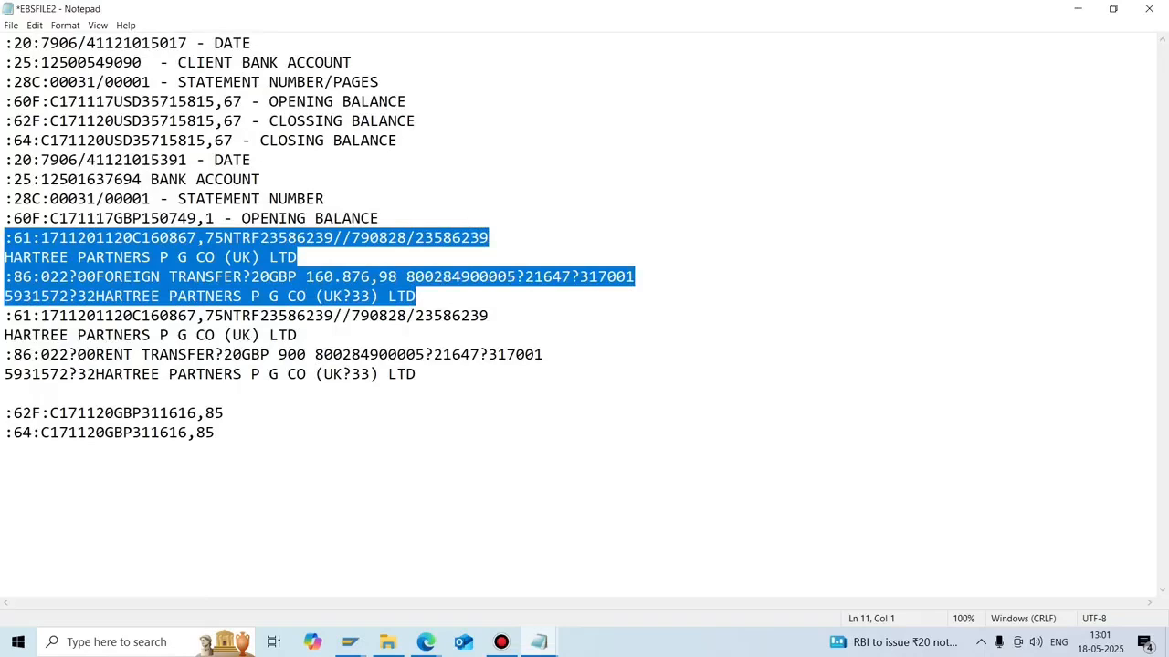
{"action": "left_click", "coordinate": [5, 393]}
{"action": "key", "text": "Delete"}
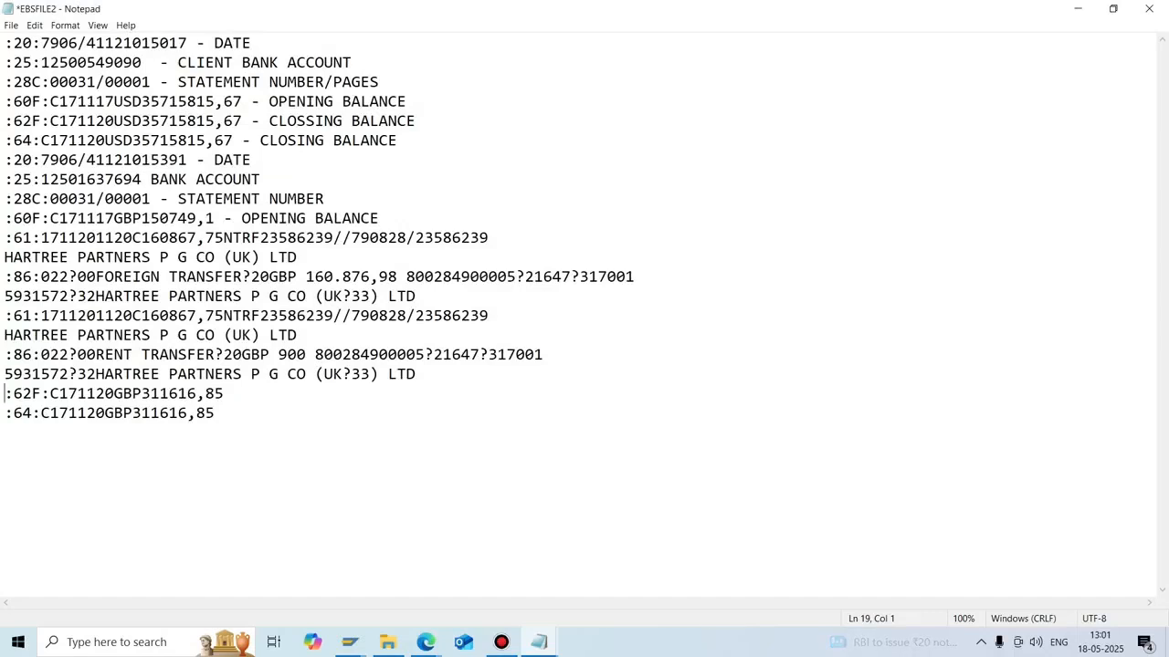
{"action": "left_click", "coordinate": [69, 355]}
{"action": "key", "text": "BackSpace"}
{"action": "type", "text": "3"}
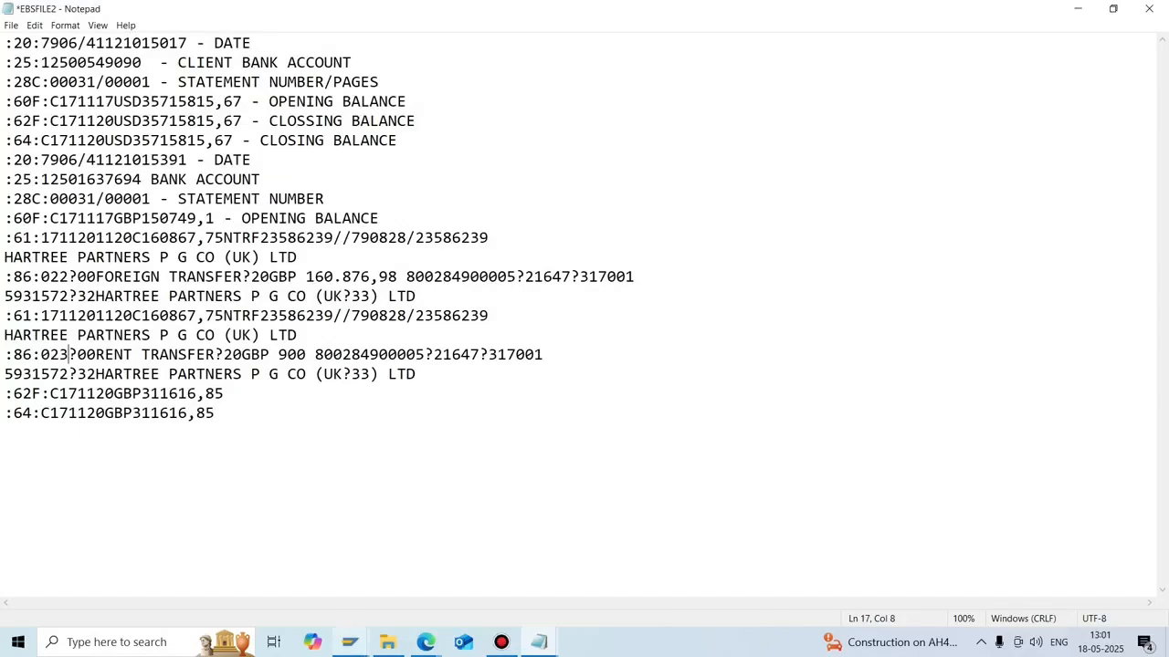
{"action": "mouse_move", "coordinate": [349, 641]}
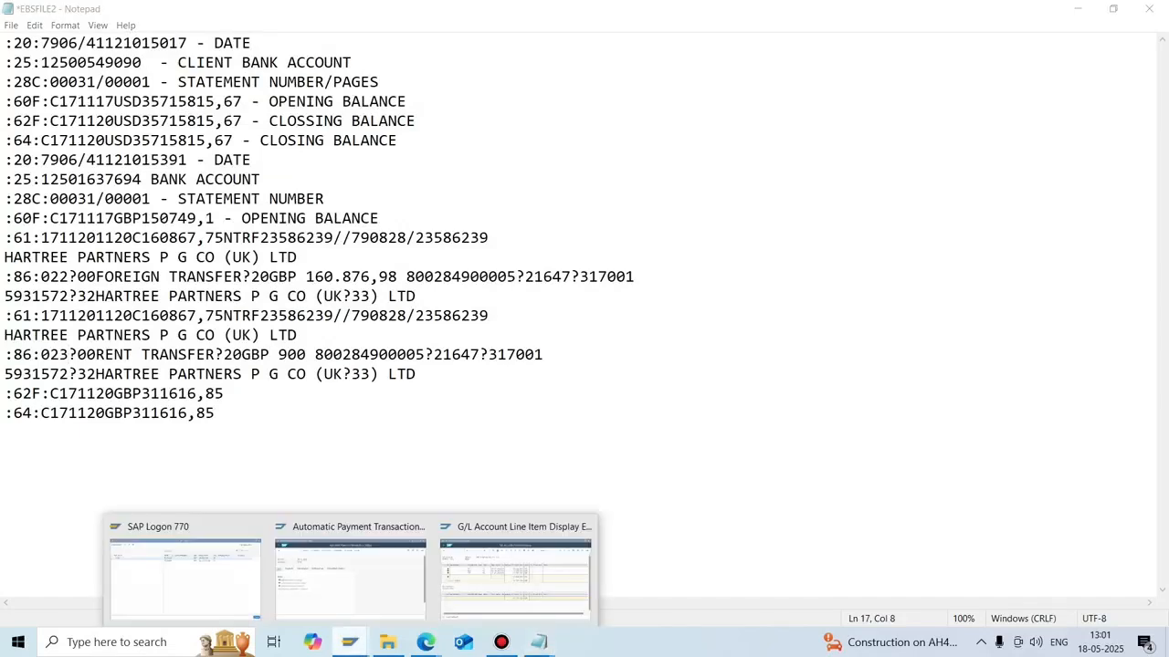
{"action": "mouse_move", "coordinate": [539, 642]}
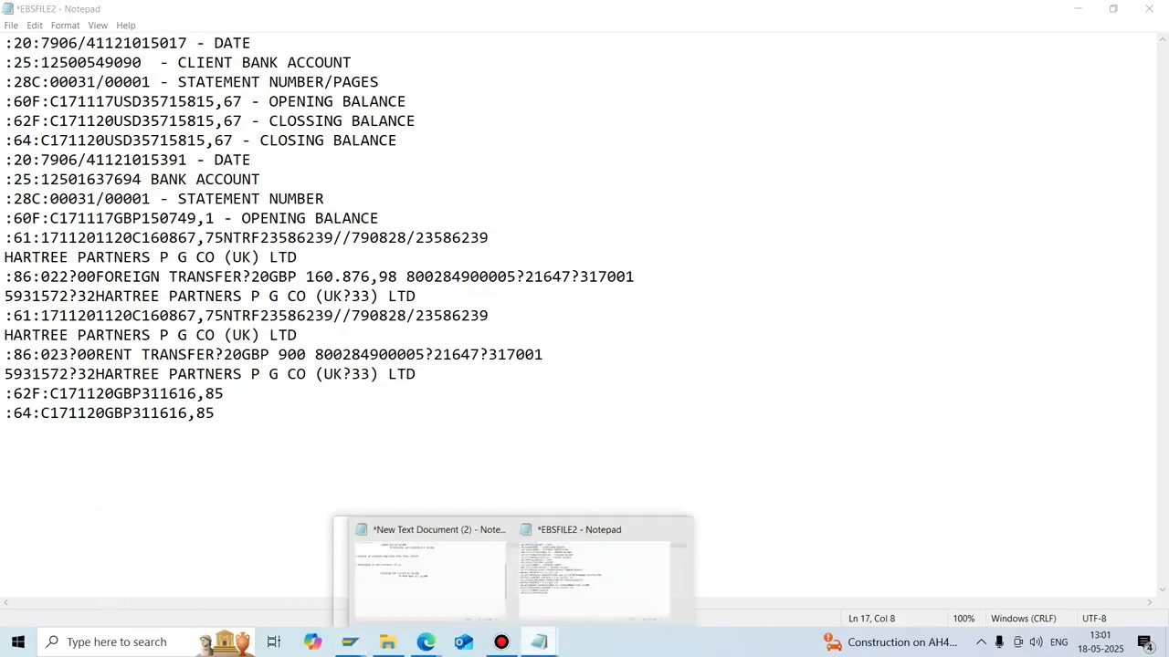
{"action": "left_click", "coordinate": [623, 575]}
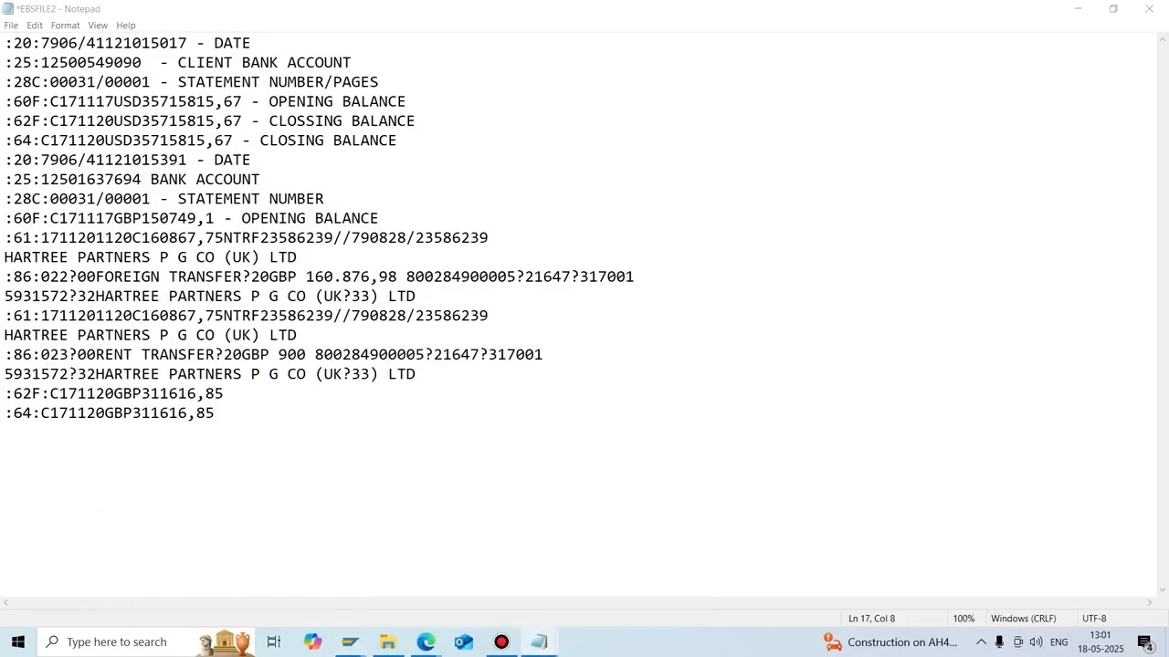
Add 'CONFIGURATION OF ELECTRONIC BANK STATEMENT (OT83)' to the notes with a dashed underline.
{"action": "left_click", "coordinate": [456, 570]}
{"action": "key", "text": "Return"}
{"action": "key", "text": "Return"}
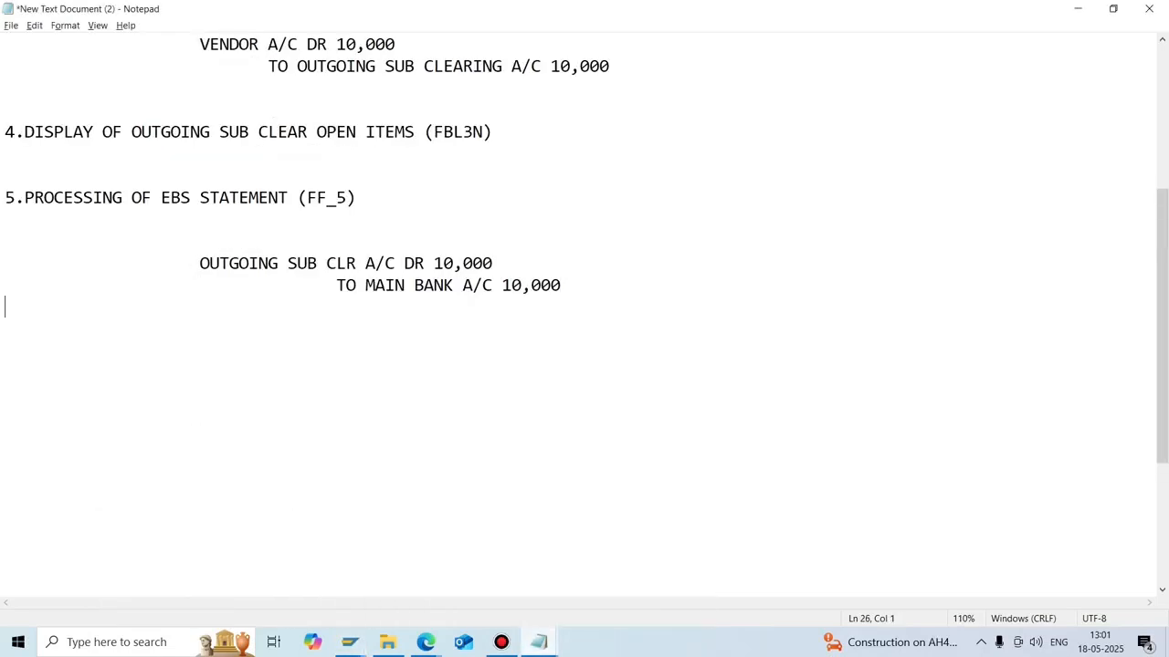
{"action": "type", "text": "CON"}
{"action": "key", "text": "BackSpace"}
{"action": "type", "text": "ONFI"}
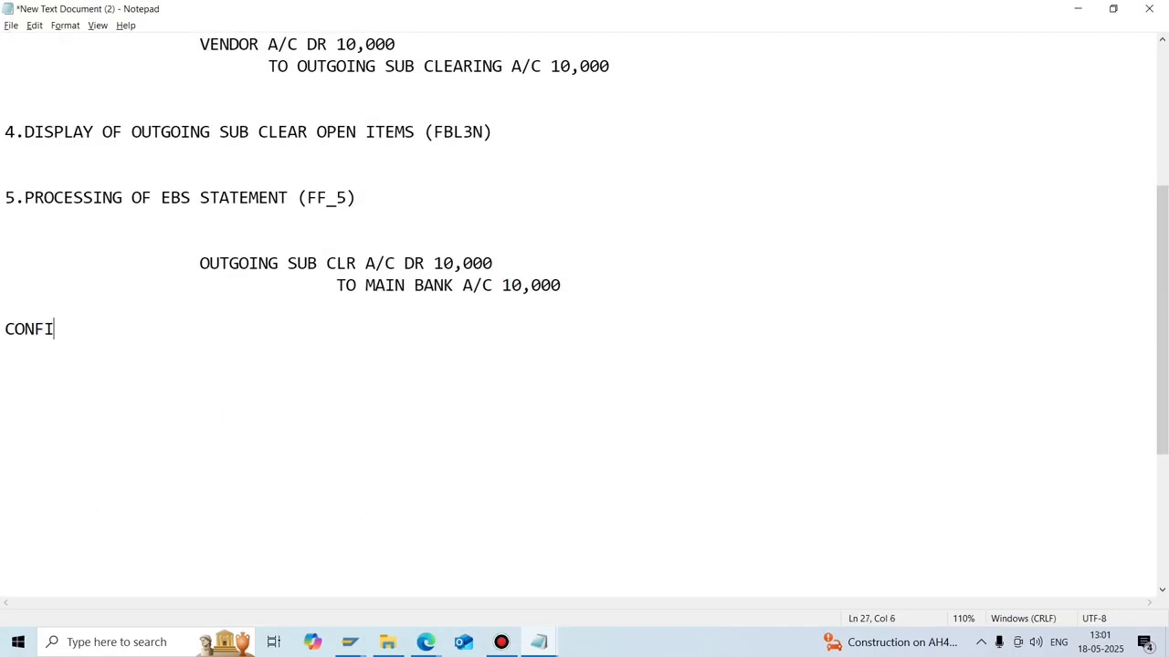
{"action": "type", "text": "GURATION O"}
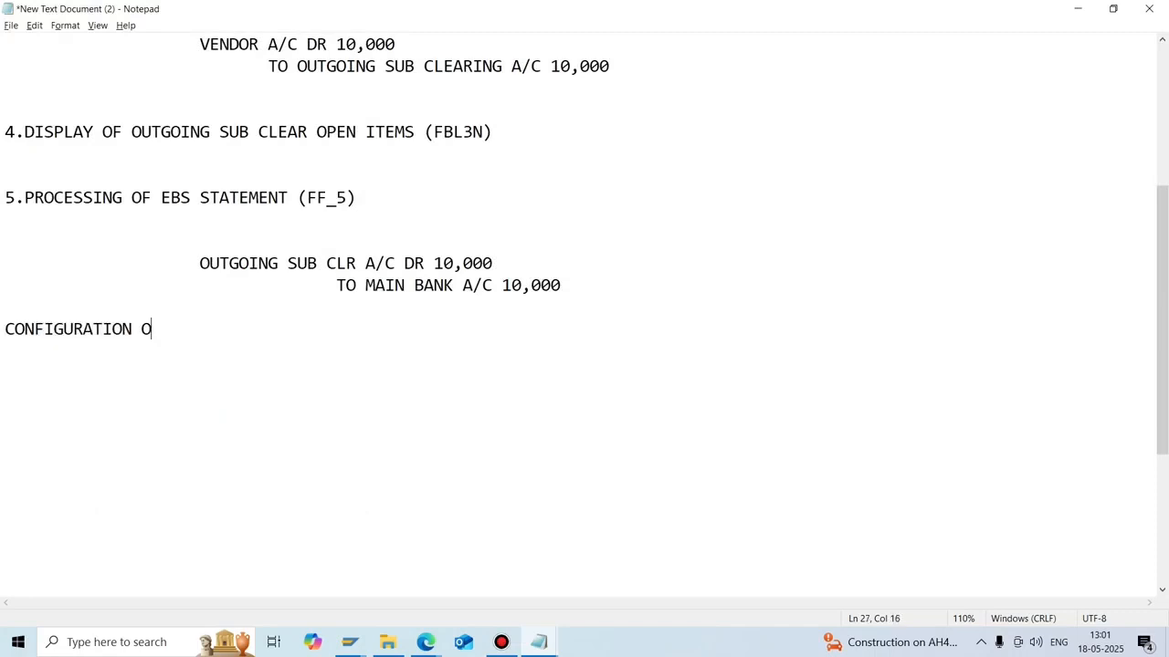
{"action": "type", "text": "F ELECTRONIC B"}
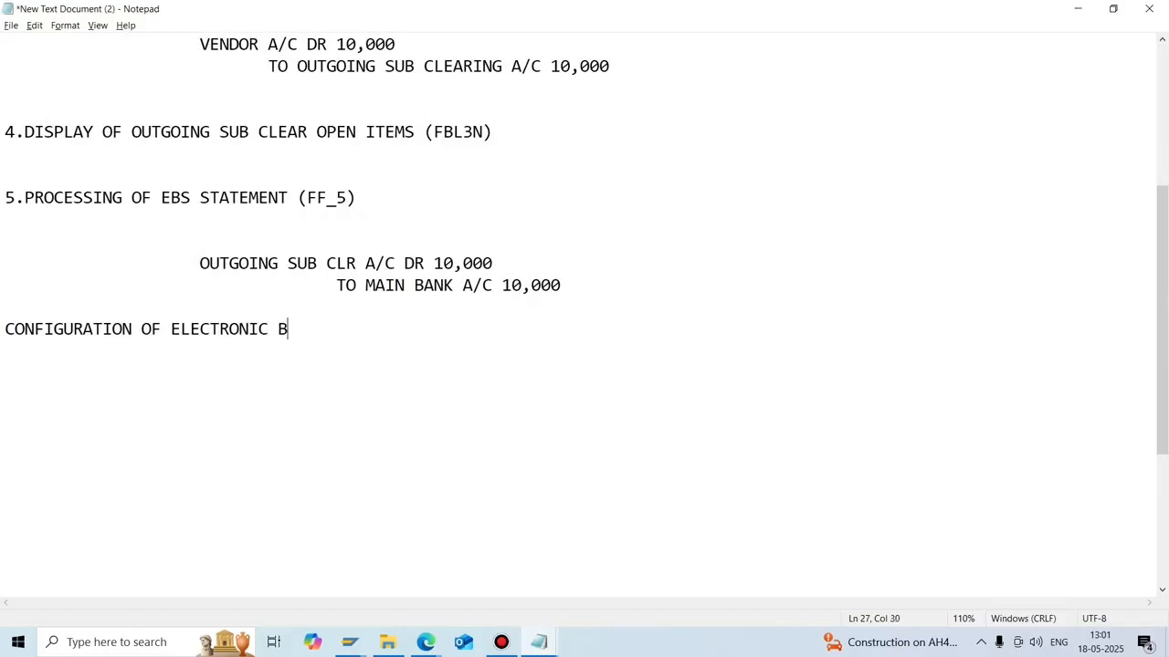
{"action": "type", "text": "ANK STATEMENT"}
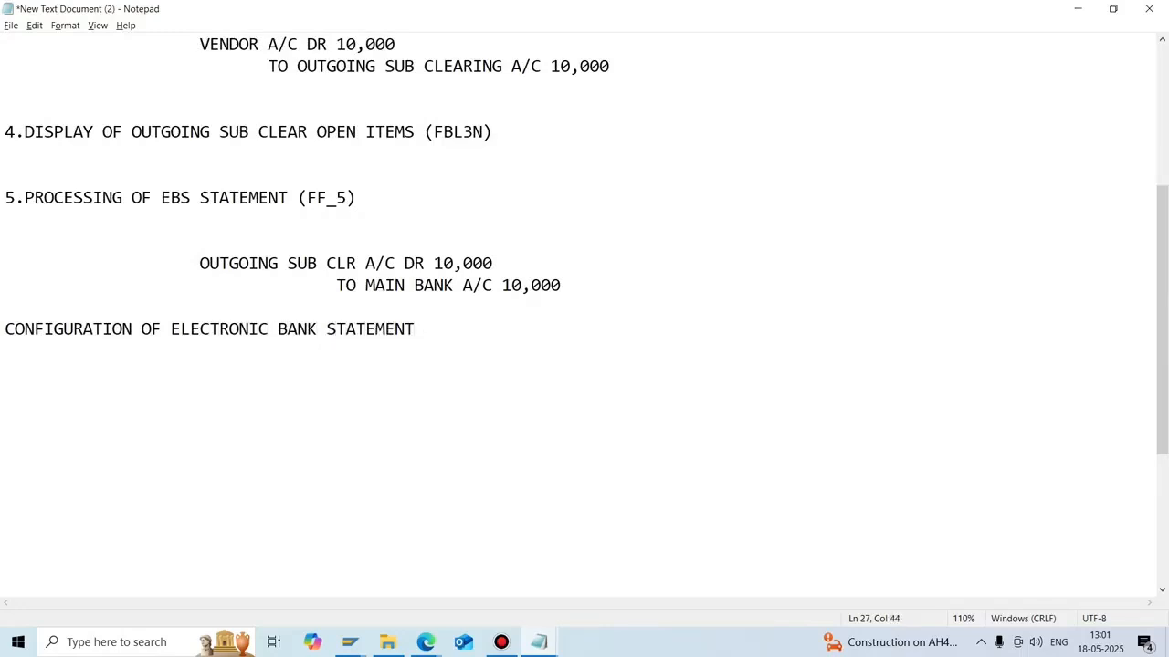
{"action": "key", "text": "Return"}
{"action": "type", "text": "------------------------------------------"}
{"action": "key", "text": "Up"}
{"action": "key", "text": "End"}
{"action": "type", "text": "(OT83)"}
{"action": "key", "text": "Down"}
{"action": "key", "text": "Down"}
{"action": "left_click", "coordinate": [350, 642]}
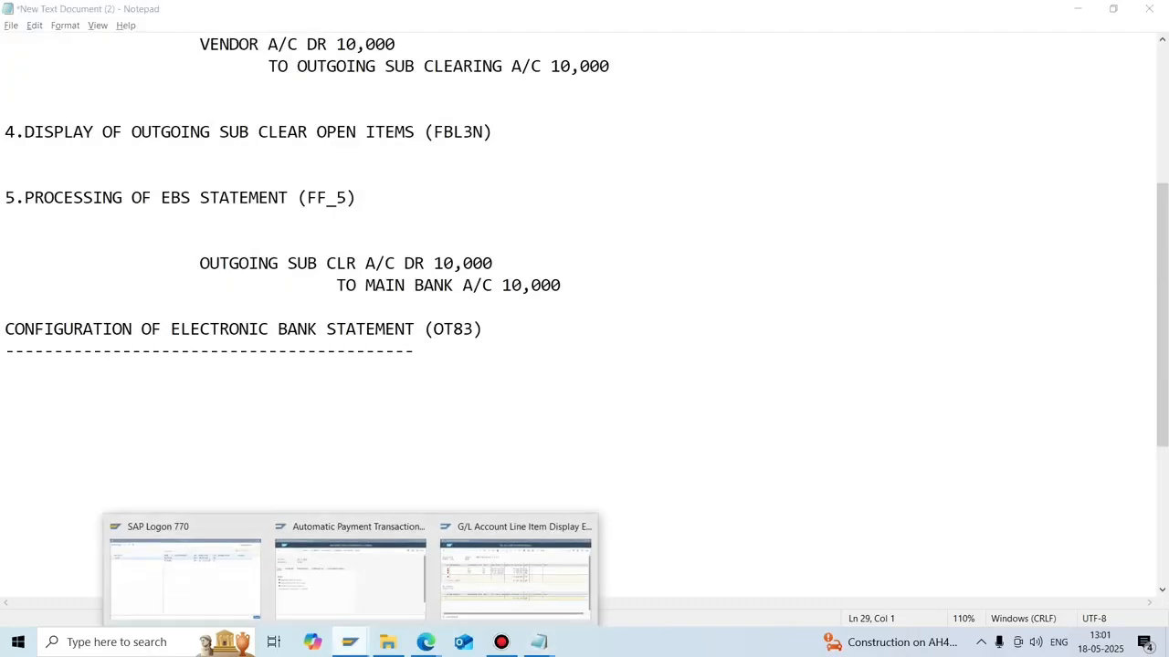
Run /not83 and confirm chart of accounts N7CA.
{"action": "left_click", "coordinate": [520, 573]}
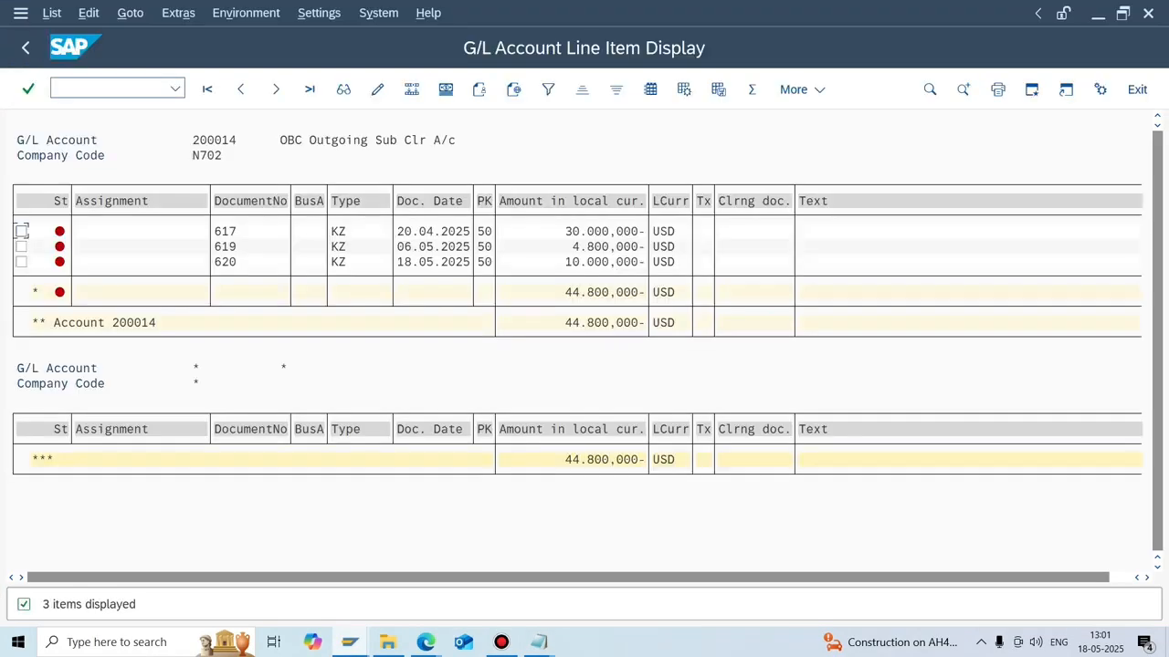
{"action": "type", "text": "/not83"}
{"action": "key", "text": "Return"}
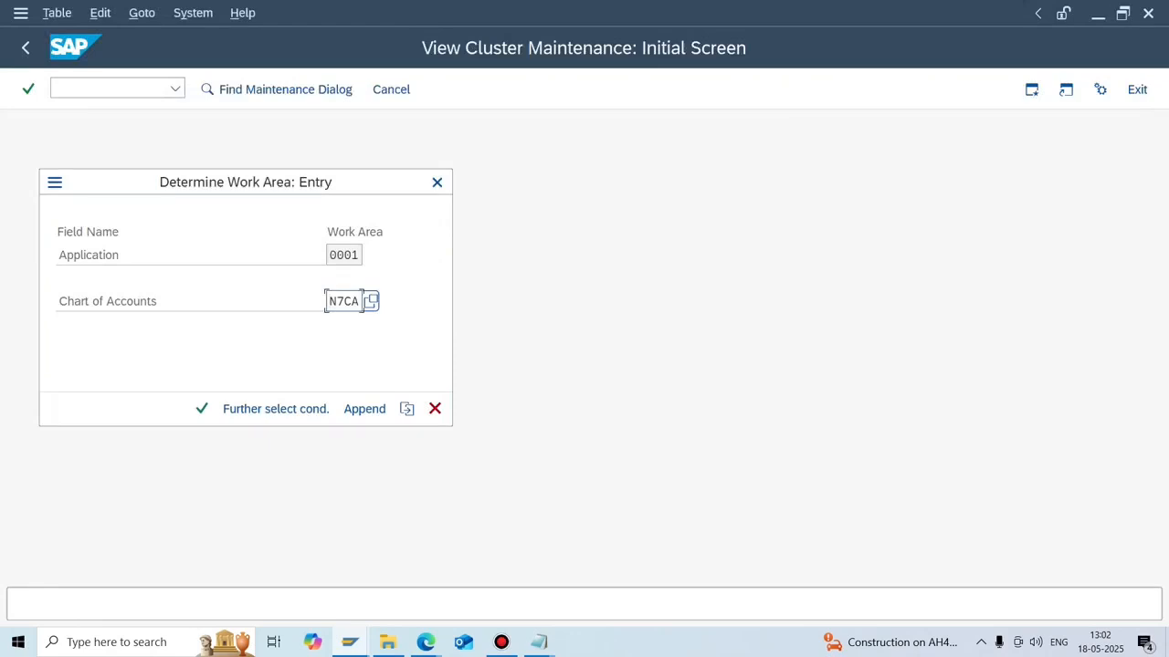
{"action": "key", "text": "Return"}
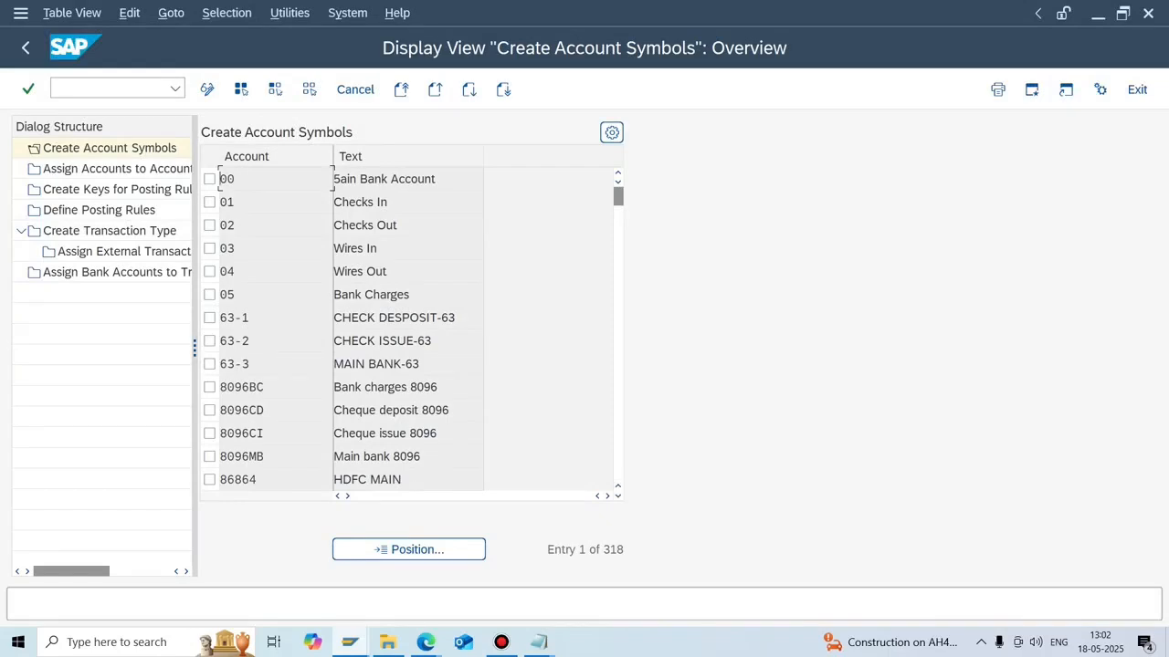
Widen the Dialog Structure and review the account symbol, assignment and posting-key steps.
{"action": "left_click_drag", "start_coordinate": [195, 347], "coordinate": [354, 347]}
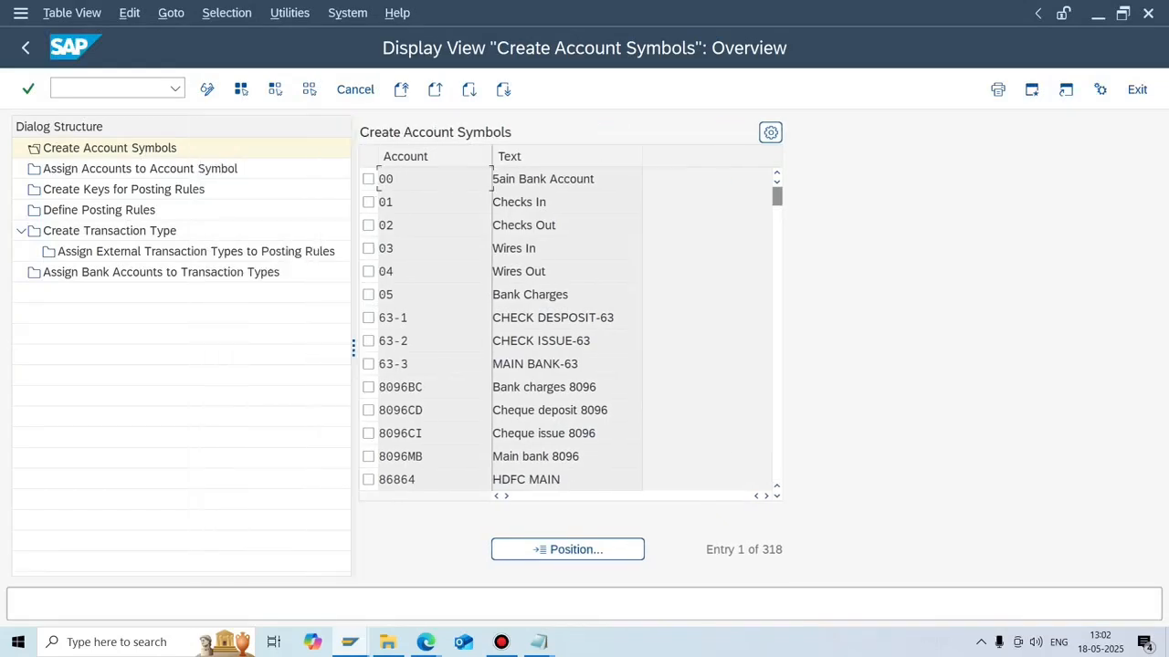
{"action": "left_click", "coordinate": [110, 147]}
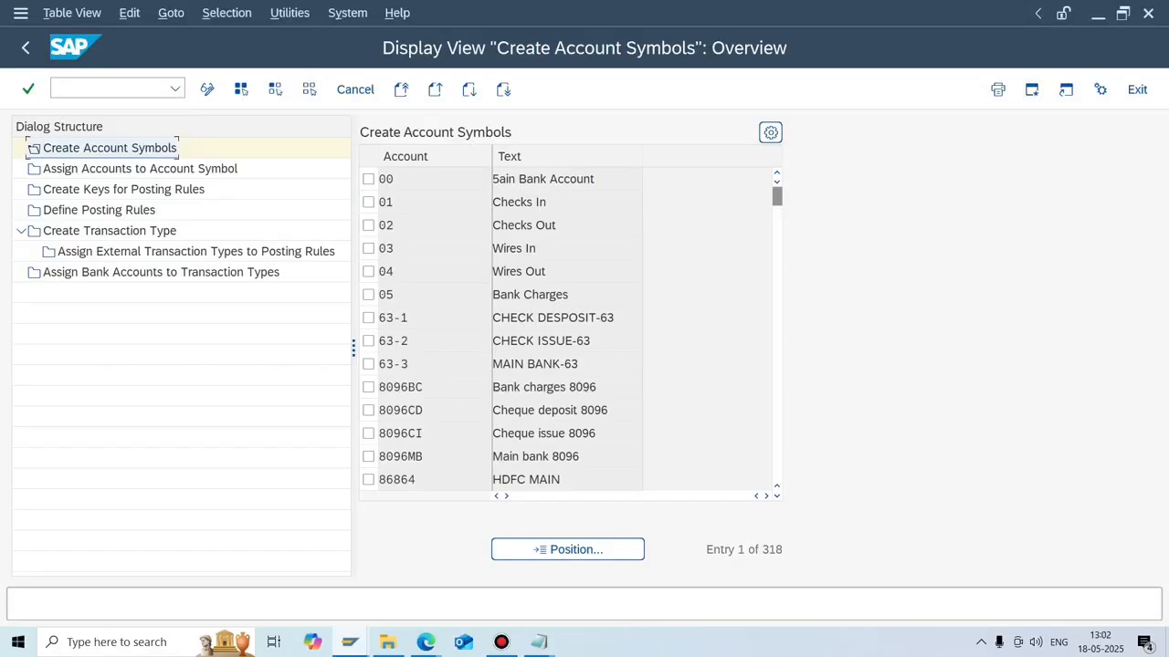
{"action": "left_click", "coordinate": [140, 169]}
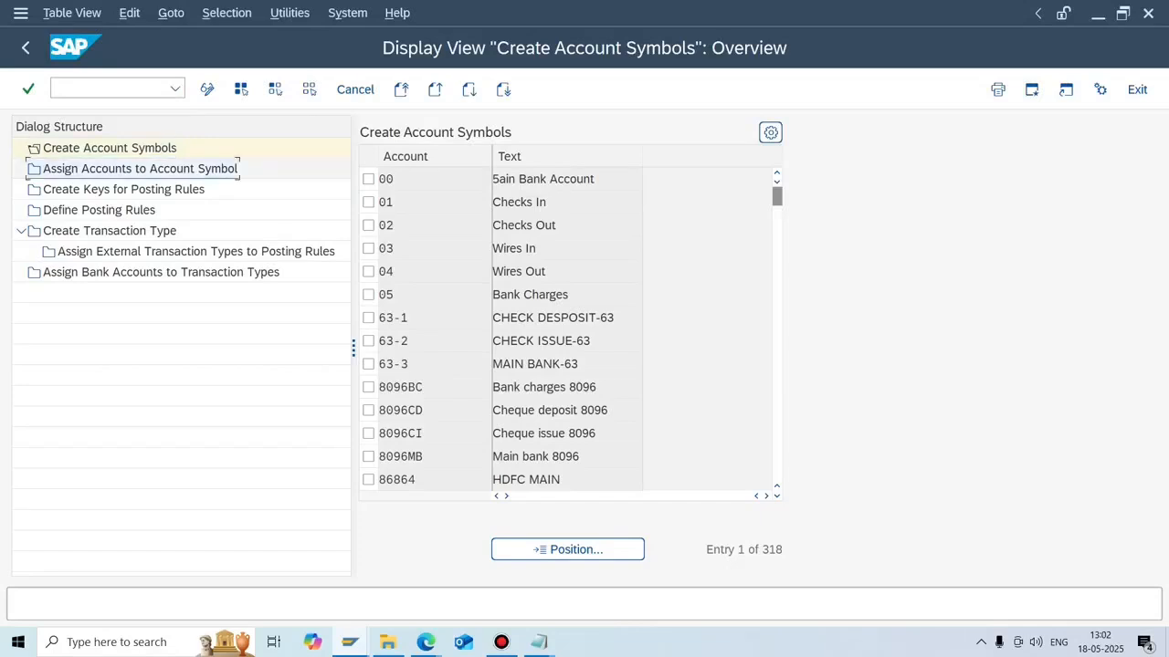
{"action": "left_click", "coordinate": [124, 190]}
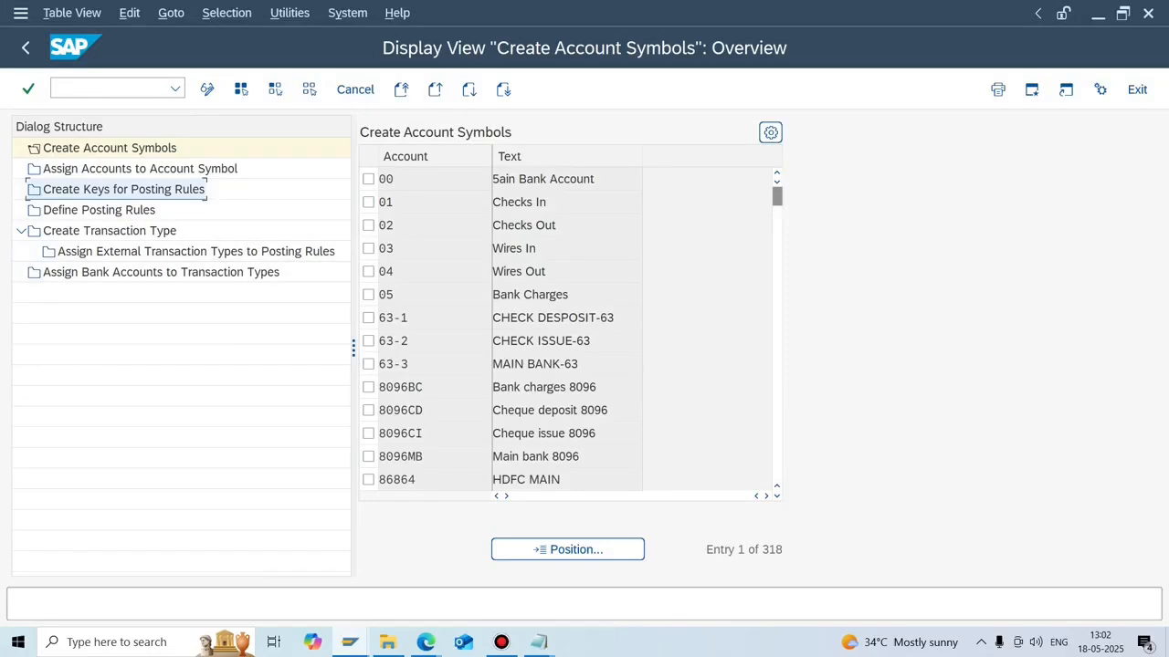
{"action": "mouse_move", "coordinate": [539, 642]}
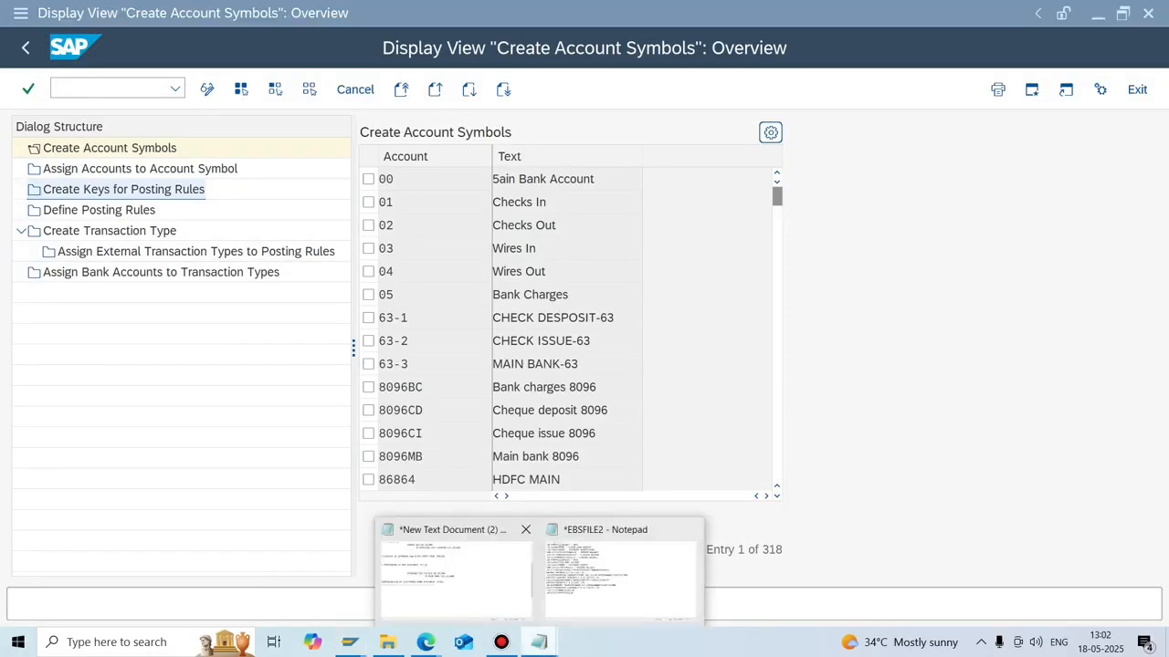
{"action": "left_click", "coordinate": [454, 570]}
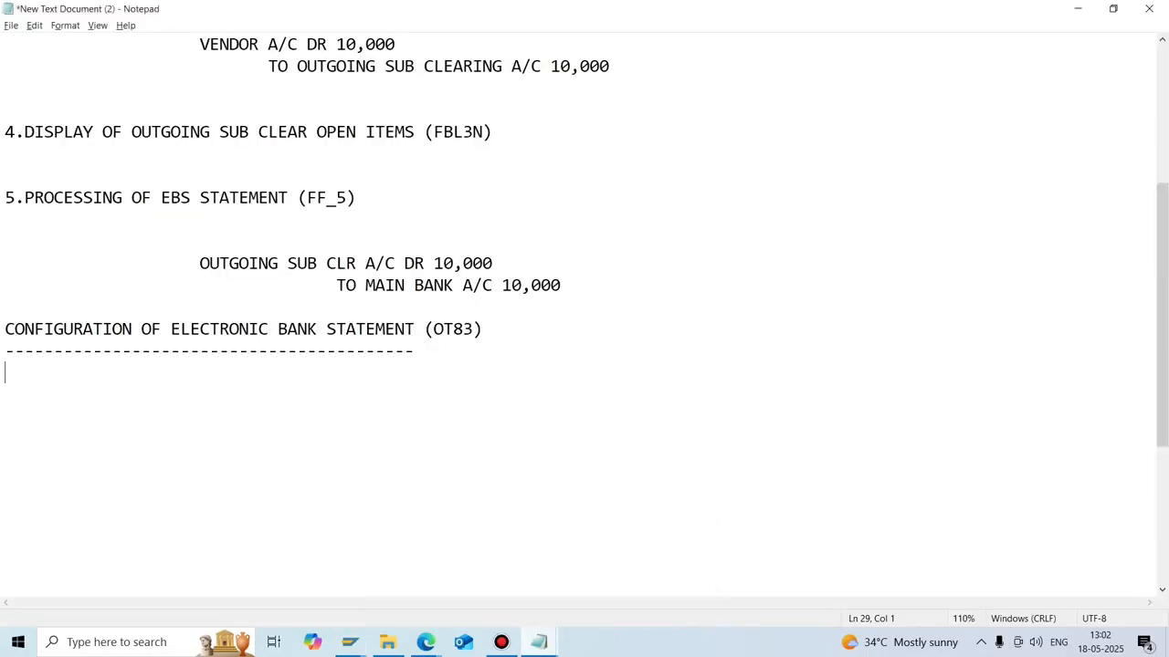
List steps 1.CREATE ACCOUNT SYMBOLS and 2.ASSIGN ACCOUNTS TO ACCOUNT SYMBOLS under the heading.
{"action": "key", "text": "Return"}
{"action": "key", "text": "BackSpace"}
{"action": "type", "text": "1.creatio"}
{"action": "key", "text": "BackSpace"}
{"action": "key", "text": "BackSpace"}
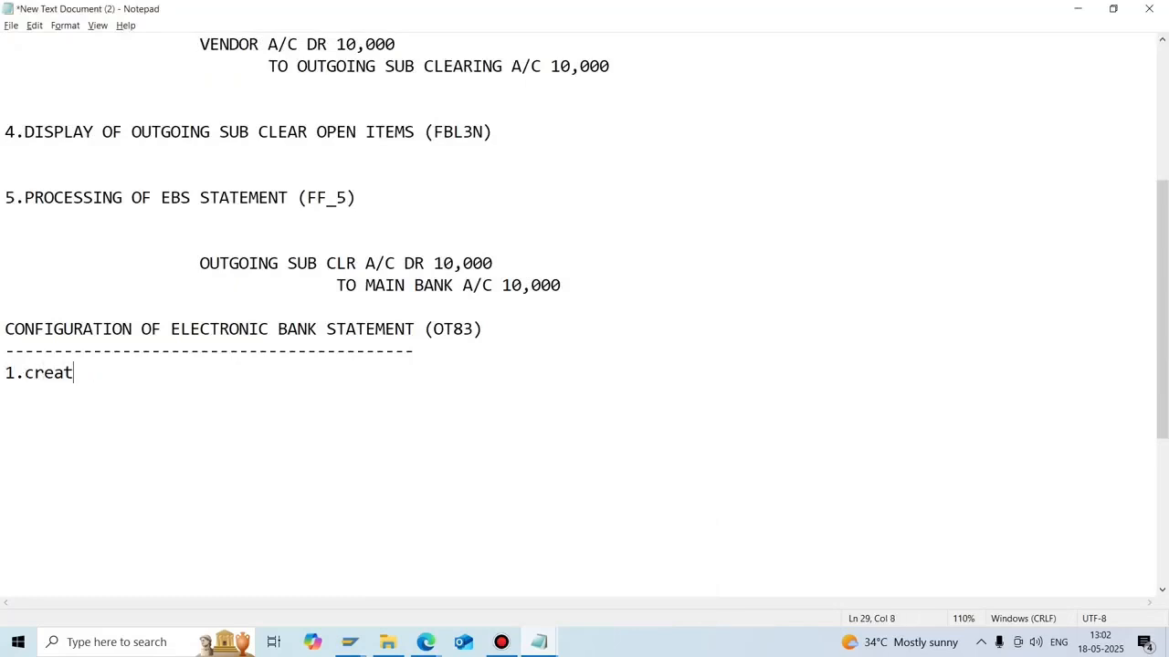
{"action": "key", "text": "BackSpace"}
{"action": "key", "text": "BackSpace"}
{"action": "key", "text": "BackSpace"}
{"action": "key", "text": "BackSpace"}
{"action": "key", "text": "BackSpace"}
{"action": "type", "text": "CREATE A"}
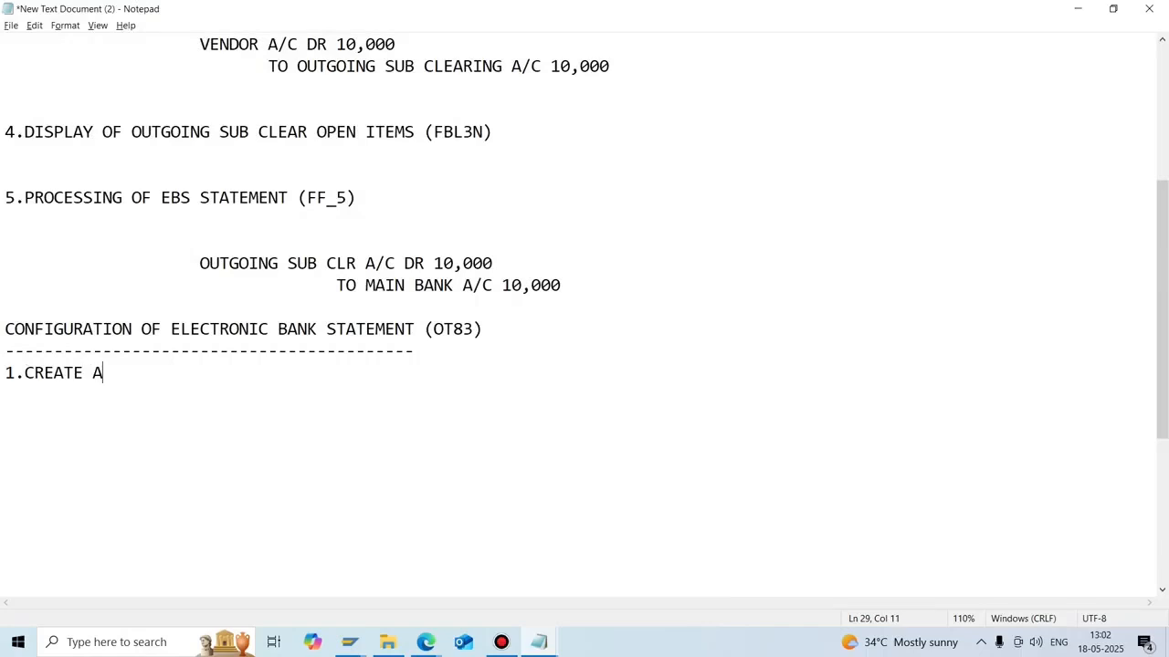
{"action": "type", "text": "CCOUNT ST"}
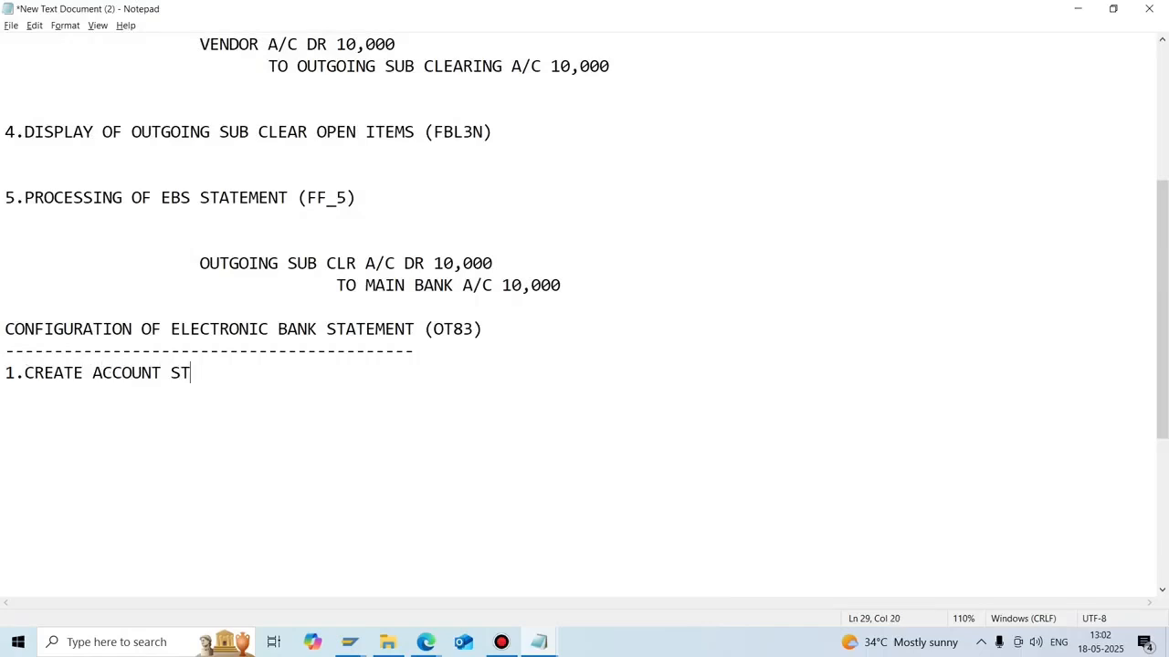
{"action": "key", "text": "BackSpace"}
{"action": "type", "text": "YMBOLS"}
{"action": "key", "text": "Return"}
{"action": "type", "text": "2.A"}
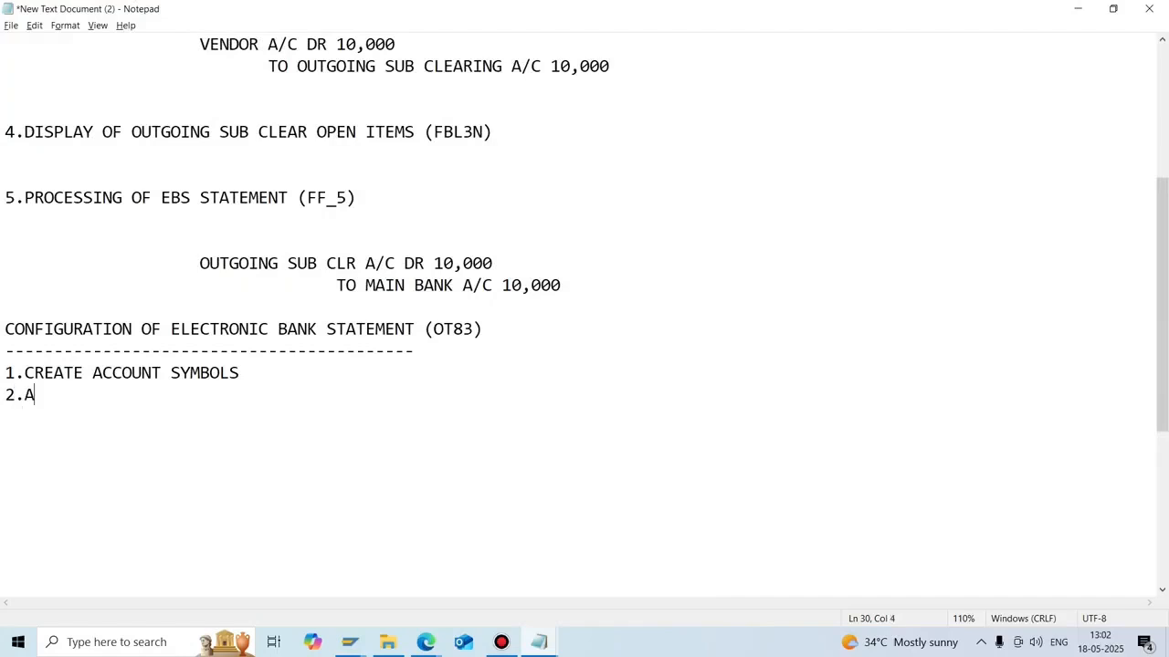
{"action": "type", "text": "SSIGN AC"}
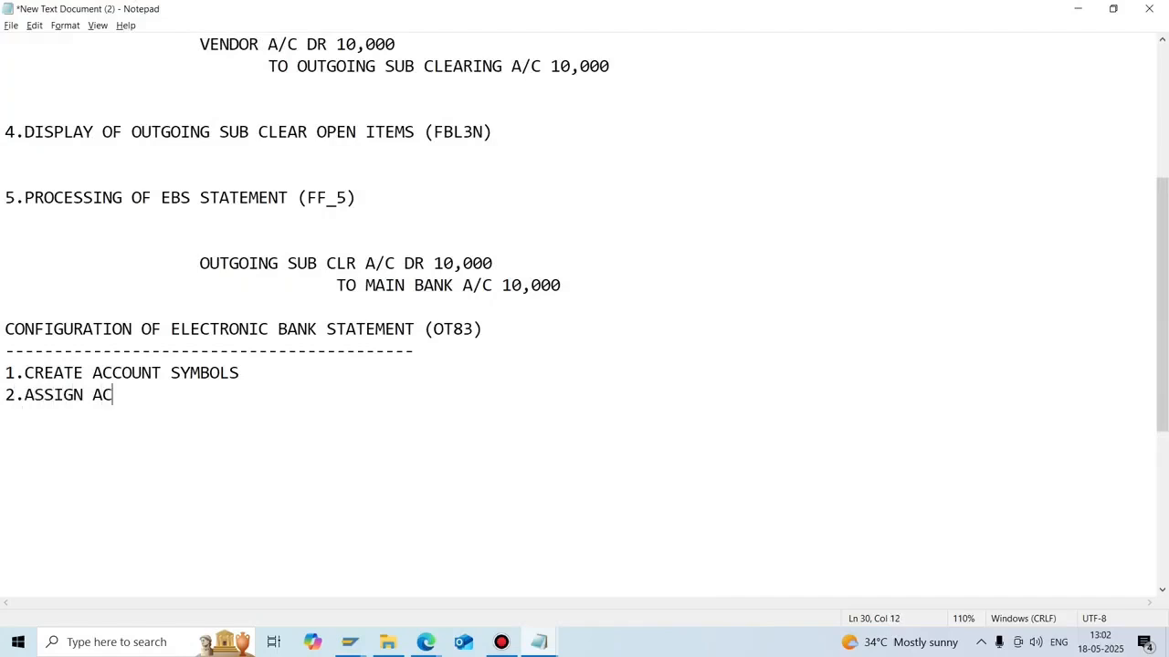
{"action": "type", "text": "COUNTS TO "}
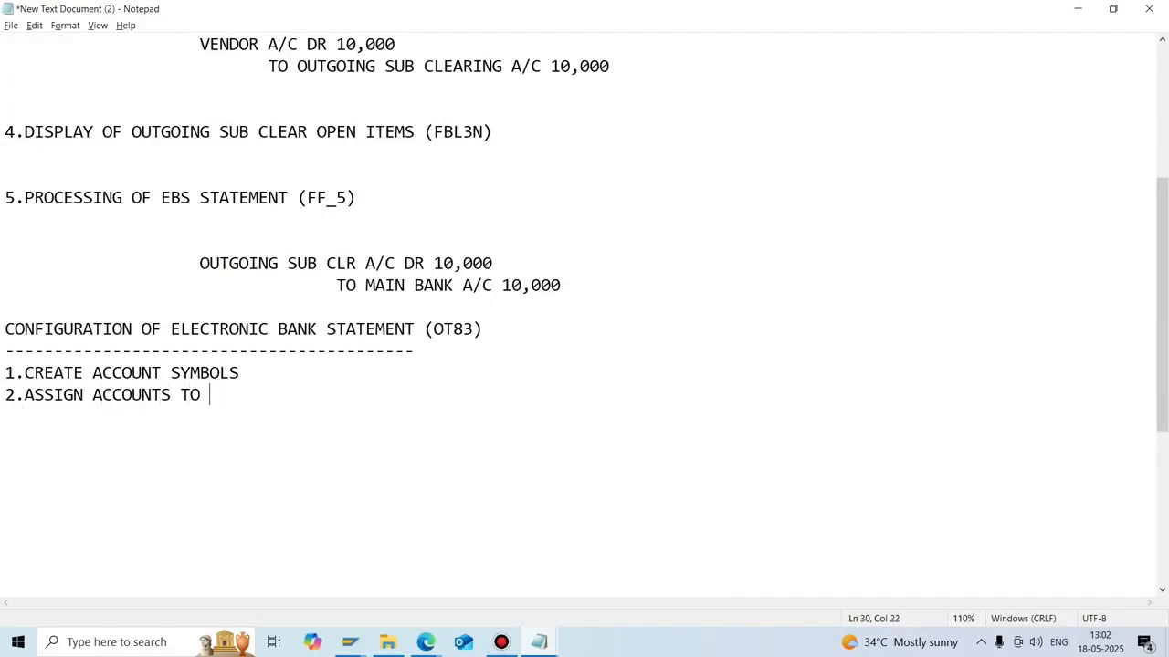
{"action": "type", "text": "ACCOUNT SYM"}
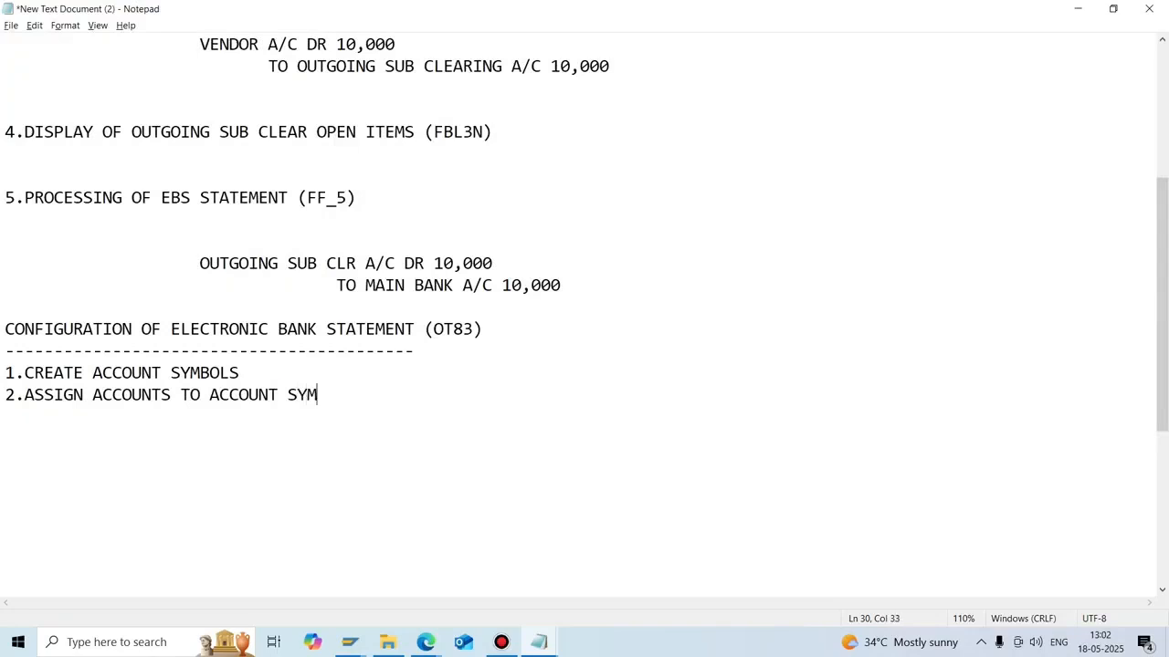
{"action": "type", "text": "BOLS"}
Add step 3.CREATION OF KEYS FOR POSTING RULES, checking the name in SAP.
{"action": "key", "text": "Return"}
{"action": "type", "text": "3"}
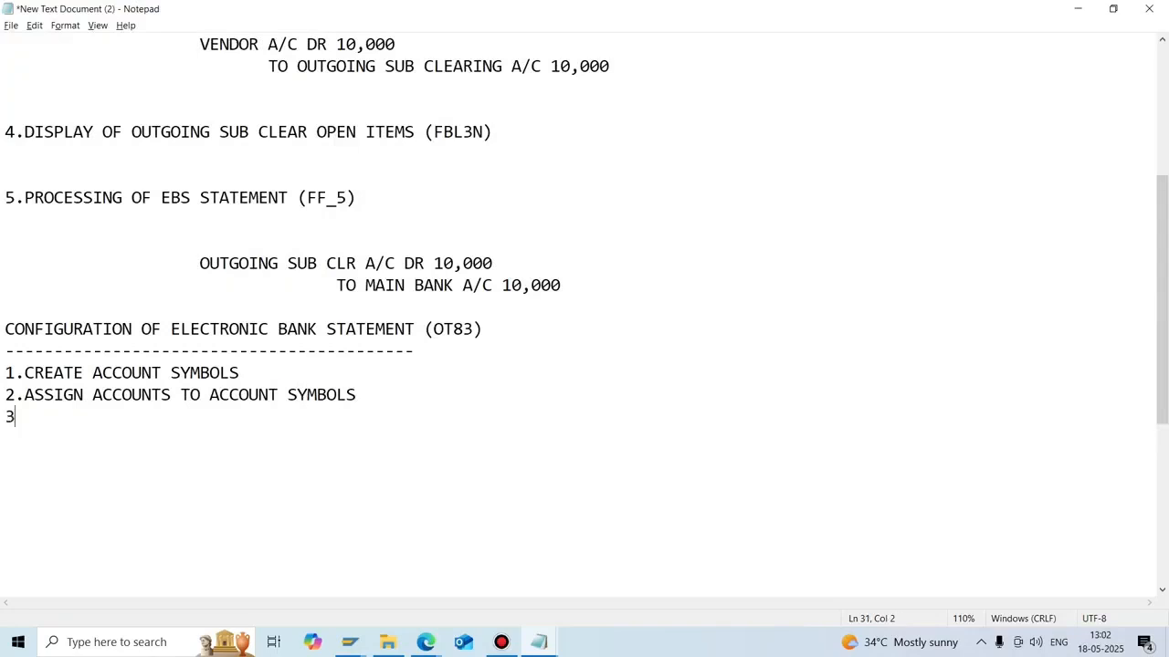
{"action": "type", "text": "."}
{"action": "key", "text": "alt+Tab"}
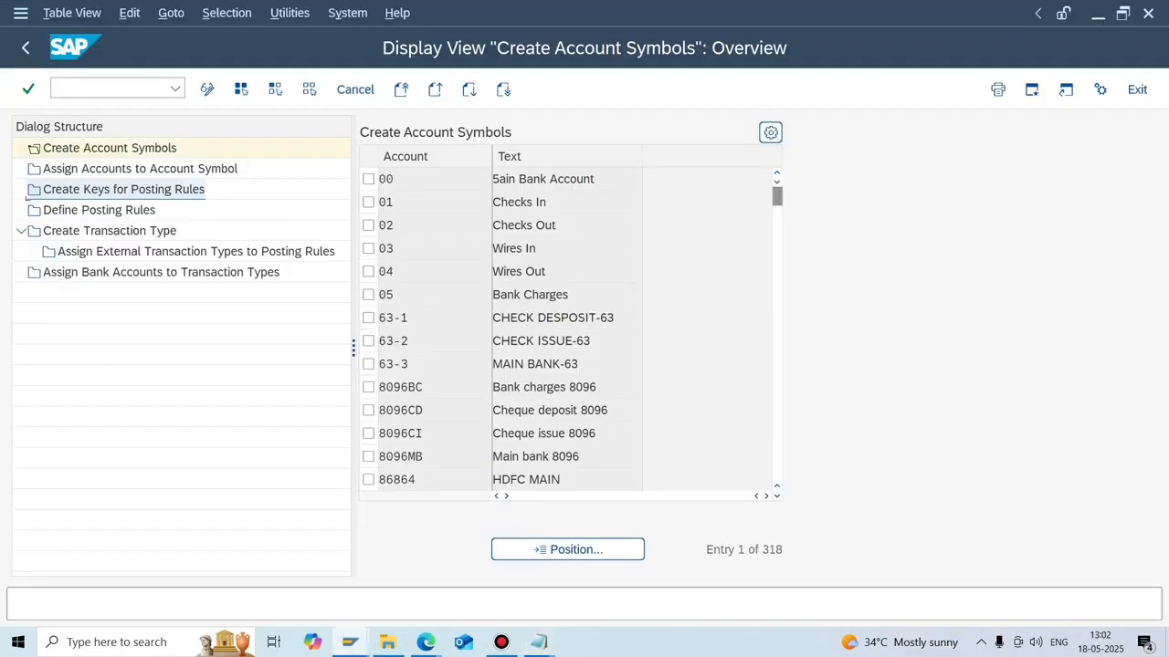
{"action": "key", "text": "alt+Tab"}
{"action": "type", "text": "CREAT"}
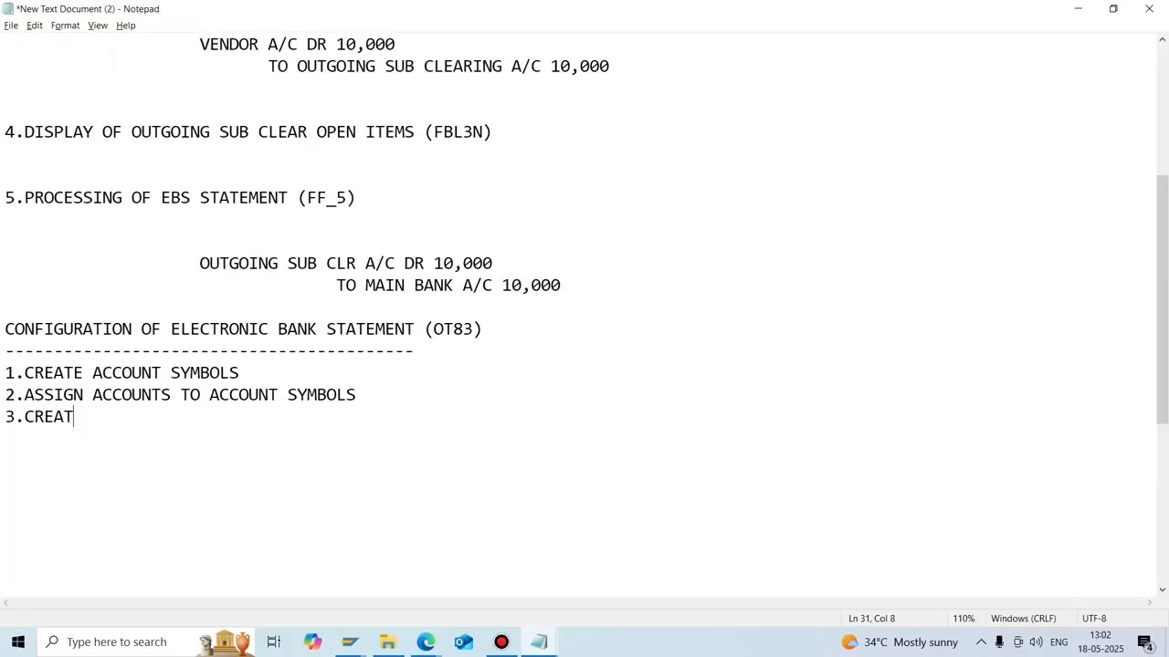
{"action": "type", "text": "ION OF KEYS FOR "}
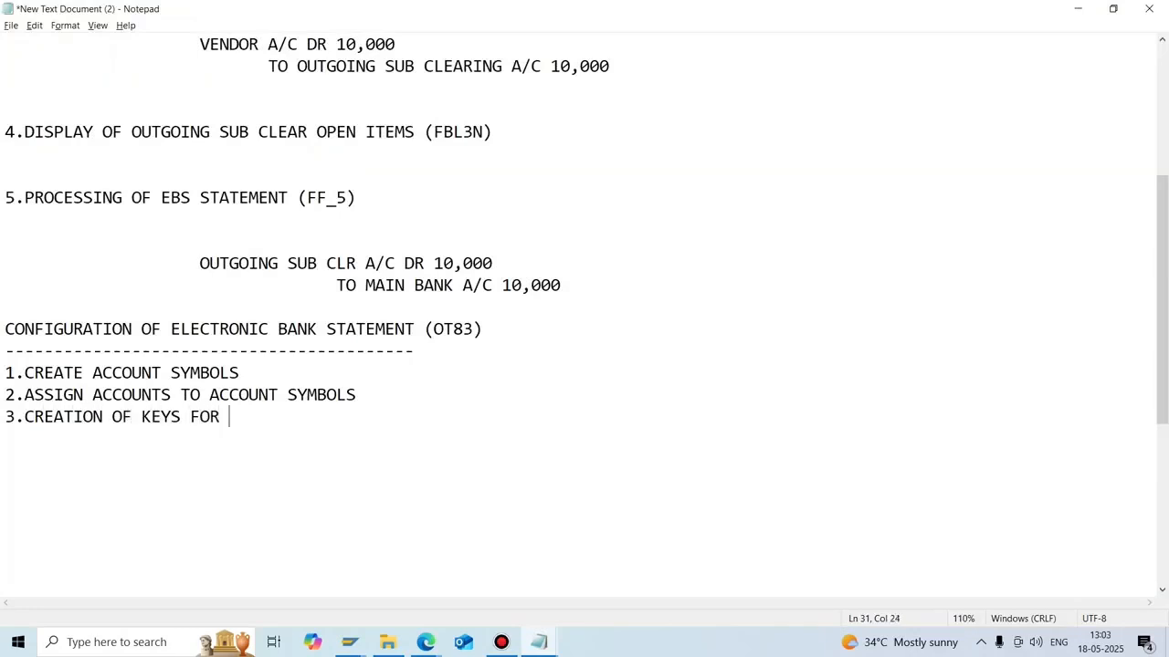
{"action": "type", "text": "POSTING R"}
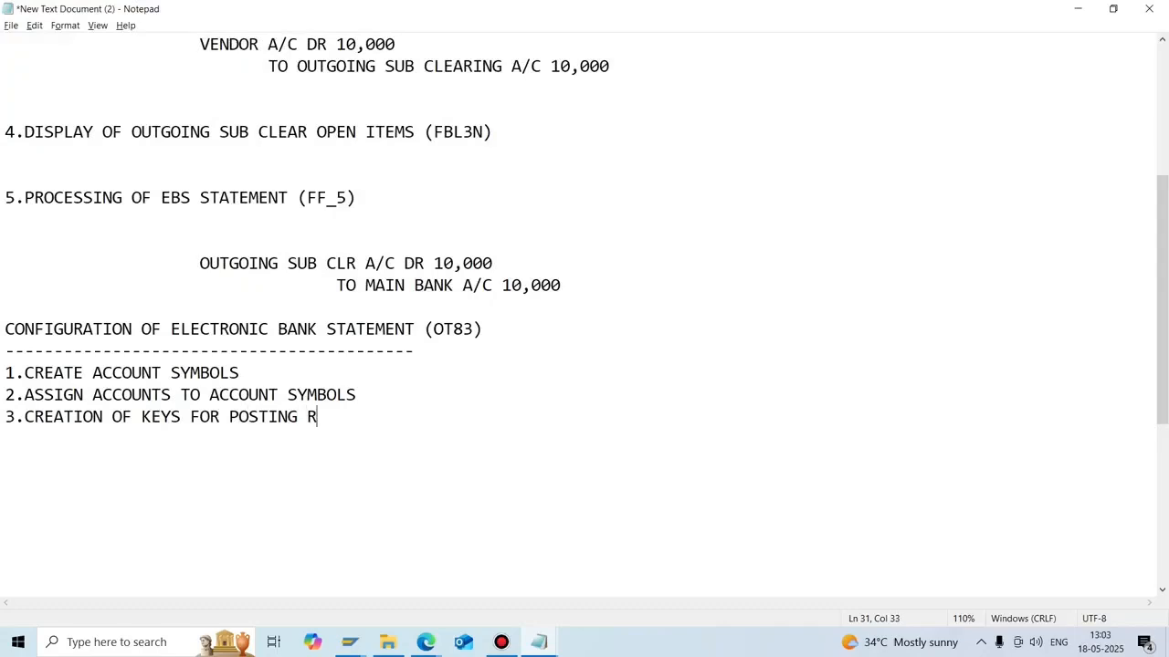
{"action": "type", "text": "ULES"}
Add step 4.DEFINE POSTING RULES, checking the step names in SAP.
{"action": "key", "text": "Return"}
{"action": "type", "text": "4."}
{"action": "key", "text": "alt+Tab"}
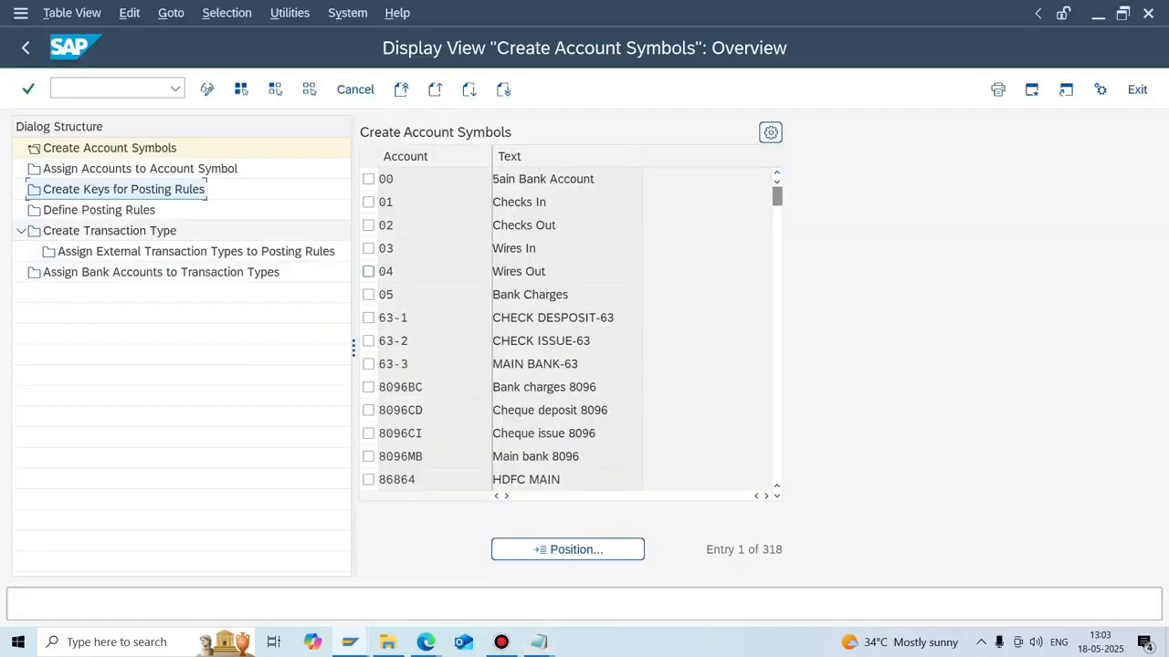
{"action": "key", "text": "alt+Tab"}
{"action": "type", "text": "D"}
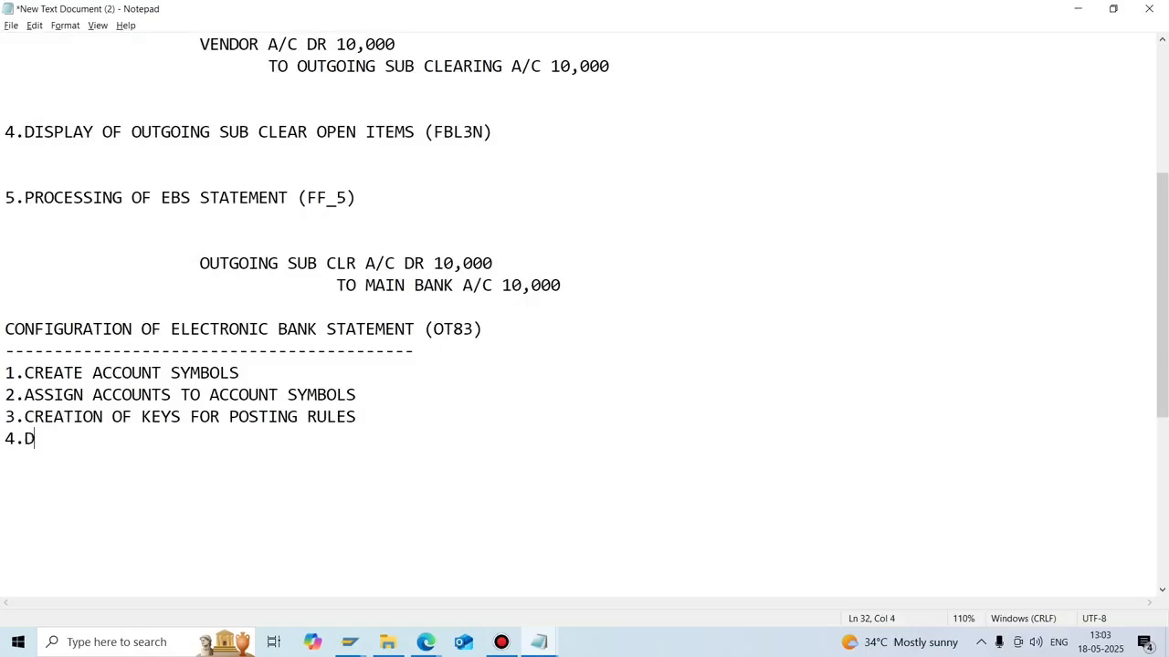
{"action": "type", "text": "EFINE POSTING"}
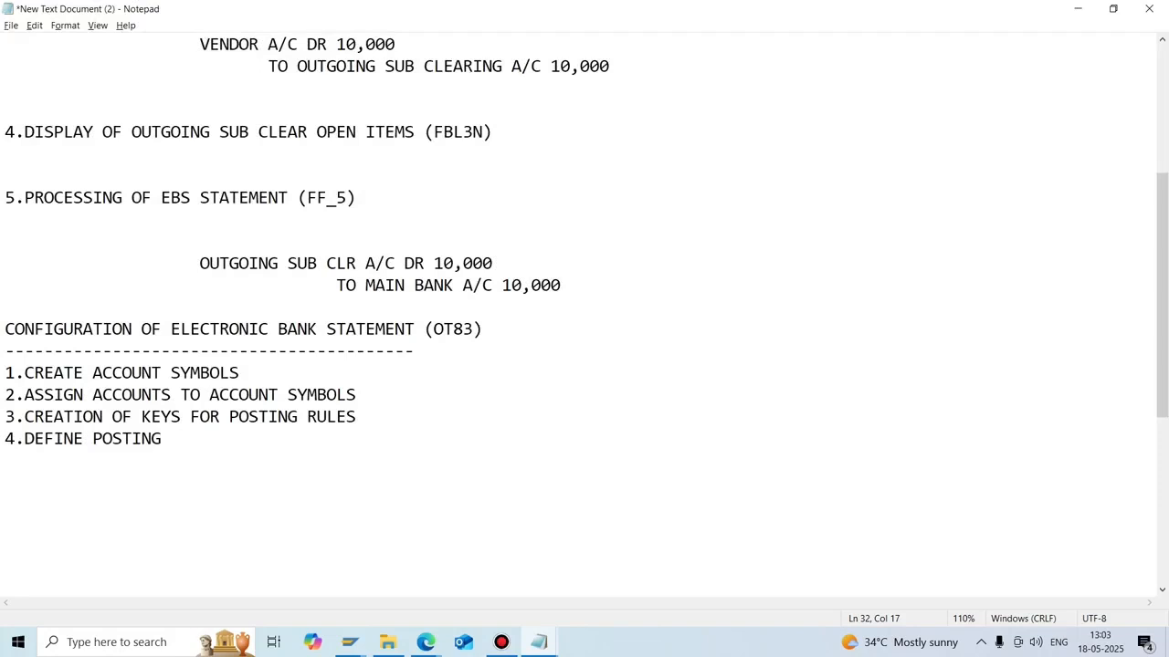
{"action": "type", "text": "RUES"}
{"action": "key", "text": "BackSpace"}
{"action": "key", "text": "BackSpace"}
{"action": "type", "text": "LES"}
{"action": "key", "text": "alt+Tab"}
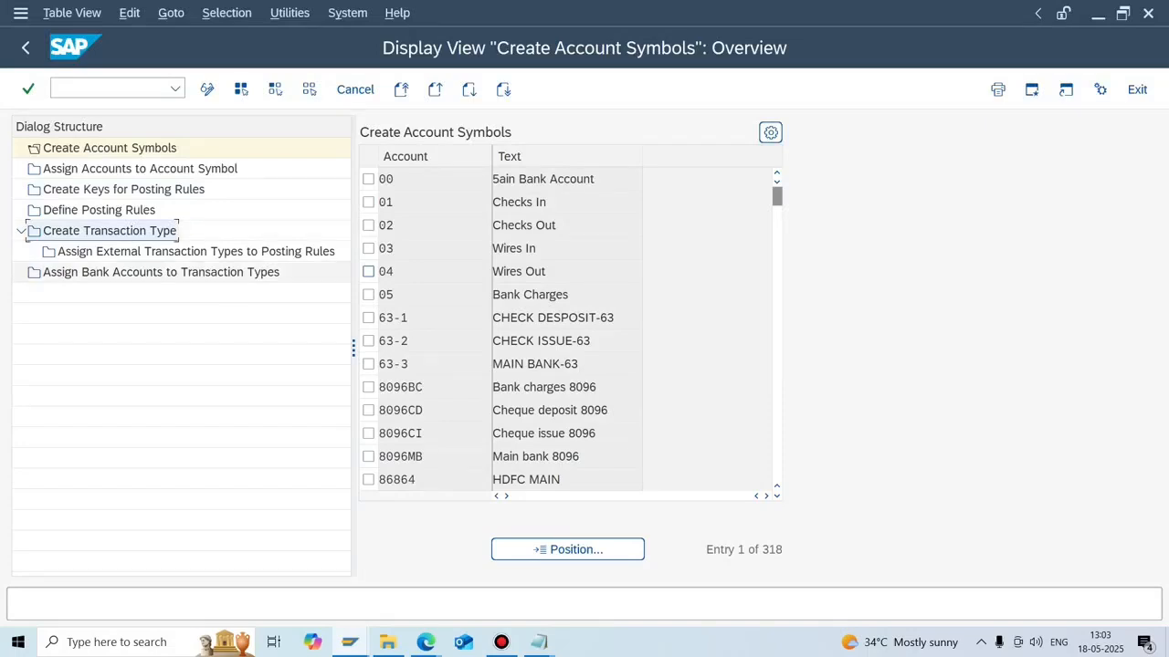
{"action": "key", "text": "alt+Tab"}
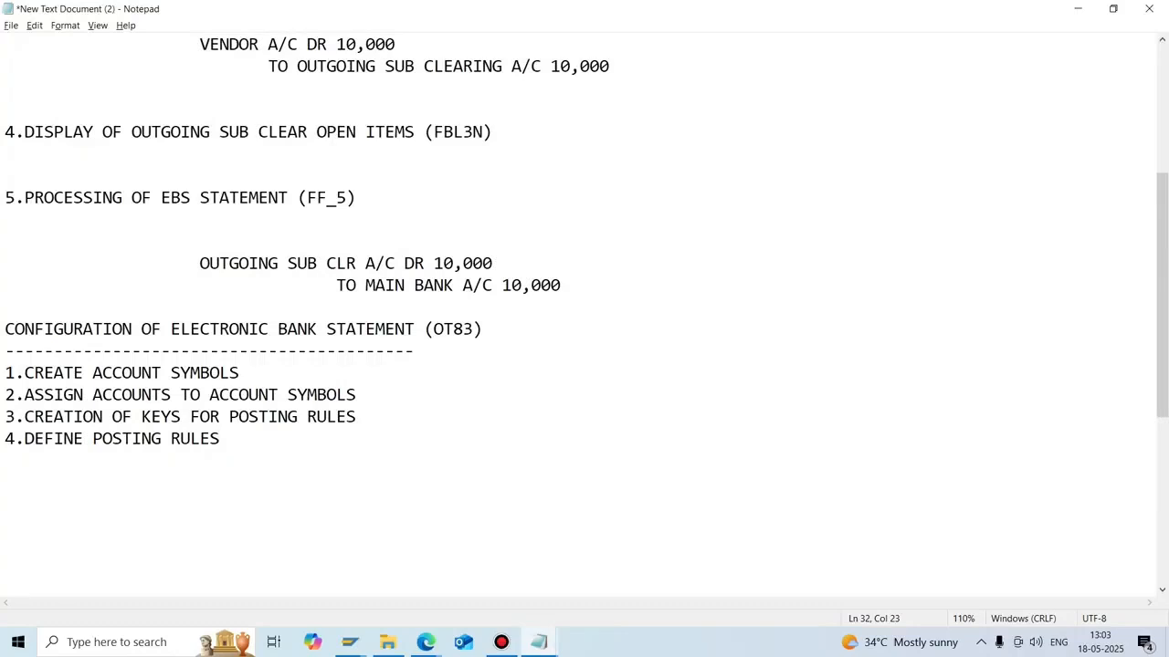
Add steps 5.CREATION OF TRANSACTION TYPE and 6.ASSIGN EXTERNAL TRANSACTION TO TRANSACTION TYPE.
{"action": "key", "text": "Return"}
{"action": "type", "text": "5.CREATION "}
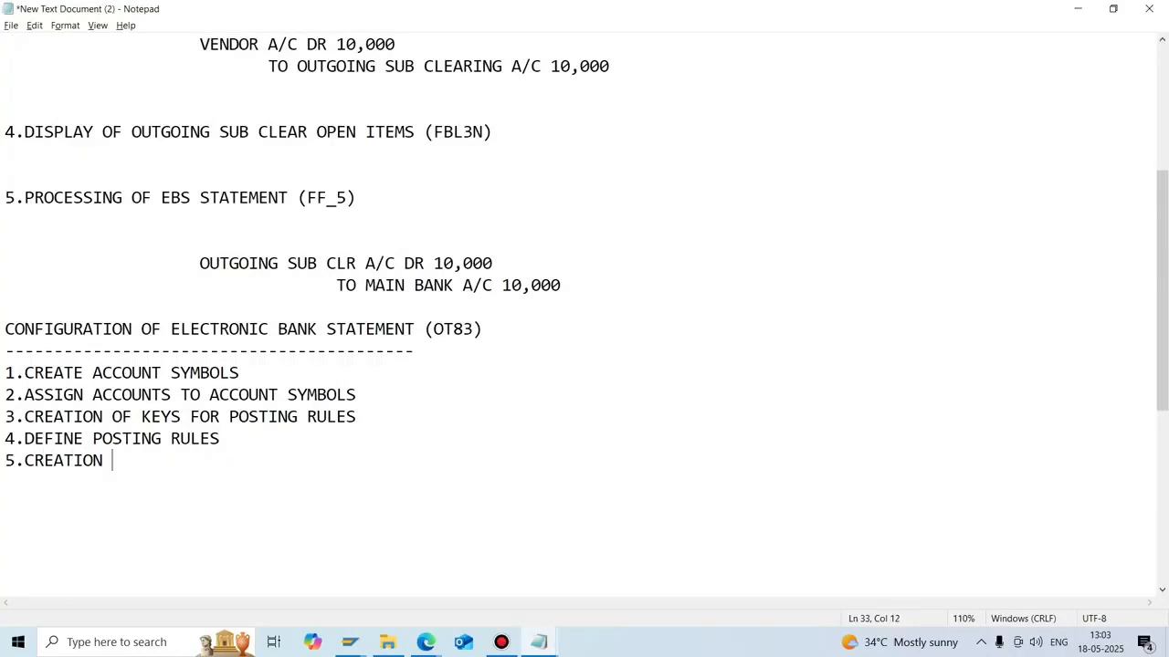
{"action": "type", "text": "OF TRANA"}
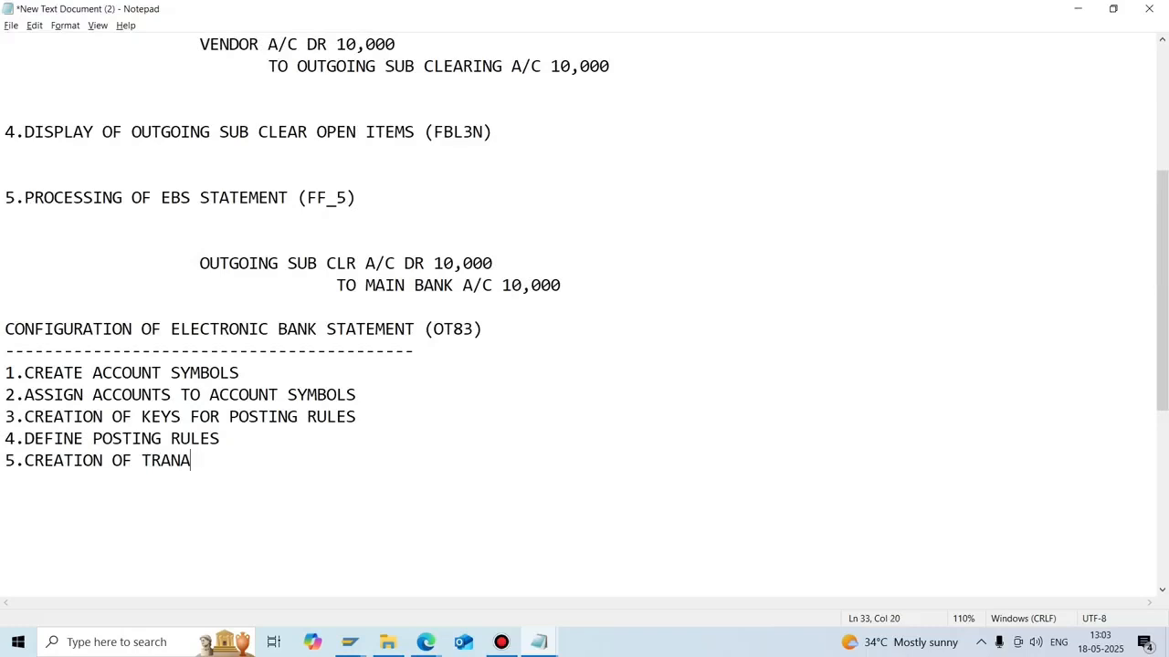
{"action": "key", "text": "BackSpace"}
{"action": "type", "text": "SACTION TYPE"}
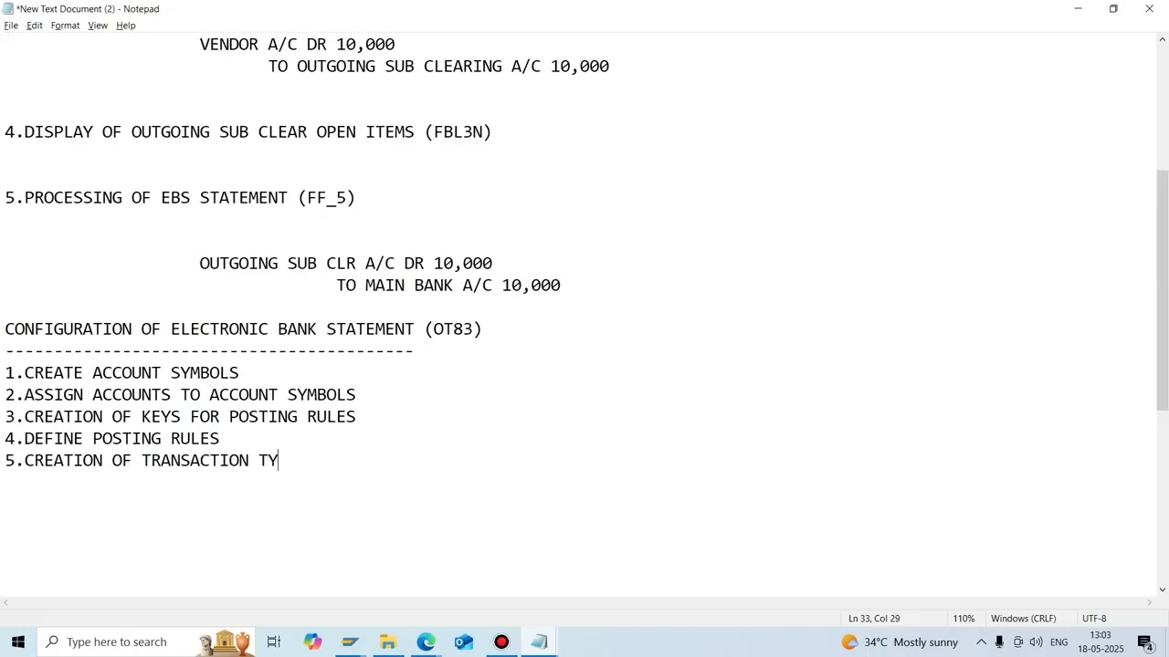
{"action": "key", "text": "Return"}
{"action": "type", "text": "6.ASSI"}
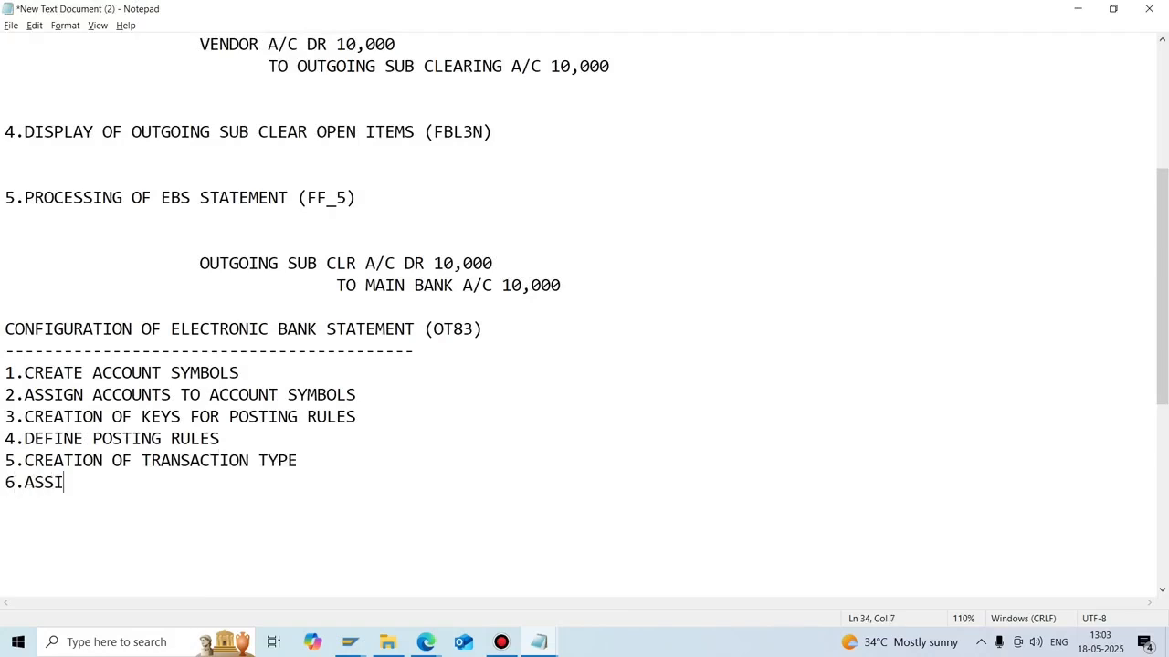
{"action": "type", "text": "GN EXTER"}
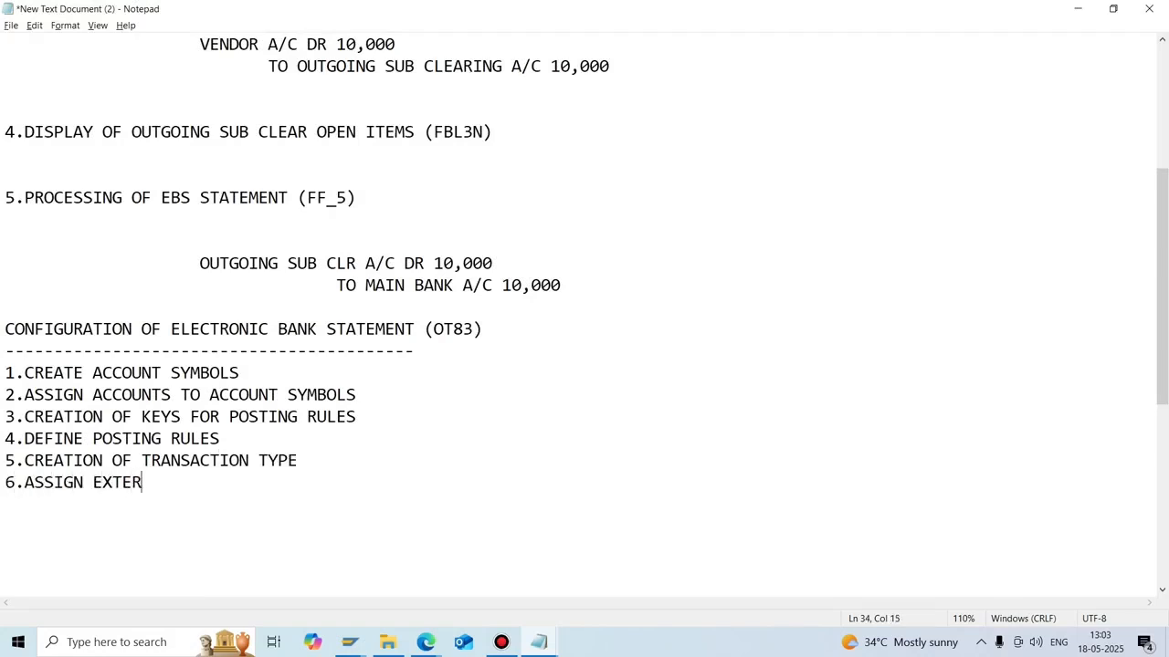
{"action": "type", "text": "NAL TRANSA"}
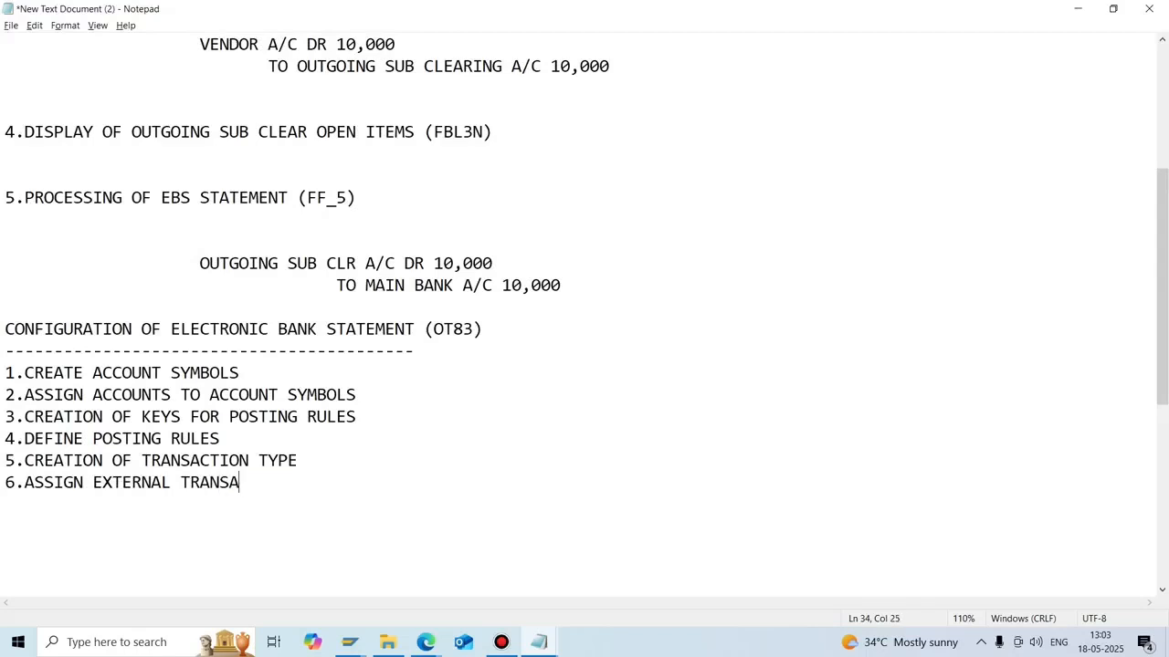
{"action": "type", "text": "CTION TO TRANSACTION T"}
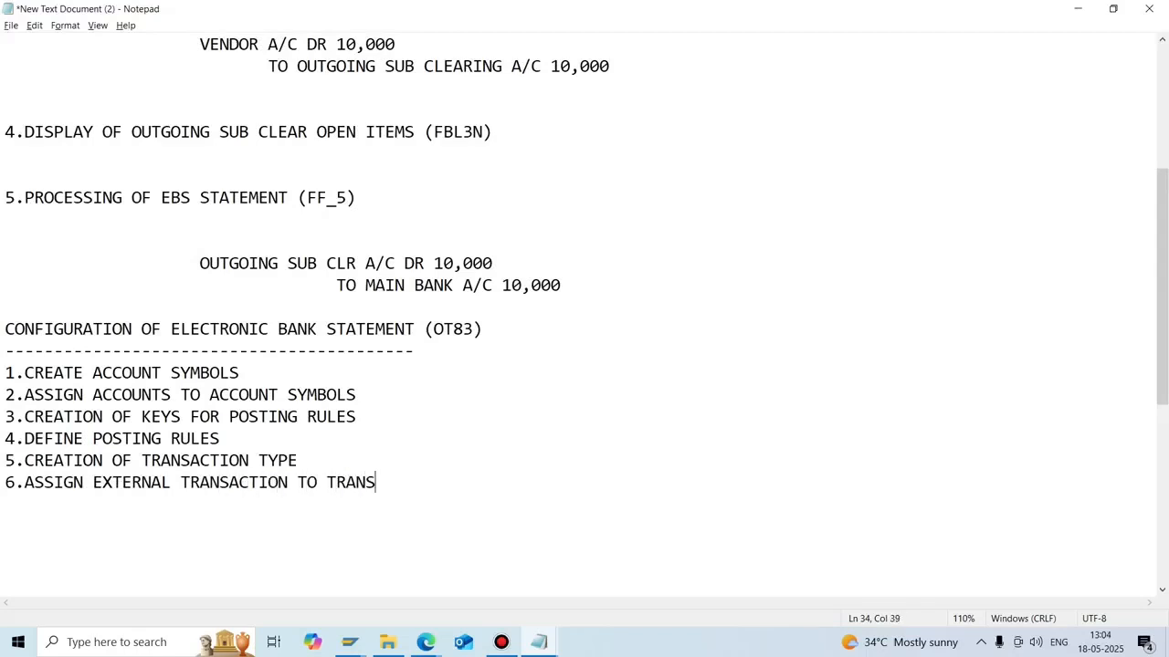
{"action": "type", "text": "YPE"}
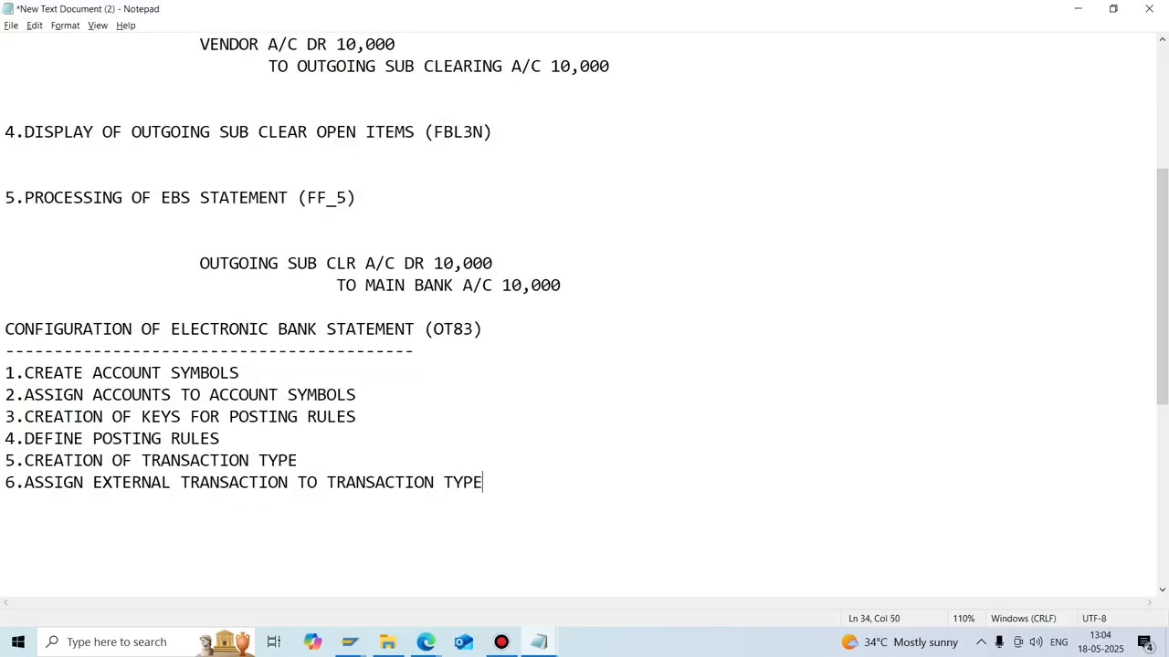
Add step 7.ASSIGN BANK ACCOUNTS TO TRANSACTION TYPES, checking the name in SAP.
{"action": "key", "text": "Return"}
{"action": "key", "text": "Return"}
{"action": "key", "text": "Up"}
{"action": "type", "text": "7."}
{"action": "key", "text": "alt+Tab"}
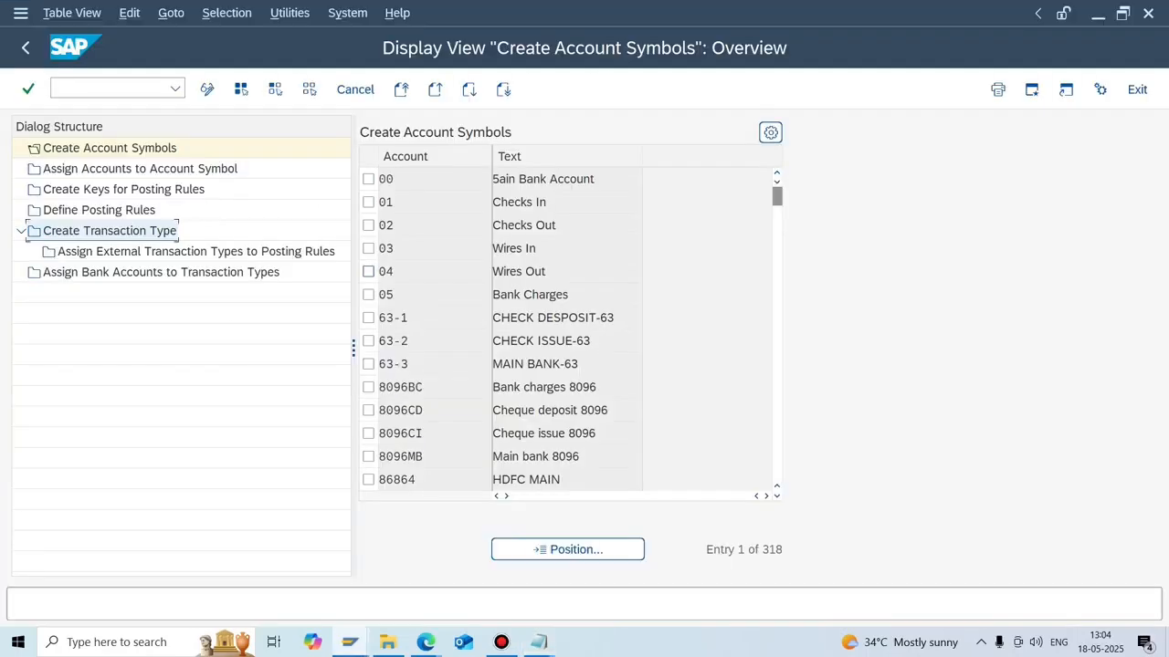
{"action": "key", "text": "alt+Tab"}
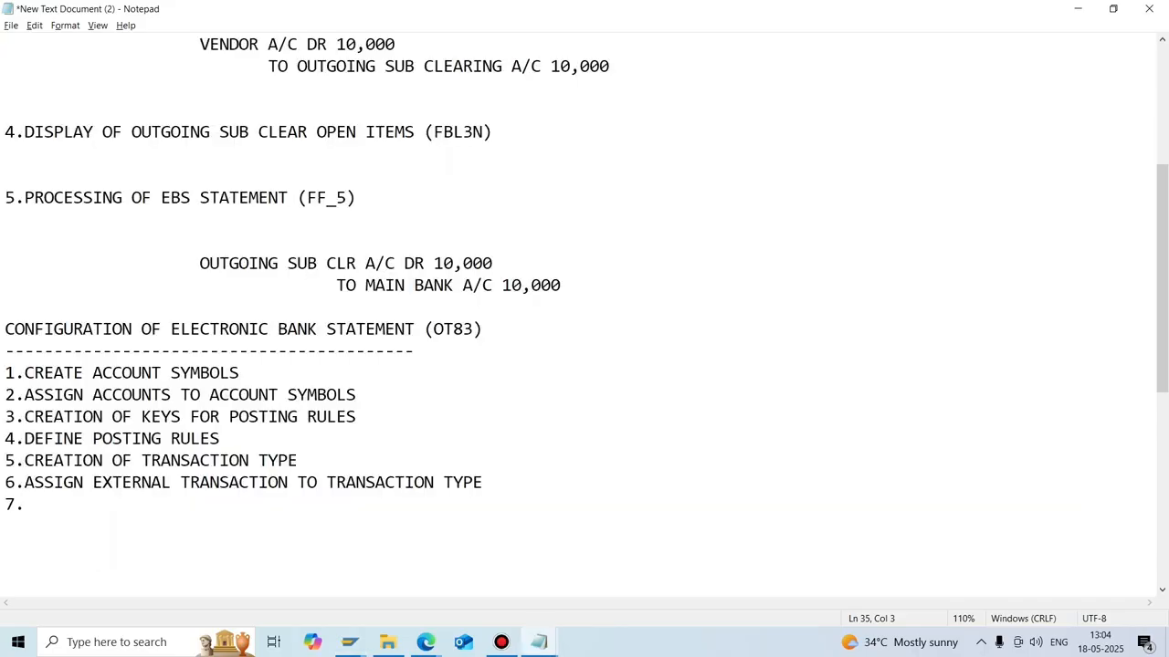
{"action": "type", "text": "ASSIGN BANK"}
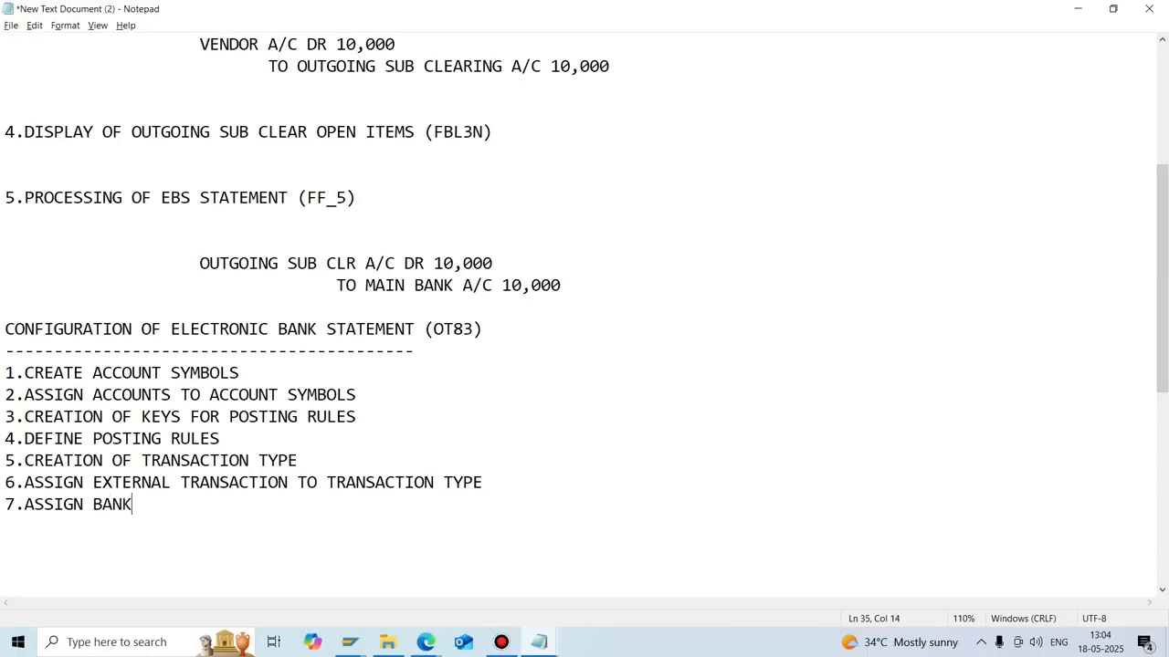
{"action": "type", "text": " ACCOUNTS "}
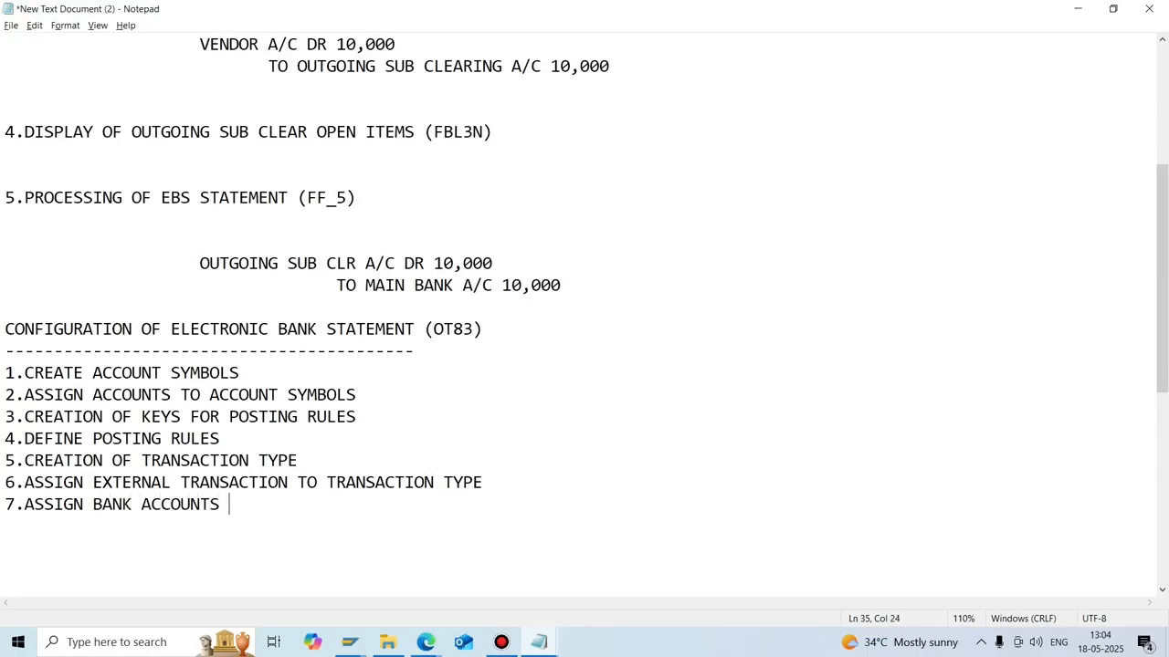
{"action": "type", "text": "TO TRANSACT"}
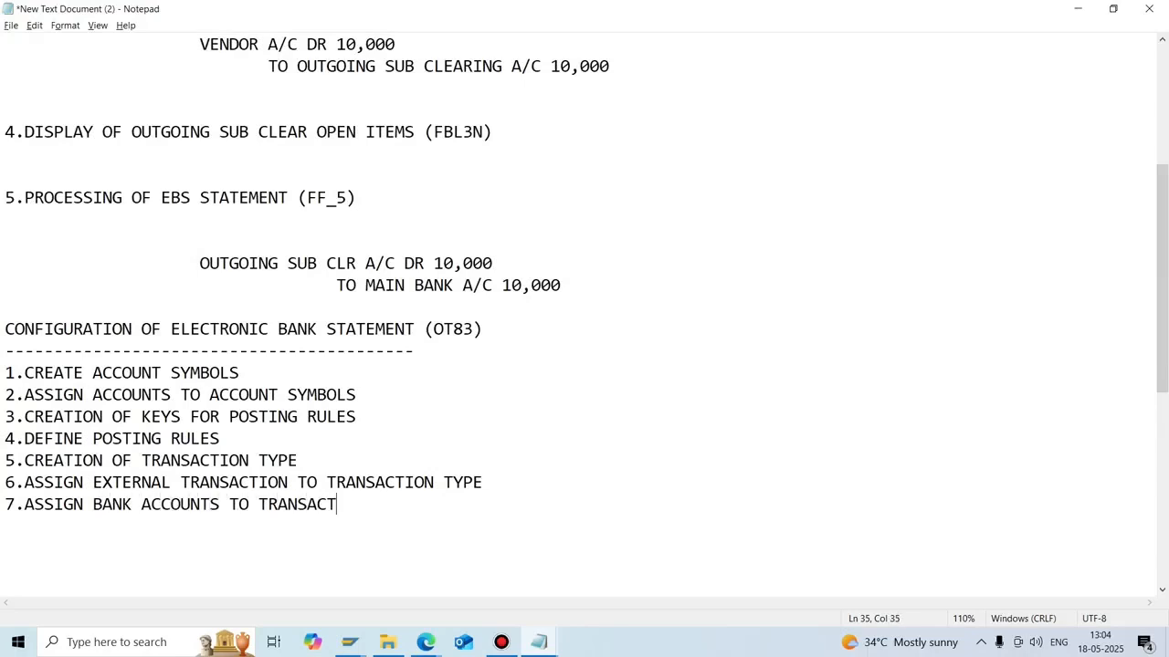
{"action": "type", "text": "ION TYPES"}
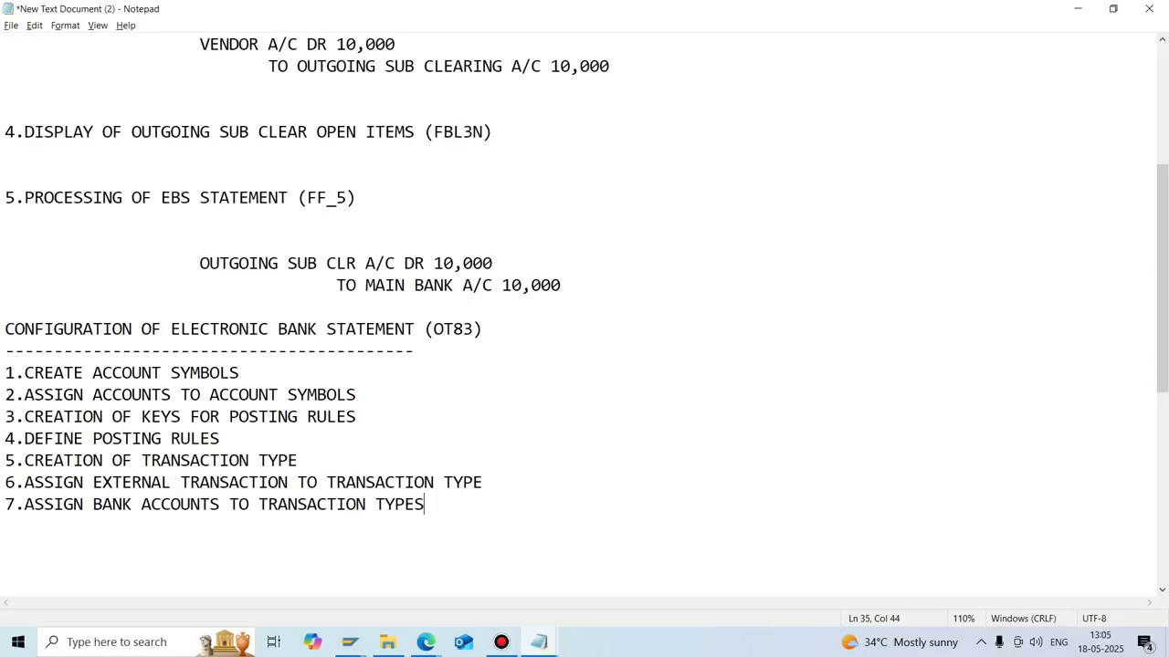
{"action": "left_click", "coordinate": [539, 642]}
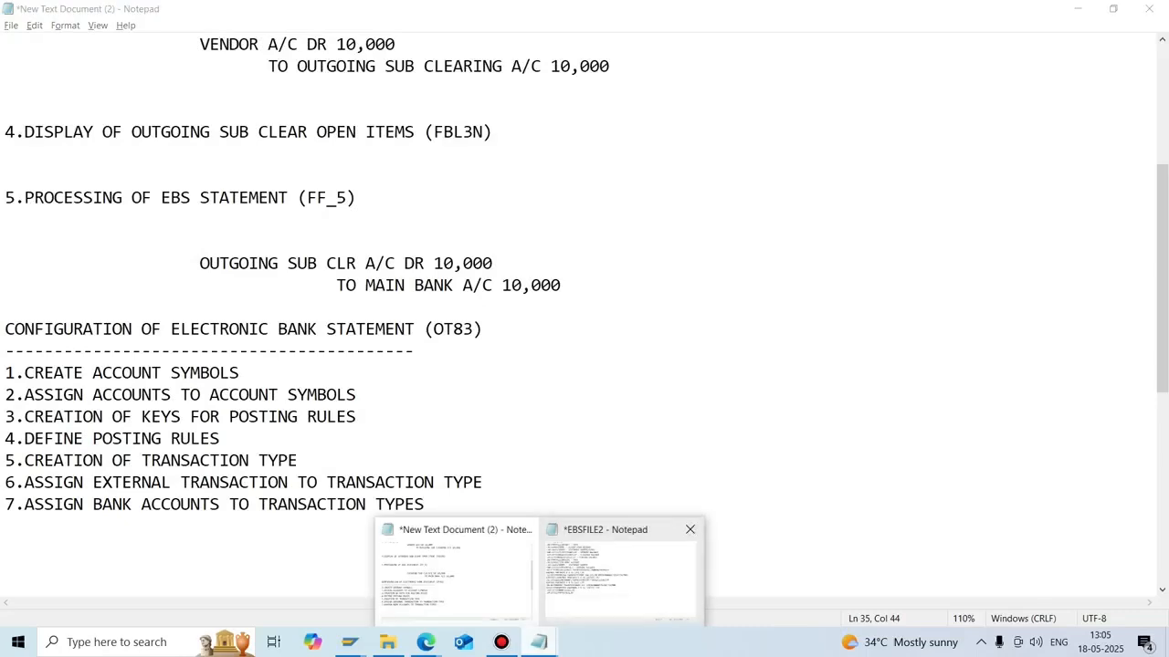
{"action": "left_click", "coordinate": [621, 570]}
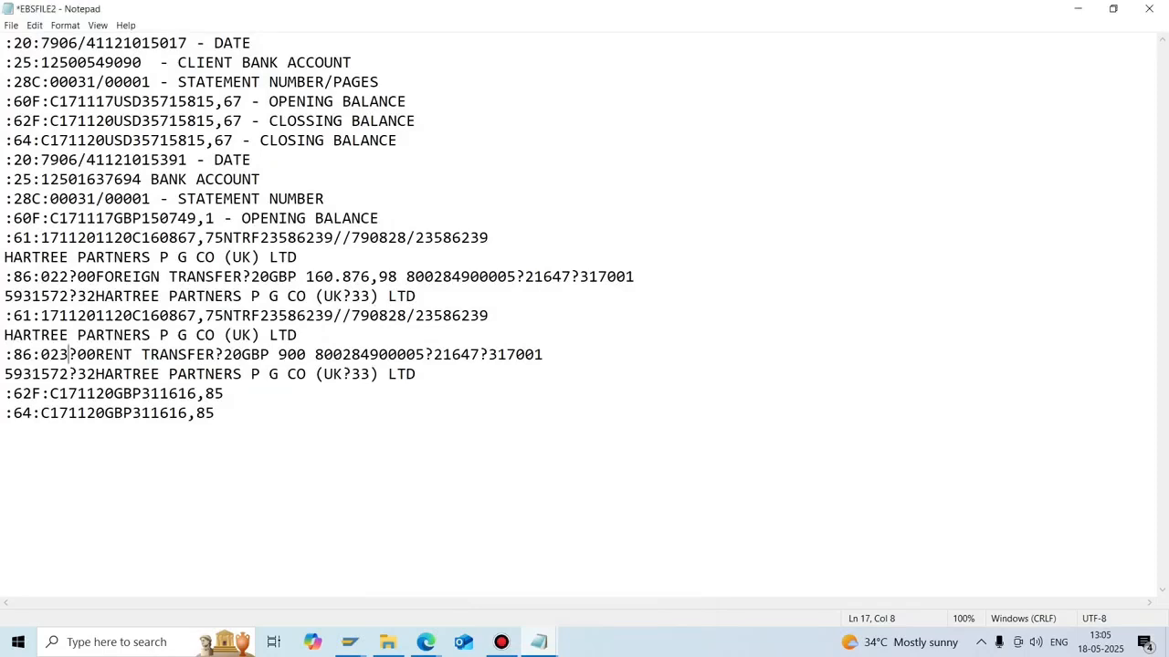
{"action": "left_click_drag", "start_coordinate": [41, 82], "coordinate": [14, 83]}
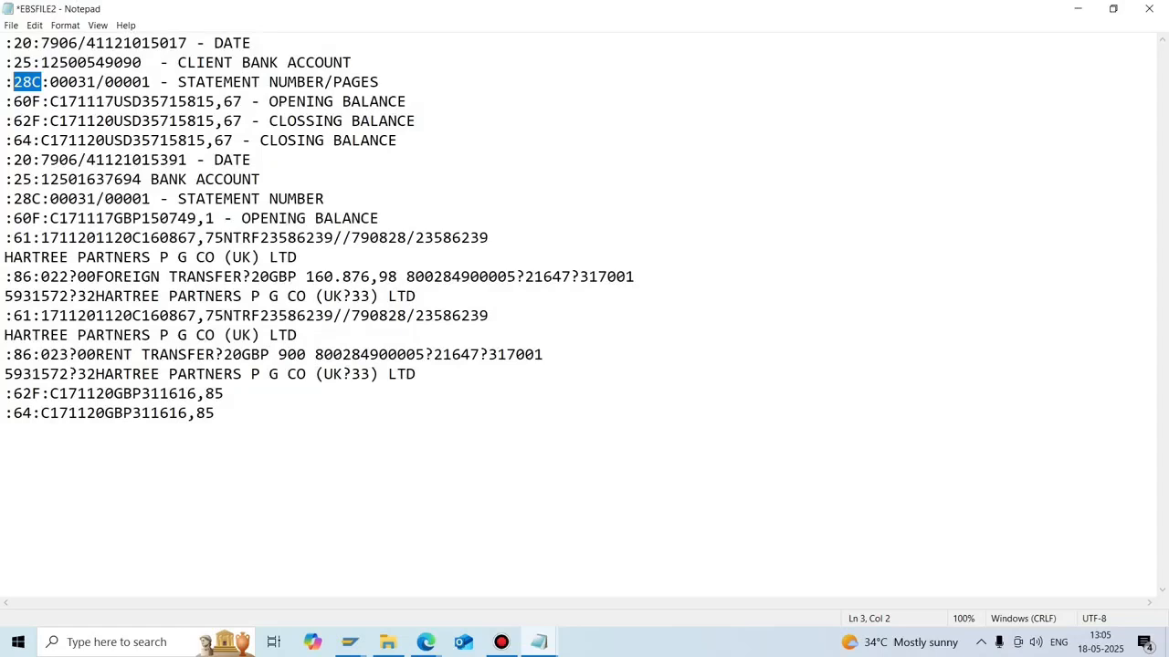
{"action": "mouse_move", "coordinate": [539, 642]}
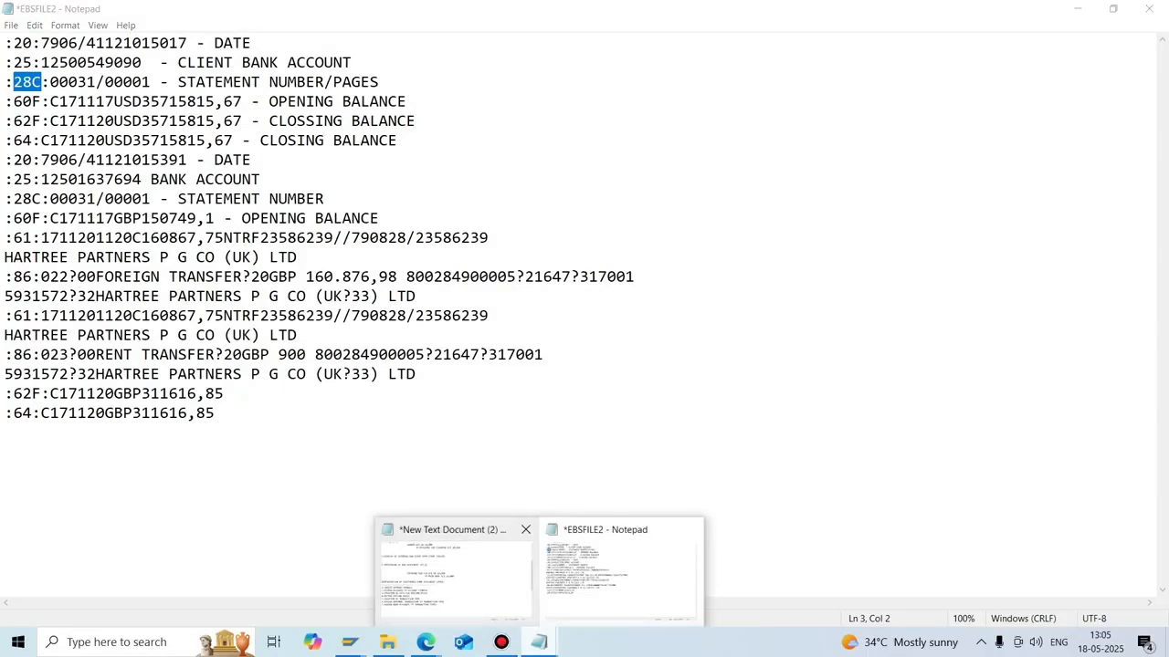
{"action": "left_click", "coordinate": [456, 562]}
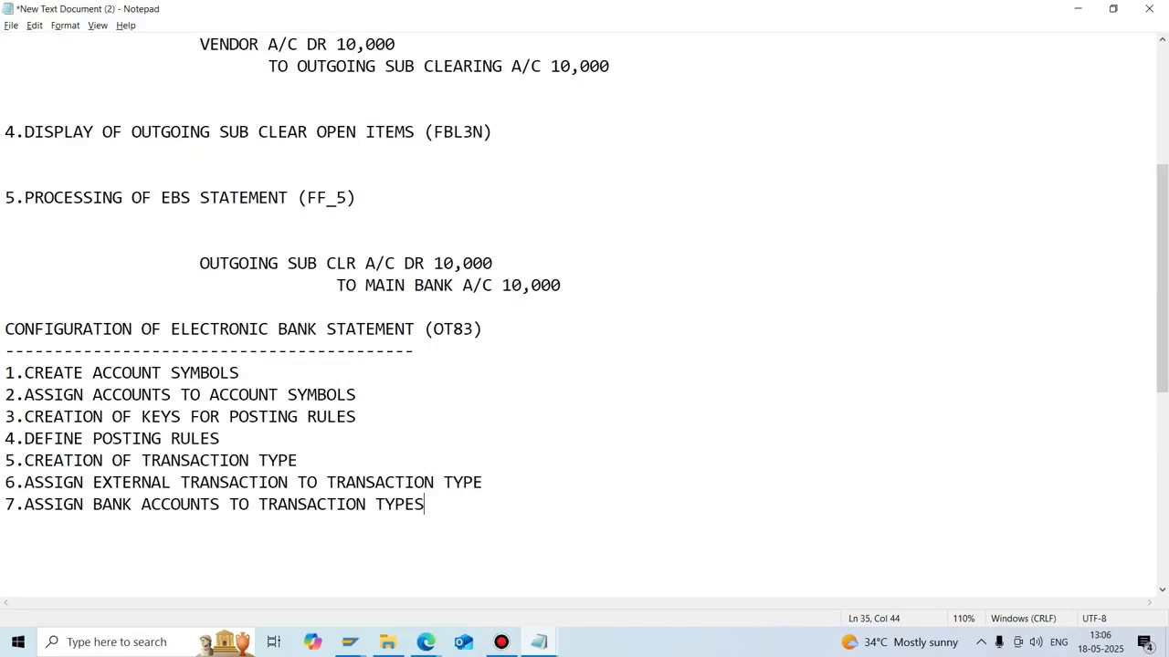
Run /nfbl3n in SAP and list the open items for G/L account 200014.
{"action": "key", "text": "Return"}
{"action": "key", "text": "Return"}
{"action": "key", "text": "Return"}
{"action": "left_click", "coordinate": [350, 642]}
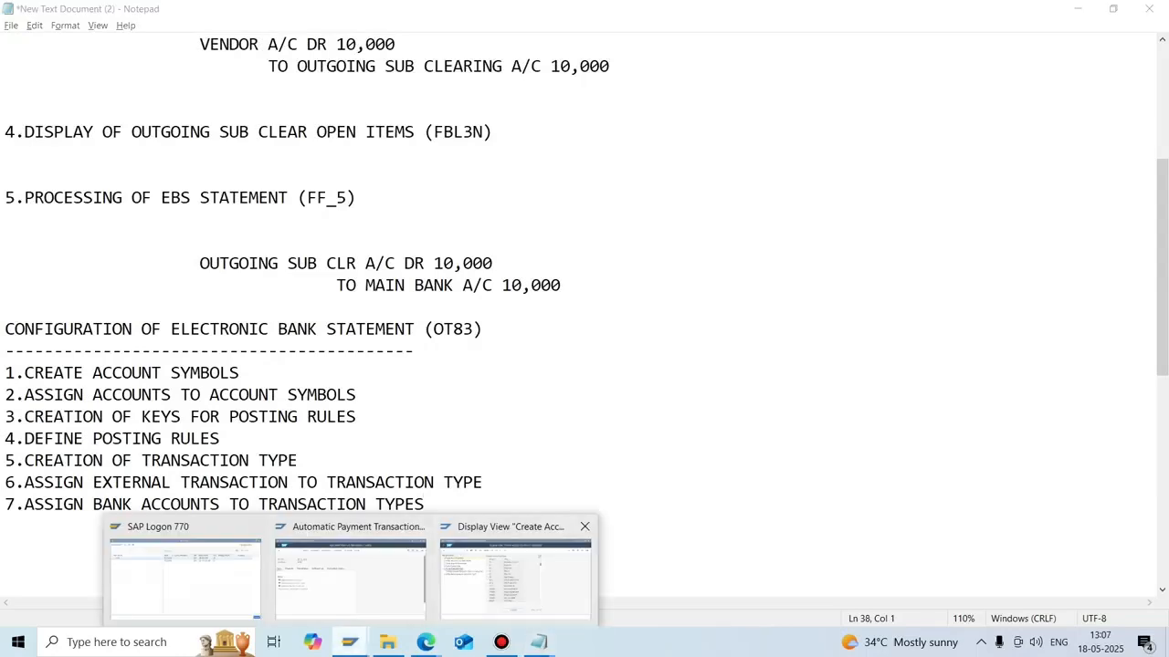
{"action": "left_click", "coordinate": [350, 575]}
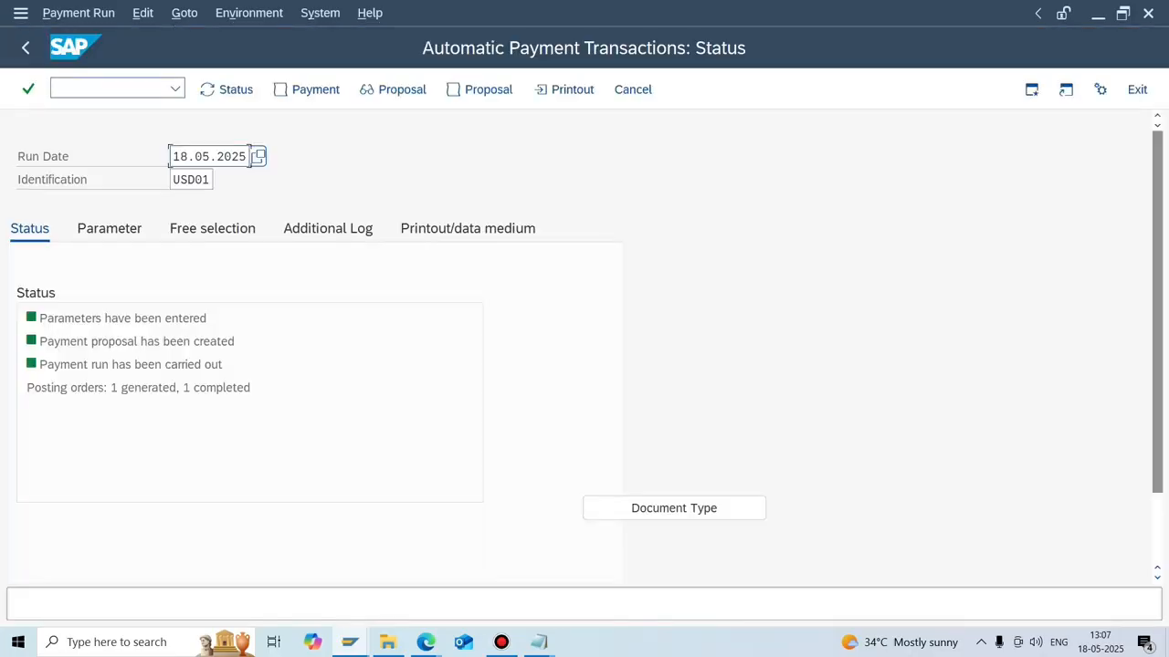
{"action": "type", "text": "/nfbl3n"}
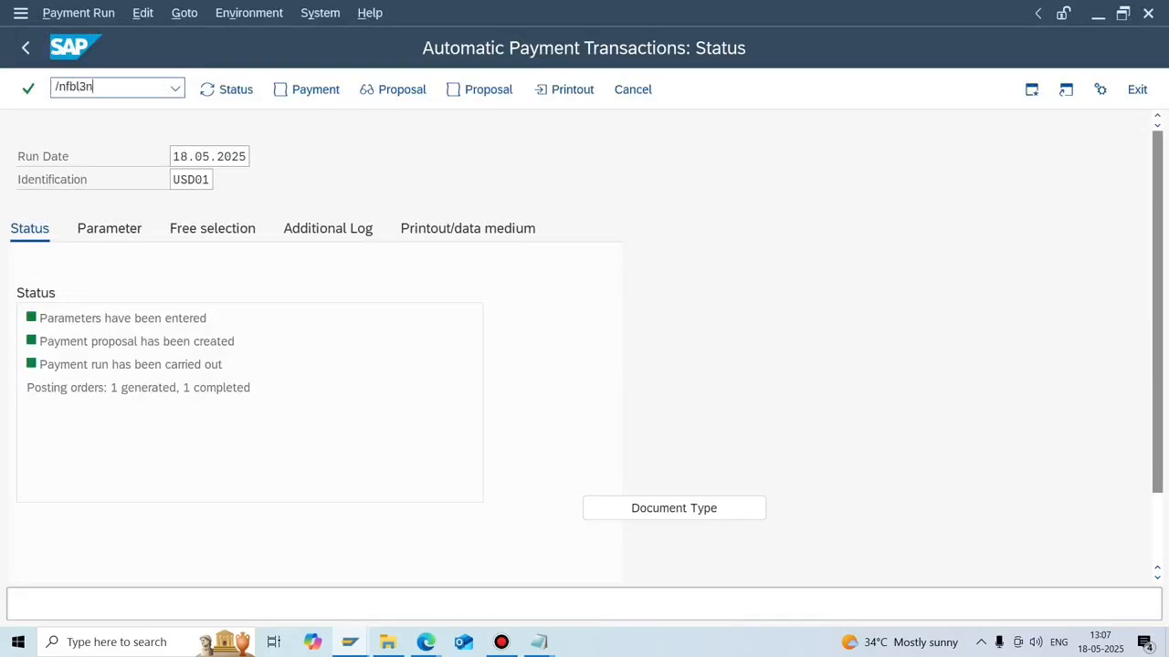
{"action": "key", "text": "Return"}
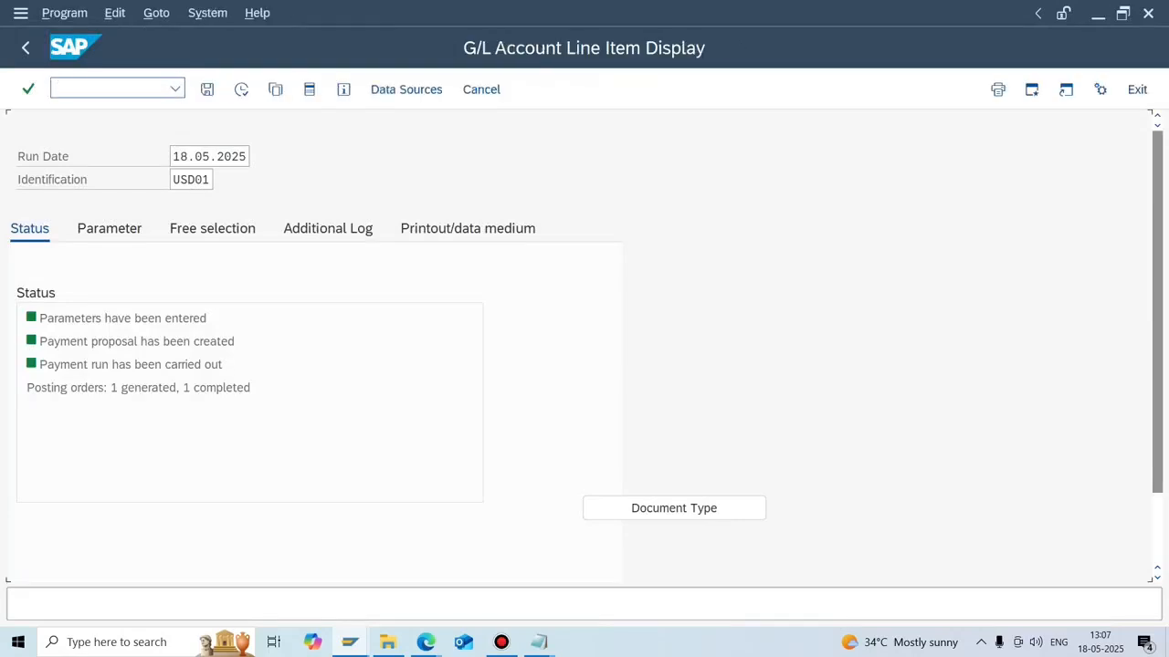
{"action": "left_click", "coordinate": [241, 88]}
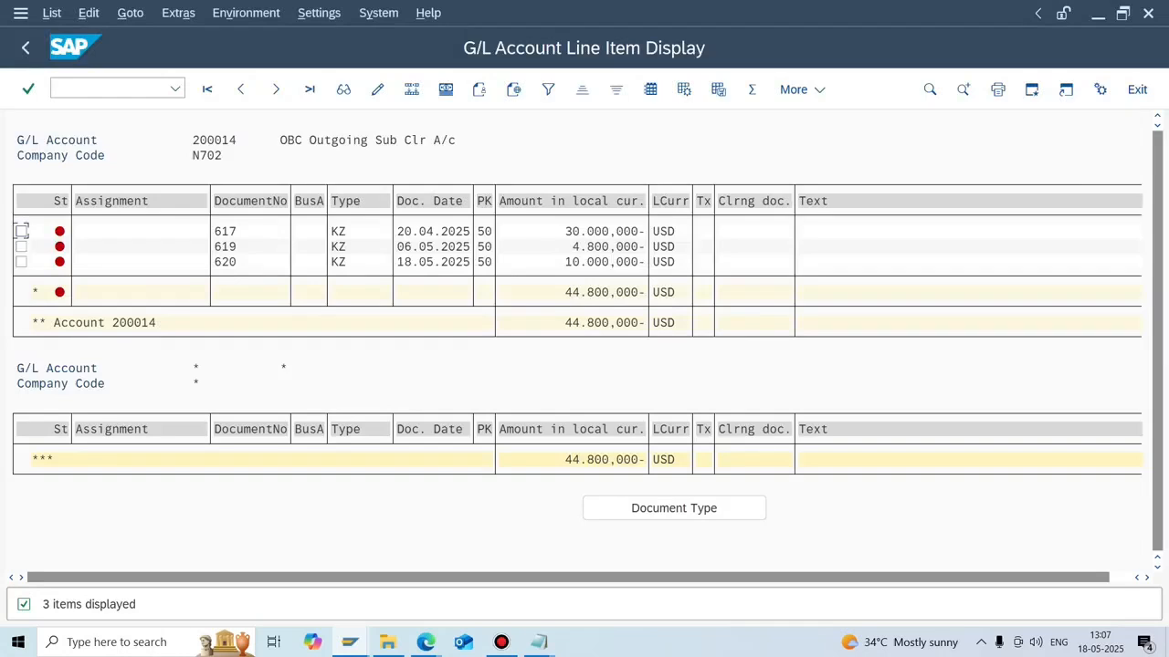
Inspect document 620's 10.000,000- posting in its entry view, then return to the list.
{"action": "left_click", "coordinate": [568, 262]}
{"action": "key", "text": "F2"}
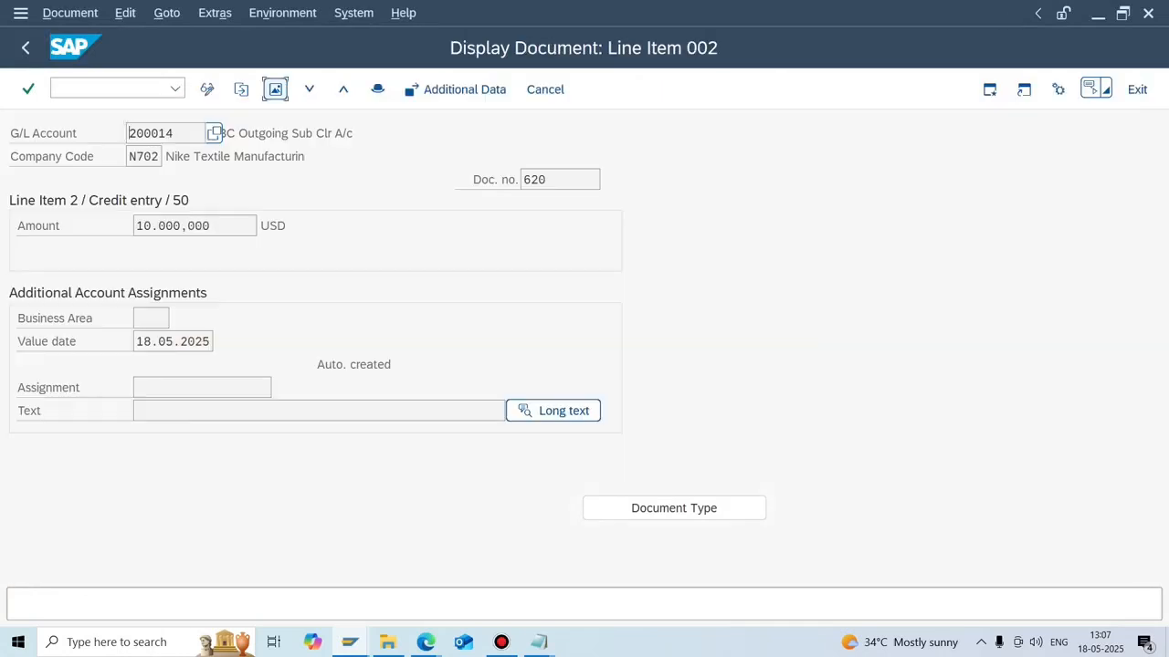
{"action": "left_click", "coordinate": [275, 89]}
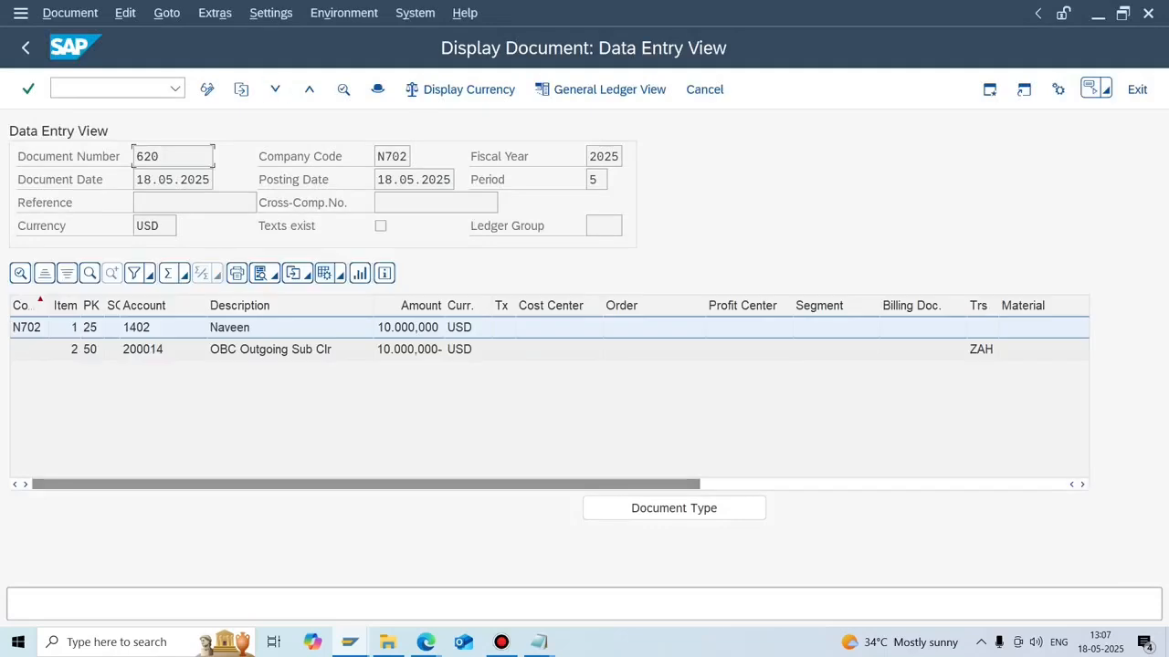
{"action": "left_click", "coordinate": [274, 350]}
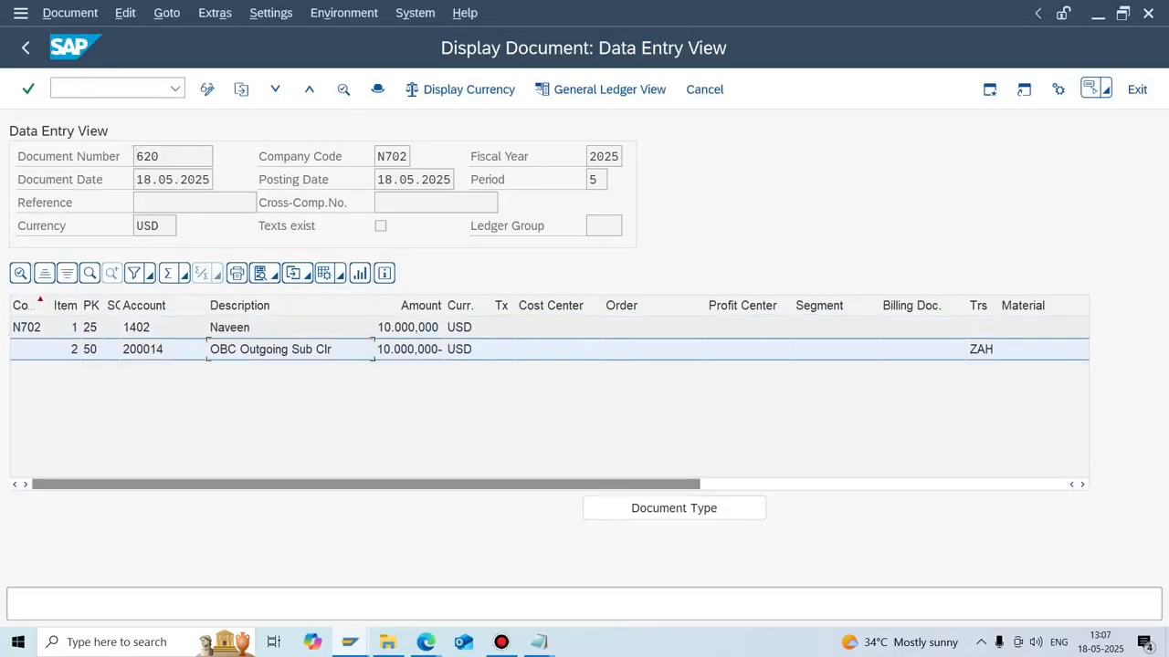
{"action": "left_click", "coordinate": [26, 47]}
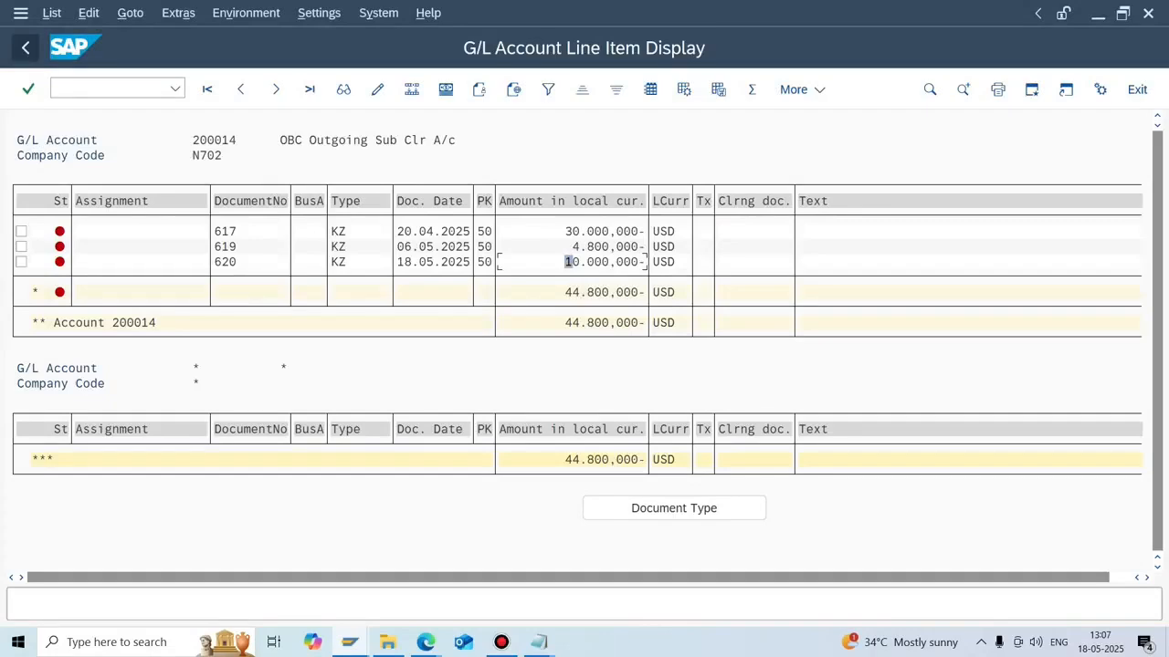
{"action": "left_click", "coordinate": [539, 642]}
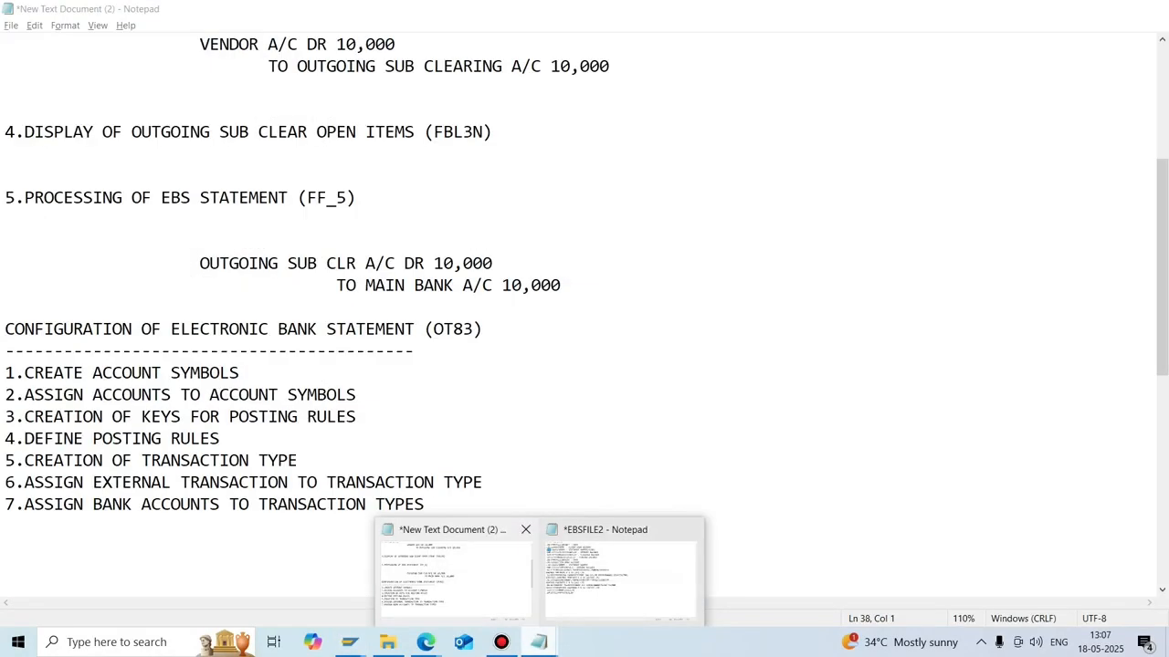
Open OT83's Create Account Symbols in change mode and start new entries.
{"action": "left_click", "coordinate": [455, 573]}
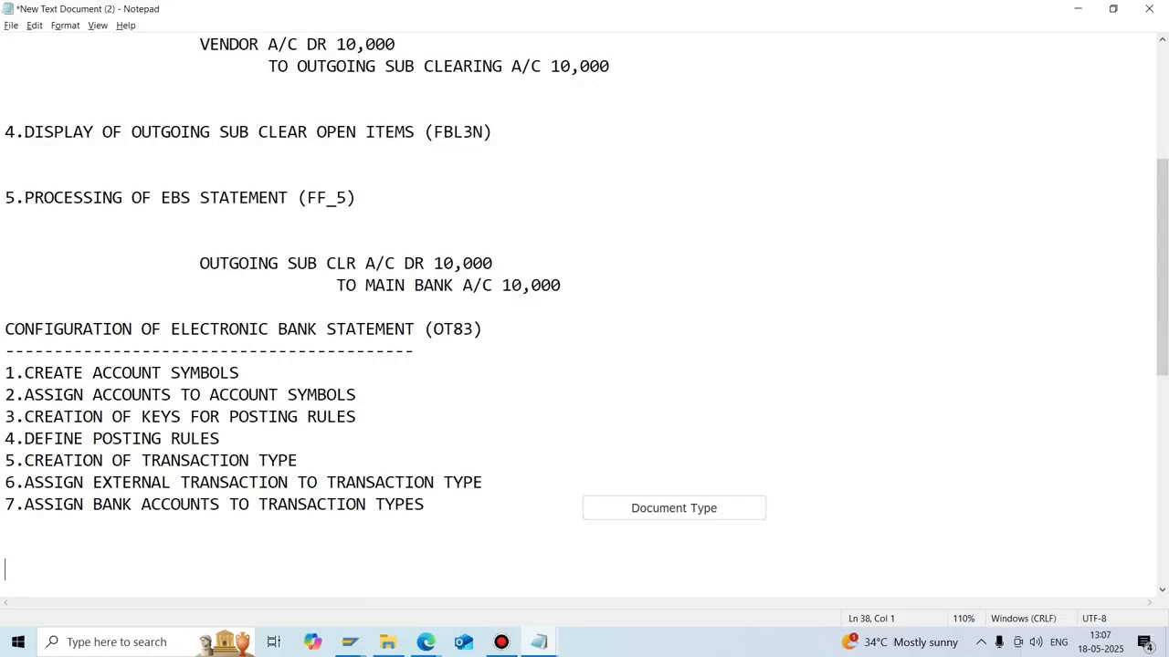
{"action": "mouse_move", "coordinate": [350, 642]}
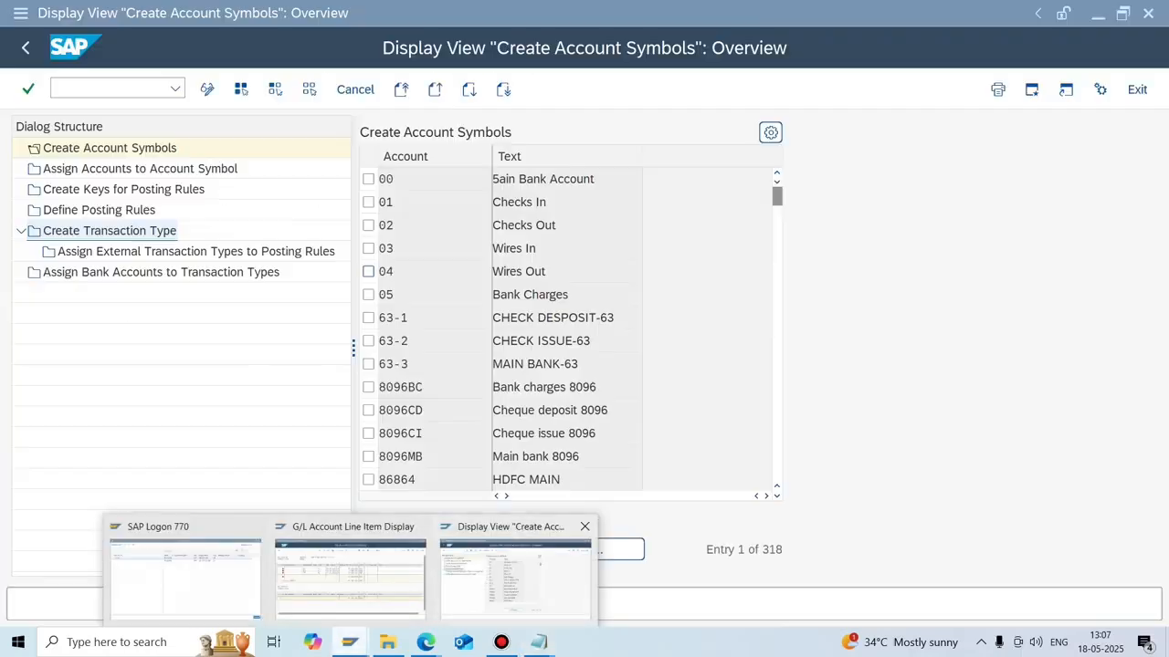
{"action": "left_click", "coordinate": [516, 571]}
{"action": "left_click", "coordinate": [367, 341]}
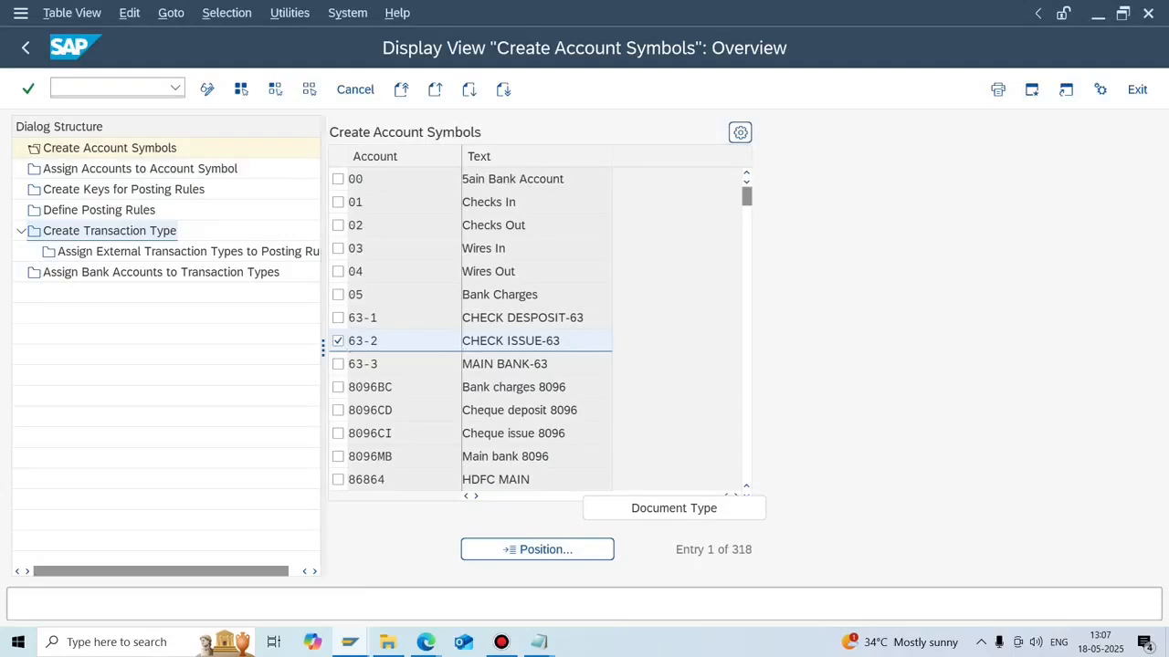
{"action": "double_click", "coordinate": [110, 148]}
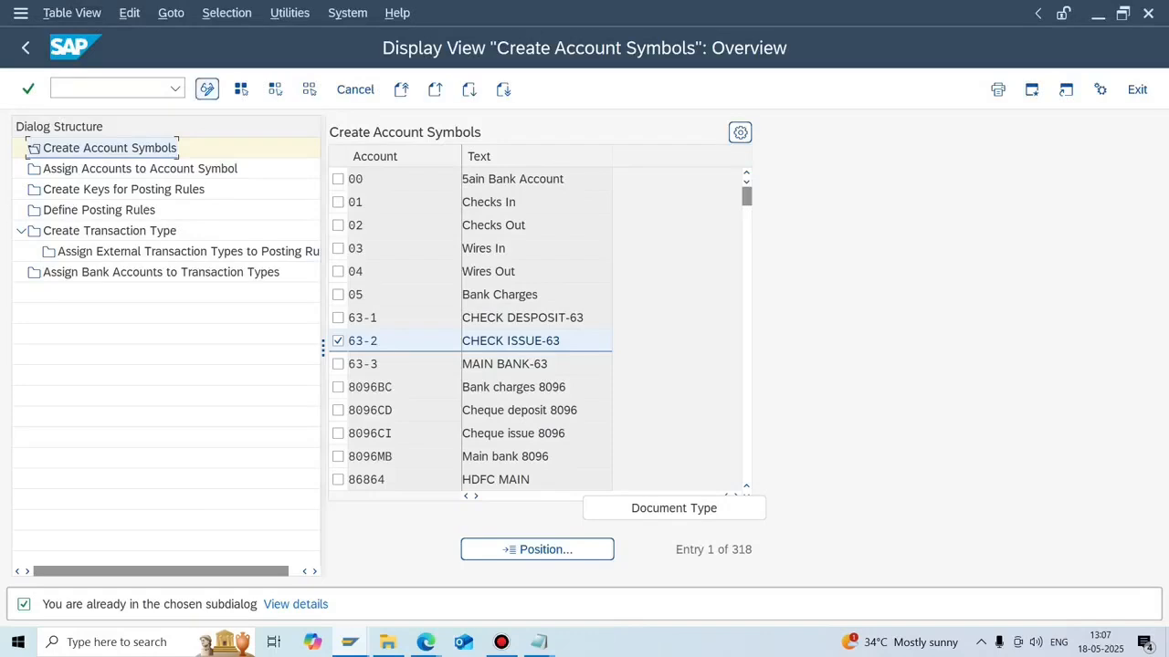
{"action": "left_click", "coordinate": [207, 89]}
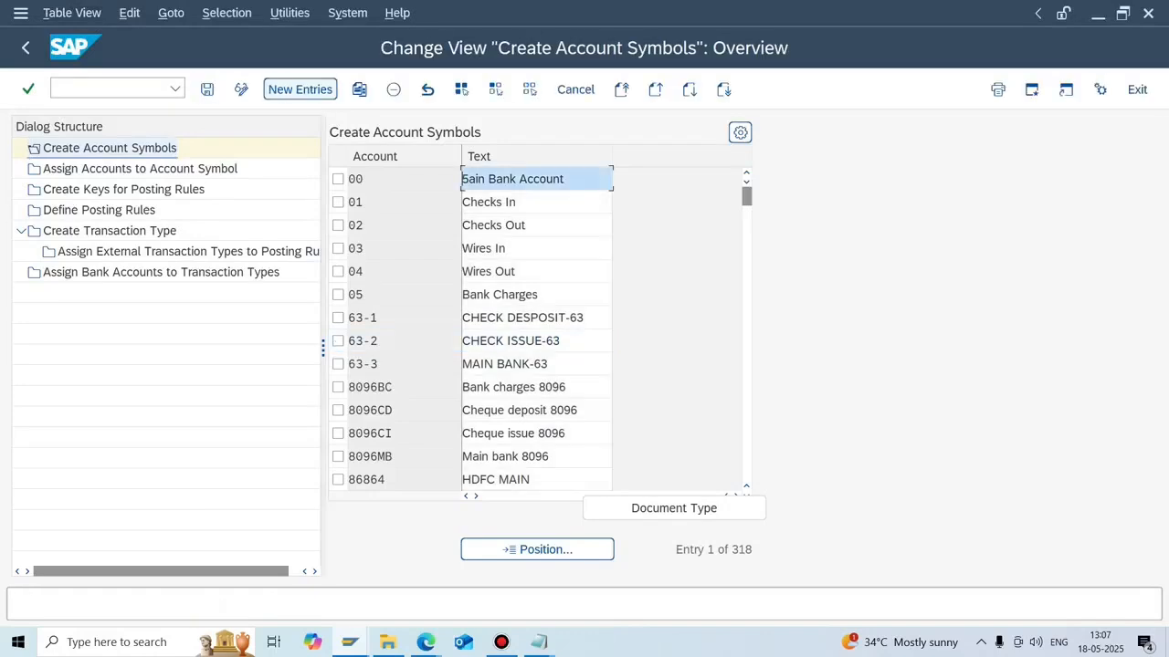
{"action": "left_click", "coordinate": [299, 89]}
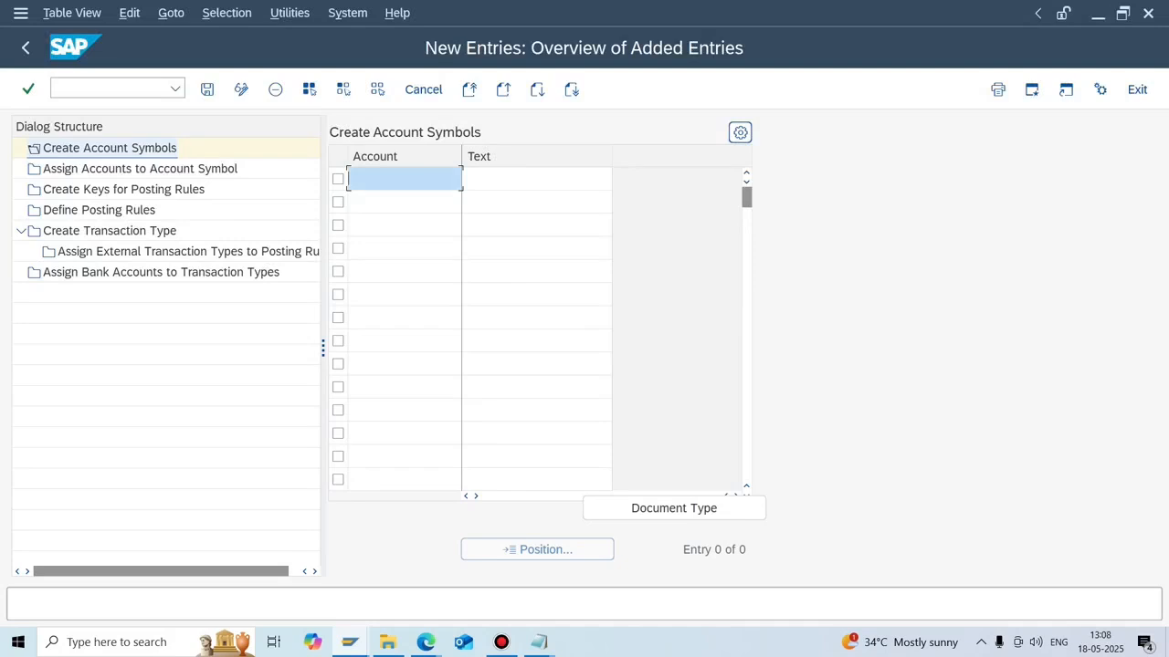
Enter symbols N7MBA Main Bank Account, N7OGA Outgoing Sub Clr Acc and N7RA Rent Account.
{"action": "type", "text": "N7MBA"}
{"action": "key", "text": "Tab"}
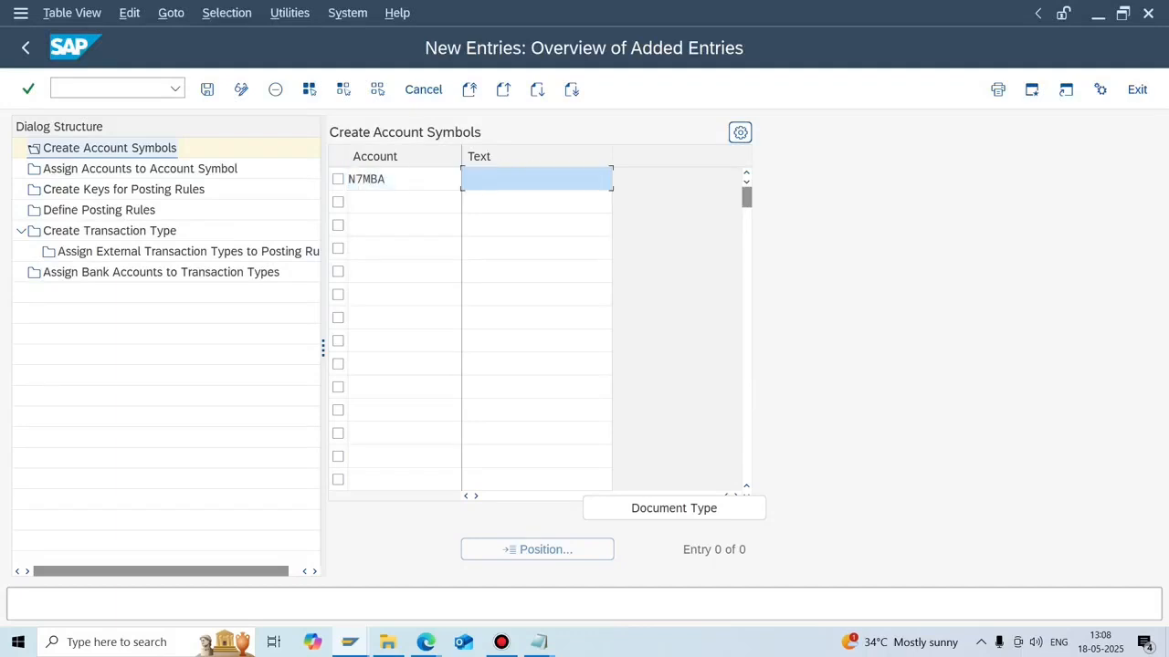
{"action": "type", "text": "Main Bank Account"}
{"action": "key", "text": "Tab"}
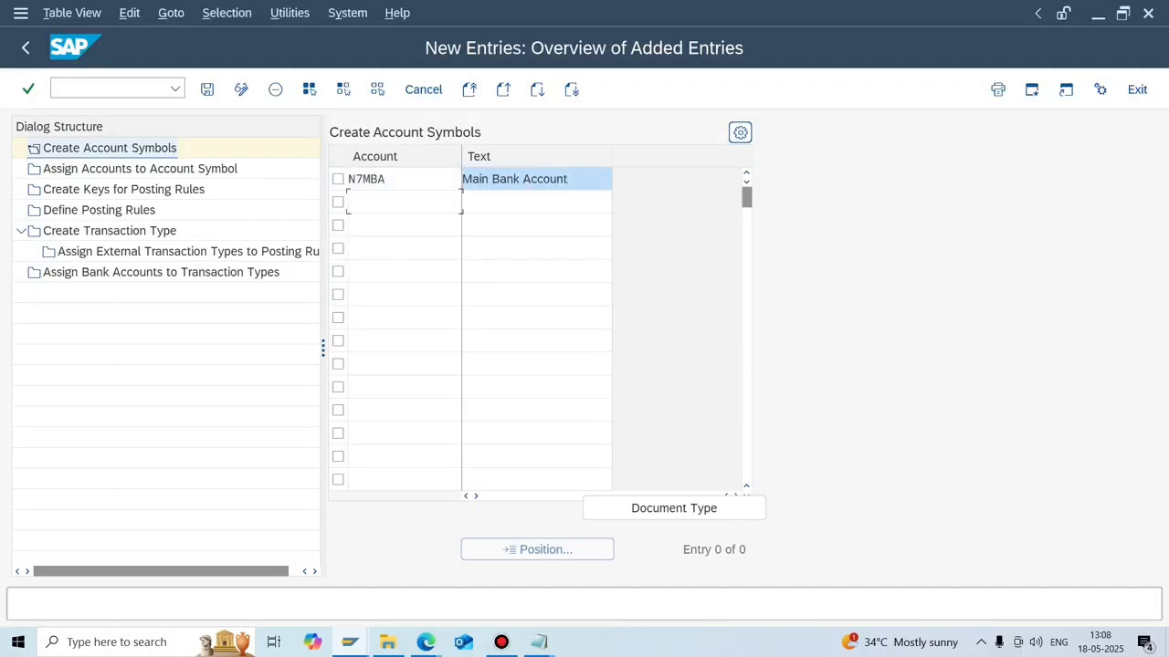
{"action": "type", "text": "N7"}
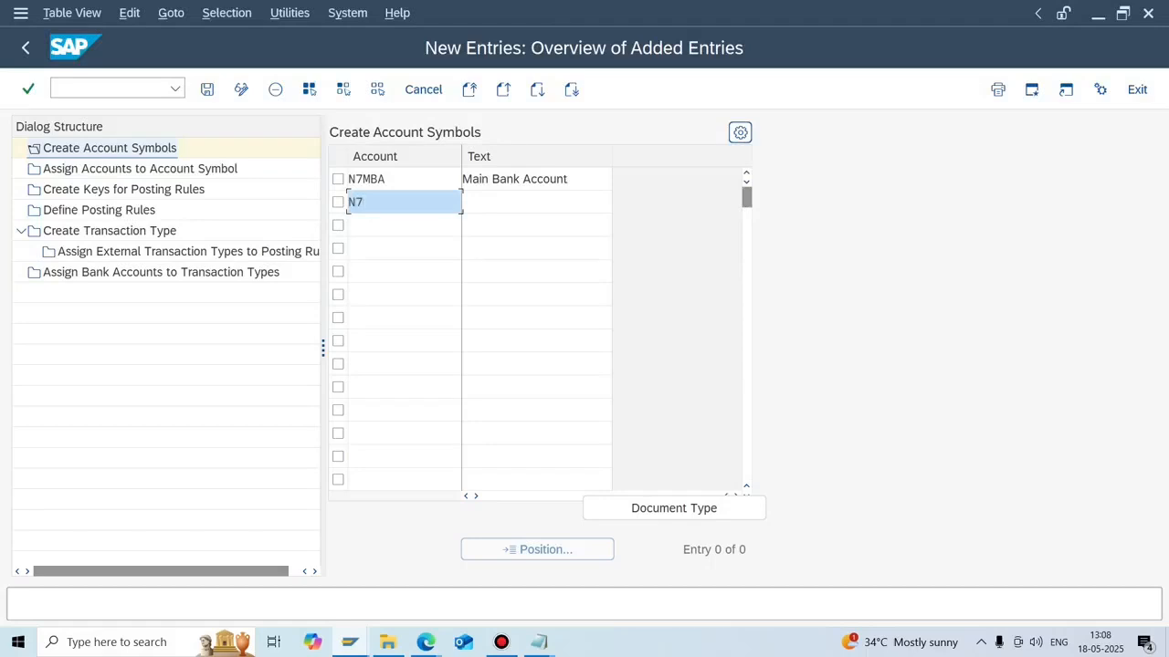
{"action": "type", "text": "OGA"}
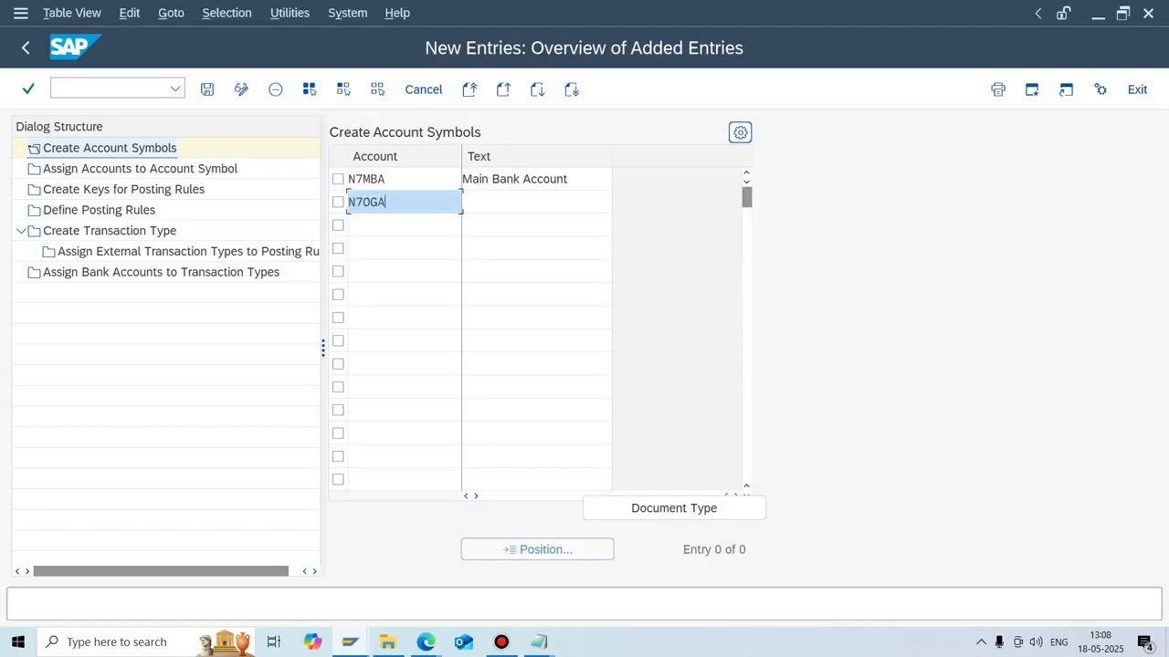
{"action": "key", "text": "Tab"}
{"action": "type", "text": "Ou"}
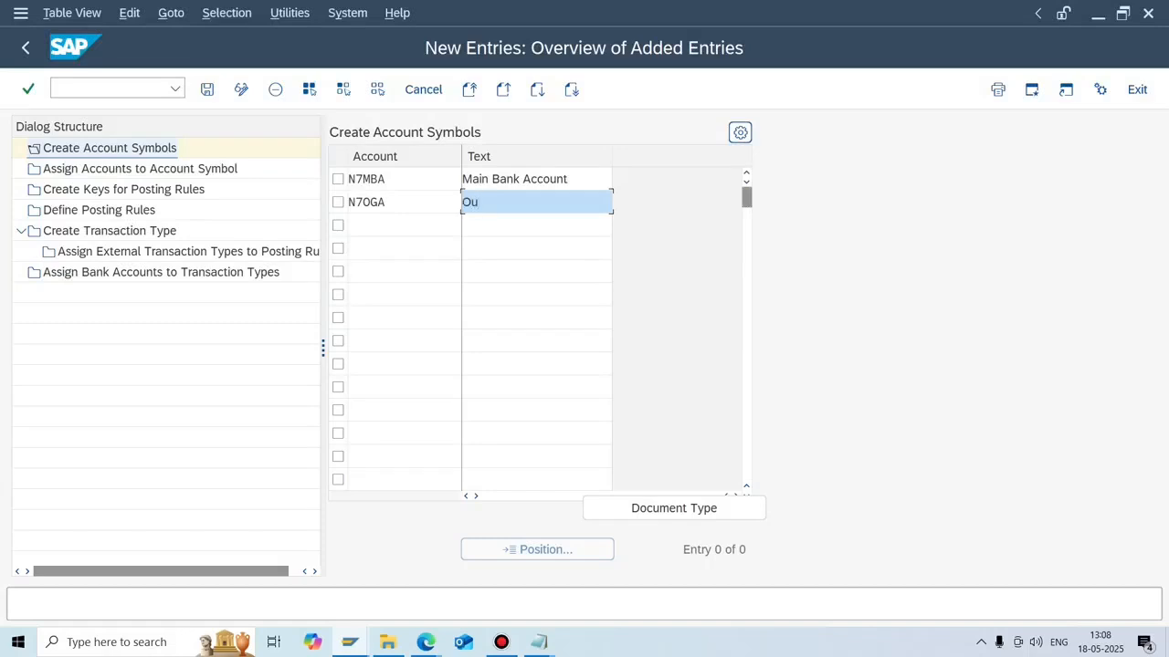
{"action": "type", "text": "tgoing Sub Cl"}
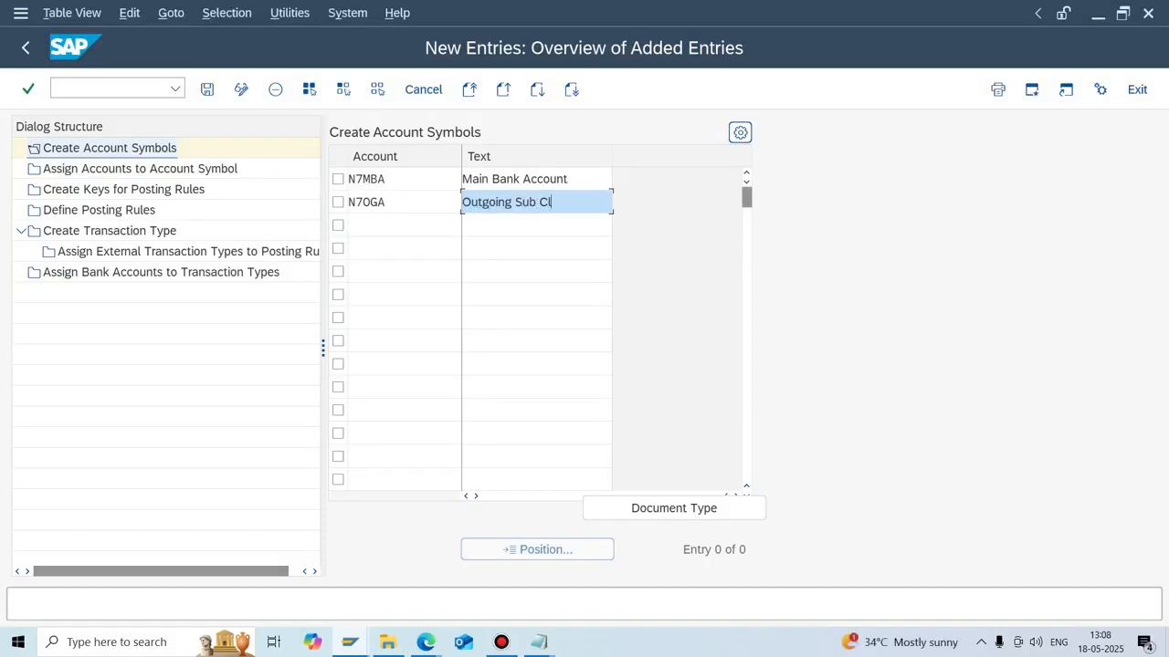
{"action": "type", "text": "r Acc"}
{"action": "key", "text": "Tab"}
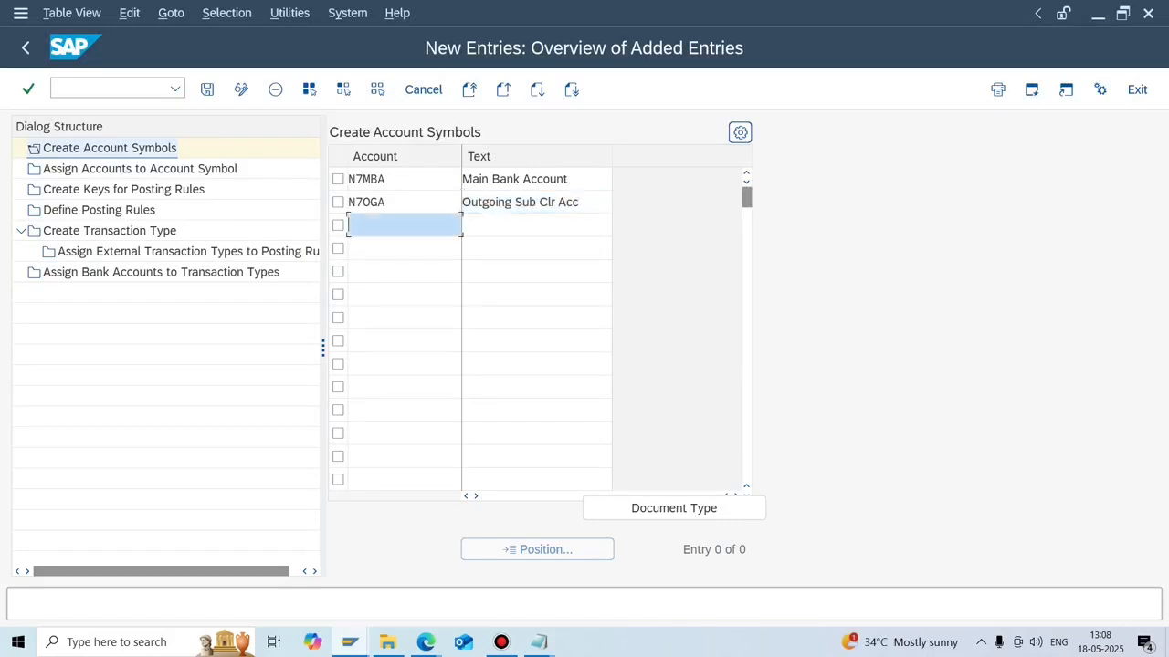
{"action": "type", "text": "N7"}
{"action": "type", "text": "r"}
{"action": "type", "text": "ra"}
{"action": "key", "text": "Tab"}
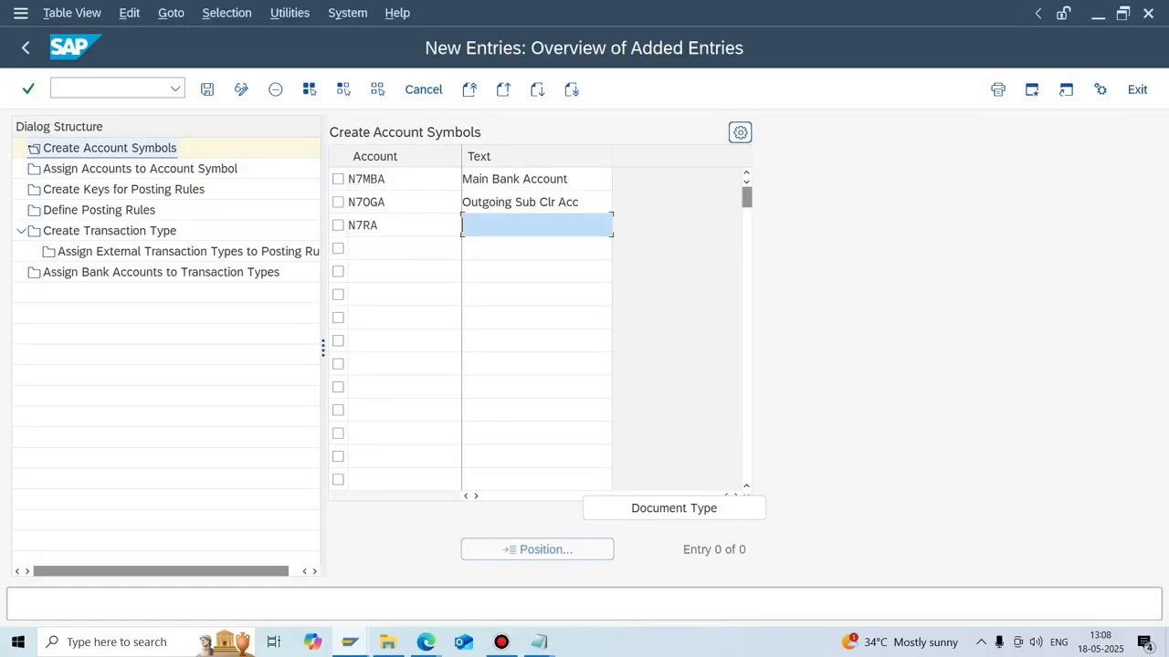
{"action": "type", "text": "Rent Account"}
Save the N7MBA, N7OGA and N7RA symbols, confirming the customizing request.
{"action": "left_click", "coordinate": [208, 88]}
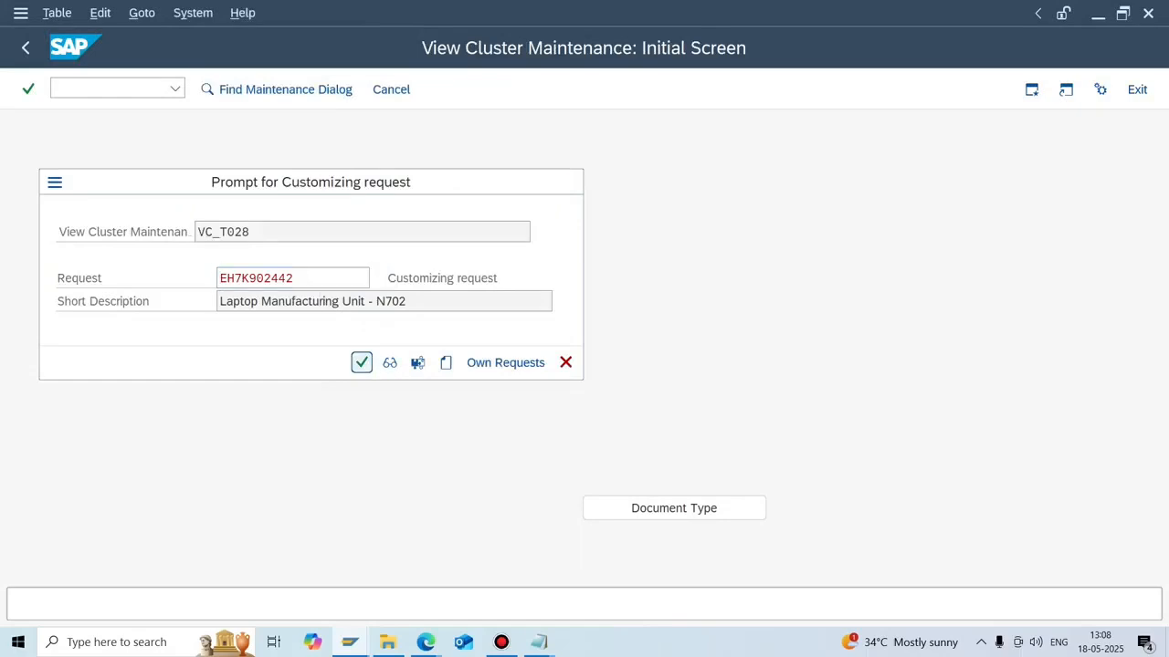
{"action": "key", "text": "Return"}
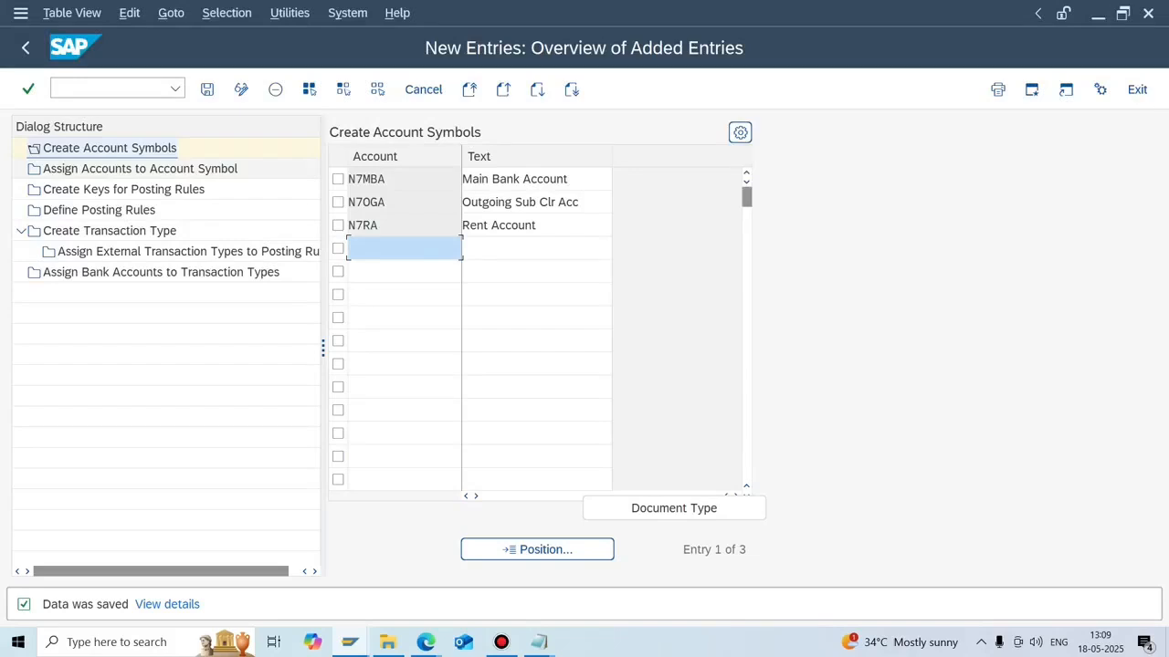
Copy the three new account symbols from the Create Account Symbols list.
{"action": "double_click", "coordinate": [219, 168]}
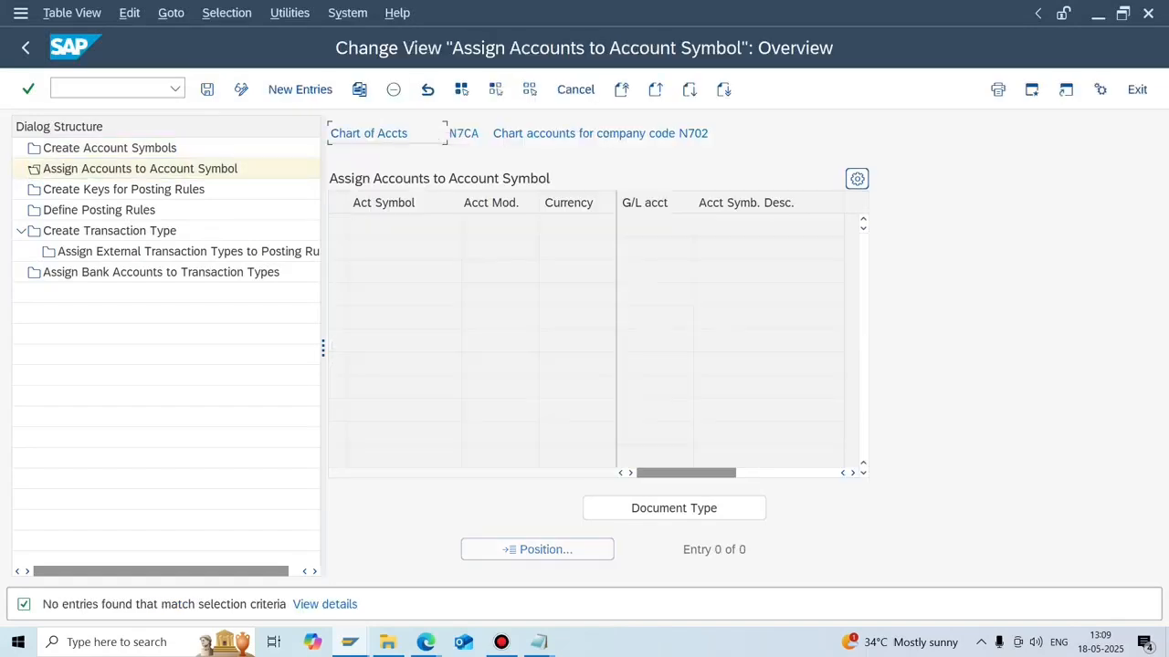
{"action": "left_click", "coordinate": [275, 89]}
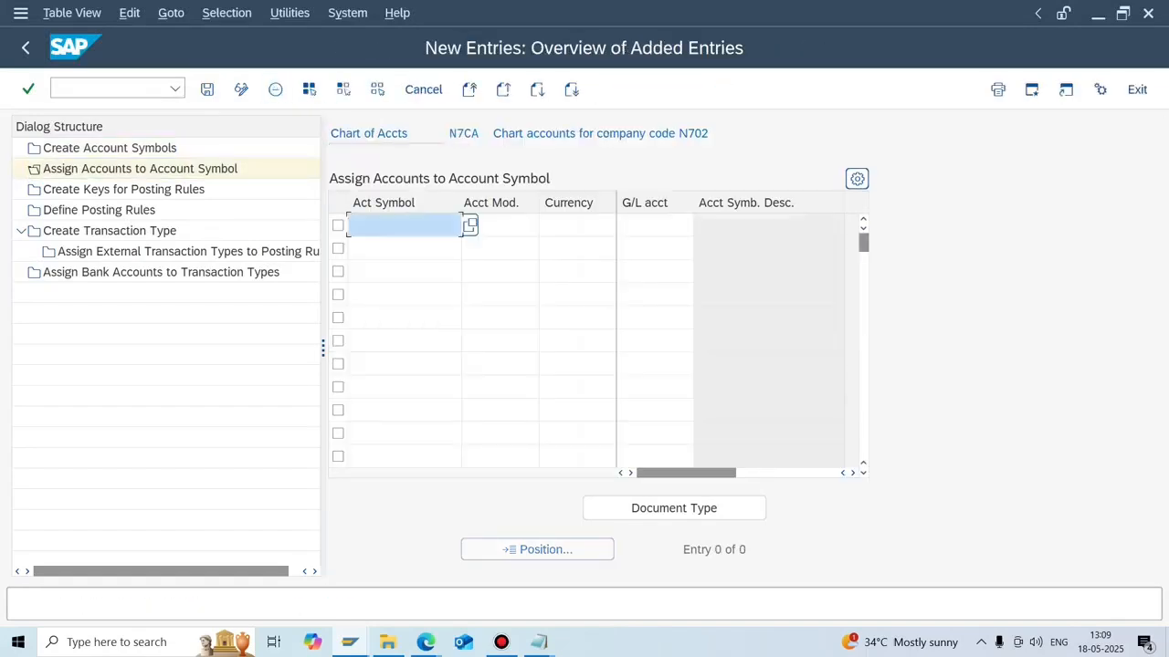
{"action": "double_click", "coordinate": [110, 148]}
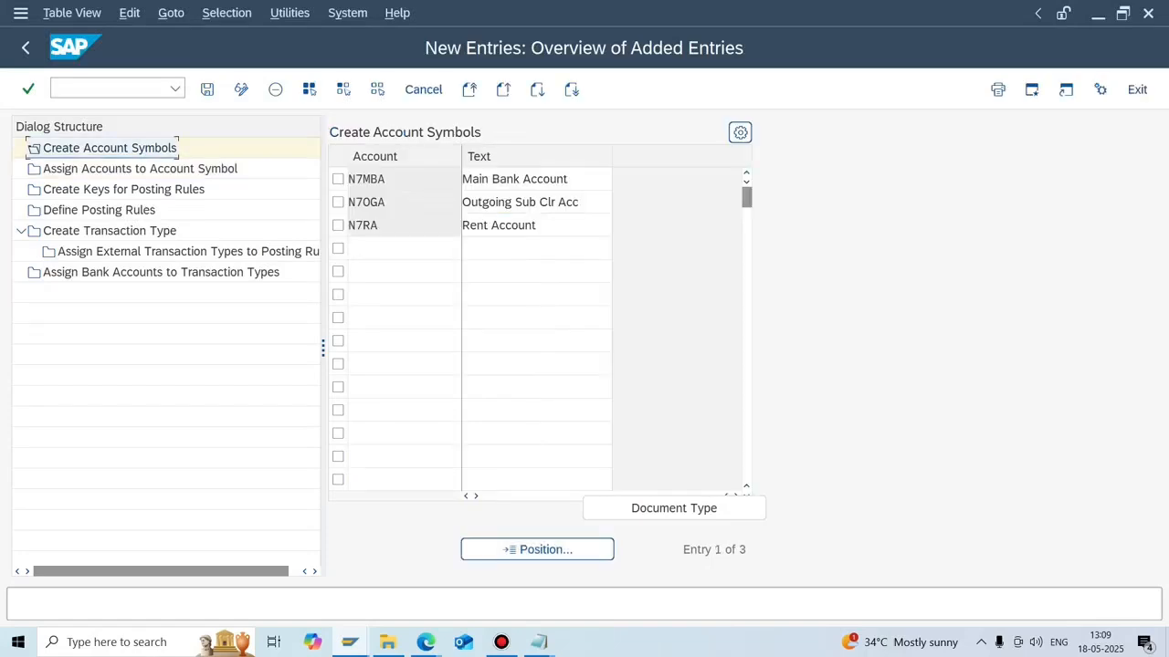
{"action": "left_click", "coordinate": [387, 179]}
{"action": "left_click_drag", "start_coordinate": [387, 178], "coordinate": [387, 226]}
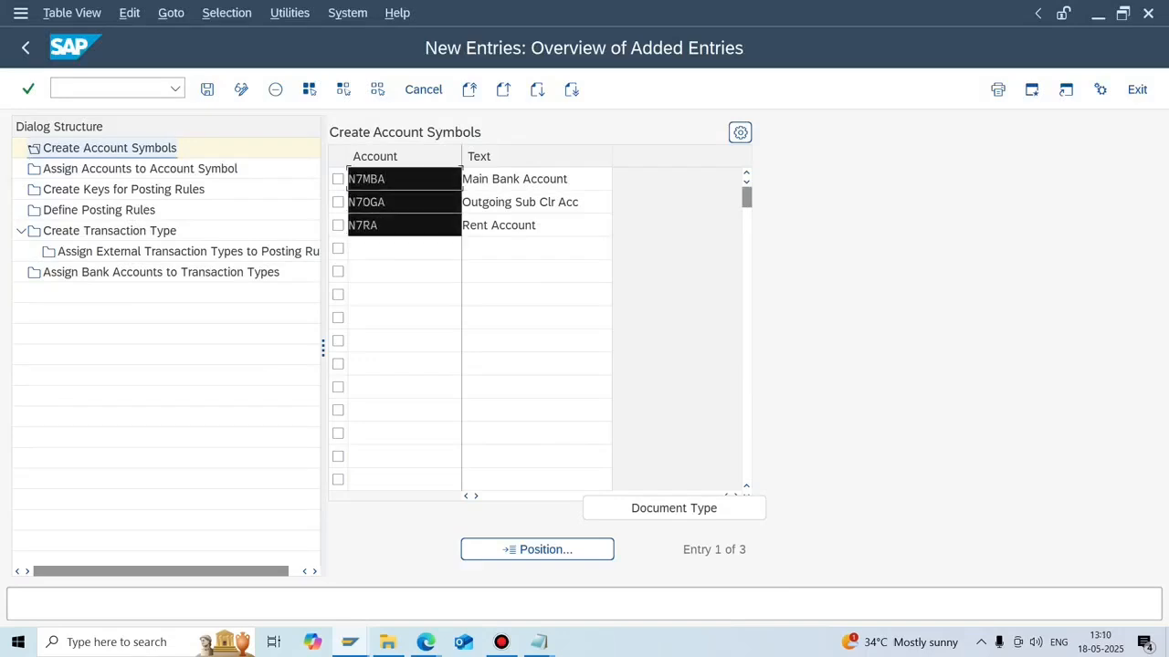
{"action": "key", "text": "ctrl+c"}
Paste N7MBA, N7OGA and N7RA into Assign Accounts to Account Symbol with currency usd each.
{"action": "double_click", "coordinate": [140, 169]}
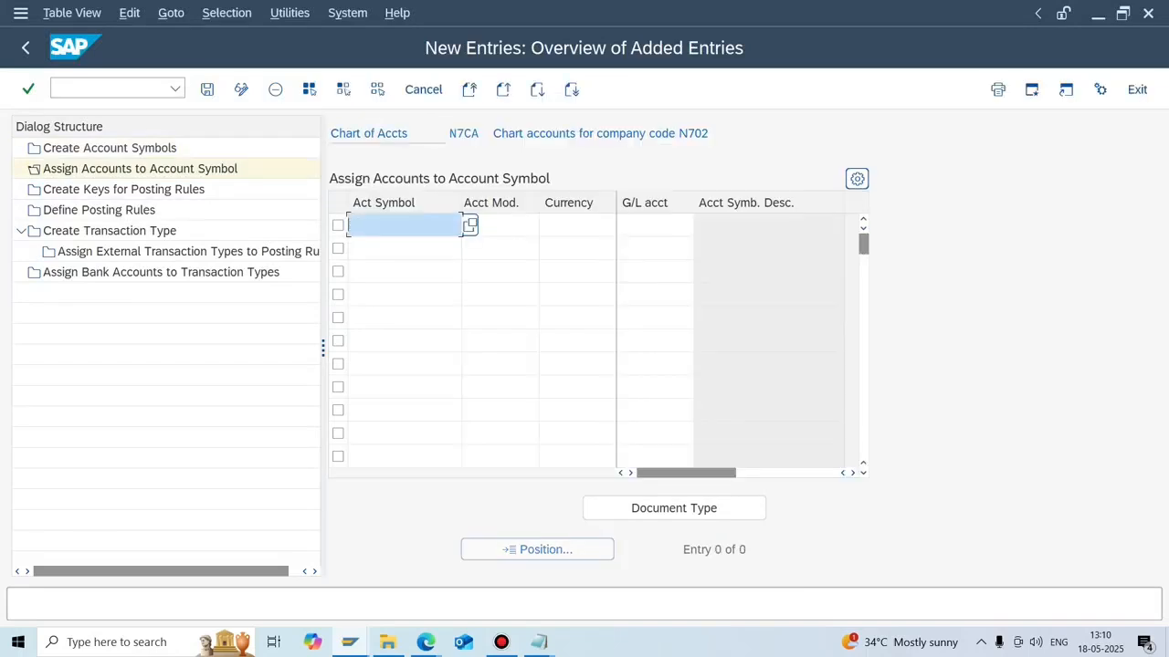
{"action": "key", "text": "ctrl+v"}
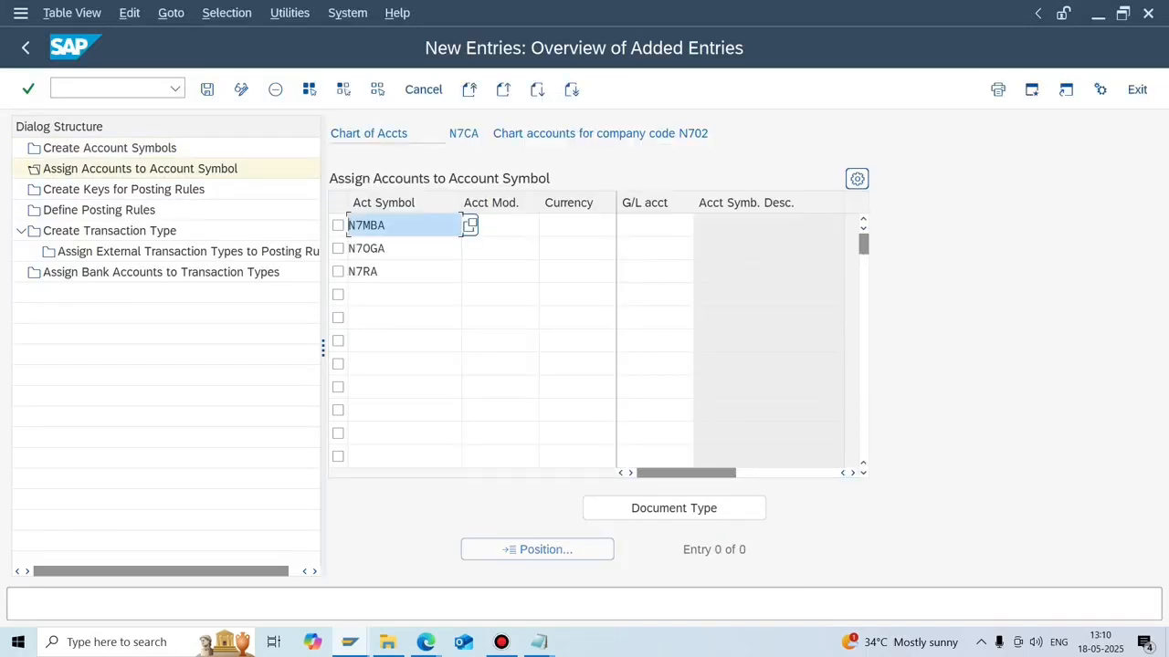
{"action": "left_click", "coordinate": [576, 226]}
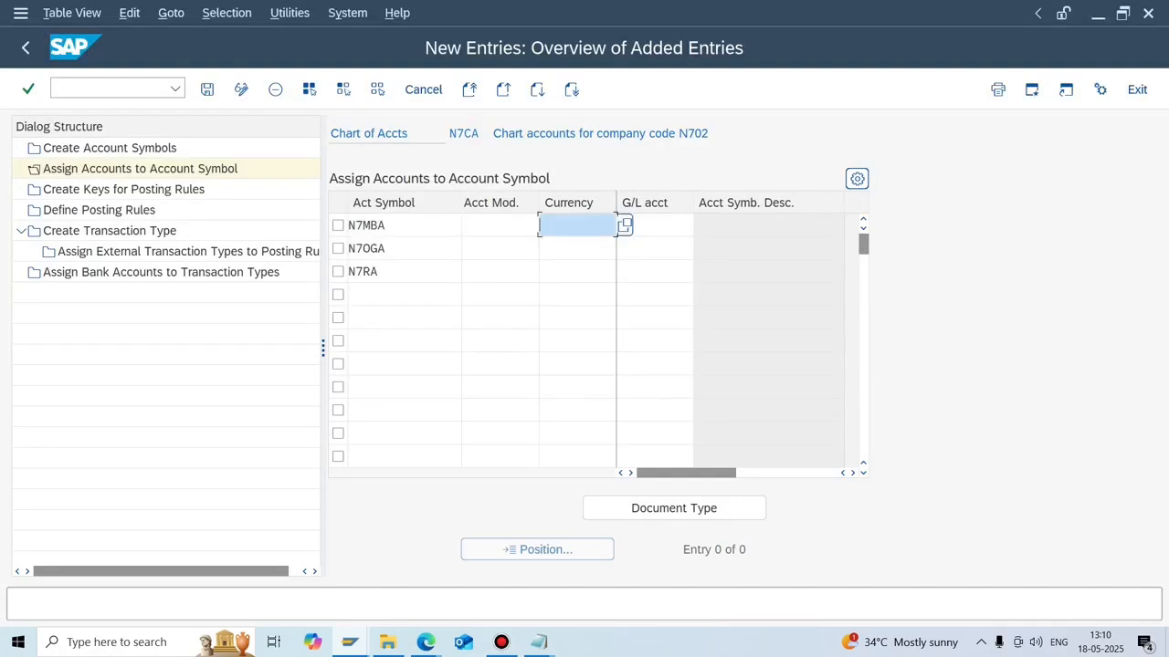
{"action": "type", "text": "usd"}
{"action": "left_click", "coordinate": [577, 248]}
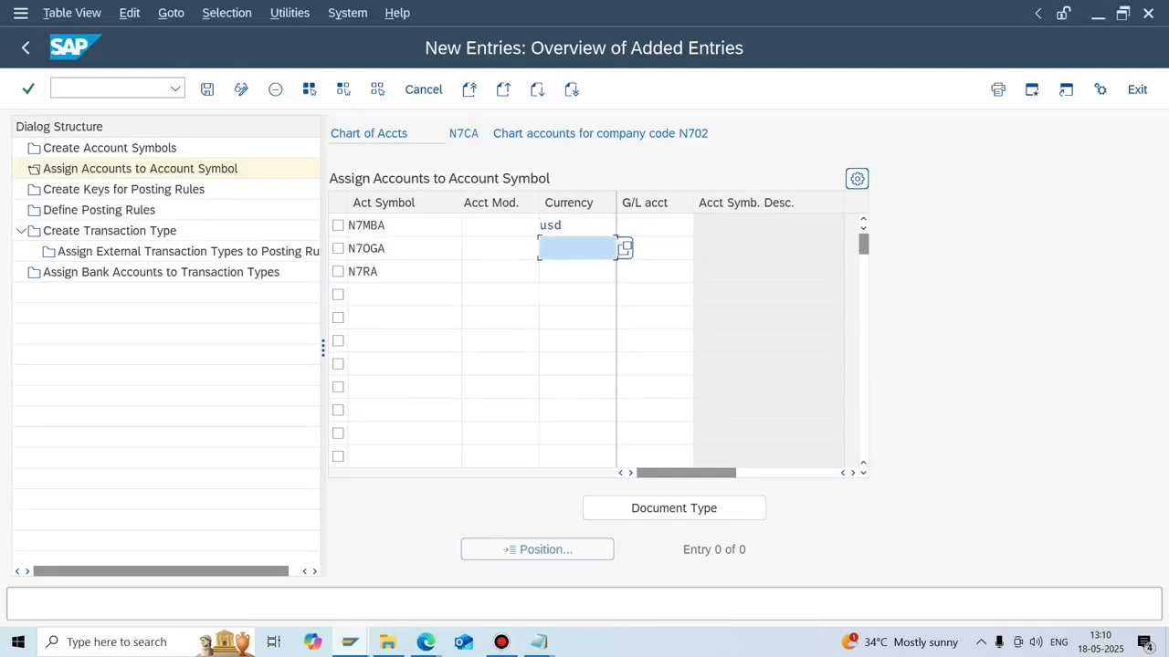
{"action": "type", "text": "usd"}
{"action": "key", "text": "Down"}
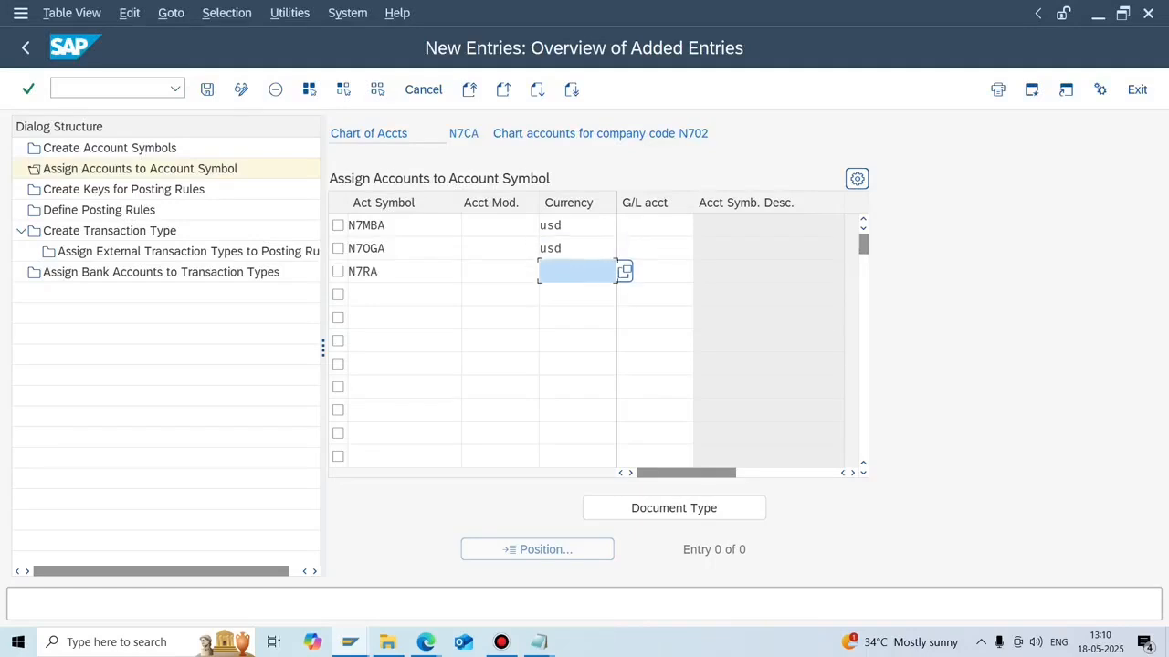
{"action": "type", "text": "usd"}
{"action": "left_click", "coordinate": [654, 225]}
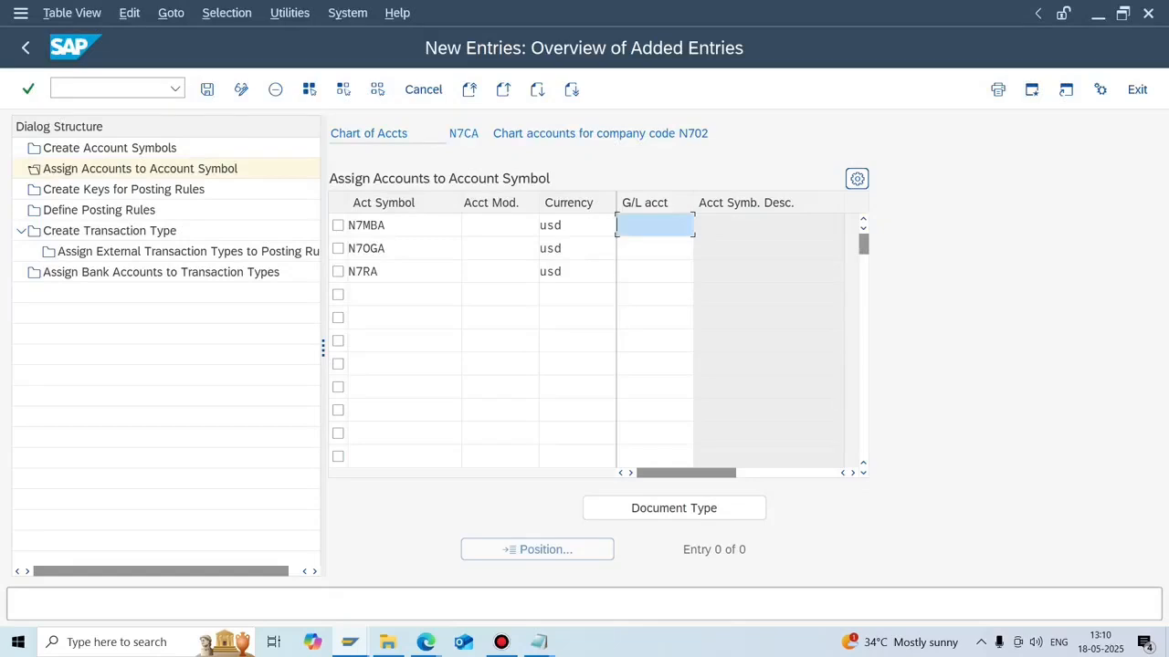
Run /nFB03 in the other SAP window to look up the G/L accounts.
{"action": "mouse_move", "coordinate": [350, 642]}
{"action": "left_click", "coordinate": [348, 571]}
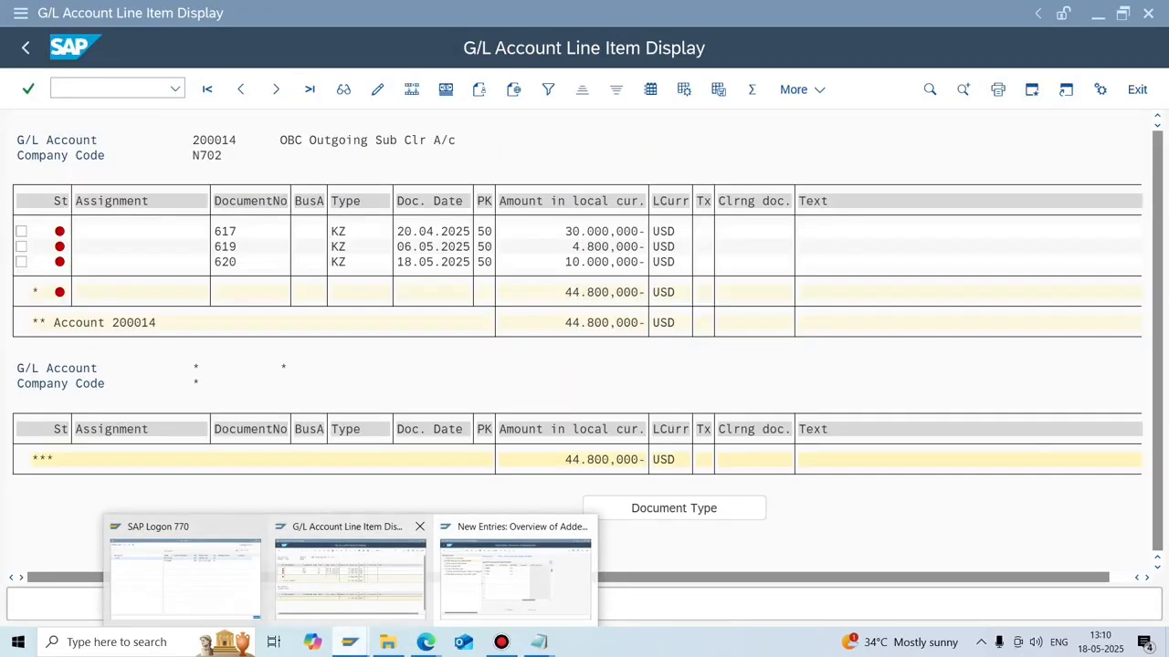
{"action": "left_click", "coordinate": [107, 88]}
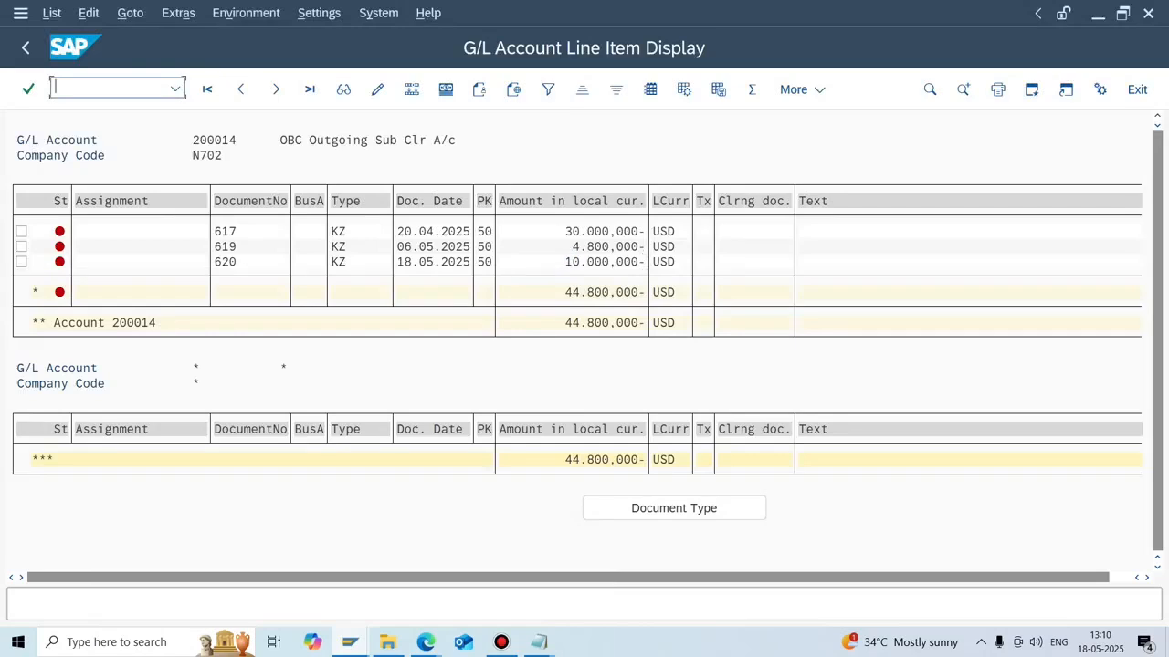
{"action": "type", "text": "/nfb03"}
{"action": "key", "text": "Return"}
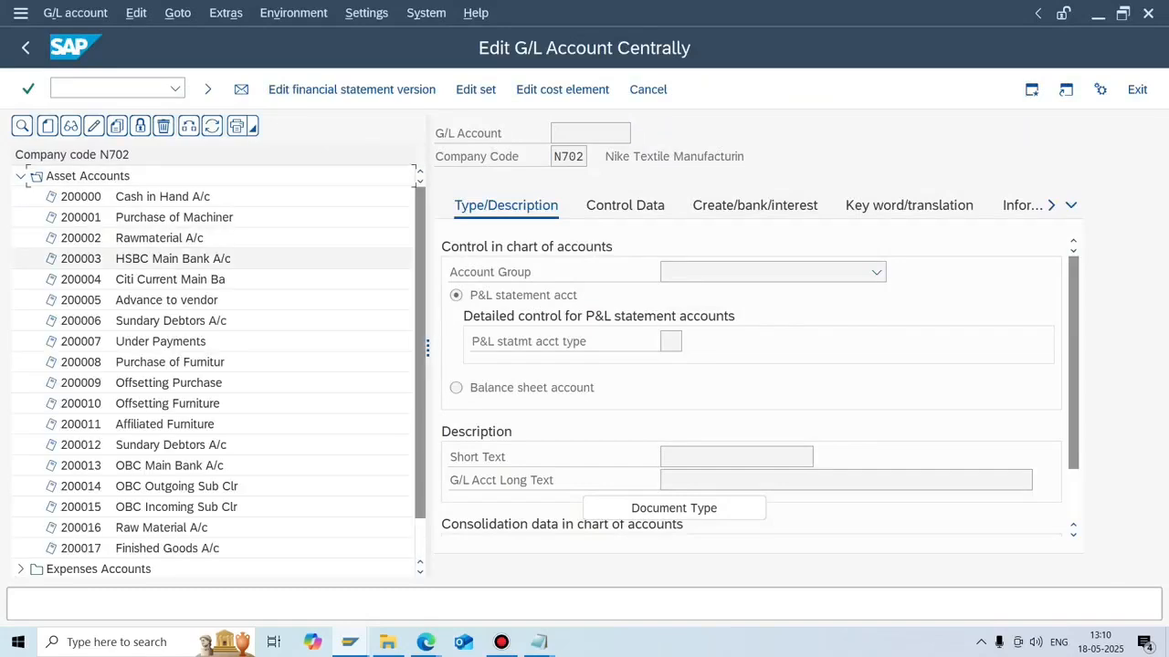
Copy account 200013 (OBC Main Bank A/c) into N7MBA's G/L account.
{"action": "left_click", "coordinate": [170, 280]}
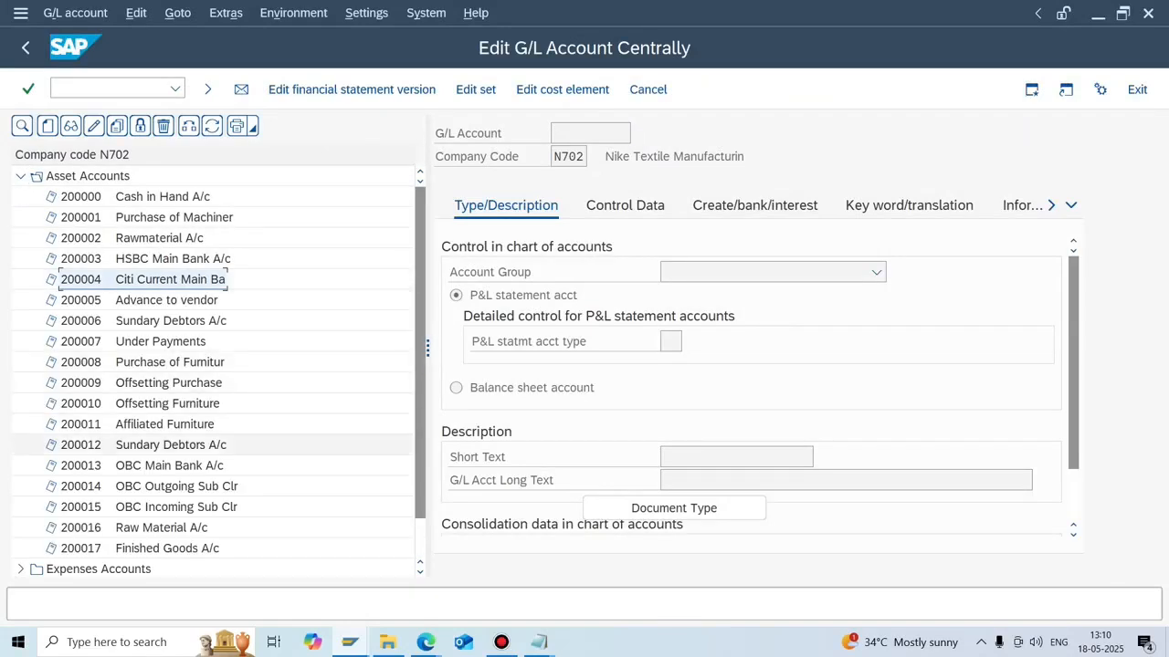
{"action": "double_click", "coordinate": [169, 465]}
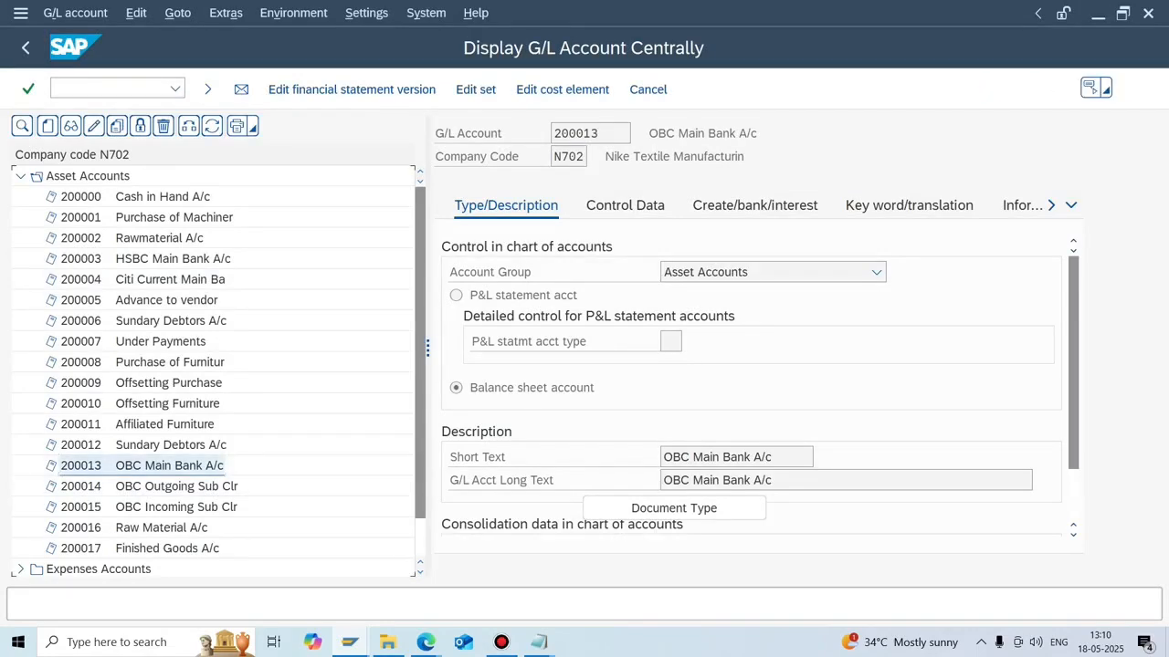
{"action": "double_click", "coordinate": [589, 133]}
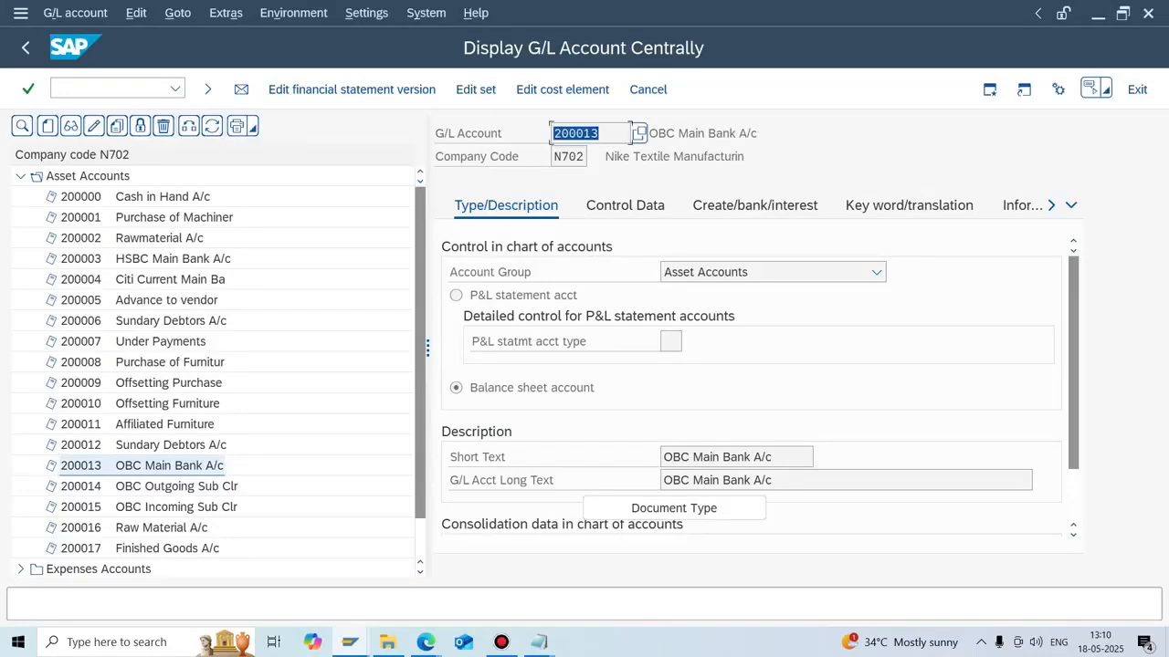
{"action": "key", "text": "ctrl+c"}
{"action": "key", "text": "alt+Tab"}
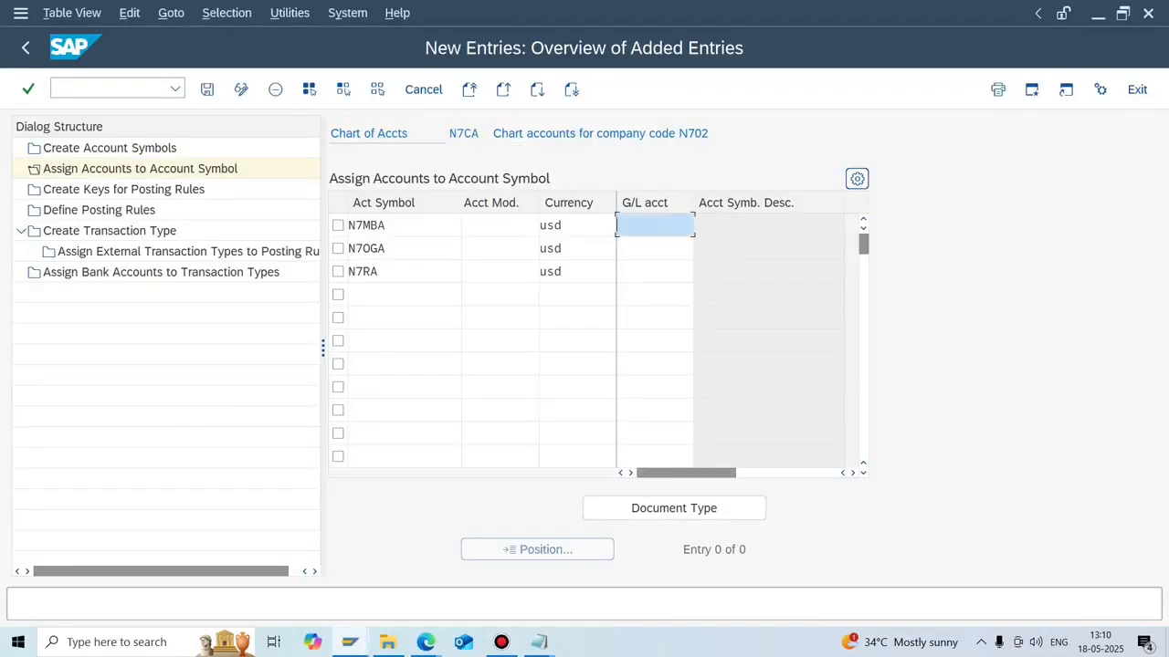
{"action": "key", "text": "ctrl+v"}
Copy account 200014 (OBC Outgoing Sub Clr) into N7OGA's G/L account.
{"action": "key", "text": "alt+Tab"}
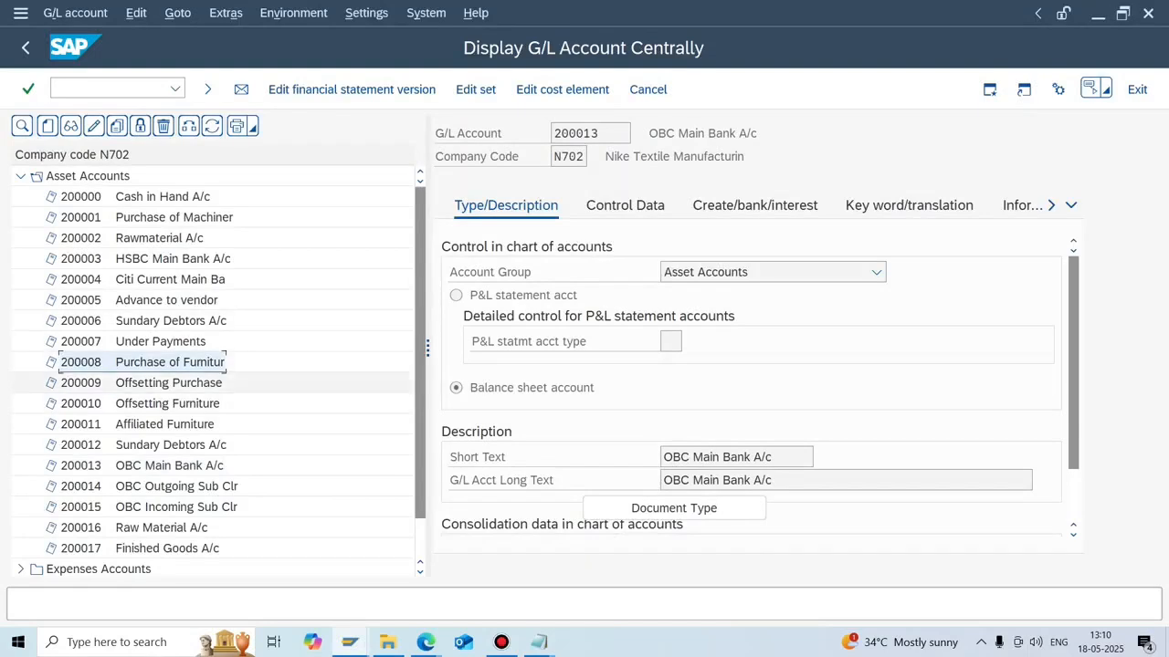
{"action": "double_click", "coordinate": [175, 486]}
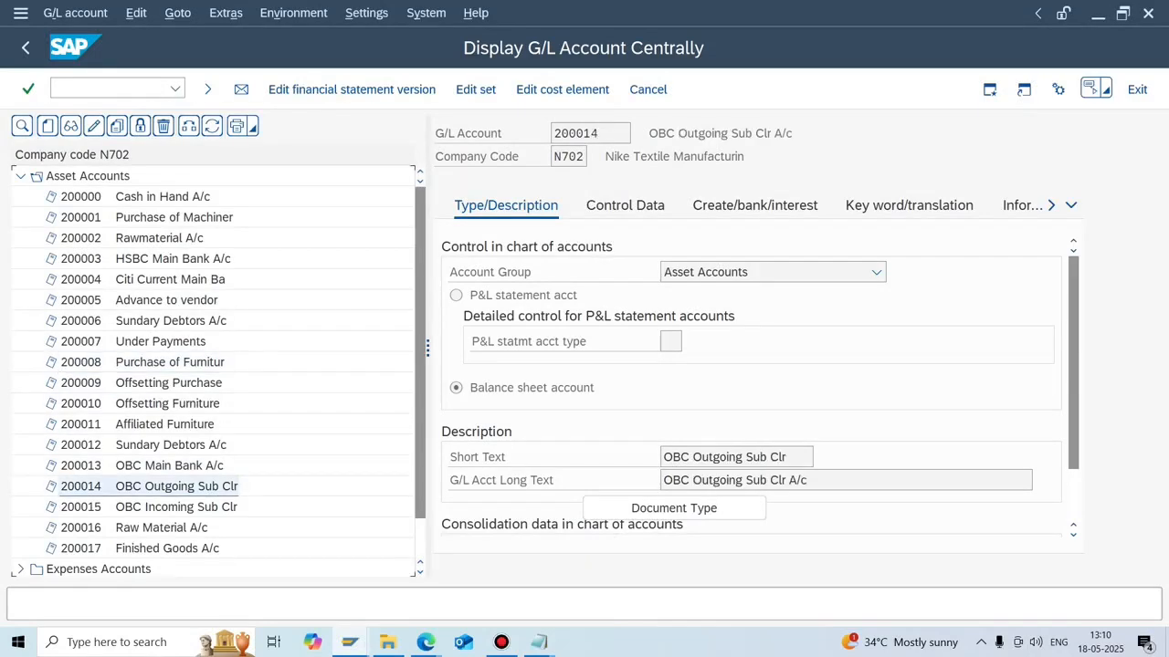
{"action": "double_click", "coordinate": [637, 133]}
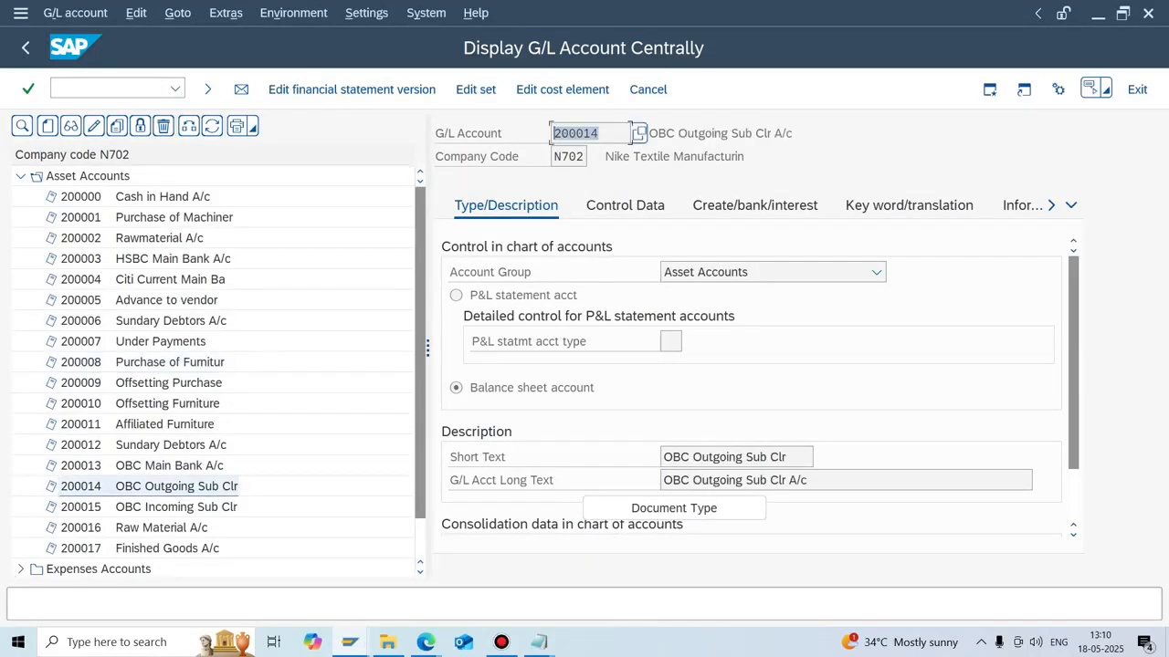
{"action": "key", "text": "alt+Tab"}
{"action": "left_click", "coordinate": [655, 248]}
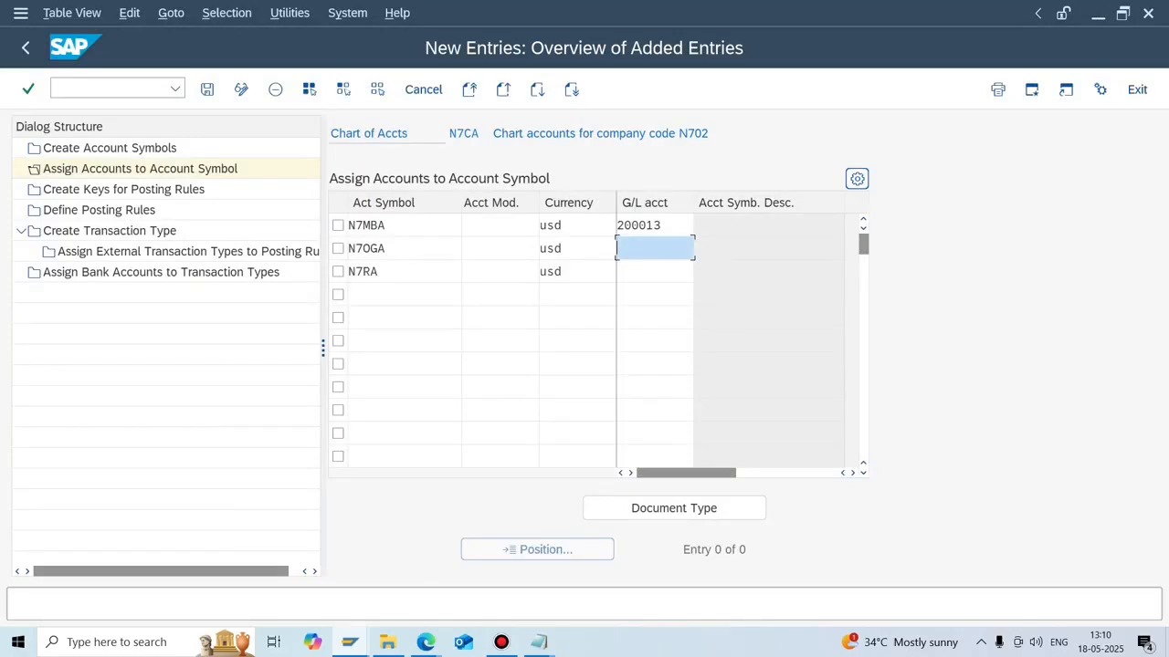
{"action": "key", "text": "ctrl+v"}
Find account 300002 (Rent A/c) under expenses and enter it as N7RA's G/L account.
{"action": "key", "text": "alt+Tab"}
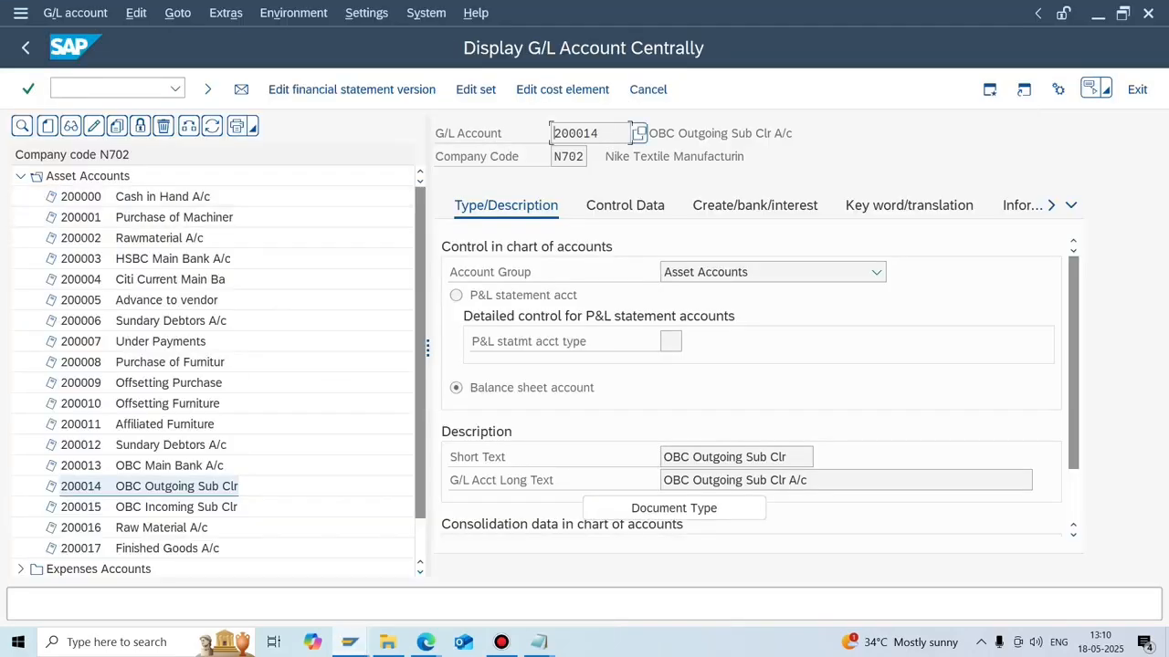
{"action": "left_click", "coordinate": [20, 176]}
{"action": "left_click", "coordinate": [20, 198]}
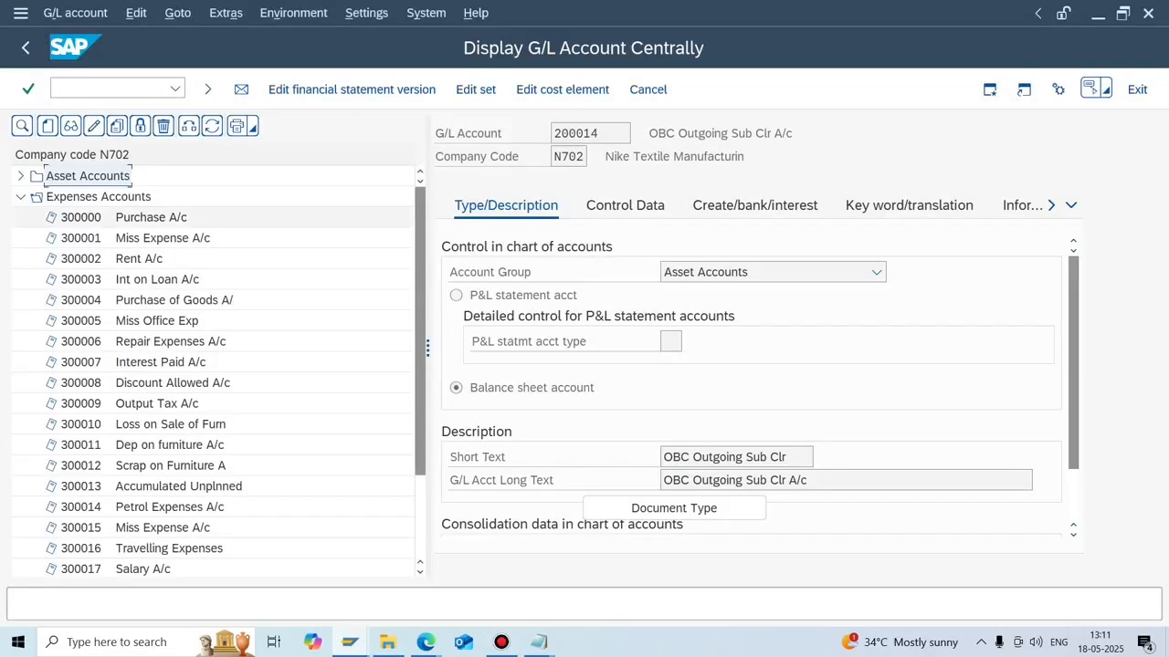
{"action": "double_click", "coordinate": [141, 259]}
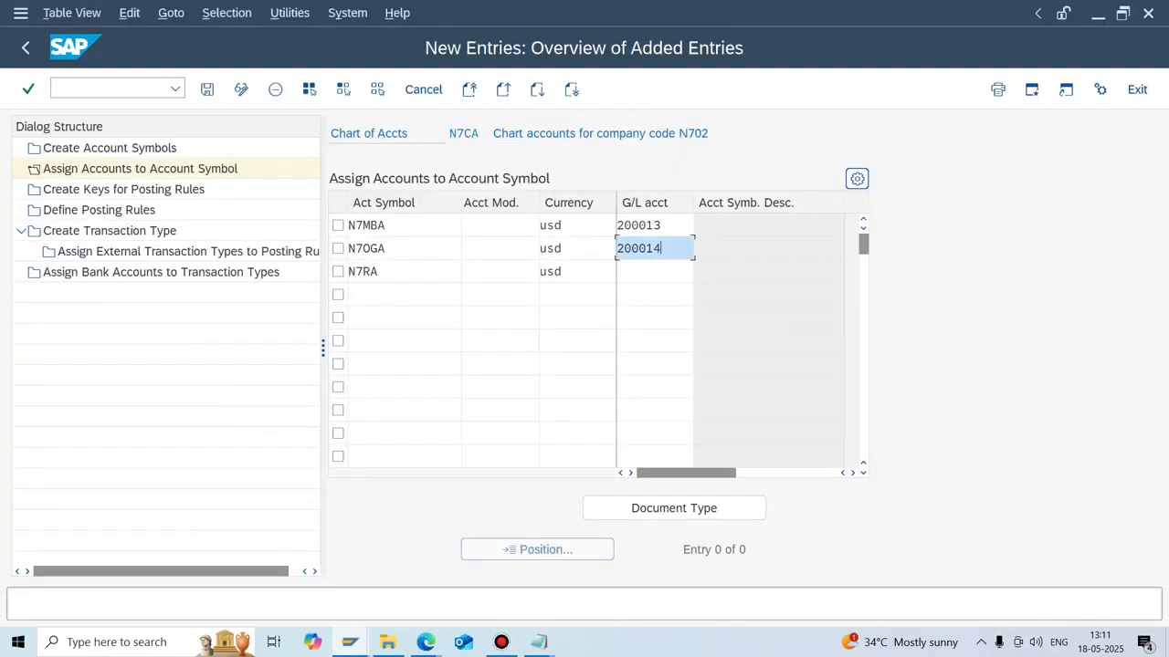
{"action": "left_click", "coordinate": [655, 271]}
{"action": "key", "text": "ctrl+v"}
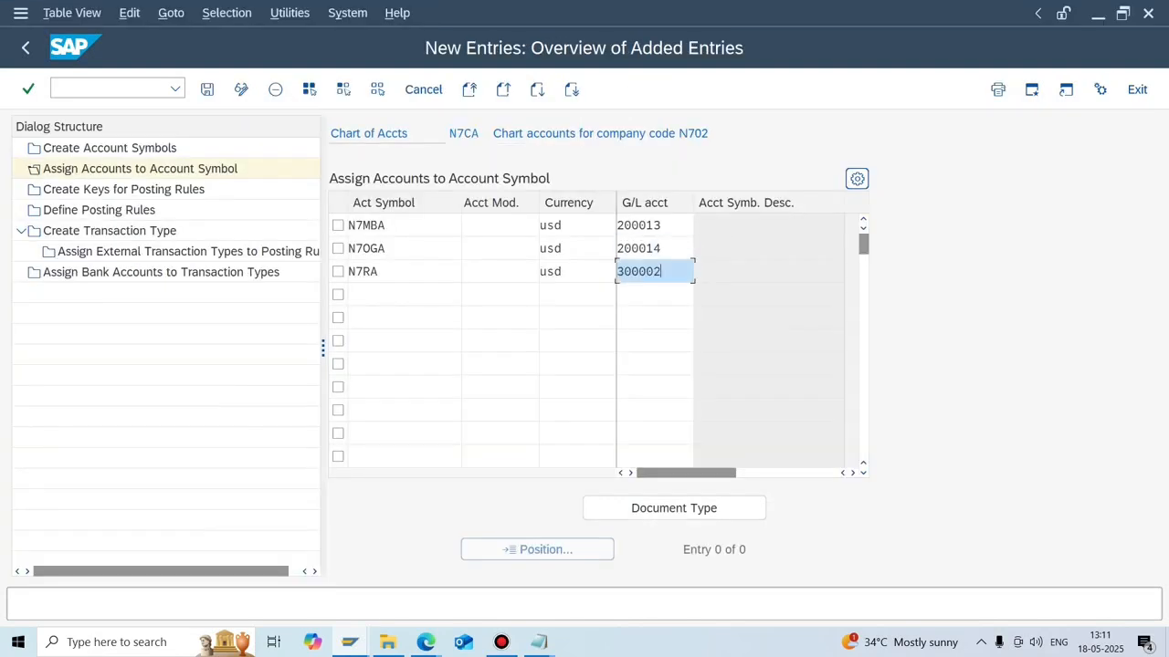
Confirm the three account assignments and save them.
{"action": "key", "text": "Return"}
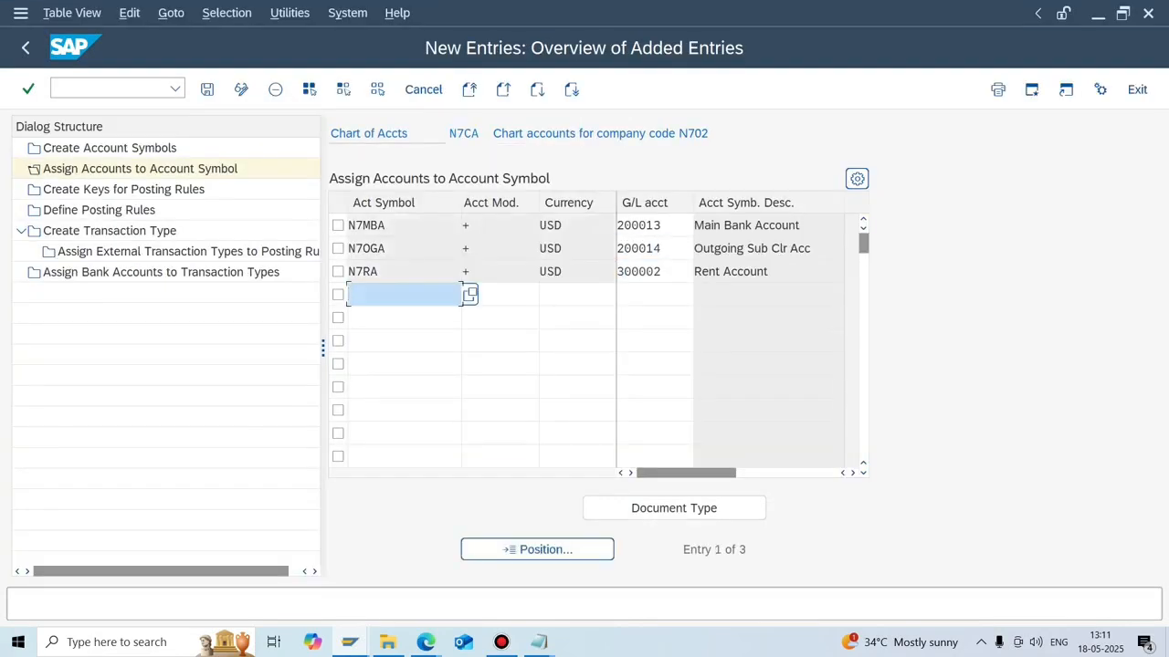
{"action": "key", "text": "ctrl+s"}
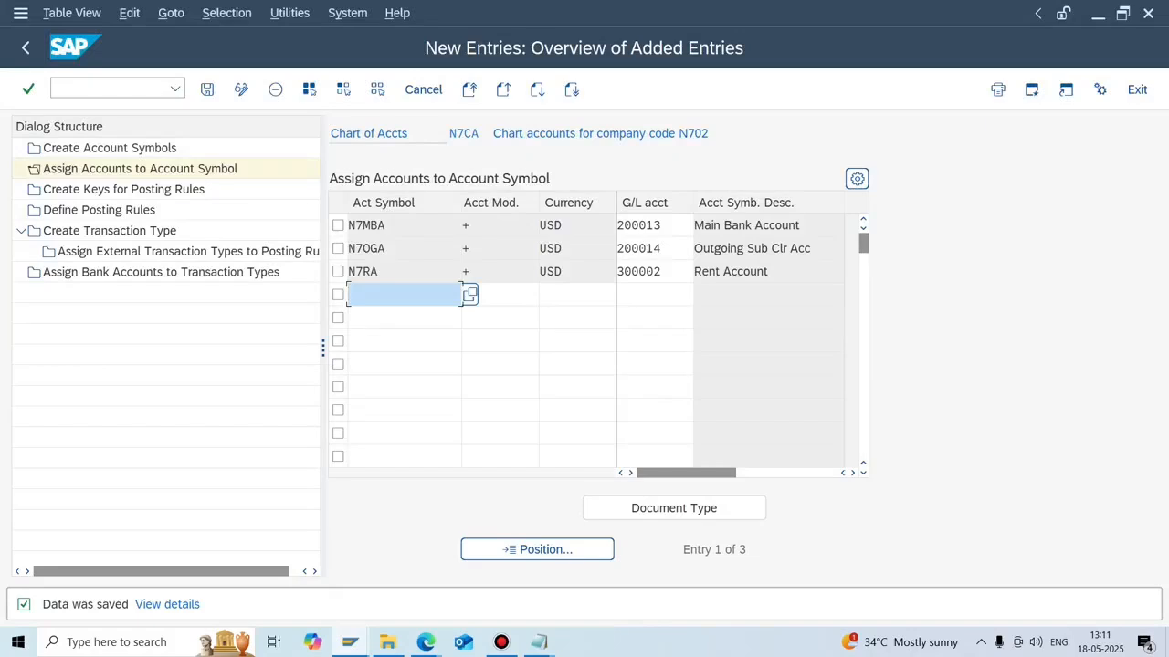
{"action": "left_click", "coordinate": [654, 295]}
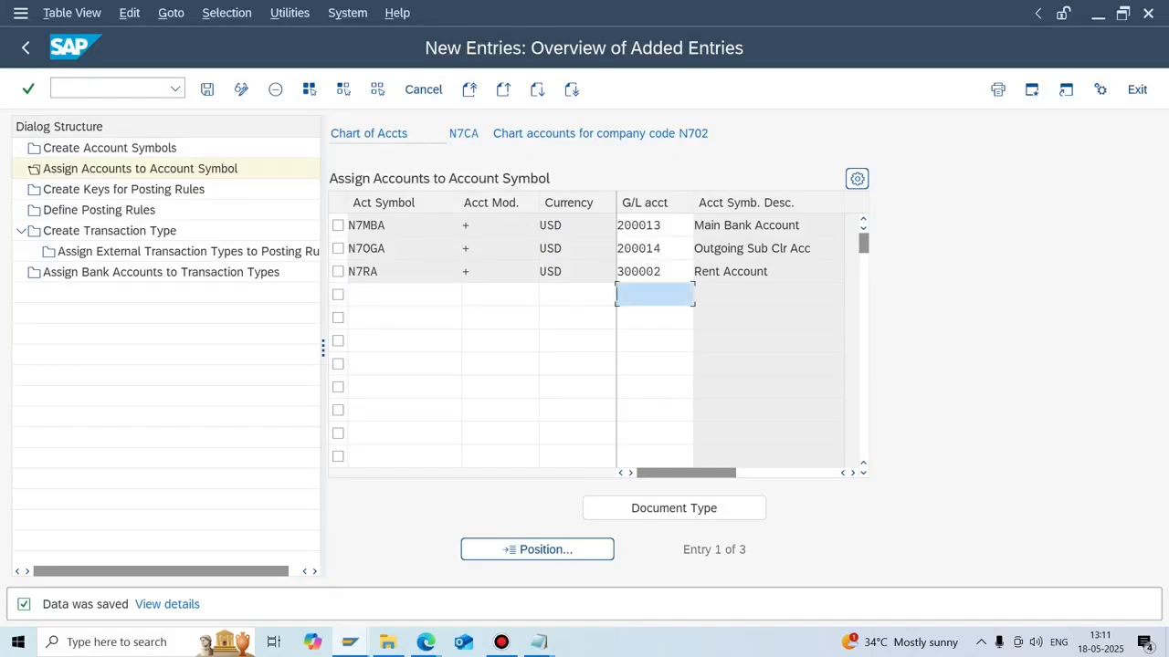
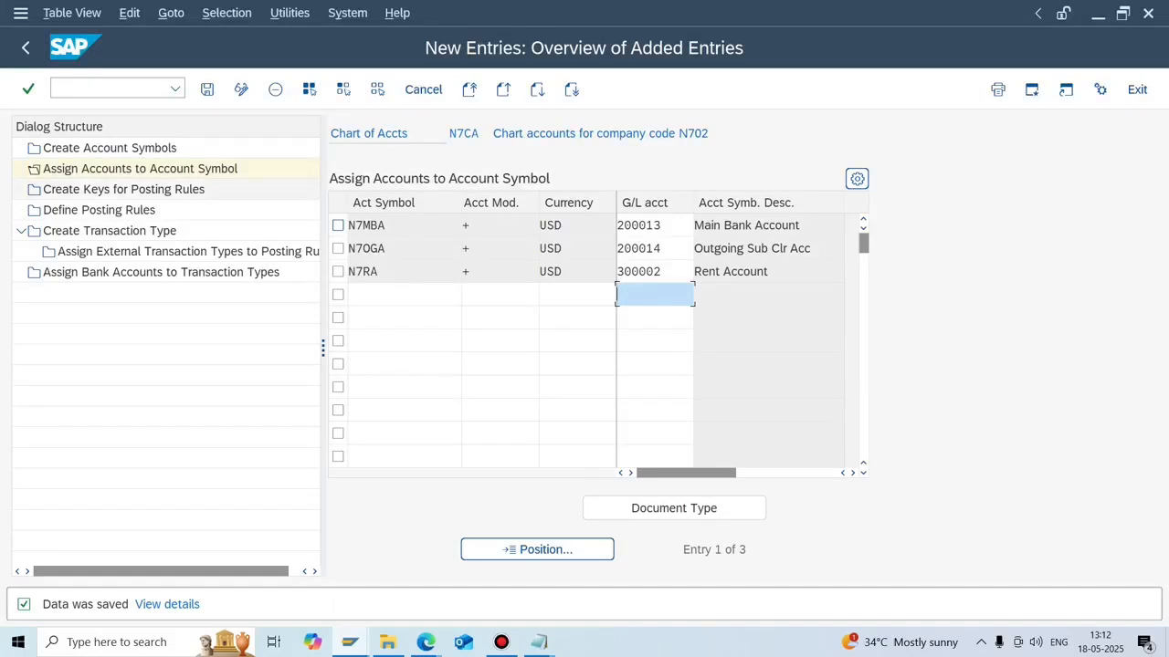
Add posting rule key N7FT with the description 'Forigen Transfer (N702)'.
{"action": "double_click", "coordinate": [123, 190]}
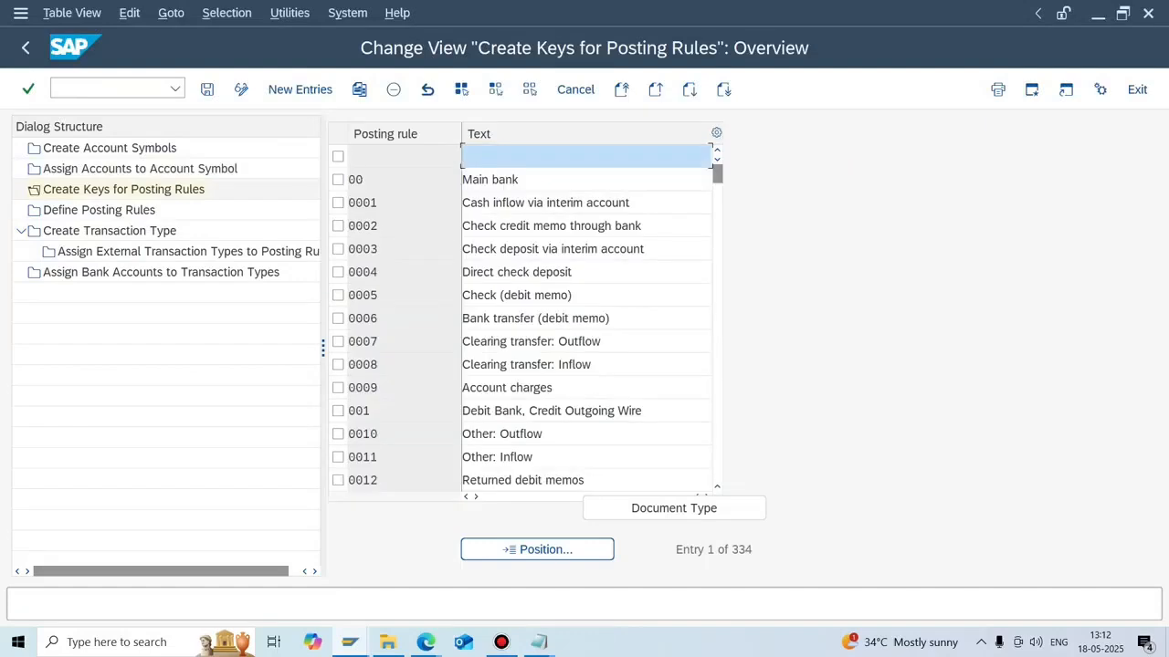
{"action": "left_click", "coordinate": [300, 90]}
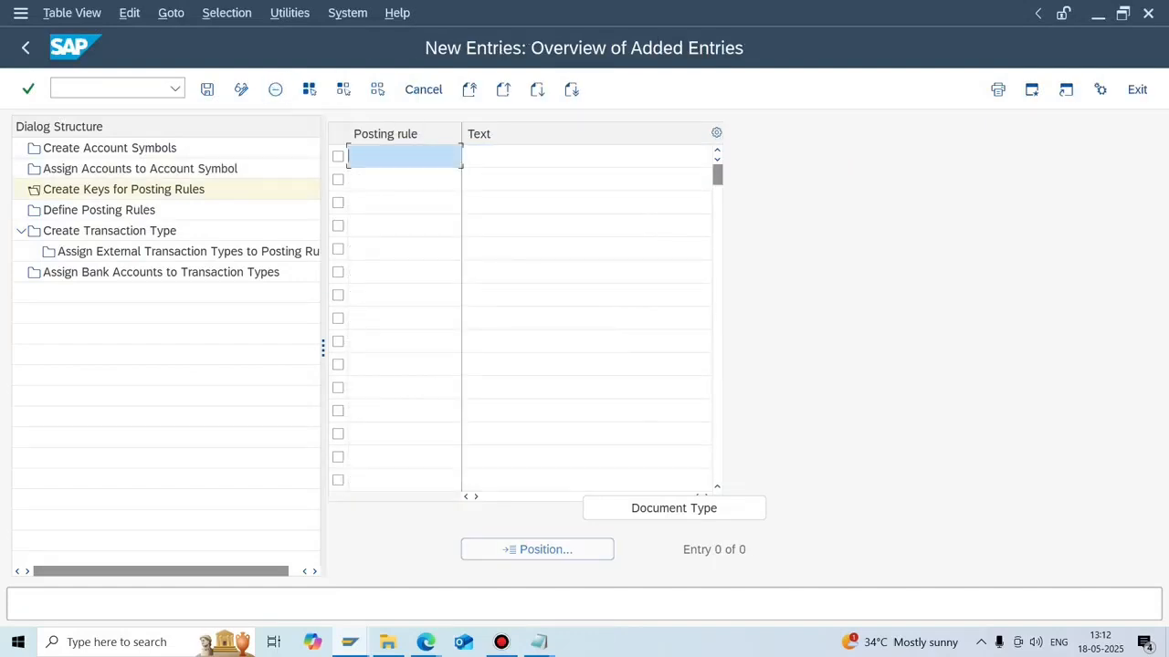
{"action": "type", "text": "N70E"}
{"action": "key", "text": "Tab"}
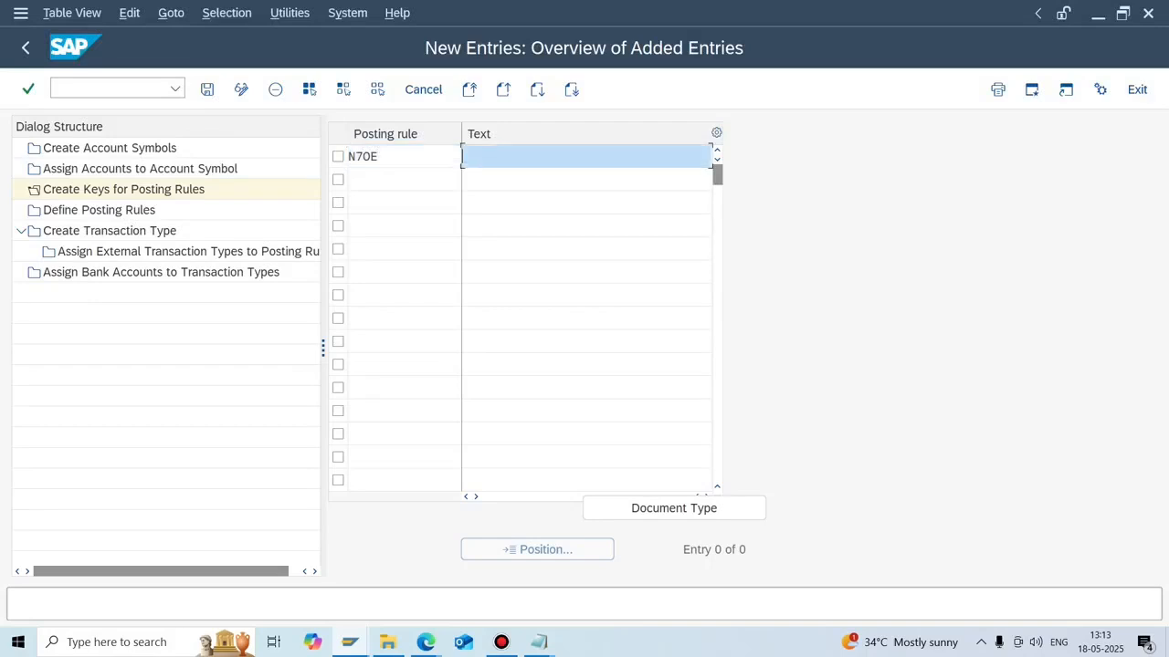
{"action": "key", "text": "shift+Tab"}
{"action": "key", "text": "BackSpace"}
{"action": "key", "text": "BackSpace"}
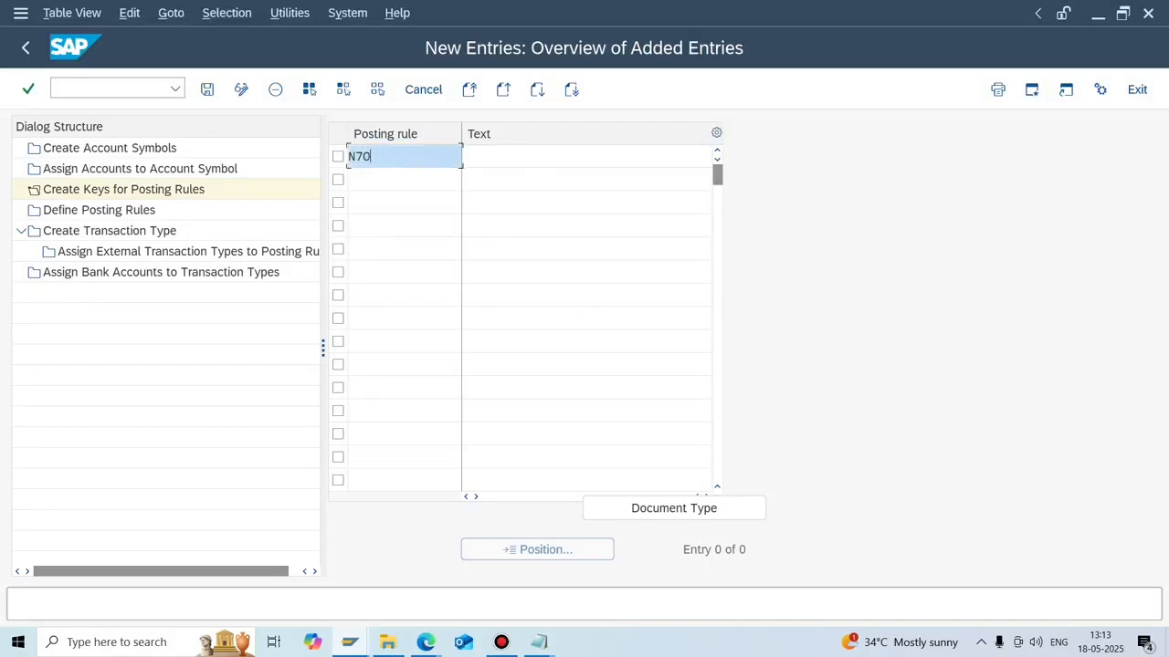
{"action": "type", "text": "f"}
{"action": "key", "text": "BackSpace"}
{"action": "type", "text": "ft"}
{"action": "key", "text": "Tab"}
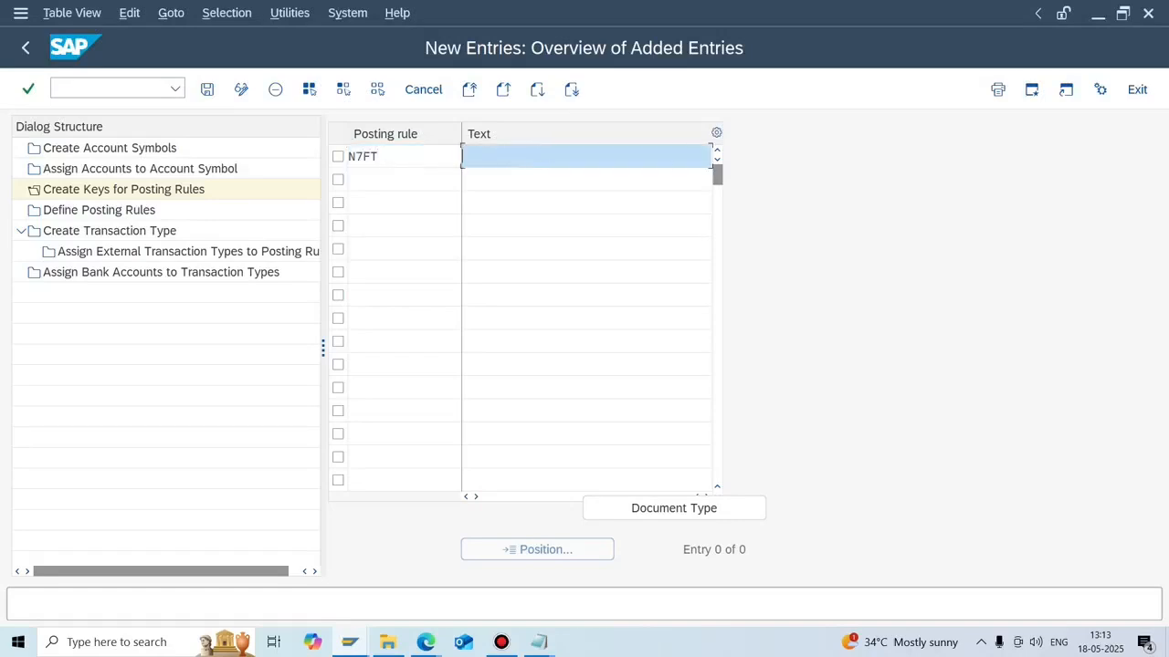
{"action": "type", "text": "Forigen Transfer (N702)"}
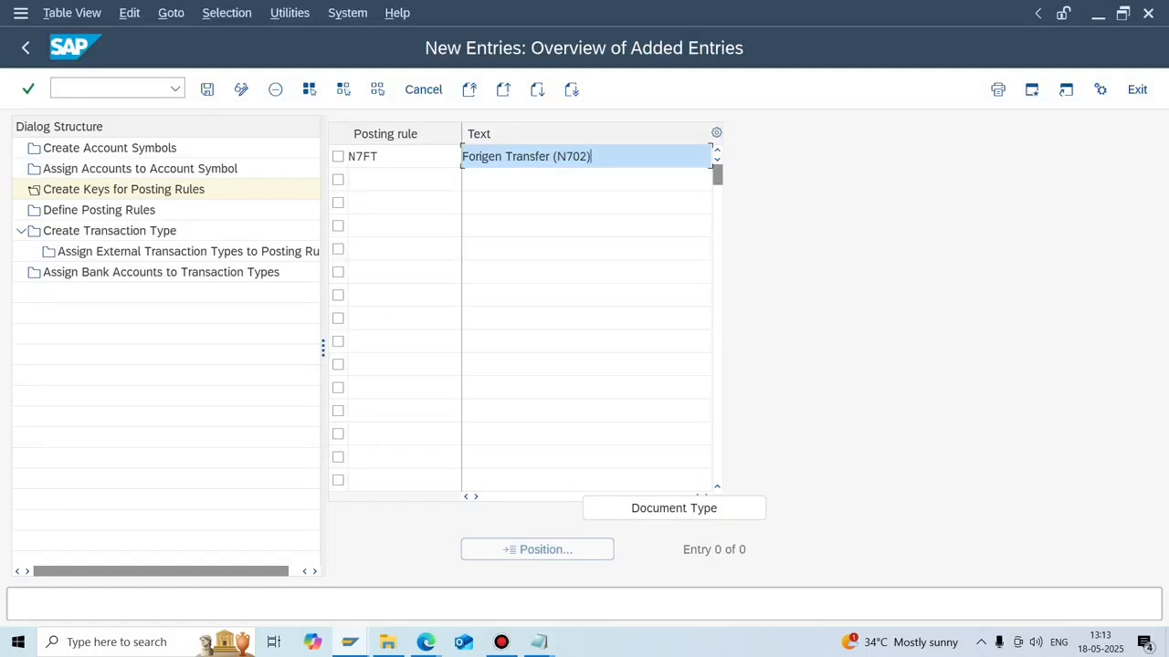
Add key N7RT described as 'Rent Transfer (N702)' and save both keys.
{"action": "left_click", "coordinate": [405, 180]}
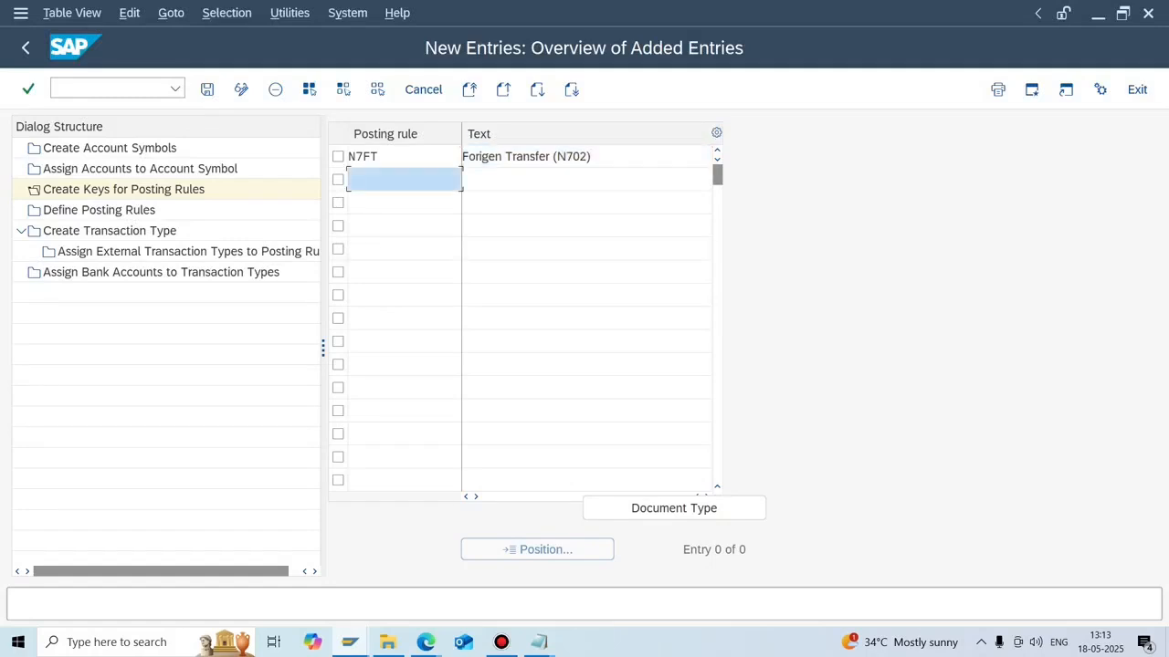
{"action": "type", "text": "N7RT"}
{"action": "key", "text": "Tab"}
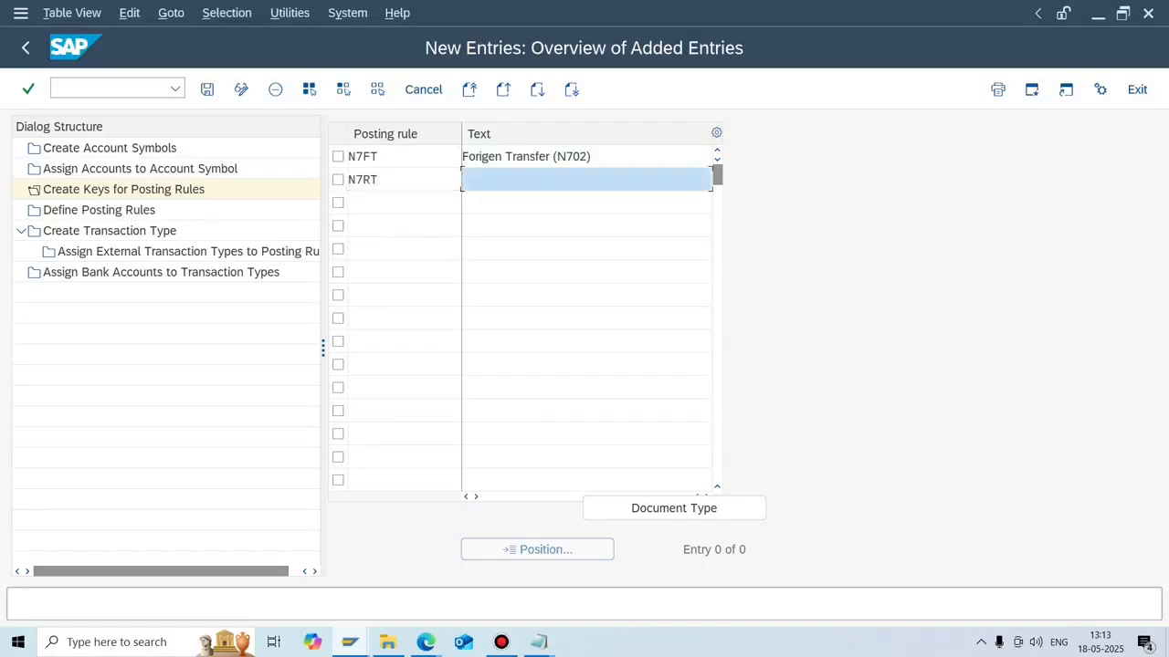
{"action": "type", "text": "Re"}
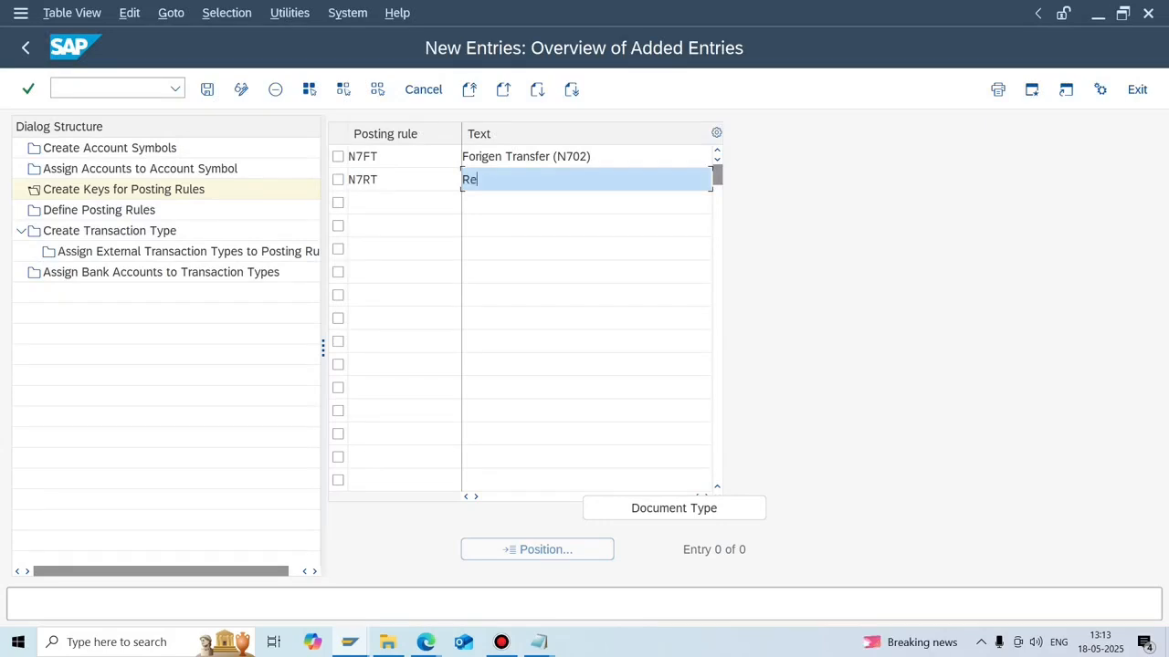
{"action": "type", "text": "nt Transfer (N7"}
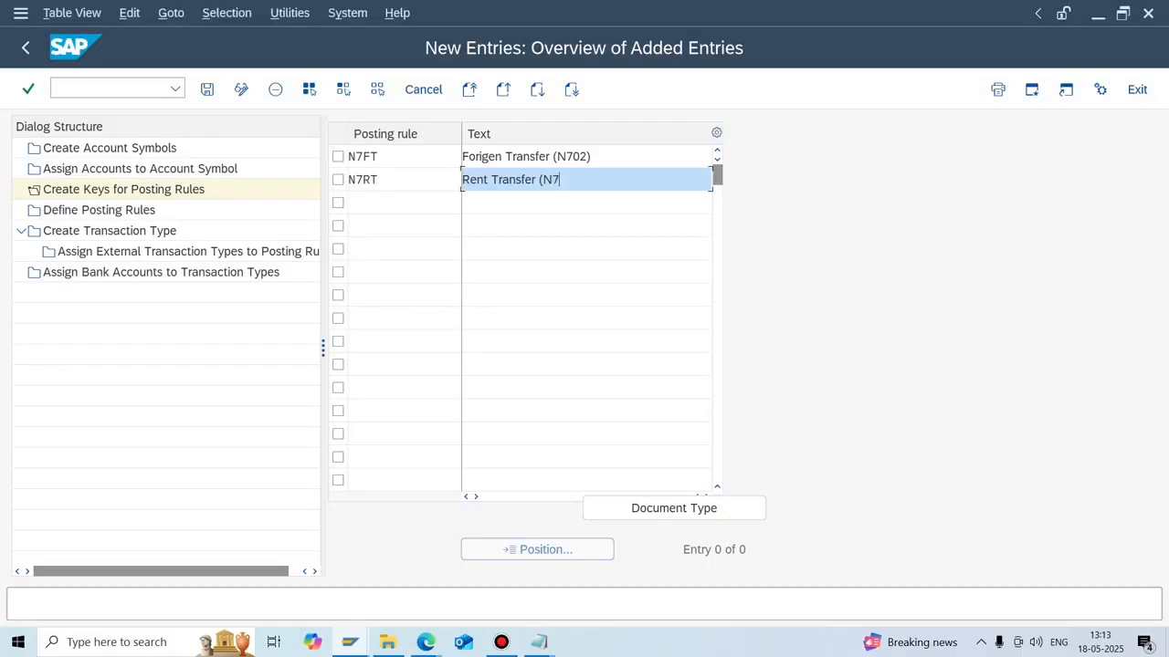
{"action": "type", "text": "02)"}
{"action": "key", "text": "ctrl+s"}
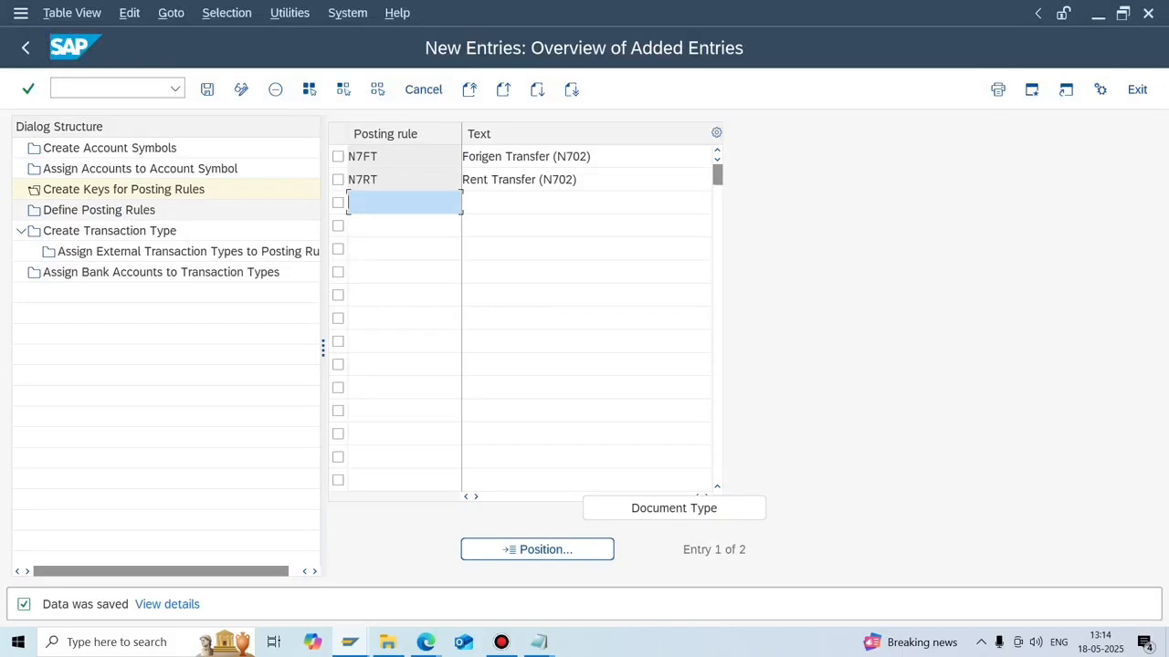
Open Define Posting Rules and start a new entry with posting rule N7FT.
{"action": "double_click", "coordinate": [98, 210]}
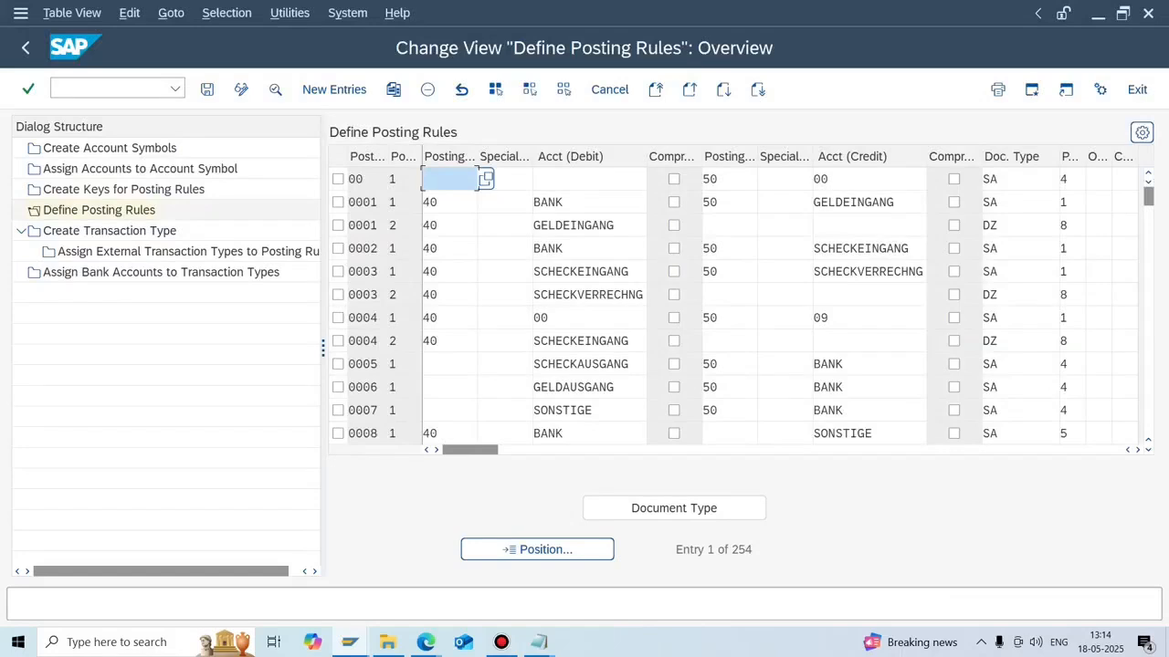
{"action": "double_click", "coordinate": [124, 189]}
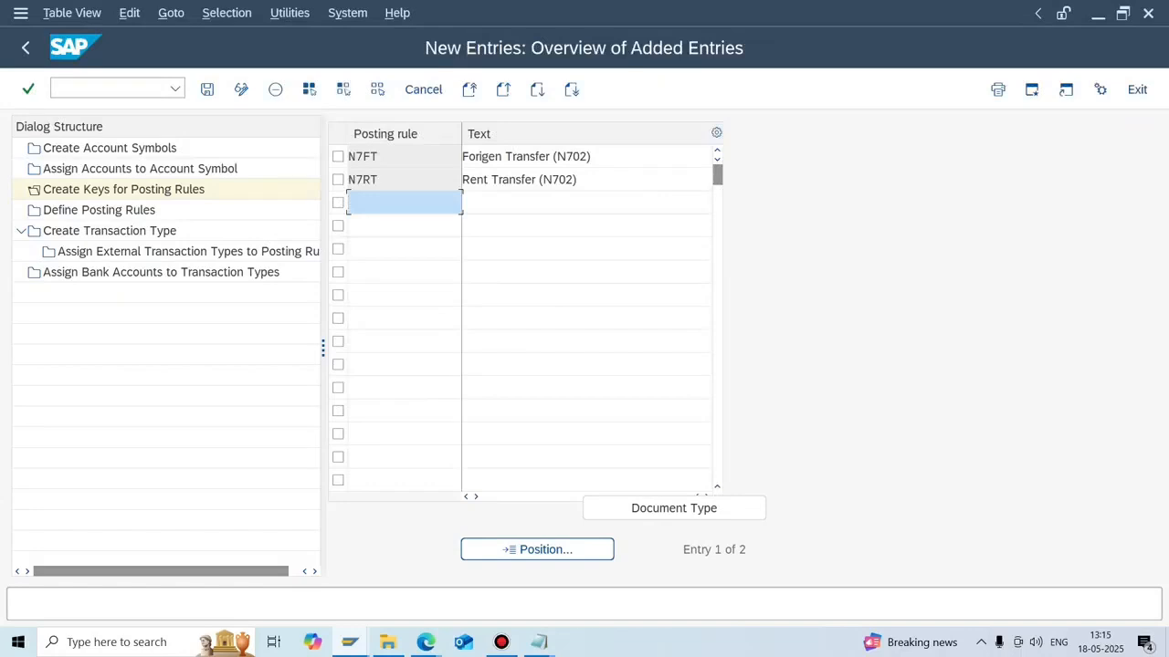
{"action": "double_click", "coordinate": [99, 210]}
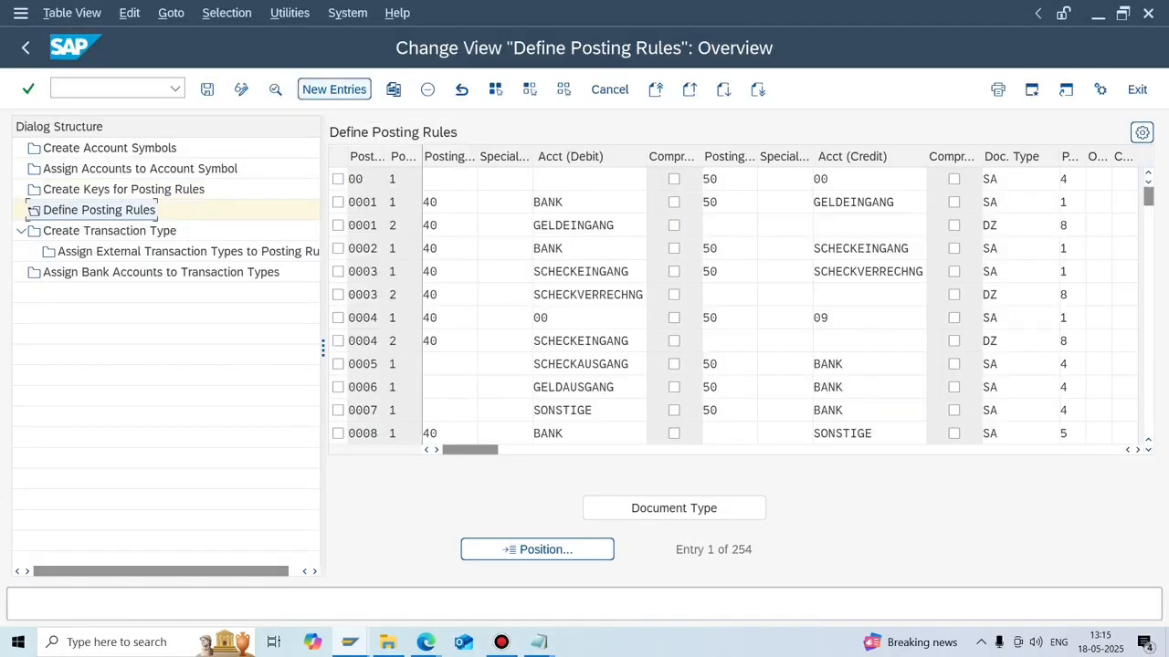
{"action": "left_click", "coordinate": [334, 88]}
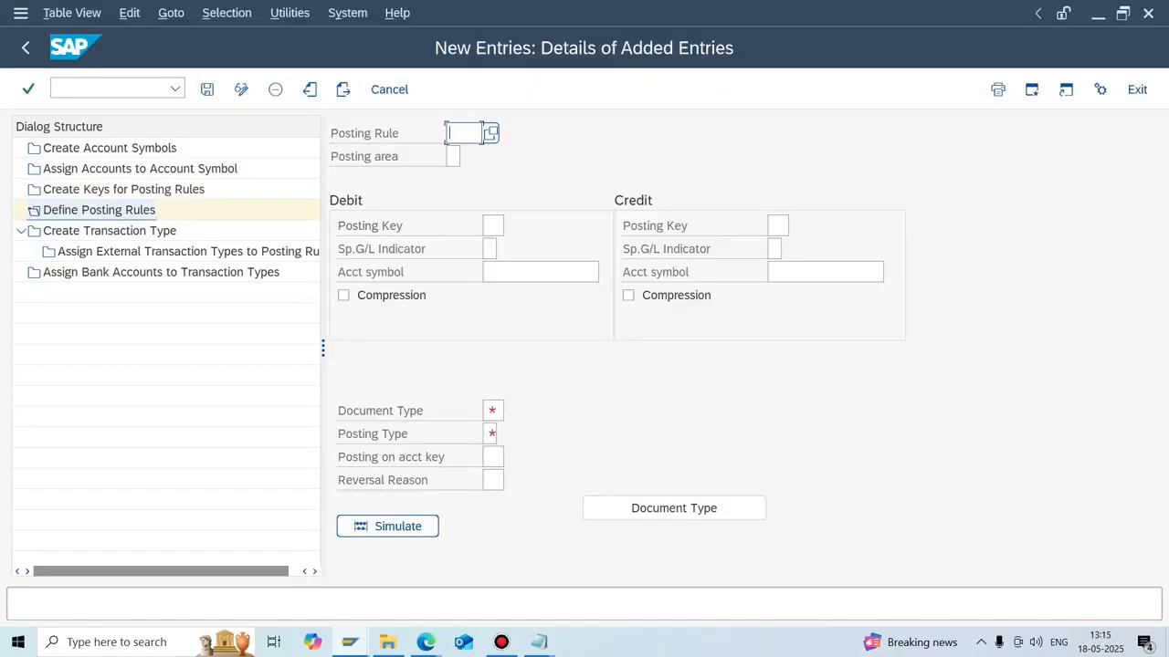
{"action": "type", "text": "N7FT"}
{"action": "left_click", "coordinate": [349, 641]}
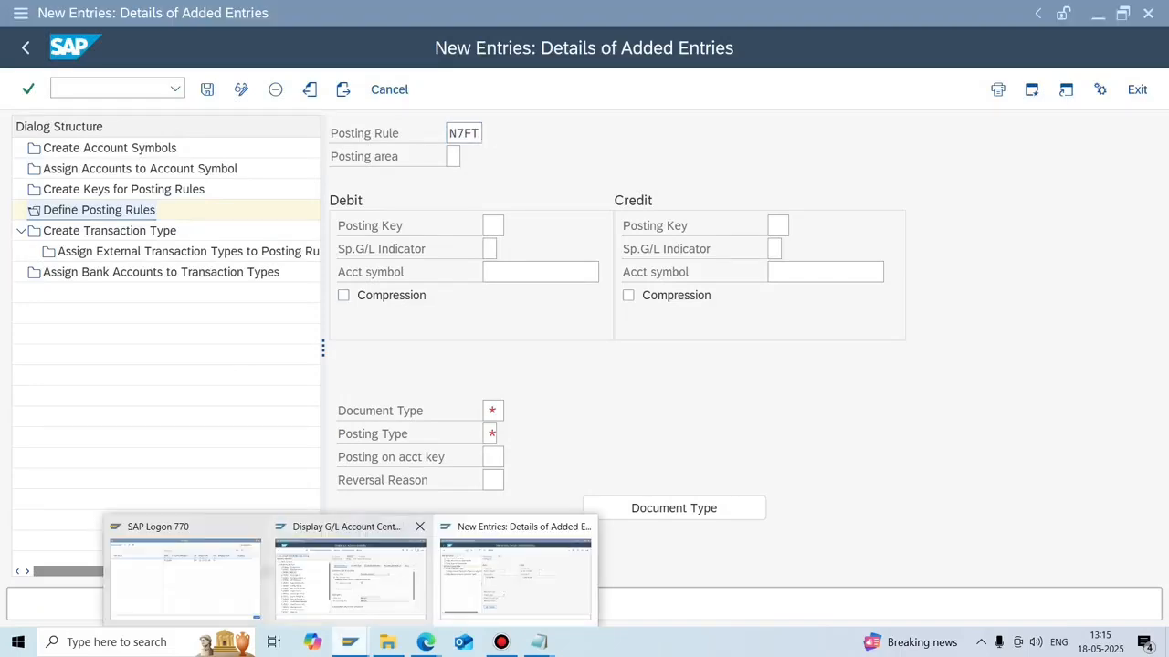
Run FBL3N to list the open items of G/L account 200014 in company code N702.
{"action": "left_click", "coordinate": [350, 575]}
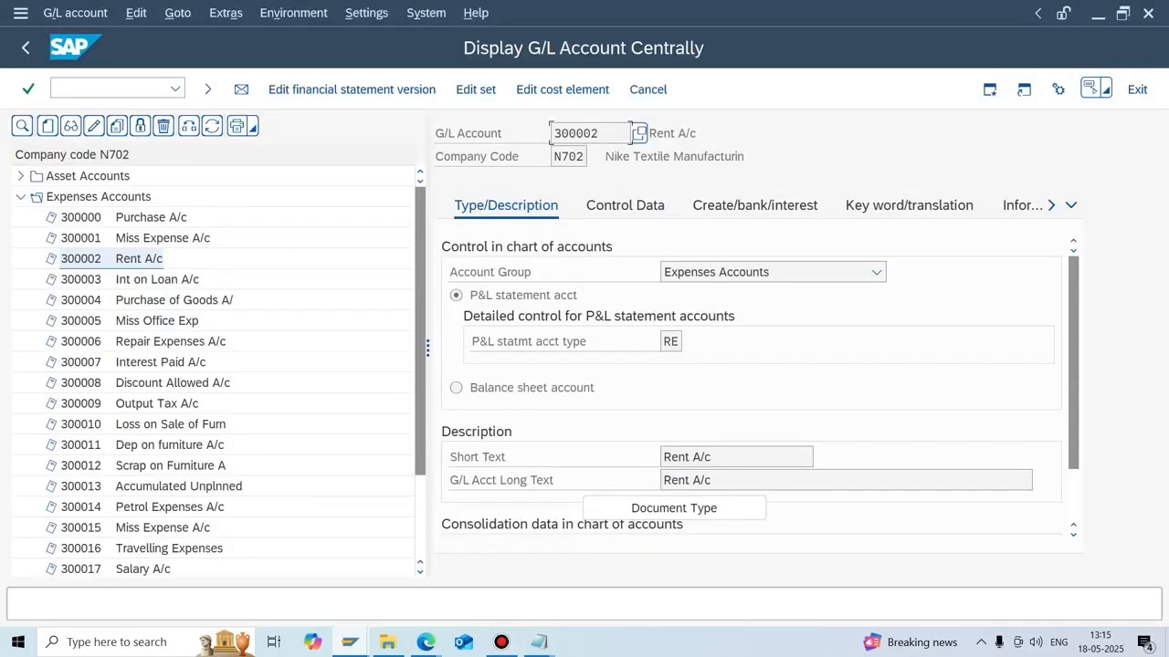
{"action": "left_click", "coordinate": [108, 88]}
{"action": "type", "text": "/NFB"}
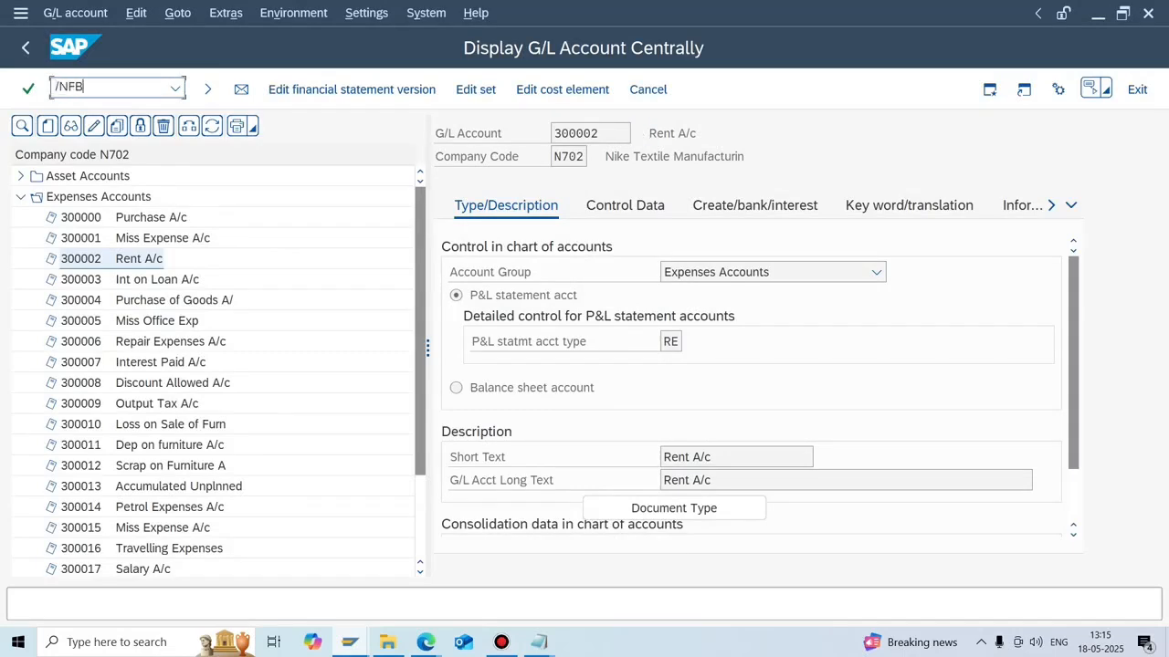
{"action": "type", "text": "L3N"}
{"action": "key", "text": "Return"}
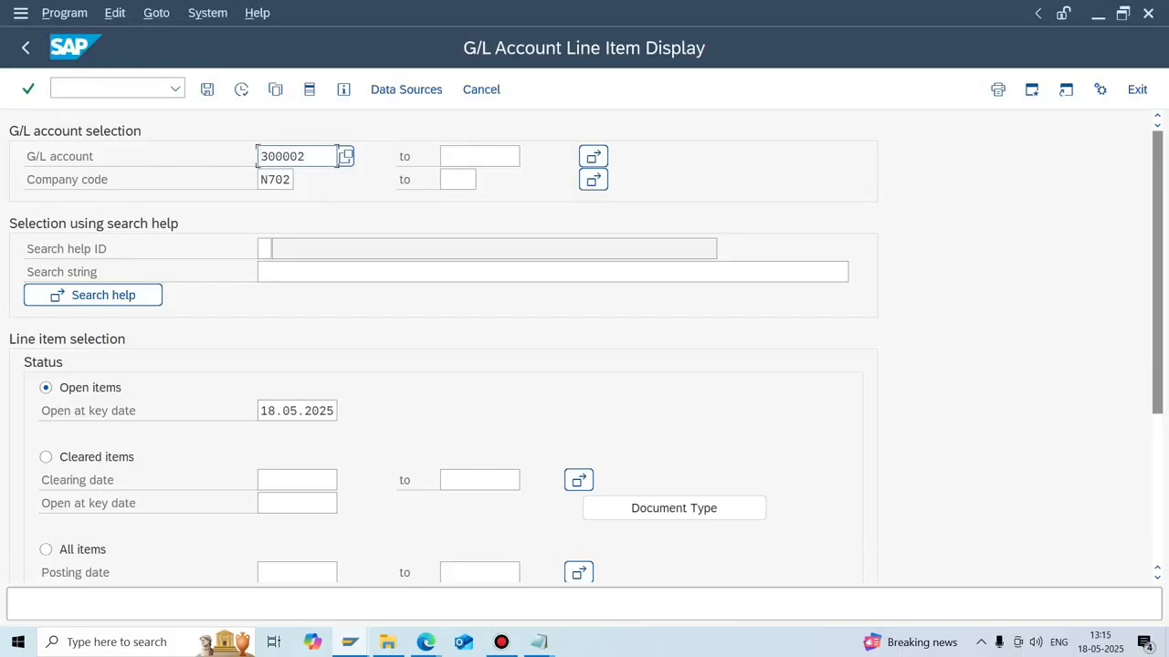
{"action": "left_click_drag", "start_coordinate": [311, 156], "coordinate": [259, 156]}
{"action": "key", "text": "BackSpace"}
{"action": "type", "text": "200014"}
{"action": "left_click", "coordinate": [241, 89]}
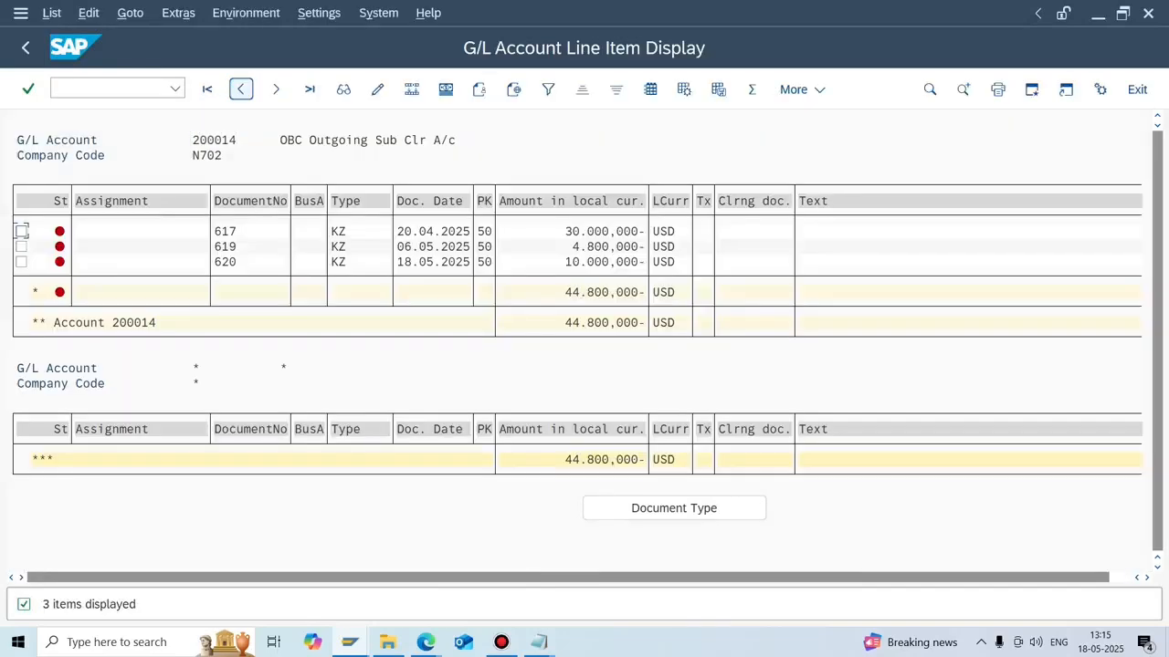
Check the 10.000,000 amount of document 620, then return to the N7FT posting rule form.
{"action": "left_click", "coordinate": [590, 262]}
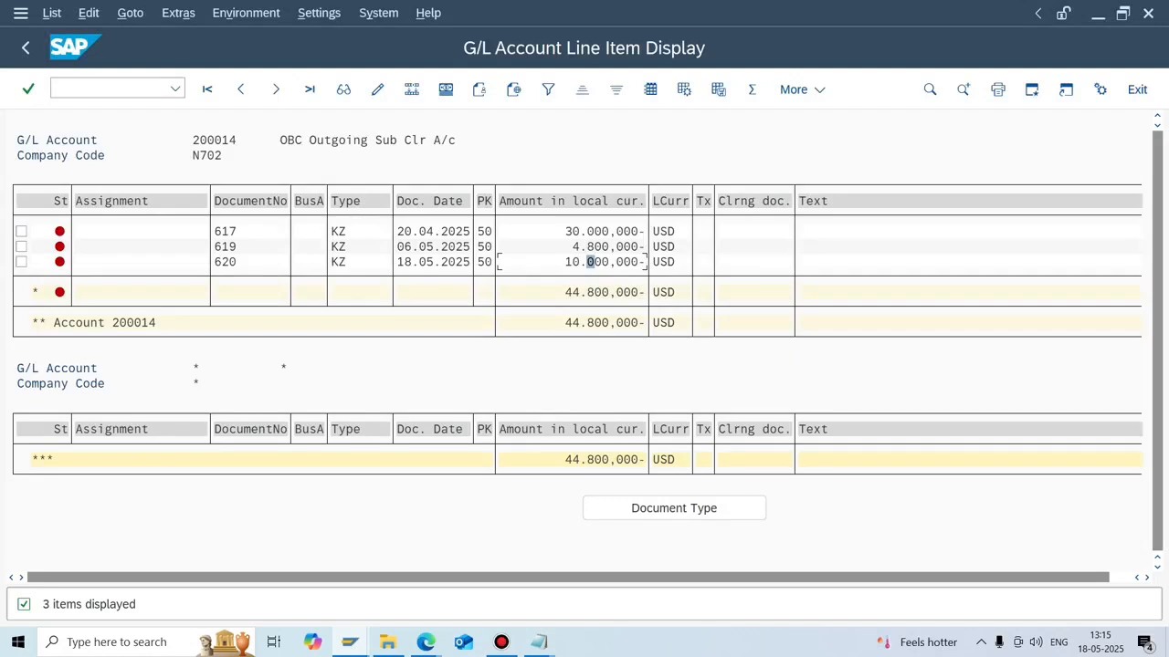
{"action": "mouse_move", "coordinate": [348, 641]}
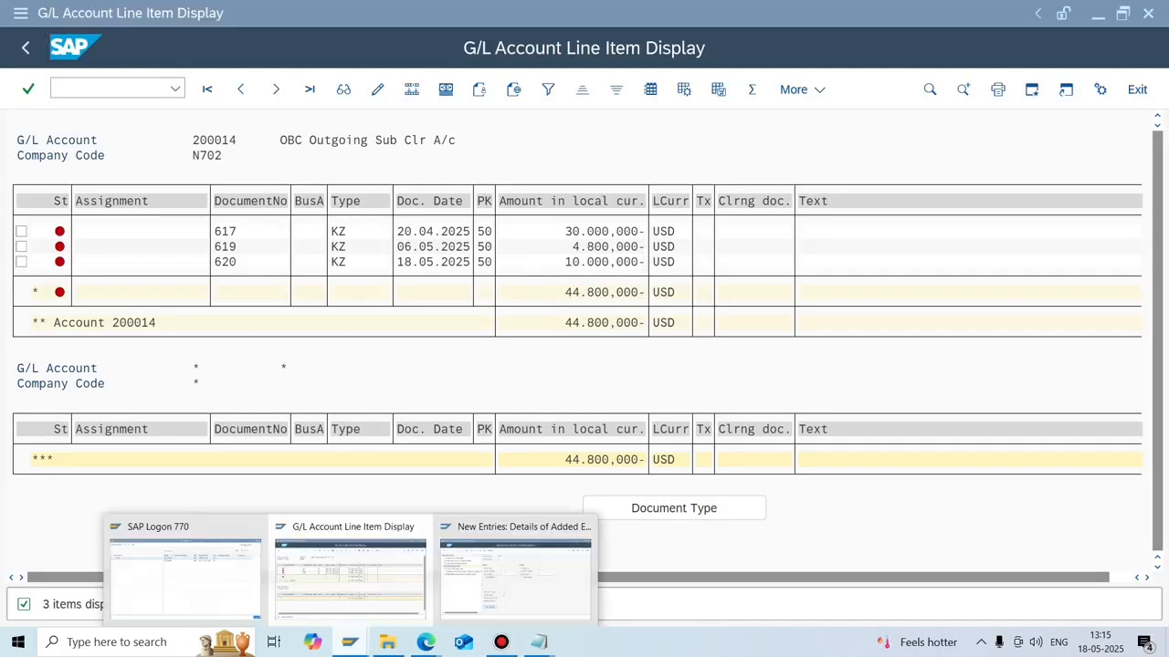
{"action": "left_click", "coordinate": [517, 573]}
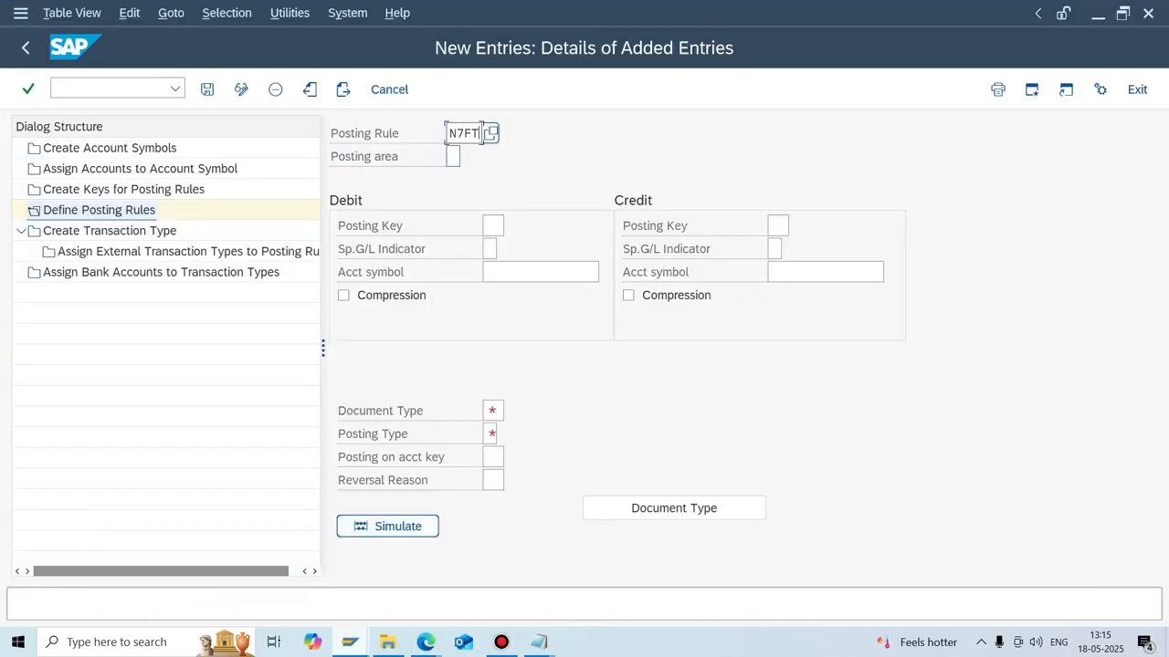
Set the N7FT posting area to 1, Bank accounting.
{"action": "left_click", "coordinate": [453, 157]}
{"action": "key", "text": "F4"}
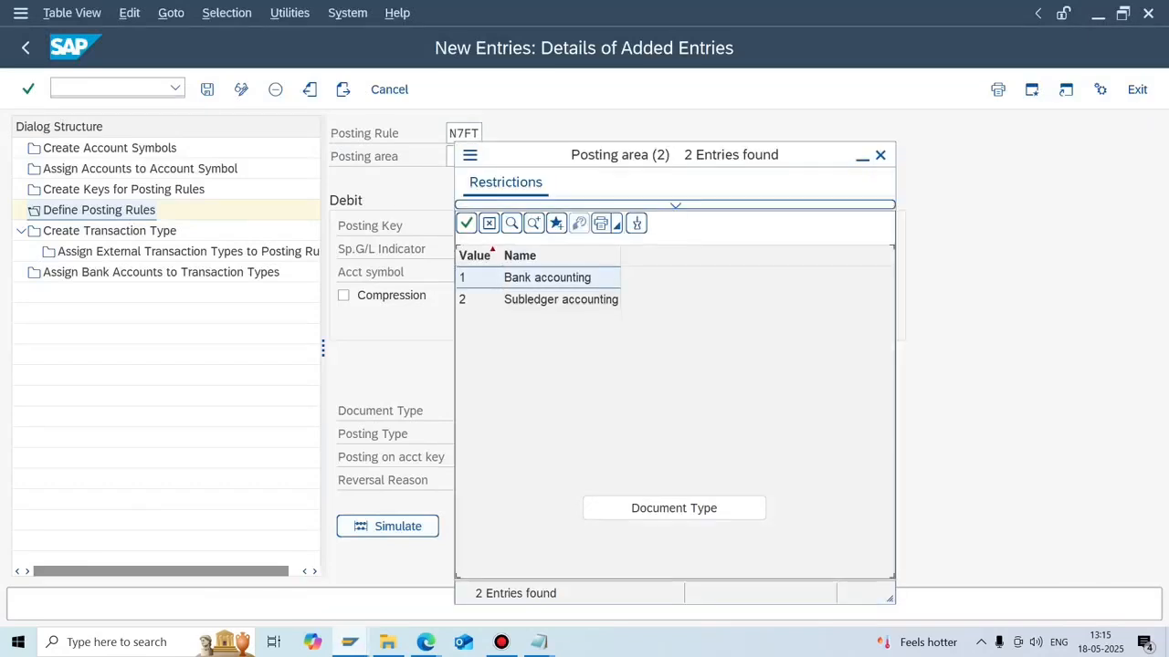
{"action": "left_click", "coordinate": [560, 300]}
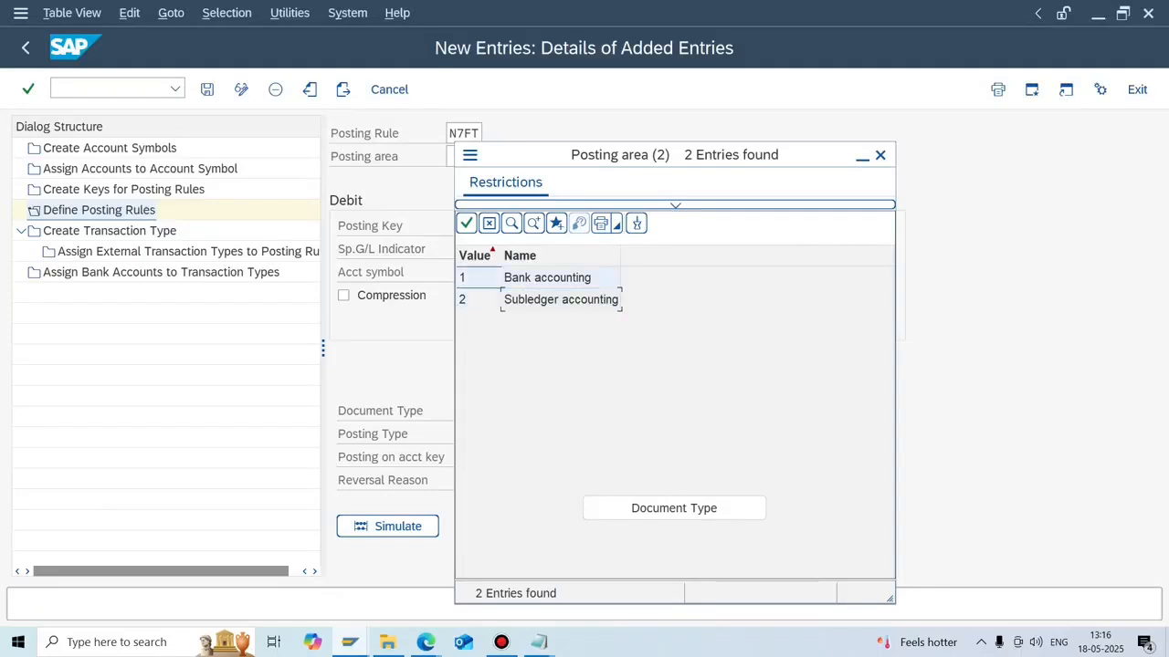
{"action": "double_click", "coordinate": [548, 278]}
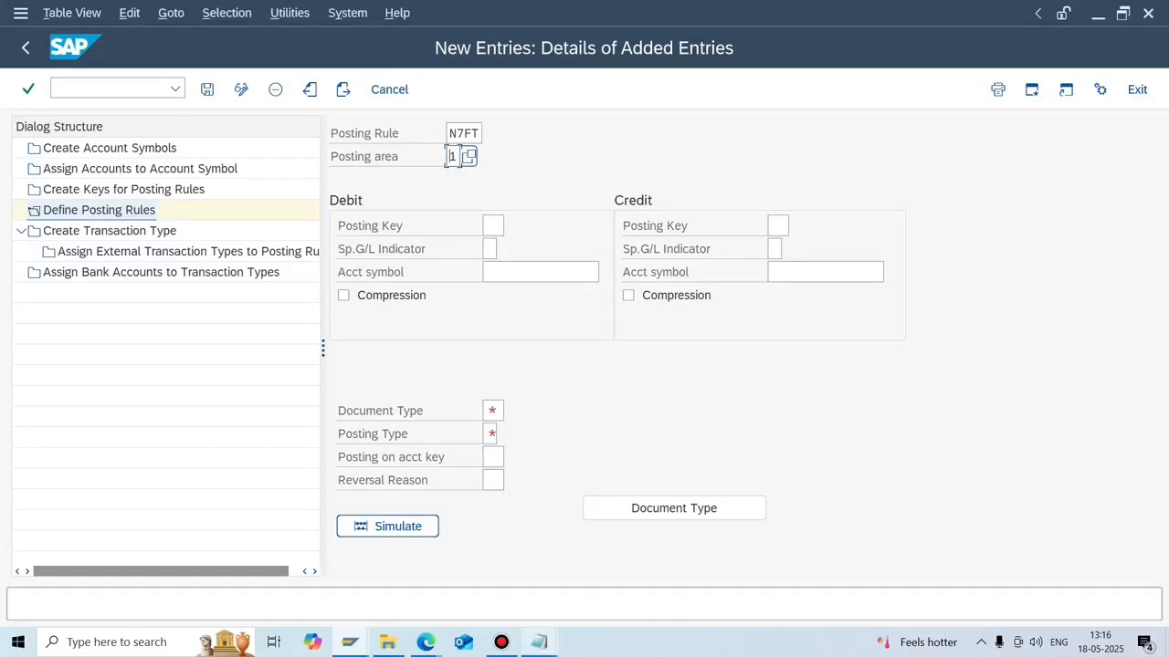
Glance at the Notepad configuration notes, then return to the posting rule form.
{"action": "left_click", "coordinate": [538, 642]}
{"action": "left_click", "coordinate": [455, 575]}
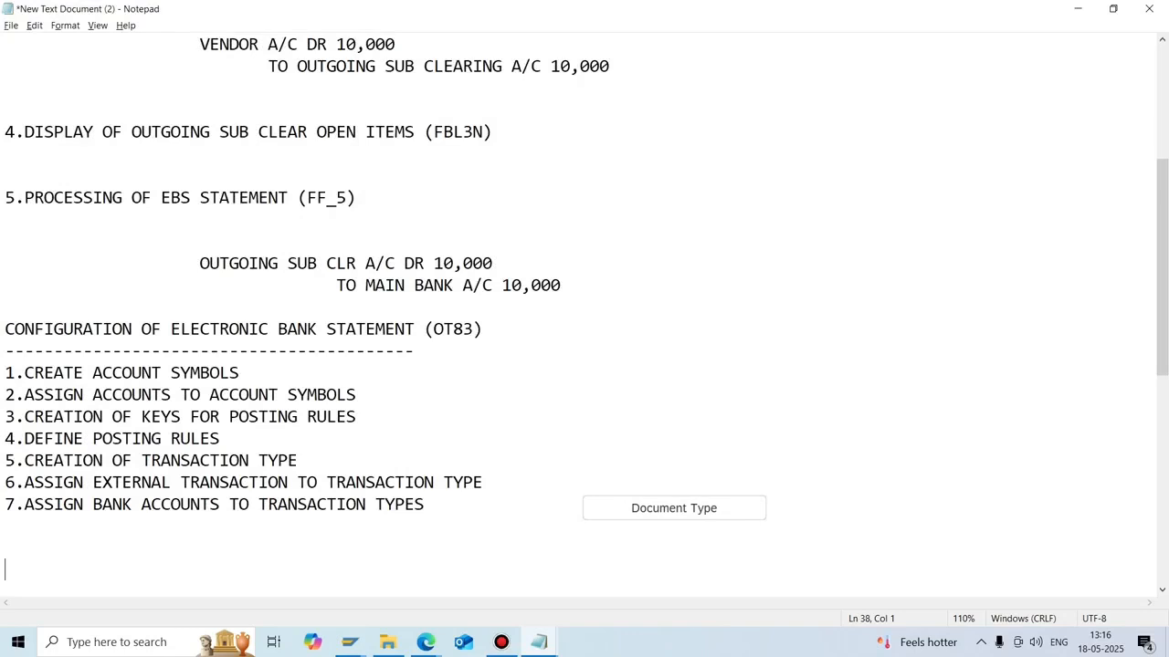
{"action": "left_click", "coordinate": [350, 641]}
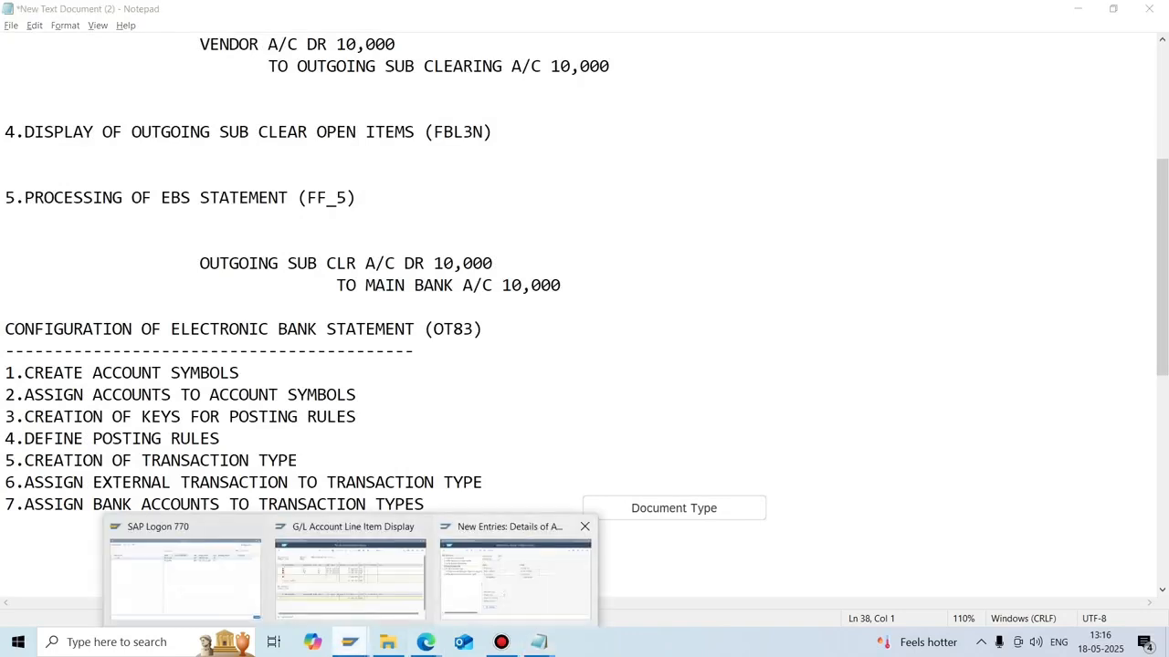
{"action": "left_click", "coordinate": [518, 570]}
{"action": "left_click", "coordinate": [485, 225]}
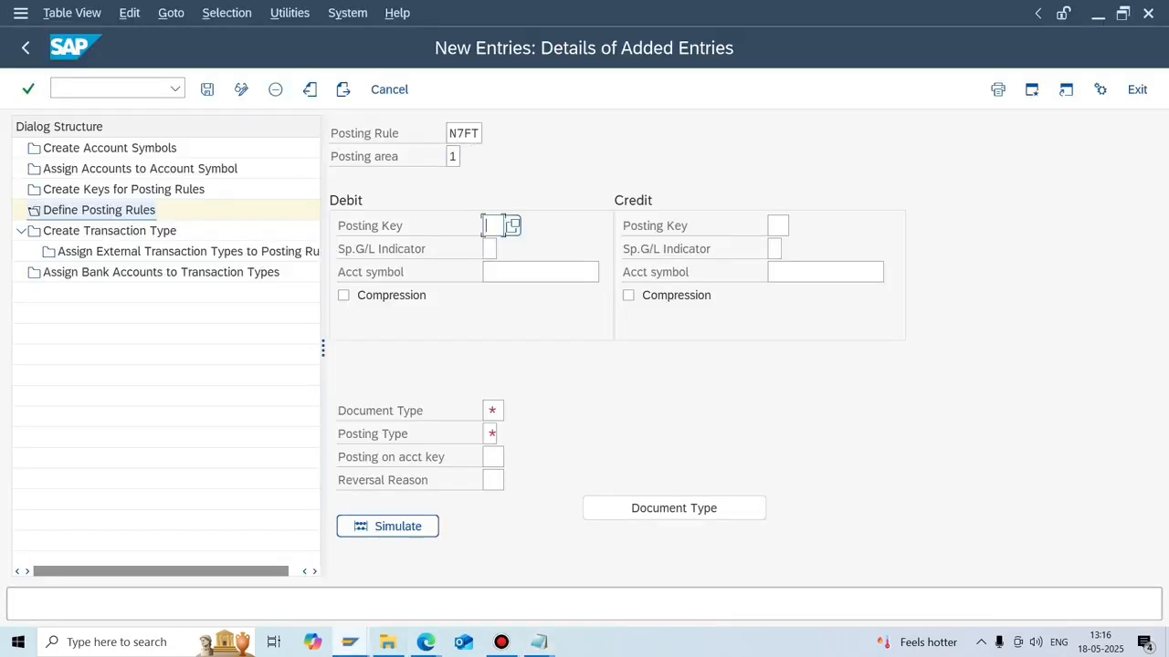
Enter debit key 40, credit key 50, and debit account symbol N7OGA.
{"action": "type", "text": "40"}
{"action": "left_click", "coordinate": [775, 225]}
{"action": "type", "text": "50"}
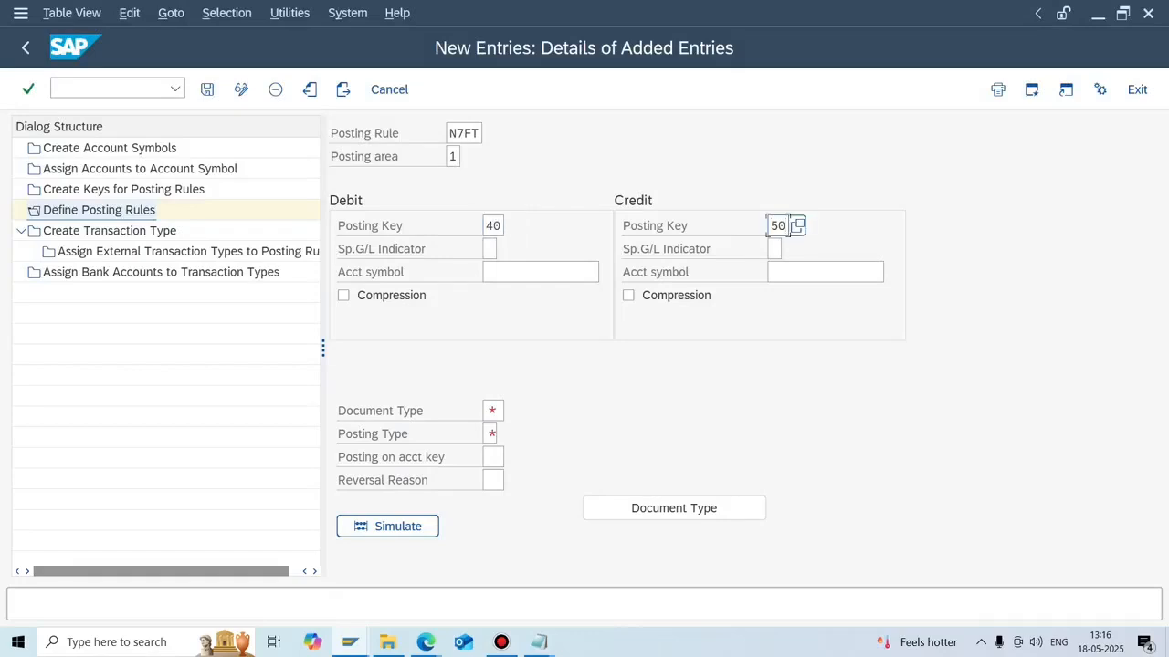
{"action": "left_click", "coordinate": [530, 272]}
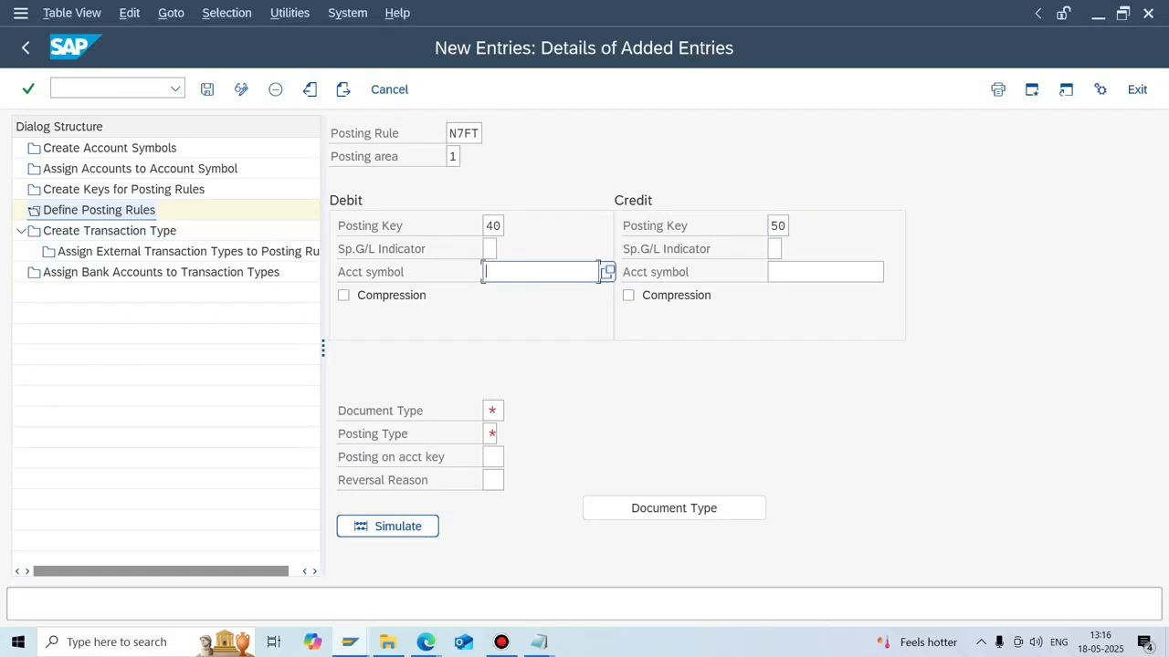
{"action": "left_click", "coordinate": [608, 272]}
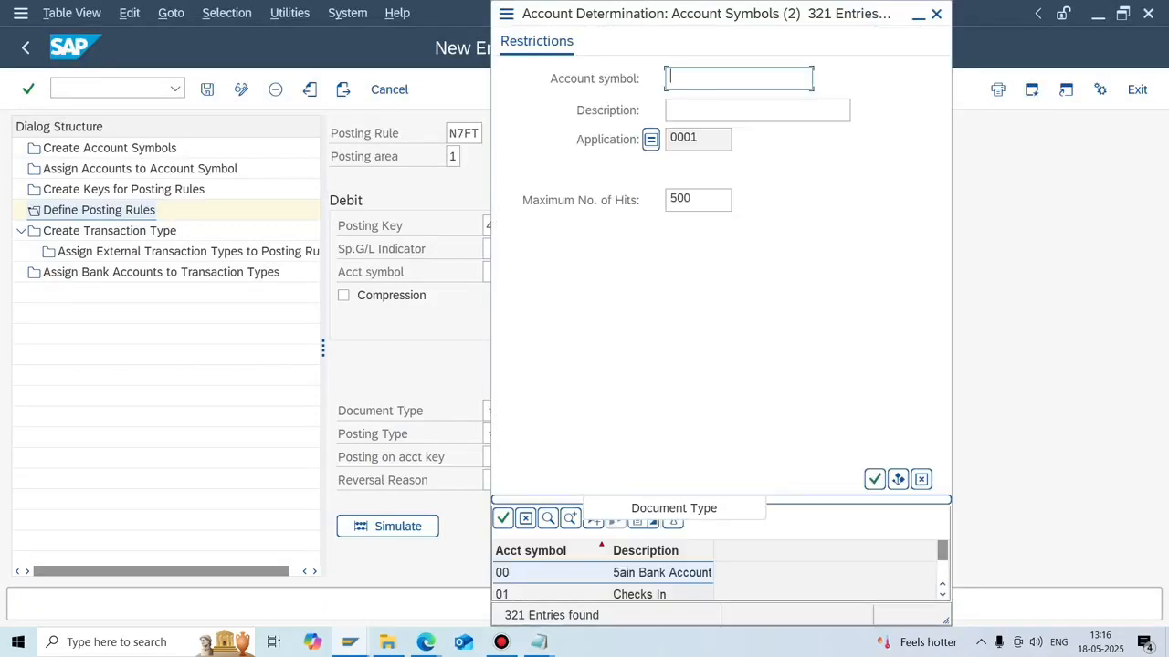
{"action": "type", "text": "N7*"}
{"action": "key", "text": "Return"}
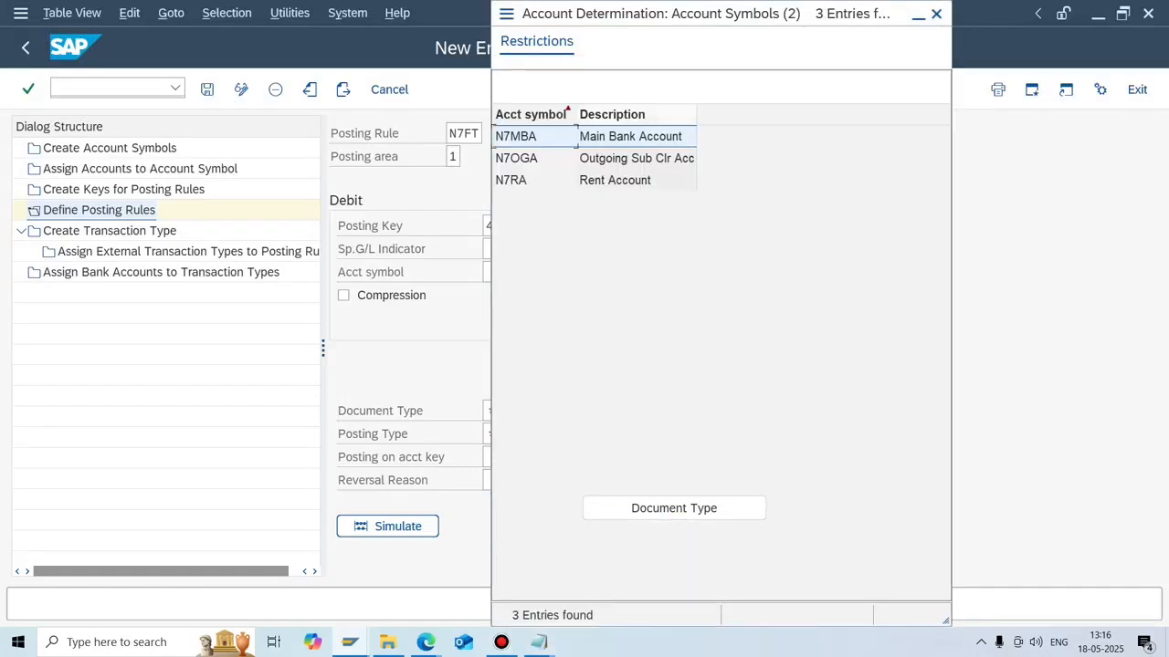
{"action": "double_click", "coordinate": [517, 158]}
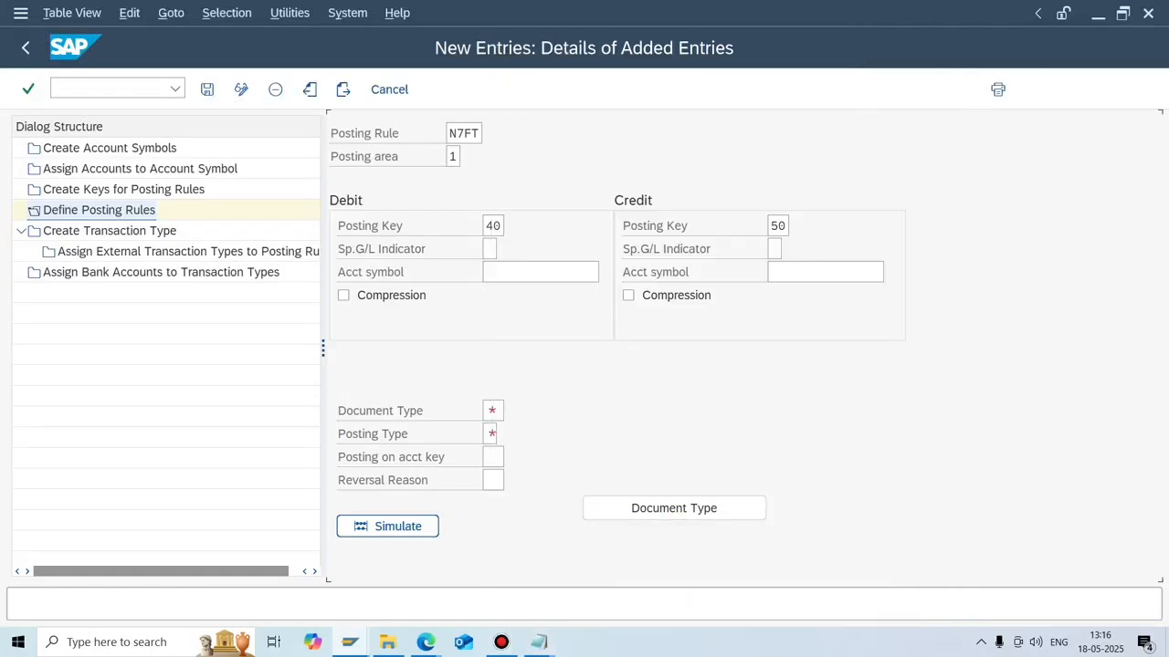
Set the credit account symbol to N7MBA using an N7* search.
{"action": "left_click", "coordinate": [769, 272]}
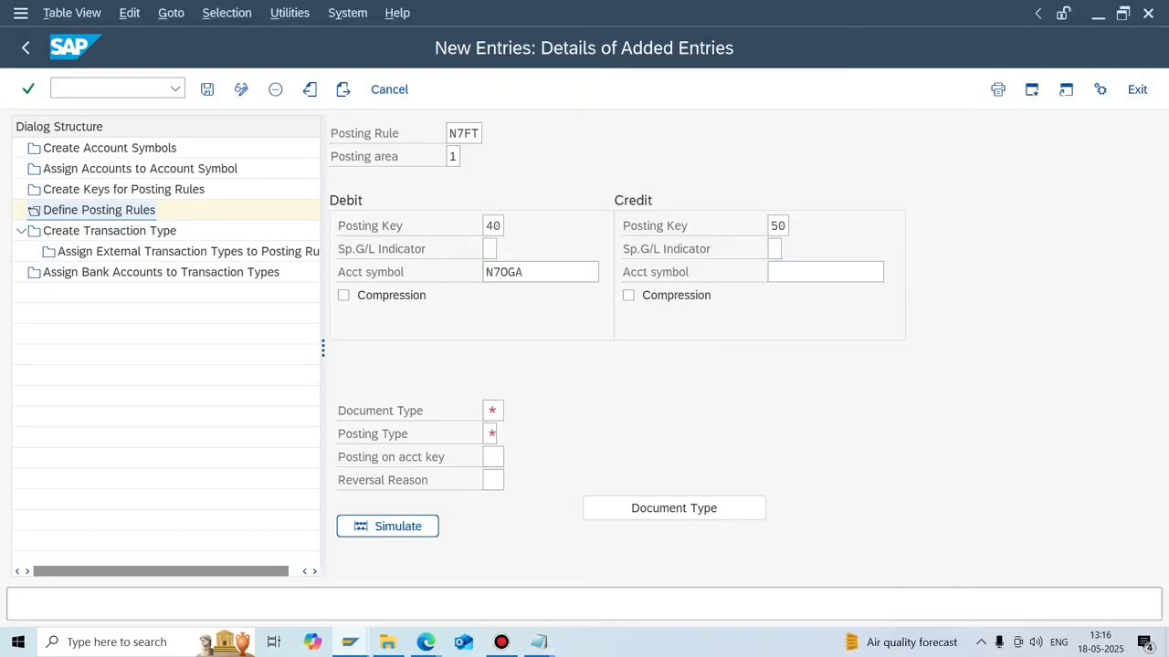
{"action": "key", "text": "F4"}
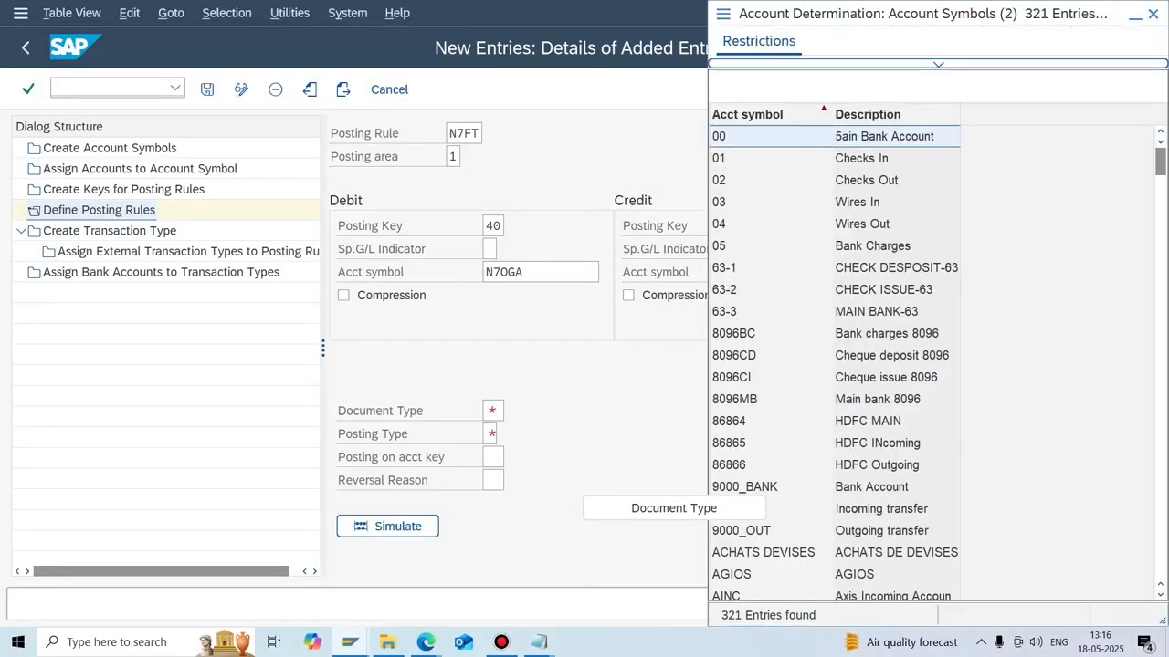
{"action": "left_click", "coordinate": [937, 64]}
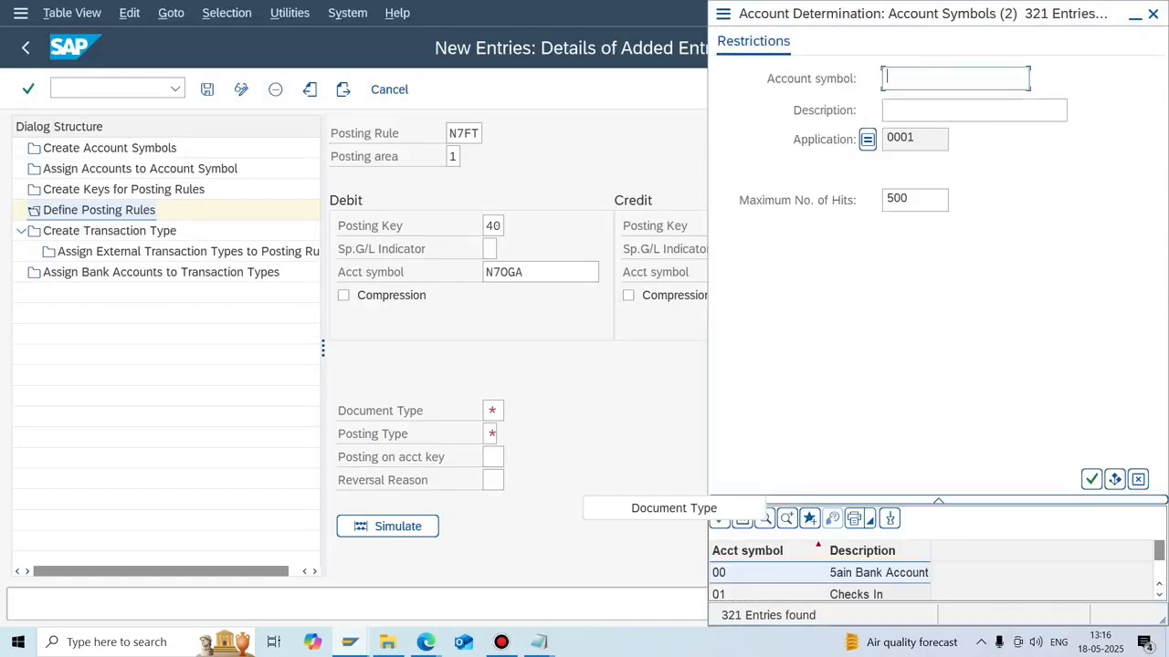
{"action": "type", "text": "N7*"}
{"action": "key", "text": "Return"}
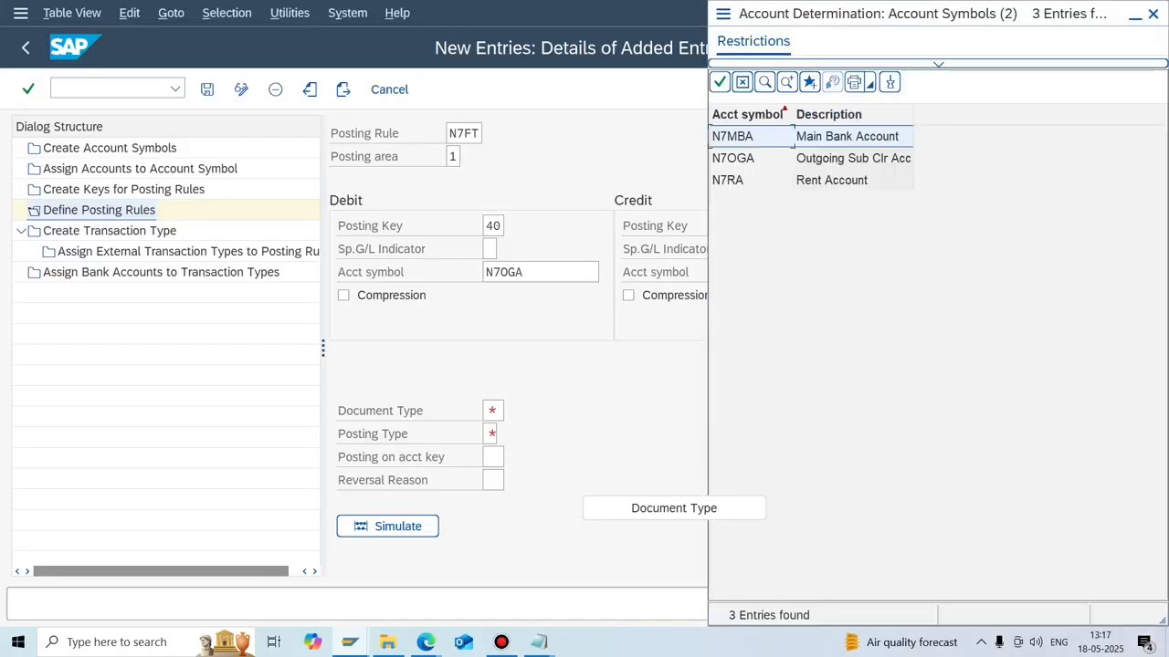
{"action": "key", "text": "Return"}
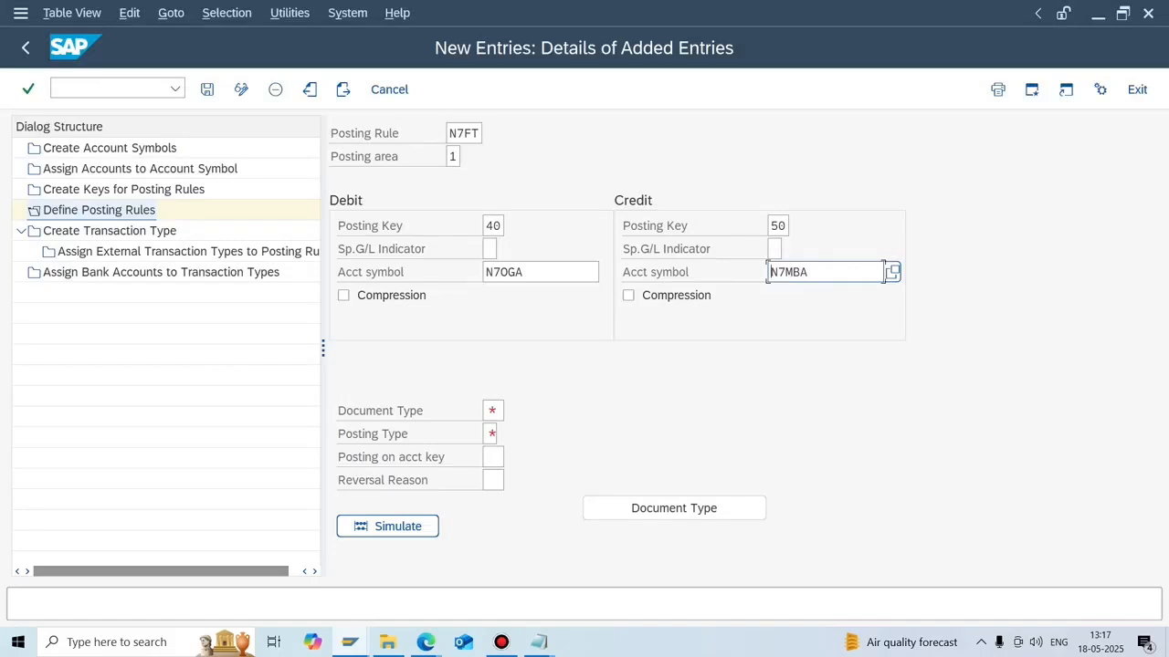
Enter document type SA and bring up the posting type options.
{"action": "left_click", "coordinate": [493, 411]}
{"action": "type", "text": "SA"}
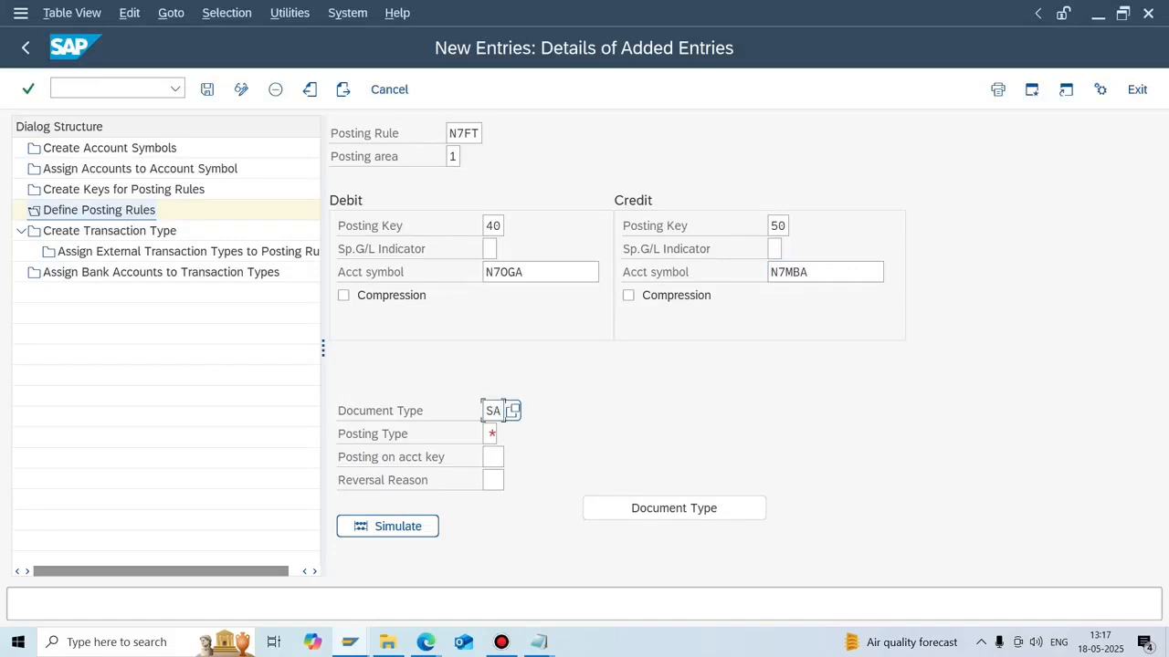
{"action": "left_click", "coordinate": [491, 434]}
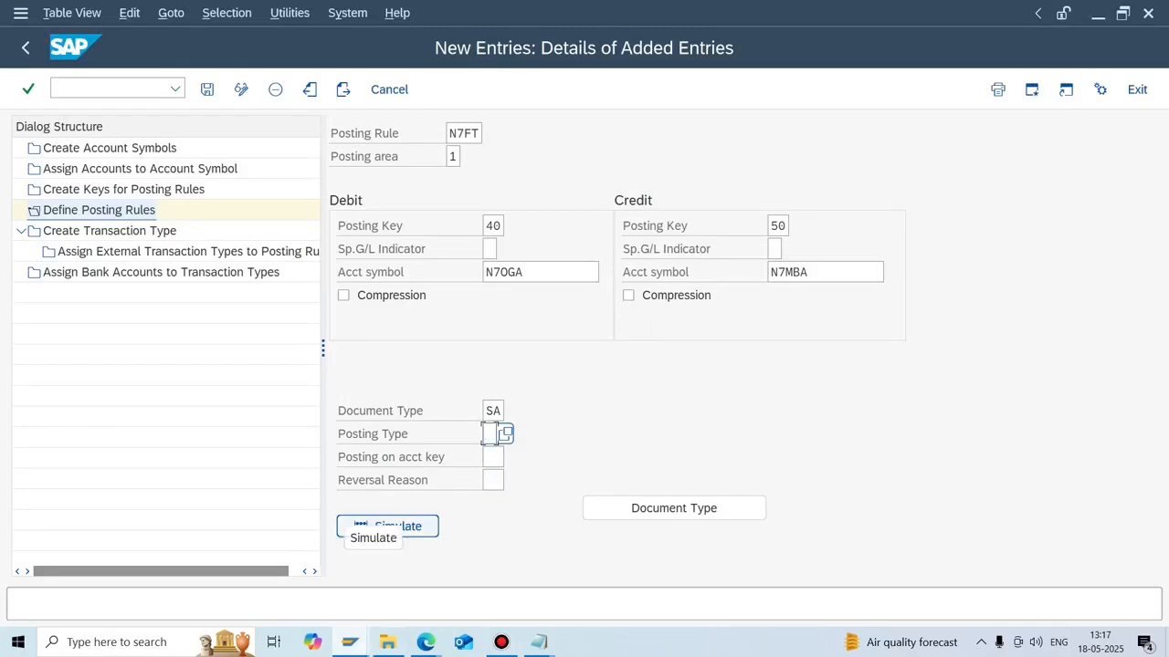
{"action": "left_click", "coordinate": [350, 642]}
{"action": "left_click", "coordinate": [349, 579]}
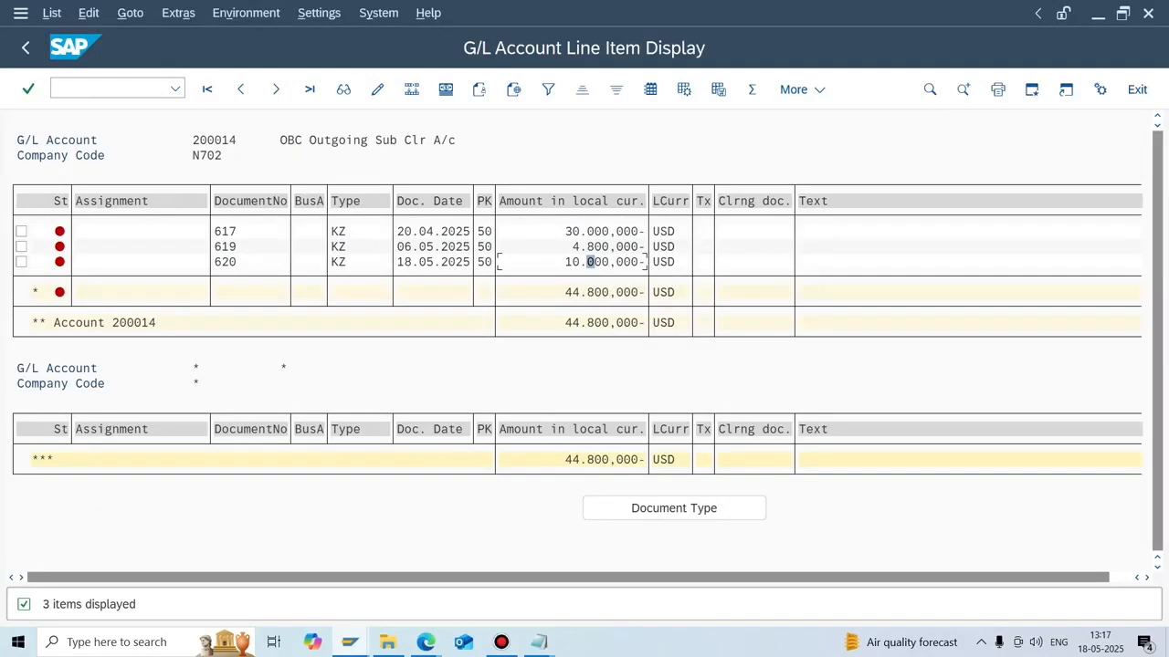
{"action": "left_click", "coordinate": [350, 642]}
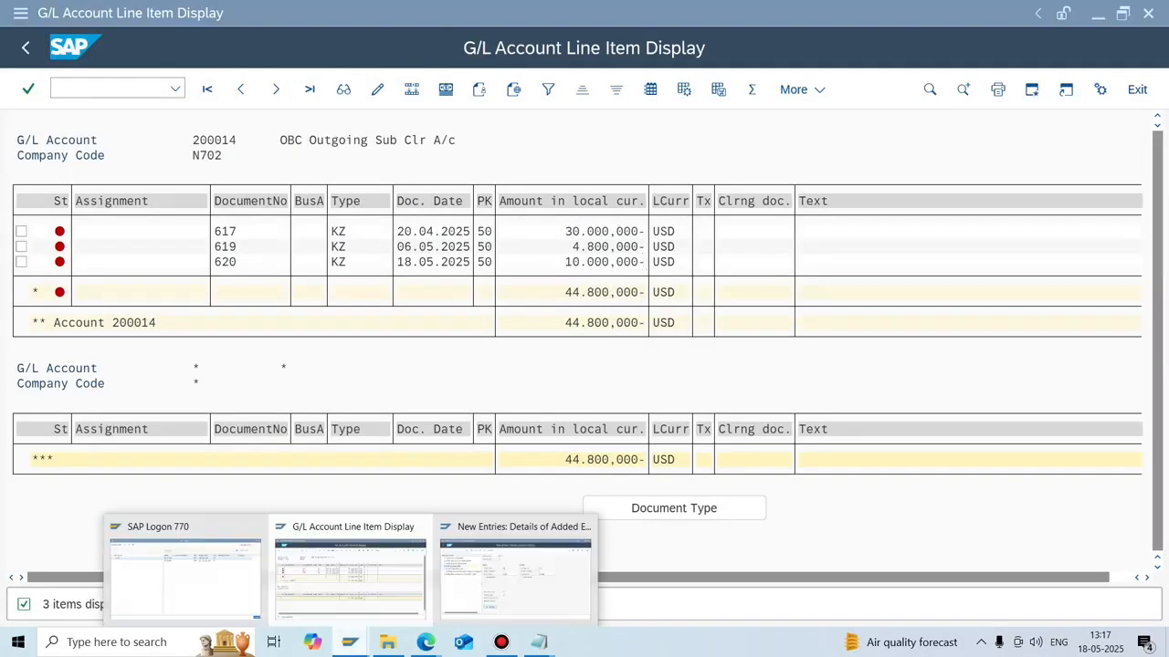
{"action": "left_click", "coordinate": [515, 575]}
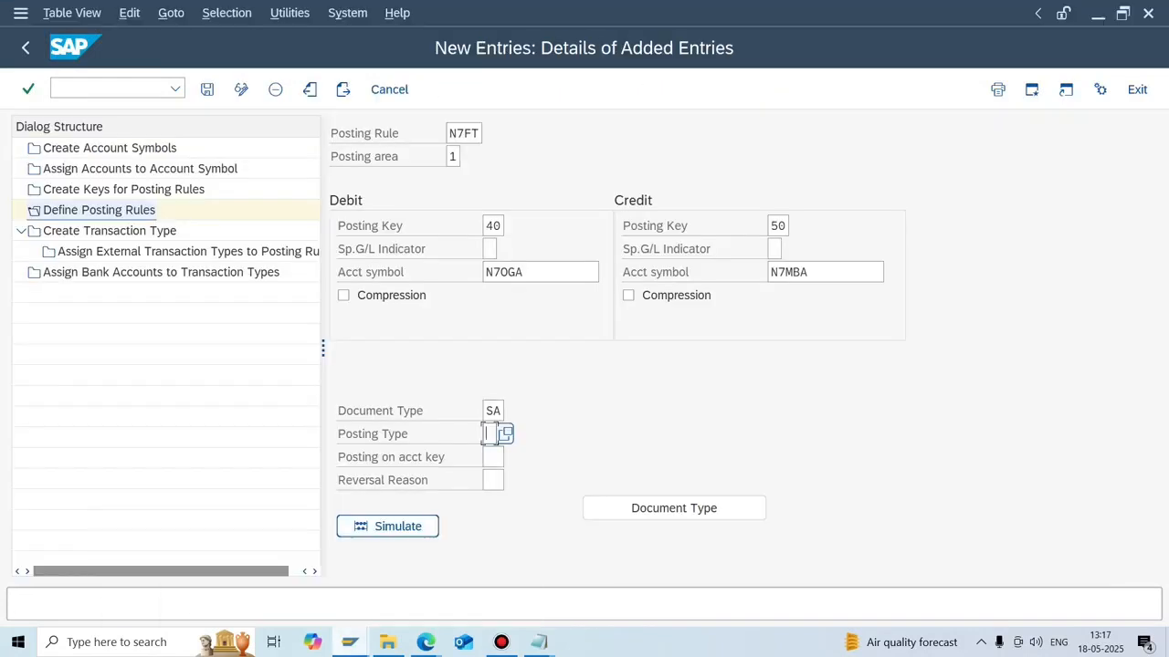
{"action": "key", "text": "F4"}
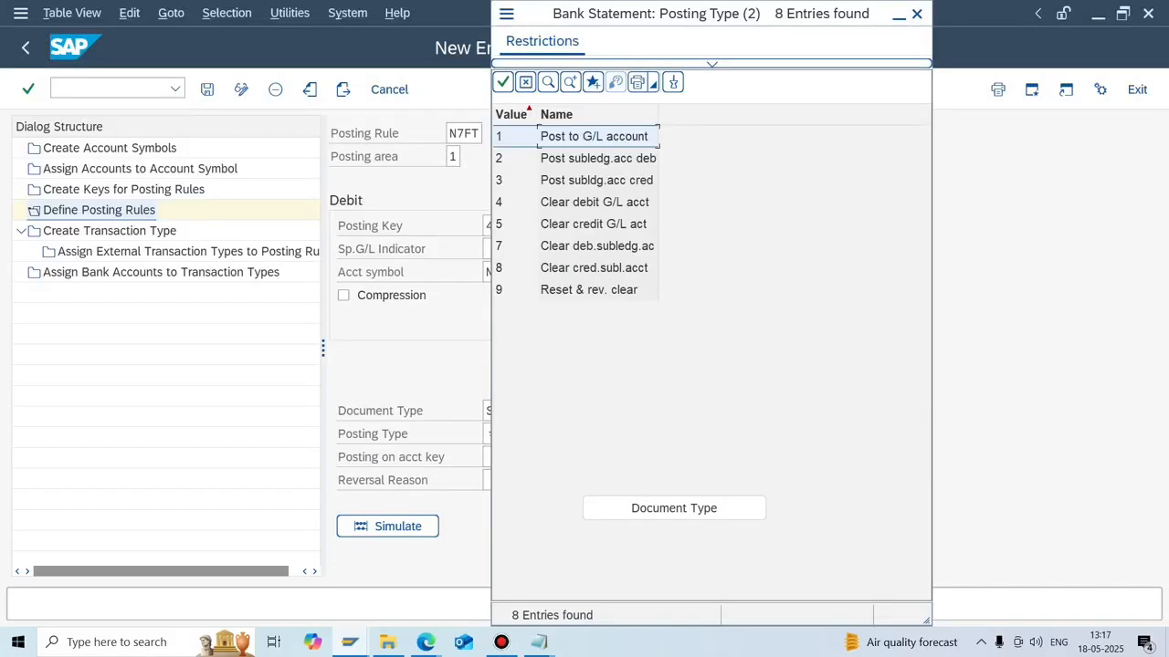
Compare posting types 2 and 3, then bring up the Notepad configuration notes.
{"action": "left_click", "coordinate": [598, 159]}
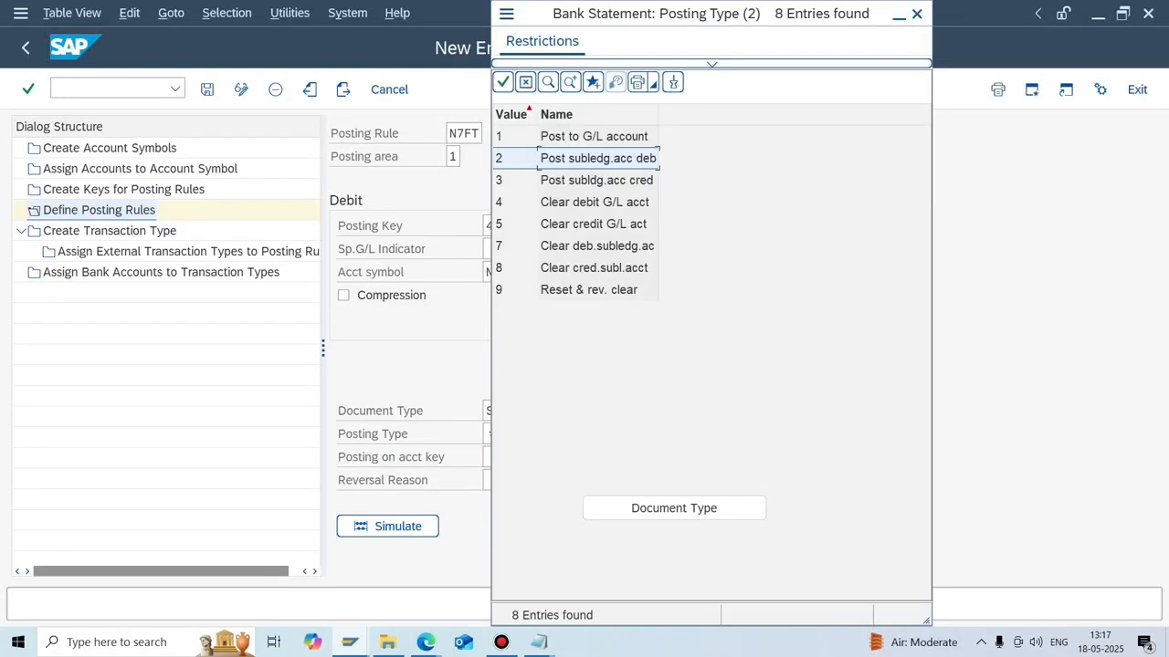
{"action": "left_click", "coordinate": [596, 180]}
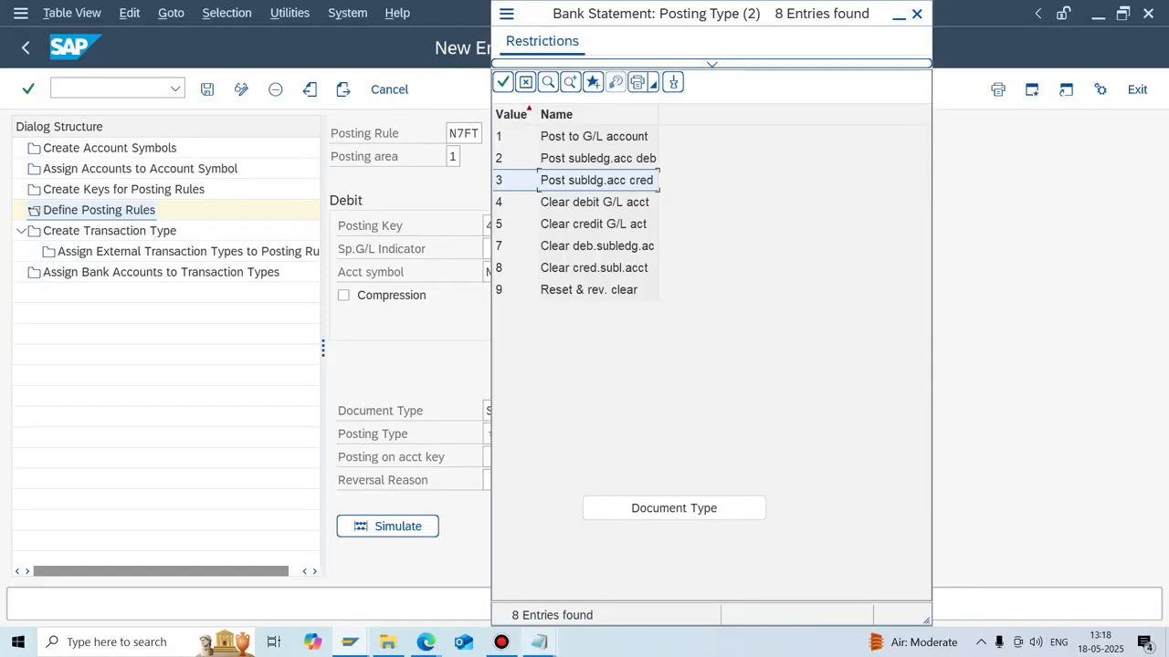
{"action": "left_click", "coordinate": [538, 642]}
{"action": "left_click", "coordinate": [454, 571]}
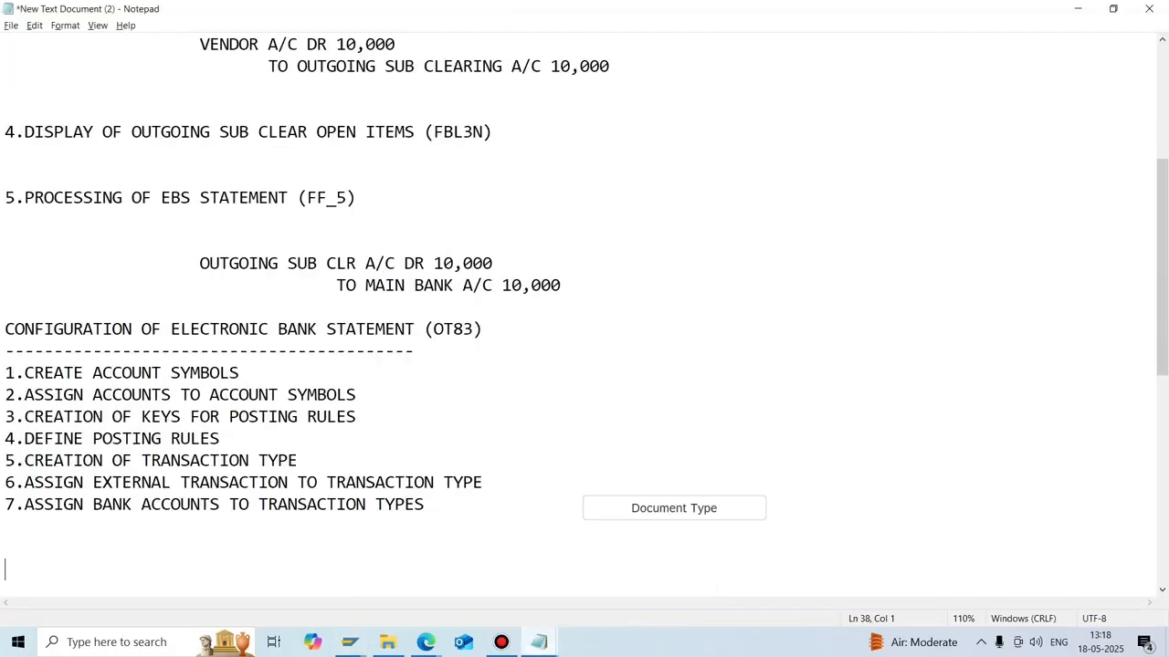
Highlight the 'OUTGOING SUB CLR A/C' debit line in the notes and return to SAP.
{"action": "left_click_drag", "start_coordinate": [395, 264], "coordinate": [219, 264]}
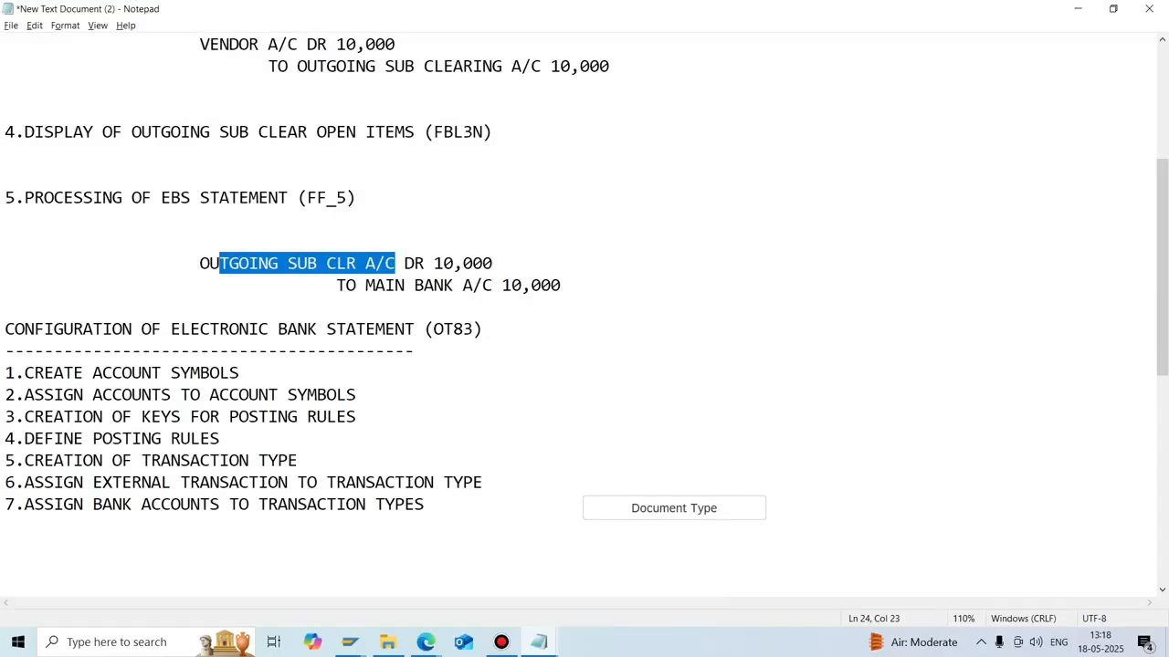
{"action": "mouse_move", "coordinate": [350, 641]}
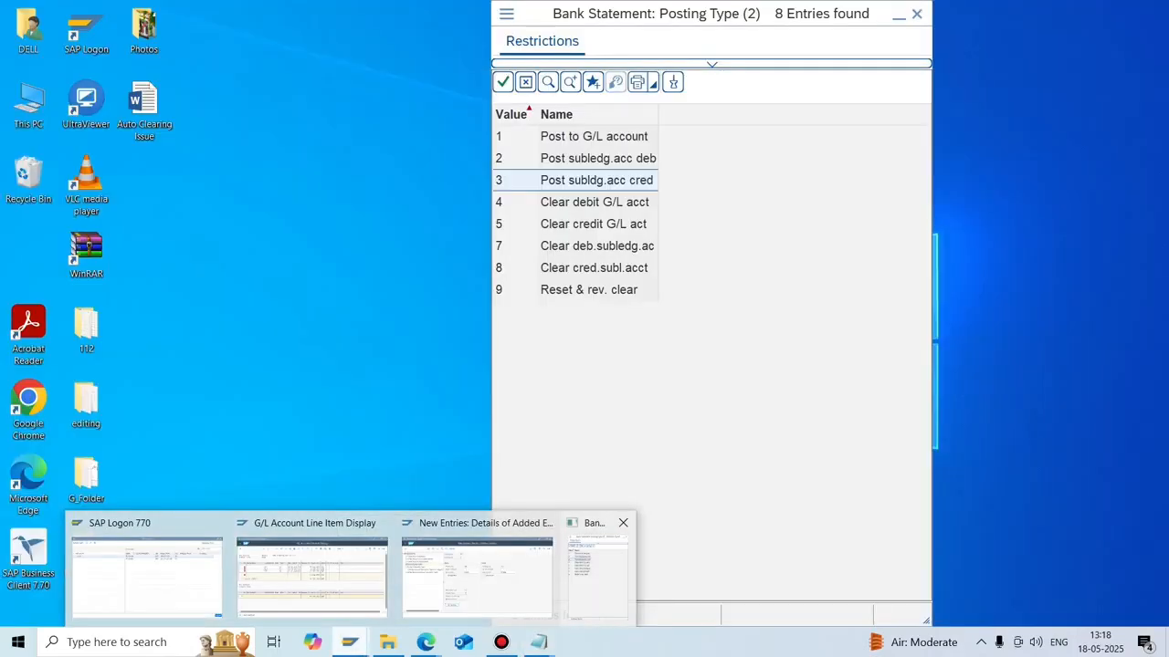
{"action": "left_click", "coordinate": [596, 571]}
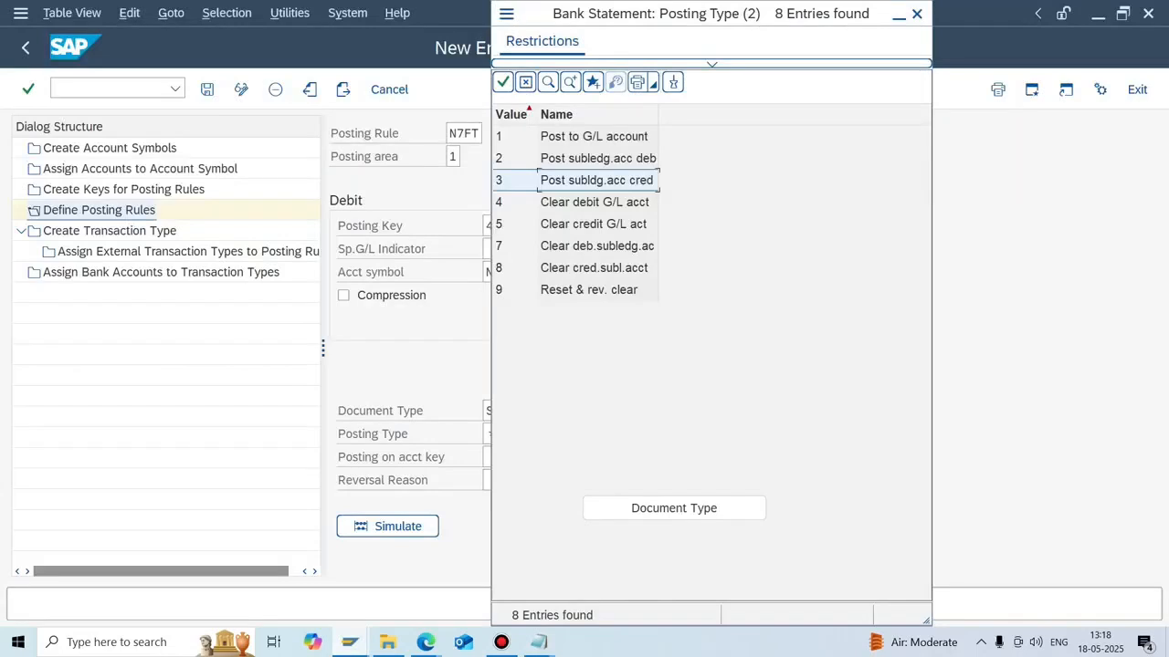
Set posting type 4, Clear debit G/L acct, for rule N7FT.
{"action": "left_click", "coordinate": [594, 202]}
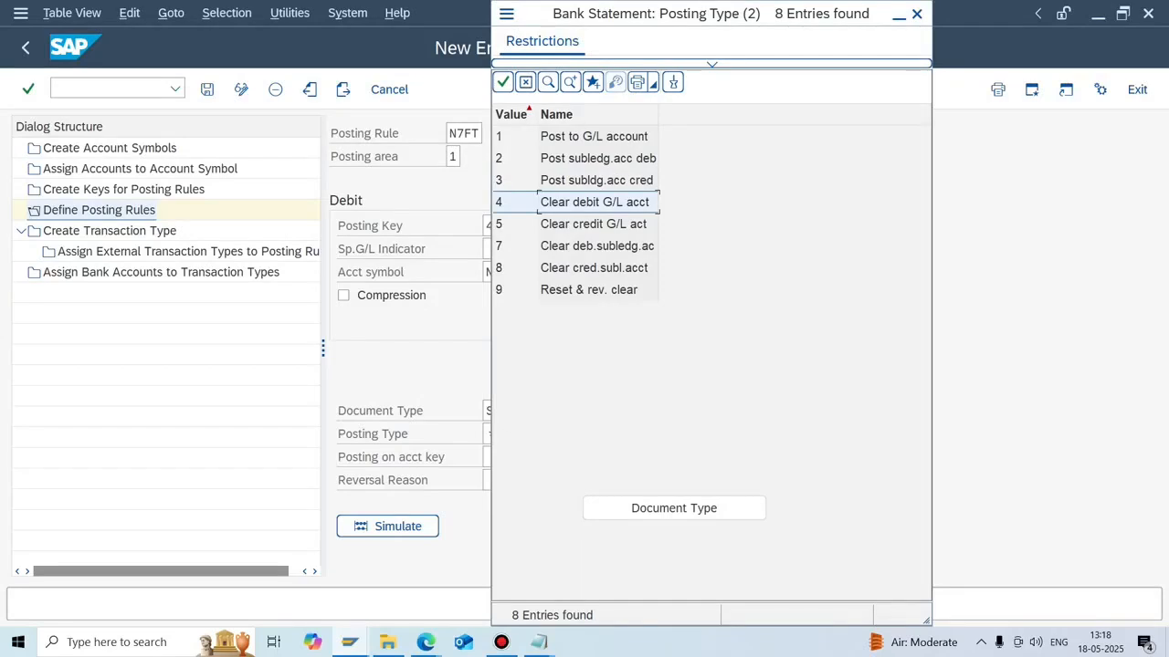
{"action": "key", "text": "Return"}
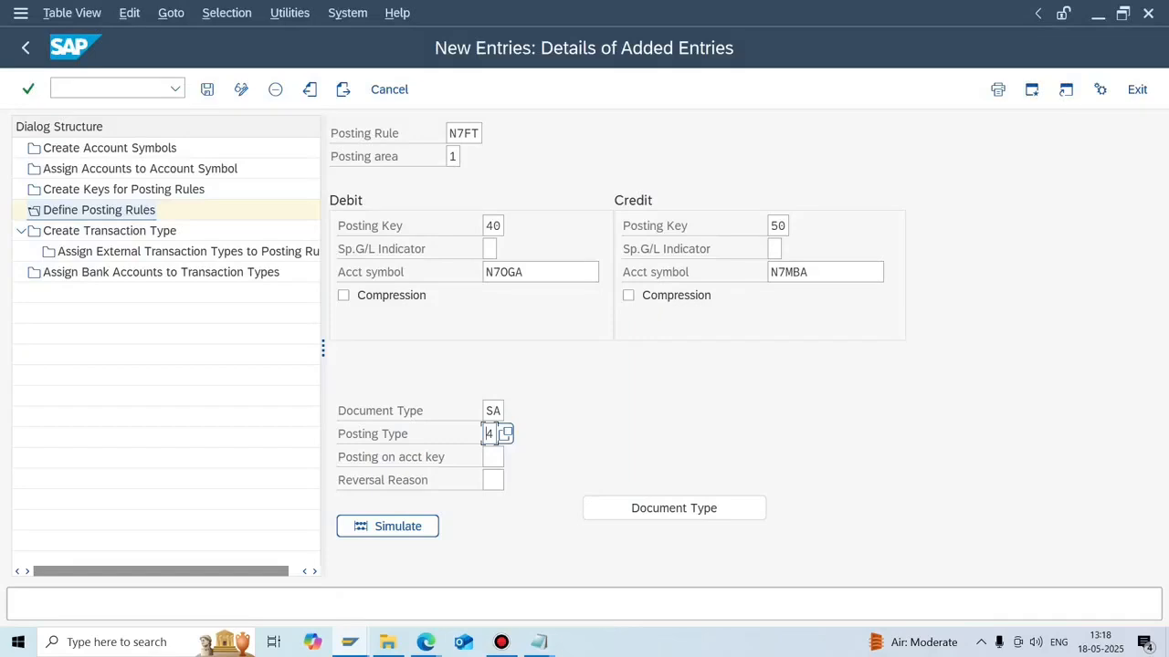
{"action": "left_click", "coordinate": [543, 272]}
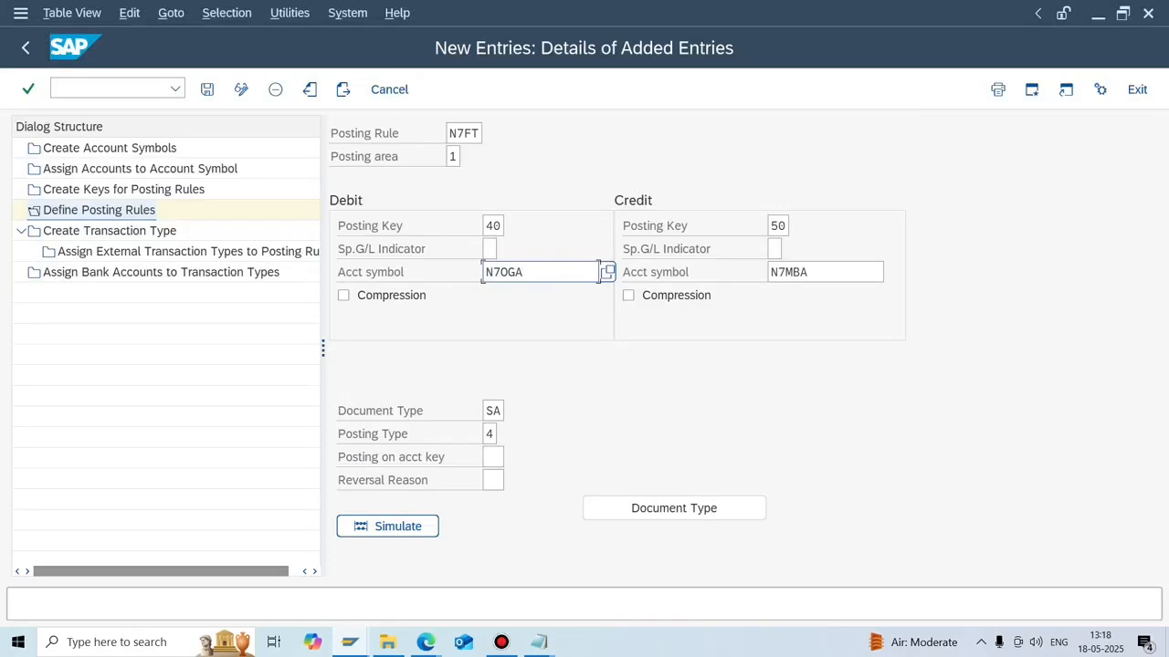
{"action": "left_click", "coordinate": [489, 434]}
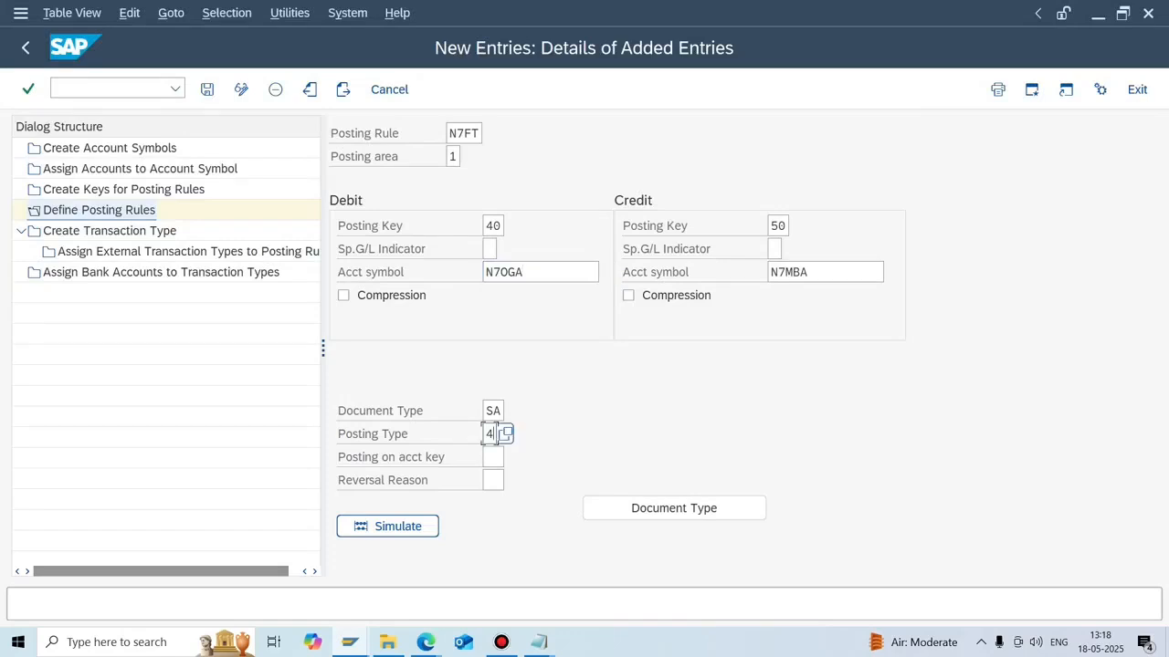
{"action": "left_click", "coordinate": [503, 434]}
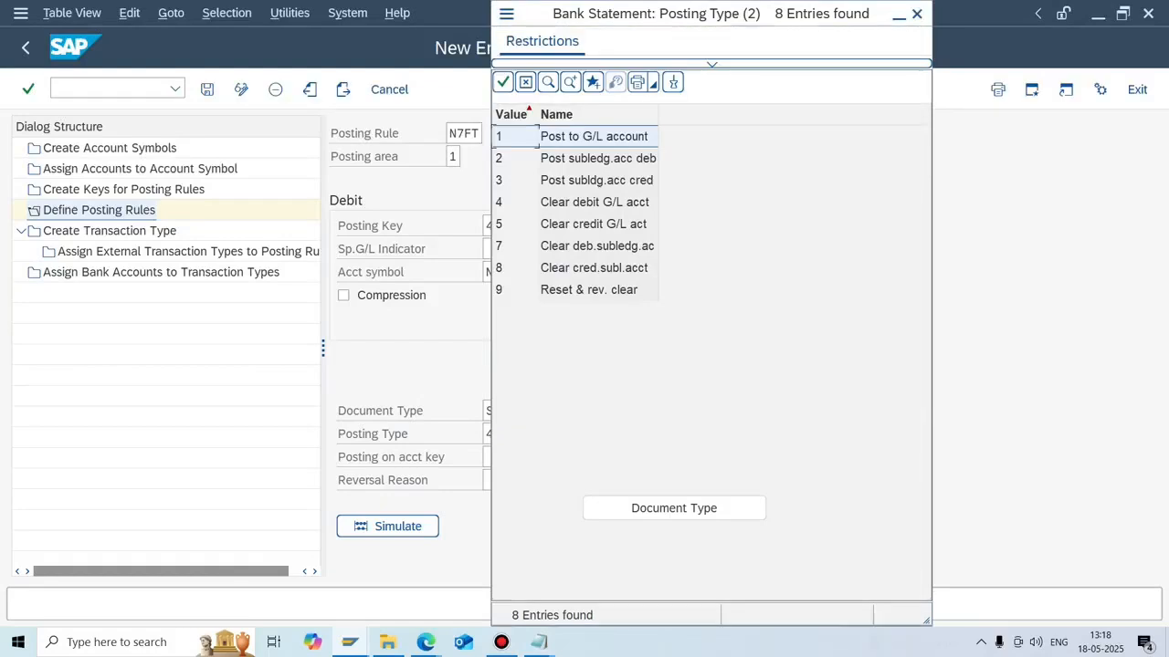
{"action": "left_click", "coordinate": [917, 13]}
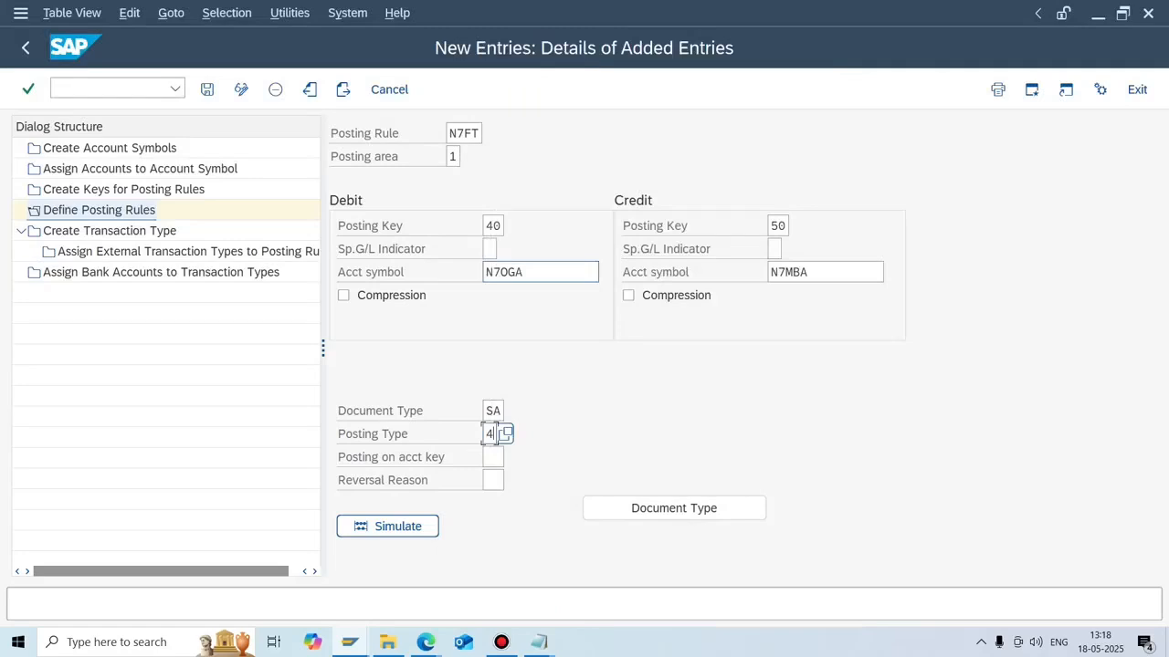
Clear the debit account symbol N7OGA and debit posting key 40, then apply.
{"action": "left_click", "coordinate": [594, 272]}
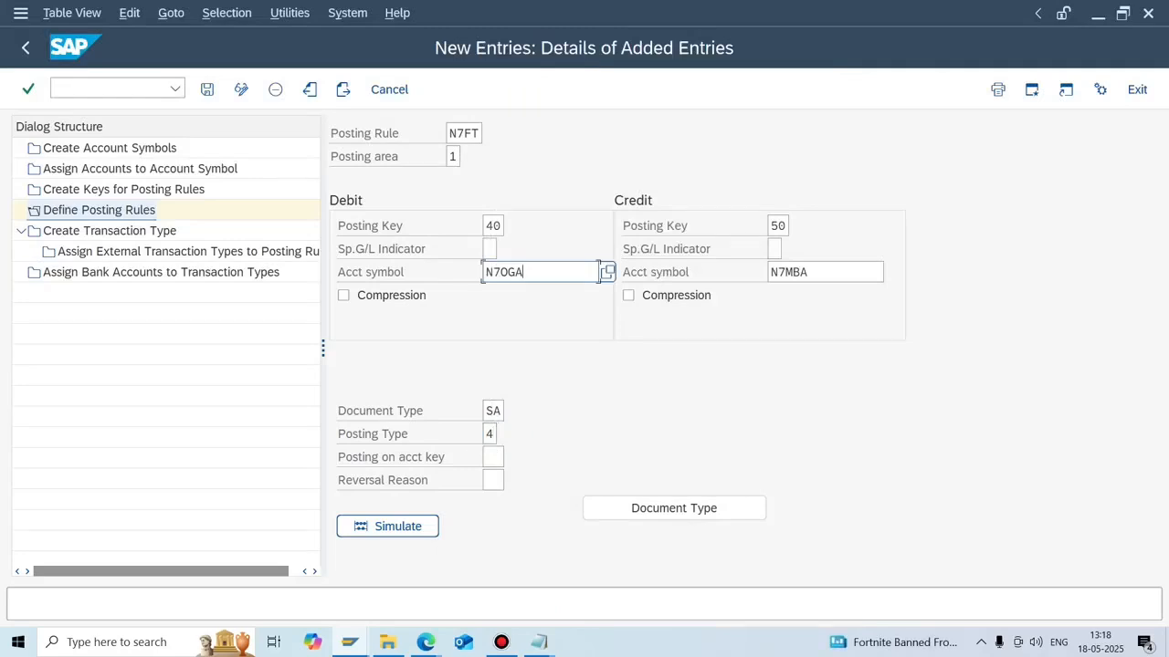
{"action": "key", "text": "ctrl+a"}
{"action": "key", "text": "BackSpace"}
{"action": "left_click", "coordinate": [485, 226]}
{"action": "key", "text": "ctrl+a"}
{"action": "key", "text": "BackSpace"}
{"action": "key", "text": "Return"}
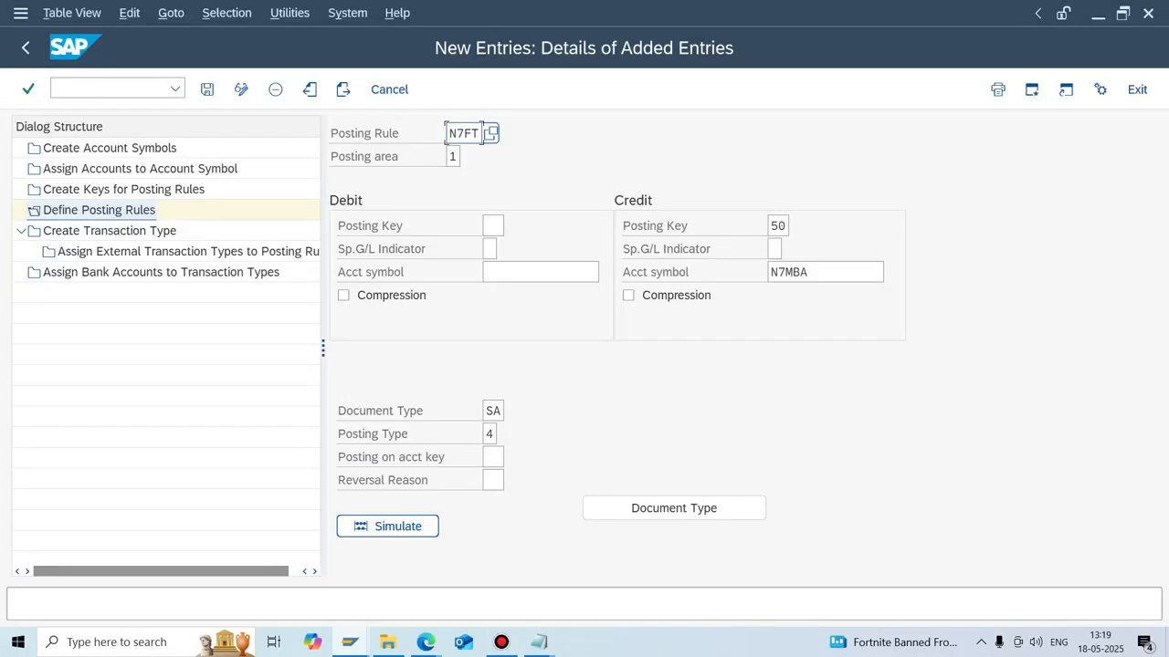
Review the posting types again, keep type 4, and save posting rule N7FT.
{"action": "left_click", "coordinate": [500, 434]}
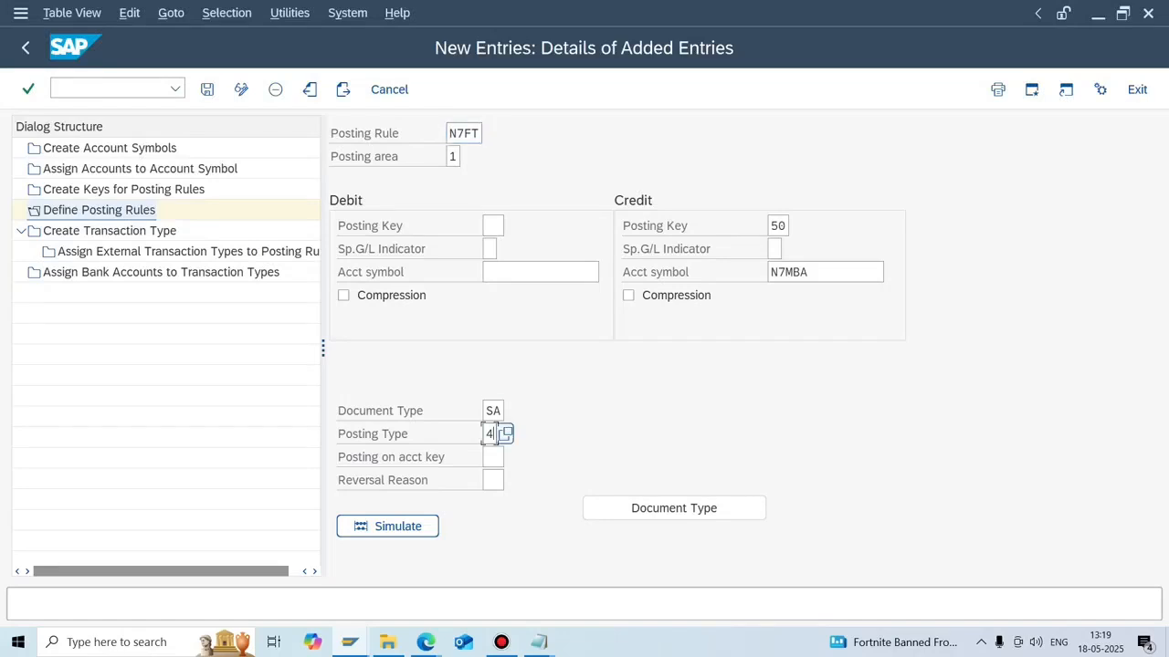
{"action": "key", "text": "F4"}
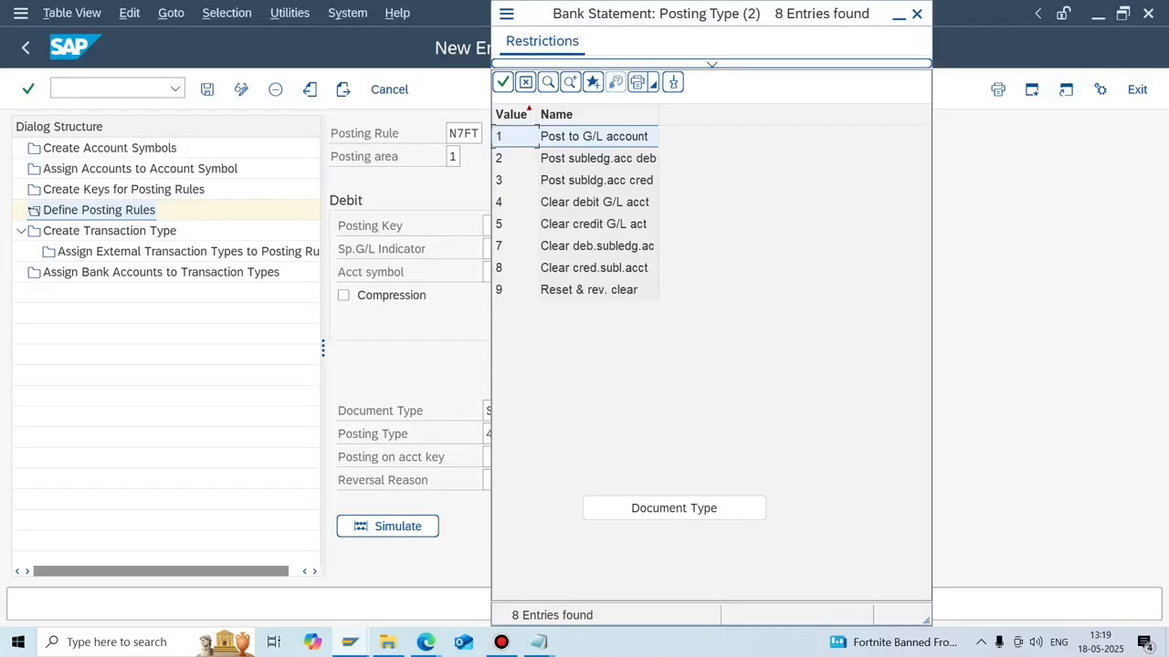
{"action": "left_click", "coordinate": [916, 14]}
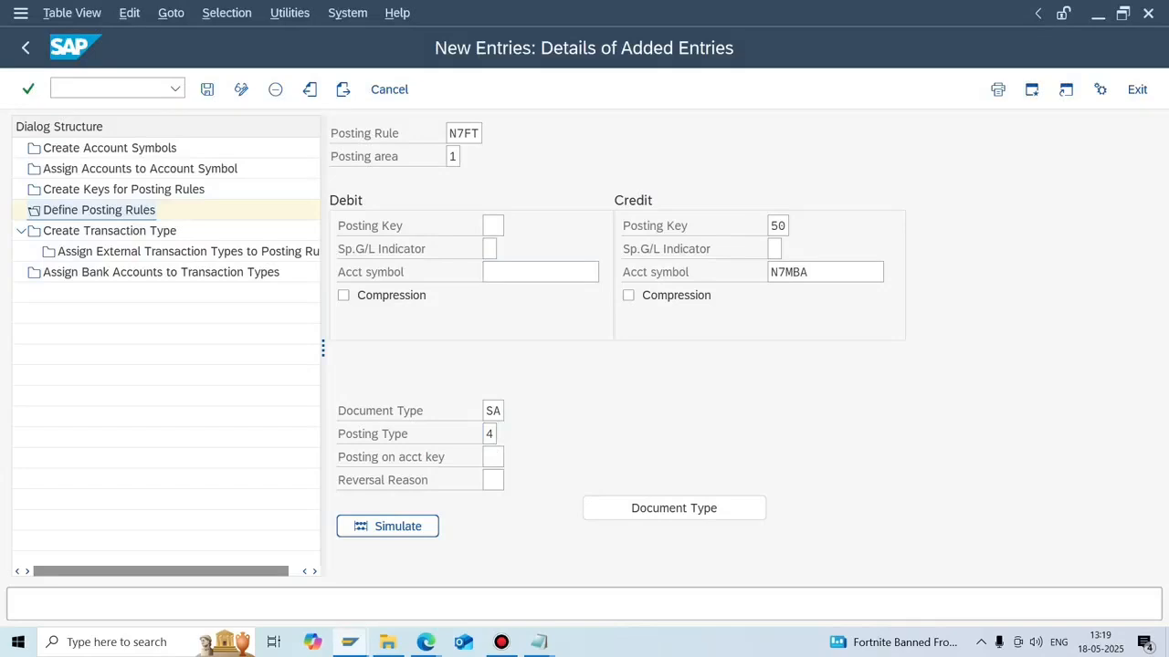
{"action": "key", "text": "F4"}
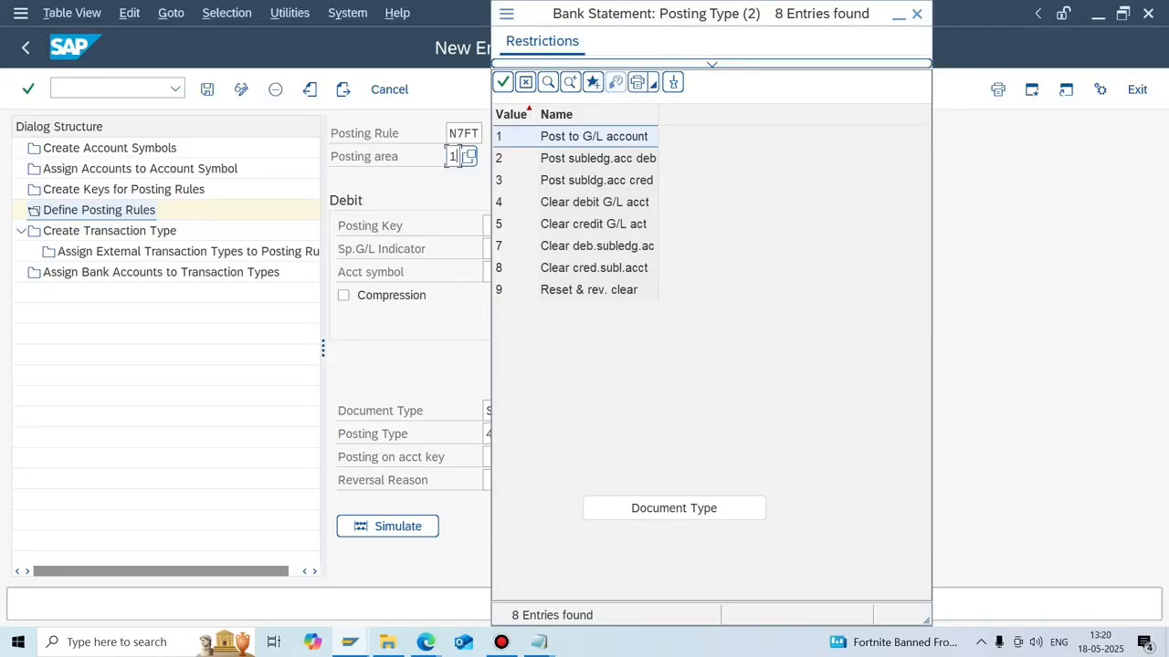
{"action": "left_click", "coordinate": [598, 224]}
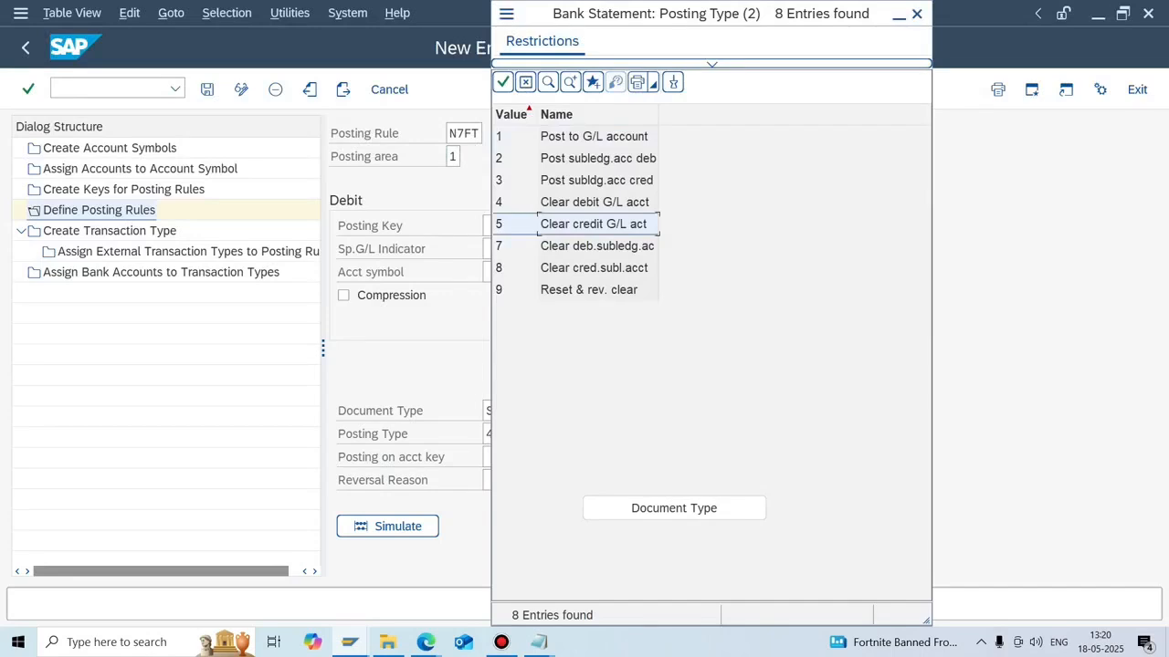
{"action": "left_click", "coordinate": [597, 246]}
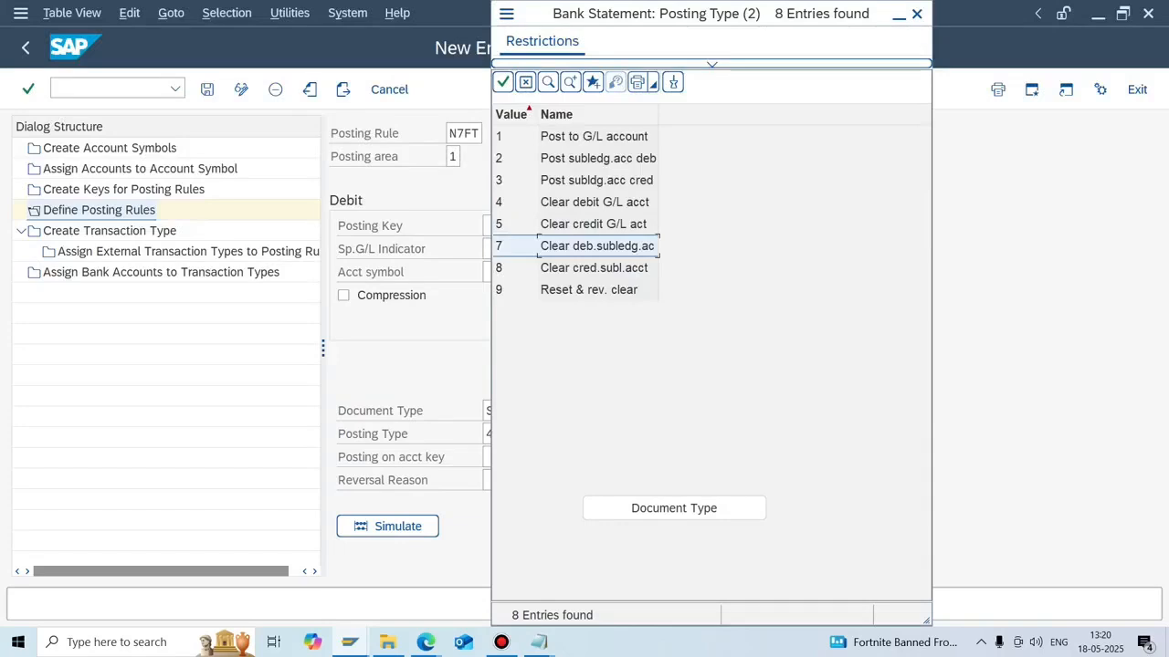
{"action": "left_click", "coordinate": [917, 14]}
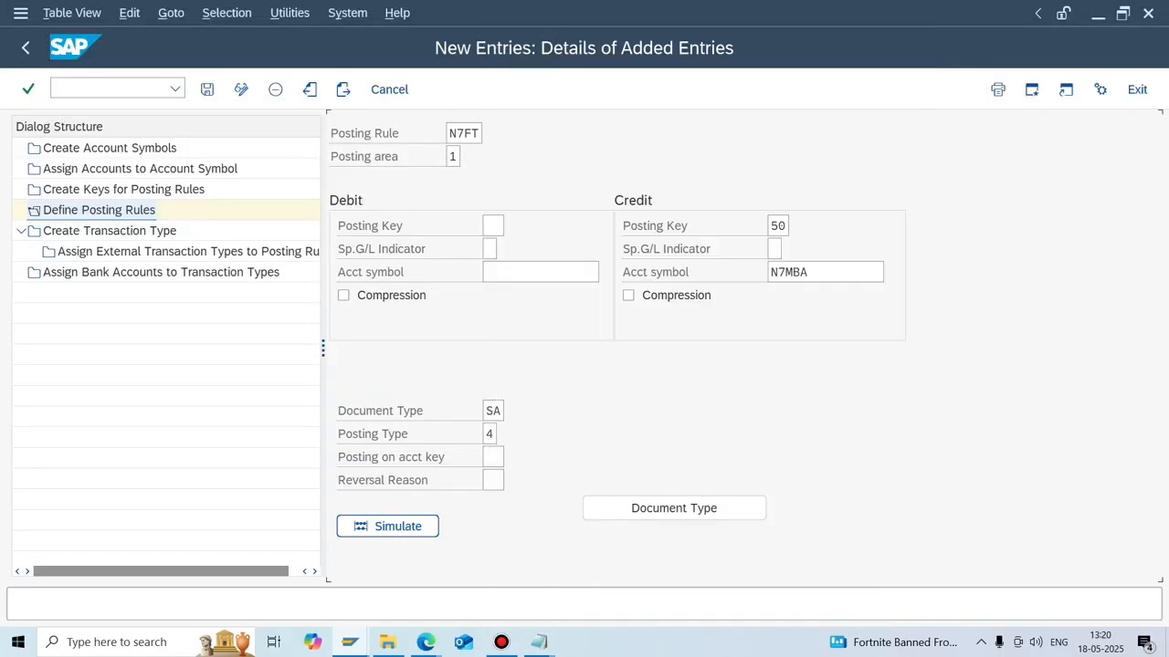
{"action": "left_click", "coordinate": [207, 90]}
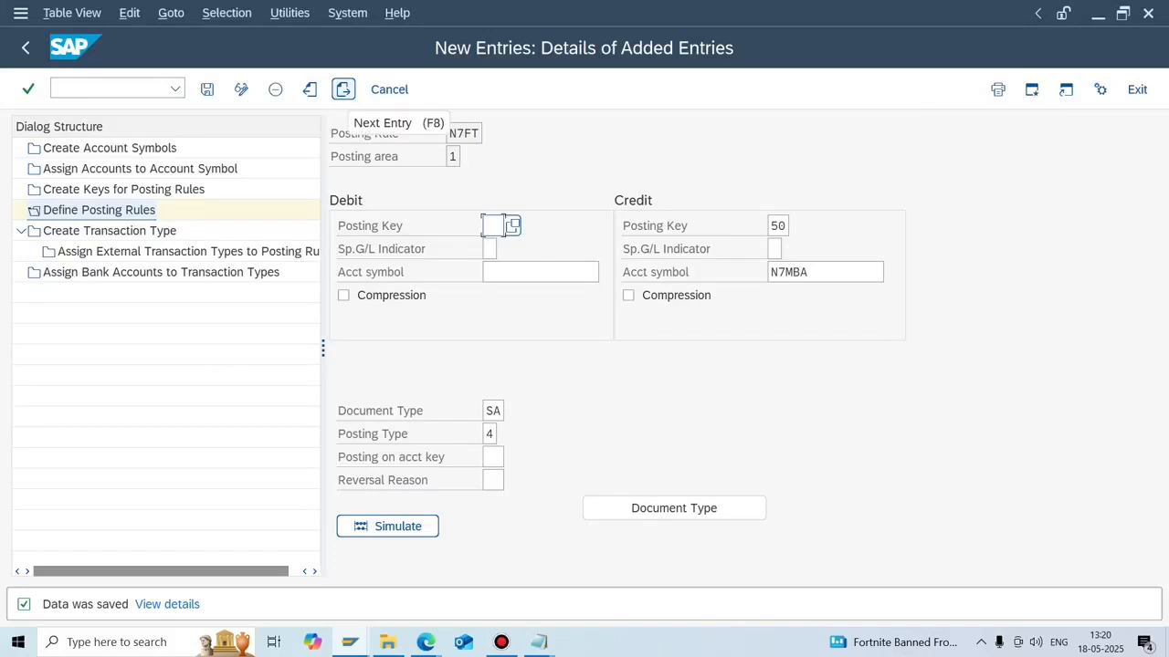
Create posting rule N7RT with posting area 1, debit key 40 and credit key 50.
{"action": "left_click", "coordinate": [343, 89]}
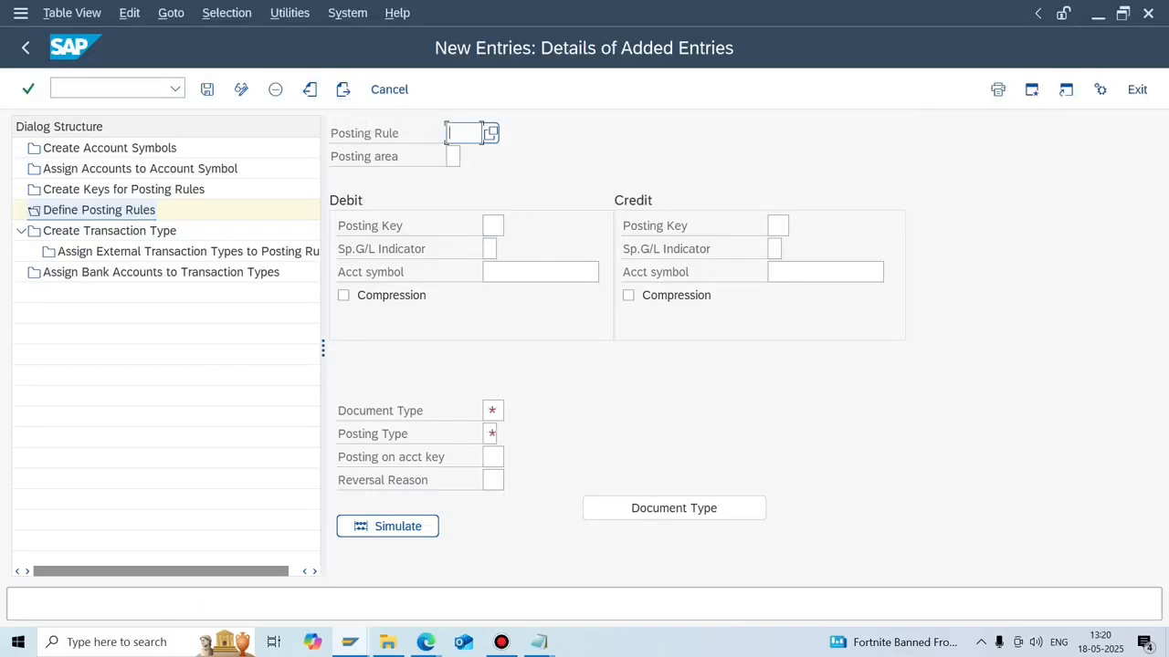
{"action": "type", "text": "N"}
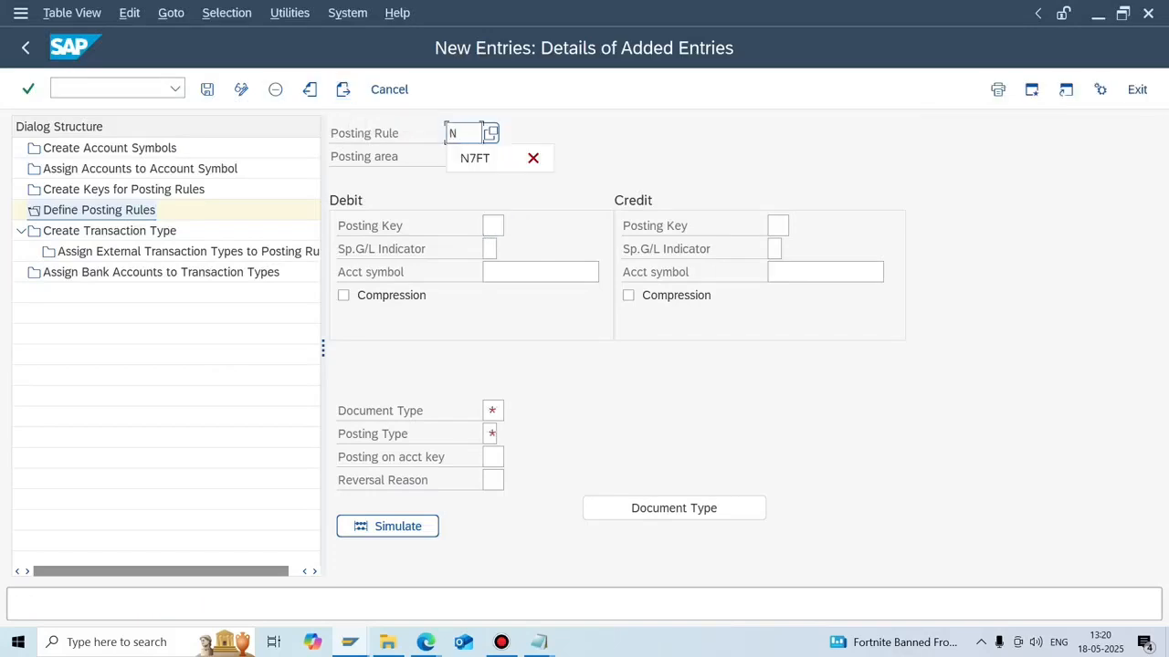
{"action": "type", "text": "7RT"}
{"action": "key", "text": "Tab"}
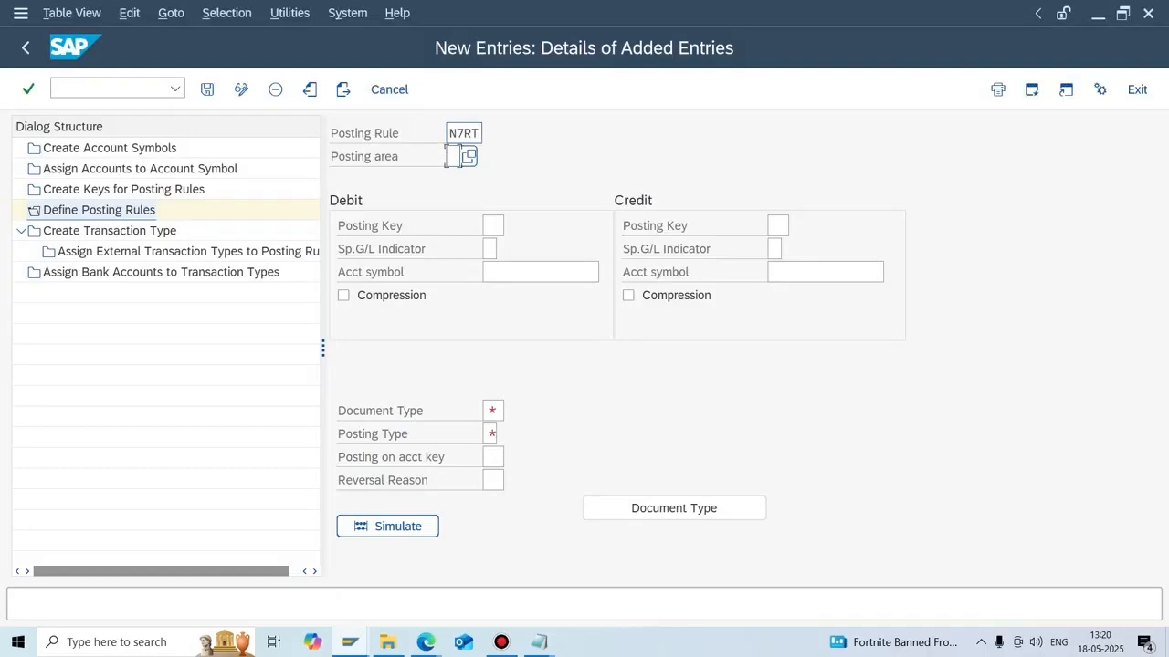
{"action": "left_click", "coordinate": [469, 156]}
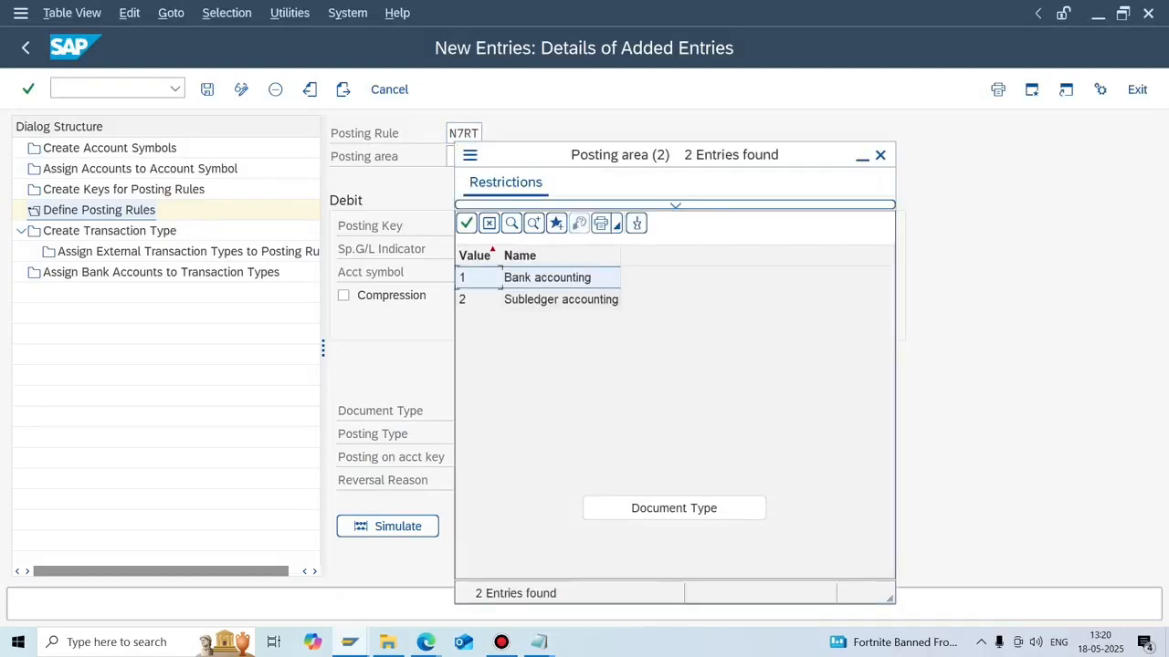
{"action": "key", "text": "Return"}
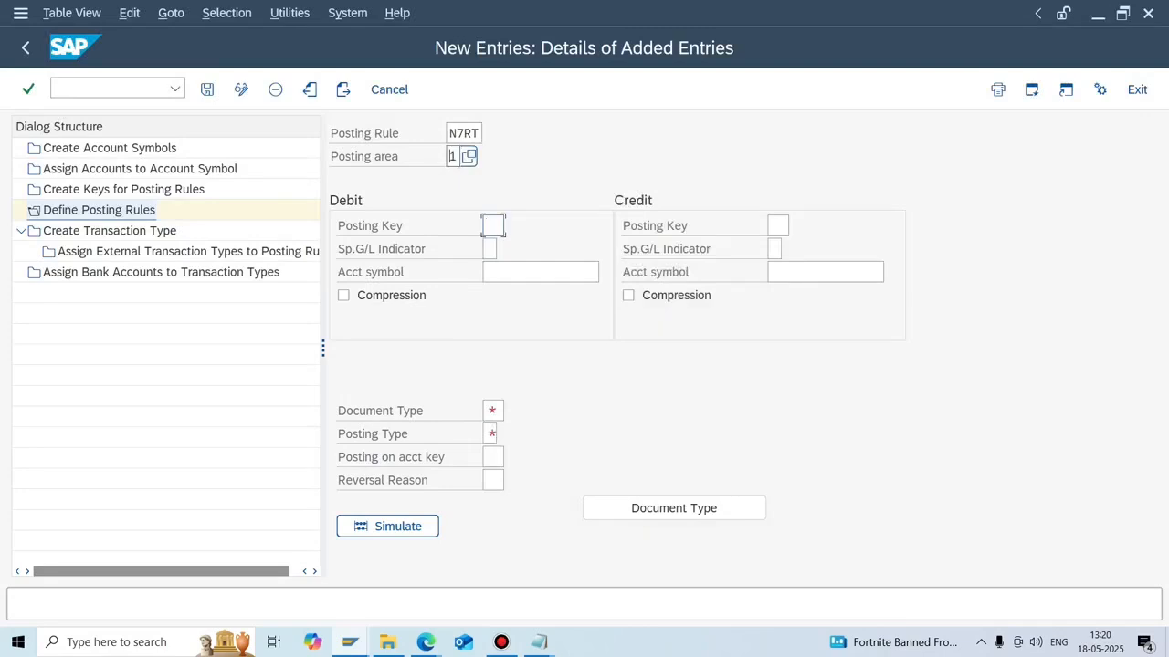
{"action": "type", "text": "40"}
{"action": "key", "text": "Tab"}
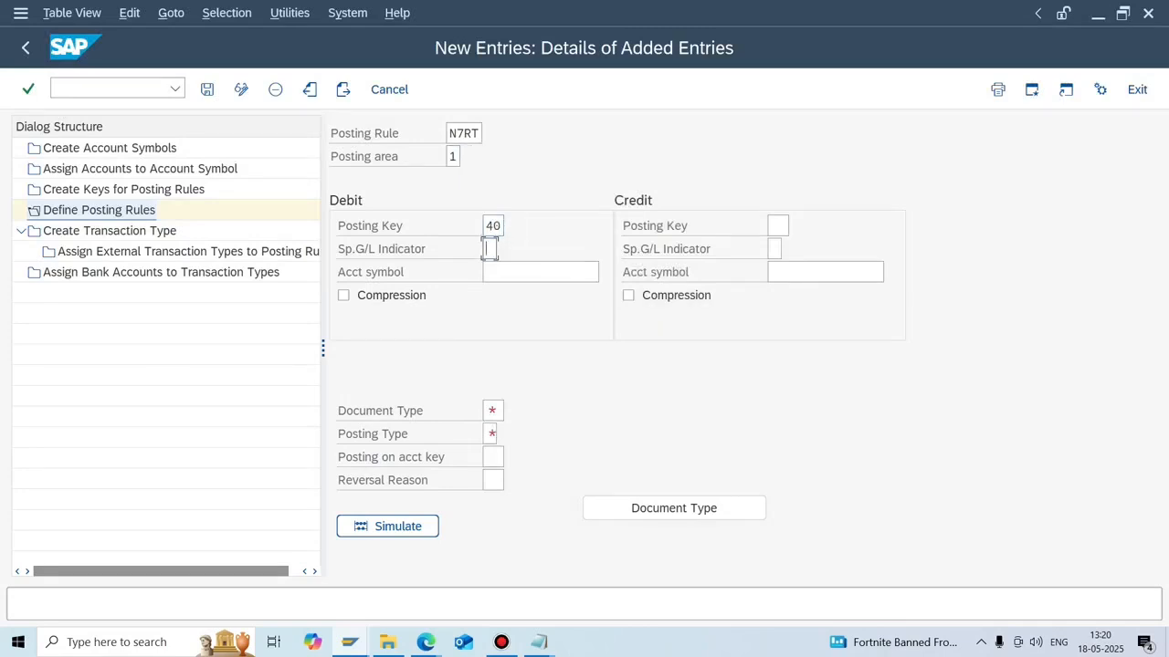
{"action": "left_click", "coordinate": [776, 226]}
{"action": "type", "text": "50"}
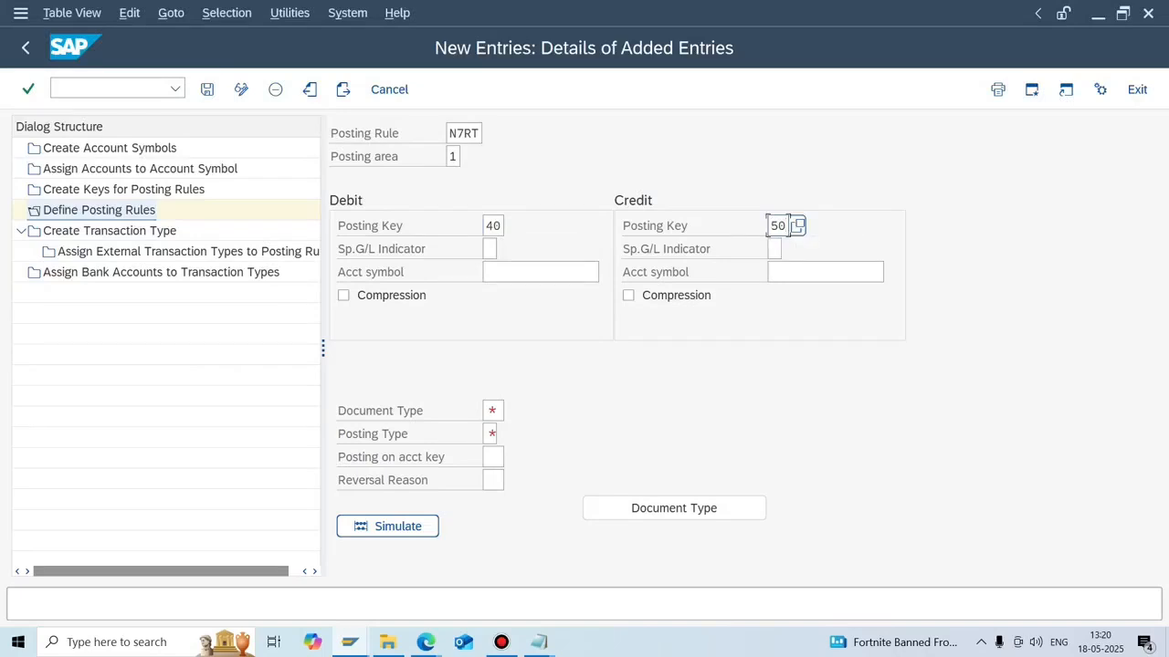
Set the debit account symbol to N7RA using an N7* search.
{"action": "left_click", "coordinate": [538, 272]}
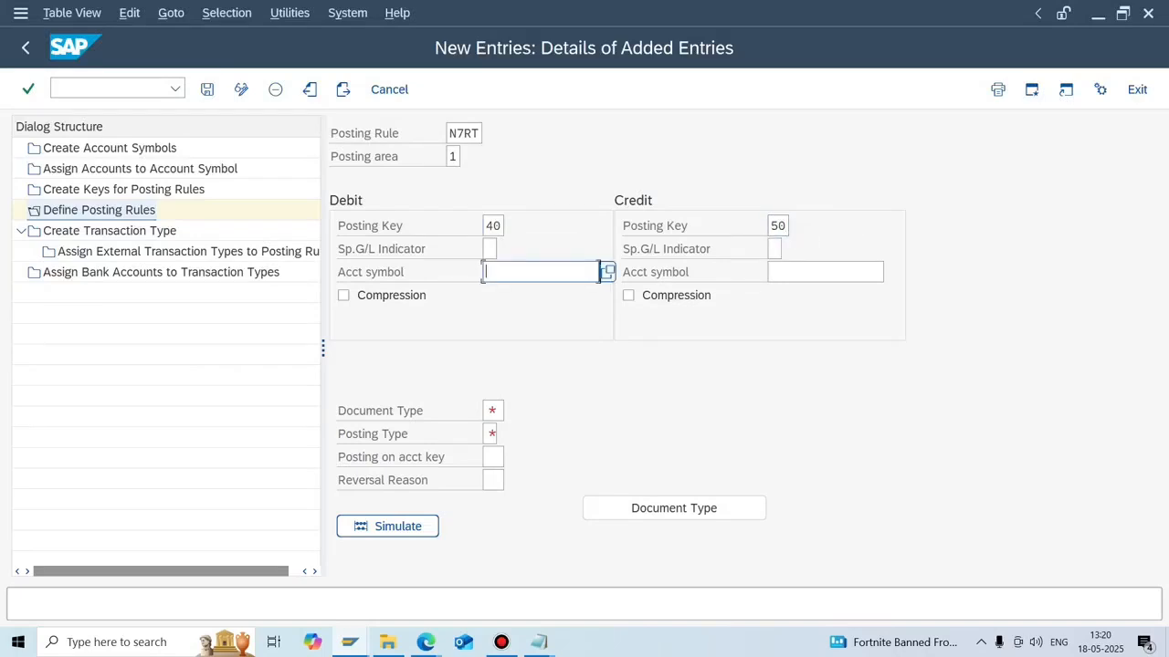
{"action": "key", "text": "F4"}
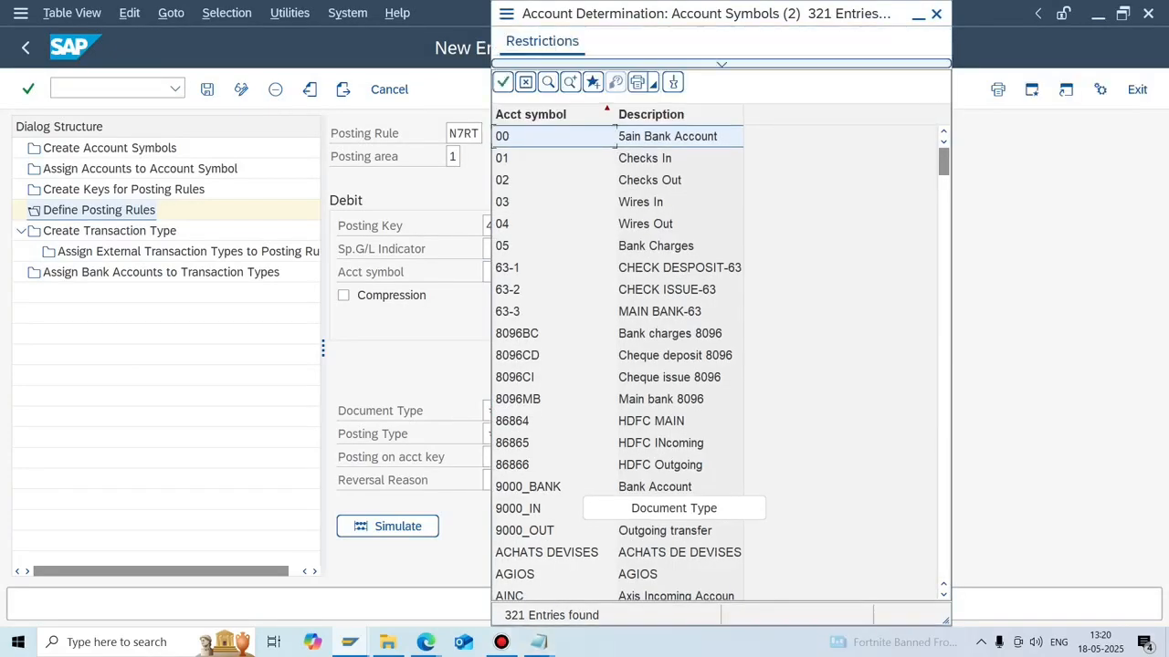
{"action": "left_click", "coordinate": [722, 64]}
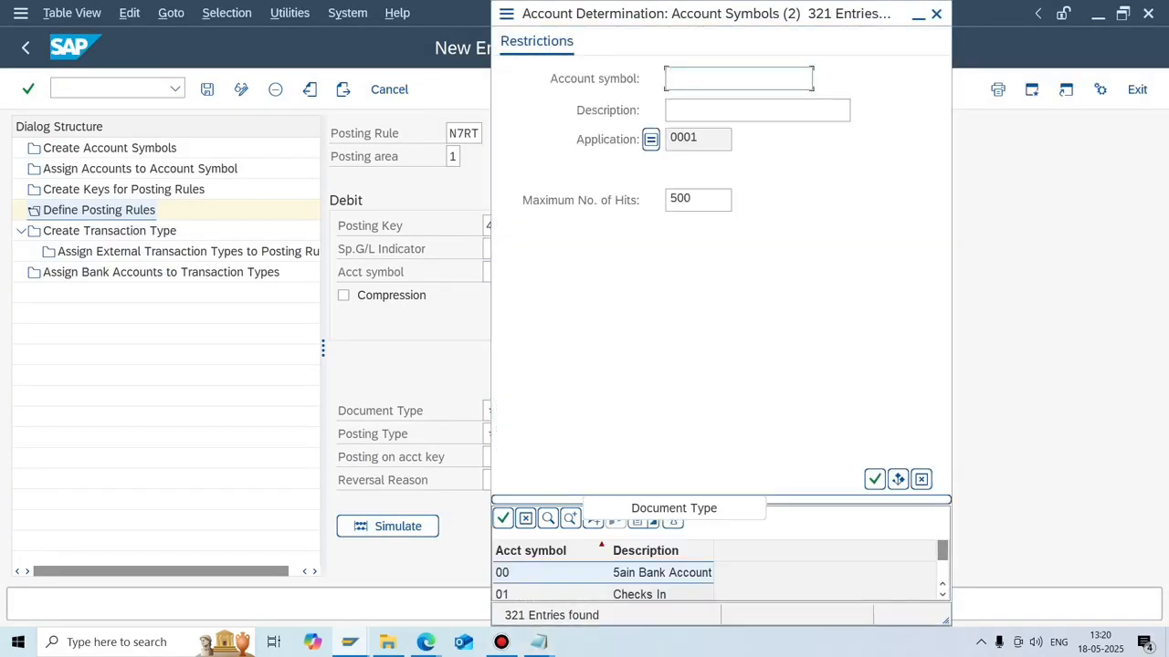
{"action": "type", "text": "N7*"}
{"action": "key", "text": "Return"}
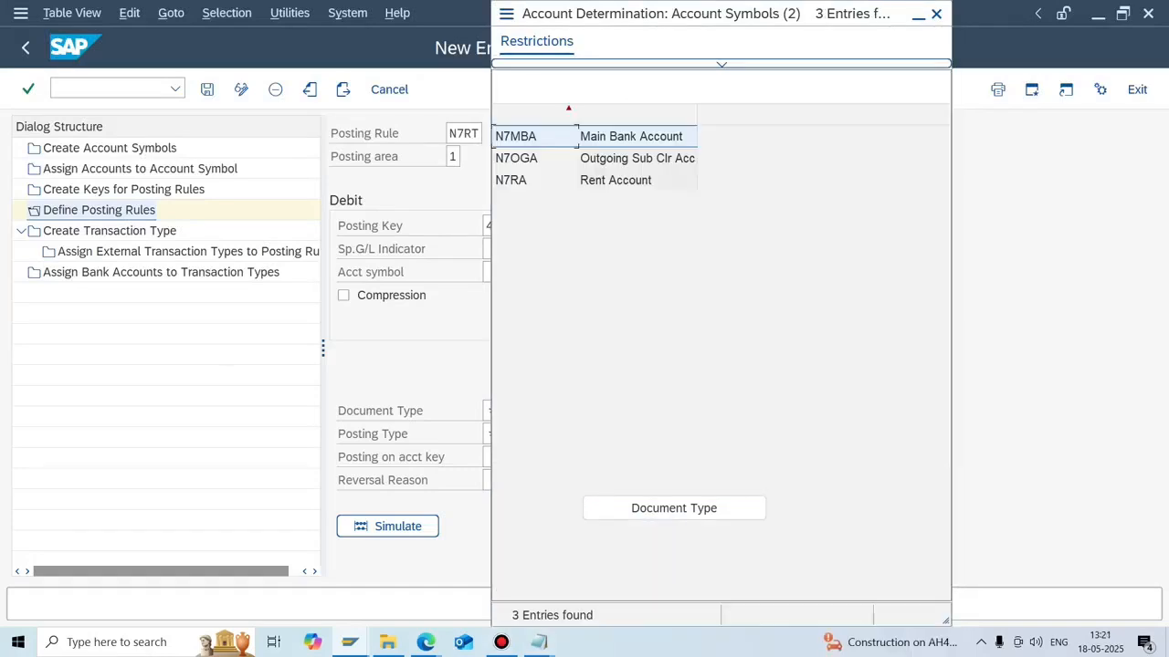
{"action": "double_click", "coordinate": [548, 179]}
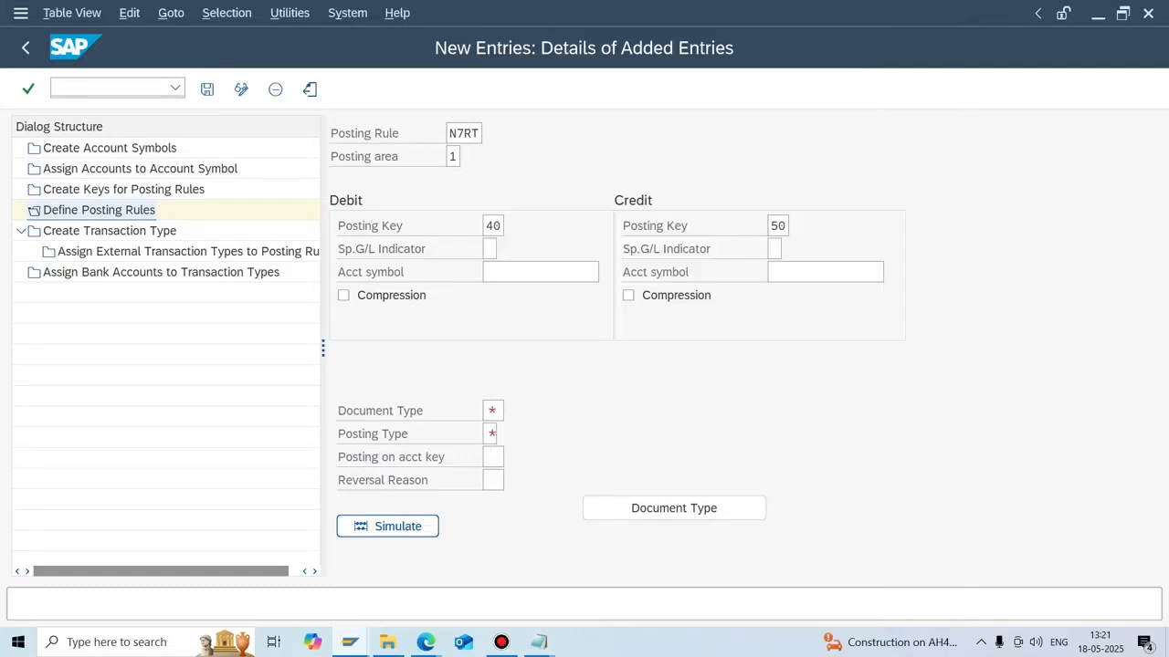
Give the N7RT rule credit symbol N7MBA, document type SA and posting type 1 (Post to G/L account).
{"action": "left_click", "coordinate": [825, 272]}
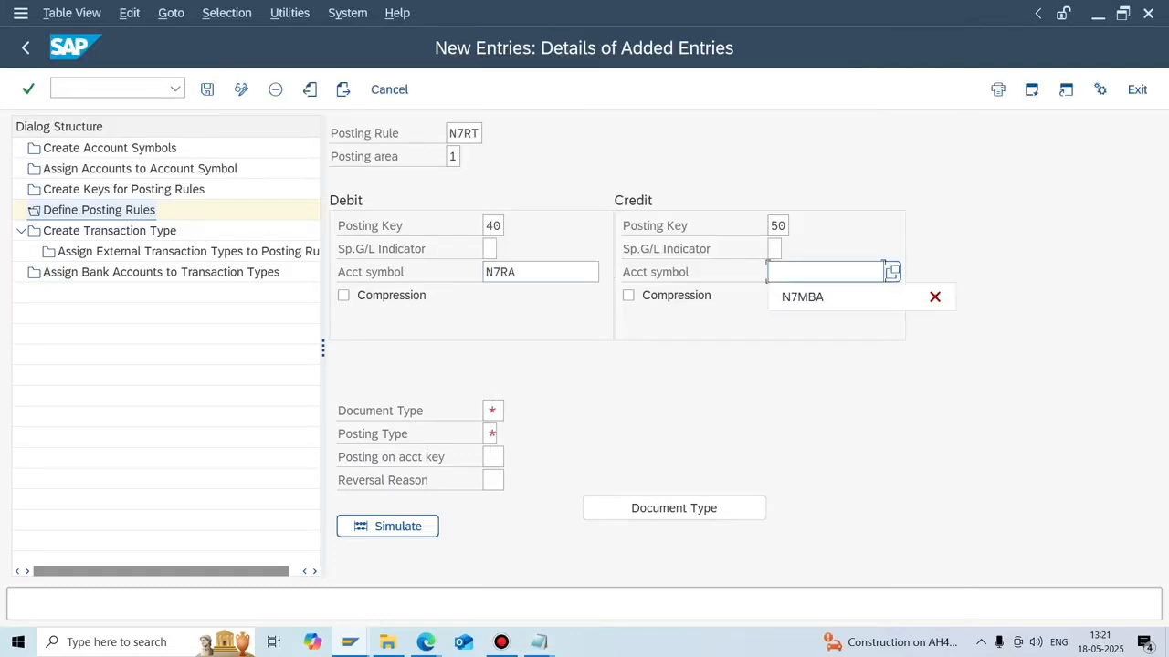
{"action": "key", "text": "Down"}
{"action": "key", "text": "Return"}
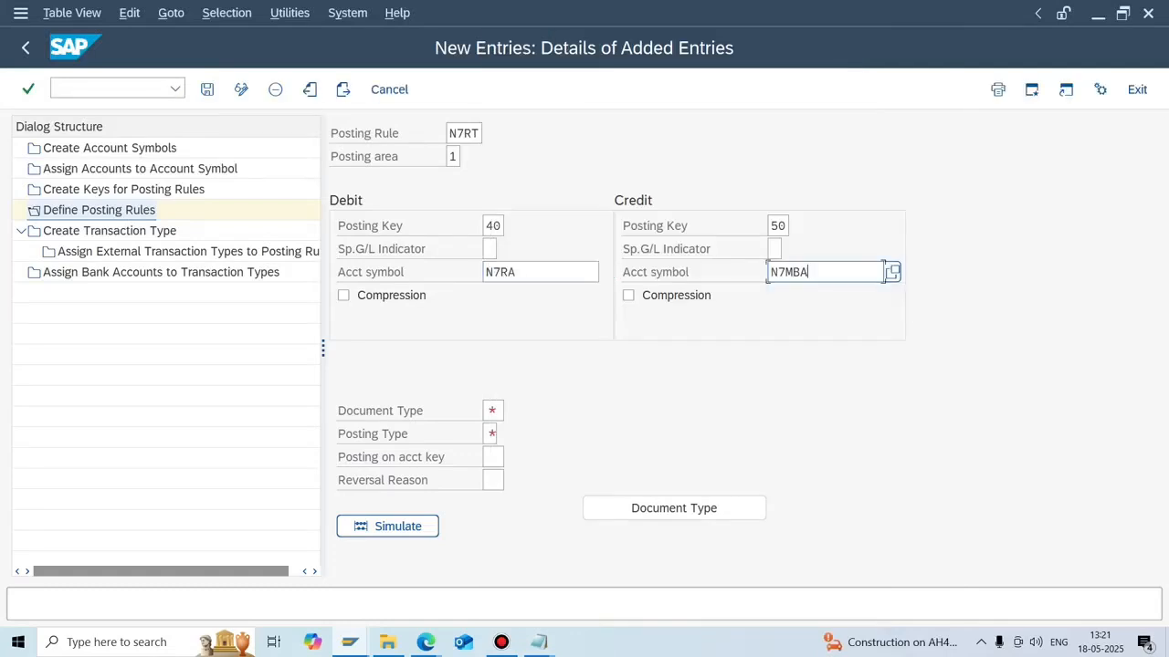
{"action": "left_click", "coordinate": [493, 411]}
{"action": "type", "text": "SA"}
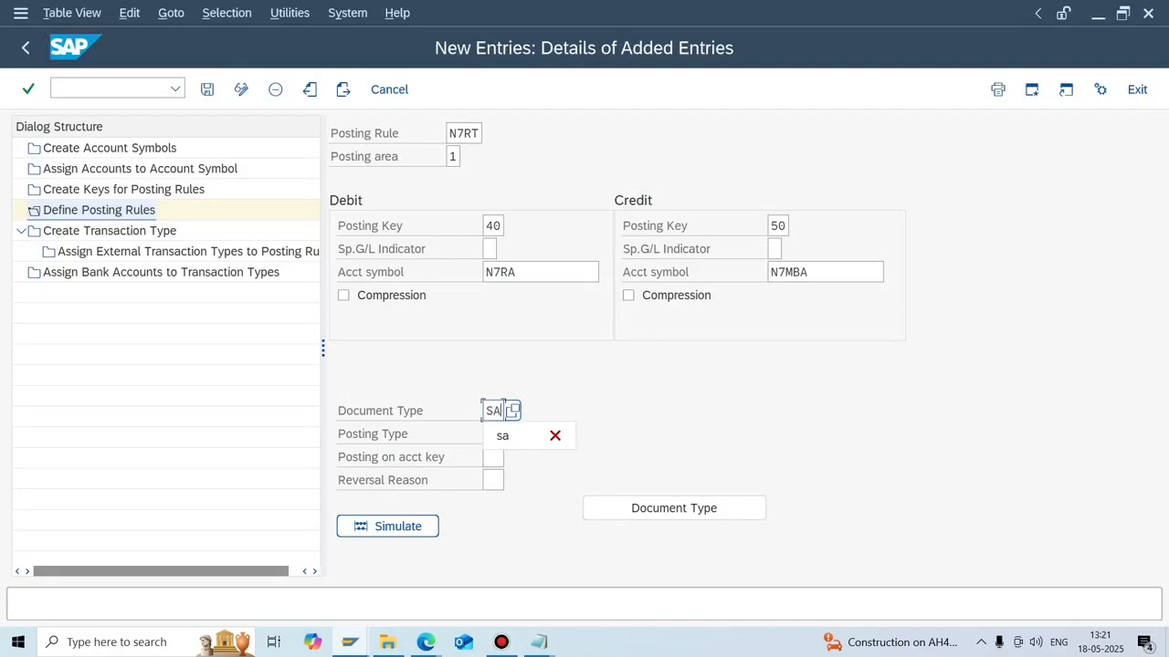
{"action": "key", "text": "Down"}
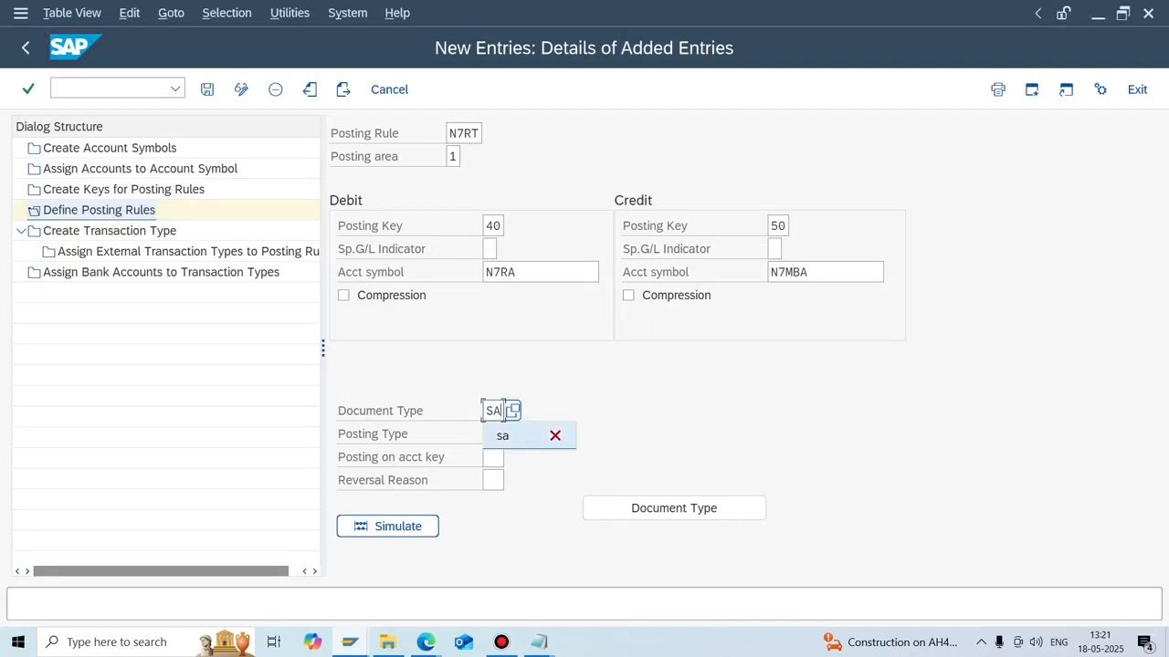
{"action": "key", "text": "Return"}
{"action": "key", "text": "Tab"}
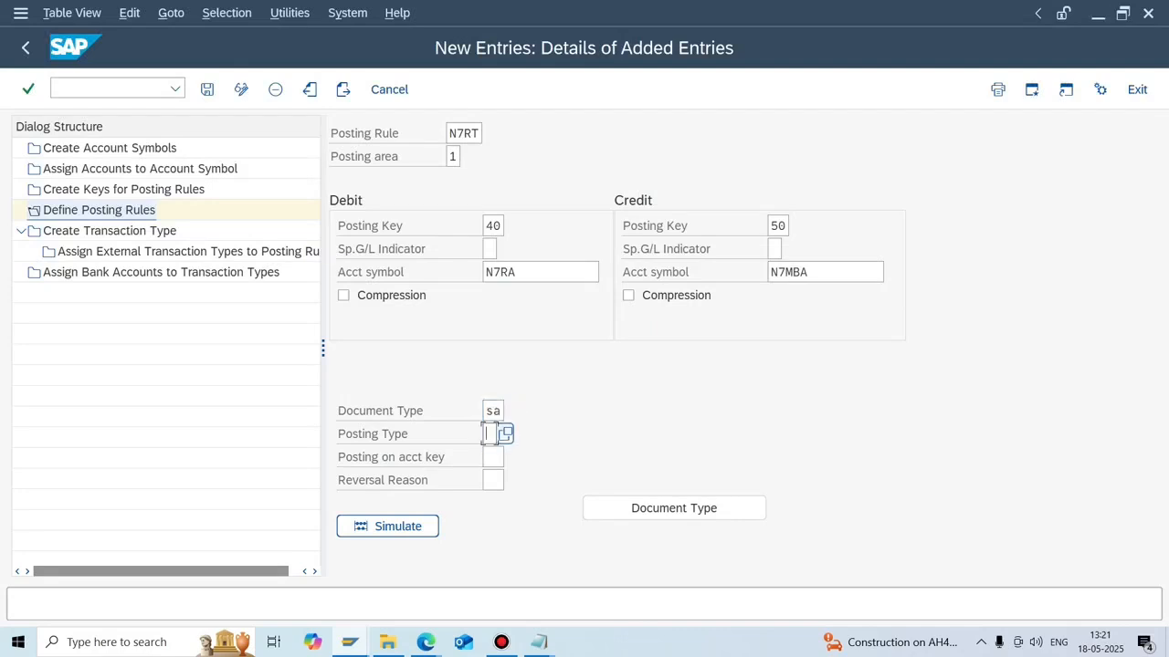
{"action": "key", "text": "F4"}
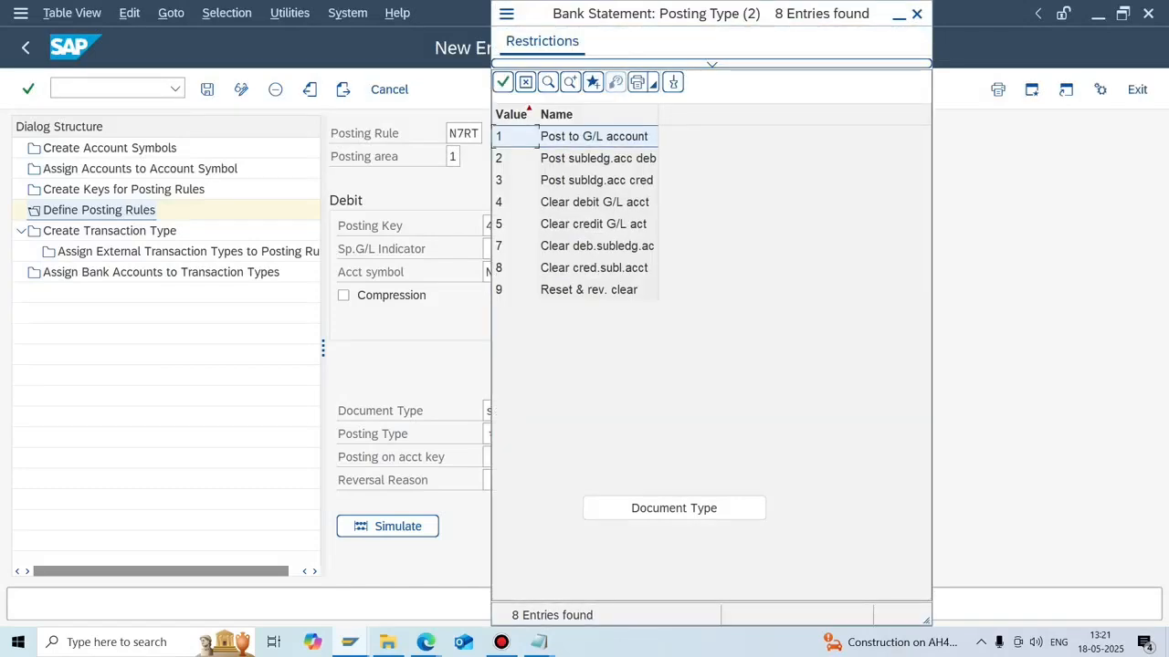
{"action": "key", "text": "Return"}
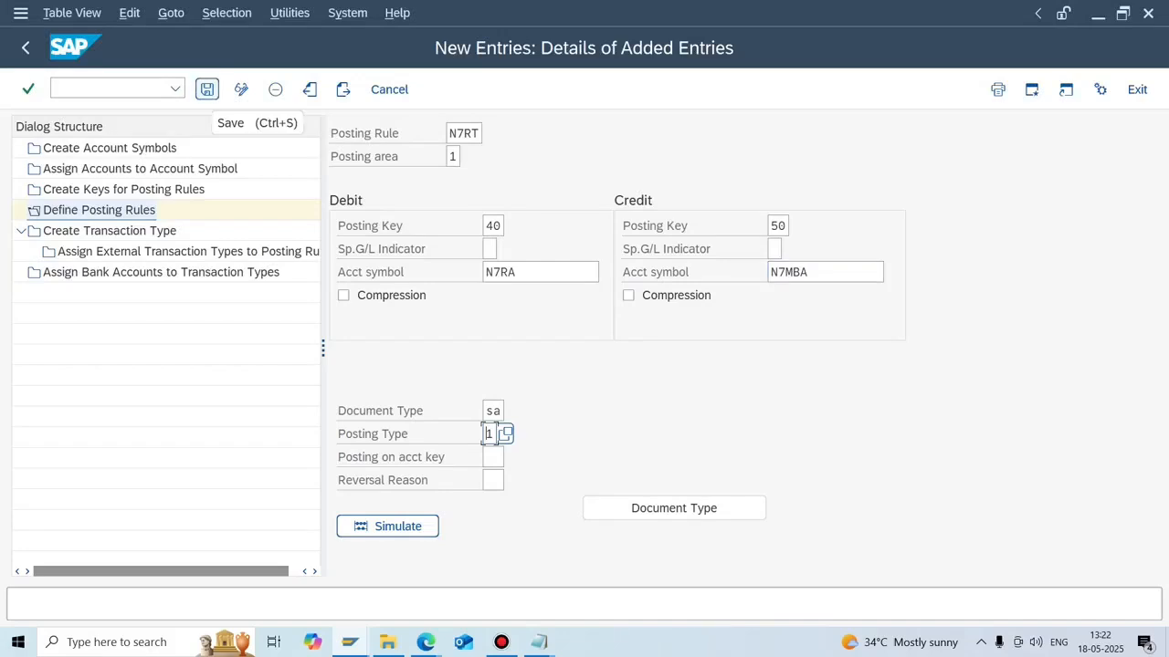
Save the N7RT posting rule, return to the overview, and open the transaction type list.
{"action": "left_click", "coordinate": [207, 89]}
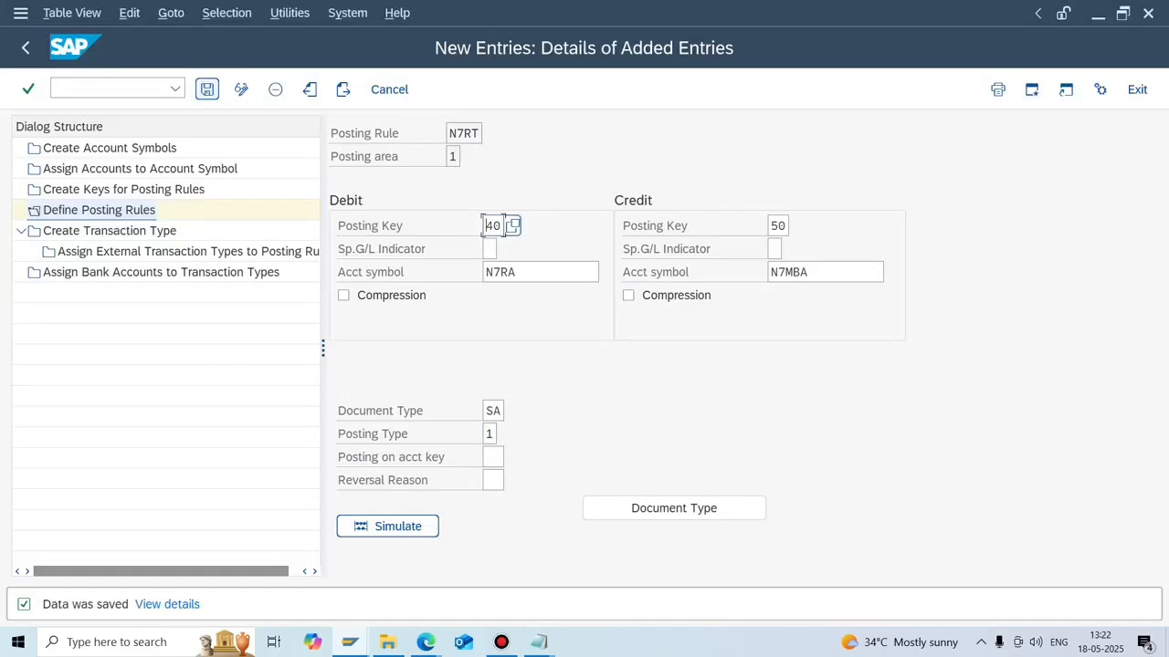
{"action": "left_click", "coordinate": [26, 48]}
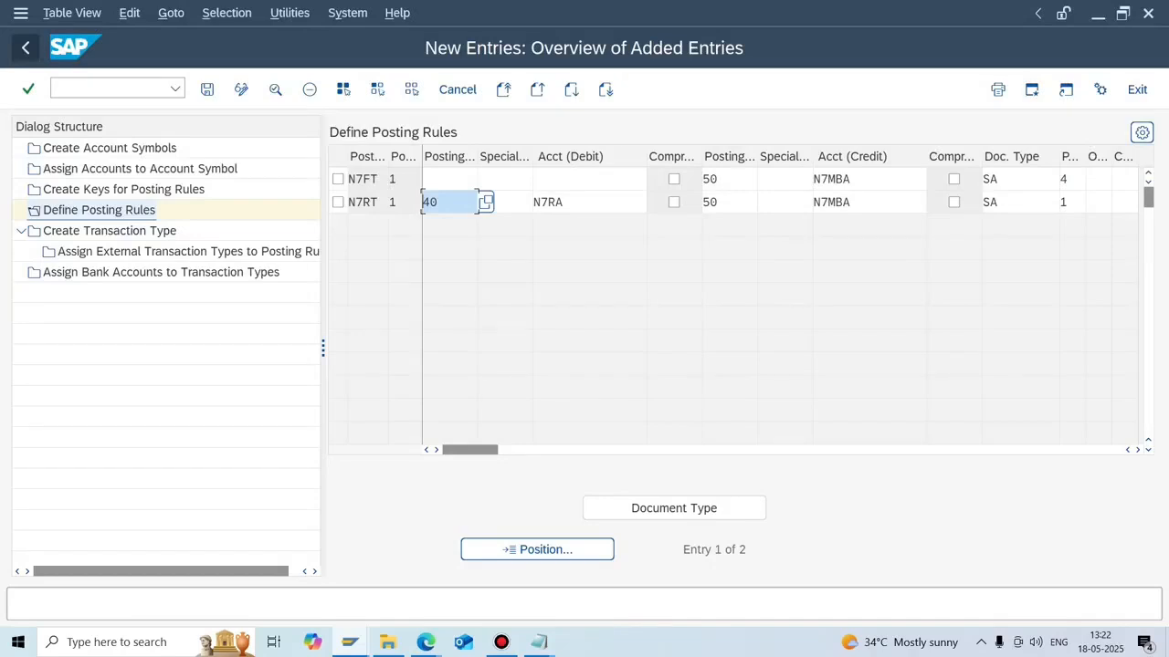
{"action": "left_click", "coordinate": [28, 89]}
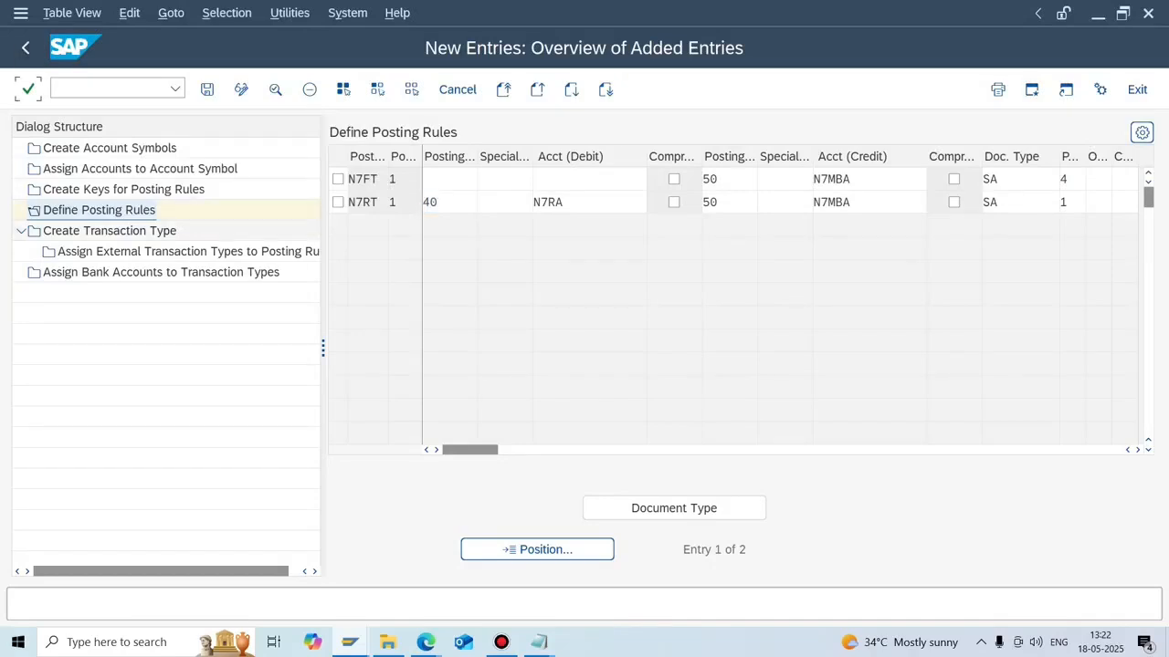
{"action": "double_click", "coordinate": [109, 231]}
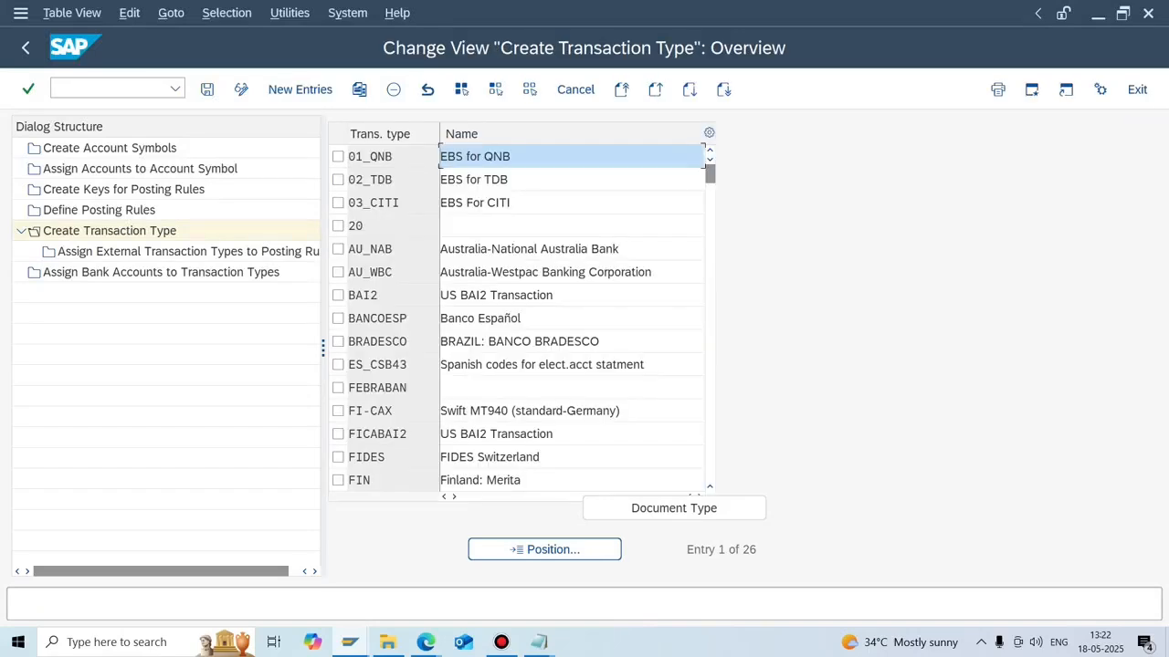
Find transaction type MT940 via Position, select it, and open its external transaction type assignments.
{"action": "left_click", "coordinate": [544, 549]}
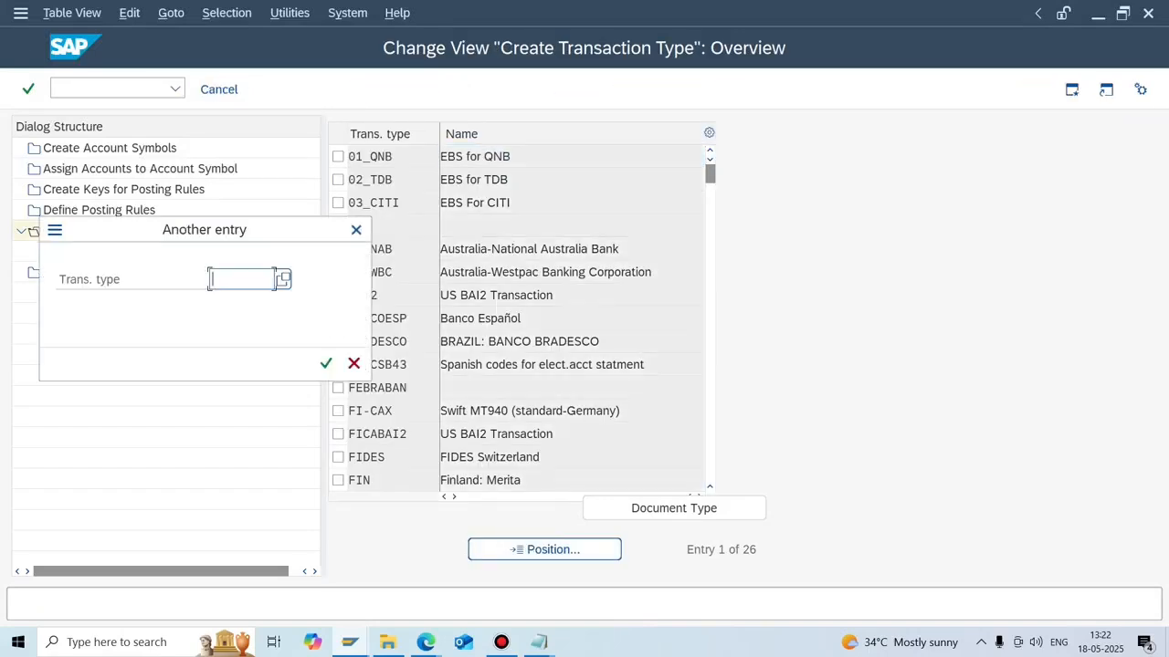
{"action": "type", "text": "mt"}
{"action": "key", "text": "Return"}
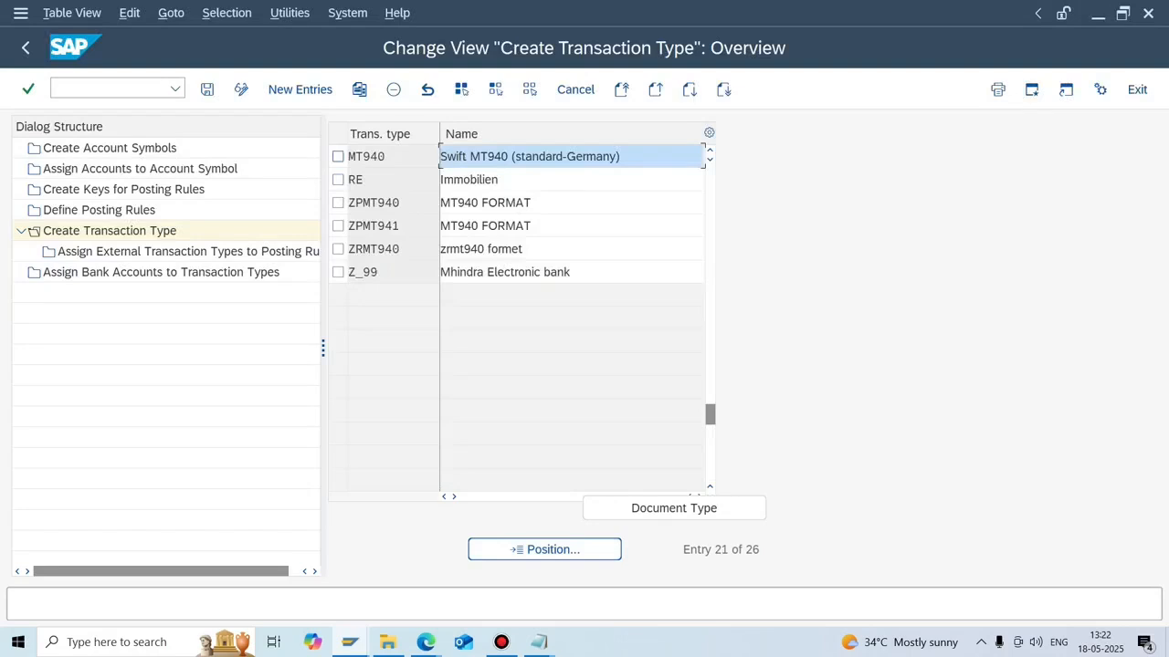
{"action": "left_click", "coordinate": [337, 157]}
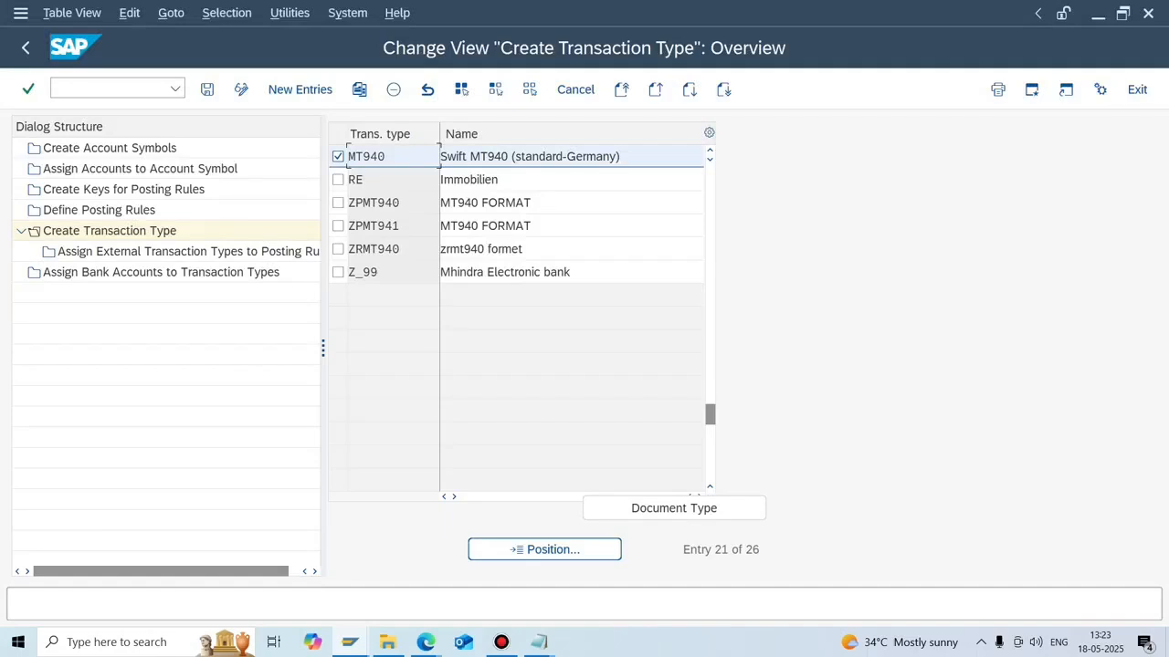
{"action": "double_click", "coordinate": [188, 252]}
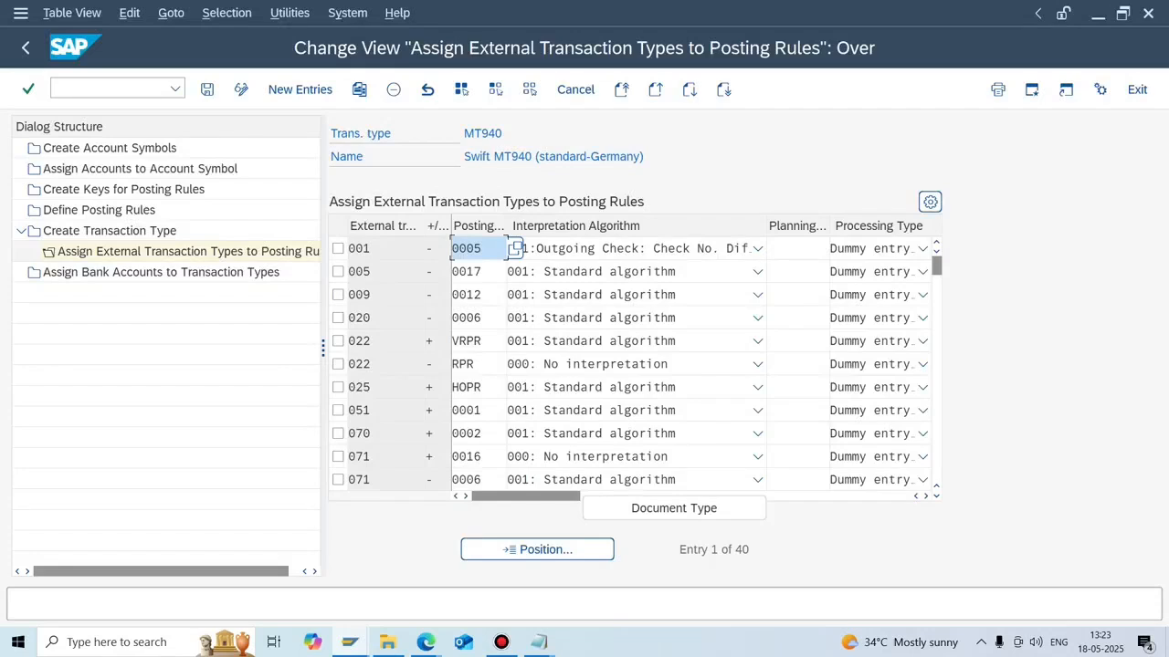
Start a New Entries table for MT940 assignments, then bring up the Notepad windows.
{"action": "left_click", "coordinate": [265, 82]}
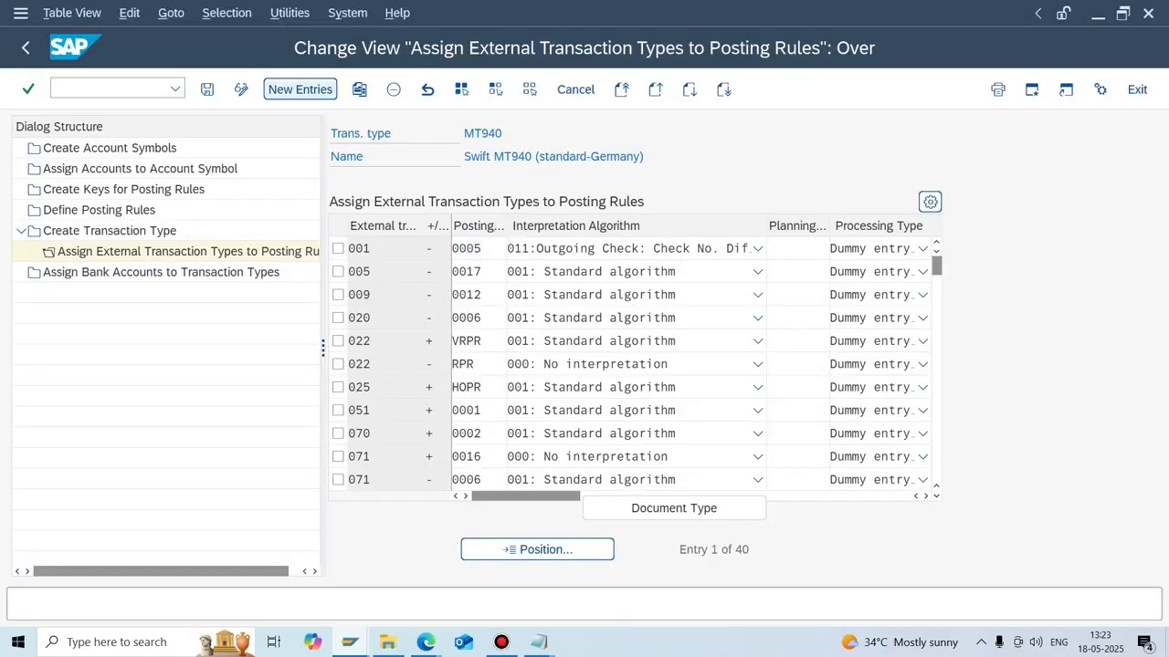
{"action": "left_click", "coordinate": [479, 457]}
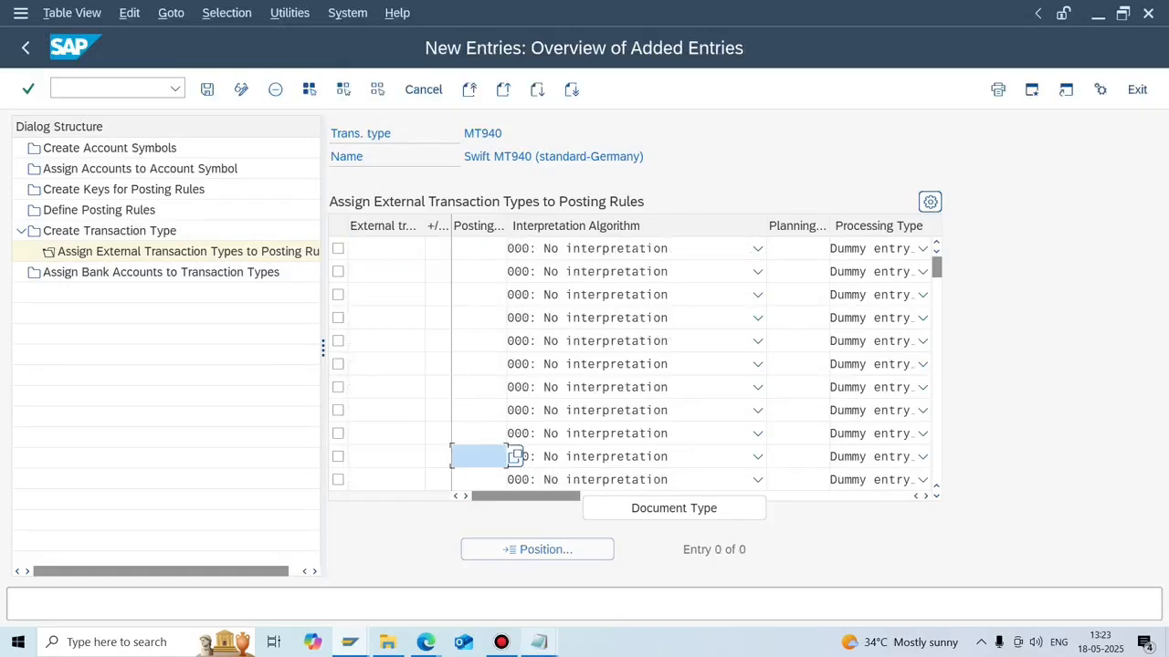
{"action": "left_click", "coordinate": [539, 642]}
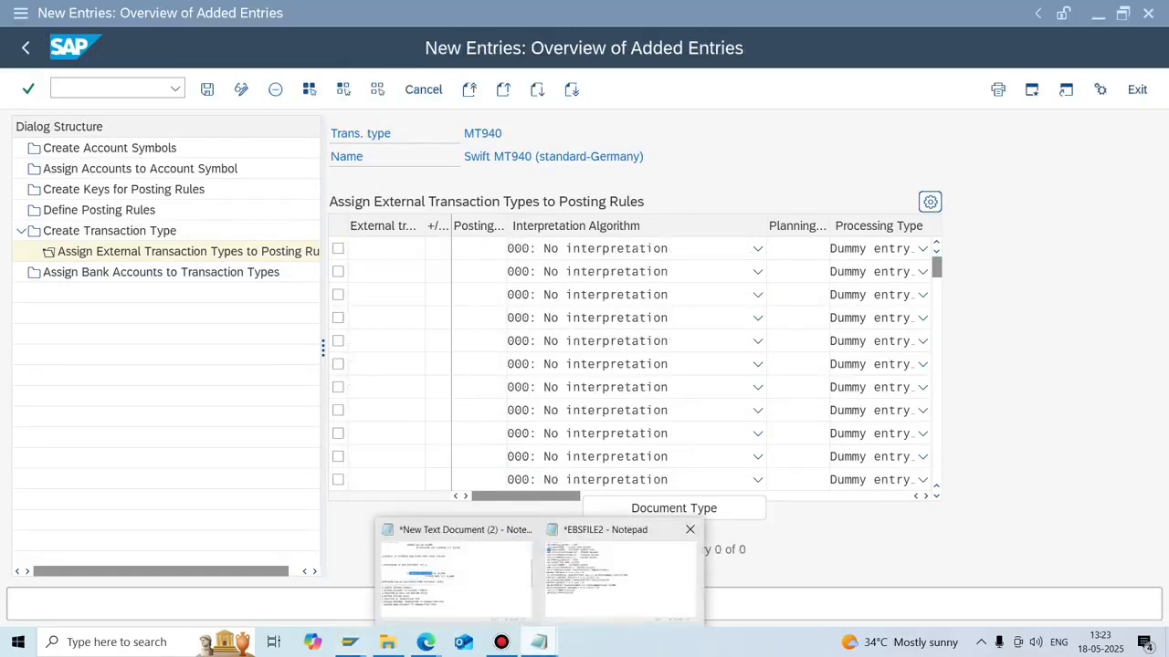
In EBSFILE2, add a blank line after the first transaction block.
{"action": "left_click", "coordinate": [621, 575]}
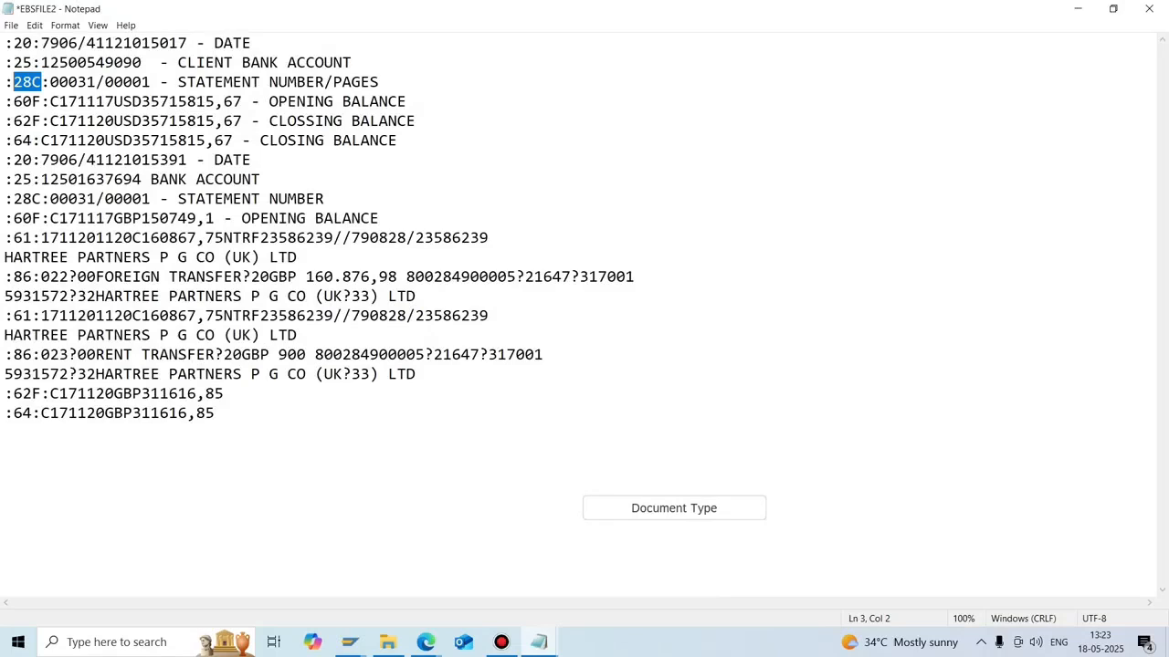
{"action": "left_click", "coordinate": [637, 277]}
{"action": "key", "text": "Return"}
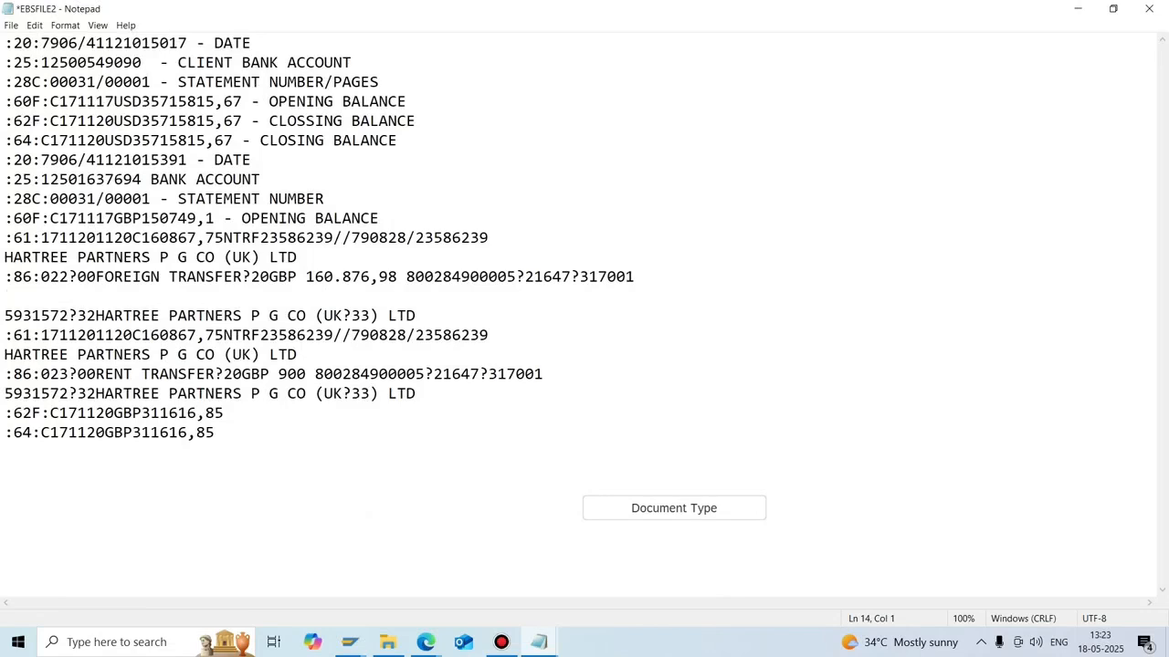
{"action": "key", "text": "Delete"}
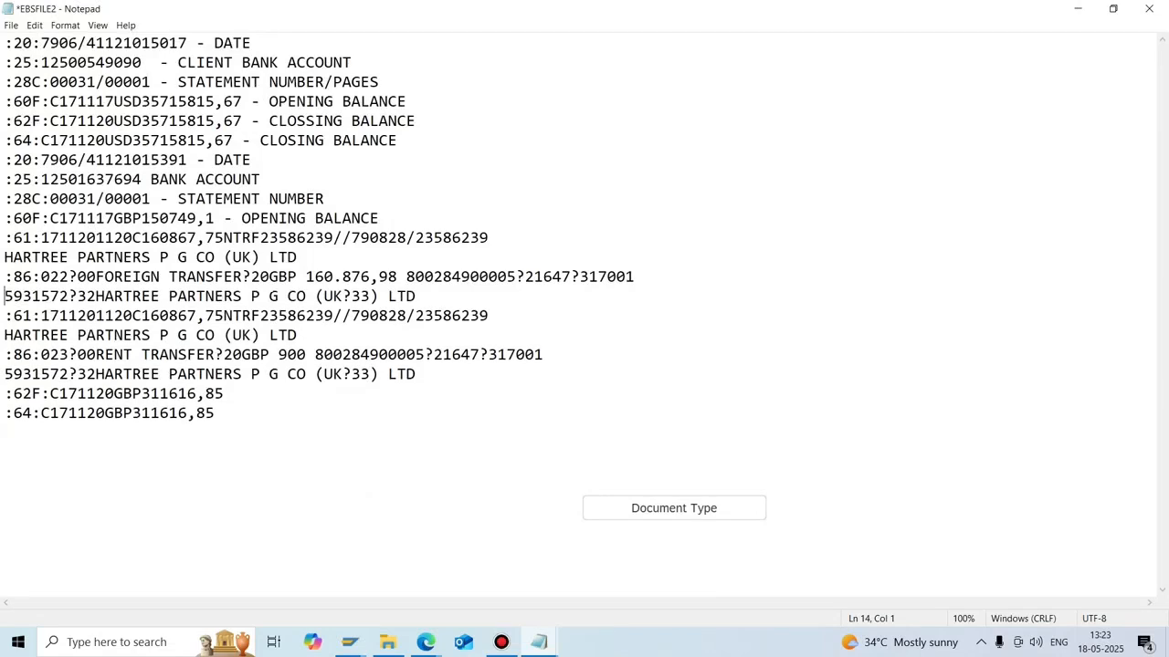
{"action": "key", "text": "End"}
{"action": "key", "text": "Return"}
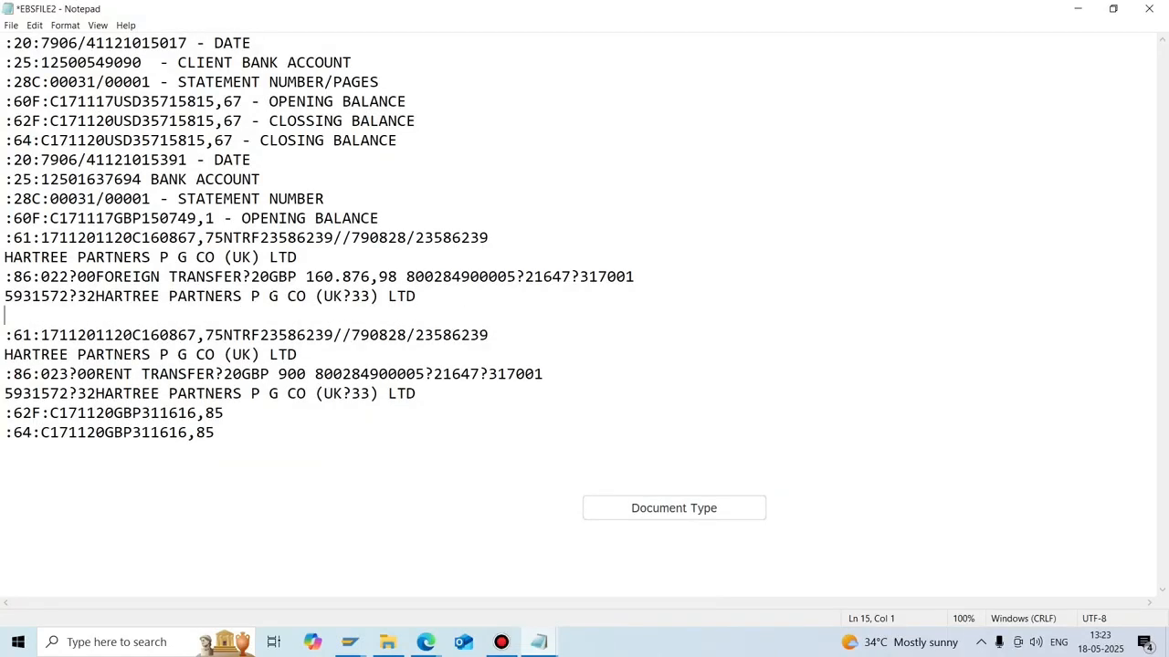
Add blank lines before the closing balances and after the GBP opening balance.
{"action": "left_click", "coordinate": [544, 375]}
{"action": "key", "text": "Return"}
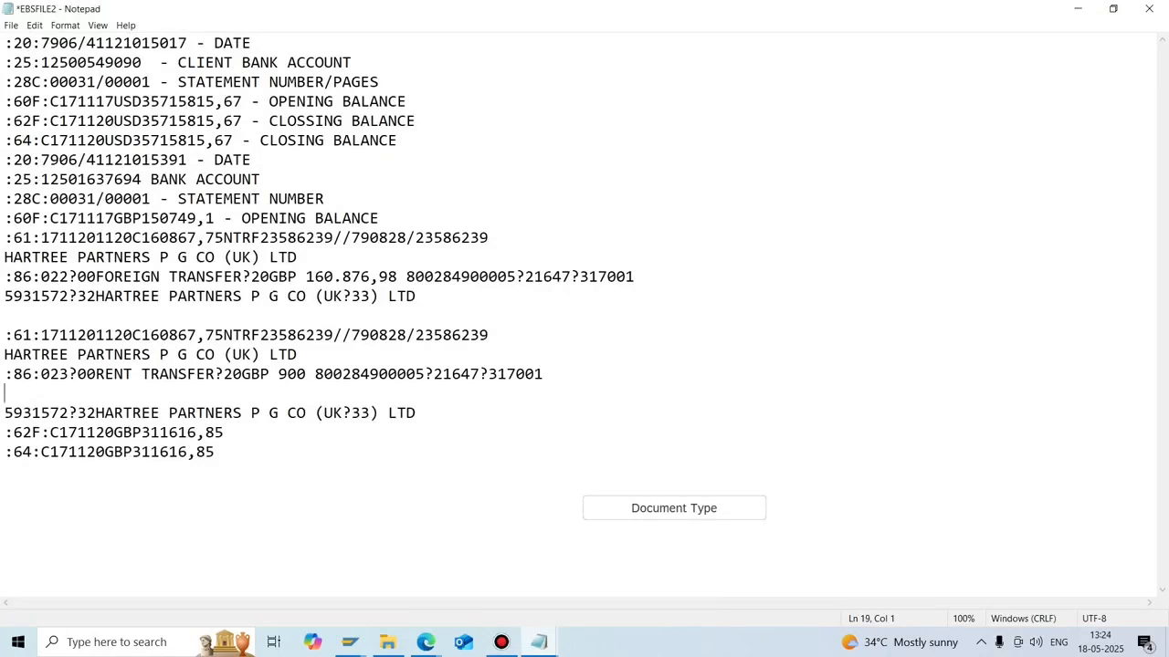
{"action": "key", "text": "Delete"}
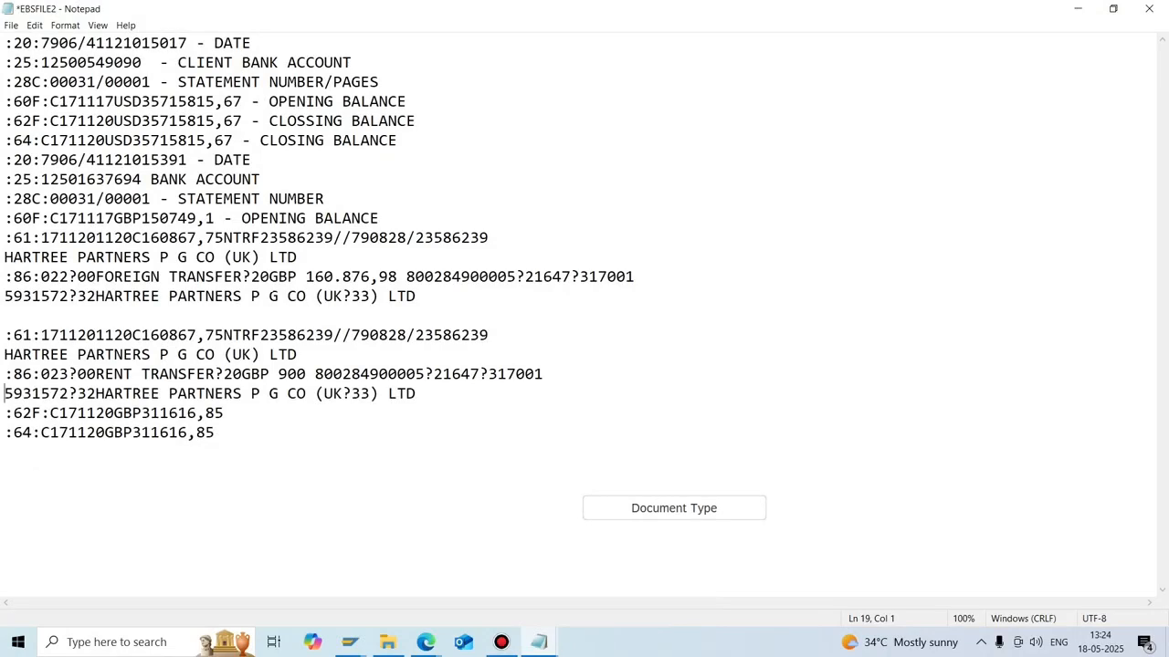
{"action": "key", "text": "End"}
{"action": "key", "text": "Return"}
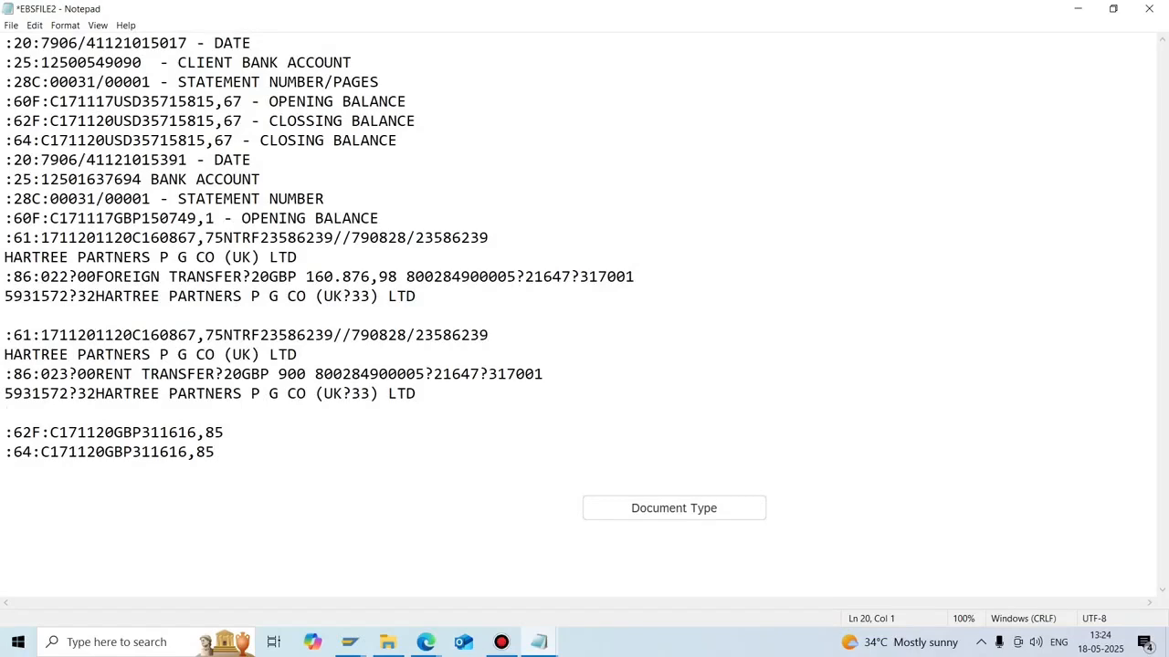
{"action": "left_click", "coordinate": [380, 220]}
{"action": "key", "text": "Return"}
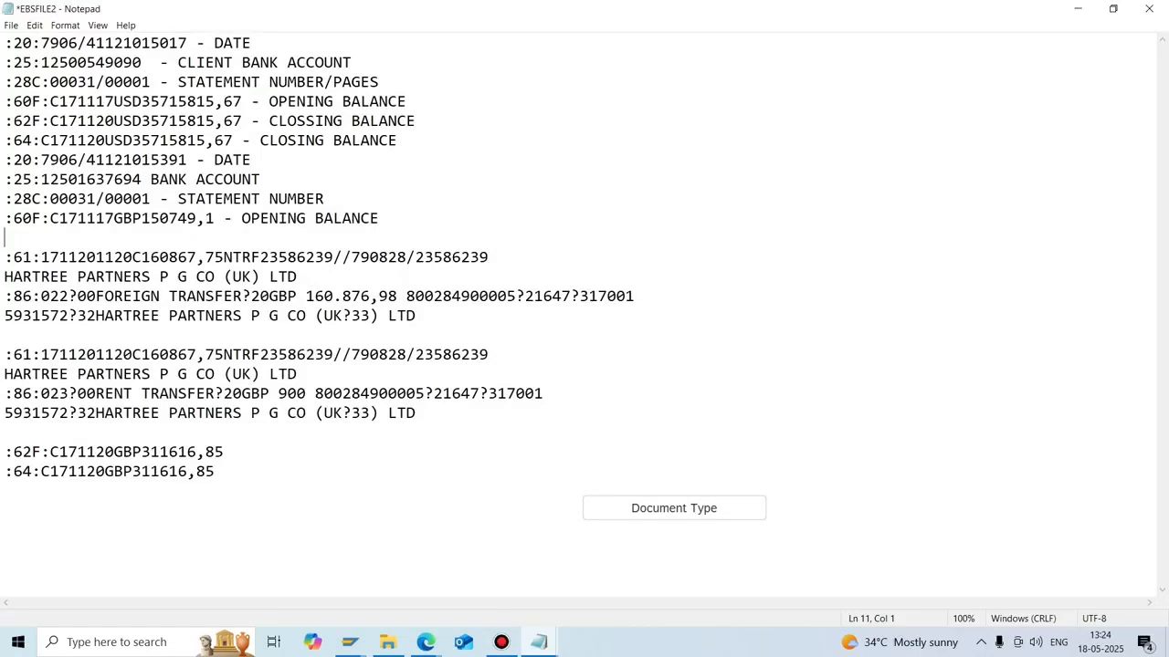
Check transaction codes 023 and 022 in the file, then return to the SAP entries table.
{"action": "left_click_drag", "start_coordinate": [41, 393], "coordinate": [70, 393]}
{"action": "left_click_drag", "start_coordinate": [41, 296], "coordinate": [70, 296]}
{"action": "left_click", "coordinate": [350, 642]}
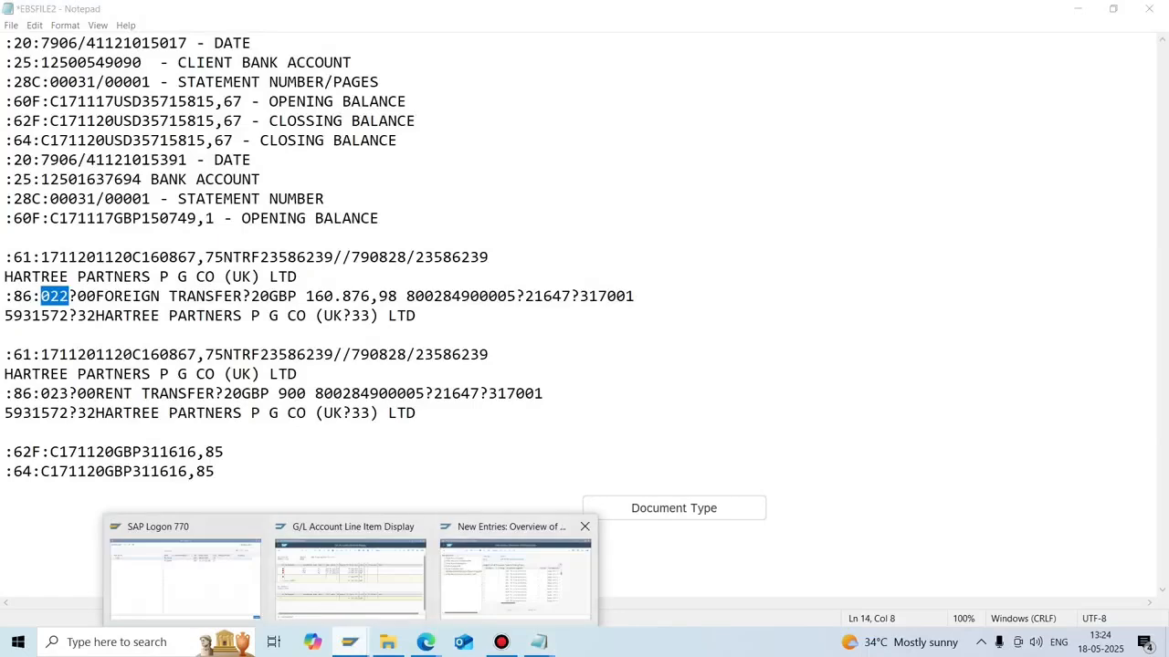
{"action": "left_click", "coordinate": [515, 579]}
Fill row 1 with external transaction 022, minus sign, posting rule N7FT and algorithm 001.
{"action": "left_click", "coordinate": [386, 248]}
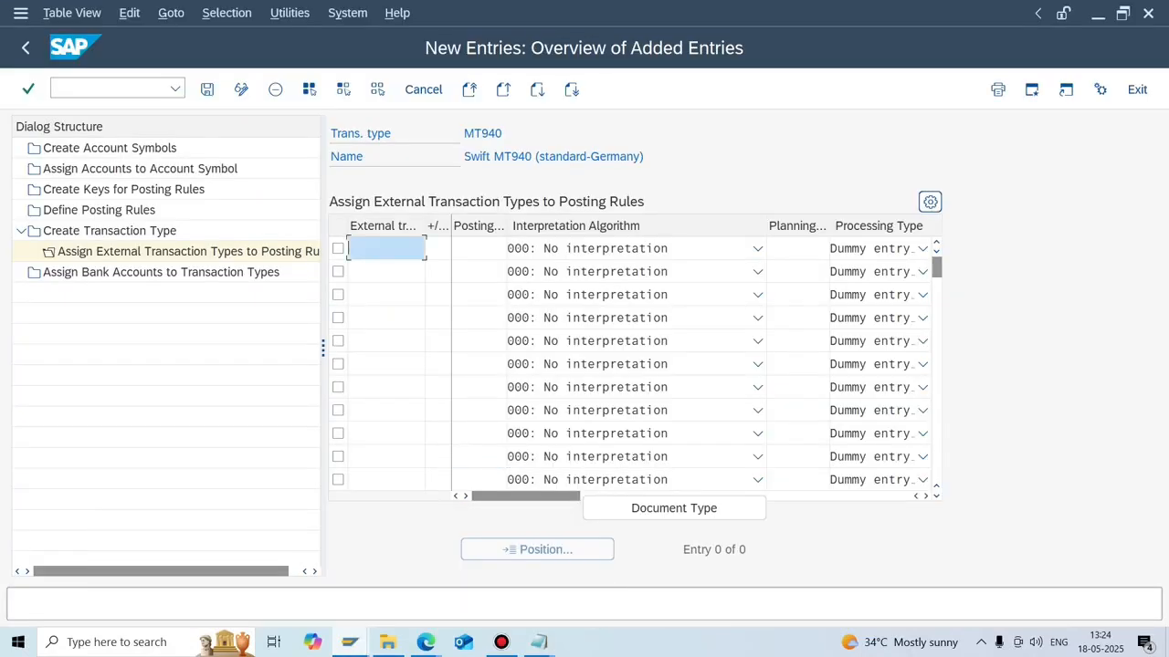
{"action": "type", "text": "022"}
{"action": "left_click", "coordinate": [539, 641]}
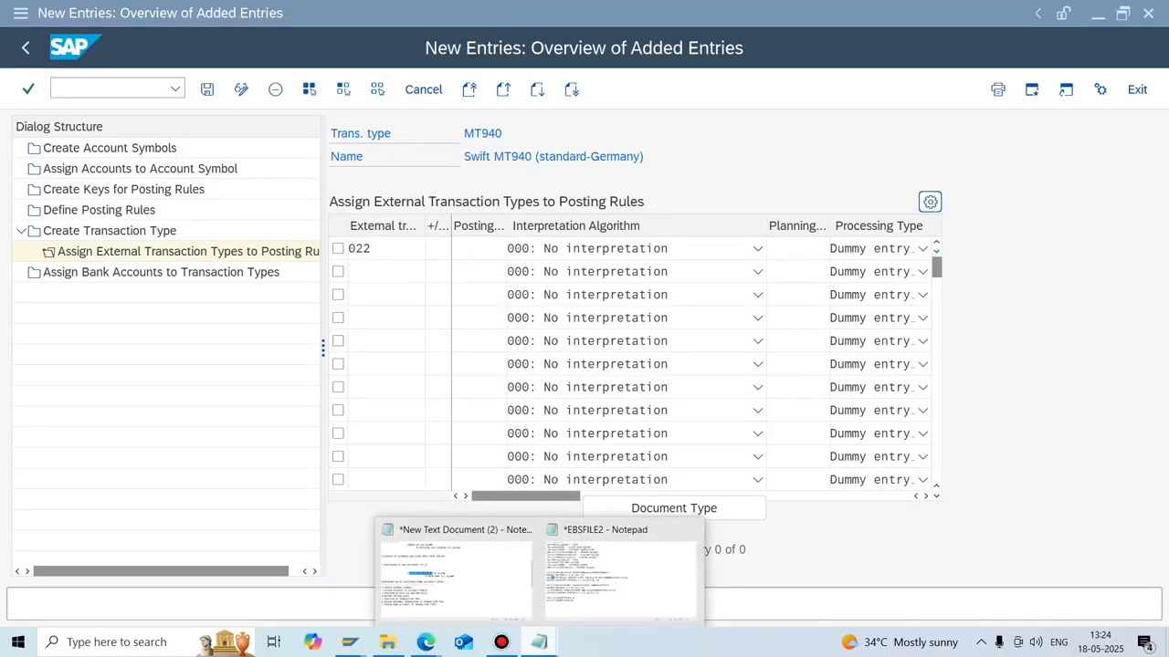
{"action": "left_click", "coordinate": [437, 248]}
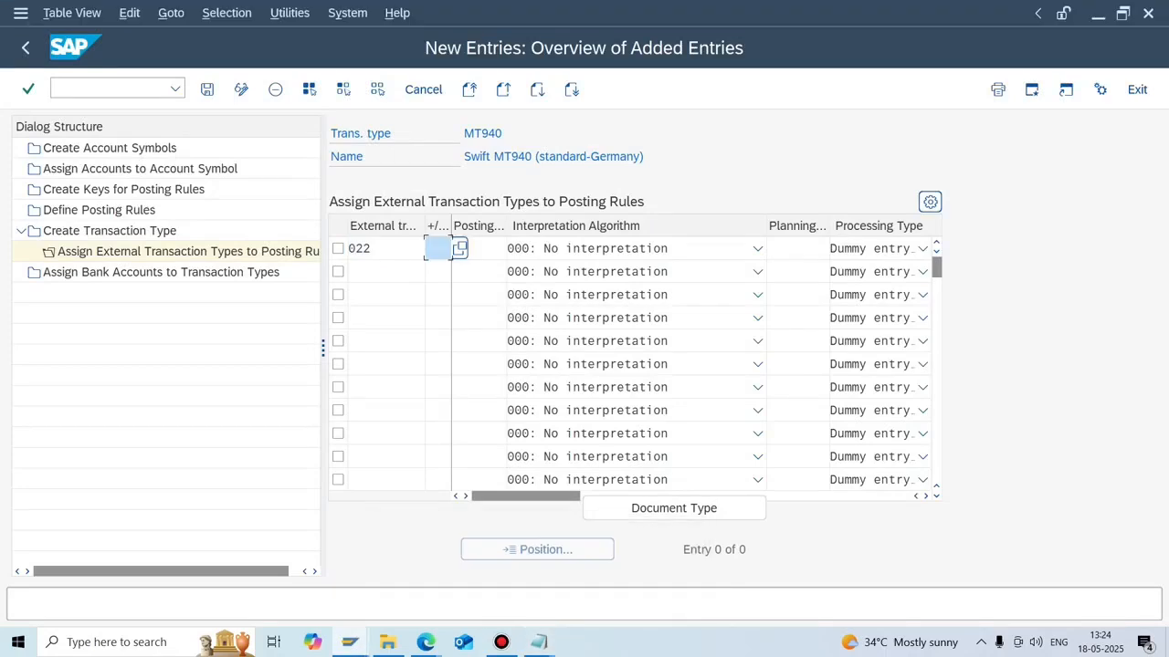
{"action": "type", "text": "-"}
{"action": "key", "text": "Tab"}
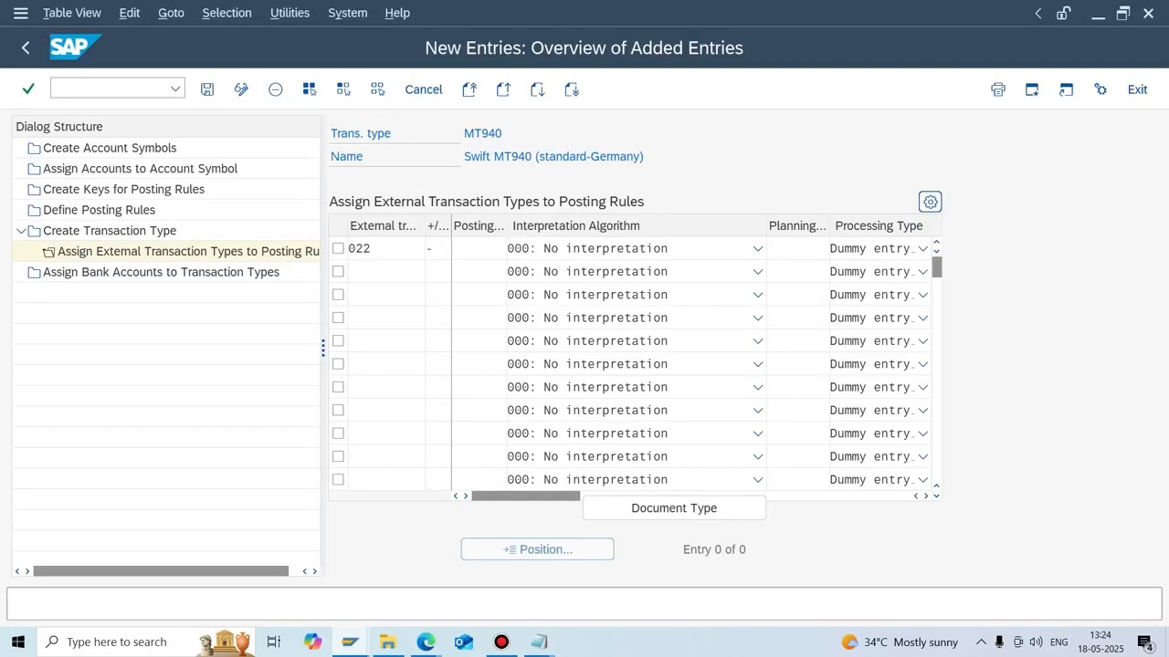
{"action": "key", "text": "F4"}
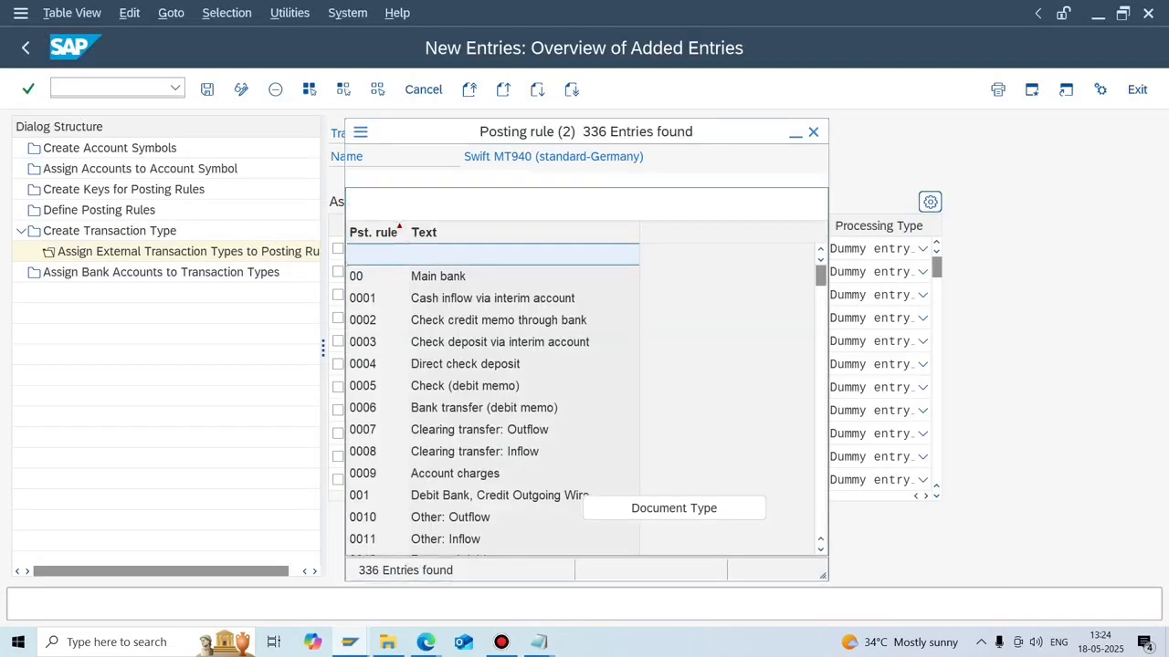
{"action": "left_click", "coordinate": [587, 183]}
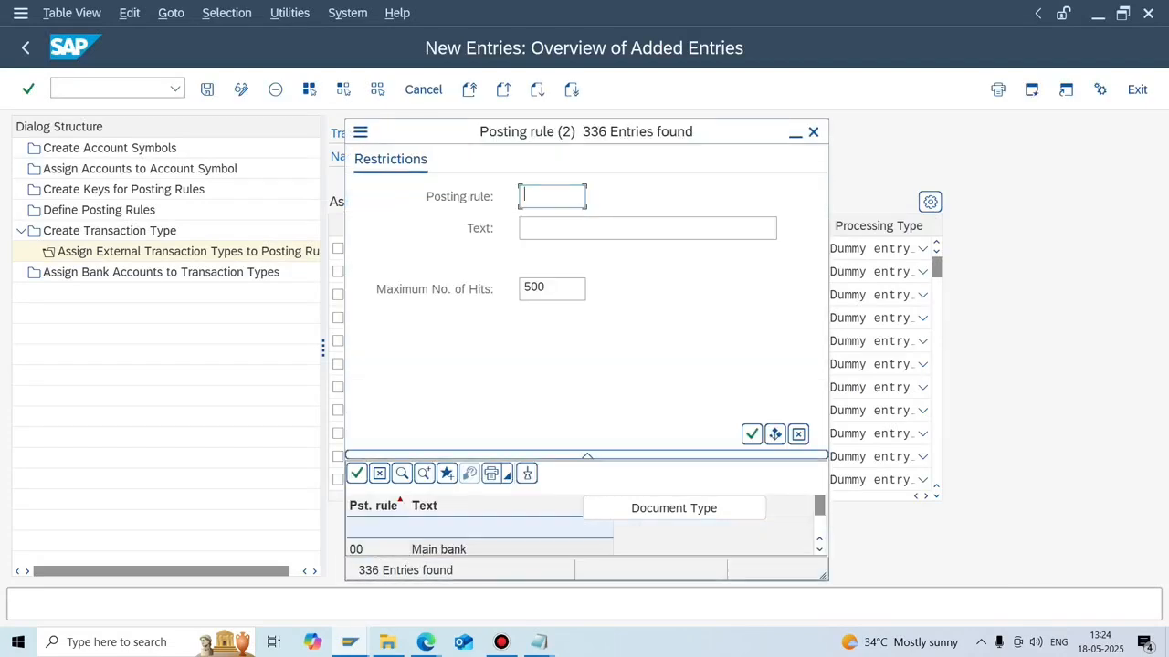
{"action": "type", "text": "N*"}
{"action": "key", "text": "Return"}
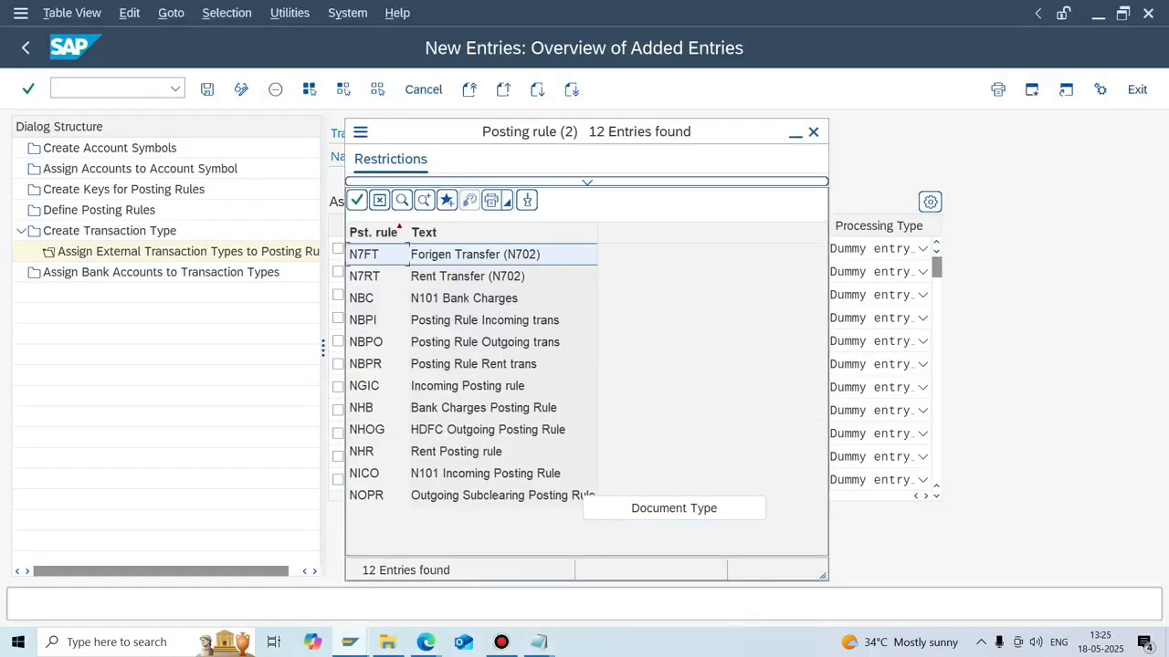
{"action": "key", "text": "Return"}
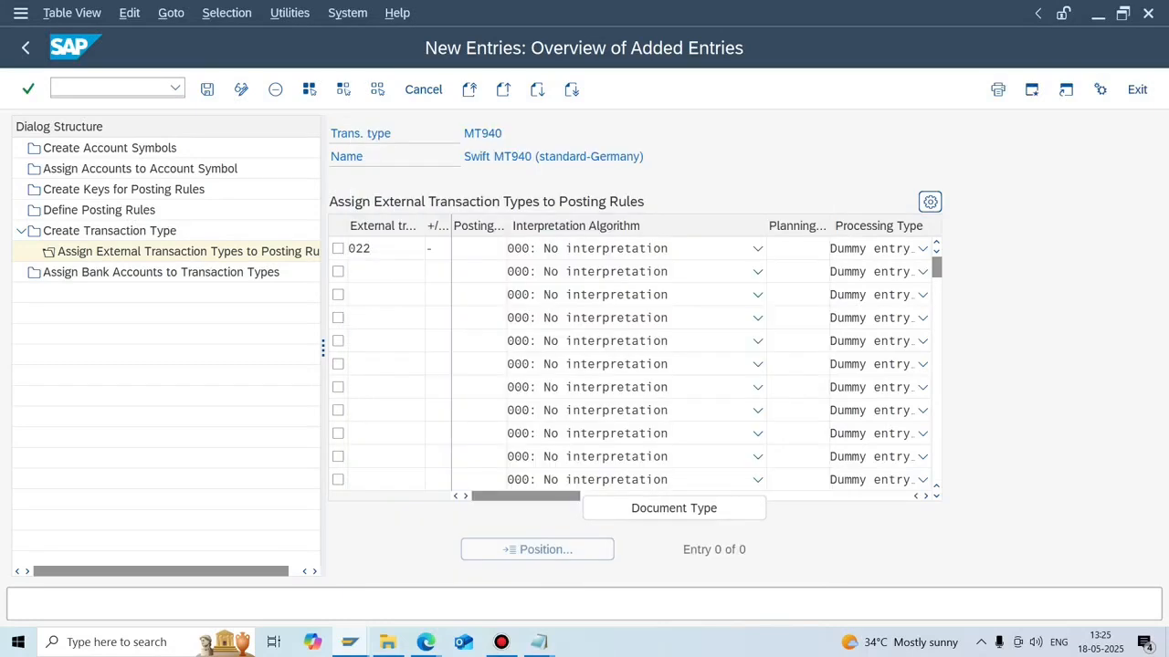
{"action": "left_click", "coordinate": [756, 248]}
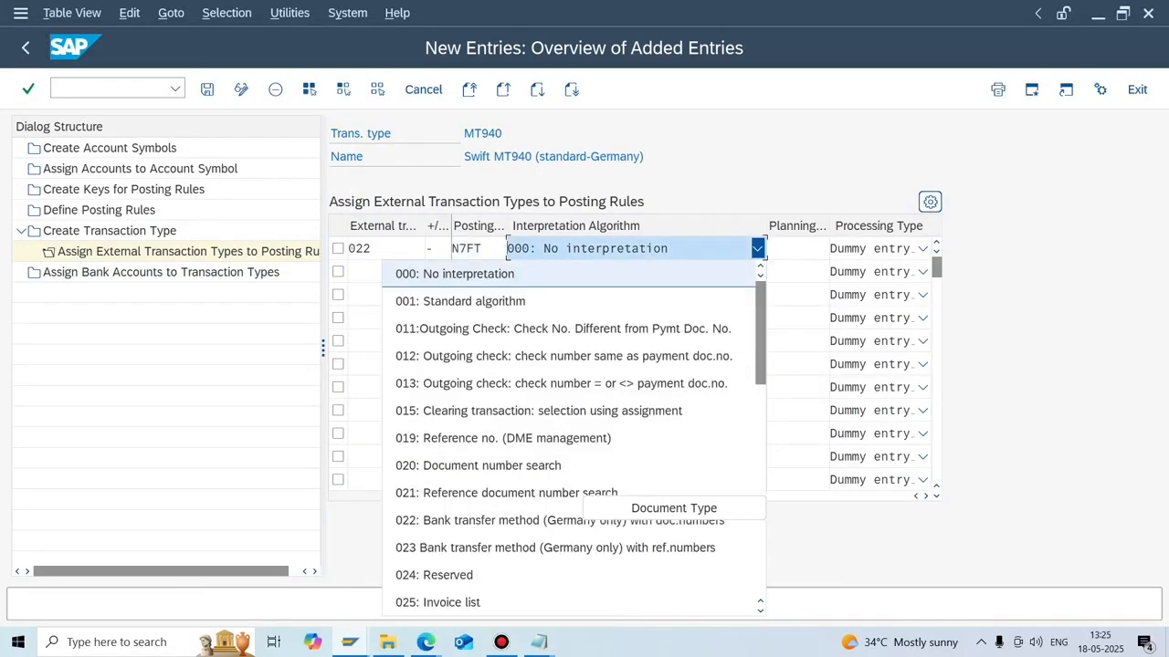
{"action": "key", "text": "Down"}
{"action": "key", "text": "Return"}
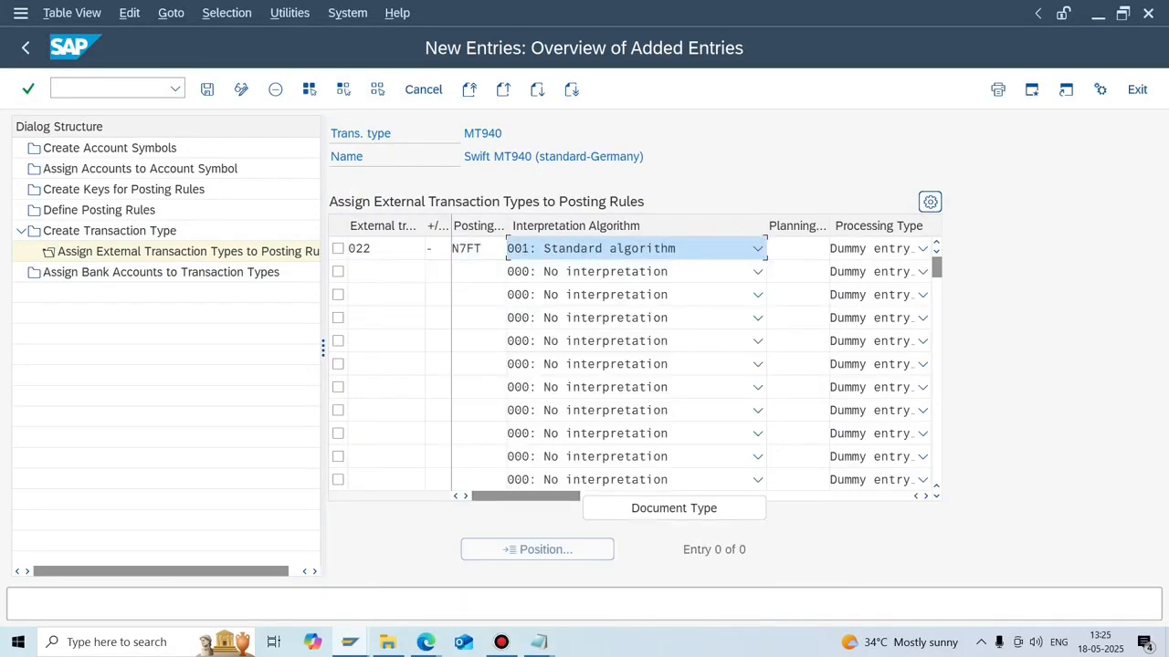
Add row 2 as 023, minus sign, posting rule N7RT with algorithm 001, and save.
{"action": "left_click", "coordinate": [387, 271]}
{"action": "type", "text": "023"}
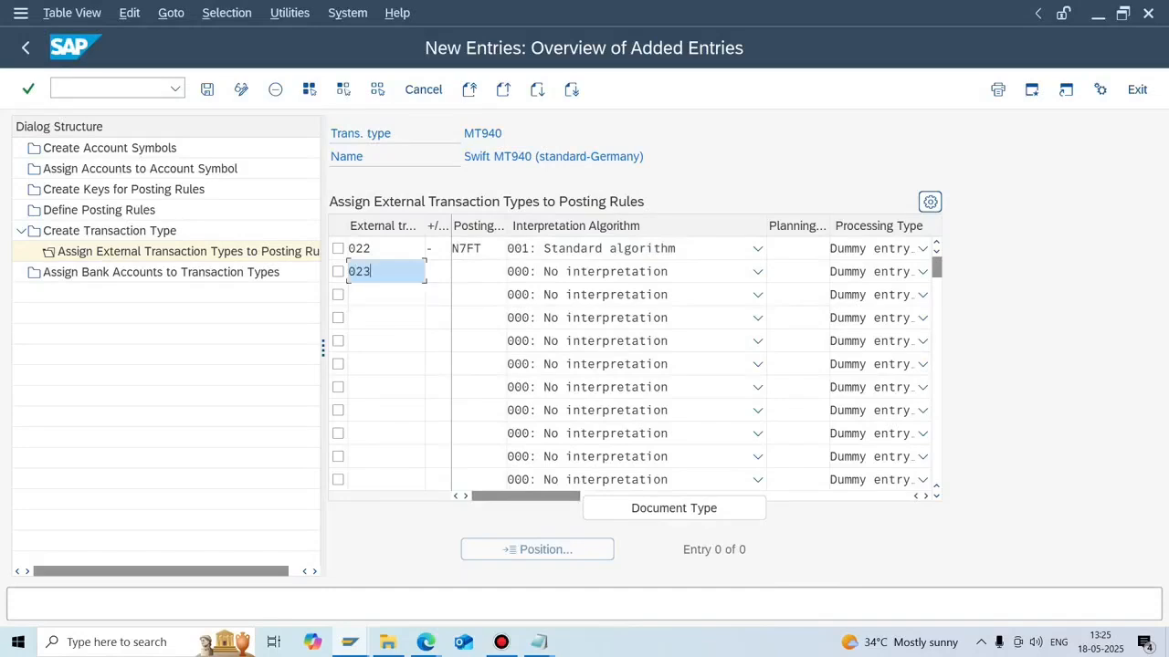
{"action": "key", "text": "Tab"}
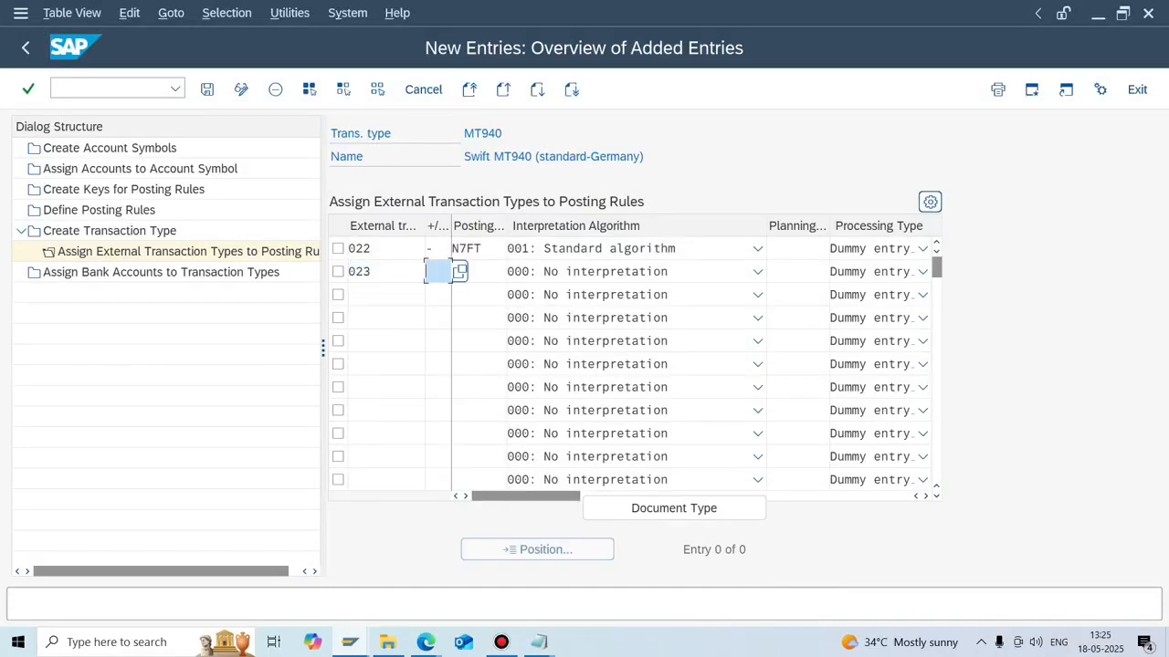
{"action": "type", "text": "-"}
{"action": "key", "text": "Tab"}
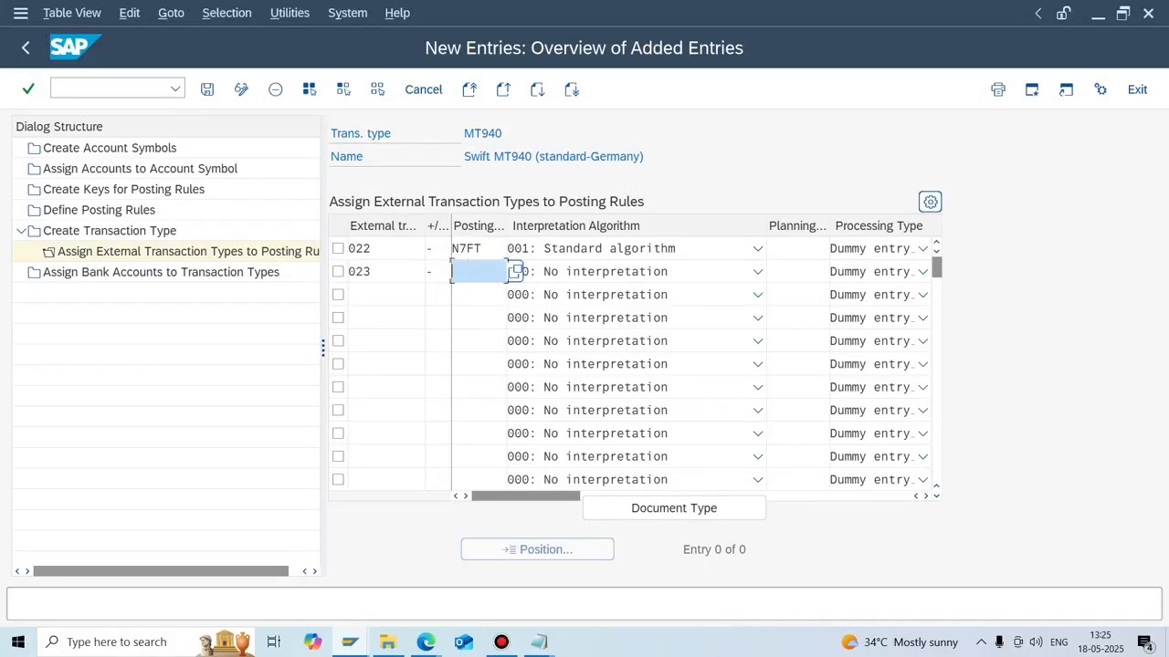
{"action": "type", "text": "N7RT"}
{"action": "left_click", "coordinate": [757, 272]}
{"action": "left_click", "coordinate": [511, 324]}
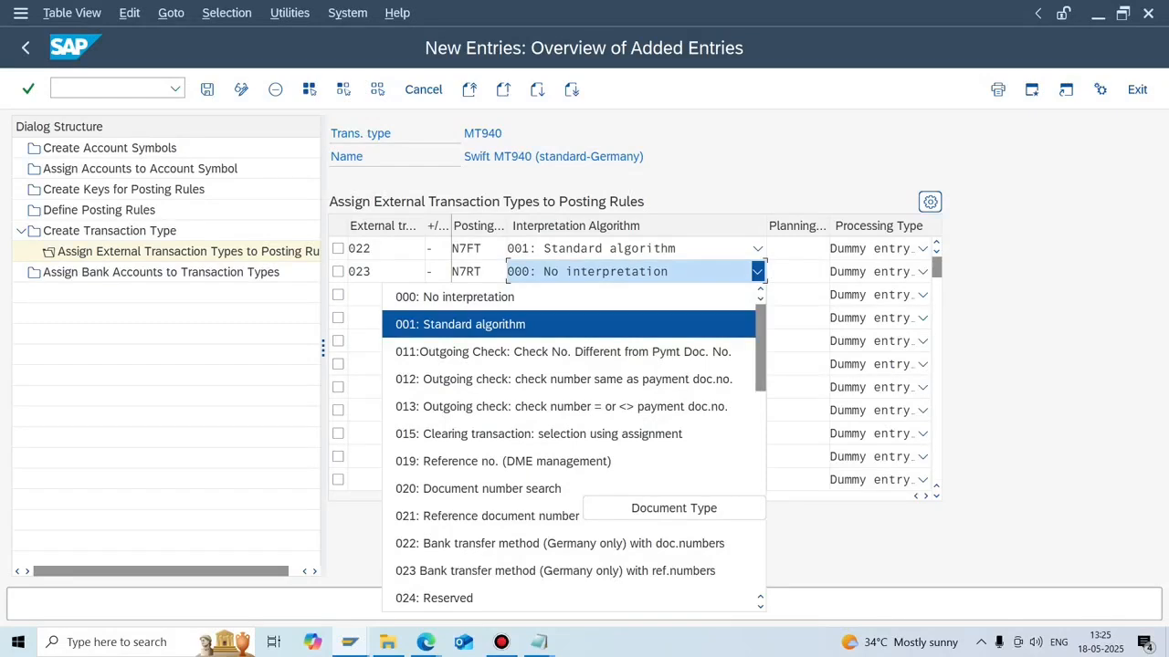
{"action": "key", "text": "Return"}
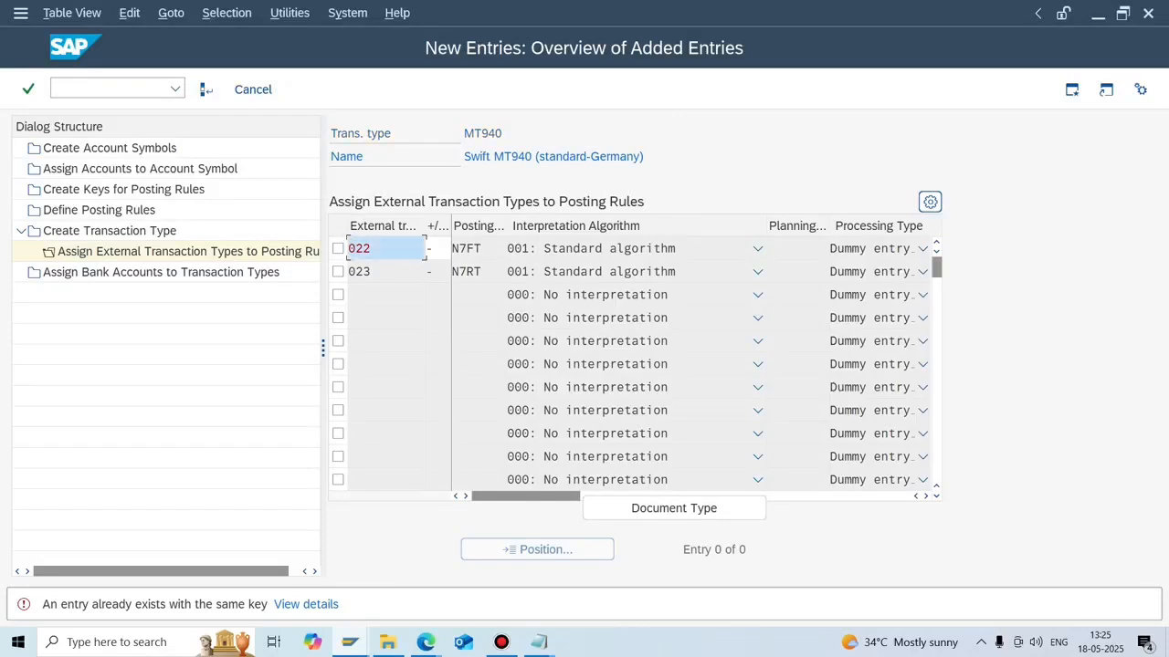
{"action": "key", "text": "ctrl+s"}
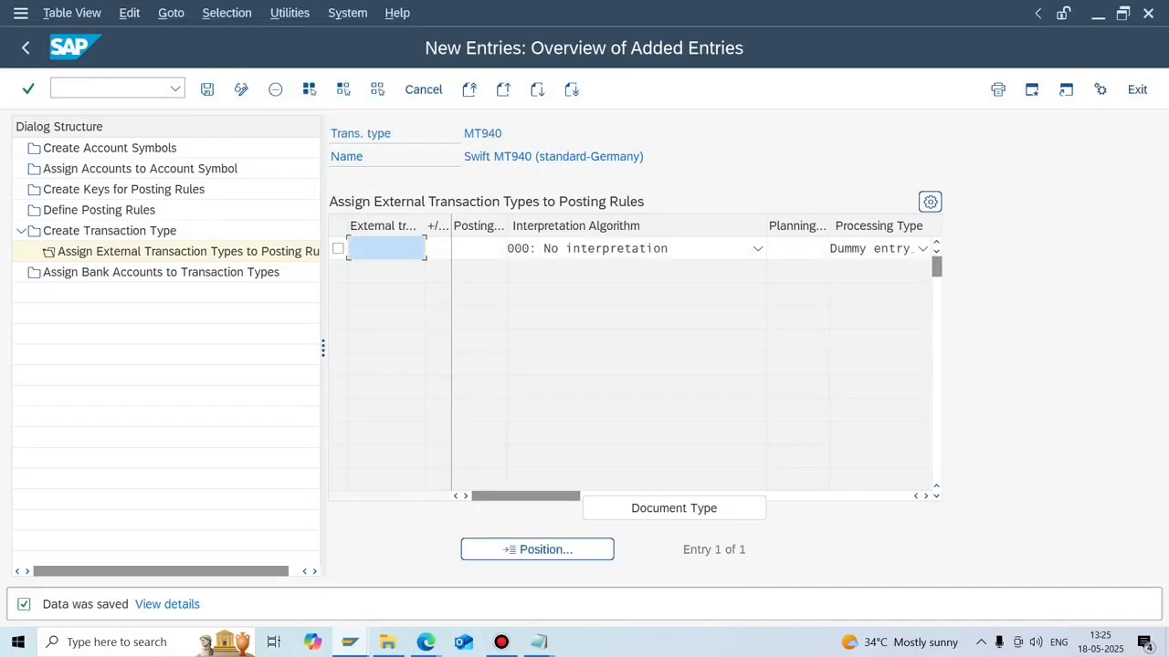
Delete the 022 RPR and 023 N7RT assignments from the MT940 list and save.
{"action": "left_click", "coordinate": [25, 48]}
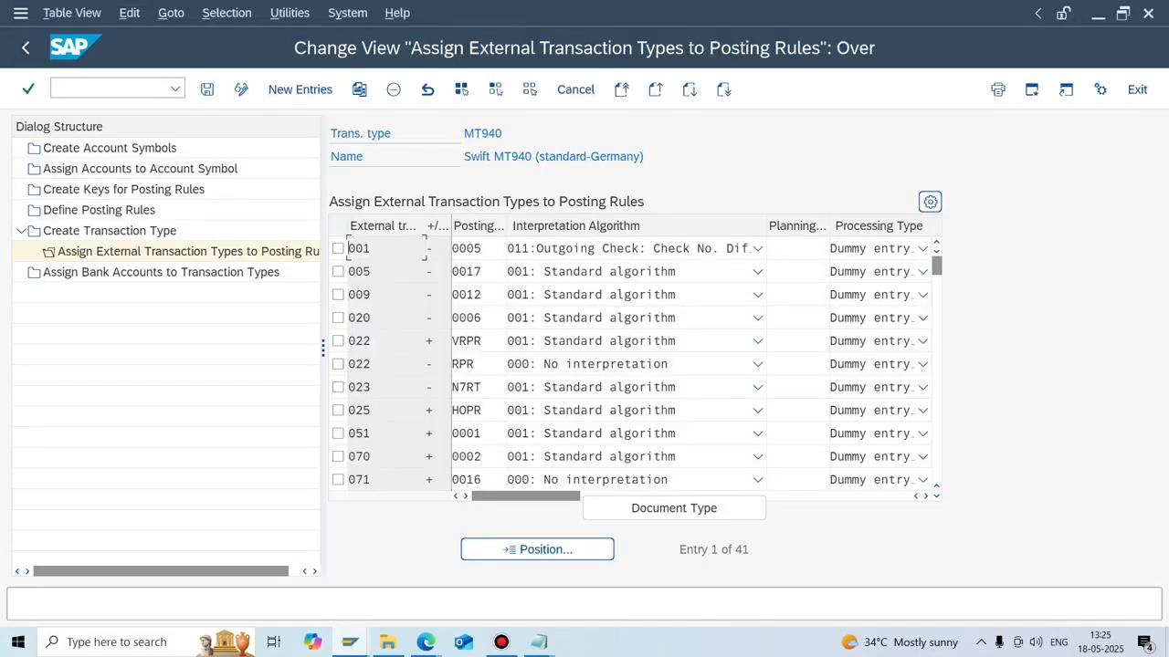
{"action": "left_click", "coordinate": [338, 363]}
{"action": "left_click", "coordinate": [338, 387]}
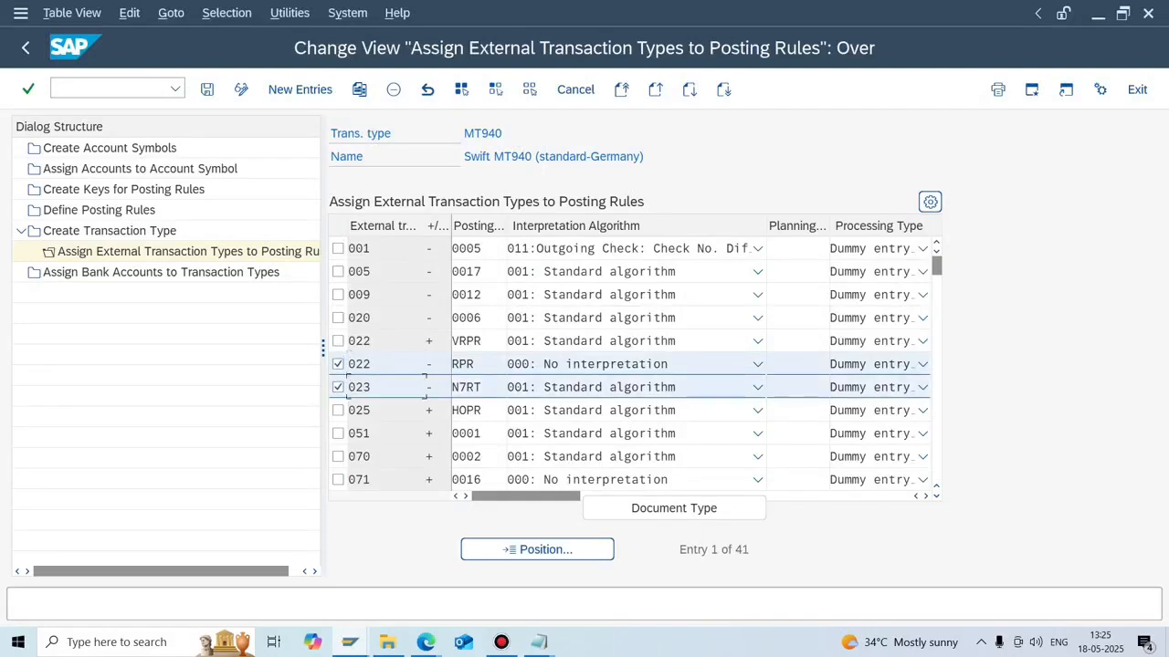
{"action": "left_click", "coordinate": [393, 89]}
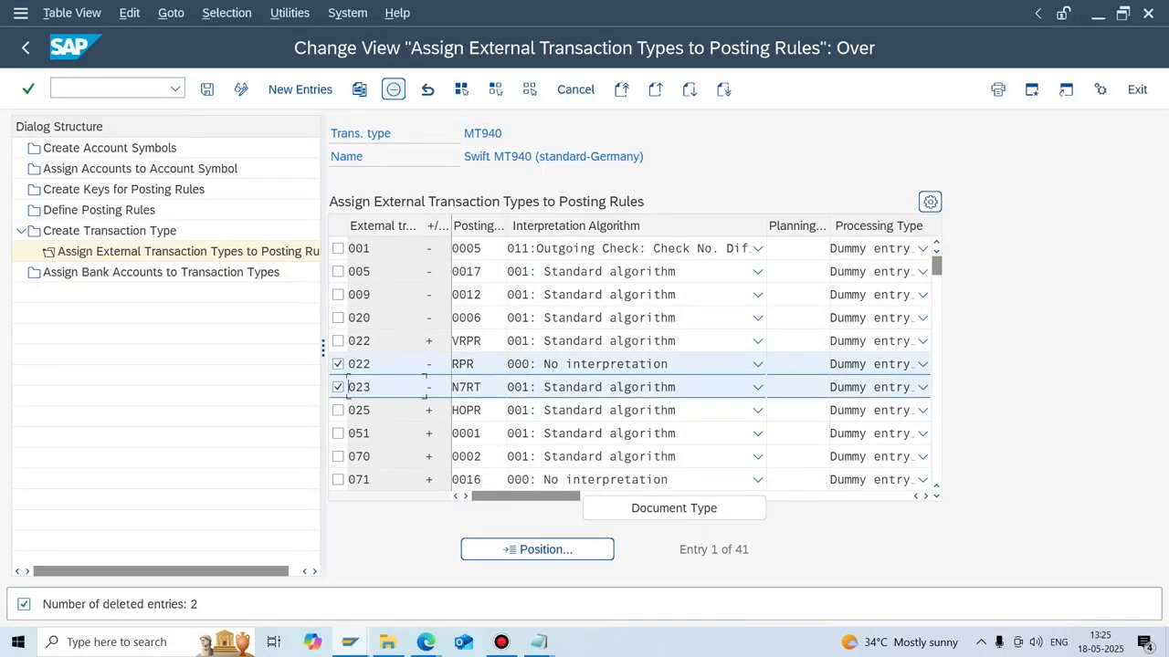
{"action": "key", "text": "ctrl+s"}
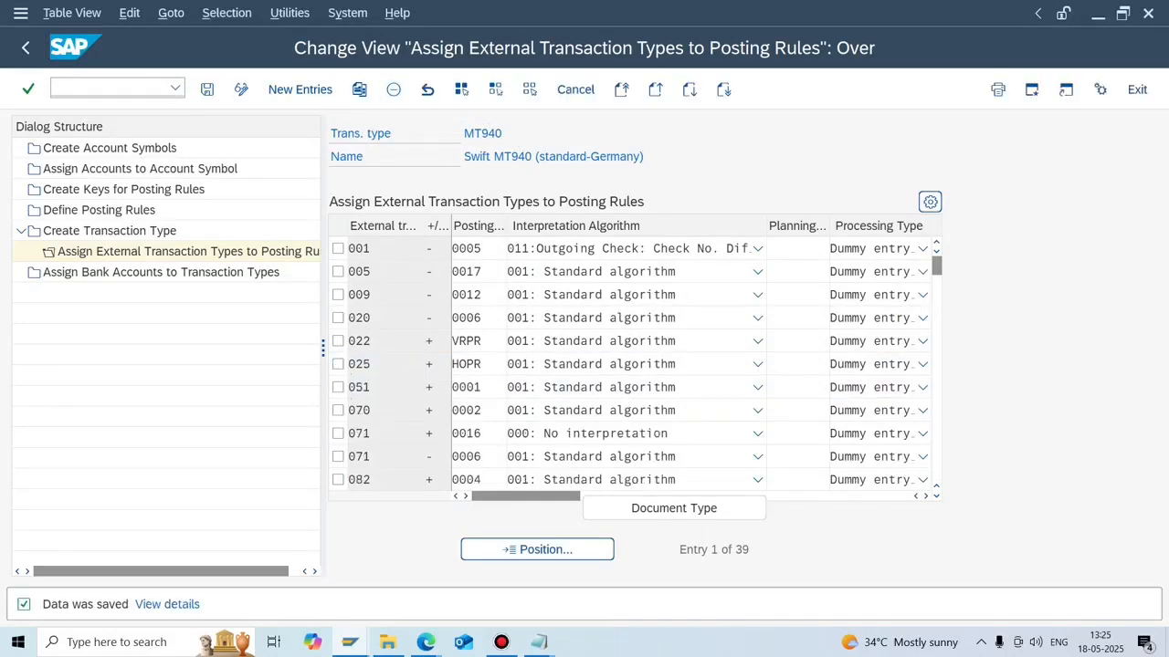
Delete the remaining 022 VRPR assignment, save, and start new entries.
{"action": "left_click", "coordinate": [338, 340]}
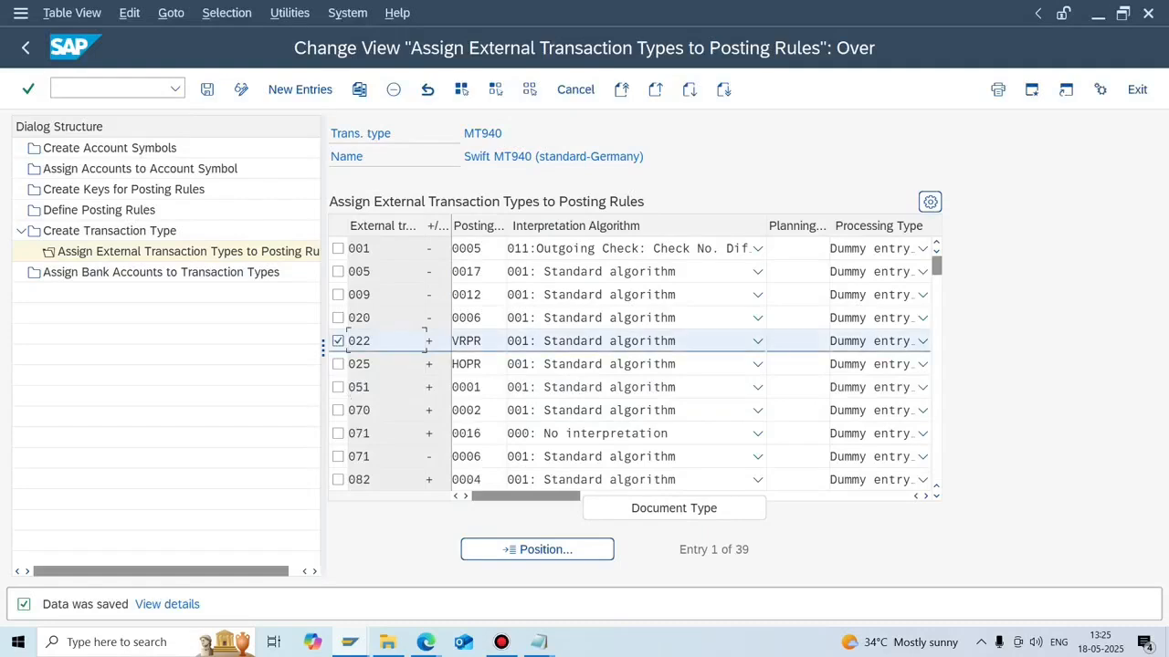
{"action": "left_click", "coordinate": [394, 89]}
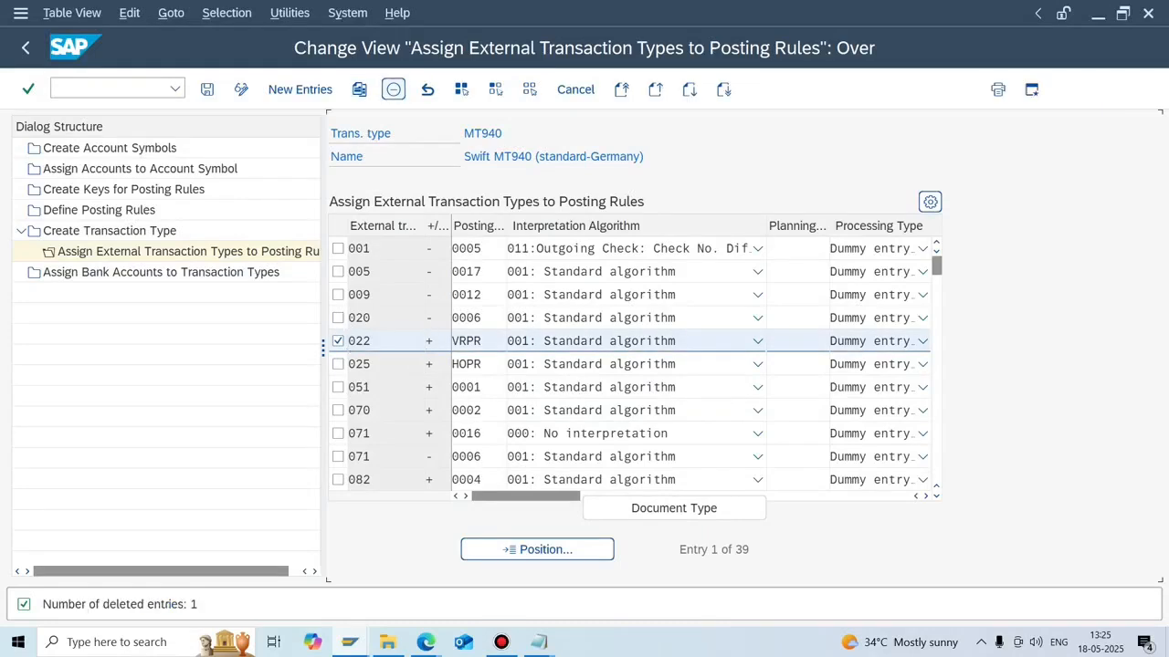
{"action": "key", "text": "ctrl+s"}
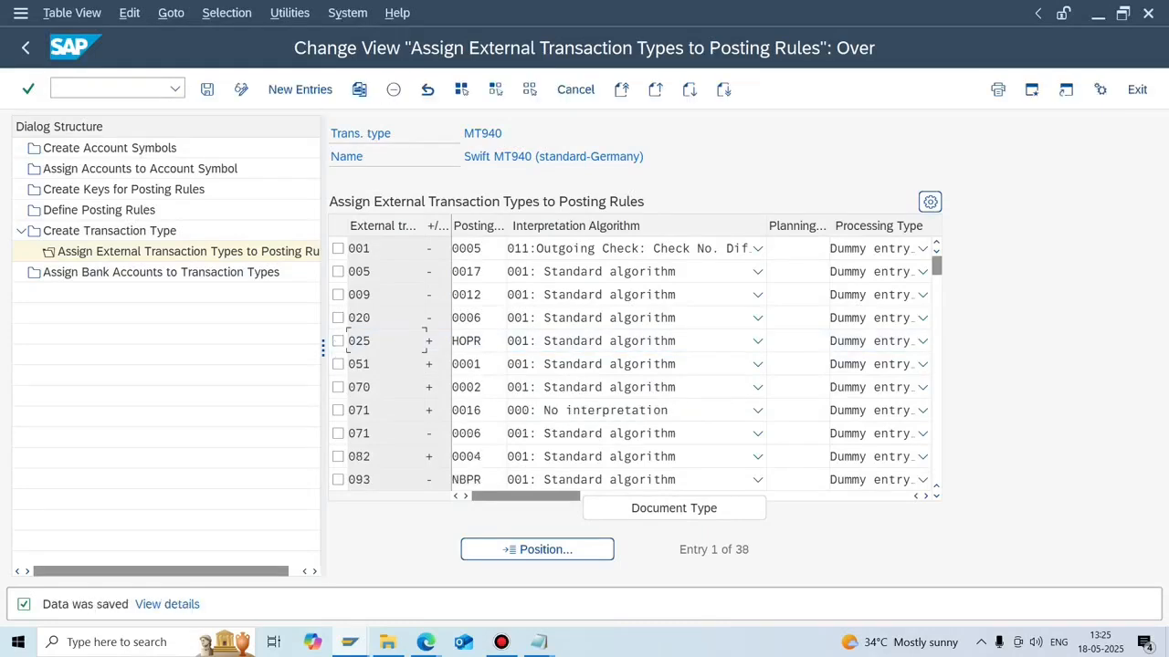
{"action": "left_click", "coordinate": [300, 89]}
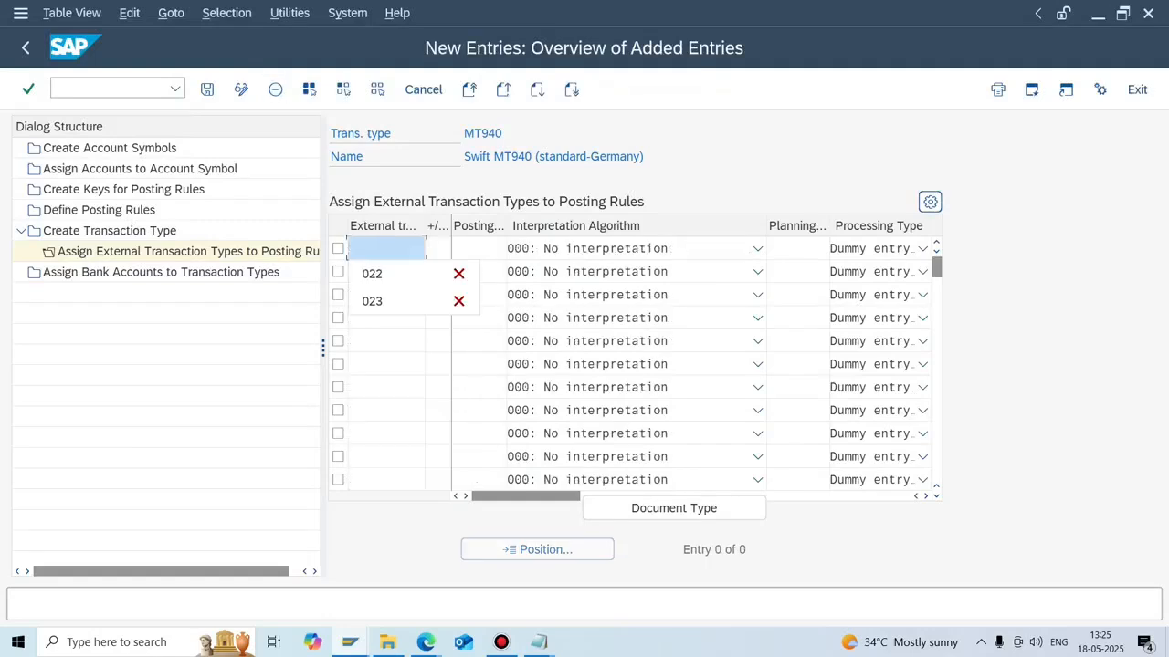
Enter row 1 as transaction 022, minus sign, posting rule N7FT, algorithm 001 Standard.
{"action": "key", "text": "Down"}
{"action": "key", "text": "Return"}
{"action": "key", "text": "Tab"}
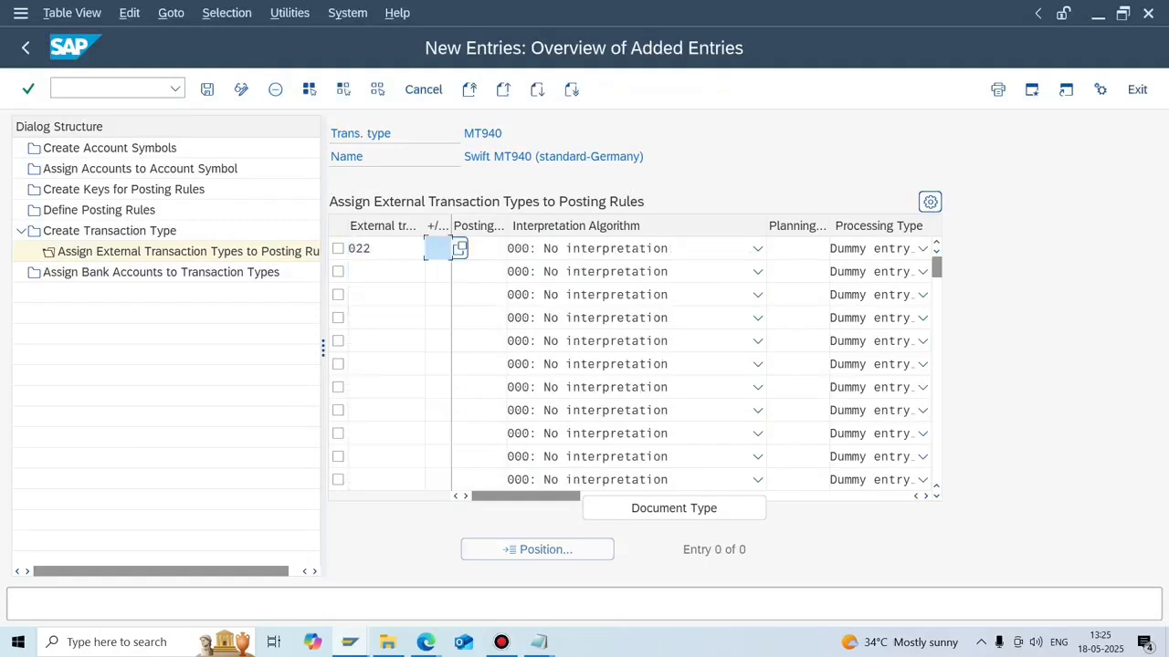
{"action": "key", "text": "Down"}
{"action": "key", "text": "Return"}
{"action": "key", "text": "Tab"}
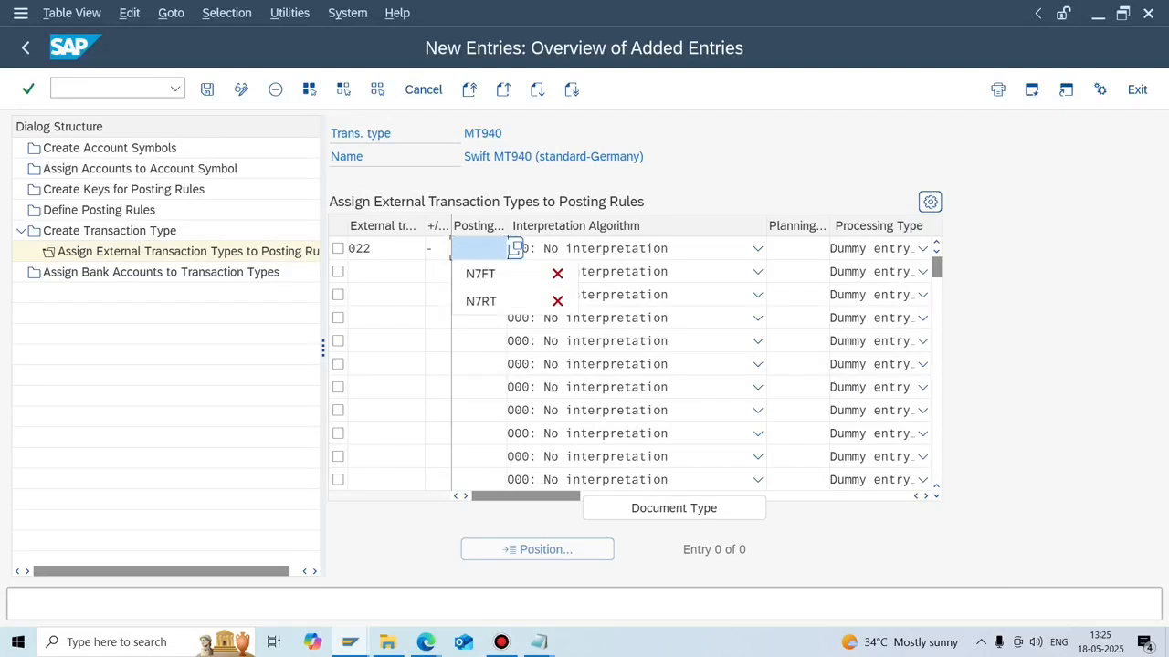
{"action": "key", "text": "Down"}
{"action": "key", "text": "Down"}
{"action": "key", "text": "Up"}
{"action": "key", "text": "Return"}
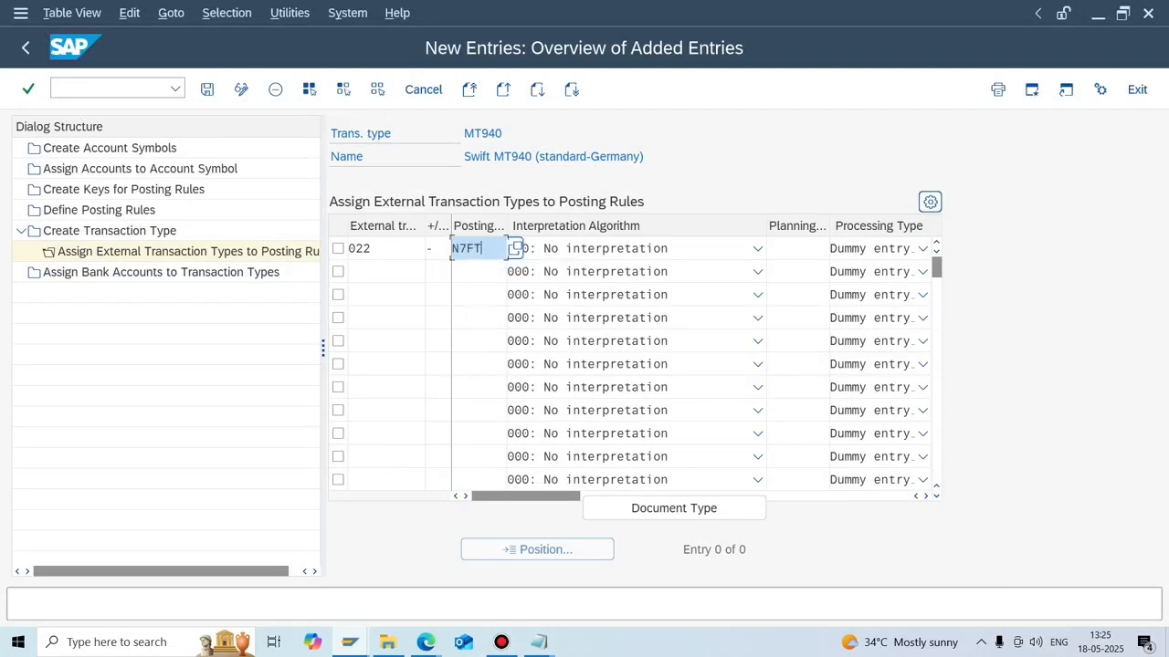
{"action": "key", "text": "Tab"}
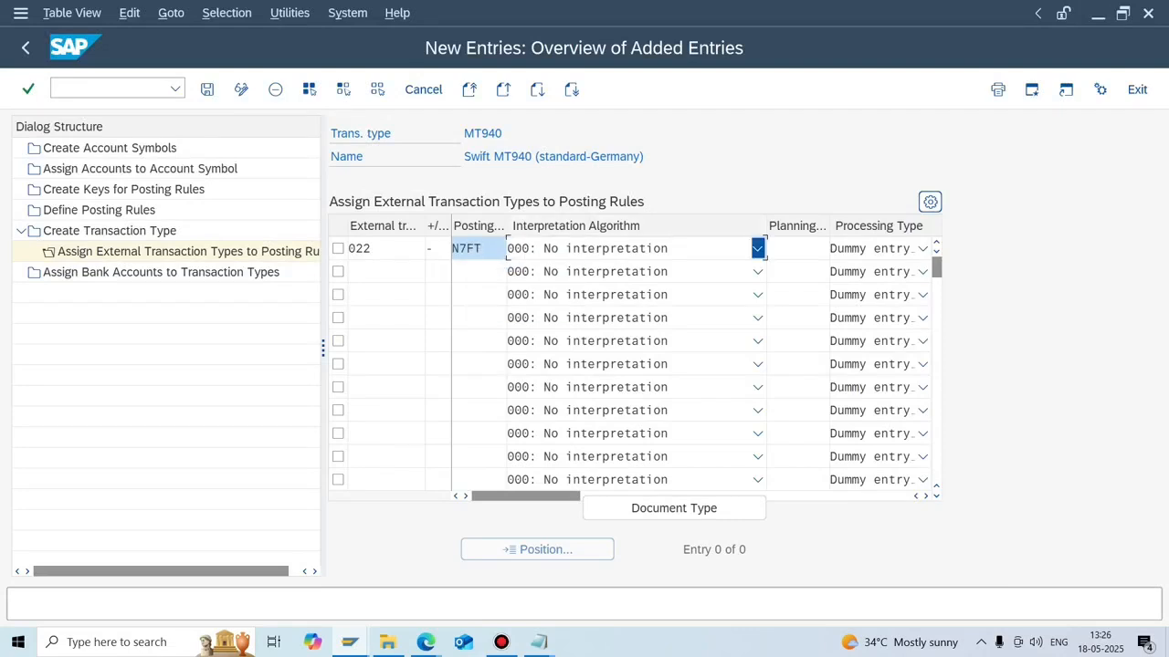
{"action": "key", "text": "F4"}
{"action": "key", "text": "Down"}
{"action": "key", "text": "Return"}
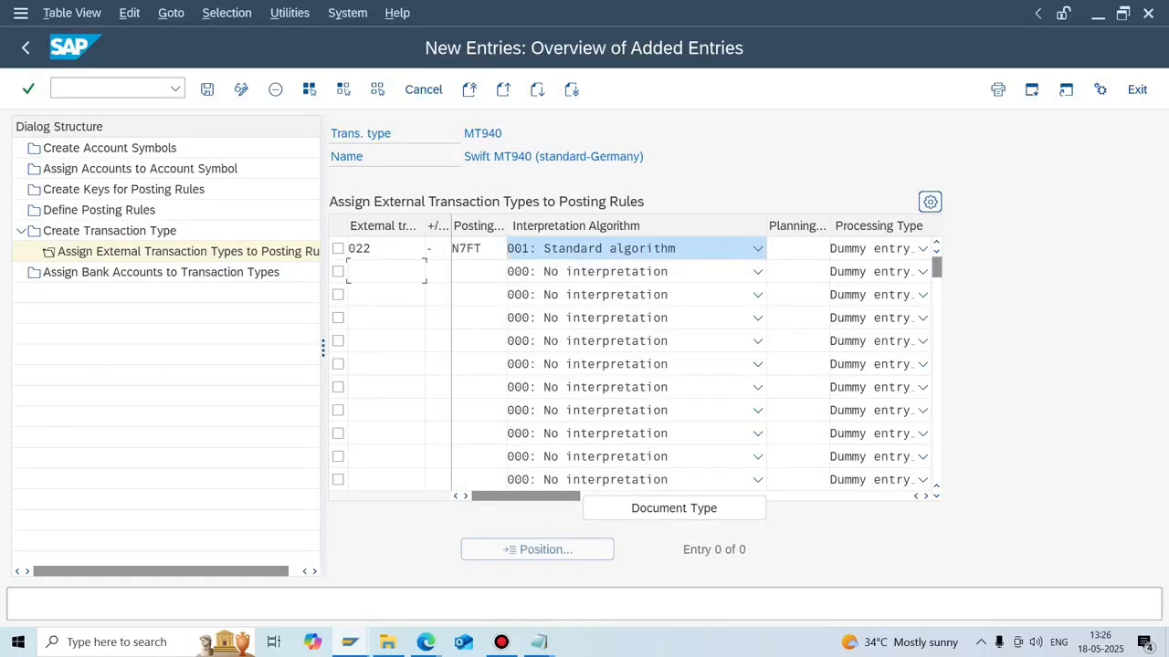
Enter row 2 as 023, minus sign, posting rule N7RT, algorithm 001, and save both assignments.
{"action": "left_click", "coordinate": [386, 271]}
{"action": "key", "text": "Down"}
{"action": "key", "text": "Down"}
{"action": "key", "text": "Return"}
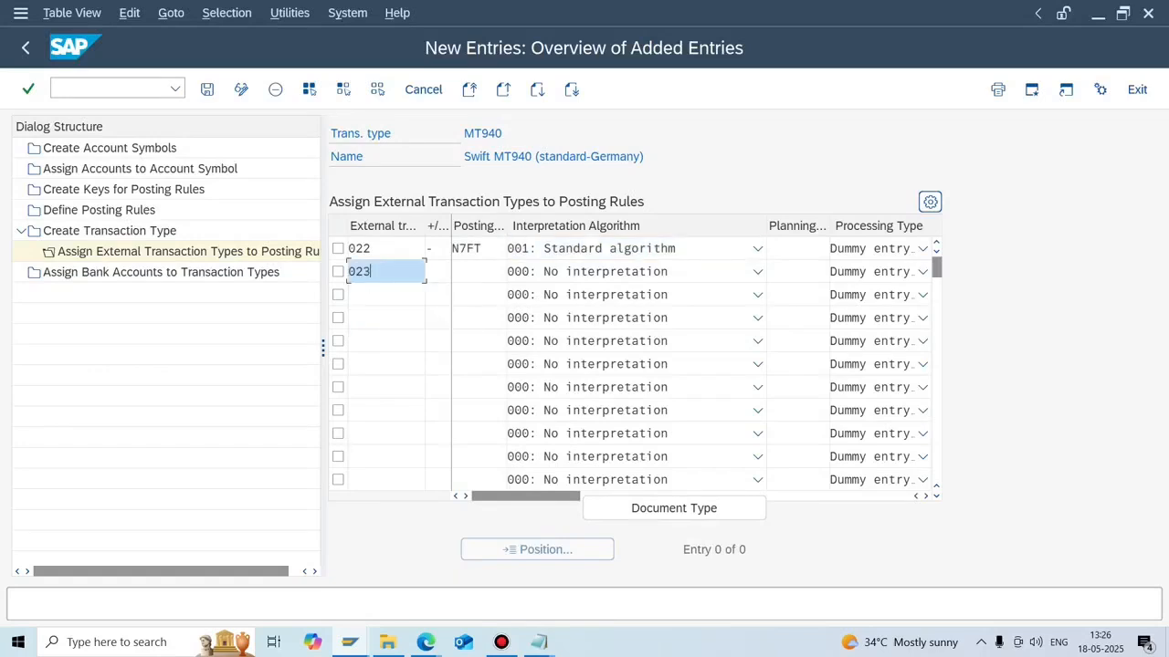
{"action": "key", "text": "Tab"}
{"action": "key", "text": "Down"}
{"action": "key", "text": "Return"}
{"action": "key", "text": "Tab"}
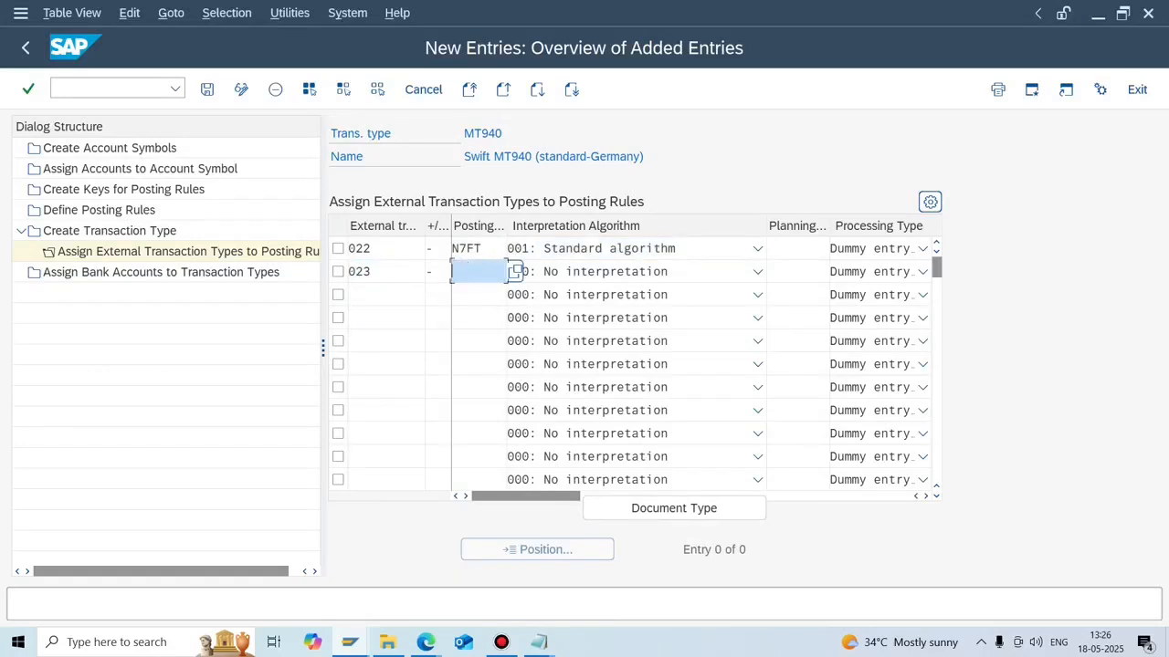
{"action": "key", "text": "Down"}
{"action": "key", "text": "Down"}
{"action": "key", "text": "Return"}
{"action": "key", "text": "Tab"}
{"action": "key", "text": "F4"}
{"action": "key", "text": "Down"}
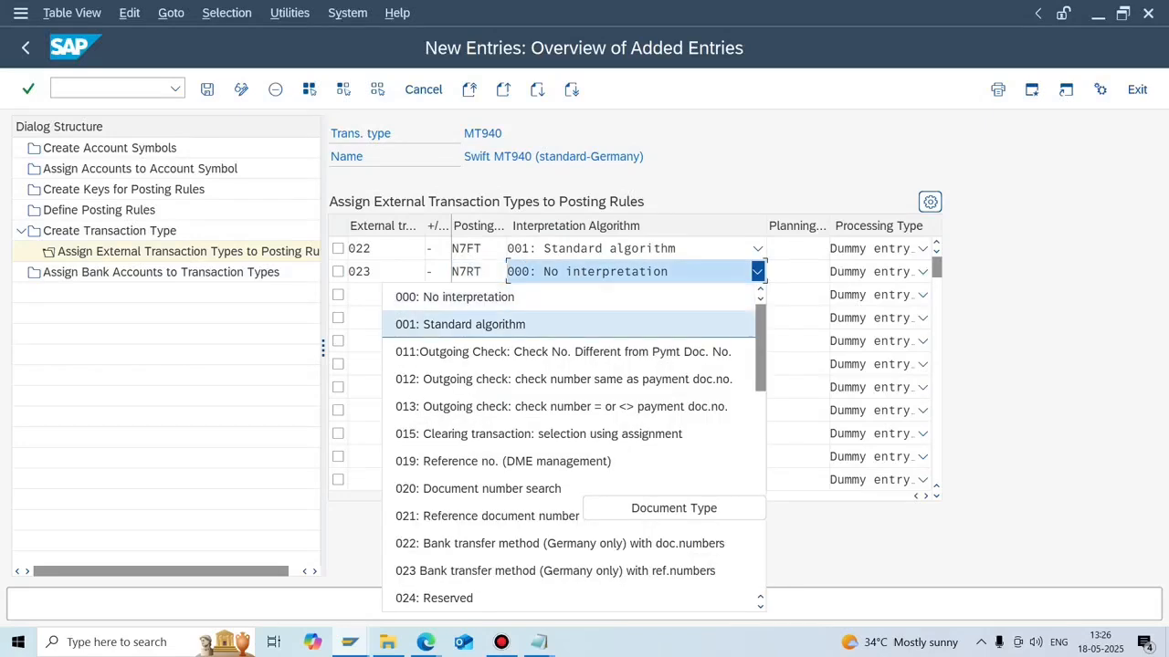
{"action": "key", "text": "Return"}
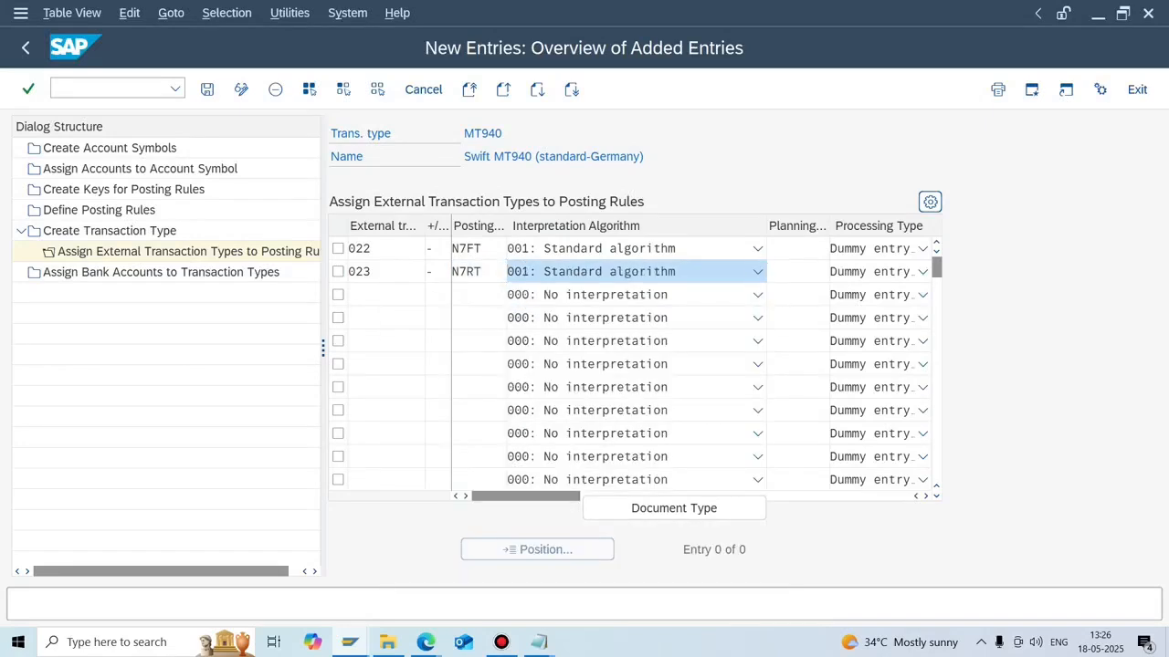
{"action": "key", "text": "ctrl+s"}
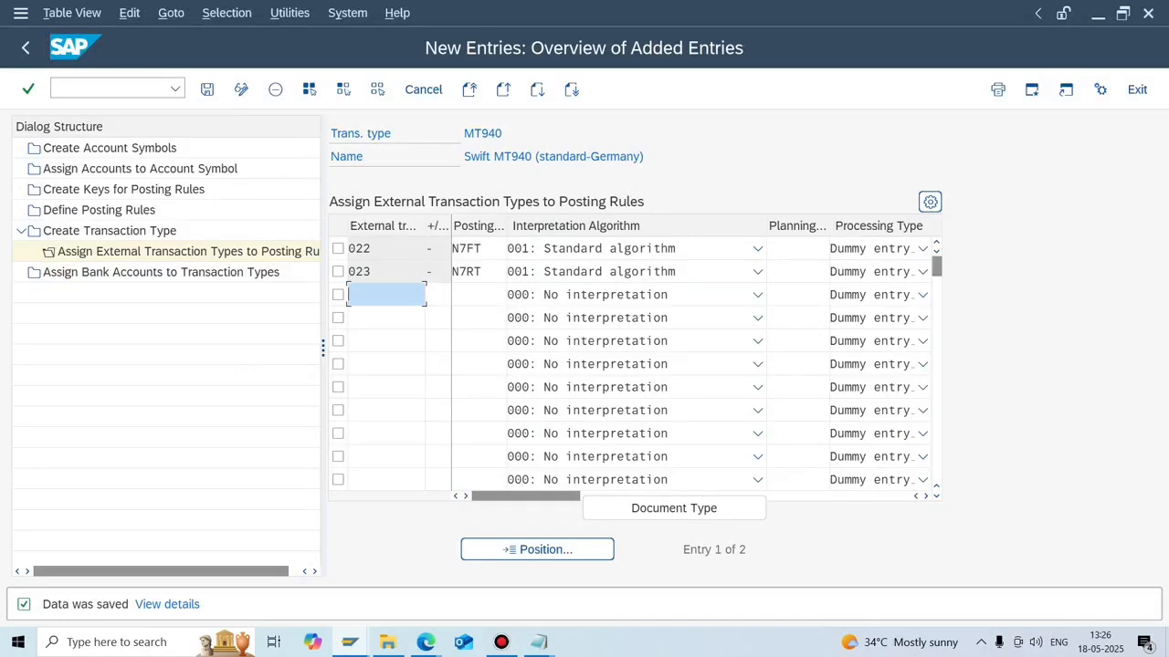
{"action": "key", "text": "ctrl+s"}
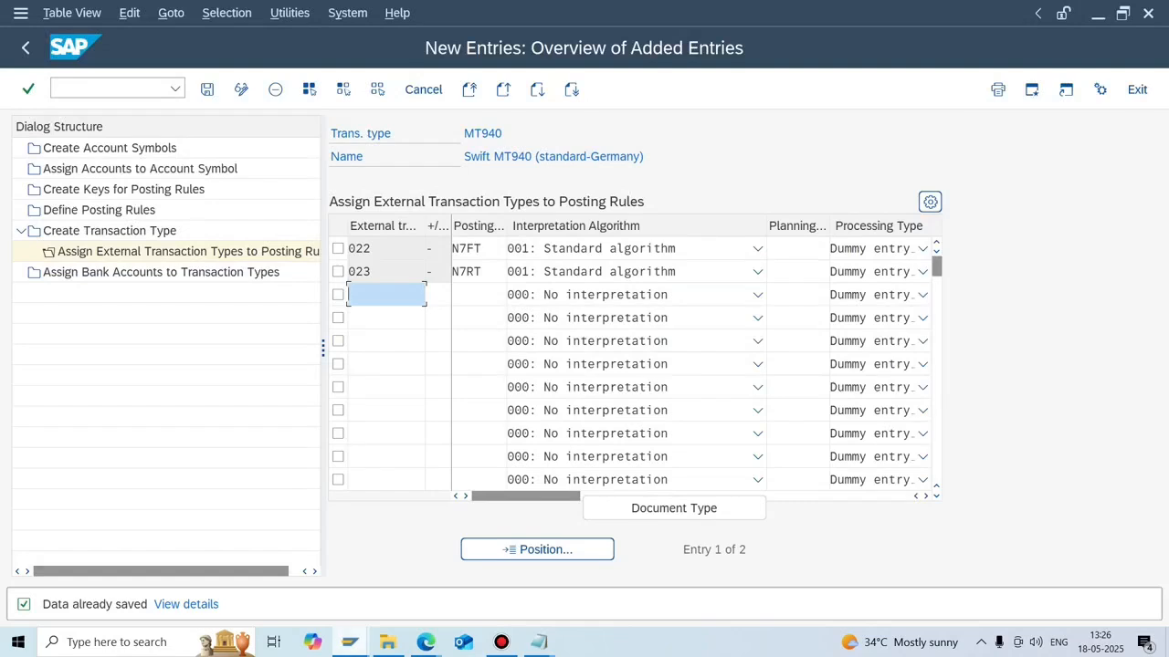
{"action": "key", "text": "alt+Tab"}
From the G/L line items window, launch bank statement import with /nFF_5.
{"action": "left_click", "coordinate": [350, 641]}
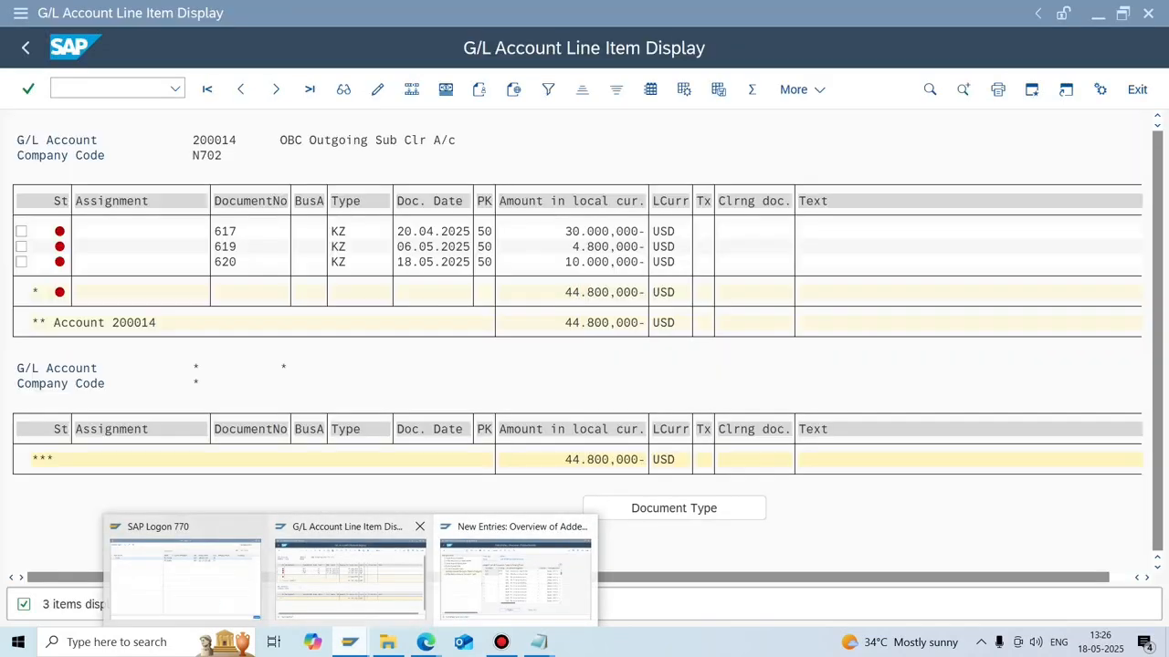
{"action": "left_click", "coordinate": [351, 573]}
{"action": "left_click", "coordinate": [98, 87]}
{"action": "type", "text": "/nff"}
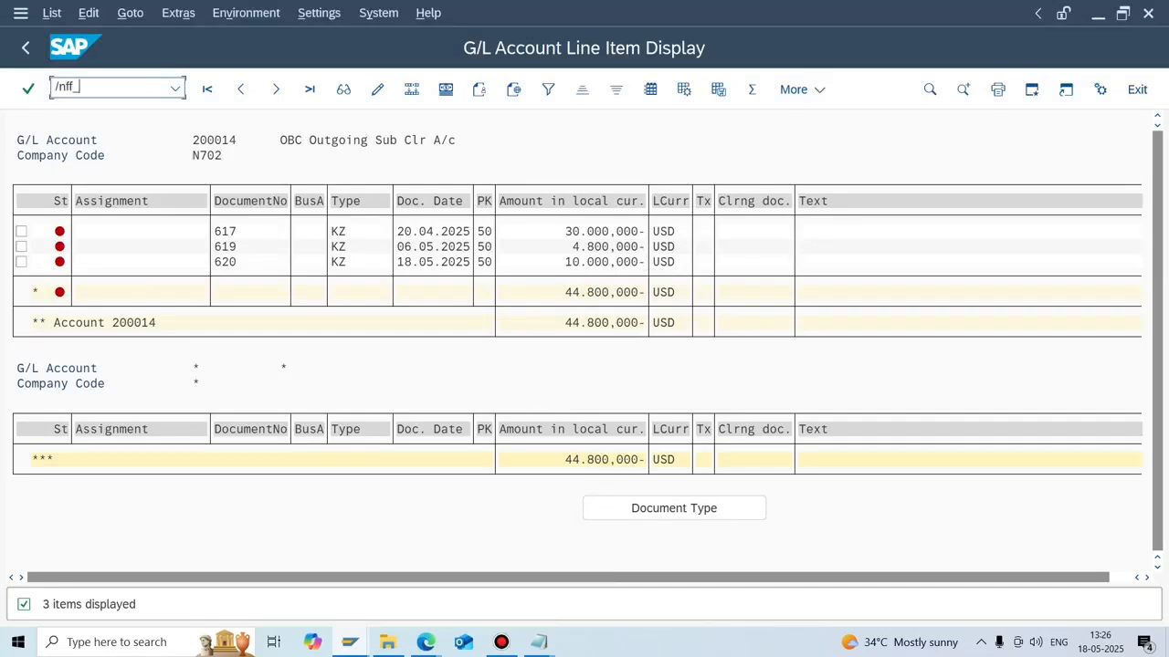
{"action": "type", "text": "_5"}
{"action": "key", "text": "Return"}
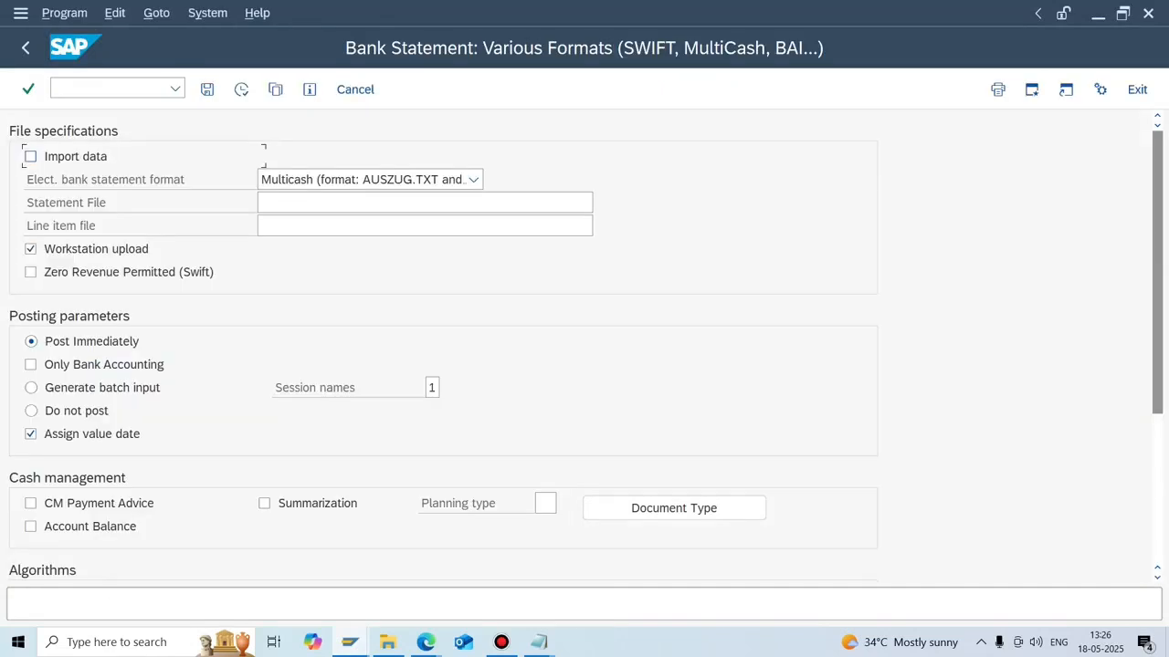
Choose format 'SWIFT MT940 with field 86 structured' and EBSFILE2.dat as the statement file.
{"action": "left_click", "coordinate": [474, 180]}
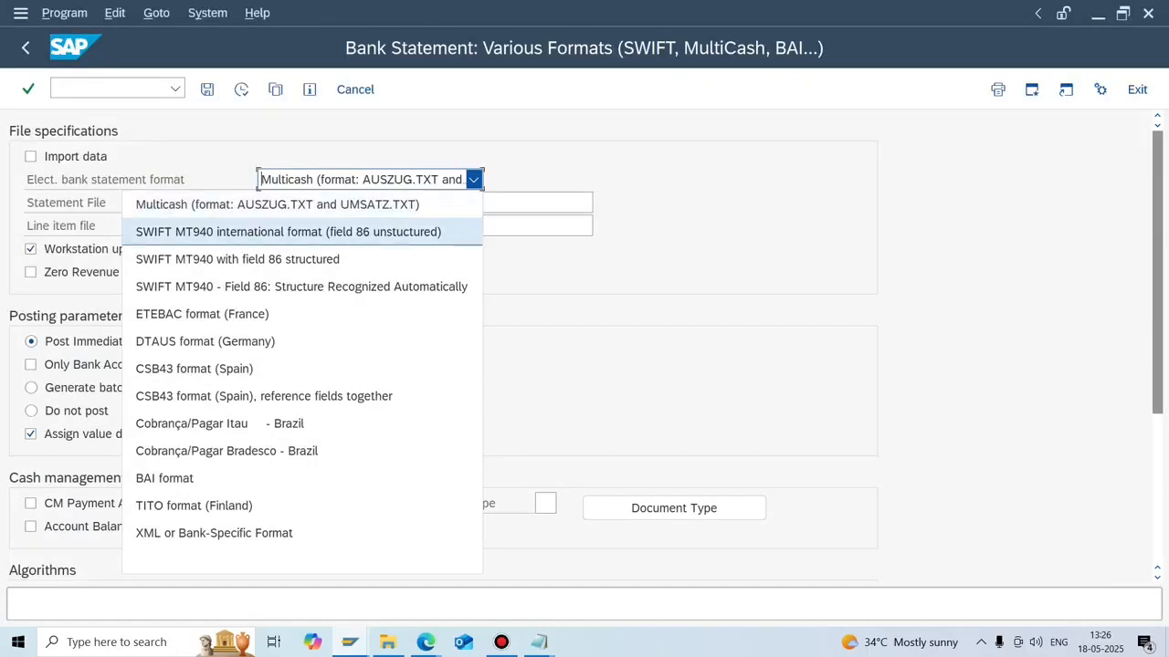
{"action": "key", "text": "Down"}
{"action": "key", "text": "Return"}
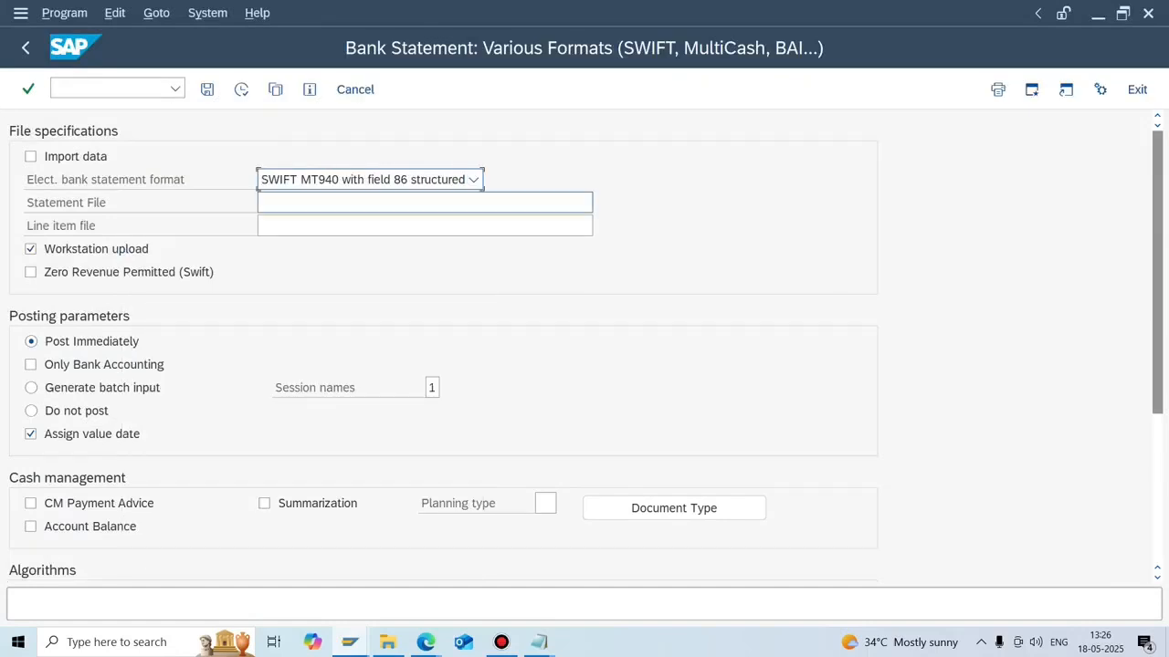
{"action": "key", "text": "Tab"}
{"action": "left_click", "coordinate": [601, 203]}
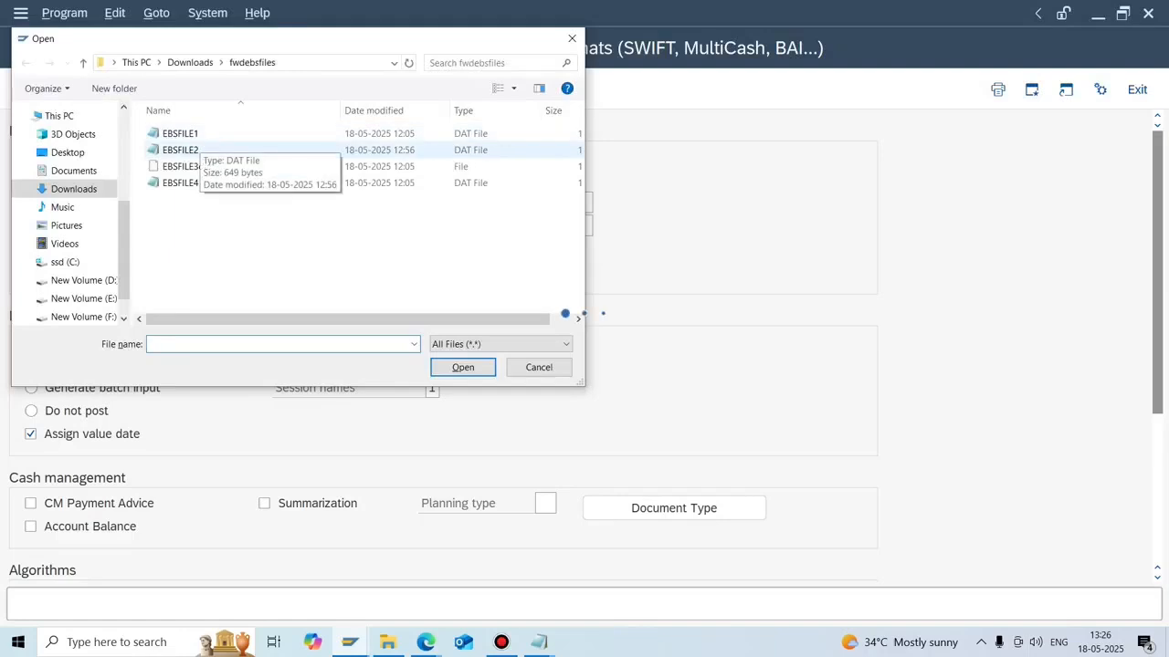
{"action": "double_click", "coordinate": [200, 149]}
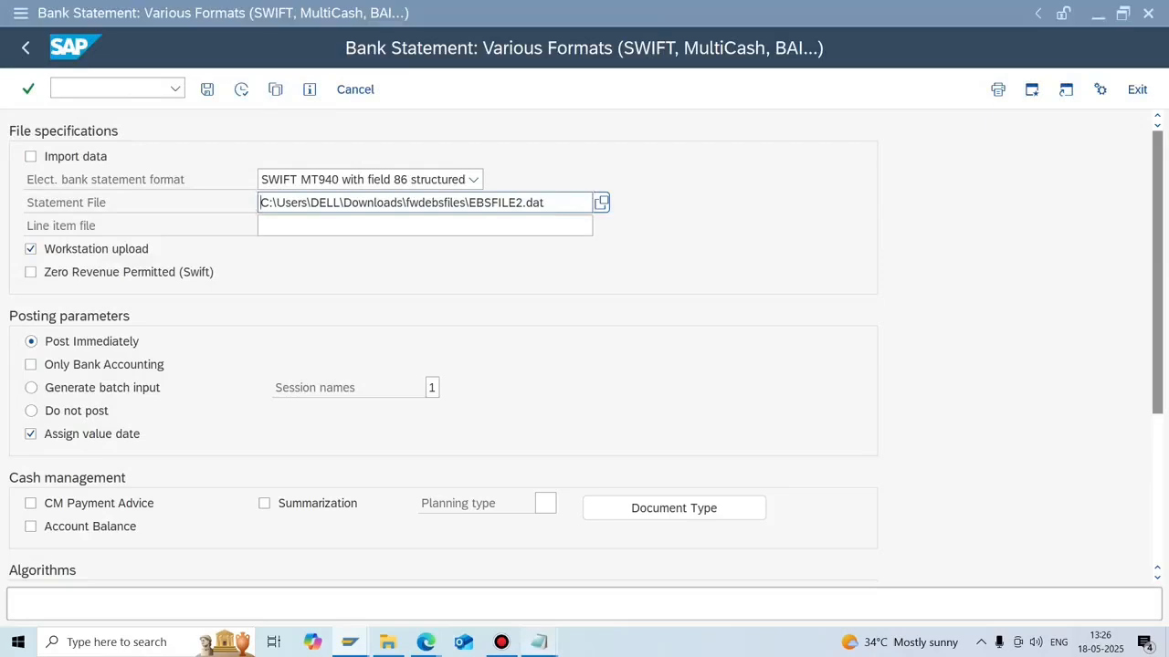
{"action": "left_click", "coordinate": [539, 642]}
{"action": "left_click", "coordinate": [619, 575]}
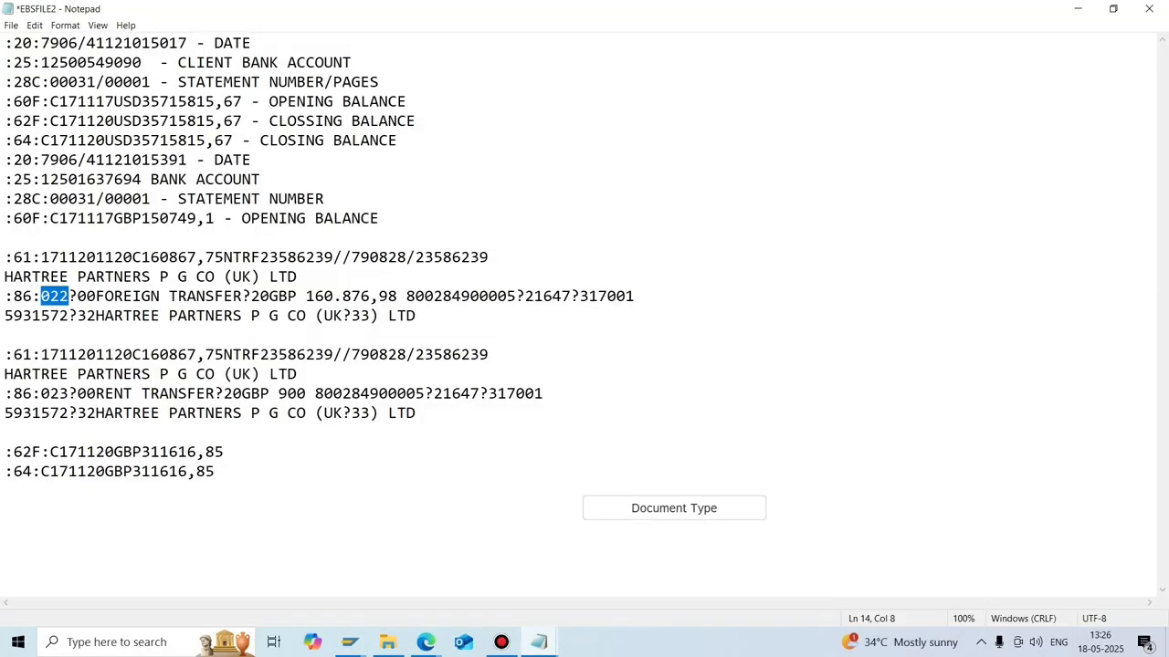
Leave the EBSFILE2 Notepad window and return to the SAP MT940 new-assignments table.
{"action": "left_click", "coordinate": [350, 642]}
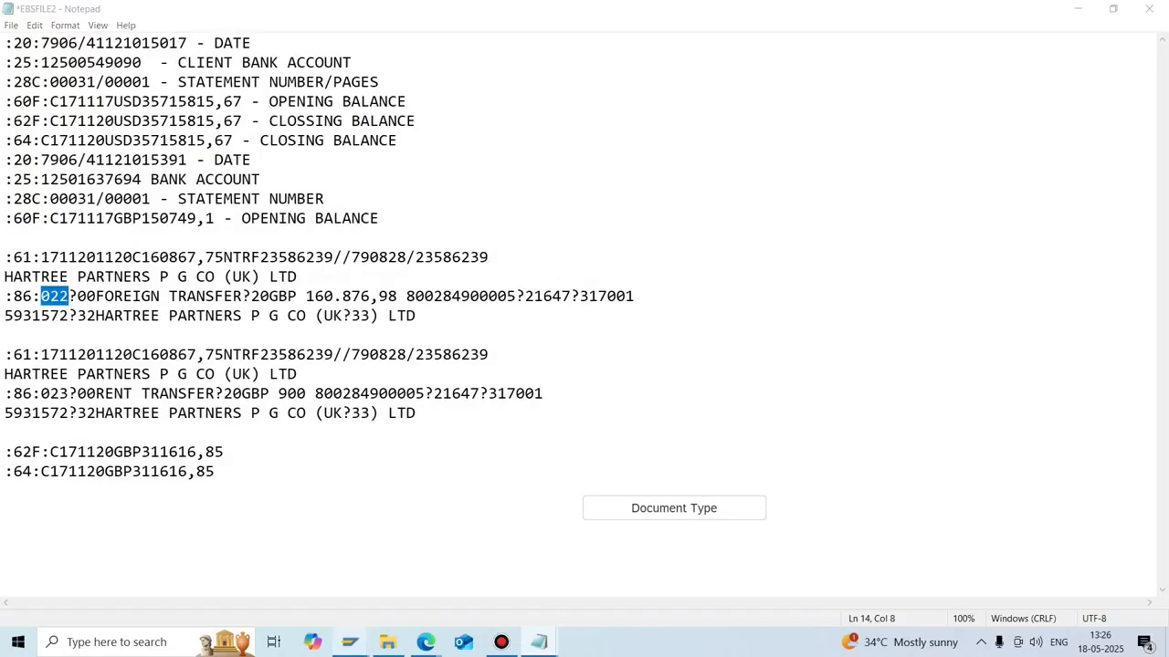
{"action": "left_click", "coordinate": [515, 571]}
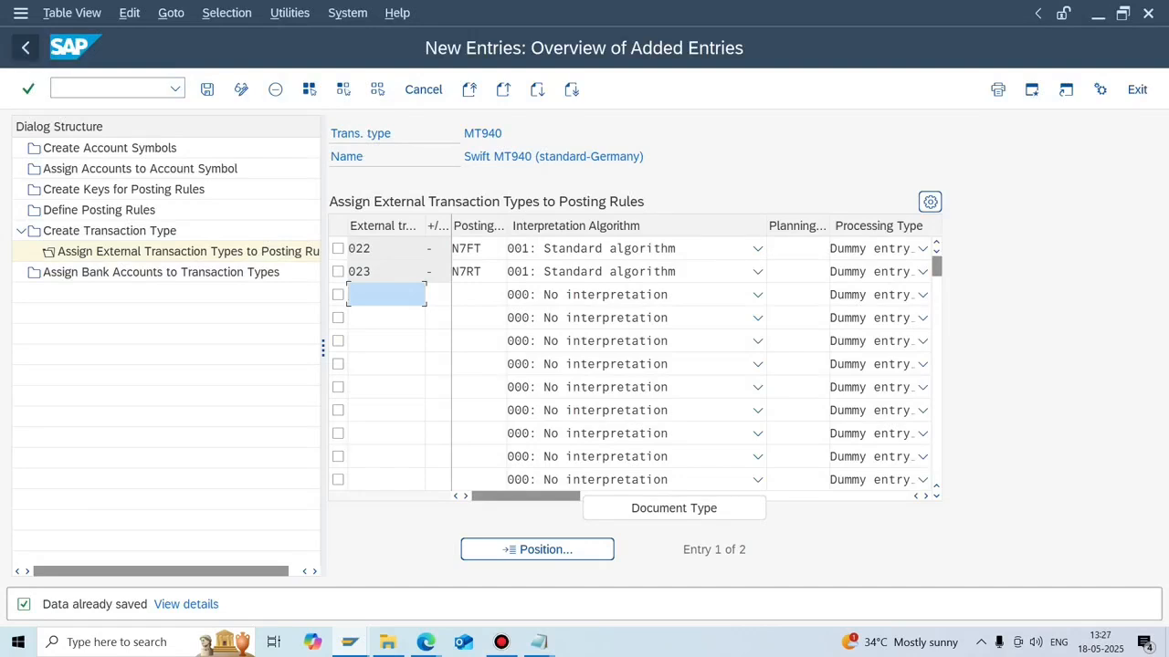
Check the N7FT posting rule's debit account symbol, then return to the MT940 list showing 022→N7FT and 023→N7RT.
{"action": "left_click", "coordinate": [26, 48]}
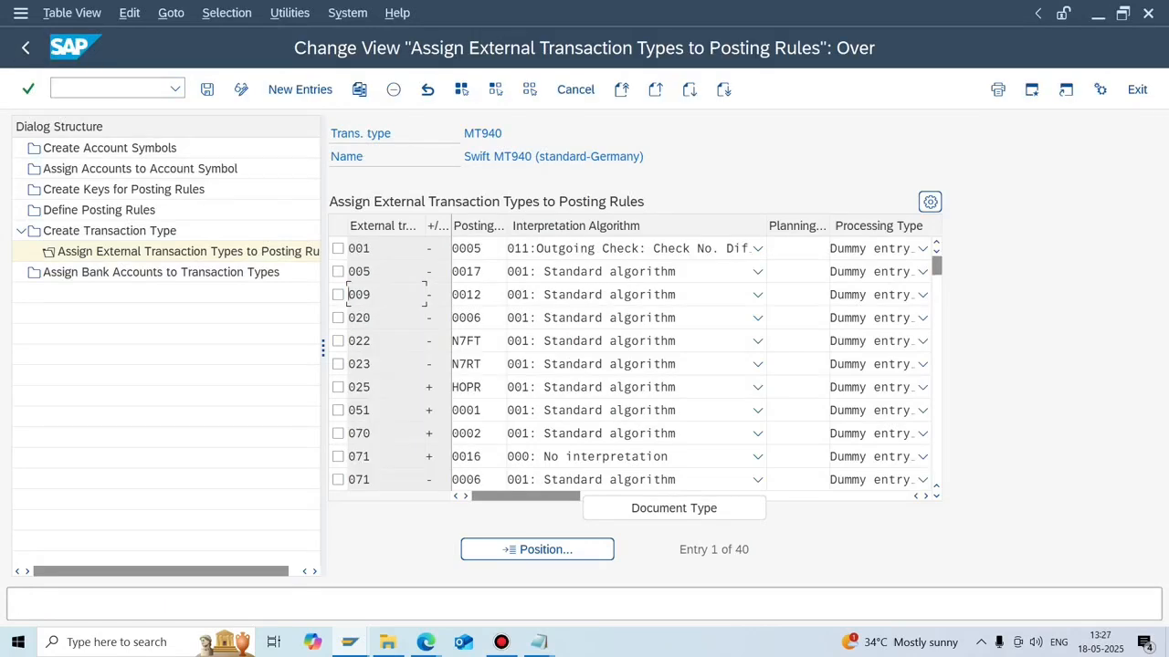
{"action": "key", "text": "Down"}
{"action": "key", "text": "Down"}
{"action": "key", "text": "Down"}
{"action": "key", "text": "Up"}
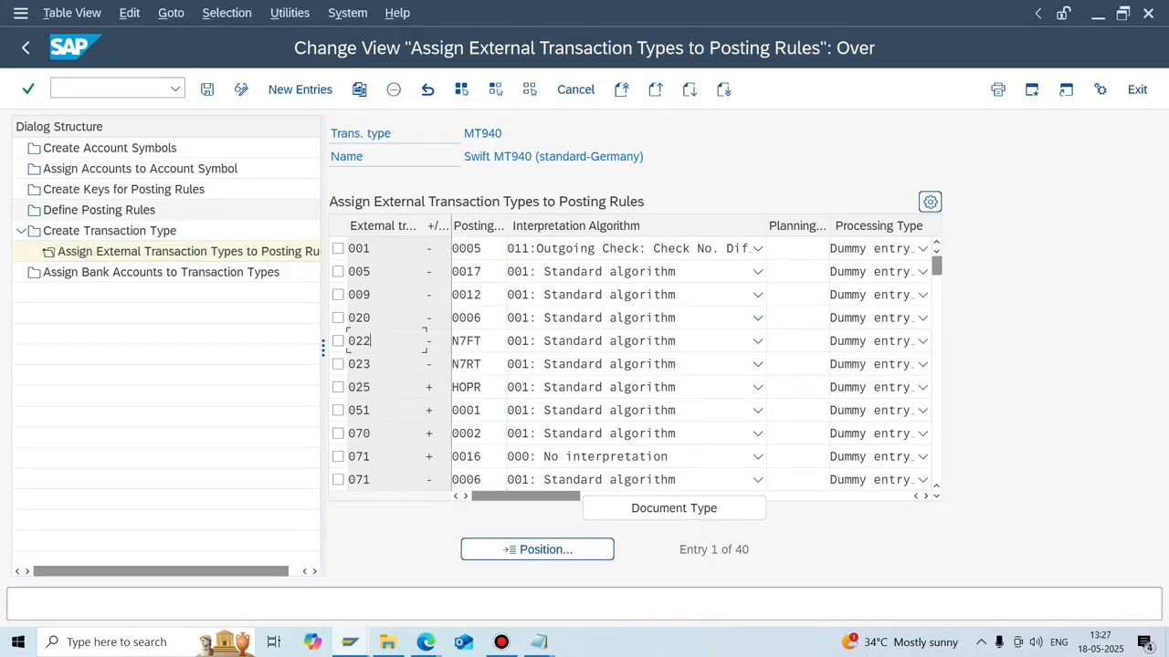
{"action": "left_click", "coordinate": [99, 209]}
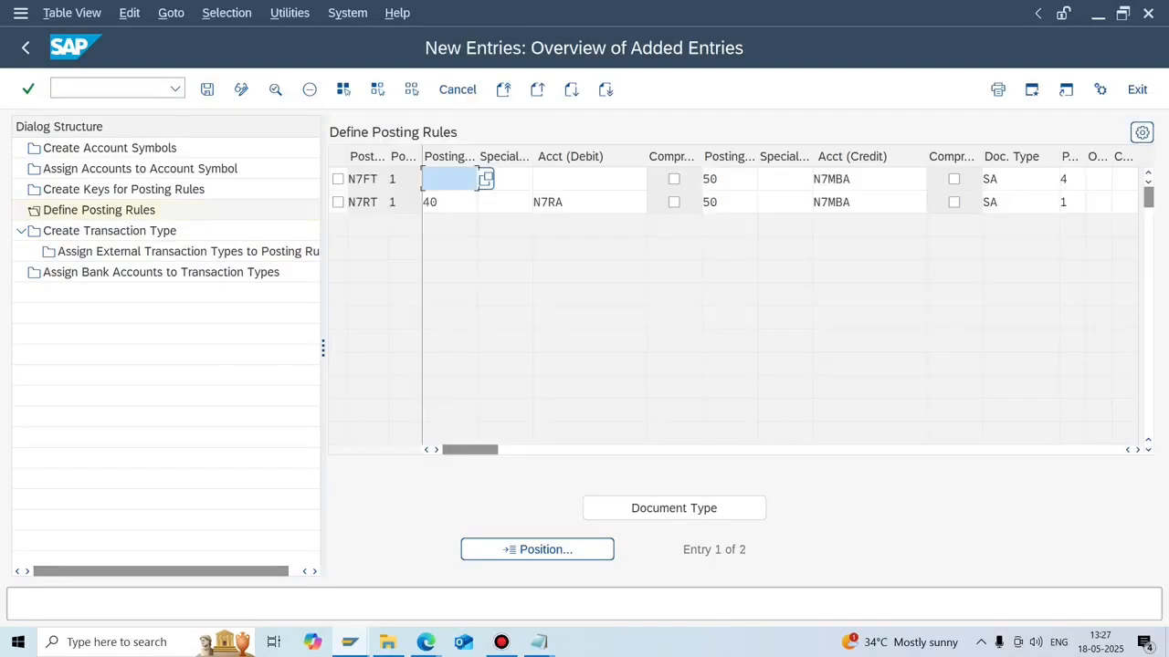
{"action": "double_click", "coordinate": [588, 178]}
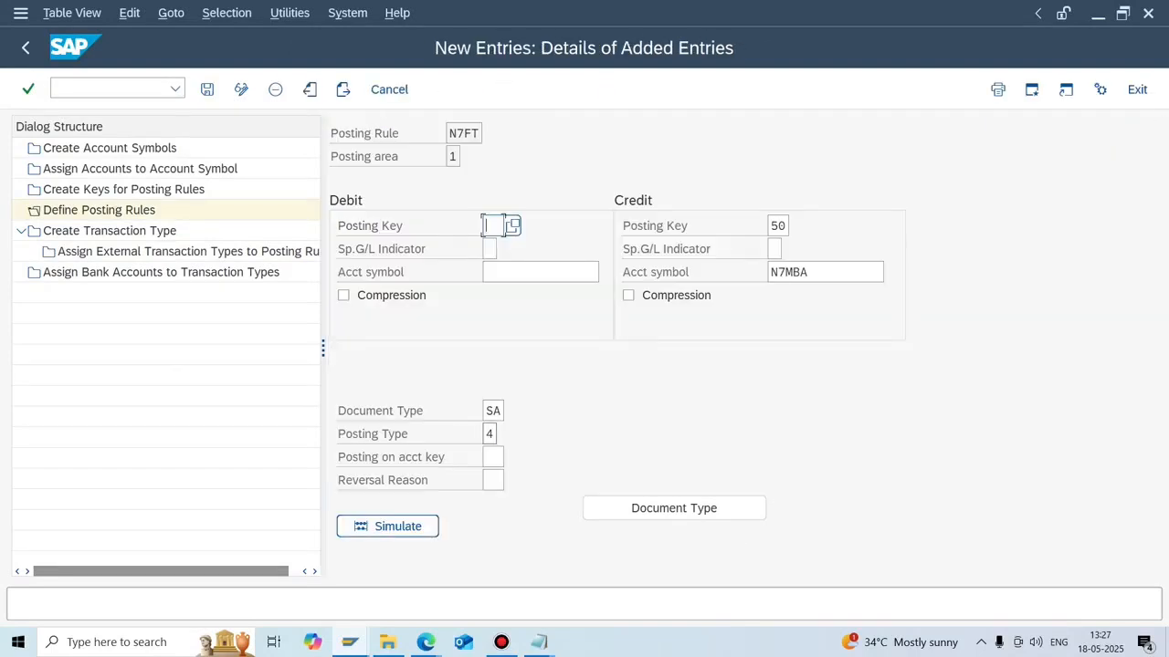
{"action": "left_click", "coordinate": [540, 272]}
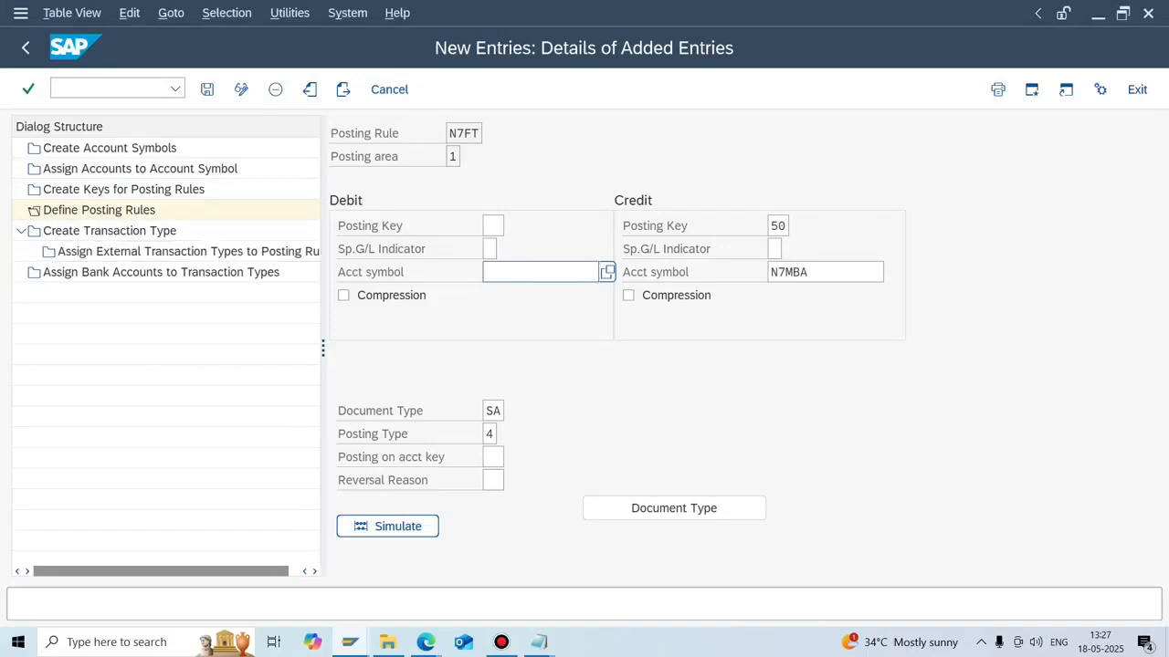
{"action": "double_click", "coordinate": [183, 251]}
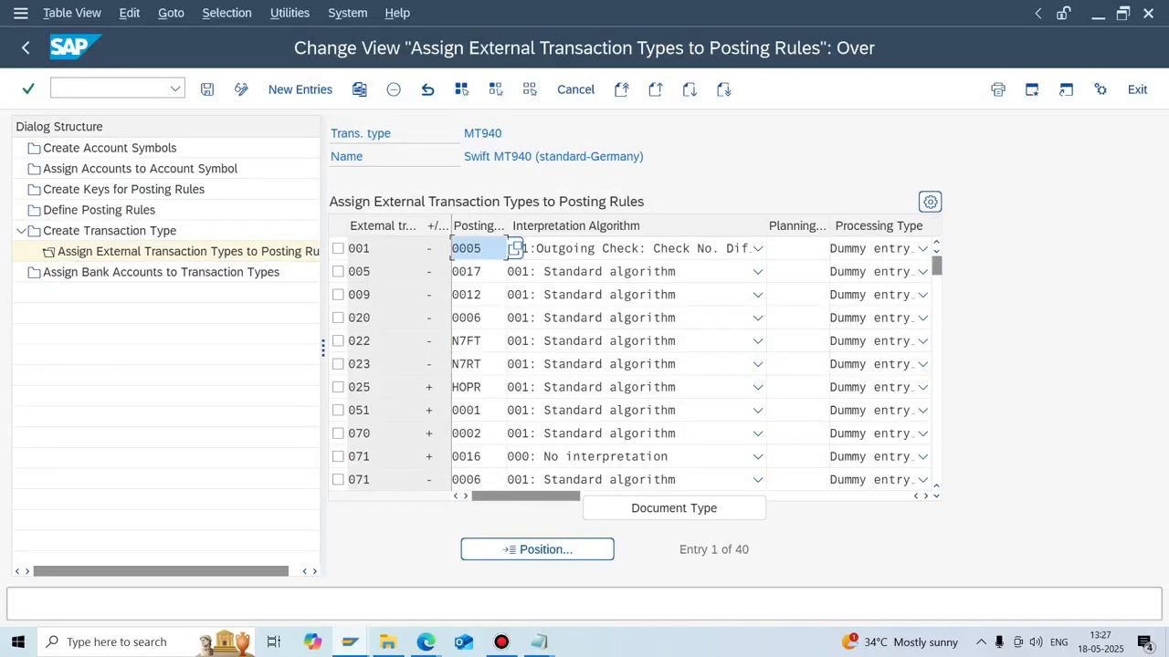
Jump the assignment list to transaction 0023 and look at its N7RT posting rule.
{"action": "left_click", "coordinate": [537, 548]}
{"action": "type", "text": "00"}
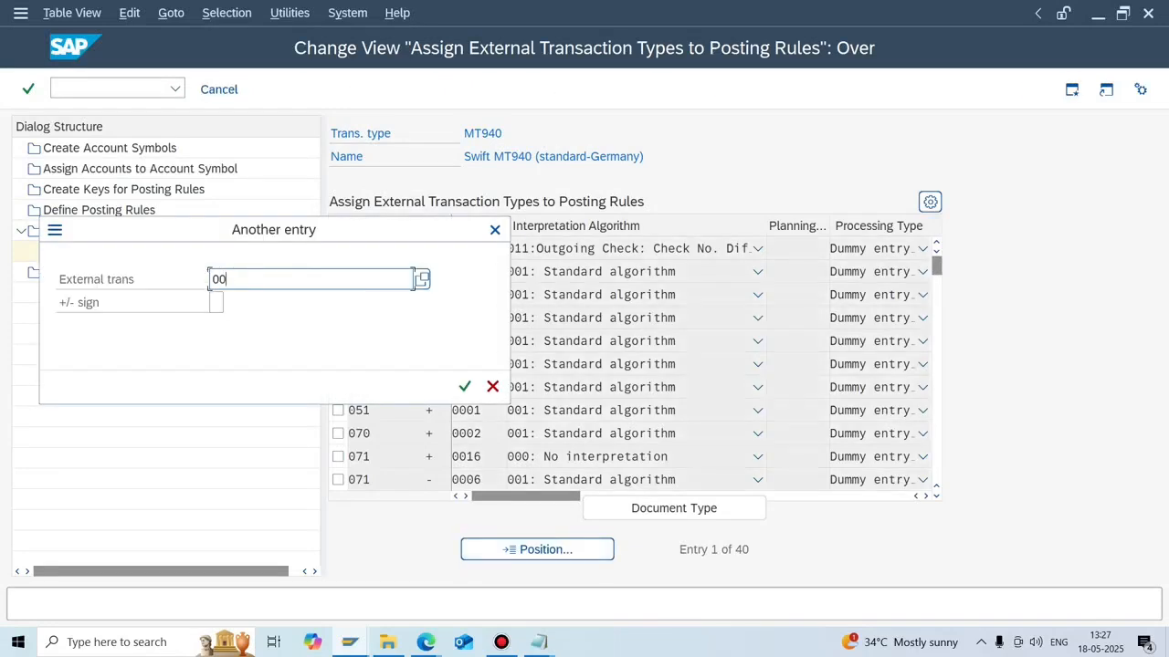
{"action": "type", "text": "23"}
{"action": "key", "text": "Return"}
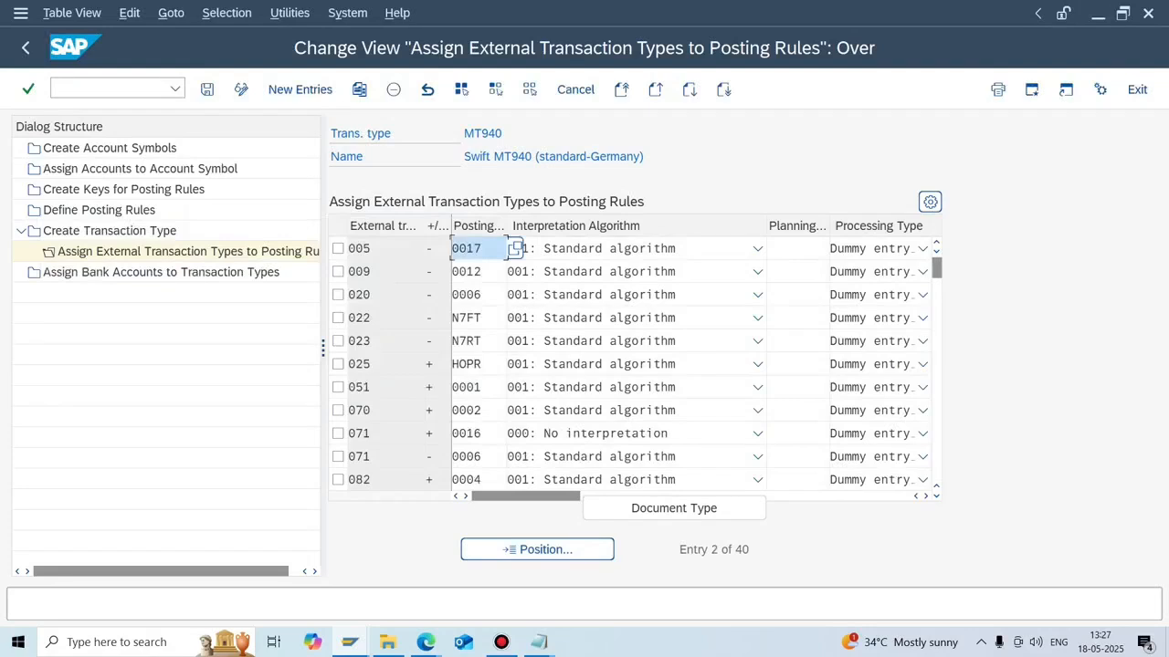
{"action": "left_click", "coordinate": [484, 341]}
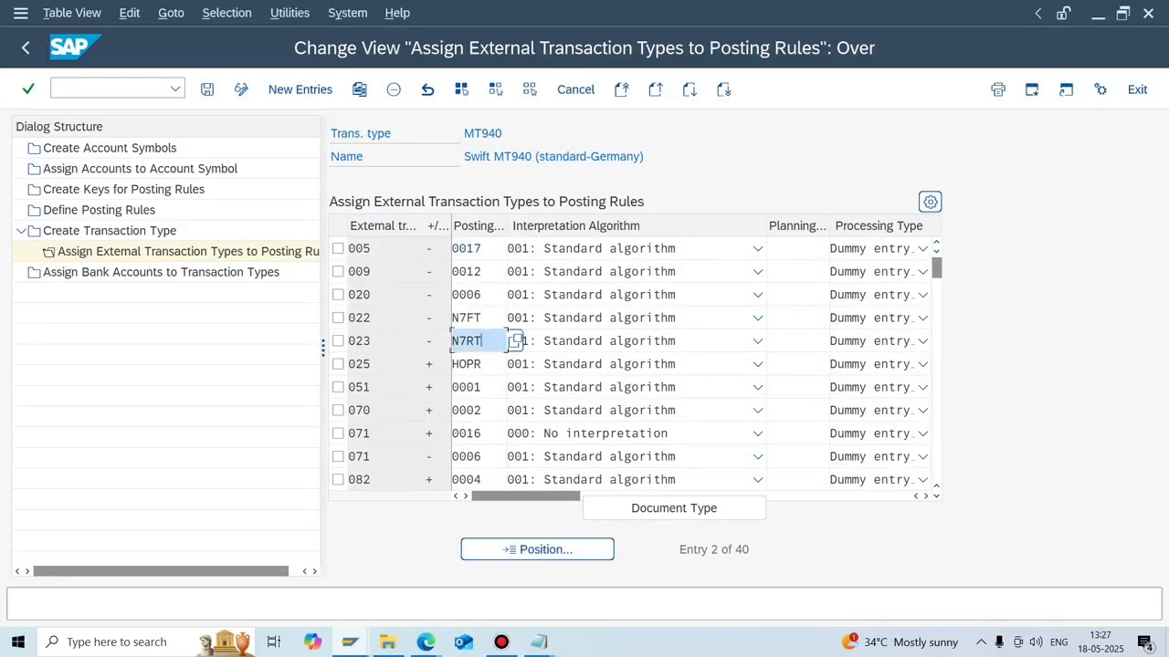
Check N7RT's credit account symbol N7MBA, then view the account symbol to G/L assignments.
{"action": "left_click", "coordinate": [99, 209]}
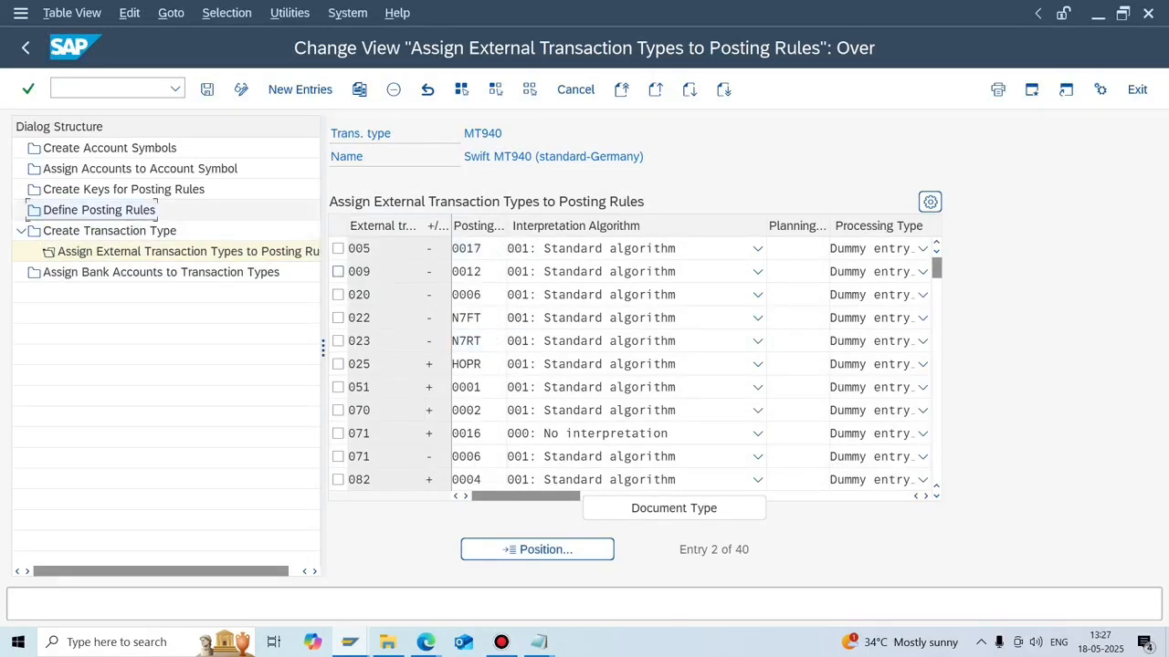
{"action": "double_click", "coordinate": [99, 210]}
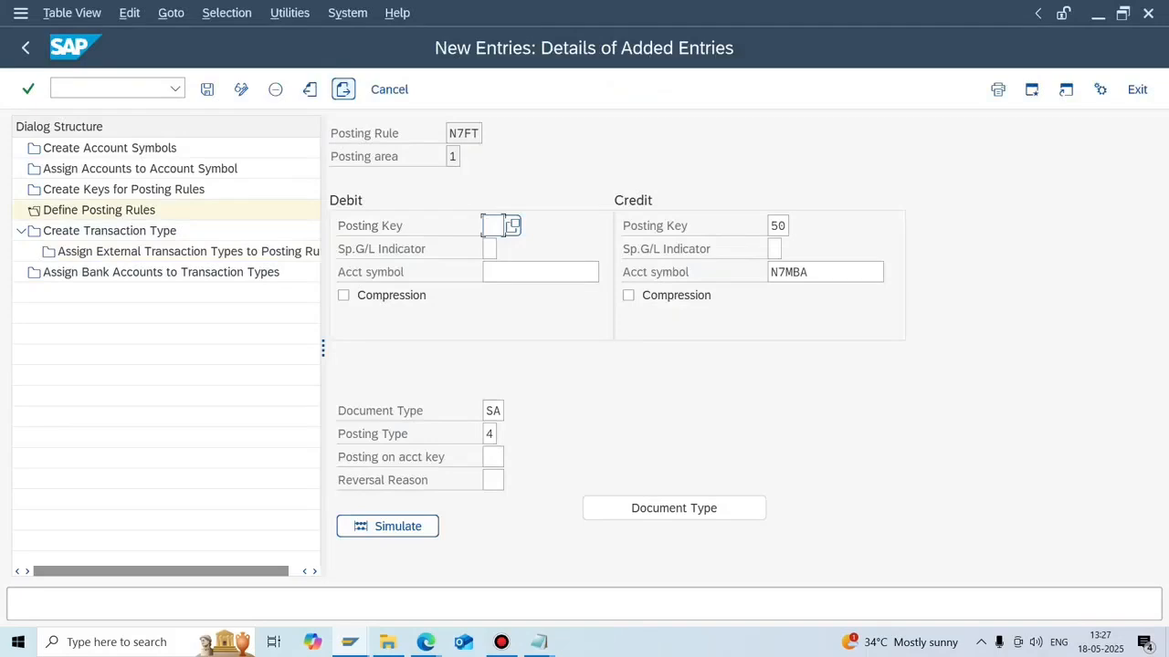
{"action": "left_click", "coordinate": [25, 47]}
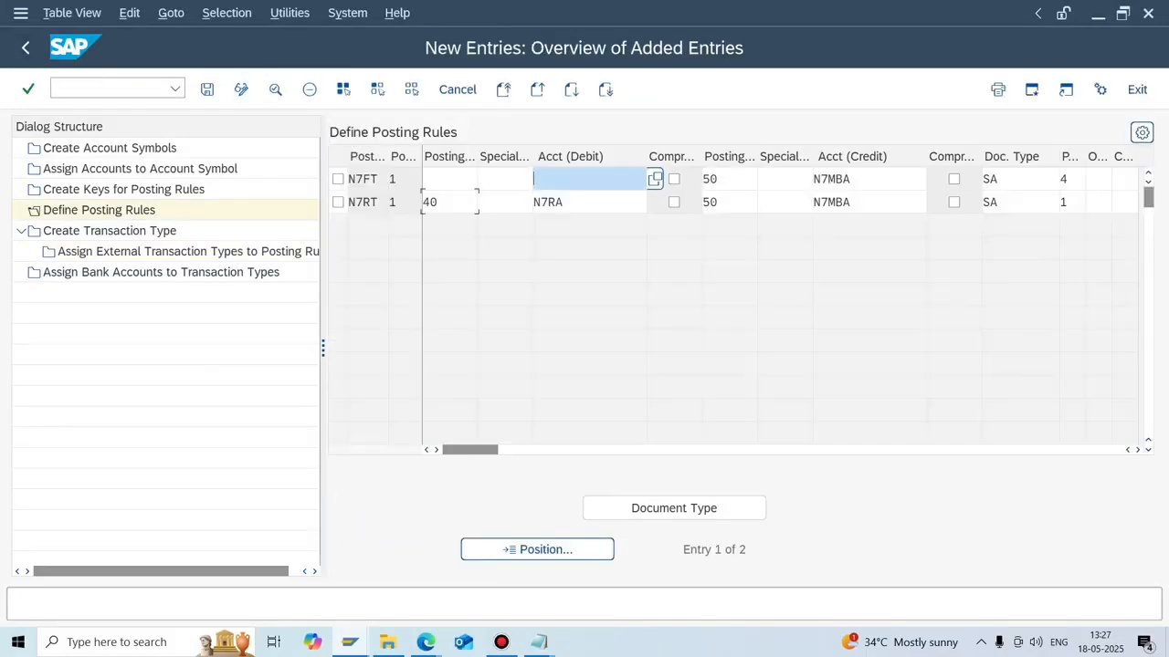
{"action": "double_click", "coordinate": [365, 202]}
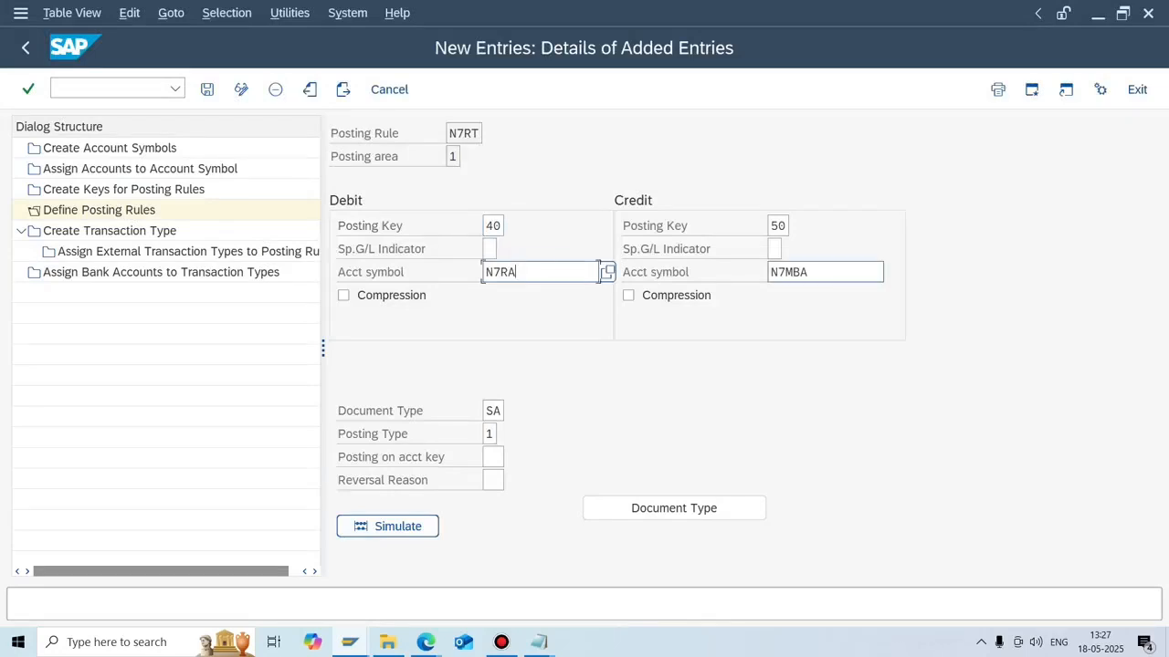
{"action": "left_click", "coordinate": [822, 272]}
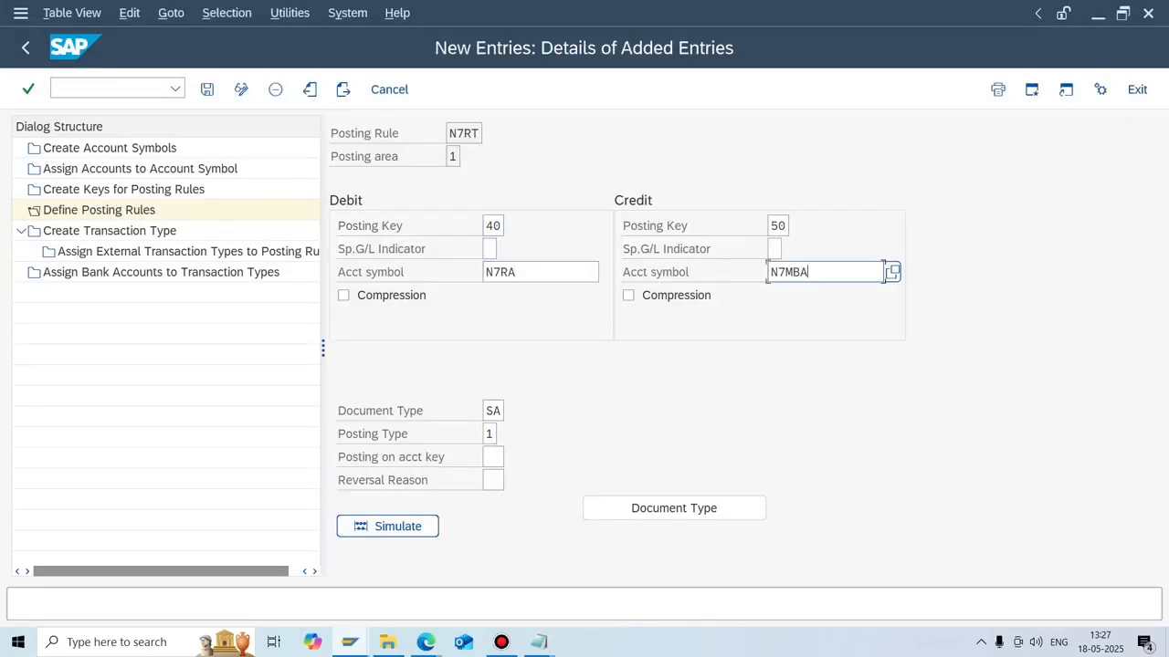
{"action": "double_click", "coordinate": [137, 168]}
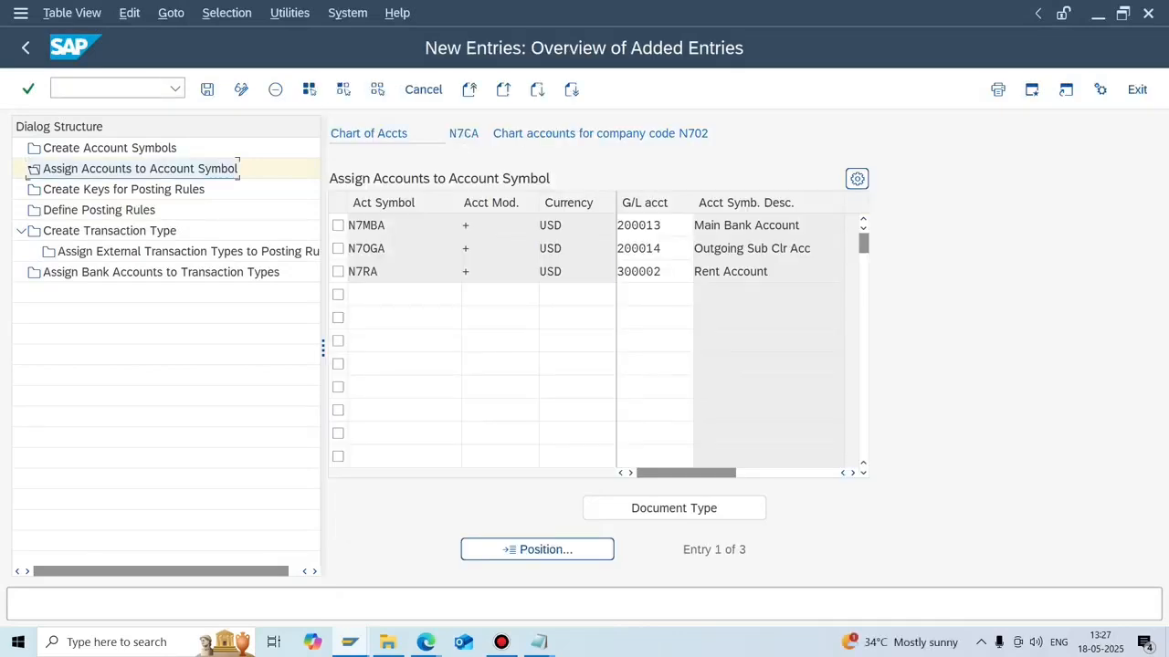
Check G/L account 300002 for the rent symbol and 200013 for N7MBA, then return to the MT940 assignments.
{"action": "left_click", "coordinate": [647, 271]}
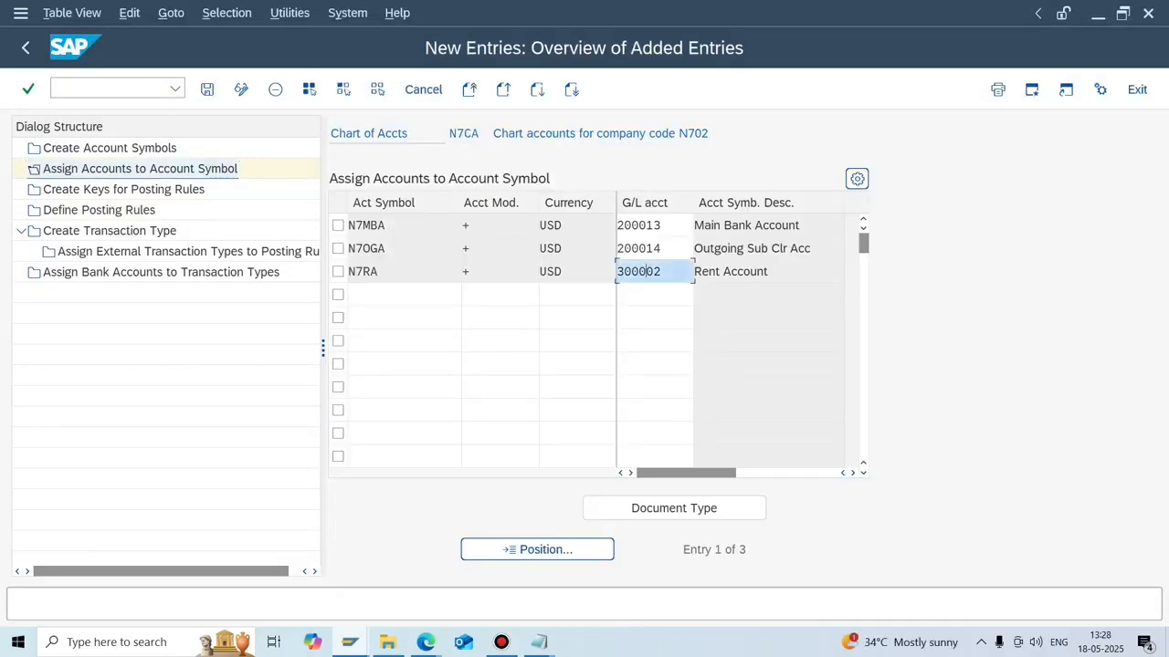
{"action": "left_click", "coordinate": [646, 225]}
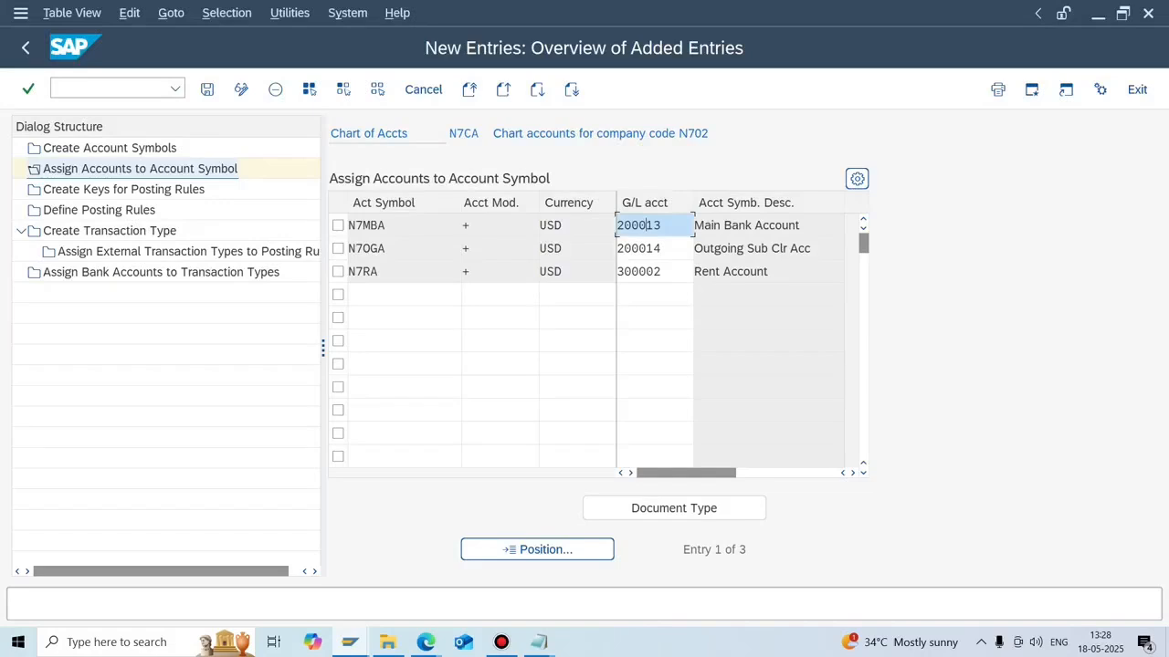
{"action": "double_click", "coordinate": [188, 252]}
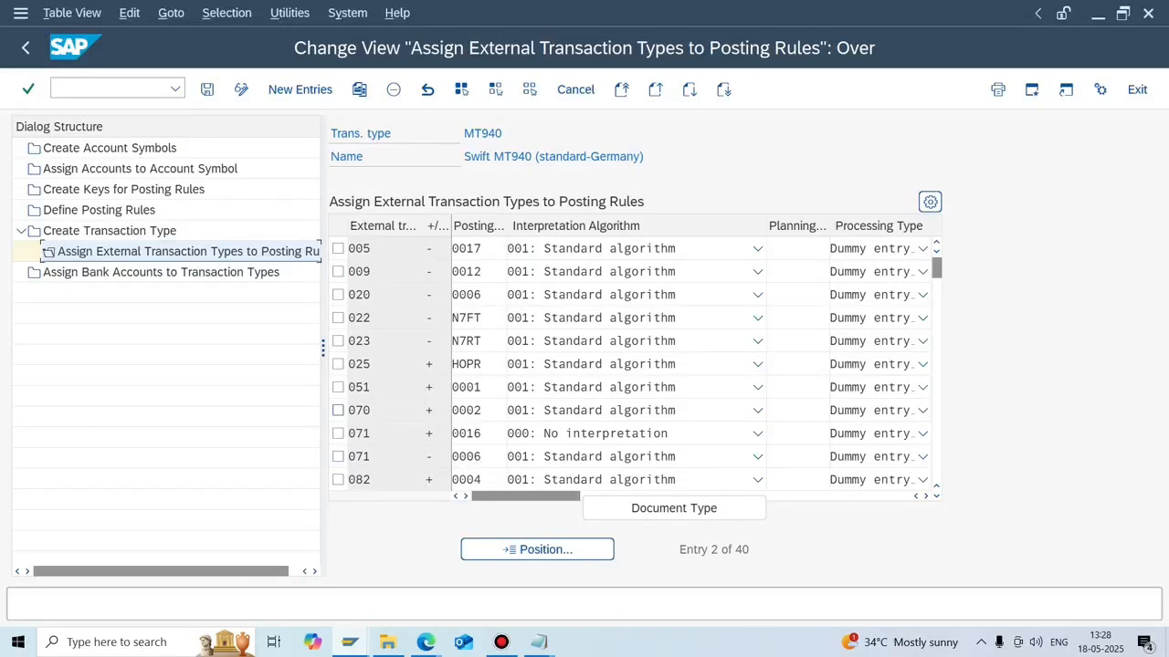
Recheck debit posting key 40 and the transaction type list, then bring up EBSFILE2 in Notepad.
{"action": "double_click", "coordinate": [99, 210]}
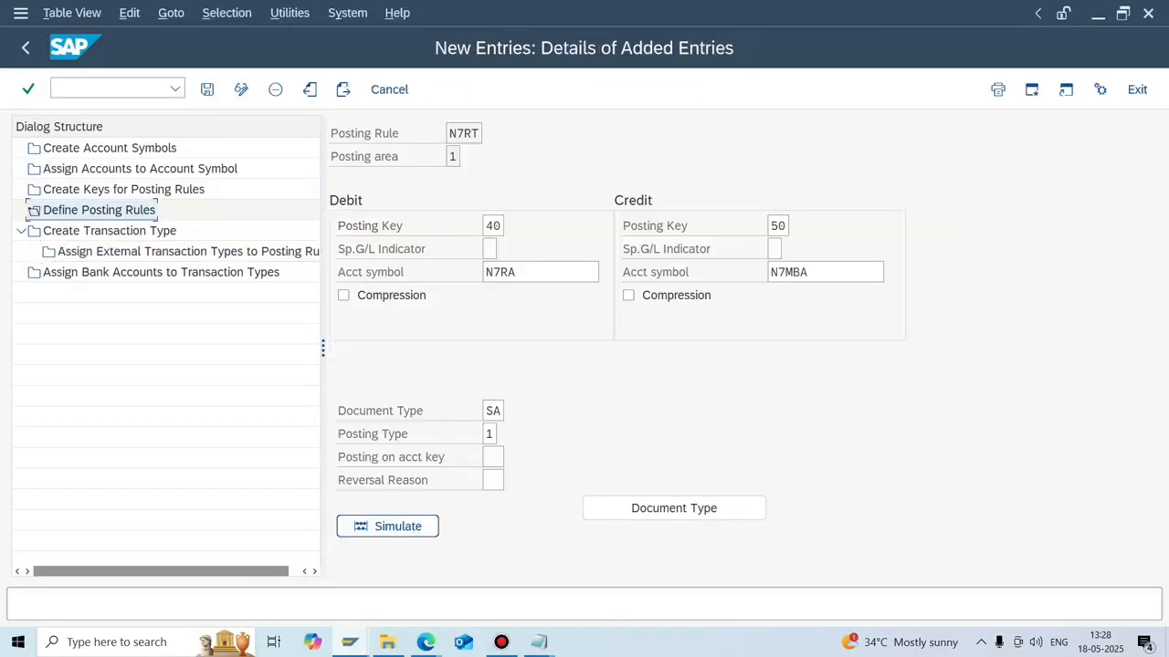
{"action": "left_click", "coordinate": [491, 226]}
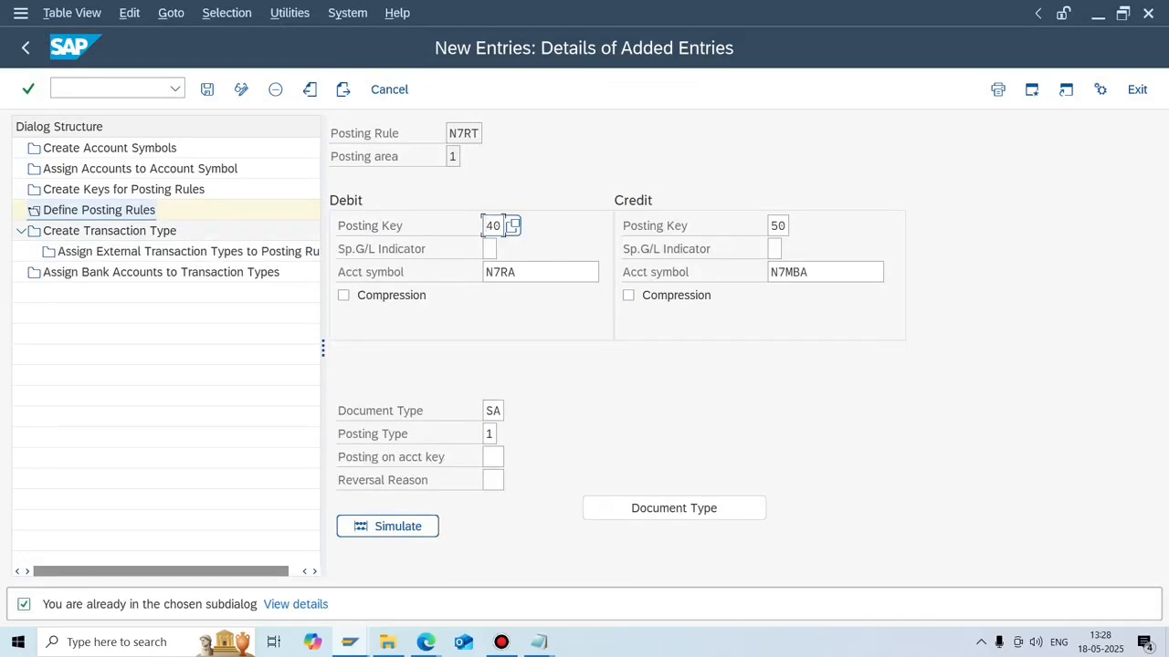
{"action": "double_click", "coordinate": [109, 231]}
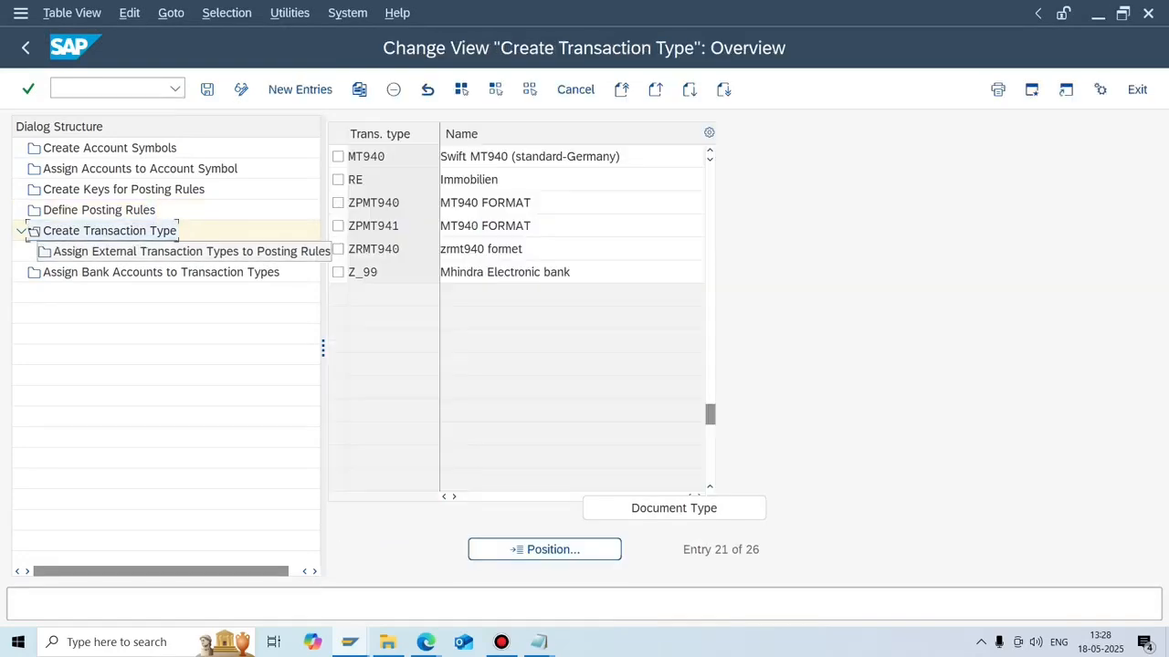
{"action": "double_click", "coordinate": [173, 252]}
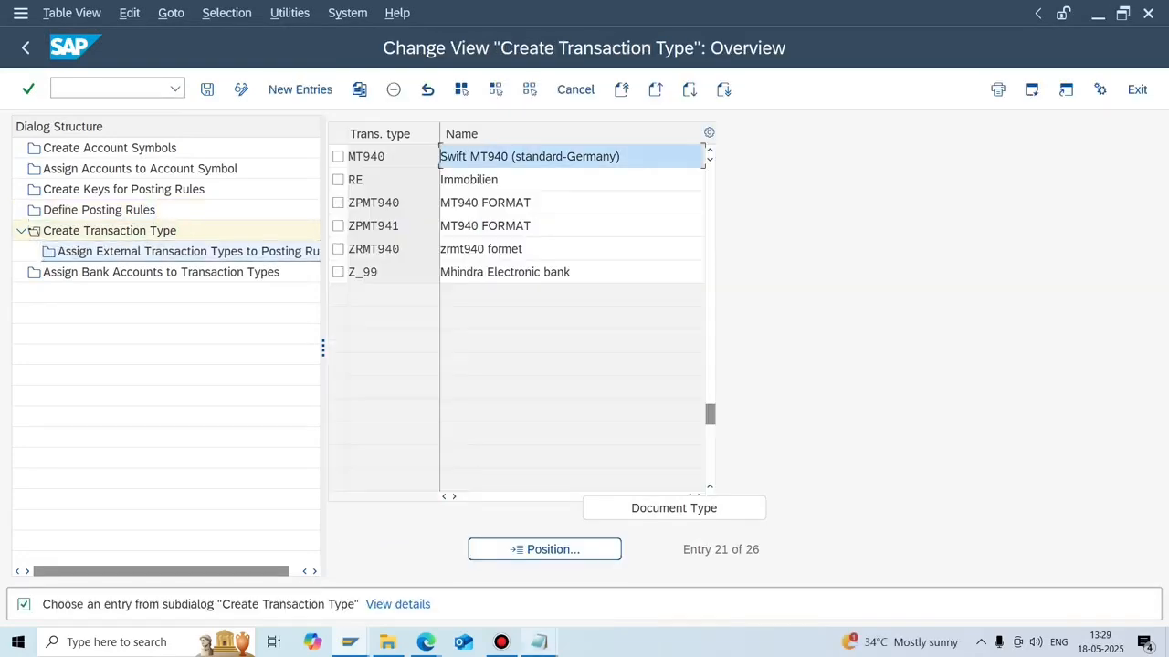
{"action": "mouse_move", "coordinate": [539, 641]}
{"action": "left_click", "coordinate": [640, 557]}
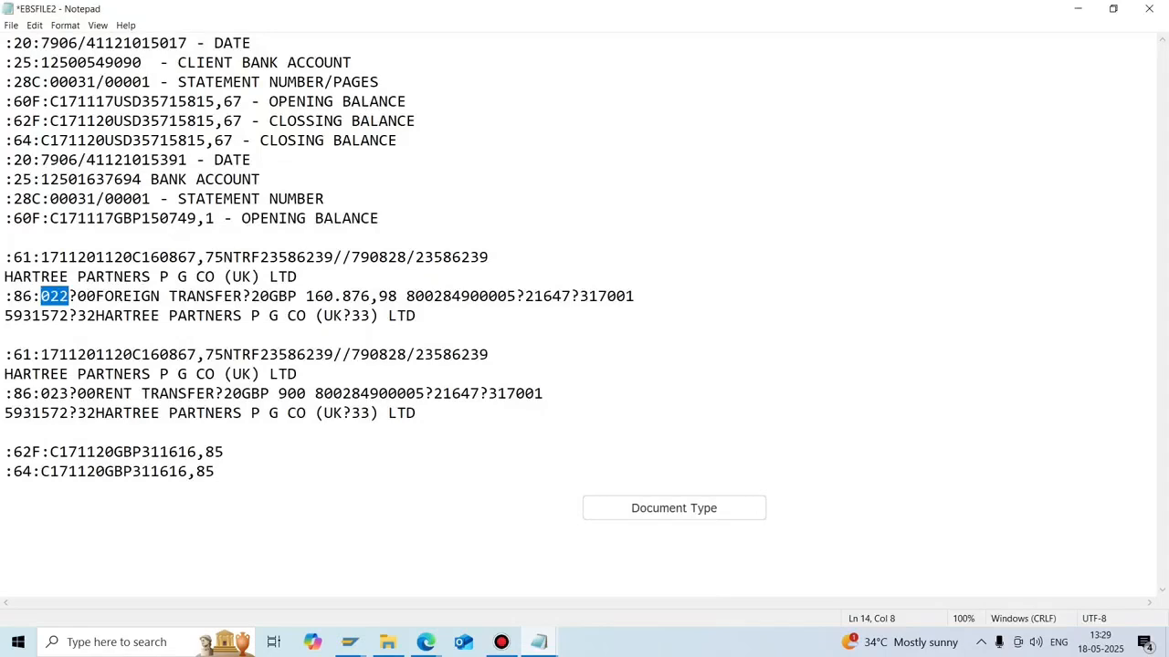
Look over EBSFILE2's header lines, then return to SAP's Assign Bank Accounts to Transaction Types view.
{"action": "left_click_drag", "start_coordinate": [134, 63], "coordinate": [141, 257]}
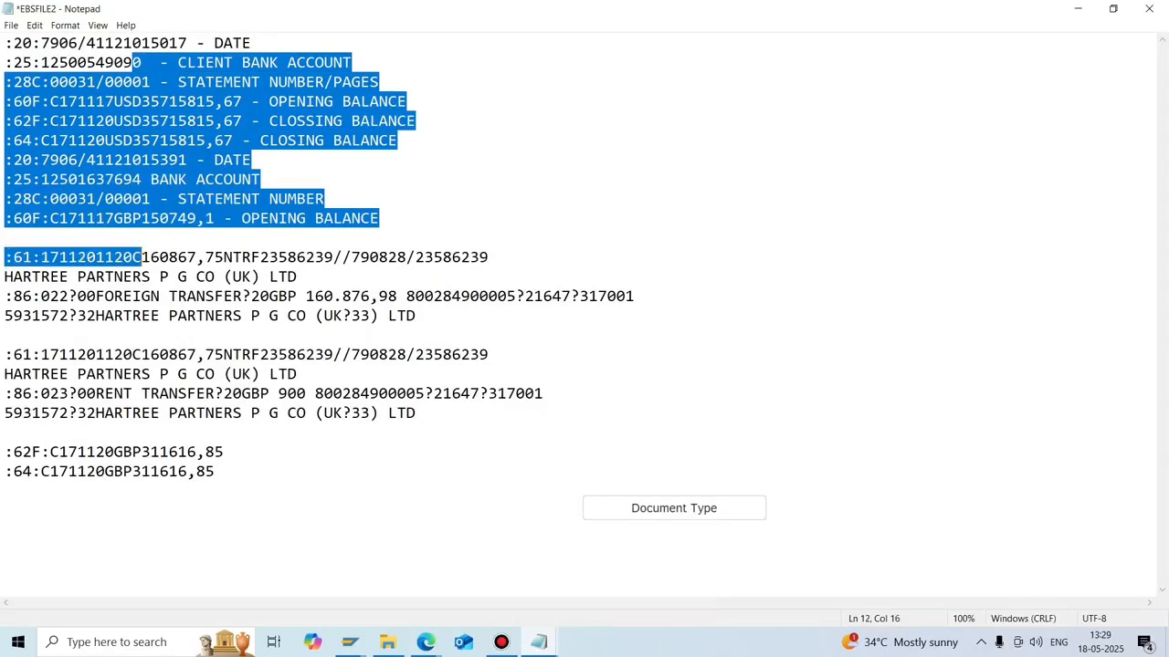
{"action": "left_click", "coordinate": [142, 256]}
{"action": "left_click", "coordinate": [141, 511]}
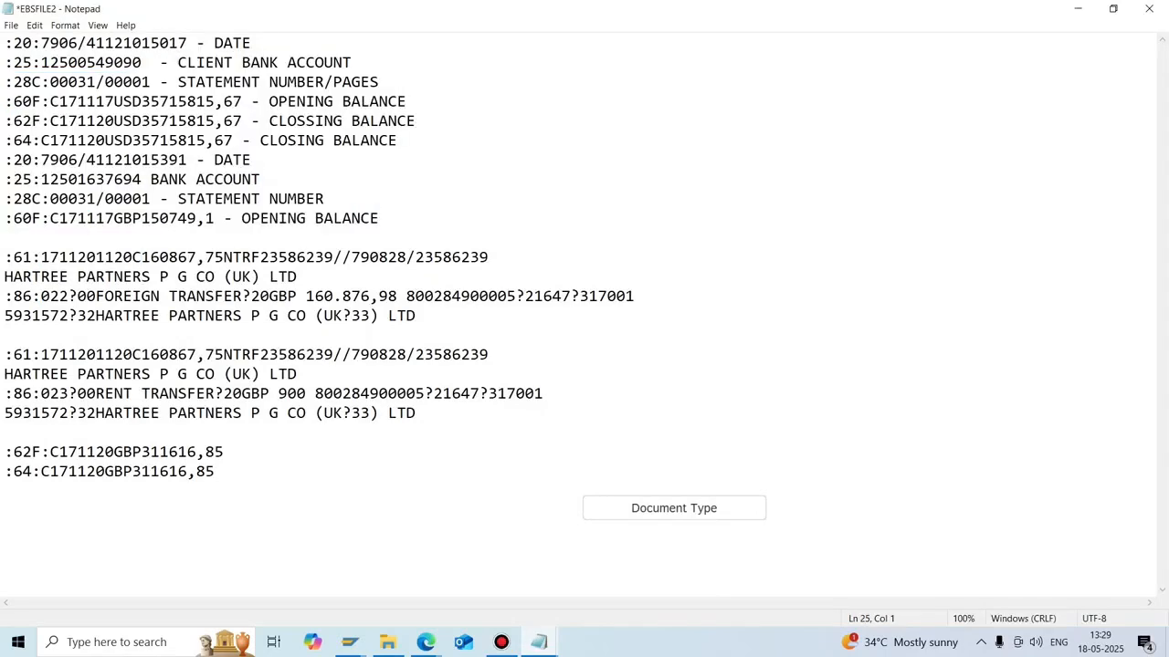
{"action": "mouse_move", "coordinate": [349, 642]}
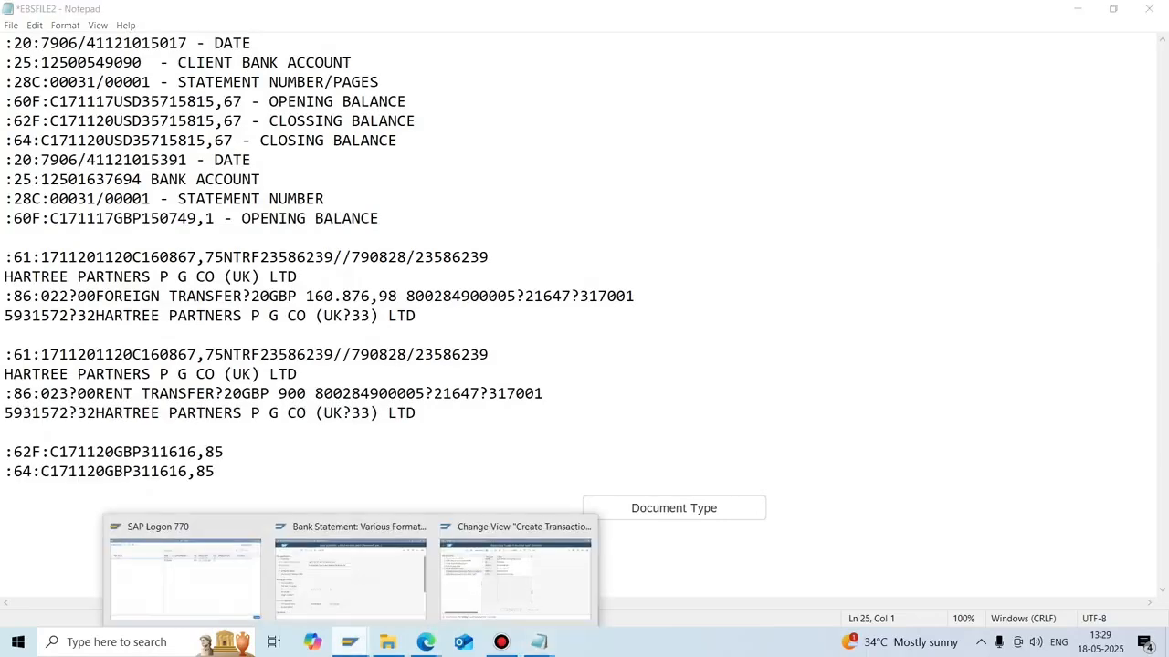
{"action": "left_click", "coordinate": [349, 575]}
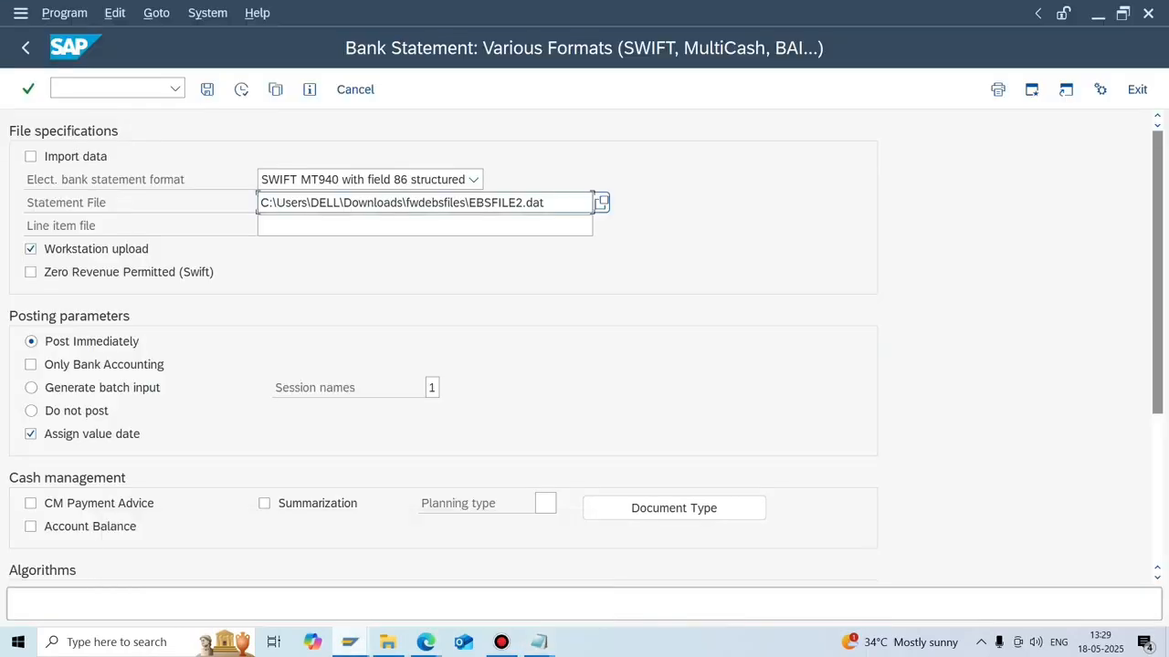
{"action": "left_click", "coordinate": [515, 576]}
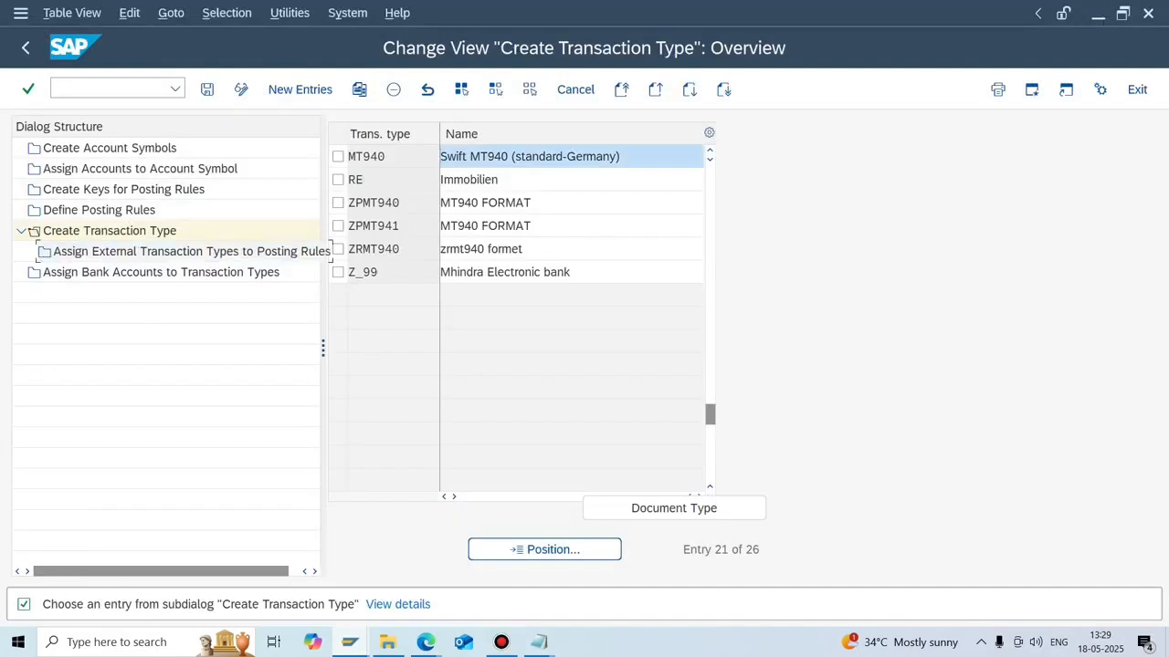
{"action": "double_click", "coordinate": [161, 272]}
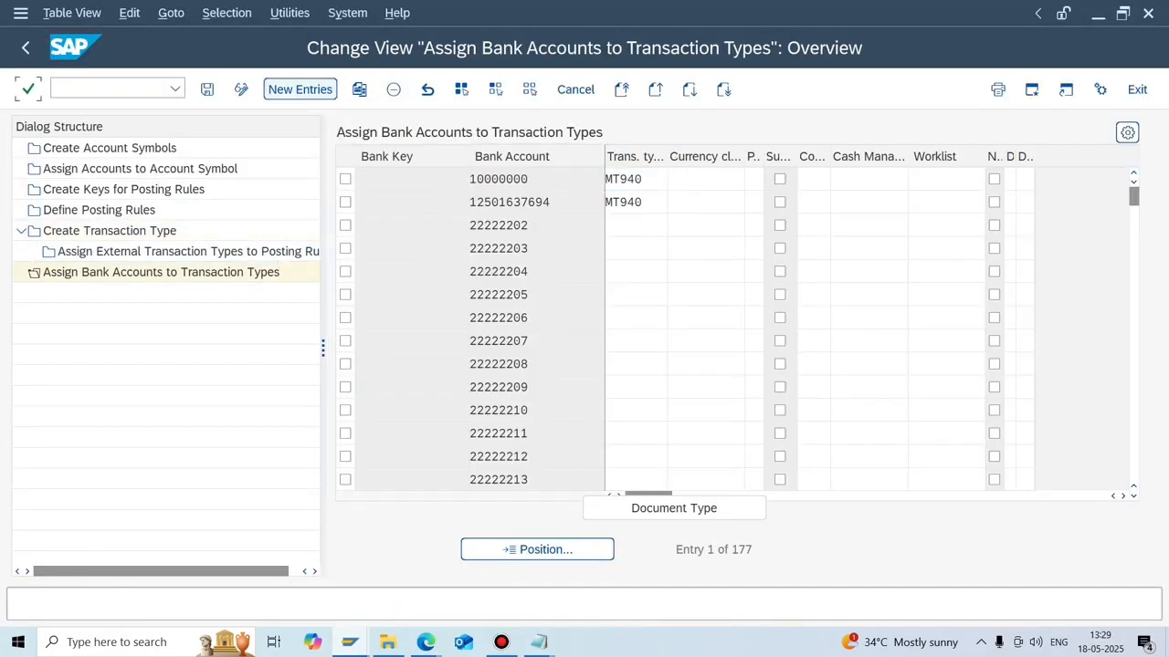
Start a new assignment row and copy the OBC house bank's account number via /nfeban for company code N702.
{"action": "left_click", "coordinate": [300, 88]}
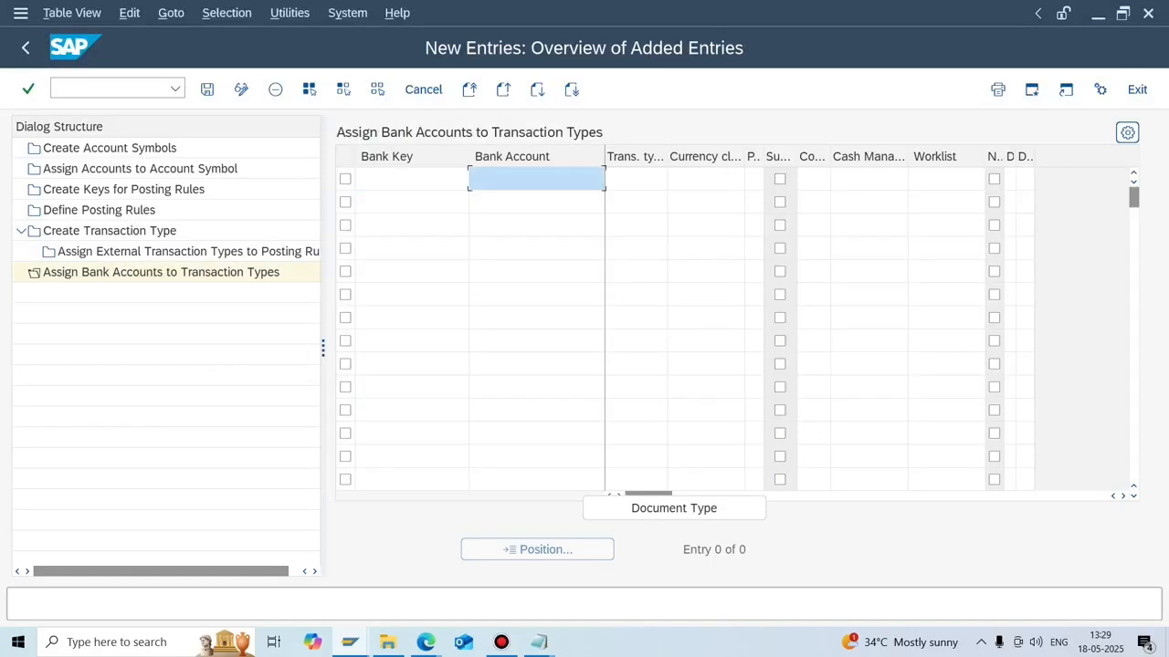
{"action": "left_click", "coordinate": [351, 642]}
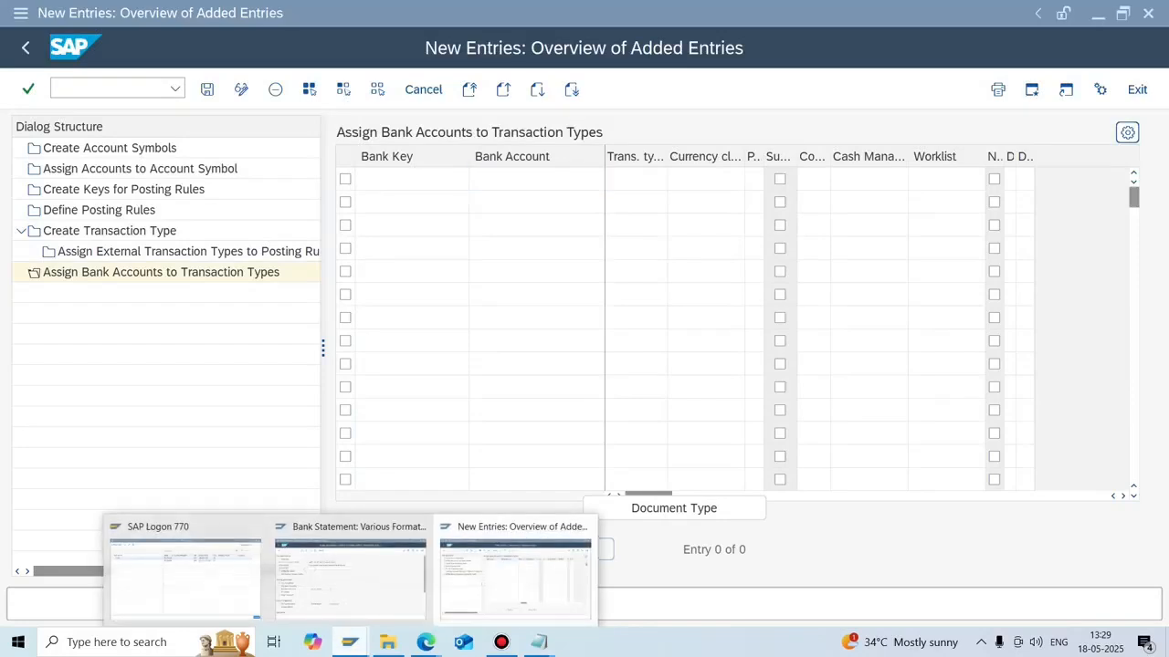
{"action": "left_click", "coordinate": [350, 571]}
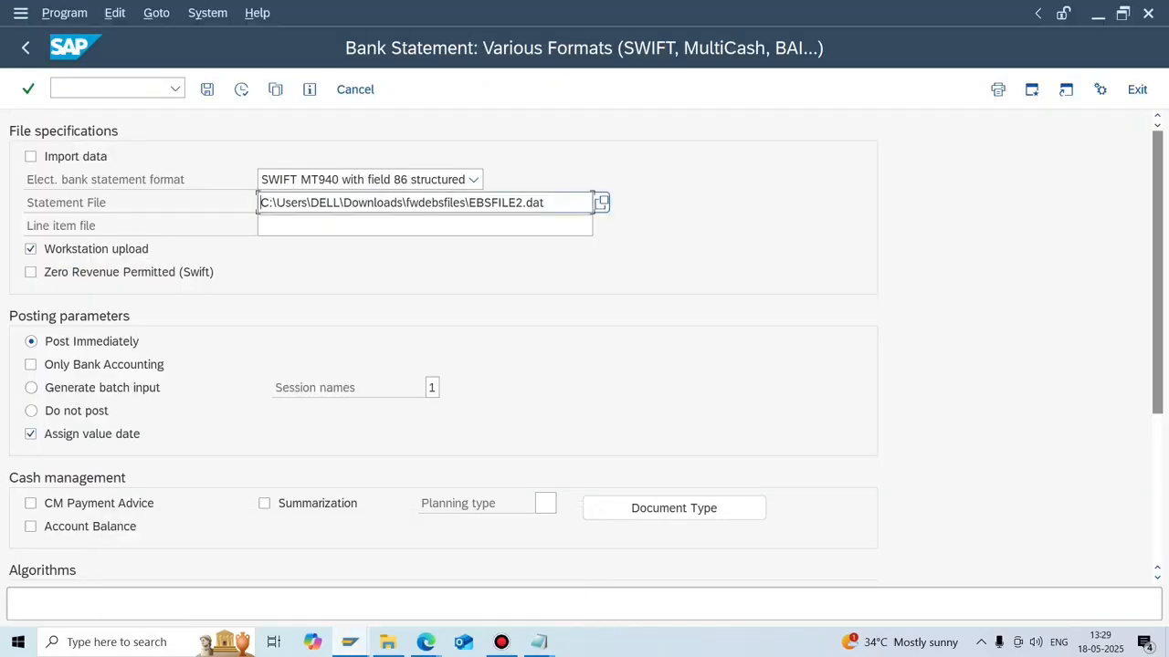
{"action": "left_click", "coordinate": [108, 88]}
{"action": "type", "text": "/nfeban"}
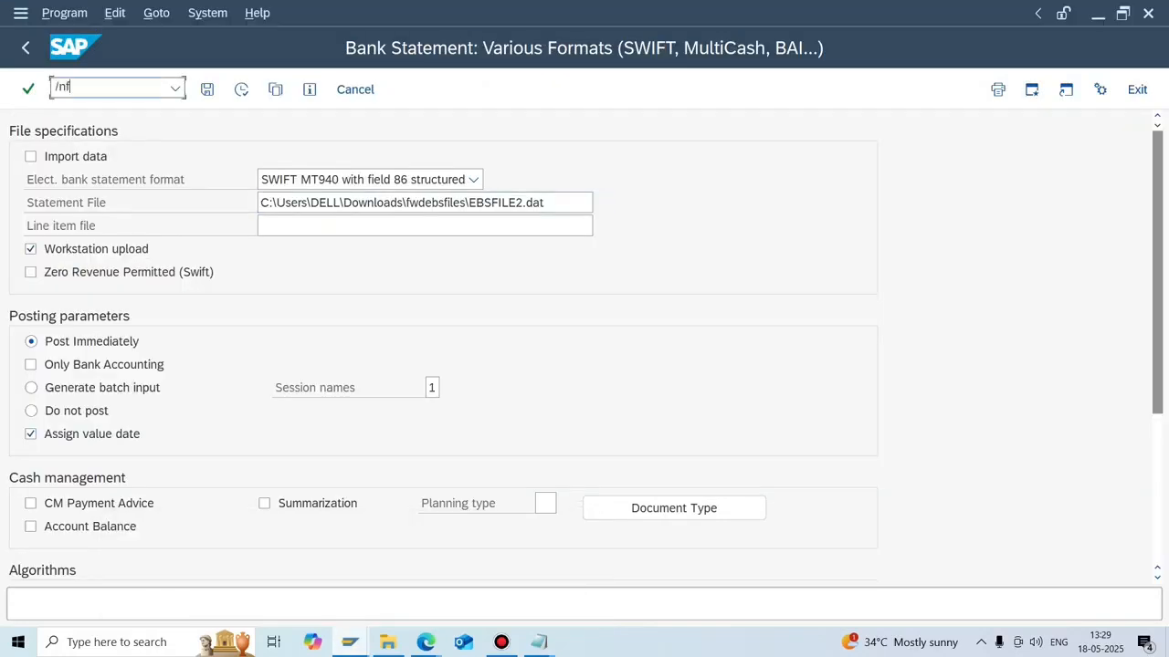
{"action": "key", "text": "Return"}
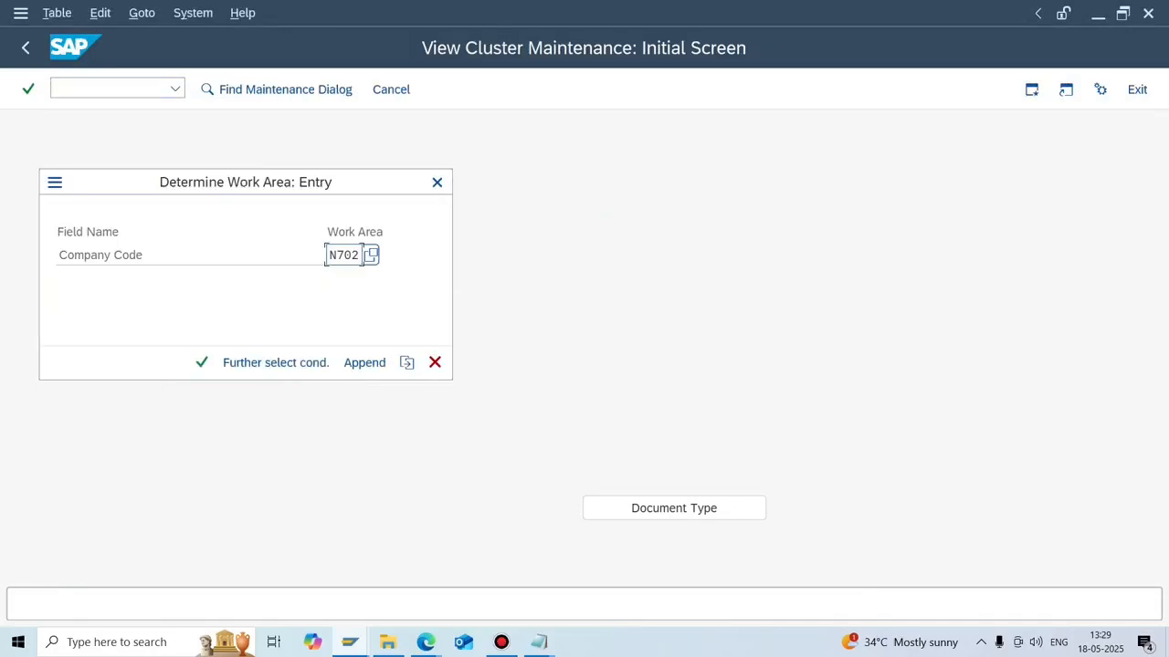
{"action": "key", "text": "Return"}
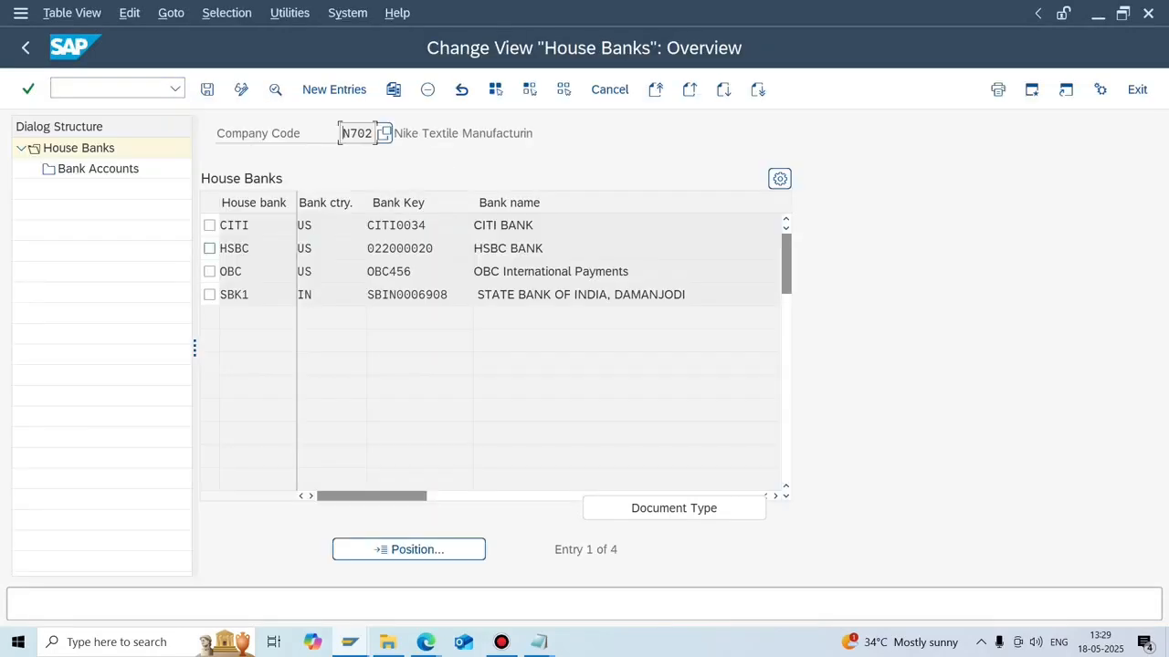
{"action": "left_click", "coordinate": [209, 271]}
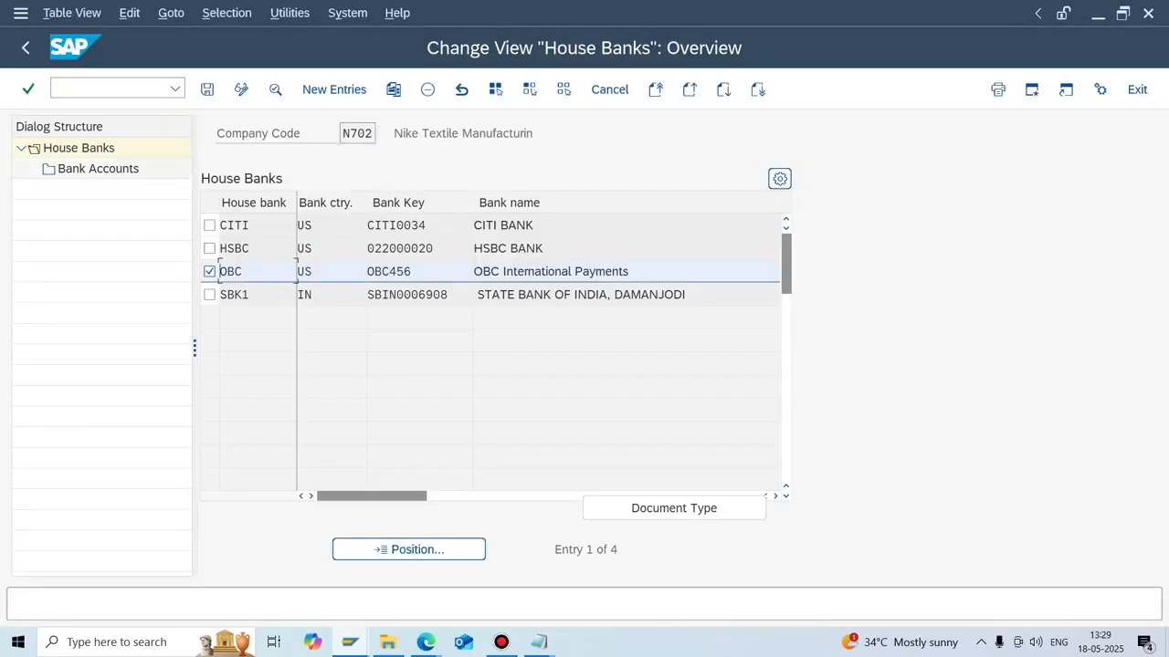
{"action": "double_click", "coordinate": [98, 169]}
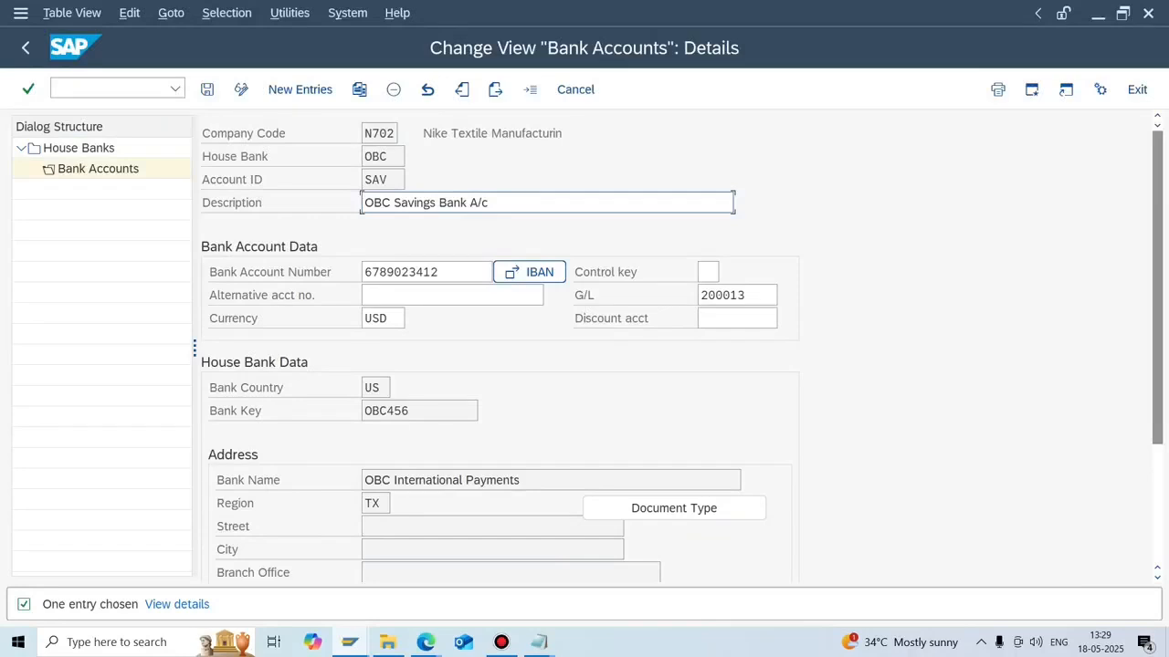
{"action": "left_click", "coordinate": [436, 272]}
{"action": "double_click", "coordinate": [402, 273]}
{"action": "key", "text": "ctrl+c"}
{"action": "left_click", "coordinate": [429, 272]}
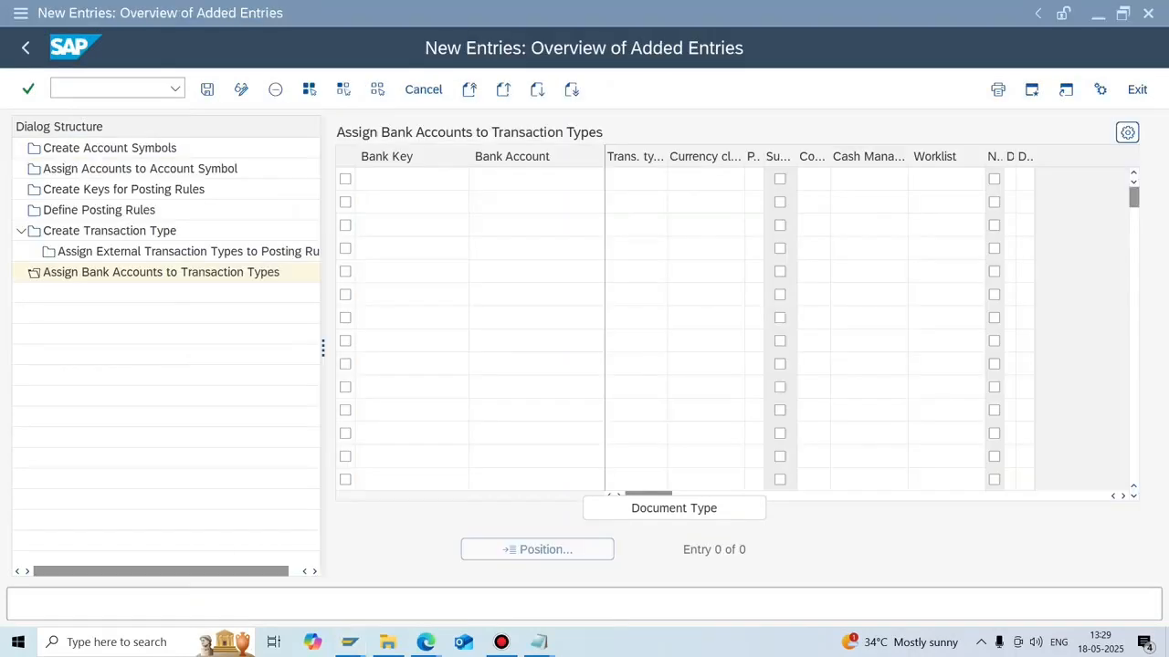
Assign the OBC bank account to transaction type MT940, save, and bring EBSFILE2 back in Notepad.
{"action": "left_click", "coordinate": [536, 179]}
{"action": "key", "text": "ctrl+v"}
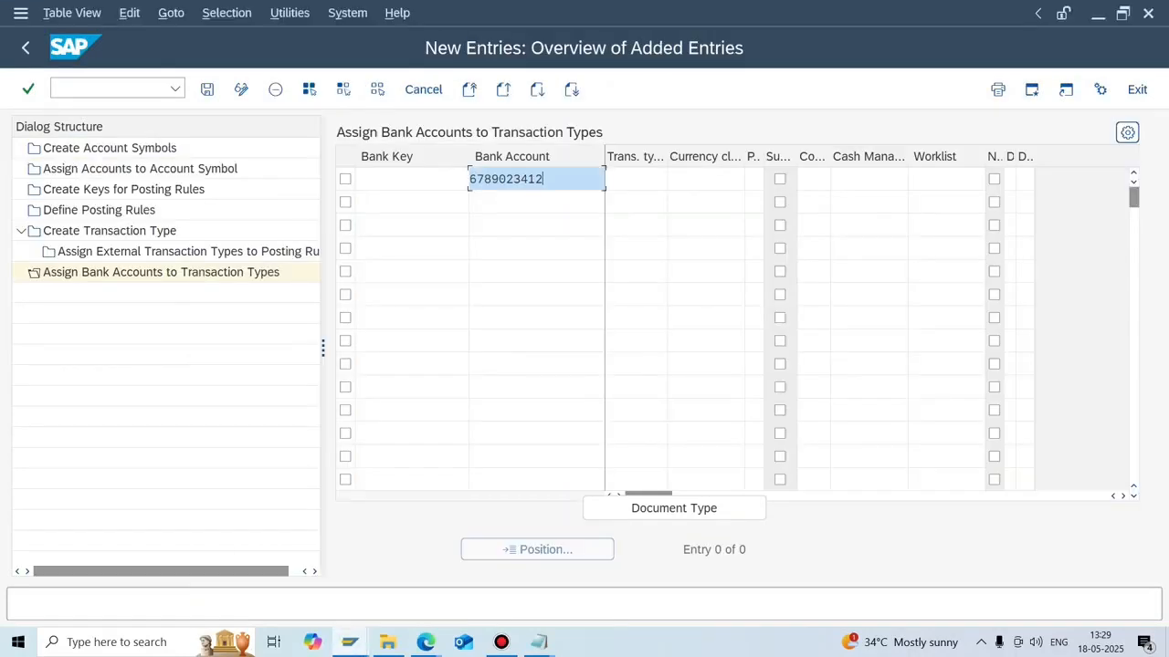
{"action": "left_click", "coordinate": [636, 179]}
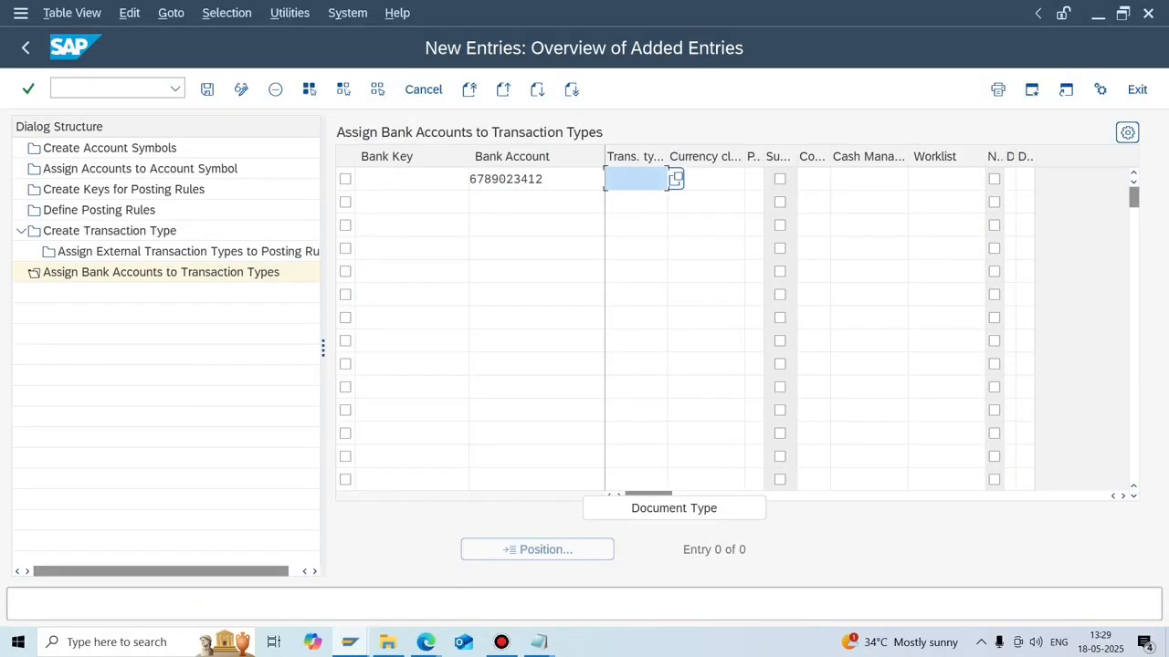
{"action": "type", "text": "MT93"}
{"action": "key", "text": "BackSpace"}
{"action": "type", "text": "40"}
{"action": "key", "text": "Return"}
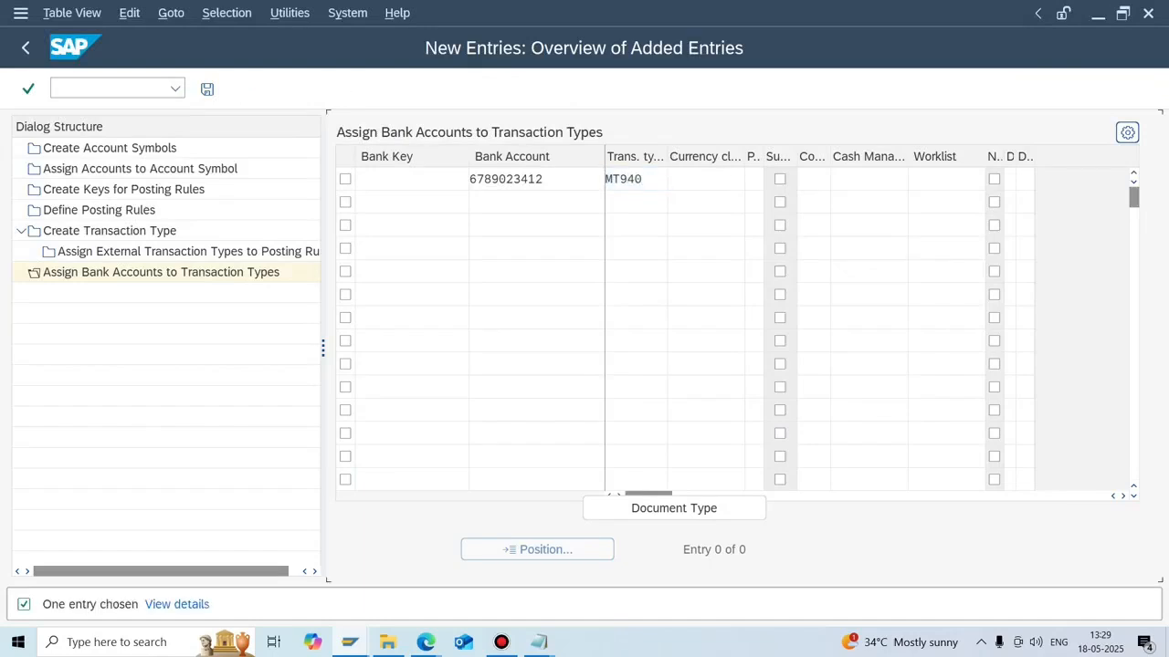
{"action": "key", "text": "ctrl+s"}
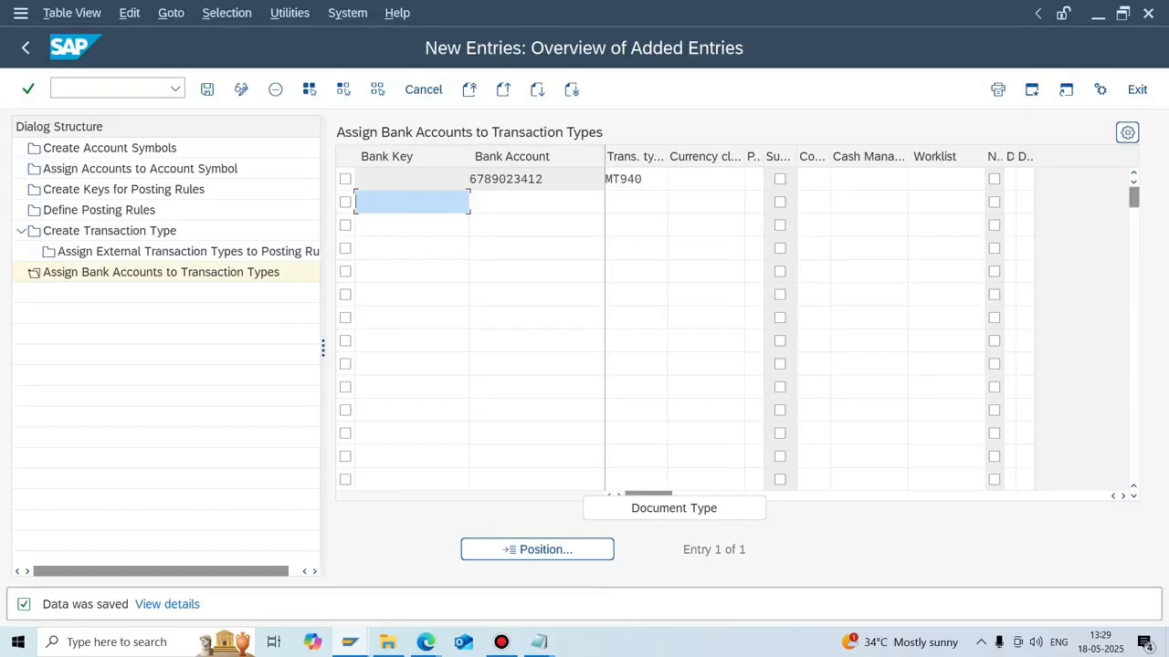
{"action": "left_click", "coordinate": [540, 642]}
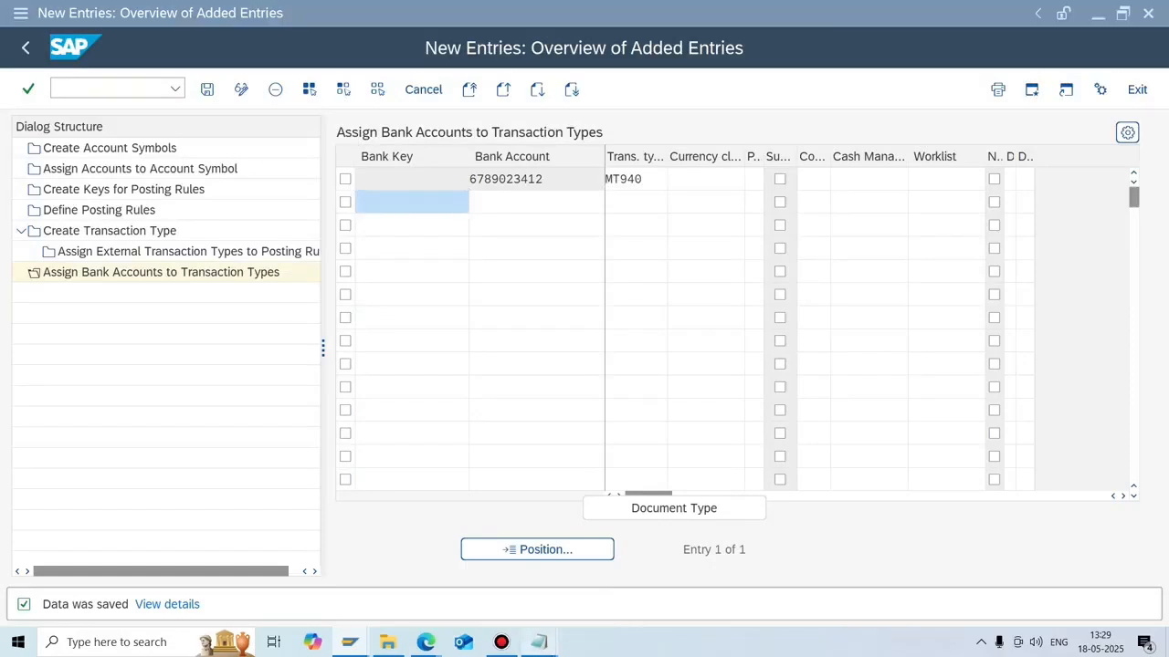
{"action": "left_click", "coordinate": [621, 576]}
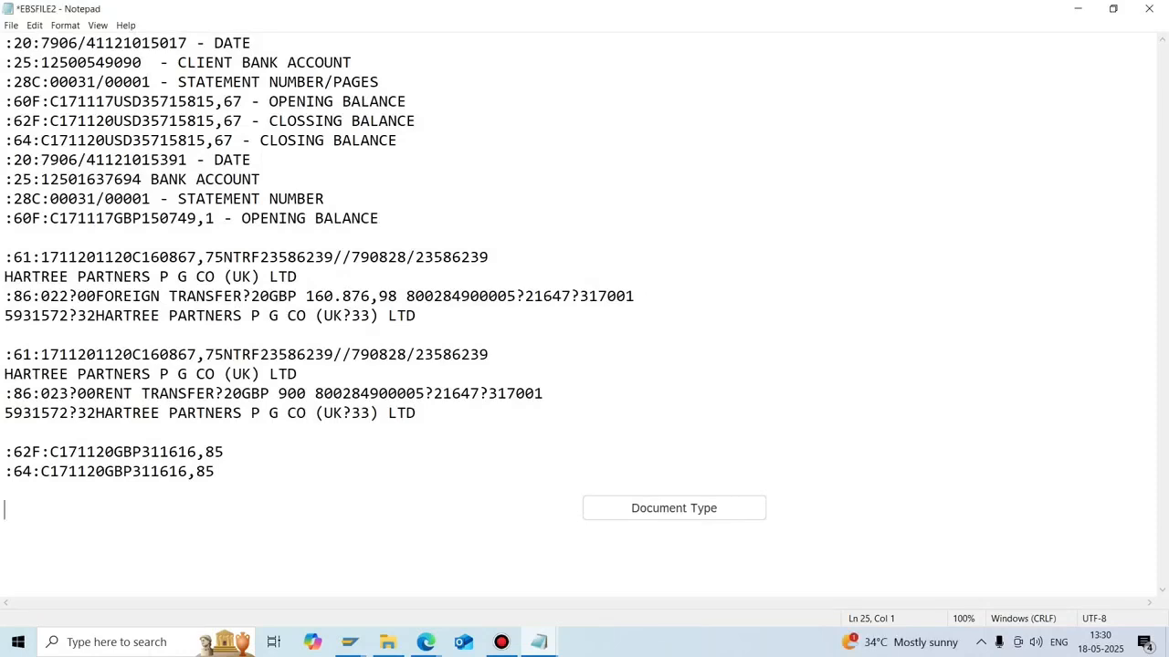
Review the second transaction's reference lines and code 023, then return to SAP's Bank Accounts details.
{"action": "left_click_drag", "start_coordinate": [298, 375], "coordinate": [22, 355]}
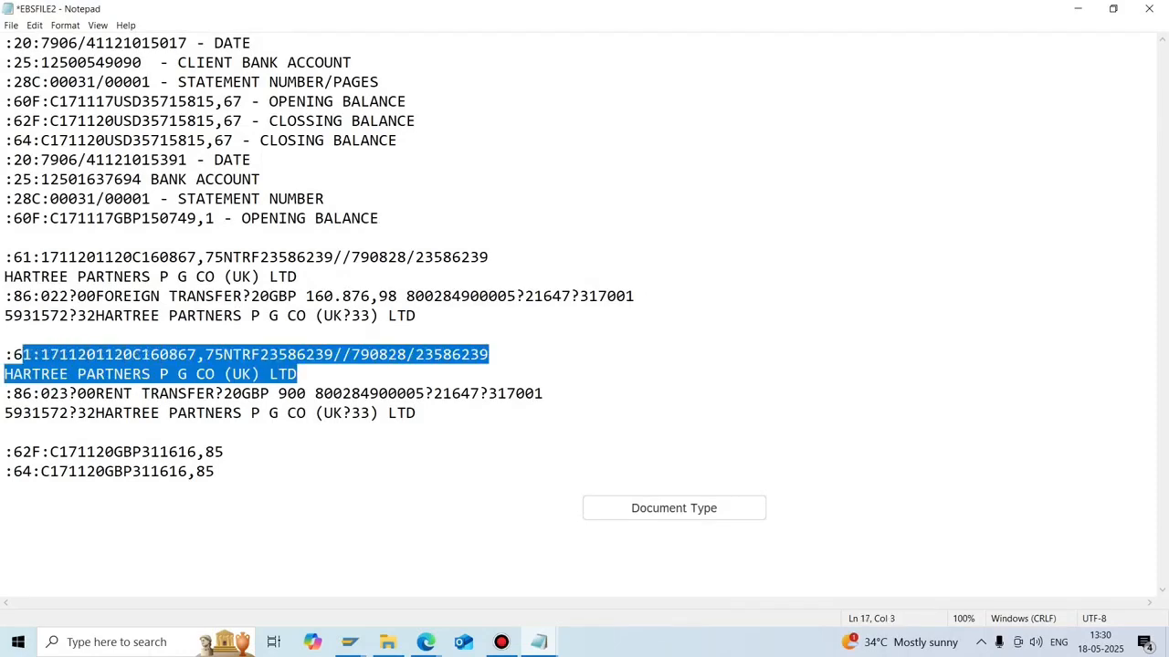
{"action": "left_click_drag", "start_coordinate": [68, 394], "coordinate": [41, 393]}
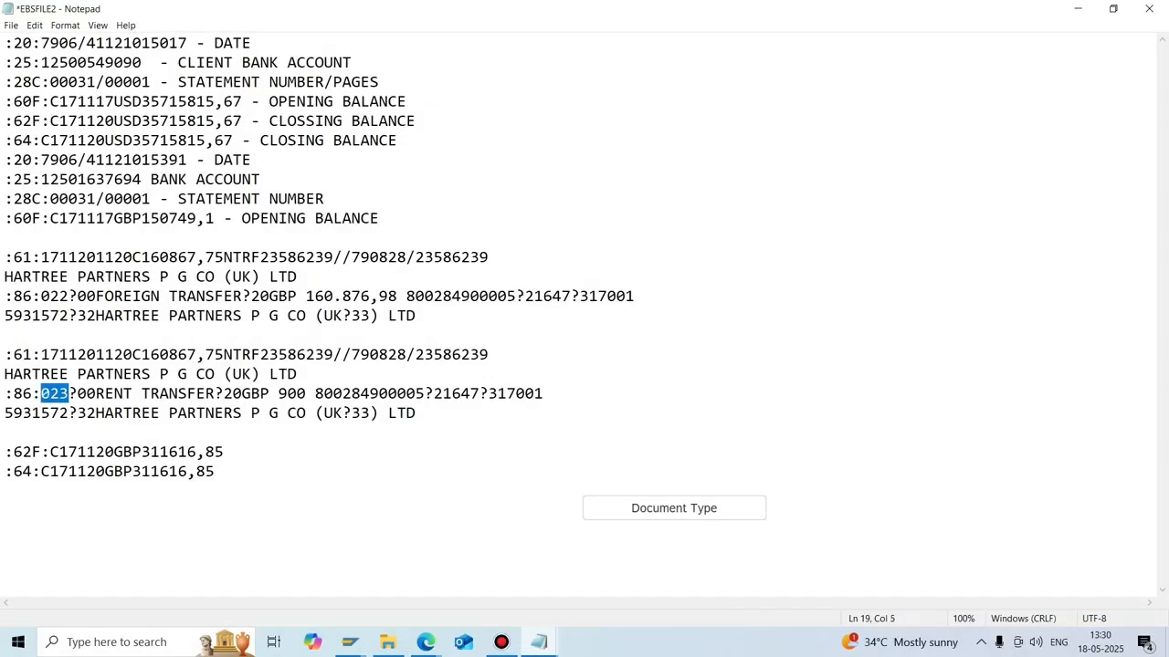
{"action": "left_click", "coordinate": [350, 642]}
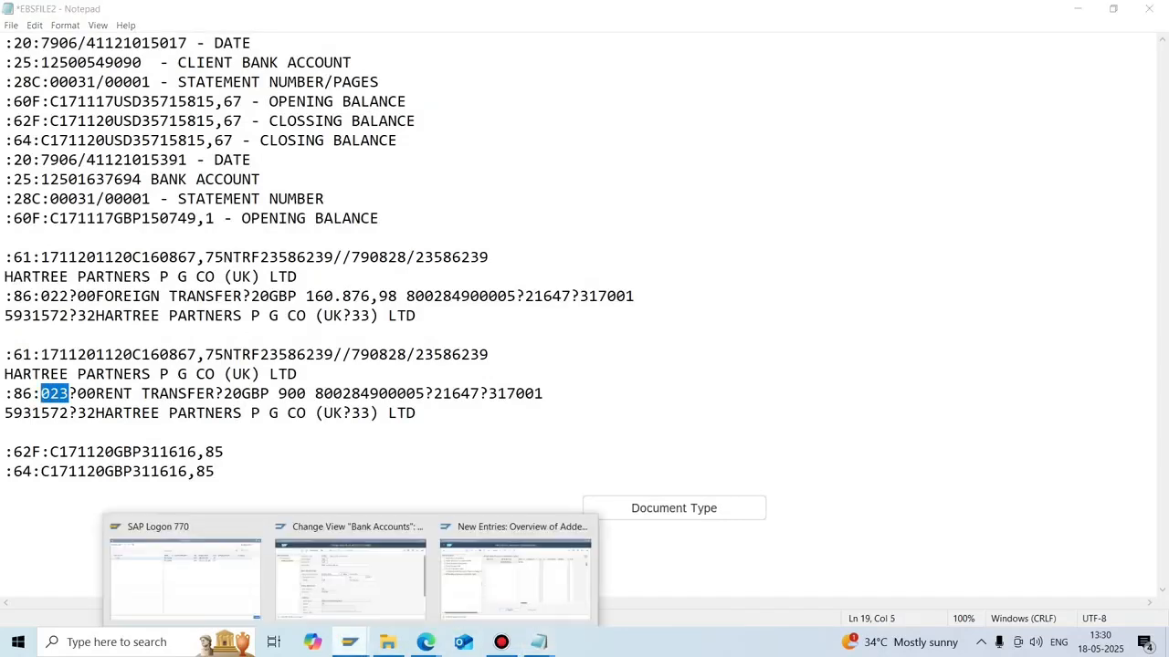
{"action": "left_click", "coordinate": [349, 575]}
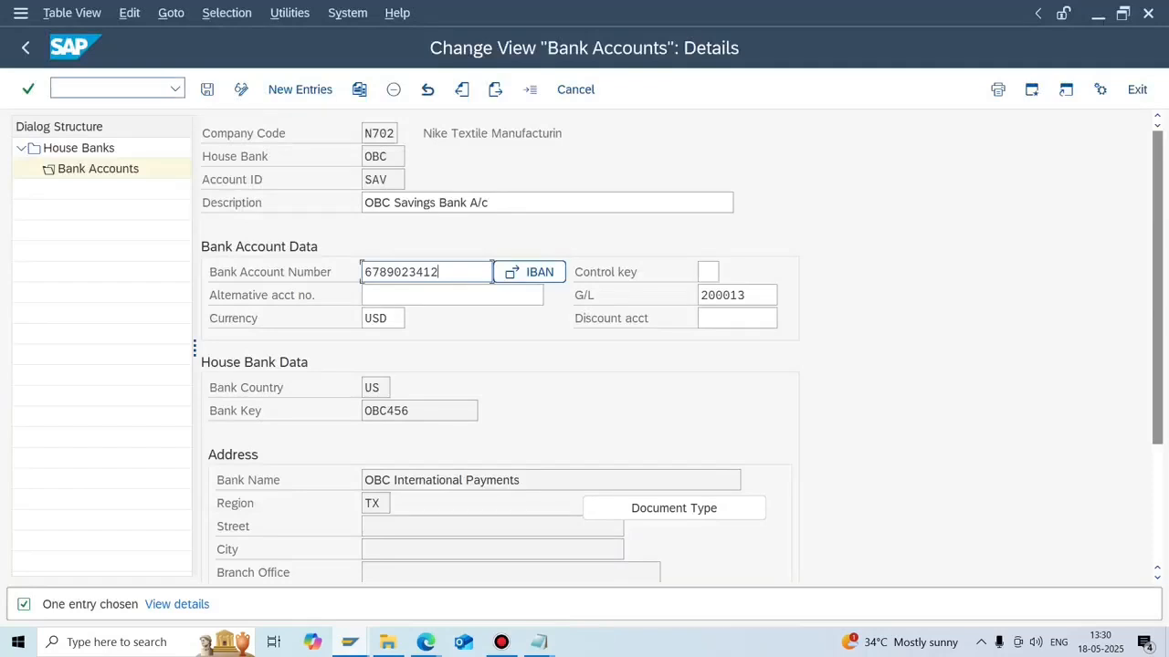
Run FBL3N for G/L account 200014 and open document 620's line item.
{"action": "type", "text": "/NFBL4"}
{"action": "key", "text": "BackSpace"}
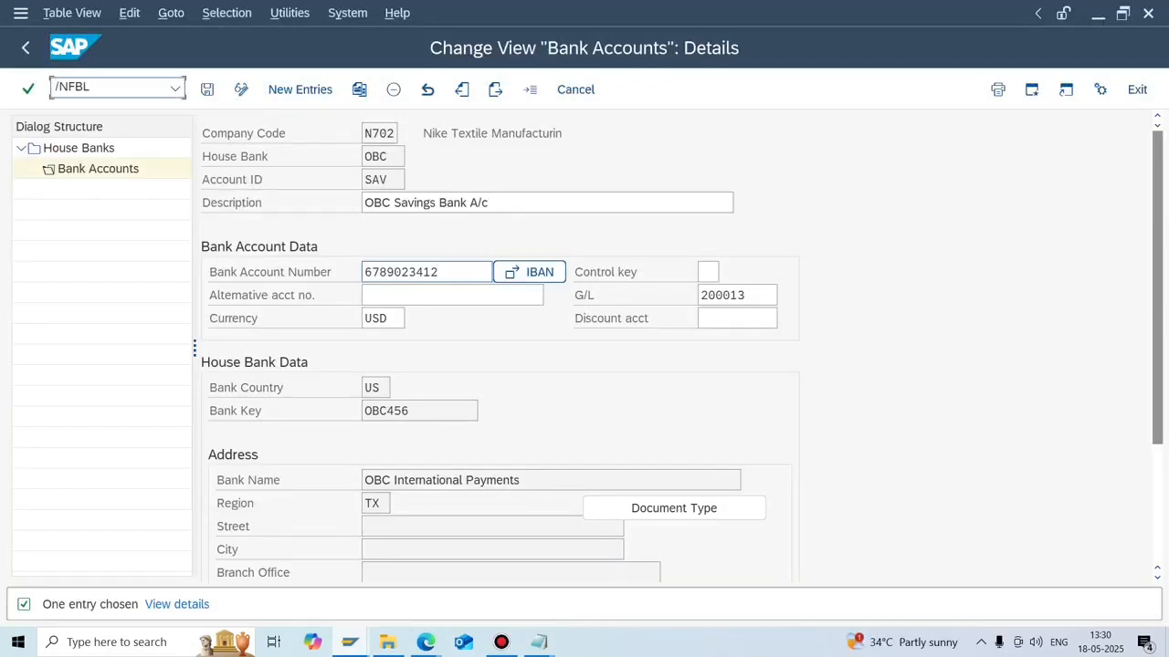
{"action": "type", "text": "3N"}
{"action": "key", "text": "Return"}
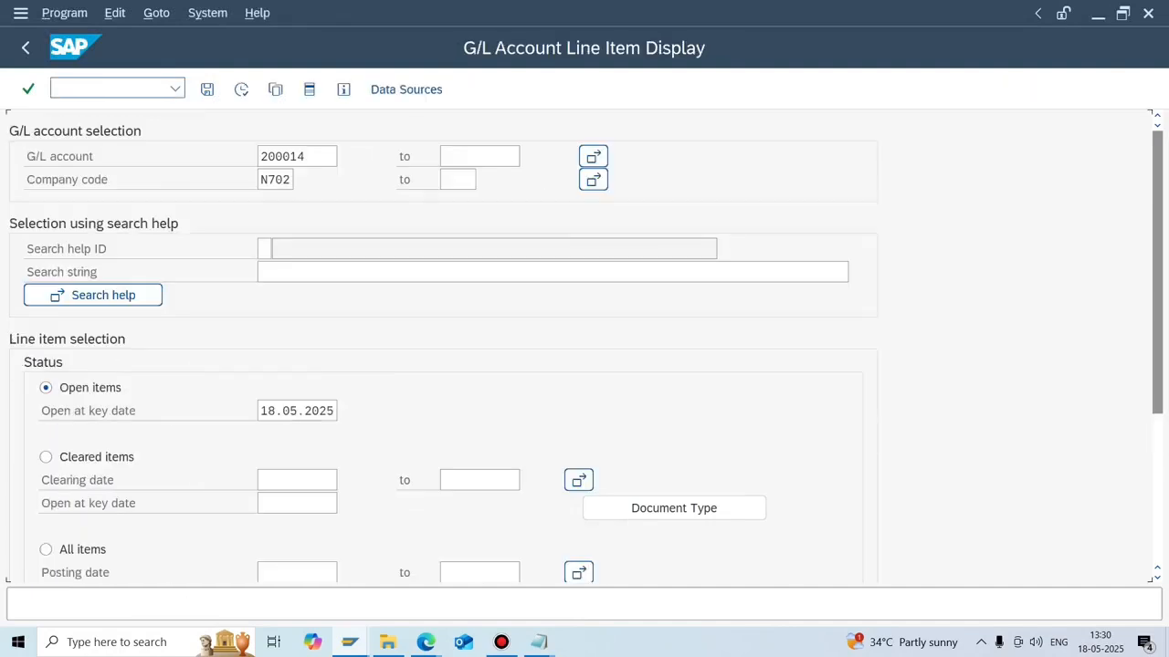
{"action": "key", "text": "F8"}
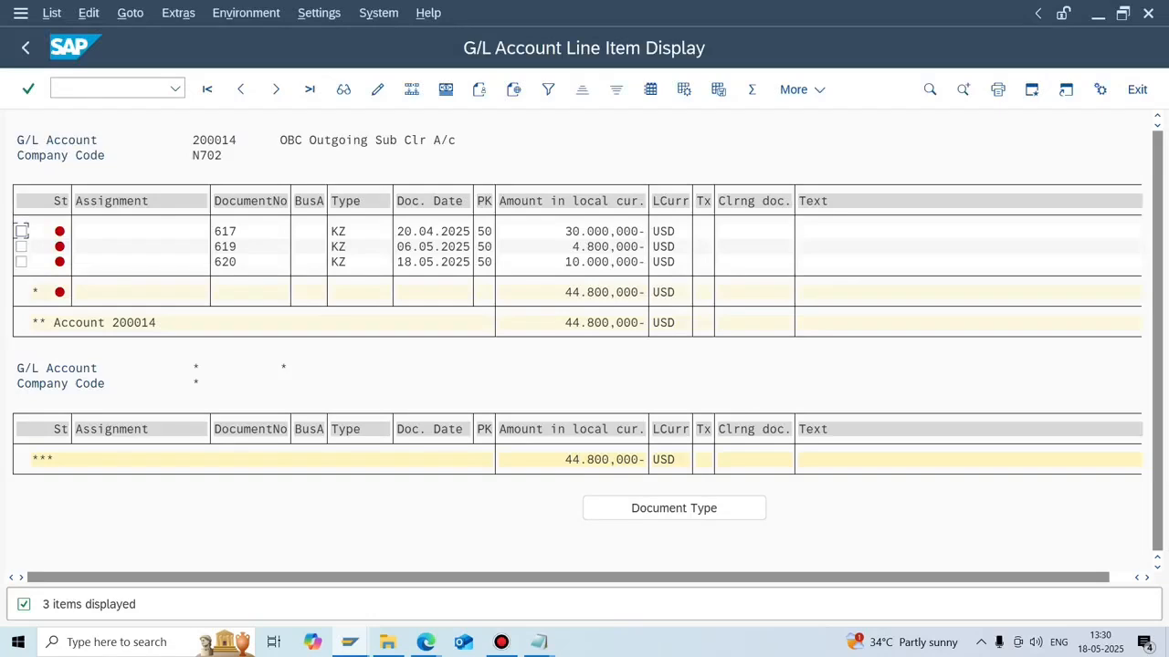
{"action": "double_click", "coordinate": [583, 261]}
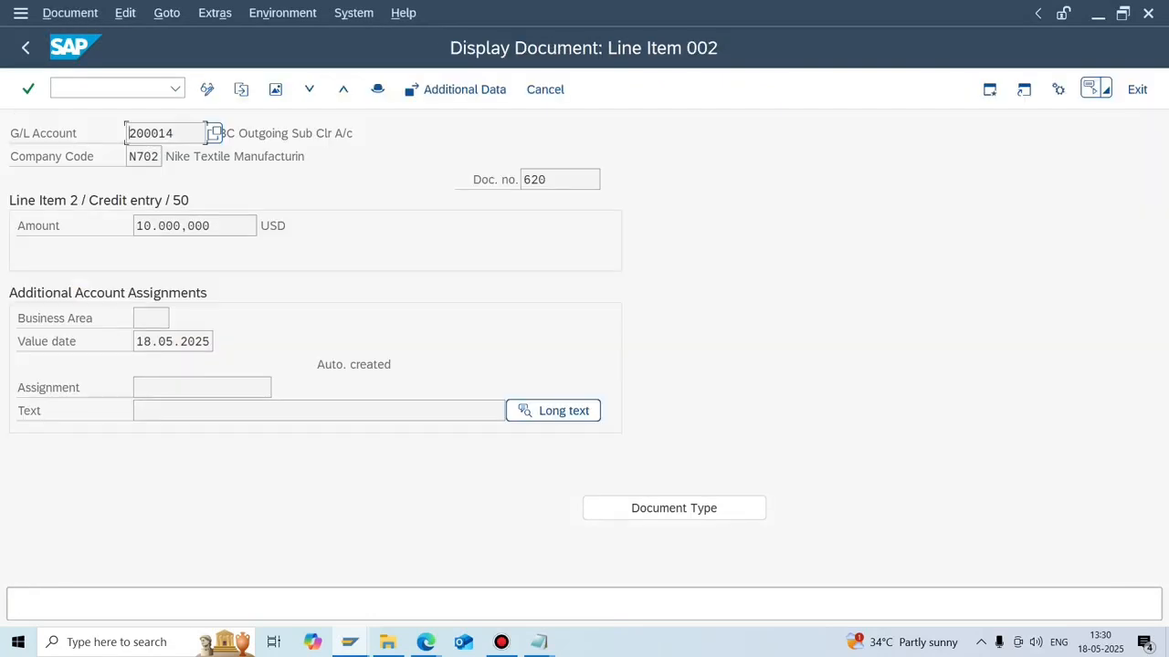
In change mode, enter ABC PAYMENT as the item text and copy it.
{"action": "left_click", "coordinate": [502, 410]}
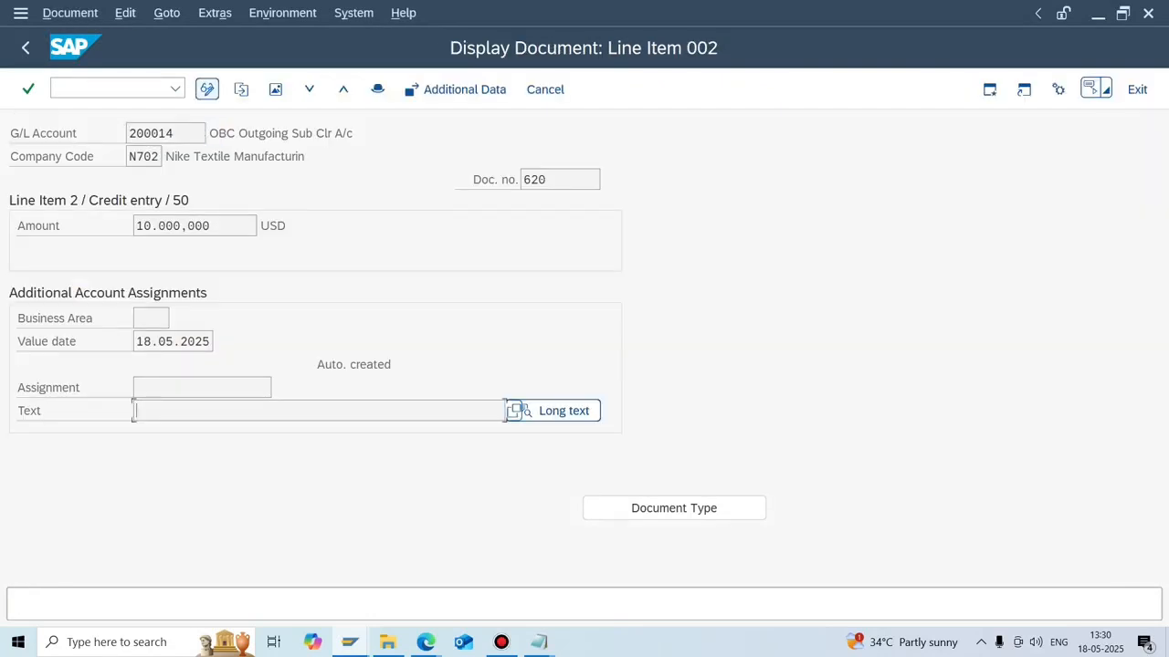
{"action": "left_click", "coordinate": [206, 89]}
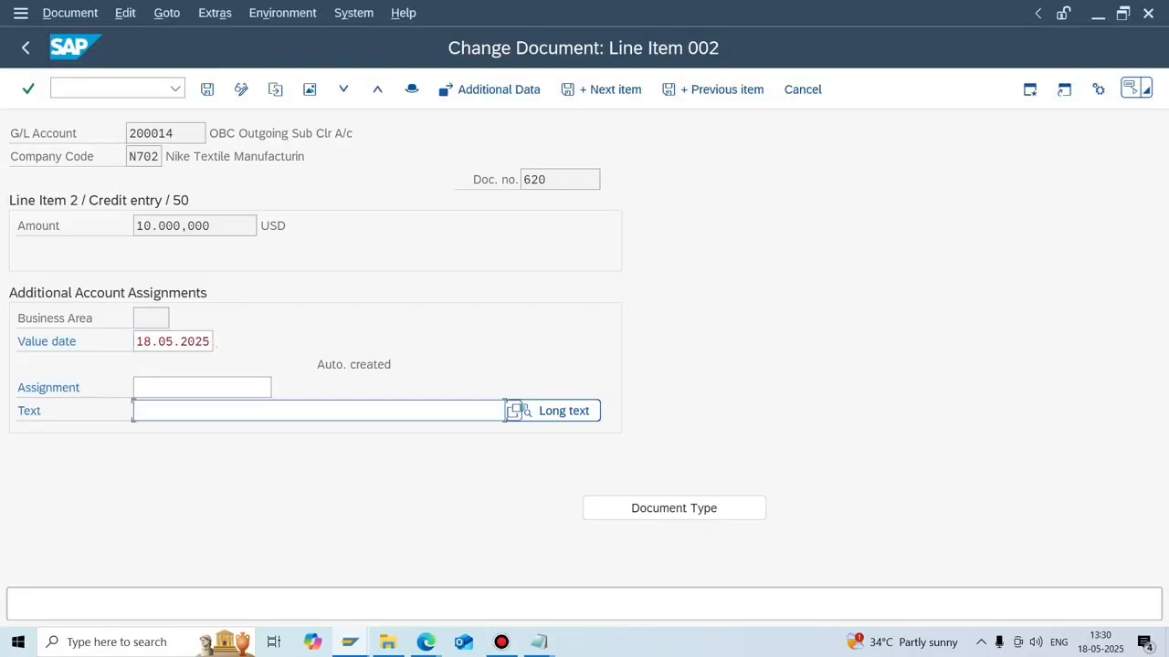
{"action": "type", "text": "ABC PAYMENT"}
{"action": "key", "text": "ctrl+a"}
{"action": "key", "text": "ctrl+c"}
{"action": "key", "text": "alt+Tab"}
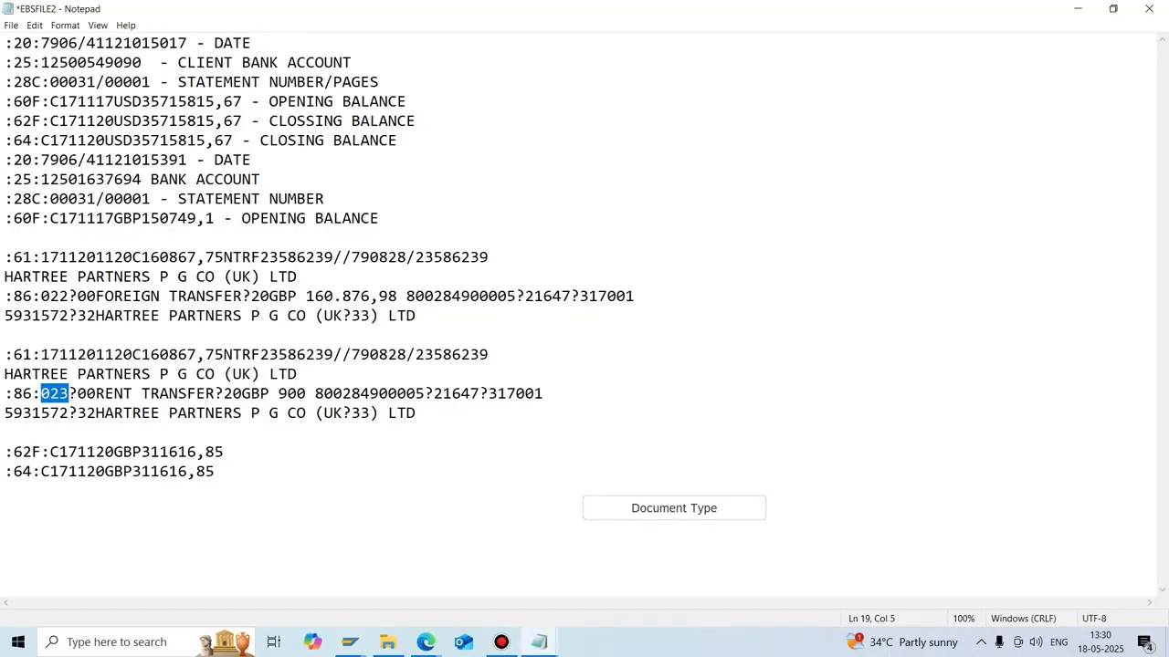
Replace the reference 23586239 on line 17 of EBSFILE2 with ABC PAYMENT.
{"action": "left_click_drag", "start_coordinate": [488, 355], "coordinate": [415, 355]}
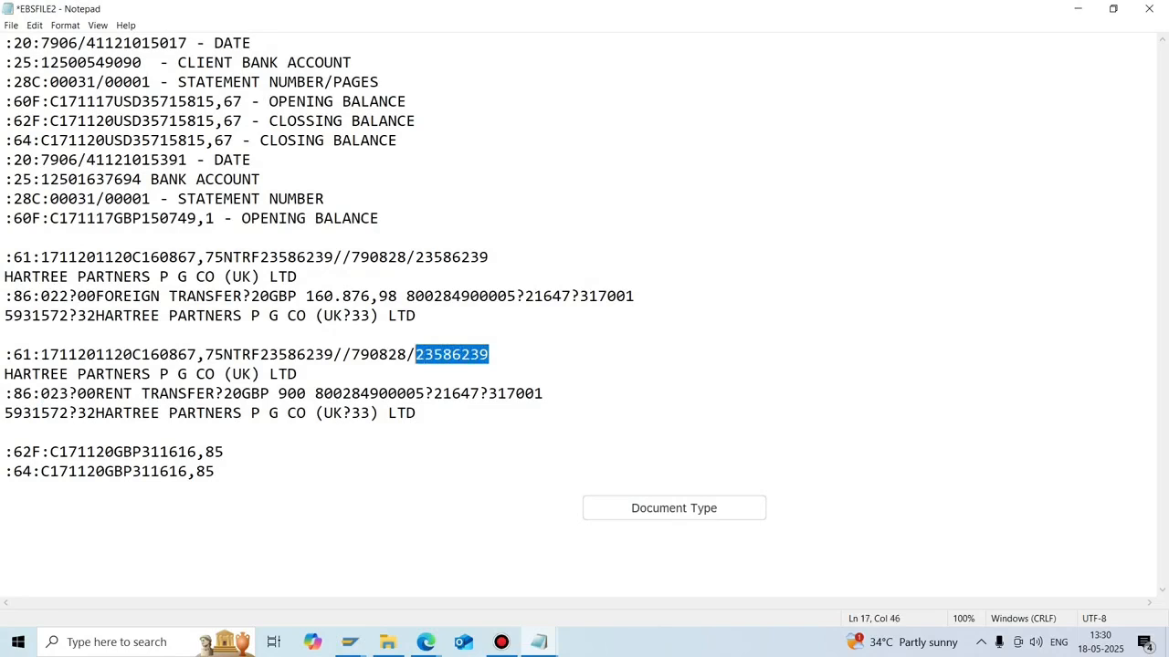
{"action": "key", "text": "ctrl+v"}
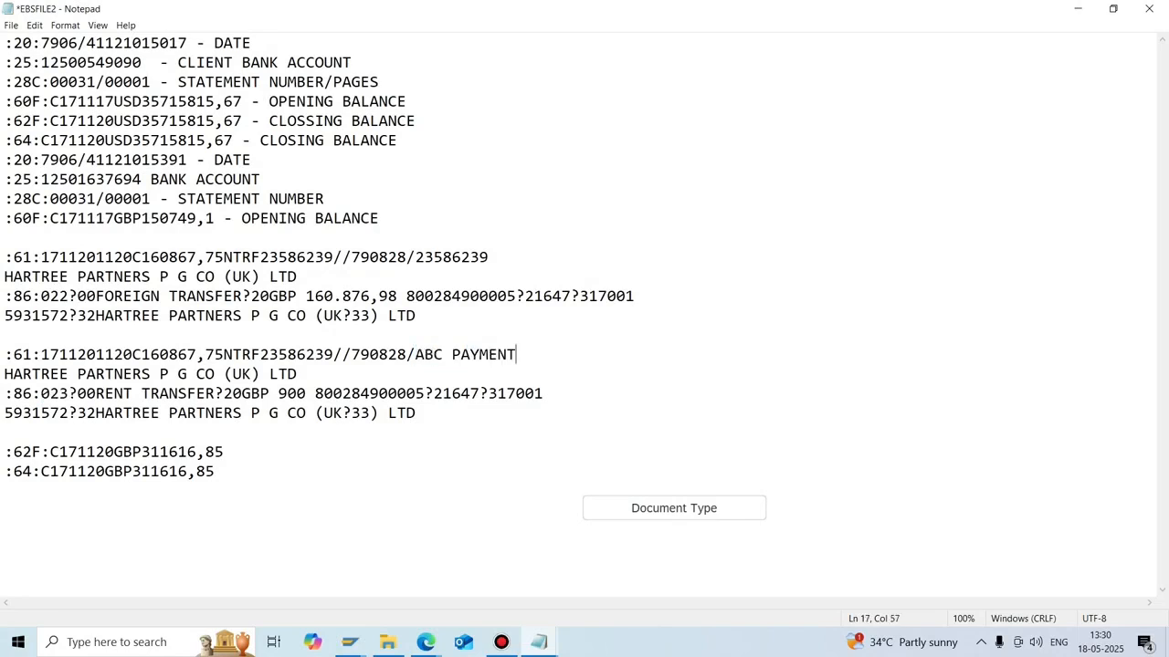
{"action": "key", "text": "alt+Tab"}
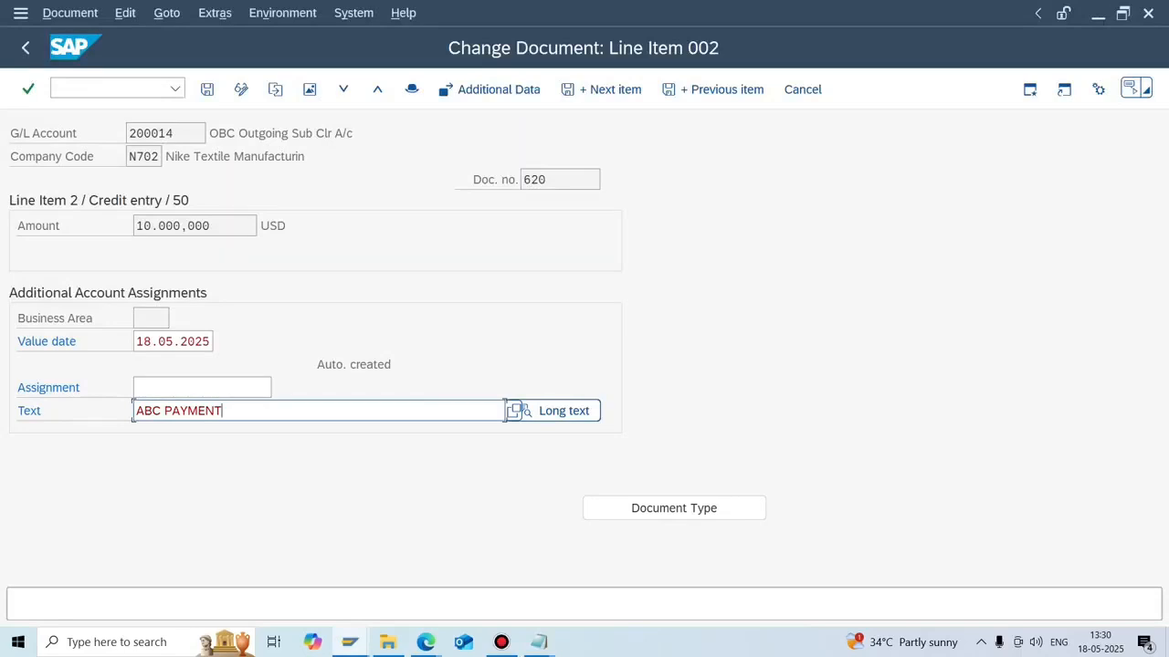
Paste ABC PAYMENT into the Assignment field, save document 620, and open document 619's item.
{"action": "left_click_drag", "start_coordinate": [222, 411], "coordinate": [136, 411]}
{"action": "key", "text": "ctrl+c"}
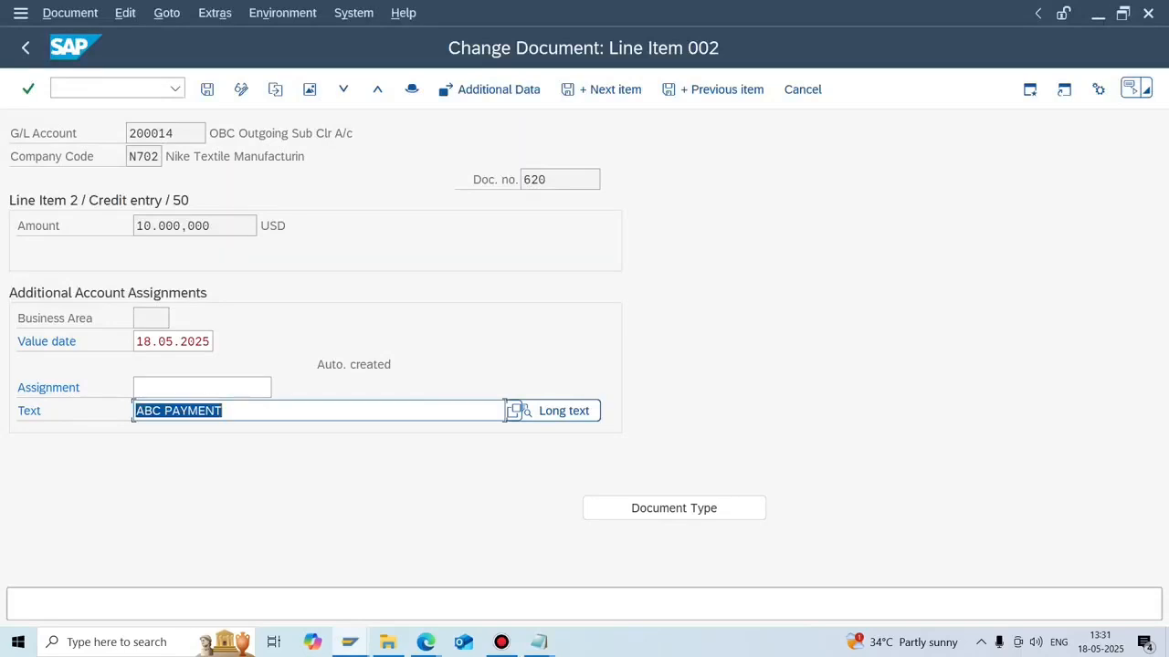
{"action": "left_click", "coordinate": [237, 411]}
{"action": "left_click", "coordinate": [203, 388]}
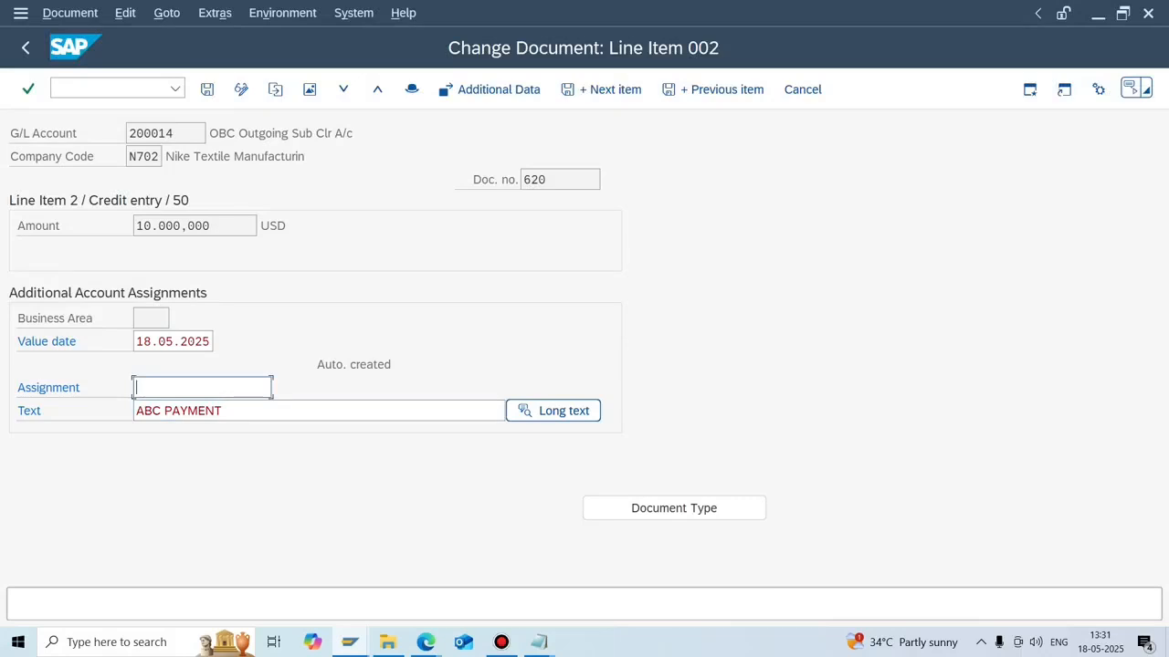
{"action": "key", "text": "ctrl+v"}
{"action": "key", "text": "ctrl+s"}
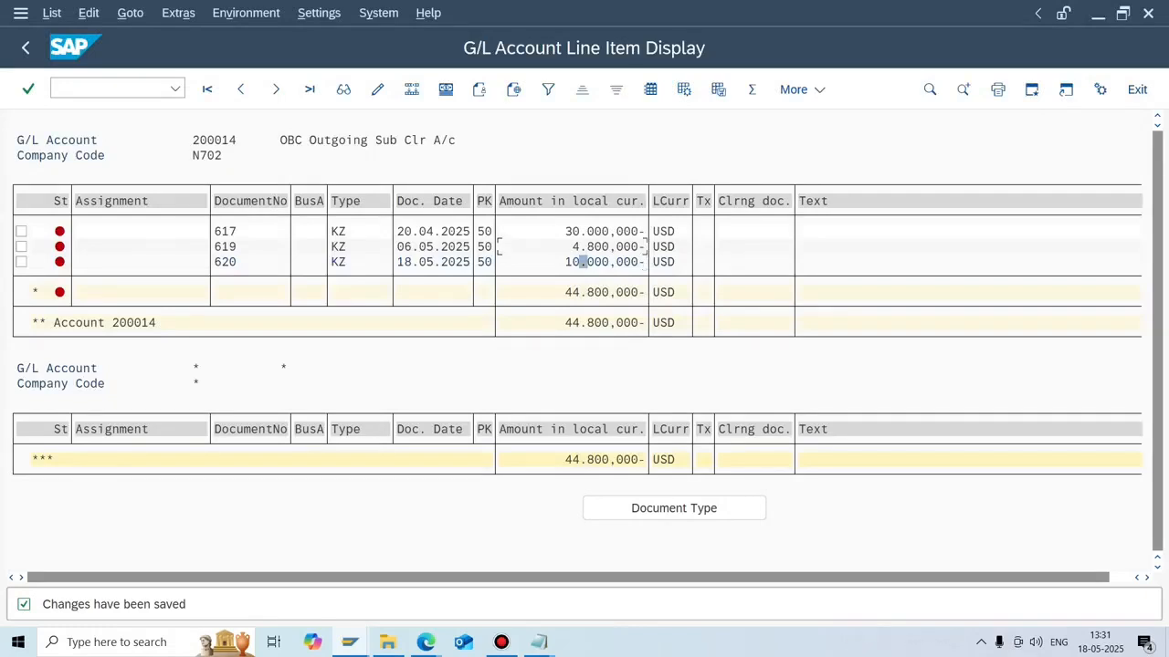
{"action": "double_click", "coordinate": [583, 249]}
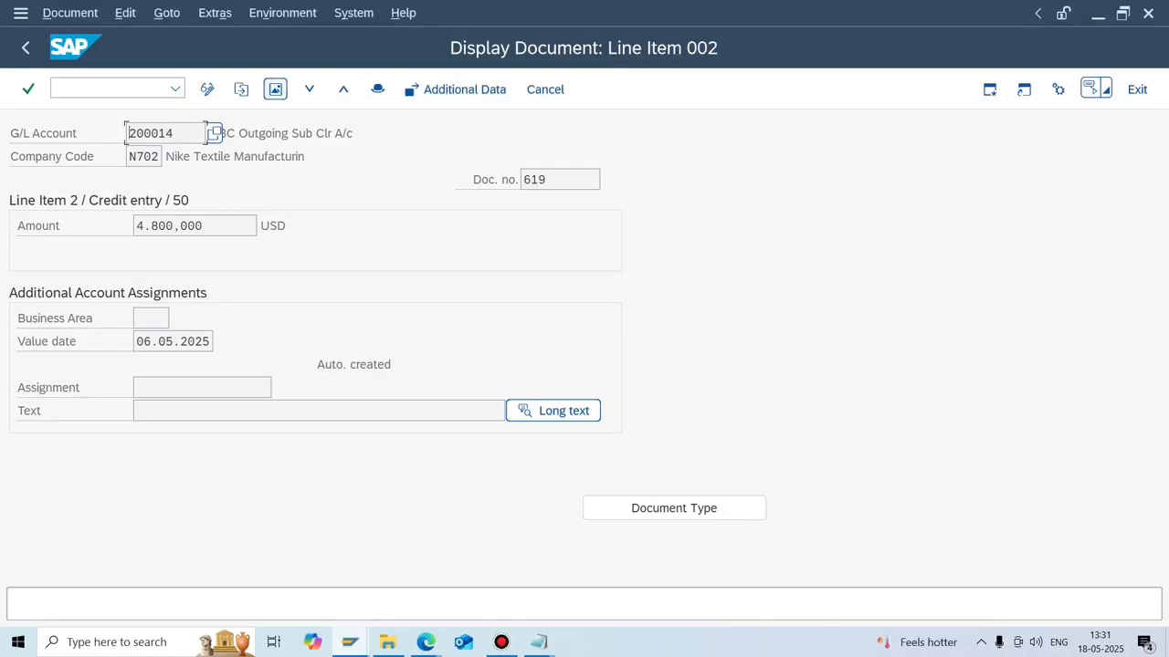
Review document 619's header details, then bring the EBSFILE2 statement back up in Notepad.
{"action": "left_click", "coordinate": [377, 88]}
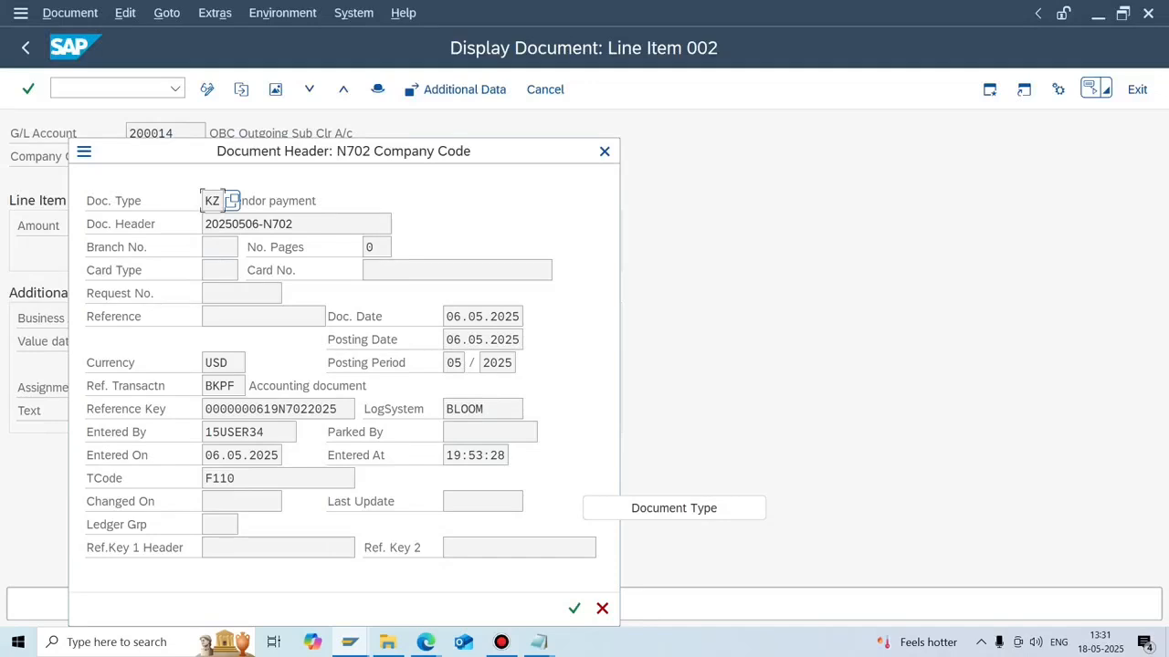
{"action": "mouse_move", "coordinate": [538, 641]}
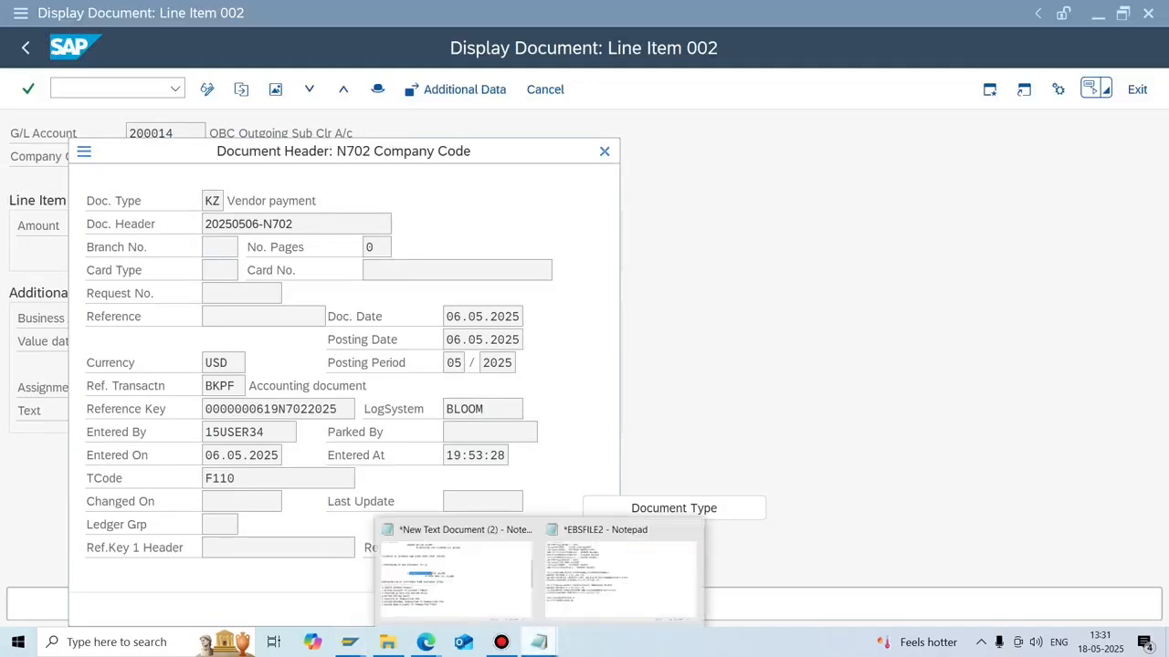
{"action": "left_click", "coordinate": [621, 575]}
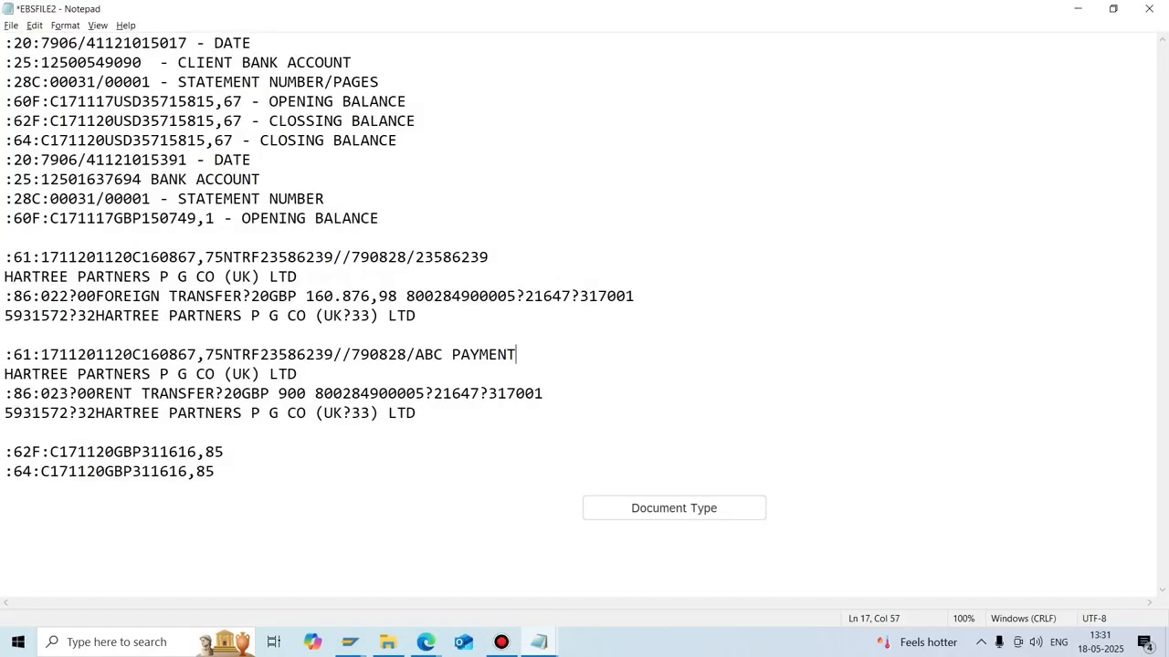
Delete blank line 16 between EBSFILE2's two transaction blocks, then search Windows for RUN.
{"action": "key", "text": "Up"}
{"action": "key", "text": "Delete"}
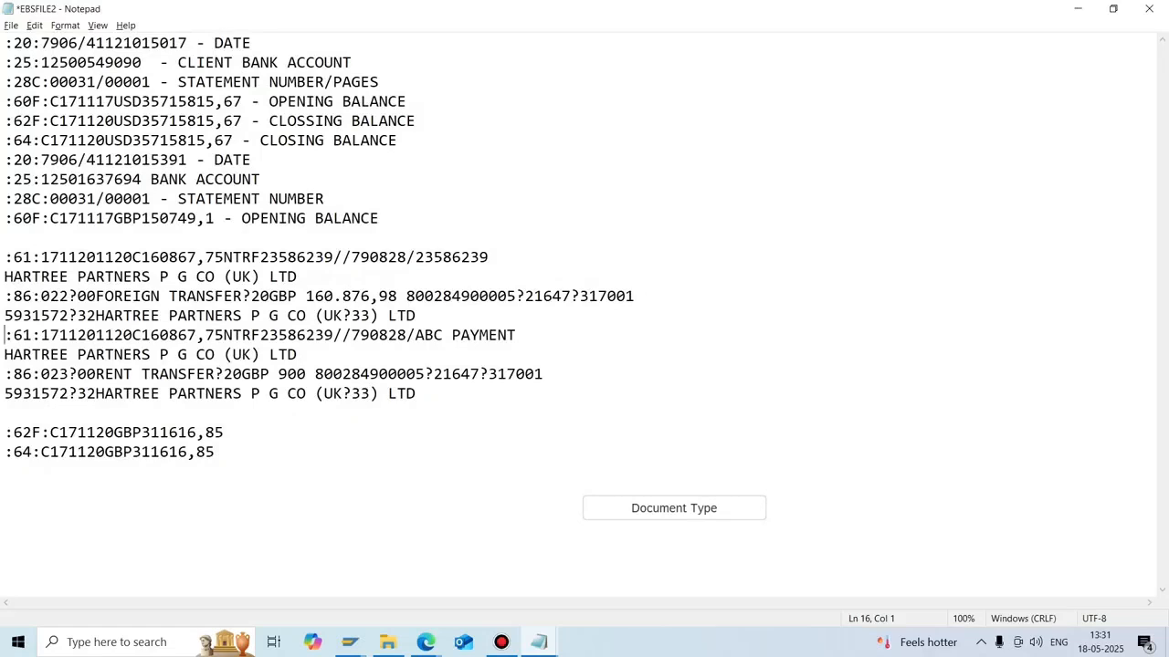
{"action": "key", "text": "super"}
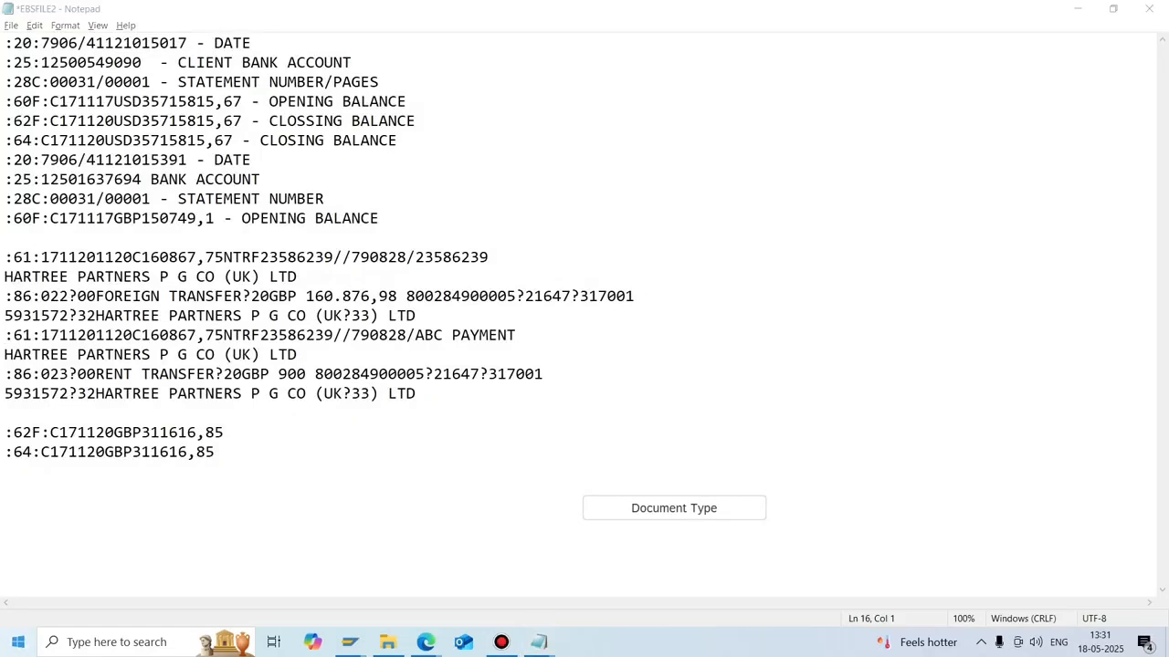
{"action": "type", "text": "RUN"}
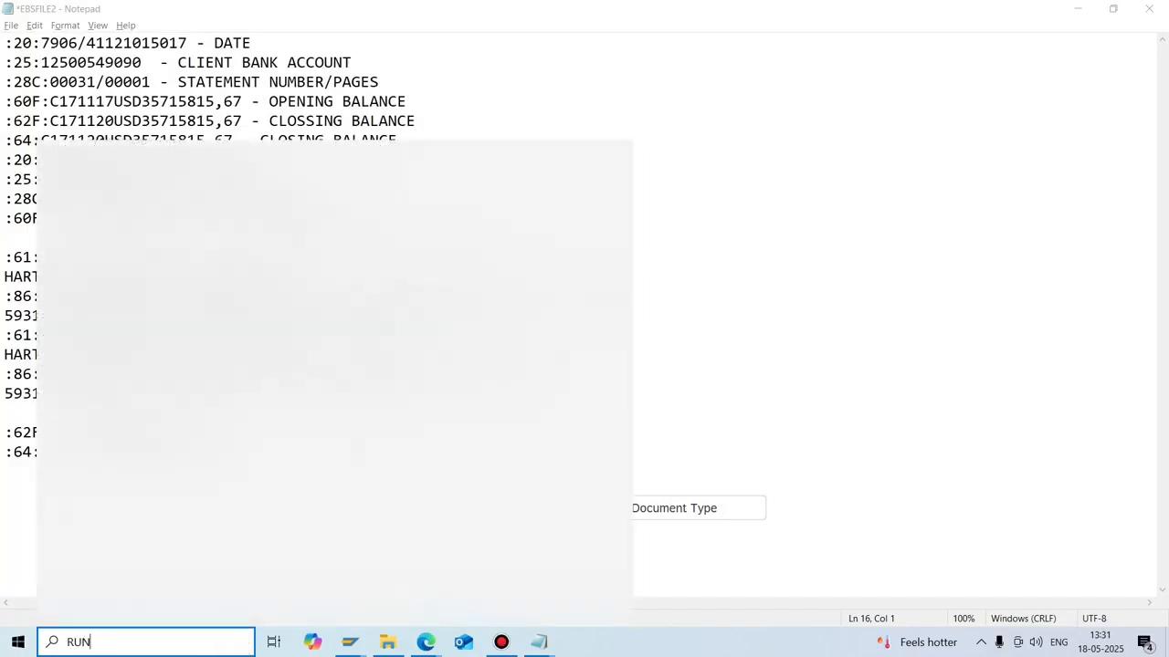
Launch Remote Desktop Connection (mstsc) from Run and connect to the saved remote computer.
{"action": "key", "text": "Return"}
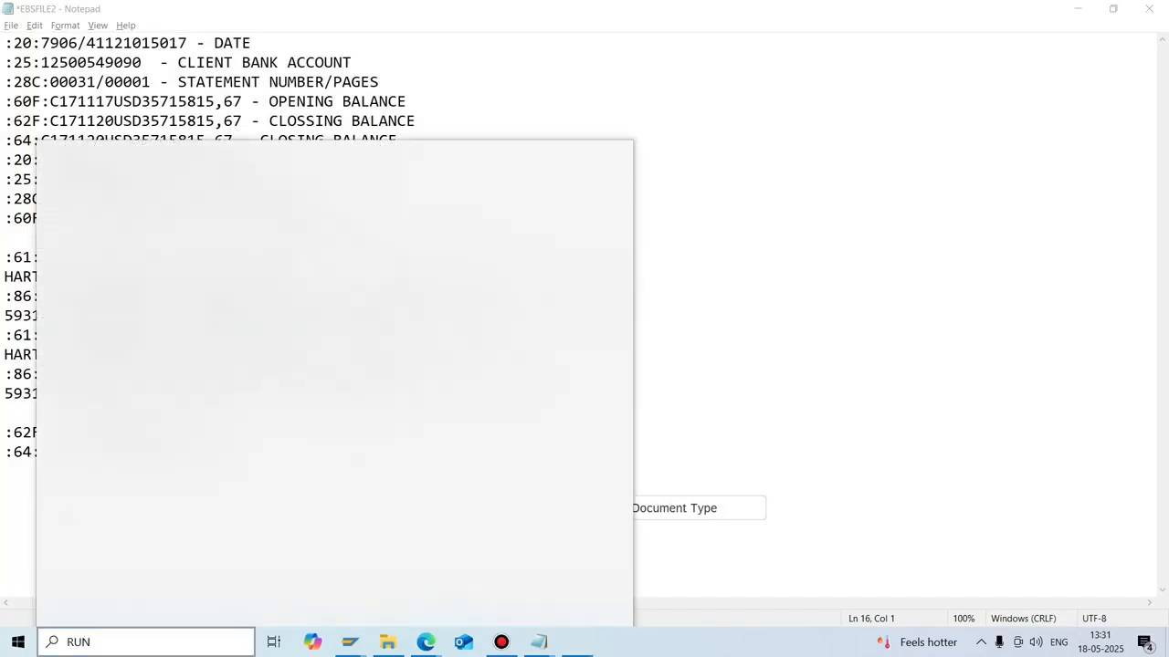
{"action": "key", "text": "Return"}
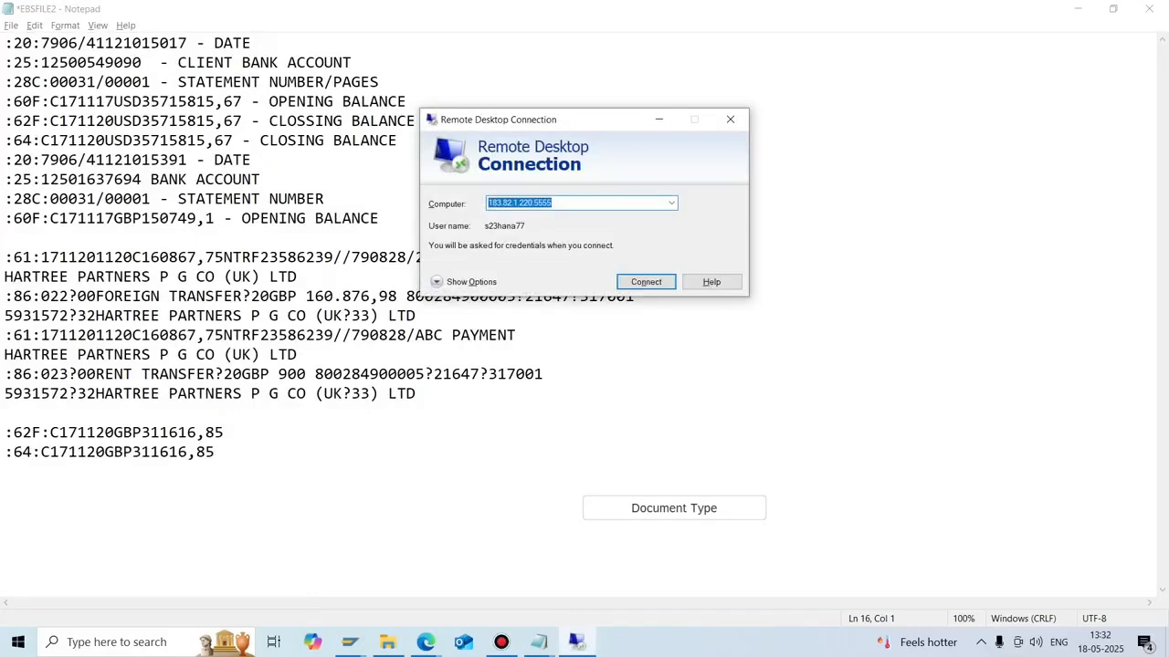
{"action": "key", "text": "Return"}
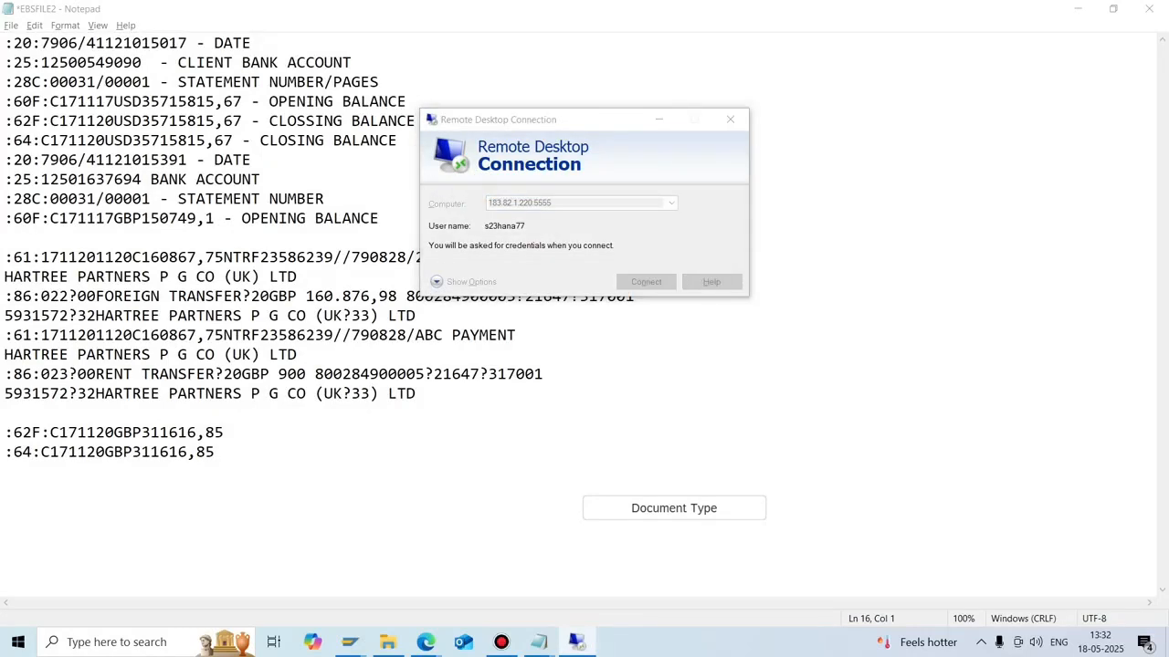
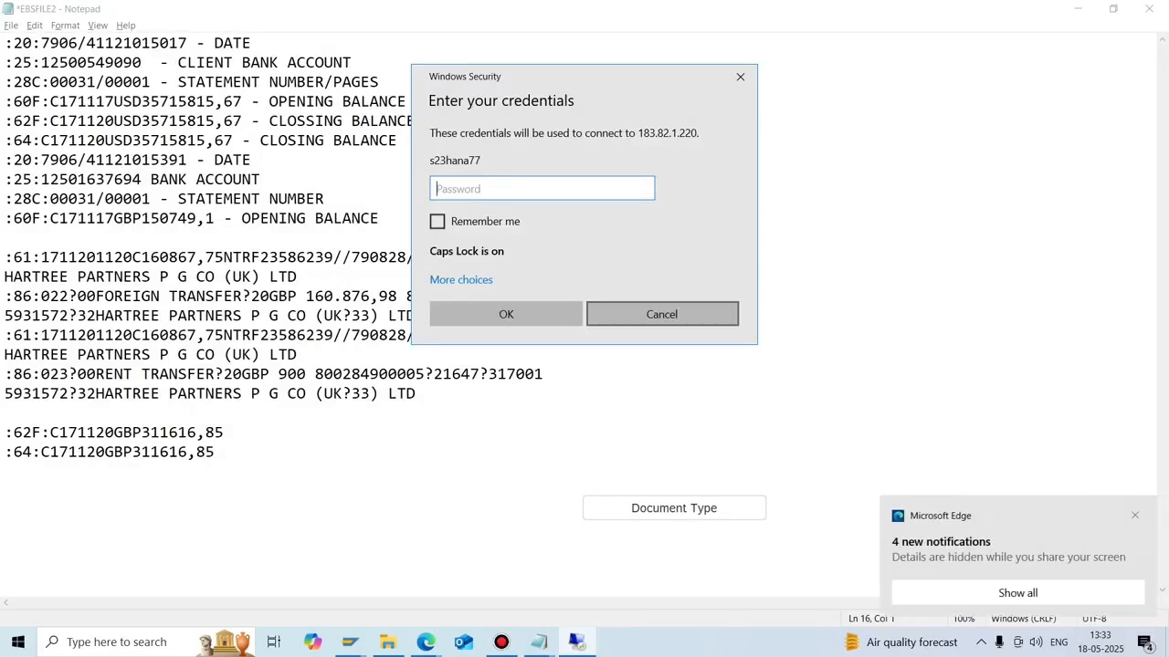
{"action": "left_click", "coordinate": [662, 314]}
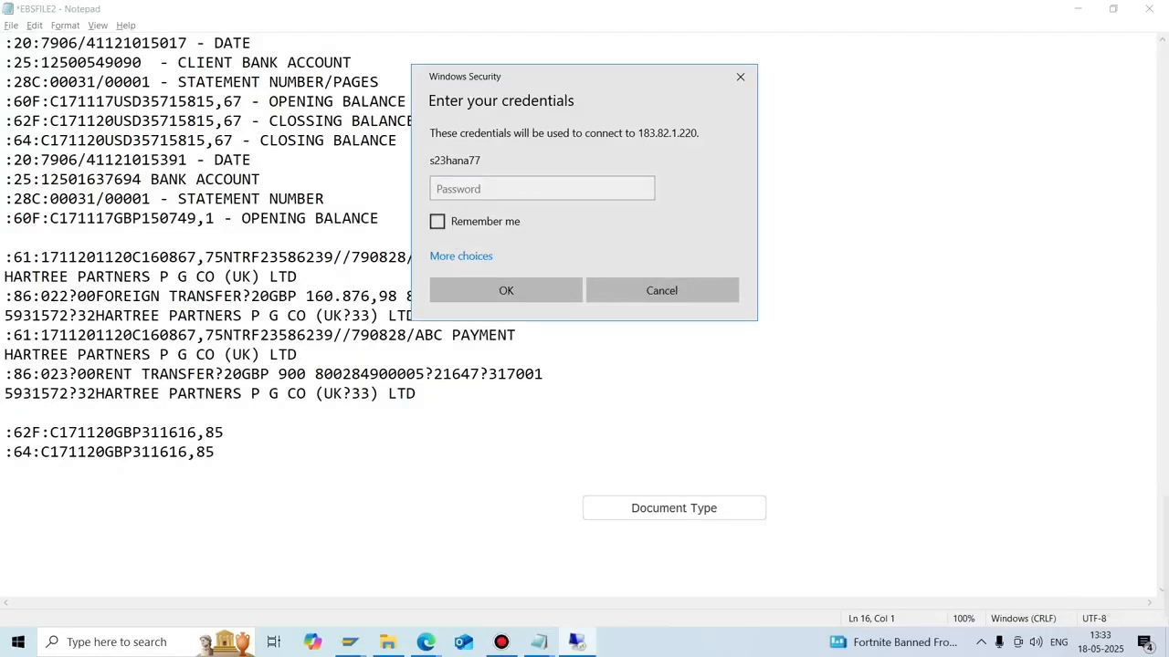
{"action": "left_click", "coordinate": [662, 290]}
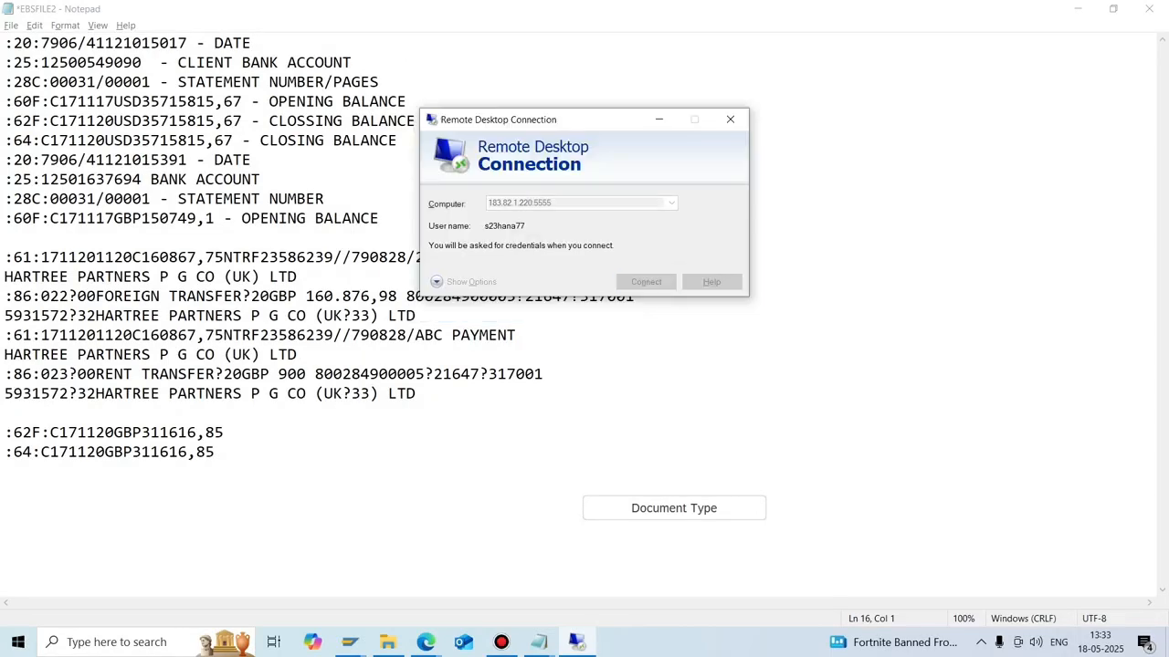
{"action": "left_click", "coordinate": [671, 204]}
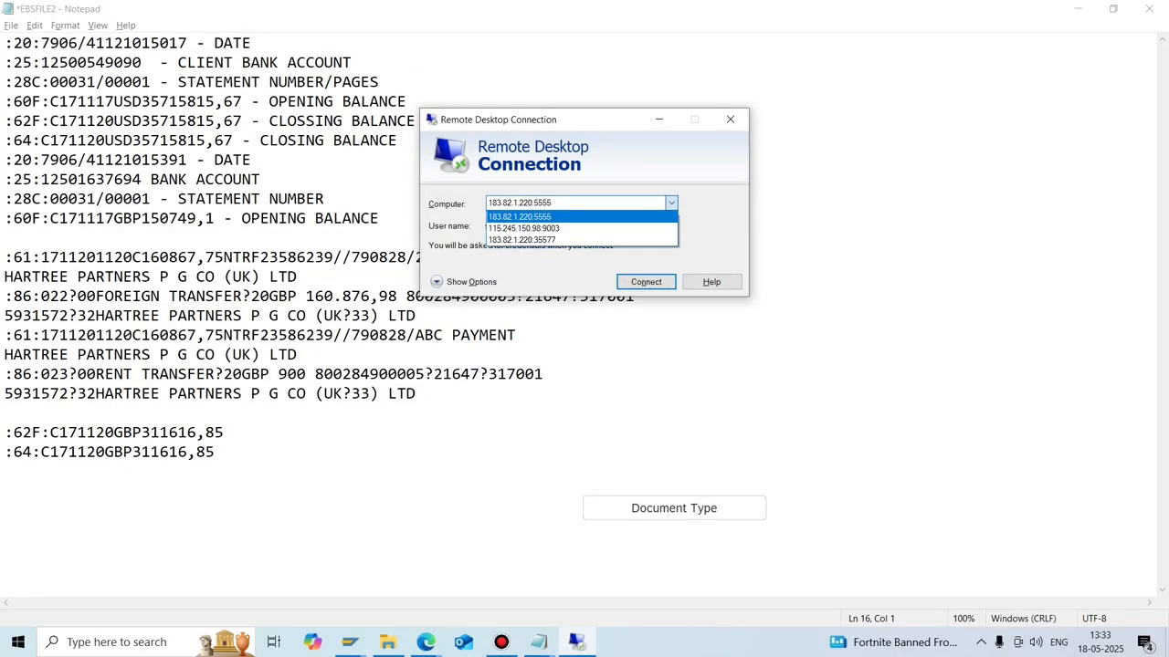
{"action": "key", "text": "Return"}
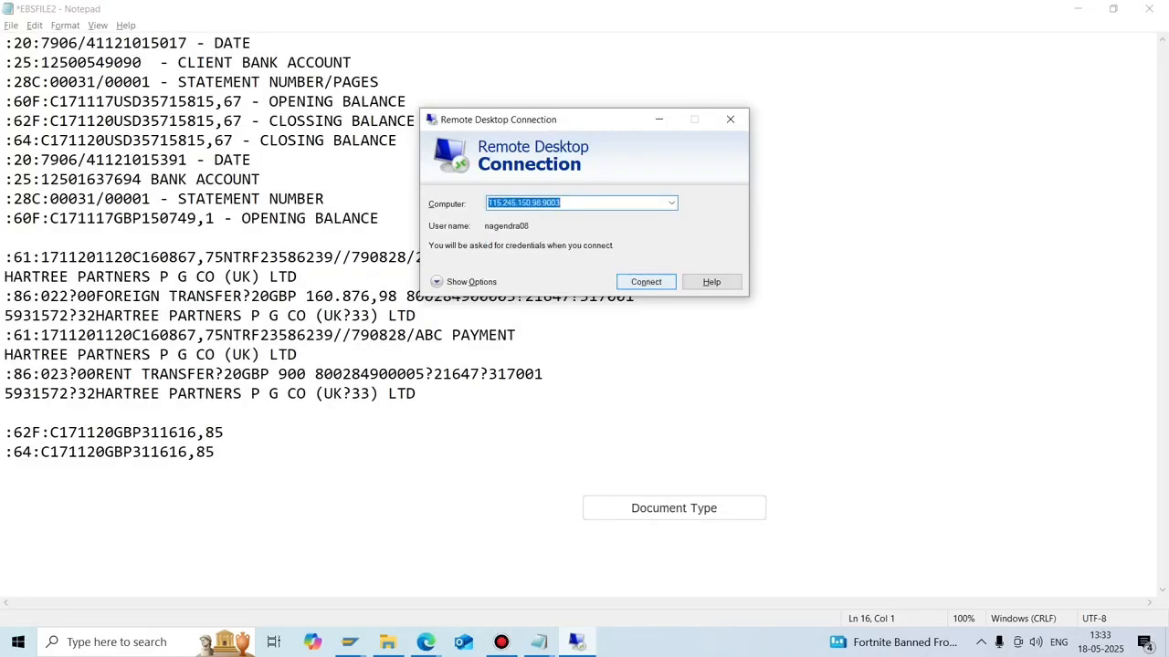
{"action": "key", "text": "Return"}
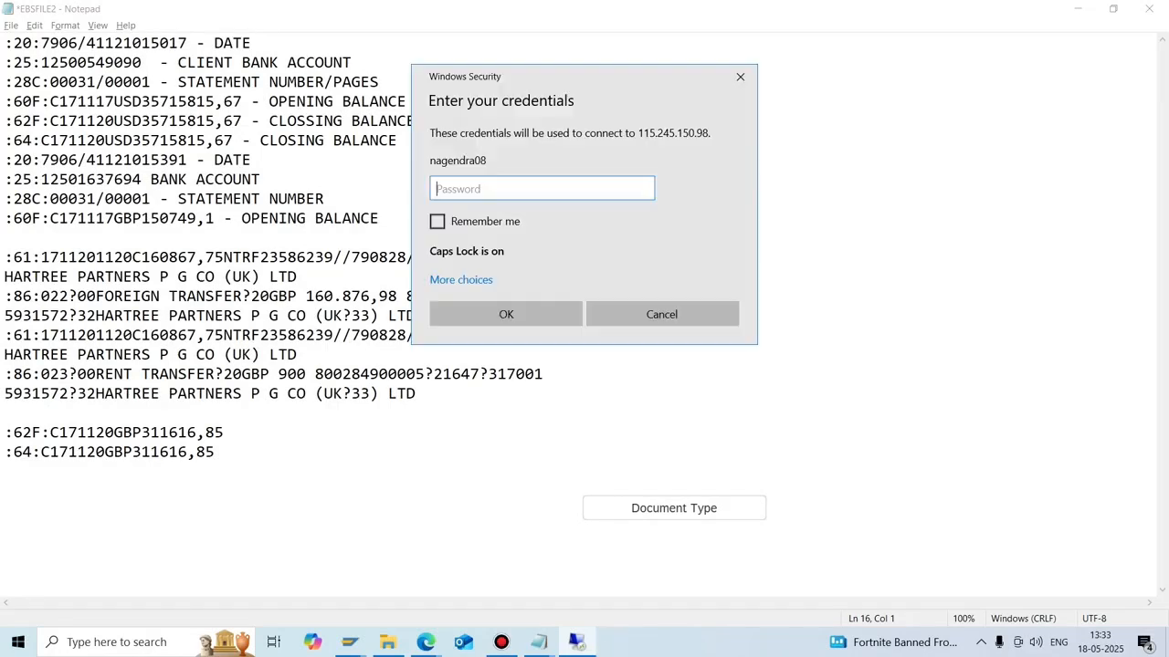
{"action": "key", "text": "Caps_Lock"}
{"action": "type", "text": "a"}
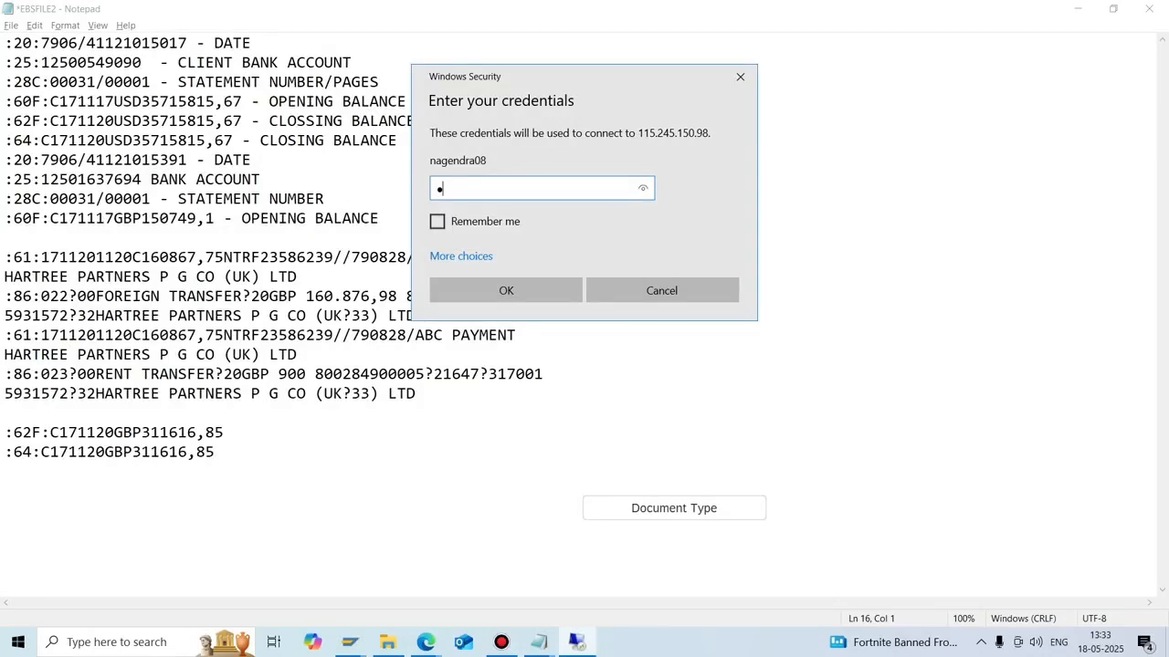
{"action": "type", "text": "aaaaaaa"}
{"action": "key", "text": "Return"}
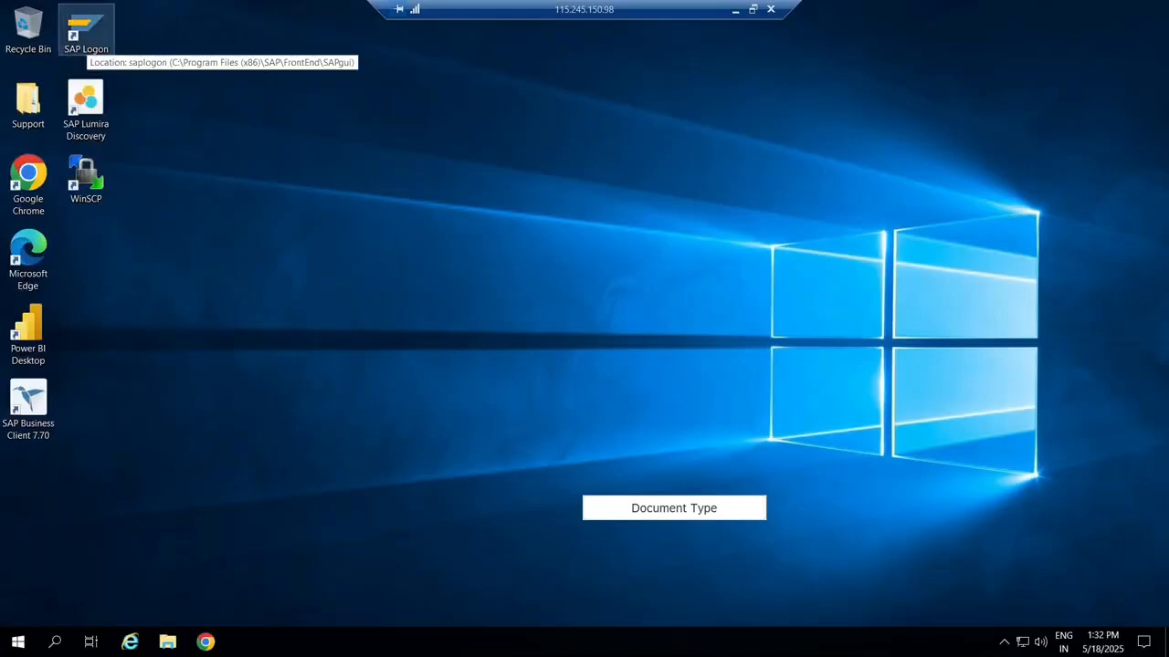
Launch SAP Logon maximised and sign in to s4h2022 client 800 with the SAP user and password.
{"action": "double_click", "coordinate": [87, 37]}
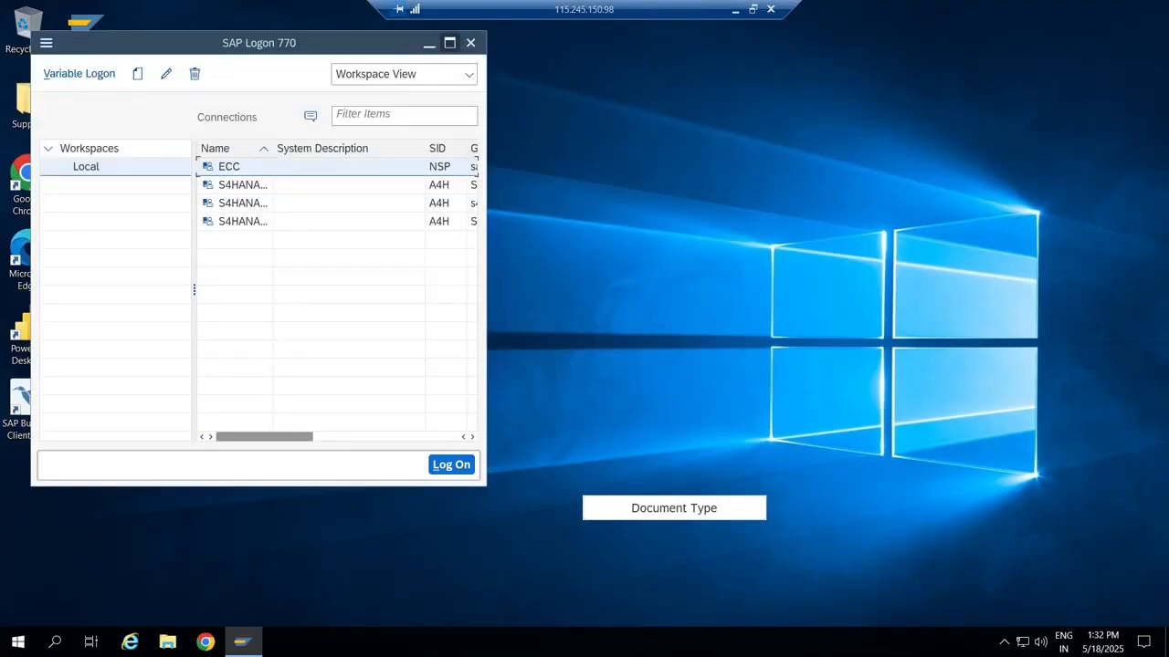
{"action": "left_click", "coordinate": [449, 43]}
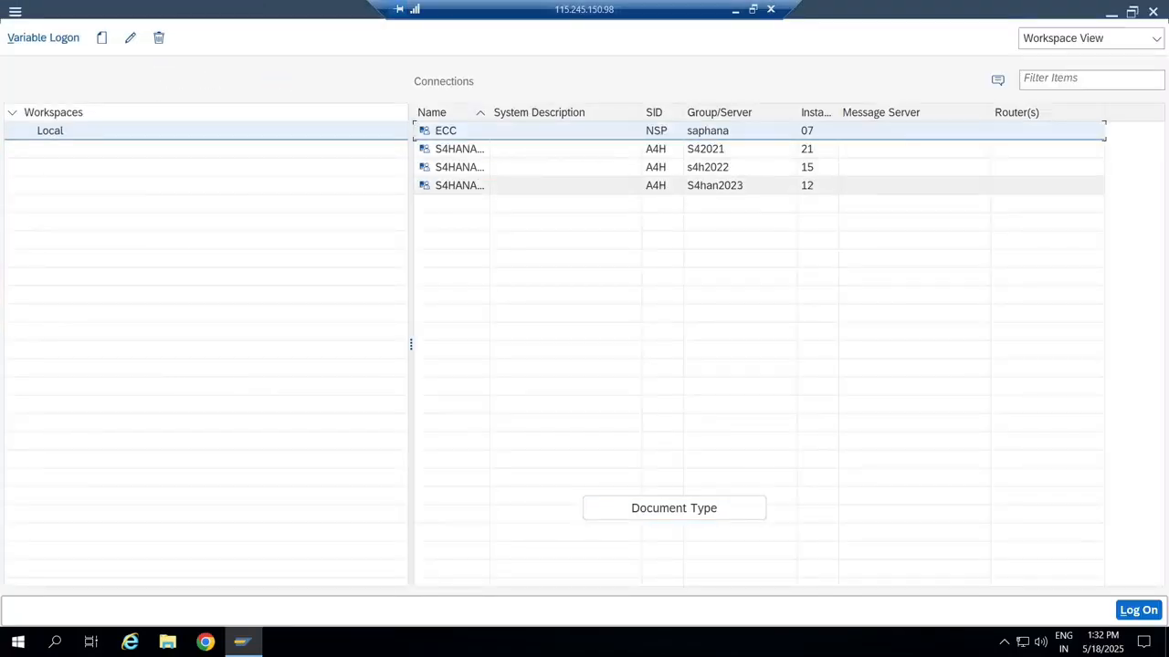
{"action": "double_click", "coordinate": [459, 167]}
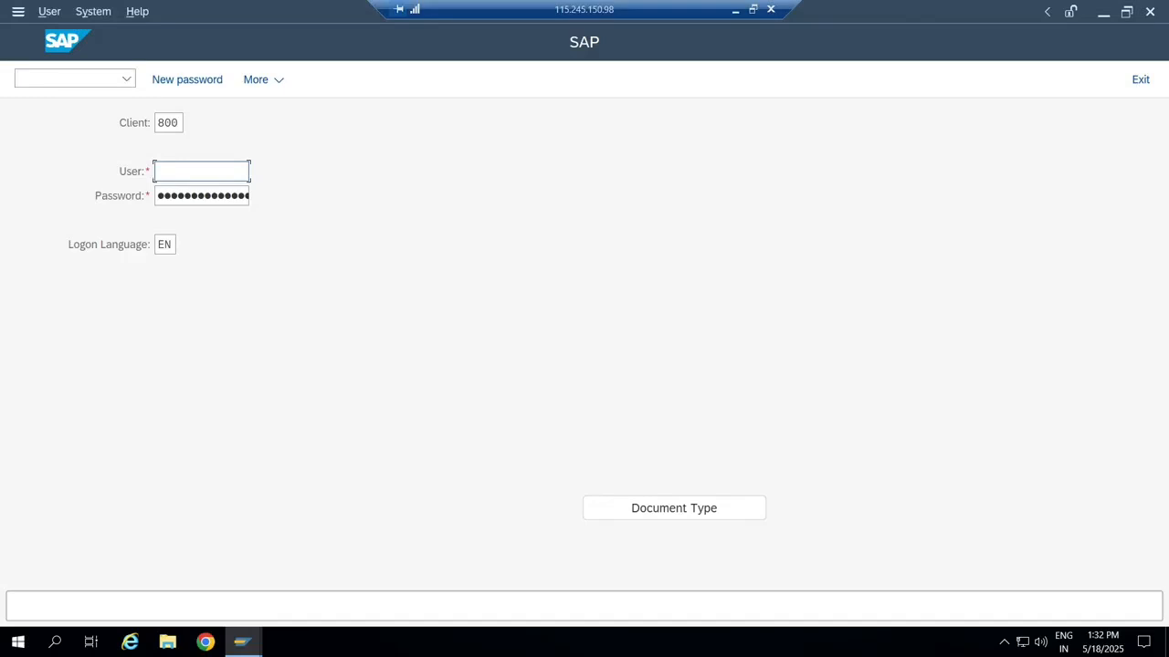
{"action": "type", "text": "bes"}
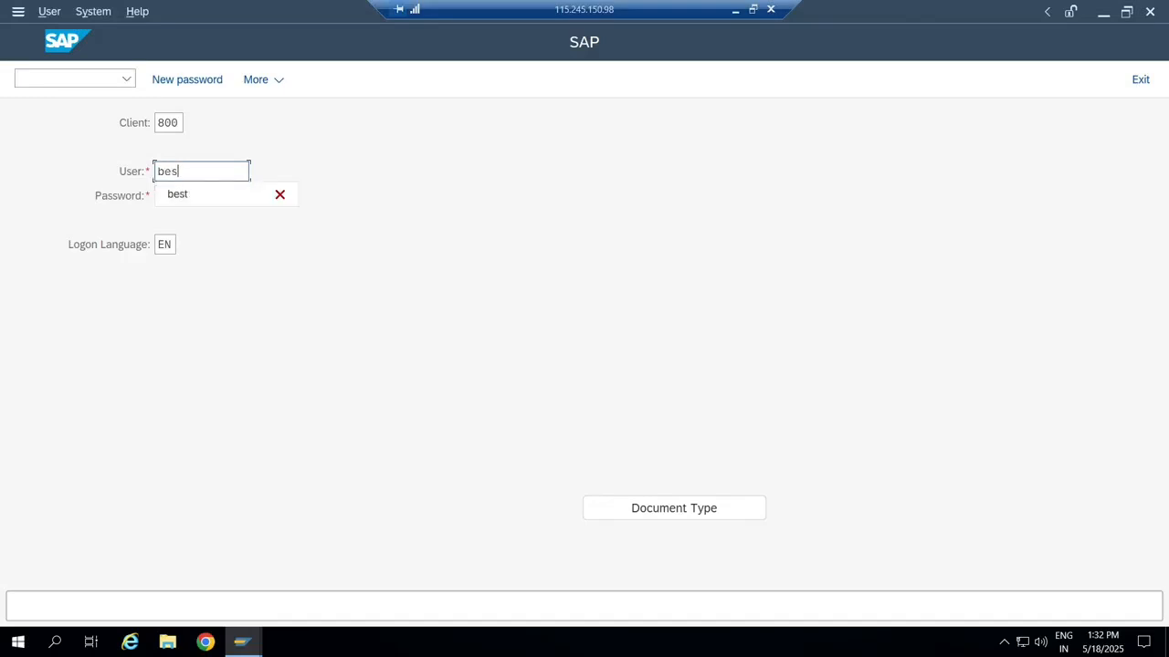
{"action": "type", "text": "t"}
{"action": "key", "text": "Tab"}
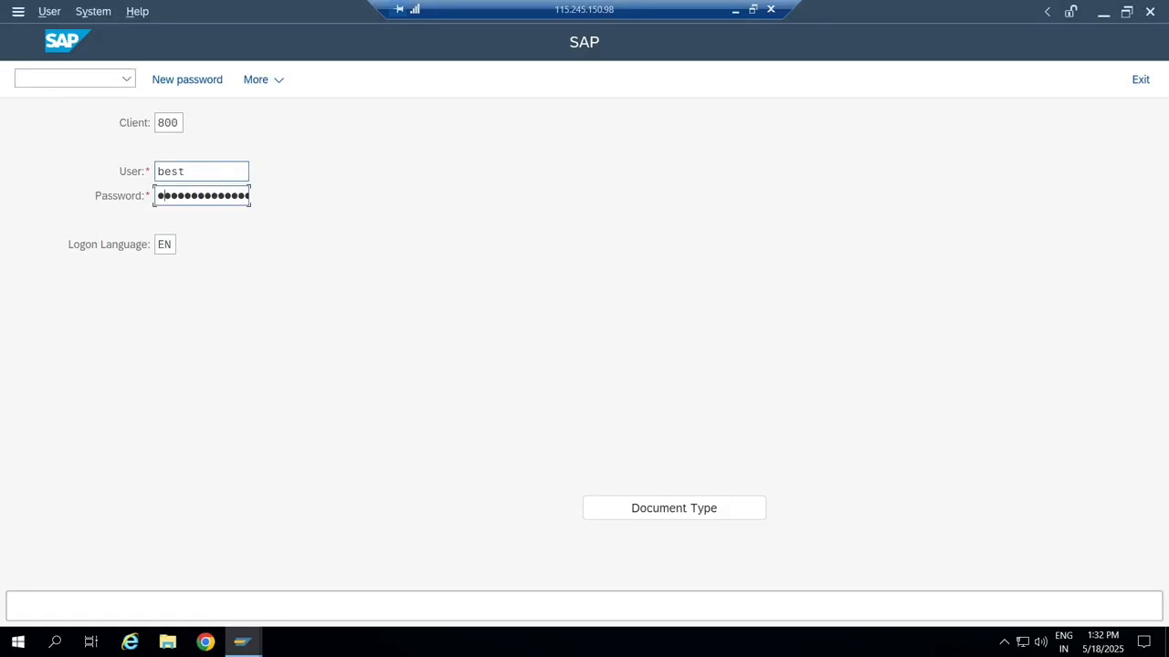
{"action": "type", "text": "*******"}
{"action": "key", "text": "Return"}
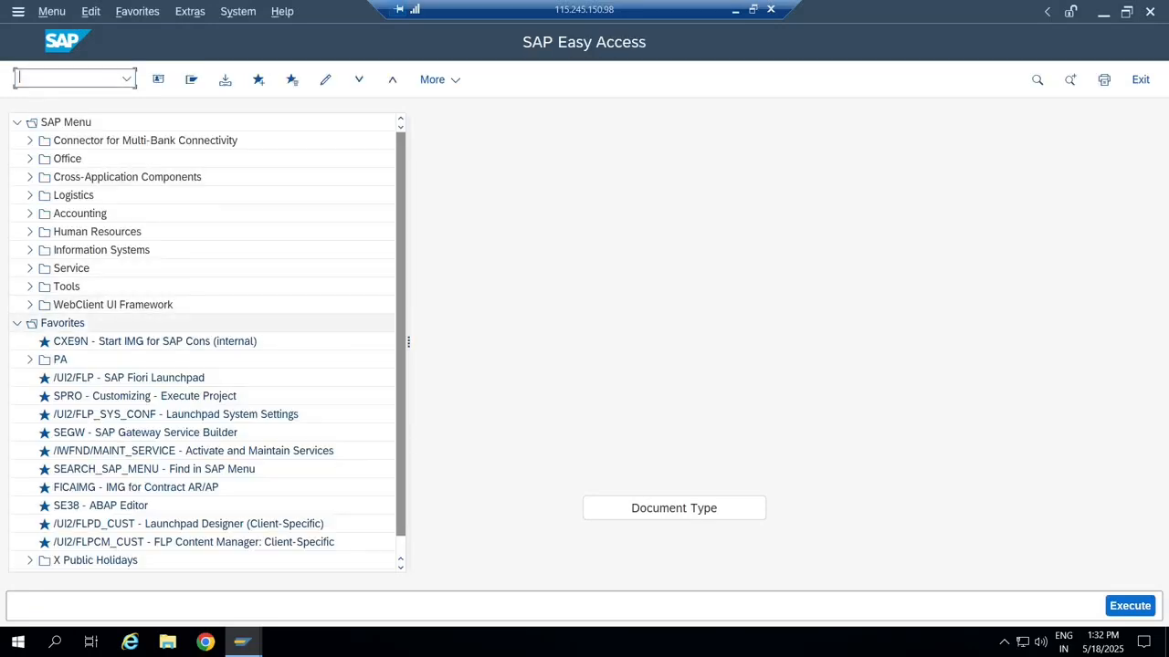
Browse SAP Menu to Accounts Payable Document Entry, selecting FB60 Invoice and F-43 Invoice - General.
{"action": "left_click", "coordinate": [17, 323]}
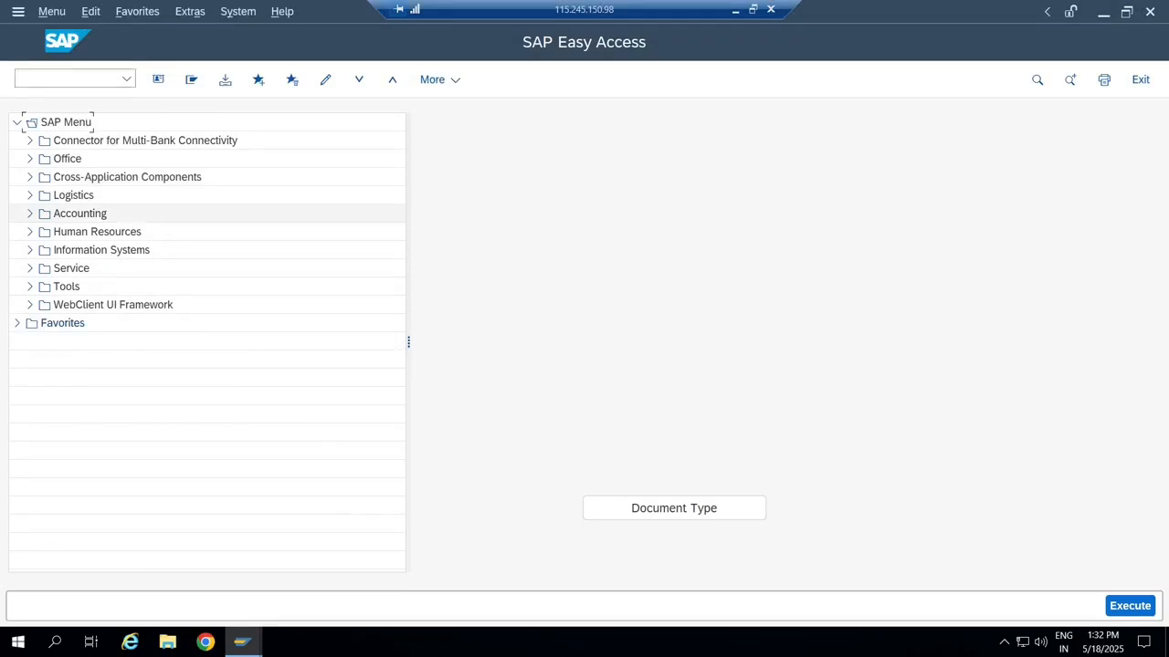
{"action": "left_click", "coordinate": [29, 213]}
{"action": "left_click", "coordinate": [42, 232]}
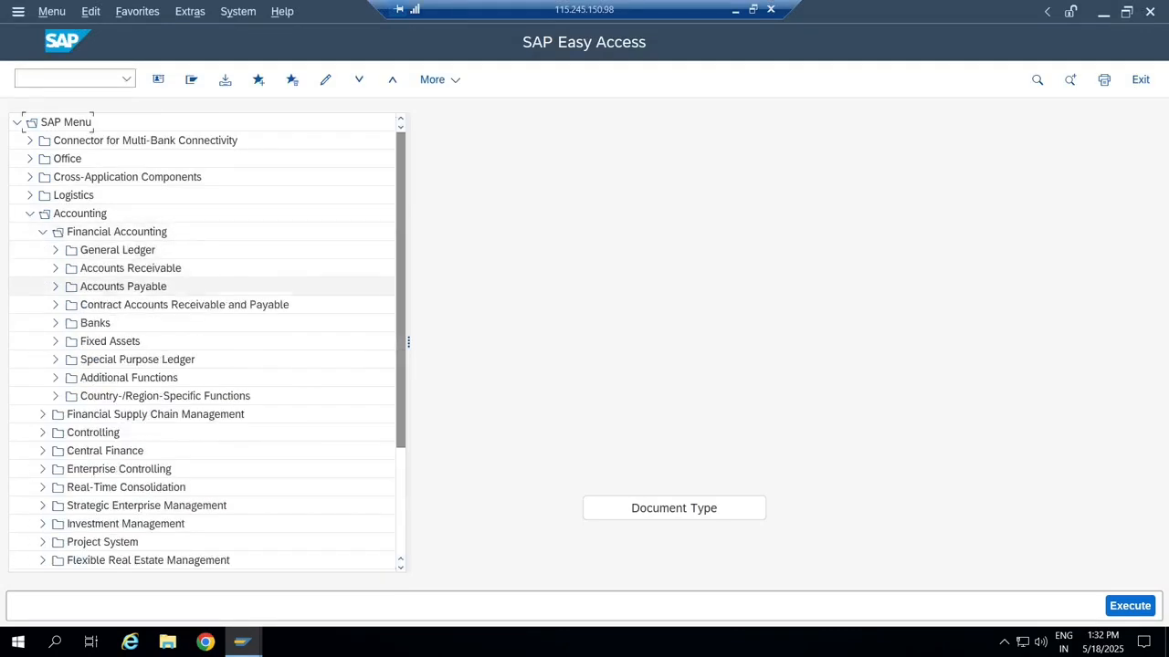
{"action": "left_click", "coordinate": [55, 287]}
{"action": "left_click", "coordinate": [67, 305]}
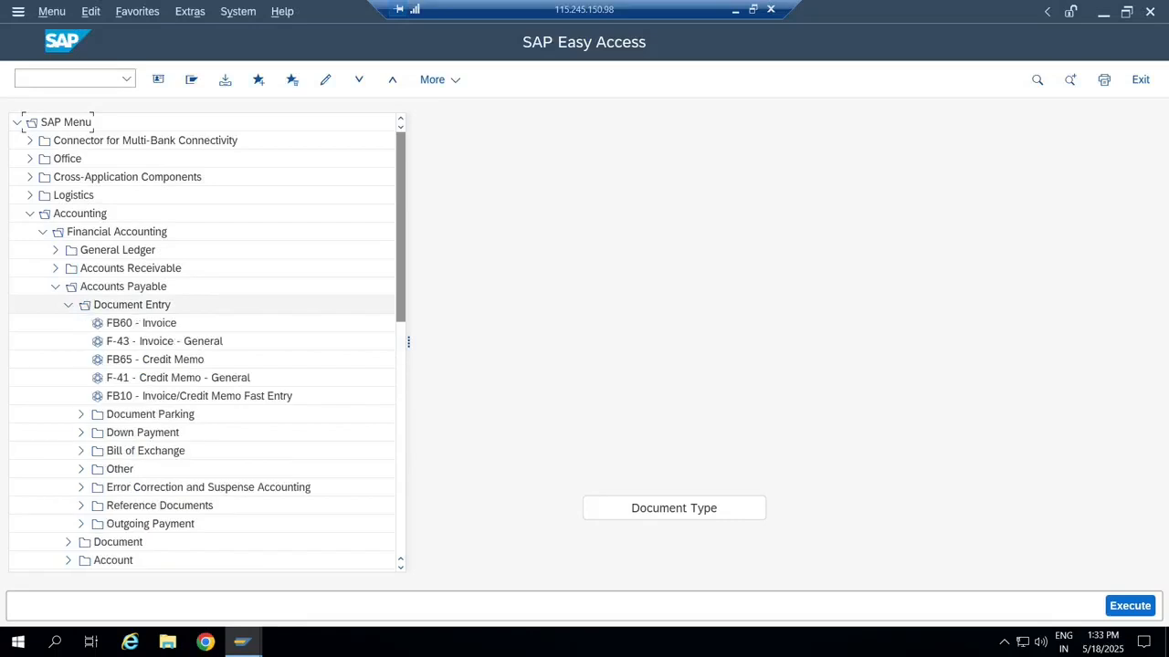
{"action": "left_click", "coordinate": [142, 323]}
{"action": "left_click", "coordinate": [164, 342]}
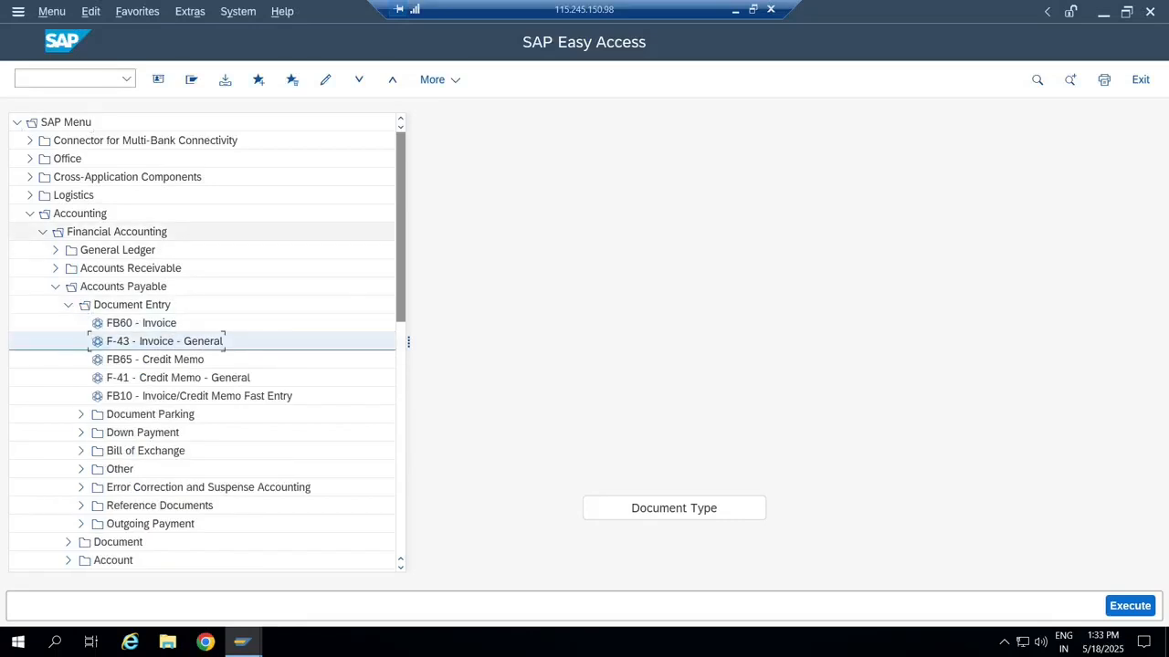
Collapse the Accounting menu and launch /UI2/FLP SAP Fiori Launchpad from Favorites.
{"action": "left_click", "coordinate": [42, 232]}
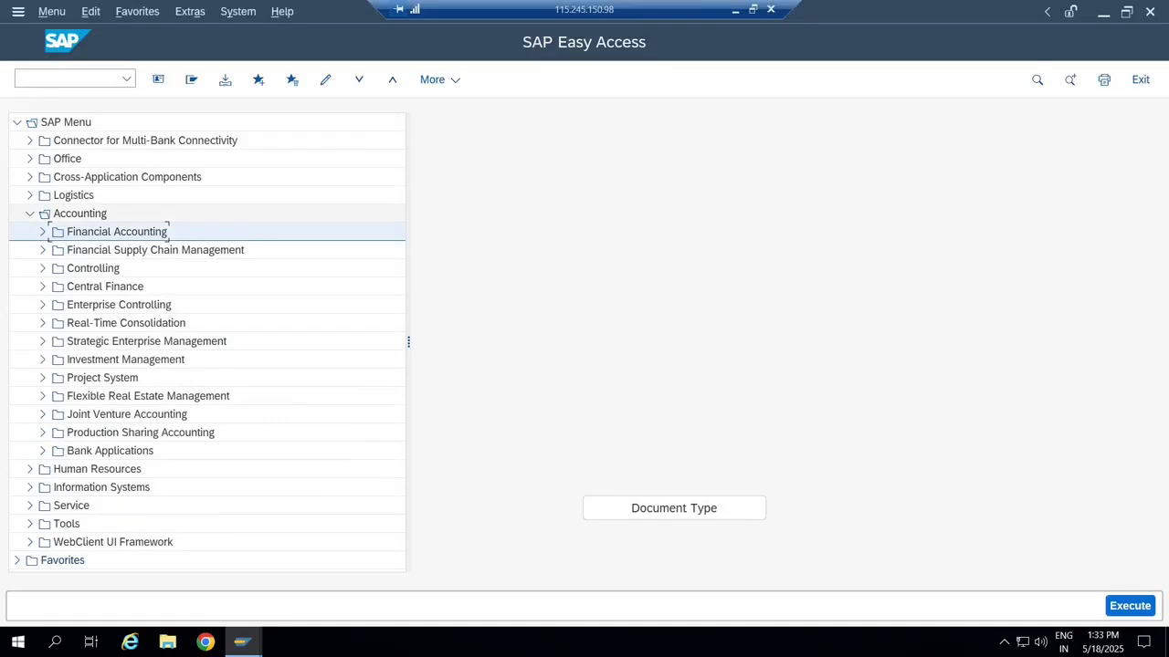
{"action": "left_click", "coordinate": [30, 214]}
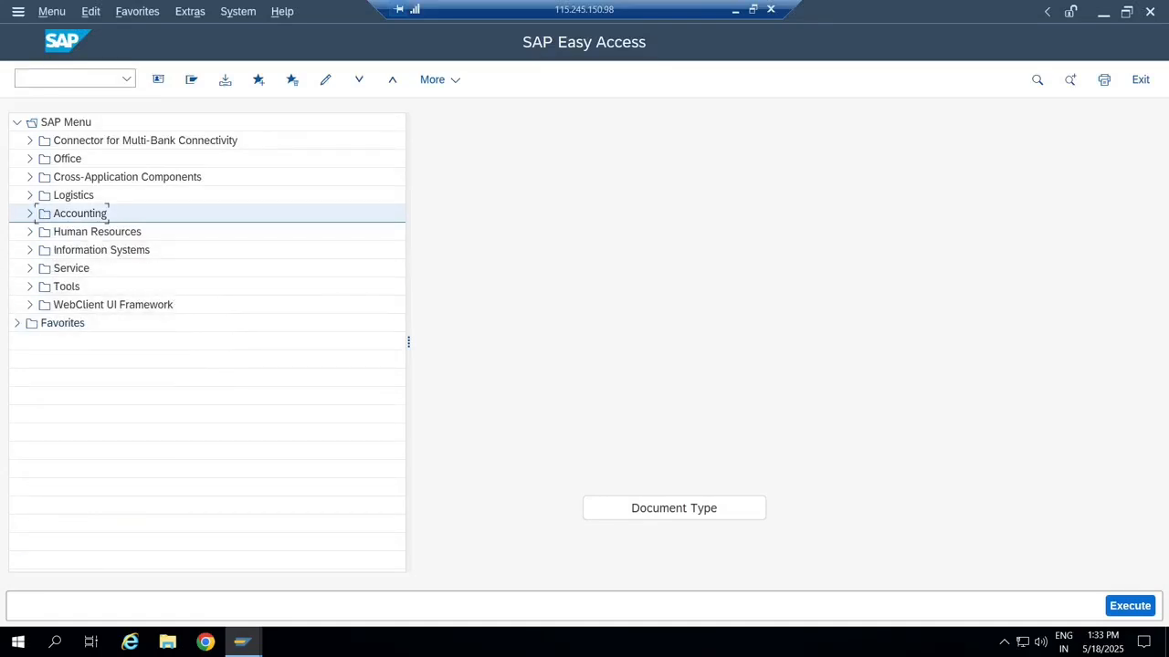
{"action": "left_click", "coordinate": [17, 323]}
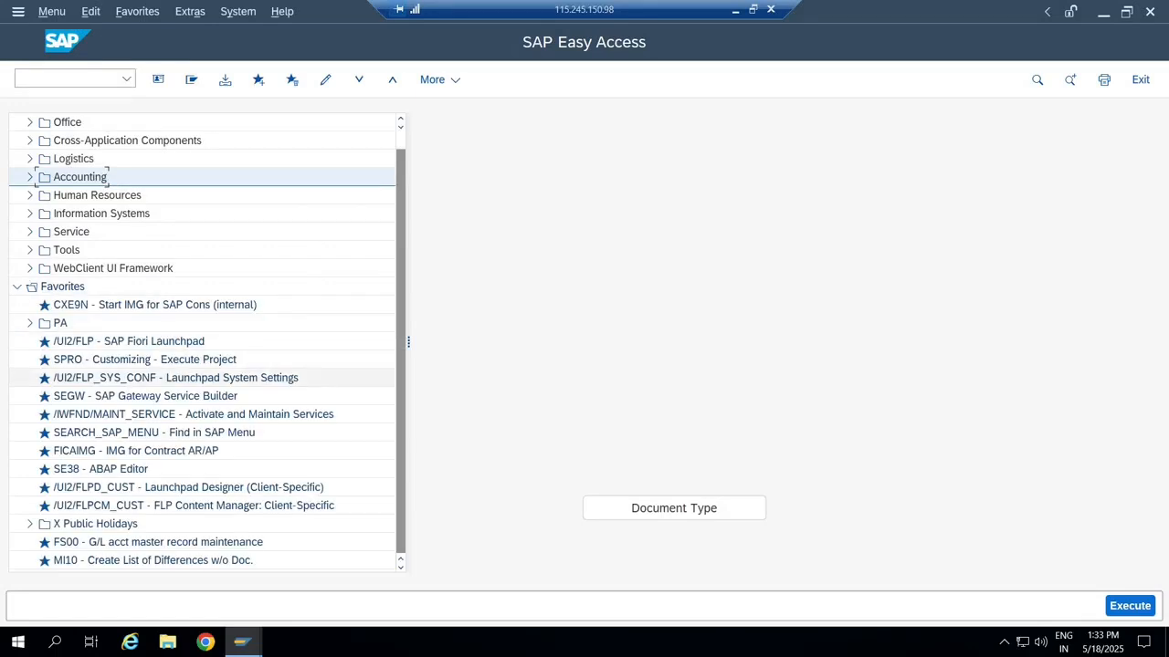
{"action": "double_click", "coordinate": [128, 340]}
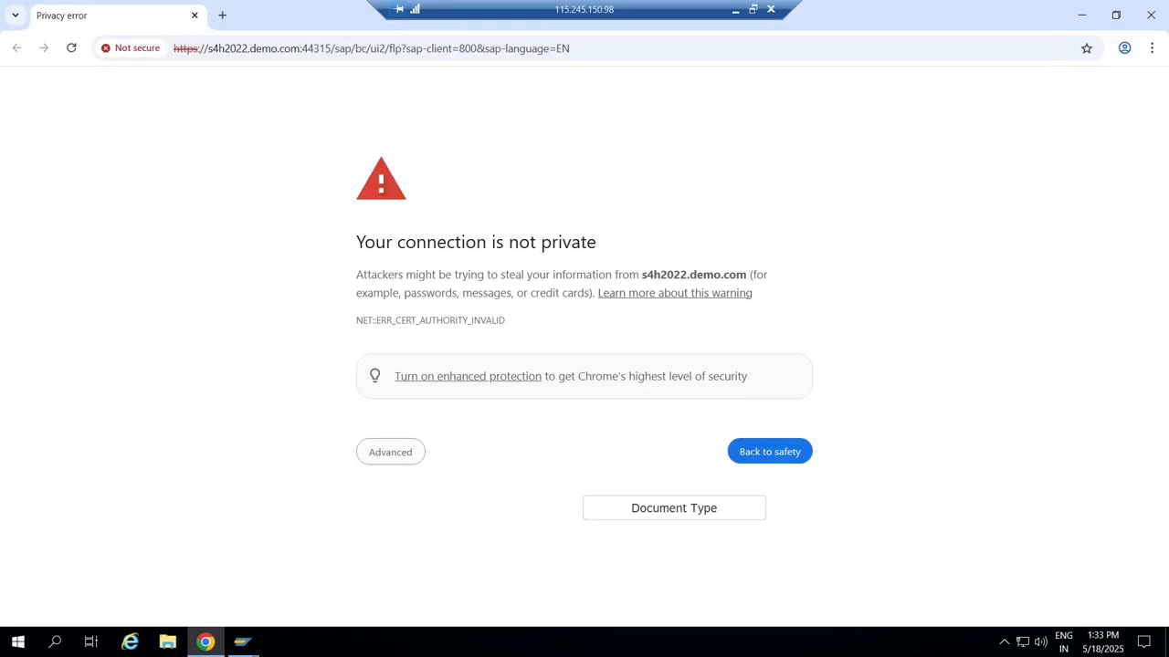
Bypass the certificate warning, sign in to the Fiori launchpad, then minimise the remote session.
{"action": "left_click", "coordinate": [391, 452]}
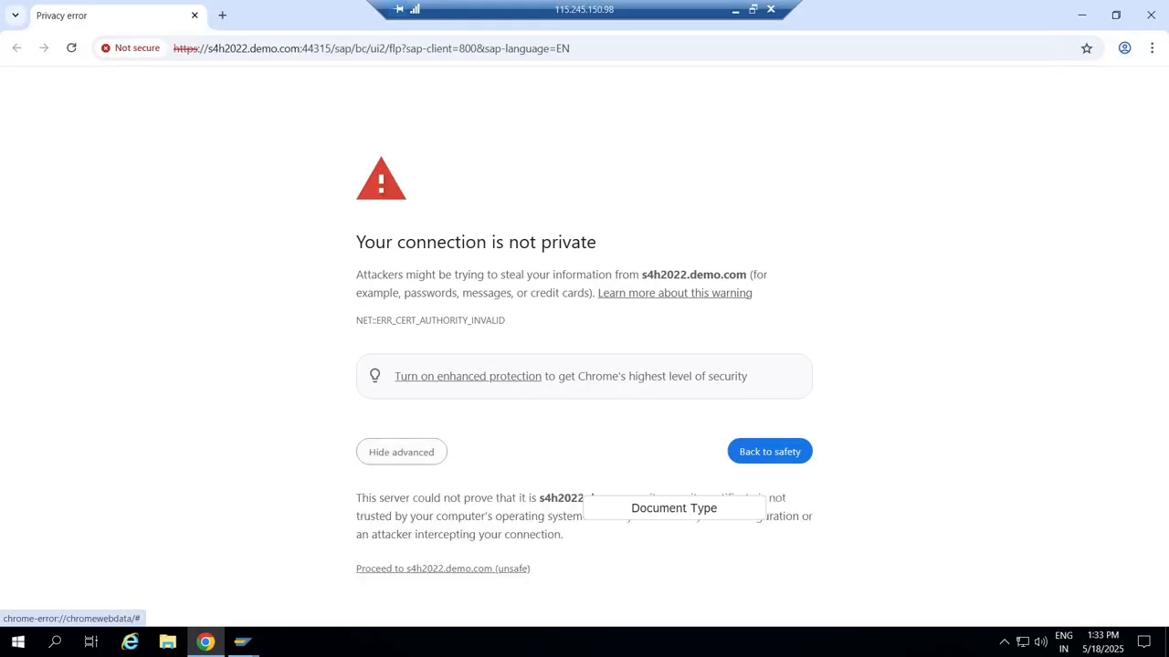
{"action": "left_click", "coordinate": [442, 569]}
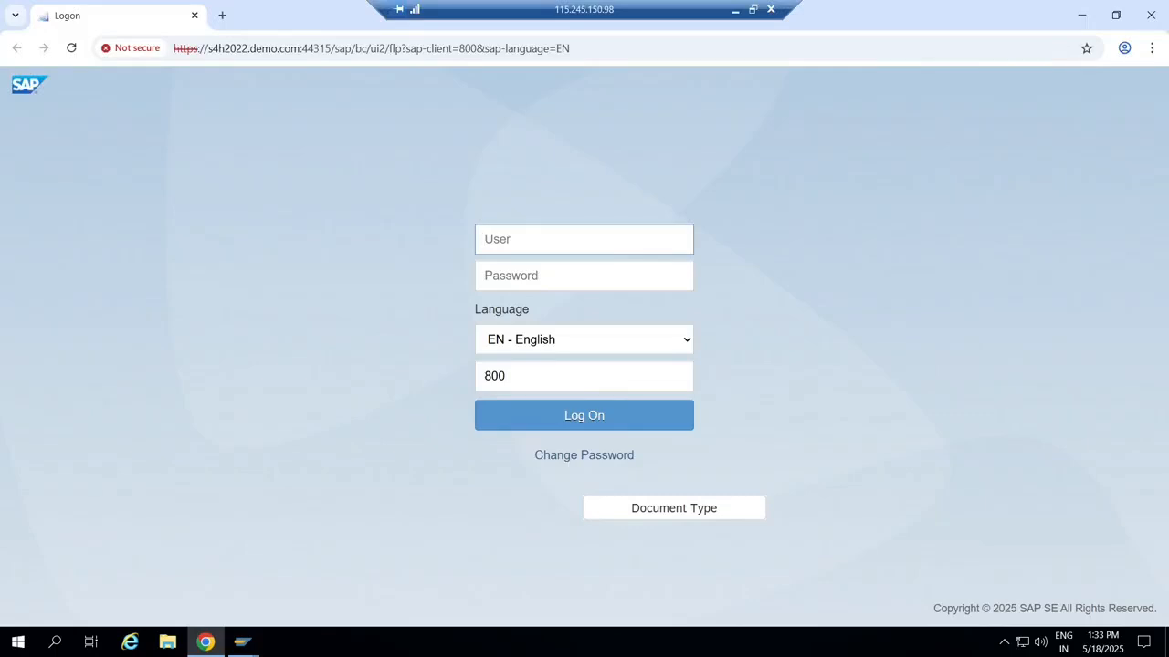
{"action": "type", "text": "best"}
{"action": "key", "text": "Tab"}
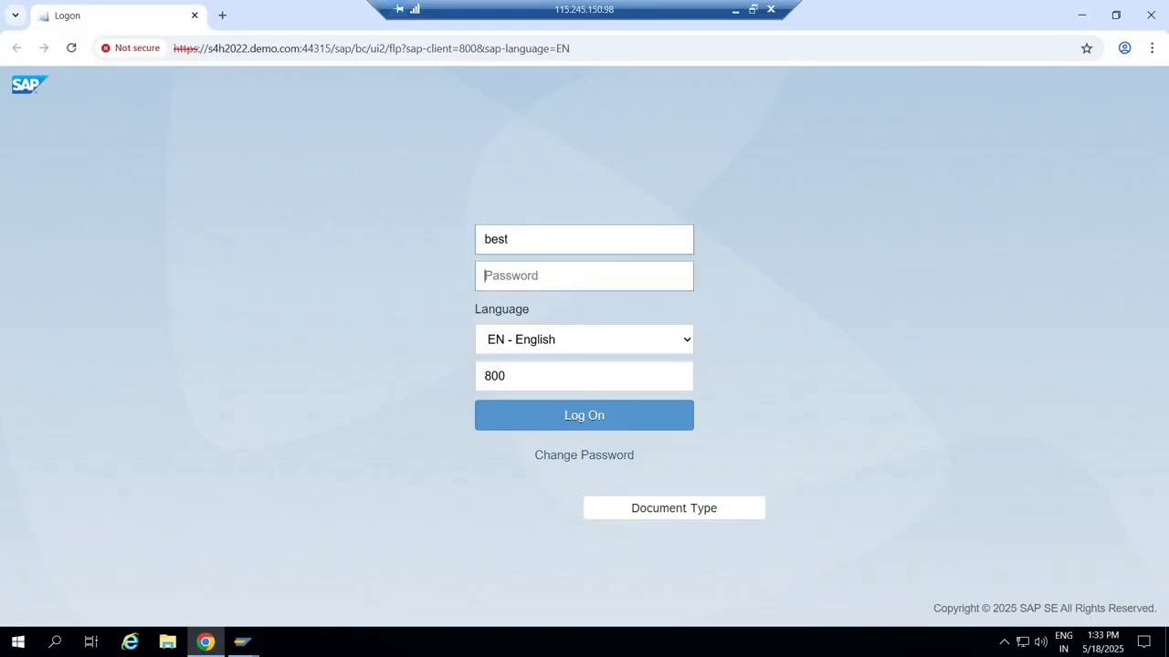
{"action": "type", "text": "••••••••••"}
{"action": "key", "text": "Return"}
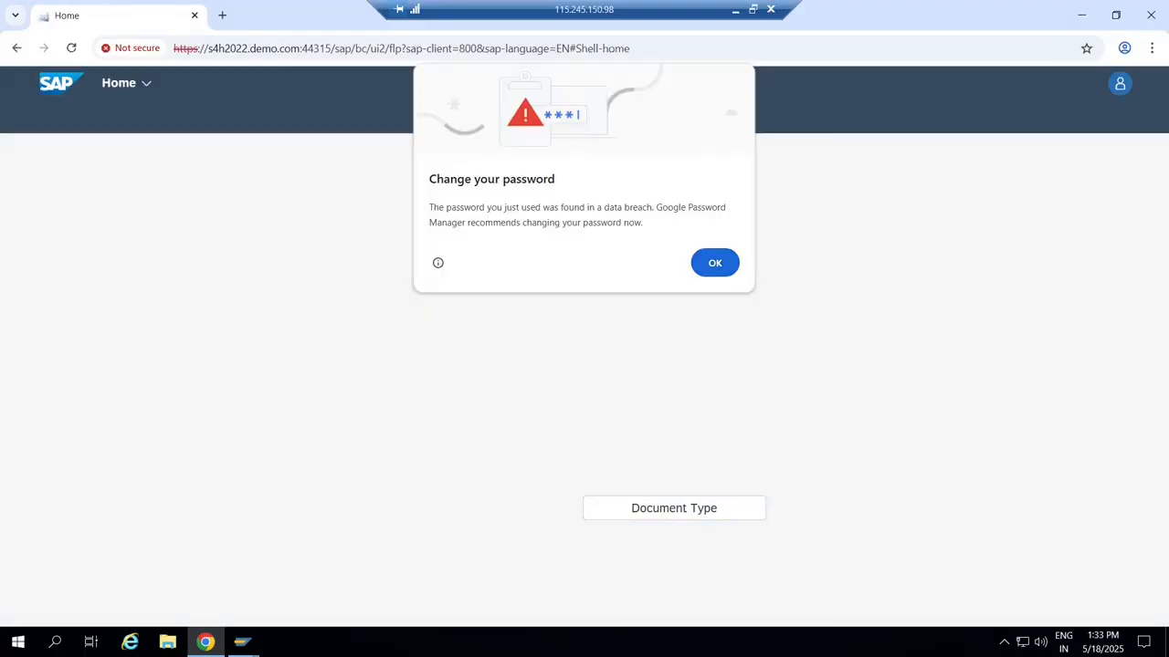
{"action": "left_click", "coordinate": [715, 263]}
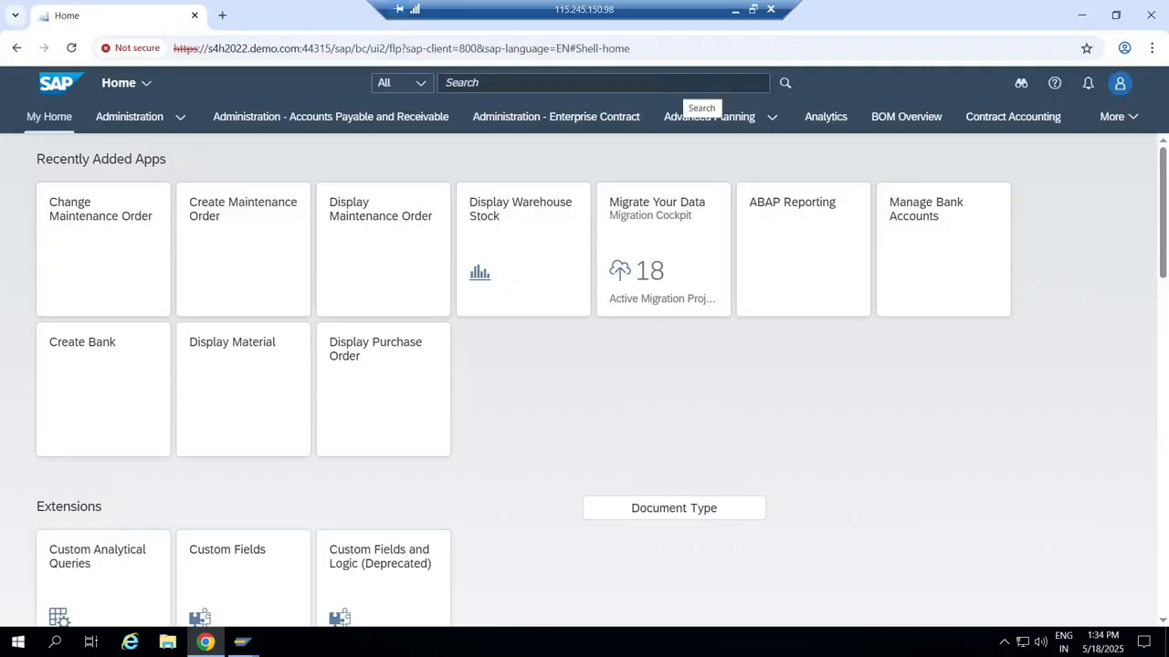
{"action": "left_click", "coordinate": [736, 11]}
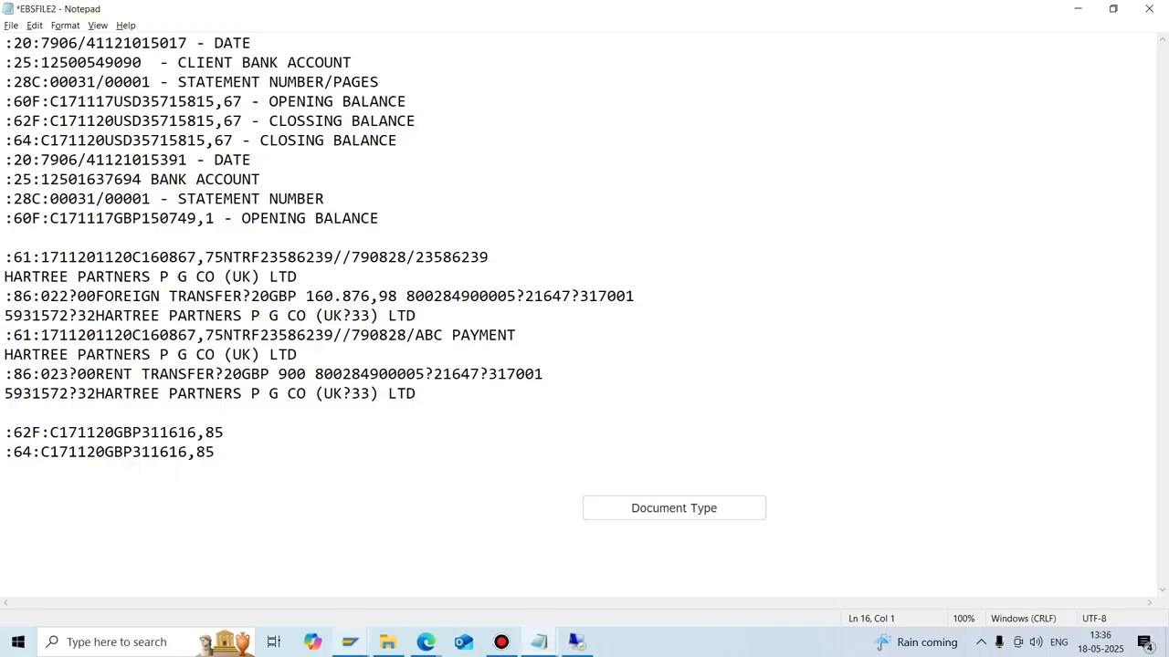
Bring the SAP window forward and start FS00 via /nfs00.
{"action": "left_click", "coordinate": [350, 642]}
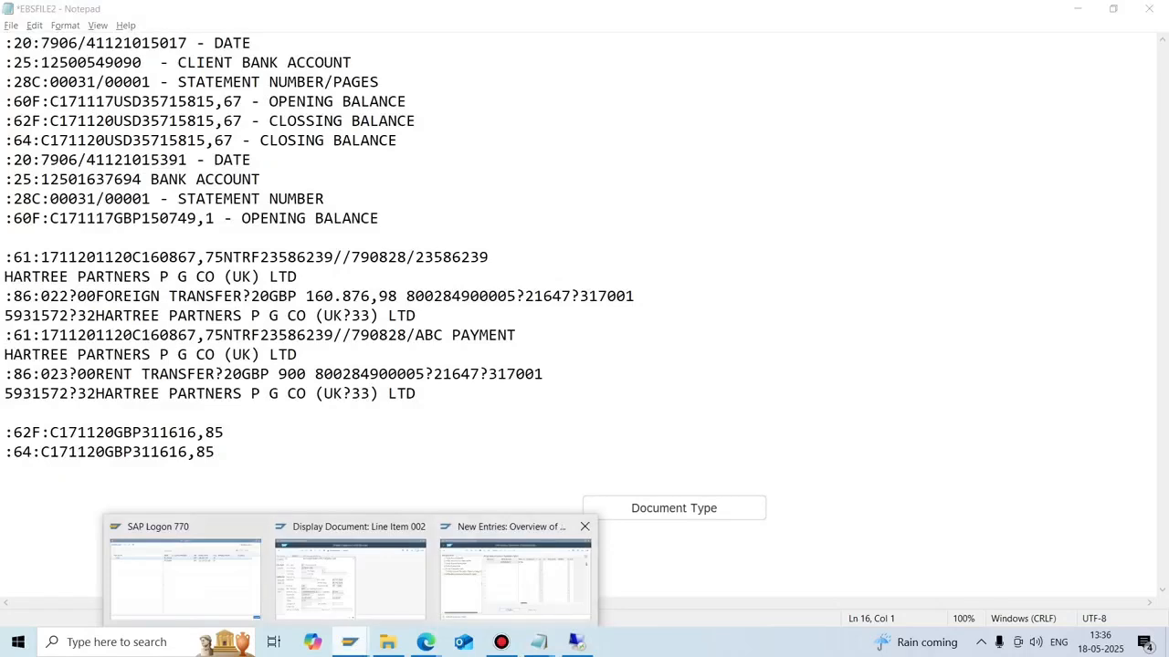
{"action": "left_click", "coordinate": [515, 570]}
{"action": "key", "text": "ctrl+slash"}
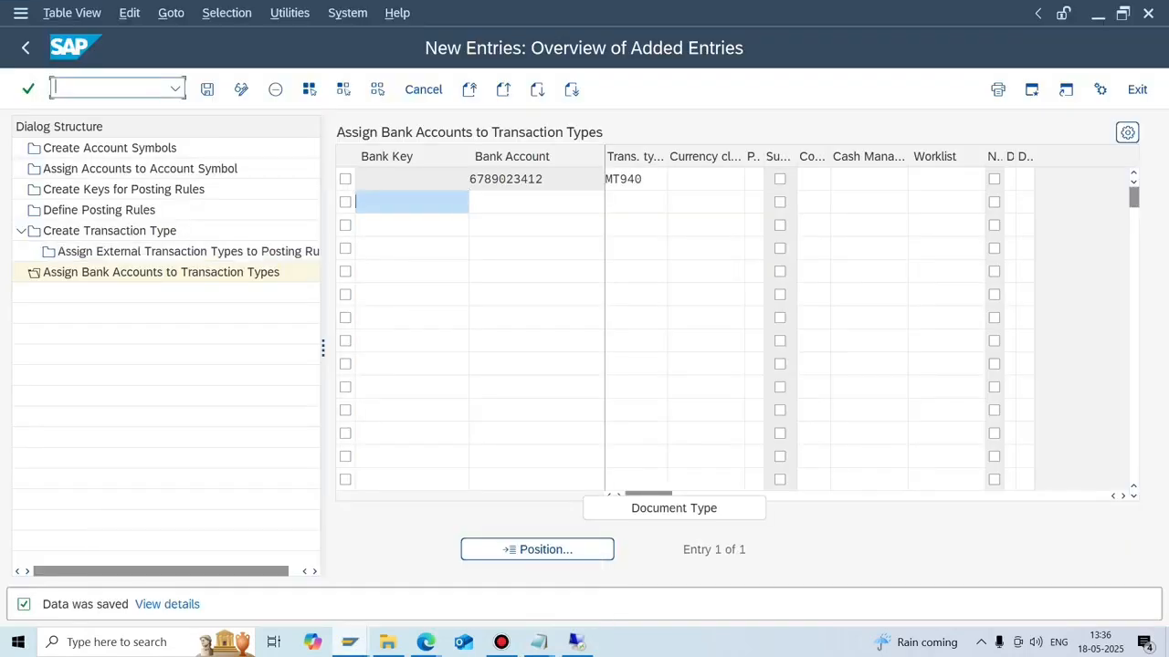
{"action": "type", "text": "/nfs00"}
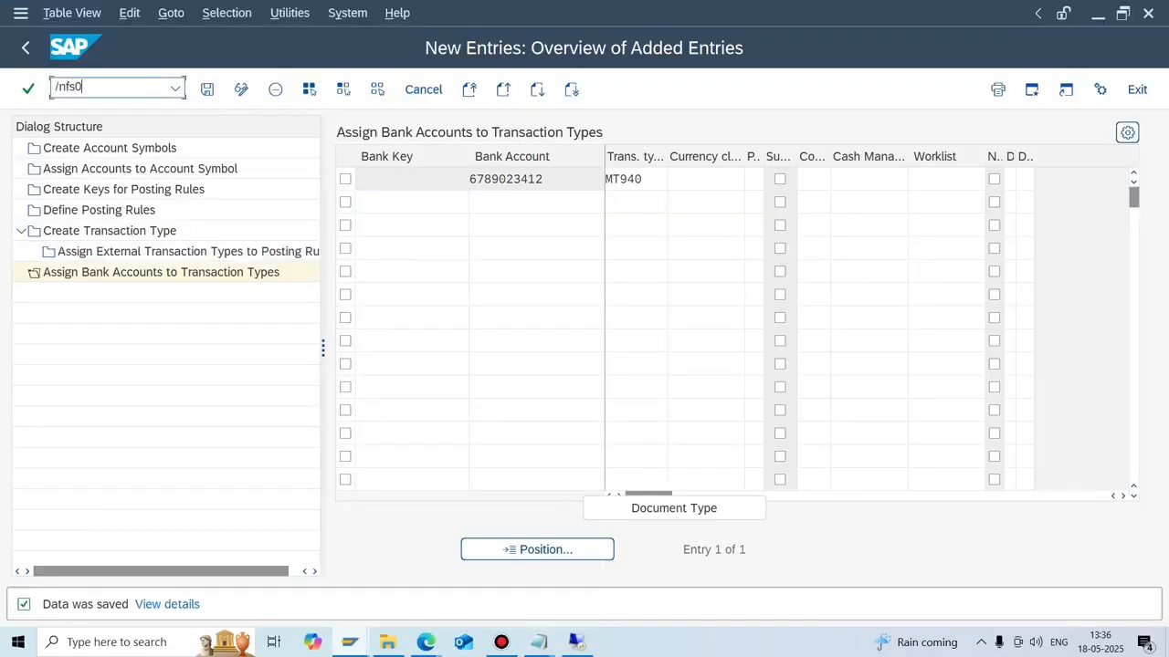
{"action": "key", "text": "Return"}
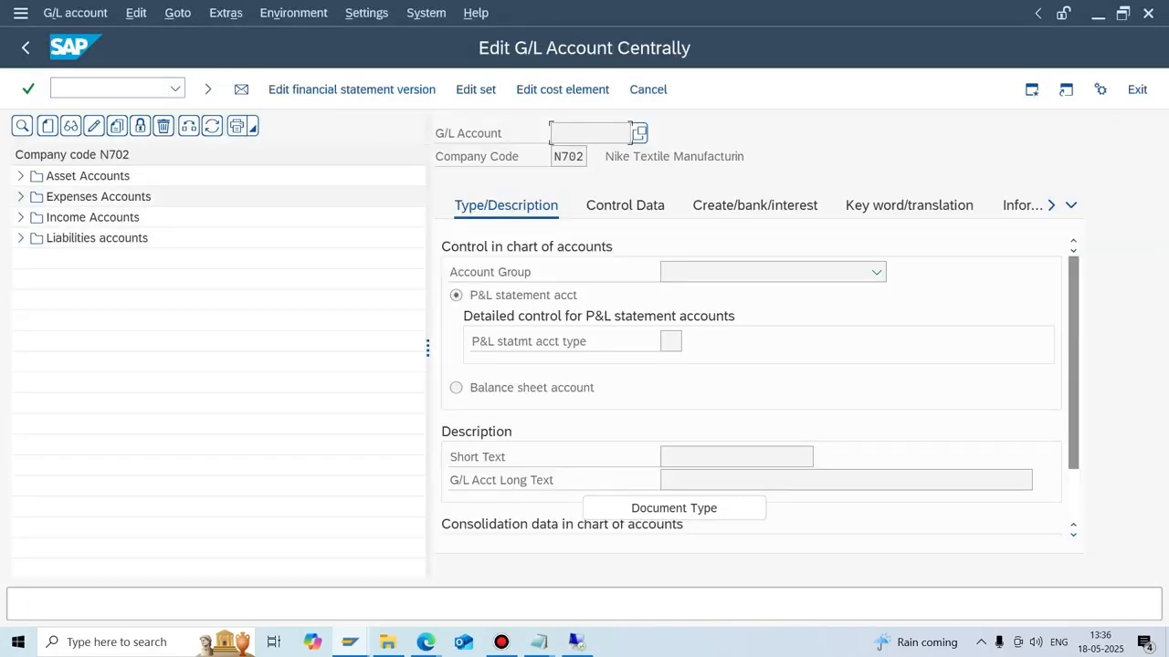
Open N702 account 200014 OBC Outgoing Sub Clr A/c and review its Control Data settings.
{"action": "left_click", "coordinate": [21, 176]}
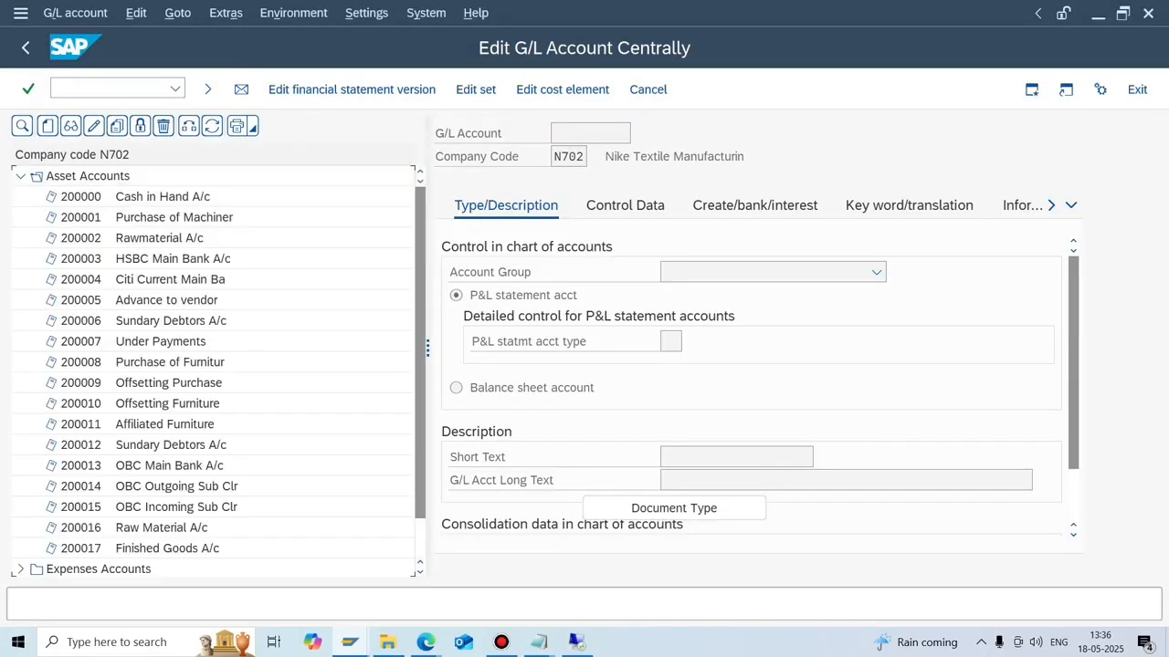
{"action": "double_click", "coordinate": [170, 466]}
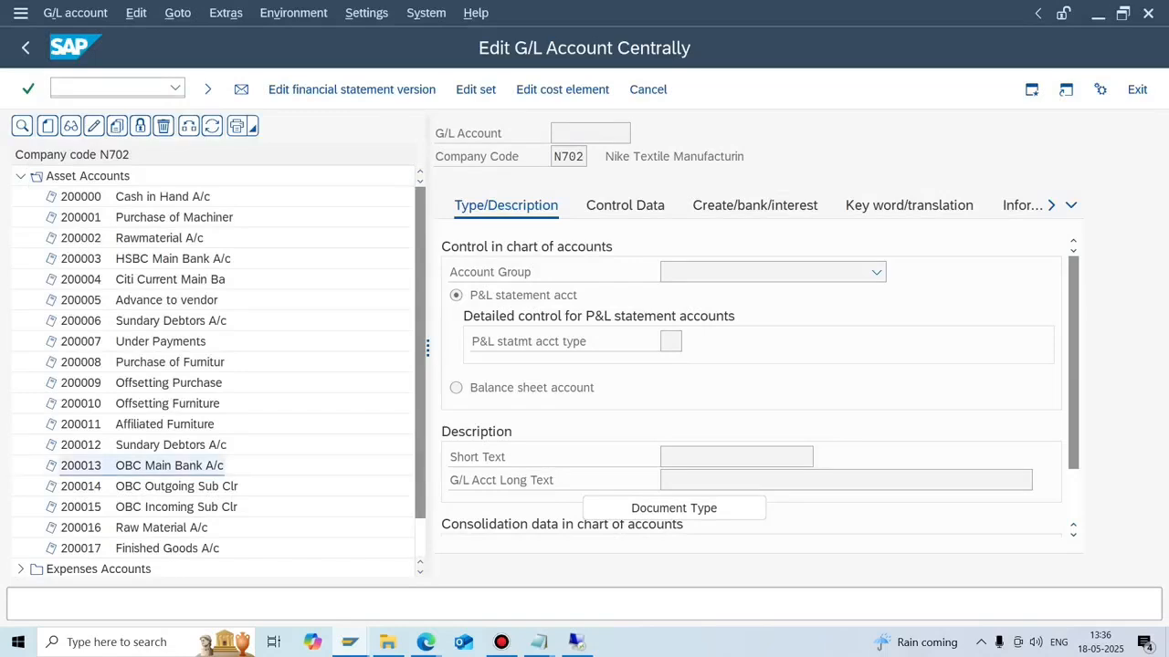
{"action": "double_click", "coordinate": [174, 486]}
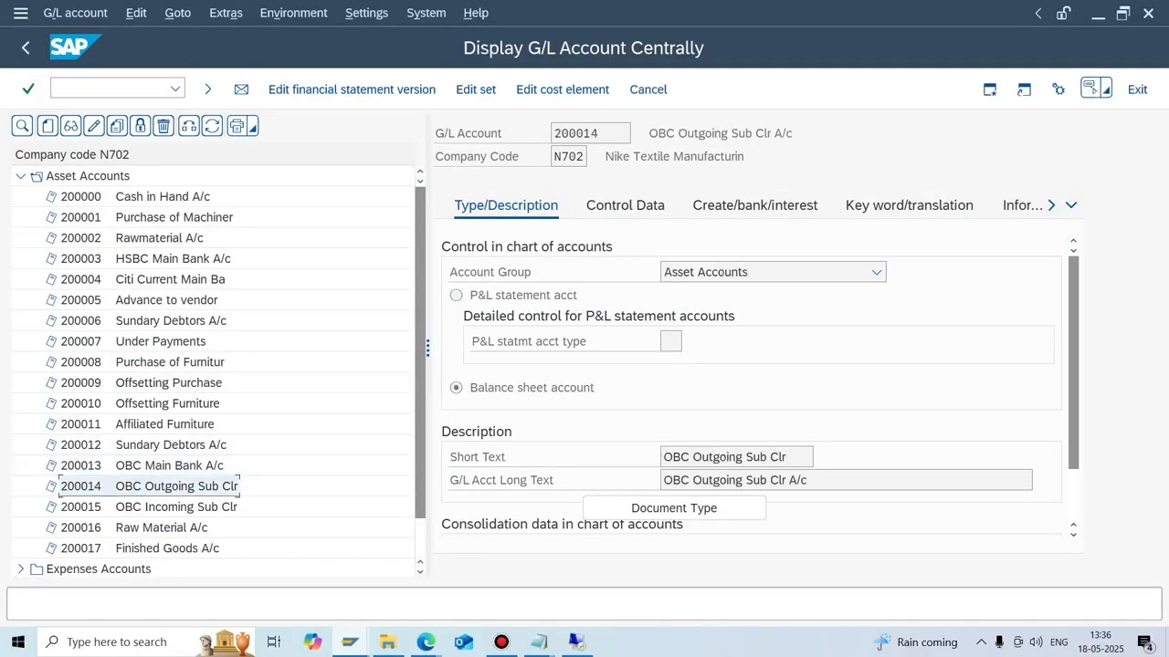
{"action": "left_click", "coordinate": [625, 205]}
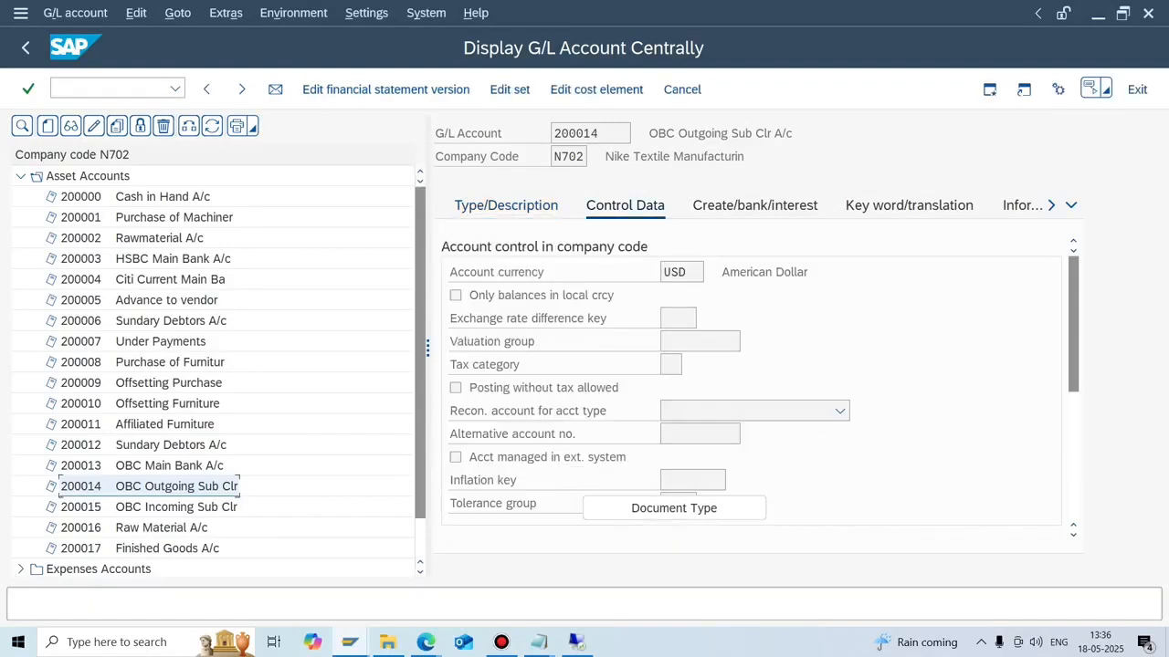
{"action": "scroll", "coordinate": [1073, 529], "scroll_direction": "down", "scroll_amount": 5}
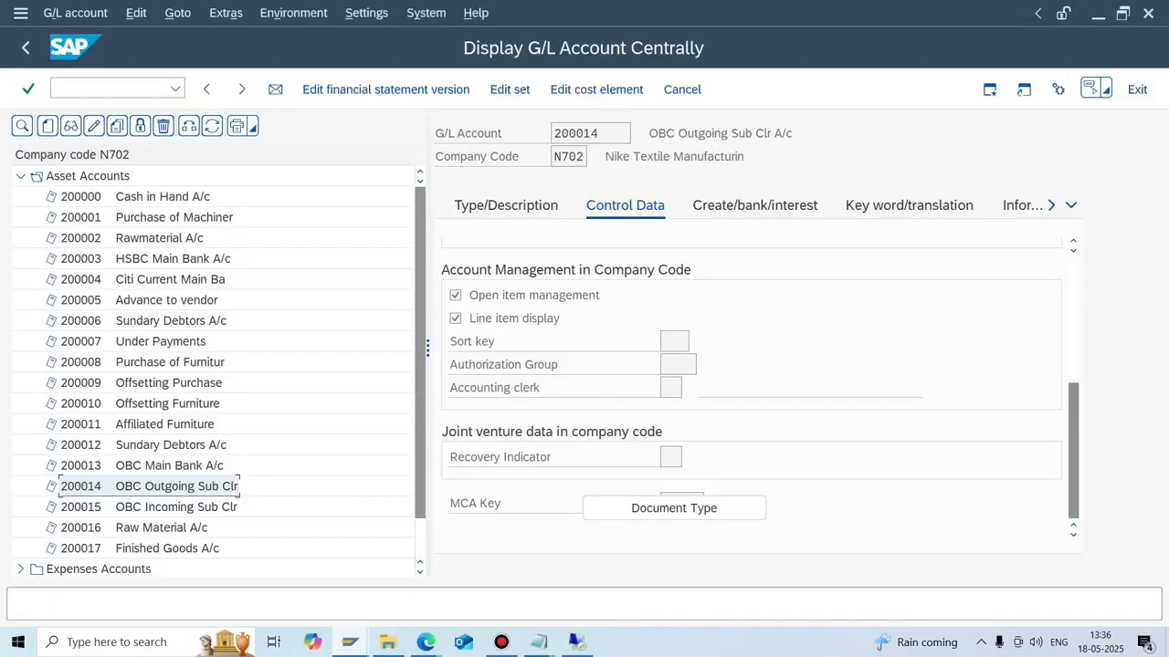
Switch to the remote SAP Easy Access session and open FS00 with /nfs00.
{"action": "left_click", "coordinate": [577, 642]}
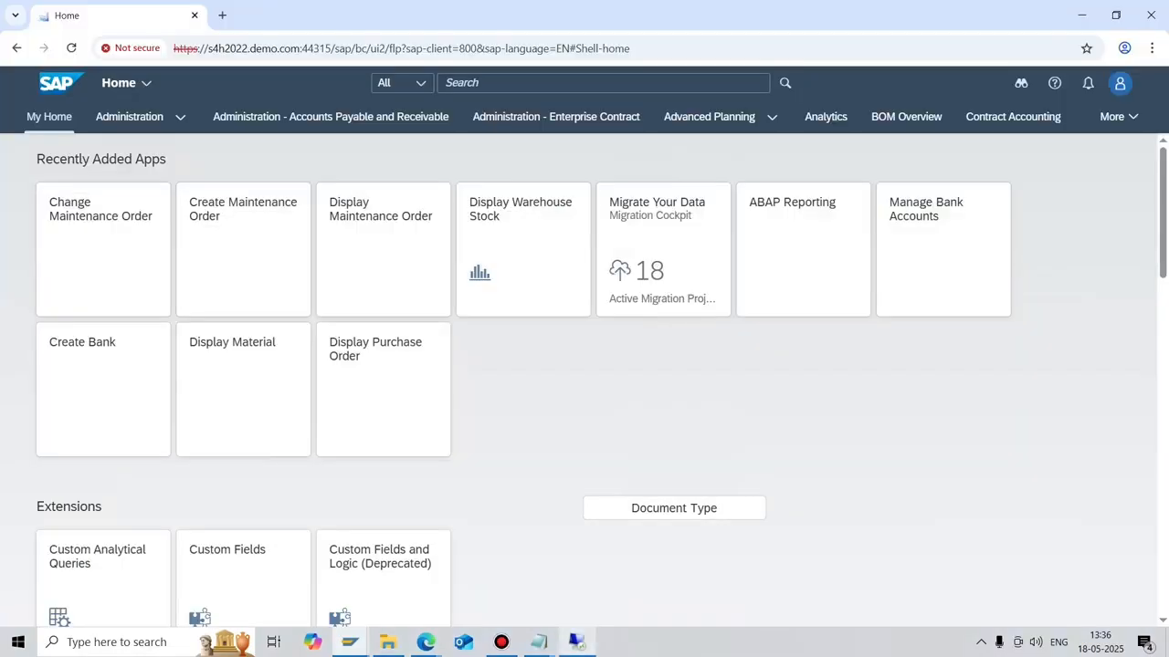
{"action": "mouse_move", "coordinate": [241, 642]}
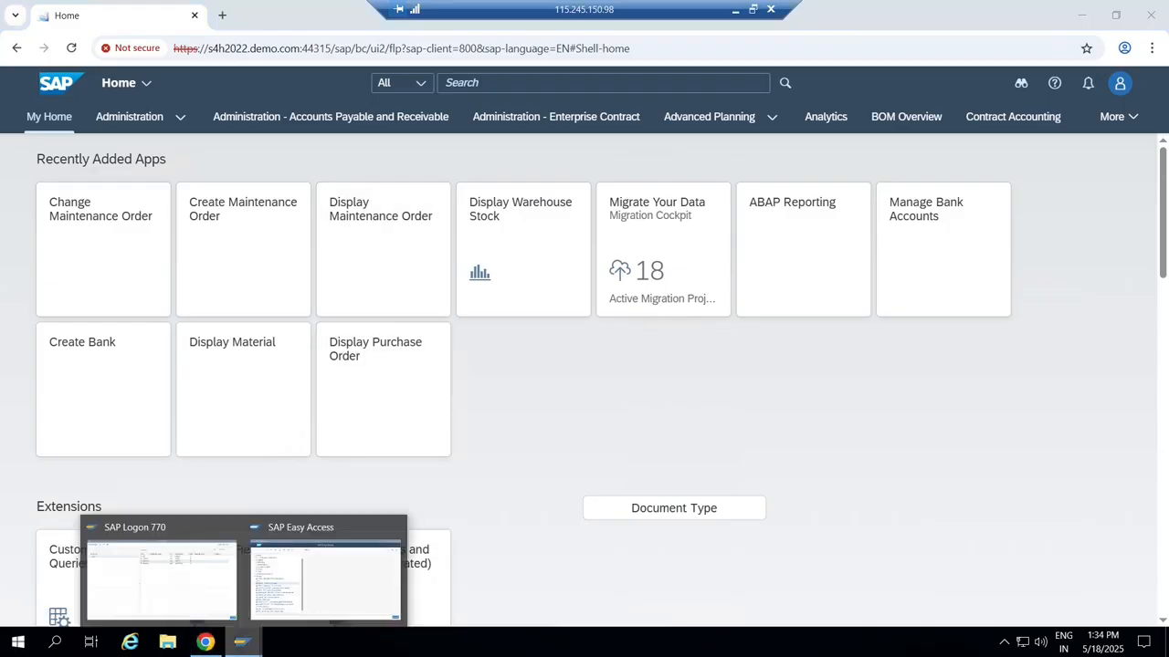
{"action": "left_click", "coordinate": [325, 575]}
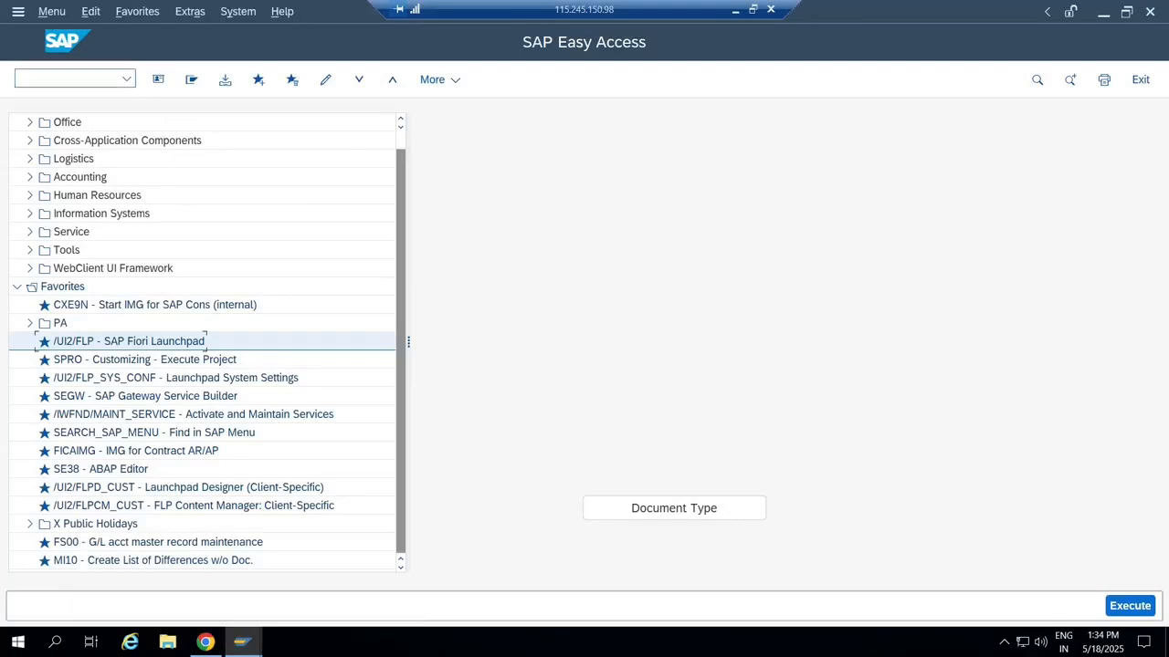
{"action": "left_click", "coordinate": [67, 79]}
{"action": "type", "text": "/nfs00"}
{"action": "key", "text": "Return"}
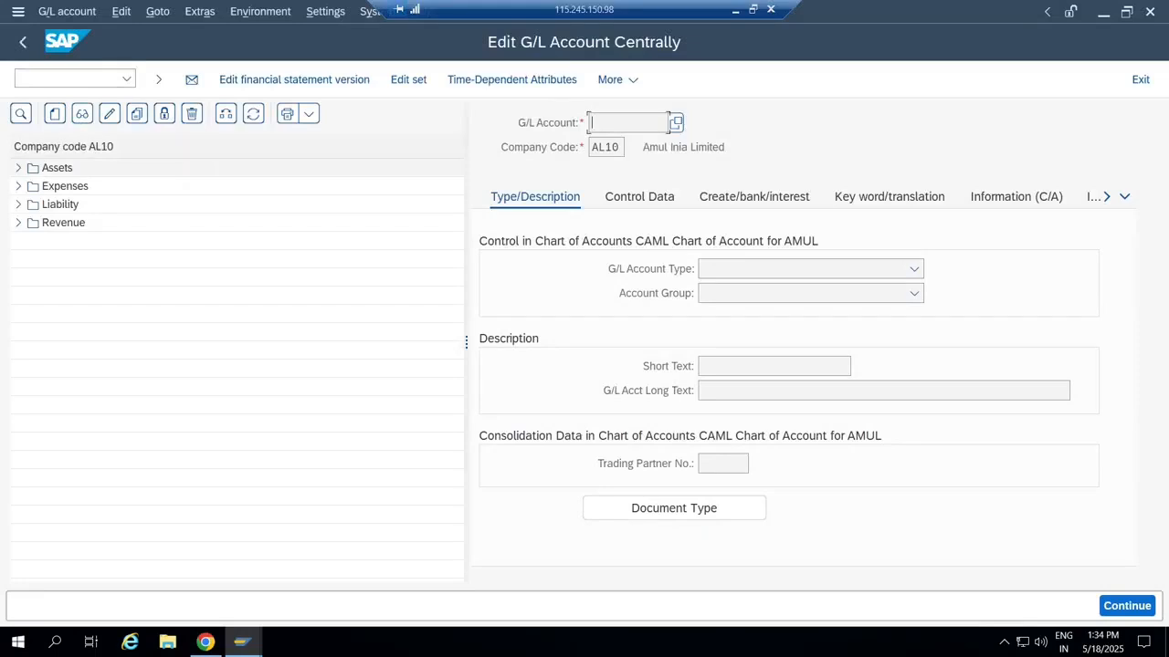
Display the existing 777777 Bank Account under AL10's Assets, then begin creating a new account.
{"action": "left_click", "coordinate": [18, 168]}
{"action": "double_click", "coordinate": [136, 205]}
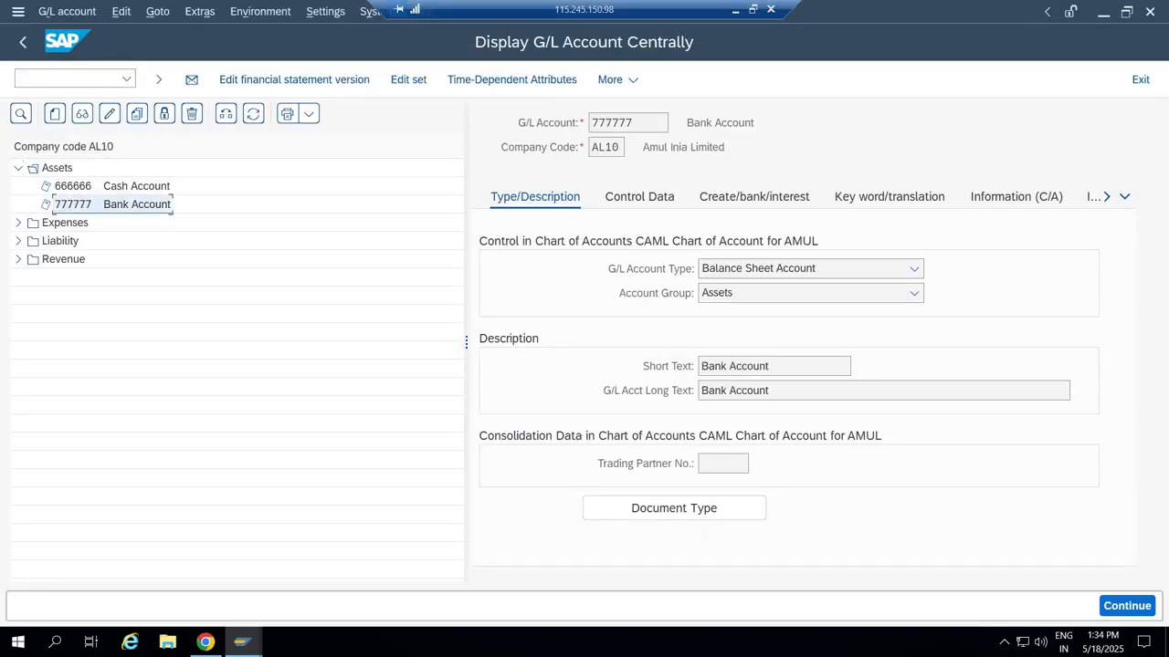
{"action": "left_click", "coordinate": [55, 113]}
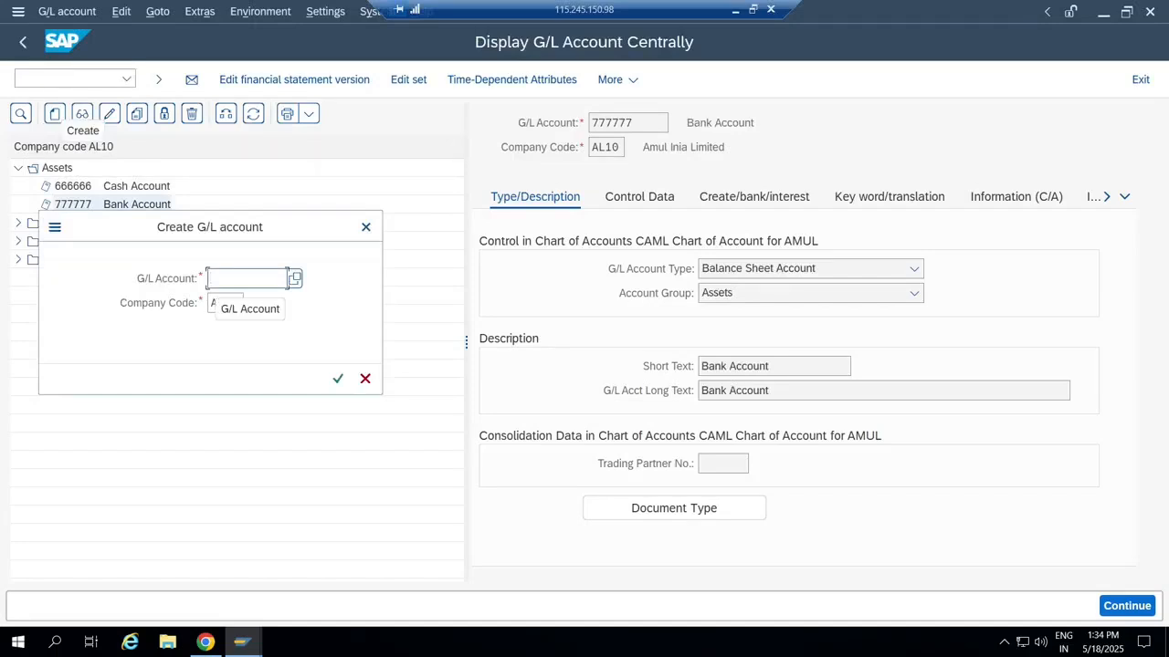
Create account number 600001 with G/L account type Cash Account.
{"action": "type", "text": "600000"}
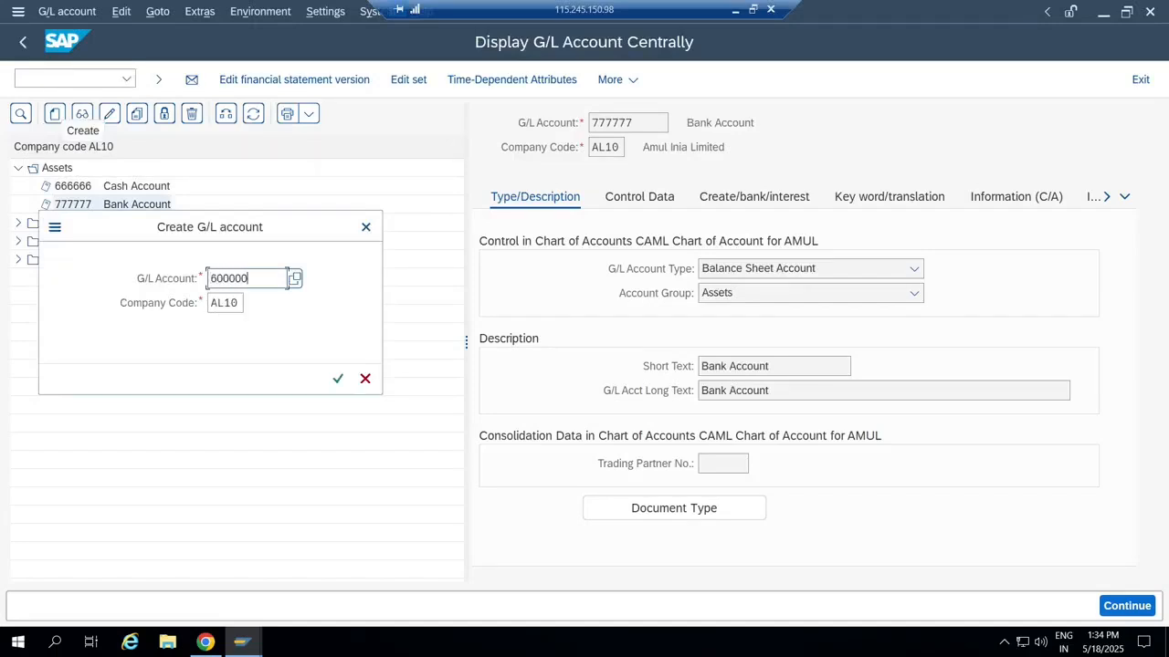
{"action": "key", "text": "BackSpace"}
{"action": "type", "text": "1"}
{"action": "key", "text": "Return"}
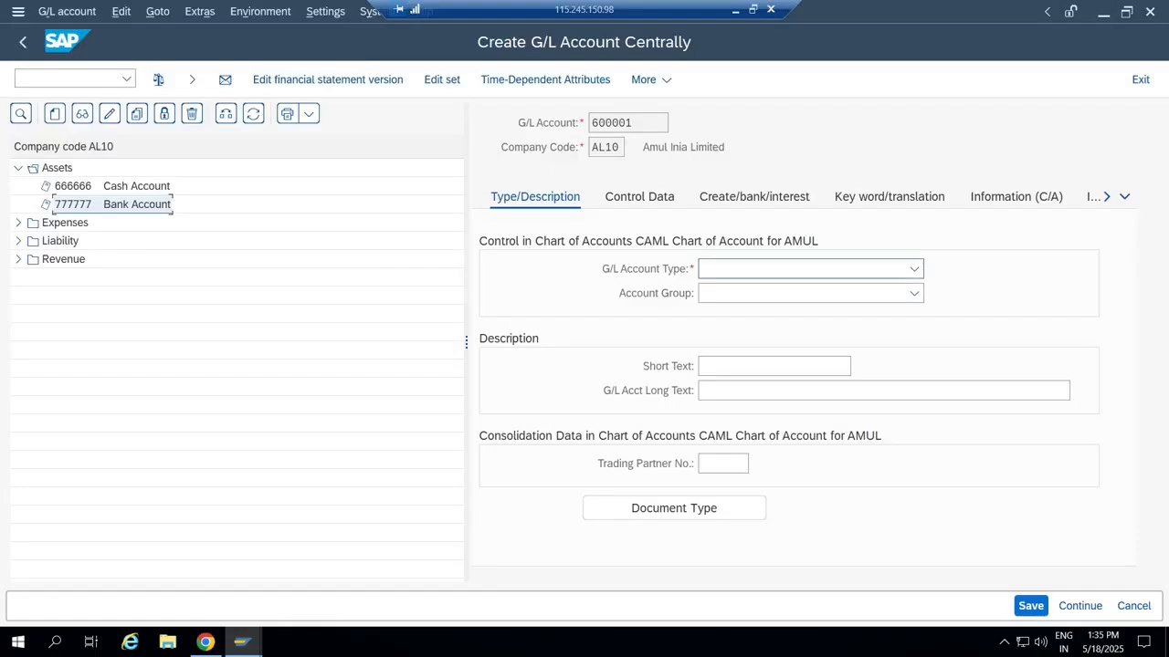
{"action": "left_click", "coordinate": [914, 269]}
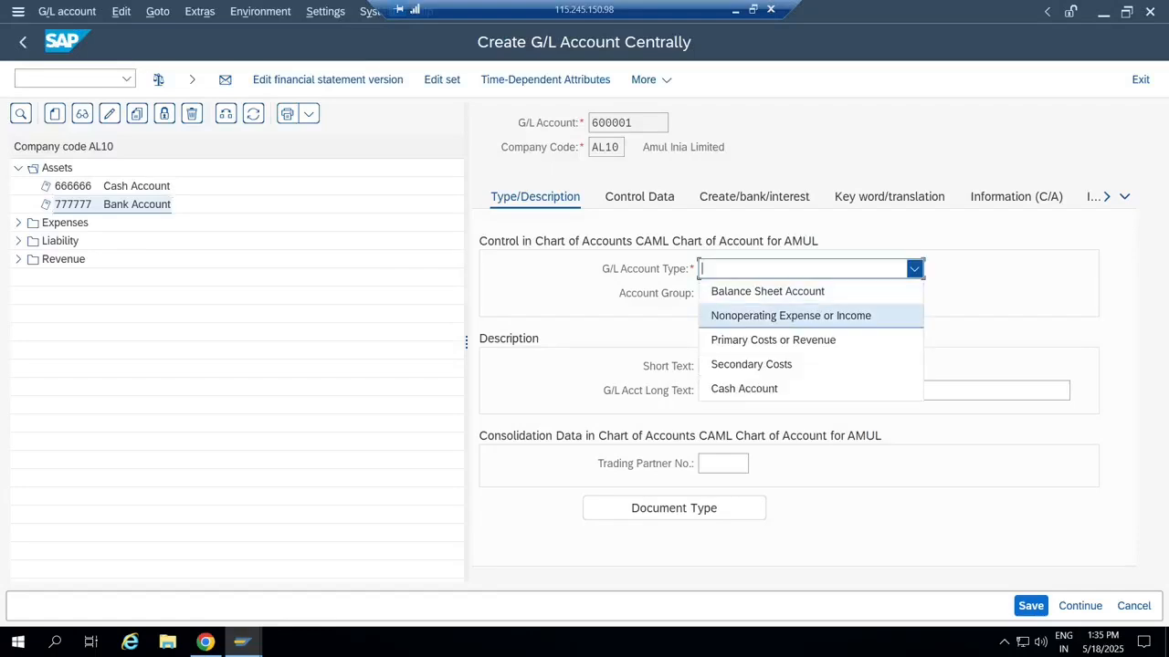
{"action": "key", "text": "Down"}
{"action": "key", "text": "Down"}
{"action": "key", "text": "Down"}
{"action": "key", "text": "Return"}
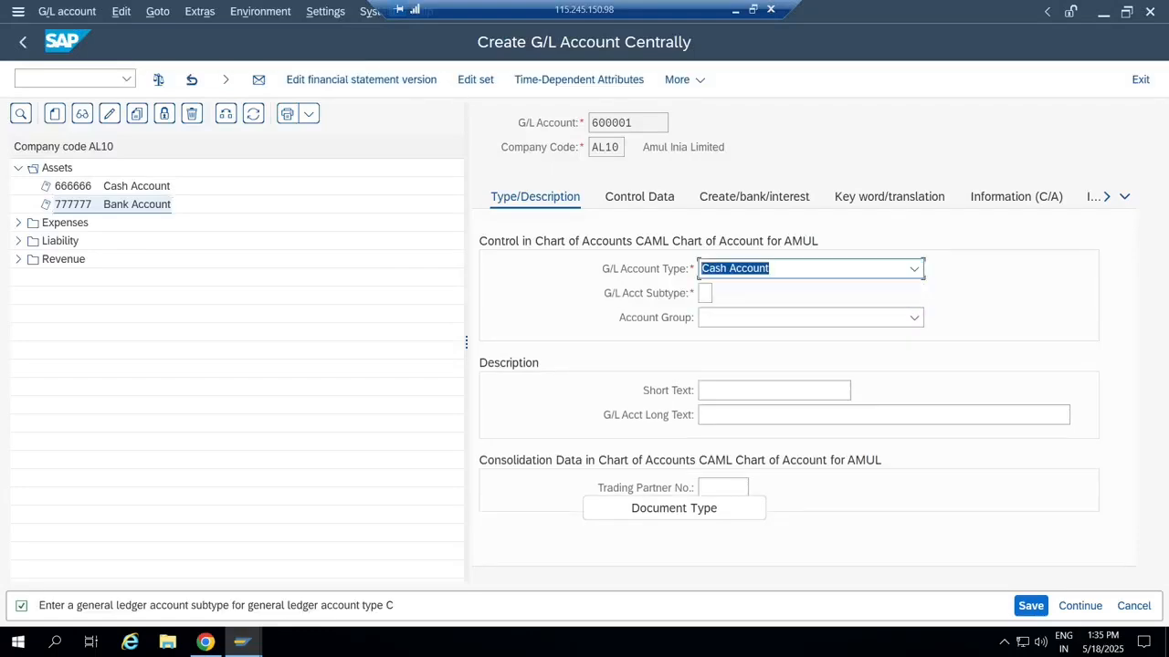
Set subtype B Bank Reconciliation Account and account group Assets.
{"action": "left_click", "coordinate": [705, 293]}
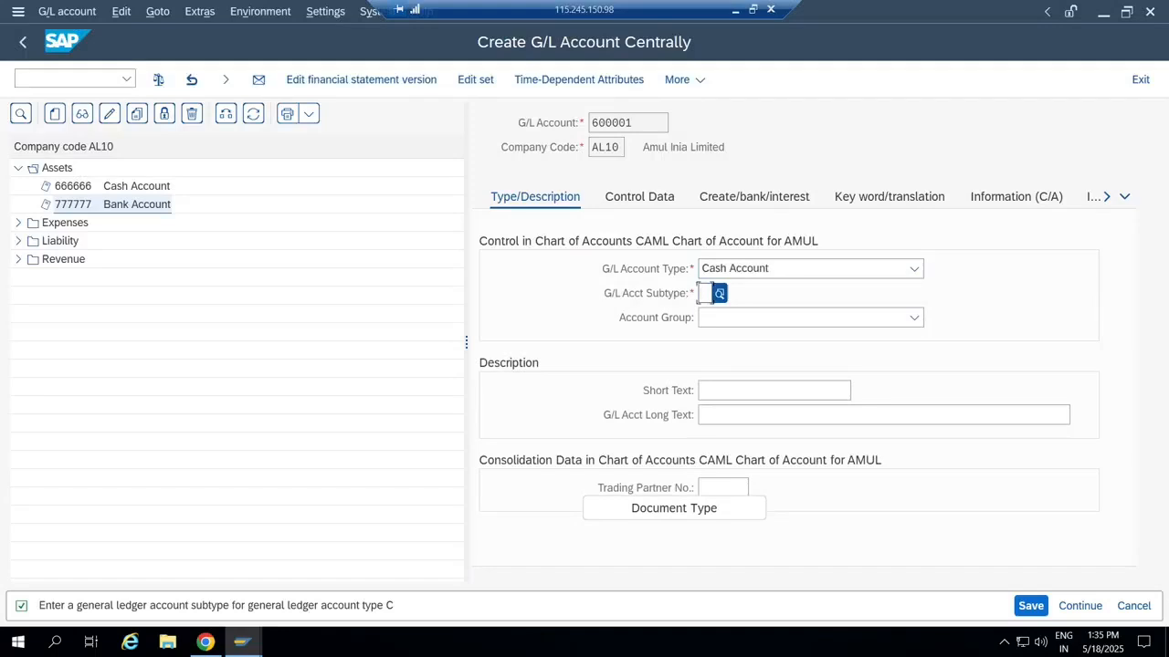
{"action": "key", "text": "F4"}
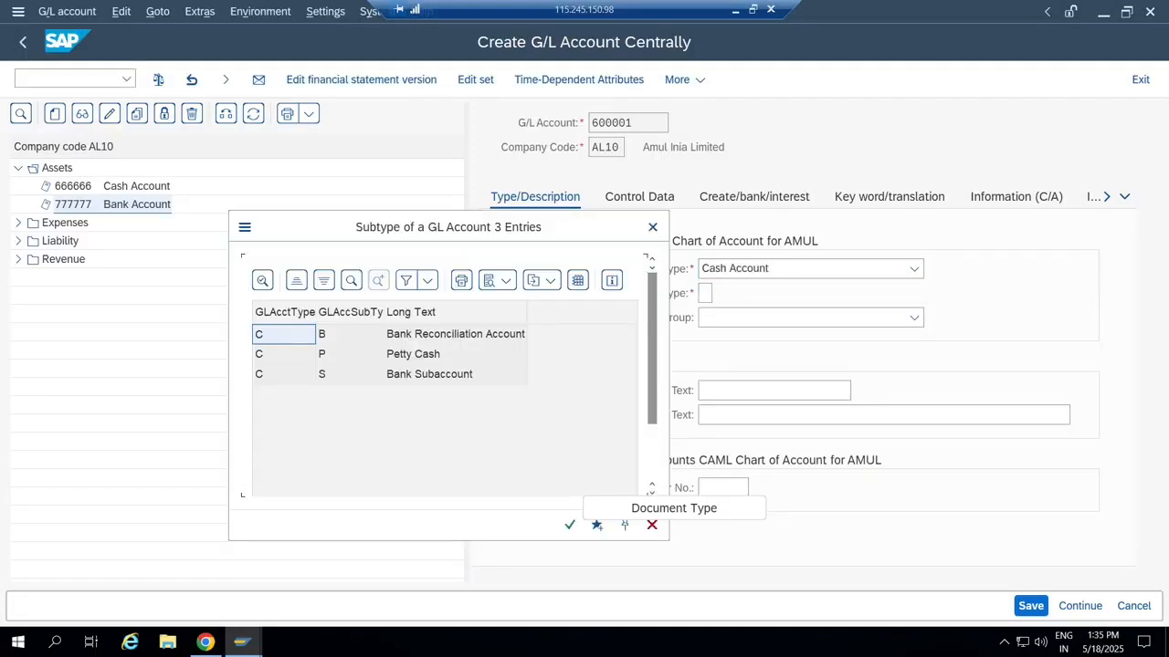
{"action": "key", "text": "Return"}
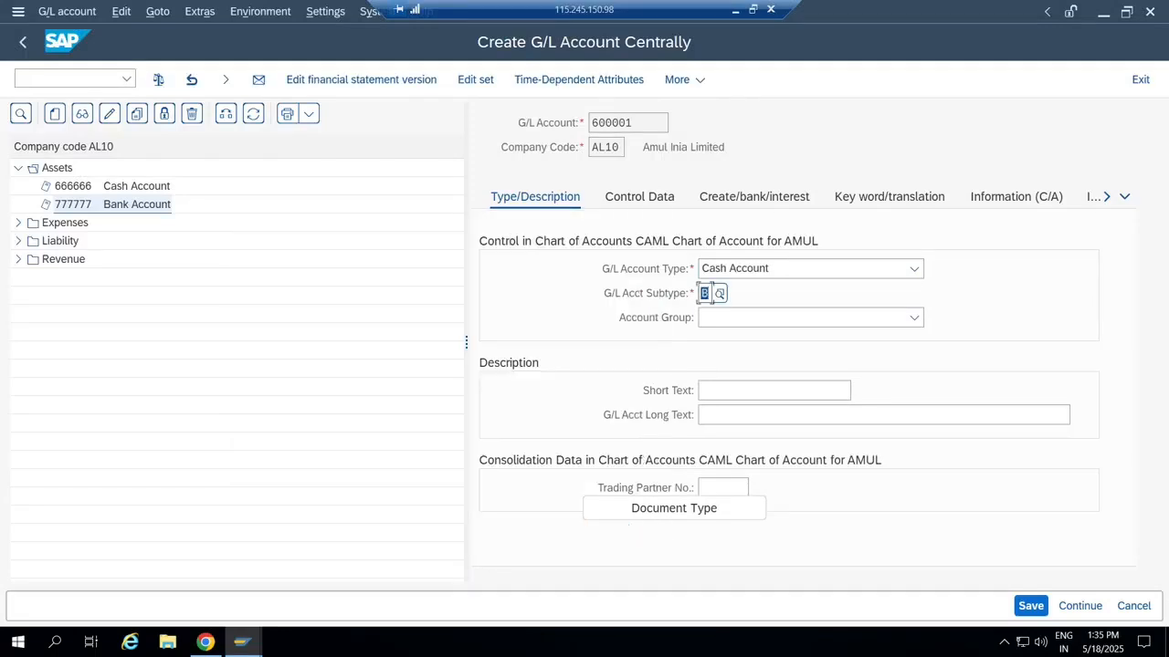
{"action": "left_click", "coordinate": [914, 318]}
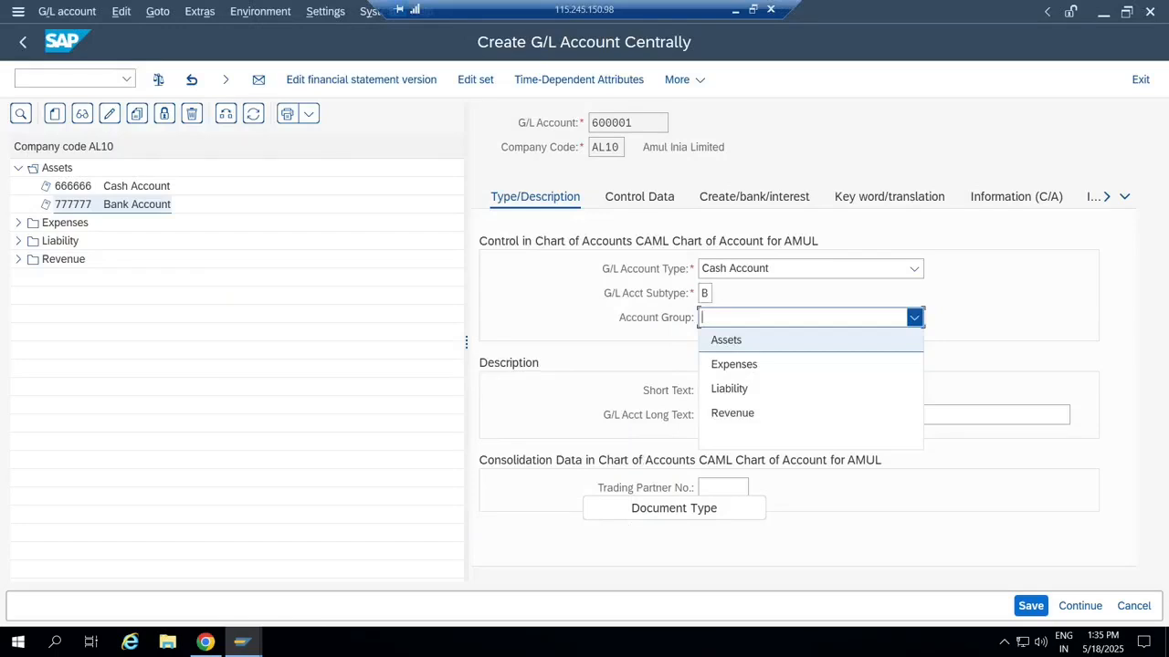
{"action": "left_click", "coordinate": [726, 340]}
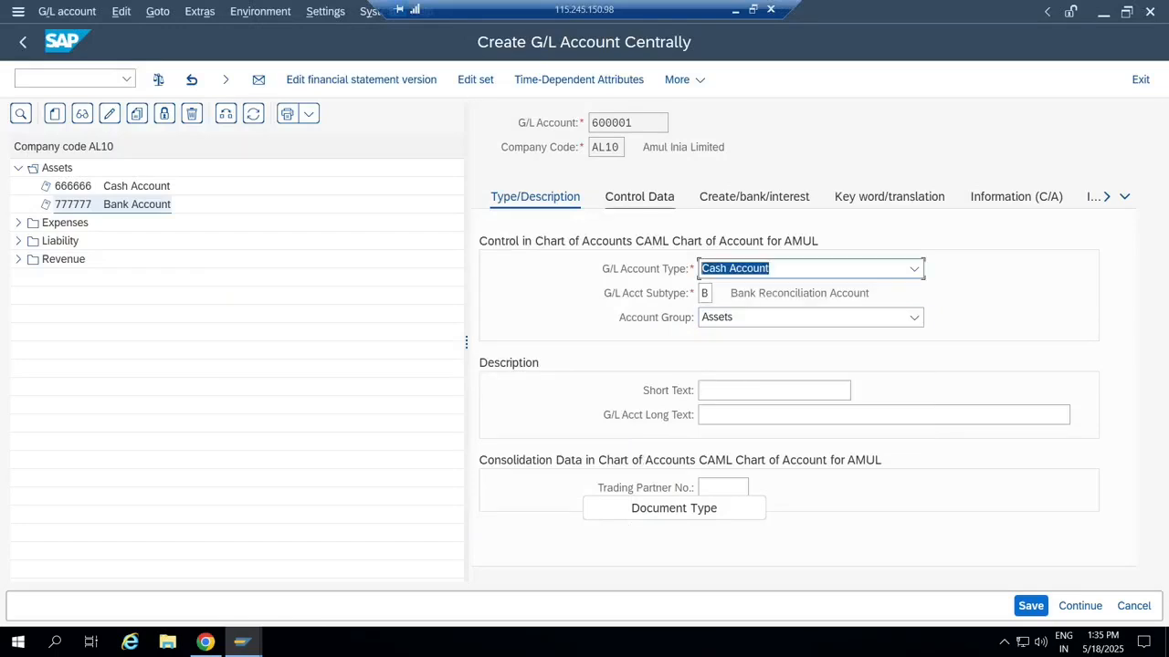
{"action": "left_click", "coordinate": [639, 197]}
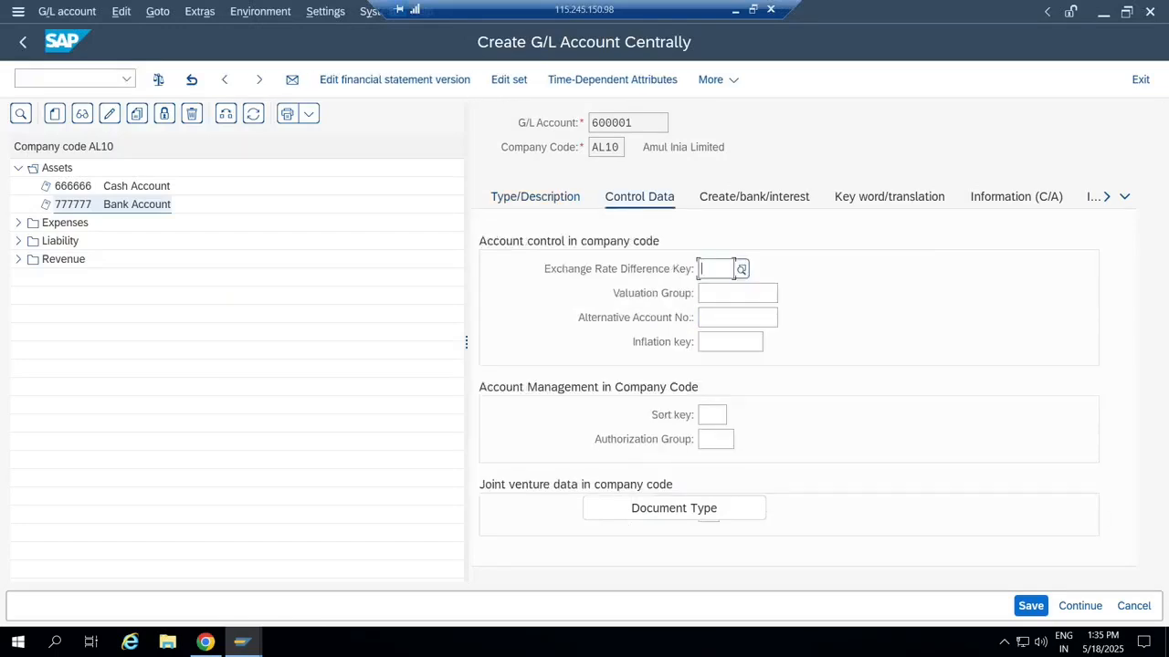
Leave account 600001's Control Data fields blank and restore down the SAP window to reveal Fiori.
{"action": "left_click", "coordinate": [730, 343]}
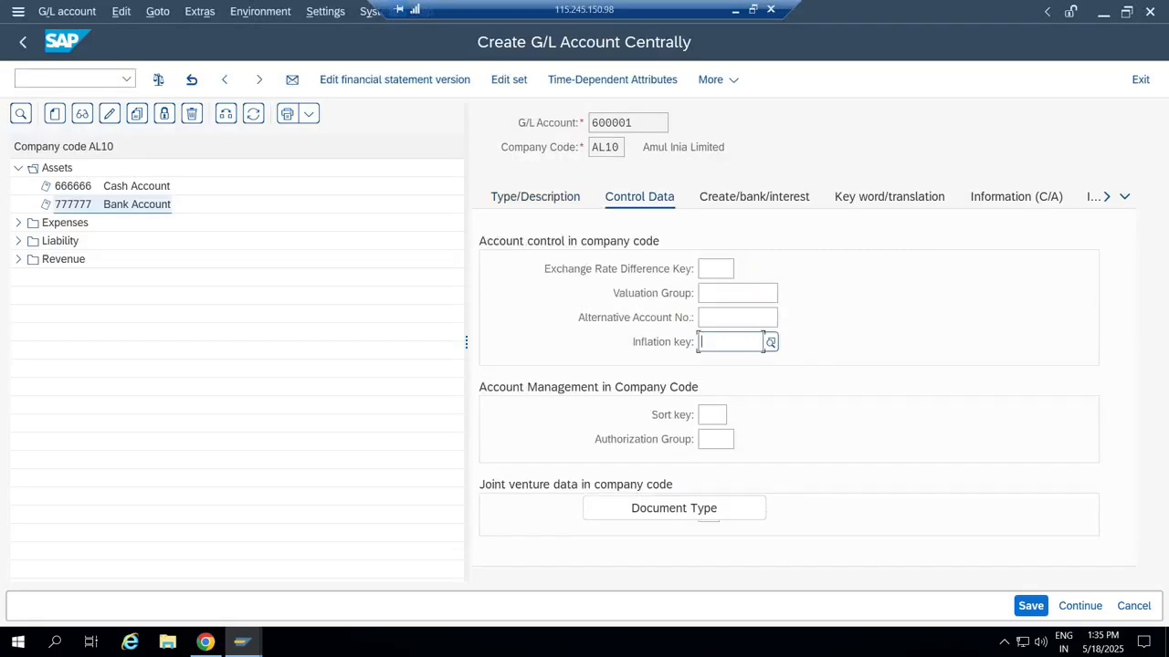
{"action": "key", "text": "Tab"}
{"action": "key", "text": "Tab"}
{"action": "key", "text": "Tab"}
{"action": "key", "text": "Tab"}
{"action": "key", "text": "Tab"}
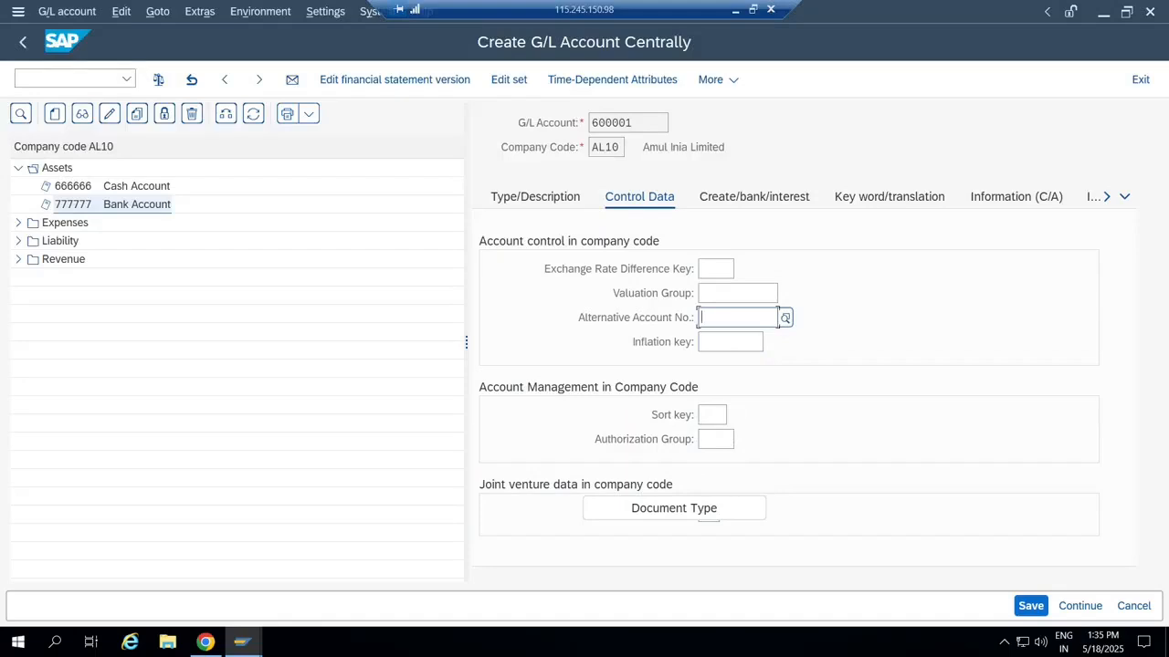
{"action": "key", "text": "Tab"}
{"action": "key", "text": "Tab"}
{"action": "key", "text": "Tab"}
{"action": "key", "text": "Tab"}
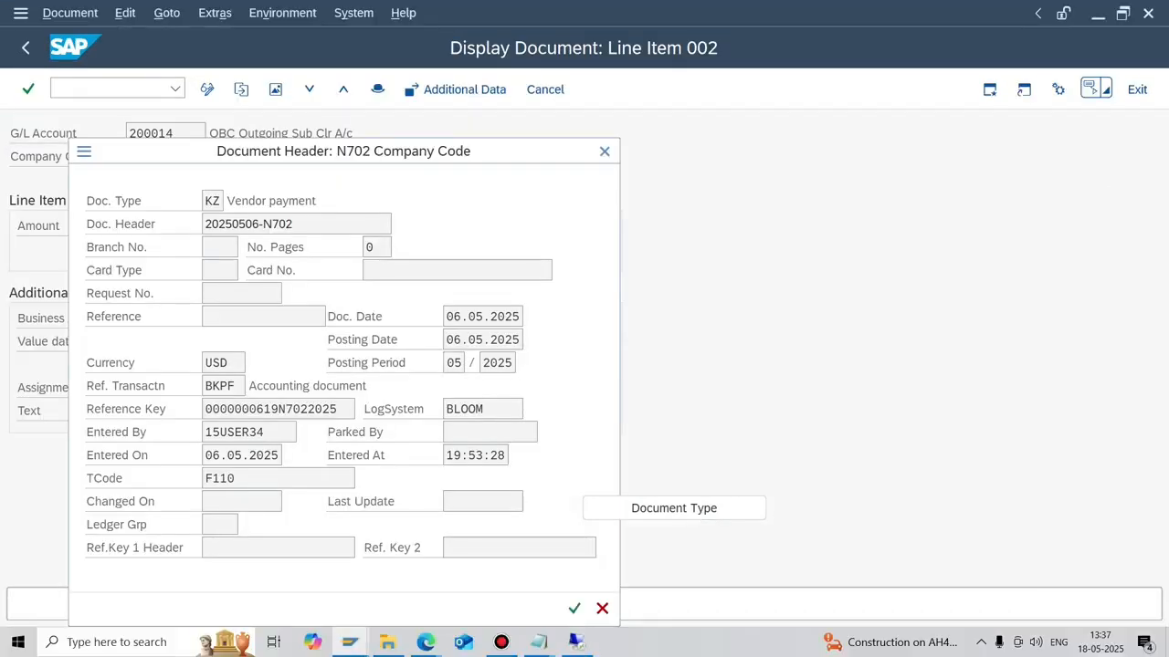
{"action": "key", "text": "Return"}
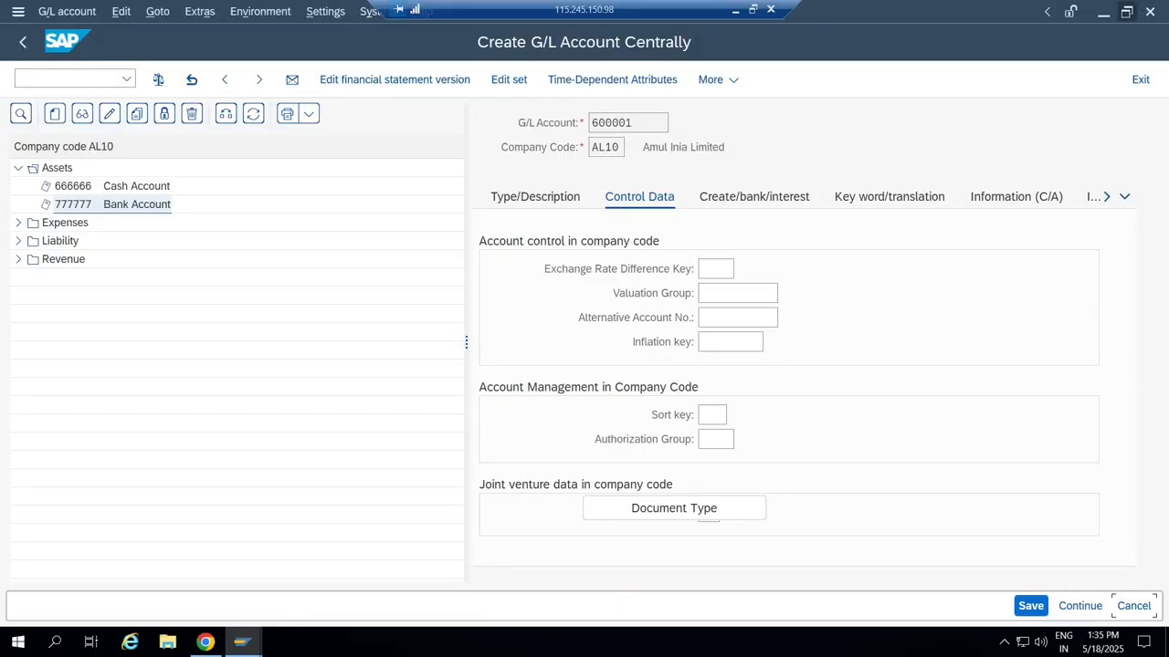
{"action": "left_click", "coordinate": [1126, 11]}
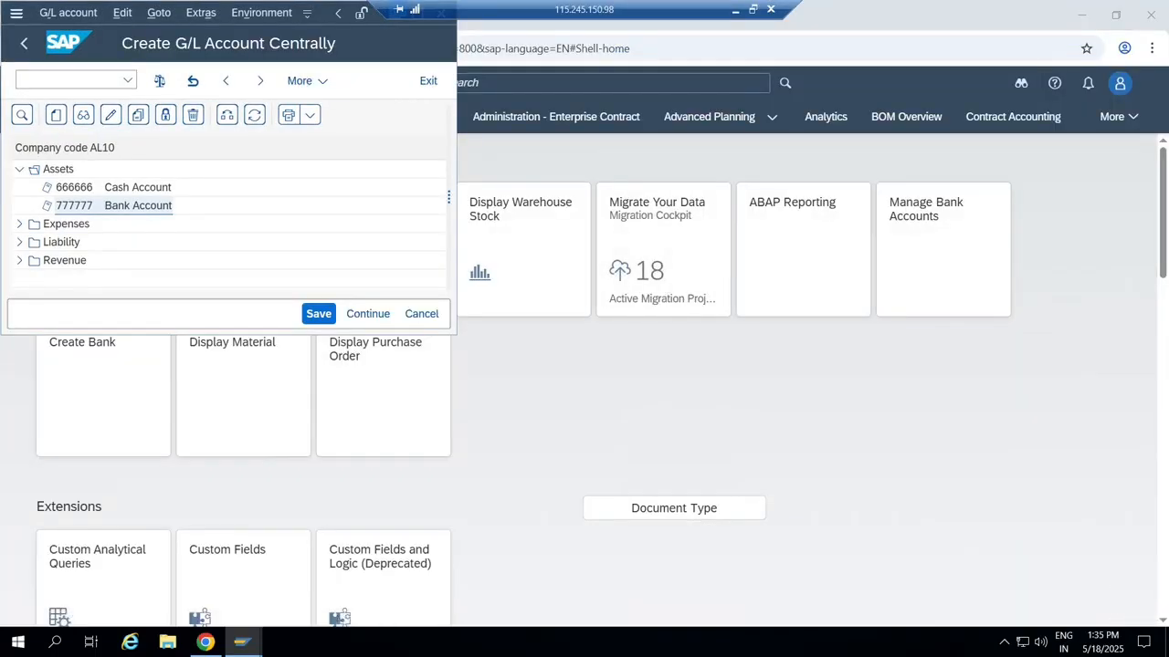
Enlarge the SAP window, scroll the Control Data, and return to the Type/Description tab.
{"action": "left_click_drag", "start_coordinate": [457, 335], "coordinate": [1039, 473]}
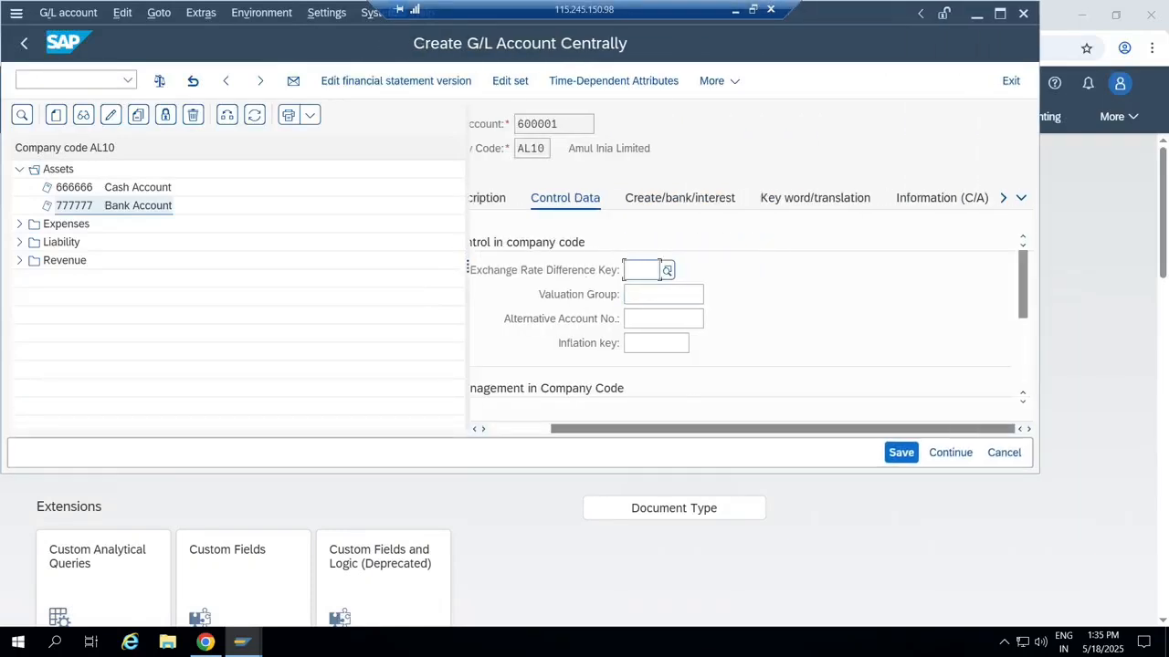
{"action": "scroll", "coordinate": [744, 319], "scroll_direction": "down", "scroll_amount": 6}
{"action": "left_click", "coordinate": [1022, 402]}
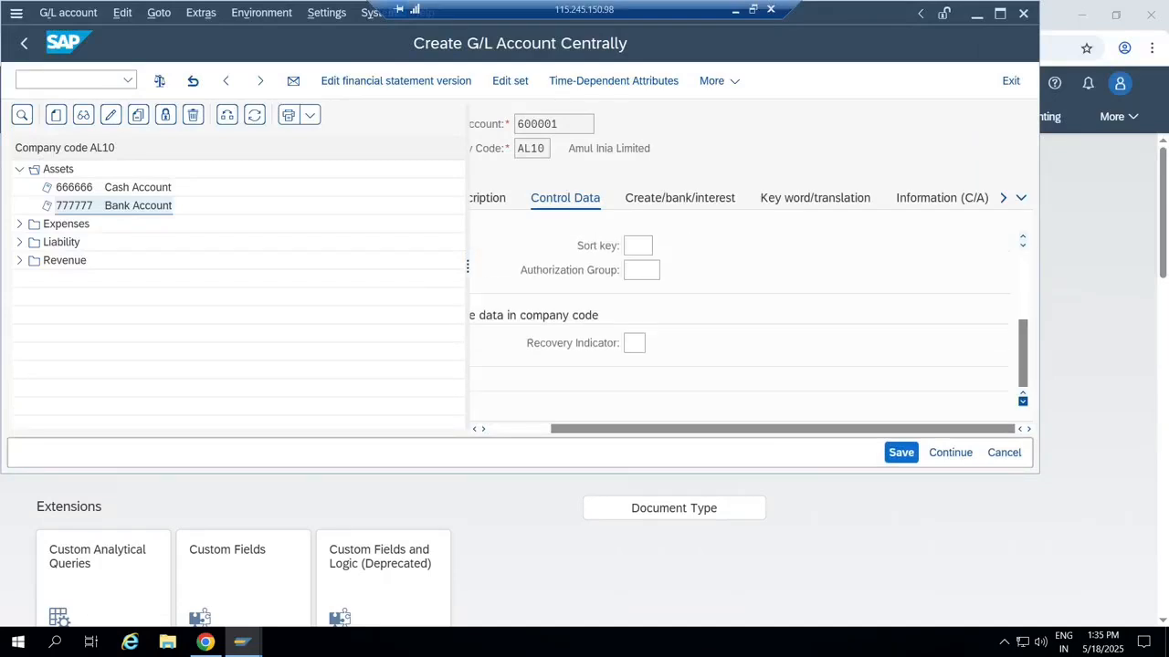
{"action": "left_click", "coordinate": [1023, 392]}
{"action": "left_click", "coordinate": [1023, 393]}
{"action": "left_click", "coordinate": [1022, 393]}
{"action": "left_click", "coordinate": [1022, 393]}
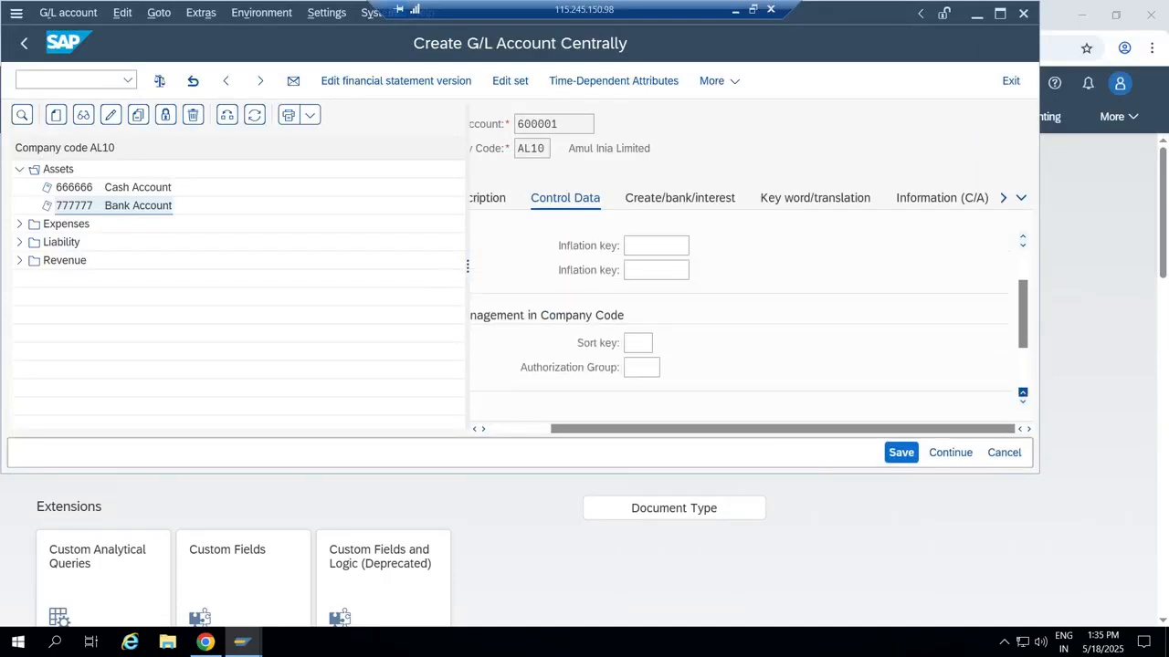
{"action": "left_click", "coordinate": [1022, 393]}
{"action": "left_click", "coordinate": [1023, 393]}
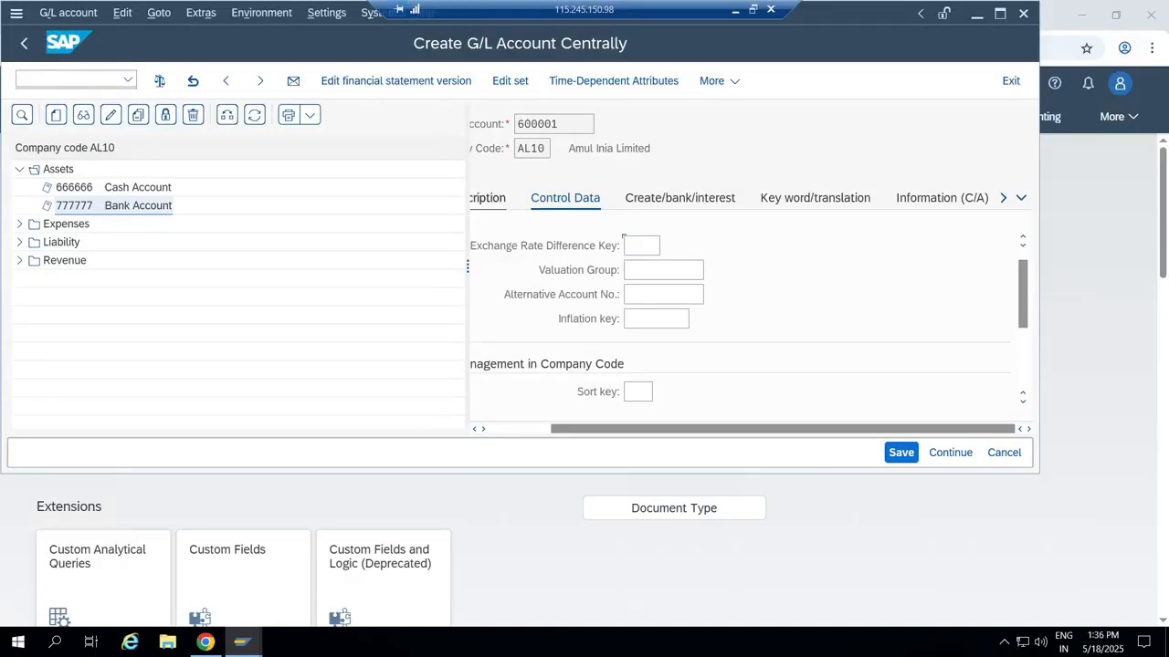
{"action": "left_click", "coordinate": [488, 198]}
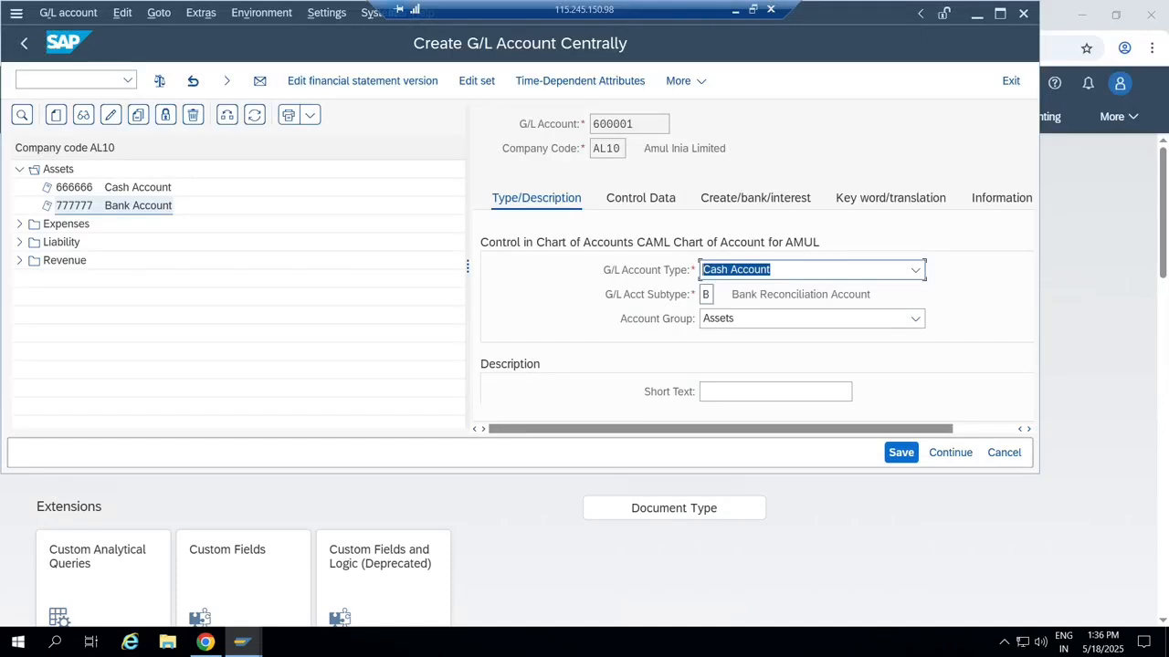
Keep Assets as the account group and reselect Cash Account as the G/L account type.
{"action": "left_click", "coordinate": [708, 294]}
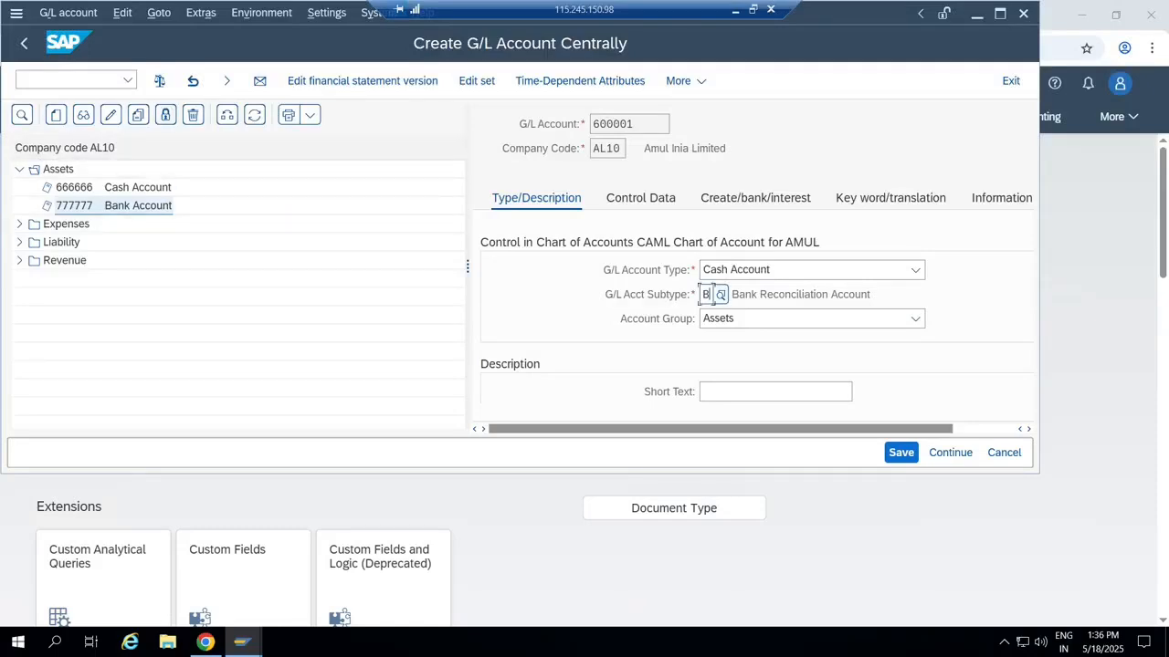
{"action": "left_click", "coordinate": [69, 80]}
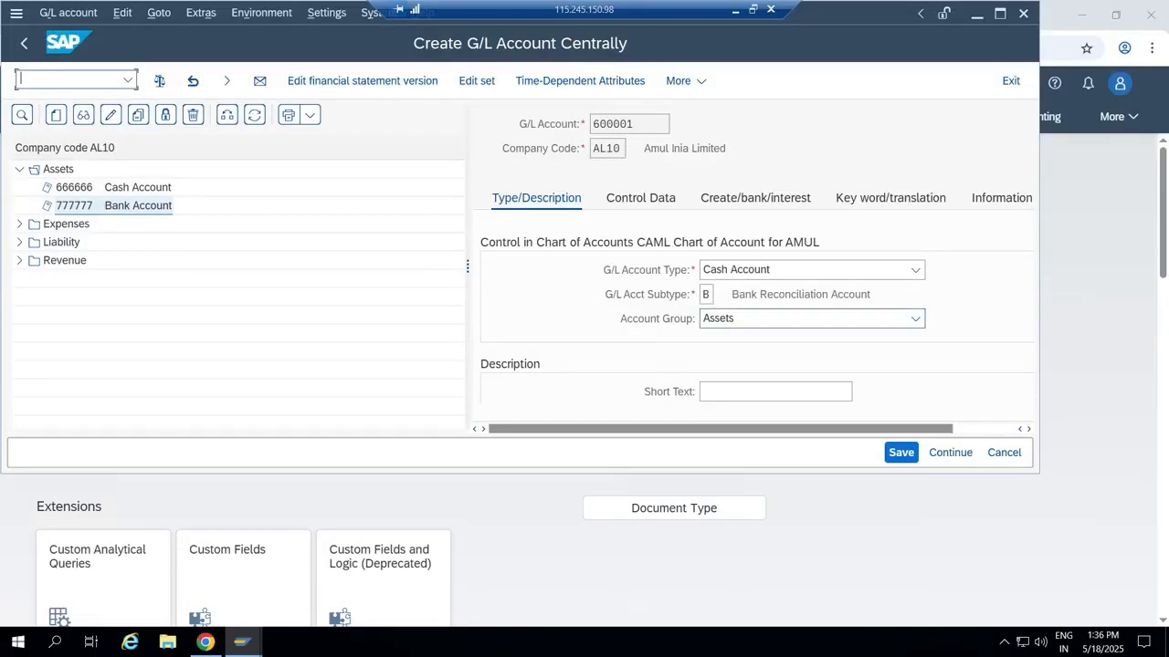
{"action": "left_click", "coordinate": [915, 319]}
{"action": "left_click", "coordinate": [915, 318]}
{"action": "left_click", "coordinate": [915, 269]}
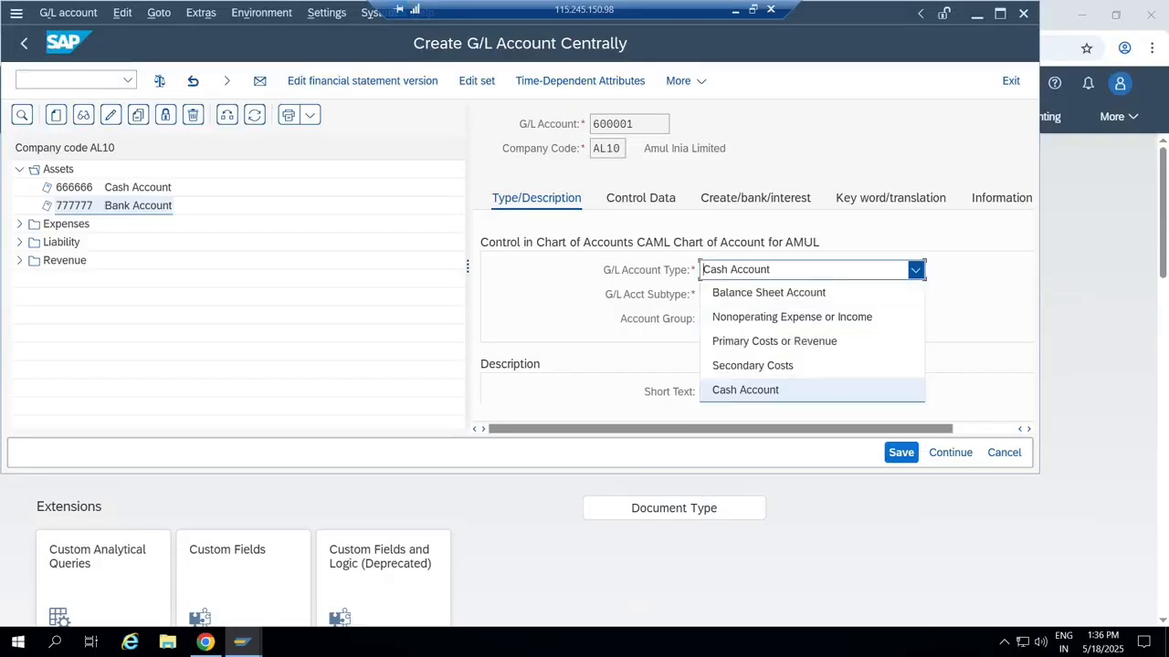
{"action": "left_click", "coordinate": [915, 270]}
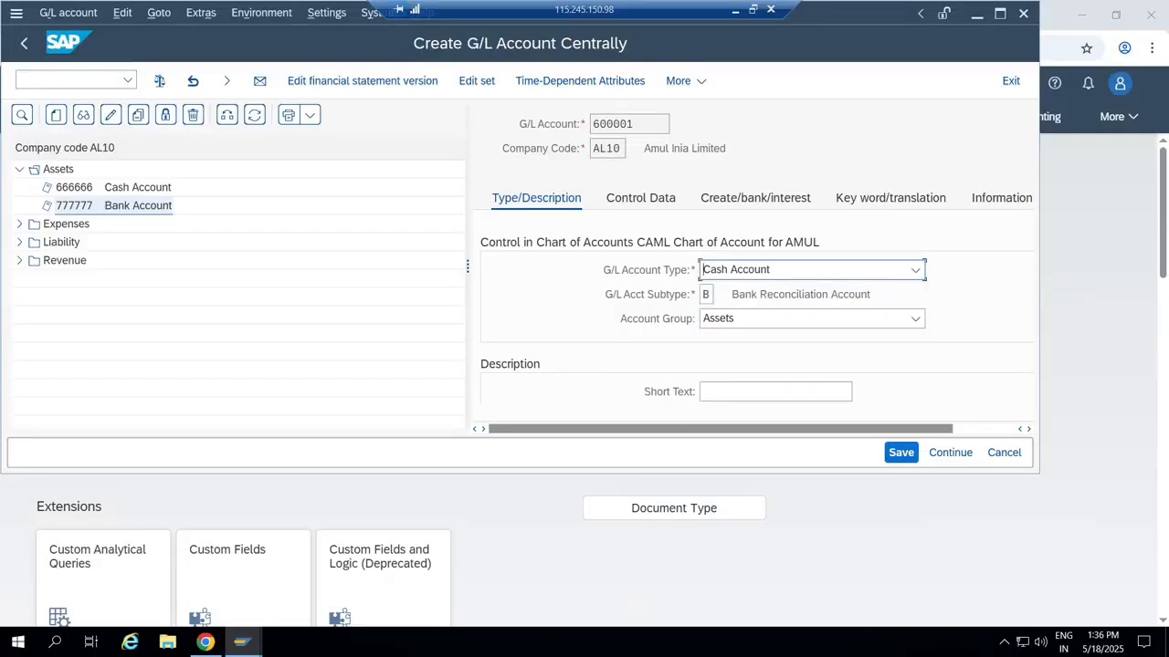
{"action": "left_click", "coordinate": [914, 269]}
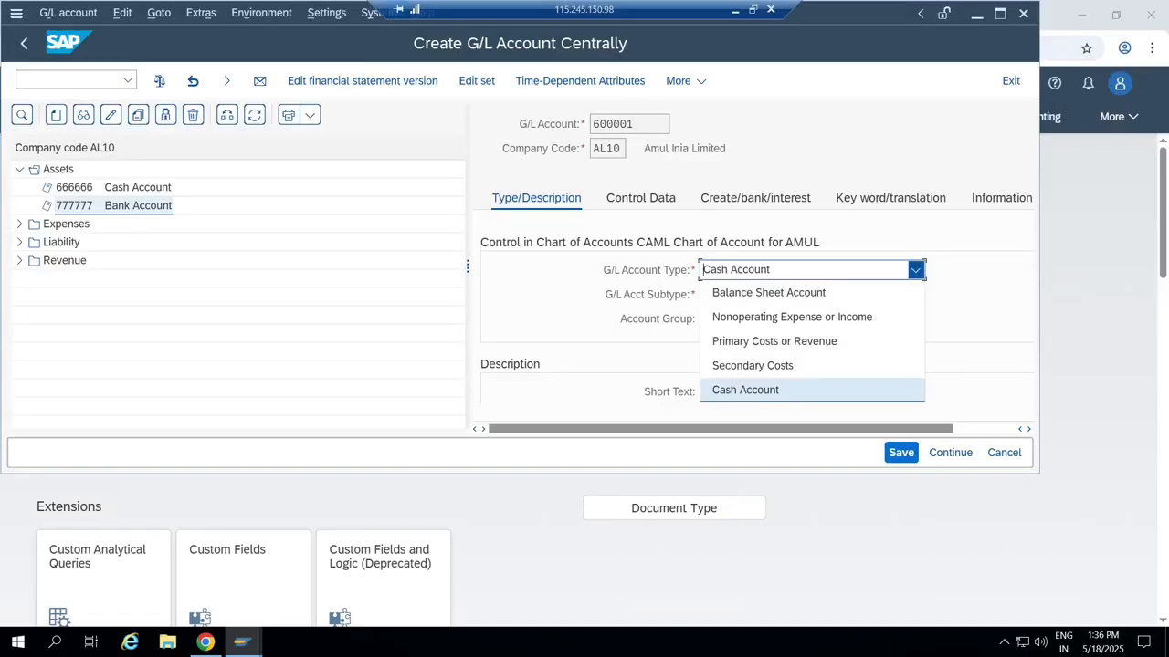
{"action": "left_click", "coordinate": [768, 293]}
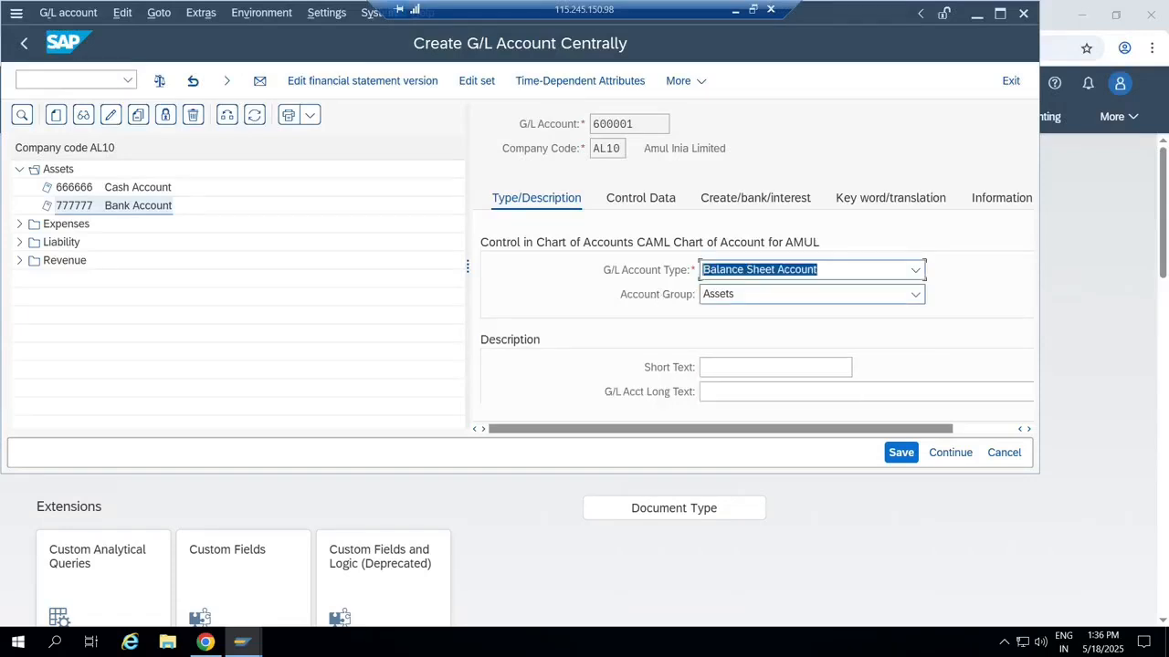
{"action": "left_click", "coordinate": [915, 269]}
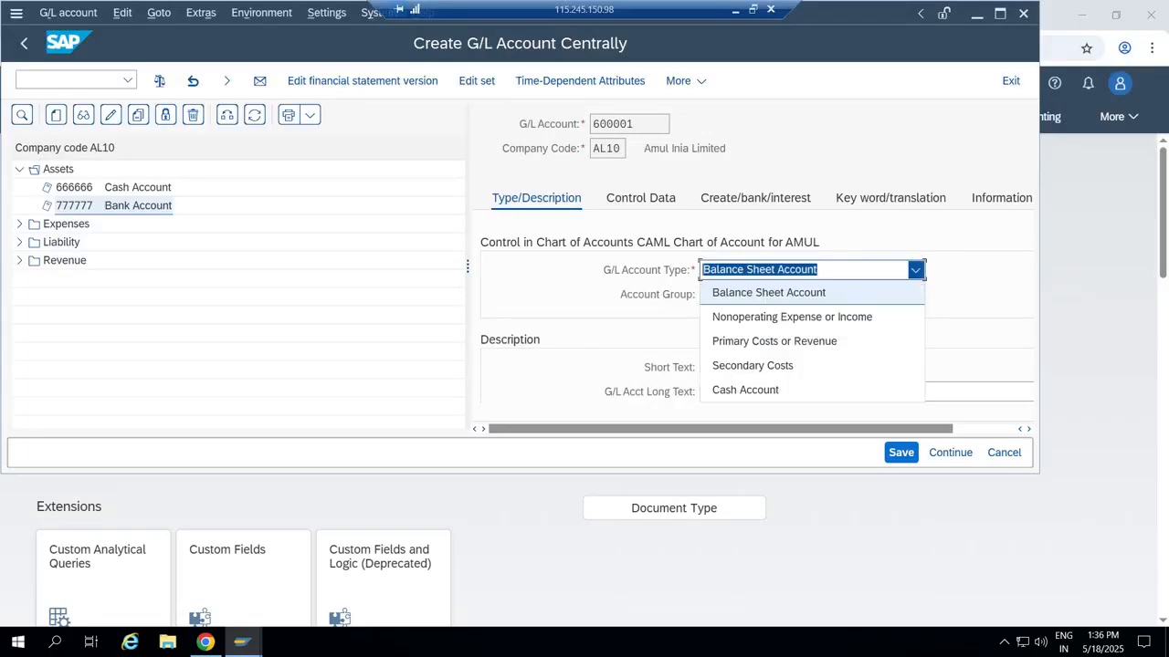
{"action": "left_click", "coordinate": [746, 390]}
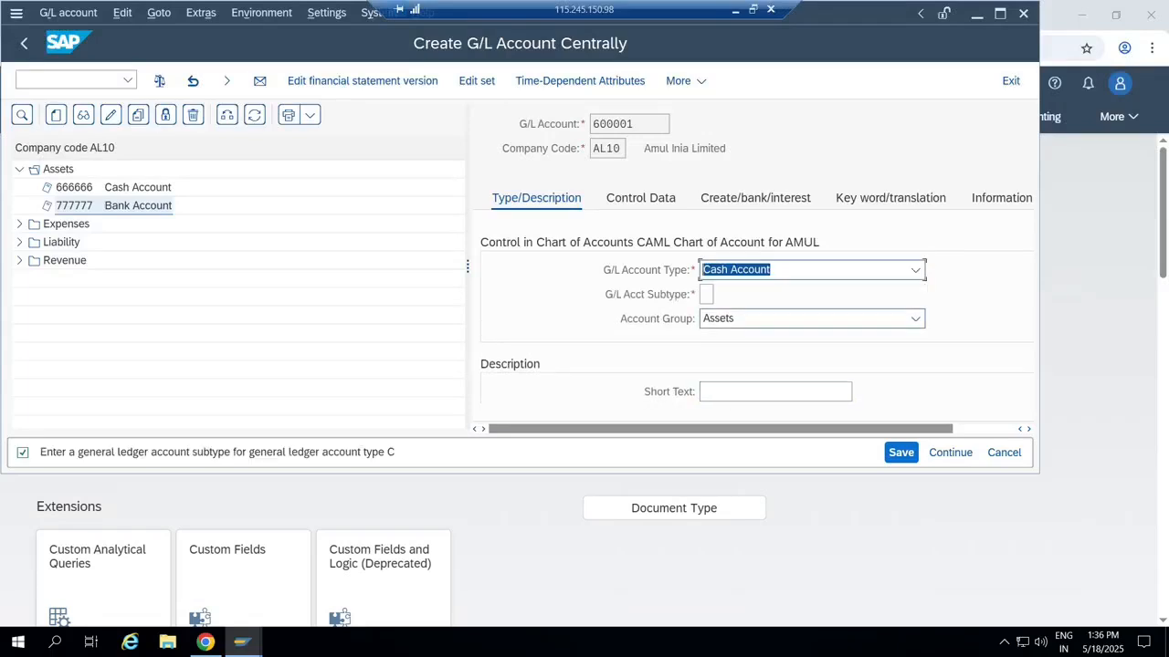
Enter subtype B, Bank Reconciliation Account, and return to account number 600001.
{"action": "left_click", "coordinate": [705, 294]}
{"action": "type", "text": "B"}
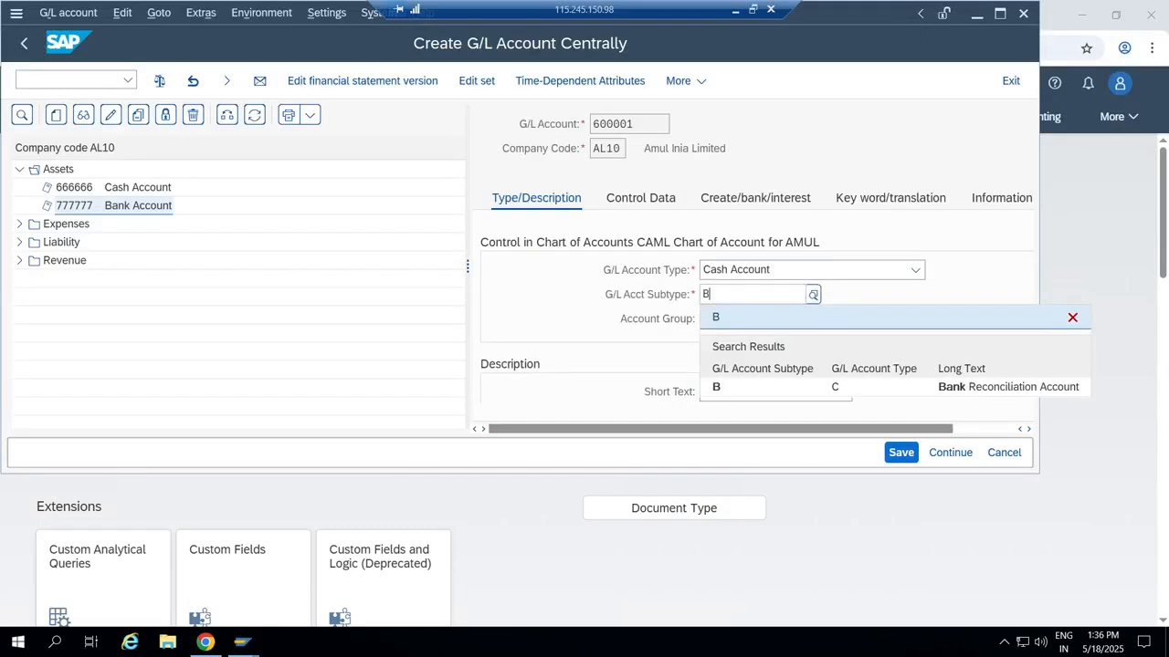
{"action": "key", "text": "Return"}
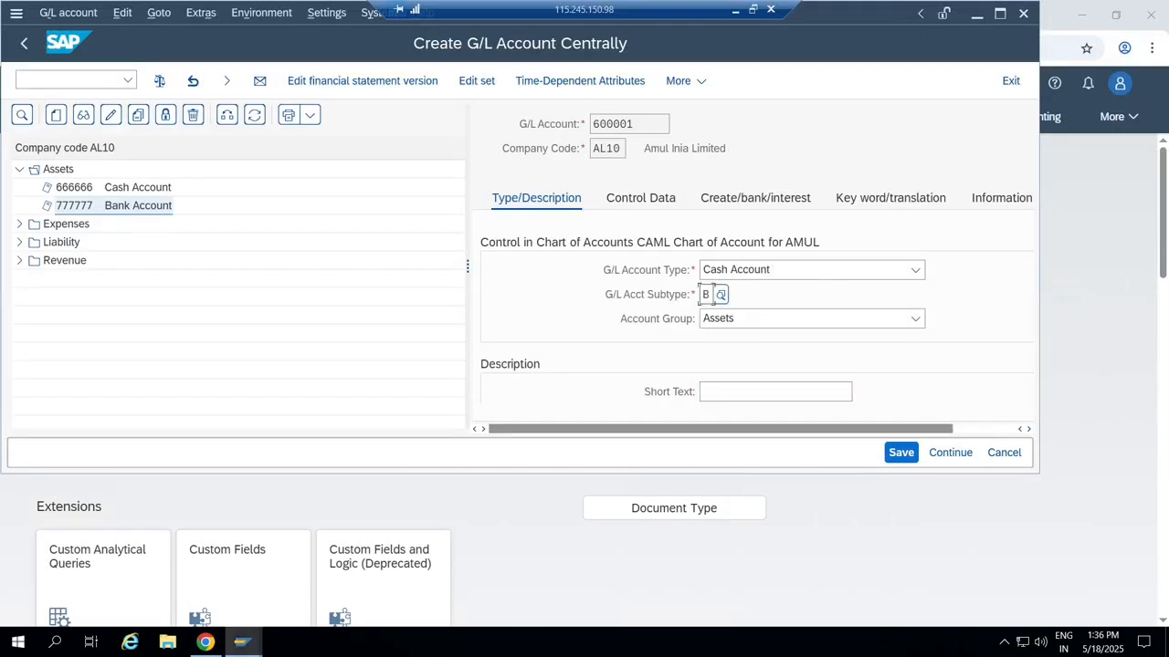
{"action": "left_click", "coordinate": [669, 124]}
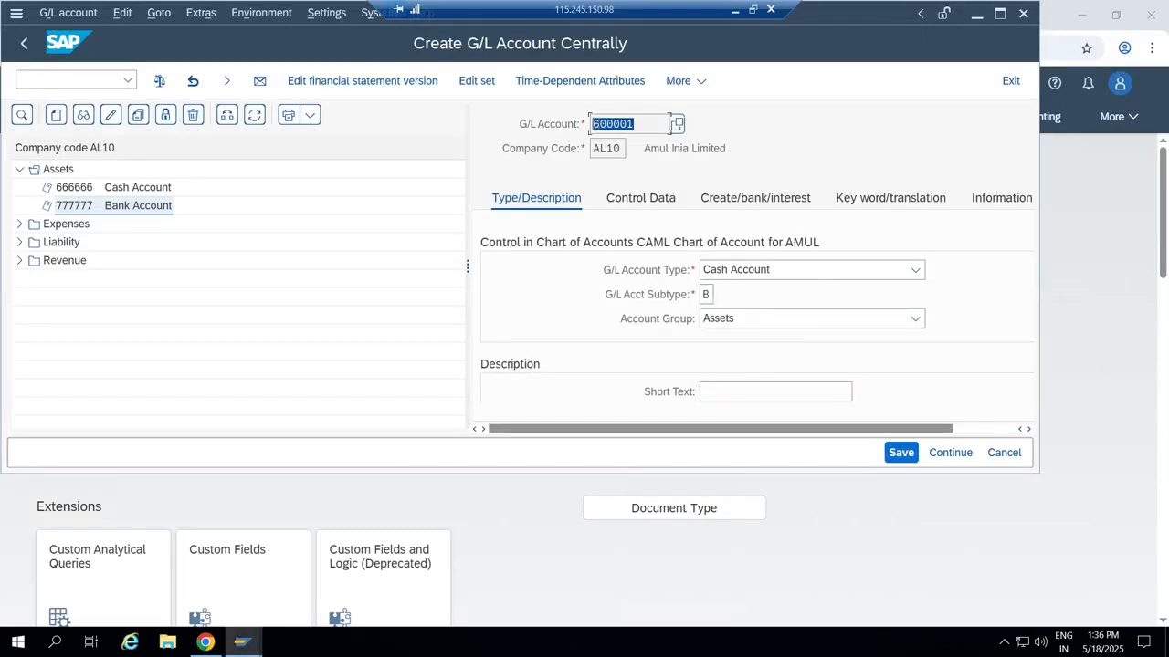
Open FS00 with /nfs00 and start creating G/L account 60002 (mistyped number).
{"action": "left_click", "coordinate": [70, 81]}
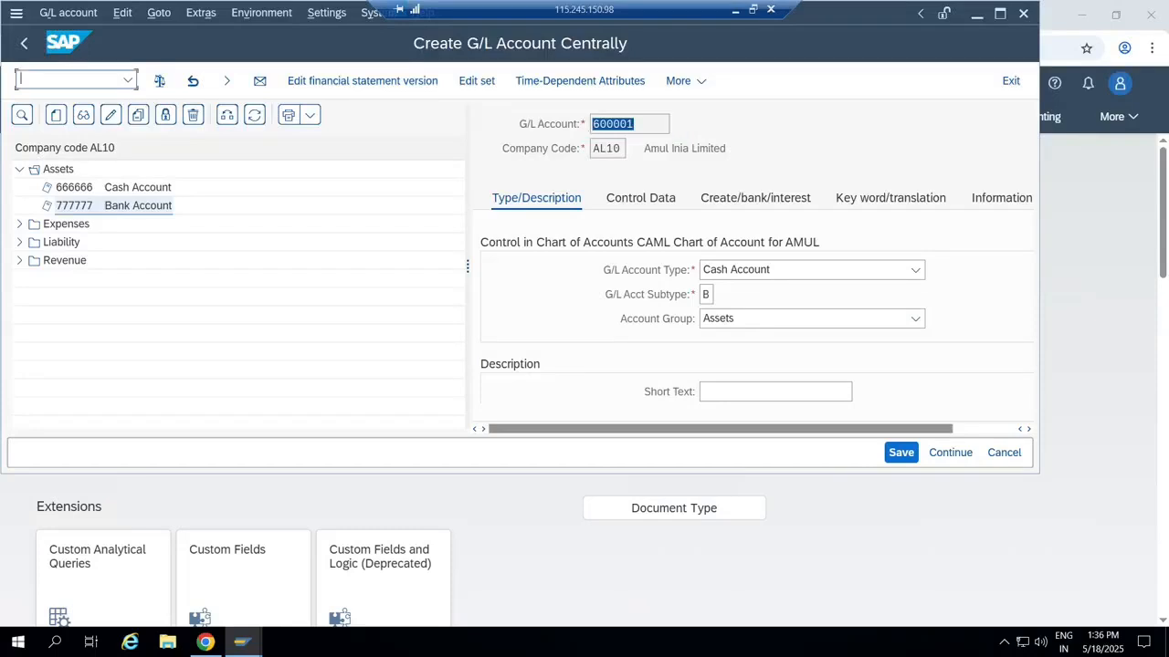
{"action": "type", "text": "/nfs00"}
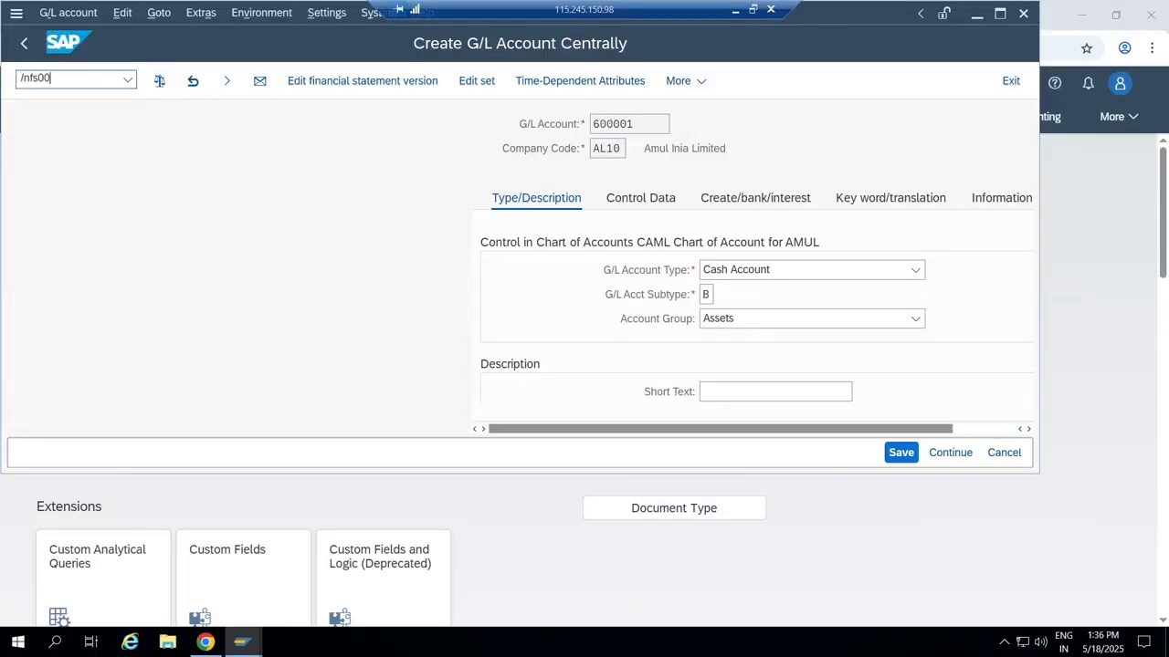
{"action": "key", "text": "Return"}
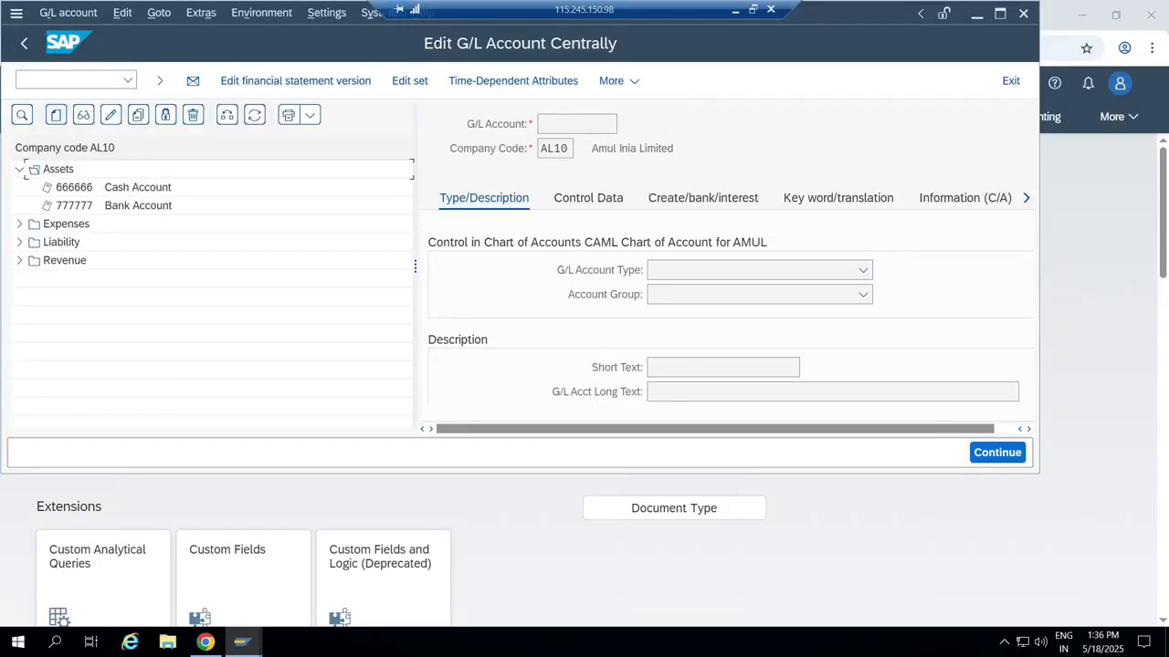
{"action": "left_click", "coordinate": [55, 114]}
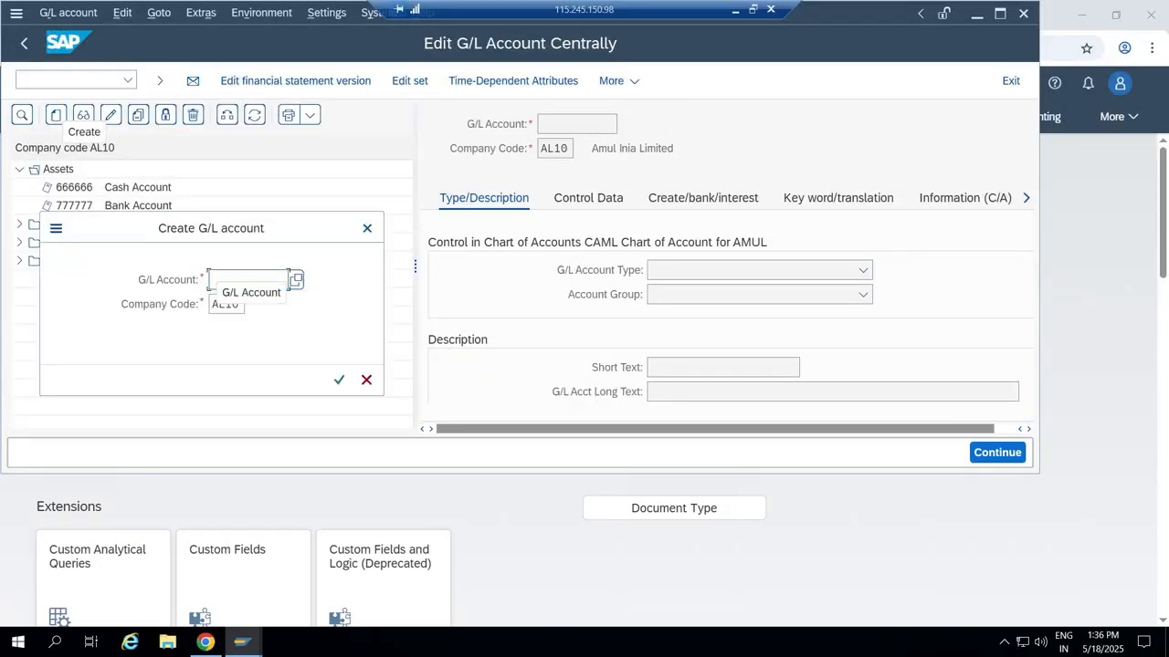
{"action": "type", "text": "6000"}
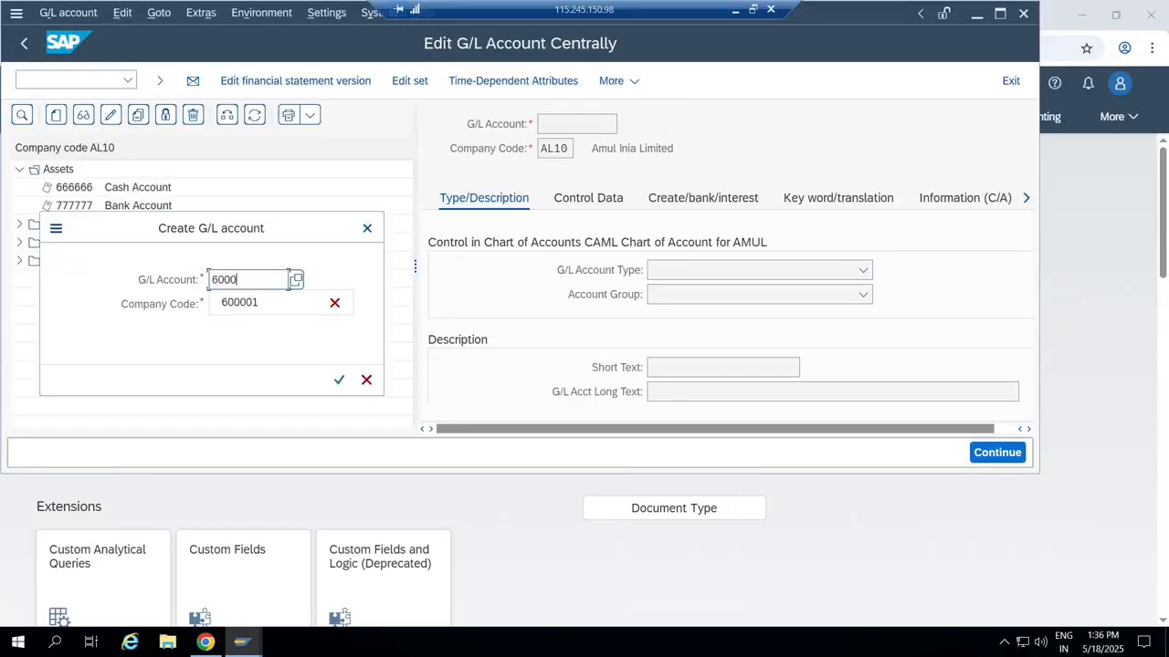
{"action": "type", "text": "2"}
{"action": "key", "text": "Return"}
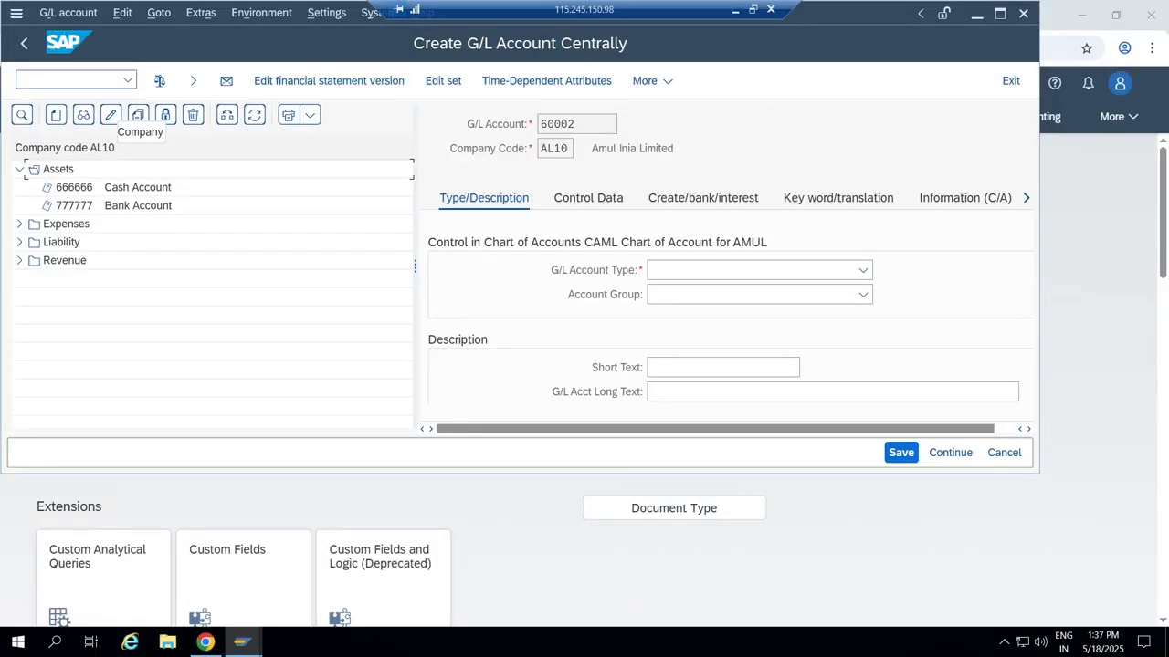
Restart FS00 and begin creating G/L account 600002 instead.
{"action": "left_click", "coordinate": [77, 80]}
{"action": "type", "text": "/nfs00"}
{"action": "key", "text": "Return"}
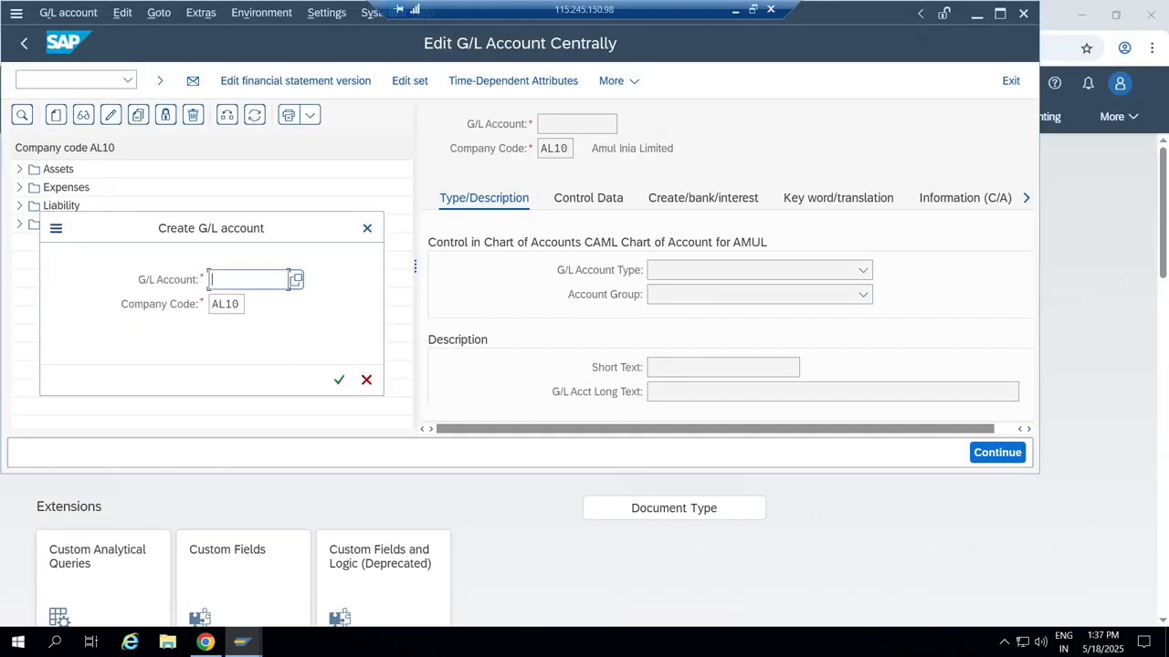
{"action": "type", "text": "60000"}
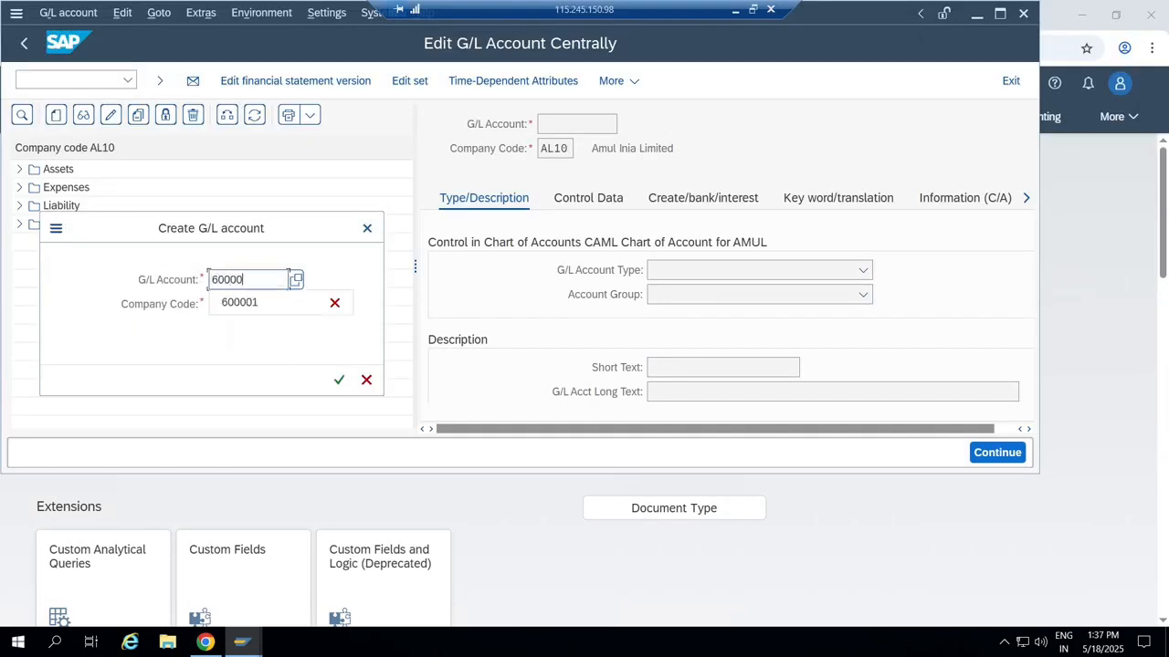
{"action": "type", "text": "2"}
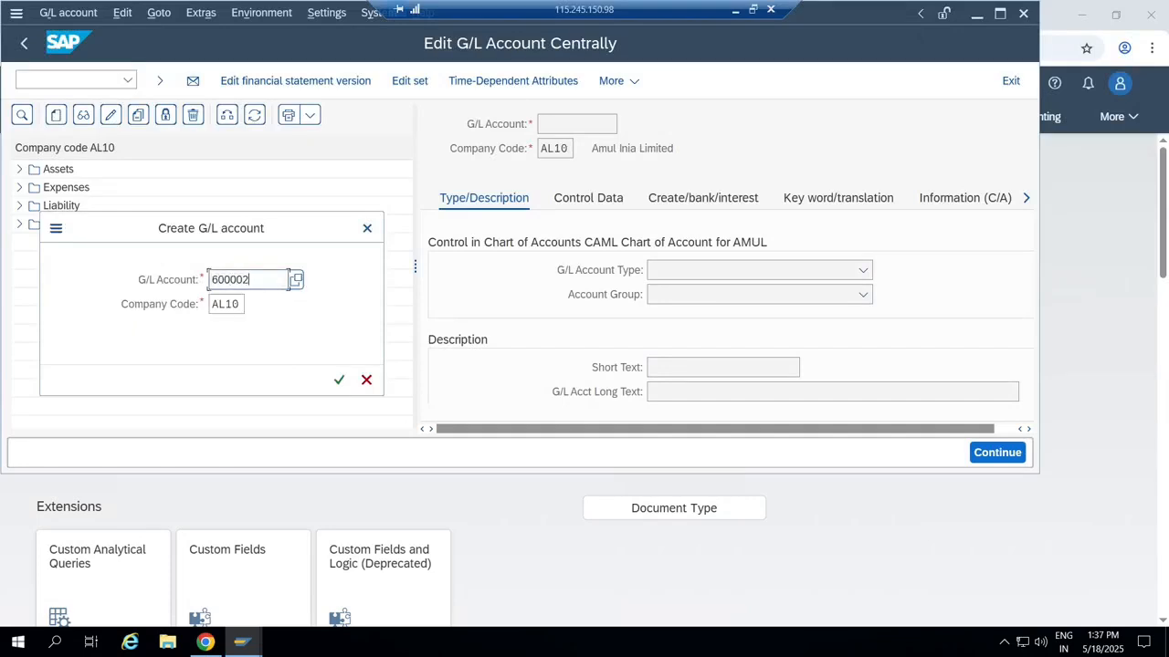
{"action": "key", "text": "Return"}
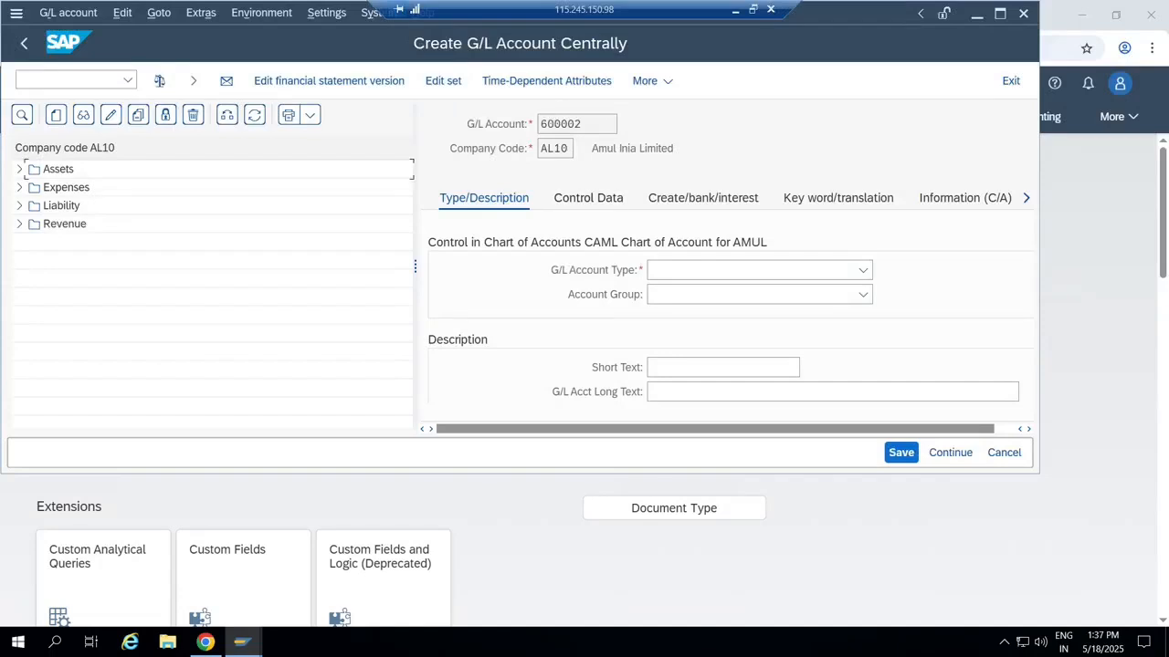
Make 600002 a Cash Account with subtype S Bank Subaccount in the Assets account group.
{"action": "left_click", "coordinate": [760, 270]}
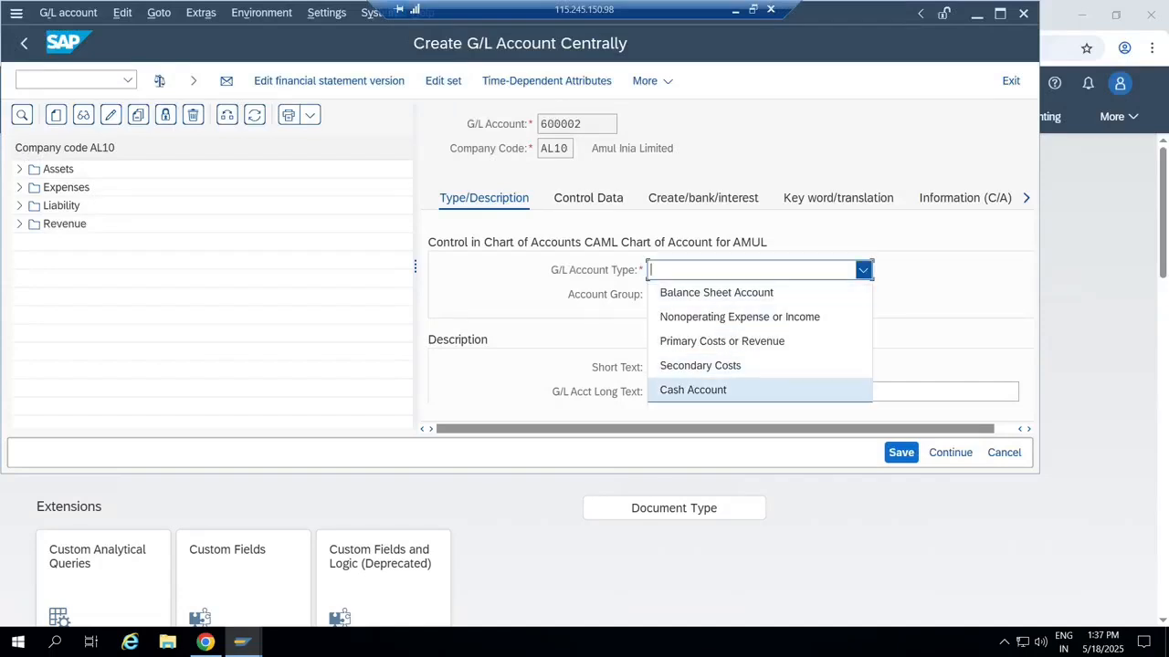
{"action": "left_click", "coordinate": [693, 390]}
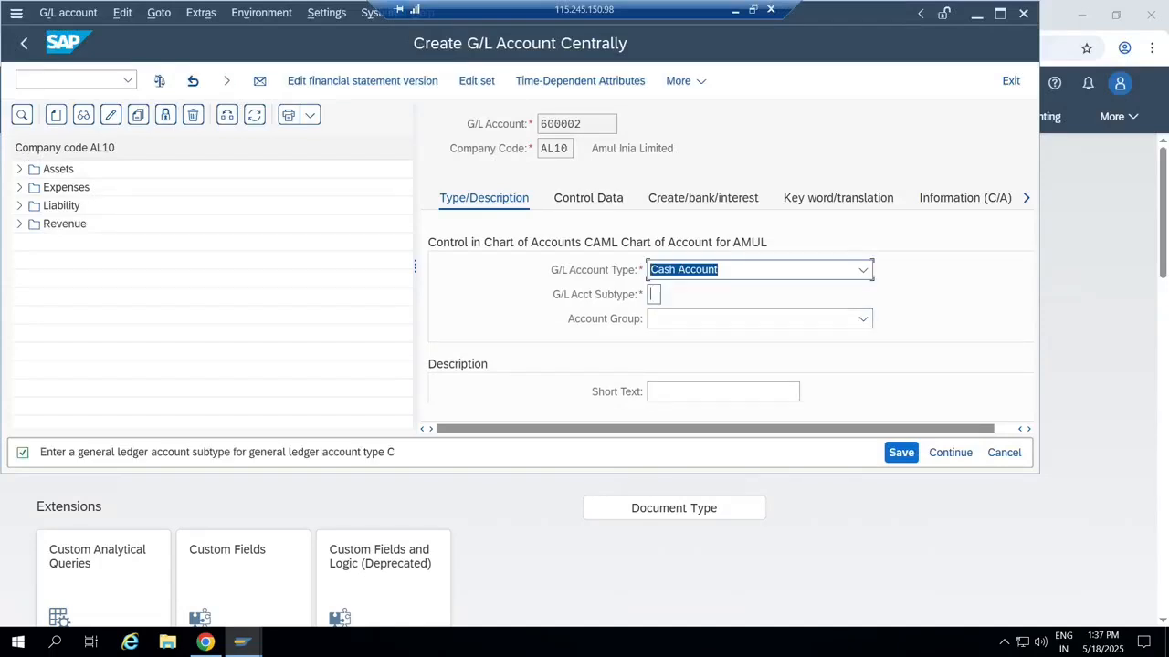
{"action": "left_click", "coordinate": [653, 294]}
{"action": "left_click", "coordinate": [668, 294]}
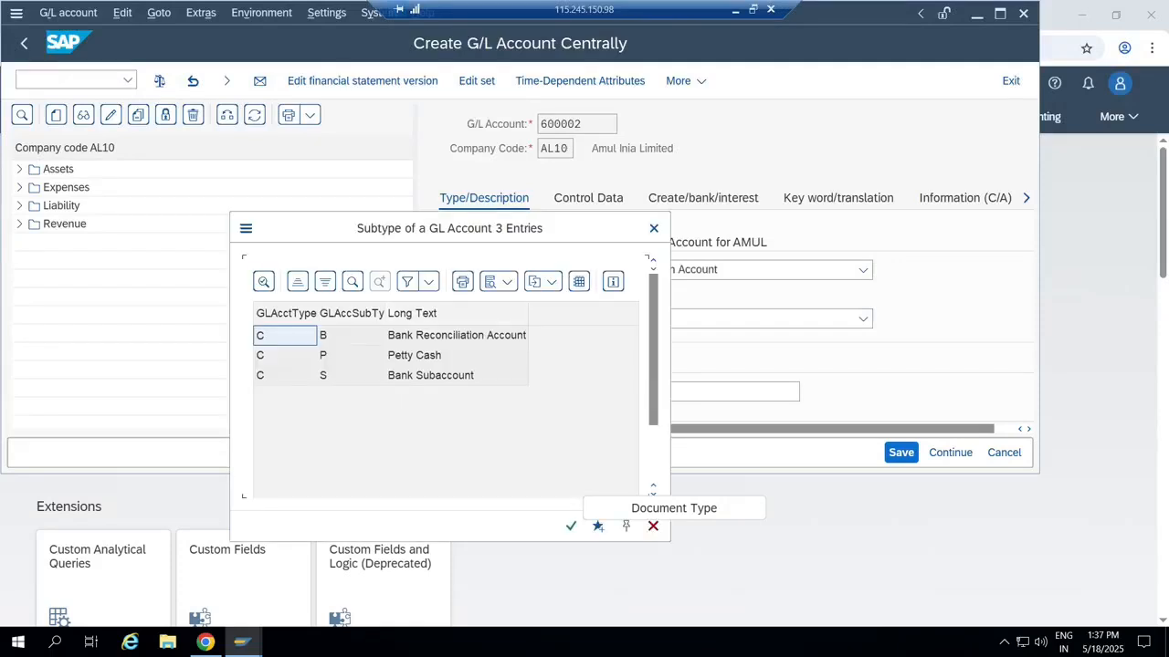
{"action": "double_click", "coordinate": [431, 375]}
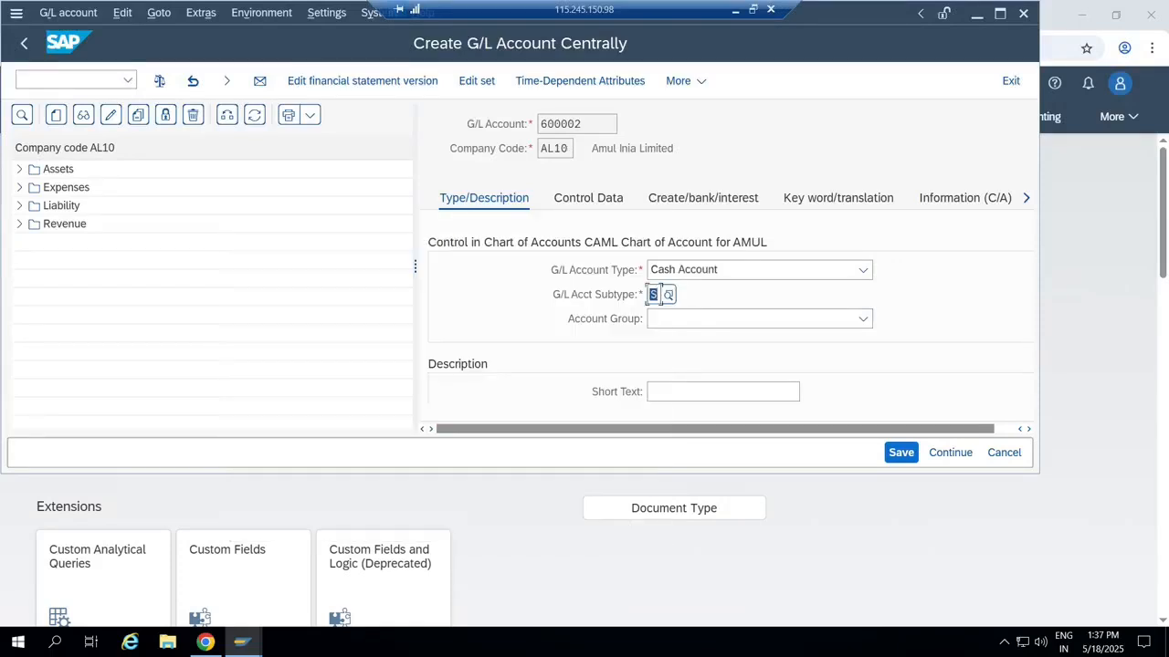
{"action": "left_click", "coordinate": [650, 317]}
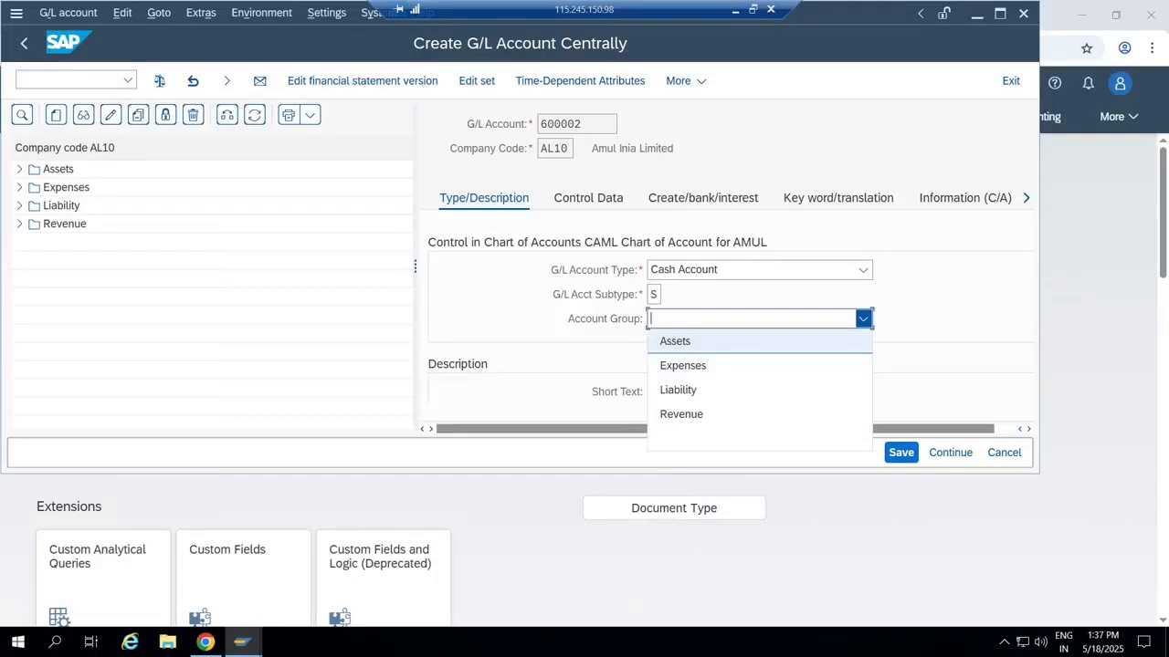
{"action": "left_click", "coordinate": [674, 341]}
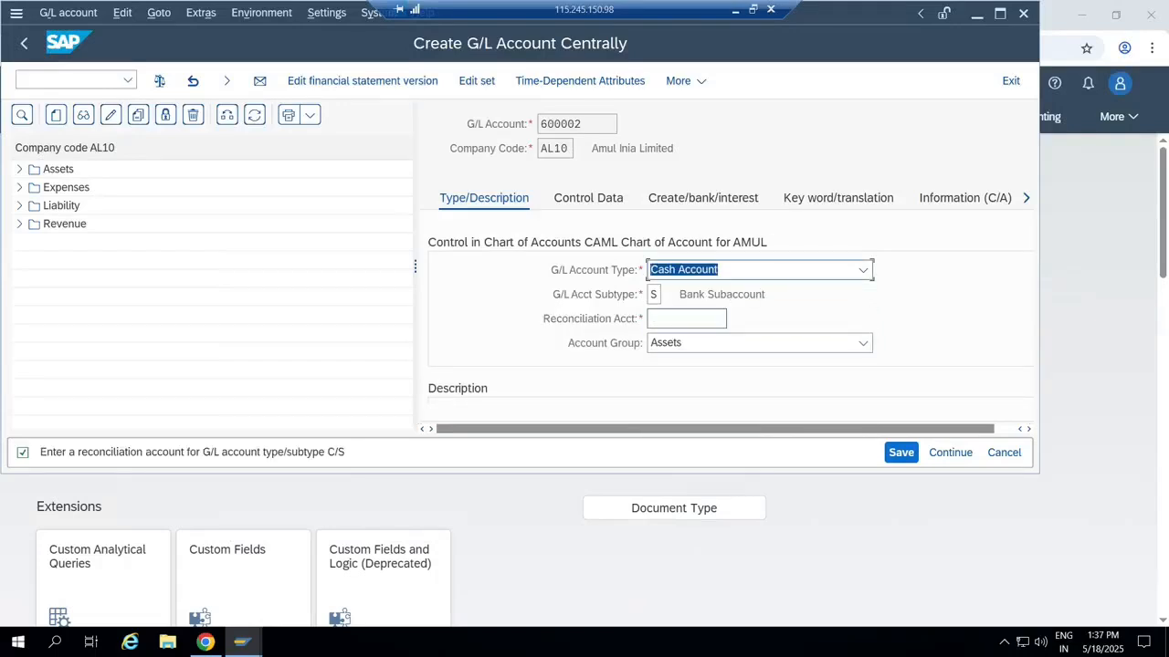
Enter reconciliation account 600001, correcting a typo, and confirm it.
{"action": "left_click", "coordinate": [685, 318]}
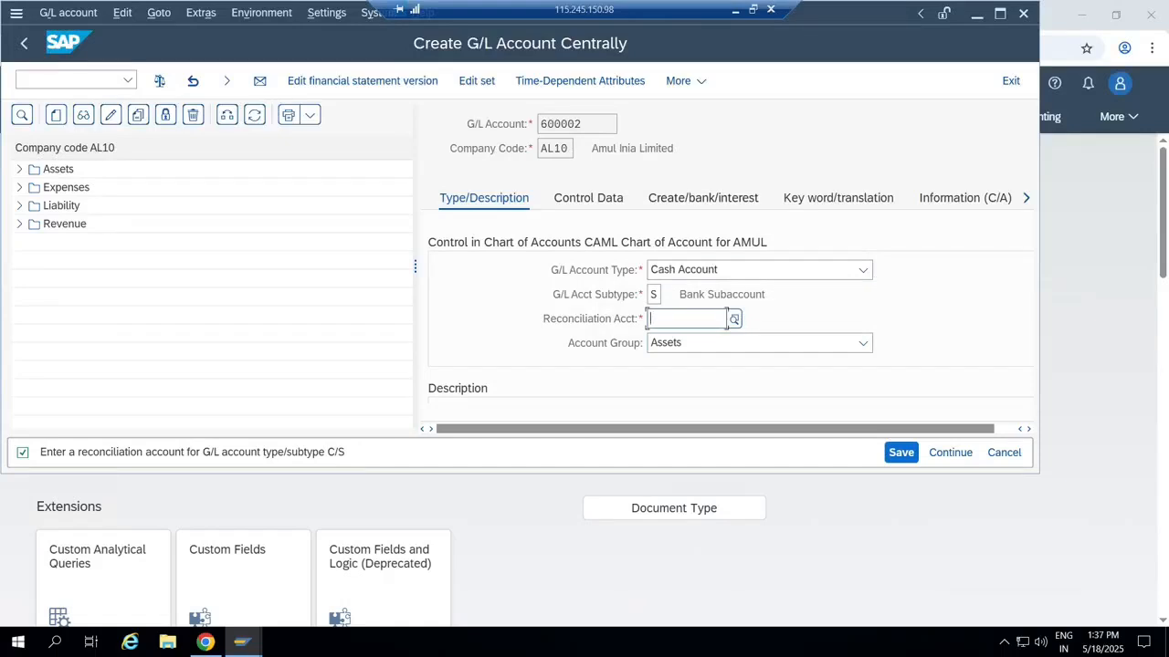
{"action": "type", "text": "60"}
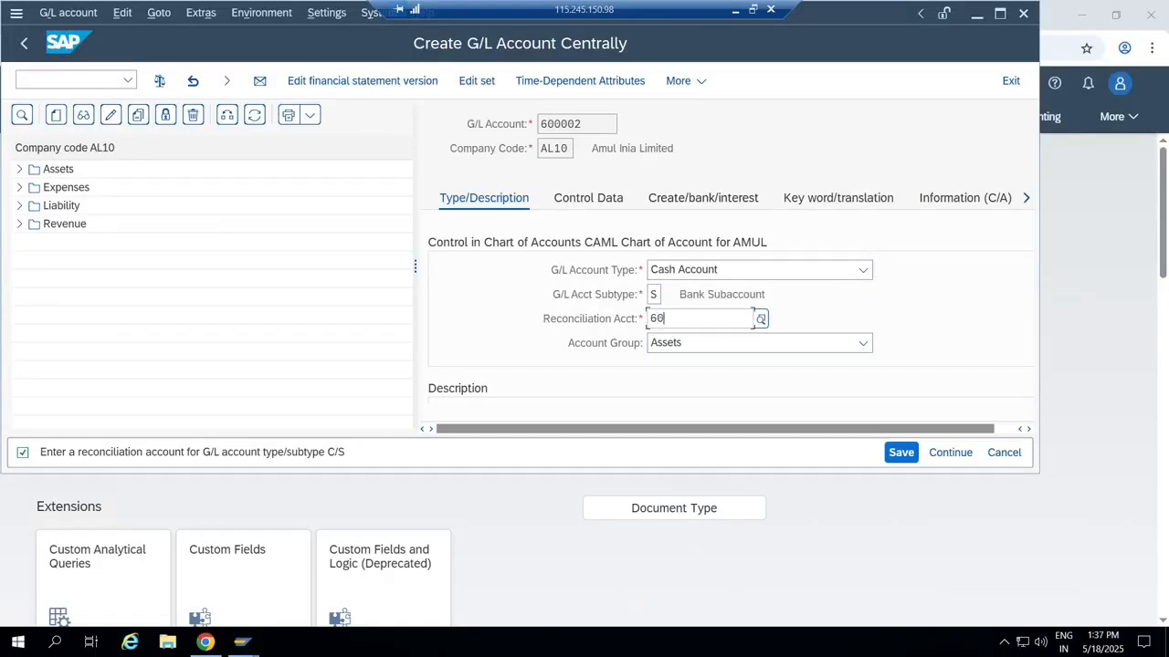
{"action": "type", "text": "001"}
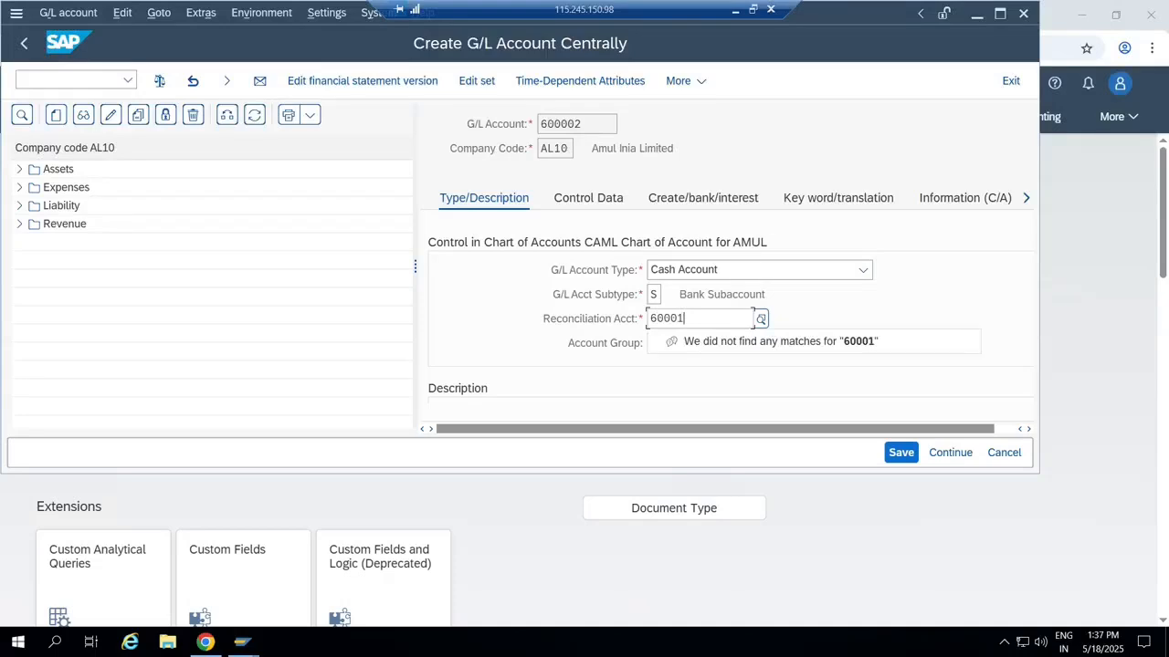
{"action": "key", "text": "BackSpace"}
{"action": "type", "text": "01"}
{"action": "key", "text": "Return"}
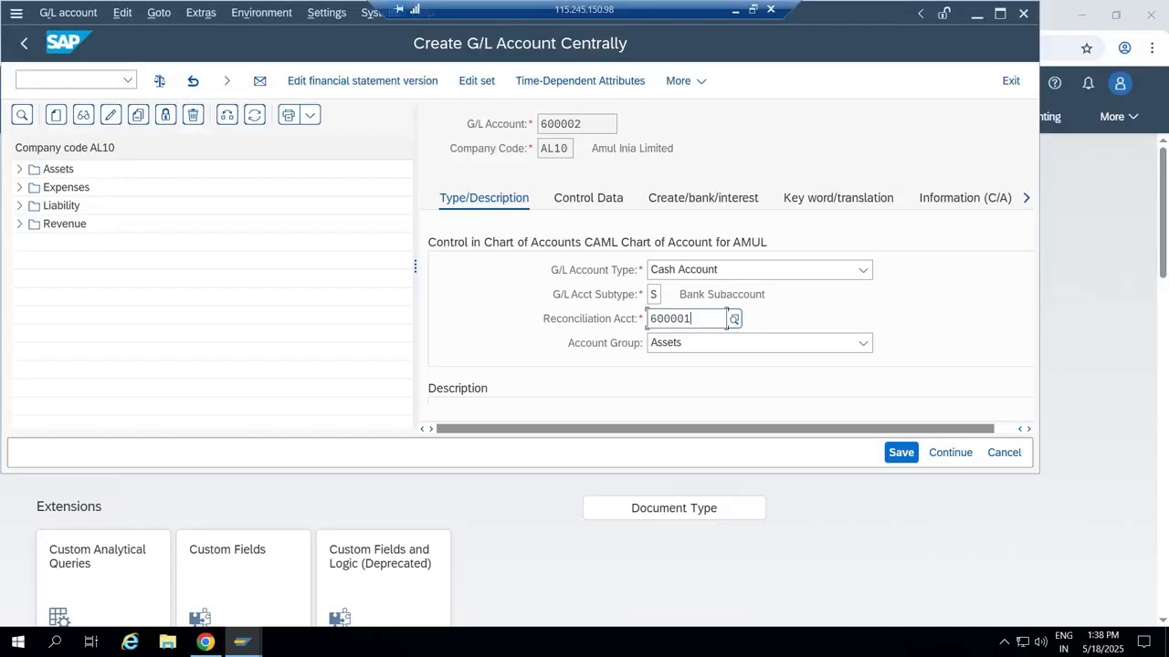
{"action": "key", "text": "Return"}
Reselect Bank Subaccount as the account subtype from the F4 list, ready for the reconciliation account.
{"action": "key", "text": "F4"}
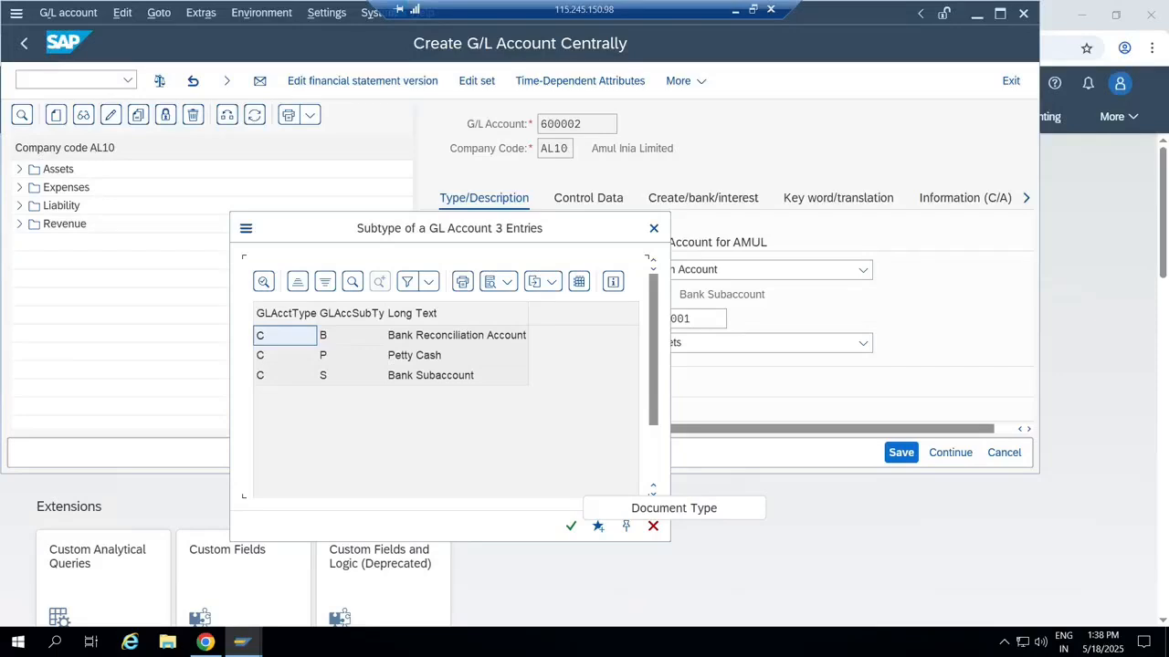
{"action": "left_click", "coordinate": [456, 336]}
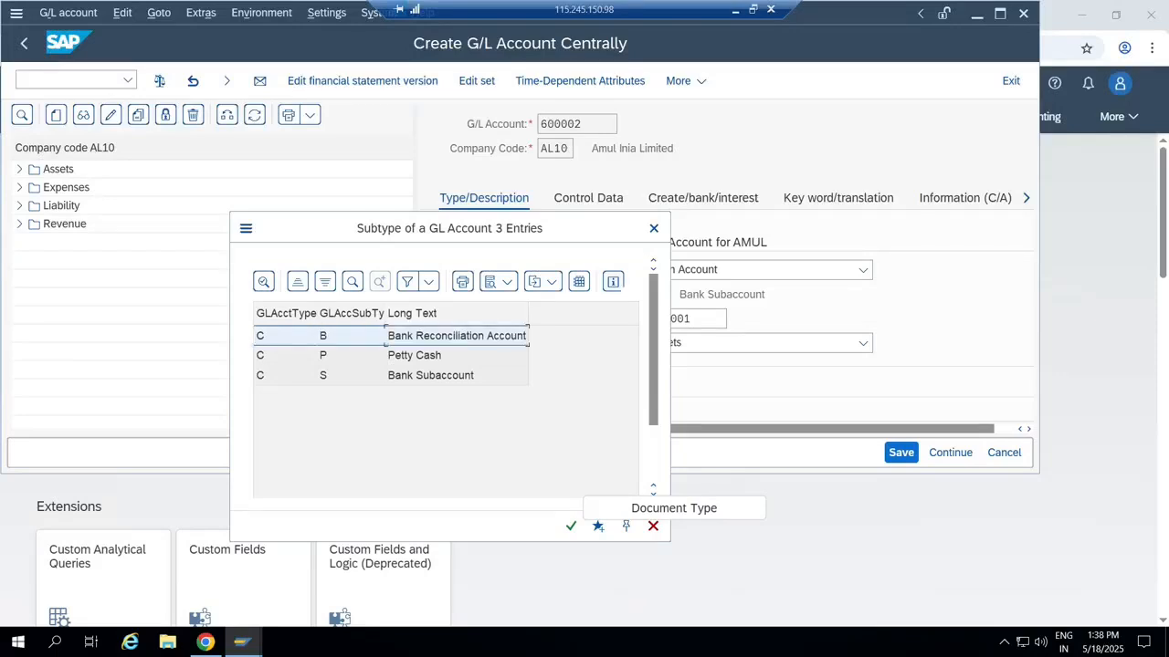
{"action": "left_click", "coordinate": [430, 375]}
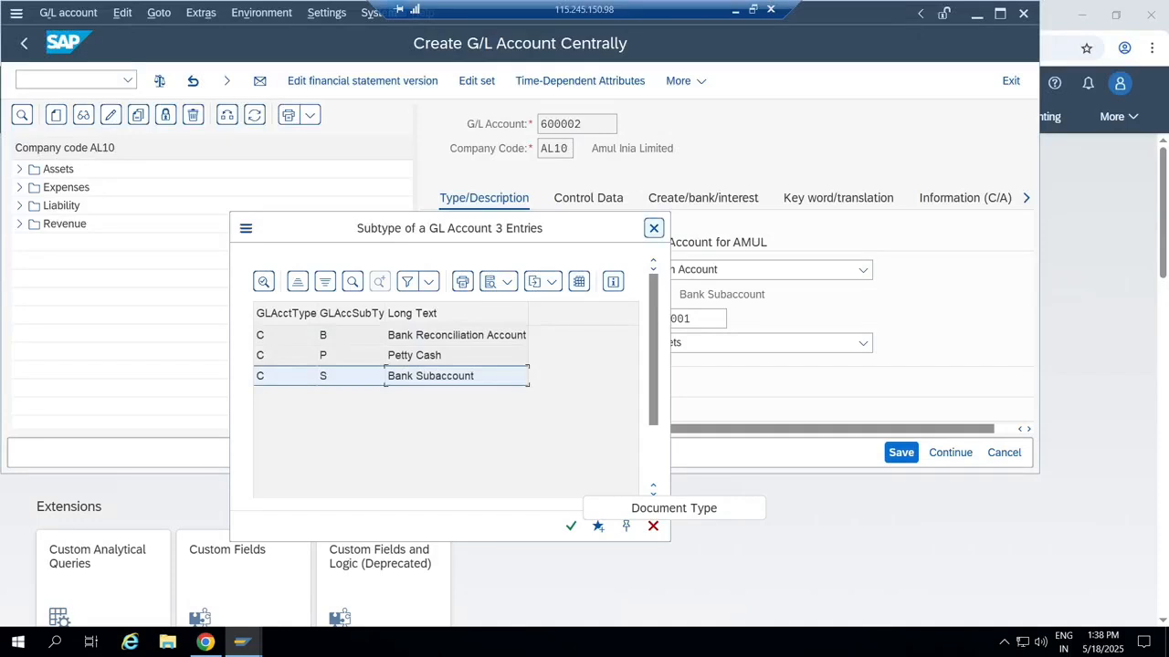
{"action": "left_click", "coordinate": [654, 228]}
{"action": "left_click", "coordinate": [663, 318]}
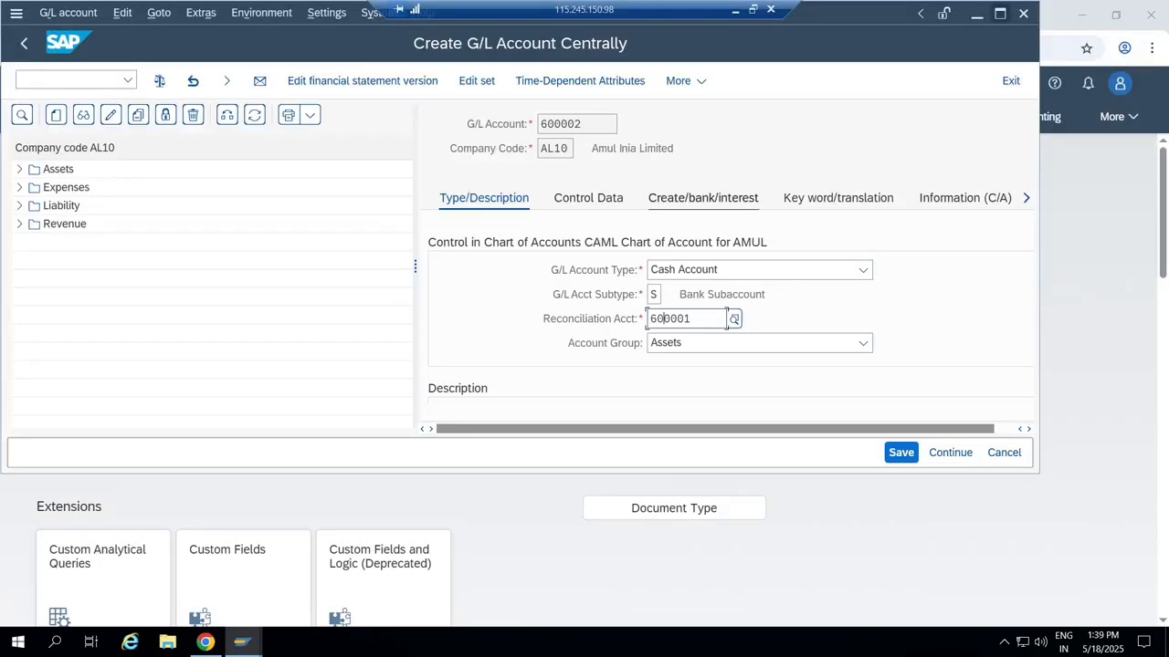
Submit the account 600002 form entries, then switch to the Fiori home page in the browser.
{"action": "left_click", "coordinate": [976, 13]}
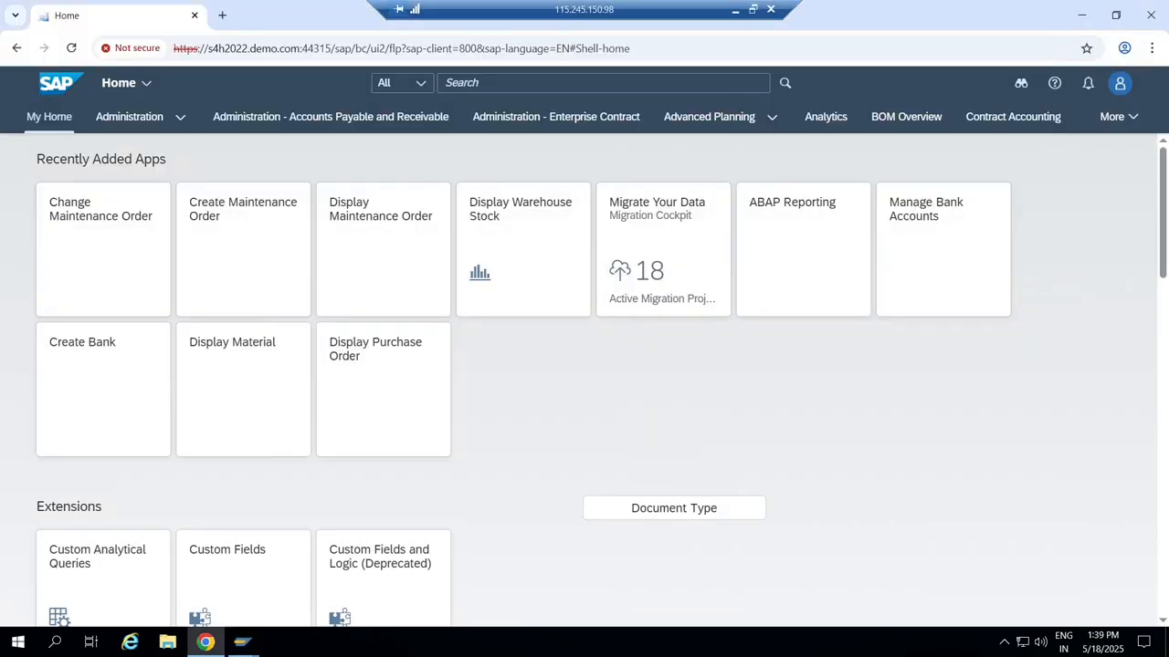
{"action": "left_click", "coordinate": [1081, 15]}
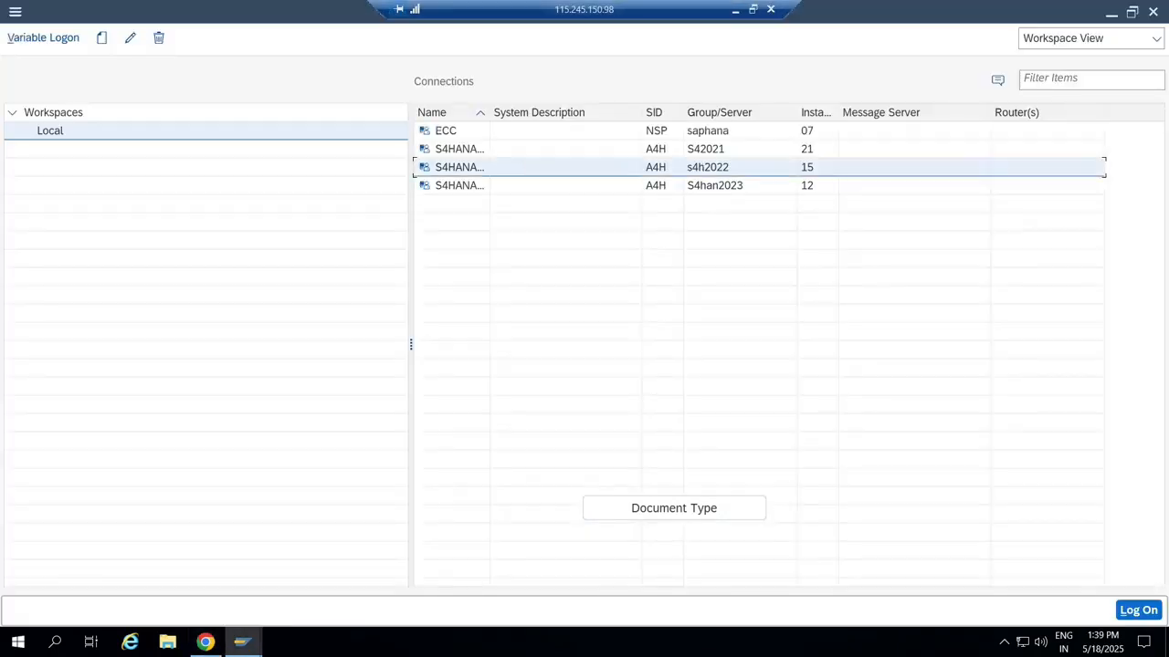
{"action": "mouse_move", "coordinate": [241, 641]}
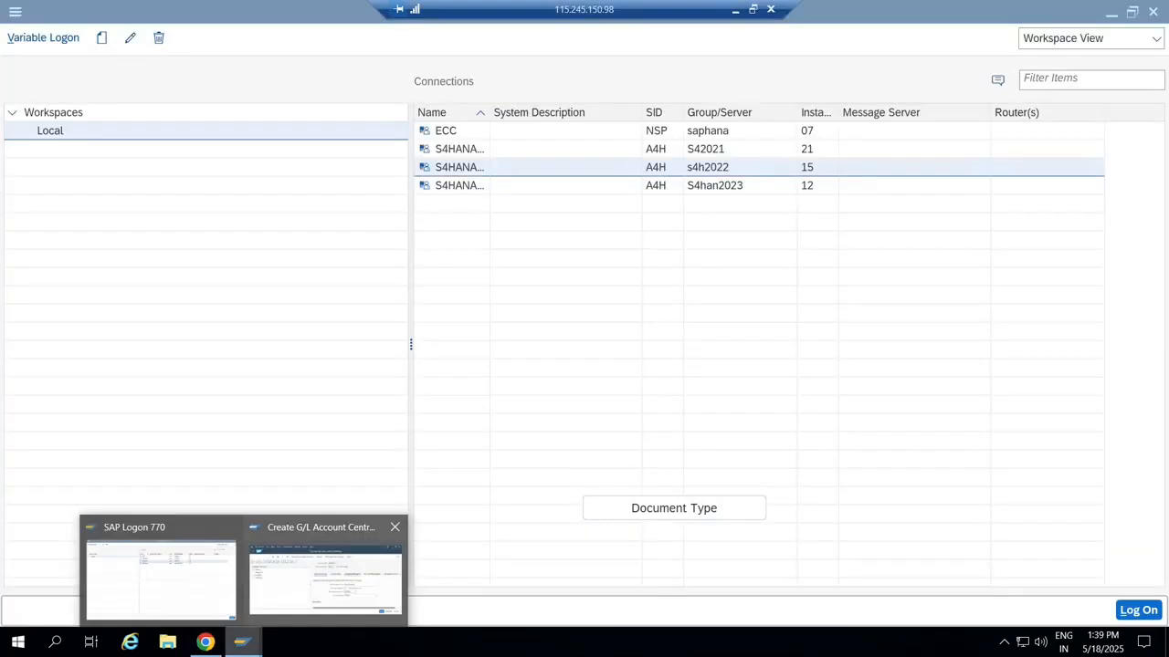
{"action": "left_click", "coordinate": [324, 575]}
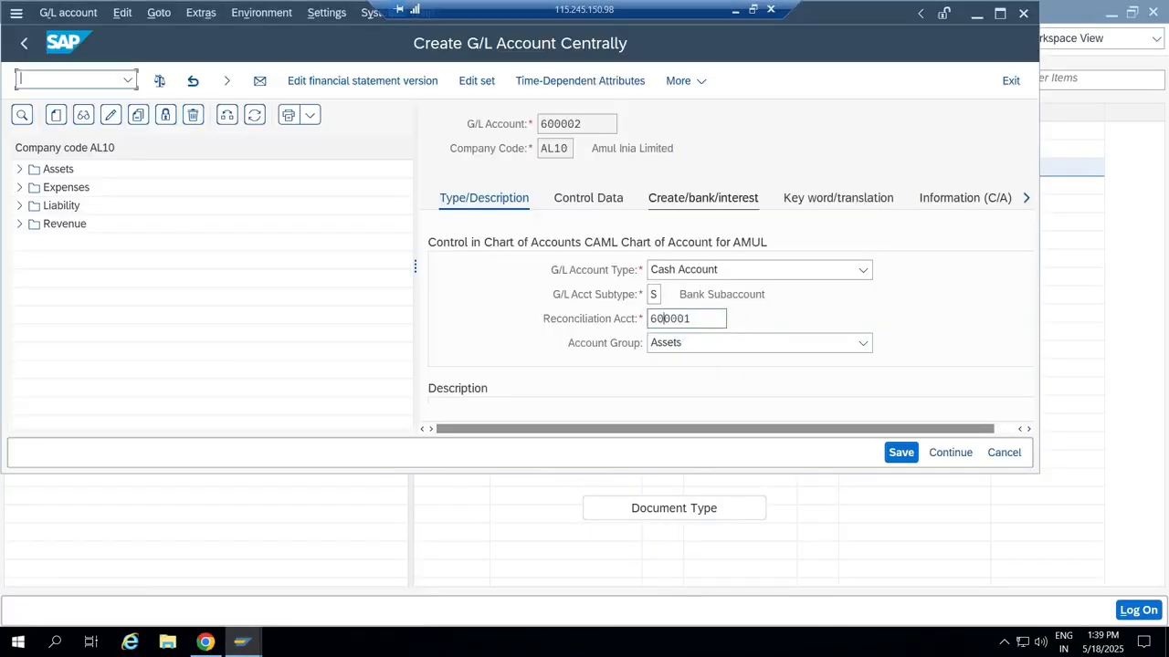
{"action": "type", "text": "ffs"}
{"action": "key", "text": "Return"}
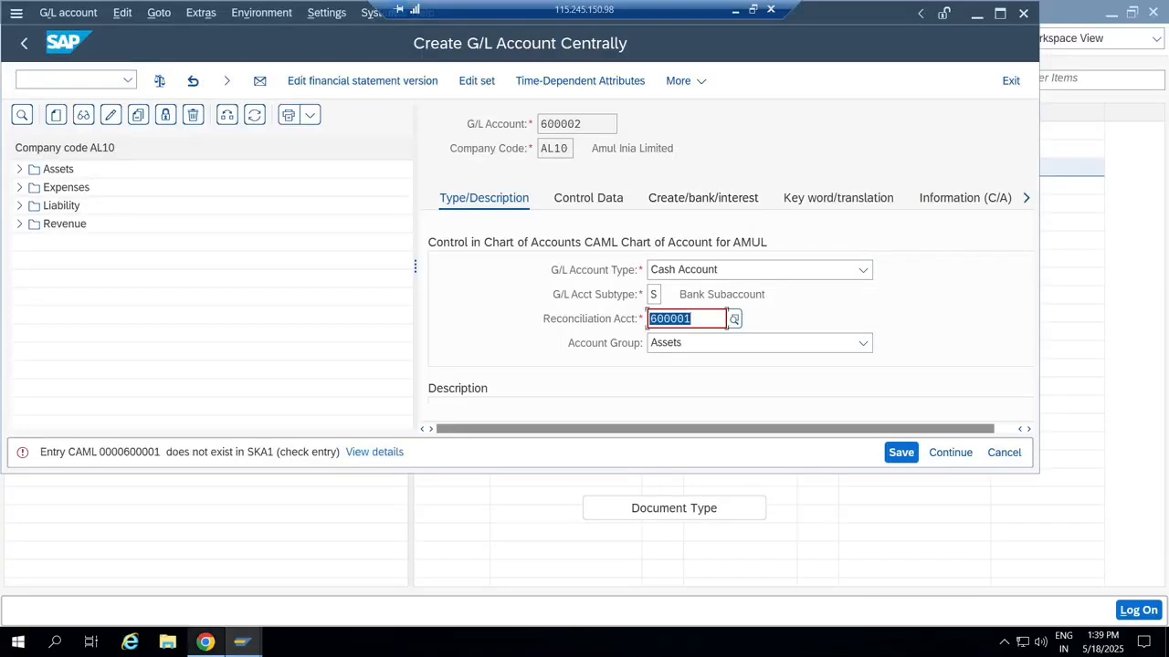
{"action": "left_click", "coordinate": [205, 642]}
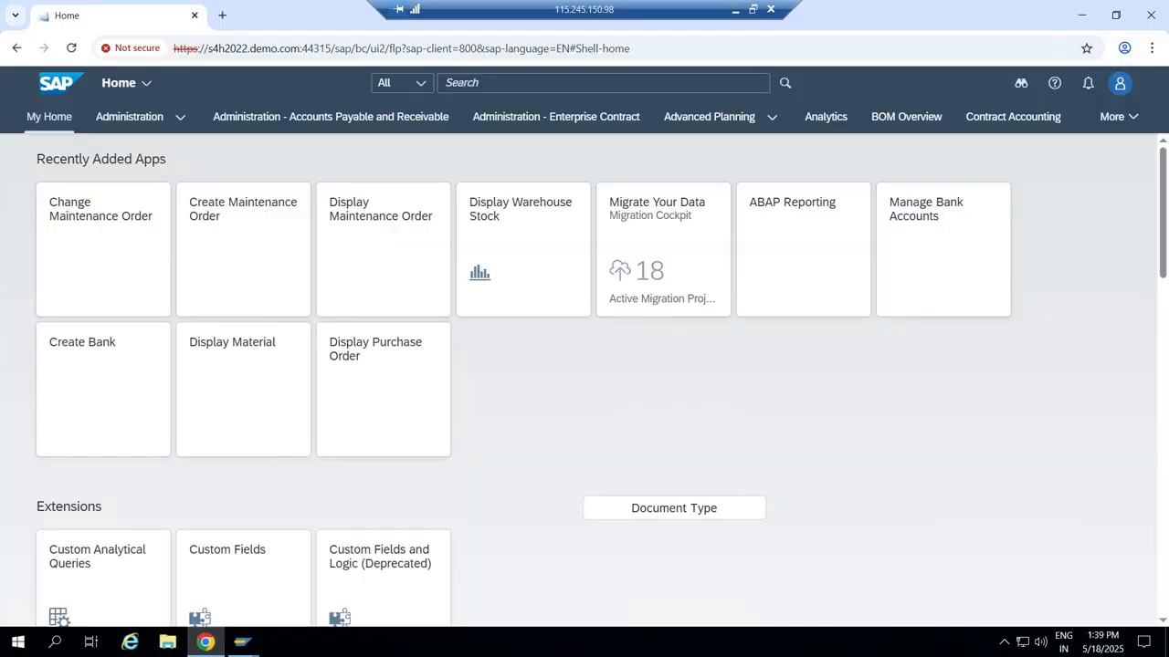
After an 'import incoming payment file' search, search 'incoming' and open Manage Incoming Payment Files.
{"action": "left_click", "coordinate": [584, 83]}
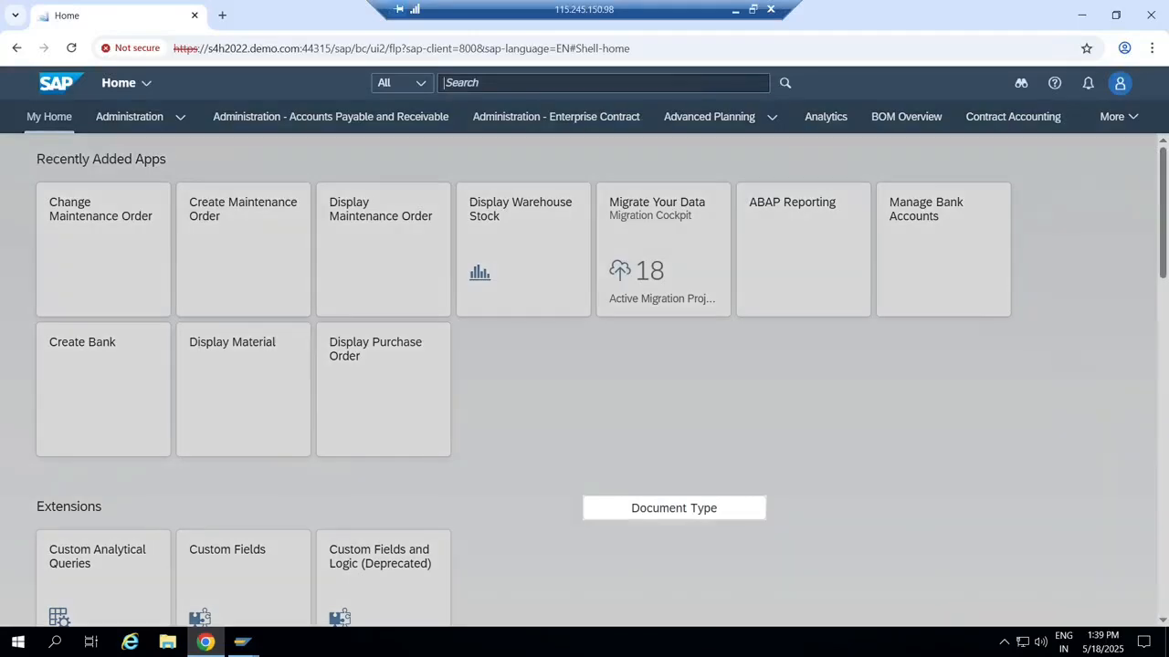
{"action": "type", "text": "import inco"}
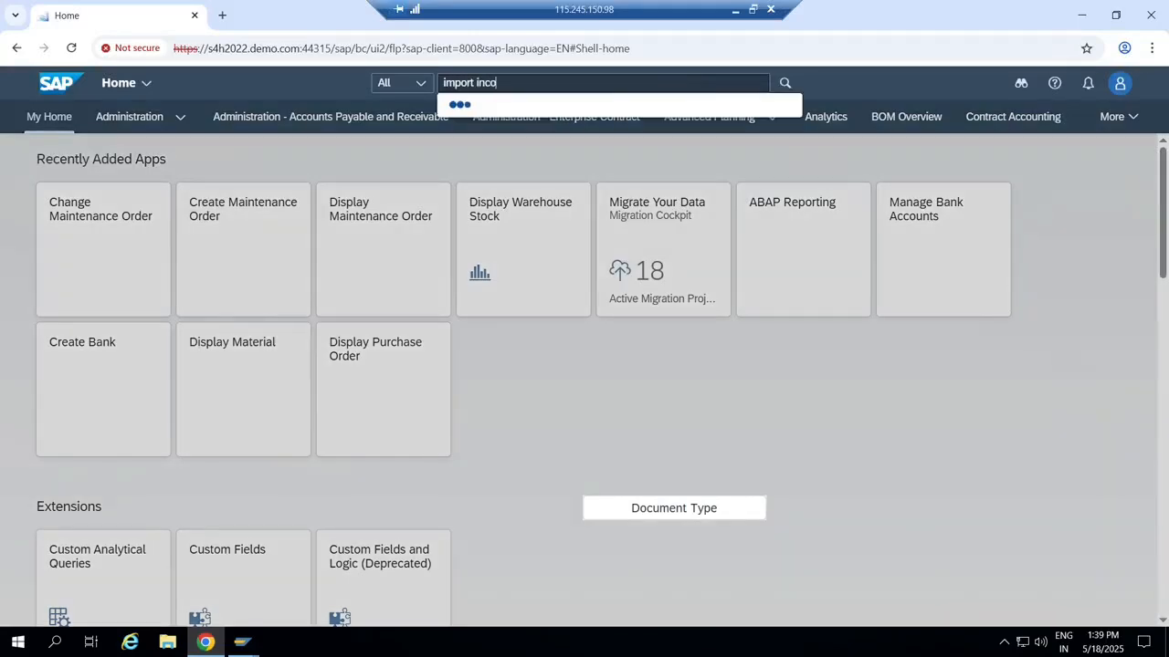
{"action": "type", "text": "ming"}
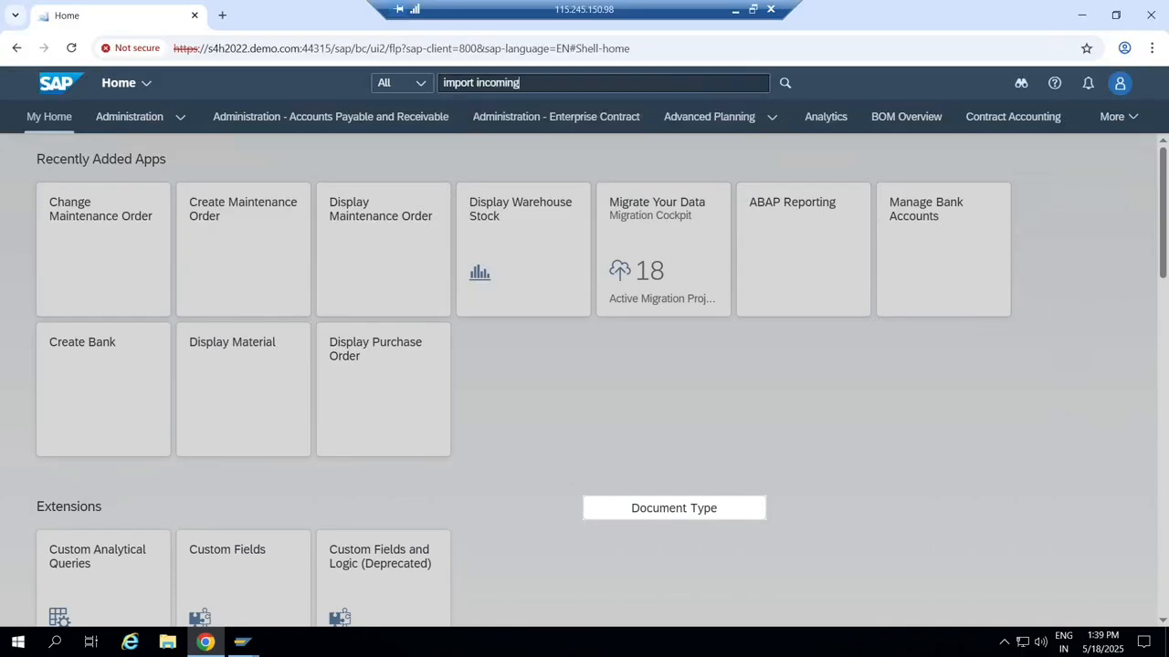
{"action": "type", "text": " pa"}
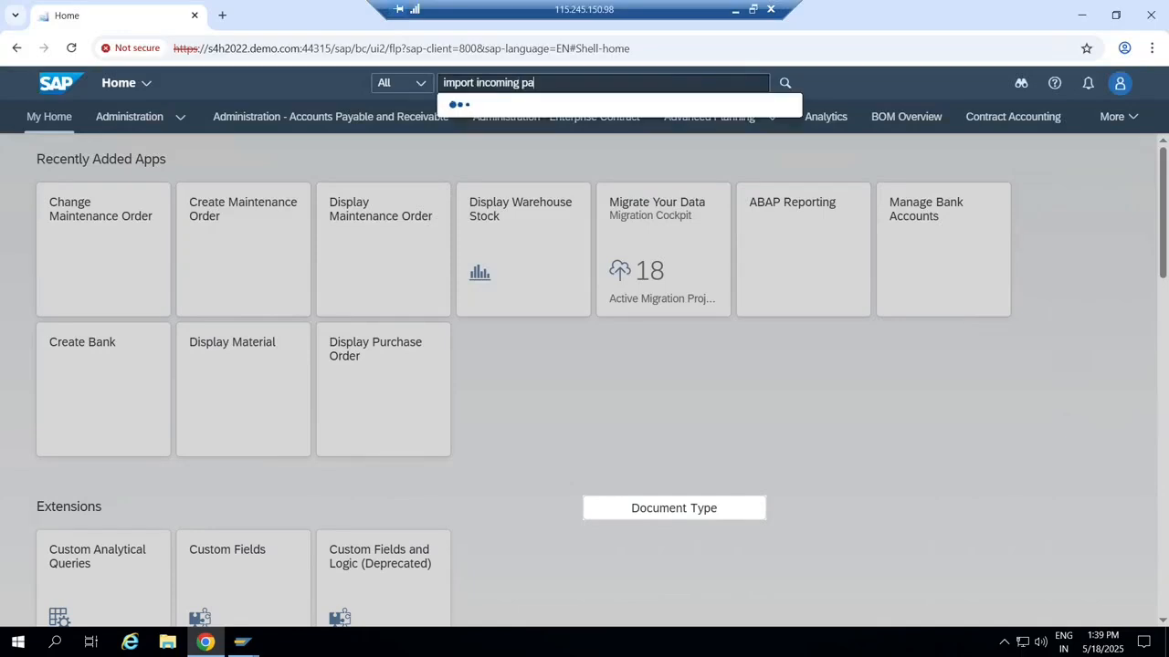
{"action": "type", "text": "y"}
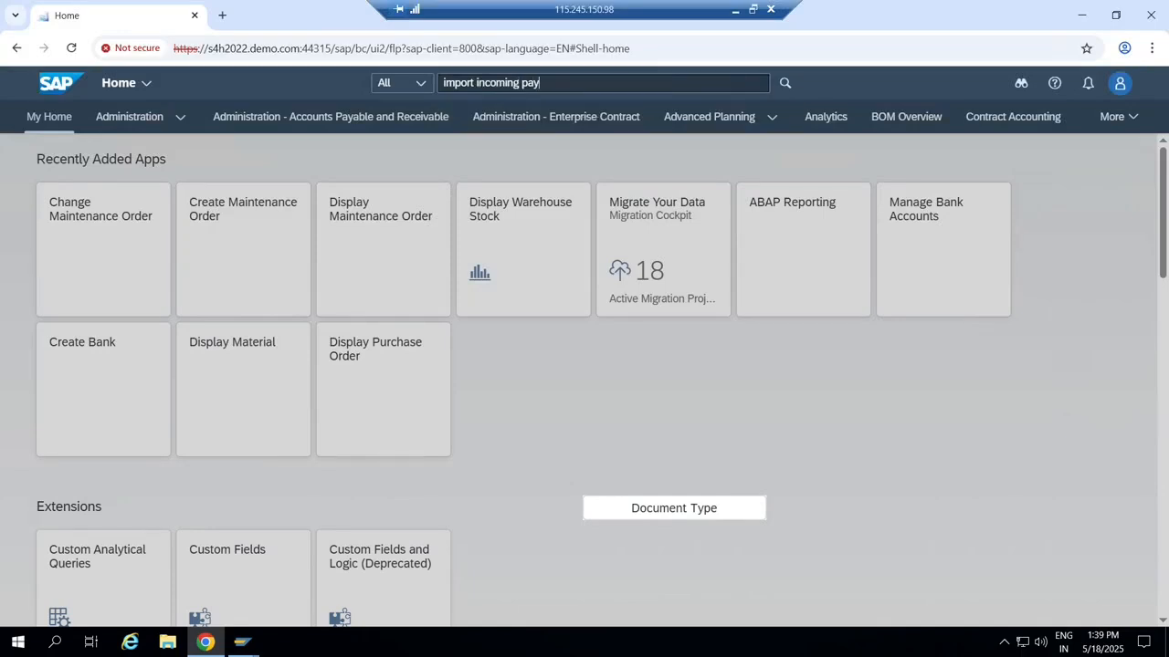
{"action": "type", "text": "ment f"}
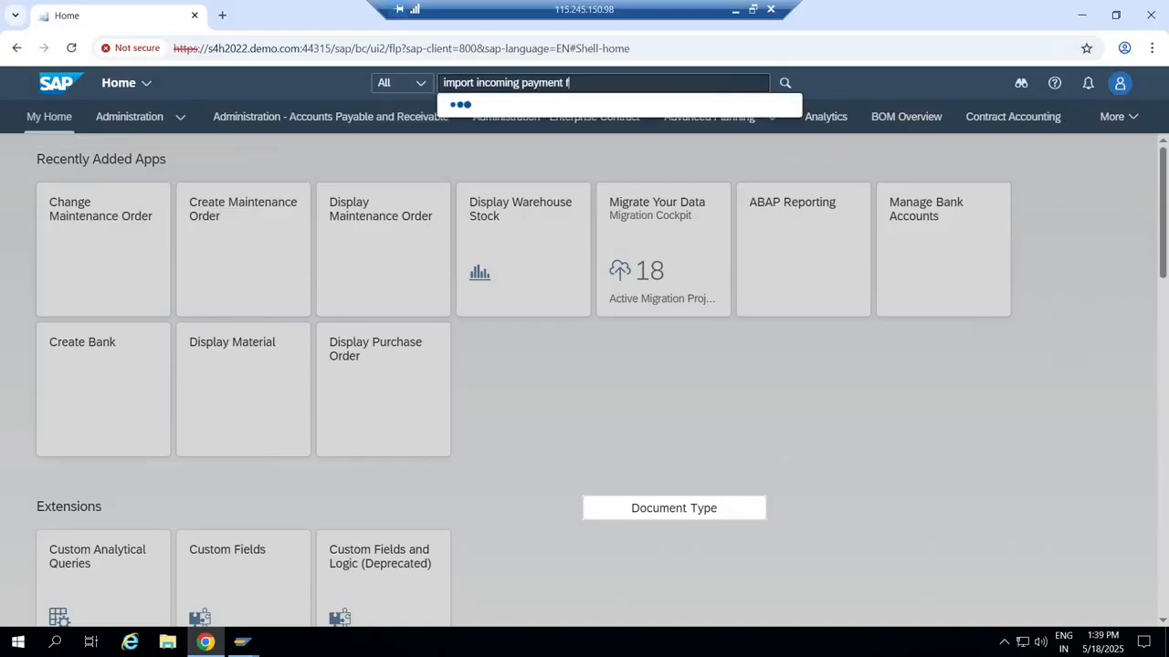
{"action": "type", "text": "ile"}
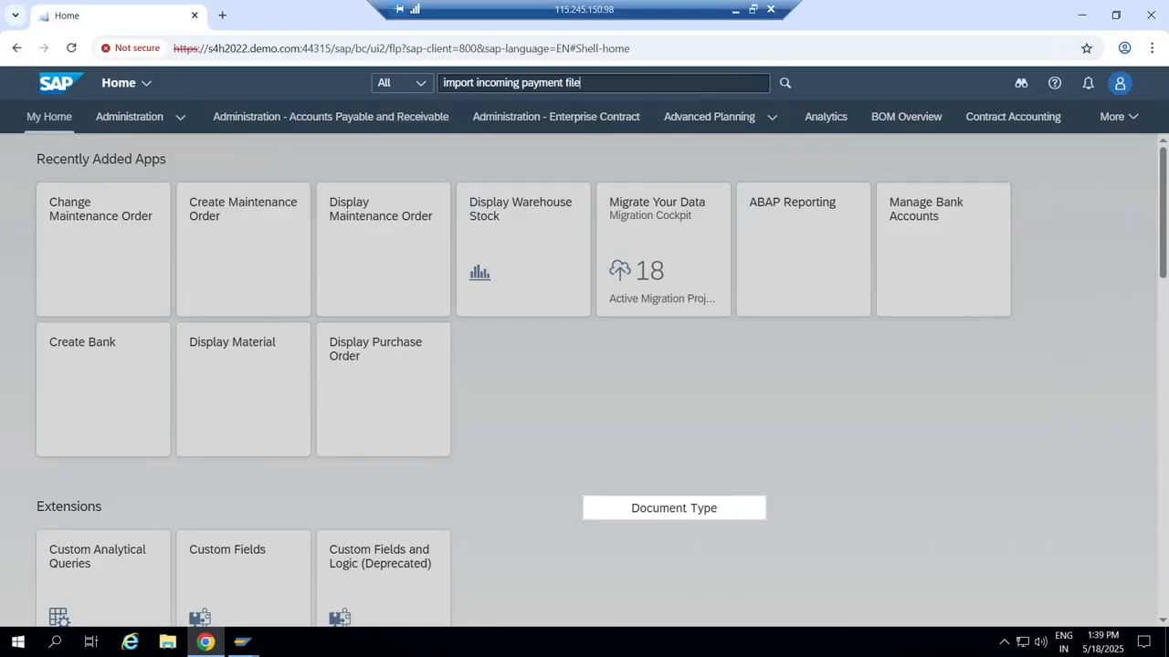
{"action": "key", "text": "Return"}
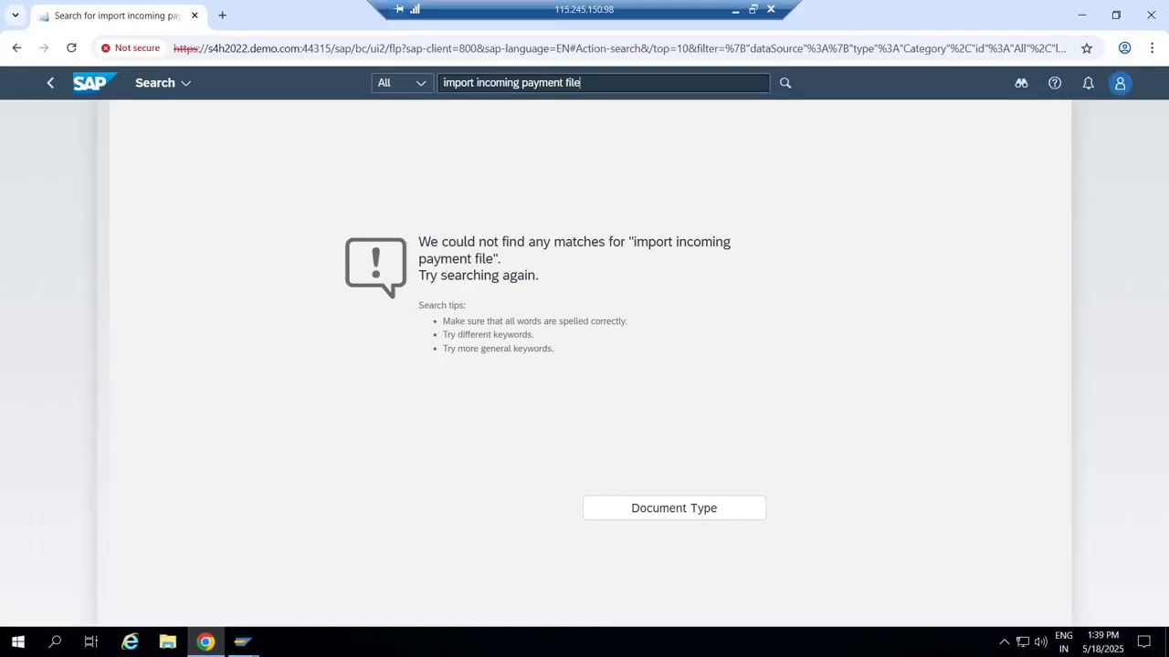
{"action": "key", "text": "BackSpace"}
{"action": "key", "text": "BackSpace"}
{"action": "key", "text": "BackSpace"}
{"action": "key", "text": "BackSpace"}
{"action": "key", "text": "BackSpace"}
{"action": "key", "text": "BackSpace"}
{"action": "key", "text": "BackSpace"}
{"action": "key", "text": "BackSpace"}
{"action": "key", "text": "BackSpace"}
{"action": "key", "text": "BackSpace"}
{"action": "key", "text": "BackSpace"}
{"action": "key", "text": "BackSpace"}
{"action": "key", "text": "BackSpace"}
{"action": "key", "text": "BackSpace"}
{"action": "key", "text": "BackSpace"}
{"action": "key", "text": "BackSpace"}
{"action": "key", "text": "BackSpace"}
{"action": "key", "text": "BackSpace"}
{"action": "key", "text": "BackSpace"}
{"action": "key", "text": "BackSpace"}
{"action": "key", "text": "BackSpace"}
{"action": "type", "text": "i"}
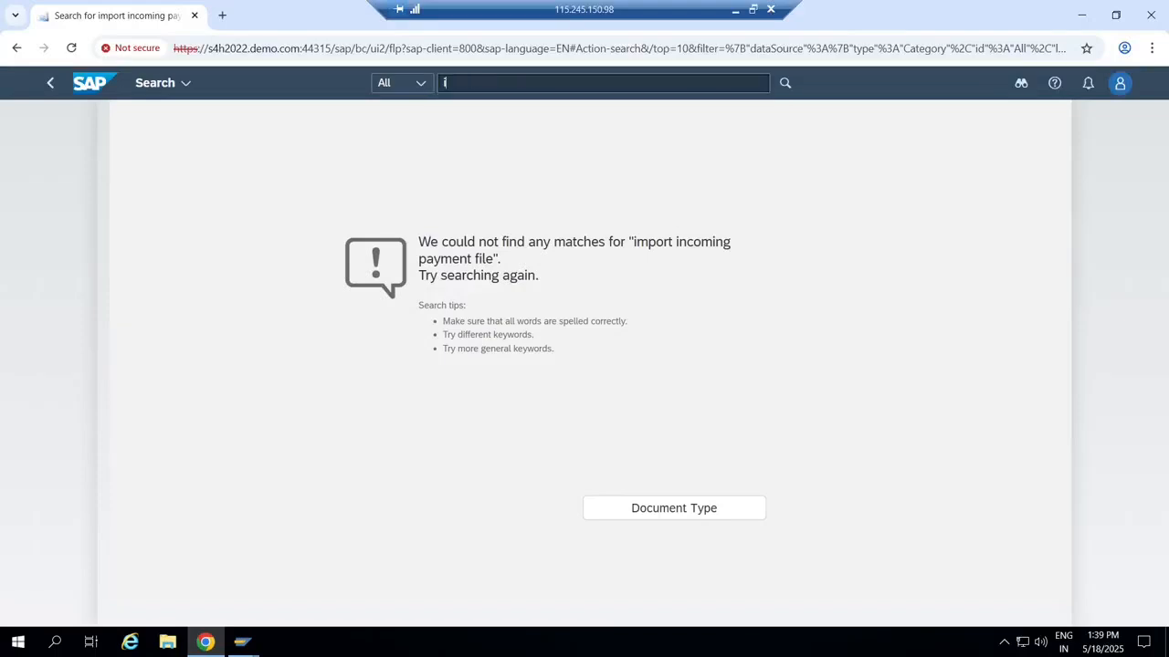
{"action": "type", "text": "ncoming"}
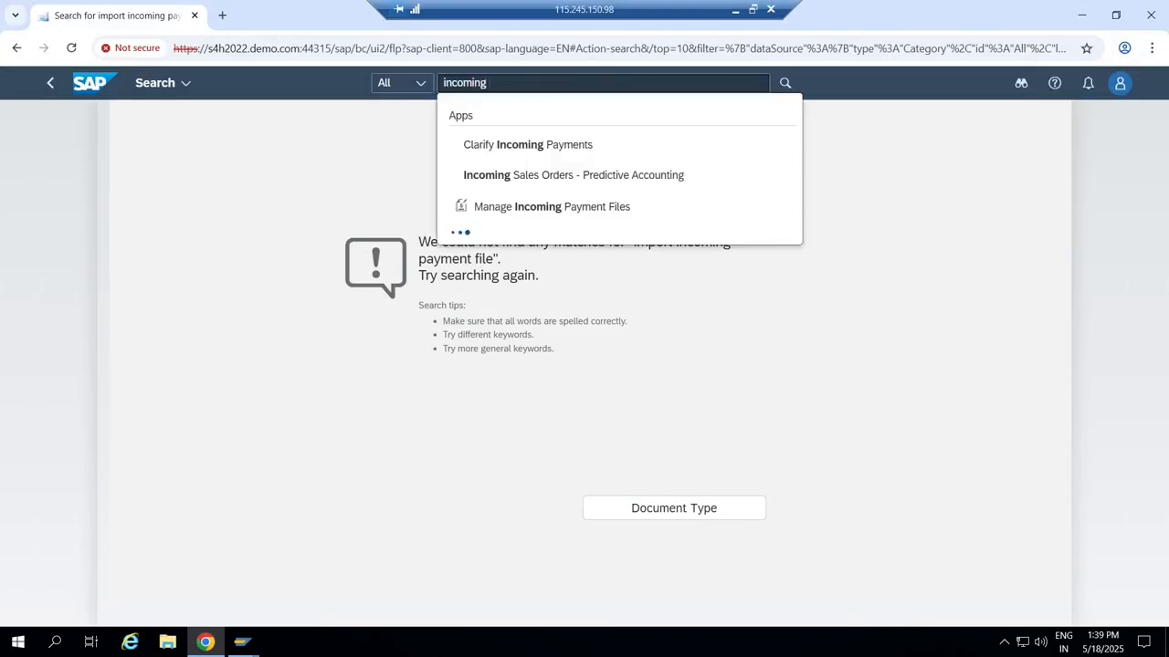
{"action": "key", "text": "Down"}
{"action": "key", "text": "Down"}
{"action": "key", "text": "Down"}
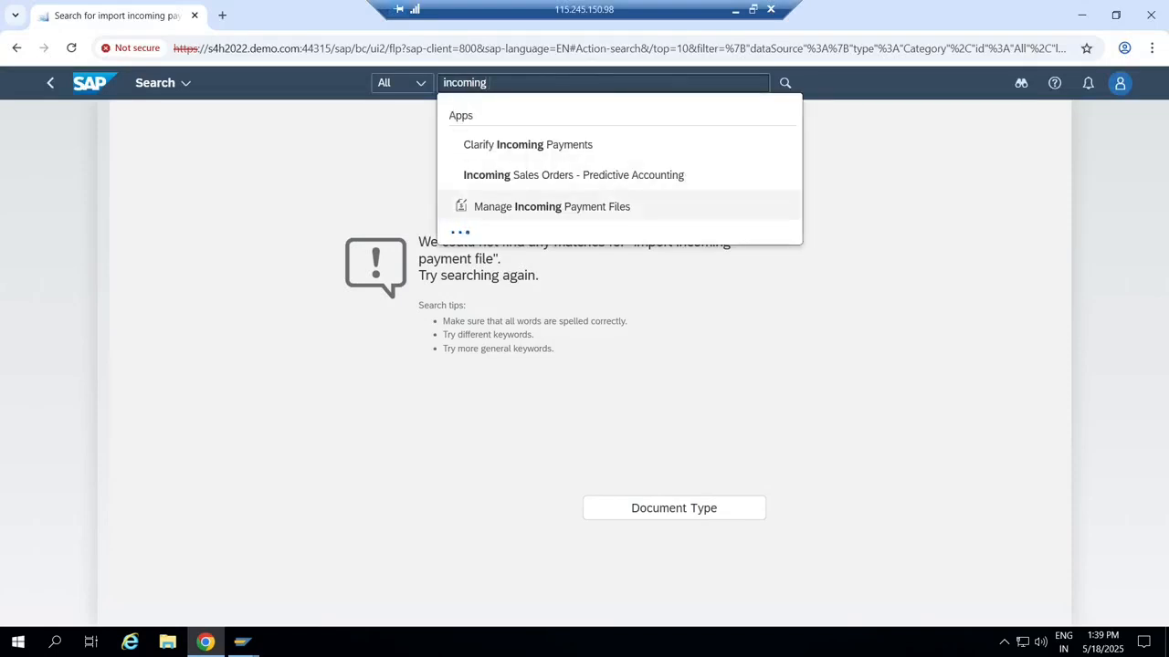
{"action": "key", "text": "Return"}
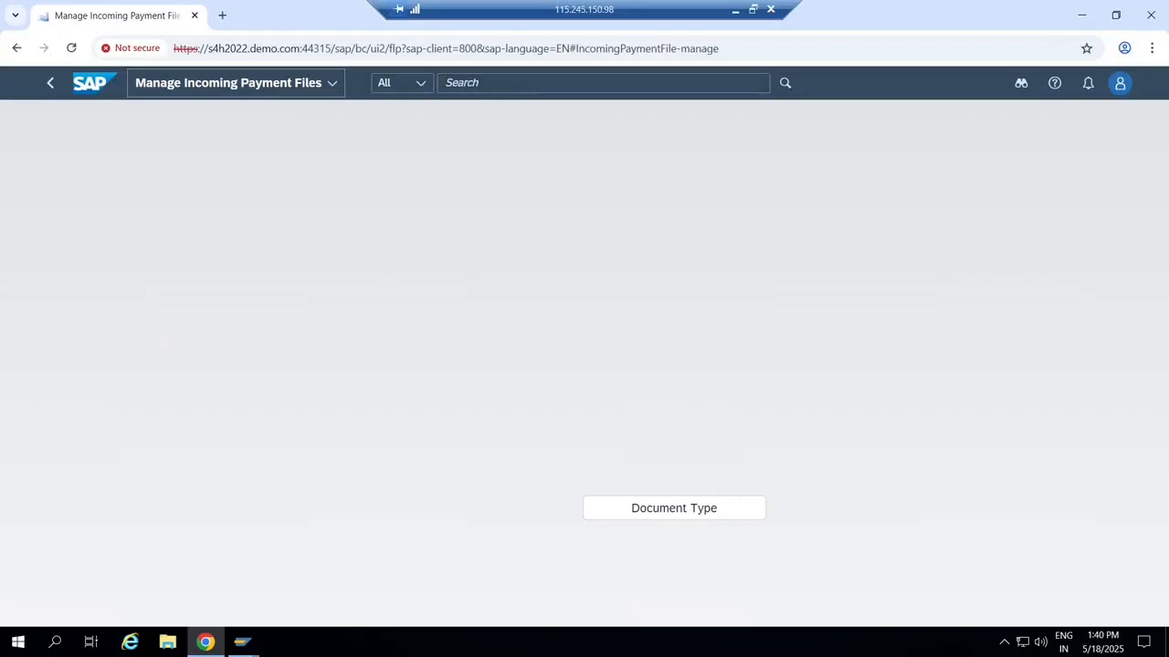
Search the Fiori apps for 'import supplier invoices', find no matches, and clear the query.
{"action": "left_click", "coordinate": [584, 48]}
{"action": "key", "text": "Return"}
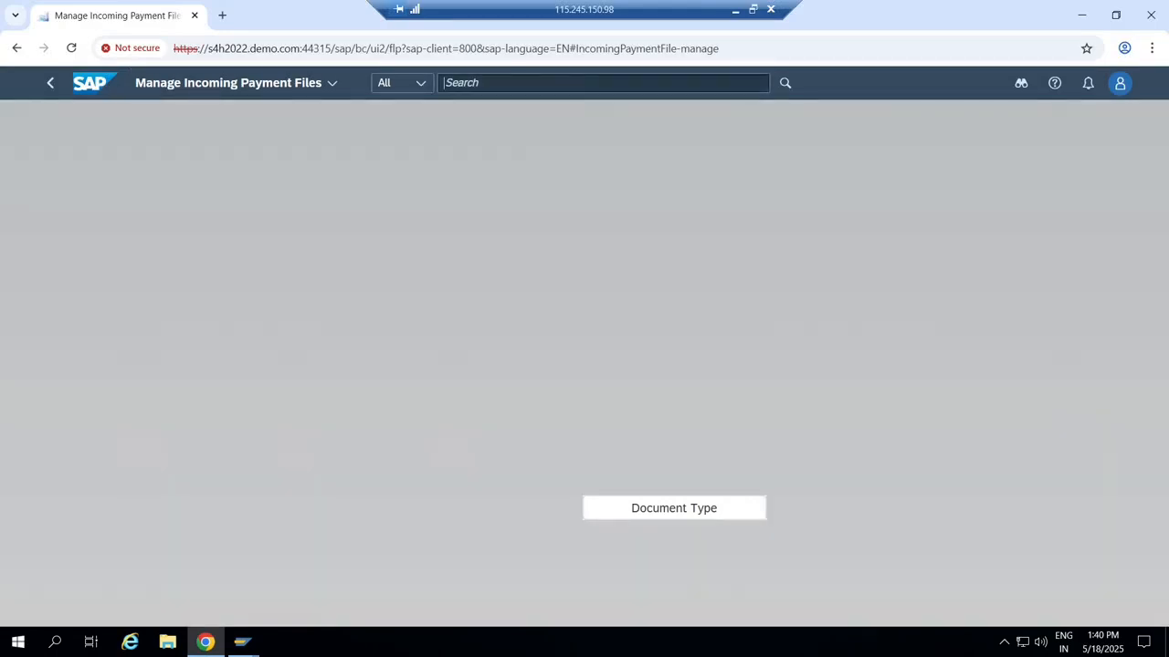
{"action": "type", "text": "import supp"}
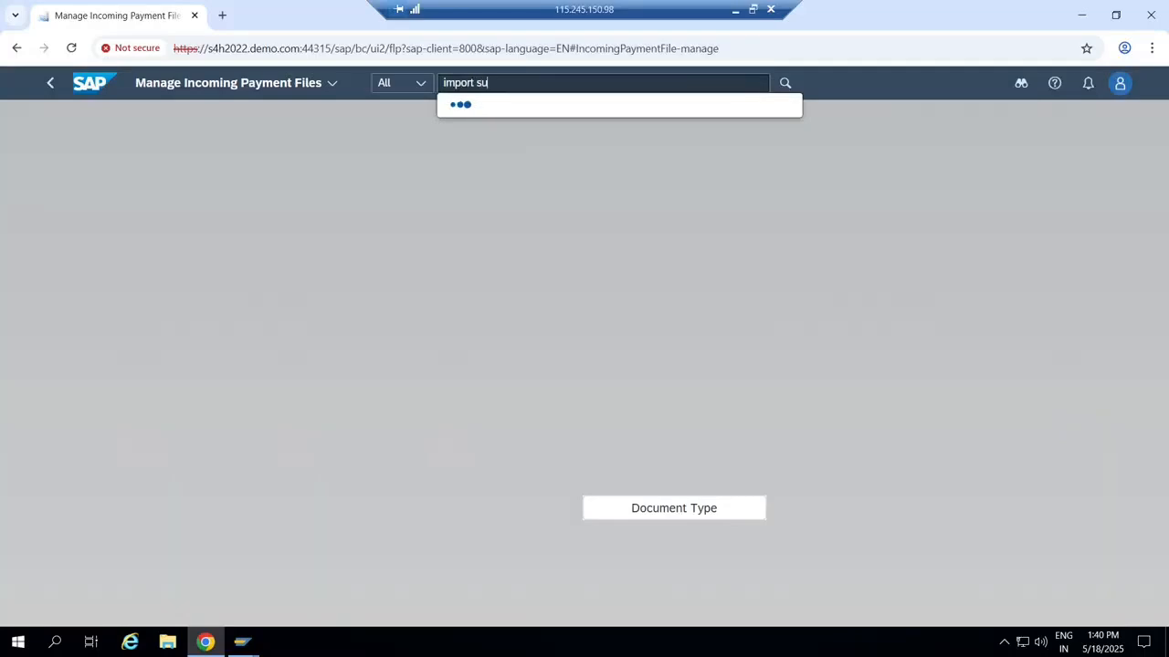
{"action": "type", "text": "lier invoices"}
{"action": "key", "text": "Return"}
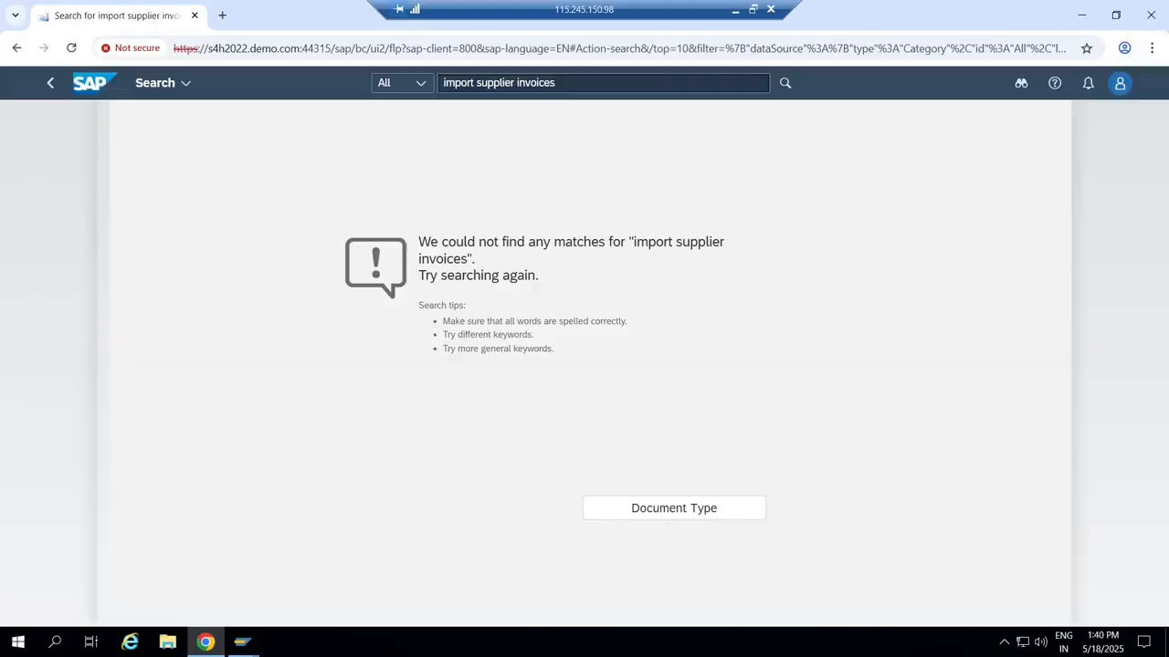
{"action": "key", "text": "BackSpace"}
{"action": "key", "text": "BackSpace"}
{"action": "key", "text": "BackSpace"}
{"action": "key", "text": "BackSpace"}
{"action": "key", "text": "BackSpace"}
{"action": "key", "text": "BackSpace"}
{"action": "key", "text": "BackSpace"}
{"action": "key", "text": "BackSpace"}
{"action": "key", "text": "BackSpace"}
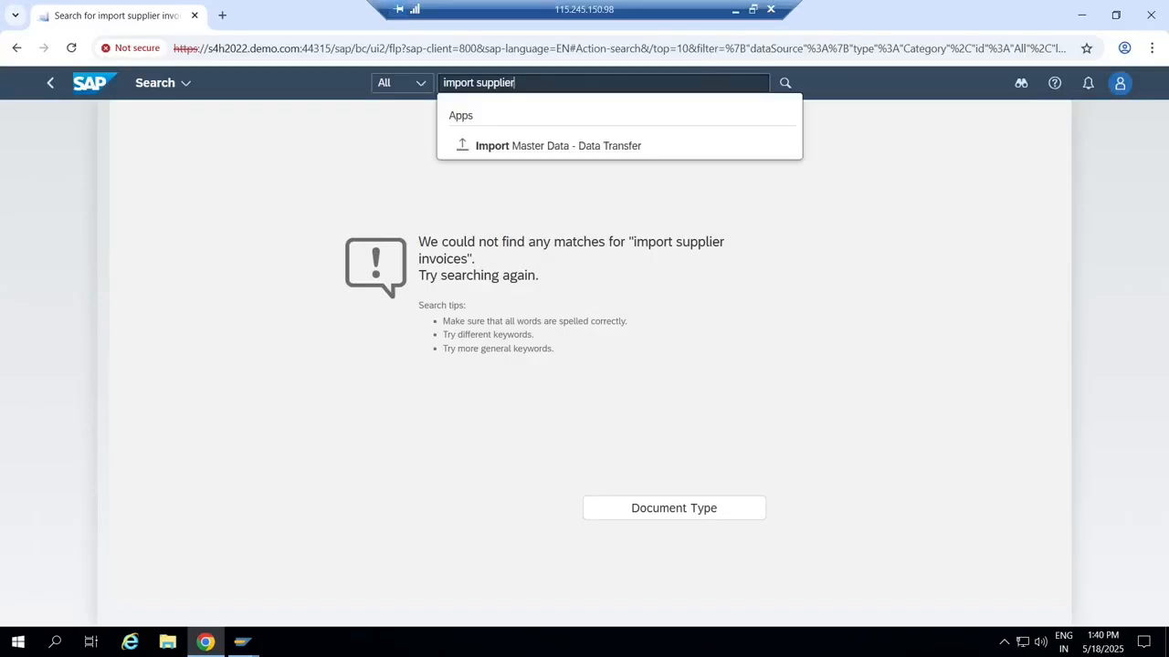
{"action": "key", "text": "BackSpace"}
{"action": "key", "text": "BackSpace"}
{"action": "key", "text": "BackSpace"}
{"action": "key", "text": "BackSpace"}
{"action": "key", "text": "BackSpace"}
{"action": "key", "text": "BackSpace"}
{"action": "key", "text": "BackSpace"}
{"action": "key", "text": "BackSpace"}
{"action": "key", "text": "BackSpace"}
{"action": "key", "text": "BackSpace"}
{"action": "key", "text": "BackSpace"}
{"action": "key", "text": "BackSpace"}
{"action": "key", "text": "BackSpace"}
{"action": "key", "text": "BackSpace"}
{"action": "key", "text": "BackSpace"}
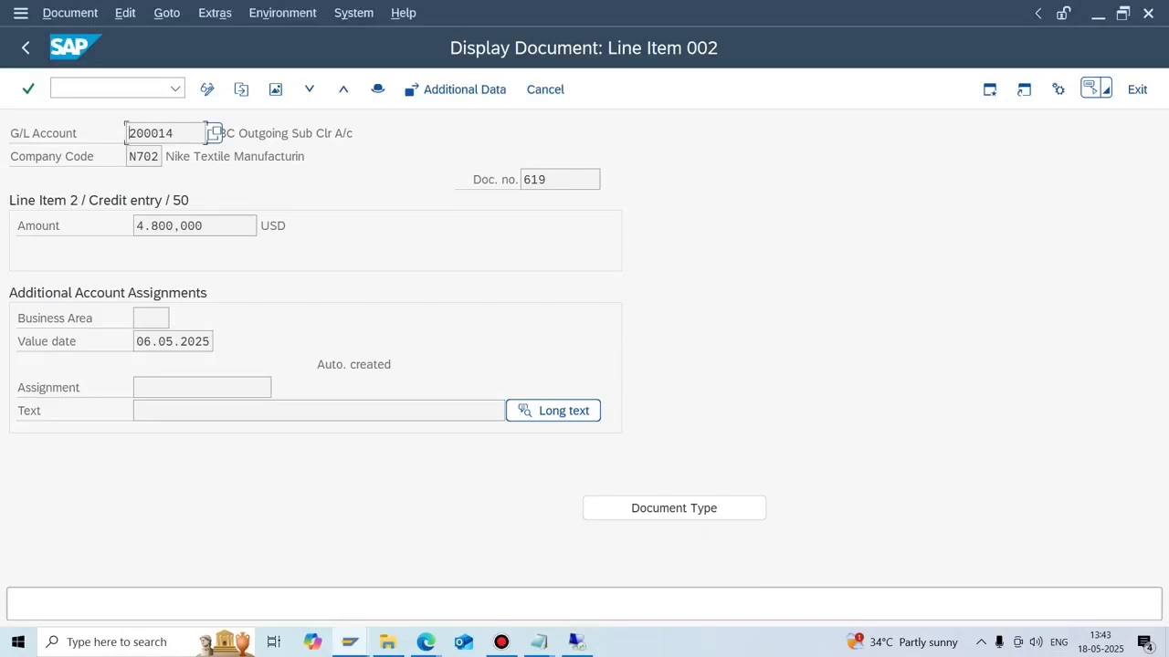
Leave the Google Meet call and stop the Bandicam screen recording.
{"action": "mouse_move", "coordinate": [425, 642]}
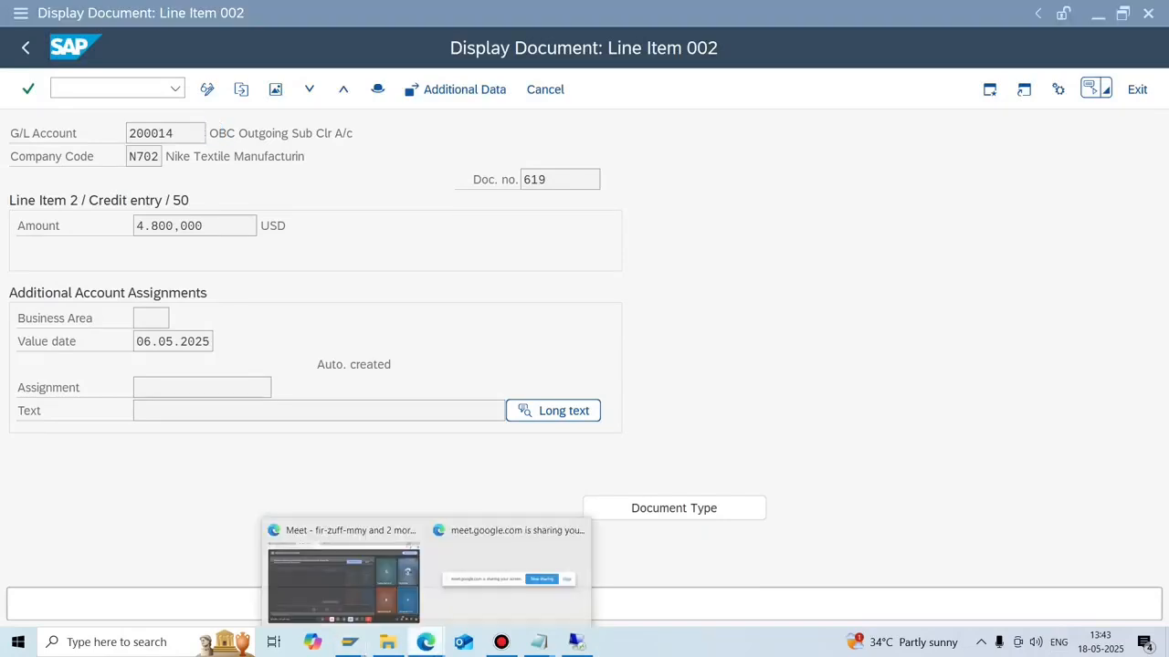
{"action": "left_click", "coordinate": [347, 575]}
{"action": "left_click", "coordinate": [345, 575]}
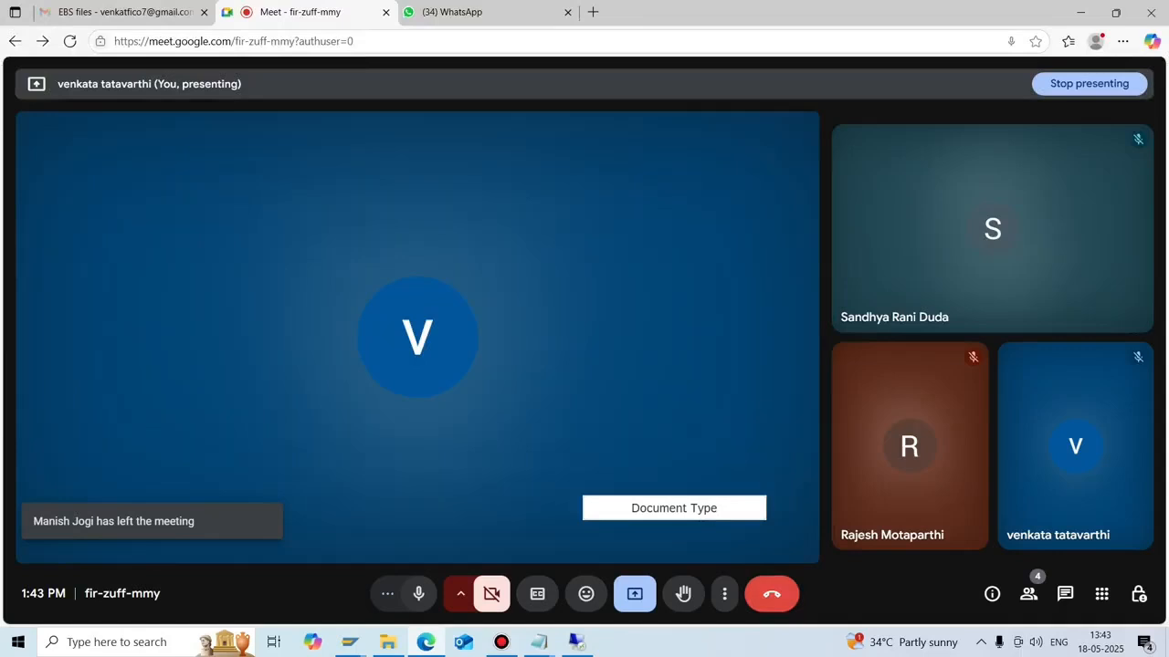
{"action": "left_click", "coordinate": [771, 594]}
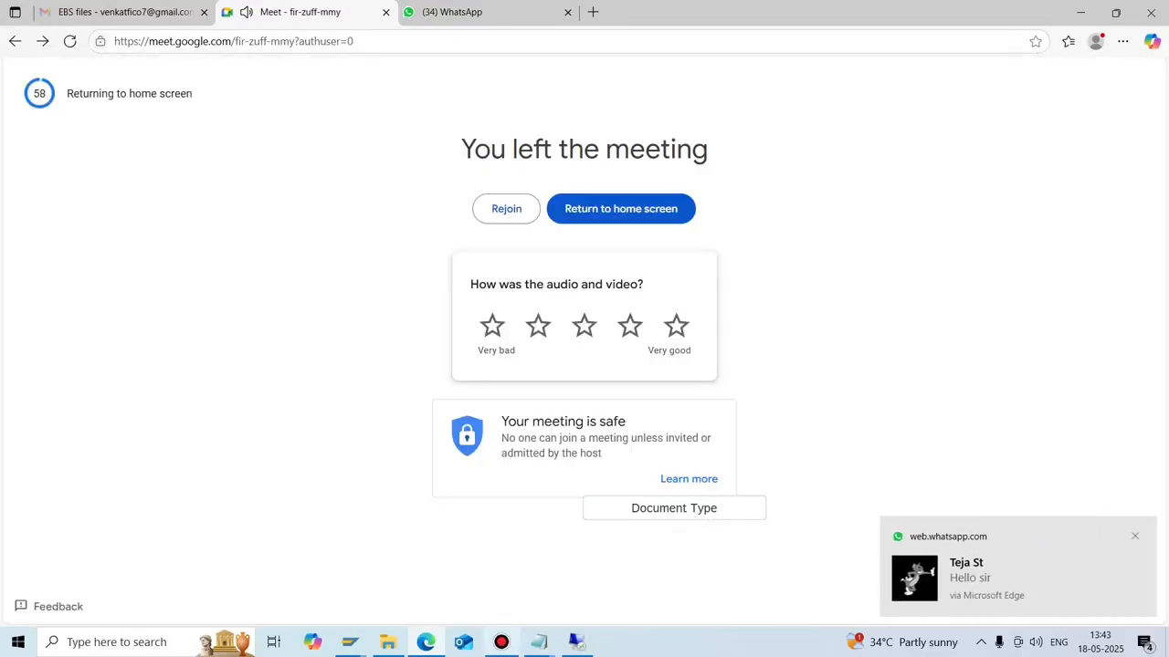
{"action": "left_click", "coordinate": [501, 642]}
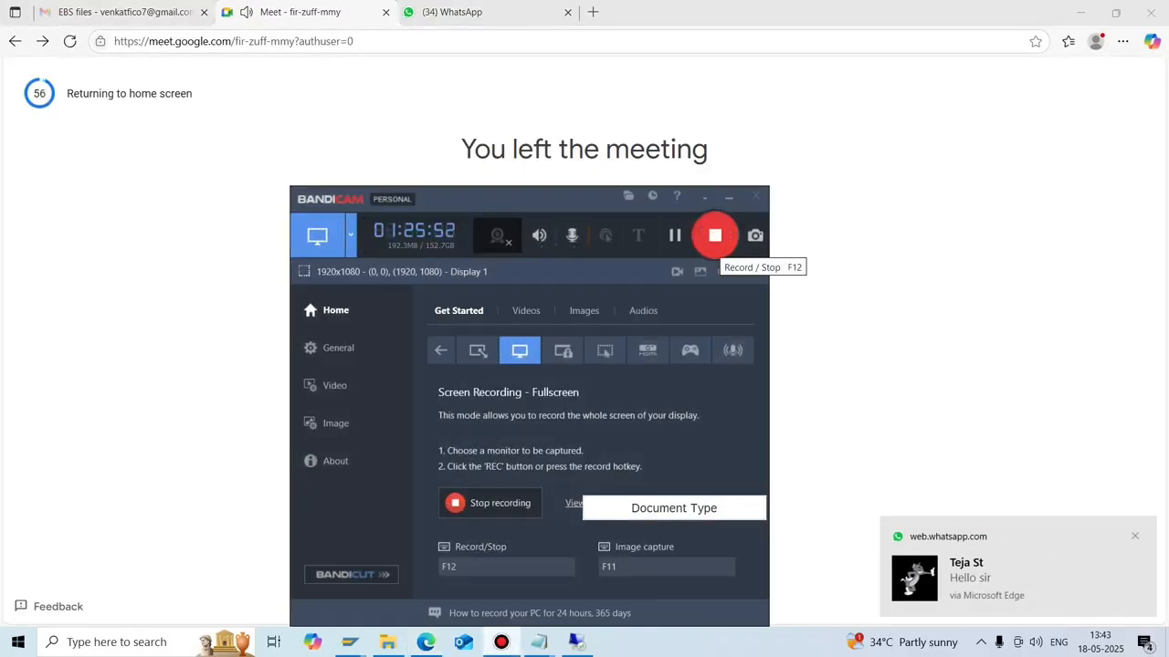
{"action": "left_click", "coordinate": [715, 236]}
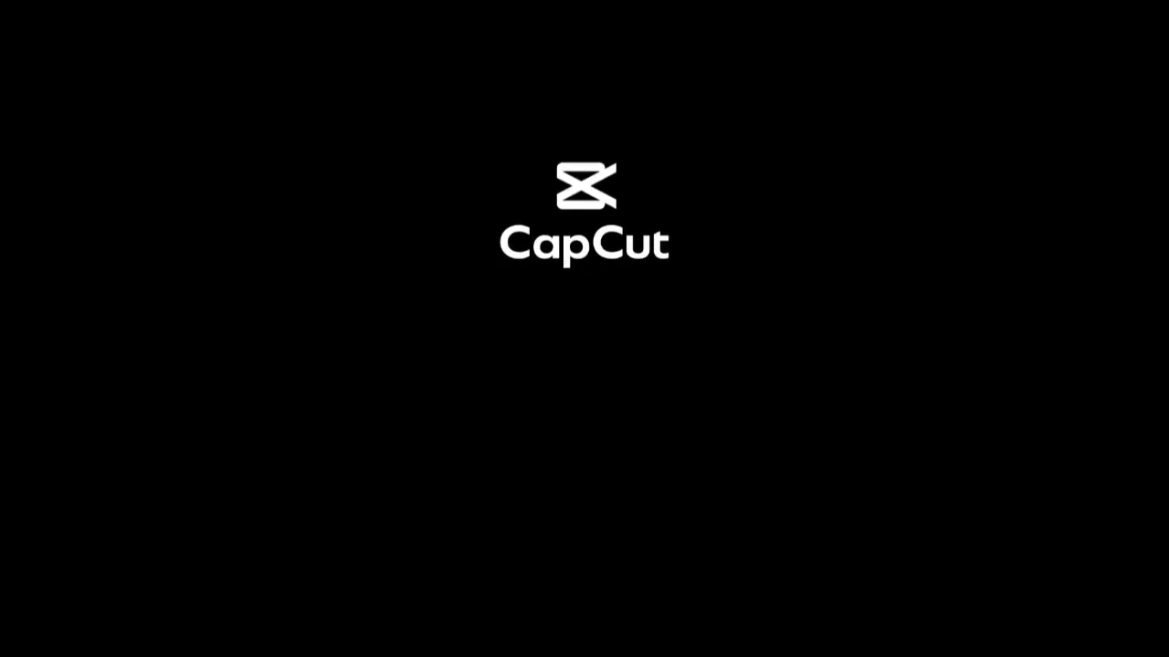